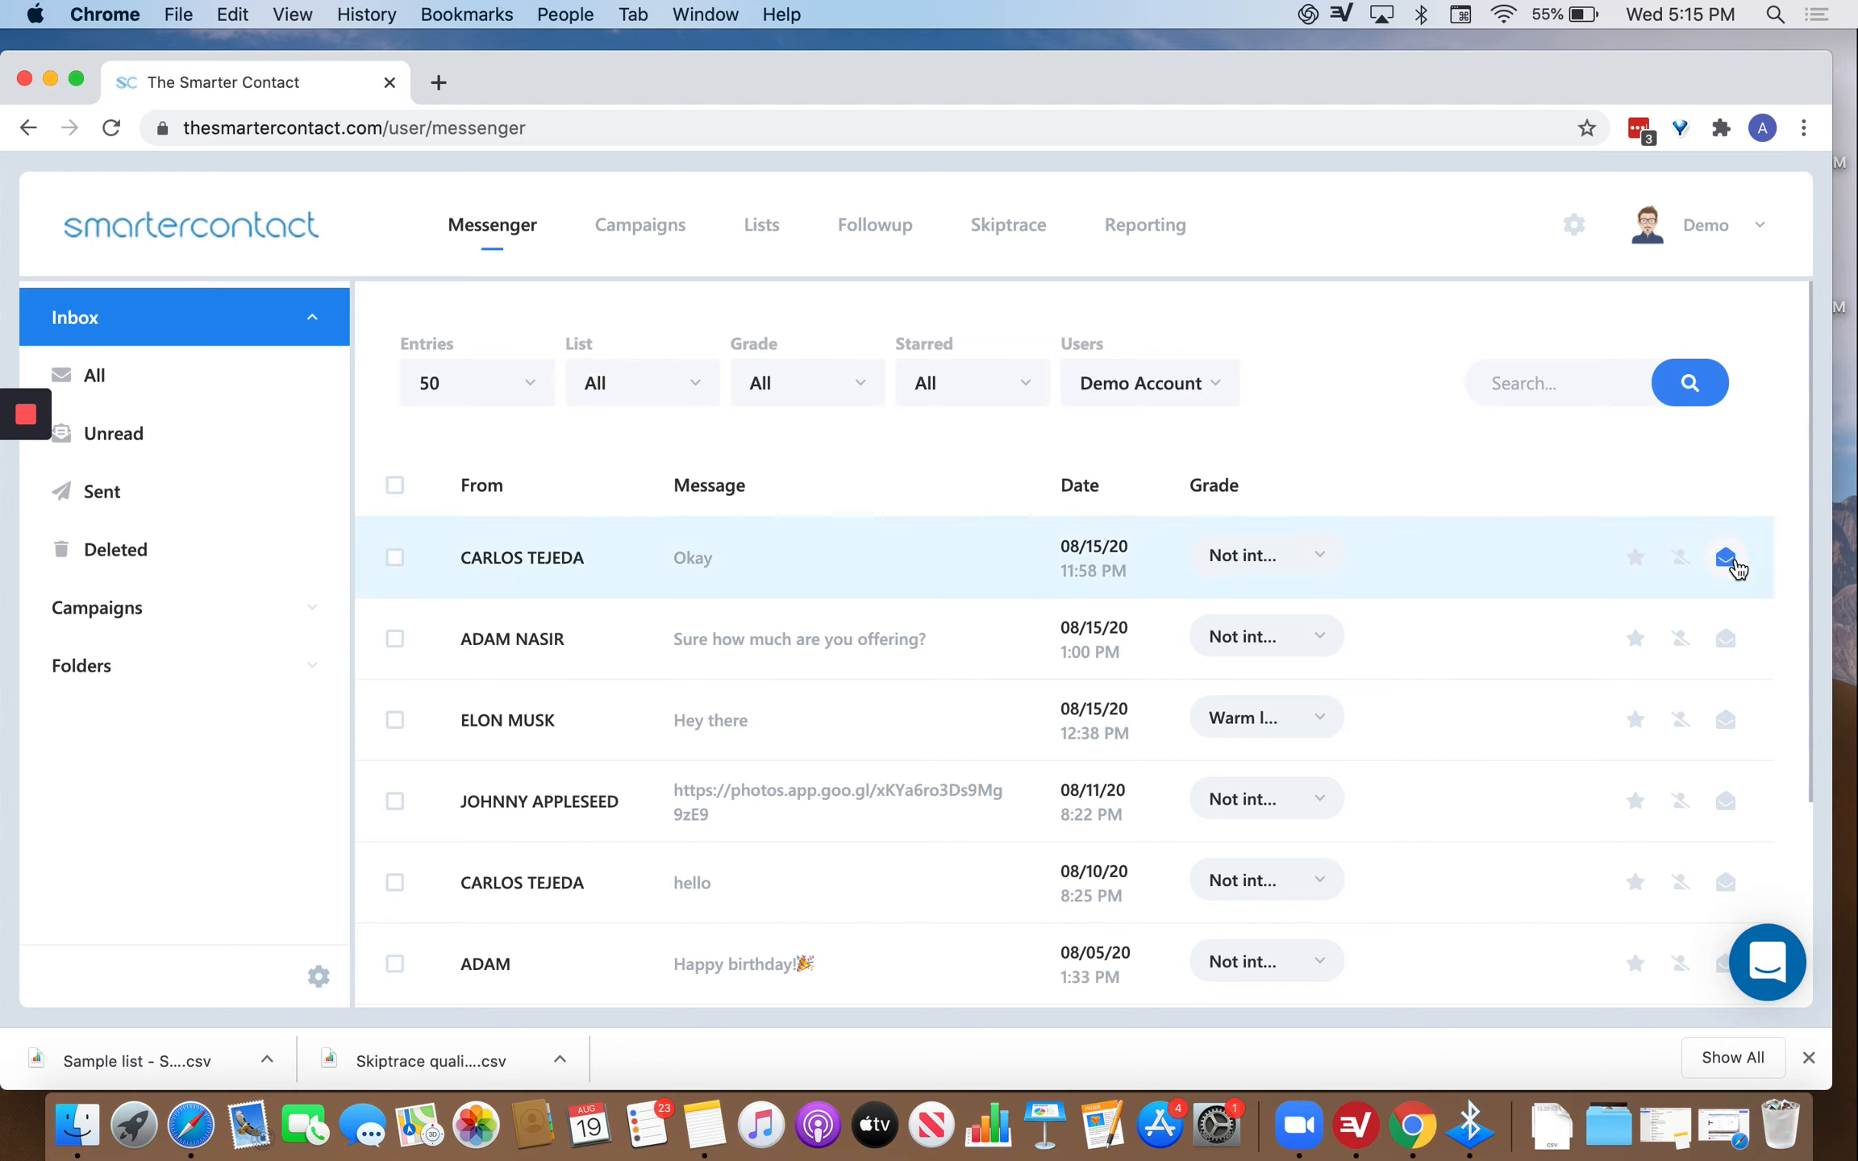
Open the top conversation's chat and type a draft reply 'asknsad'.
{"action": "left_click", "coordinate": [1725, 558]}
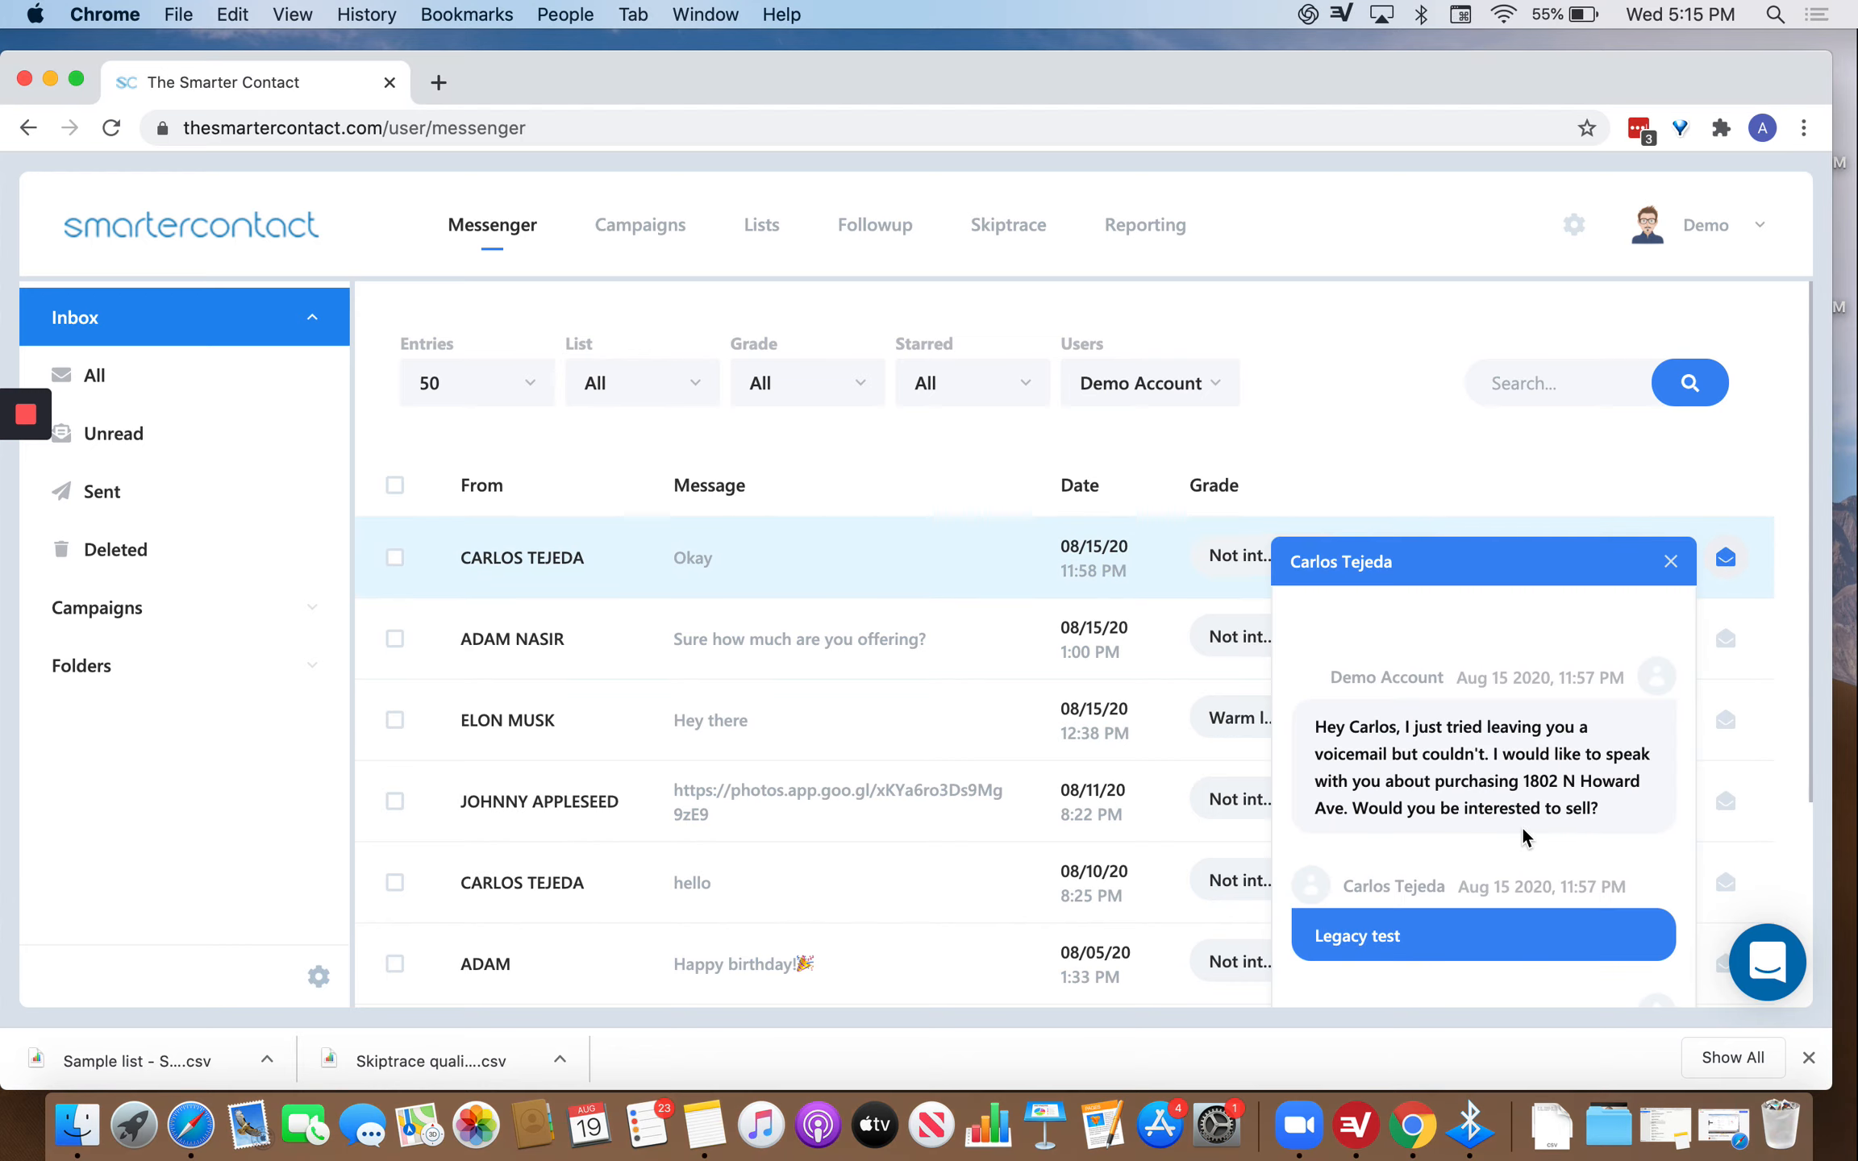
{"action": "scroll", "coordinate": [1527, 833], "scroll_direction": "down", "scroll_amount": 3}
{"action": "left_click", "coordinate": [1334, 871]}
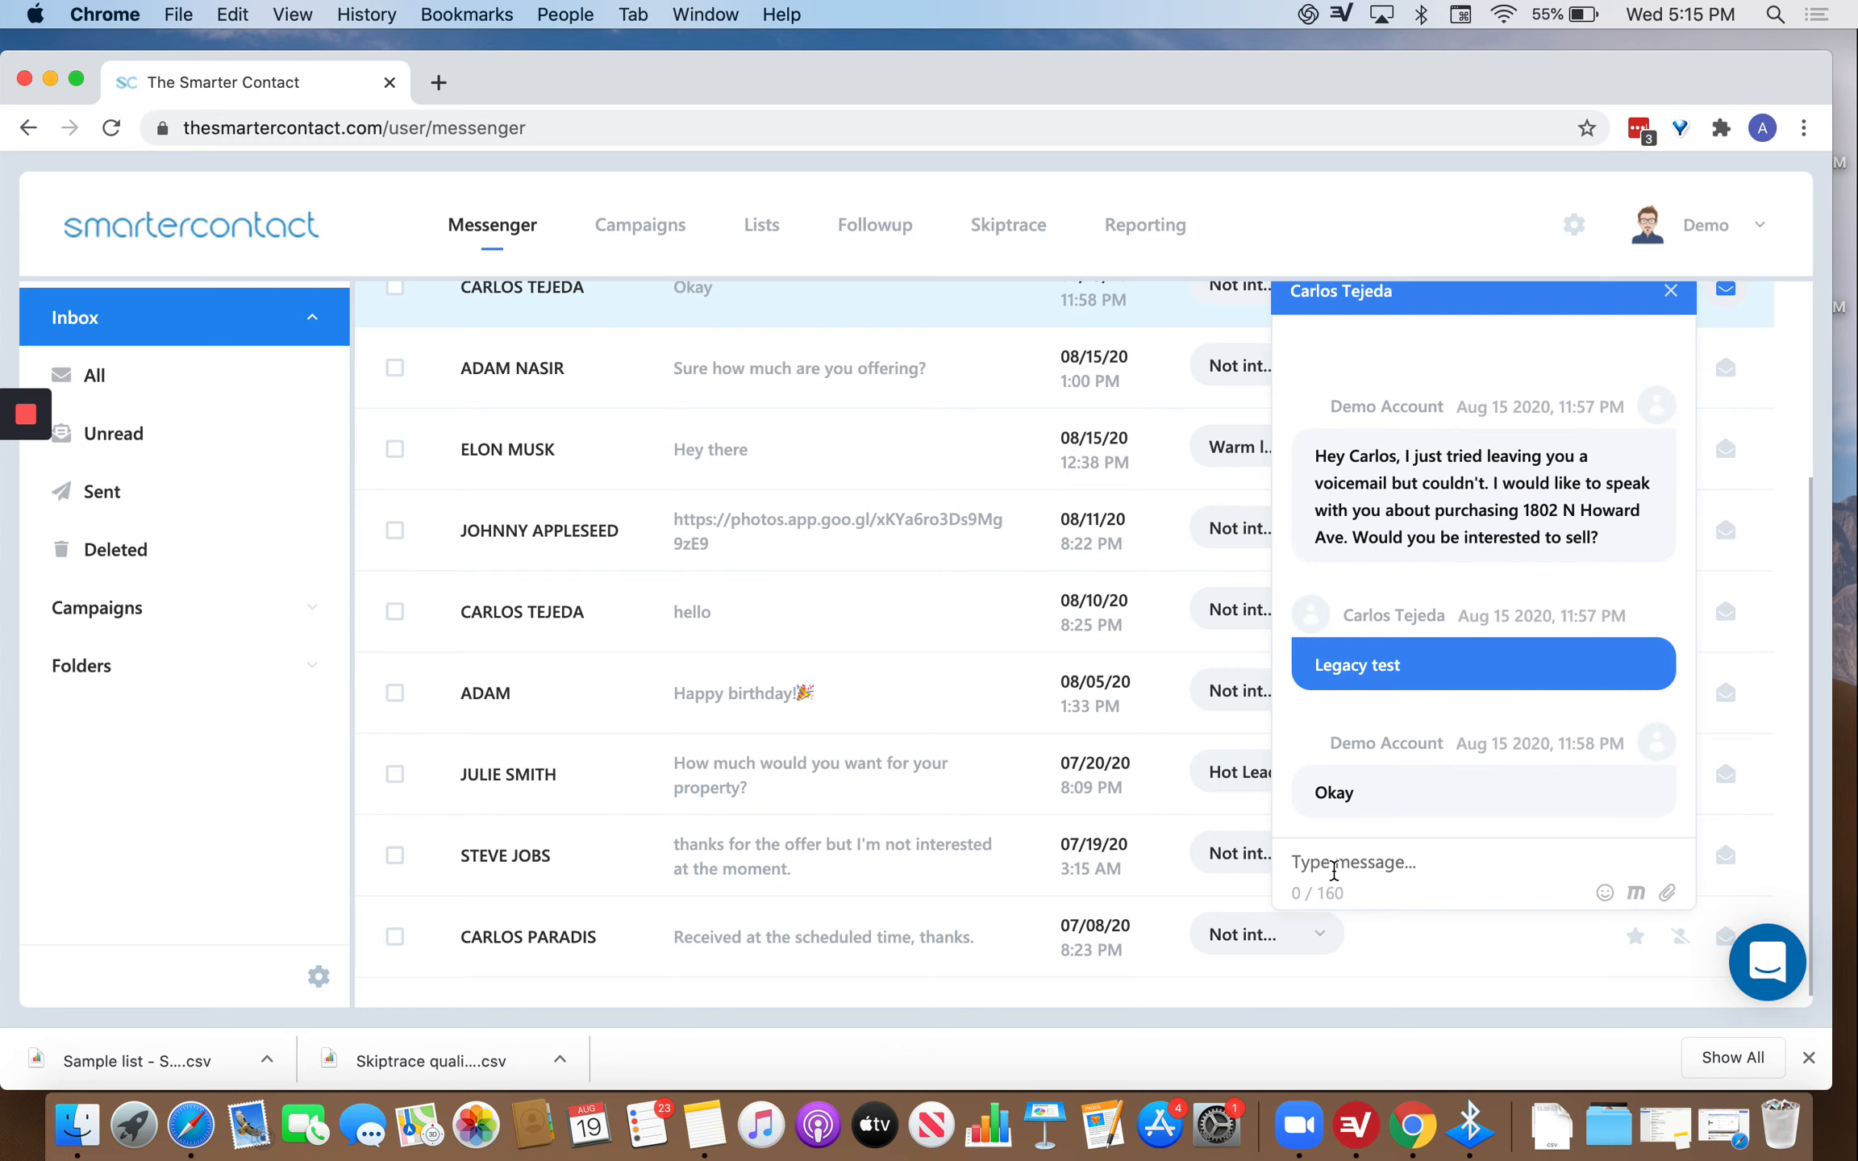
{"action": "type", "text": "asknsad"}
{"action": "left_click_drag", "start_coordinate": [1384, 868], "coordinate": [1322, 842]}
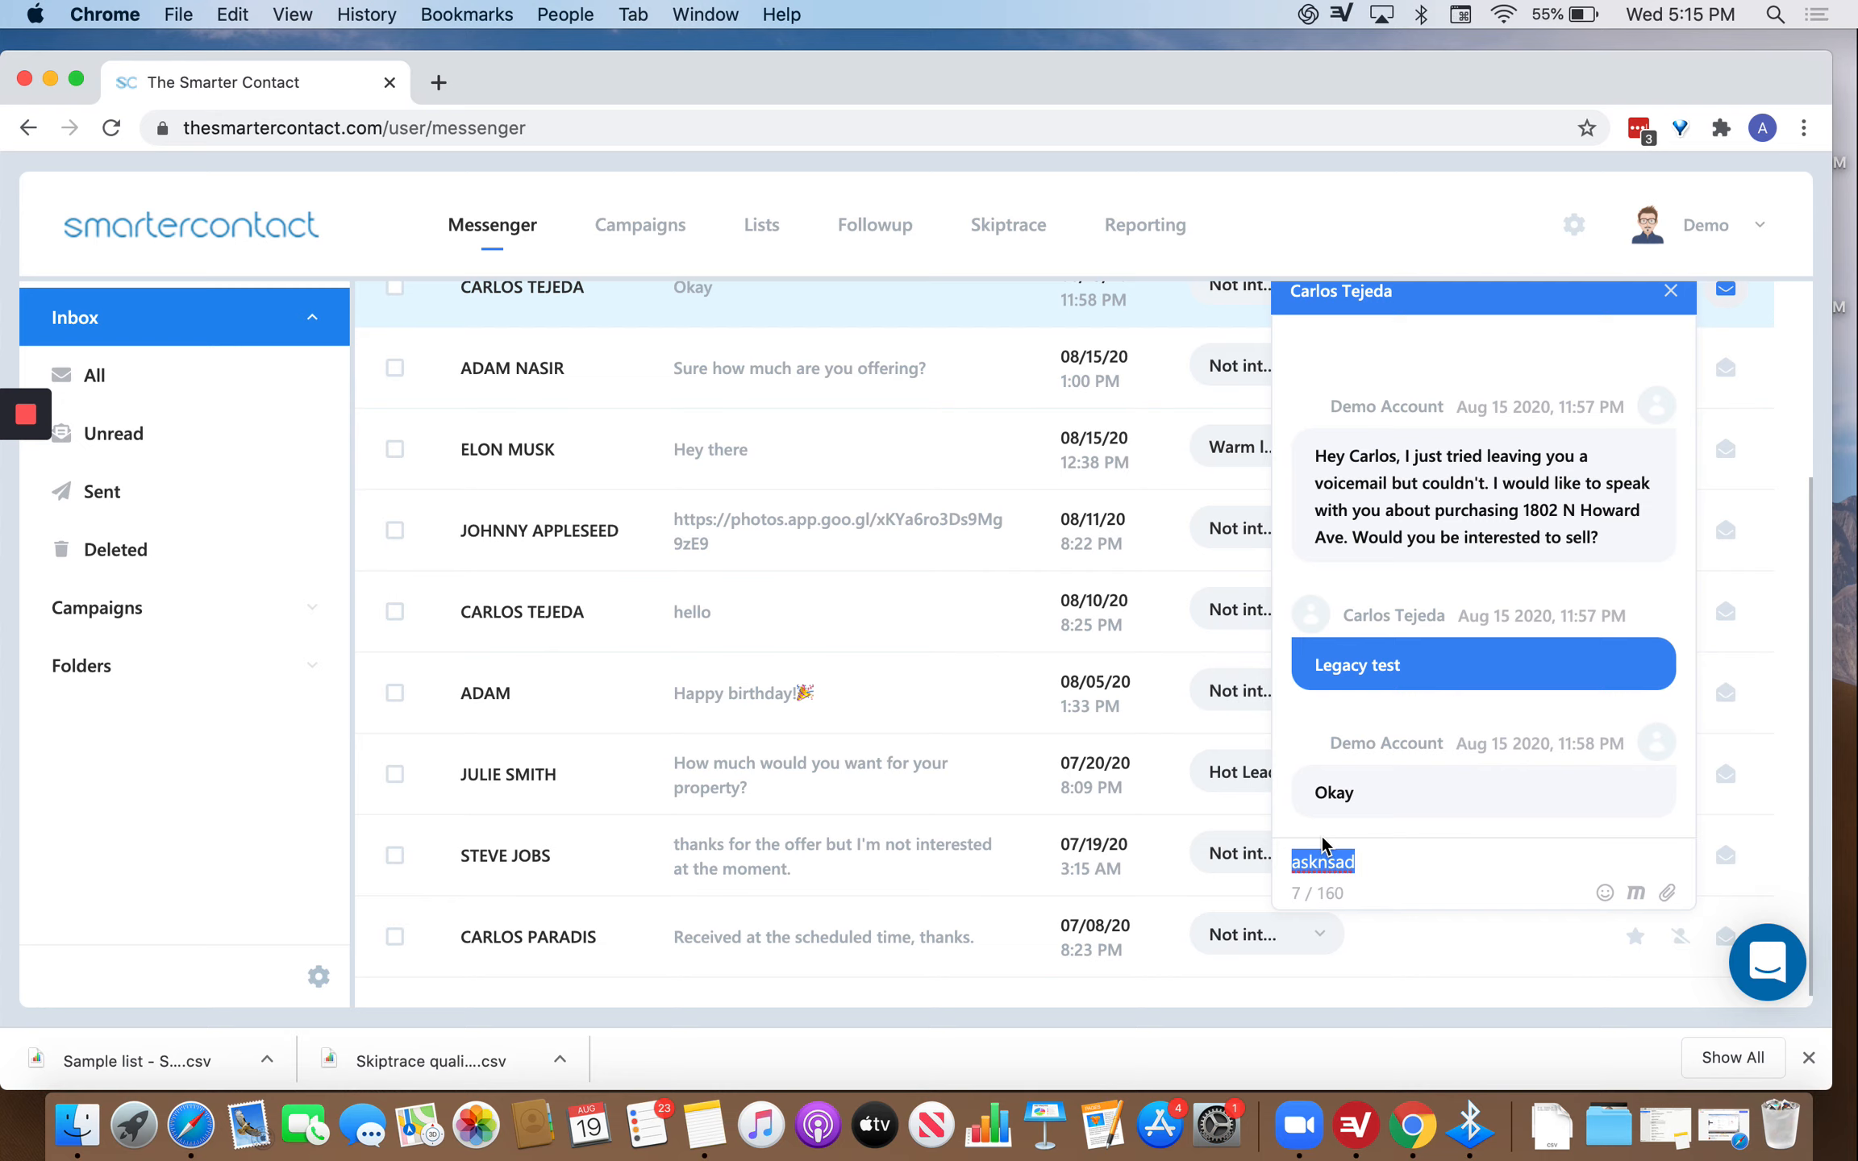
Open the fourth and the declined-offer conversations, then close all three chat threads.
{"action": "left_click", "coordinate": [1725, 529]}
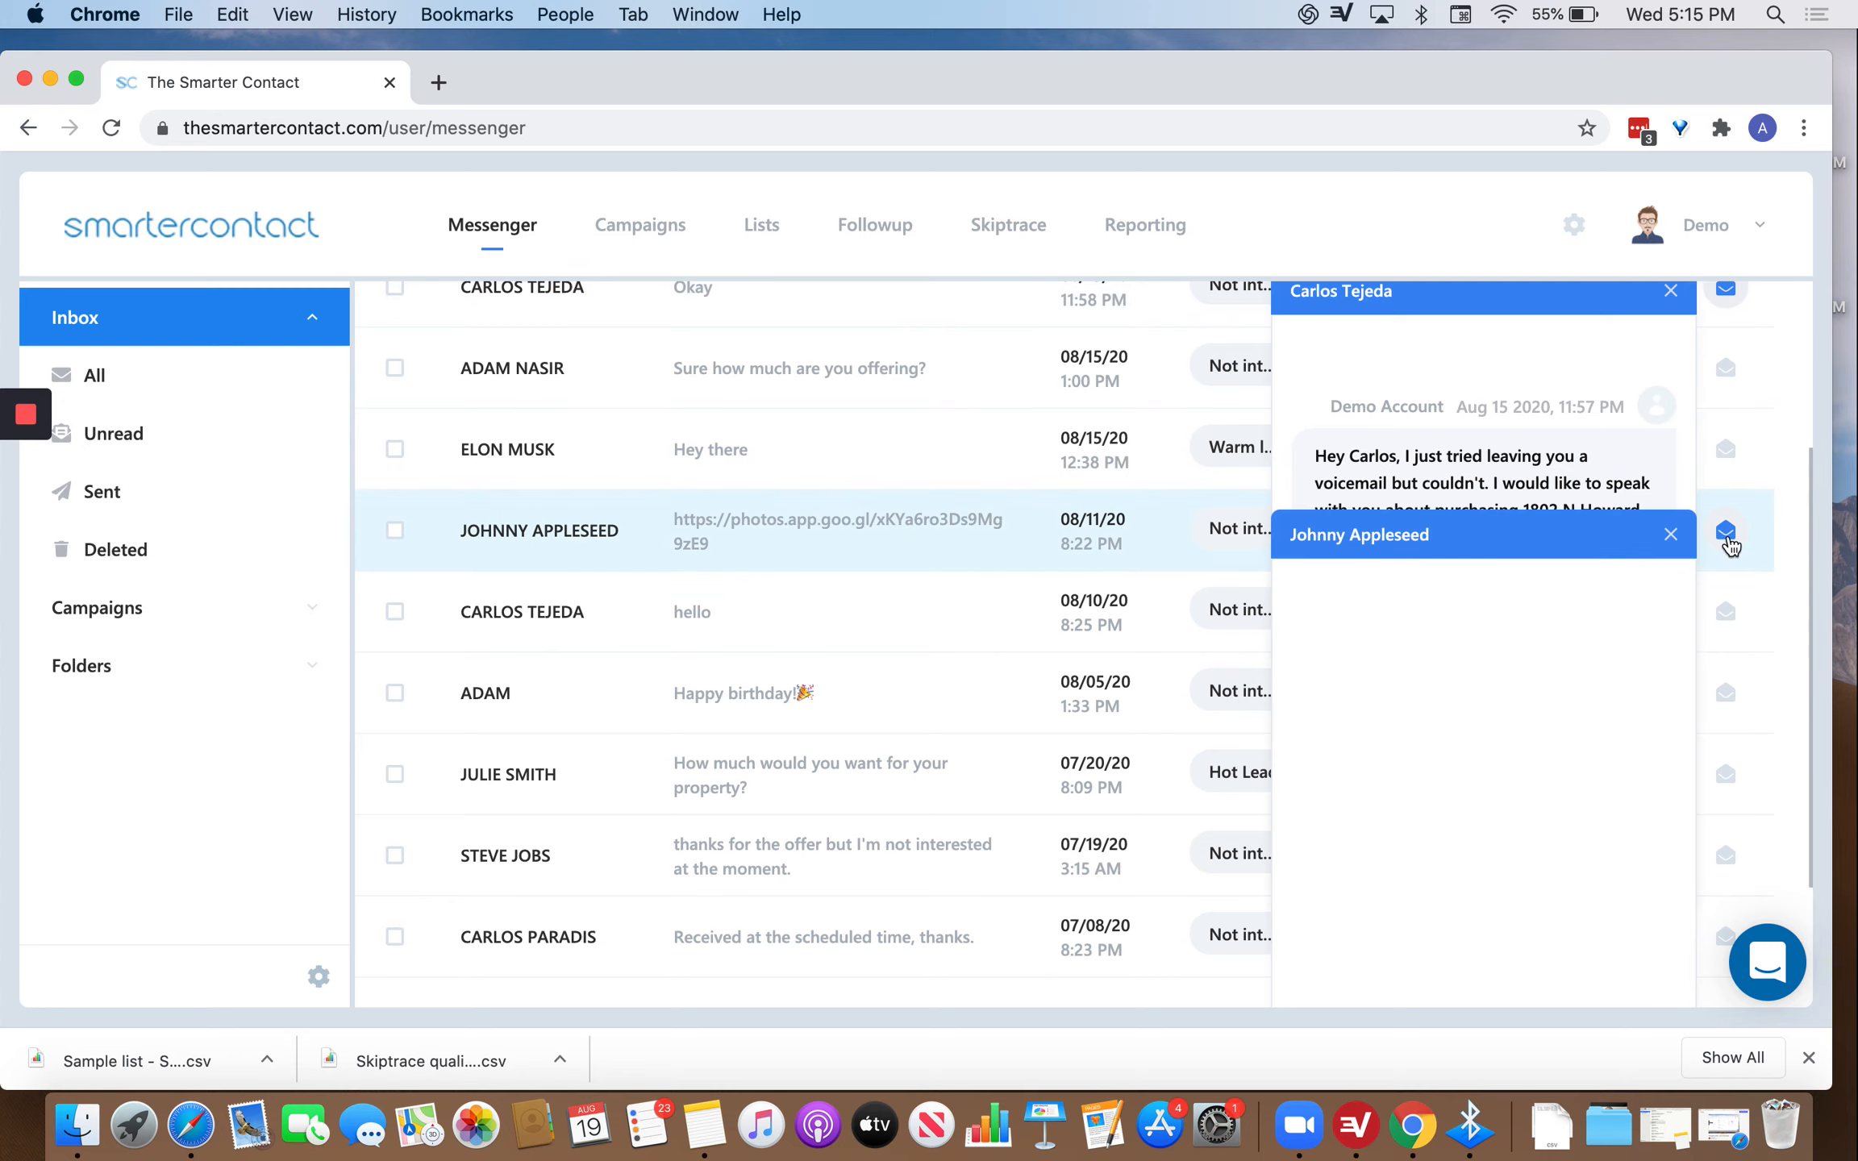
{"action": "scroll", "coordinate": [1782, 759], "scroll_direction": "down", "scroll_amount": 3}
{"action": "left_click", "coordinate": [1725, 739]}
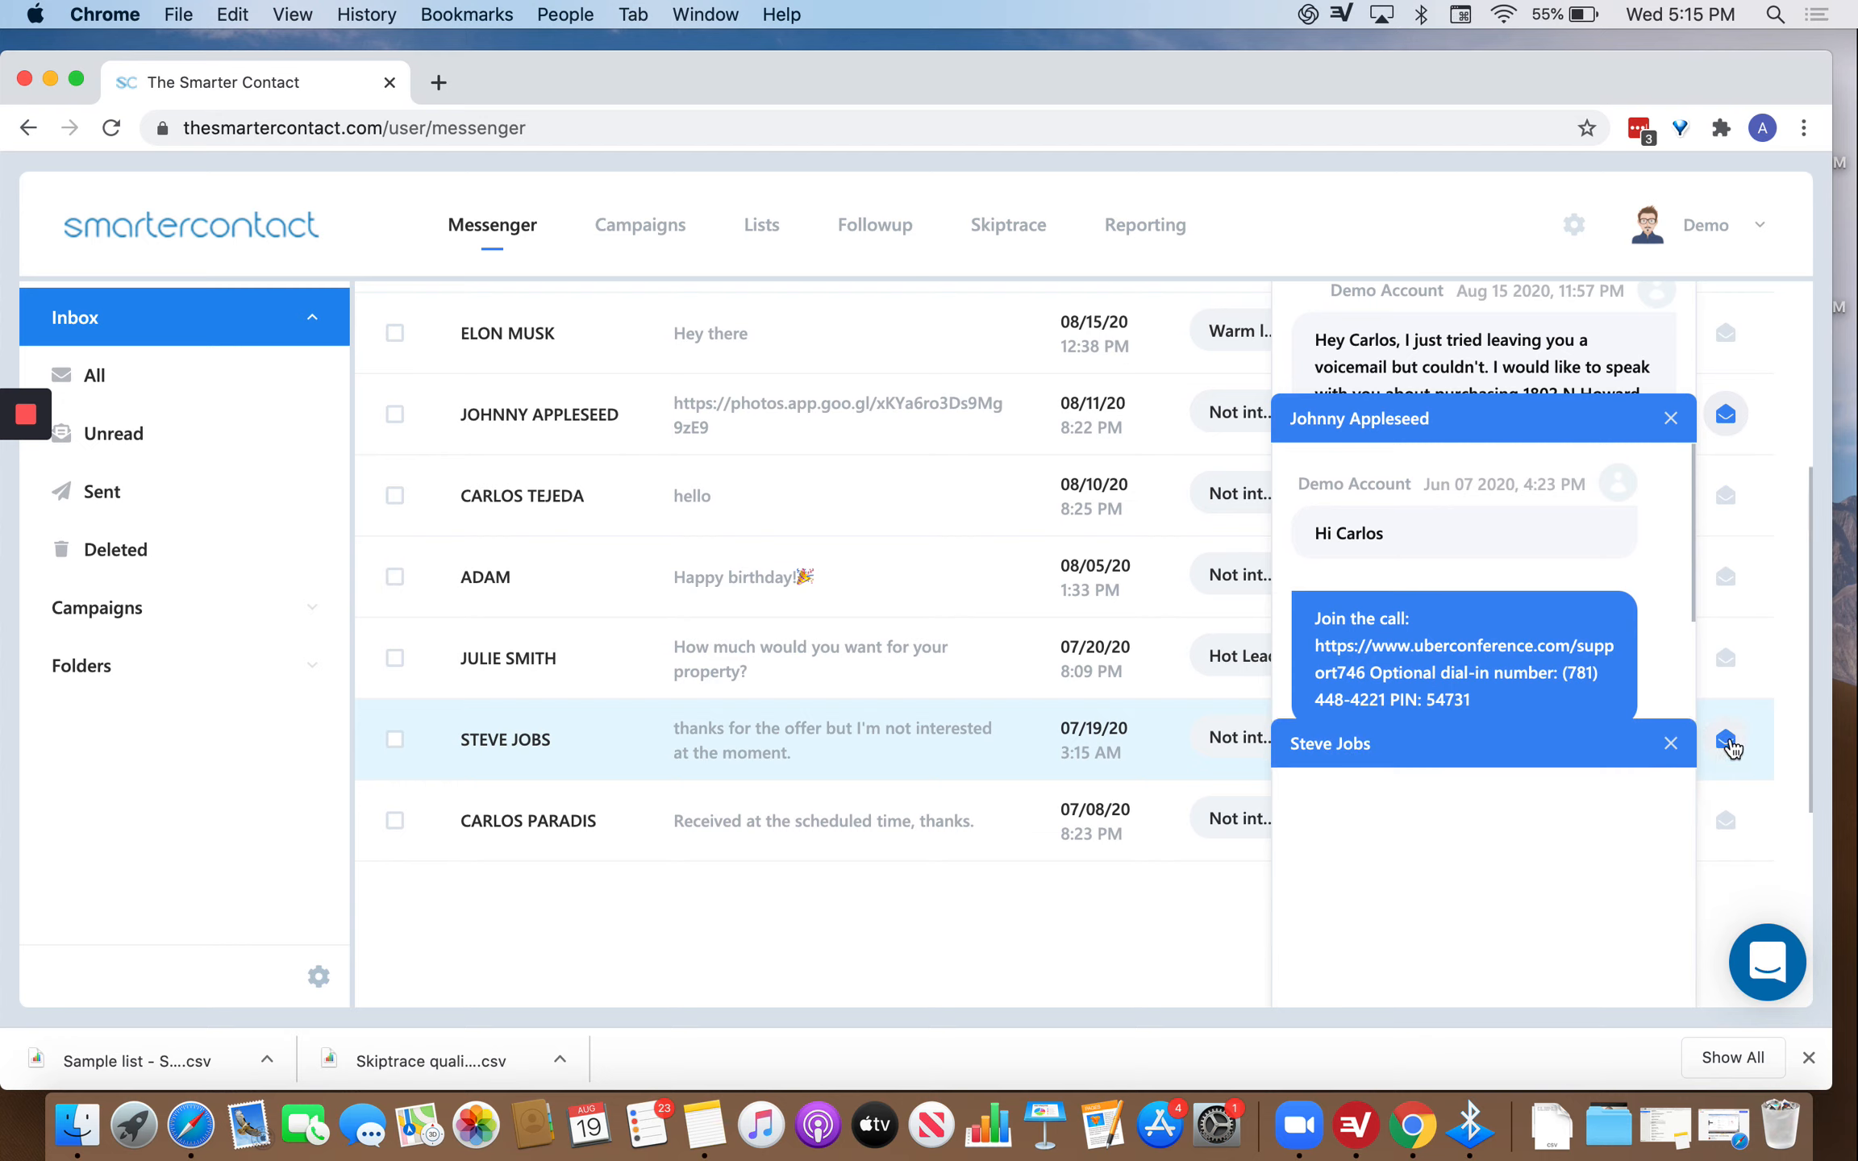
{"action": "scroll", "coordinate": [1621, 904], "scroll_direction": "down", "scroll_amount": 10}
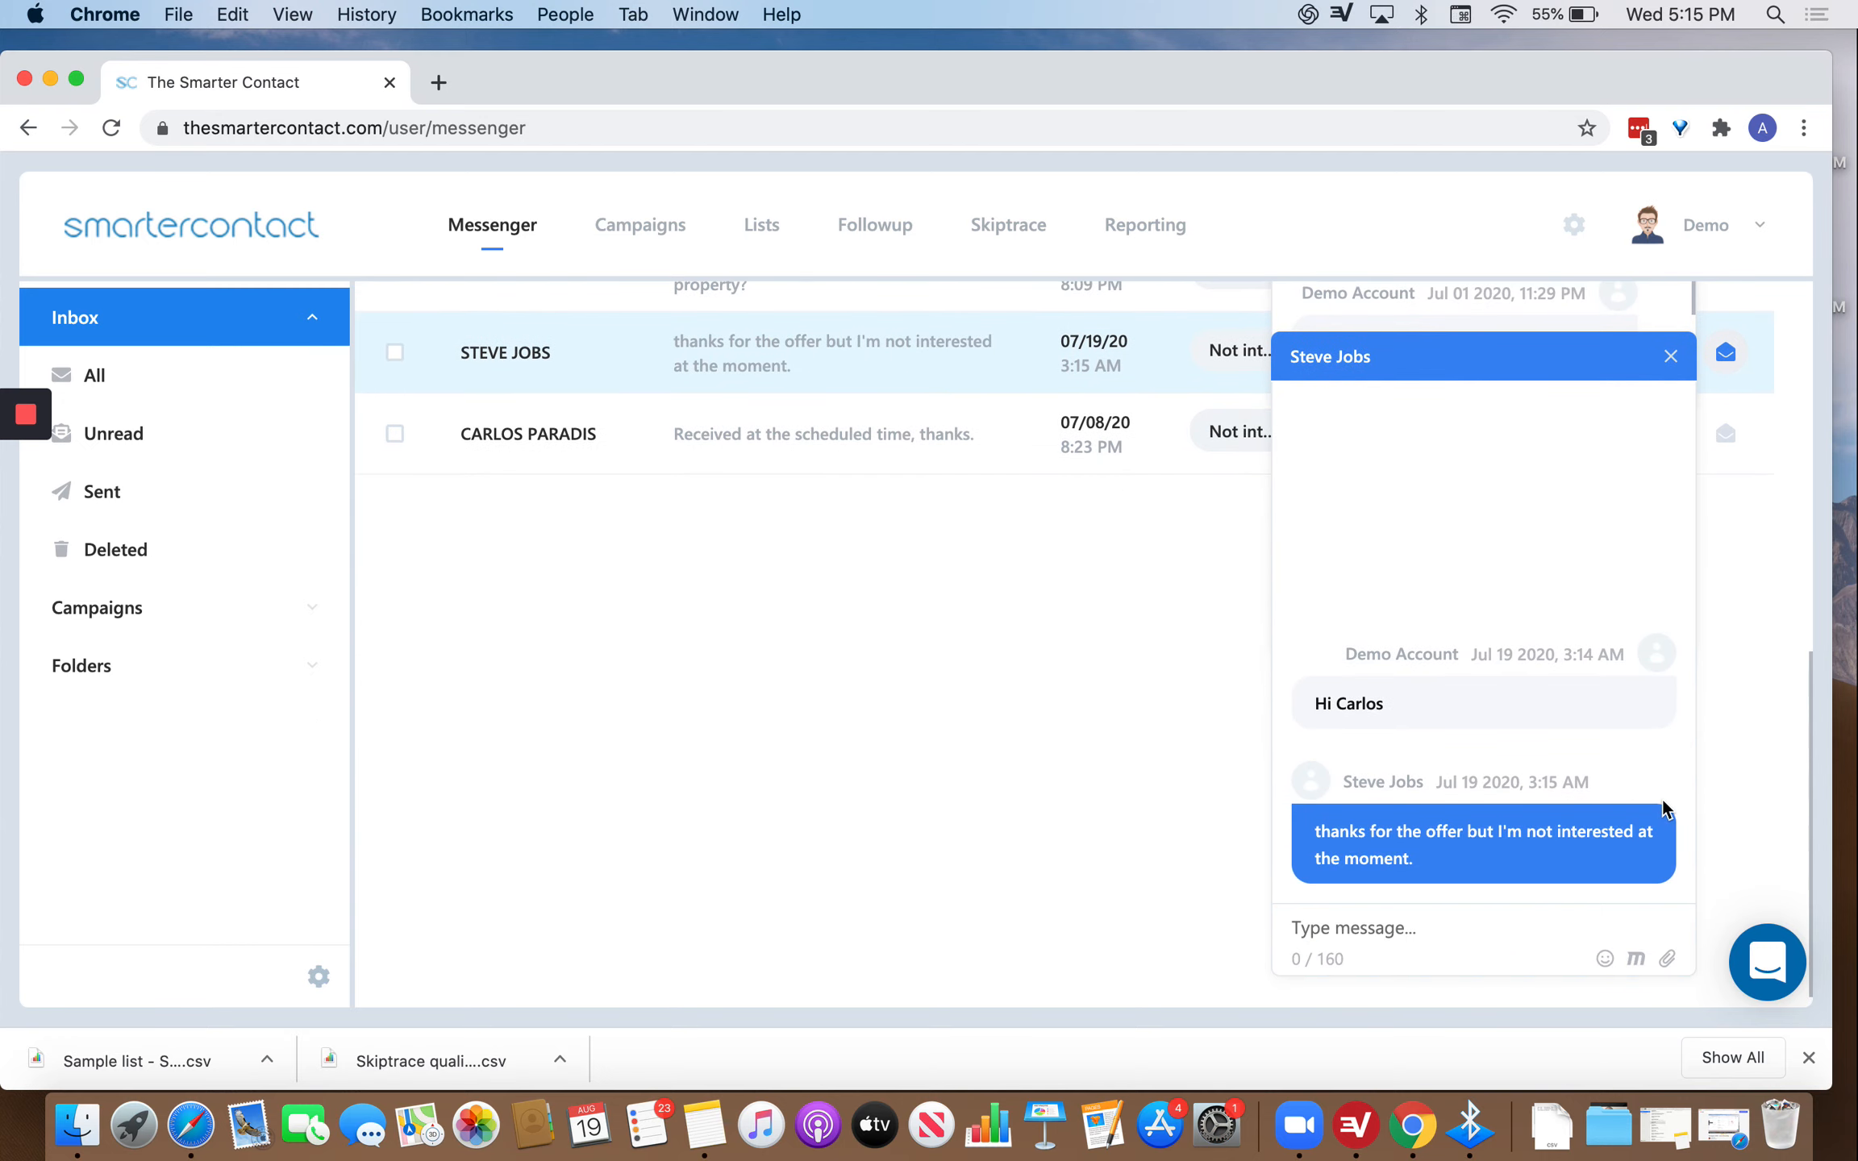
{"action": "left_click", "coordinate": [1488, 929]}
{"action": "left_click", "coordinate": [1669, 356]}
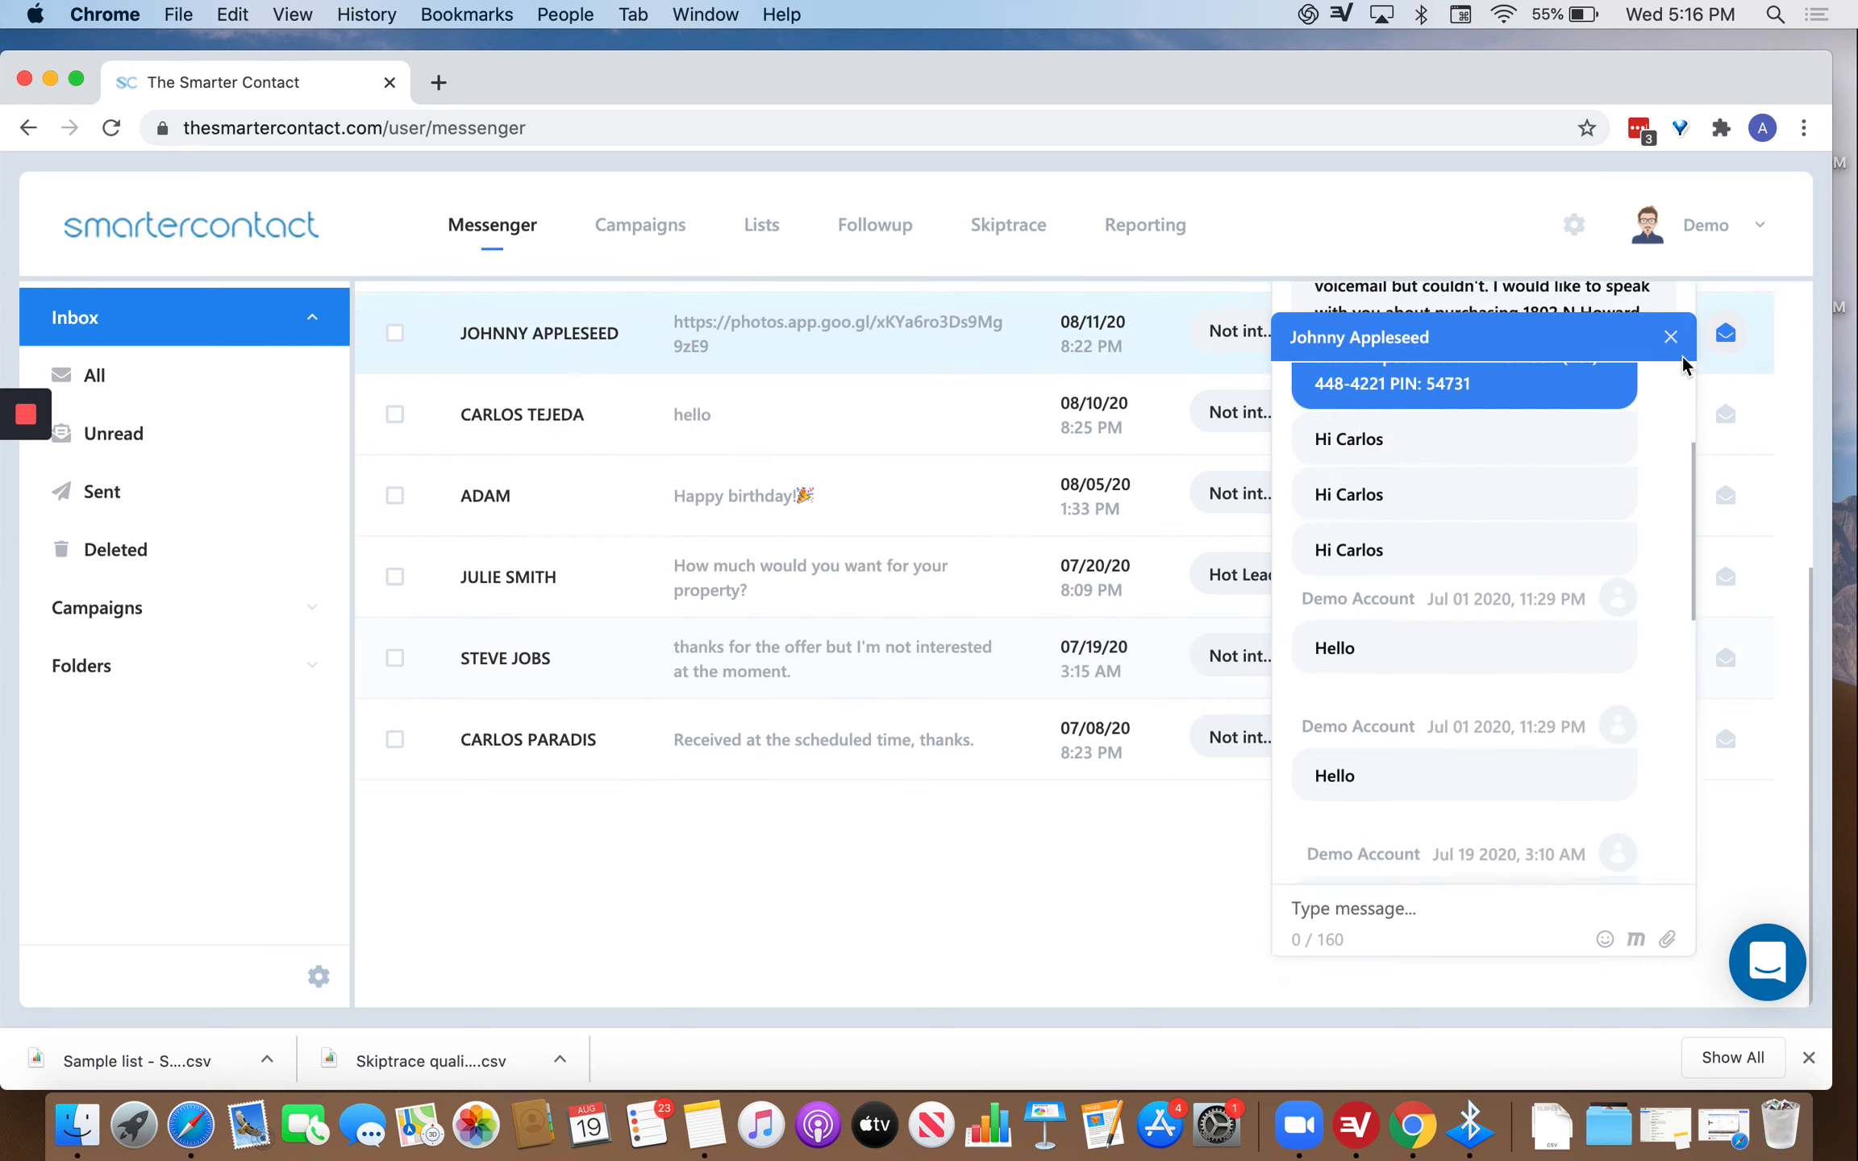
{"action": "scroll", "coordinate": [1684, 403], "scroll_direction": "up", "scroll_amount": 6}
{"action": "left_click", "coordinate": [1670, 600]}
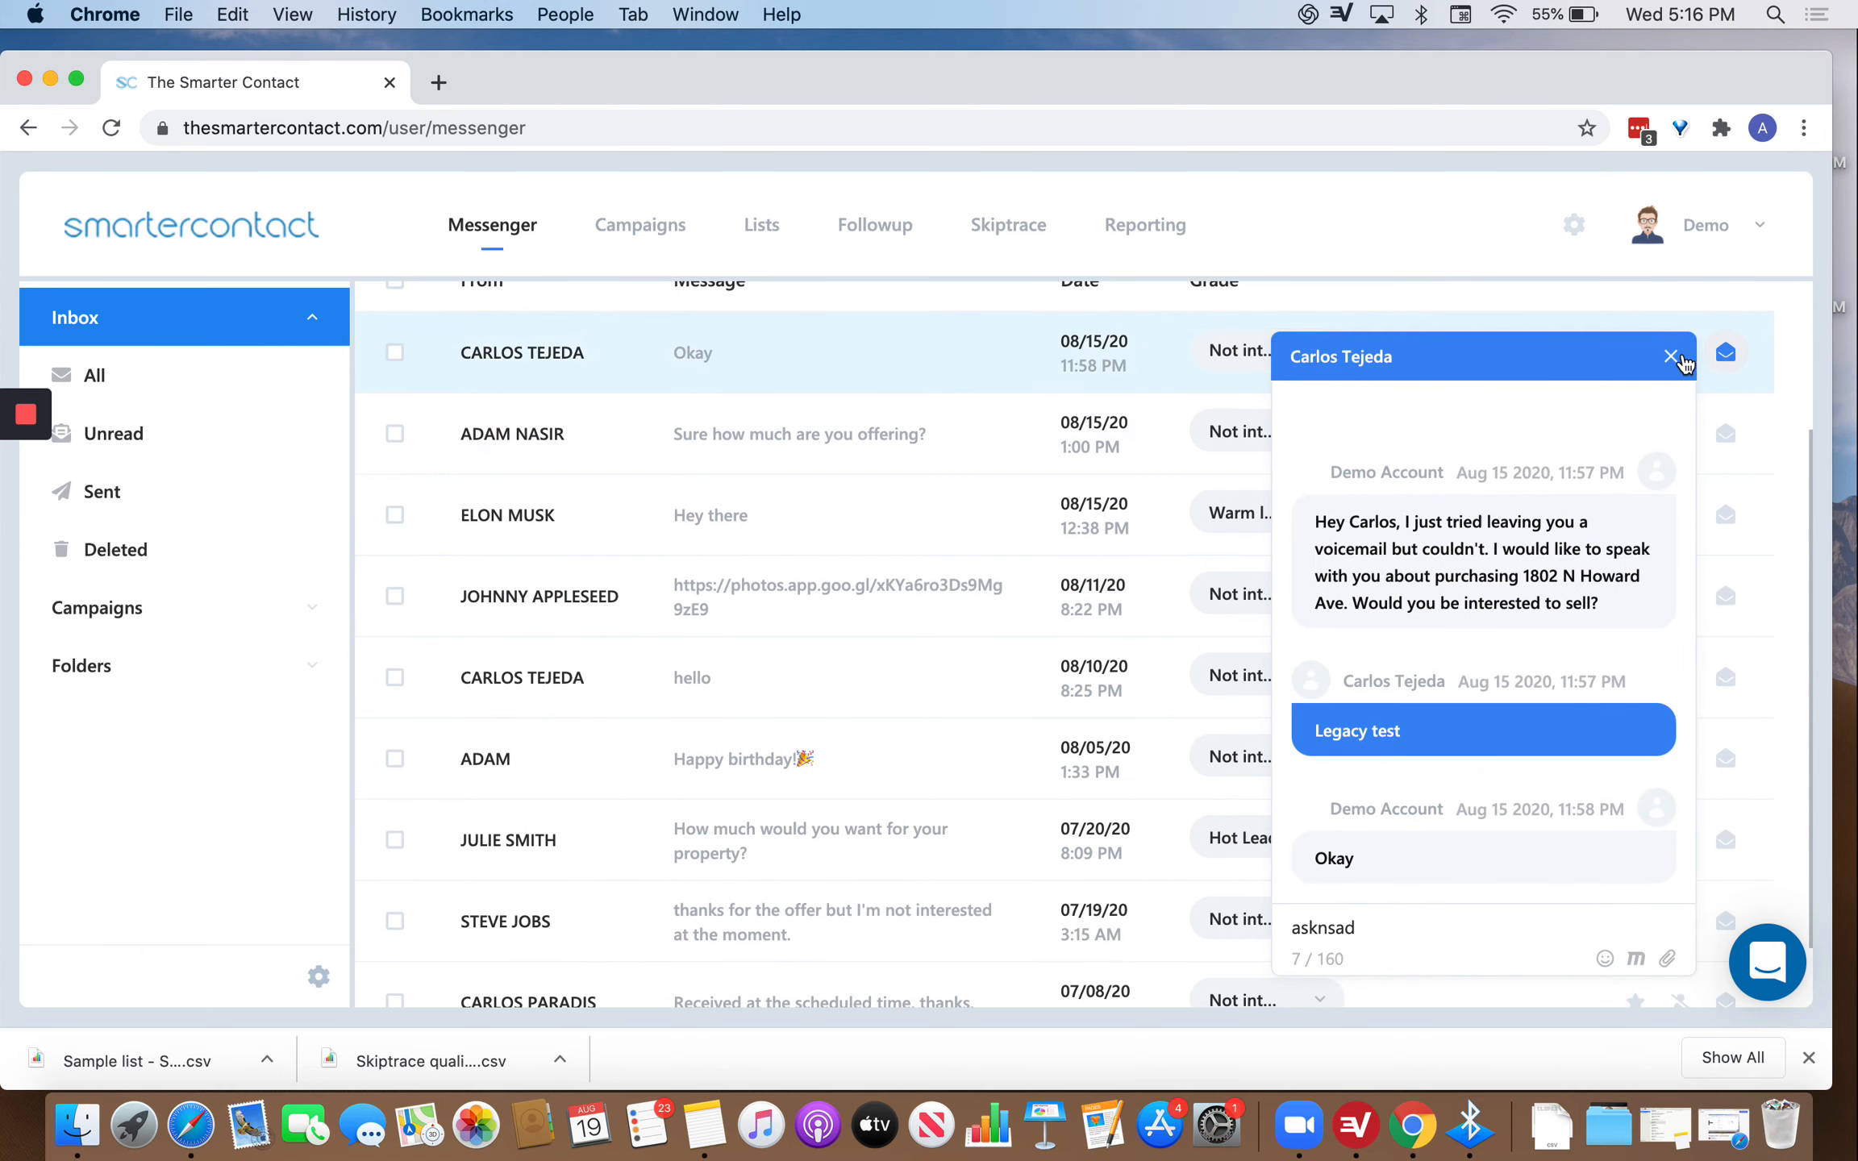
{"action": "left_click", "coordinate": [1670, 357]}
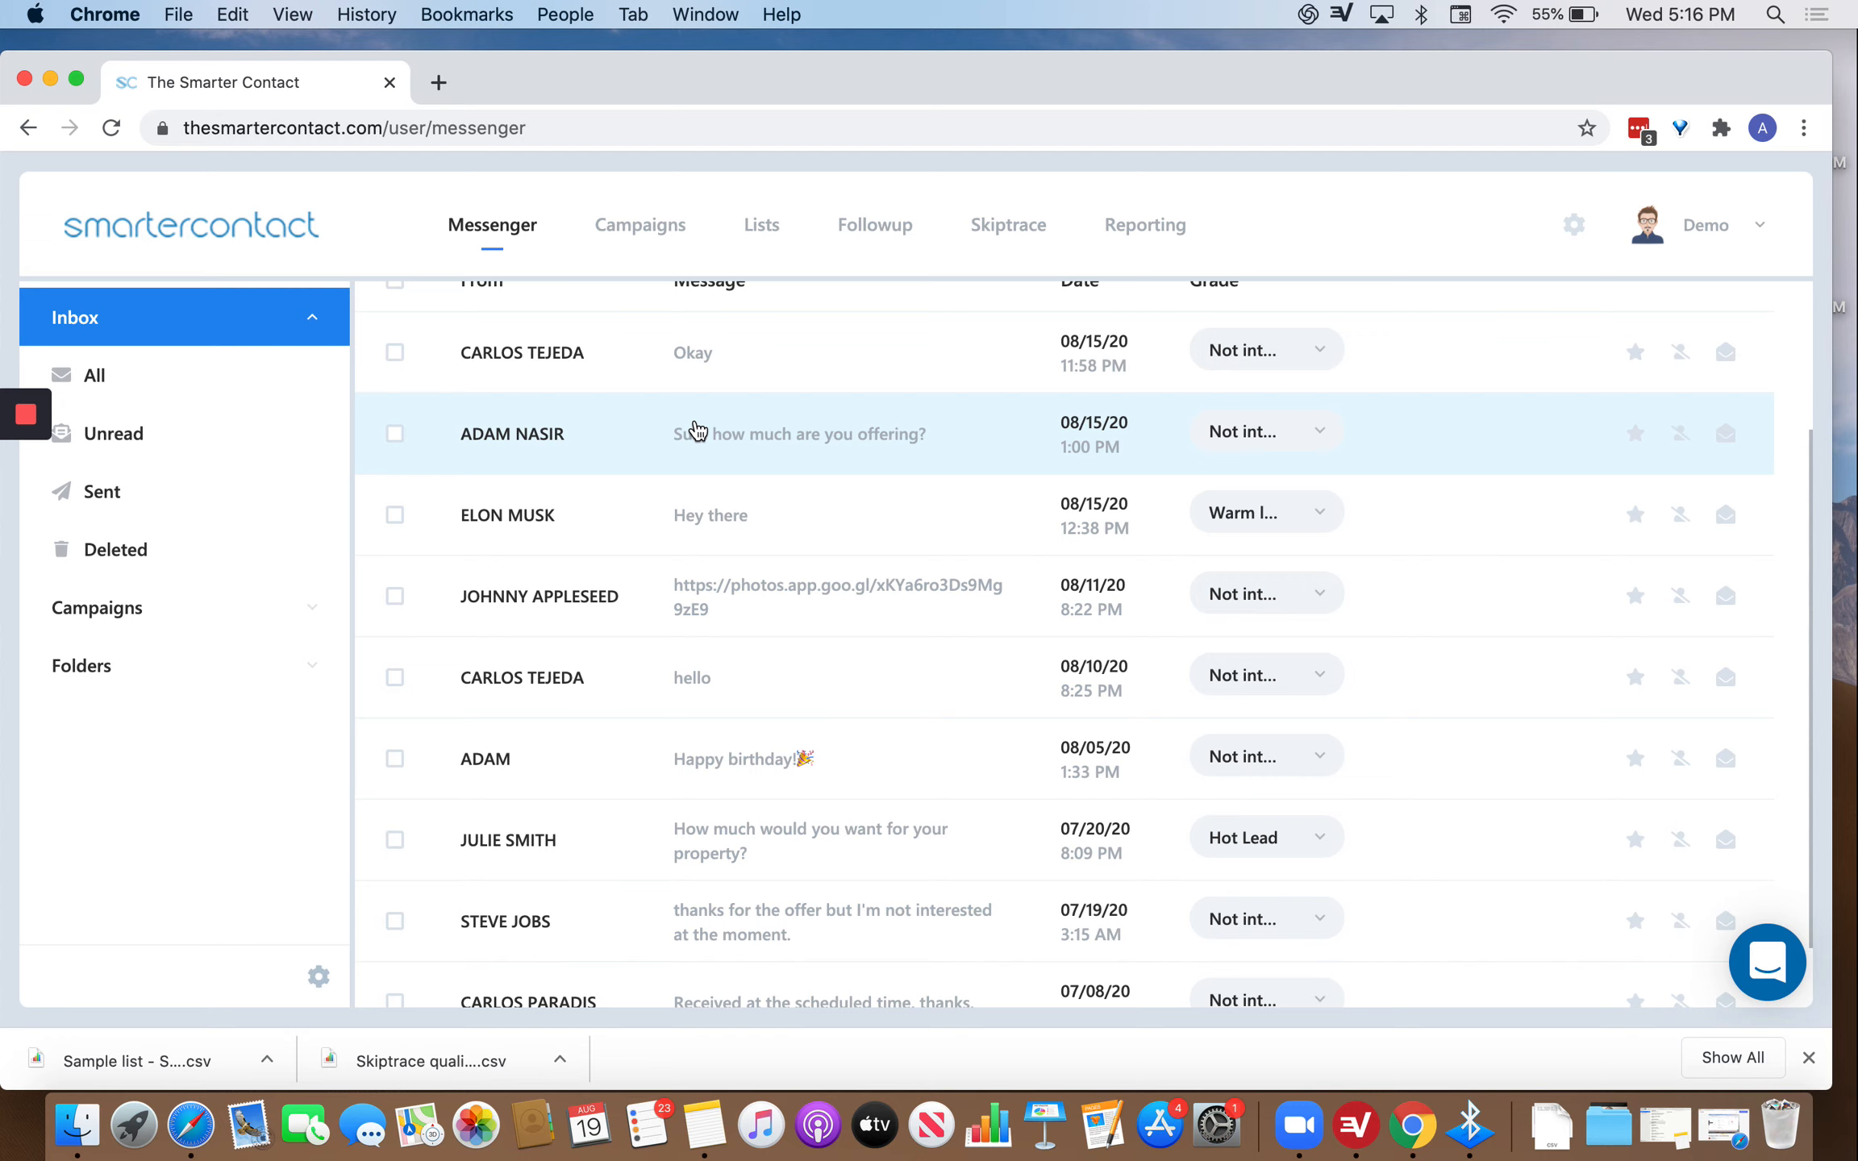
Grade the top inbox conversation as Warm lead.
{"action": "scroll", "coordinate": [695, 428], "scroll_direction": "up", "scroll_amount": 3}
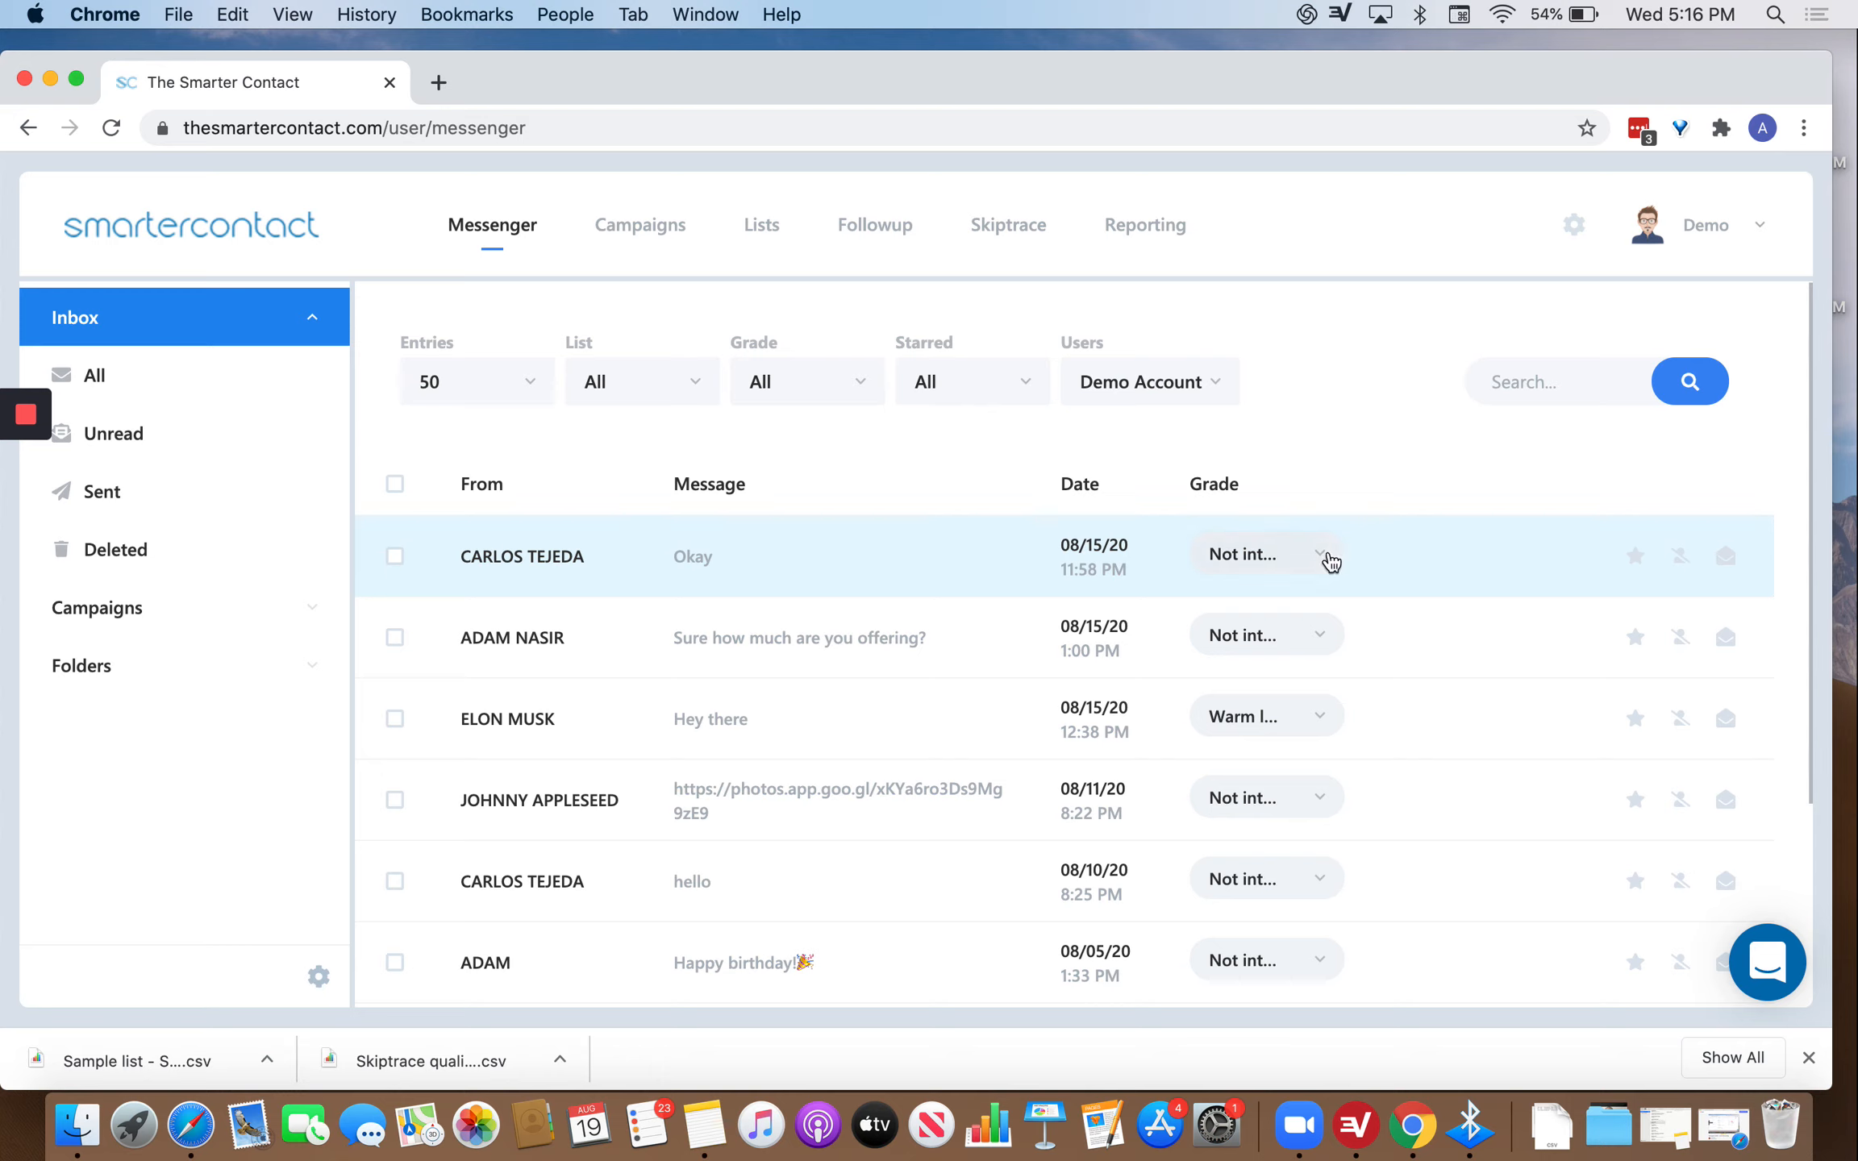
{"action": "left_click", "coordinate": [1324, 558]}
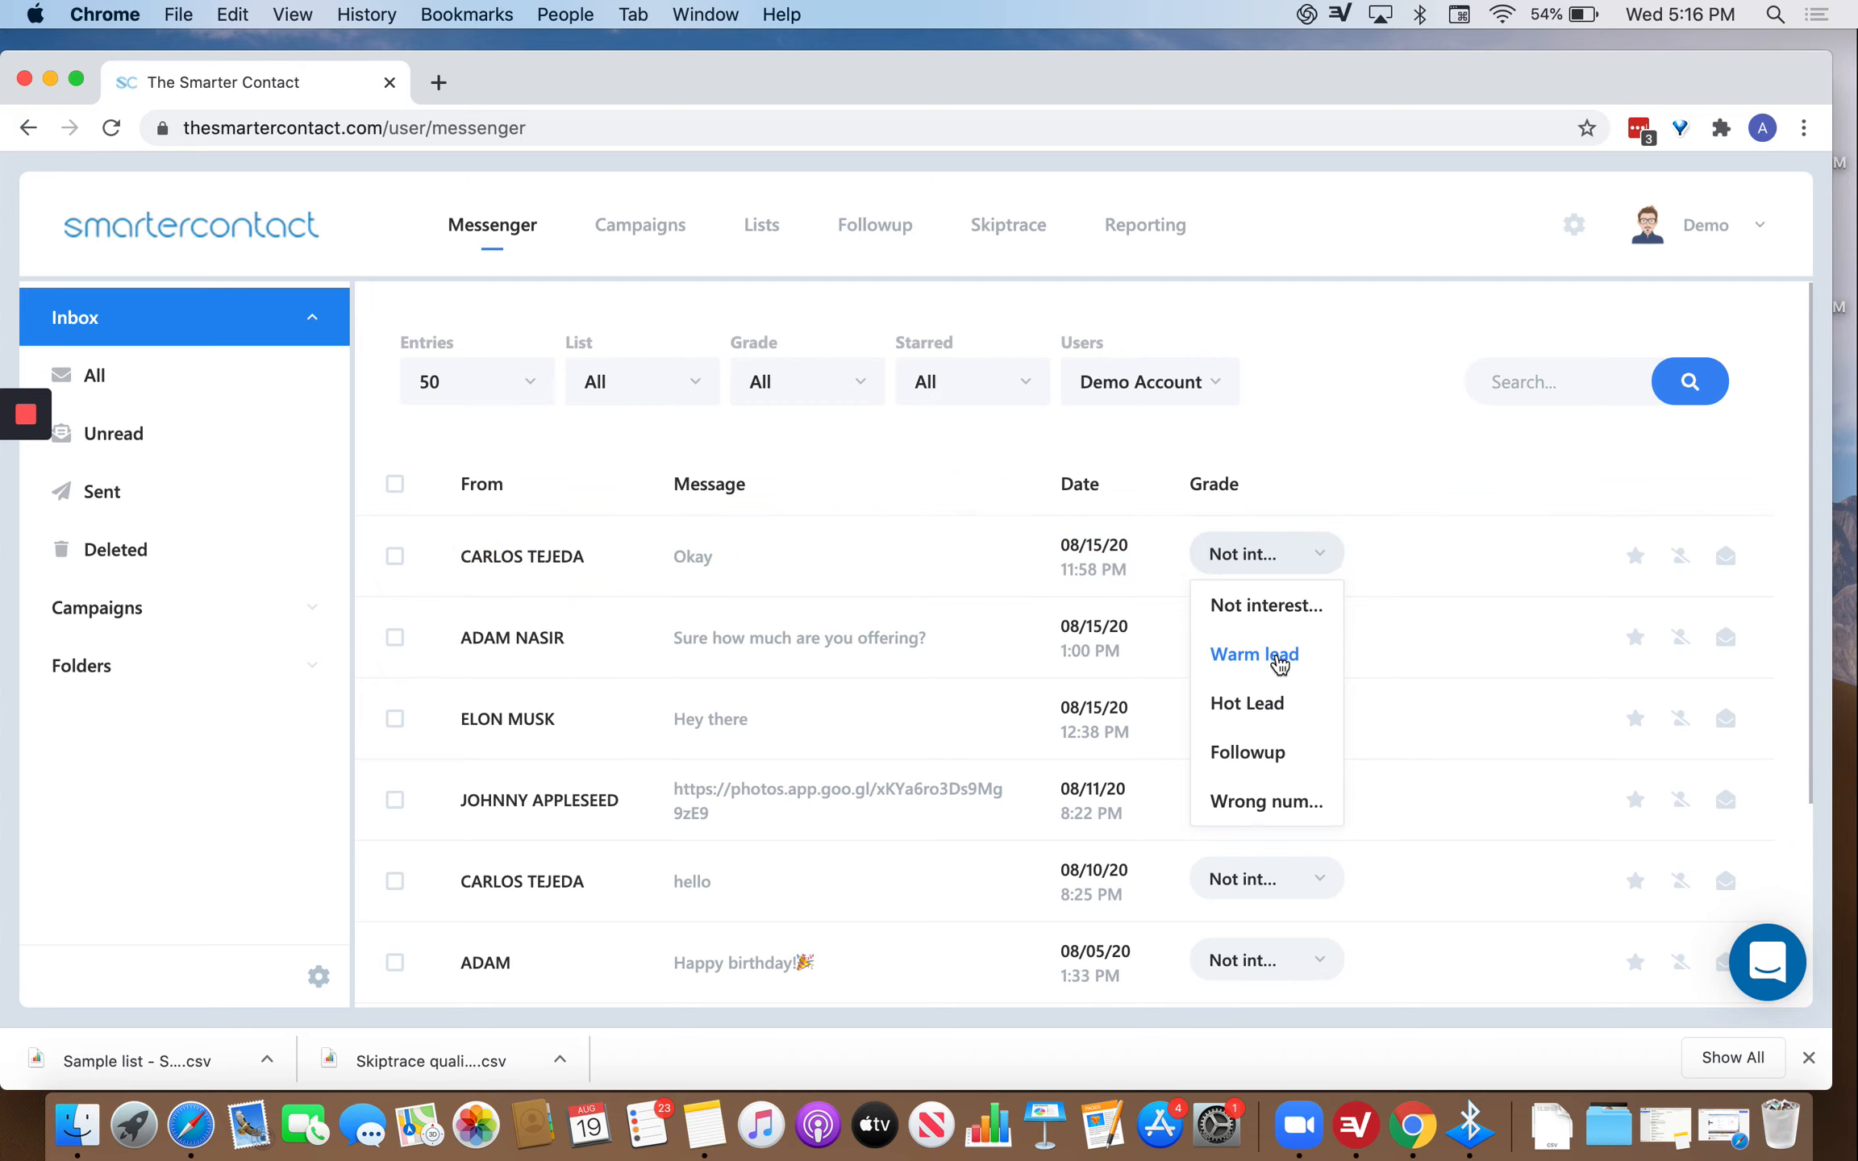
{"action": "left_click", "coordinate": [1279, 661]}
{"action": "left_click", "coordinate": [1314, 568]}
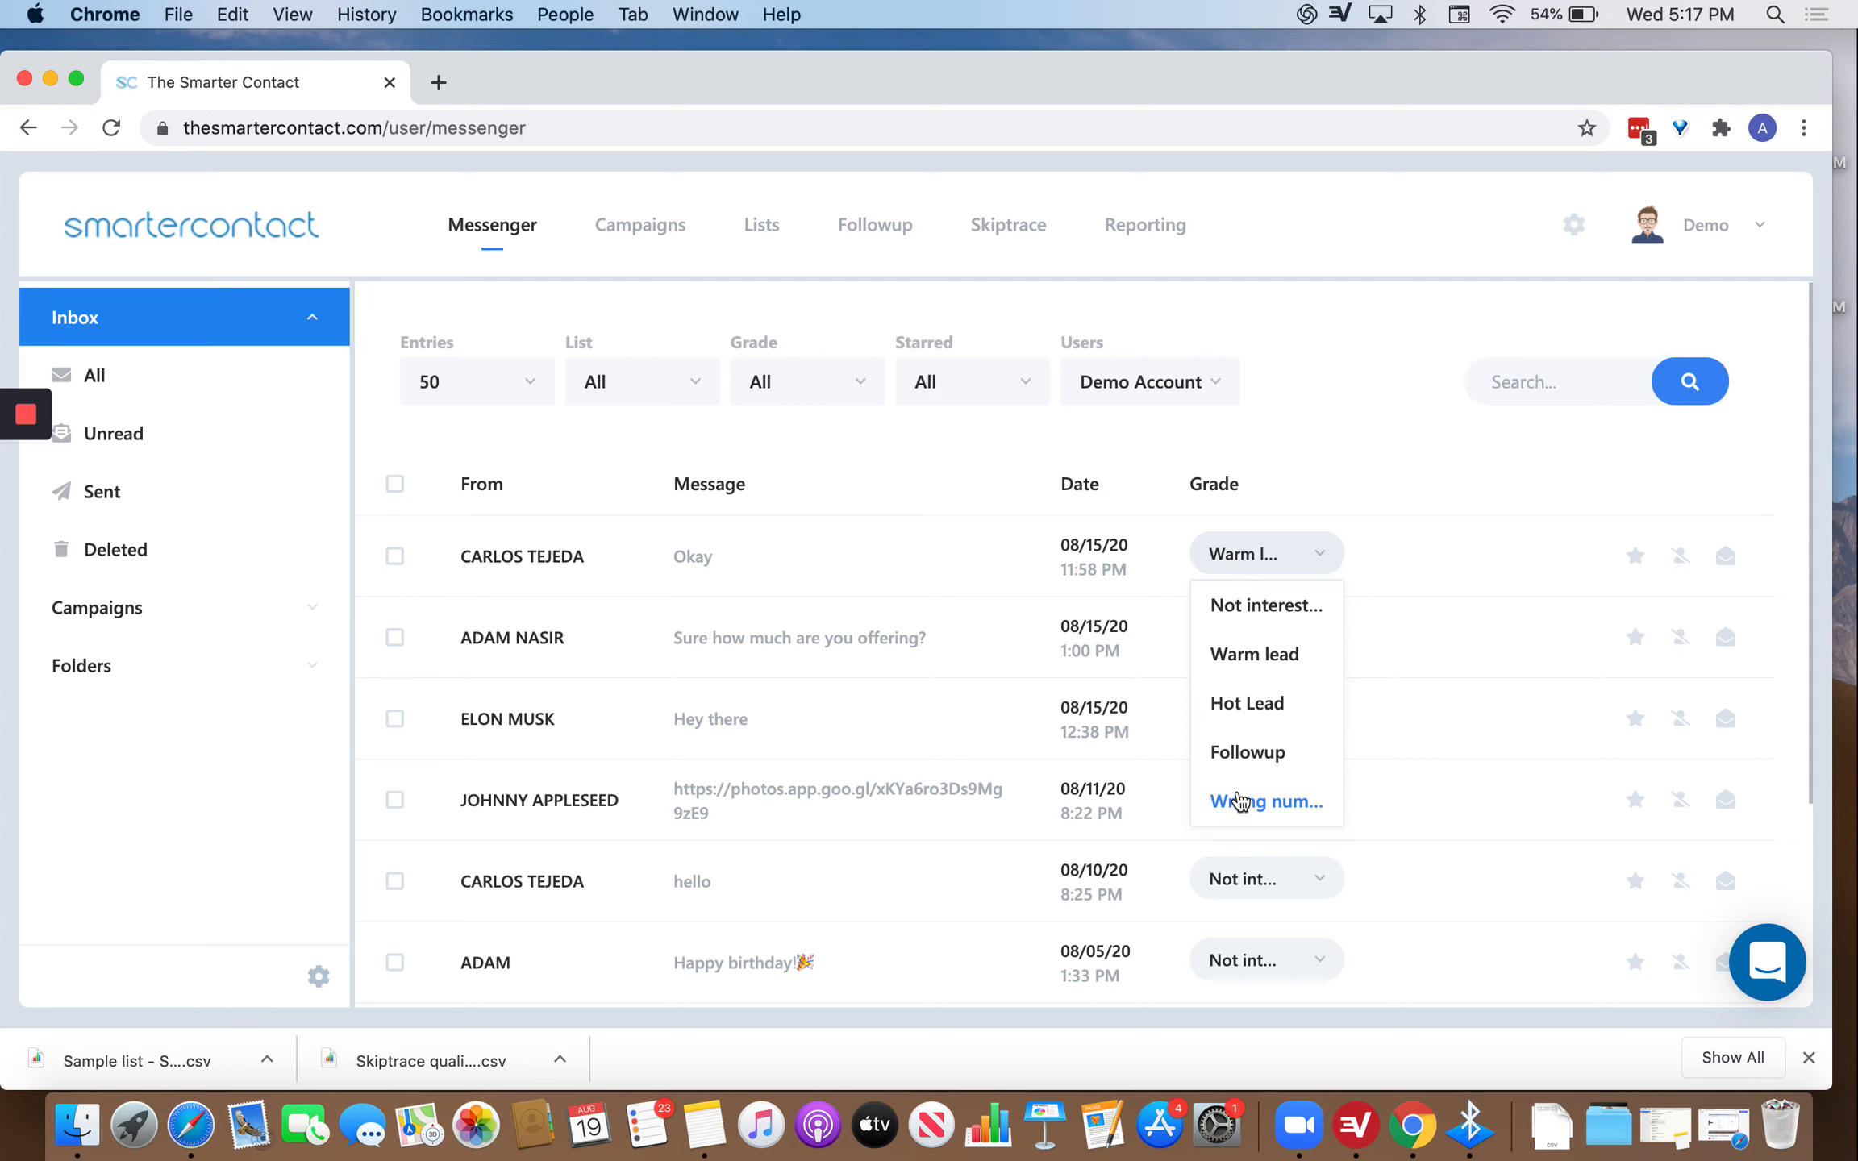
{"action": "left_click", "coordinate": [1334, 395]}
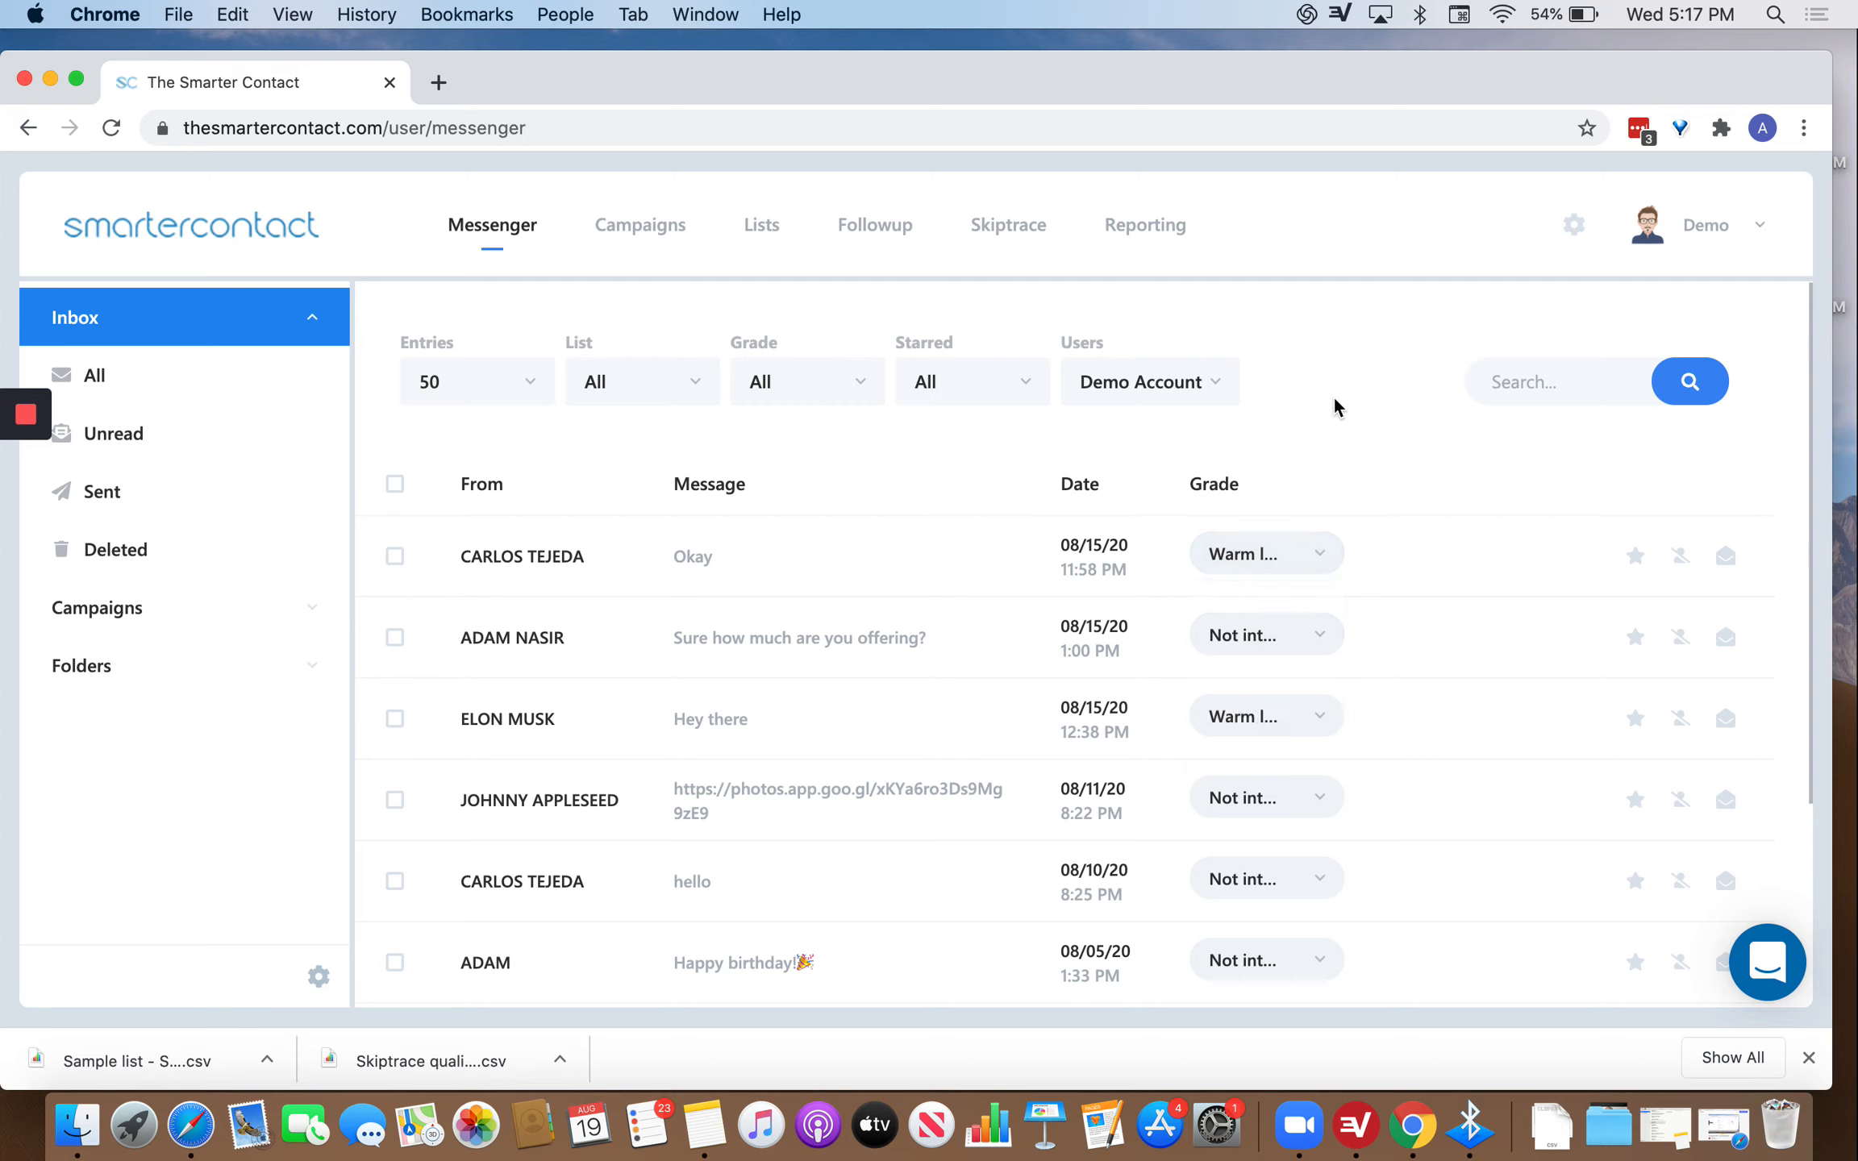
Set the Grade filter to only Warm lead and Hot Lead.
{"action": "left_click", "coordinate": [845, 379]}
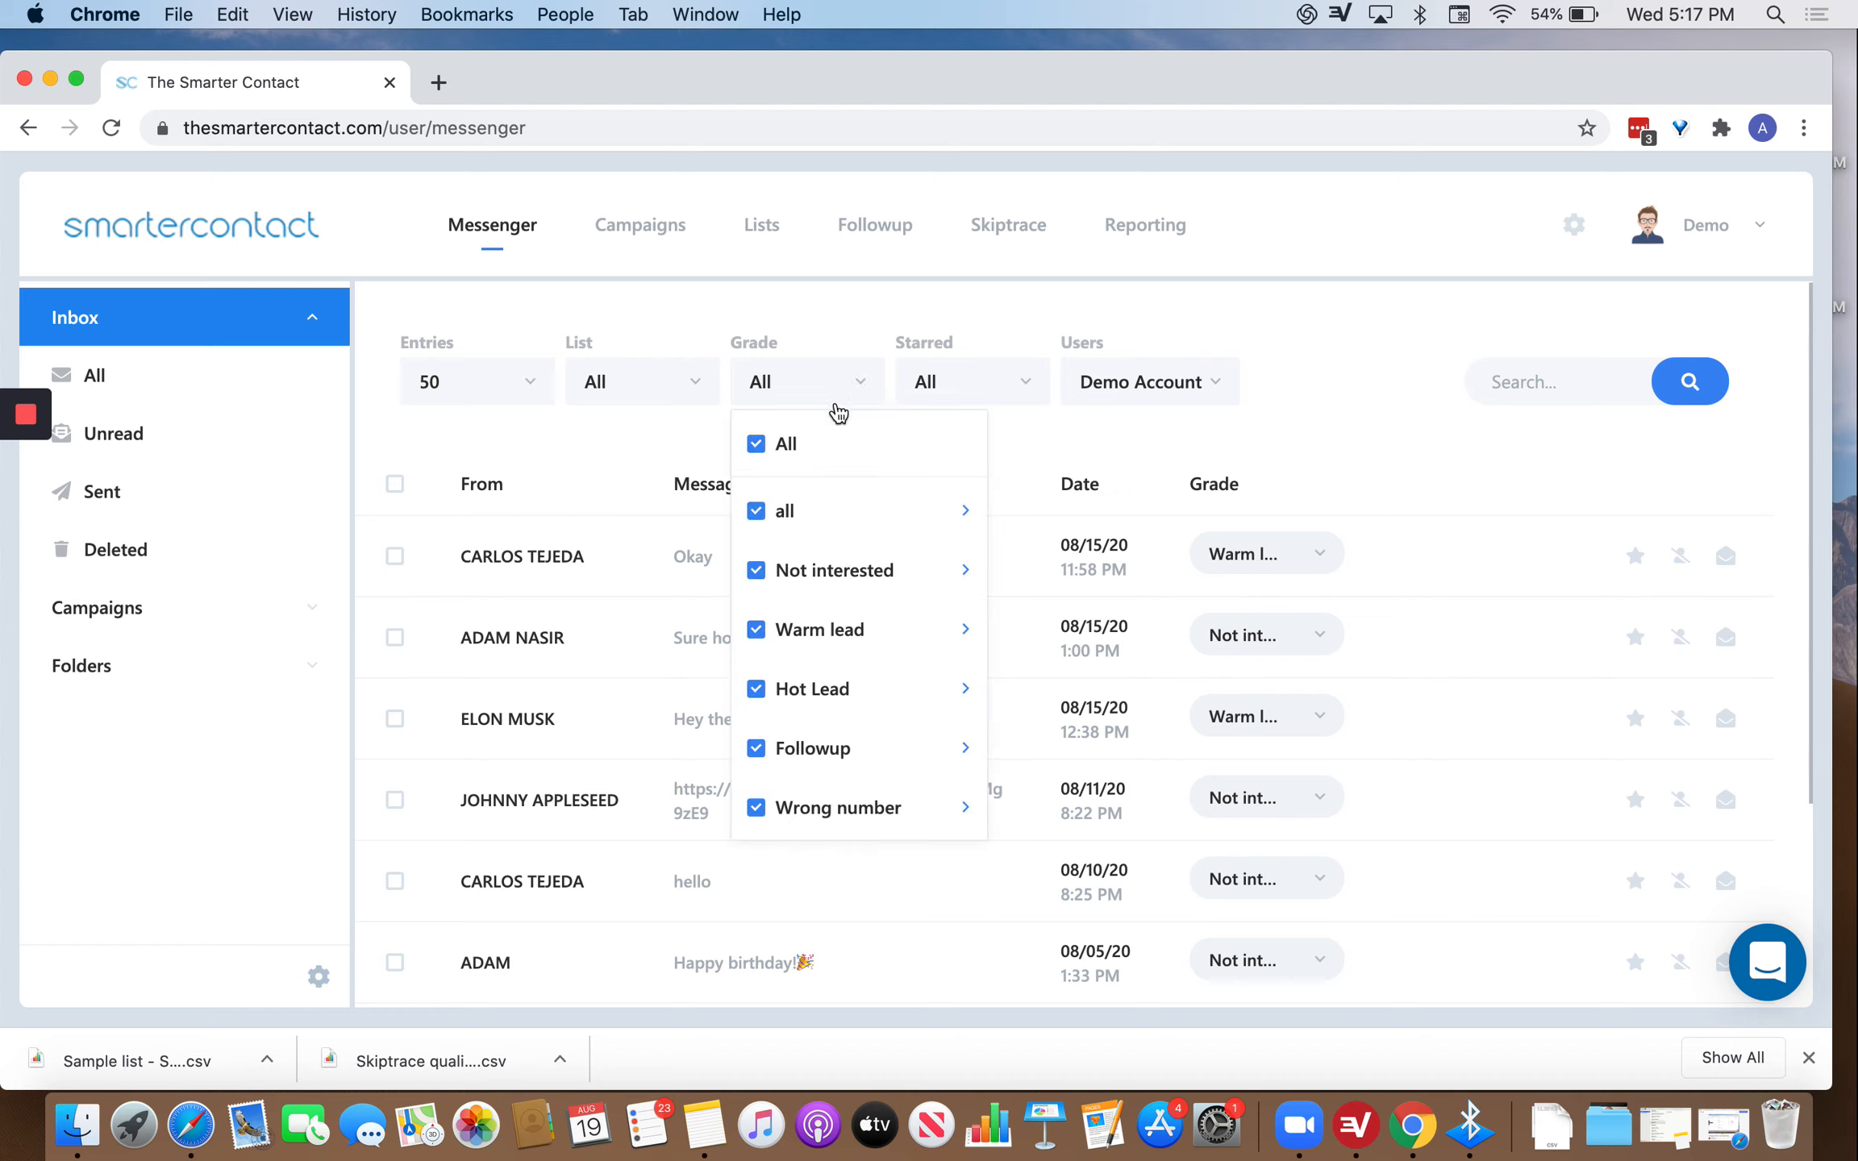
{"action": "left_click", "coordinate": [758, 452]}
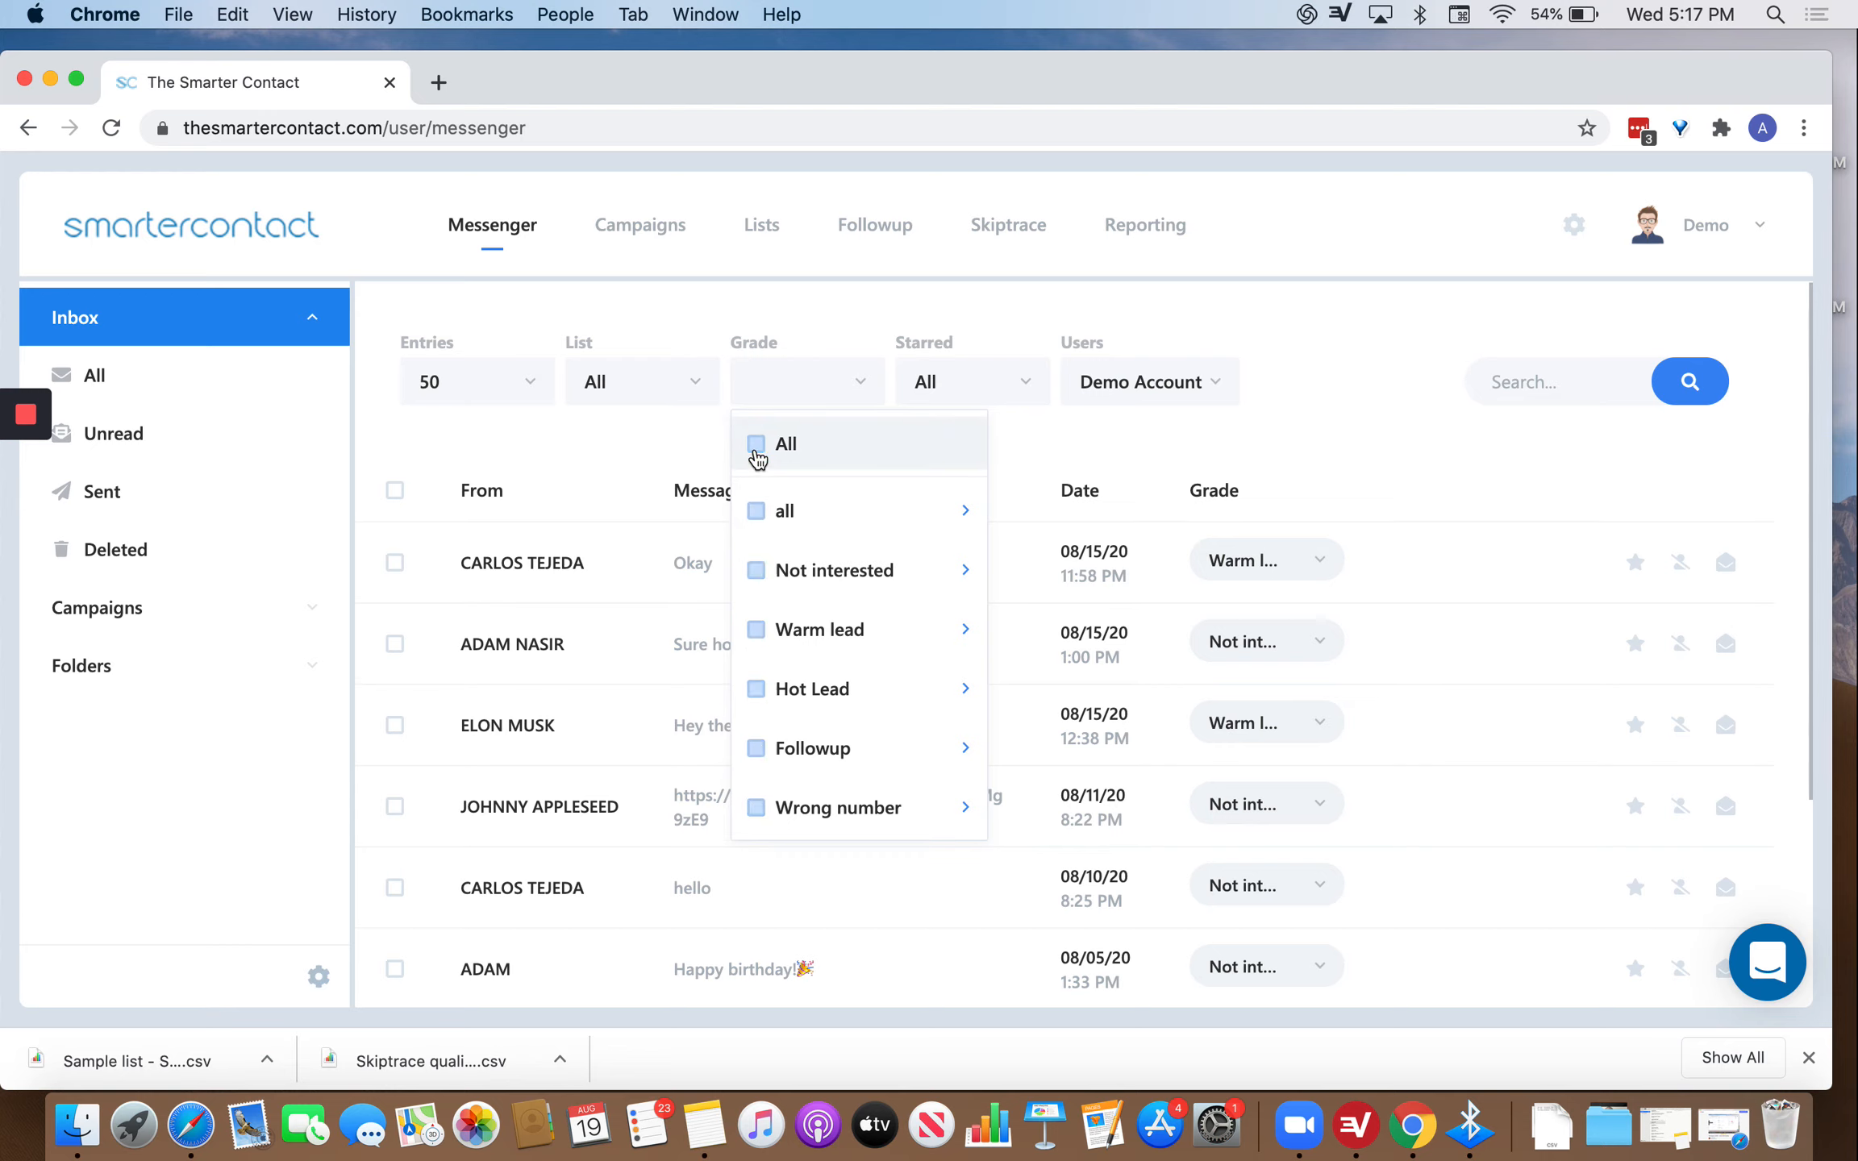
{"action": "left_click", "coordinate": [757, 570]}
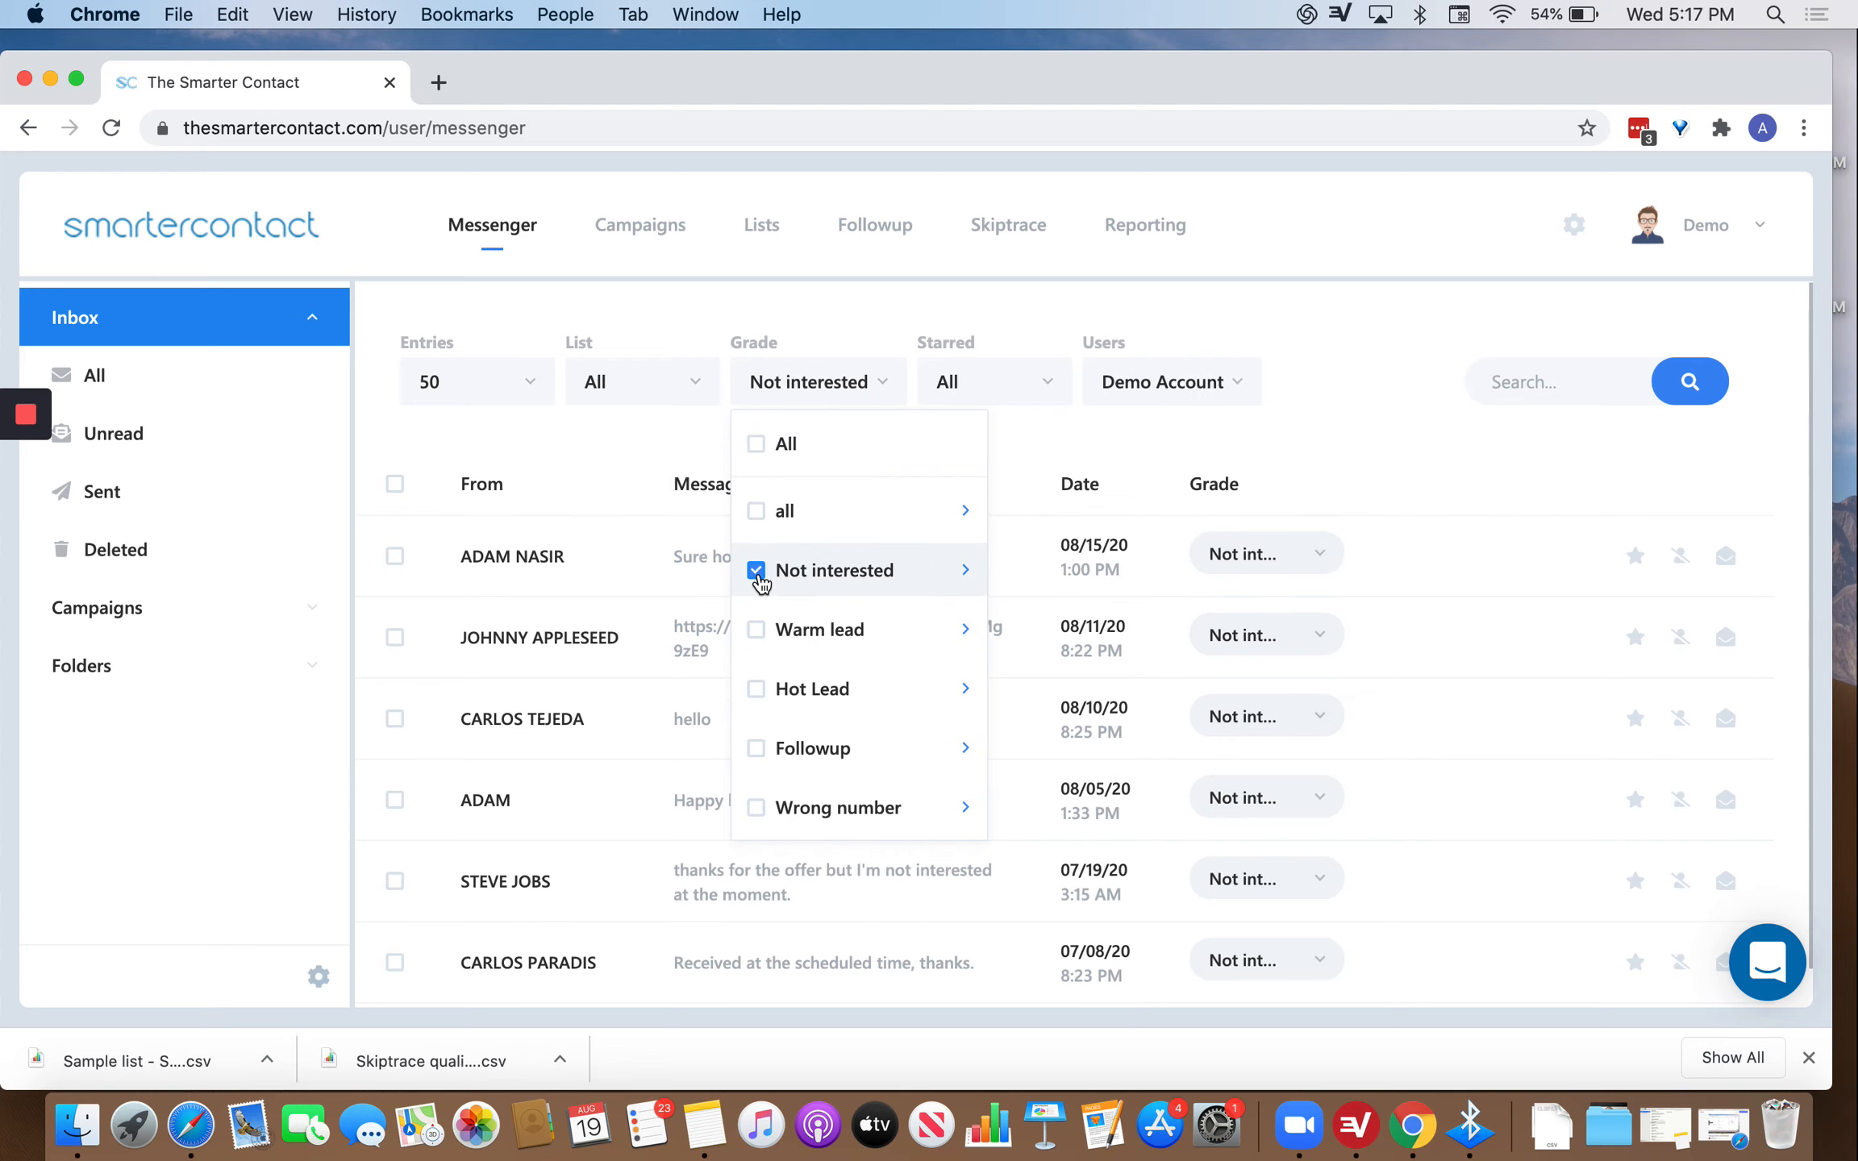
{"action": "left_click", "coordinate": [755, 630]}
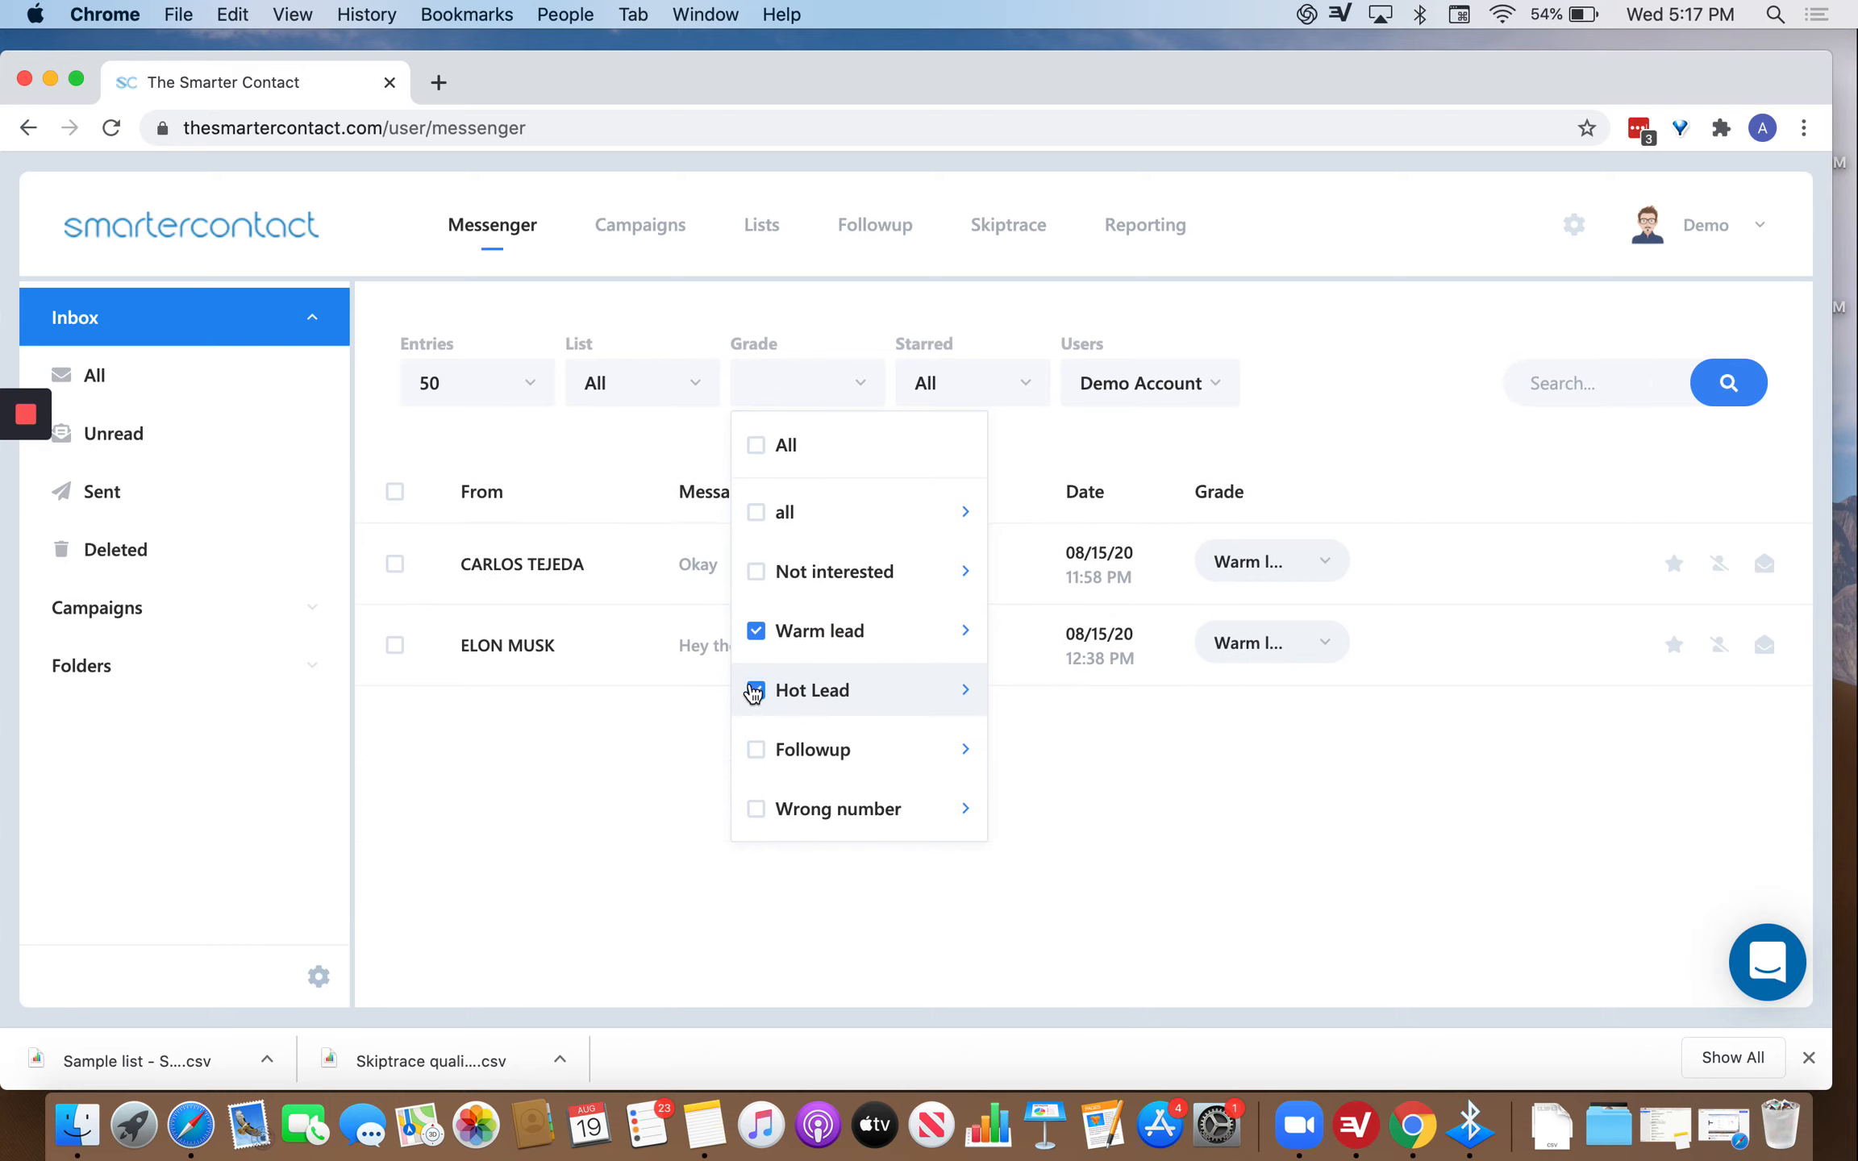
{"action": "left_click", "coordinate": [752, 687]}
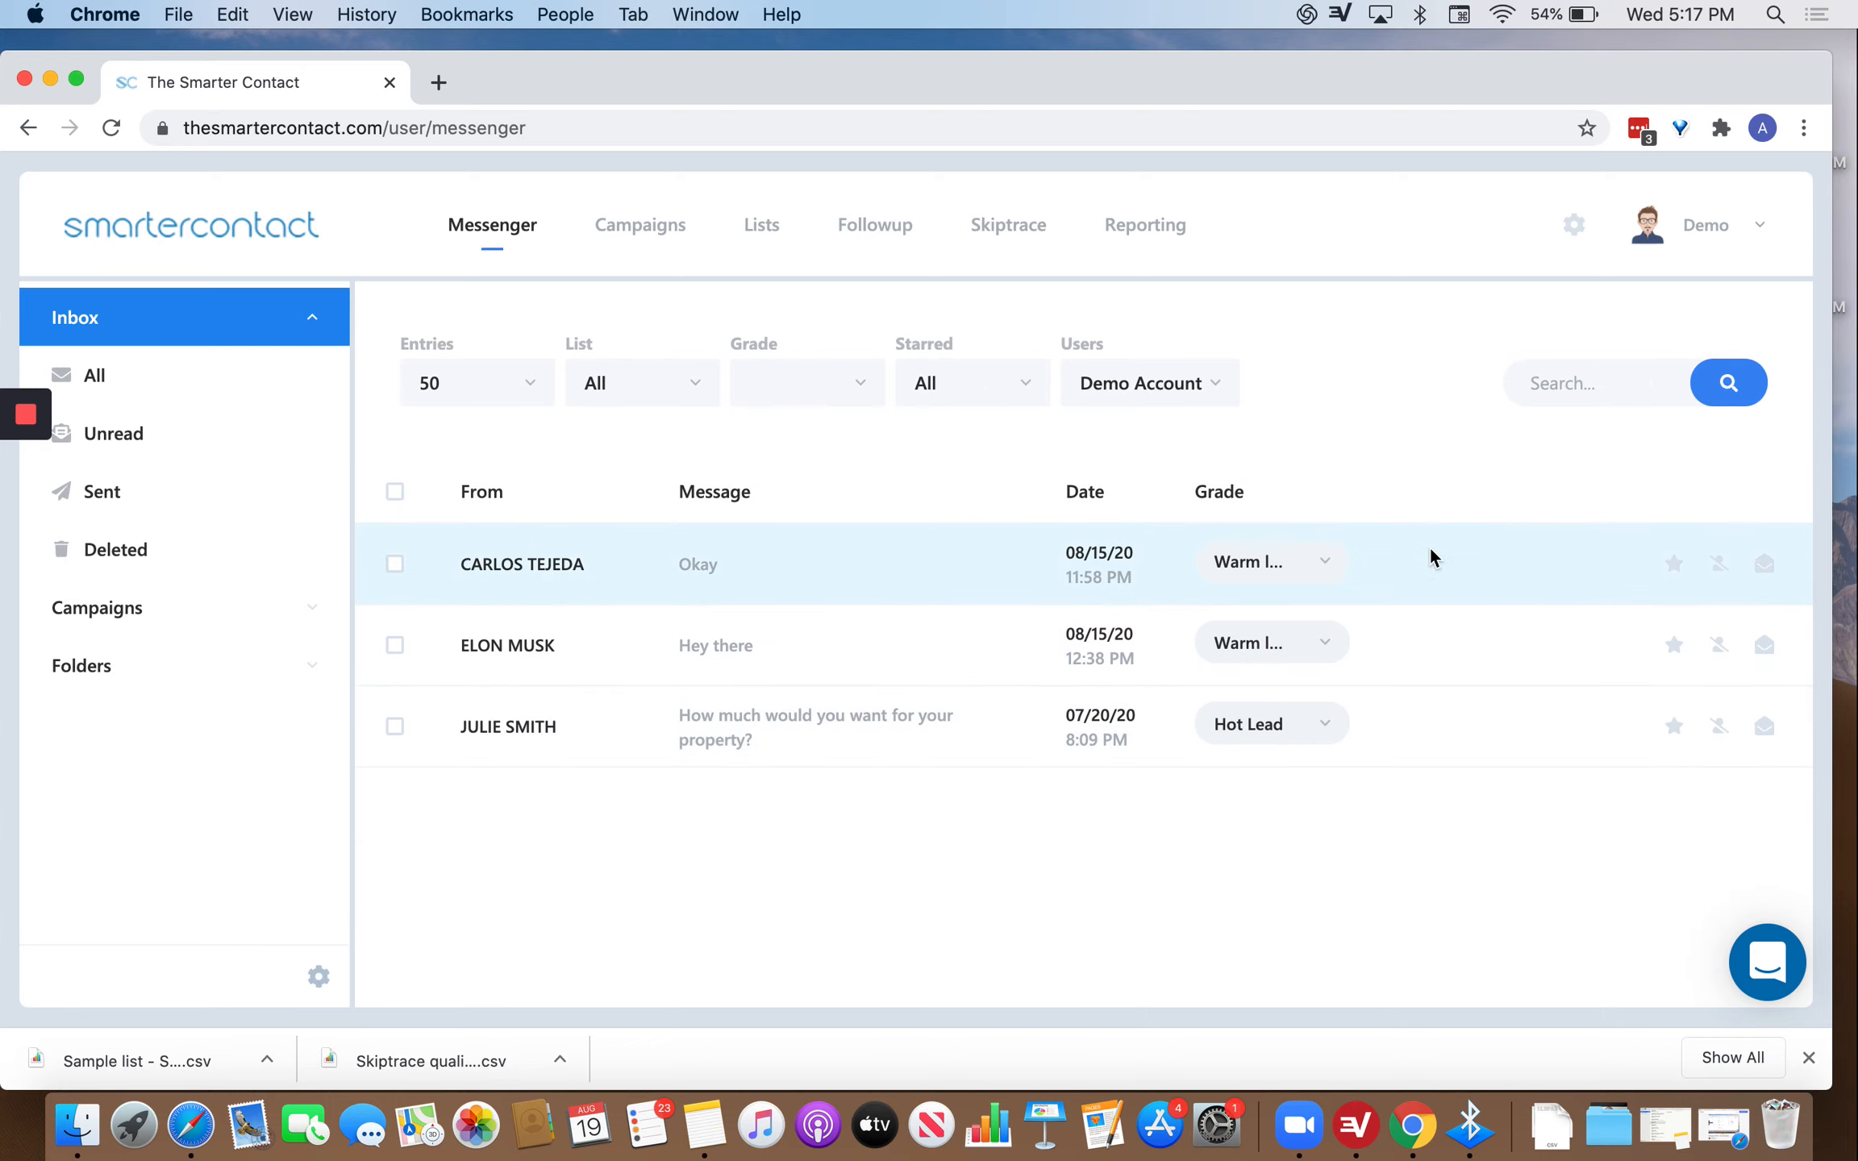
{"action": "left_click", "coordinate": [1673, 564]}
Reopen the Grade filter to preview the Add to DNC, Export and Send to folder options.
{"action": "left_click", "coordinate": [851, 380]}
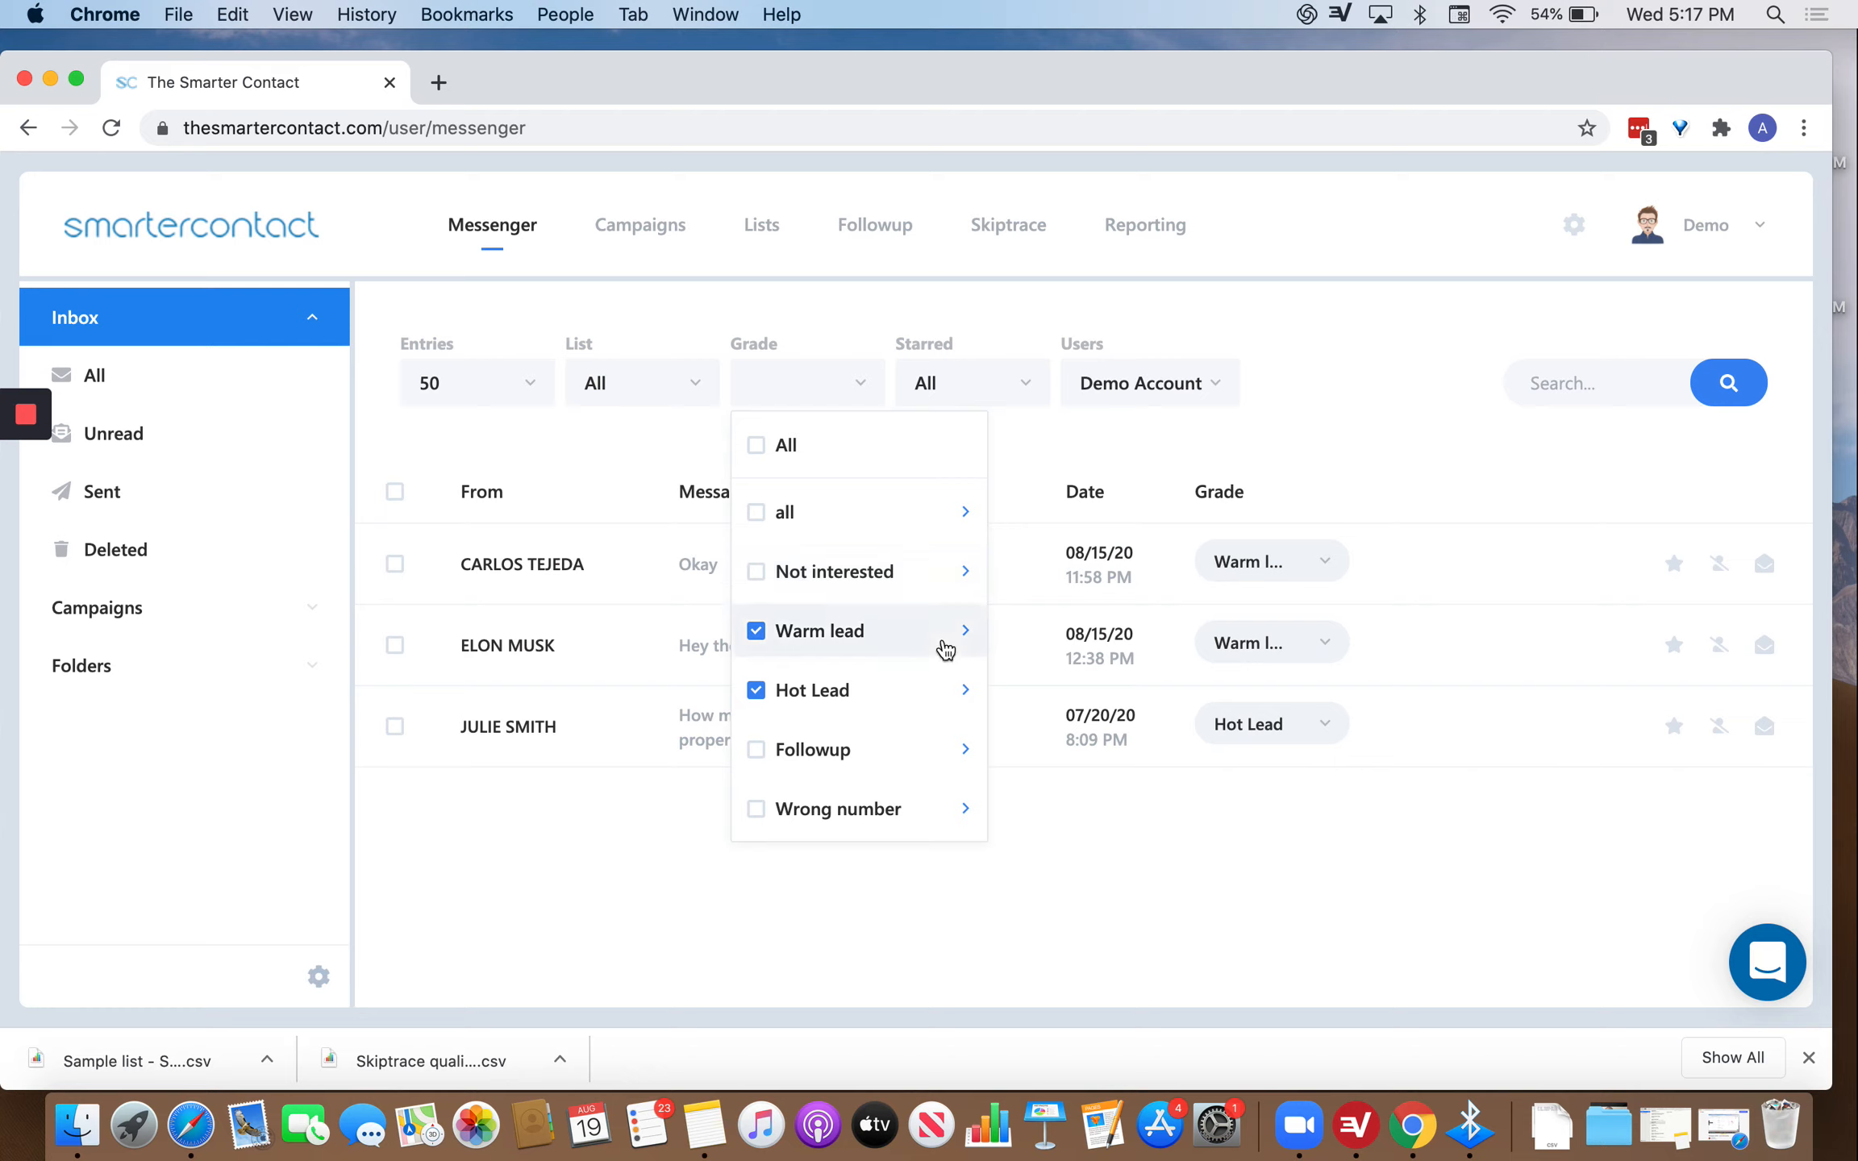
{"action": "mouse_move", "coordinate": [956, 650]}
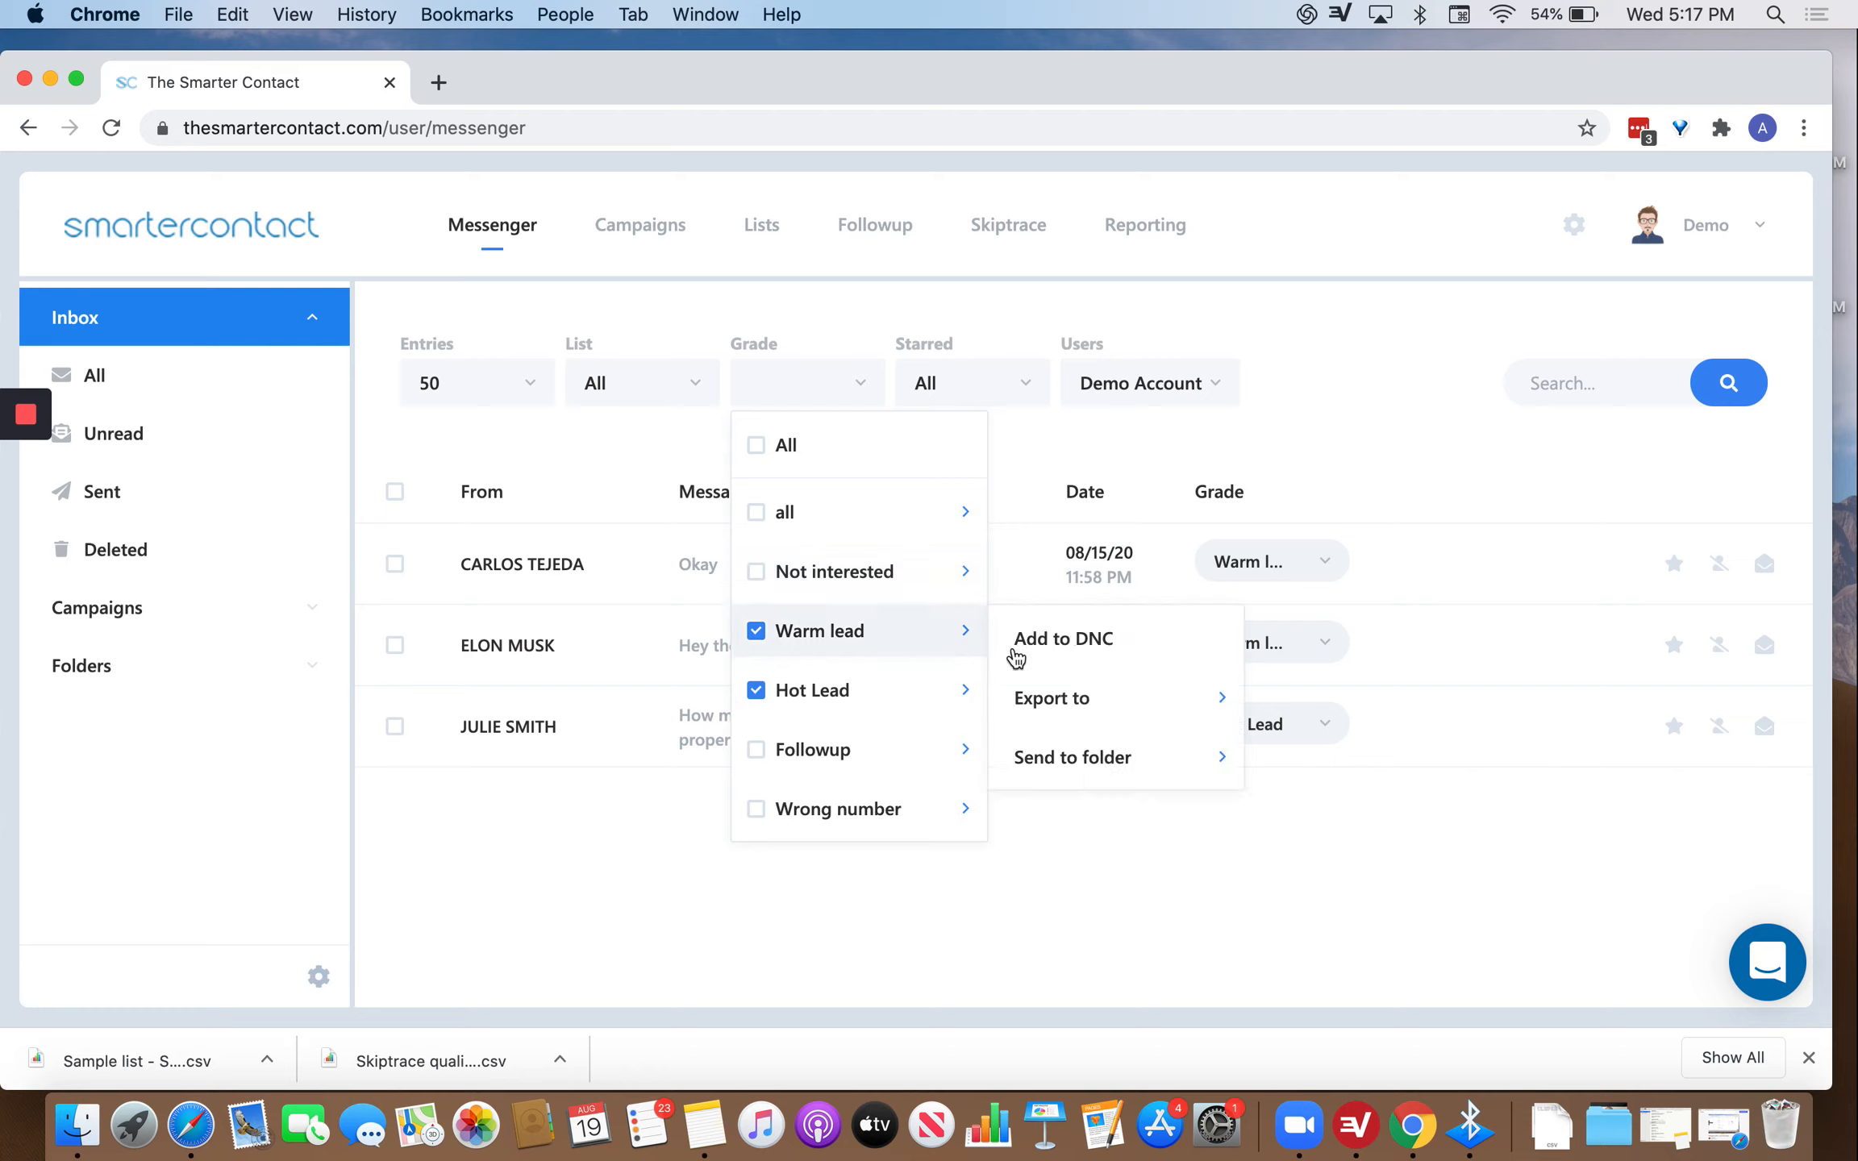
{"action": "mouse_move", "coordinate": [1226, 699]}
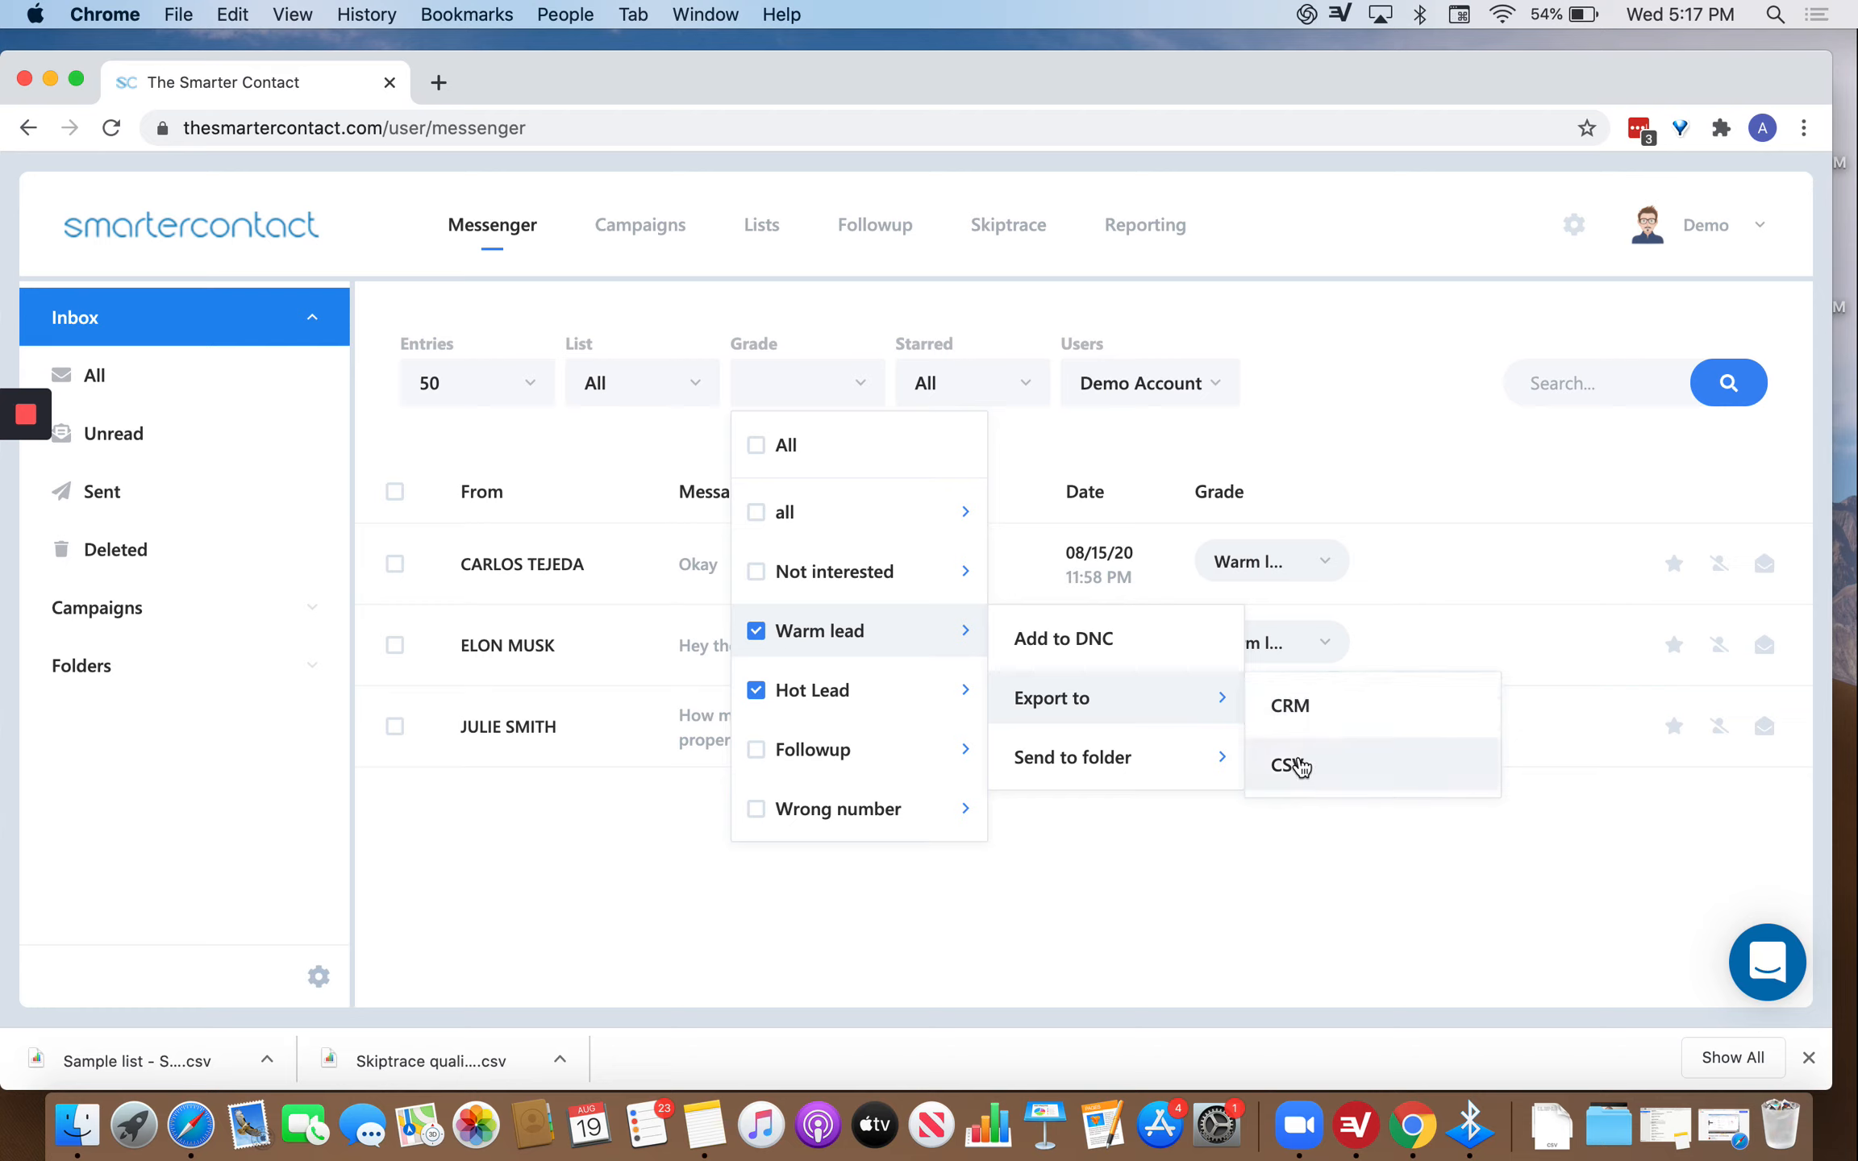
{"action": "mouse_move", "coordinate": [1215, 770]}
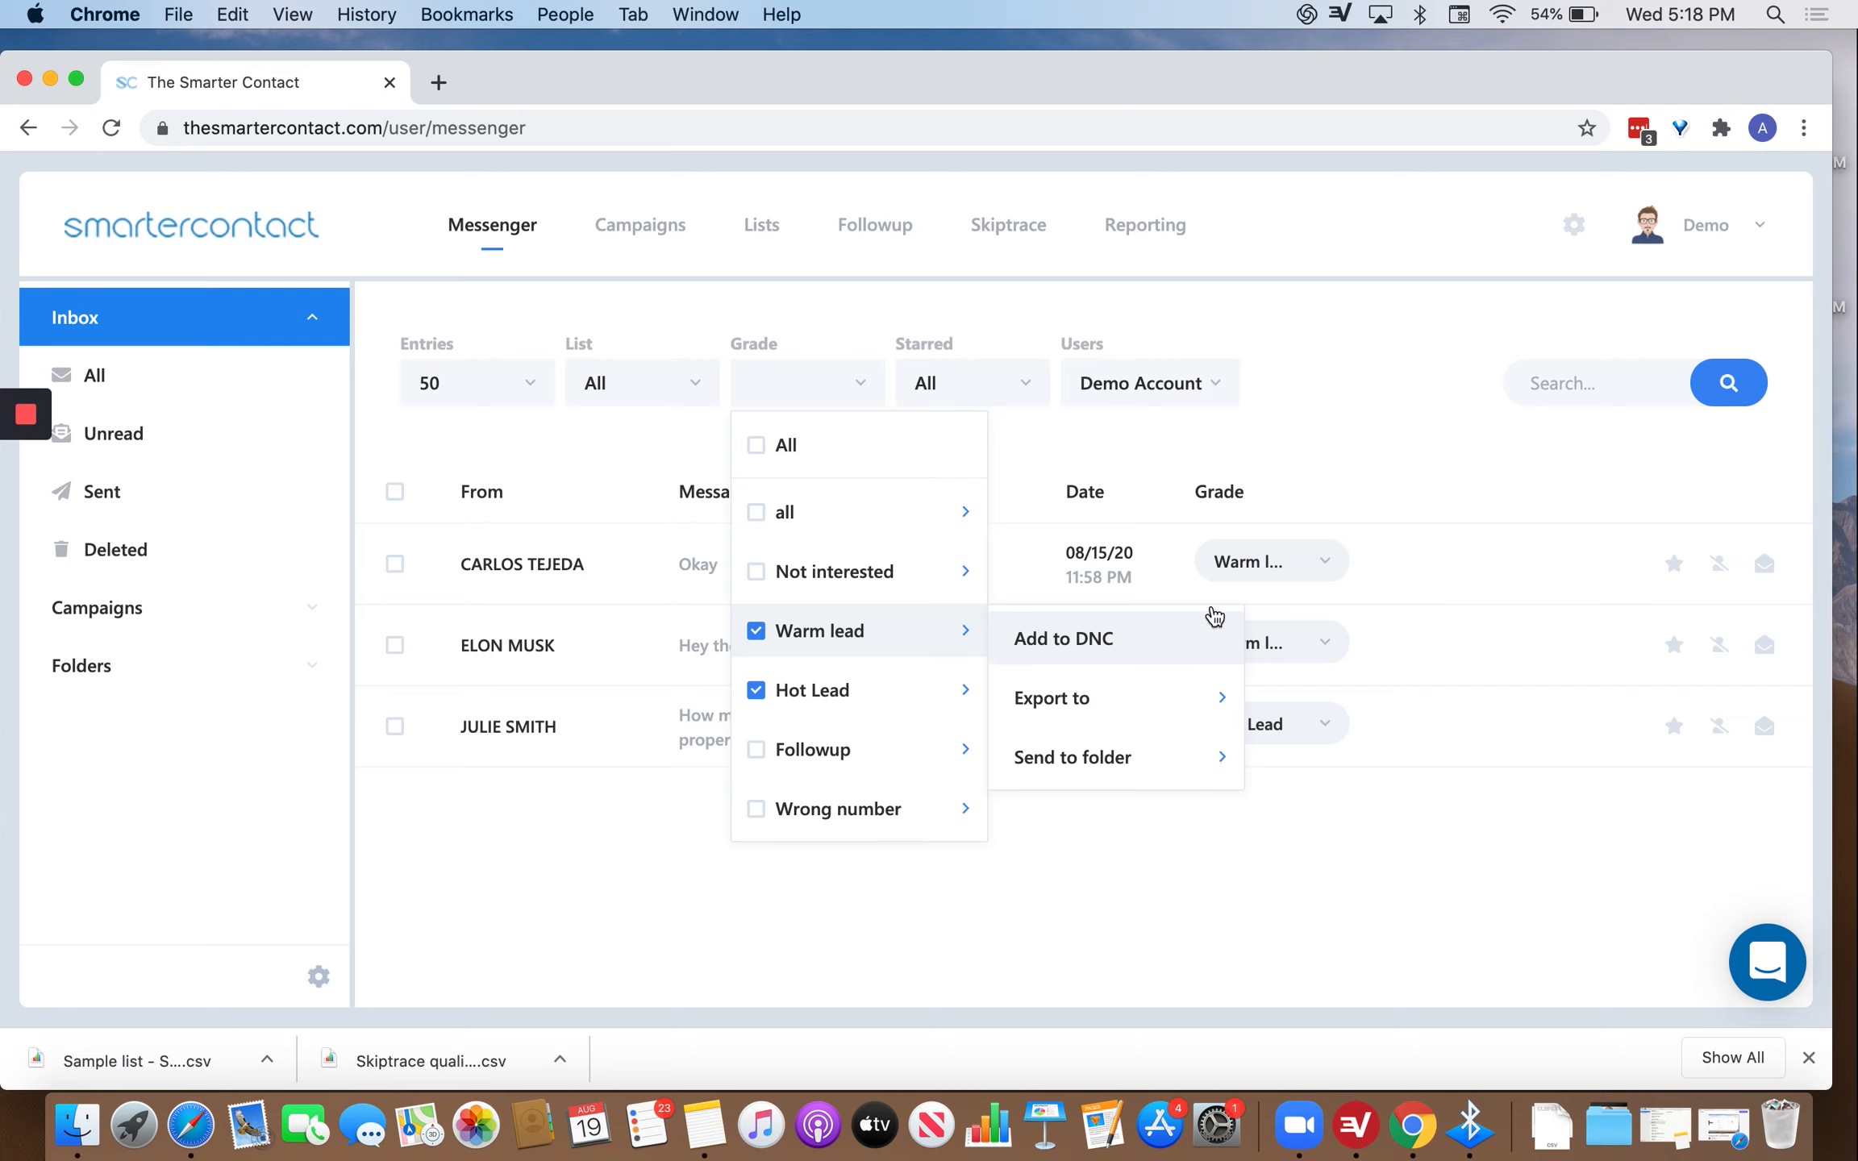
Star the top two Warm lead conversations.
{"action": "left_click", "coordinate": [1341, 405]}
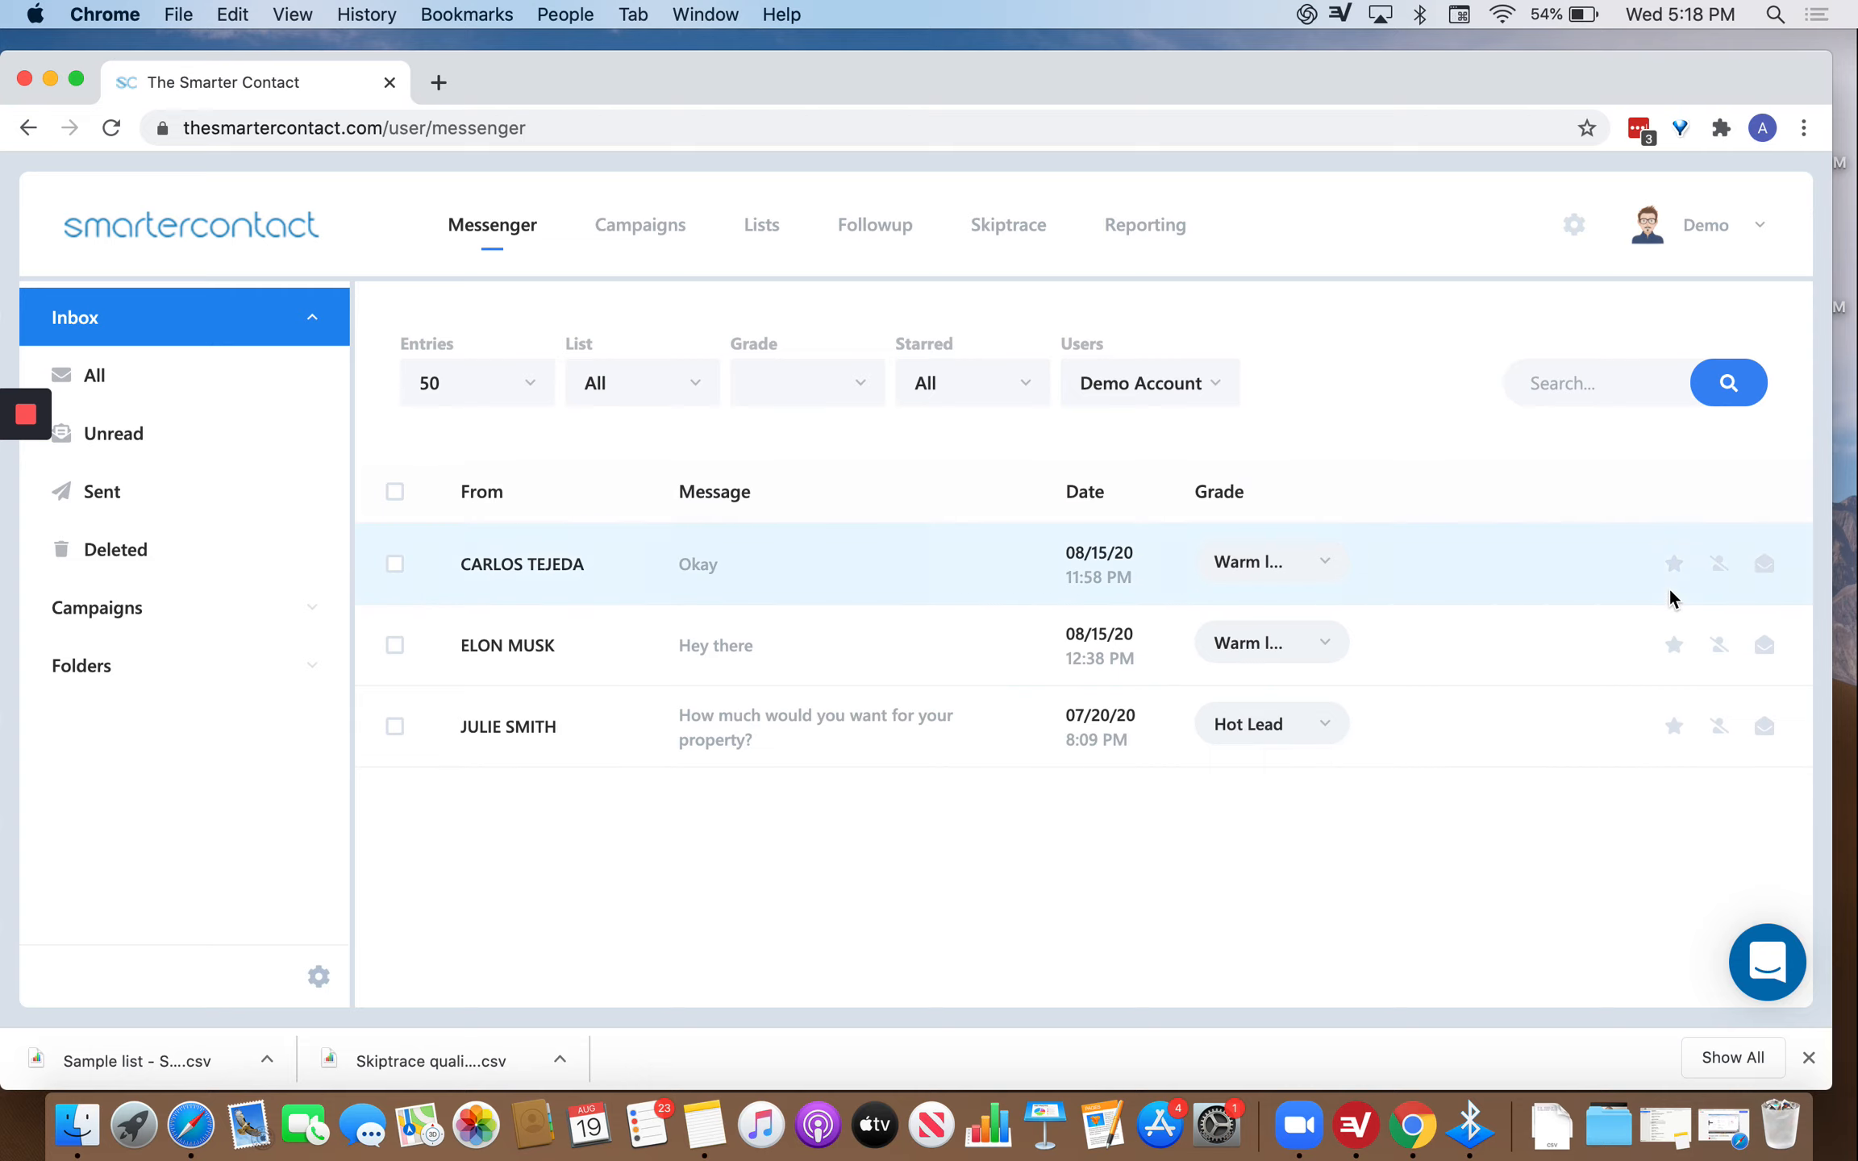
{"action": "left_click", "coordinate": [1674, 564]}
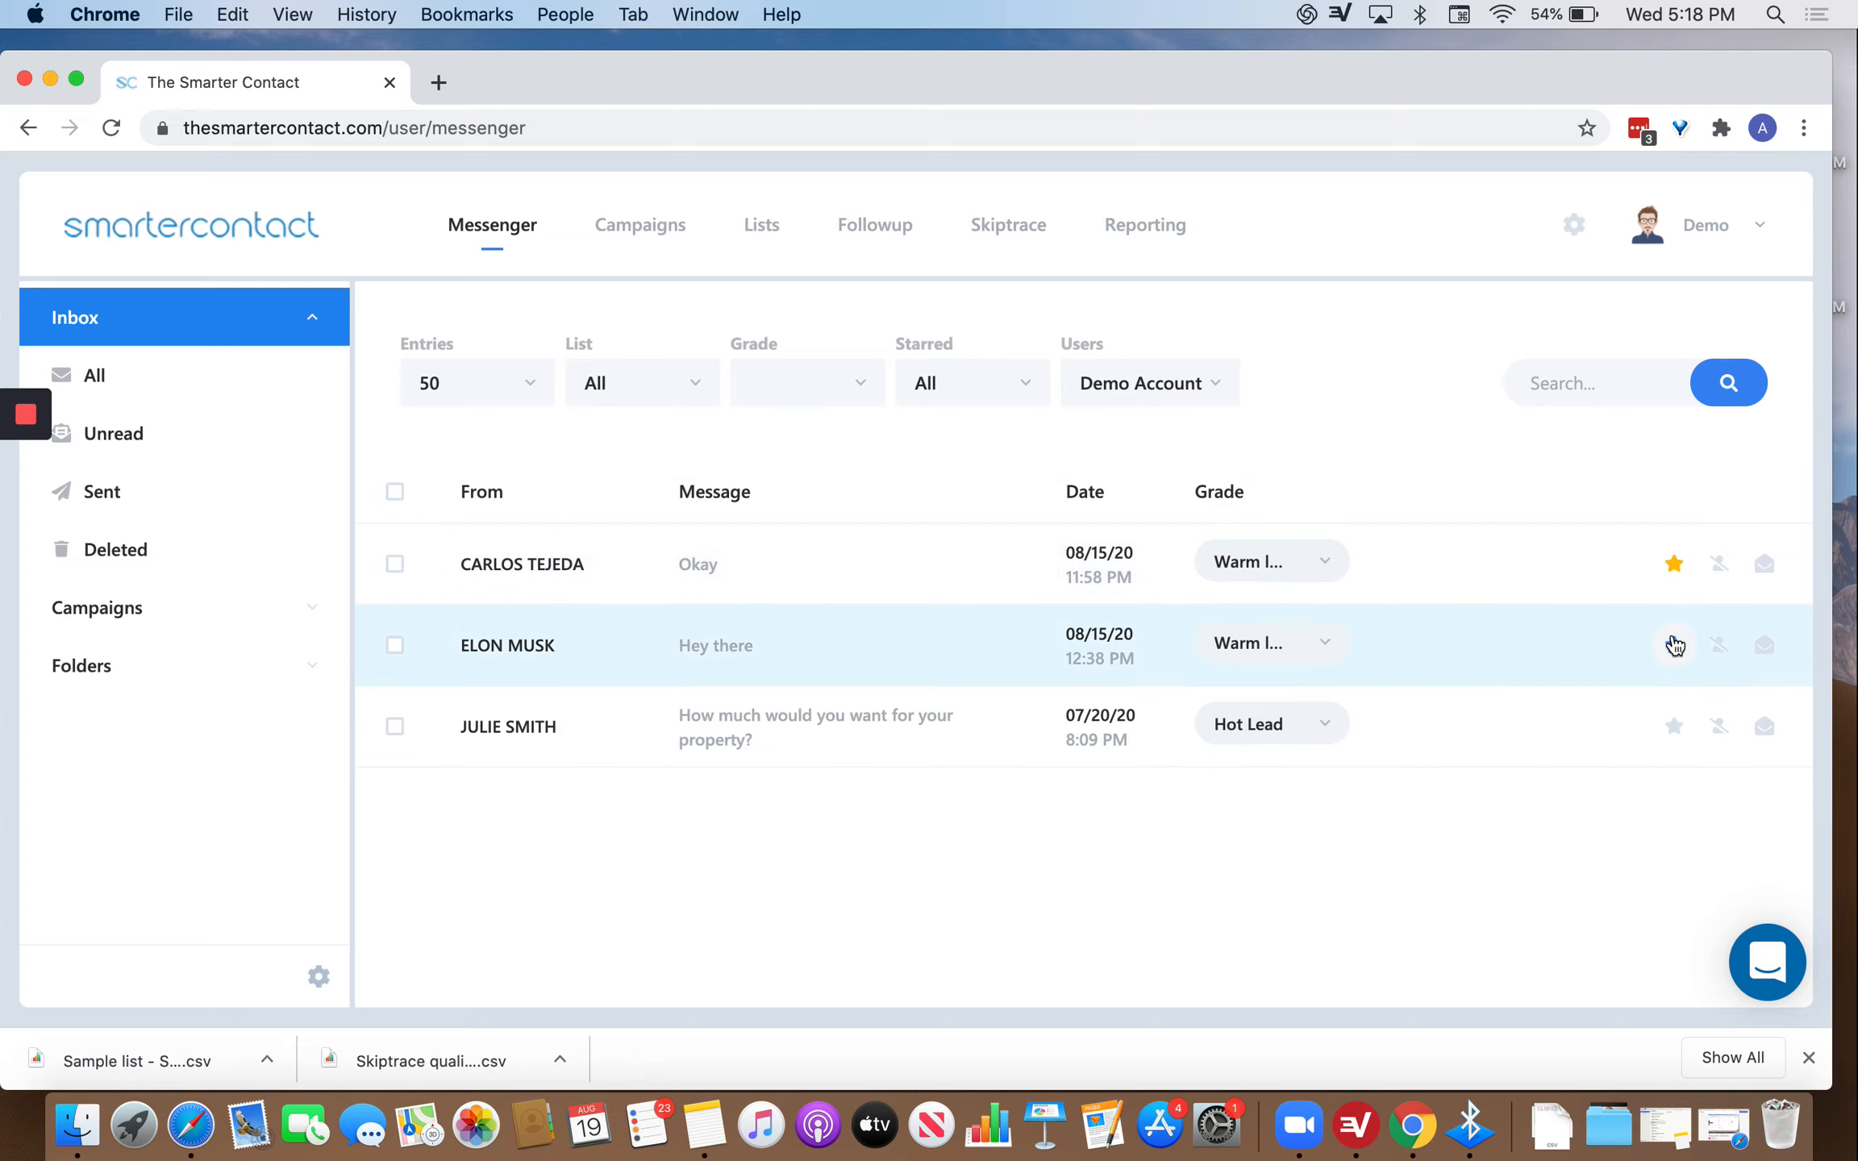
{"action": "left_click", "coordinate": [1674, 644]}
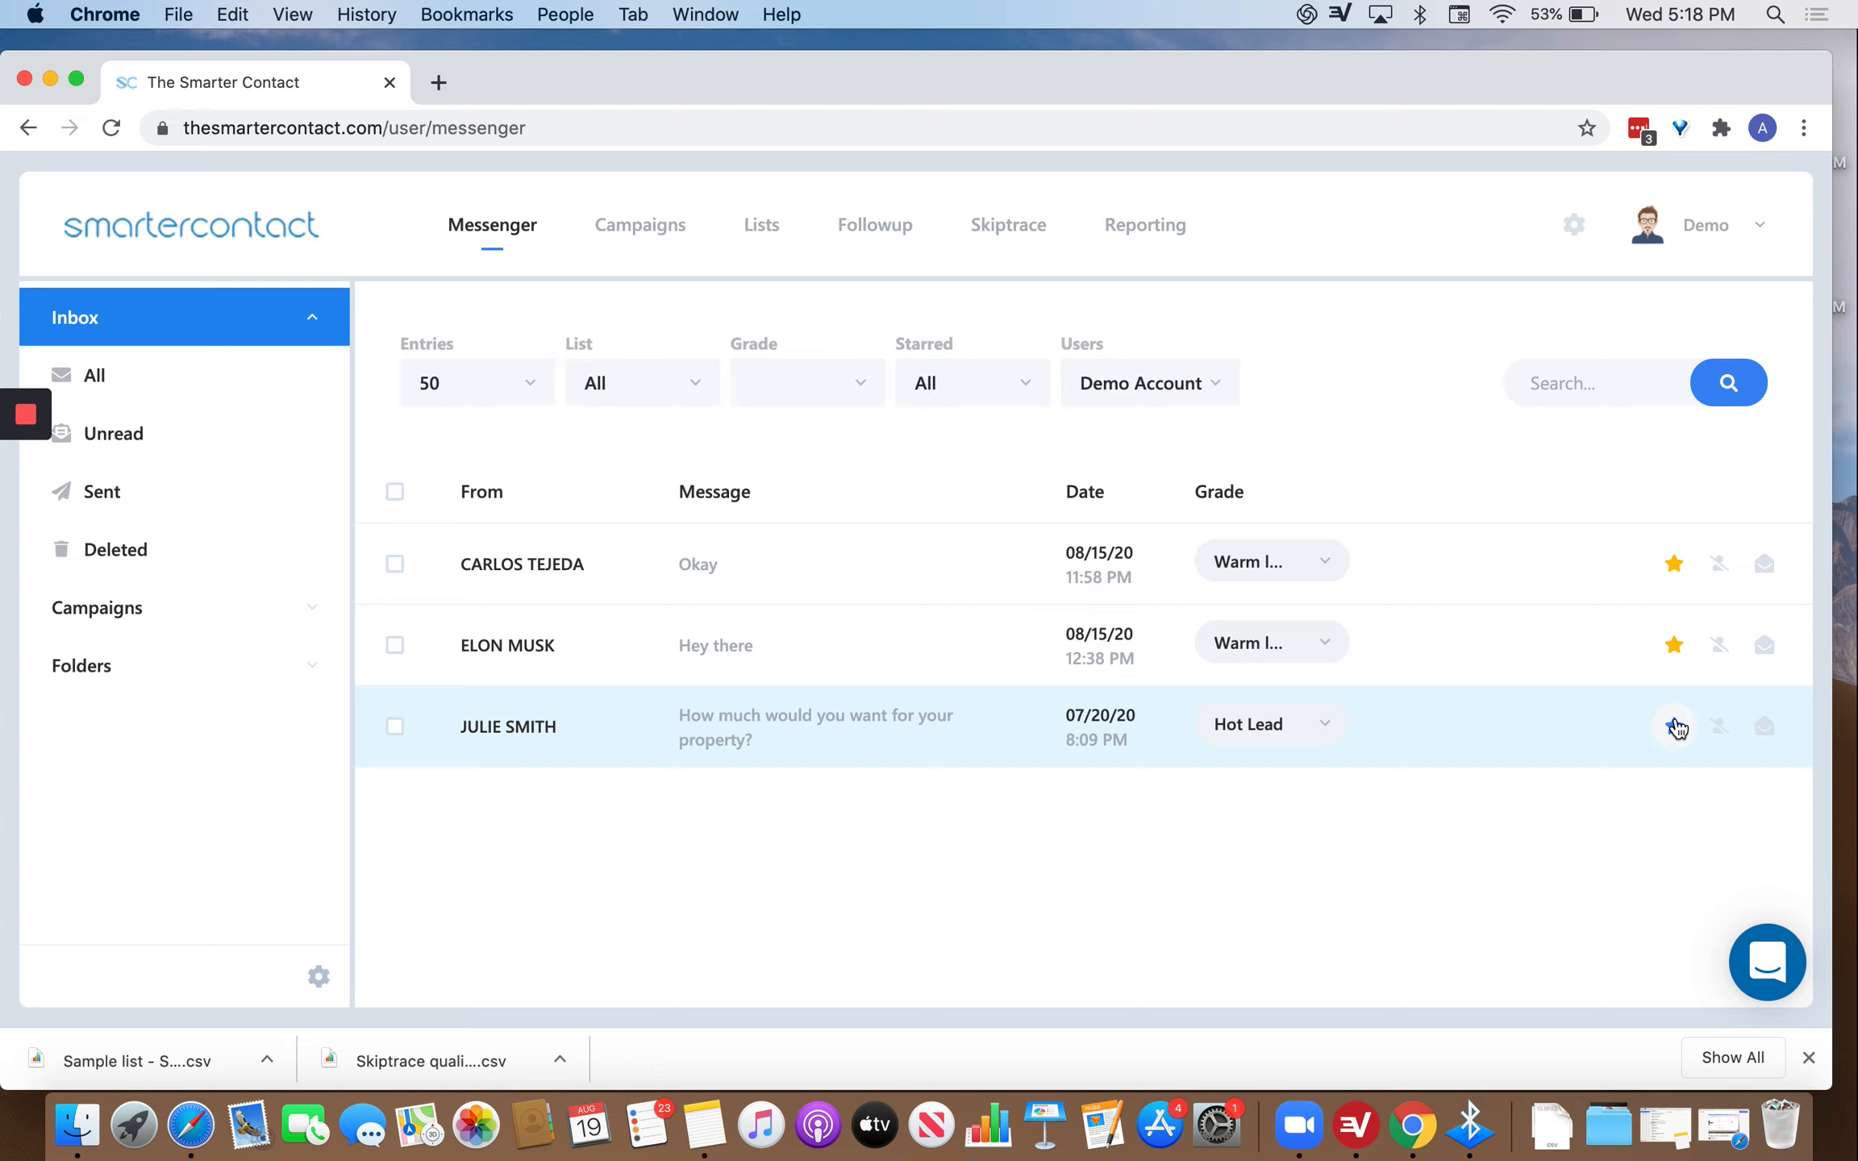
Try the Starred filter with Starred, then Unstarred, and set it back to All.
{"action": "left_click", "coordinate": [974, 399]}
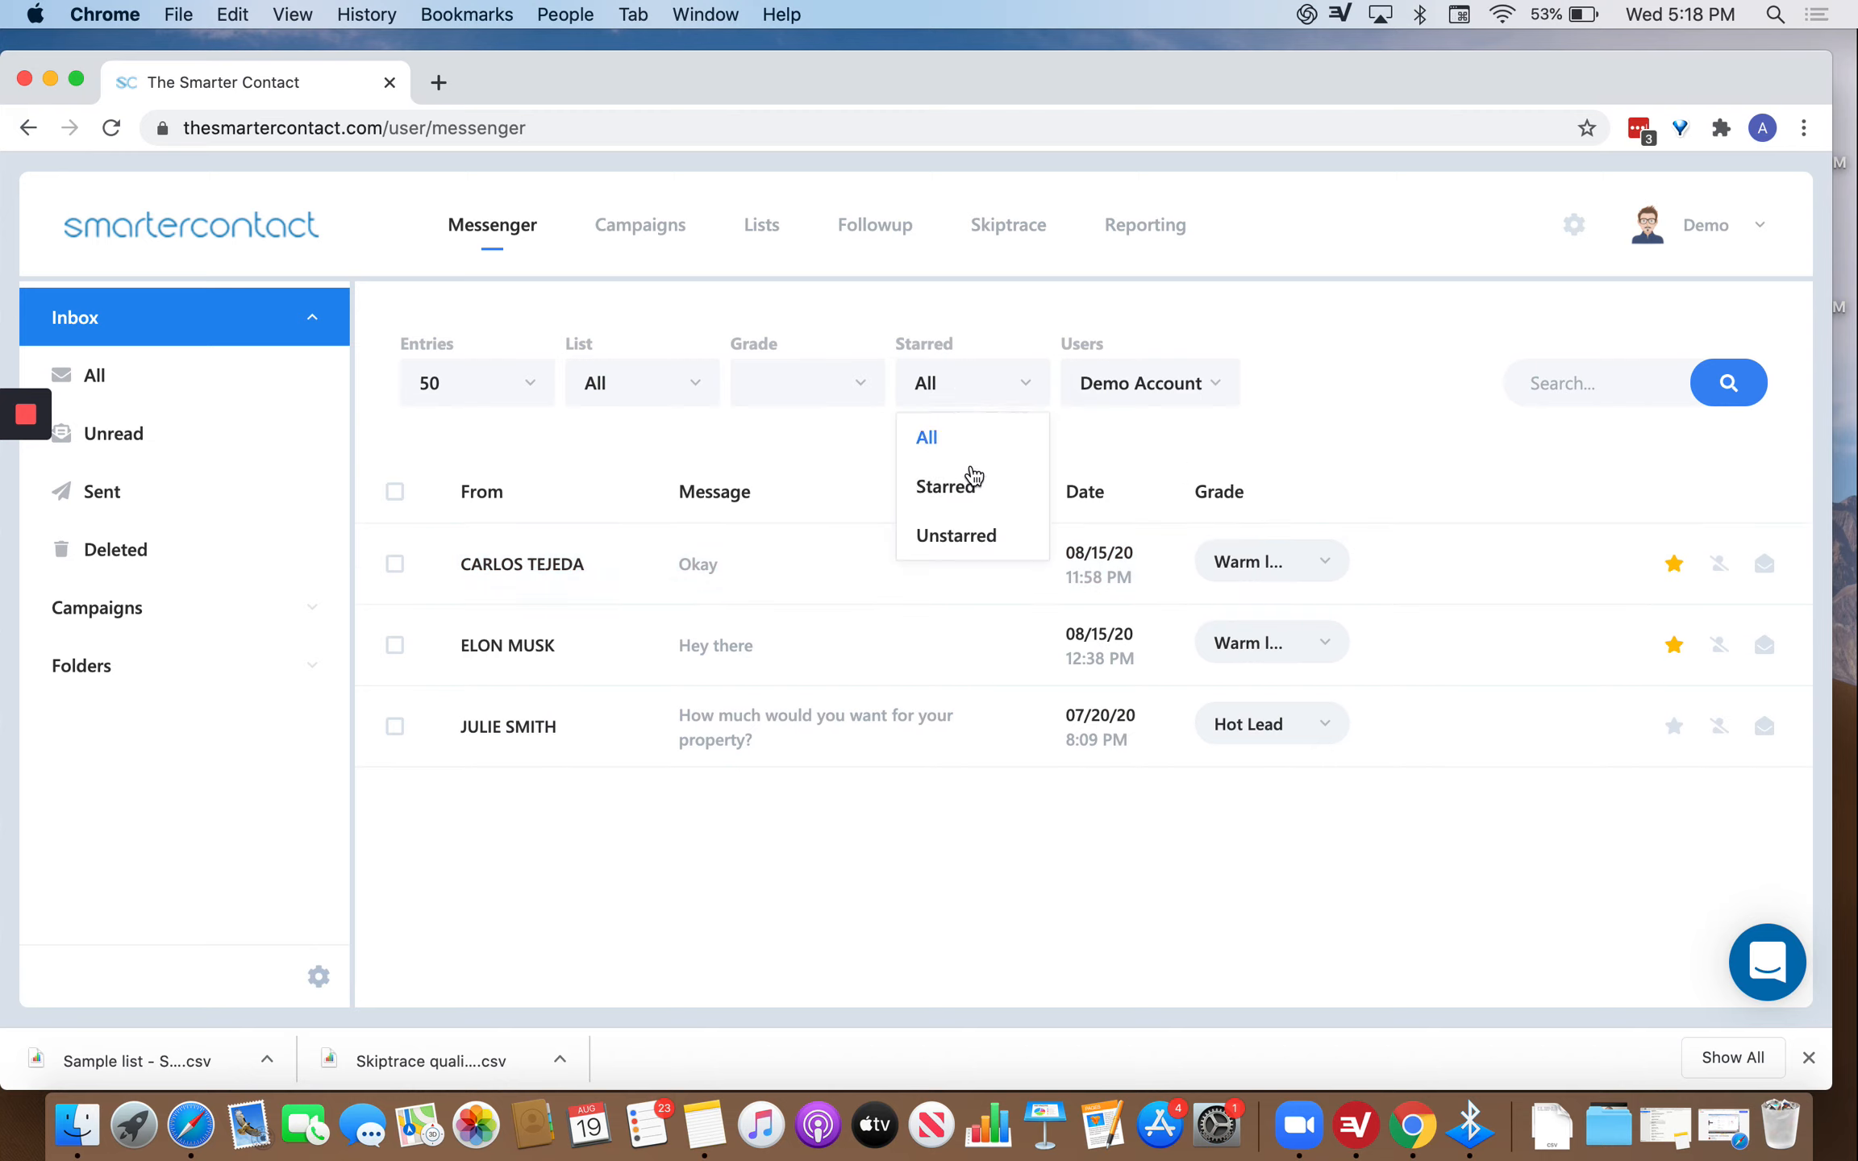
{"action": "left_click", "coordinate": [956, 486]}
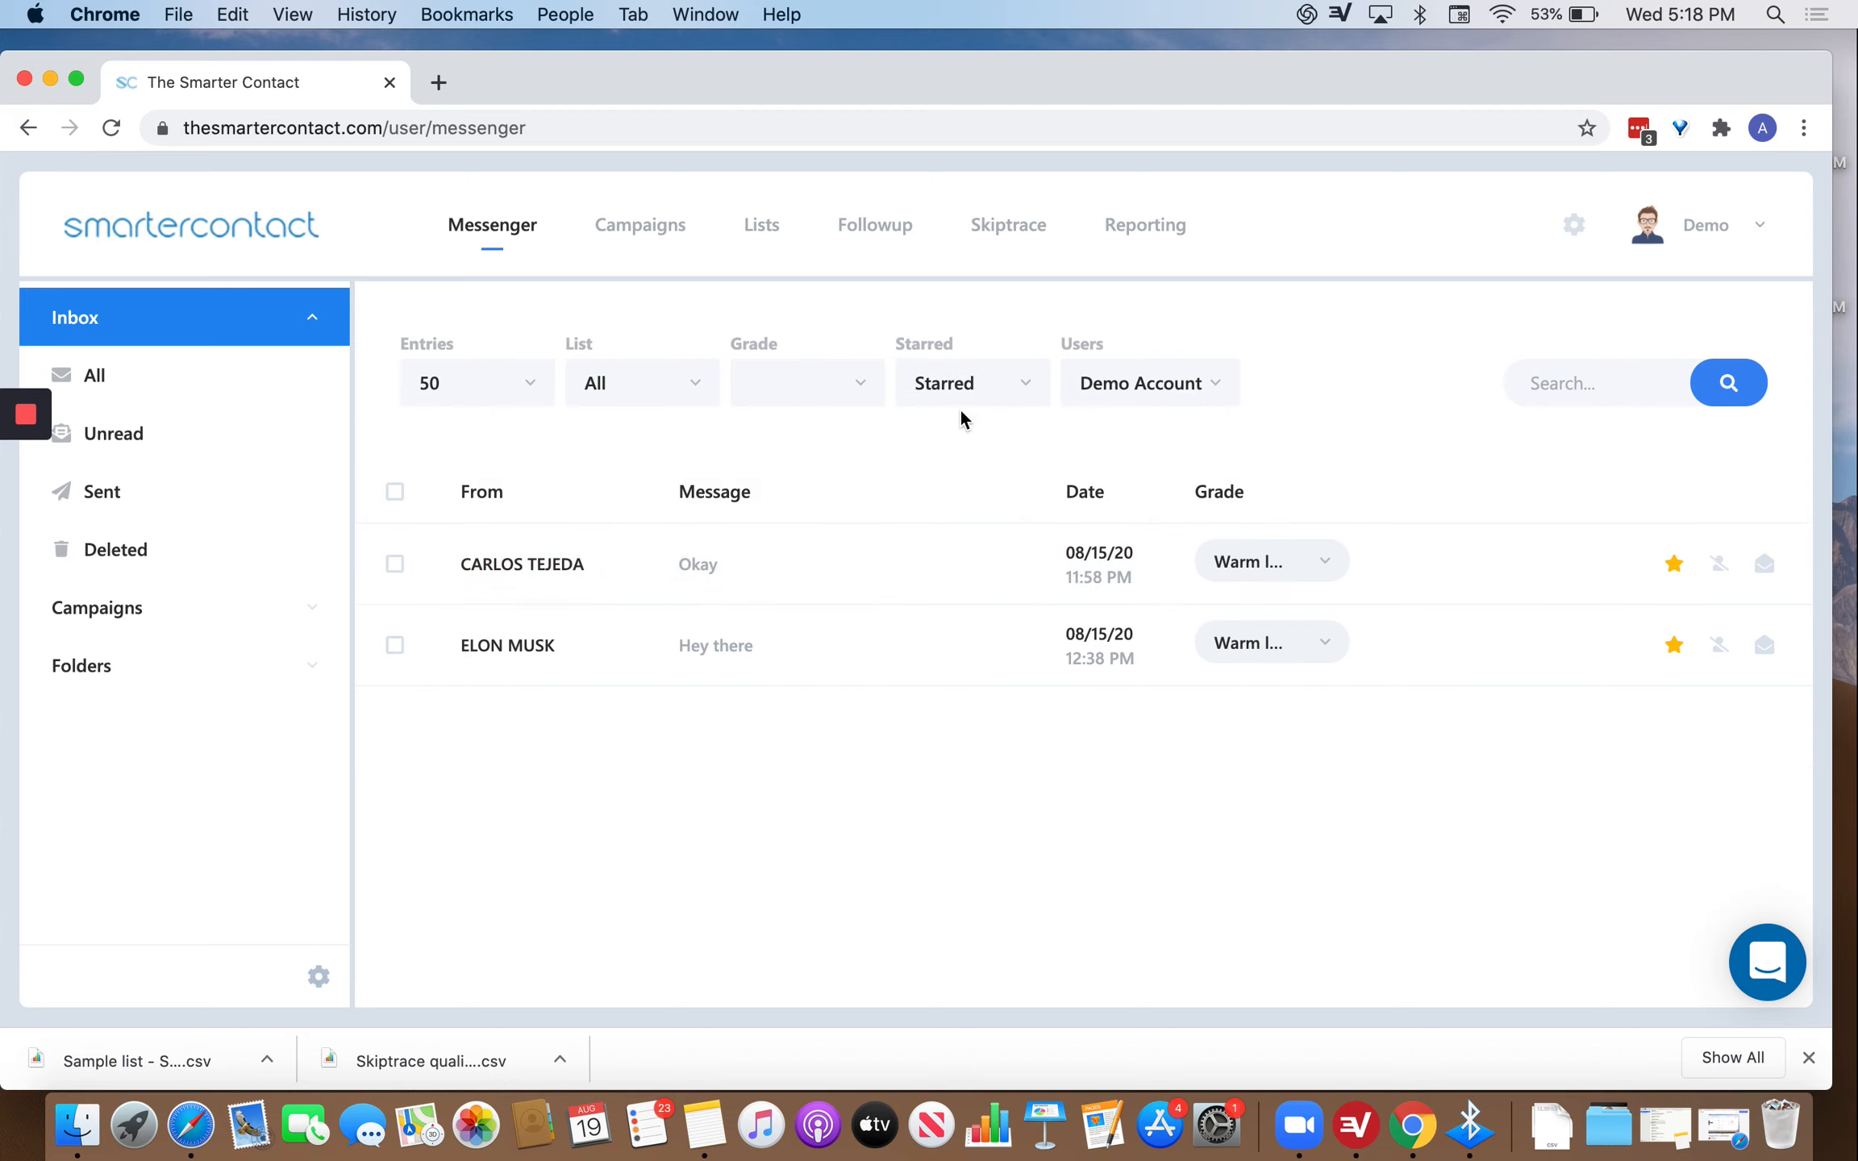
{"action": "left_click", "coordinate": [1020, 379]}
{"action": "left_click", "coordinate": [965, 550]}
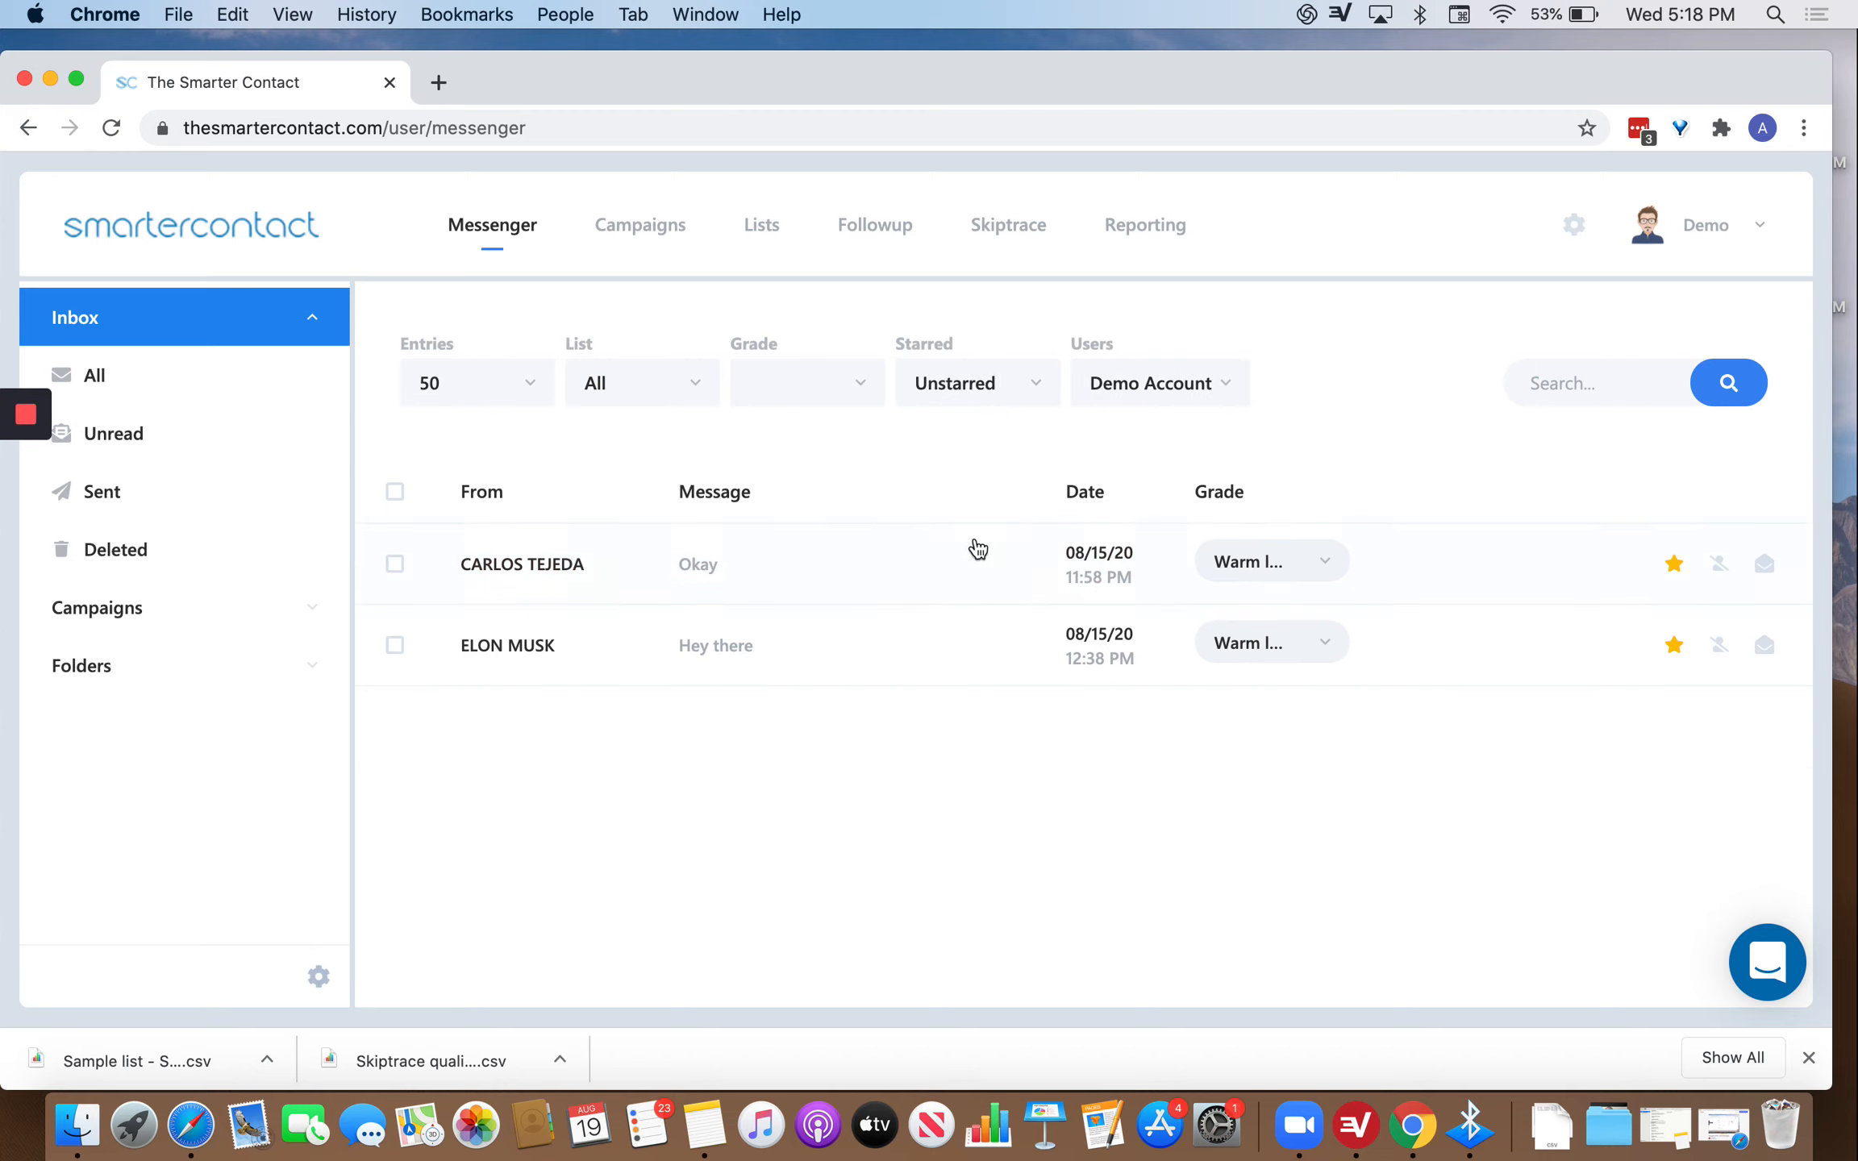
{"action": "left_click", "coordinate": [966, 407]}
{"action": "left_click", "coordinate": [931, 439]}
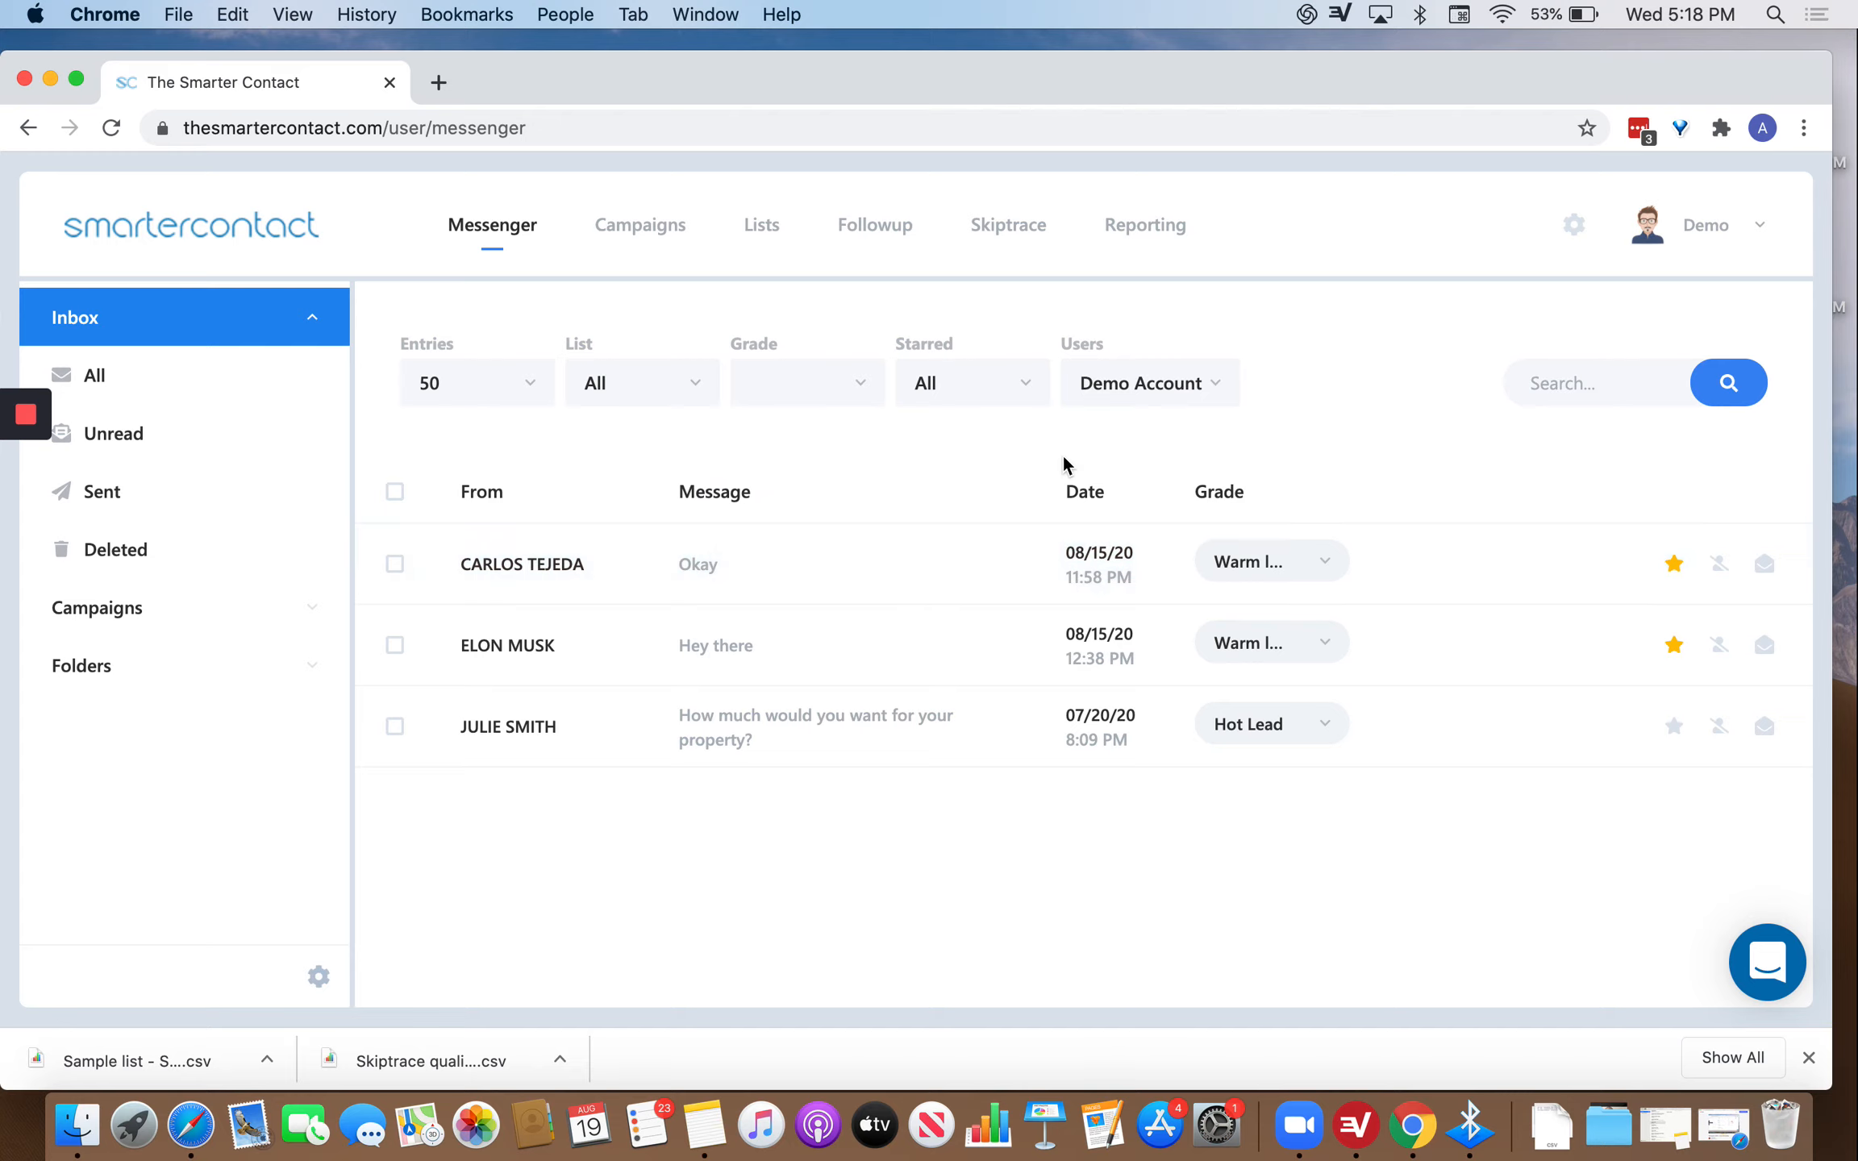
Filter the inbox grades to only Wrong number and Not interested.
{"action": "left_click", "coordinate": [839, 386]}
{"action": "left_click", "coordinate": [756, 445]}
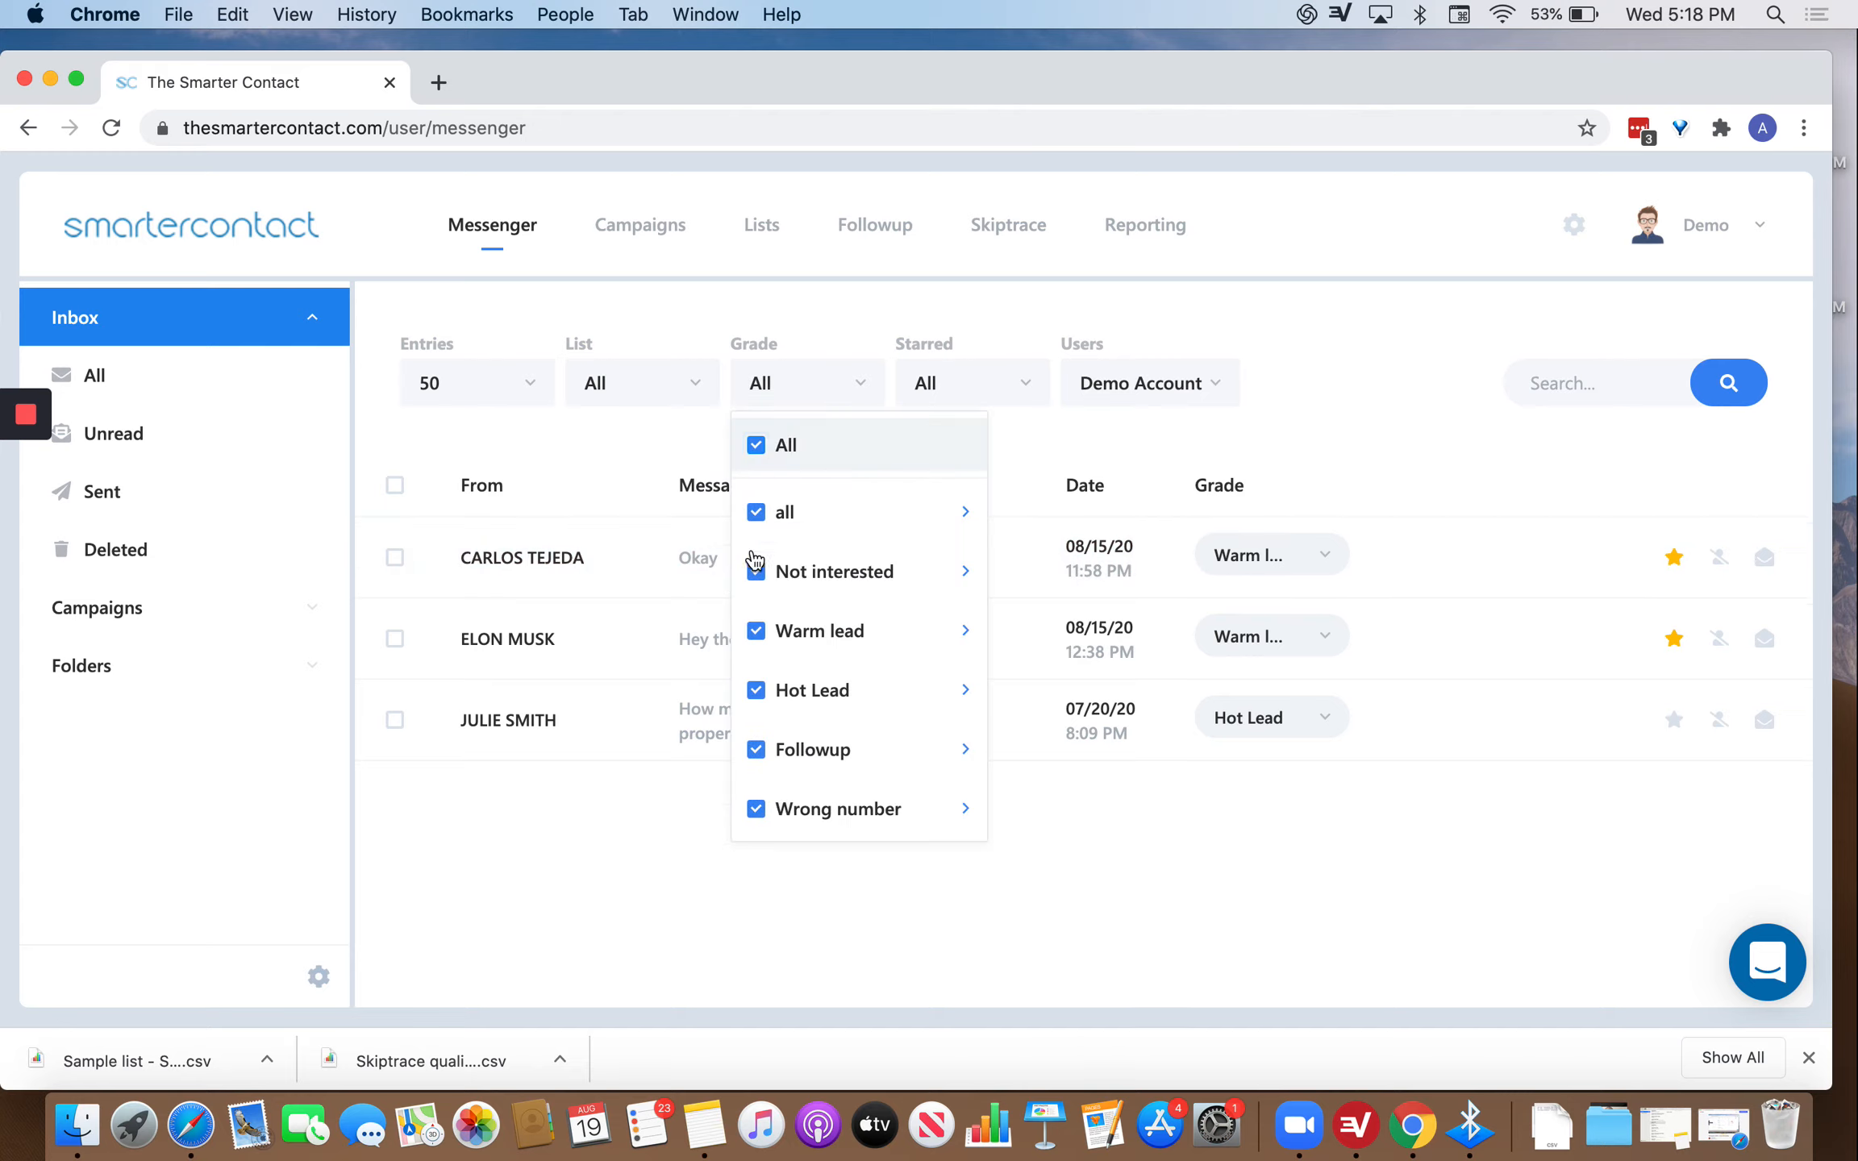
{"action": "left_click", "coordinate": [755, 512]}
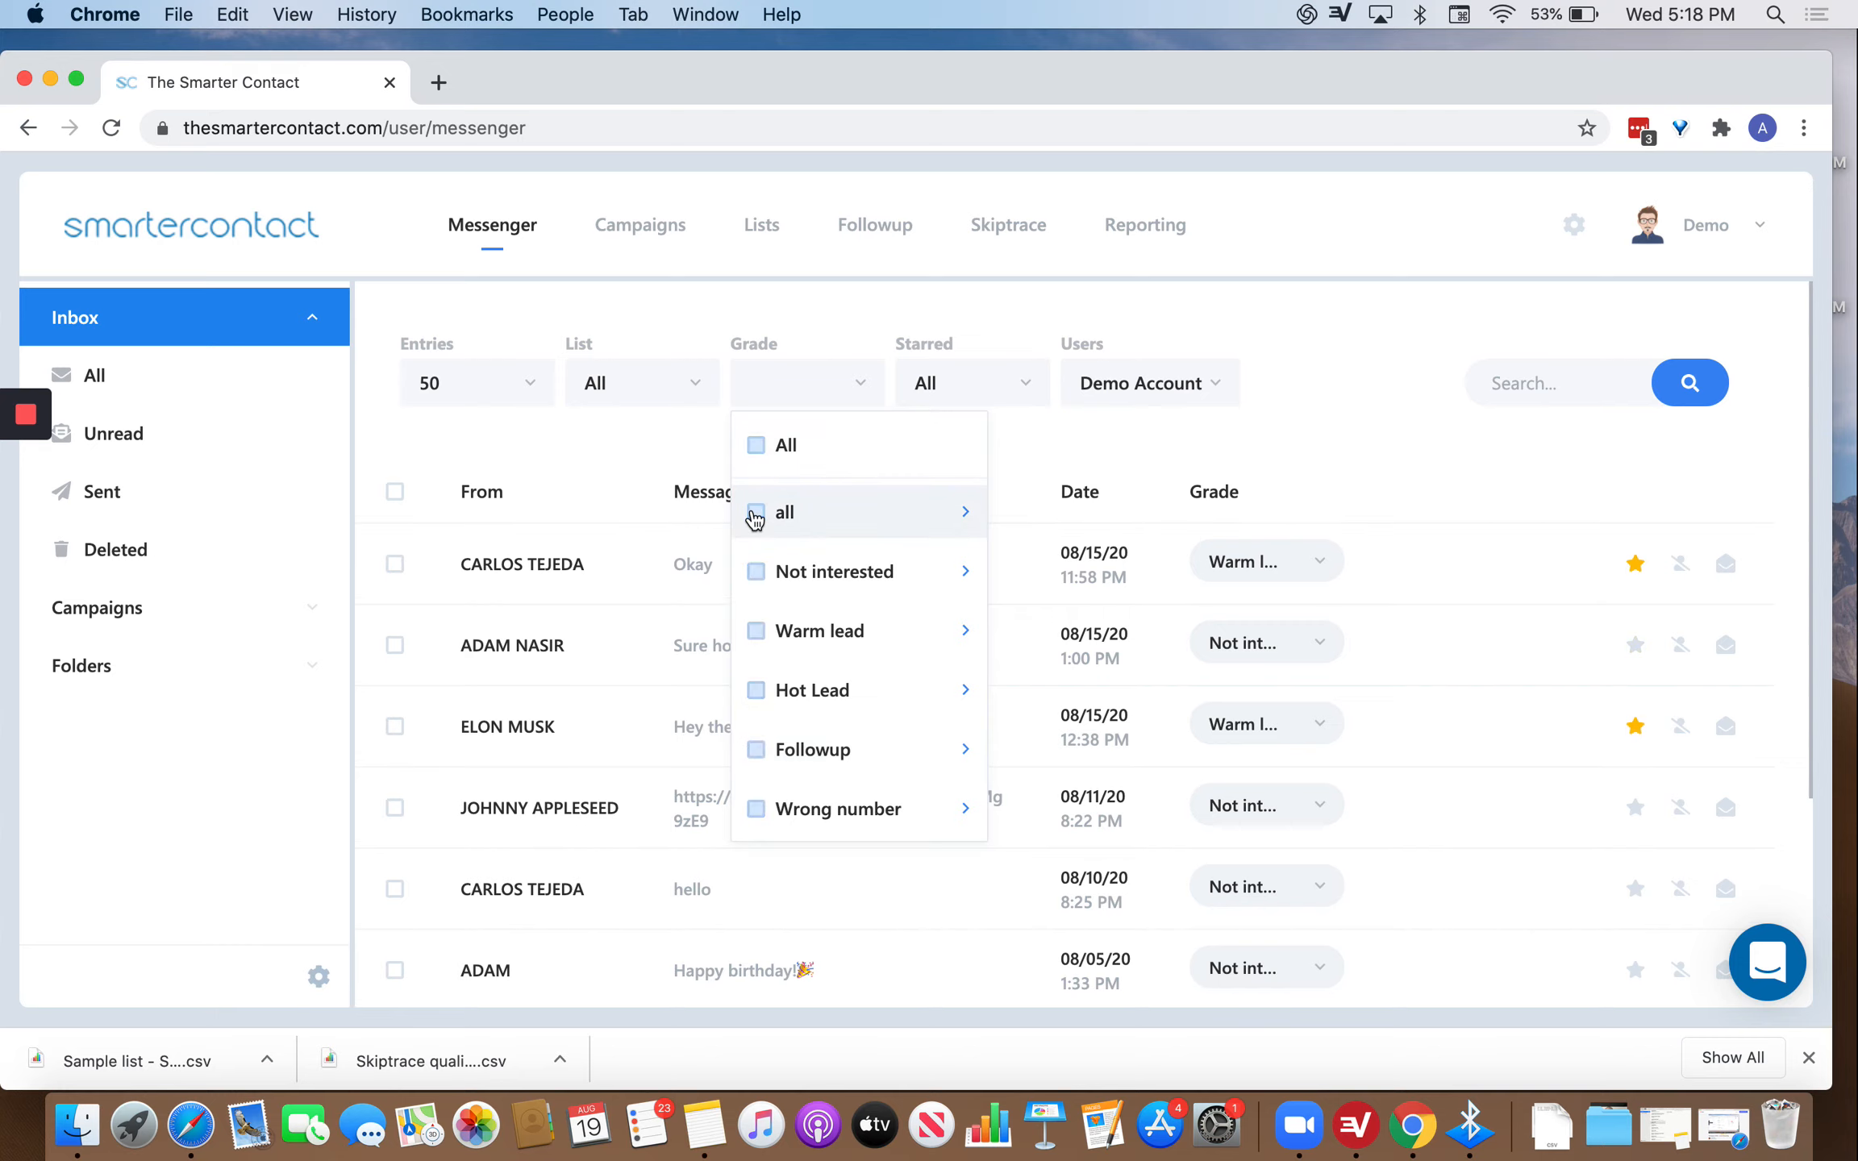
{"action": "left_click", "coordinate": [758, 811]}
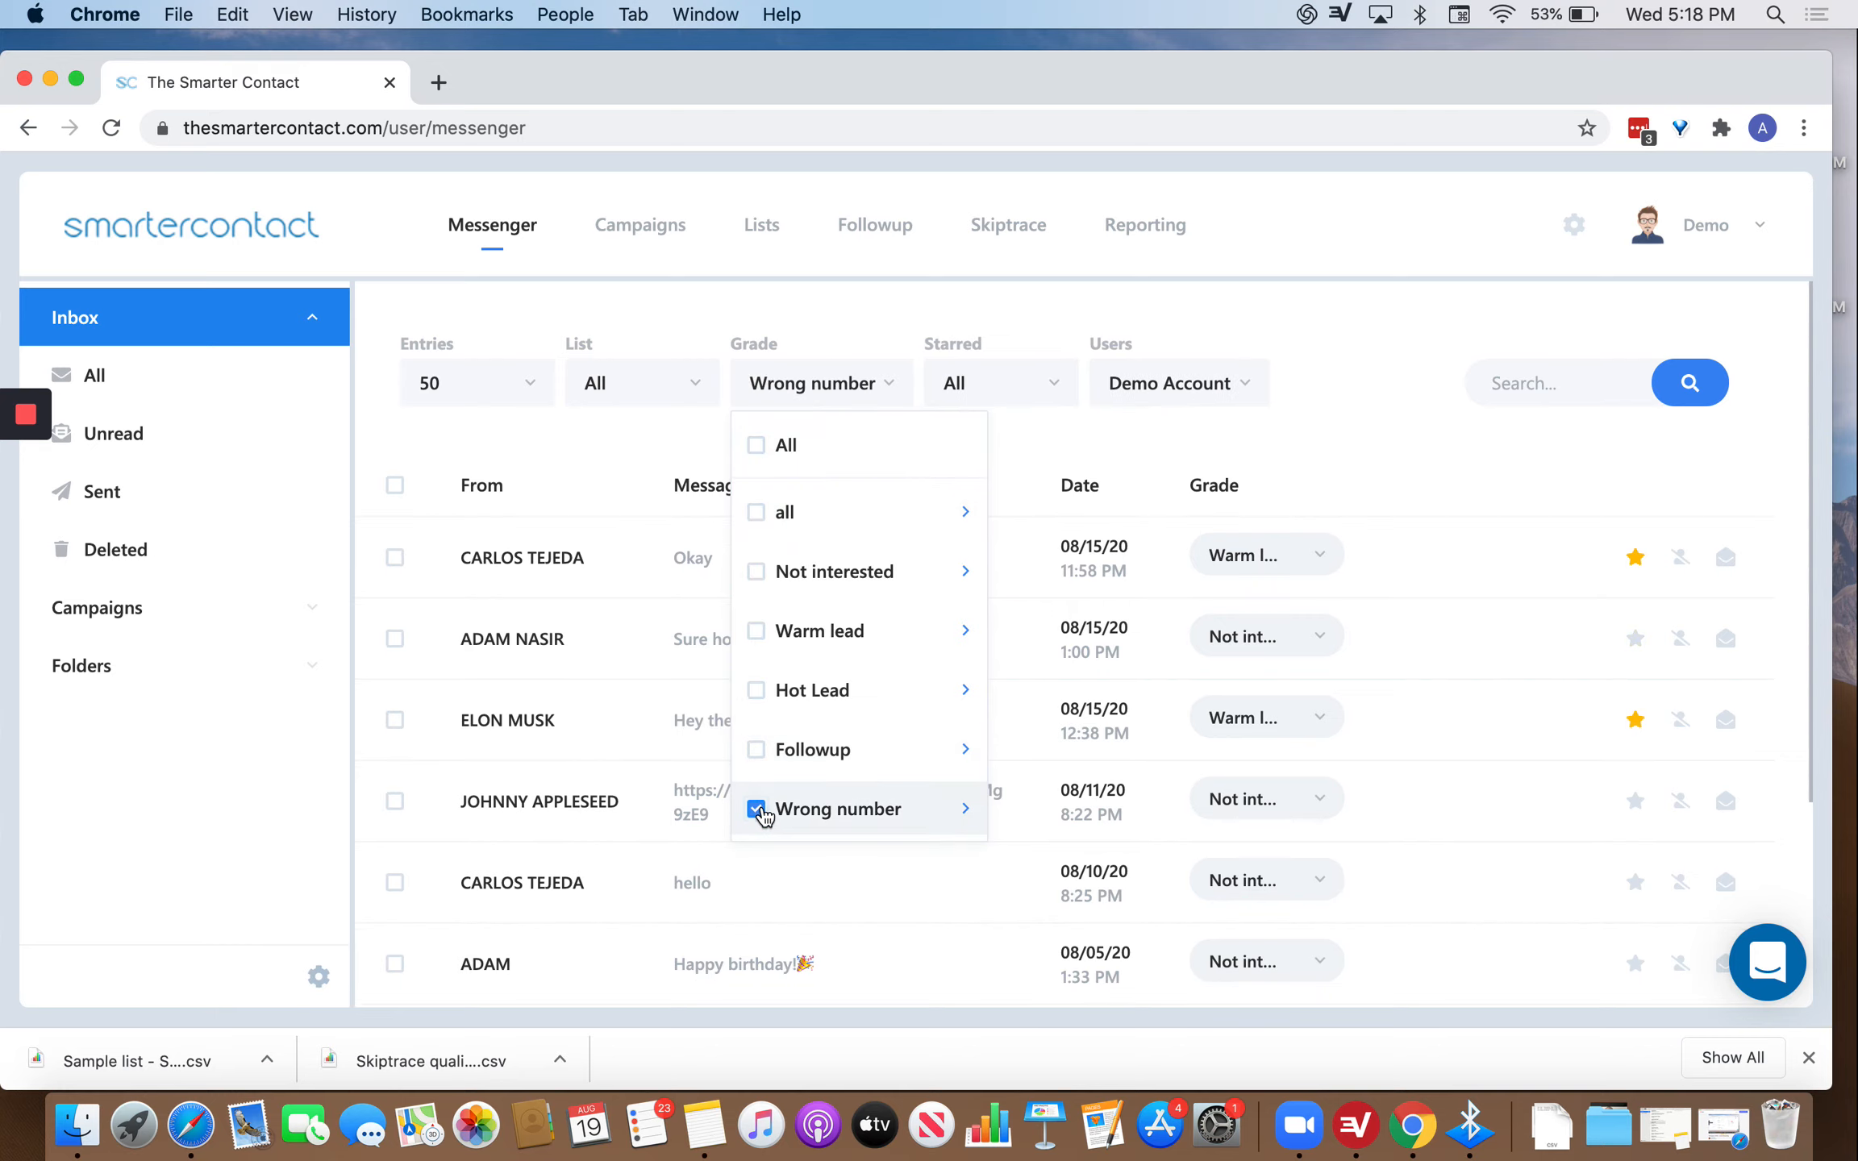
{"action": "left_click", "coordinate": [755, 574]}
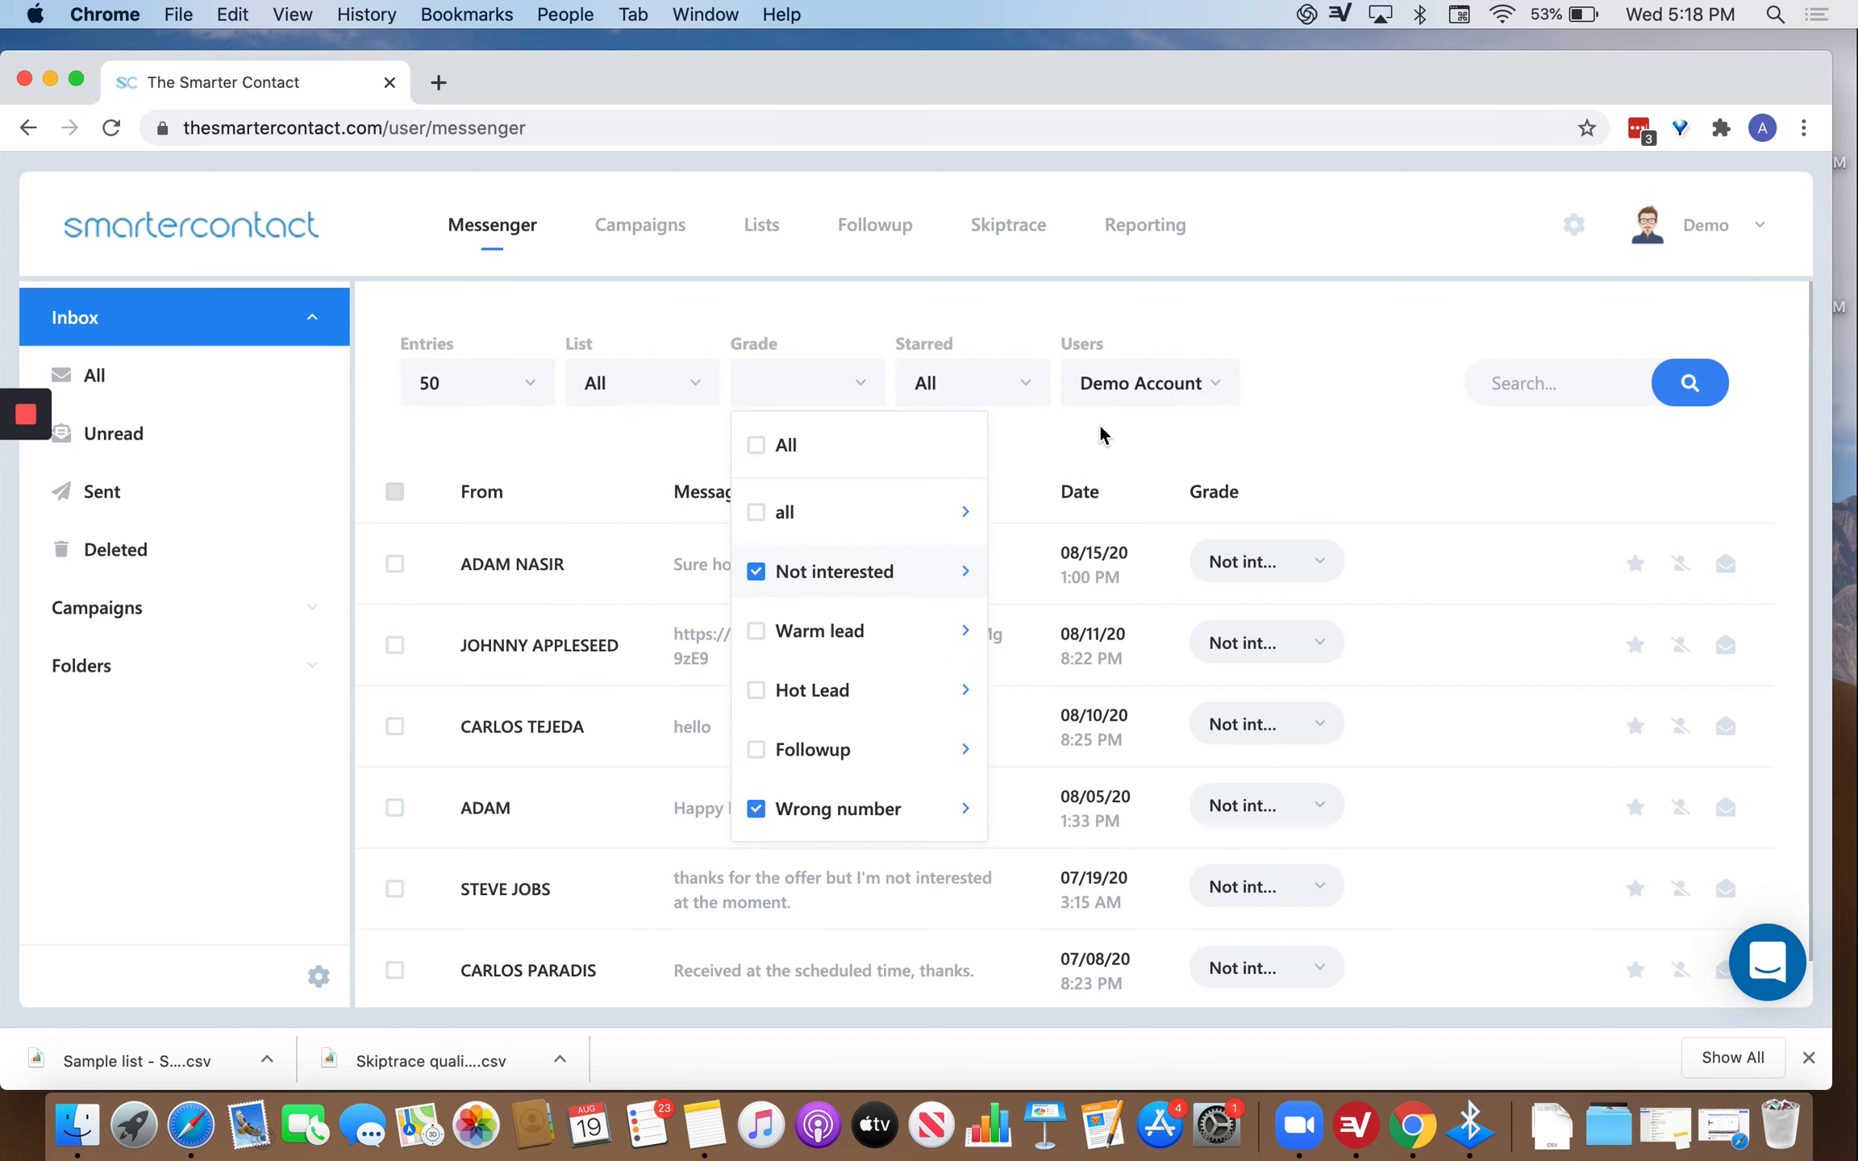
{"action": "left_click", "coordinate": [1319, 357]}
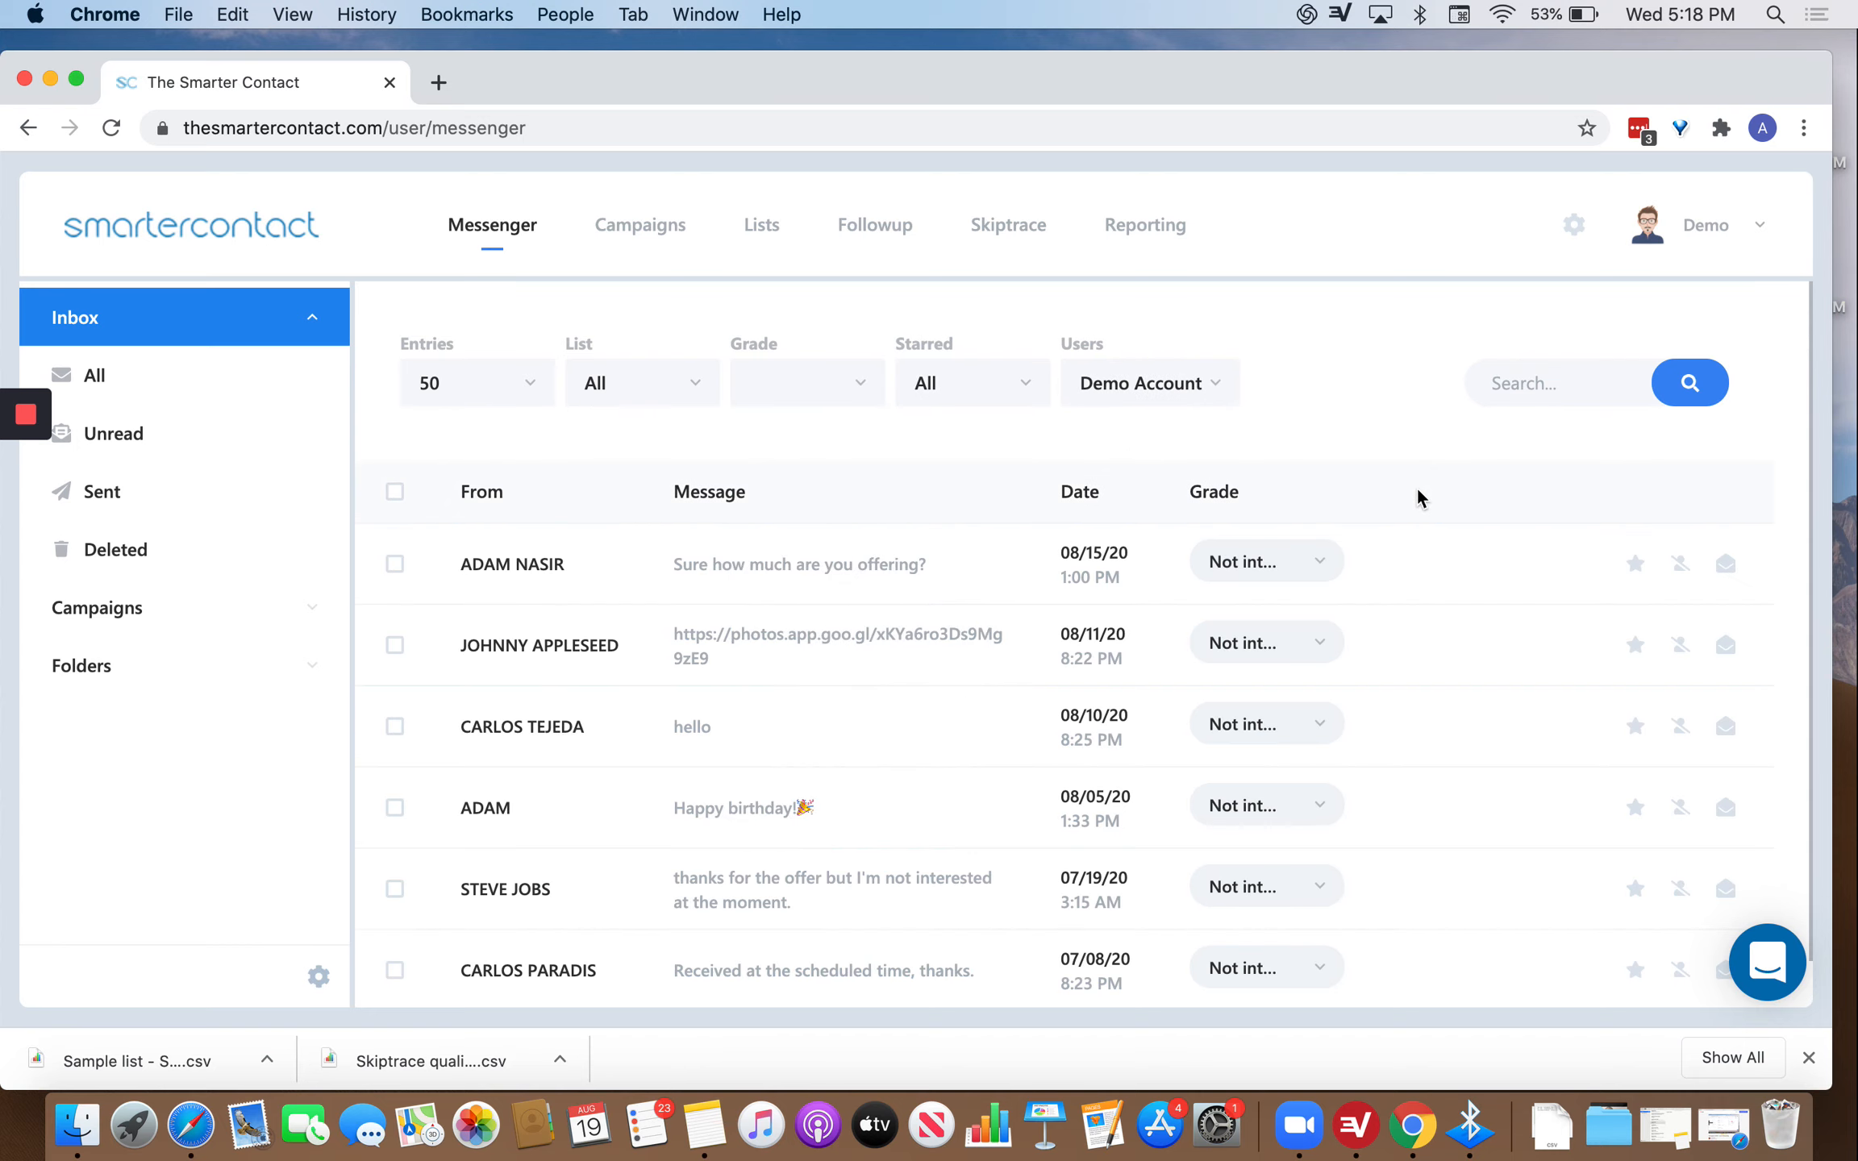
Move the second listed contact to the DNC list and confirm.
{"action": "scroll", "coordinate": [1355, 678], "scroll_direction": "down", "scroll_amount": 1}
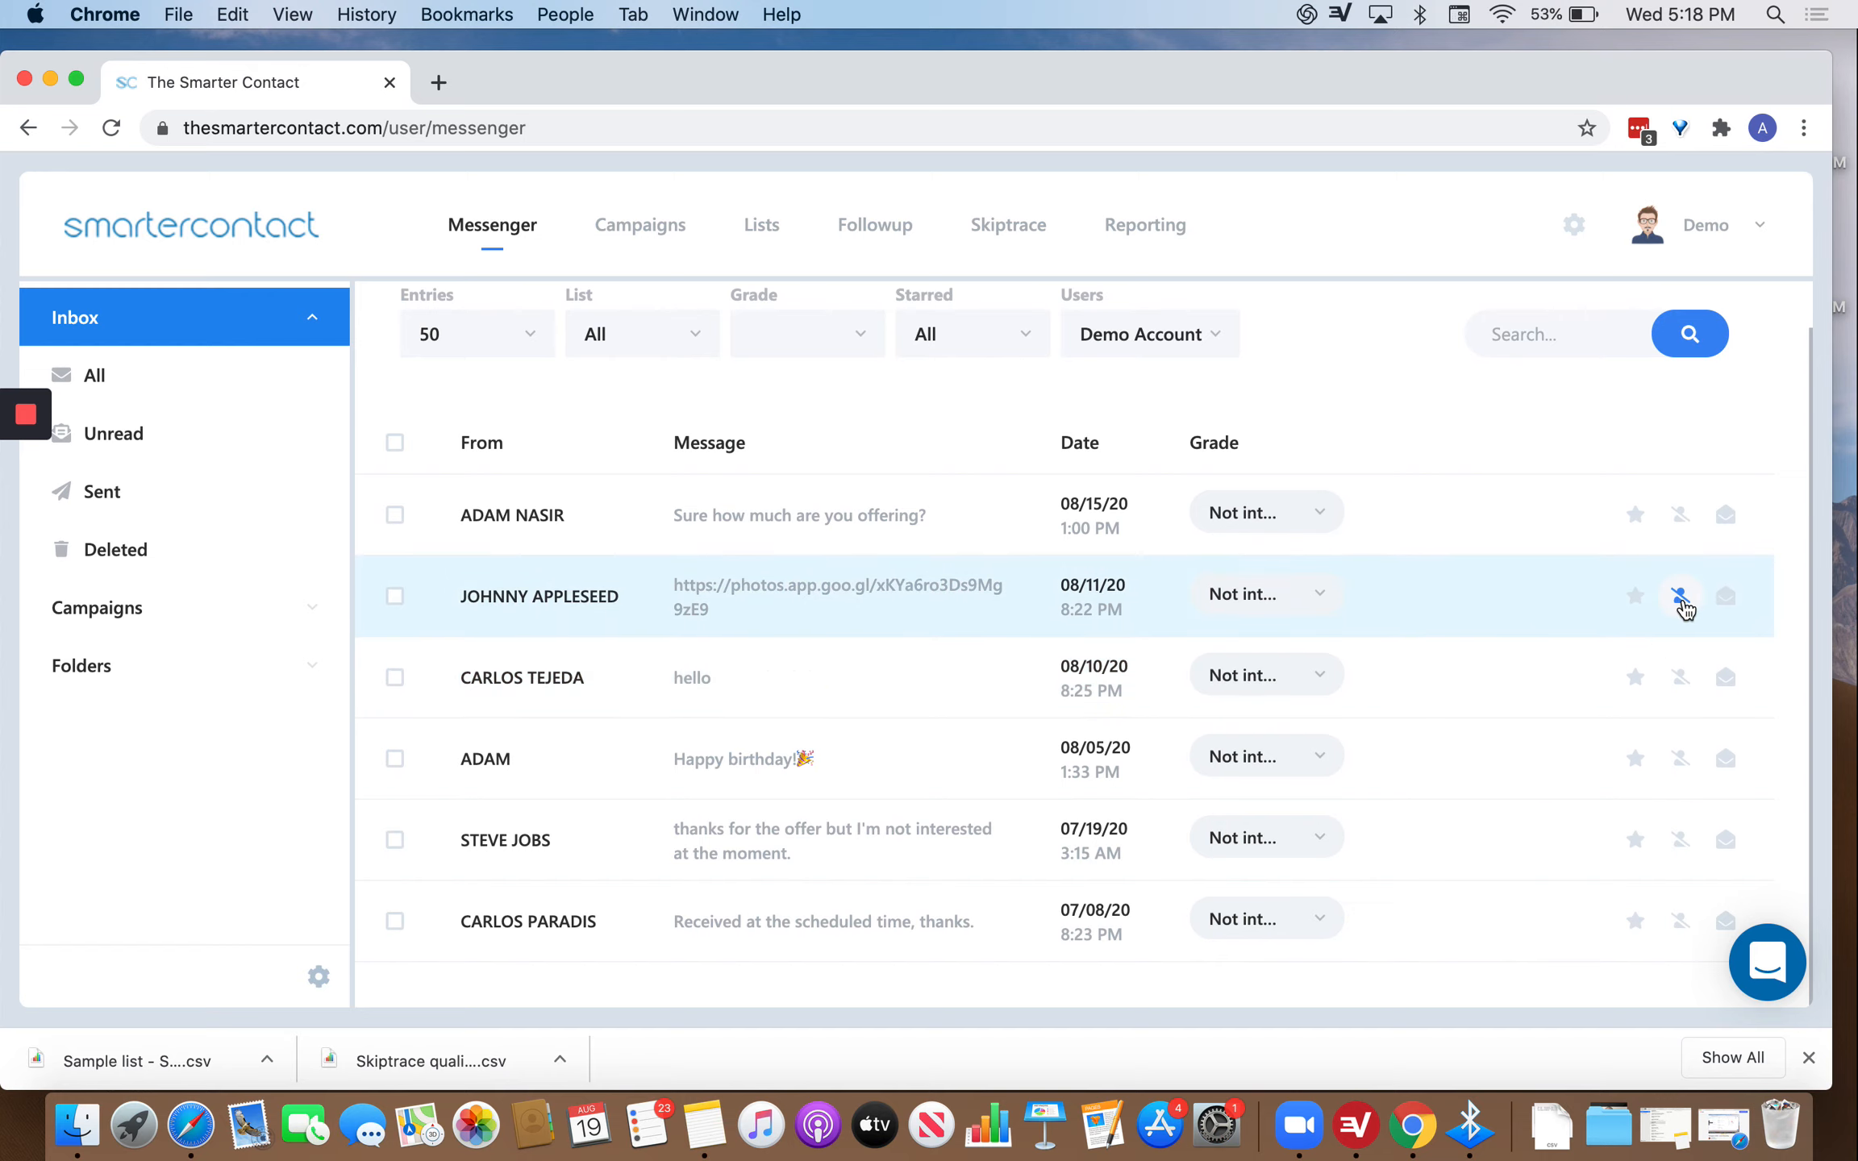
{"action": "left_click", "coordinate": [1682, 598]}
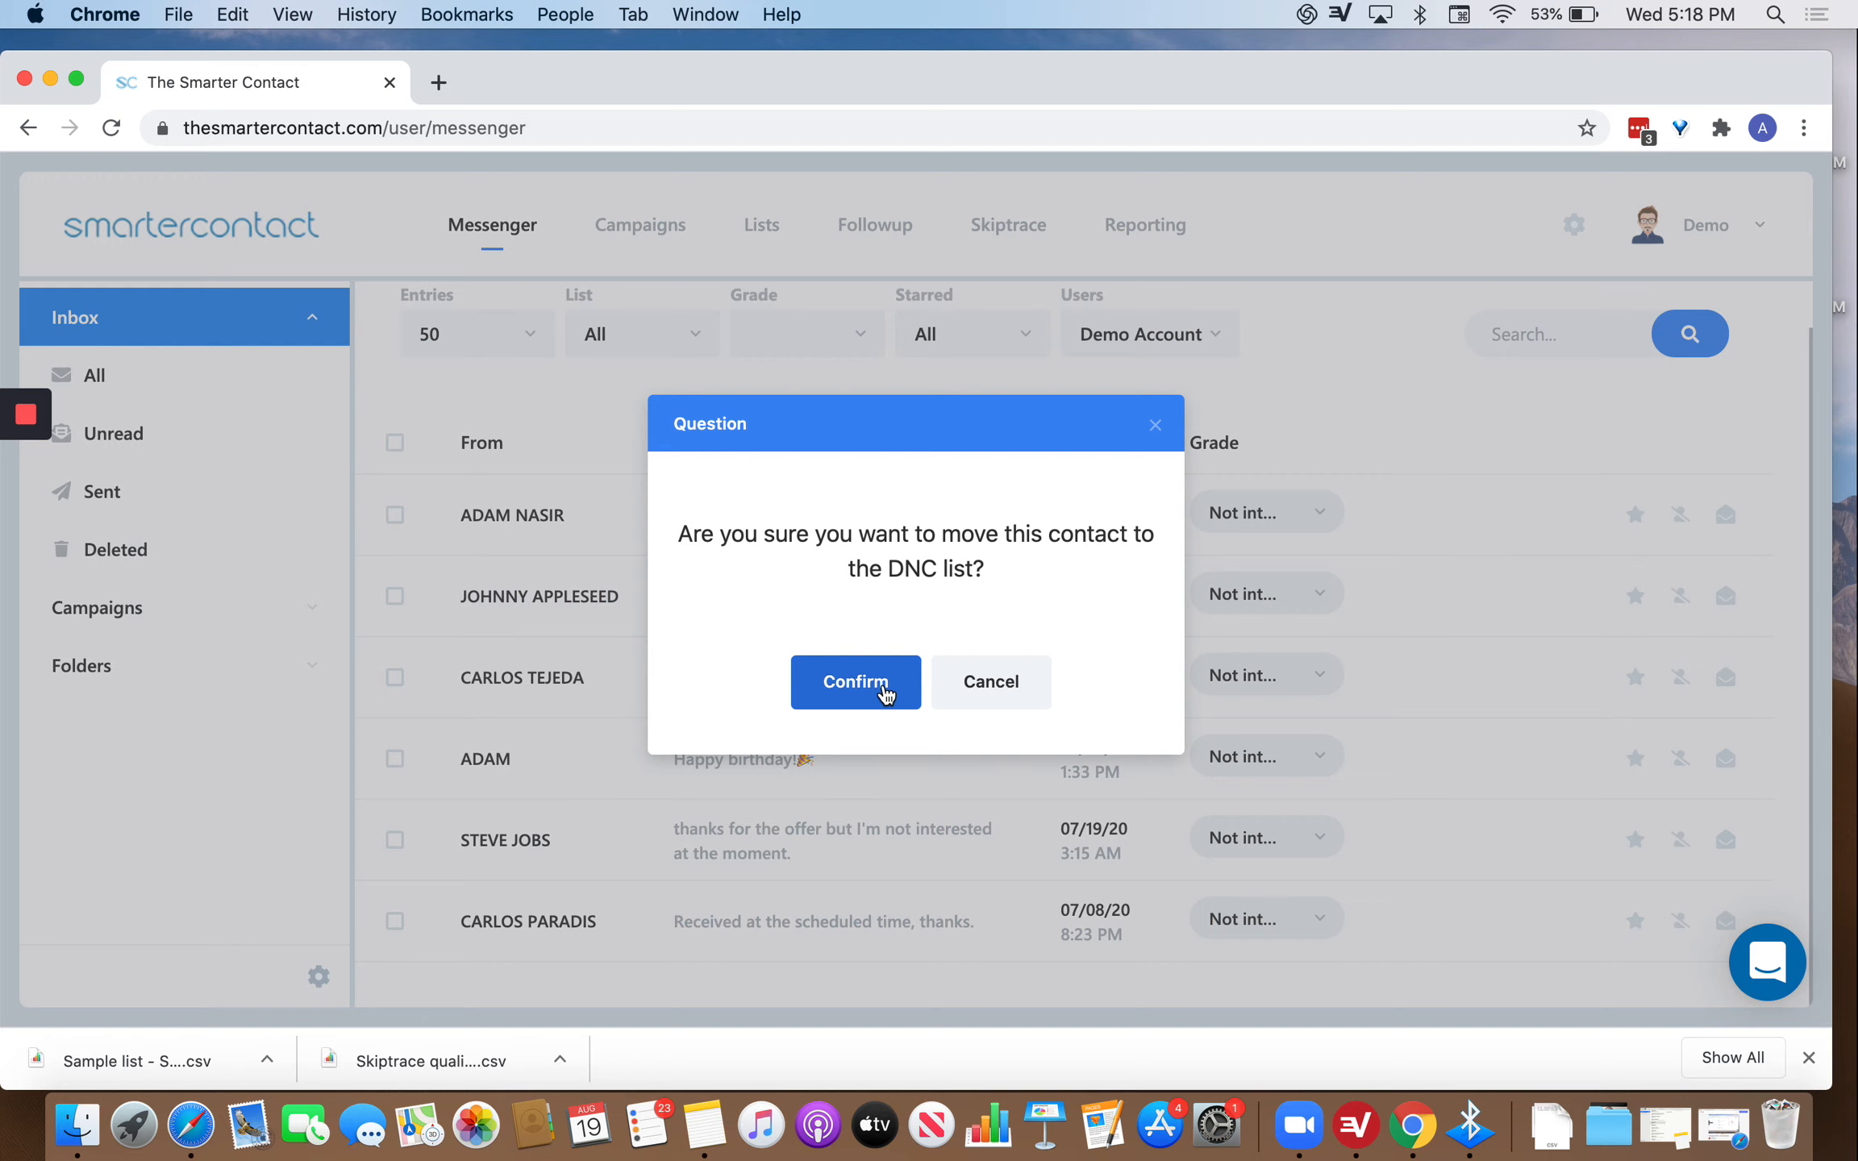
{"action": "left_click", "coordinate": [885, 692]}
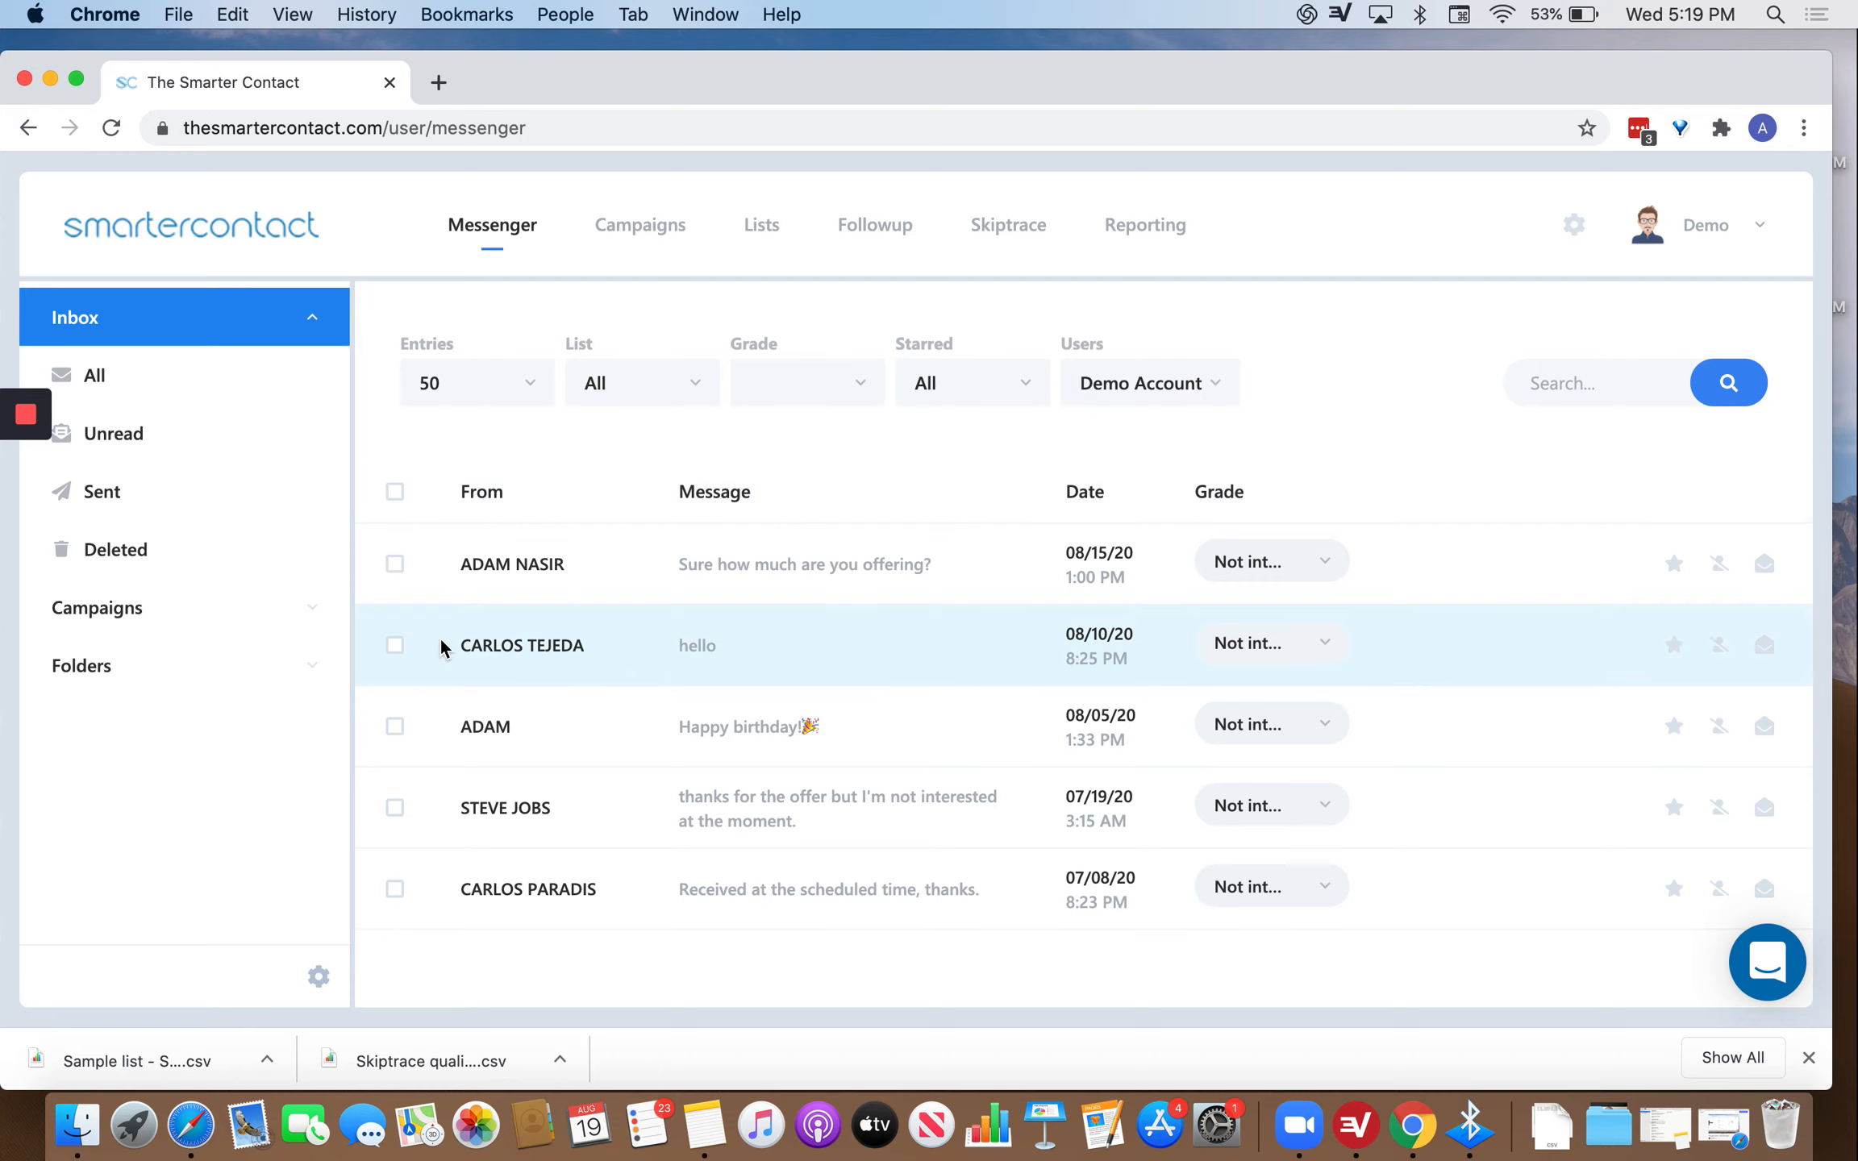
Expand the campaign list and view the Legacy Test, Demo and test campaigns' conversations.
{"action": "left_click", "coordinate": [322, 615]}
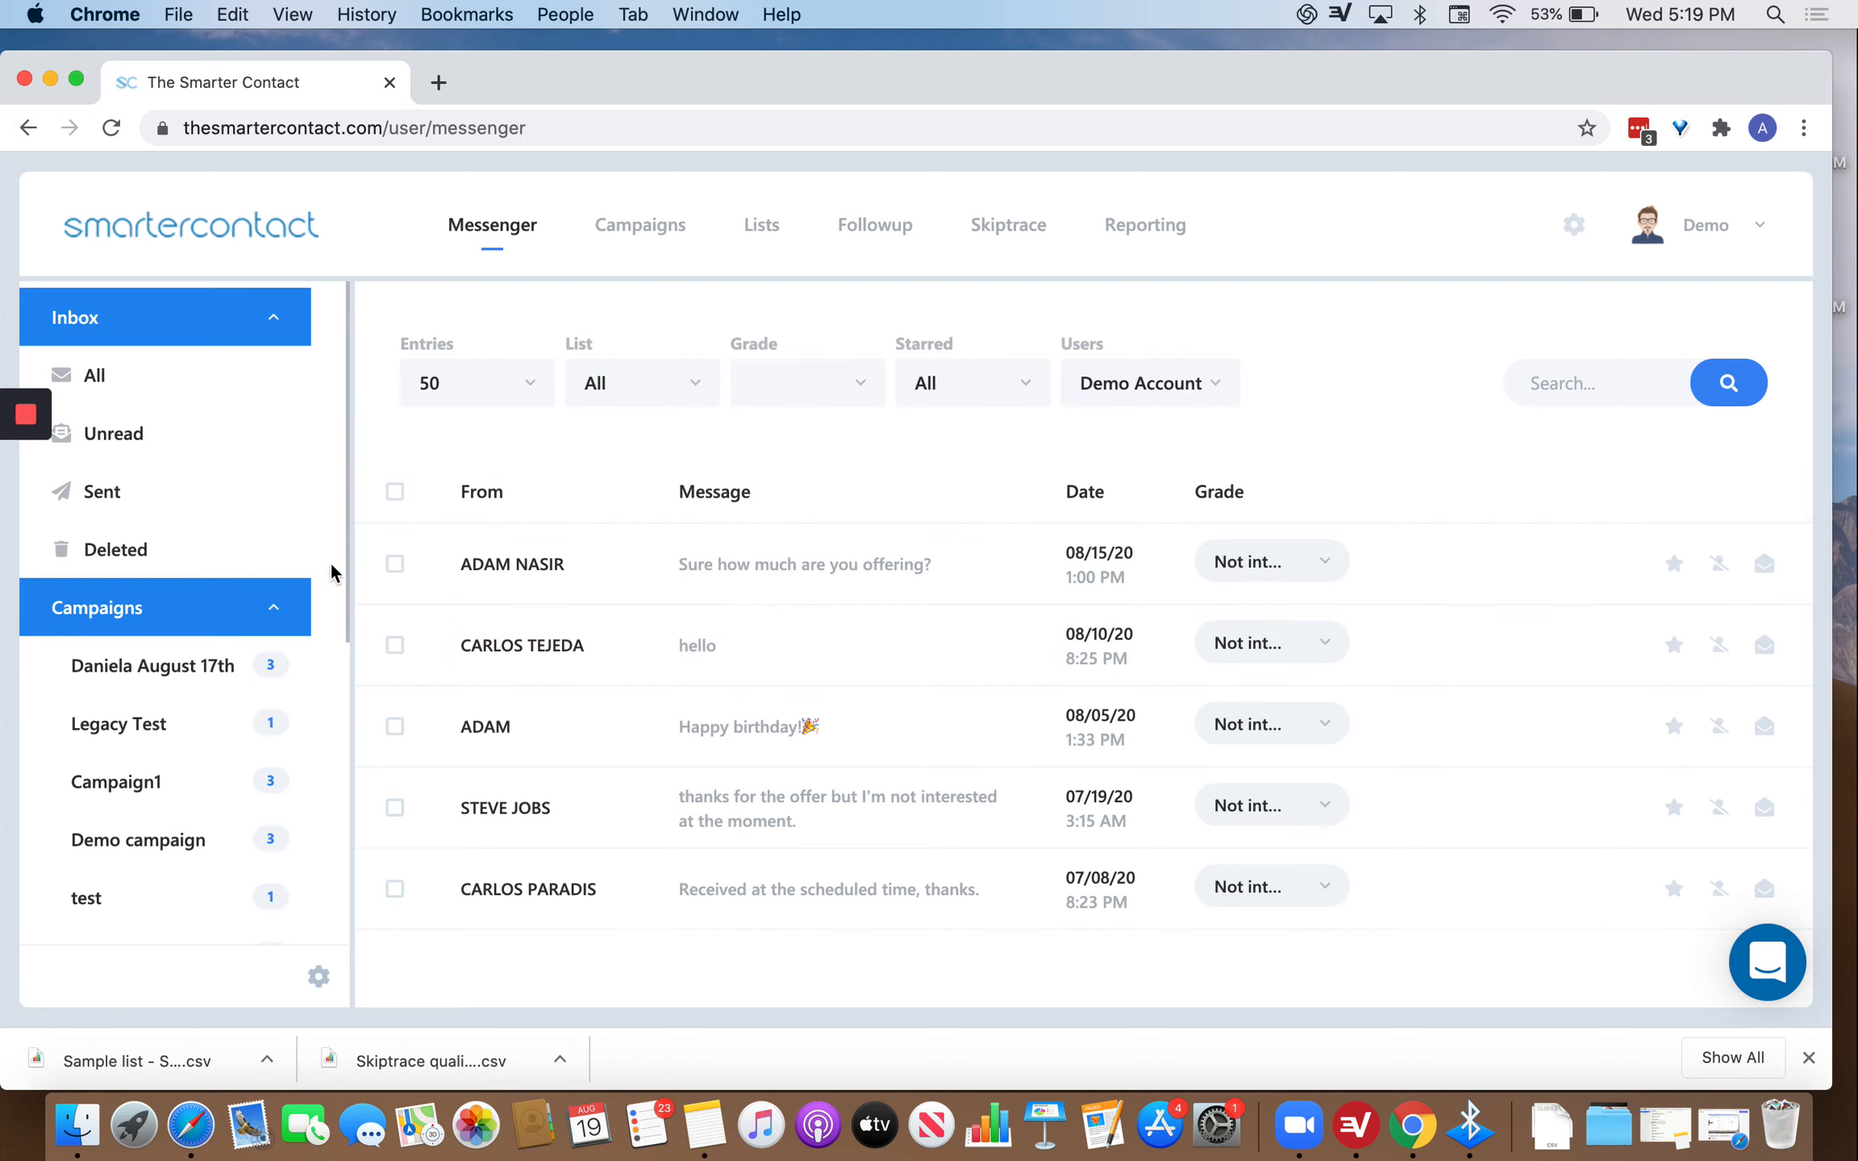
{"action": "scroll", "coordinate": [216, 775], "scroll_direction": "down", "scroll_amount": 5}
{"action": "scroll", "coordinate": [292, 604], "scroll_direction": "up", "scroll_amount": 5}
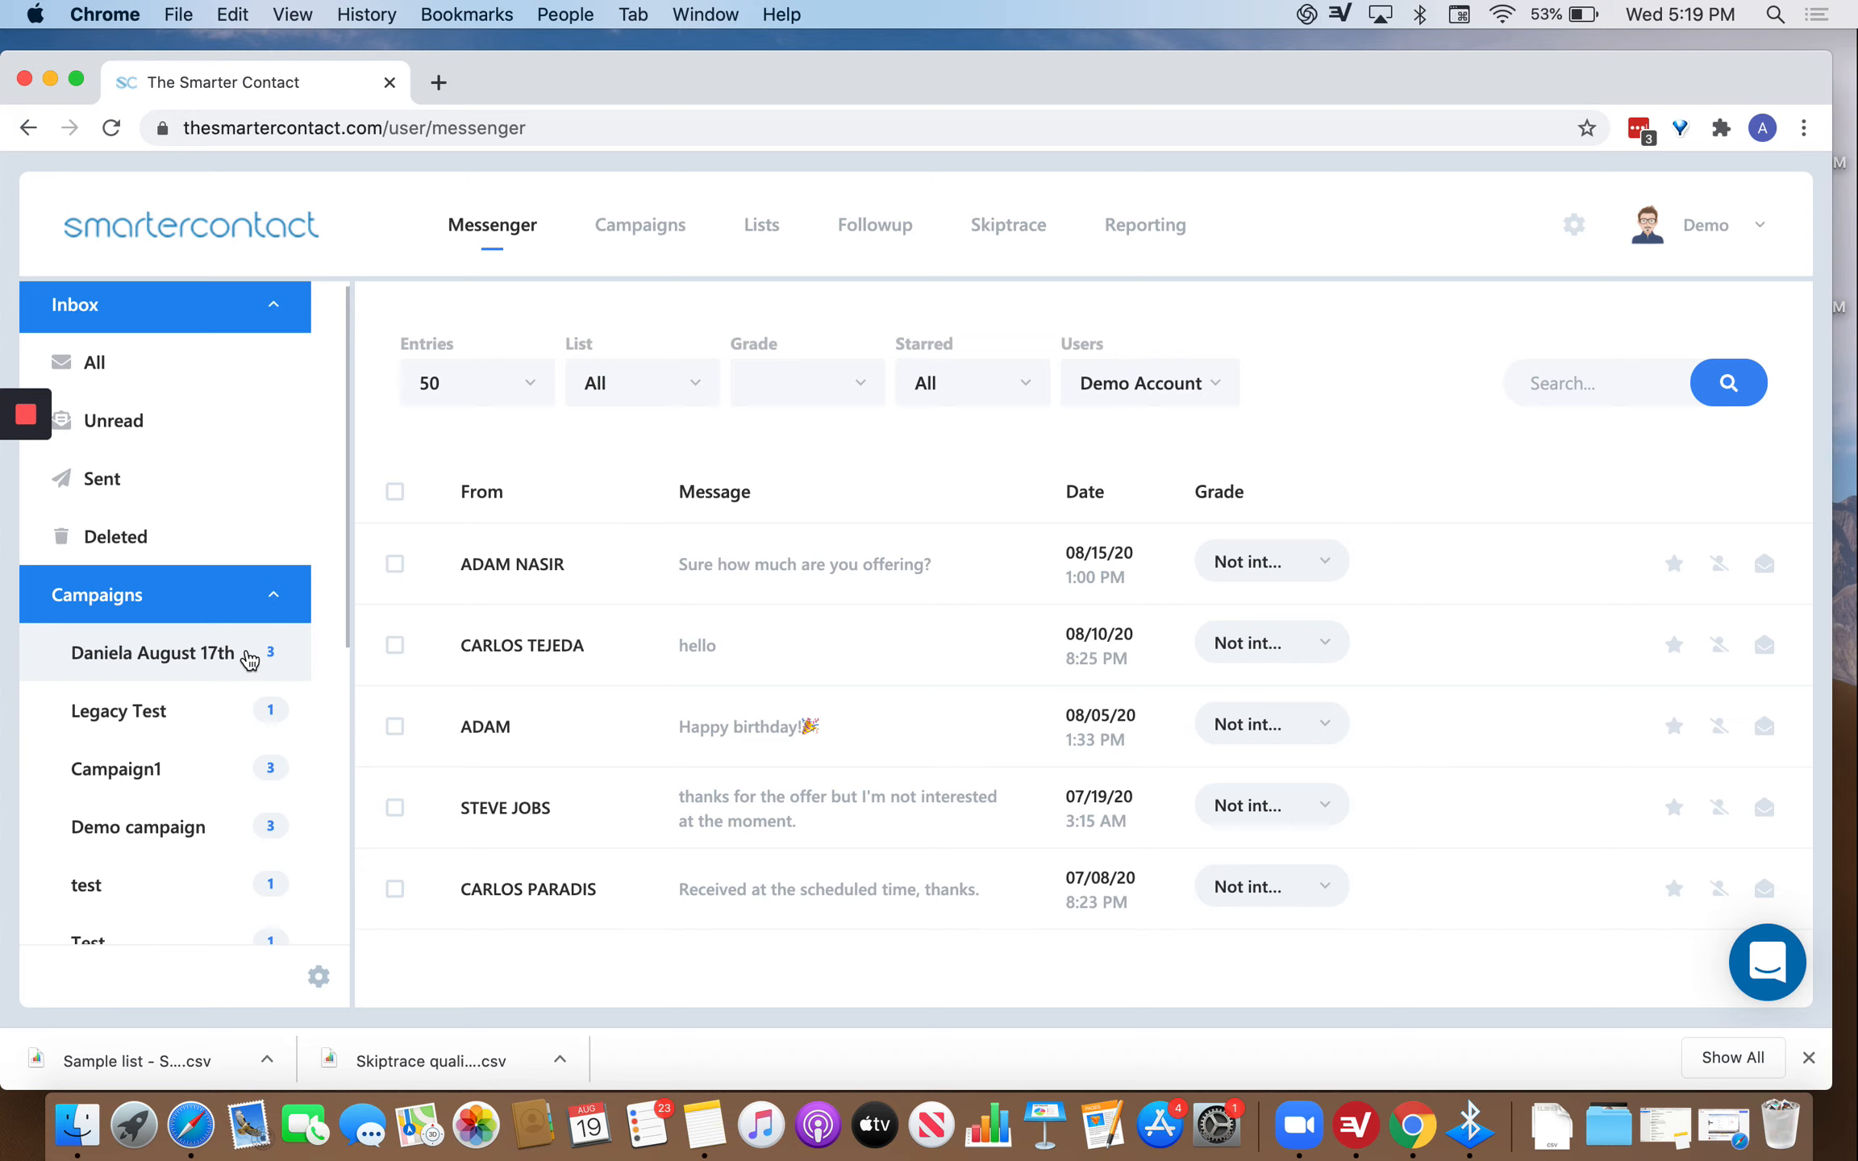
{"action": "left_click", "coordinate": [200, 716]}
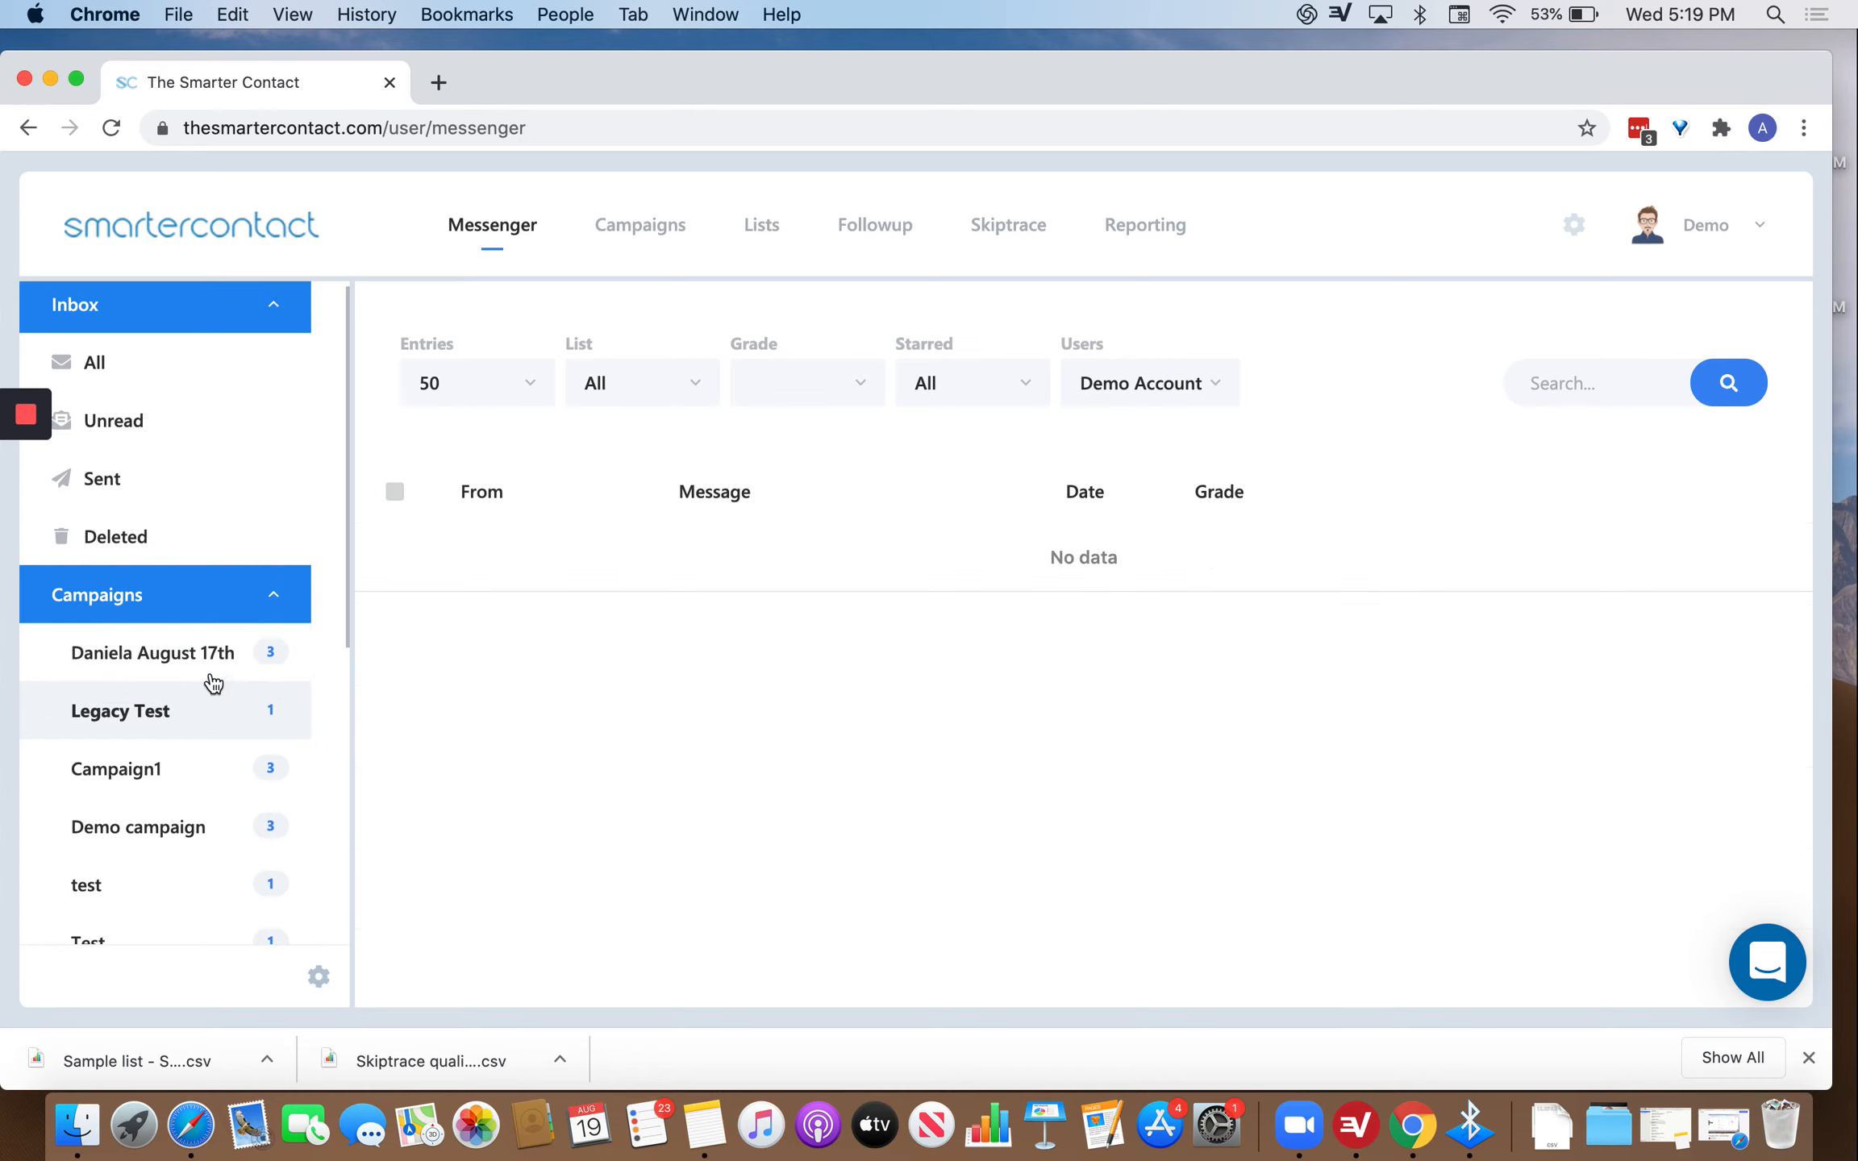
{"action": "left_click", "coordinate": [182, 655]}
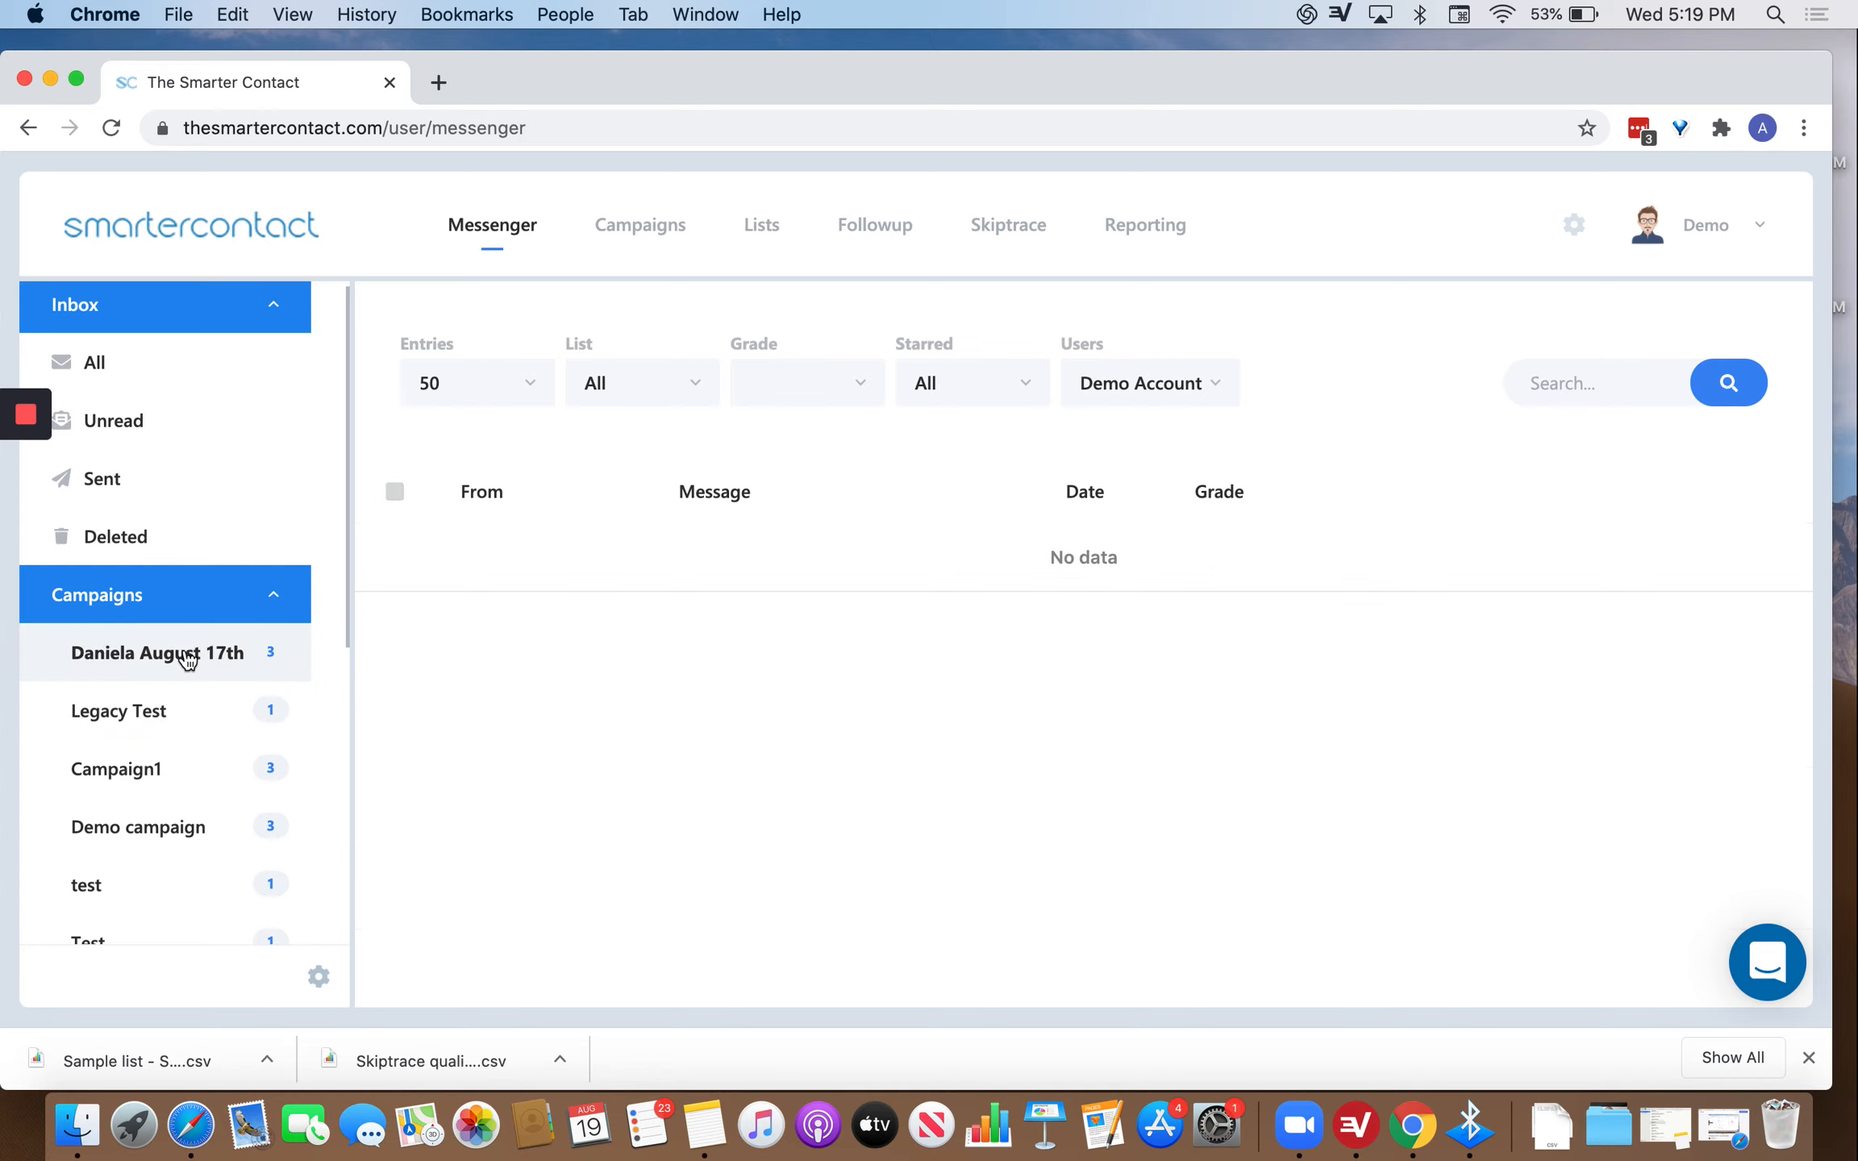
{"action": "left_click", "coordinate": [226, 835]}
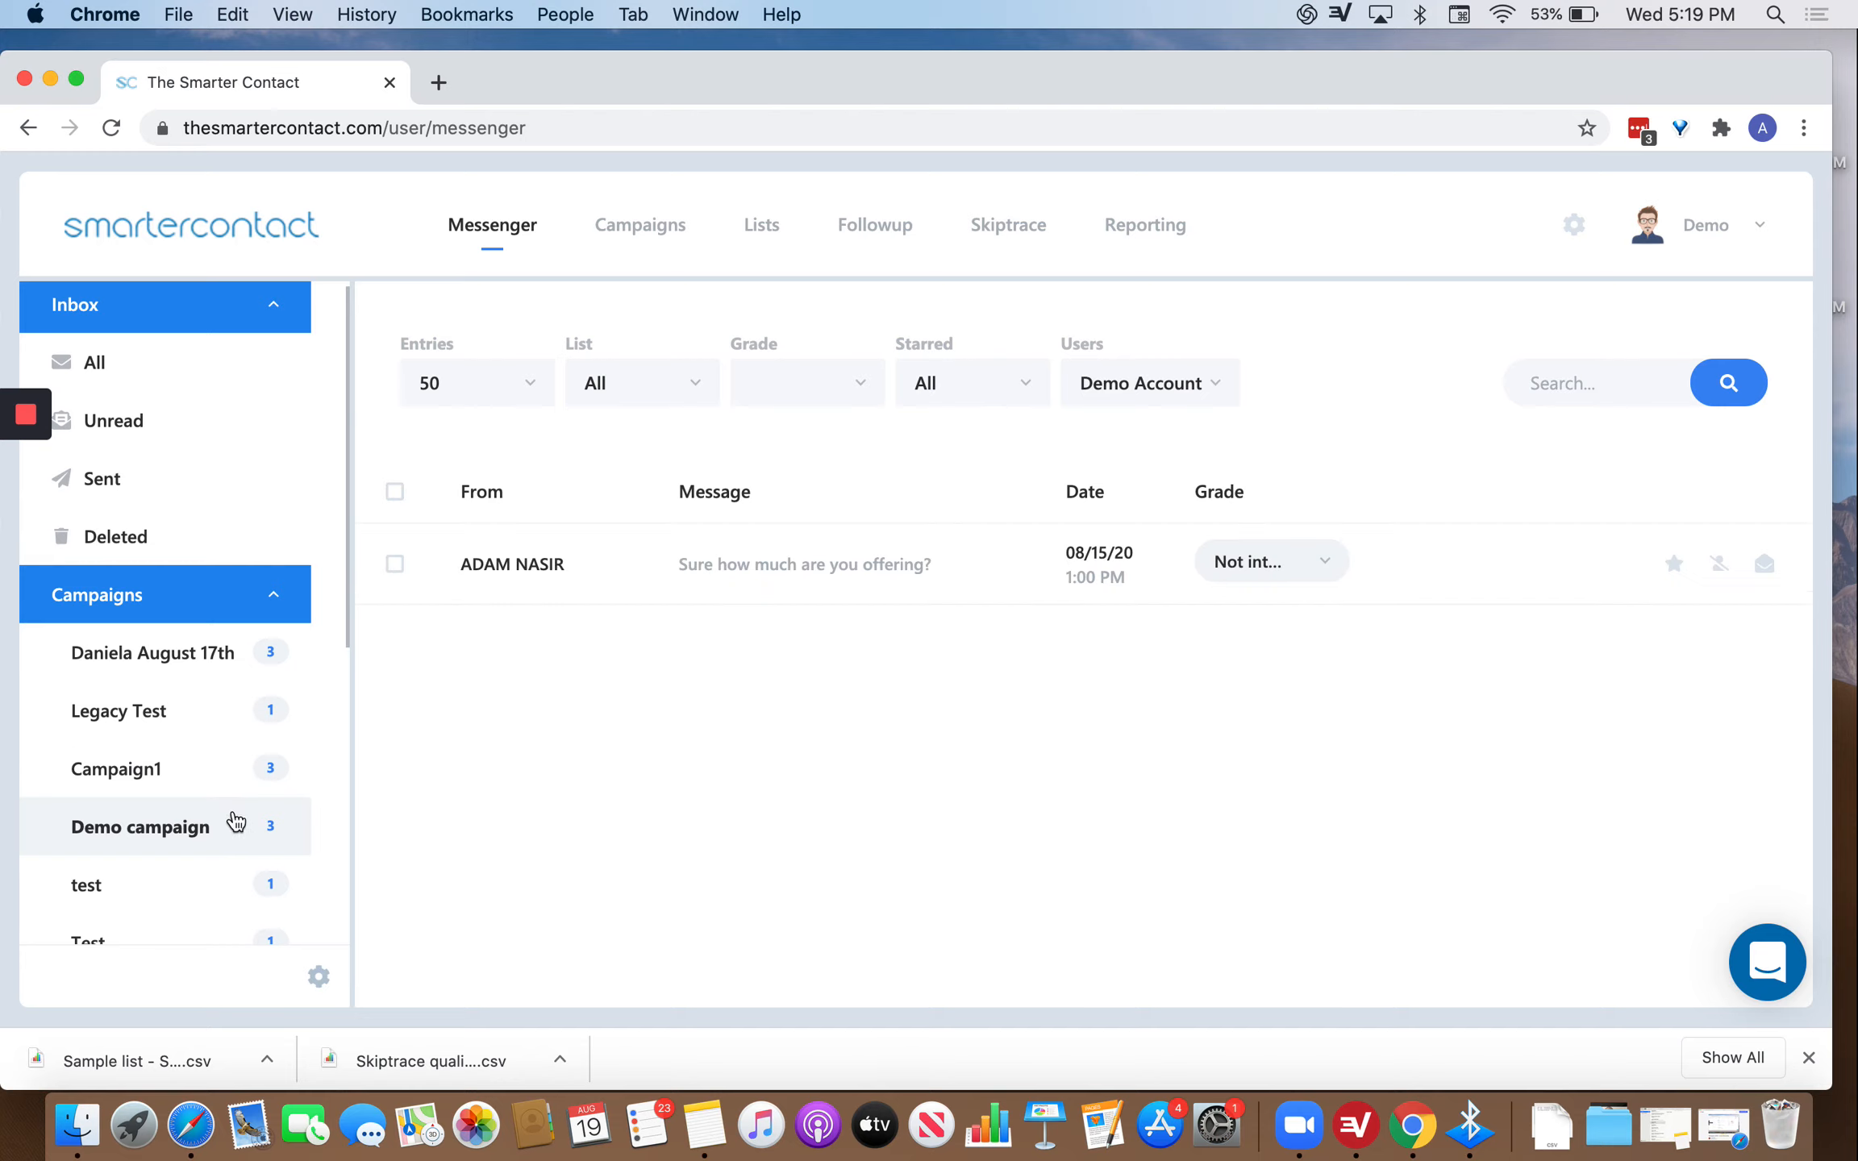
{"action": "left_click", "coordinate": [195, 892]}
Browse the Test, Character limit test and Campaign1 campaign conversations.
{"action": "scroll", "coordinate": [199, 901], "scroll_direction": "down", "scroll_amount": 1}
{"action": "scroll", "coordinate": [199, 902], "scroll_direction": "down", "scroll_amount": 2}
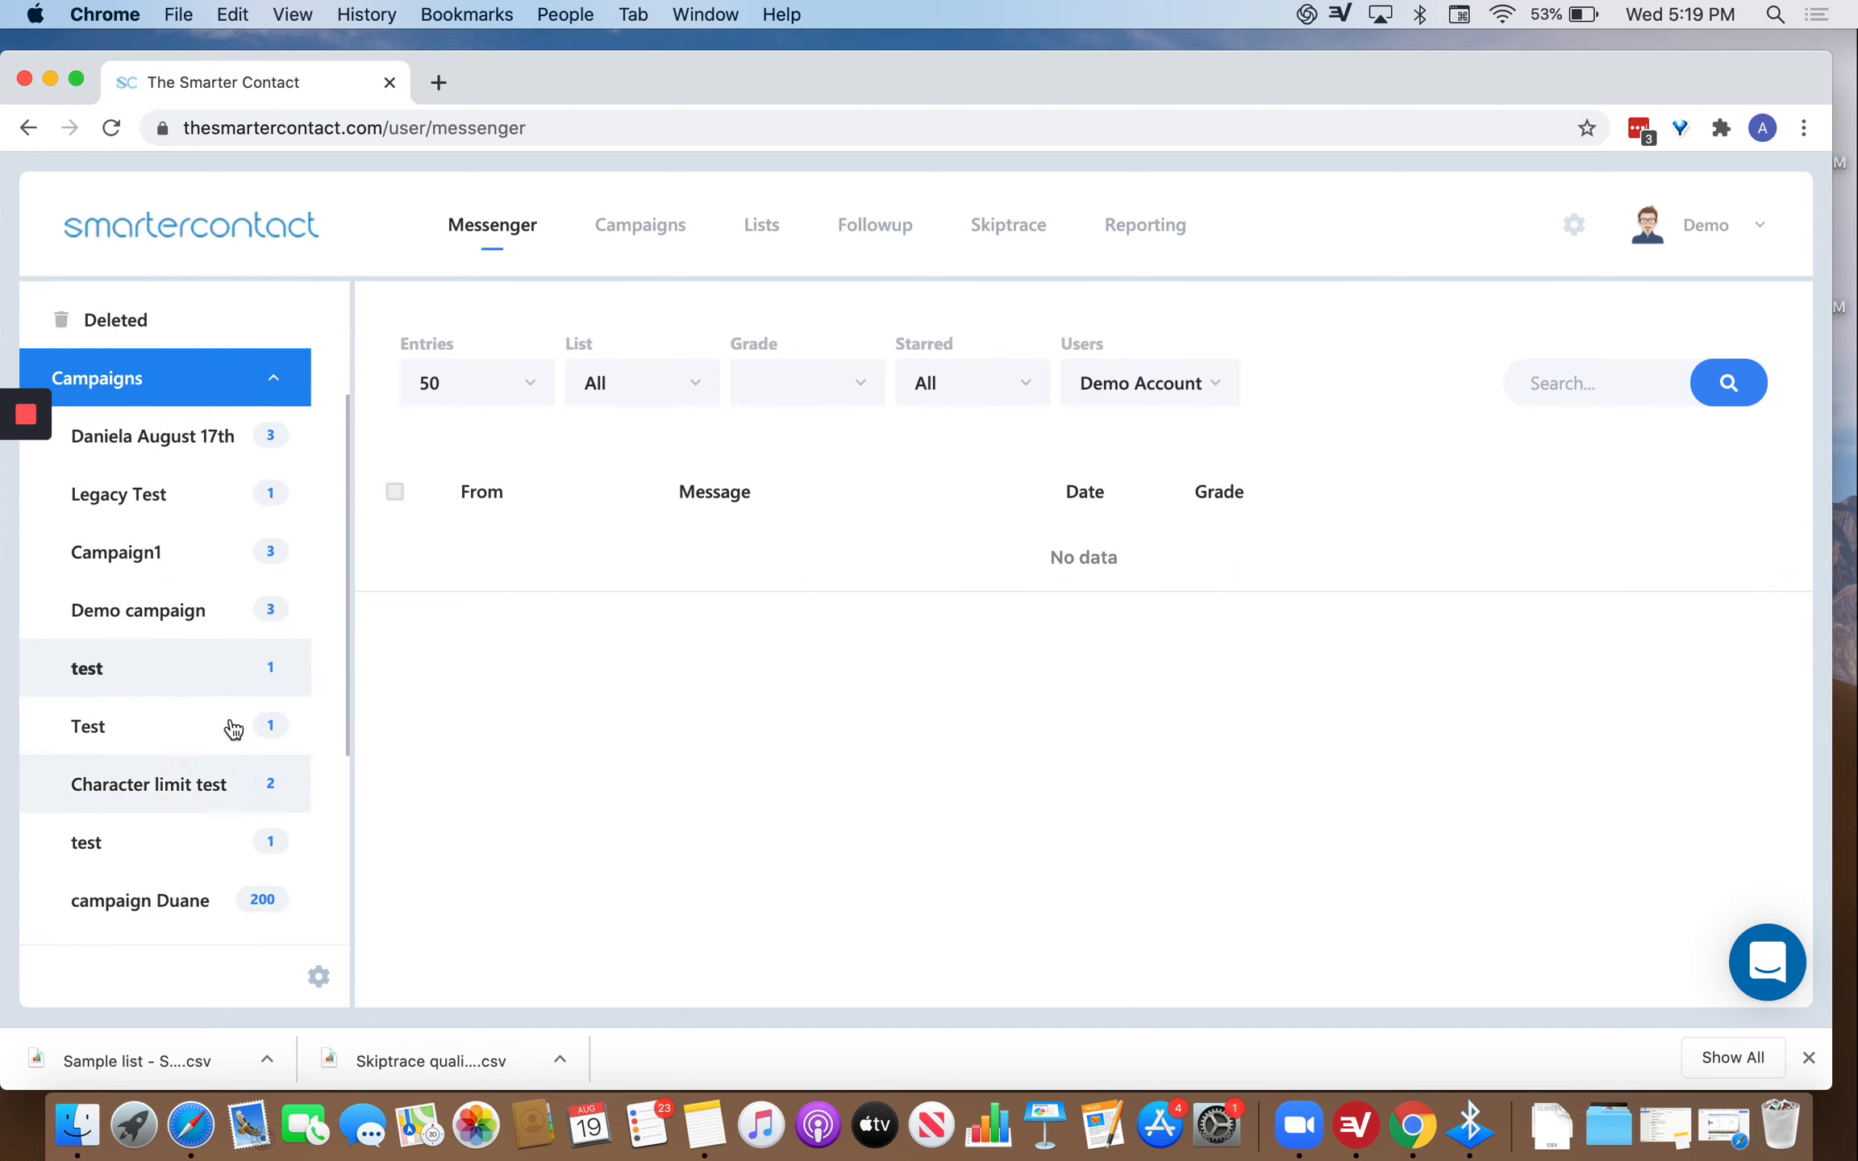
{"action": "left_click", "coordinate": [167, 726]}
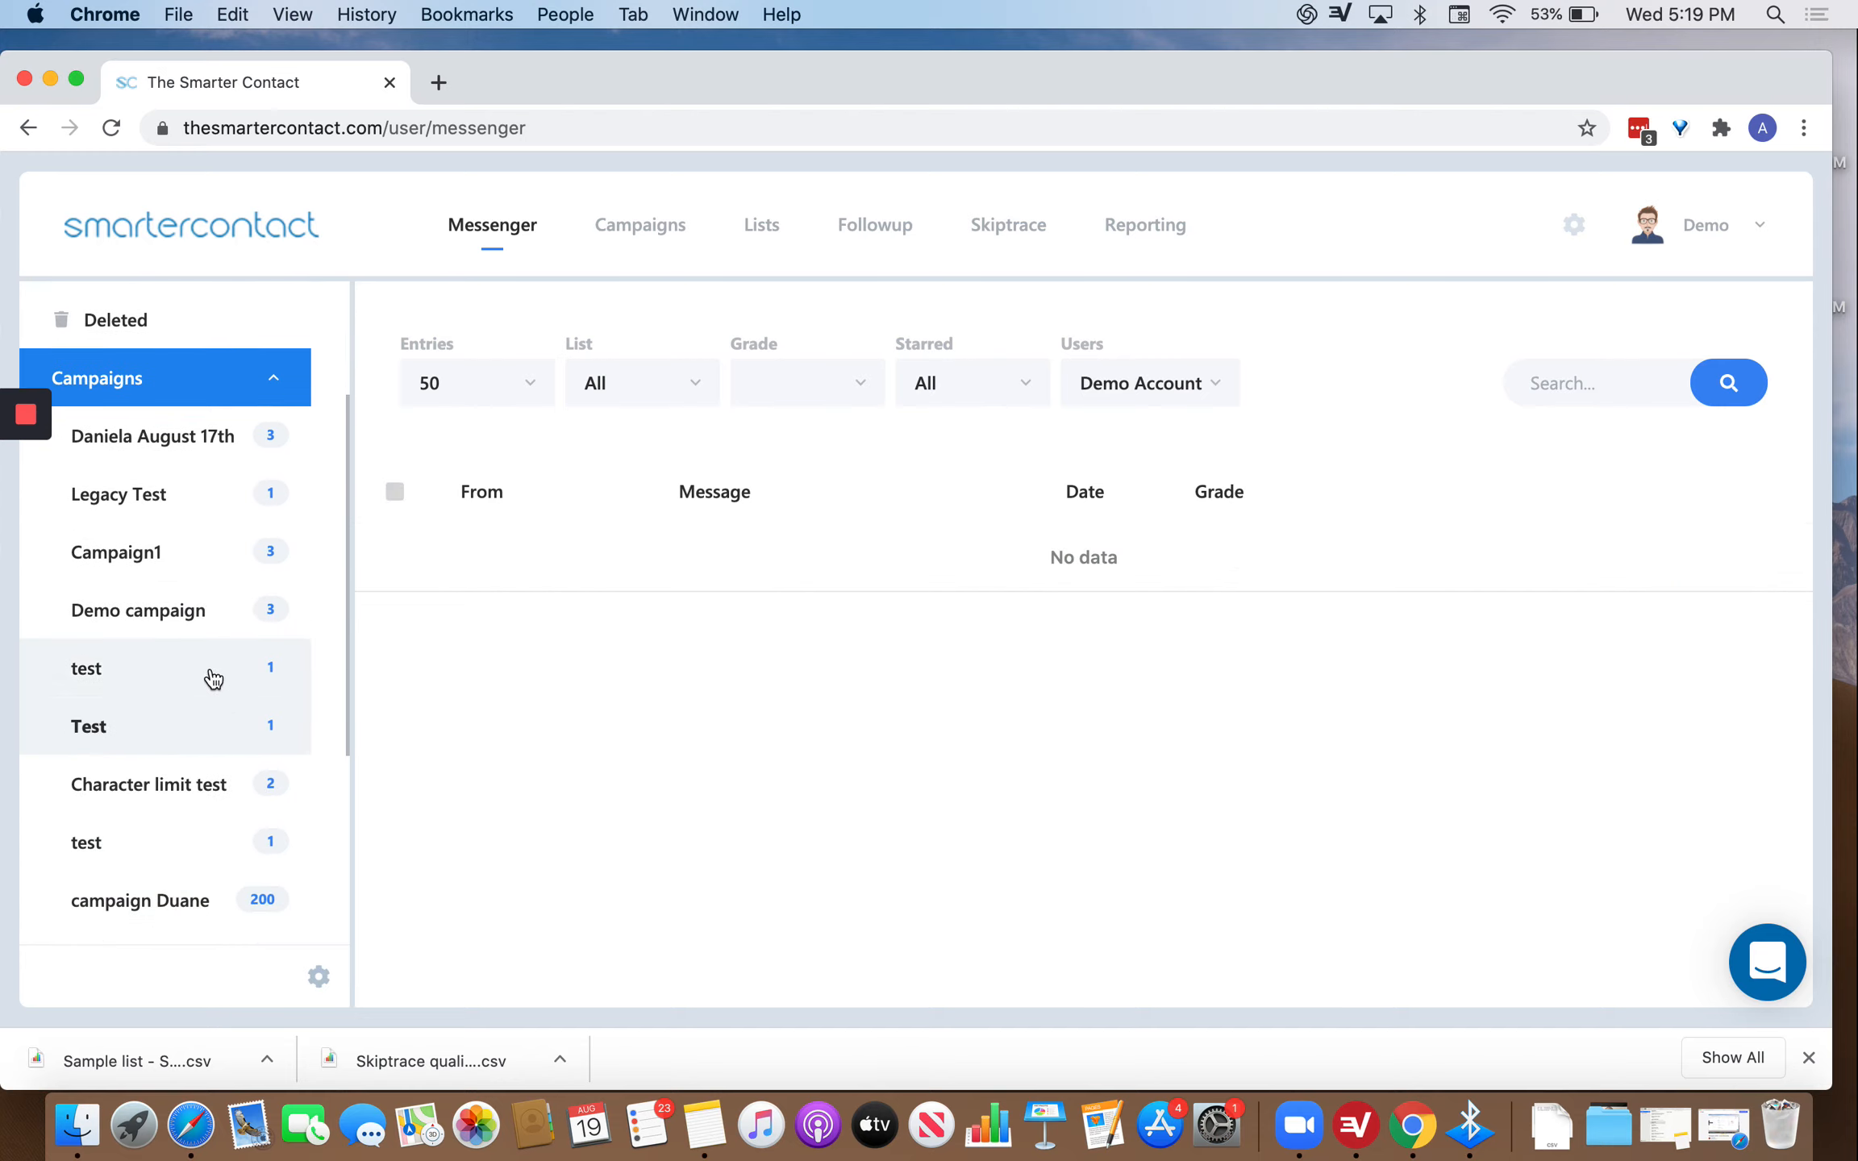
{"action": "left_click", "coordinate": [191, 803]}
{"action": "scroll", "coordinate": [246, 758], "scroll_direction": "down", "scroll_amount": 1}
{"action": "scroll", "coordinate": [238, 620], "scroll_direction": "up", "scroll_amount": 4}
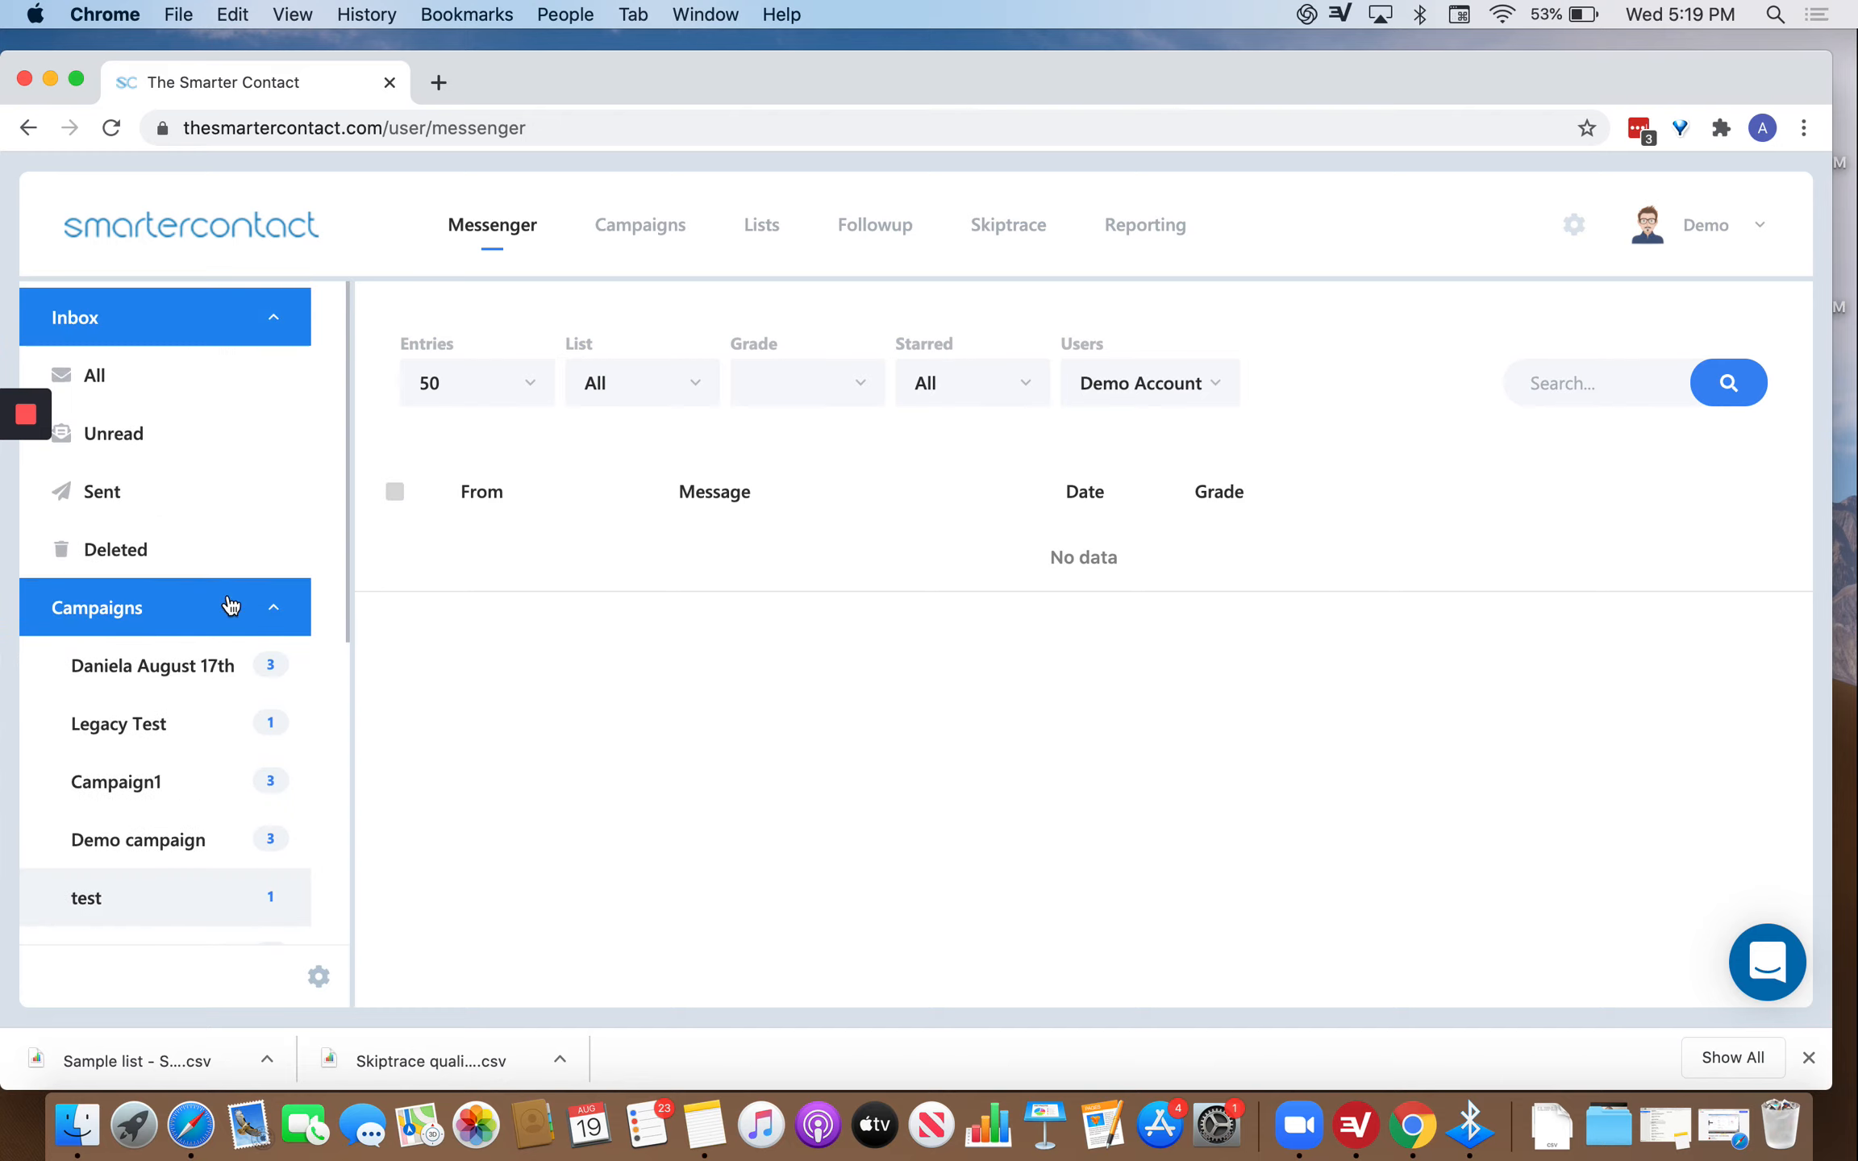
{"action": "left_click", "coordinate": [163, 672]}
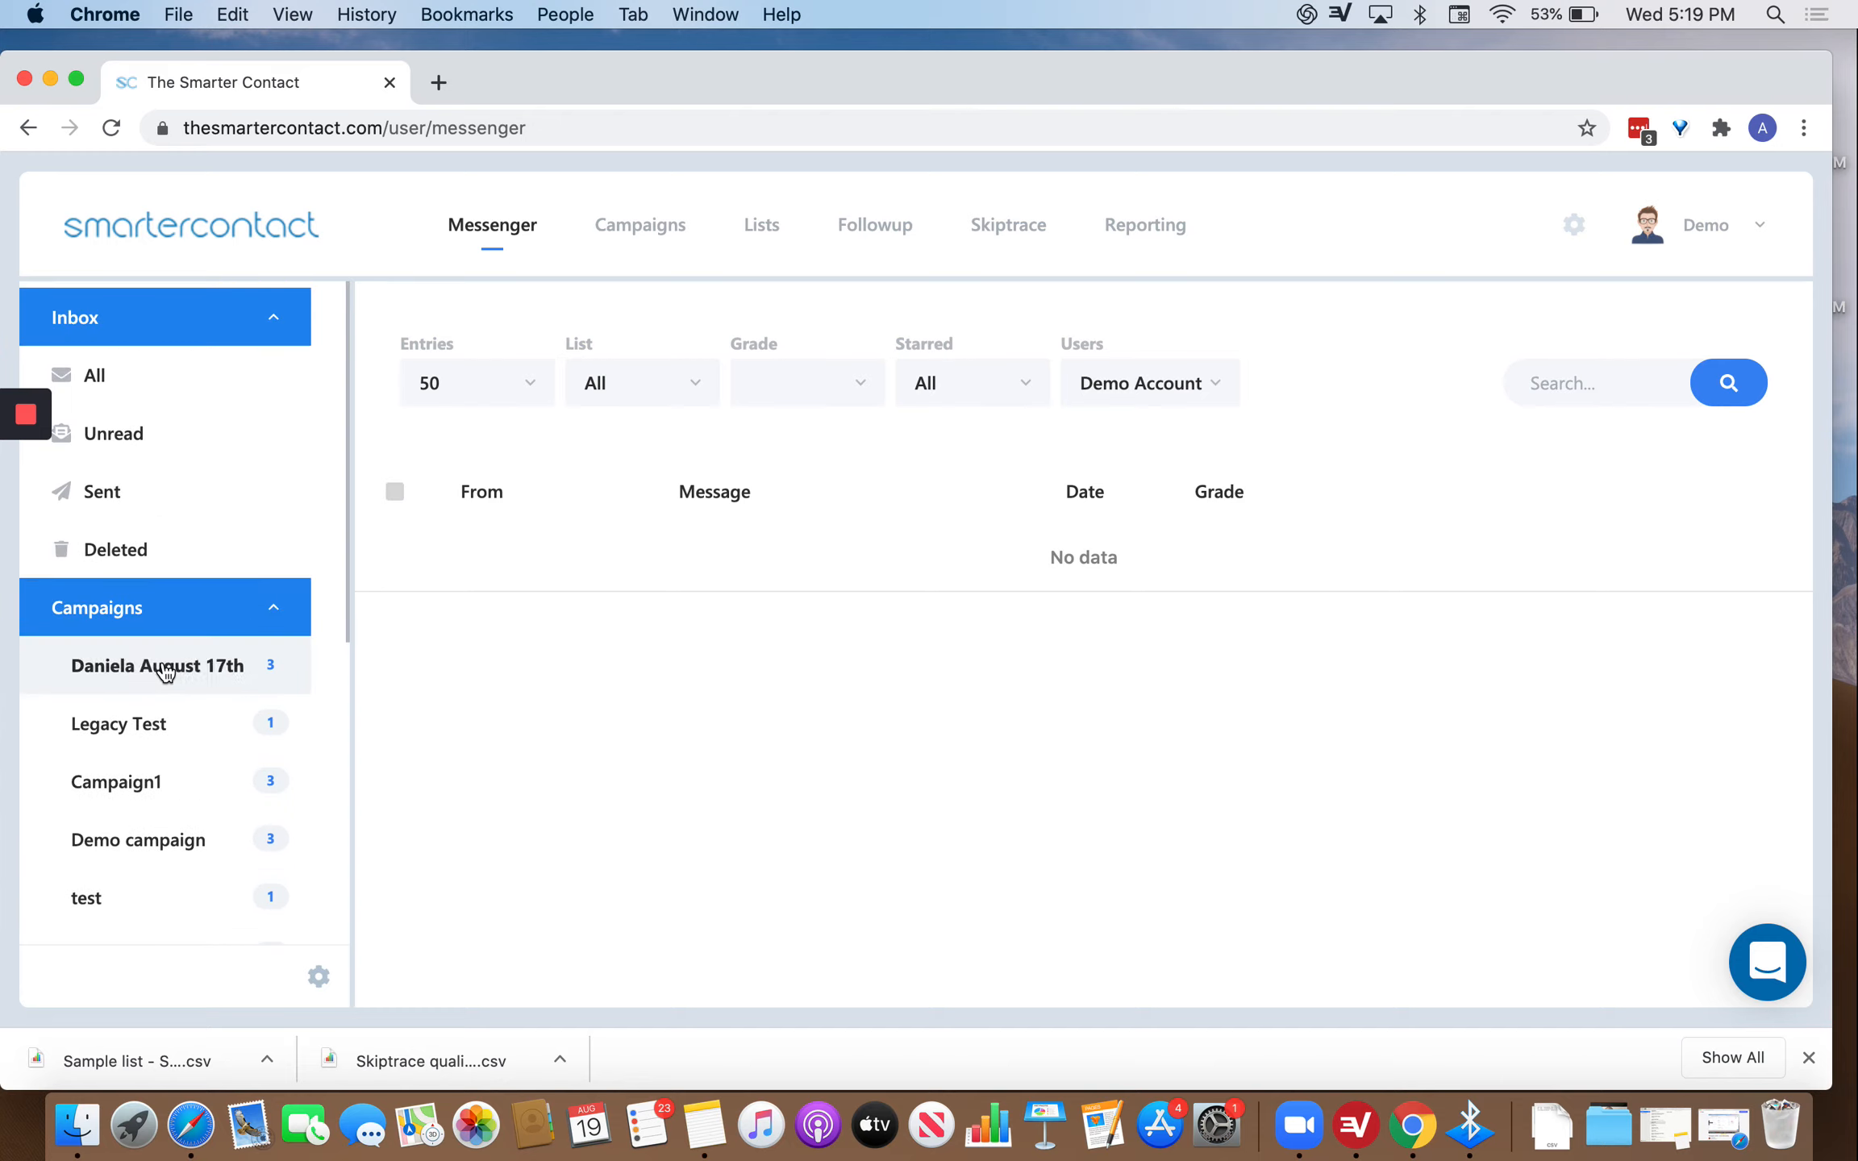
{"action": "left_click", "coordinate": [159, 761]}
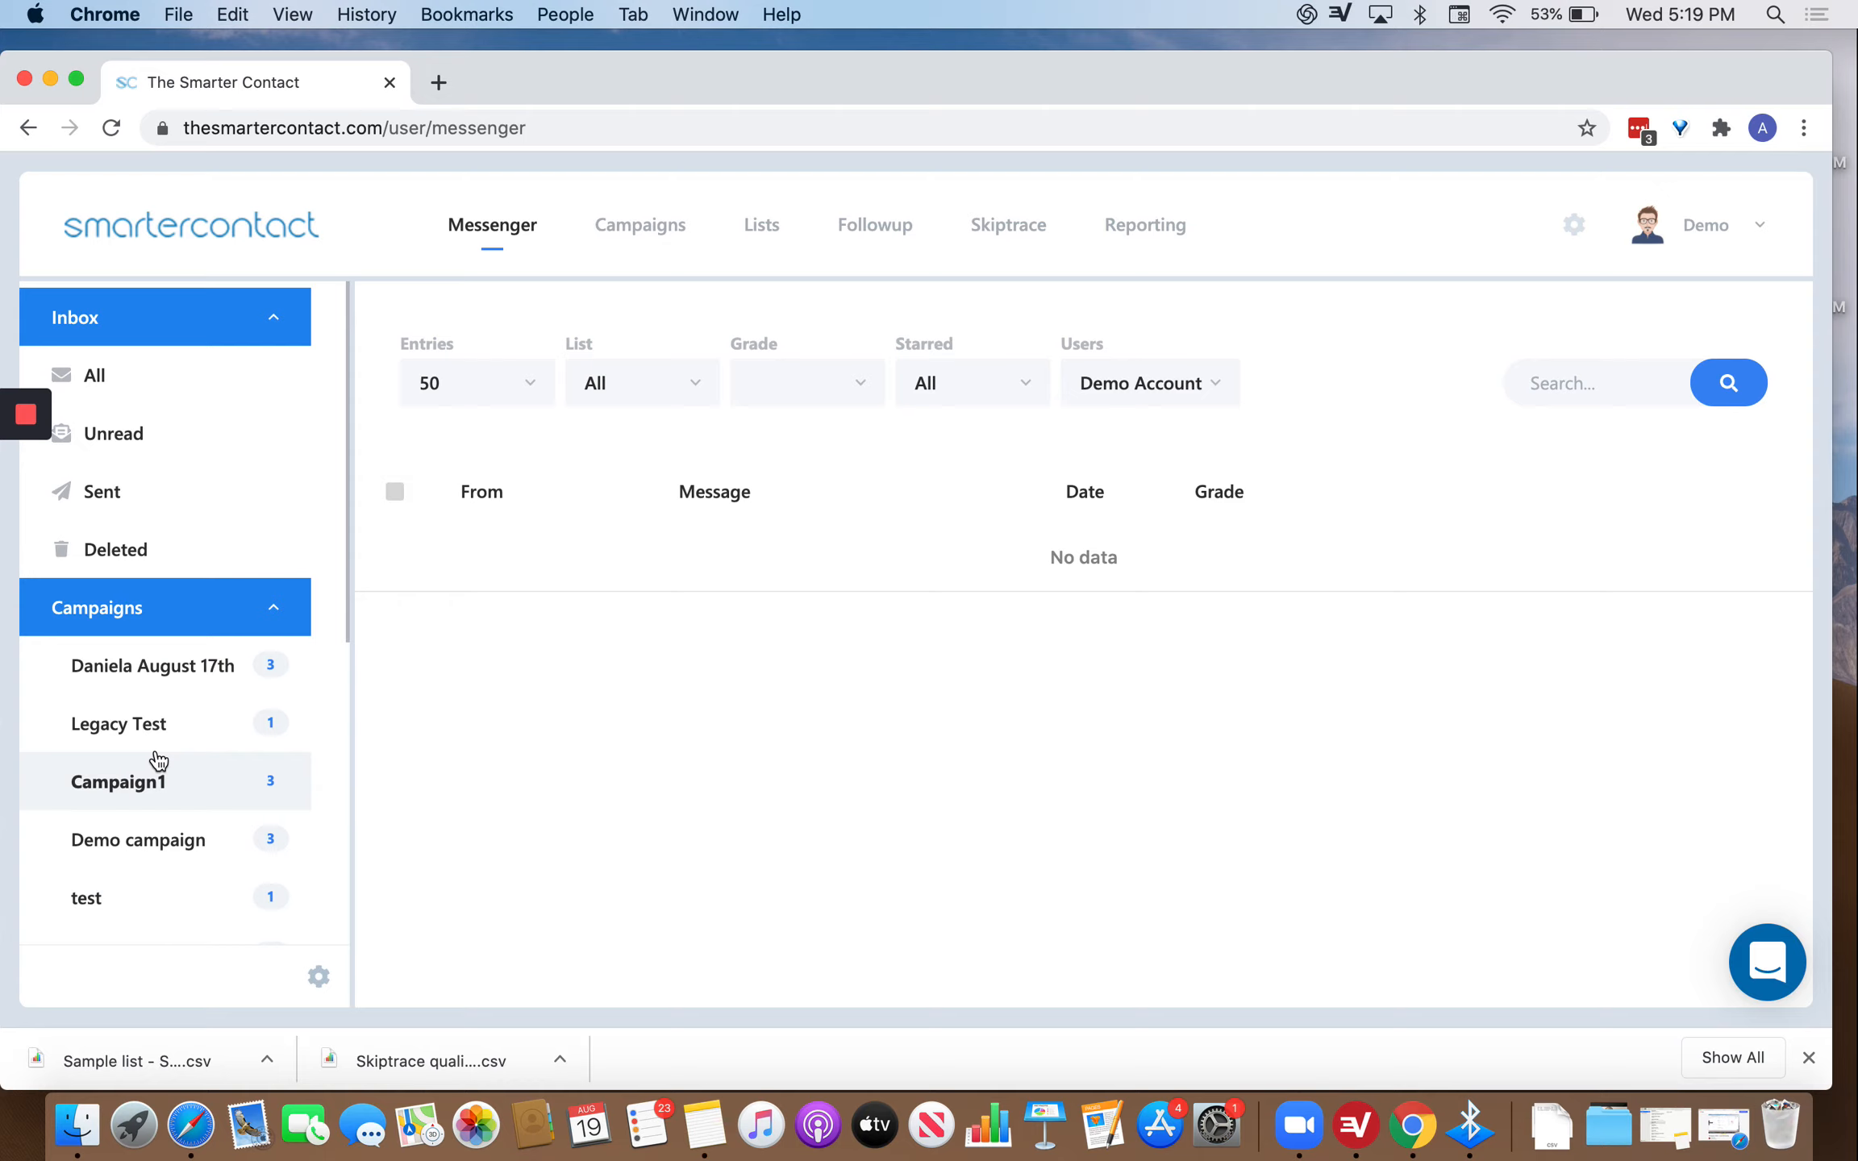
Revisit the Legacy Test and Demo campaigns, then return to all inbox messages.
{"action": "left_click", "coordinate": [218, 713]}
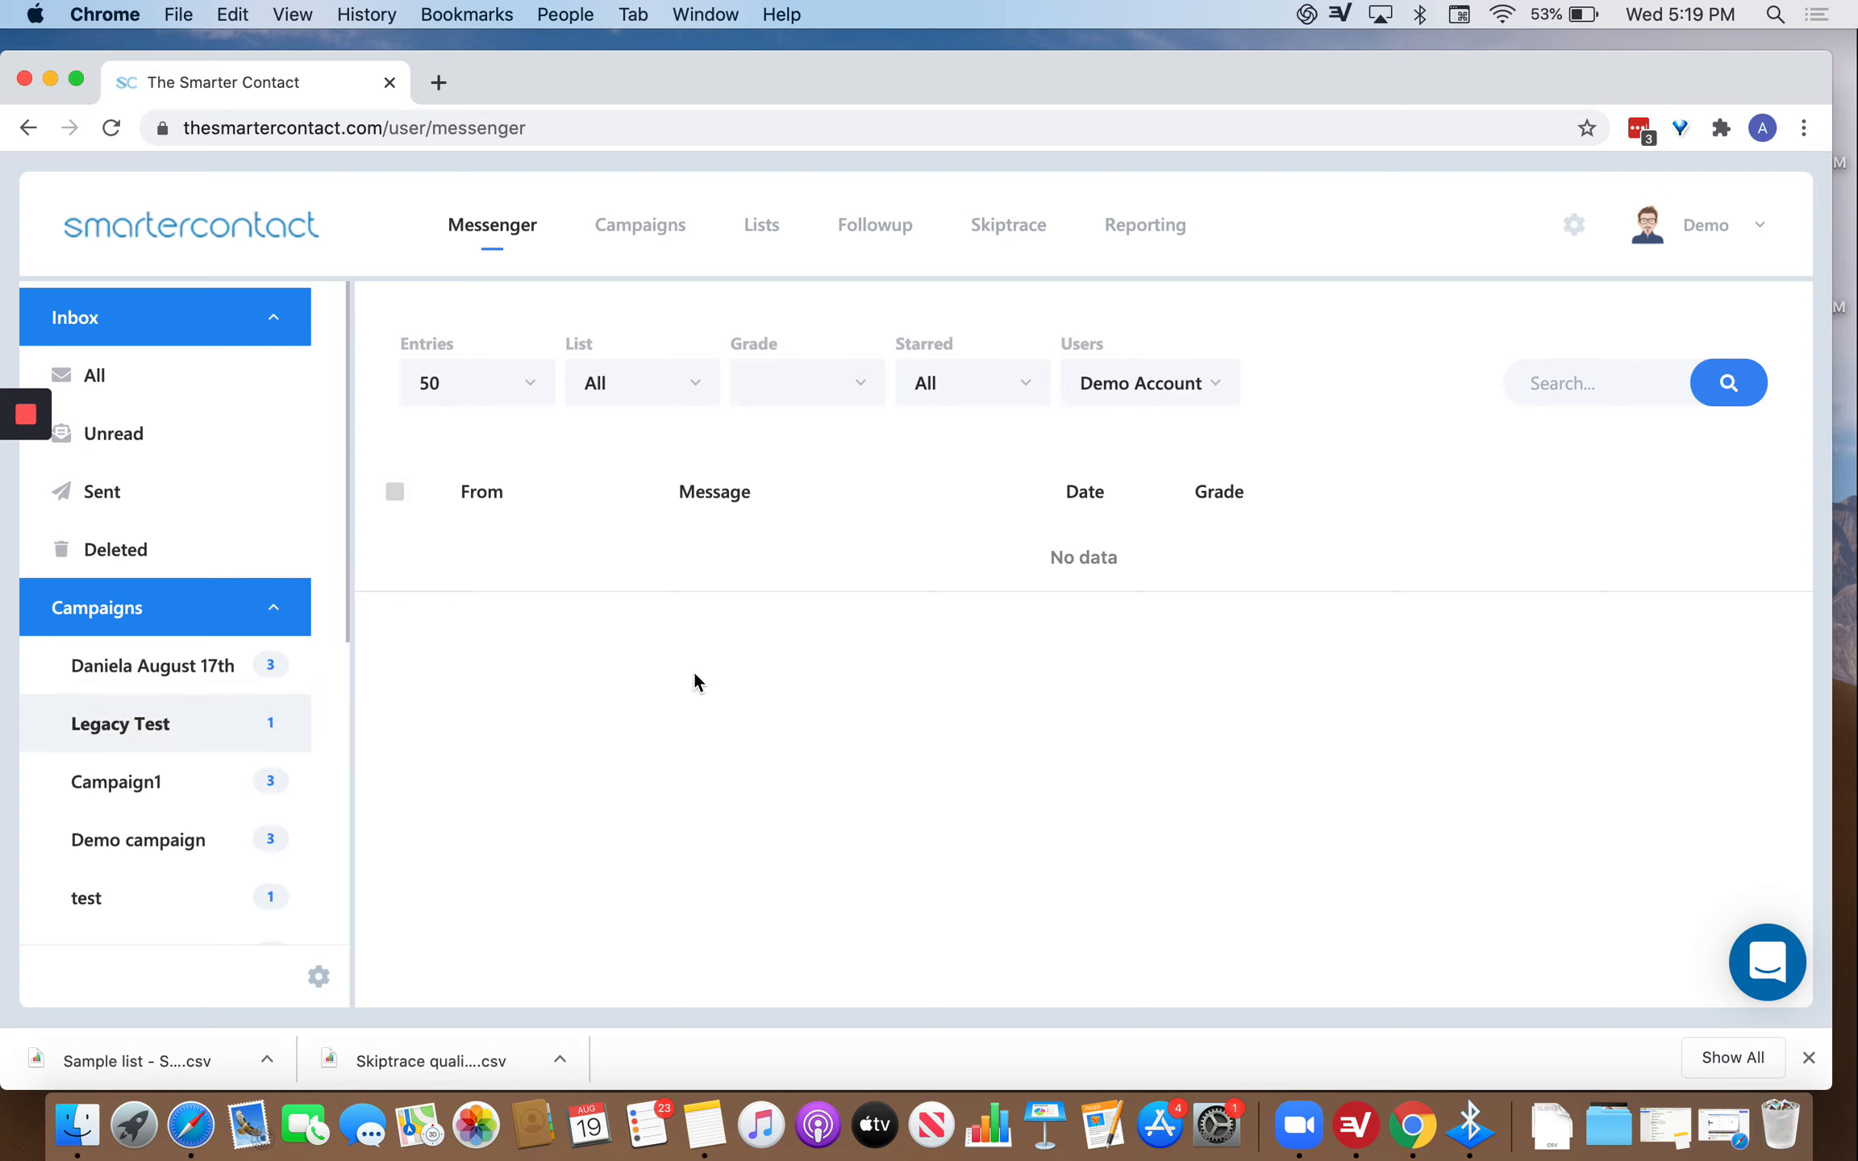
{"action": "left_click", "coordinate": [199, 847]}
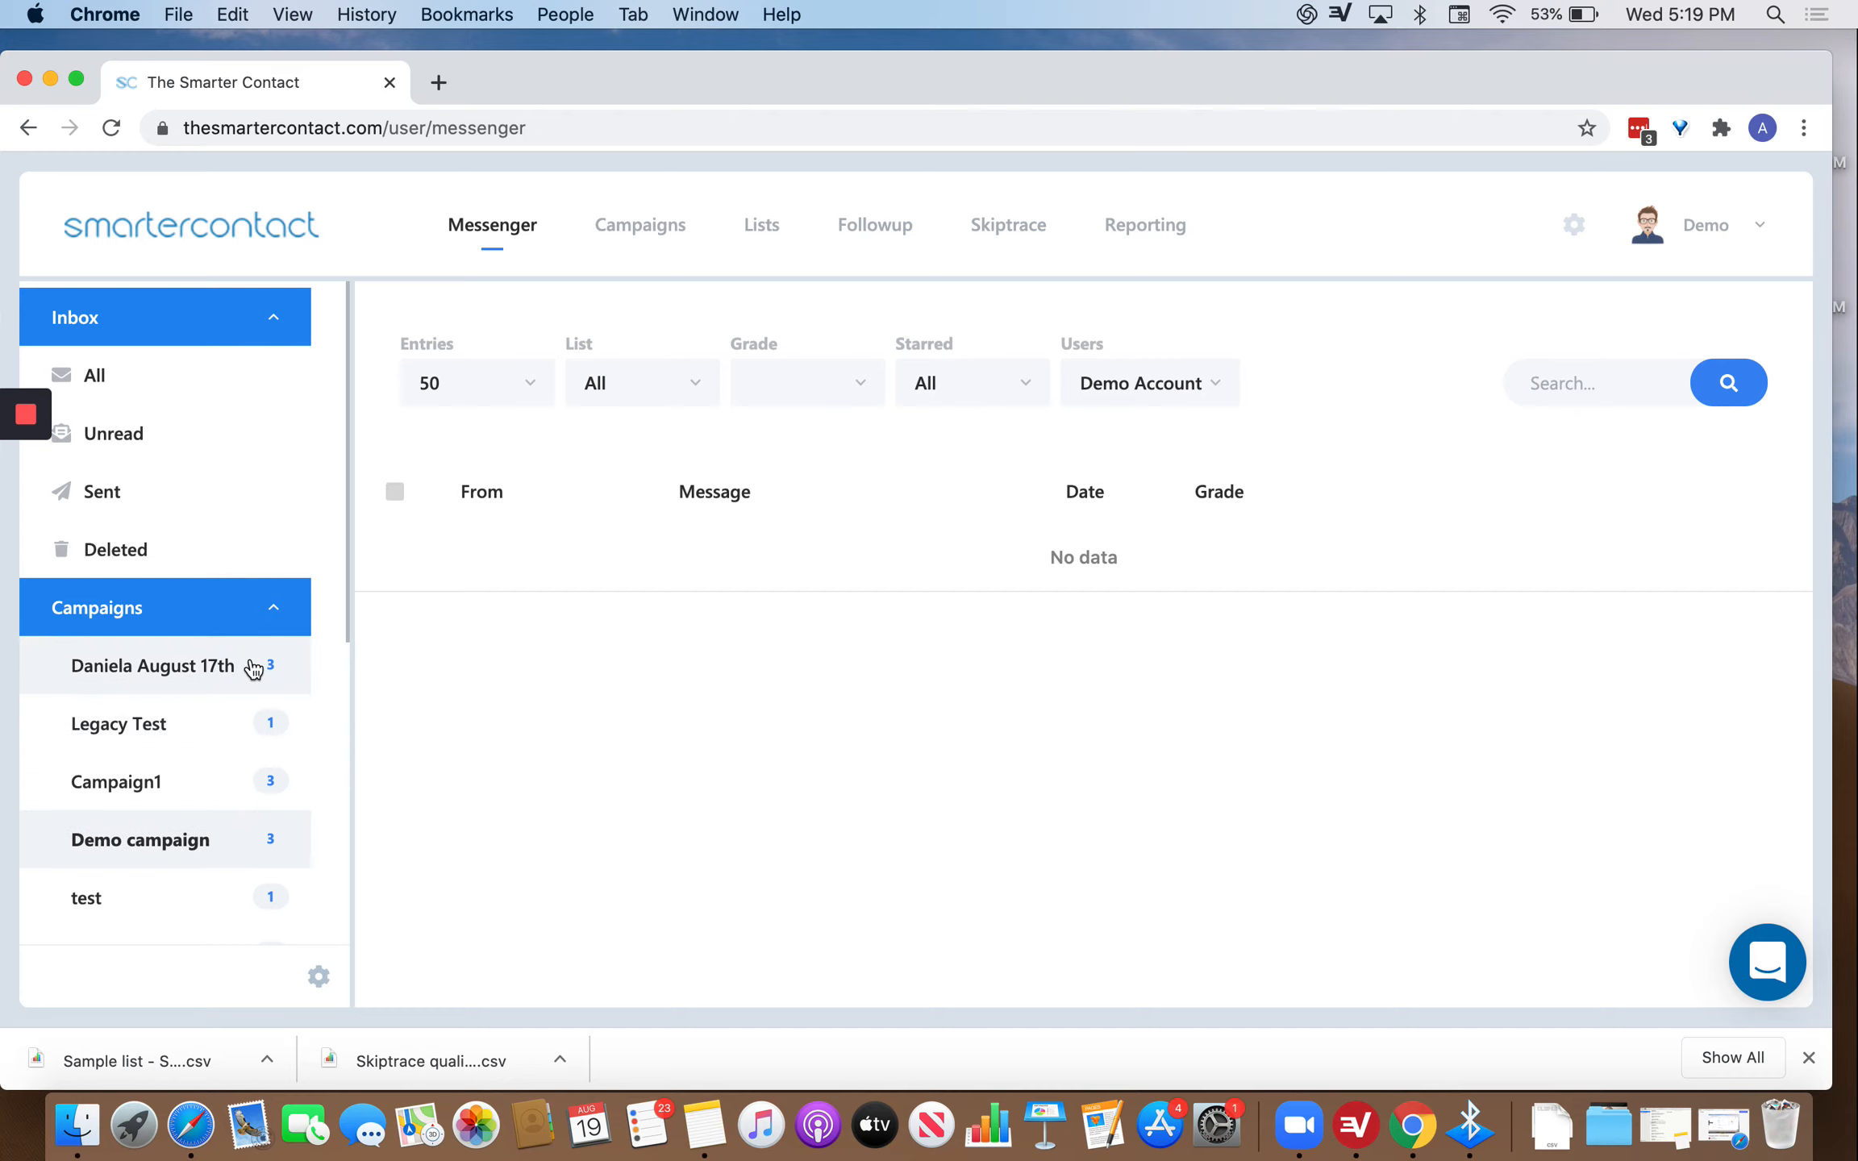
{"action": "scroll", "coordinate": [254, 670], "scroll_direction": "down", "scroll_amount": 1}
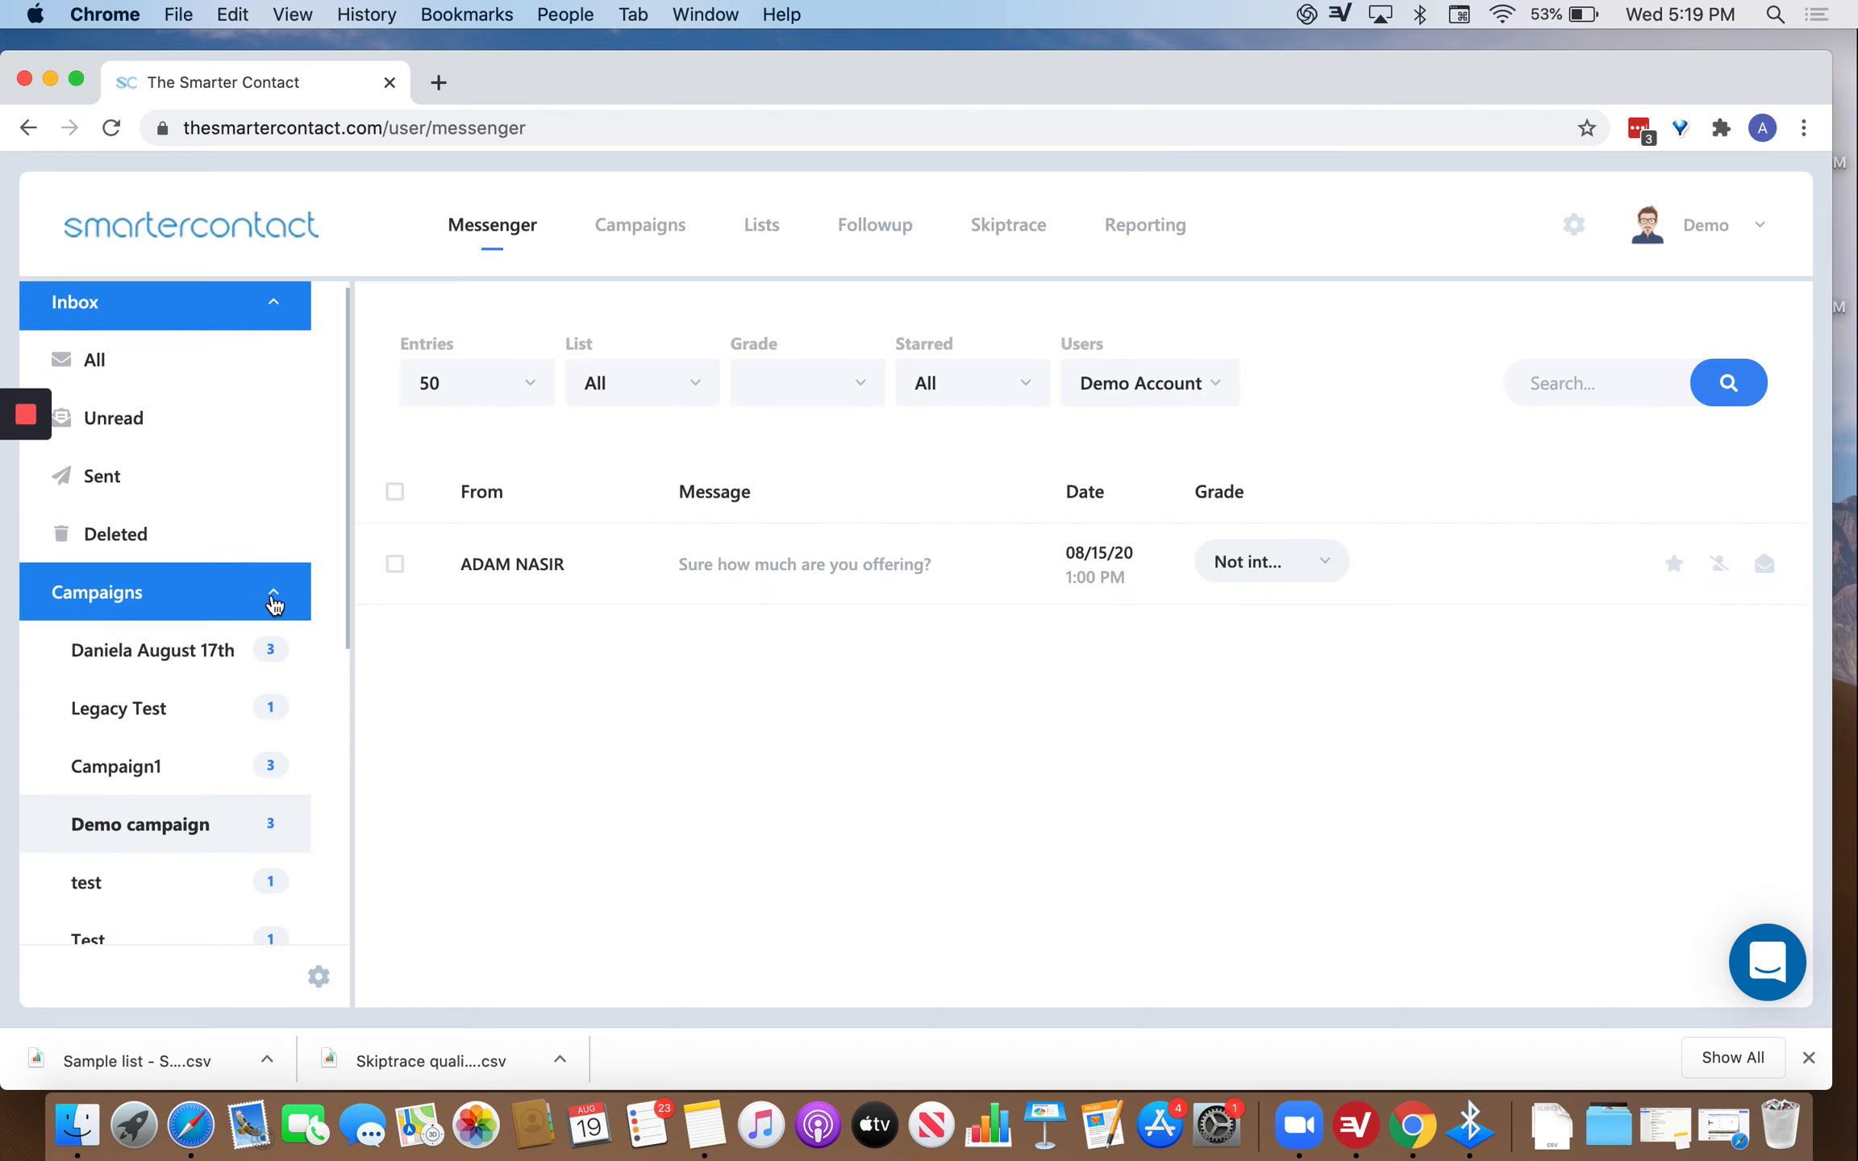
{"action": "left_click", "coordinate": [187, 376]}
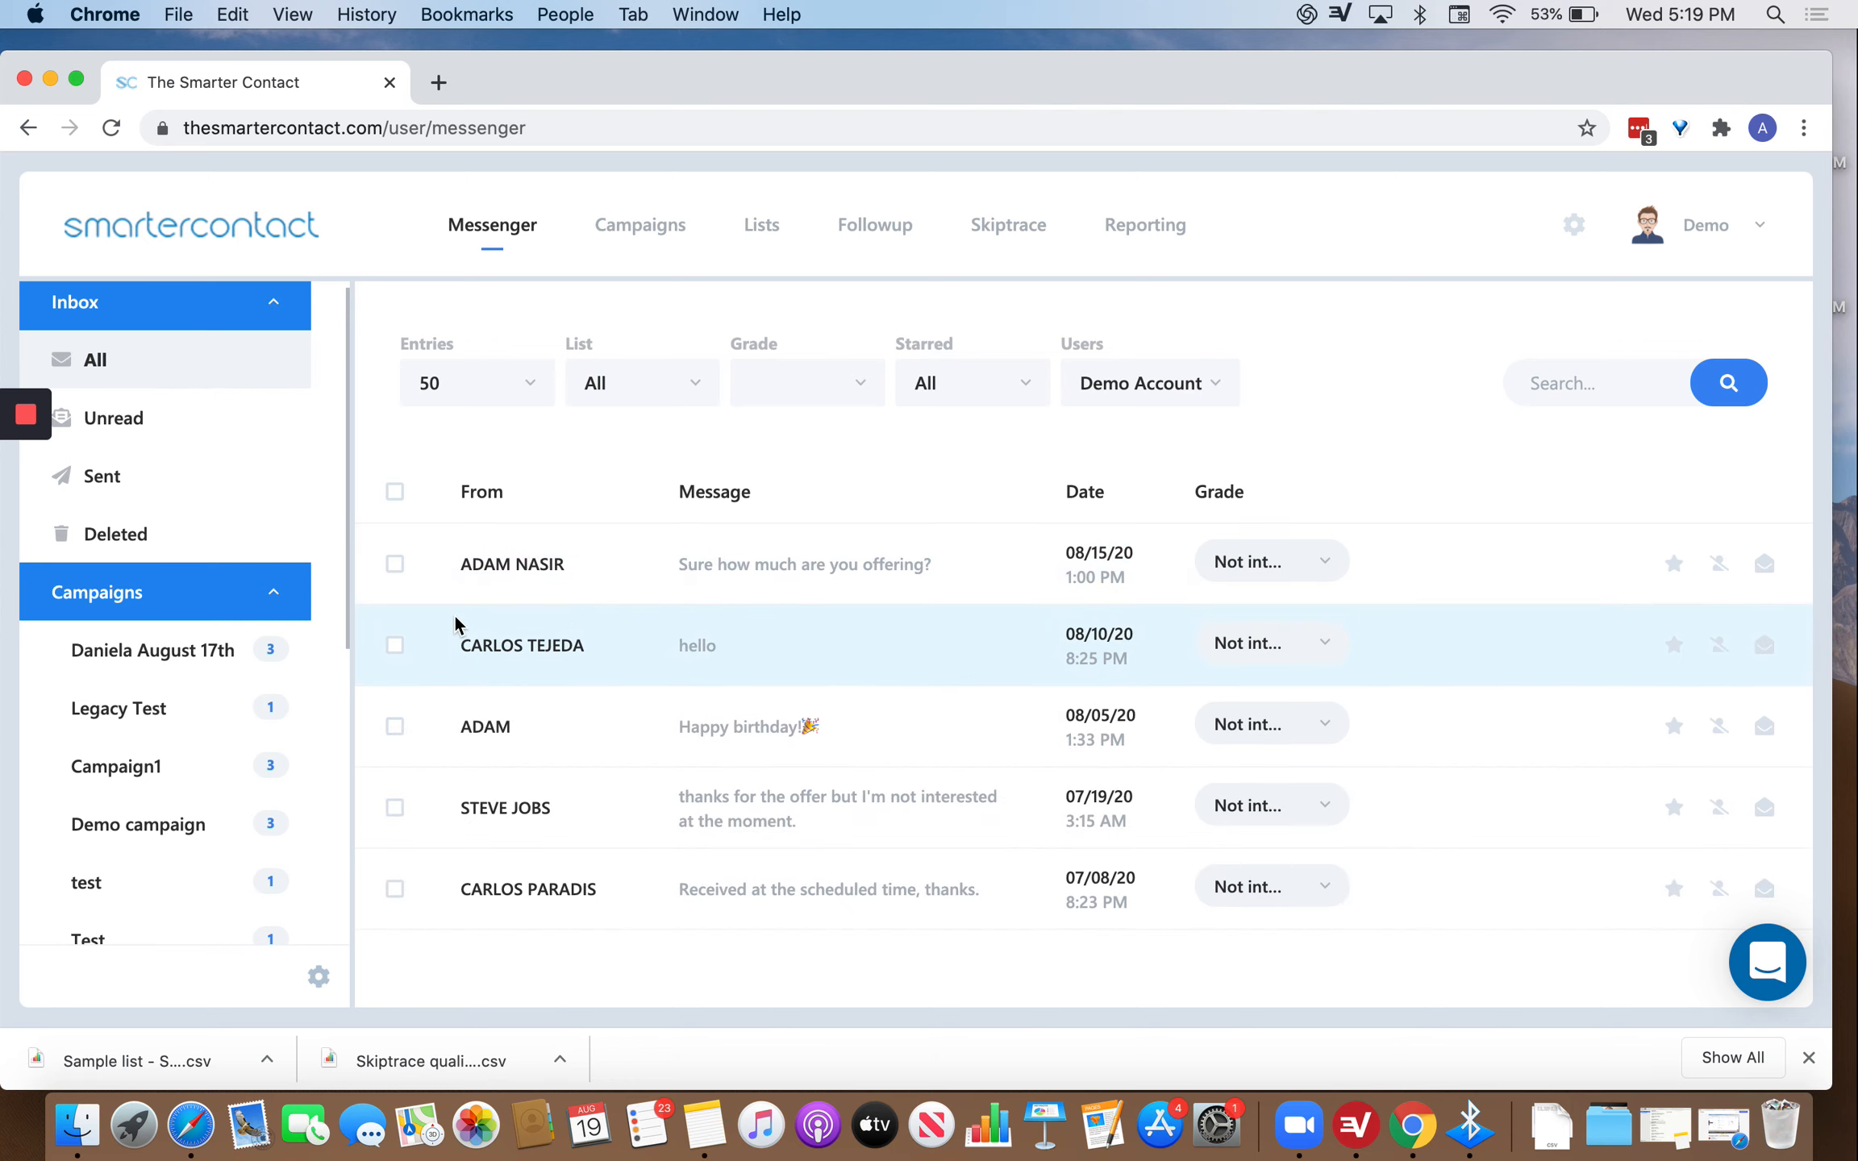
{"action": "scroll", "coordinate": [170, 825], "scroll_direction": "down", "scroll_amount": 10}
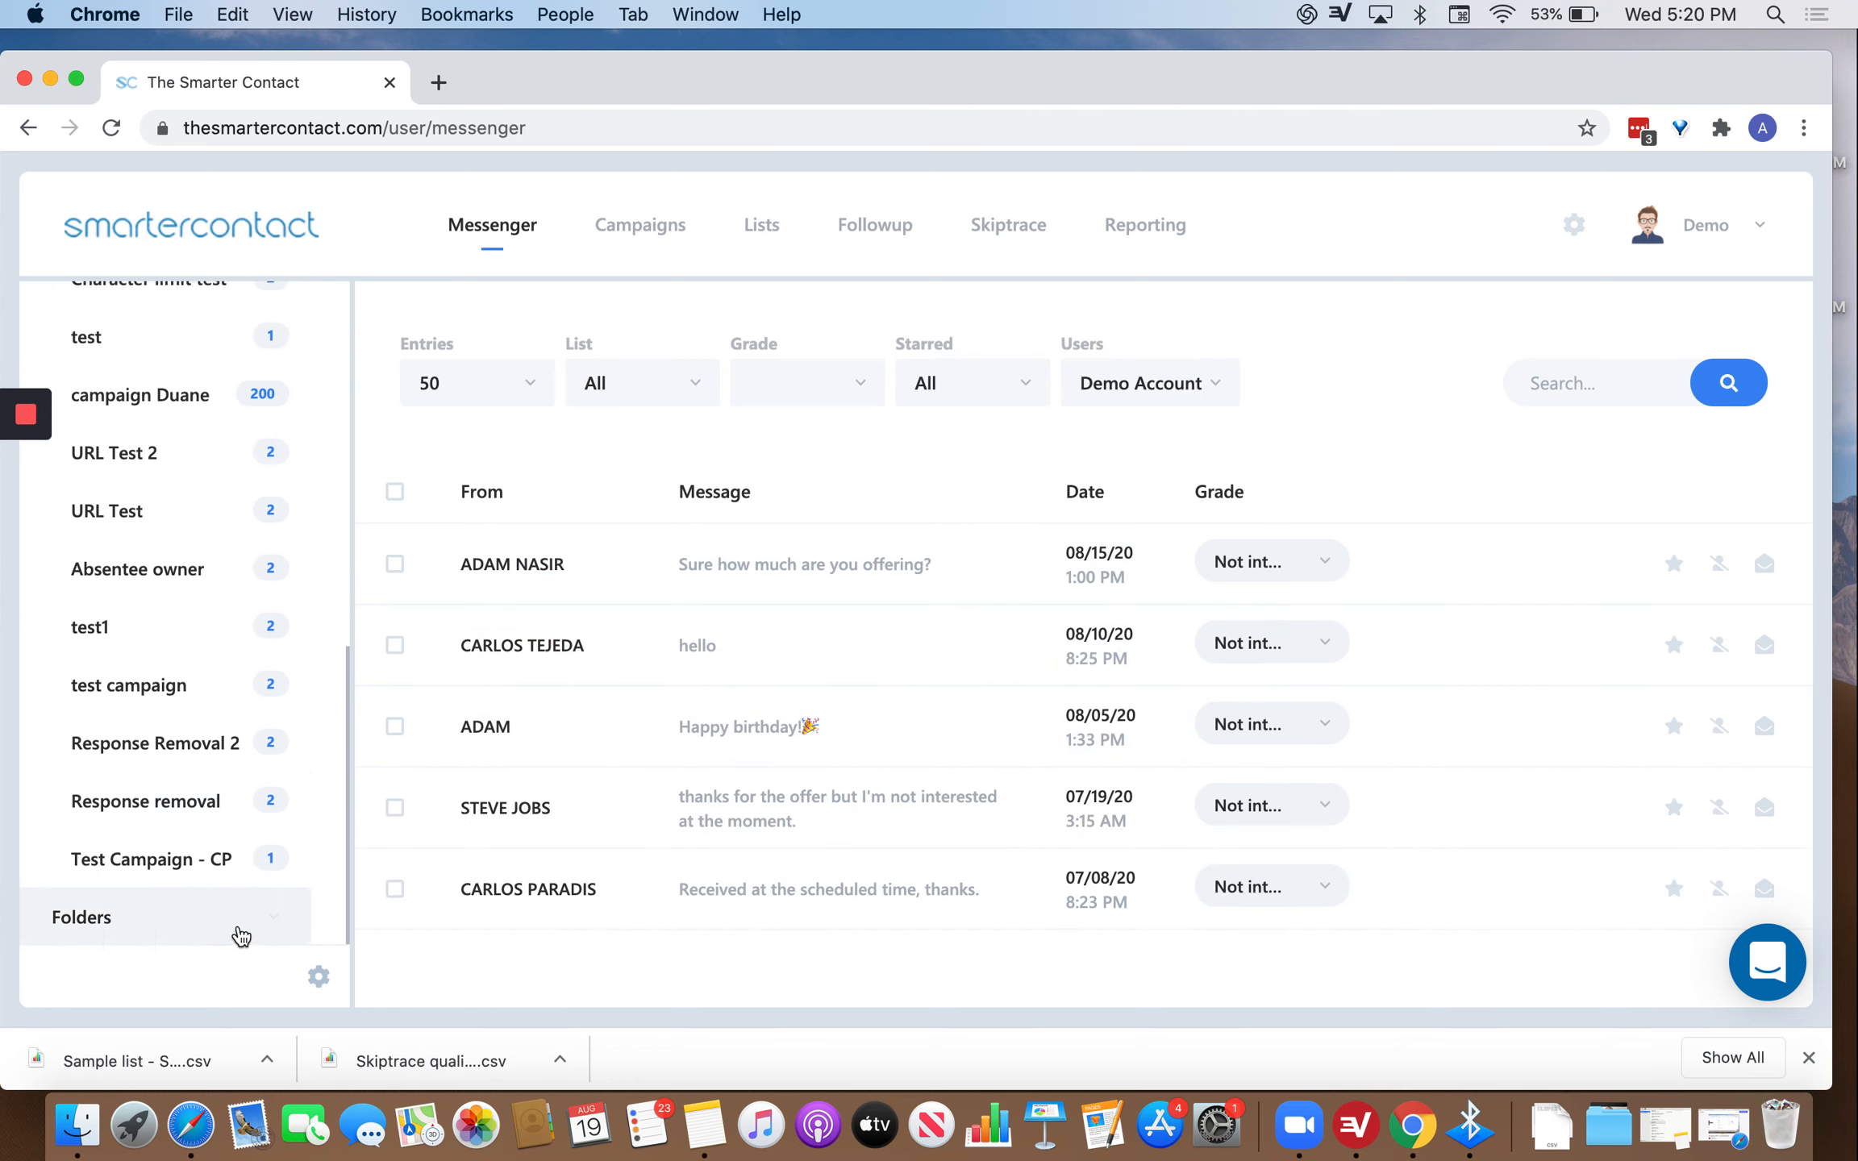
Create an empty folder named 'Test folder' via the Folders gear menu.
{"action": "left_click", "coordinate": [240, 936]}
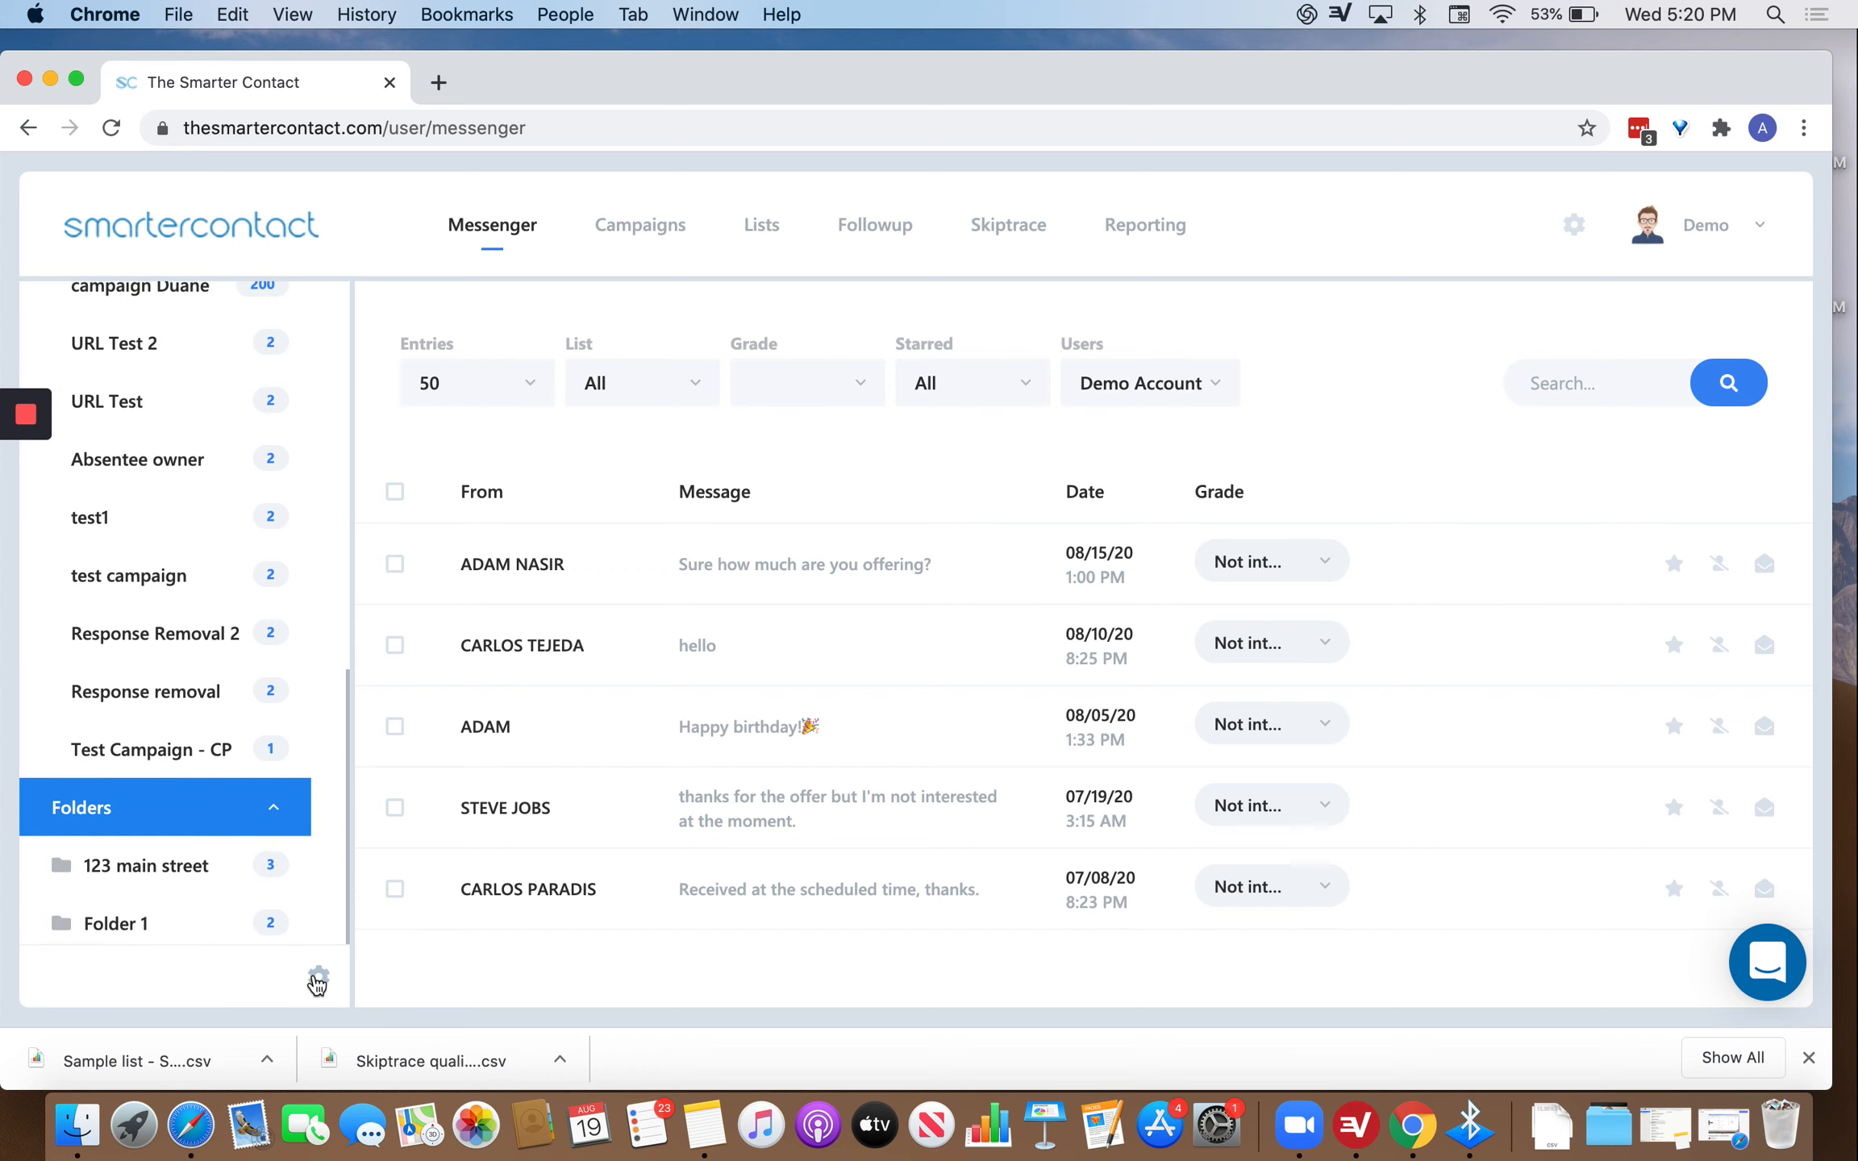
{"action": "left_click", "coordinate": [319, 978]}
{"action": "left_click", "coordinate": [244, 927]}
{"action": "left_click", "coordinate": [825, 564]}
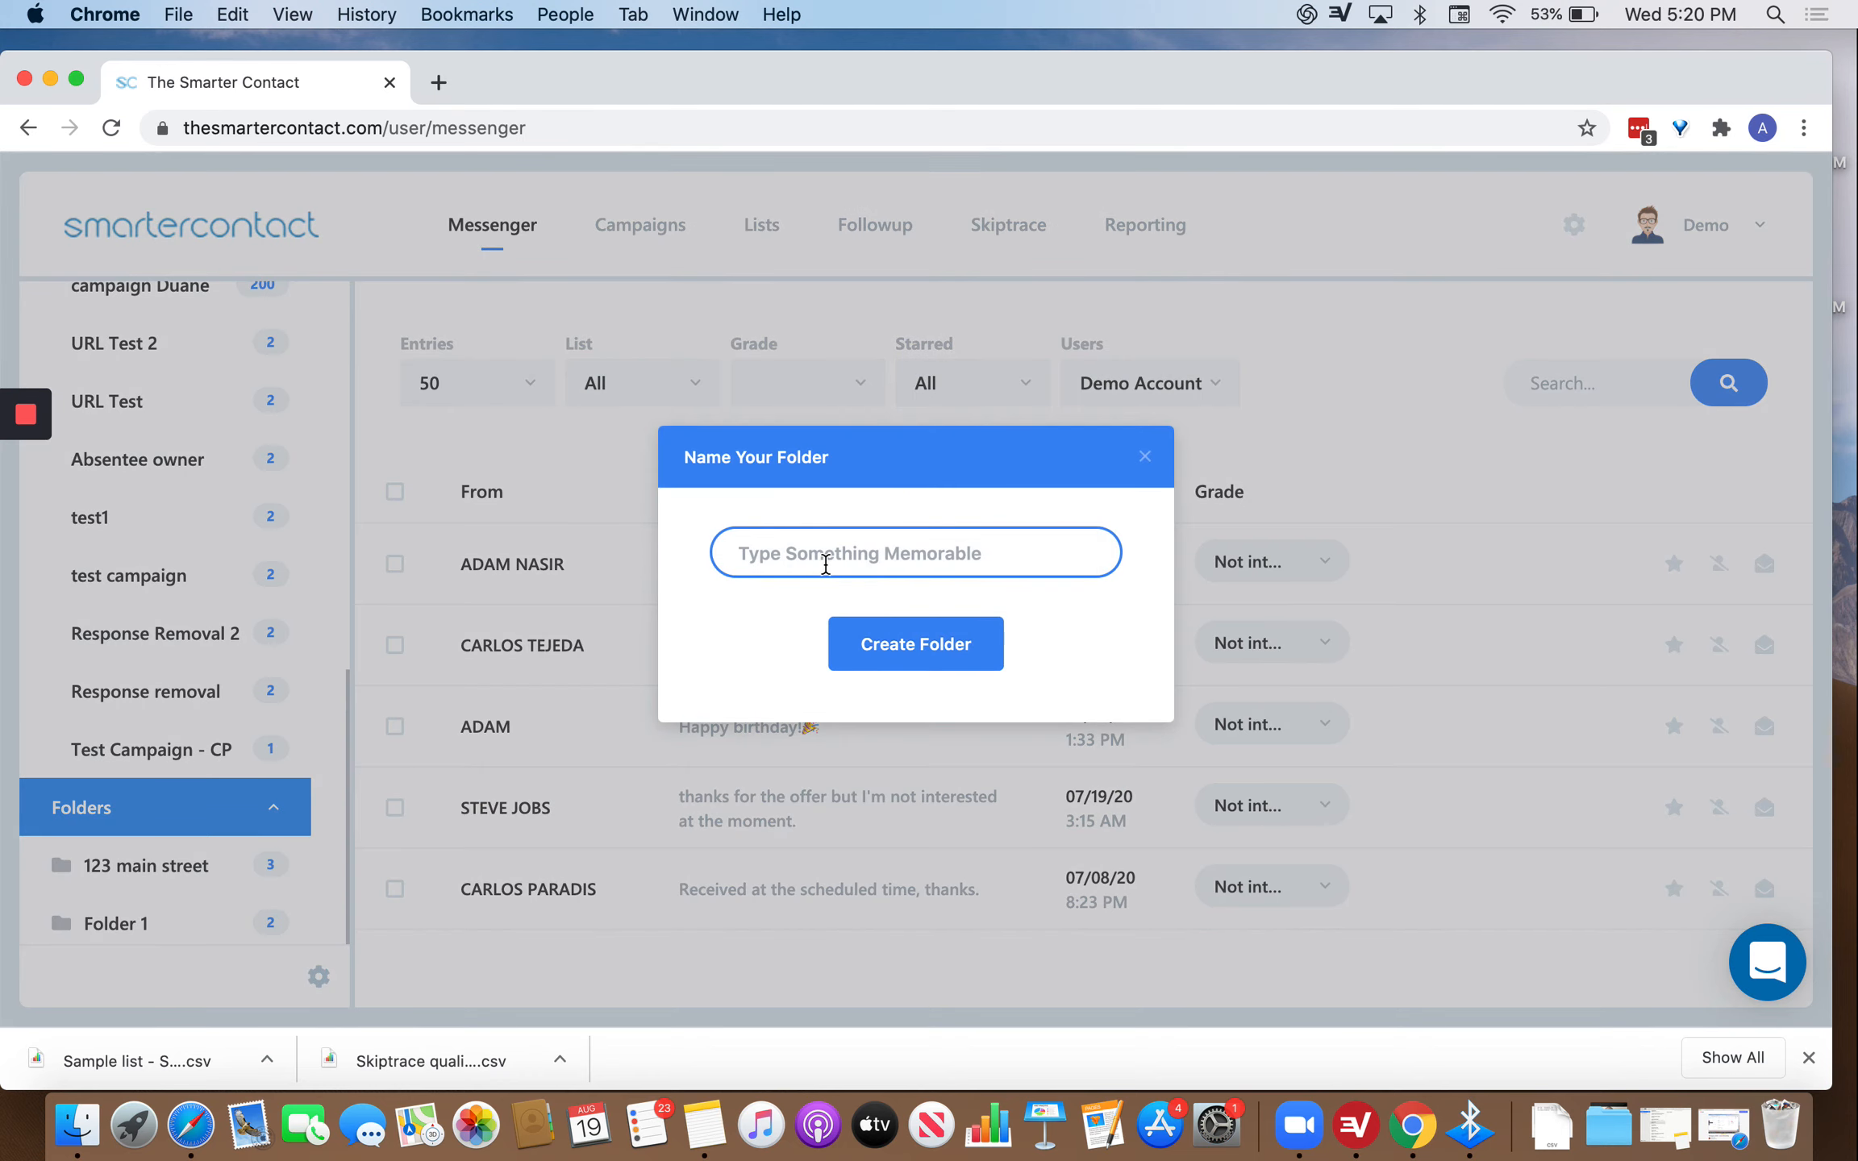
{"action": "type", "text": "T"}
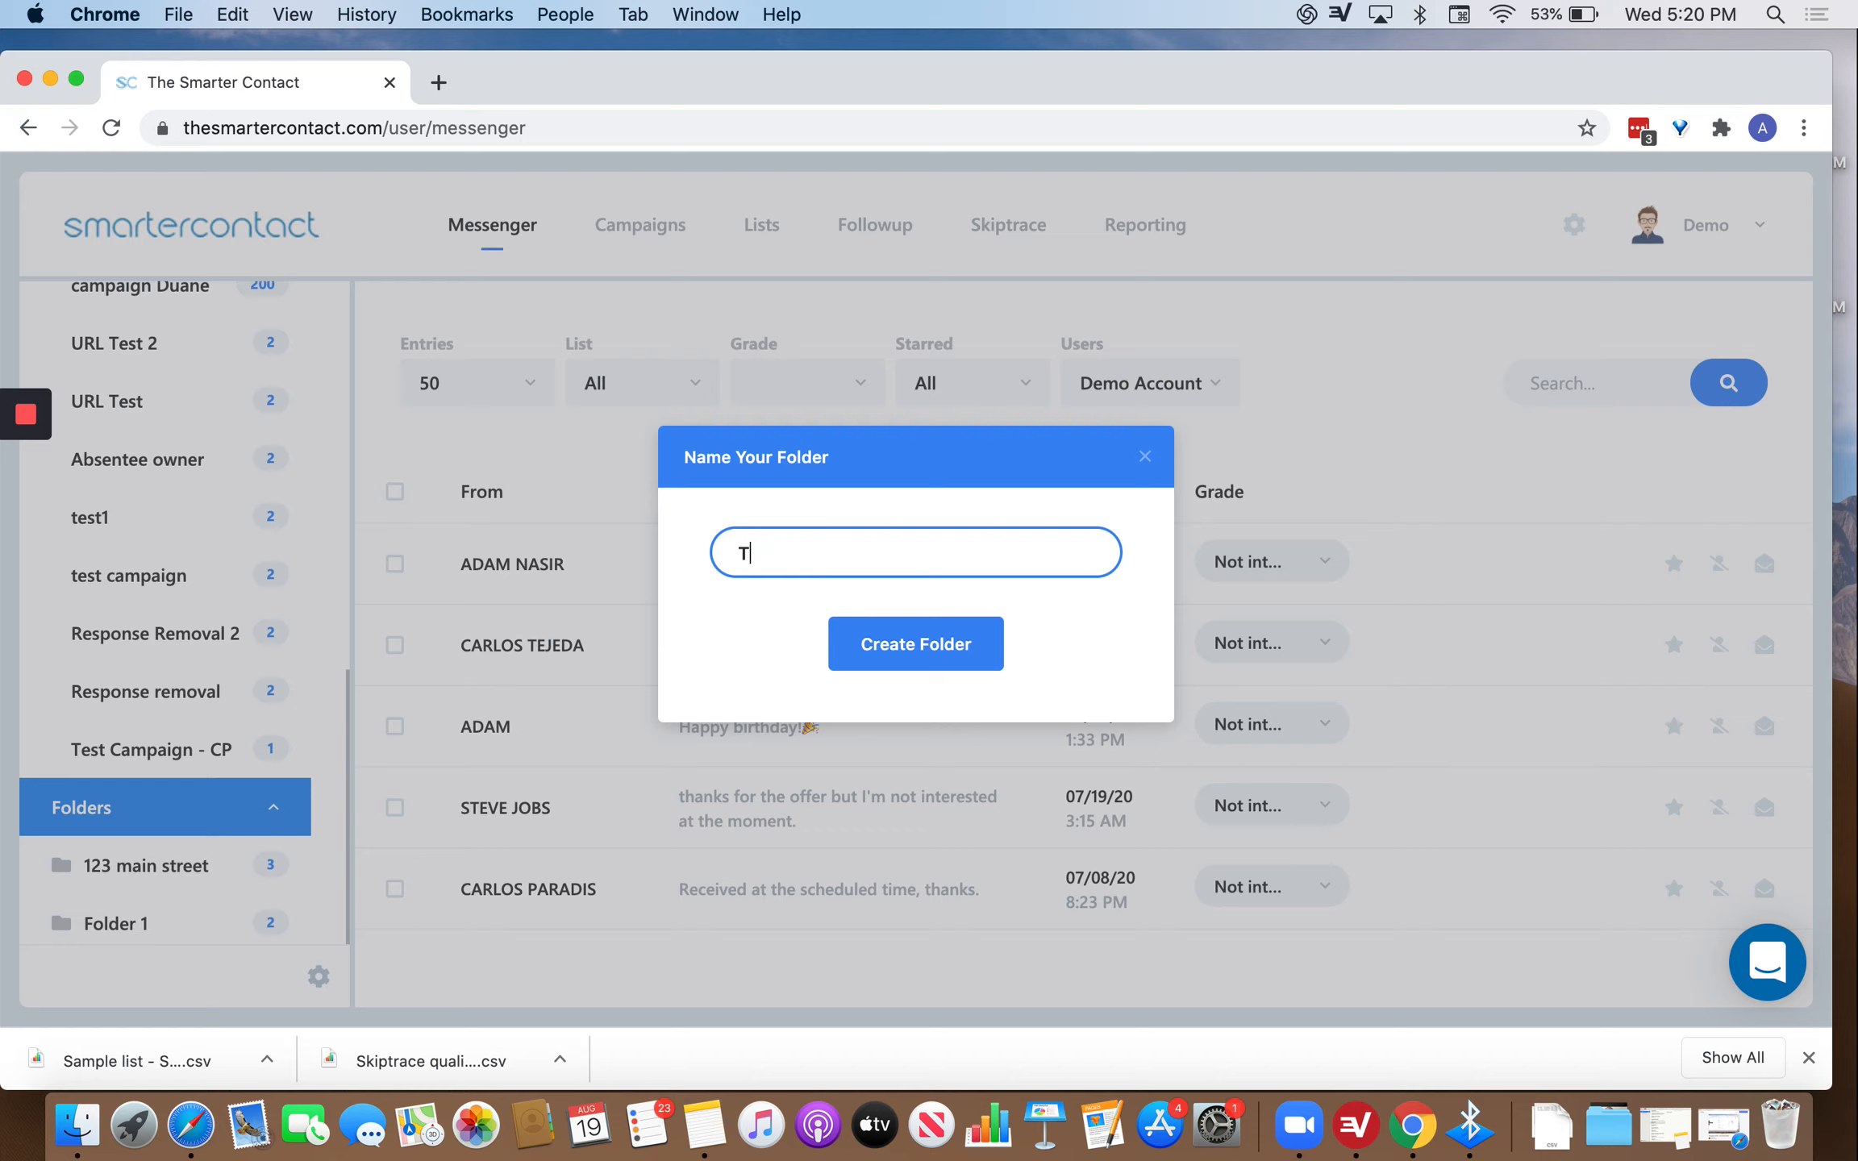
{"action": "type", "text": "est folder"}
{"action": "left_click", "coordinate": [911, 653]}
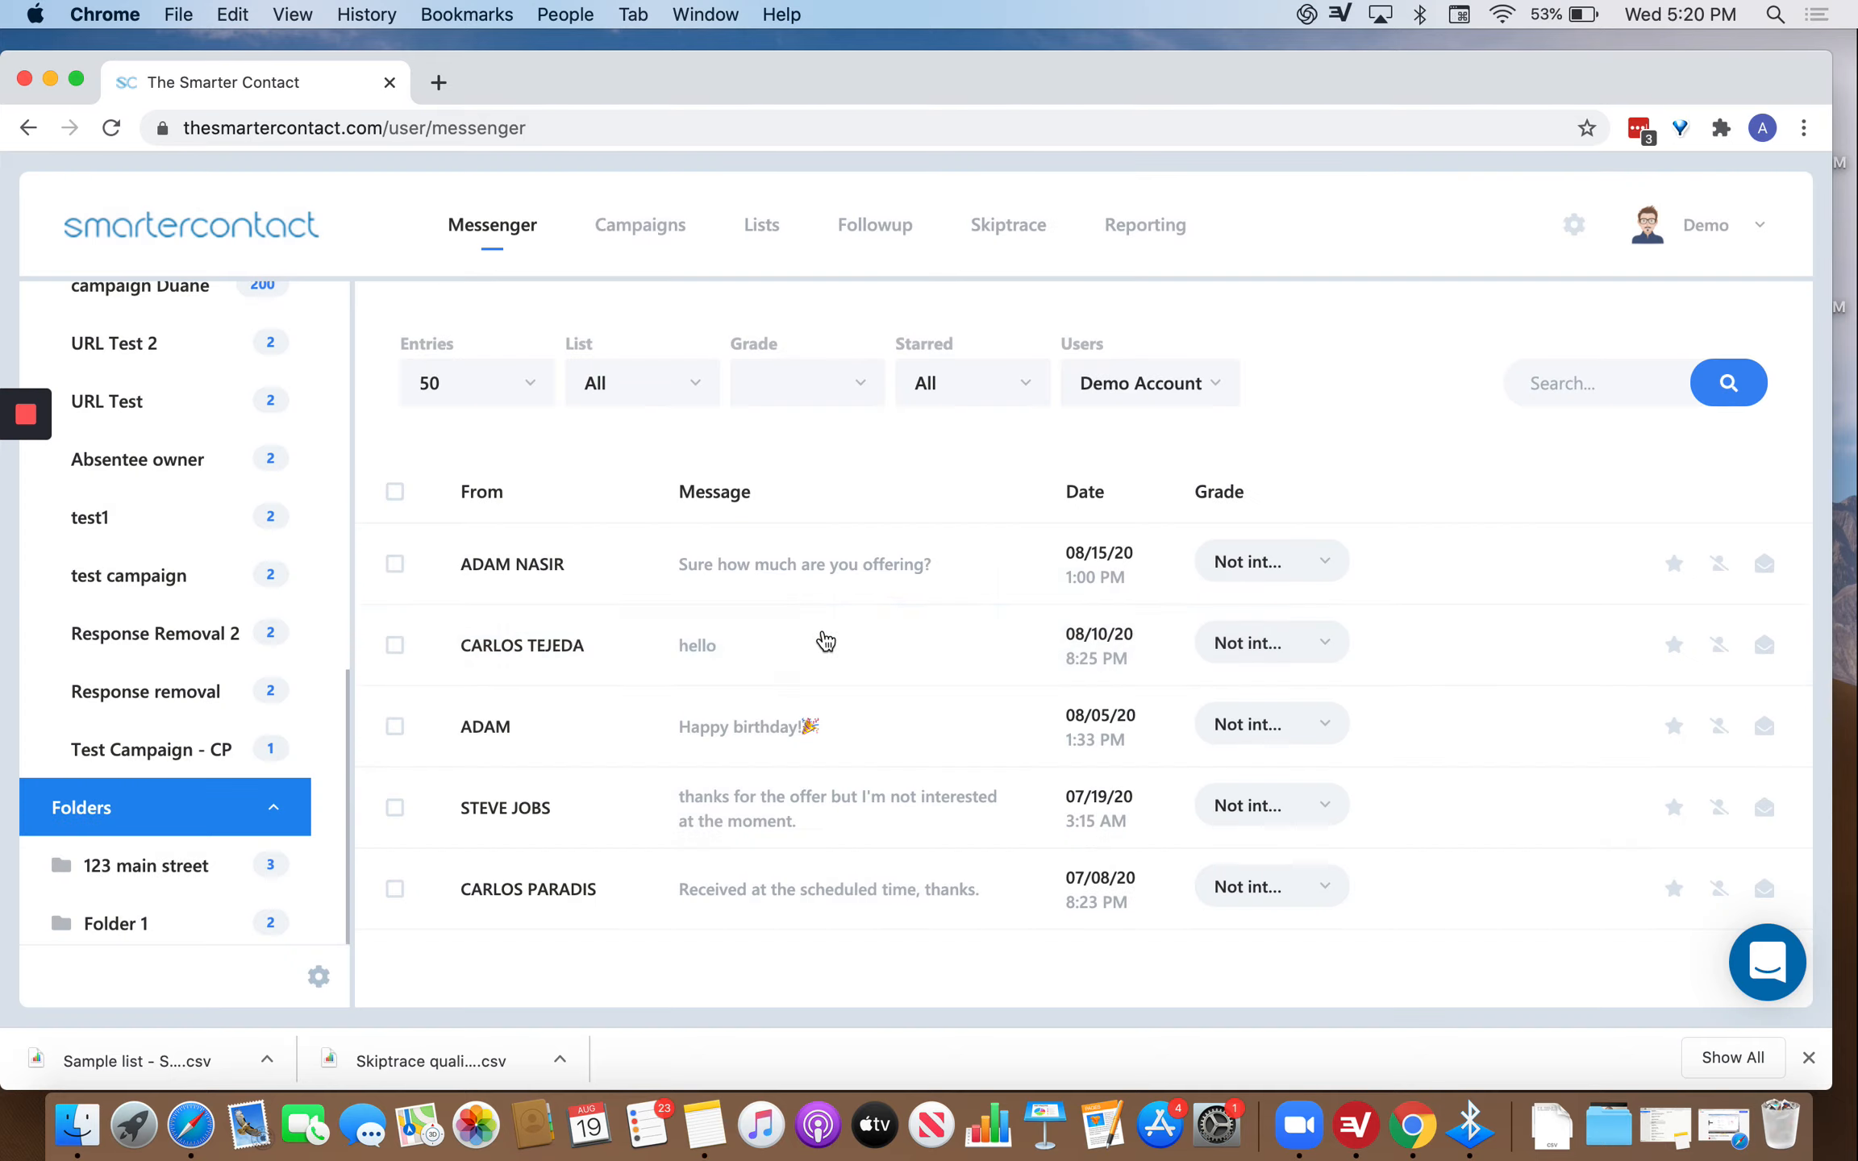
{"action": "scroll", "coordinate": [174, 866], "scroll_direction": "down", "scroll_amount": 2}
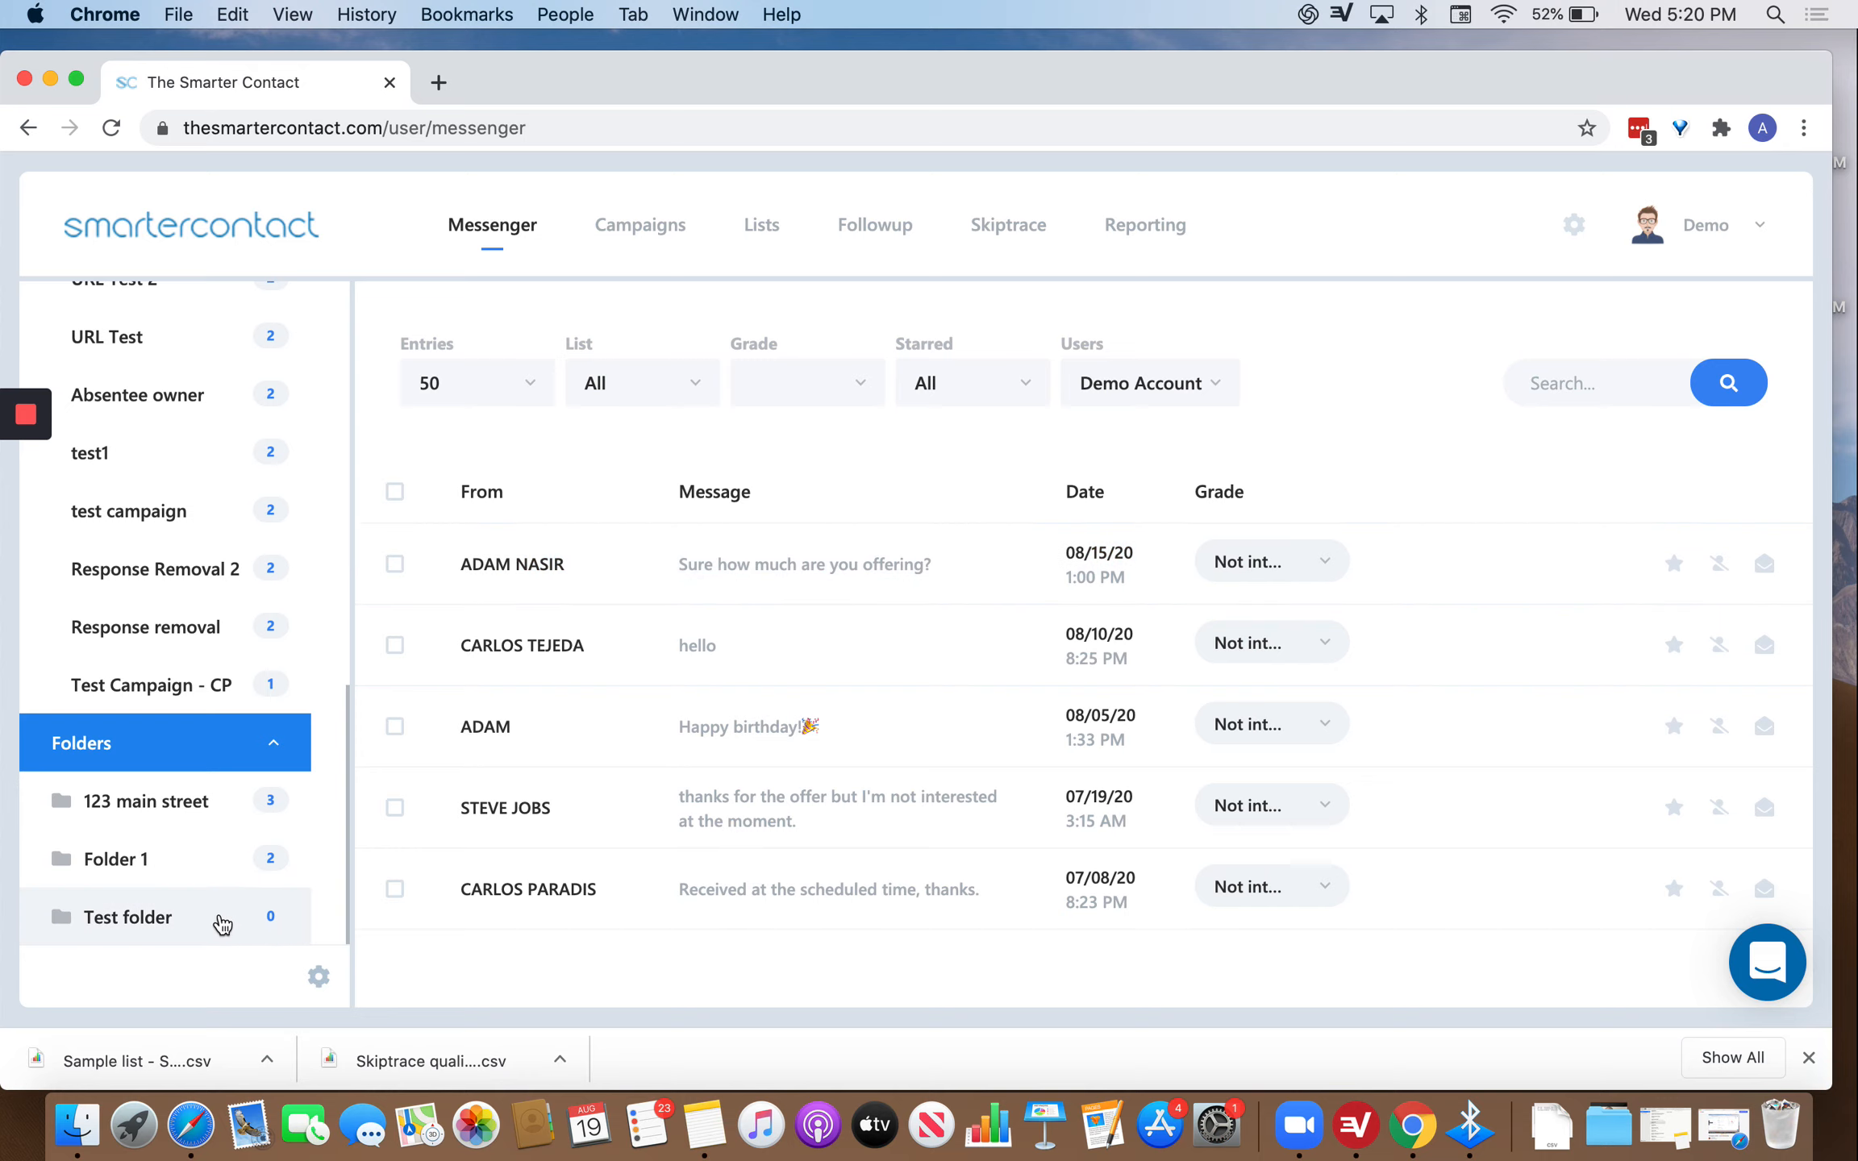
Drag three inbox conversations onto Test folder, then click into the search box.
{"action": "left_click_drag", "start_coordinate": [728, 563], "coordinate": [166, 925]}
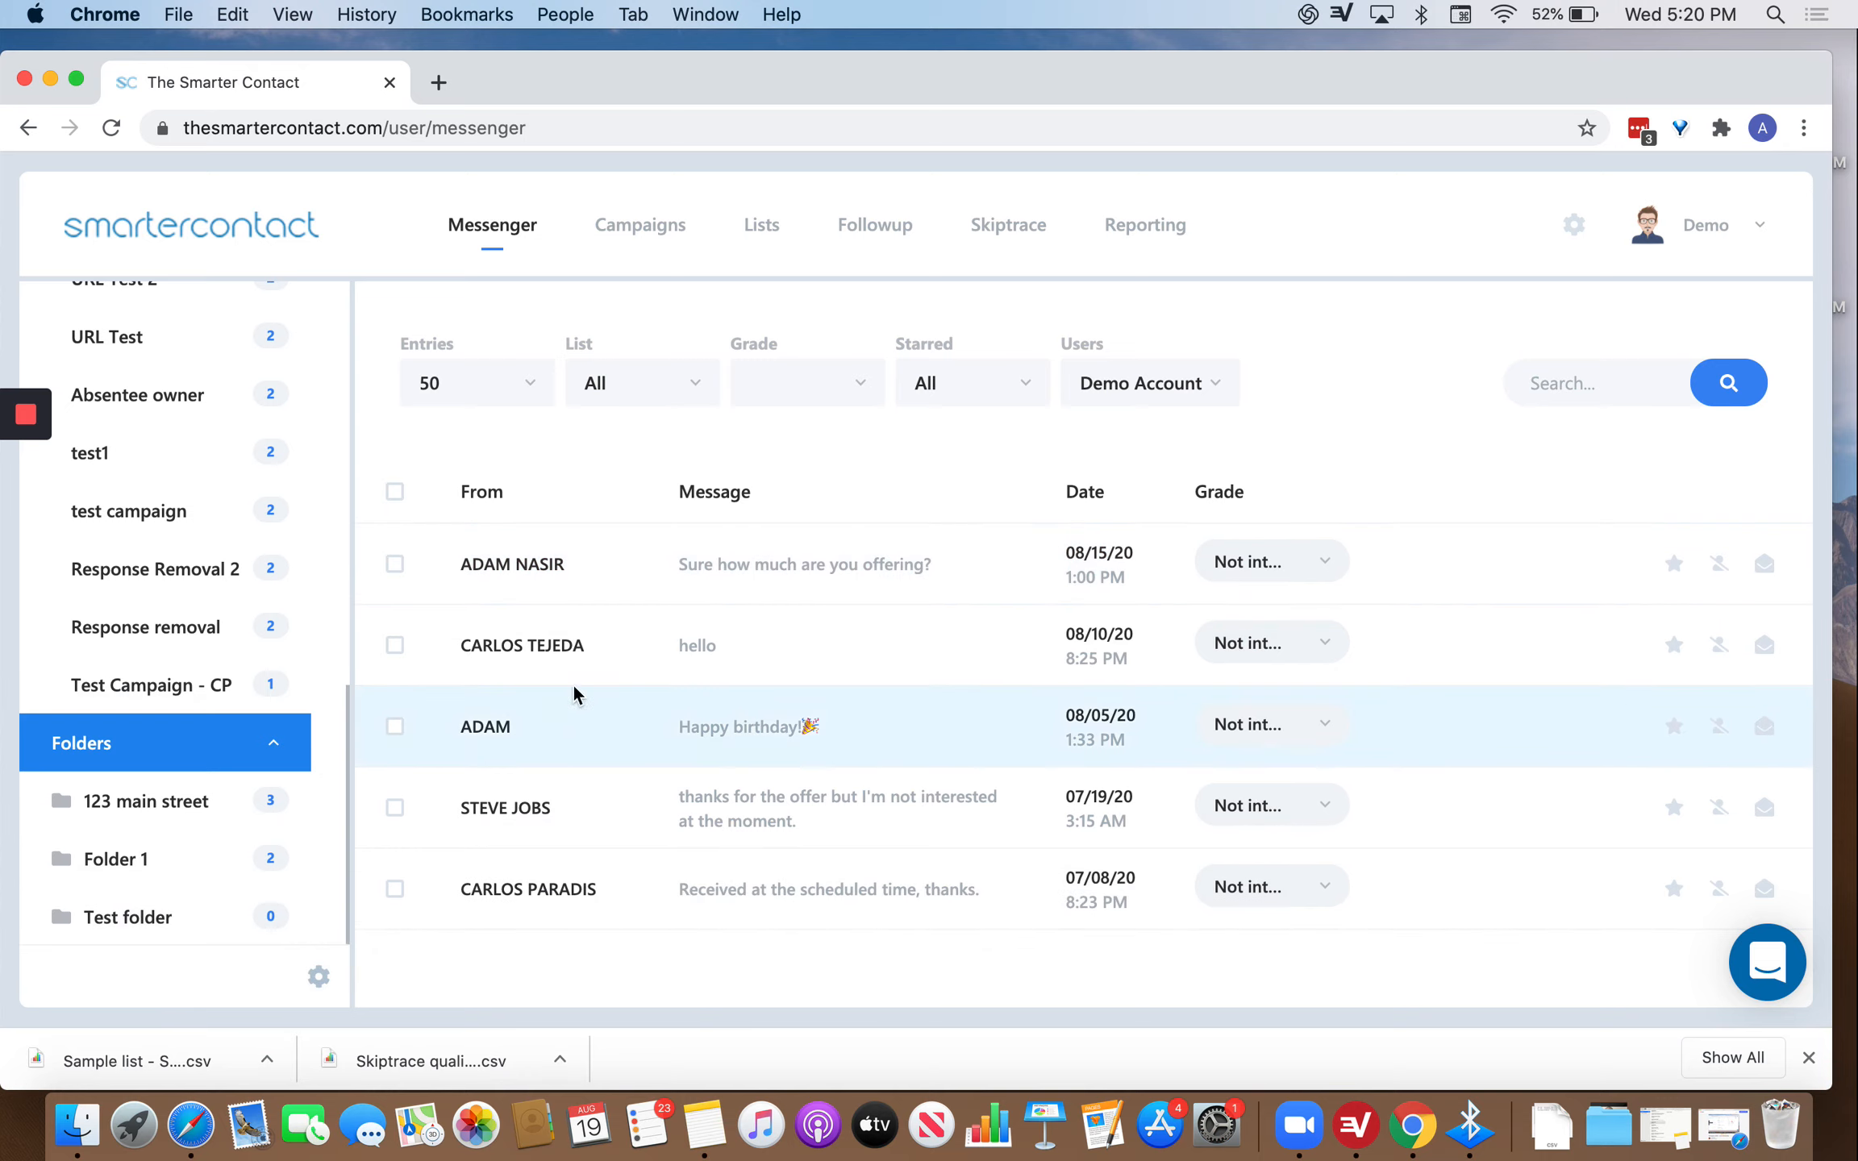
{"action": "left_click_drag", "start_coordinate": [614, 637], "coordinate": [208, 916]}
{"action": "left_click_drag", "start_coordinate": [588, 816], "coordinate": [248, 908]}
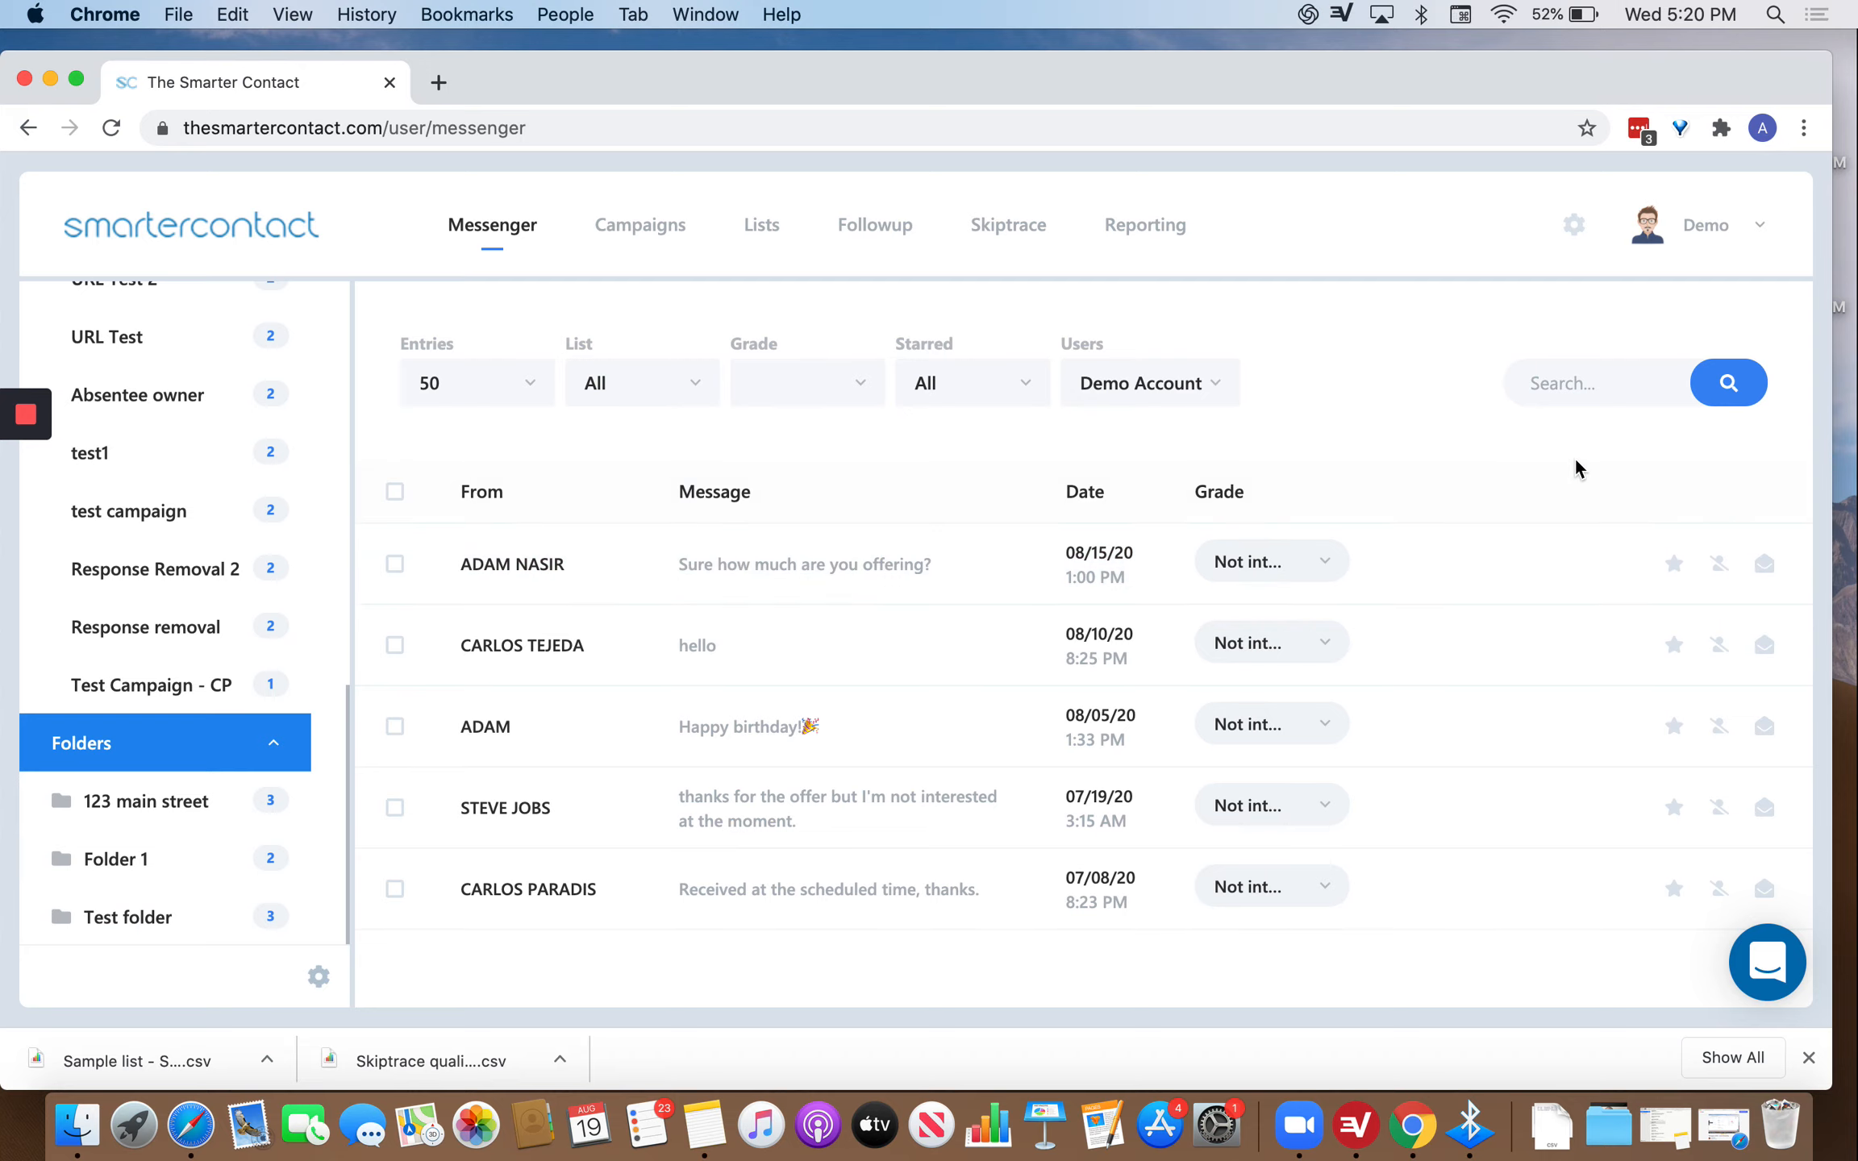
{"action": "left_click", "coordinate": [1572, 400]}
Search messages for 'birthd', then 'jobs', clearing the search box each time.
{"action": "left_click", "coordinate": [1572, 395]}
{"action": "type", "text": "birth"}
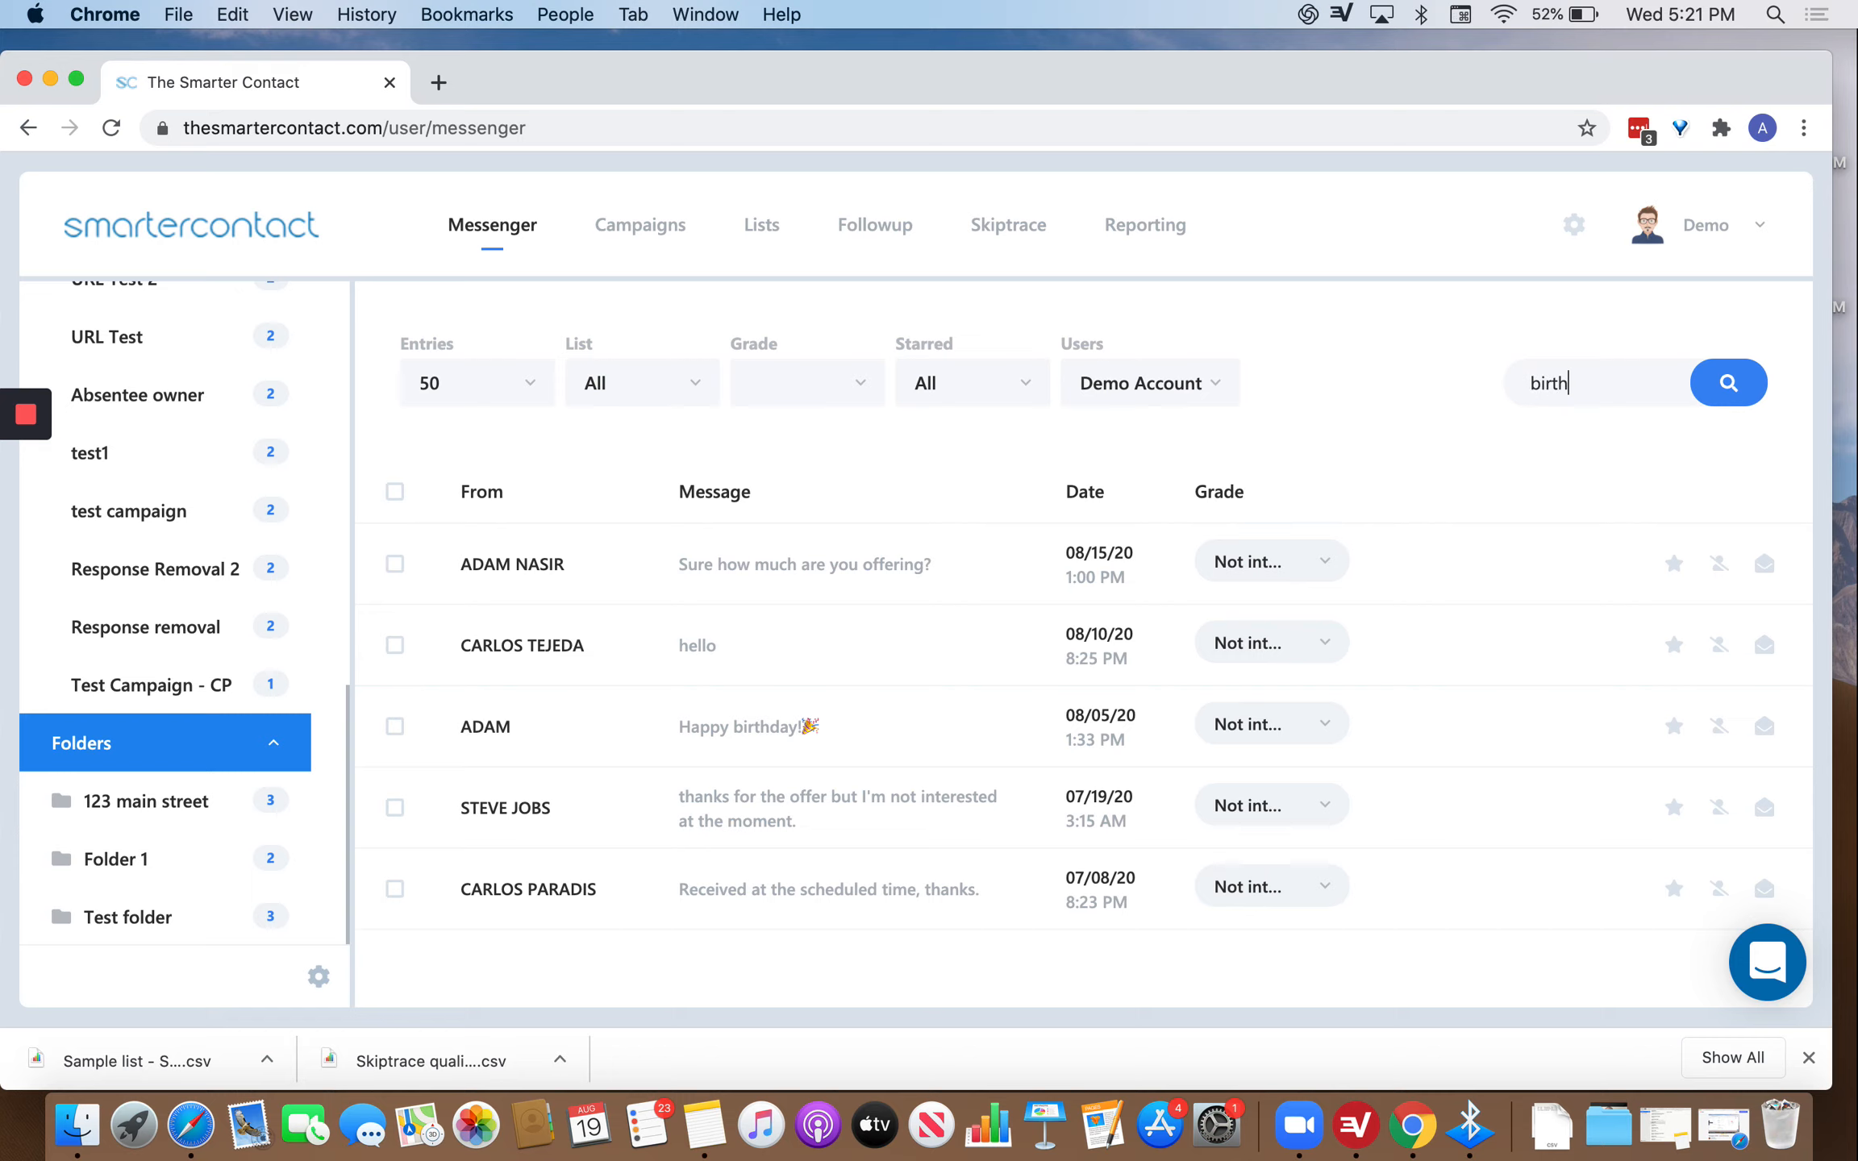
{"action": "type", "text": "d"}
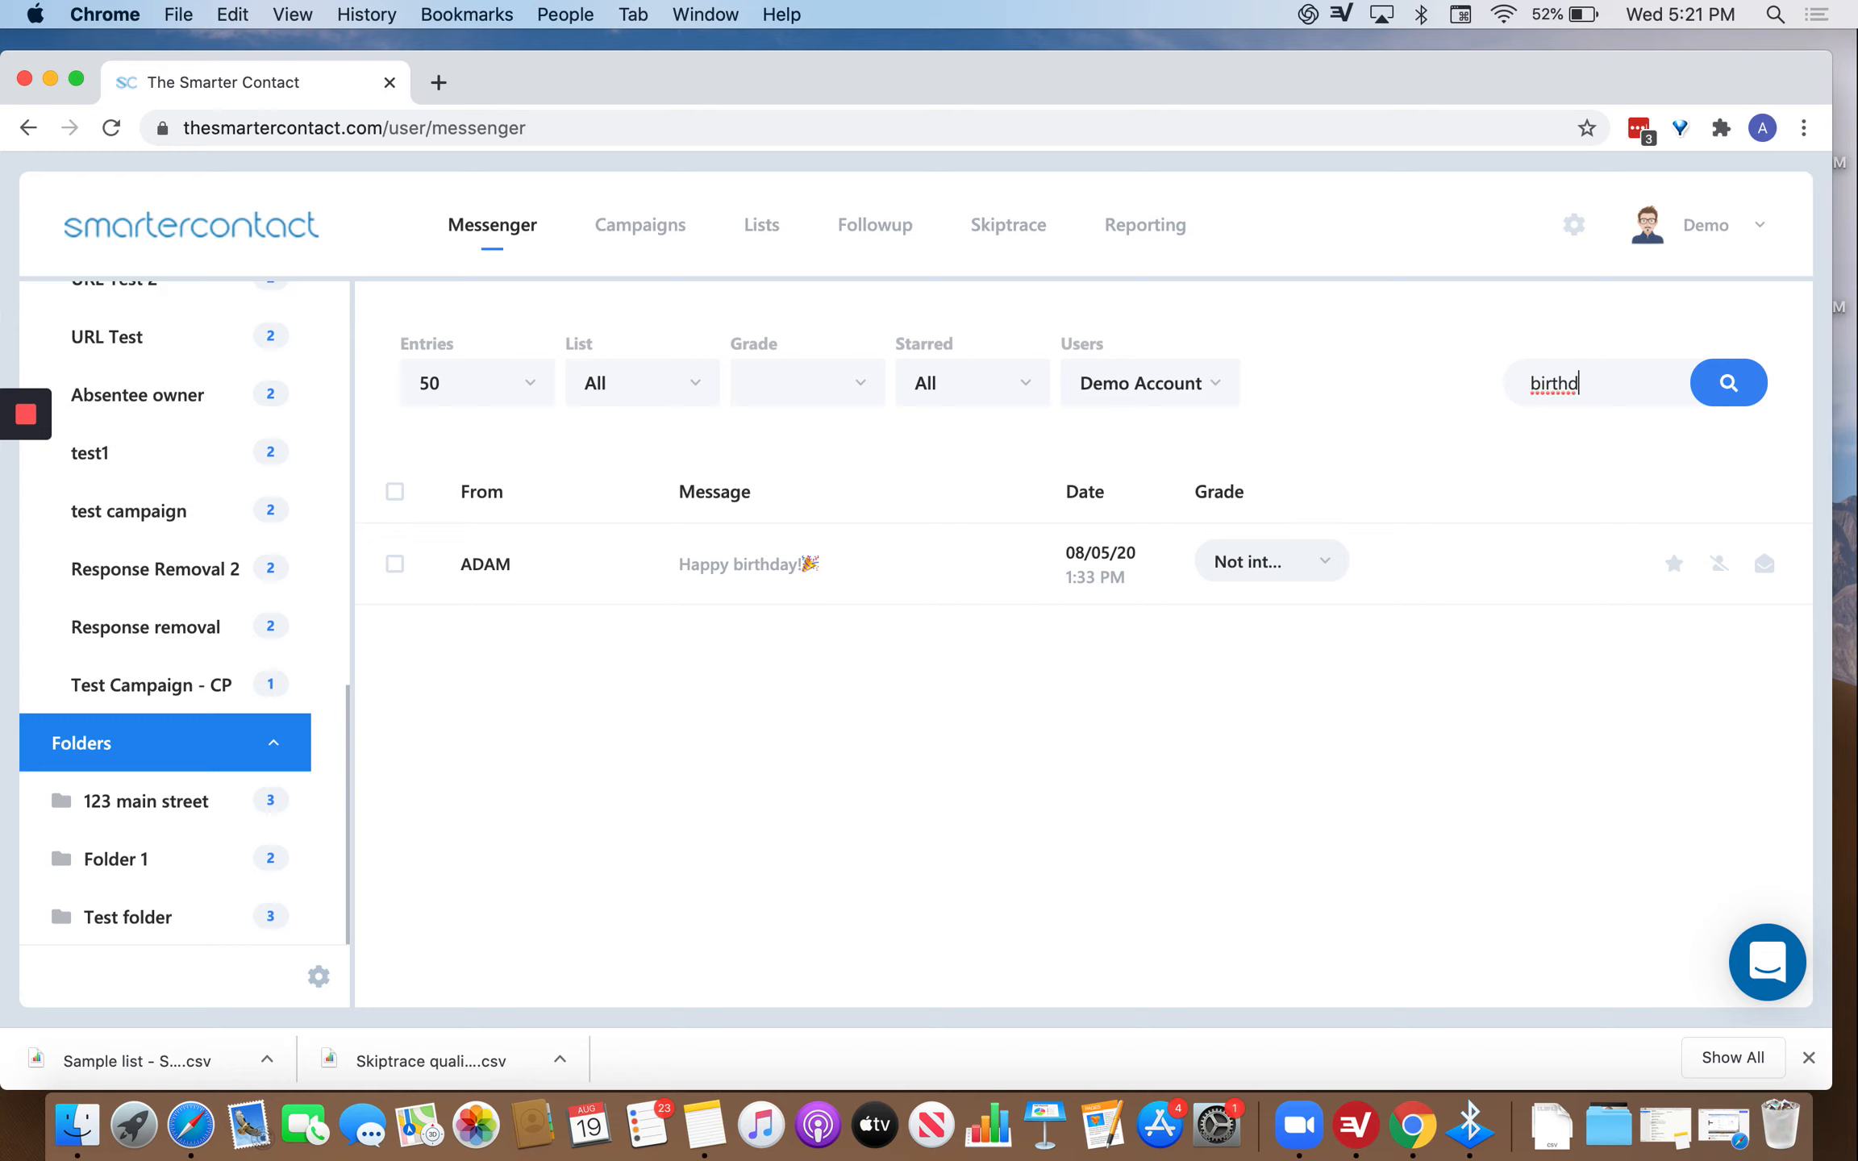
{"action": "key", "text": "BackSpace"}
{"action": "key", "text": "BackSpace"}
{"action": "key", "text": "BackSpace"}
{"action": "key", "text": "BackSpace"}
{"action": "key", "text": "BackSpace"}
{"action": "key", "text": "BackSpace"}
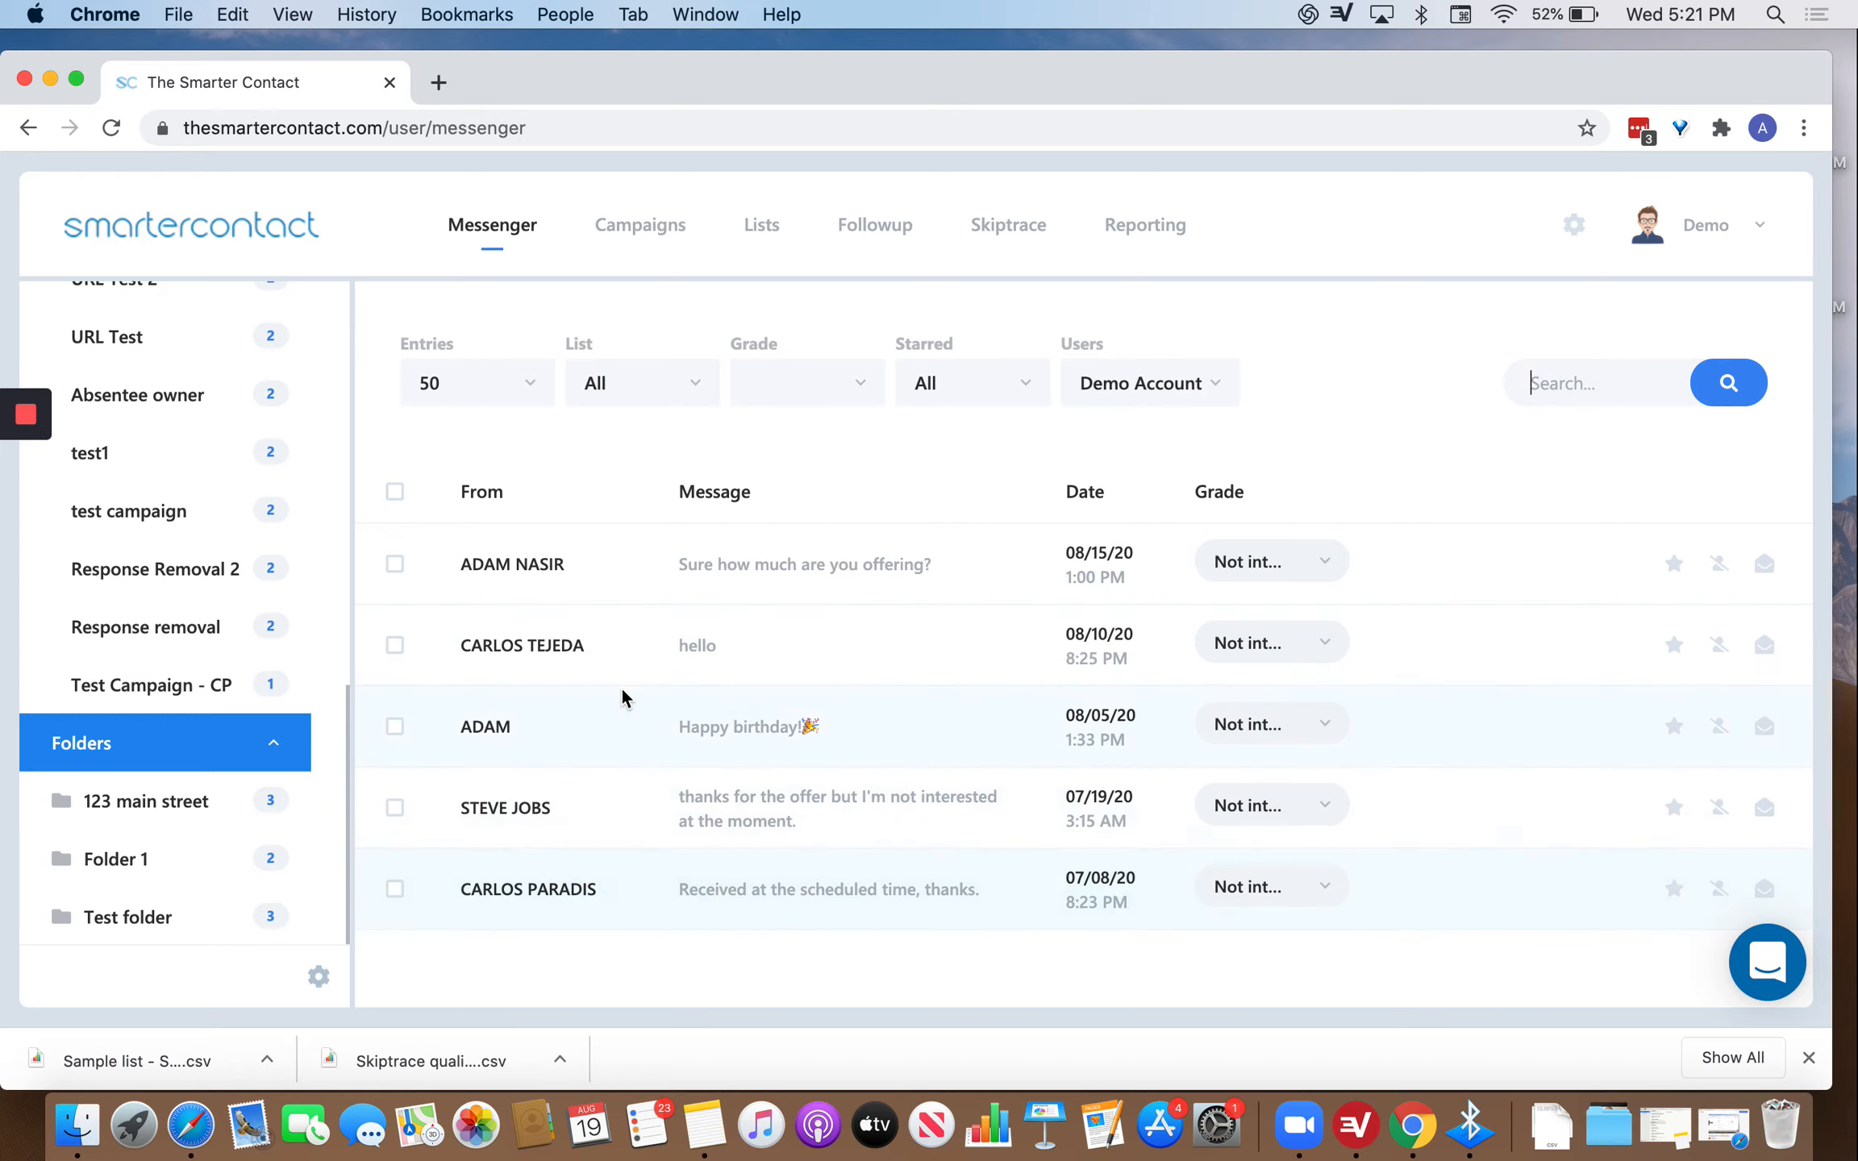
{"action": "type", "text": "jobs"}
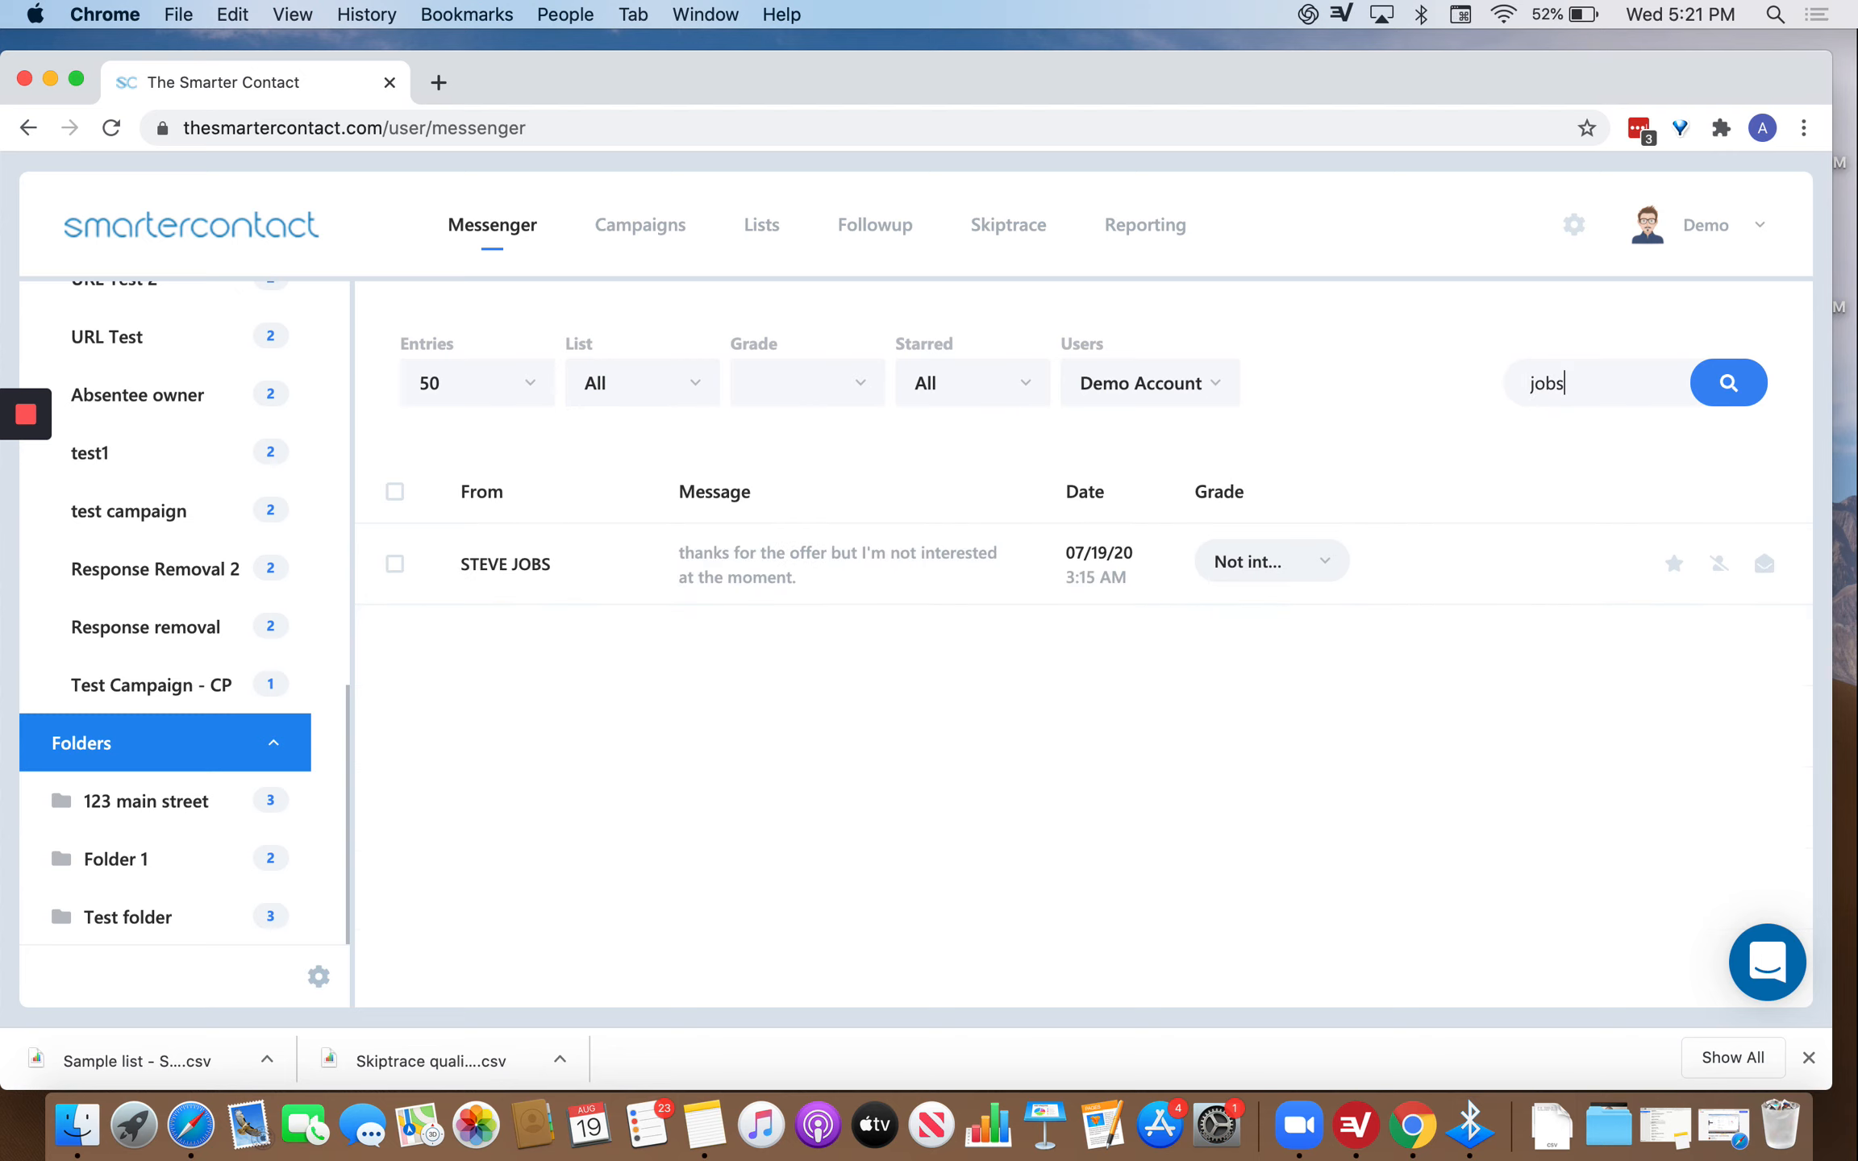
{"action": "key", "text": "BackSpace"}
{"action": "key", "text": "BackSpace"}
{"action": "key", "text": "BackSpace"}
{"action": "key", "text": "BackSpace"}
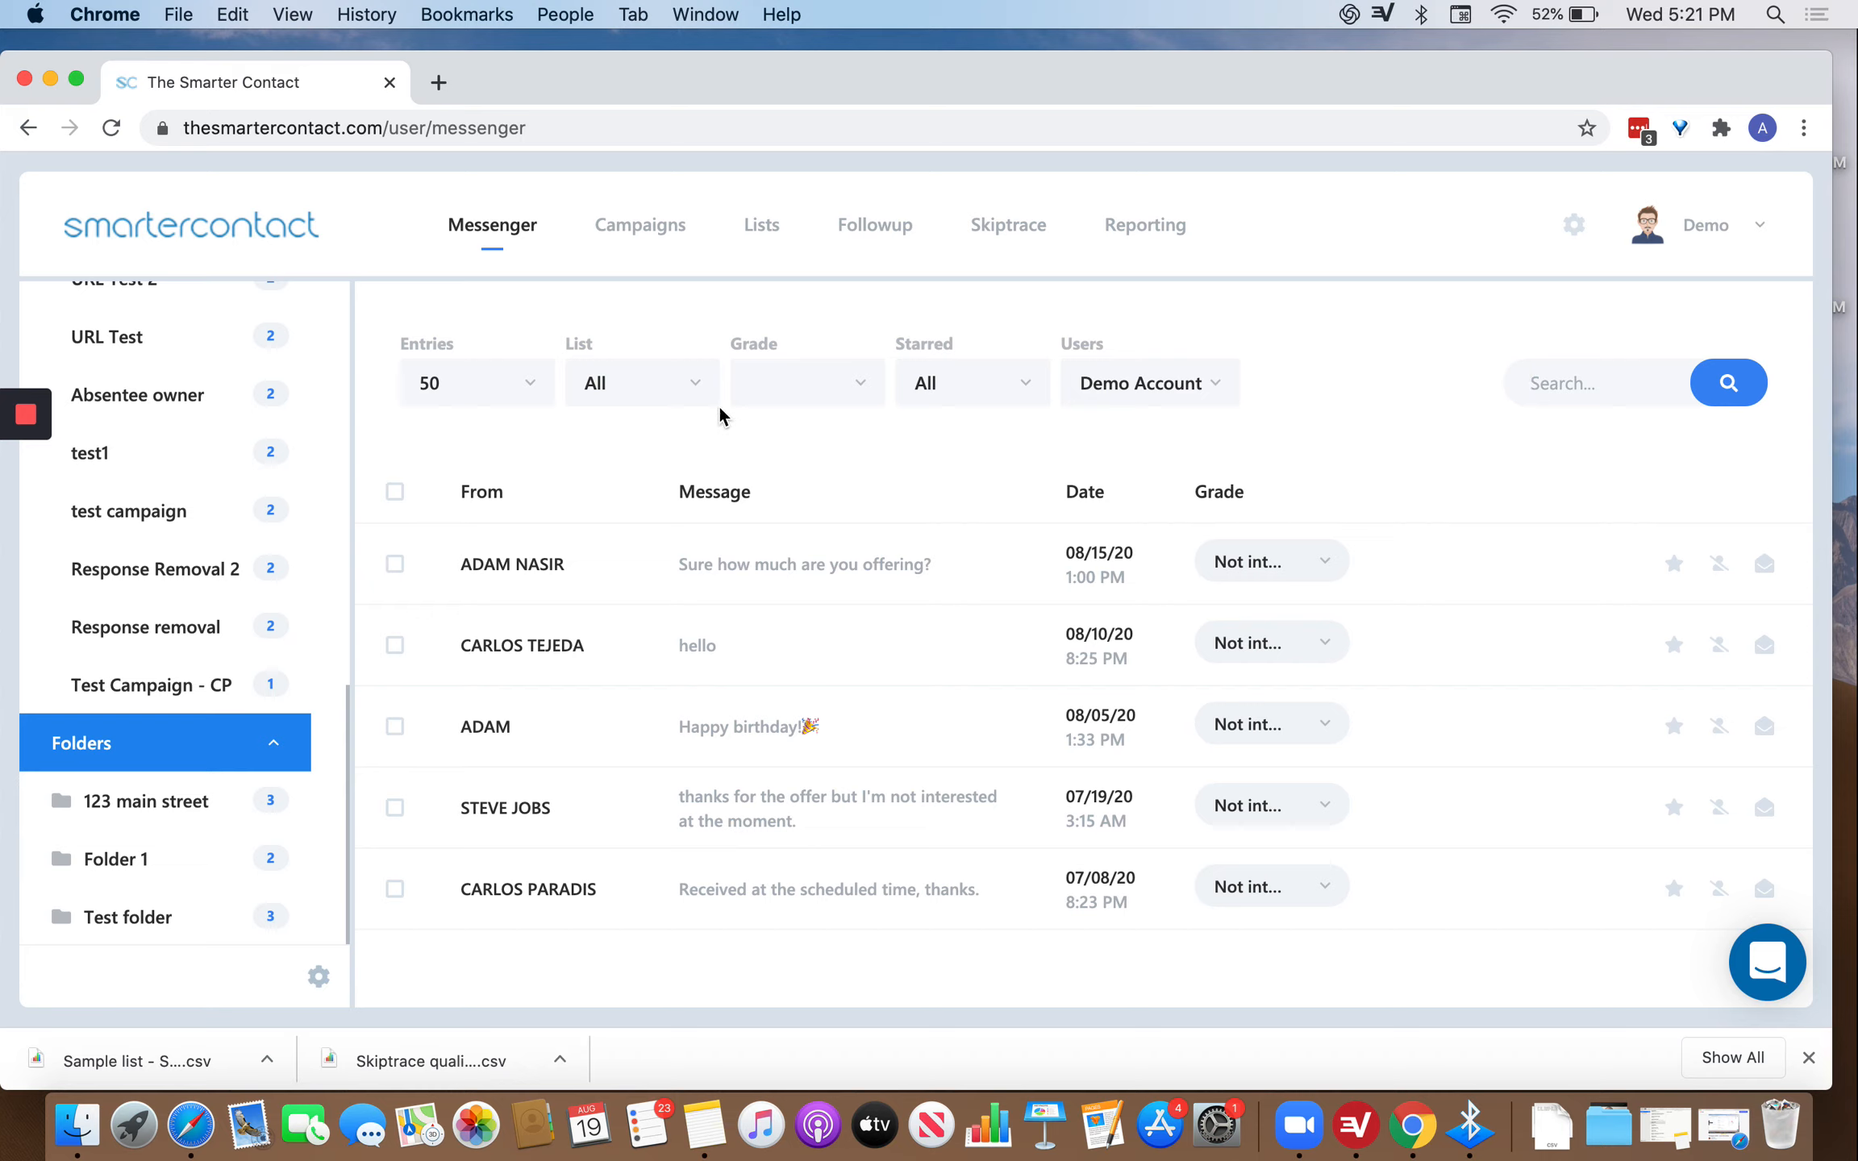
Look at the List and Entries filter options, leaving entries at 50.
{"action": "left_click", "coordinate": [687, 389]}
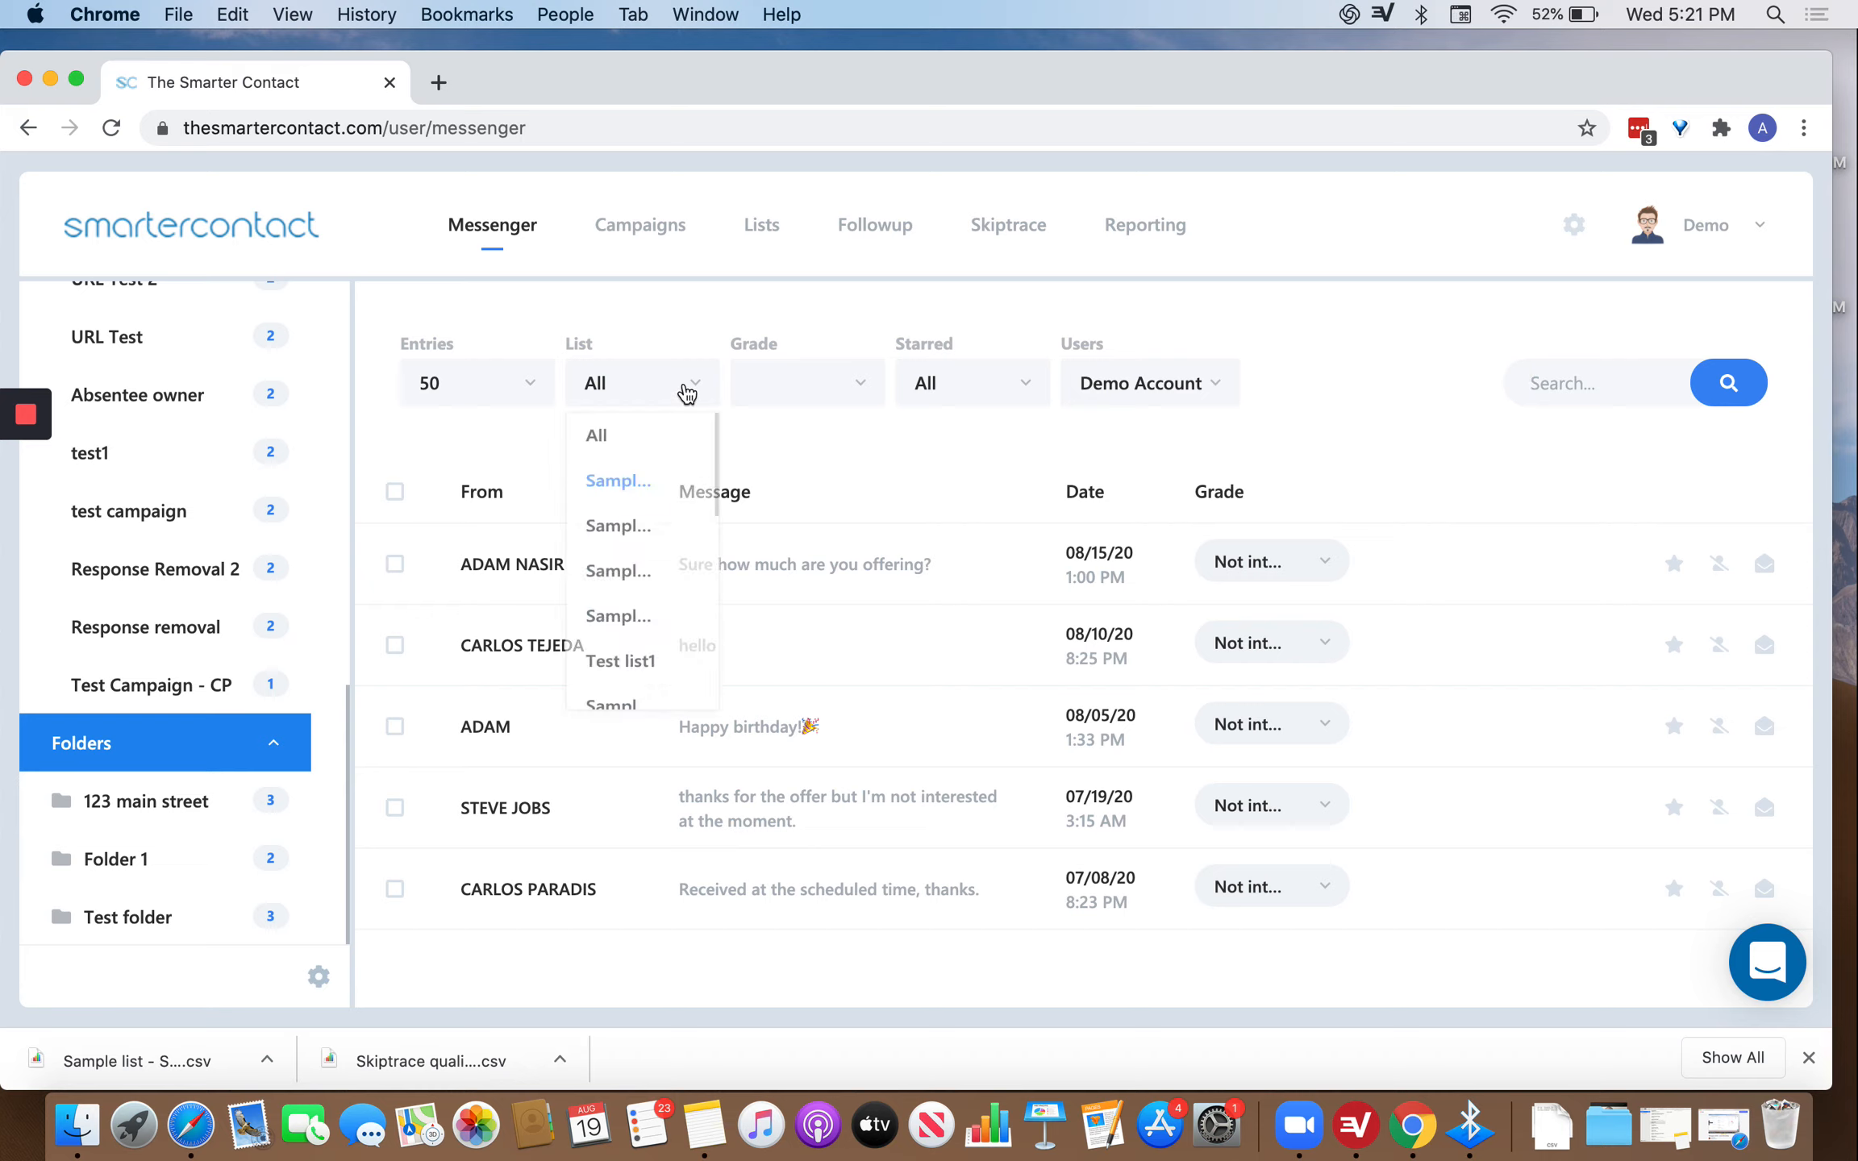
{"action": "left_click", "coordinate": [664, 317]}
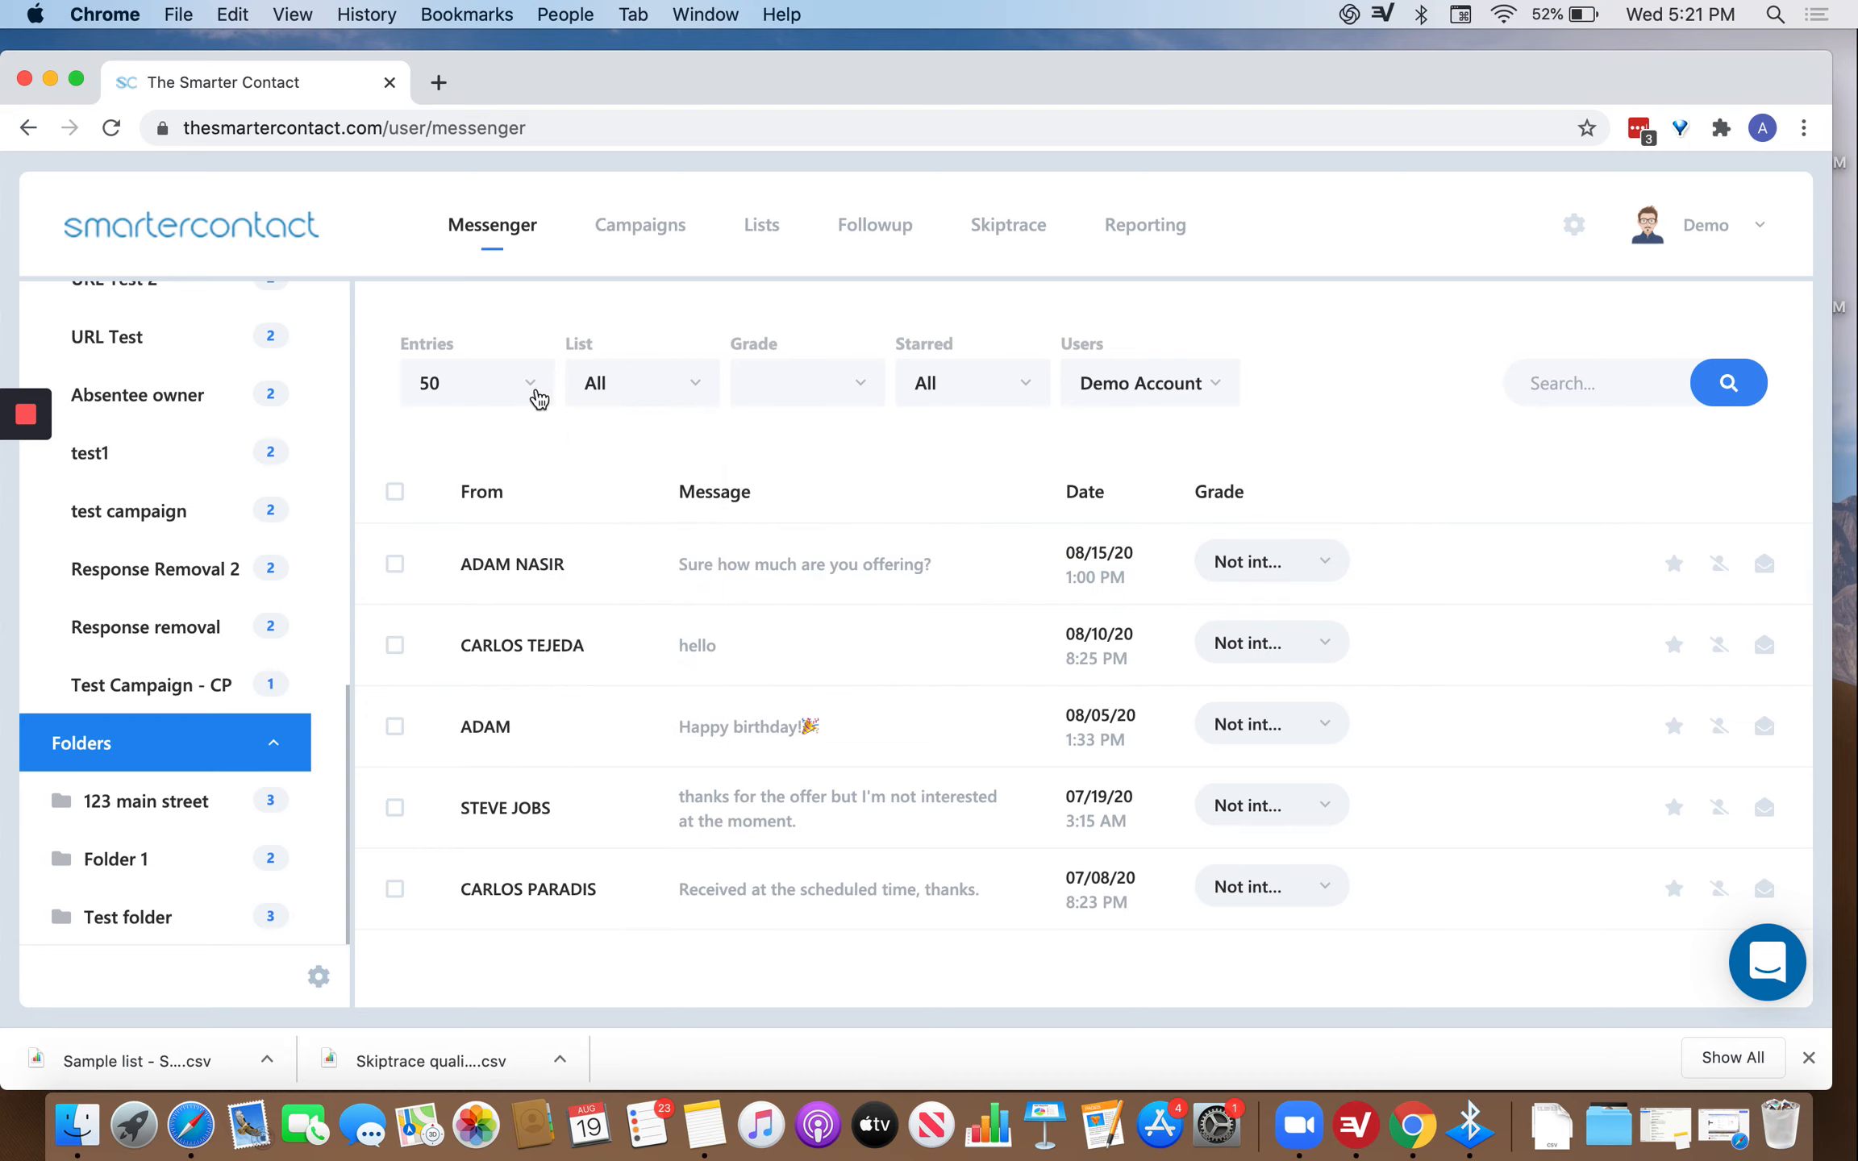
{"action": "left_click", "coordinate": [532, 393]}
{"action": "left_click", "coordinate": [672, 308]}
Check the Users filter, then open the 'Sure how much are you offering?' conversation.
{"action": "left_click", "coordinate": [1196, 379]}
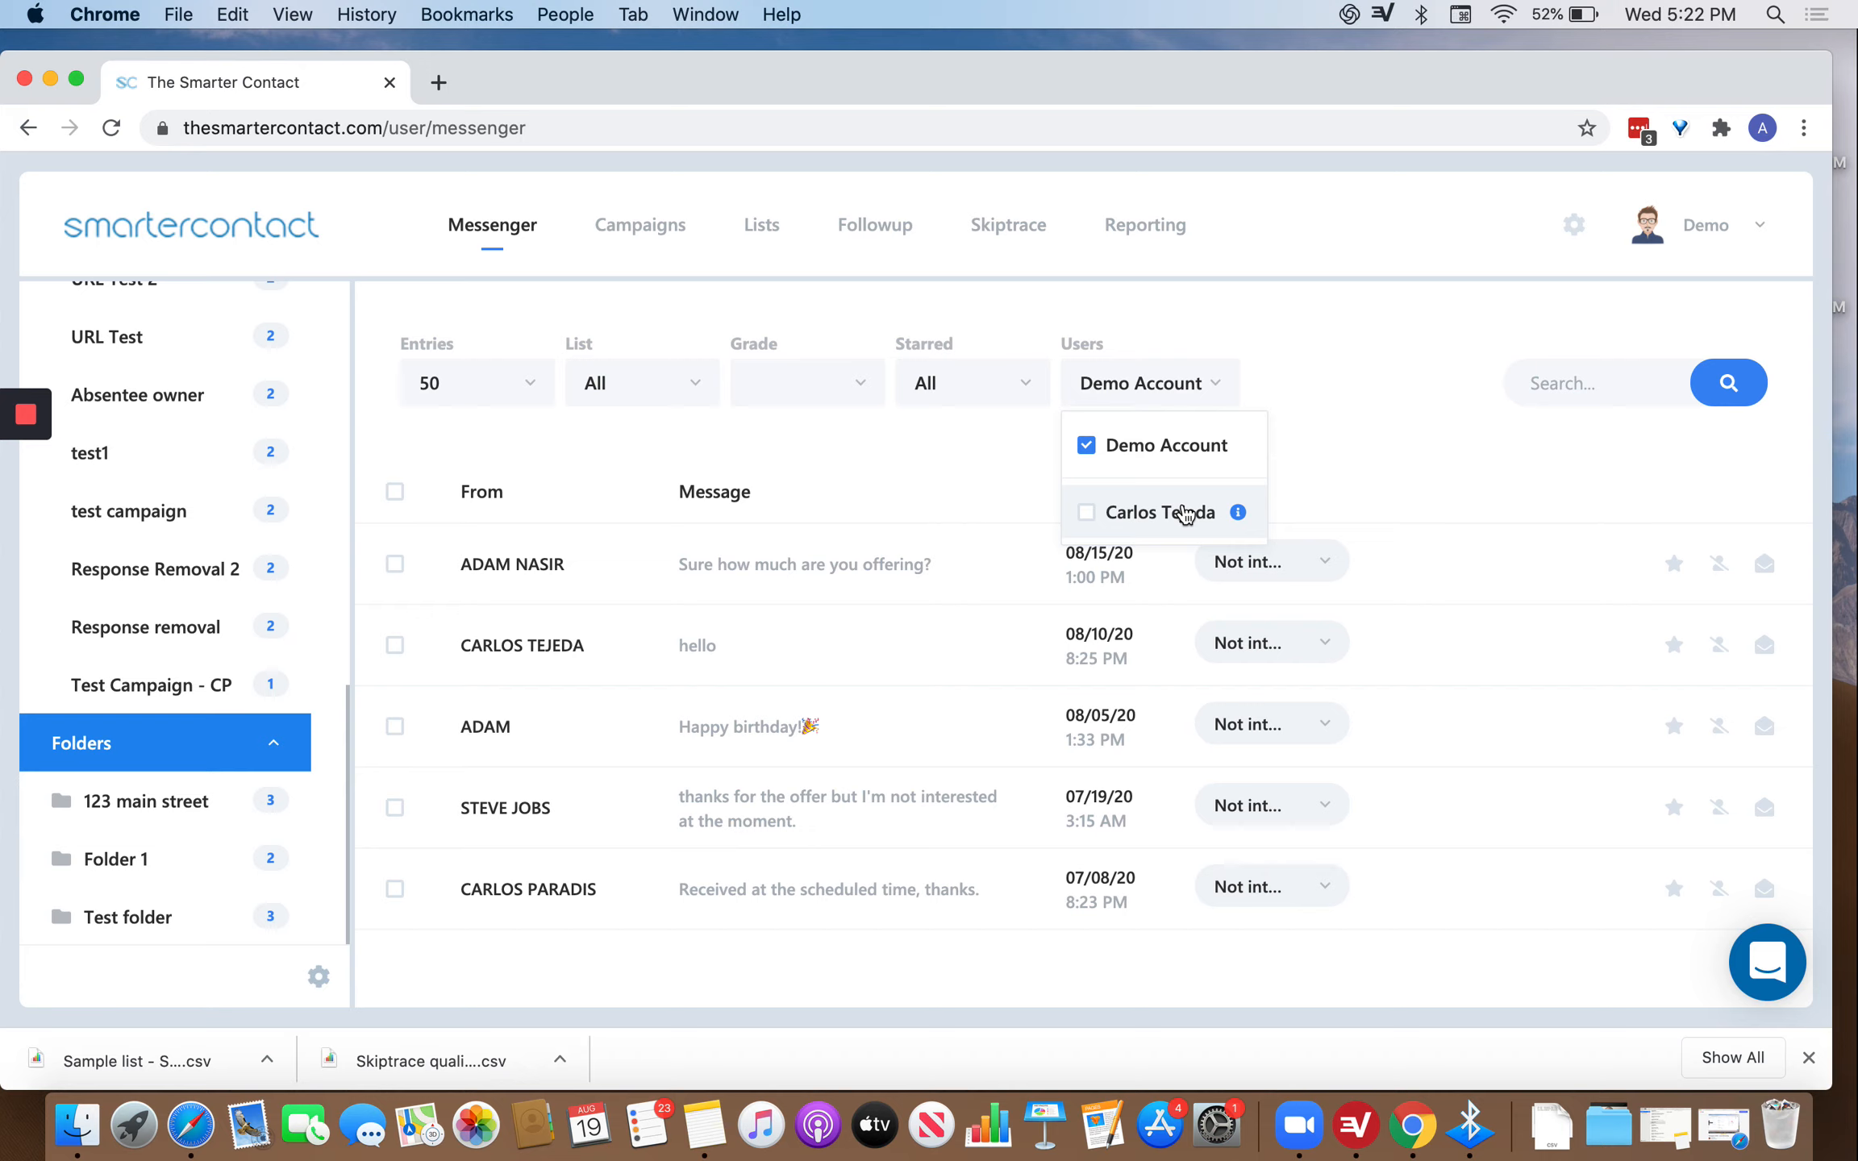
{"action": "mouse_move", "coordinate": [1240, 516]}
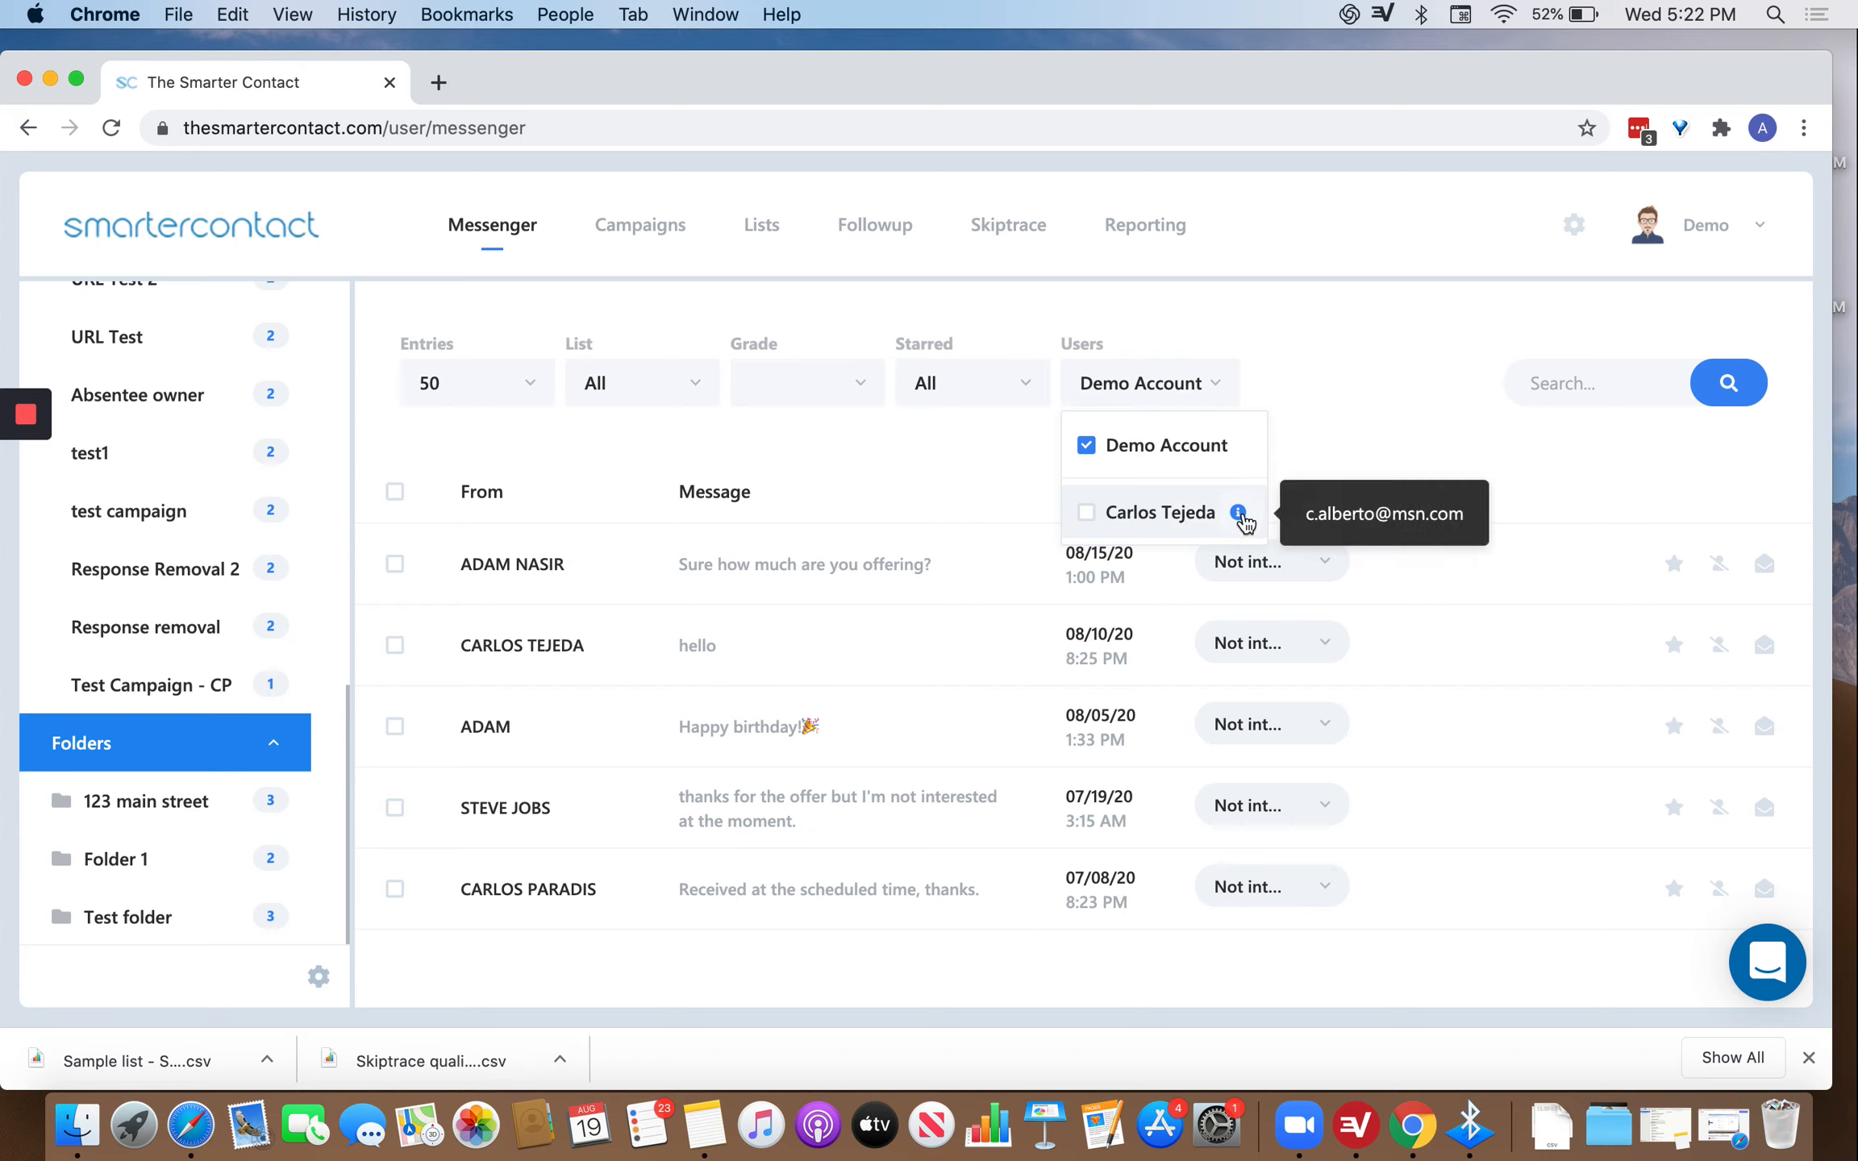
{"action": "left_click", "coordinate": [1371, 376]}
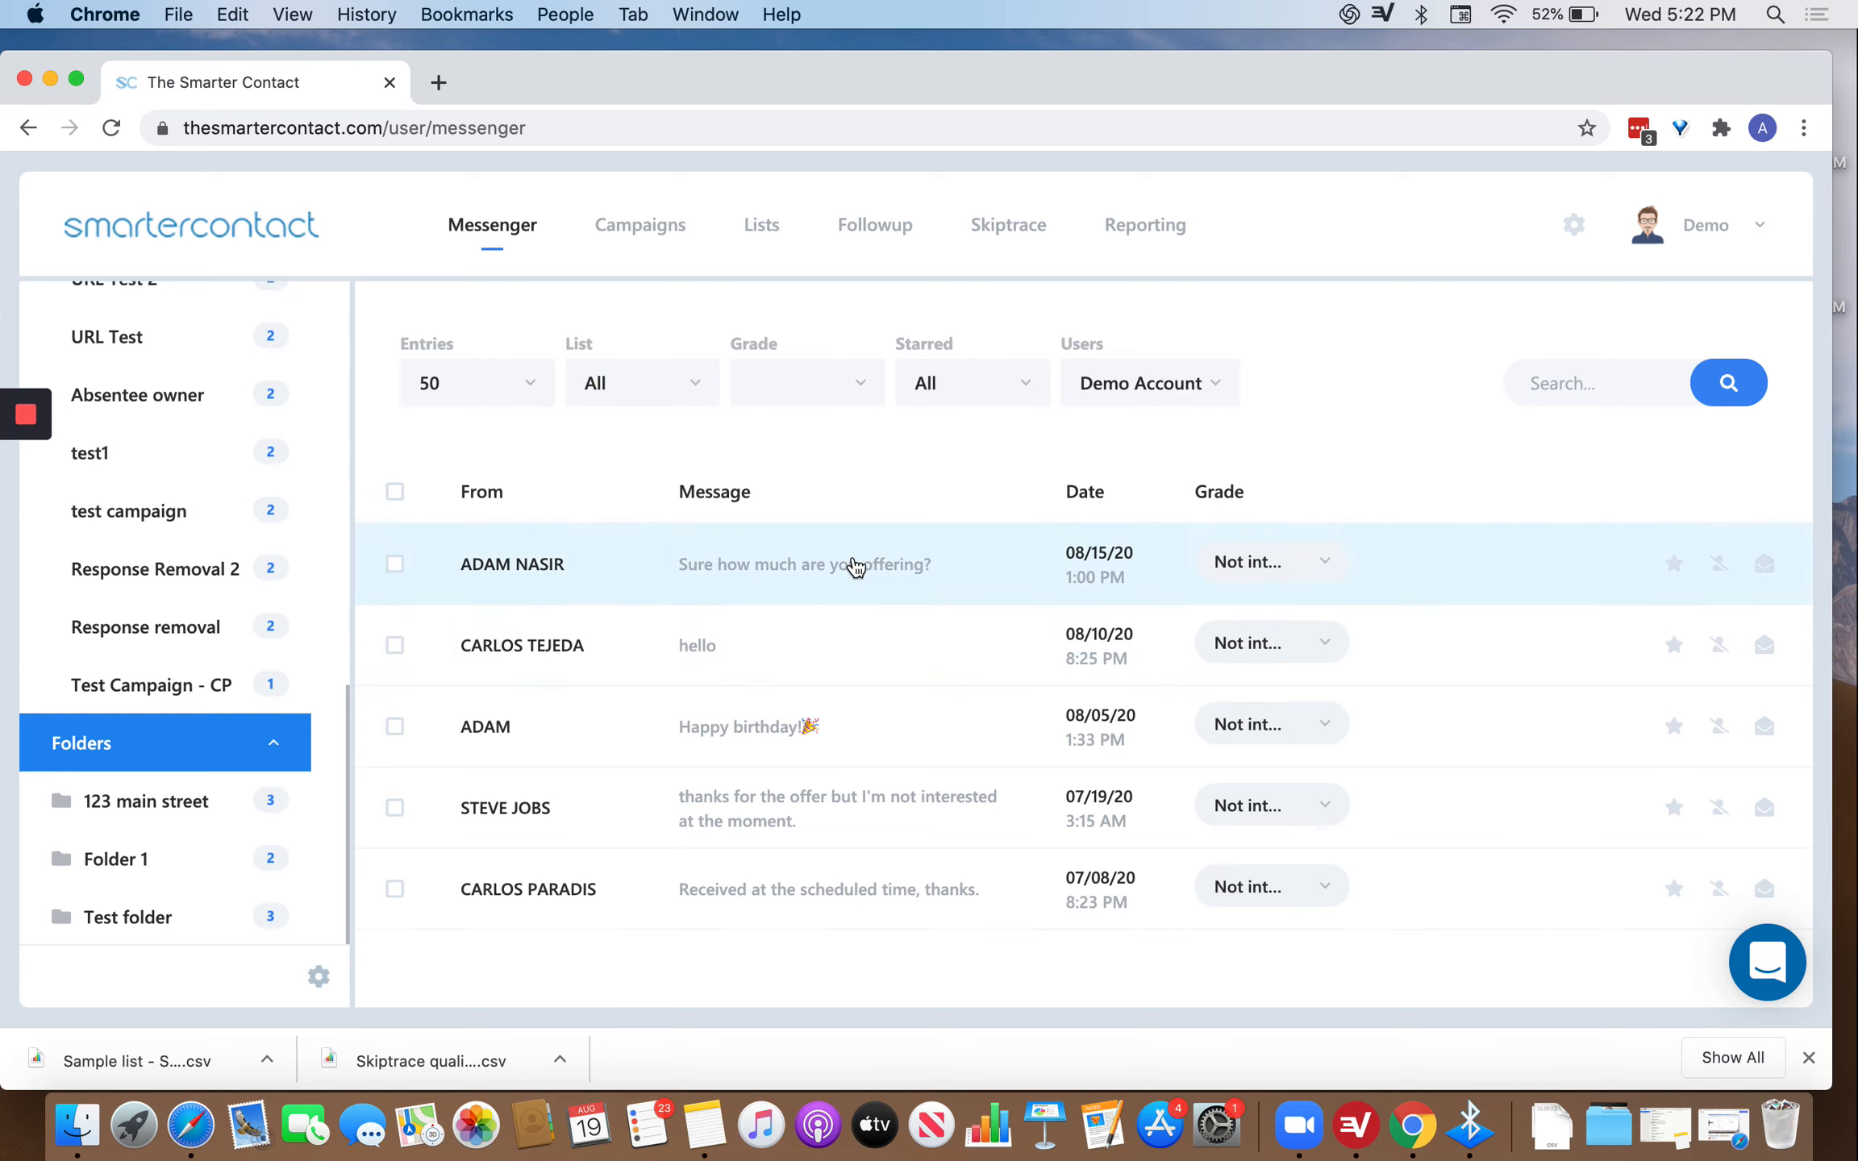
{"action": "left_click", "coordinate": [855, 566]}
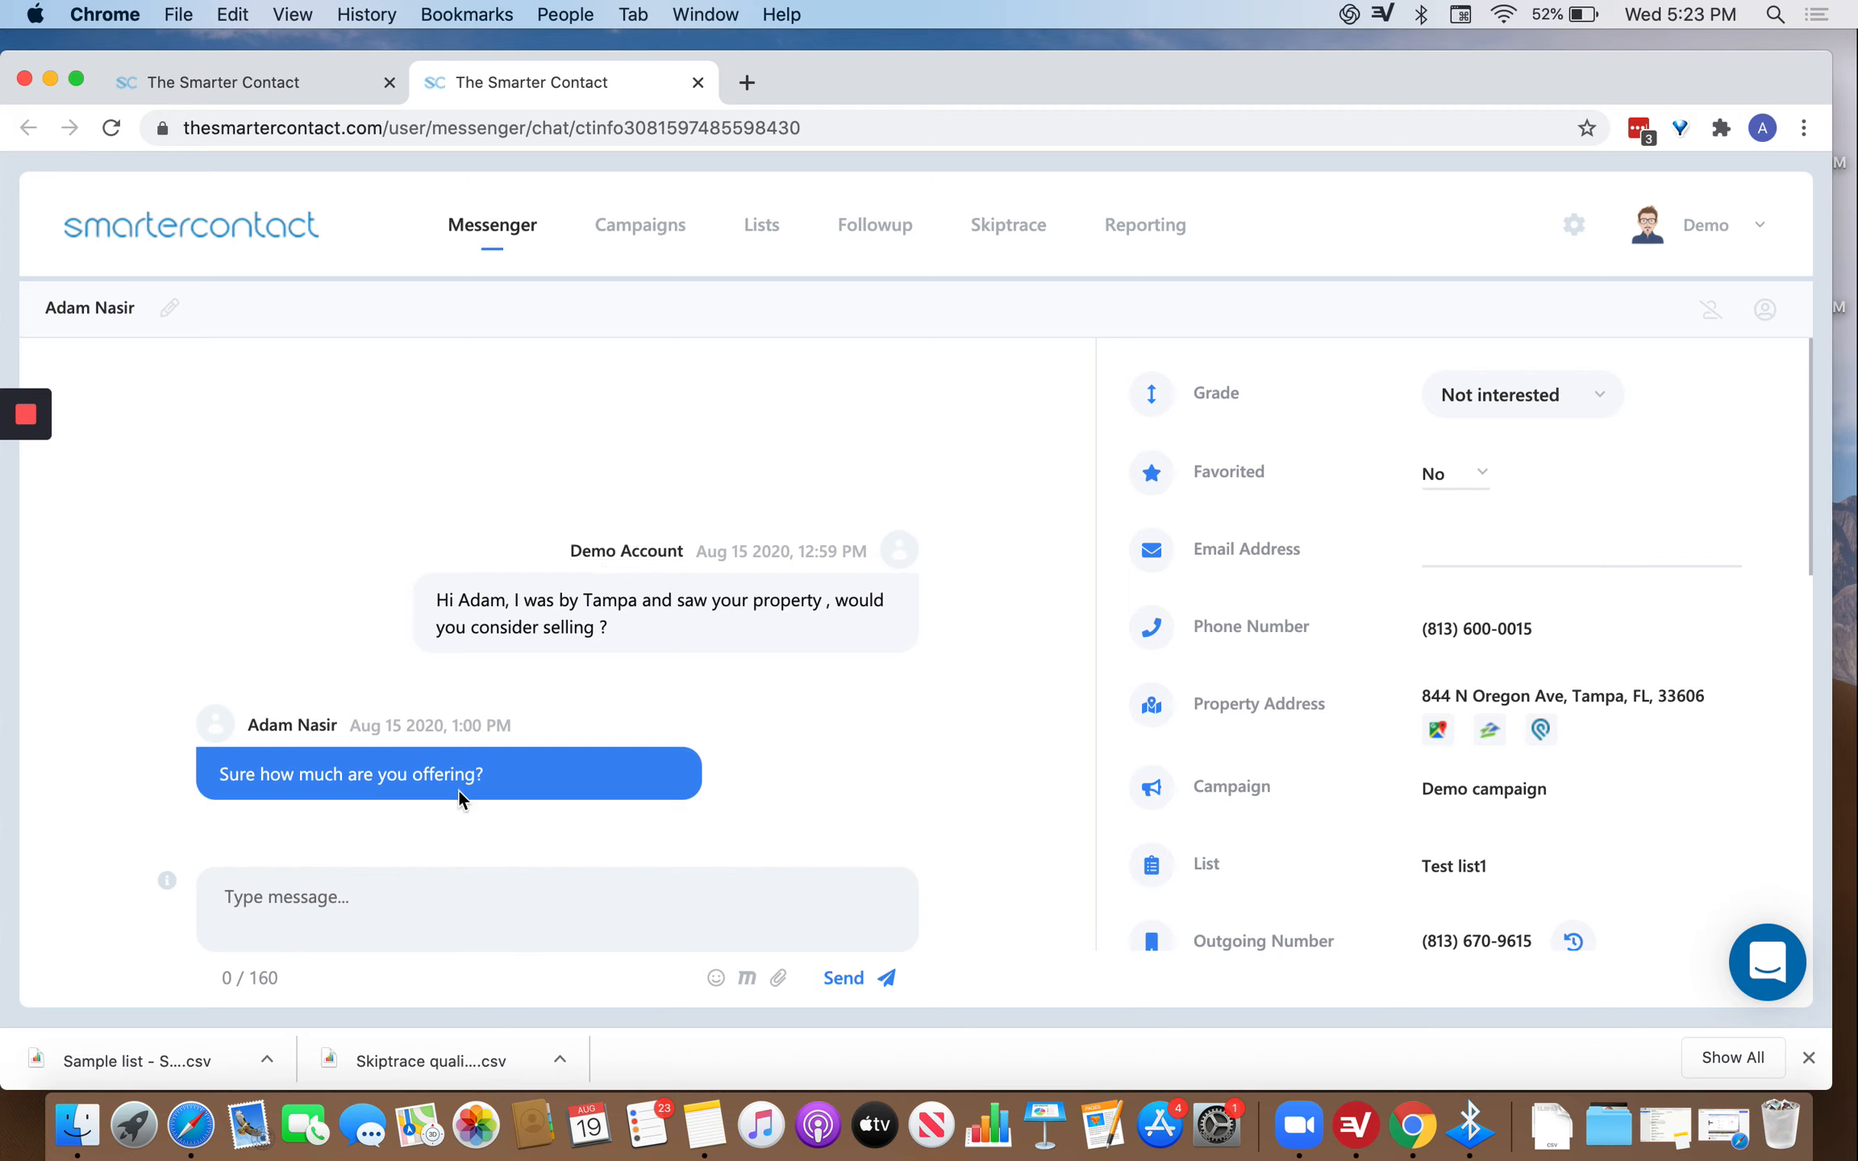
{"action": "left_click", "coordinate": [389, 907]}
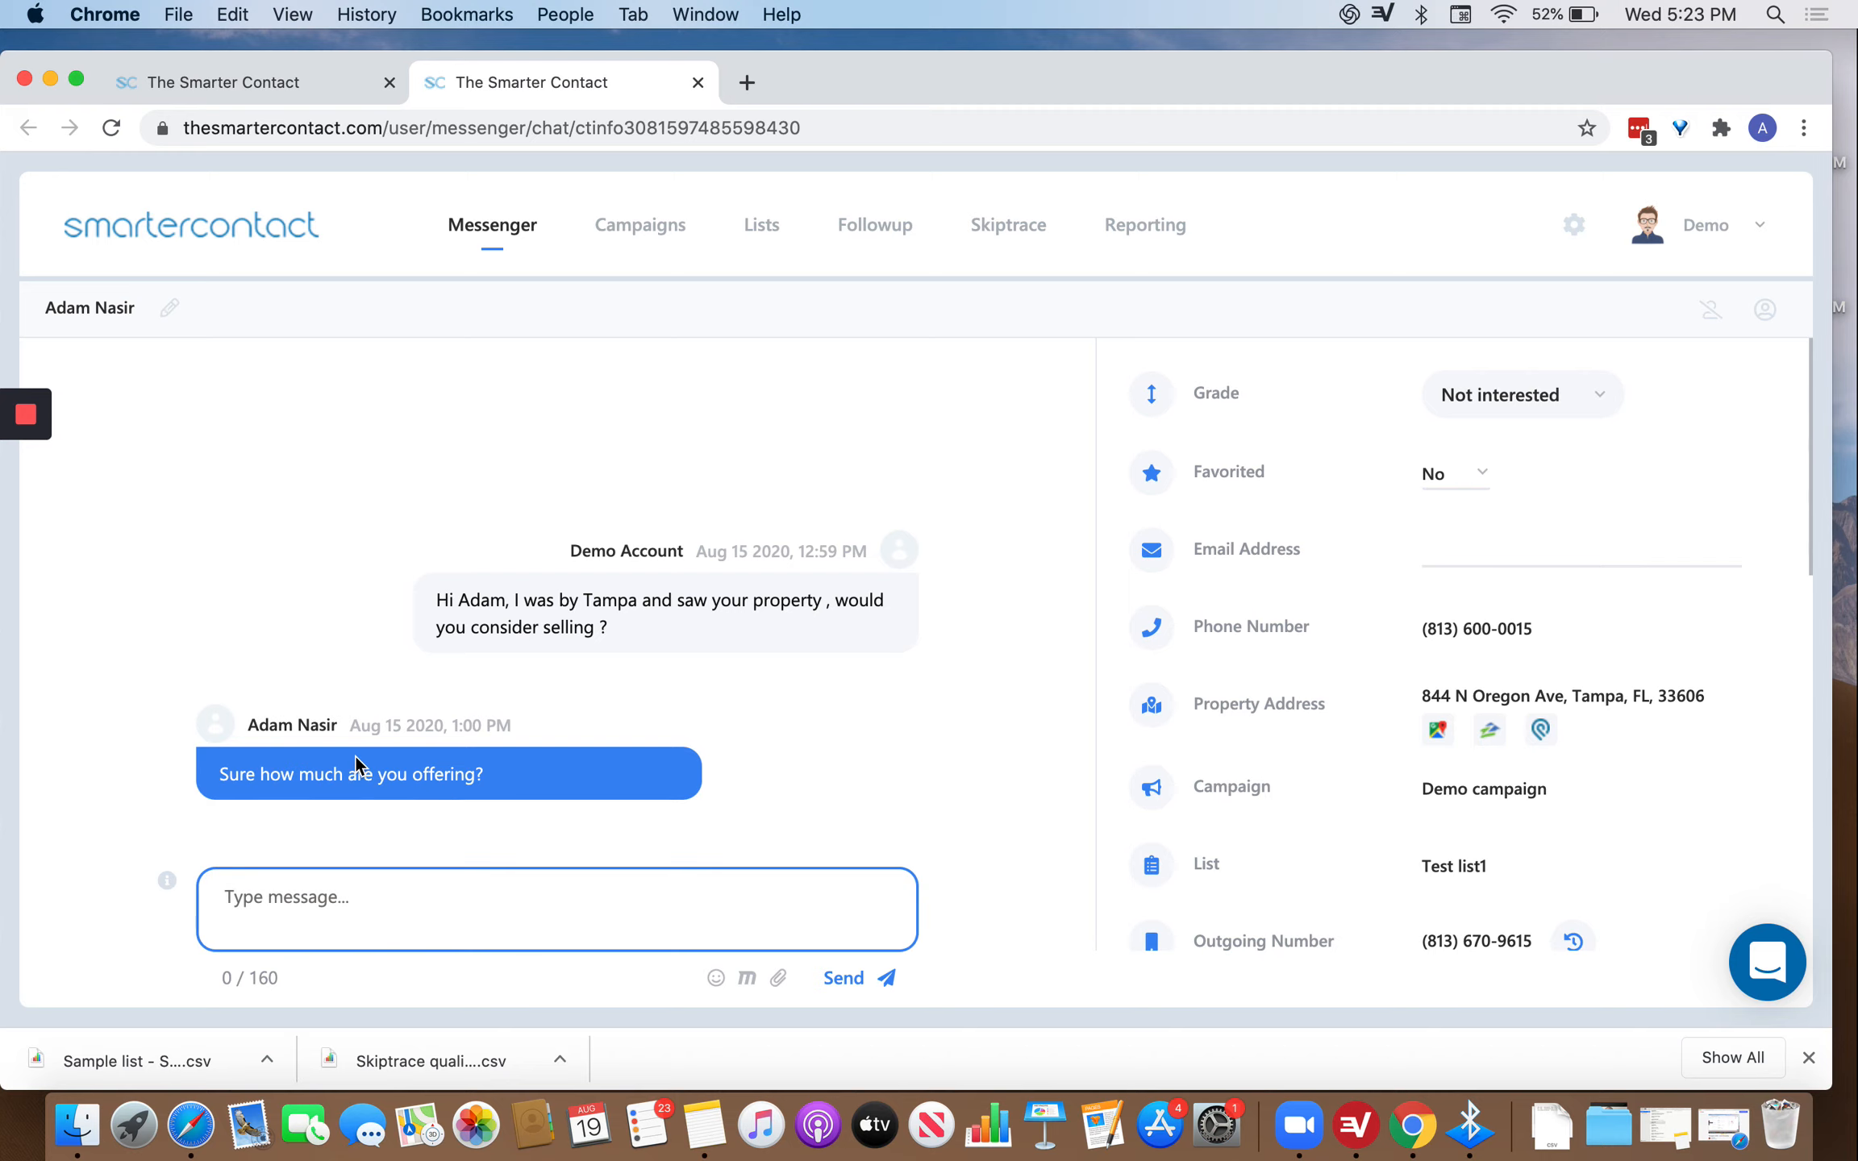
{"action": "left_click", "coordinate": [743, 978]}
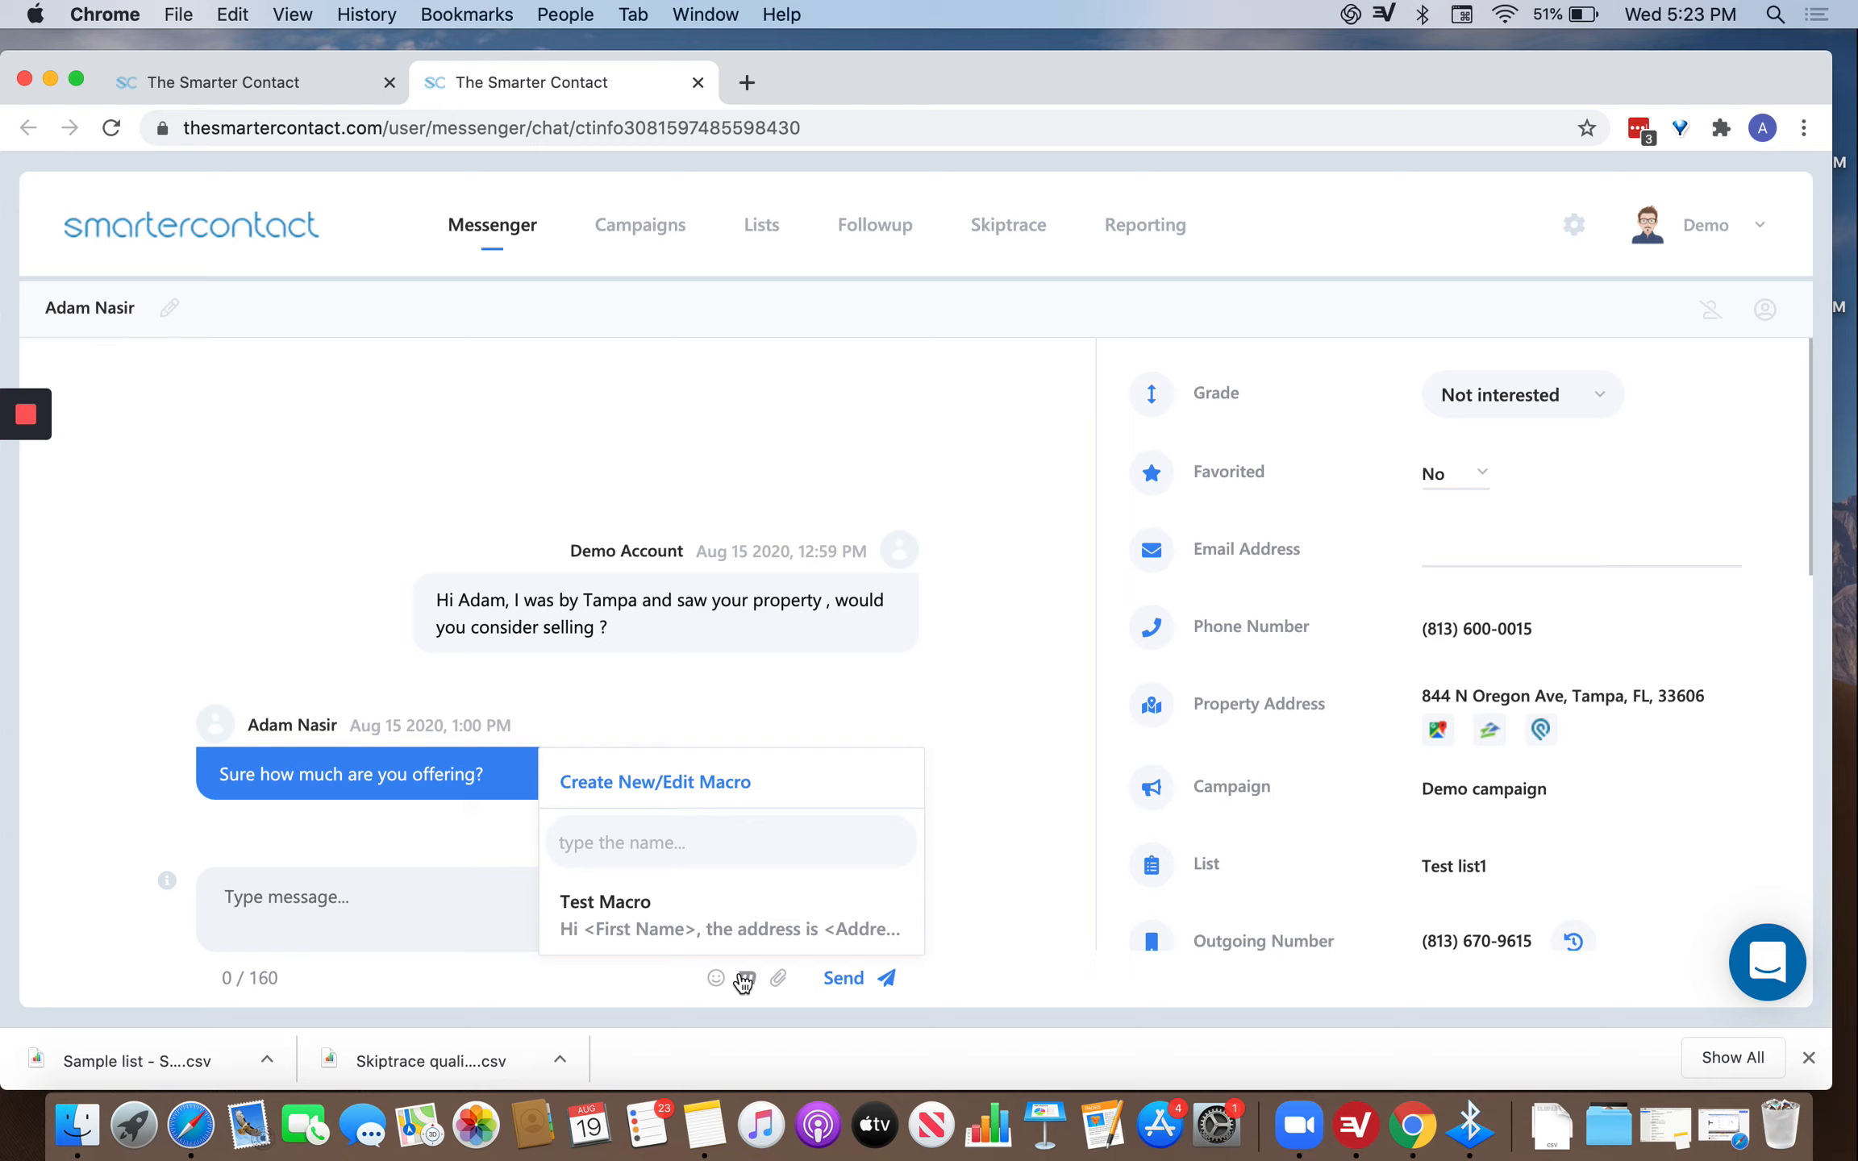
{"action": "left_click", "coordinate": [607, 907]}
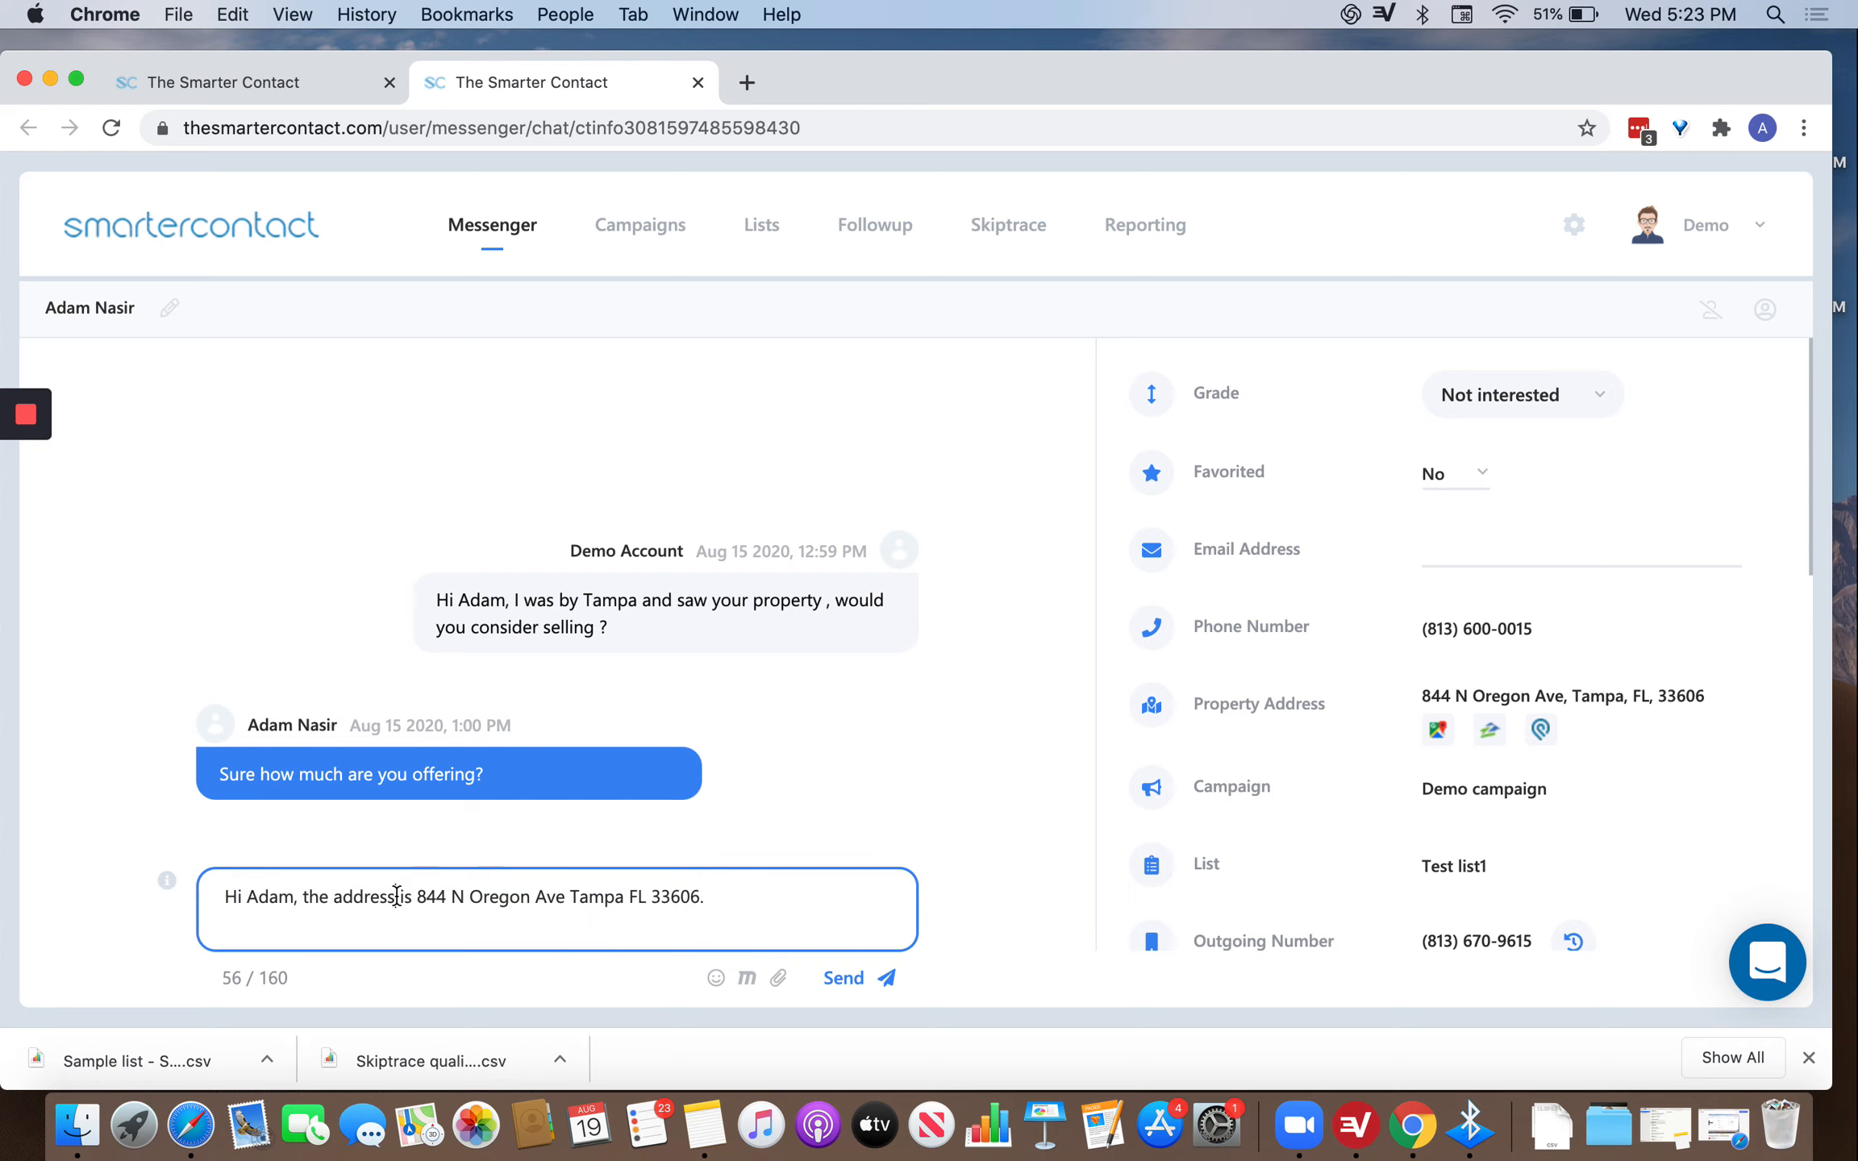
{"action": "left_click", "coordinate": [761, 904]}
{"action": "key", "text": "super+a"}
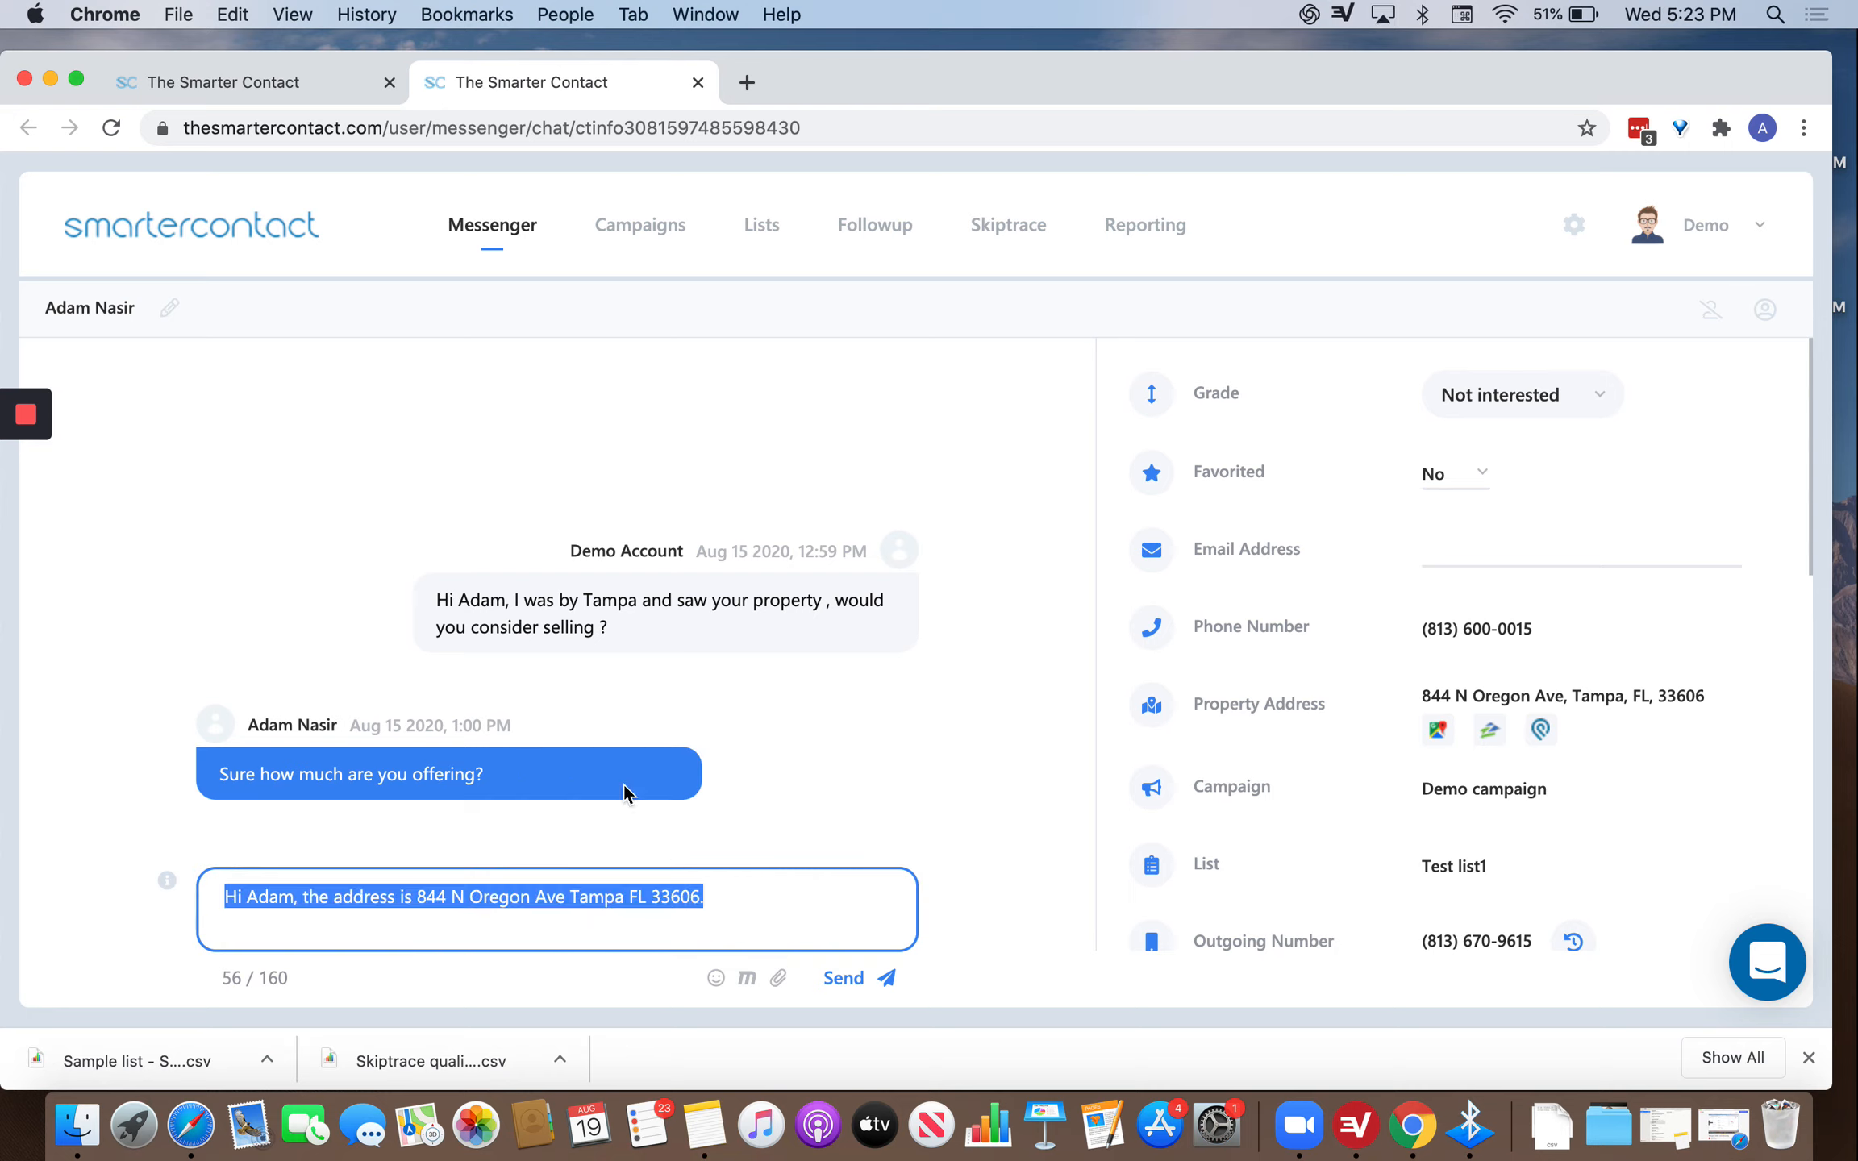
{"action": "key", "text": "BackSpace"}
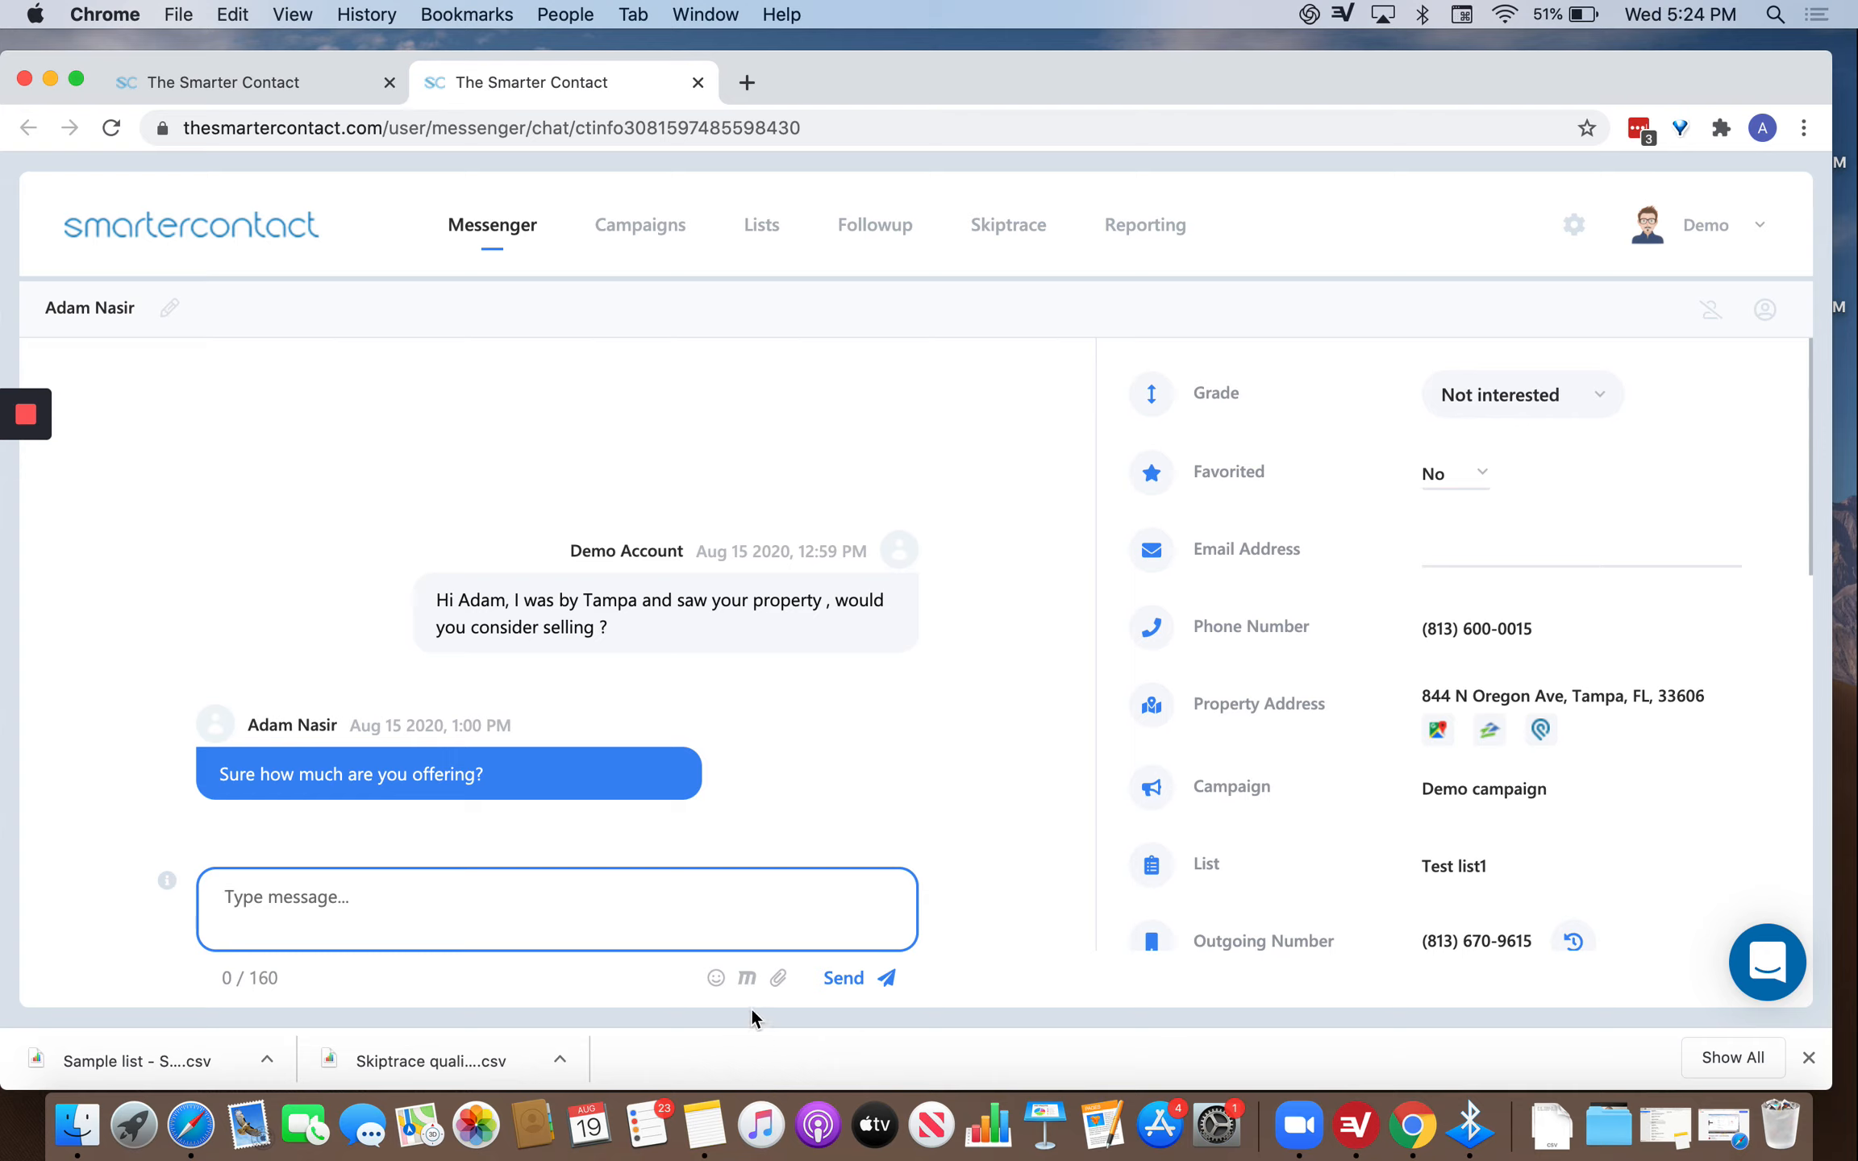
{"action": "left_click", "coordinate": [746, 981]}
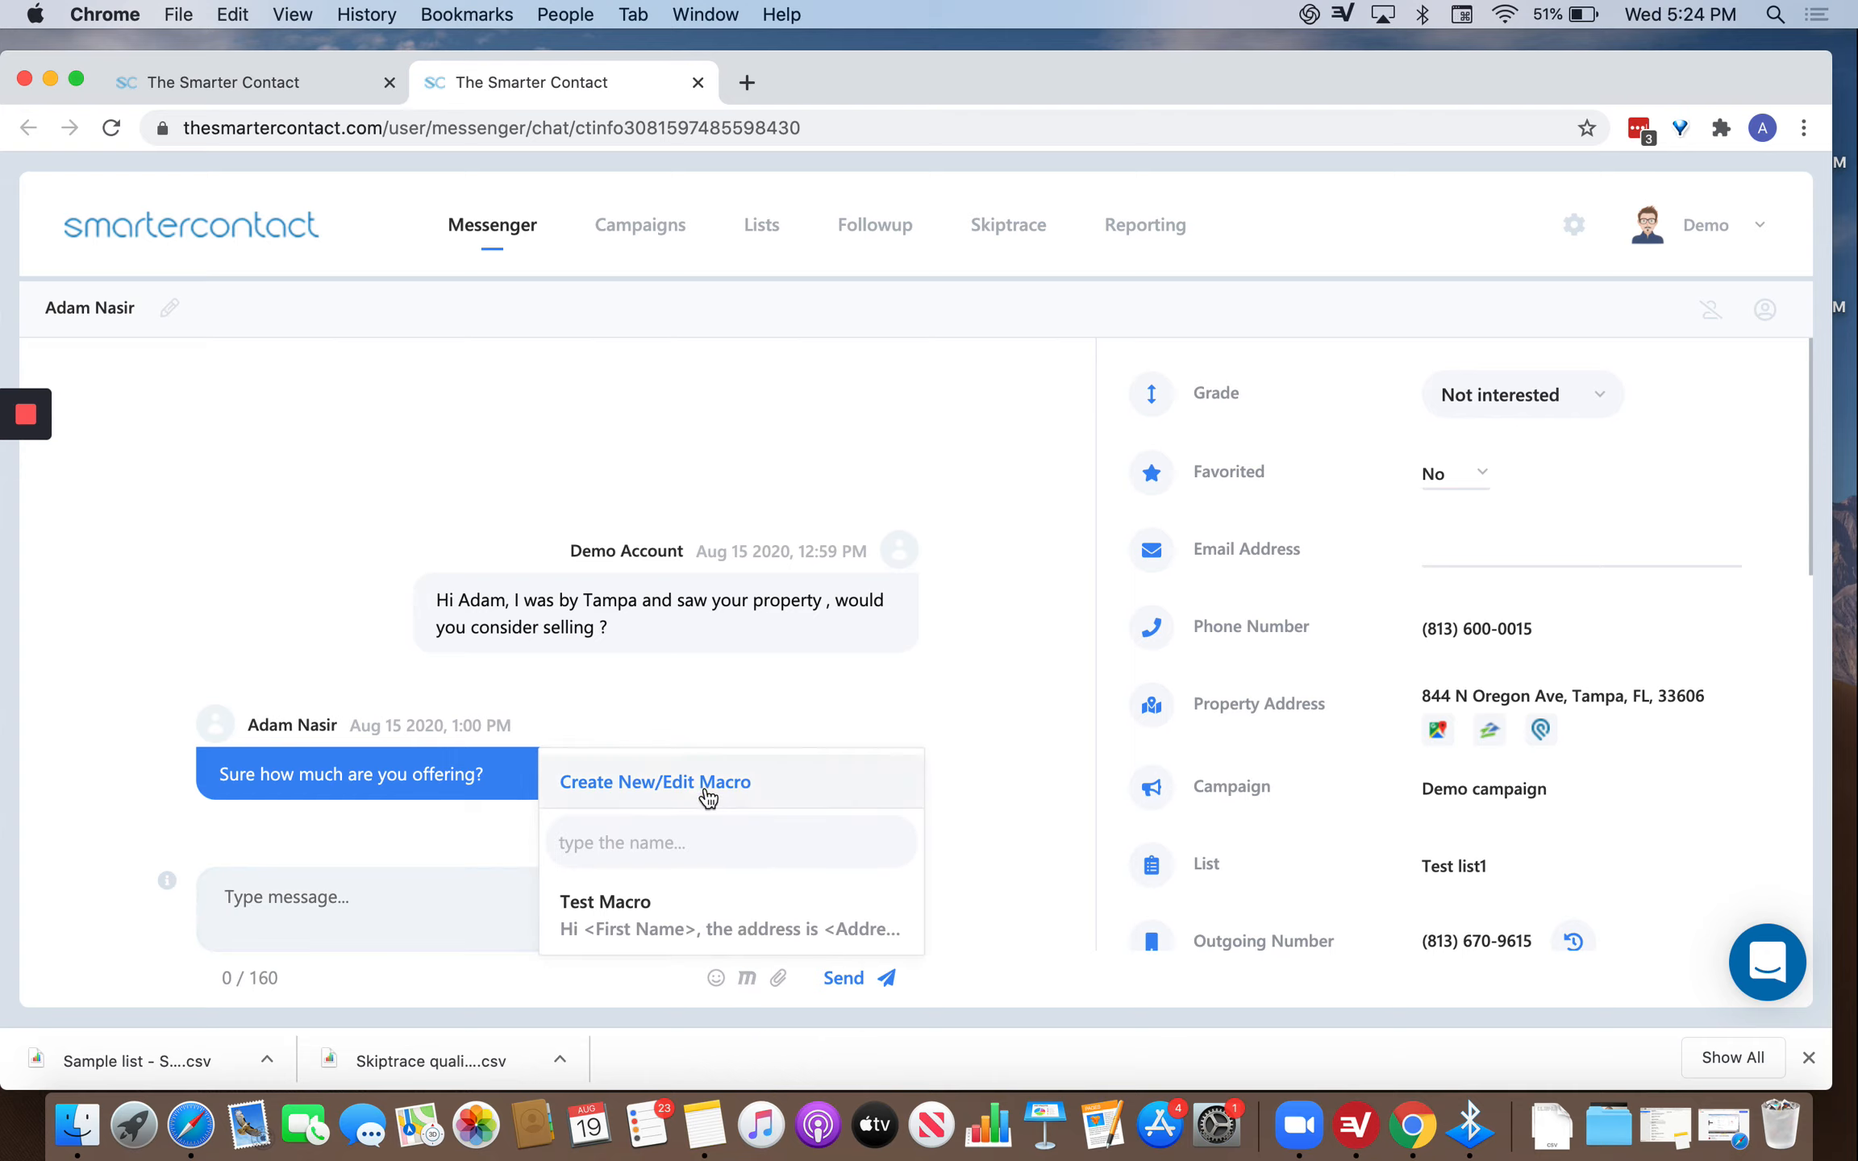
Start a new macro named 'How did you my #'.
{"action": "left_click", "coordinate": [703, 784]}
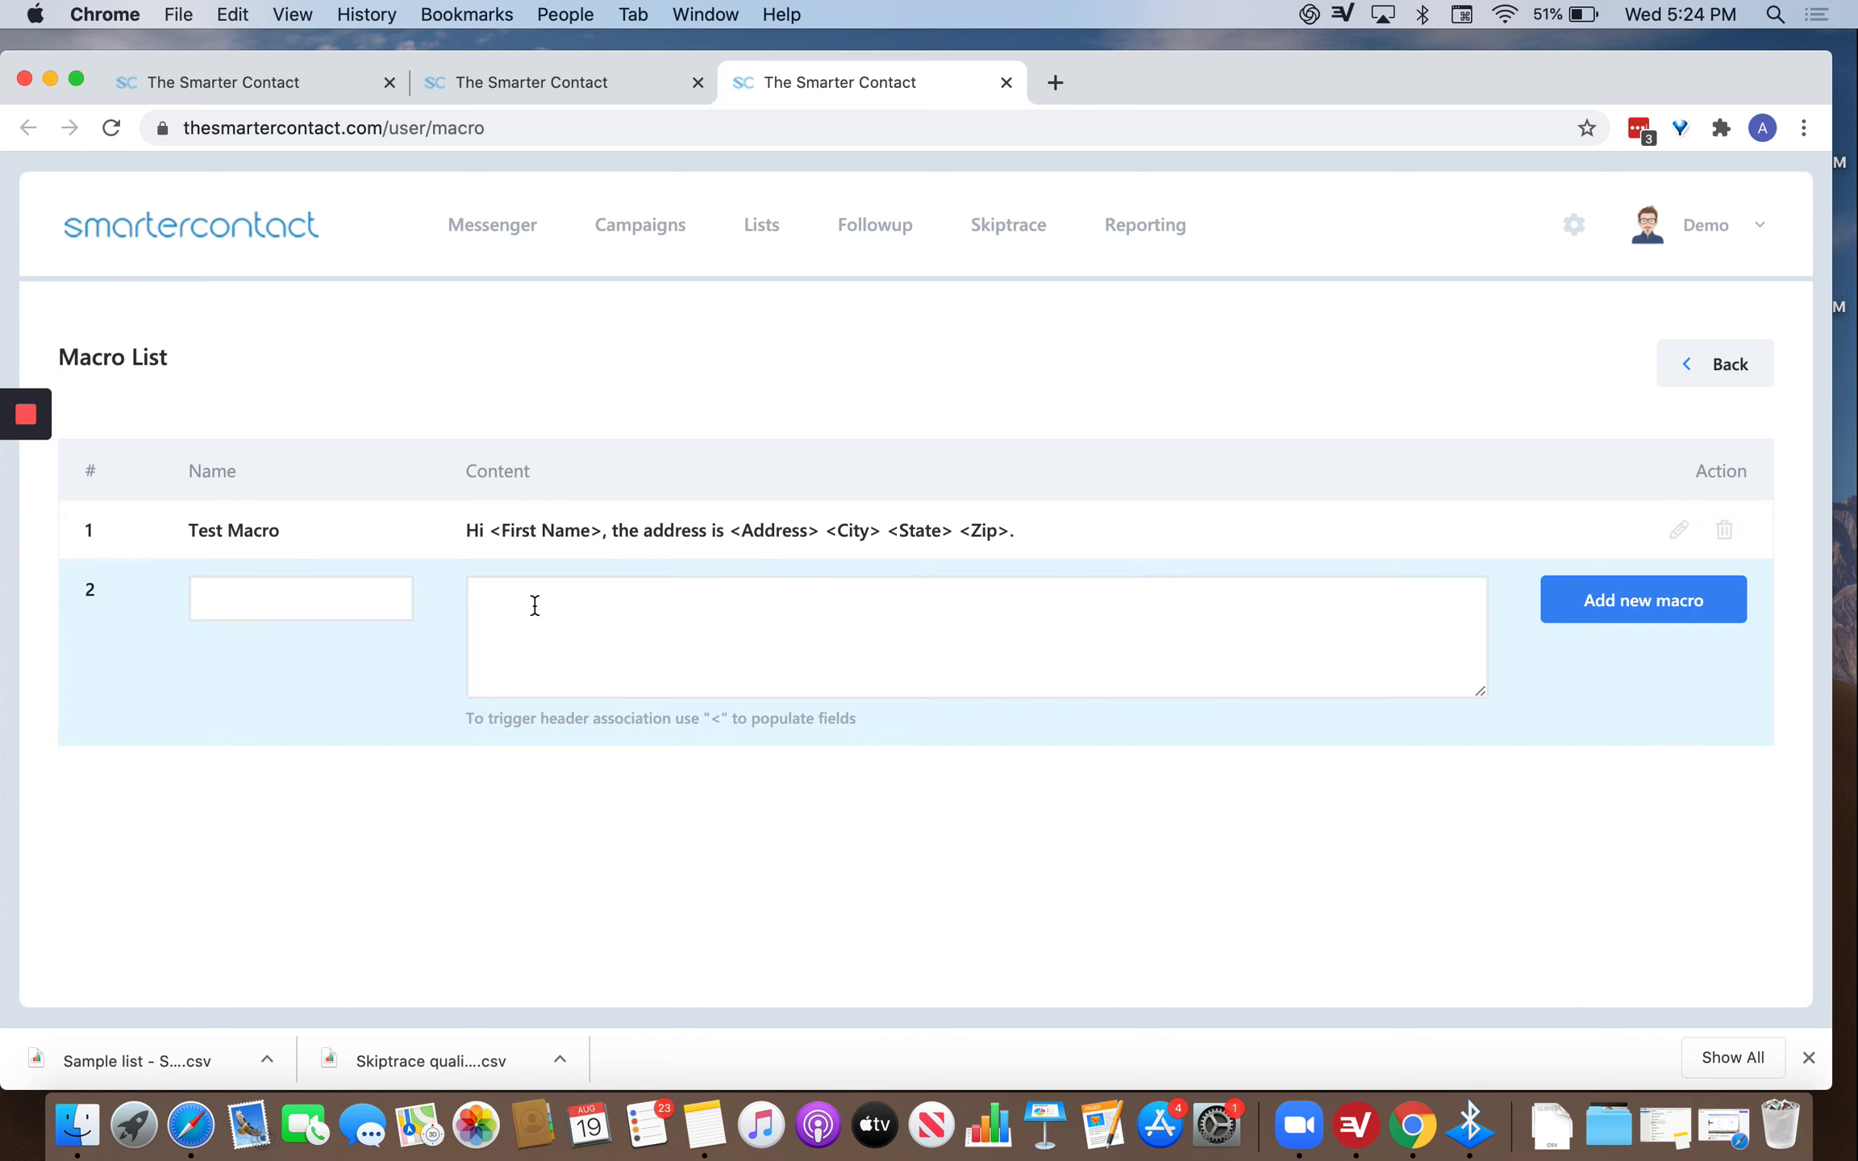
{"action": "left_click", "coordinate": [583, 608]}
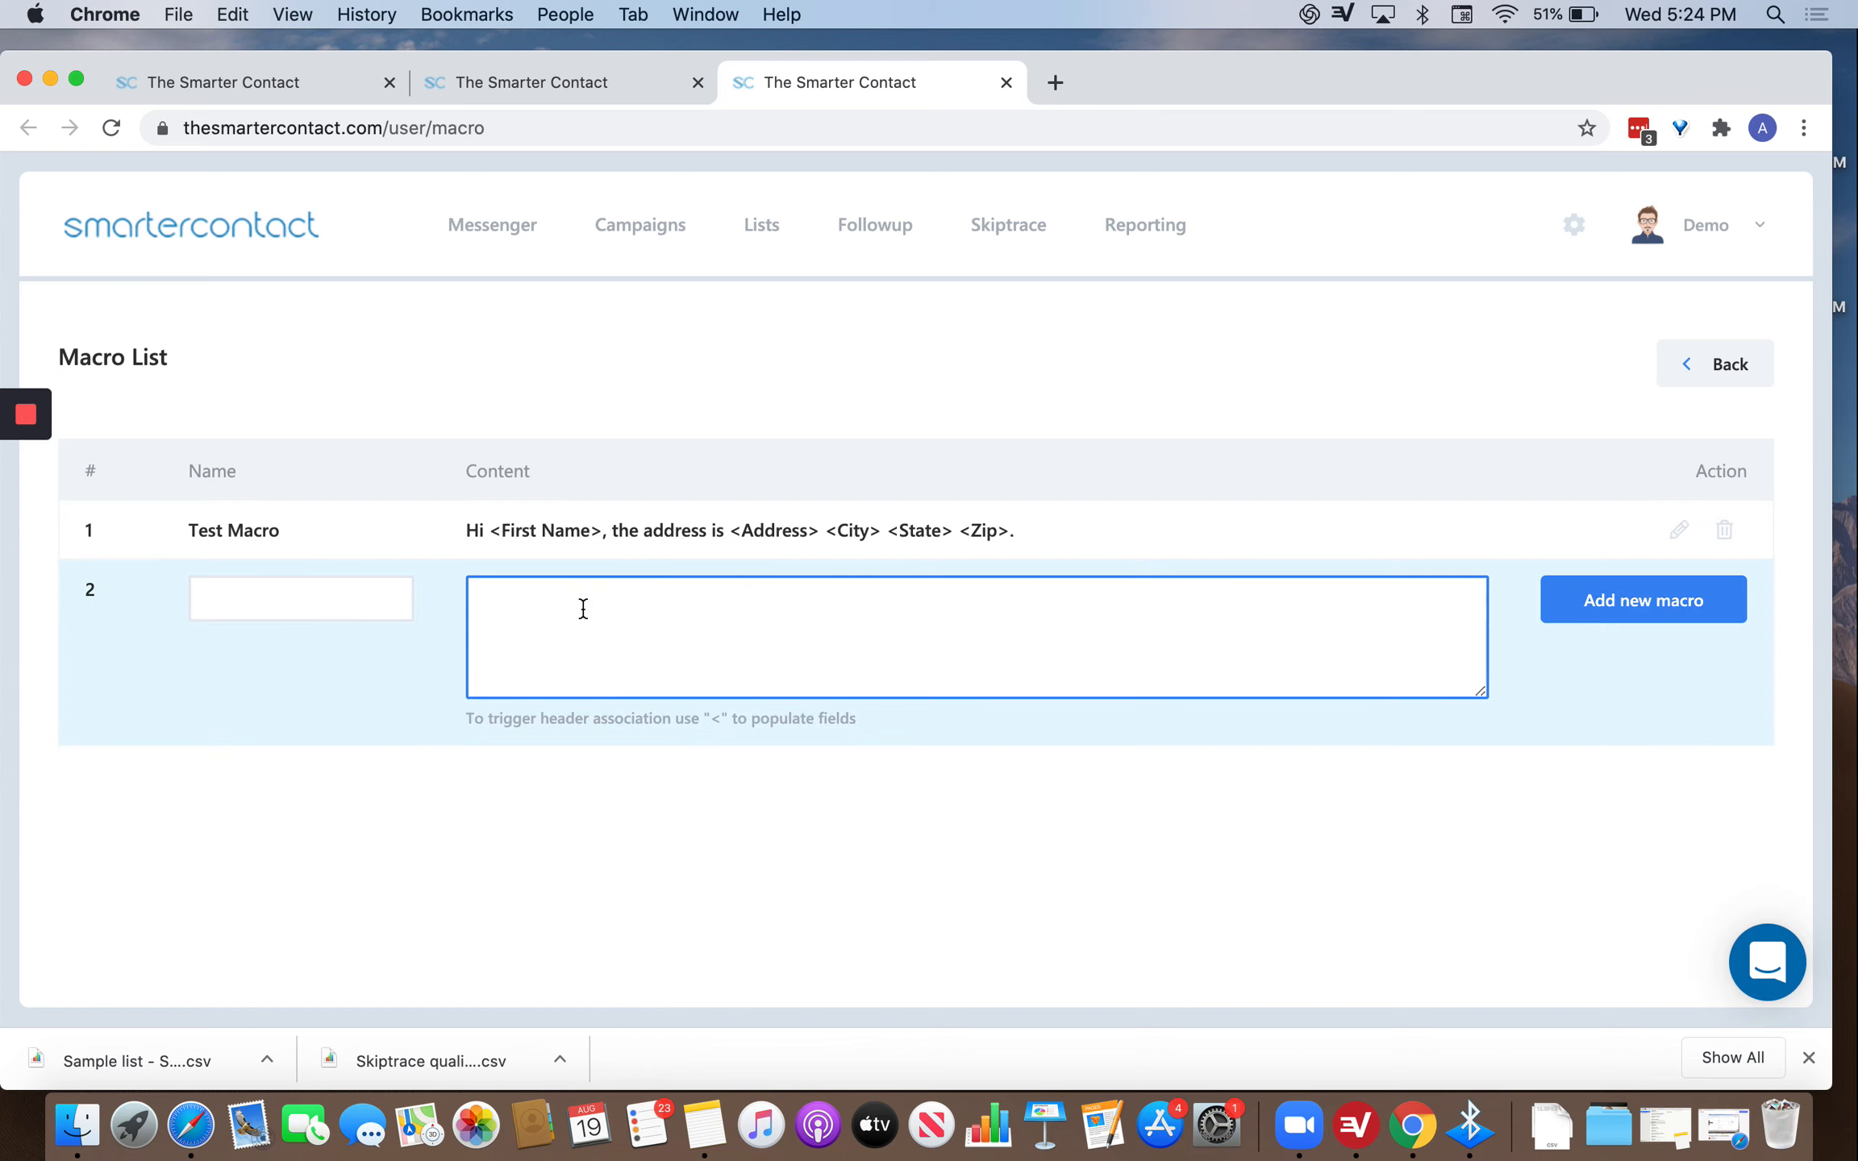
{"action": "left_click", "coordinate": [324, 614]}
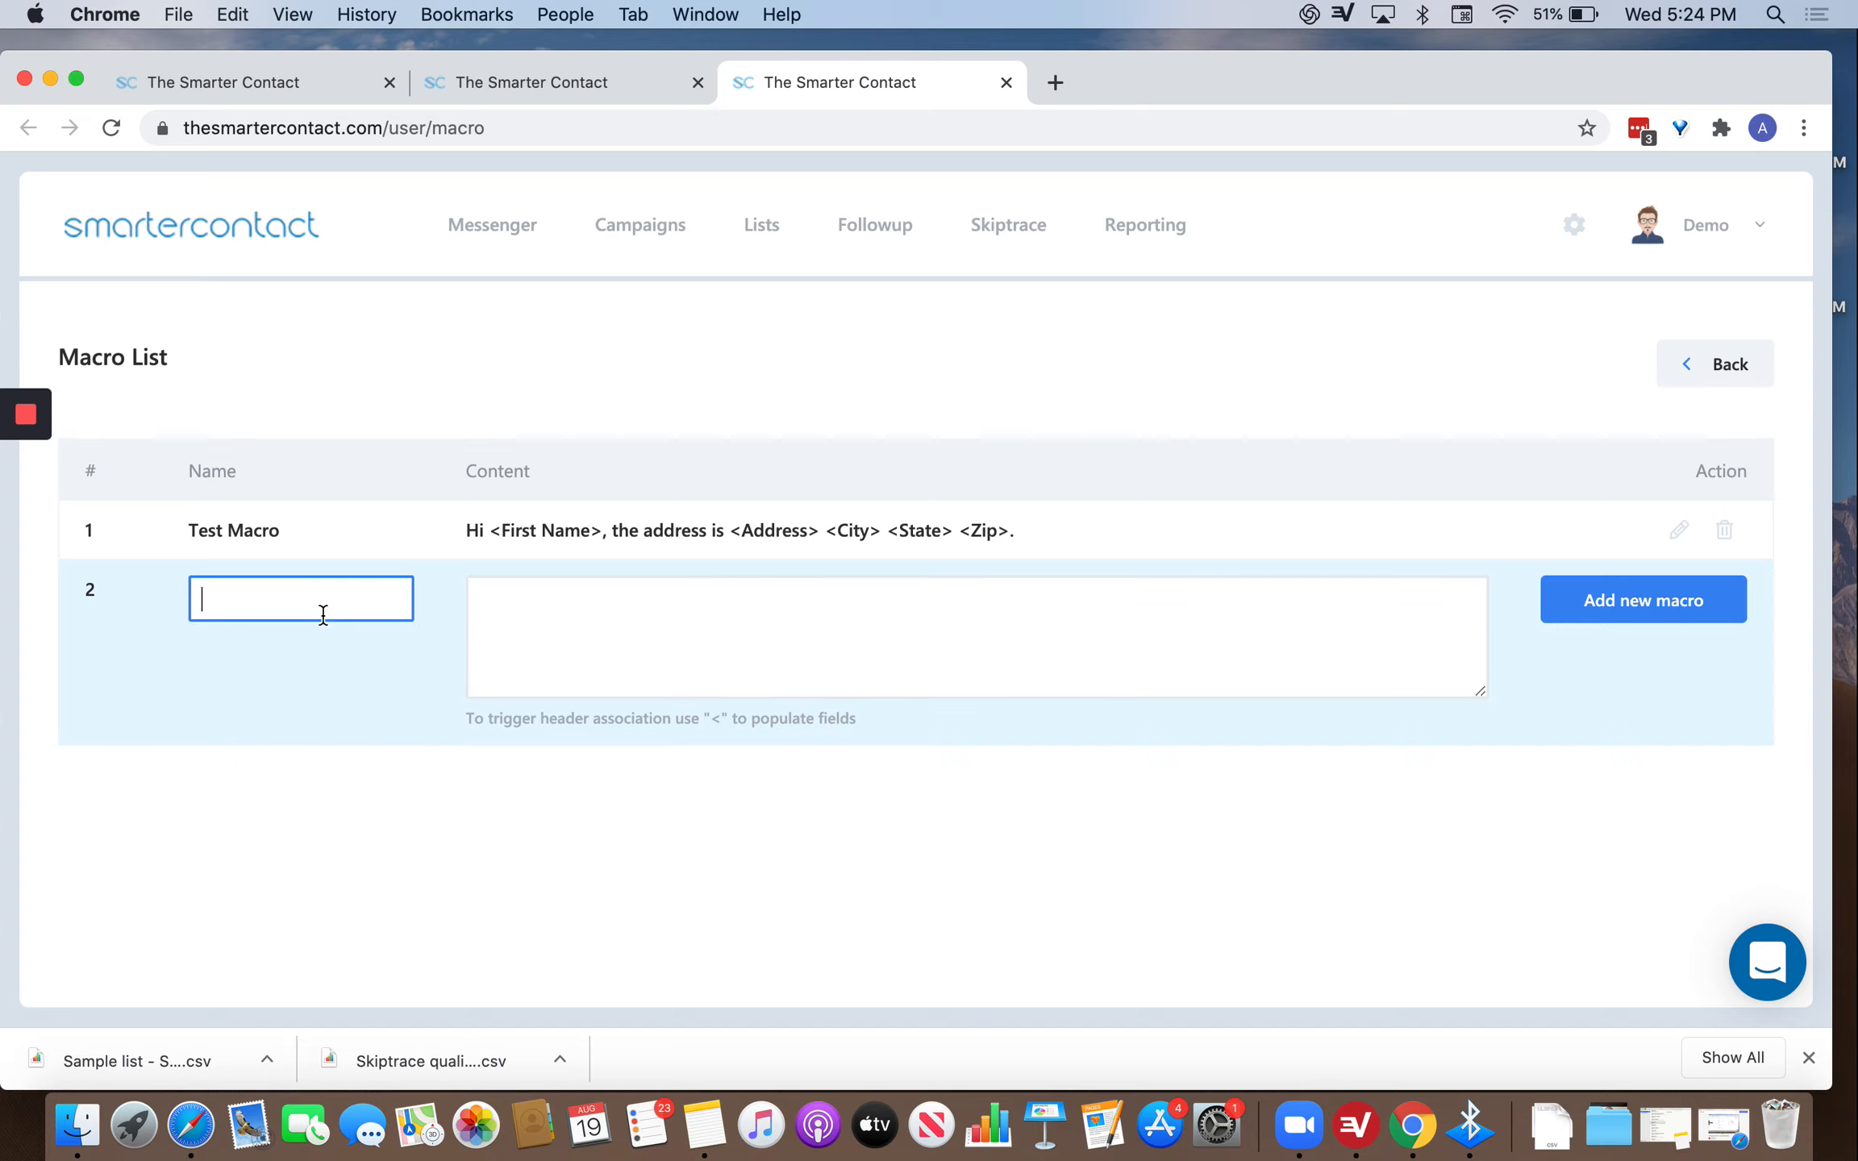
{"action": "type", "text": "W"}
{"action": "key", "text": "BackSpace"}
{"action": "type", "text": "How did you"}
{"action": "type", "text": " my numbe"}
{"action": "key", "text": "BackSpace"}
{"action": "key", "text": "BackSpace"}
{"action": "key", "text": "BackSpace"}
{"action": "key", "text": "BackSpace"}
{"action": "key", "text": "BackSpace"}
{"action": "type", "text": "#"}
{"action": "key", "text": "Tab"}
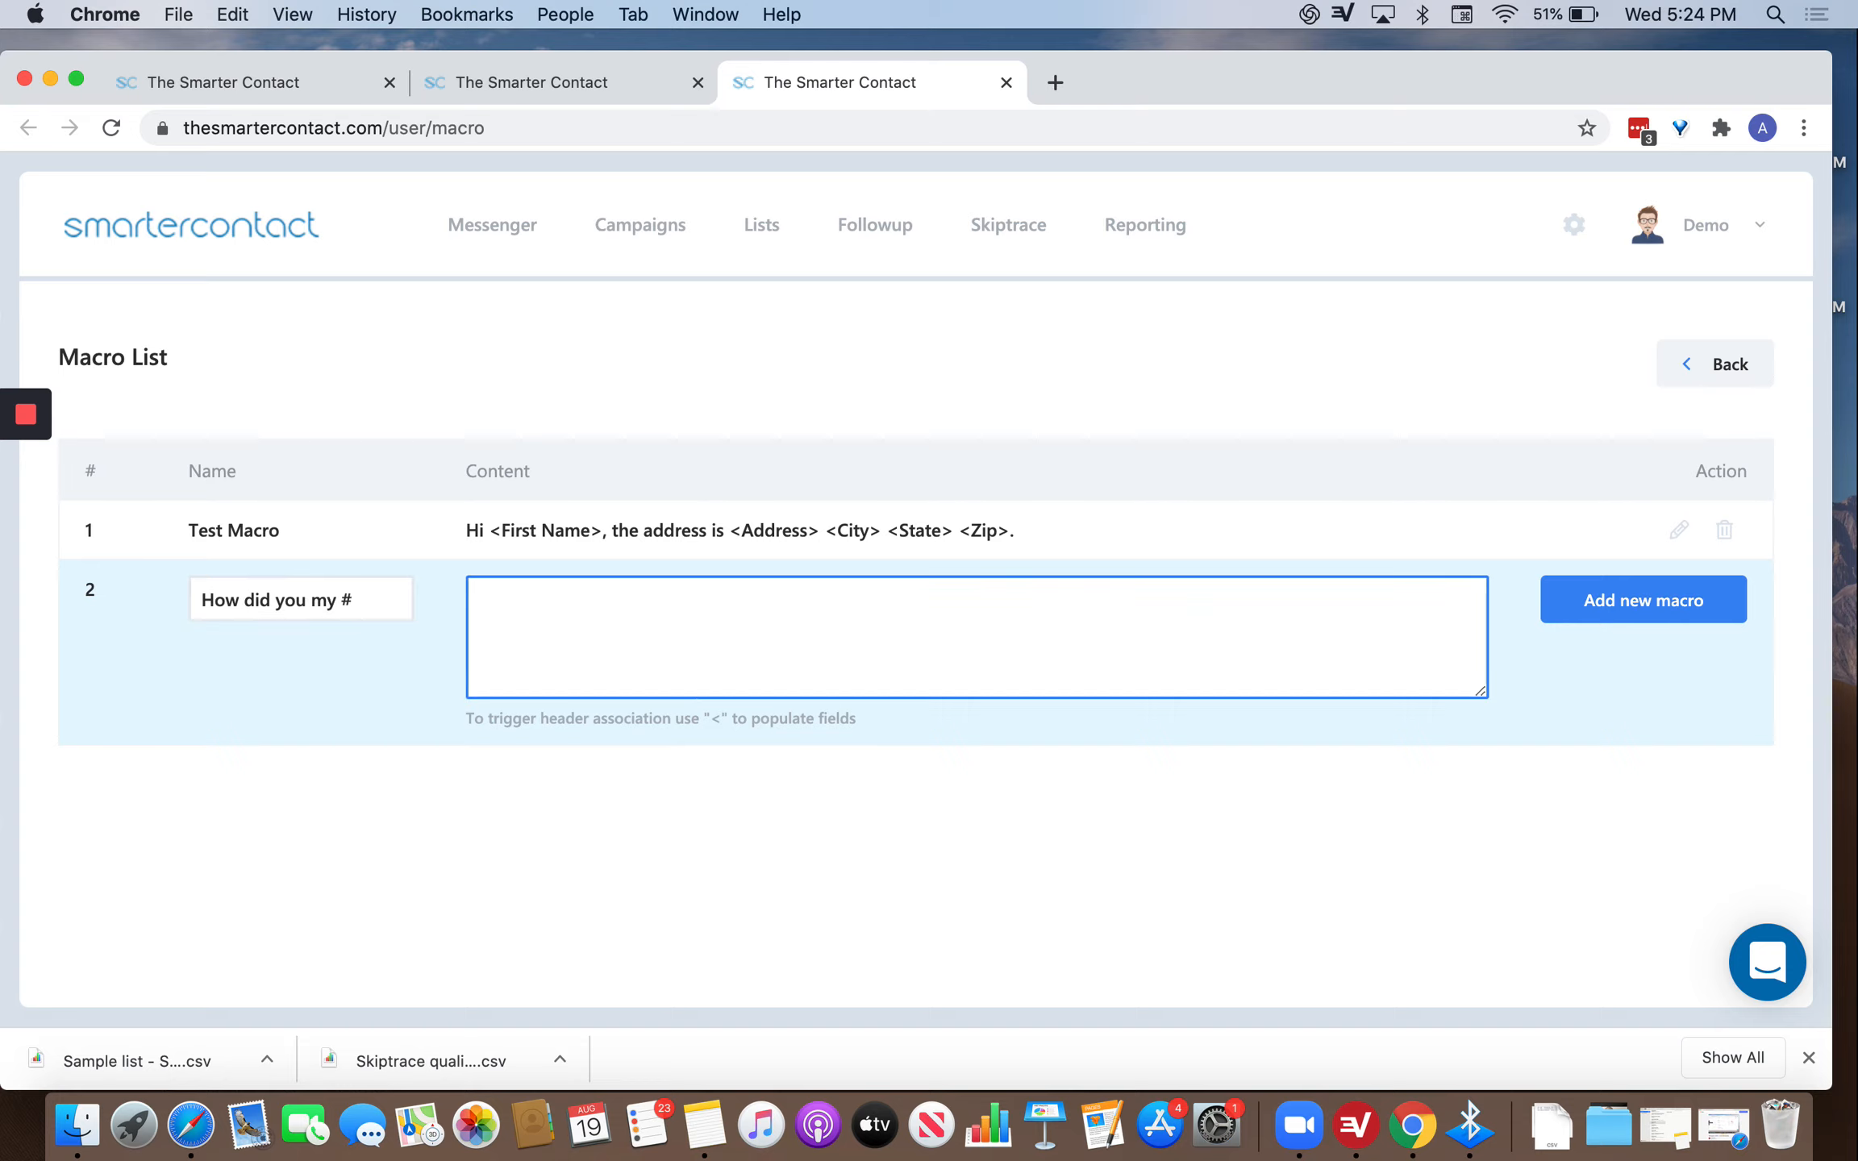
Write the macro content 'I'm a local landlord and looked it up through the whitepage'.
{"action": "type", "text": "I'm a local landlord and lo"}
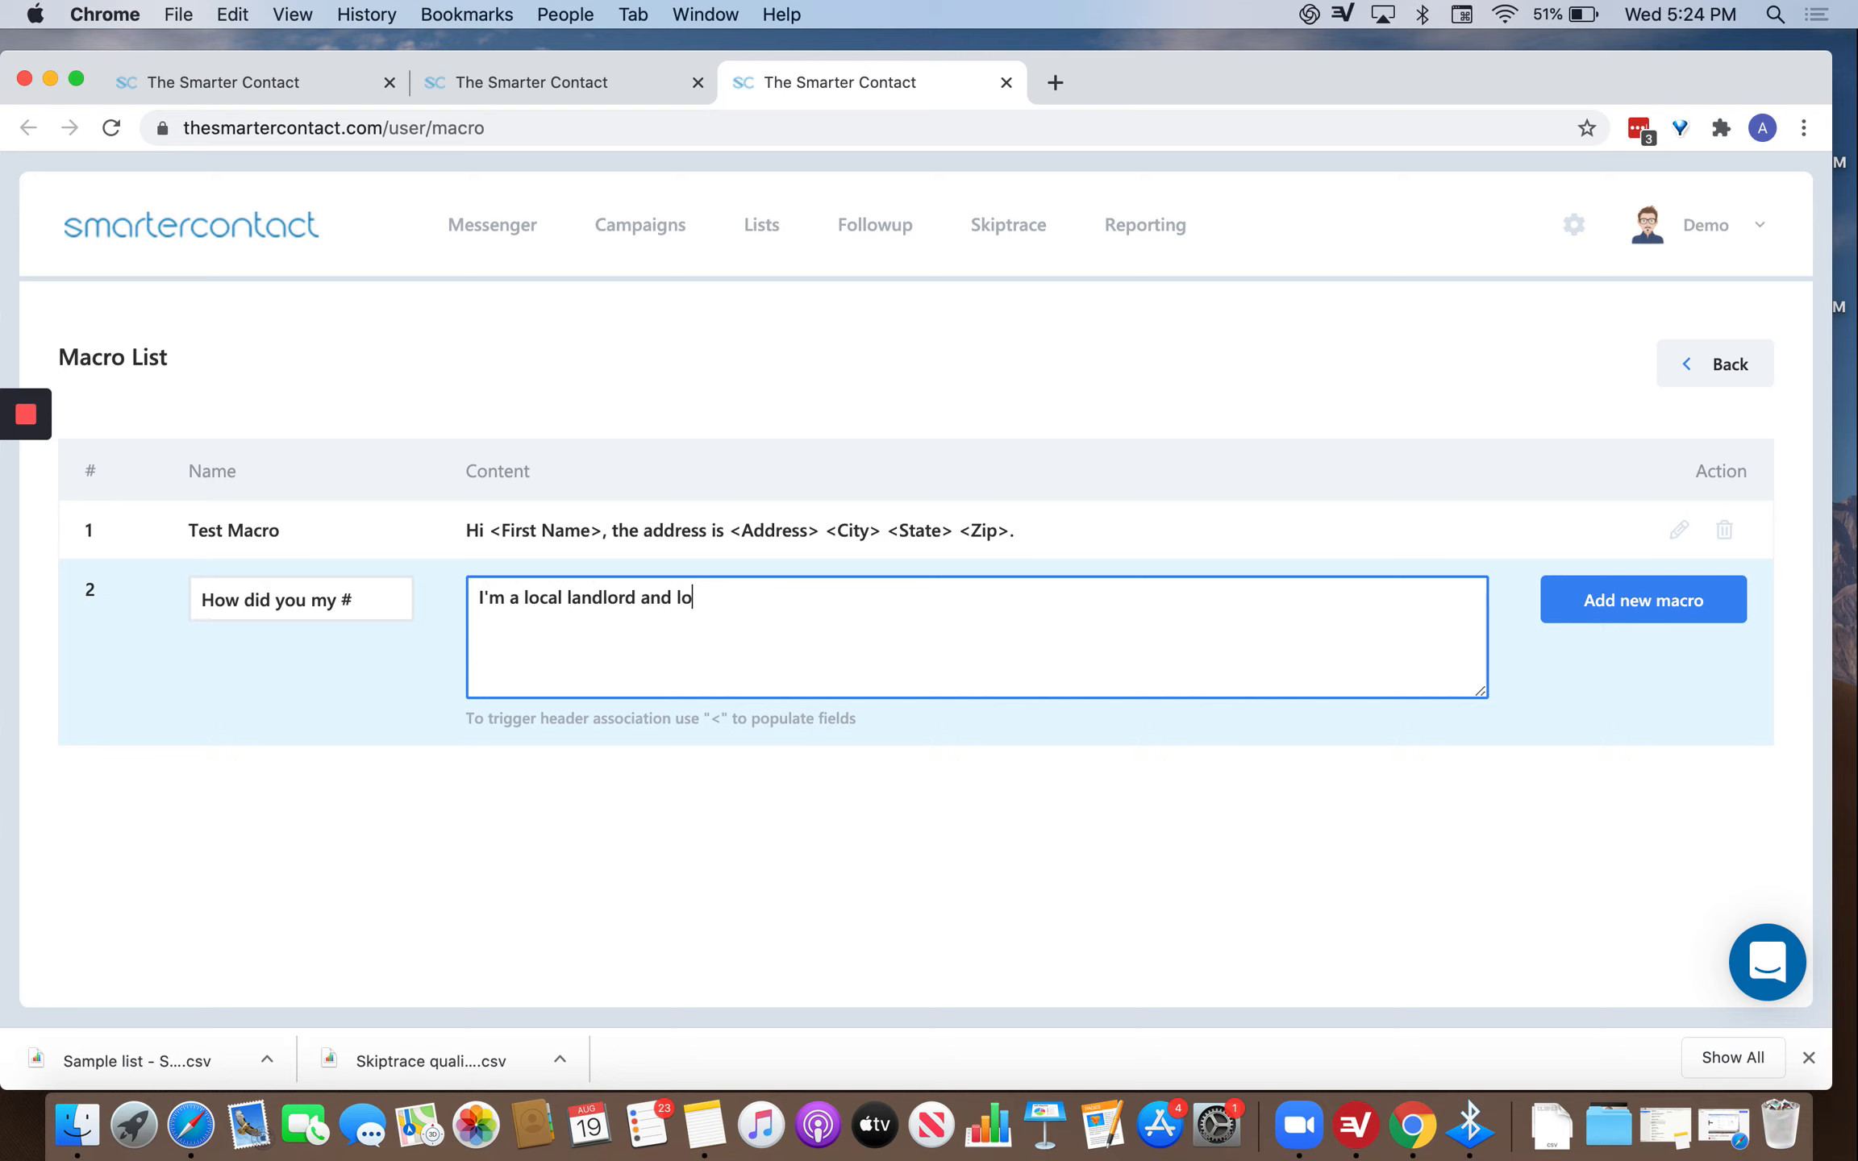
{"action": "type", "text": "oked it up thrroug"}
{"action": "key", "text": "BackSpace"}
{"action": "key", "text": "BackSpace"}
{"action": "key", "text": "BackSpace"}
{"action": "type", "text": "ough the wh"}
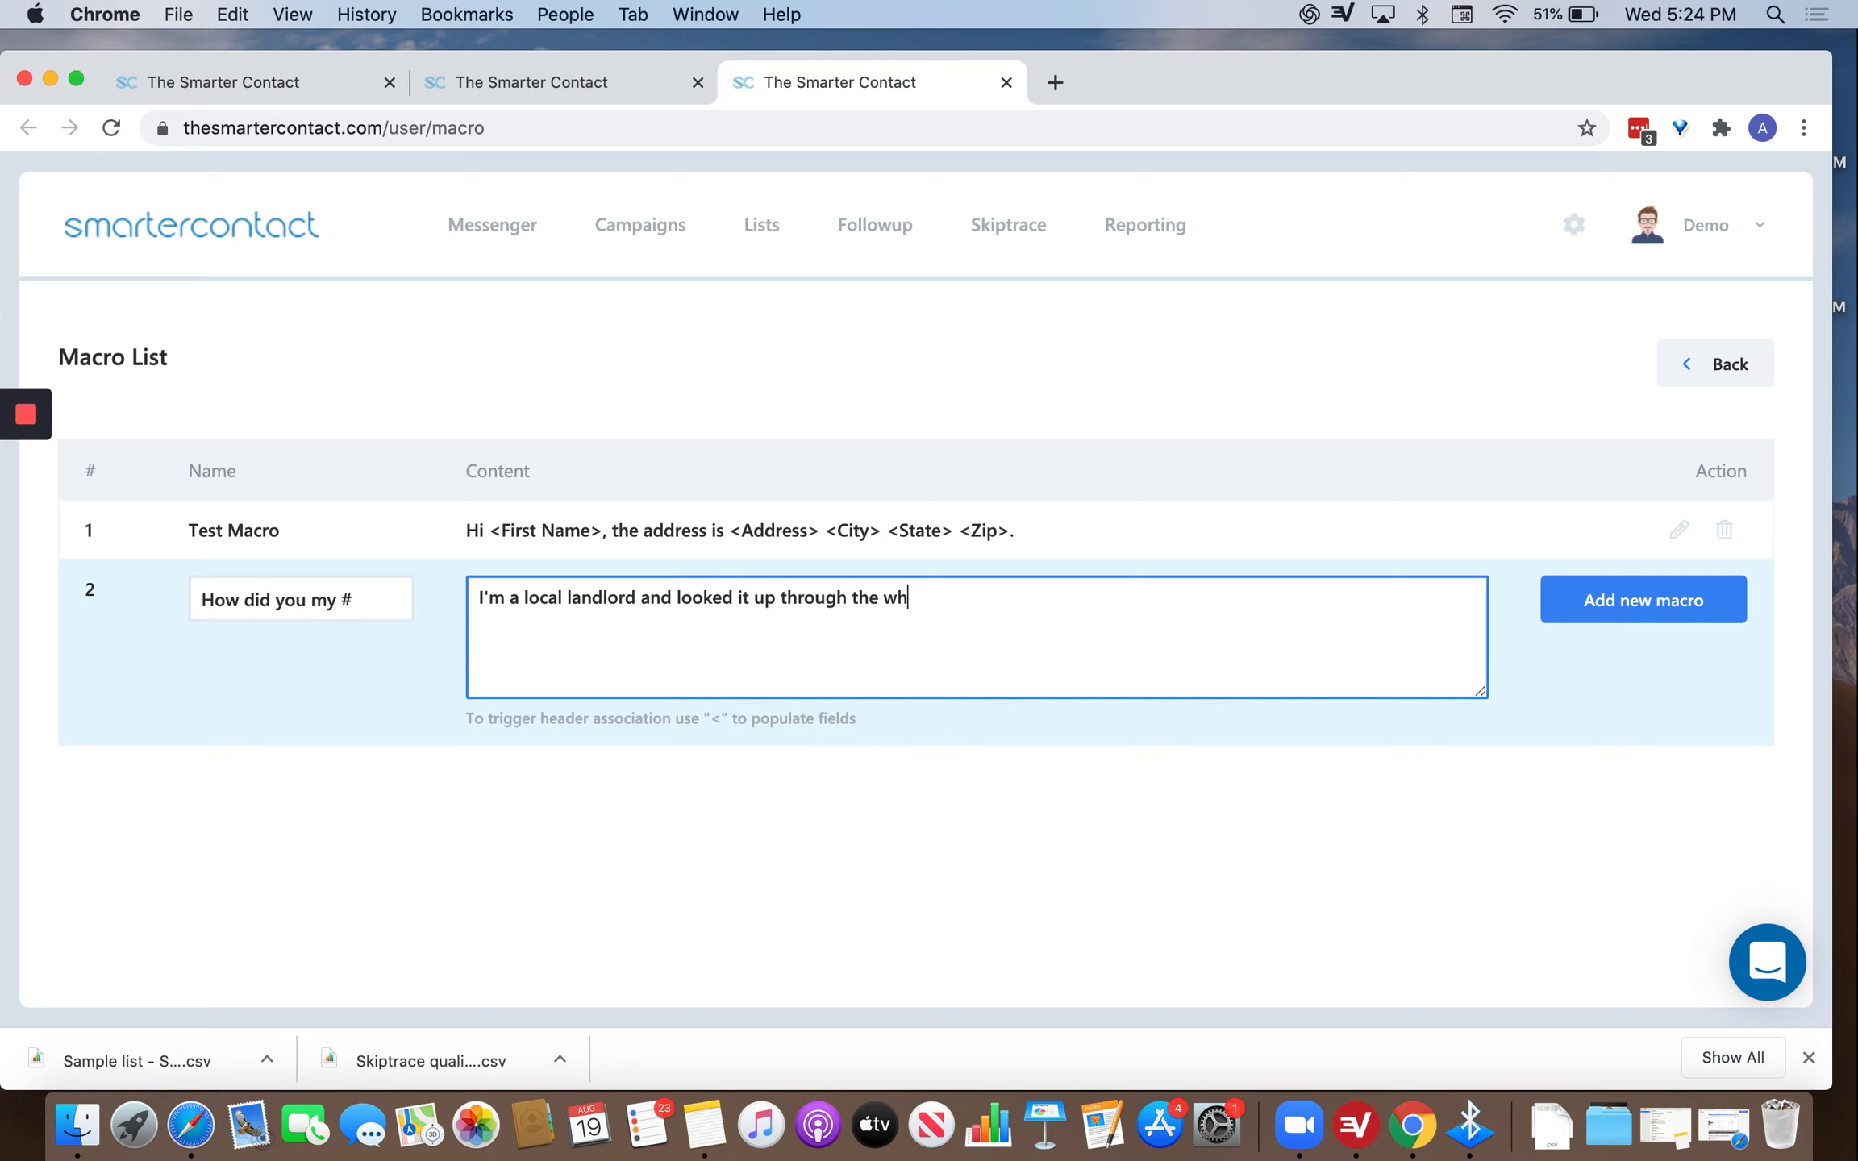
{"action": "type", "text": "itepage"}
{"action": "left_click", "coordinate": [878, 595]}
{"action": "type", "text": "local"}
Remove the duplicate 'local' and finish with 'whitepages. Do you have a few minutes… between 4-6pm?'.
{"action": "left_click", "coordinate": [554, 597]}
{"action": "left_click", "coordinate": [923, 596]}
{"action": "key", "text": "BackSpace"}
{"action": "key", "text": "BackSpace"}
{"action": "key", "text": "BackSpace"}
{"action": "key", "text": "BackSpace"}
{"action": "key", "text": "BackSpace"}
{"action": "key", "text": "BackSpace"}
{"action": "left_click", "coordinate": [968, 600]}
{"action": "type", "text": "s"}
{"action": "key", "text": "BackSpace"}
{"action": "key", "text": "BackSpace"}
{"action": "key", "text": "BackSpace"}
{"action": "type", "text": "s.  Do you have a few minute"}
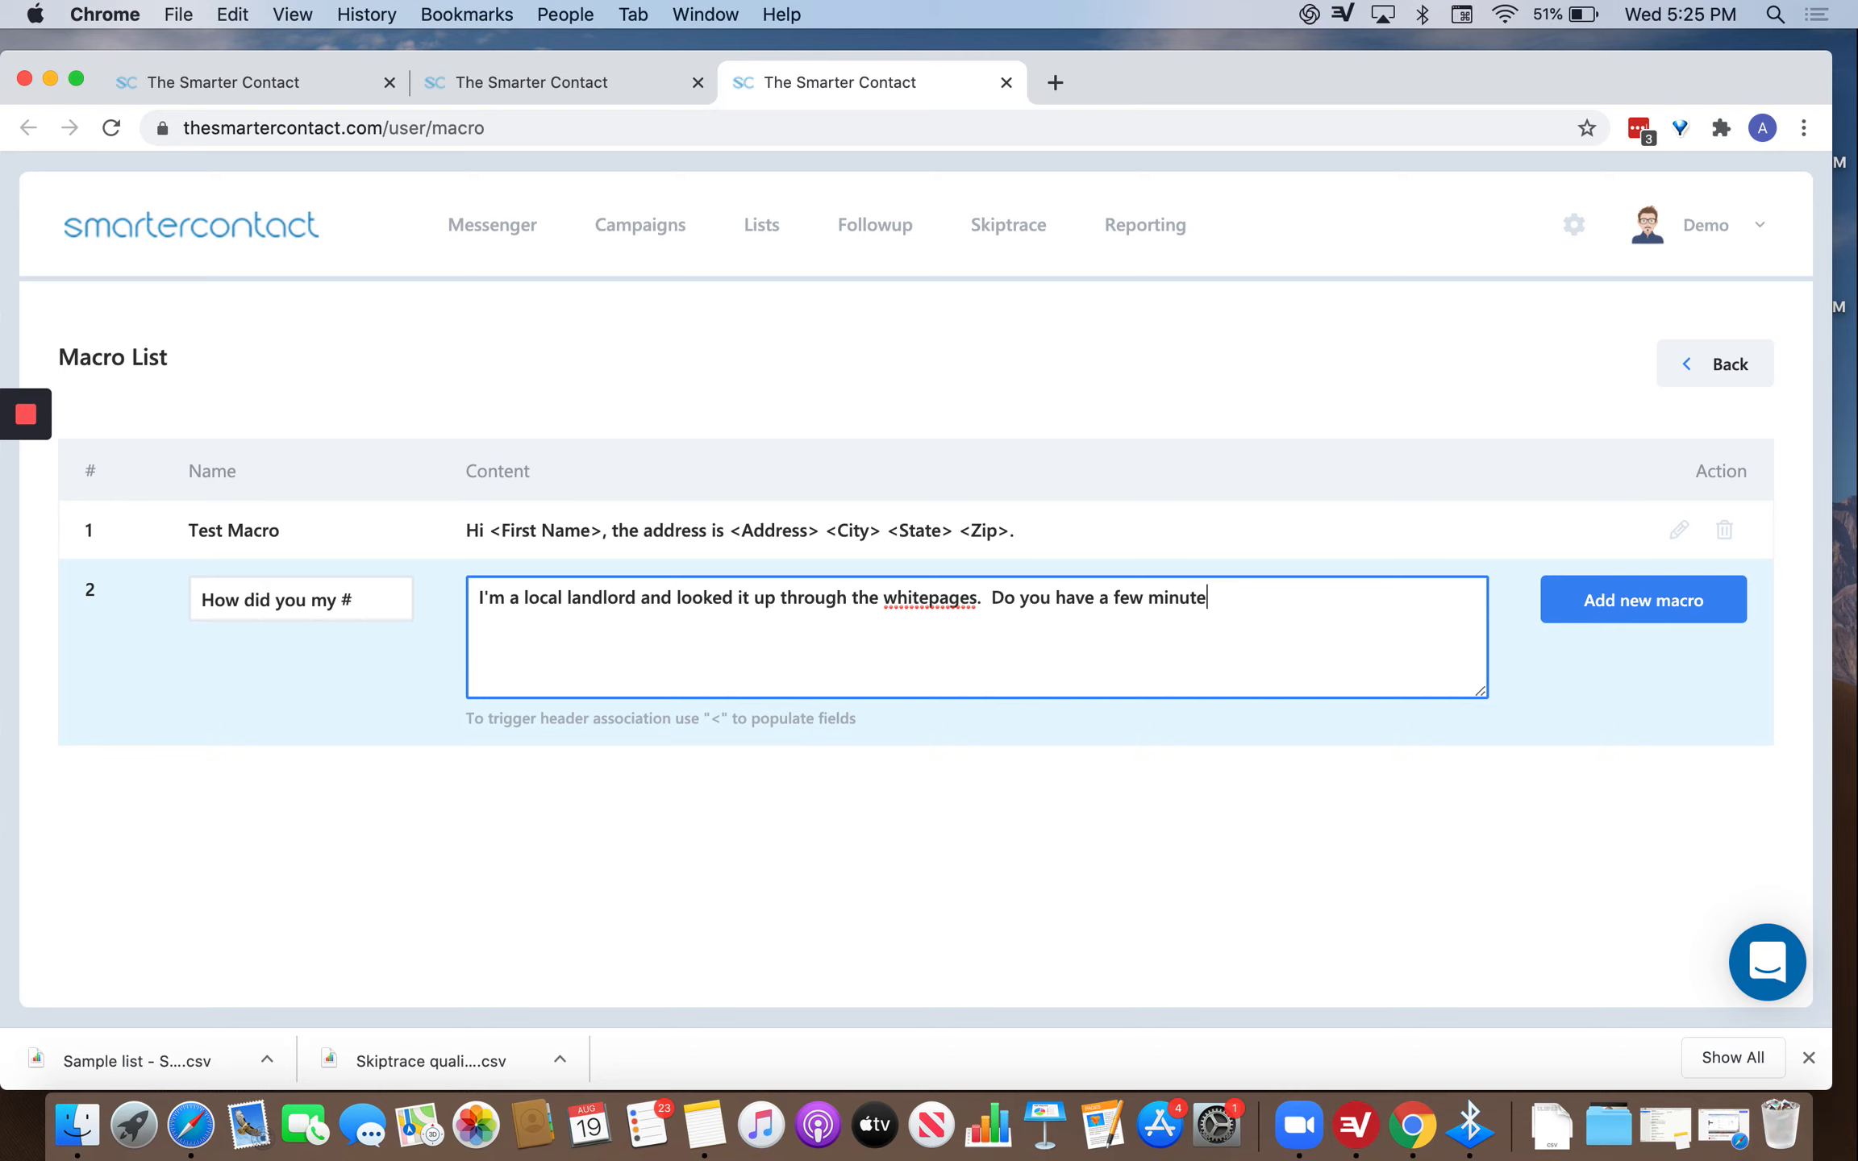
{"action": "type", "text": "s to talk about the property"}
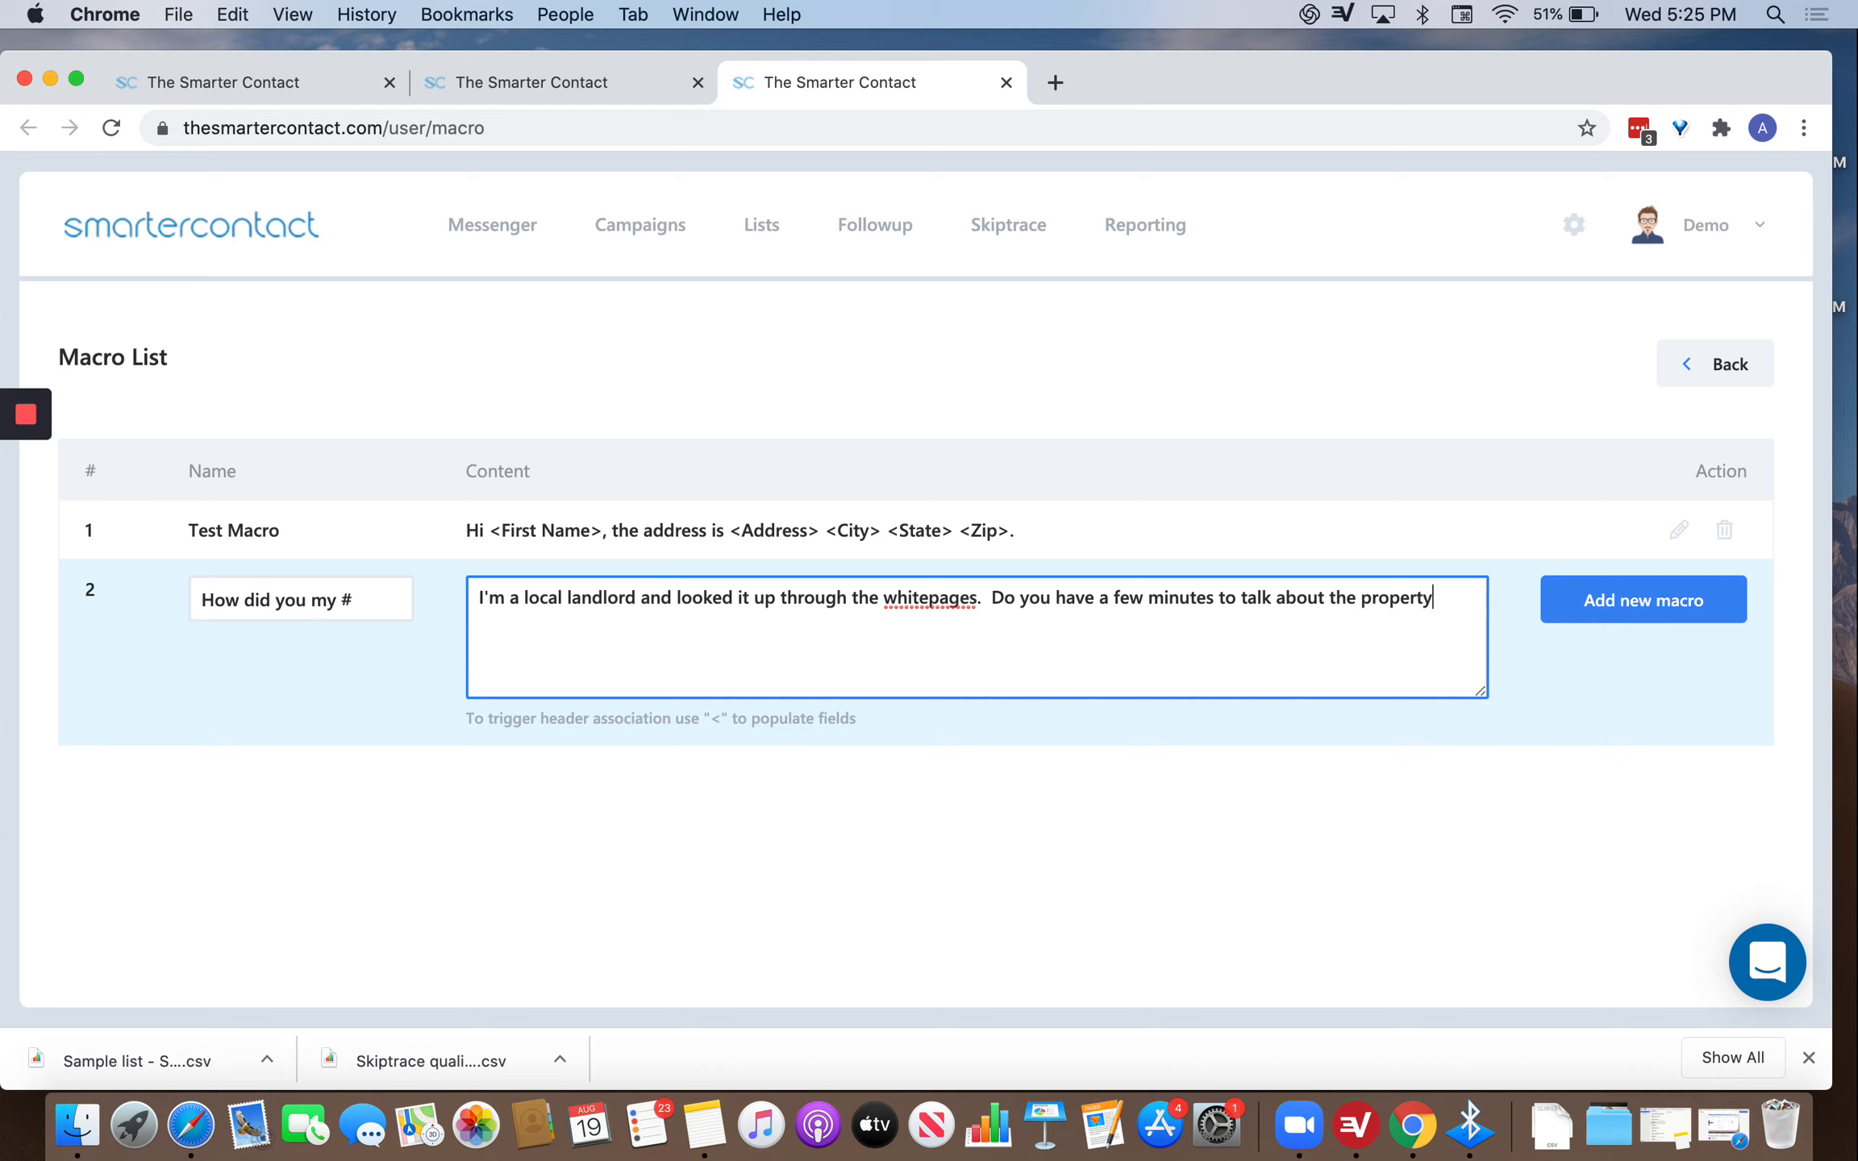
{"action": "type", "text": " between 4-6pm?"}
Save the macro to the list and go back to the chat conversation.
{"action": "left_click", "coordinate": [1545, 583]}
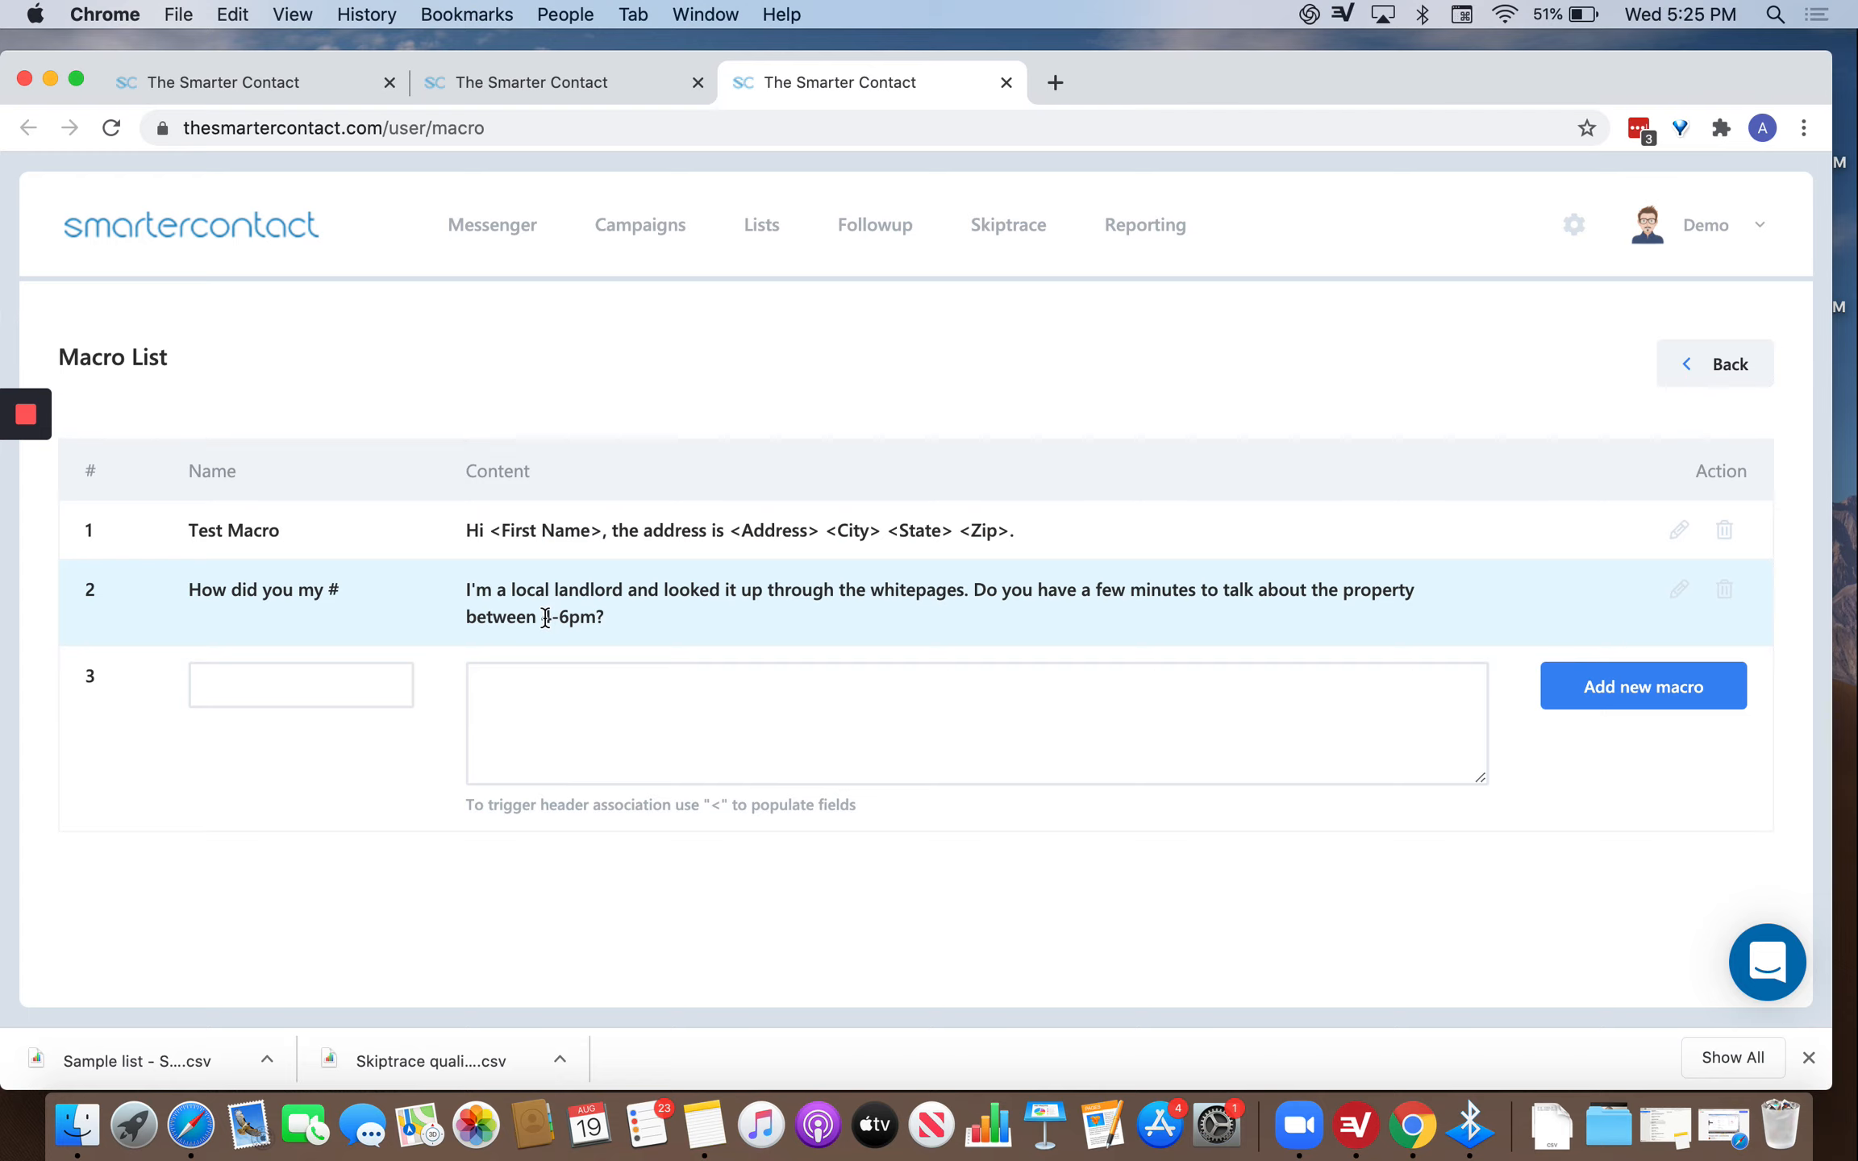
{"action": "left_click_drag", "start_coordinate": [548, 617], "coordinate": [603, 619]}
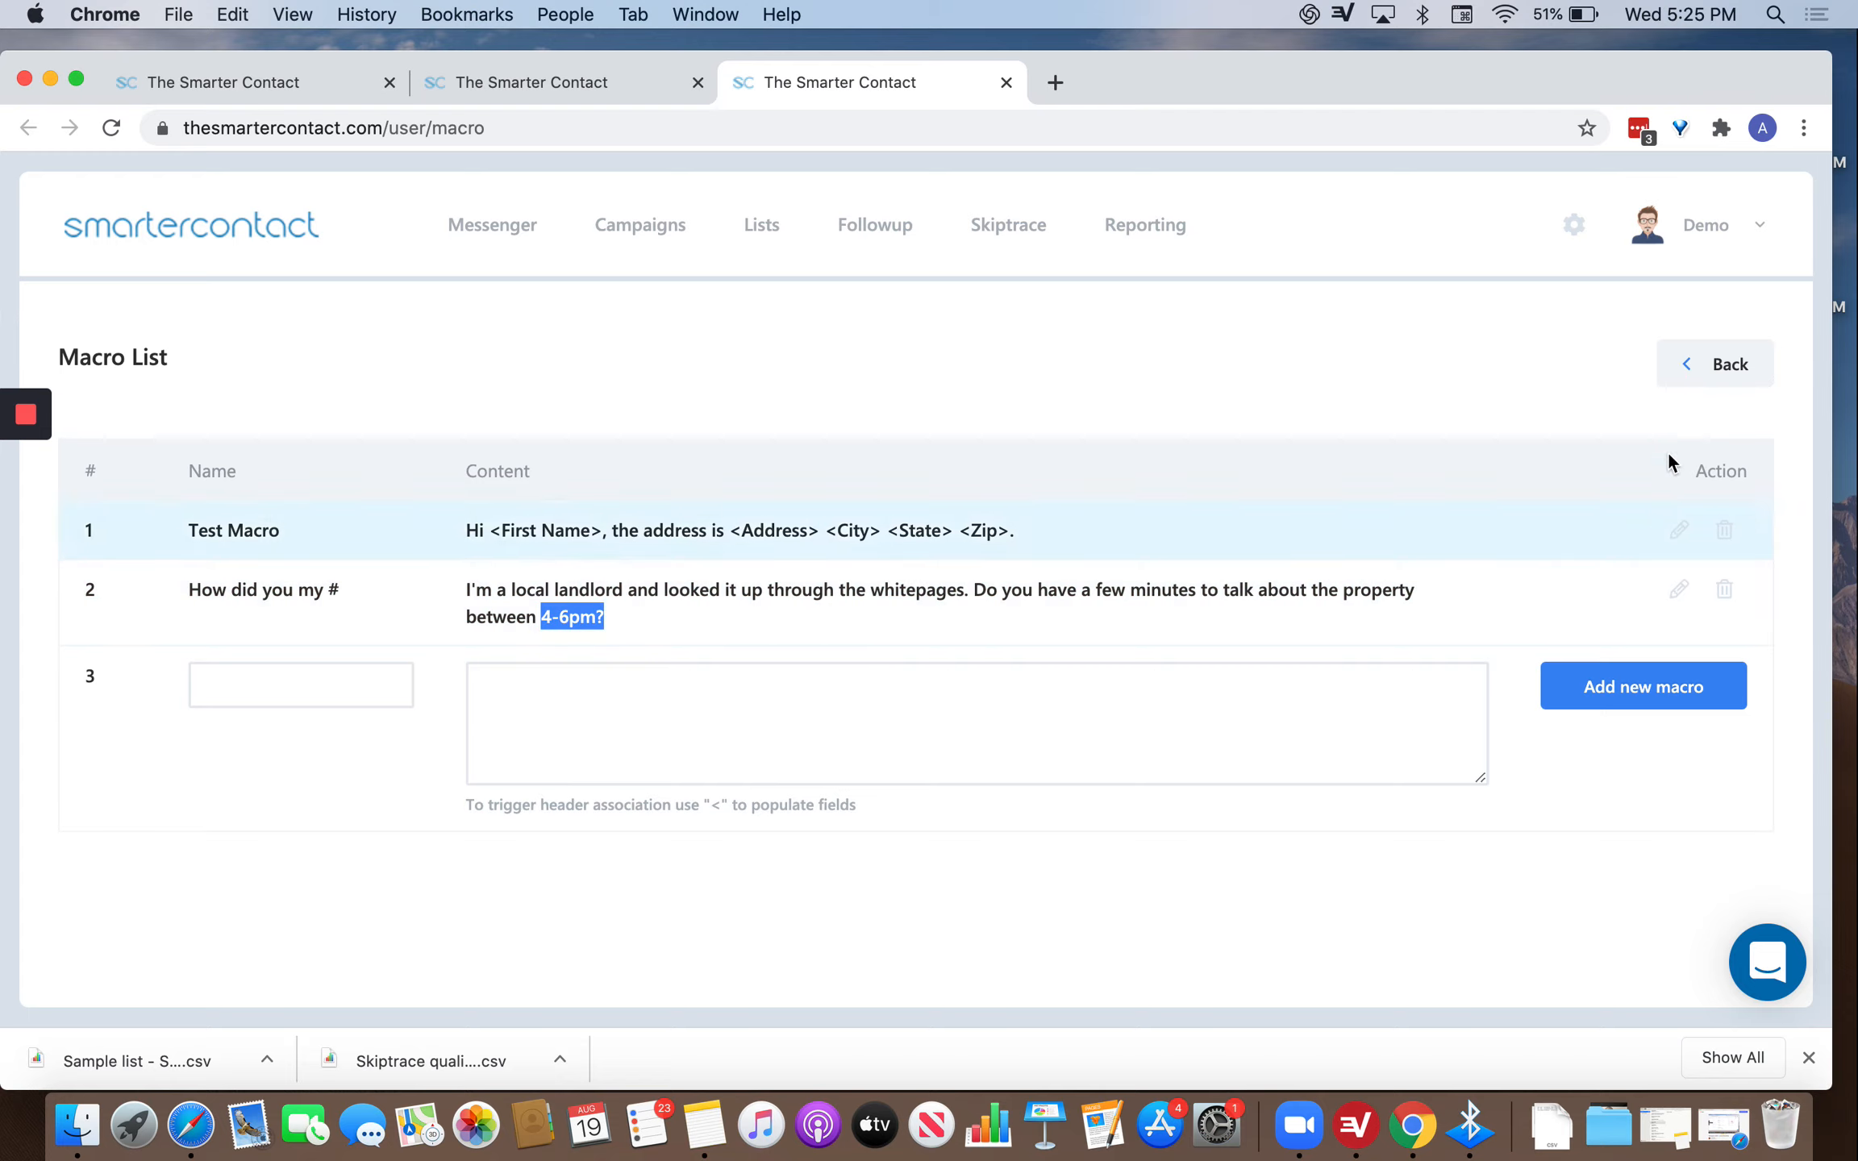
{"action": "left_click", "coordinate": [1690, 369]}
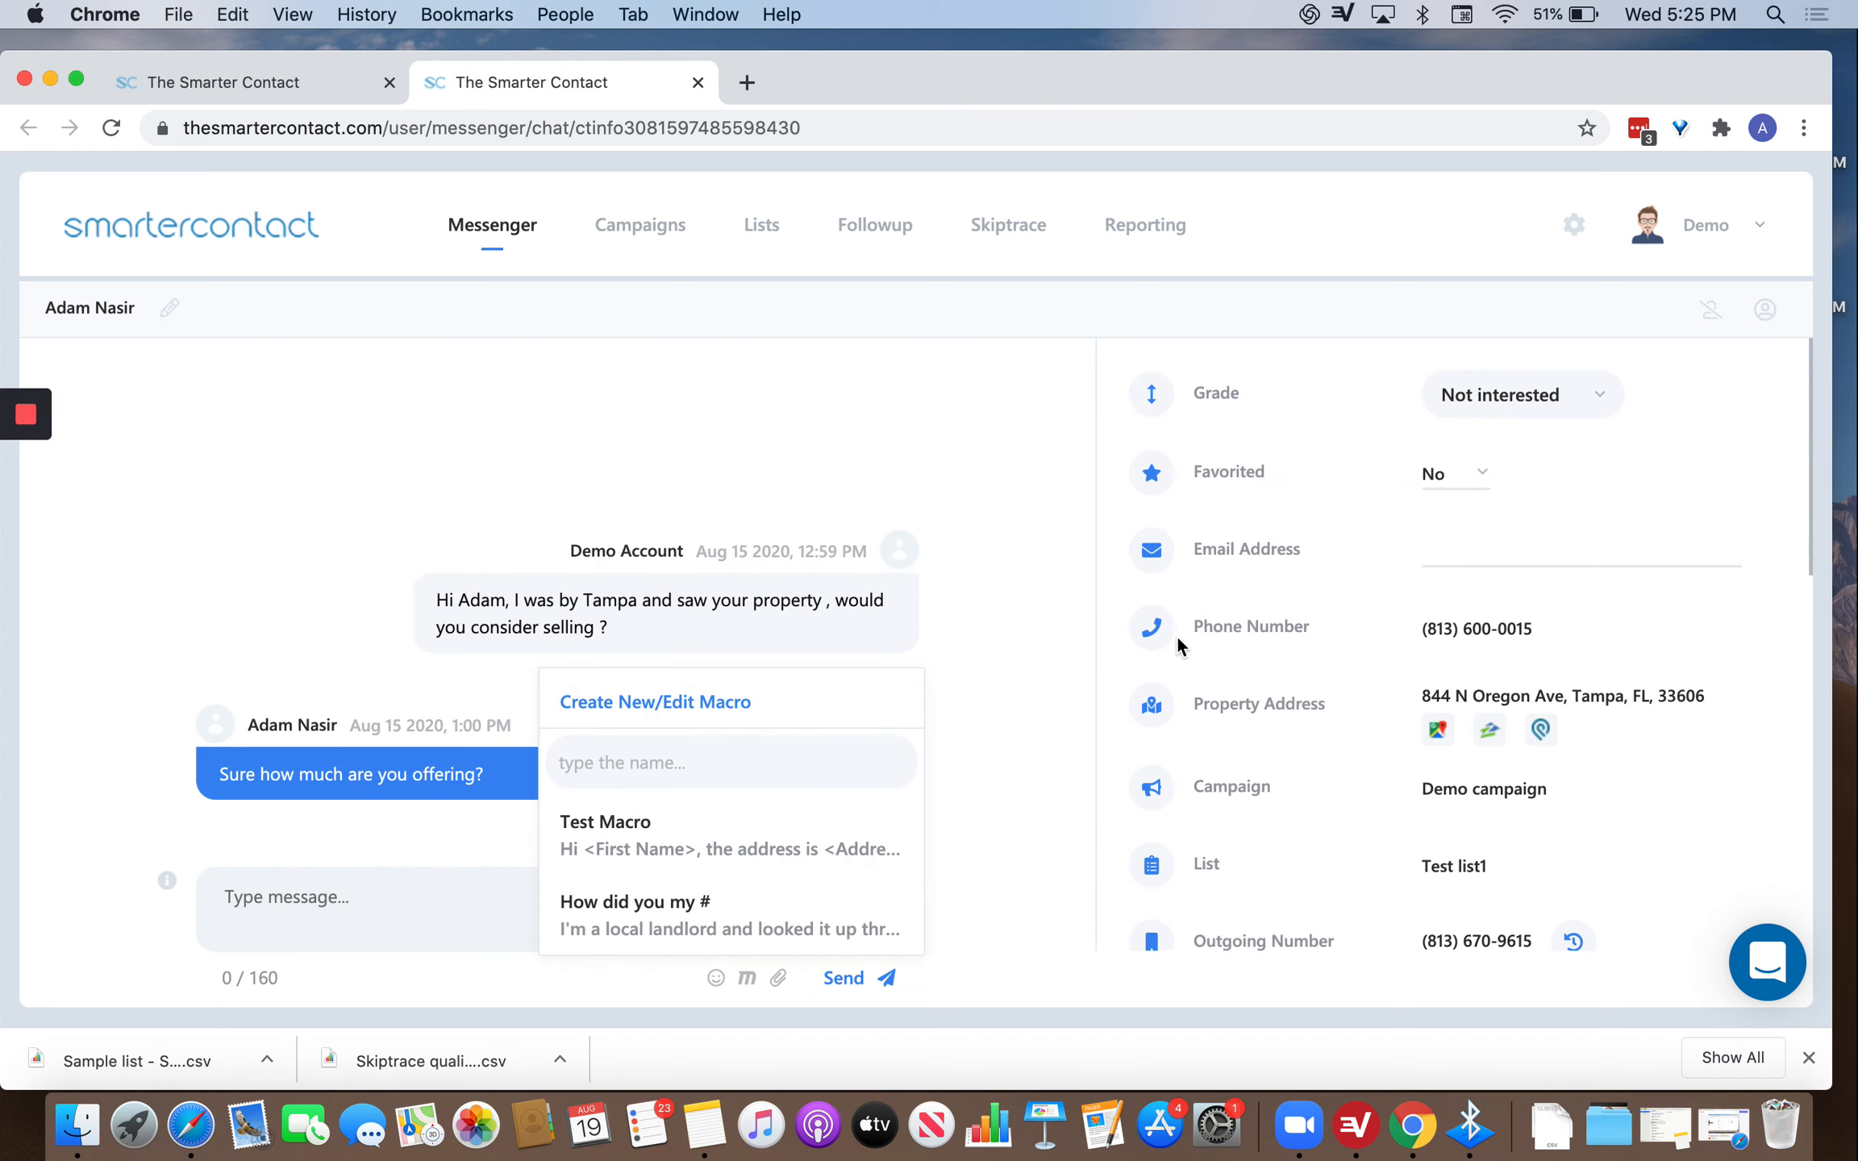
Insert the new 'How did you my #' macro into the reply box to try it out.
{"action": "left_click", "coordinate": [425, 873]}
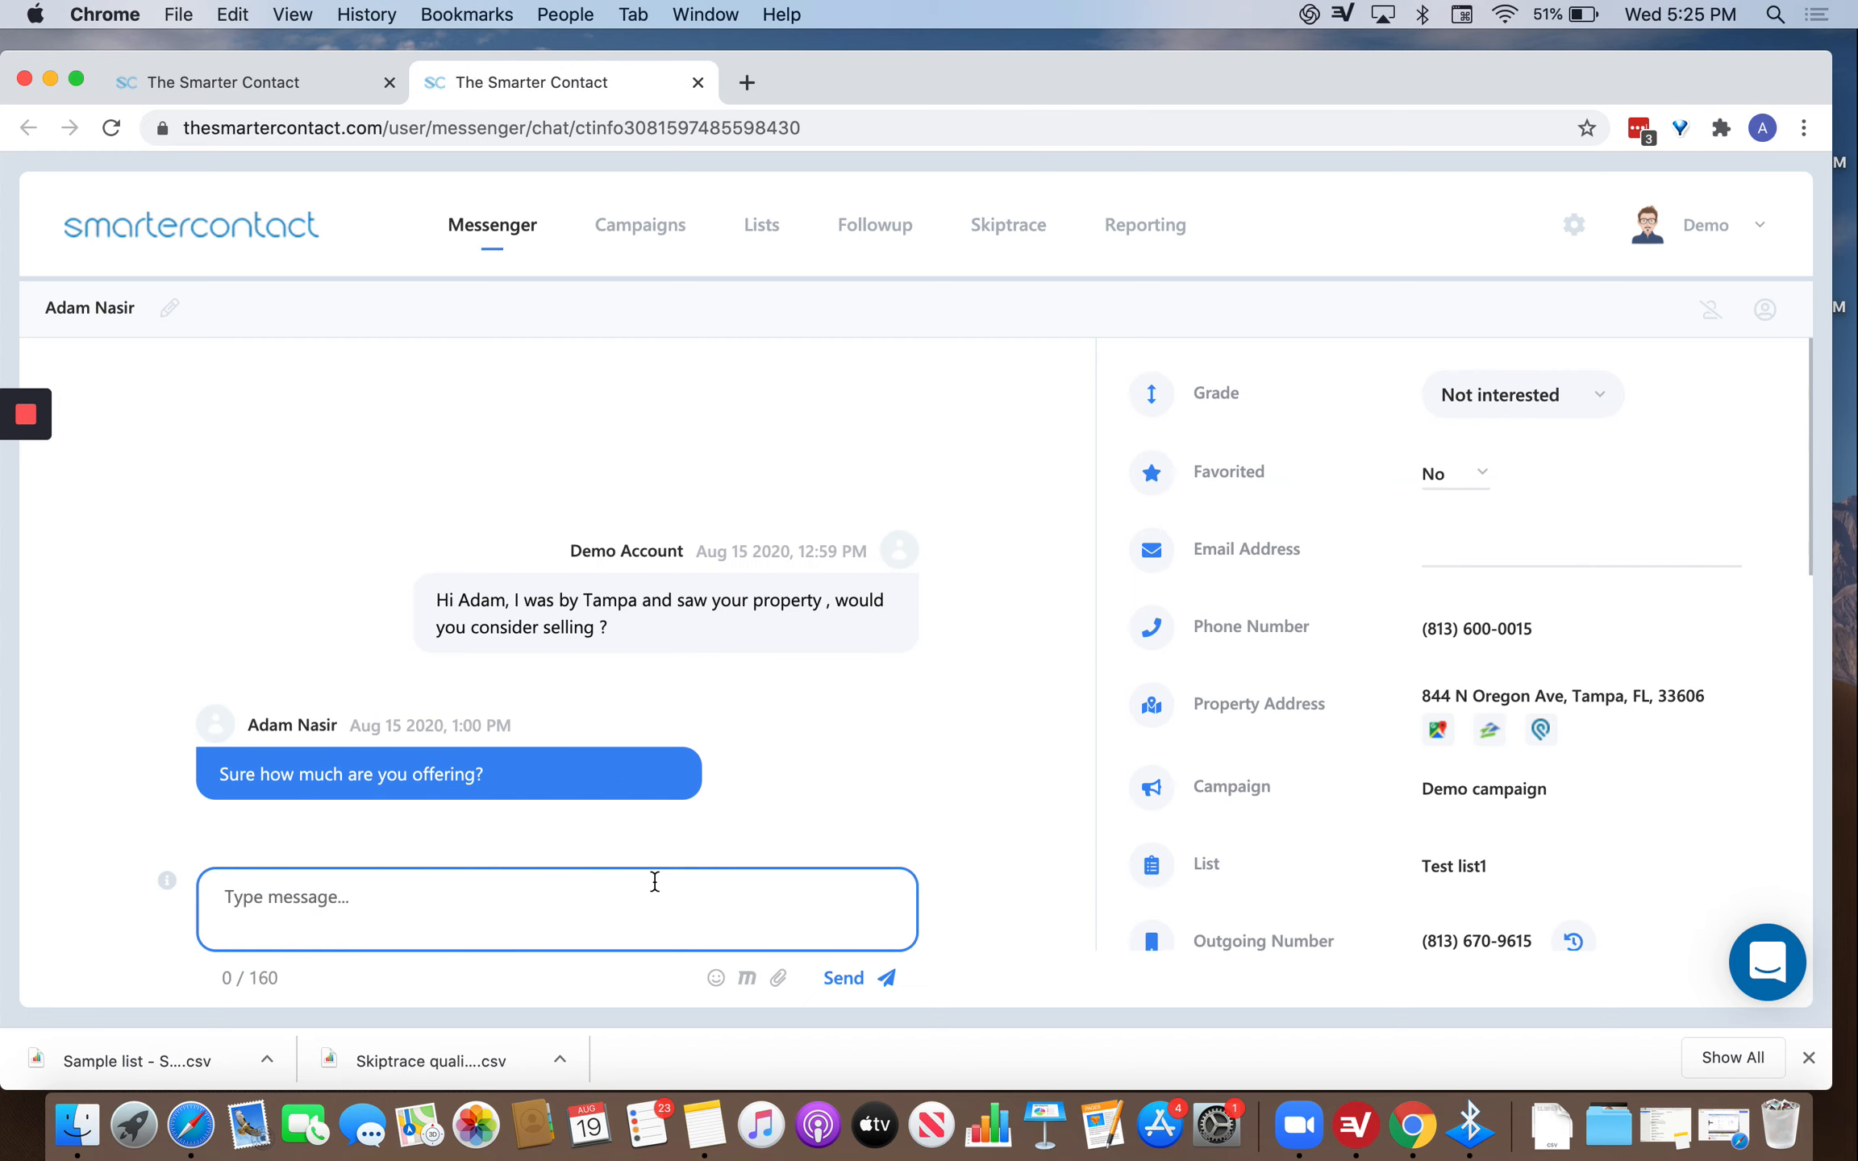
{"action": "left_click", "coordinate": [747, 977]}
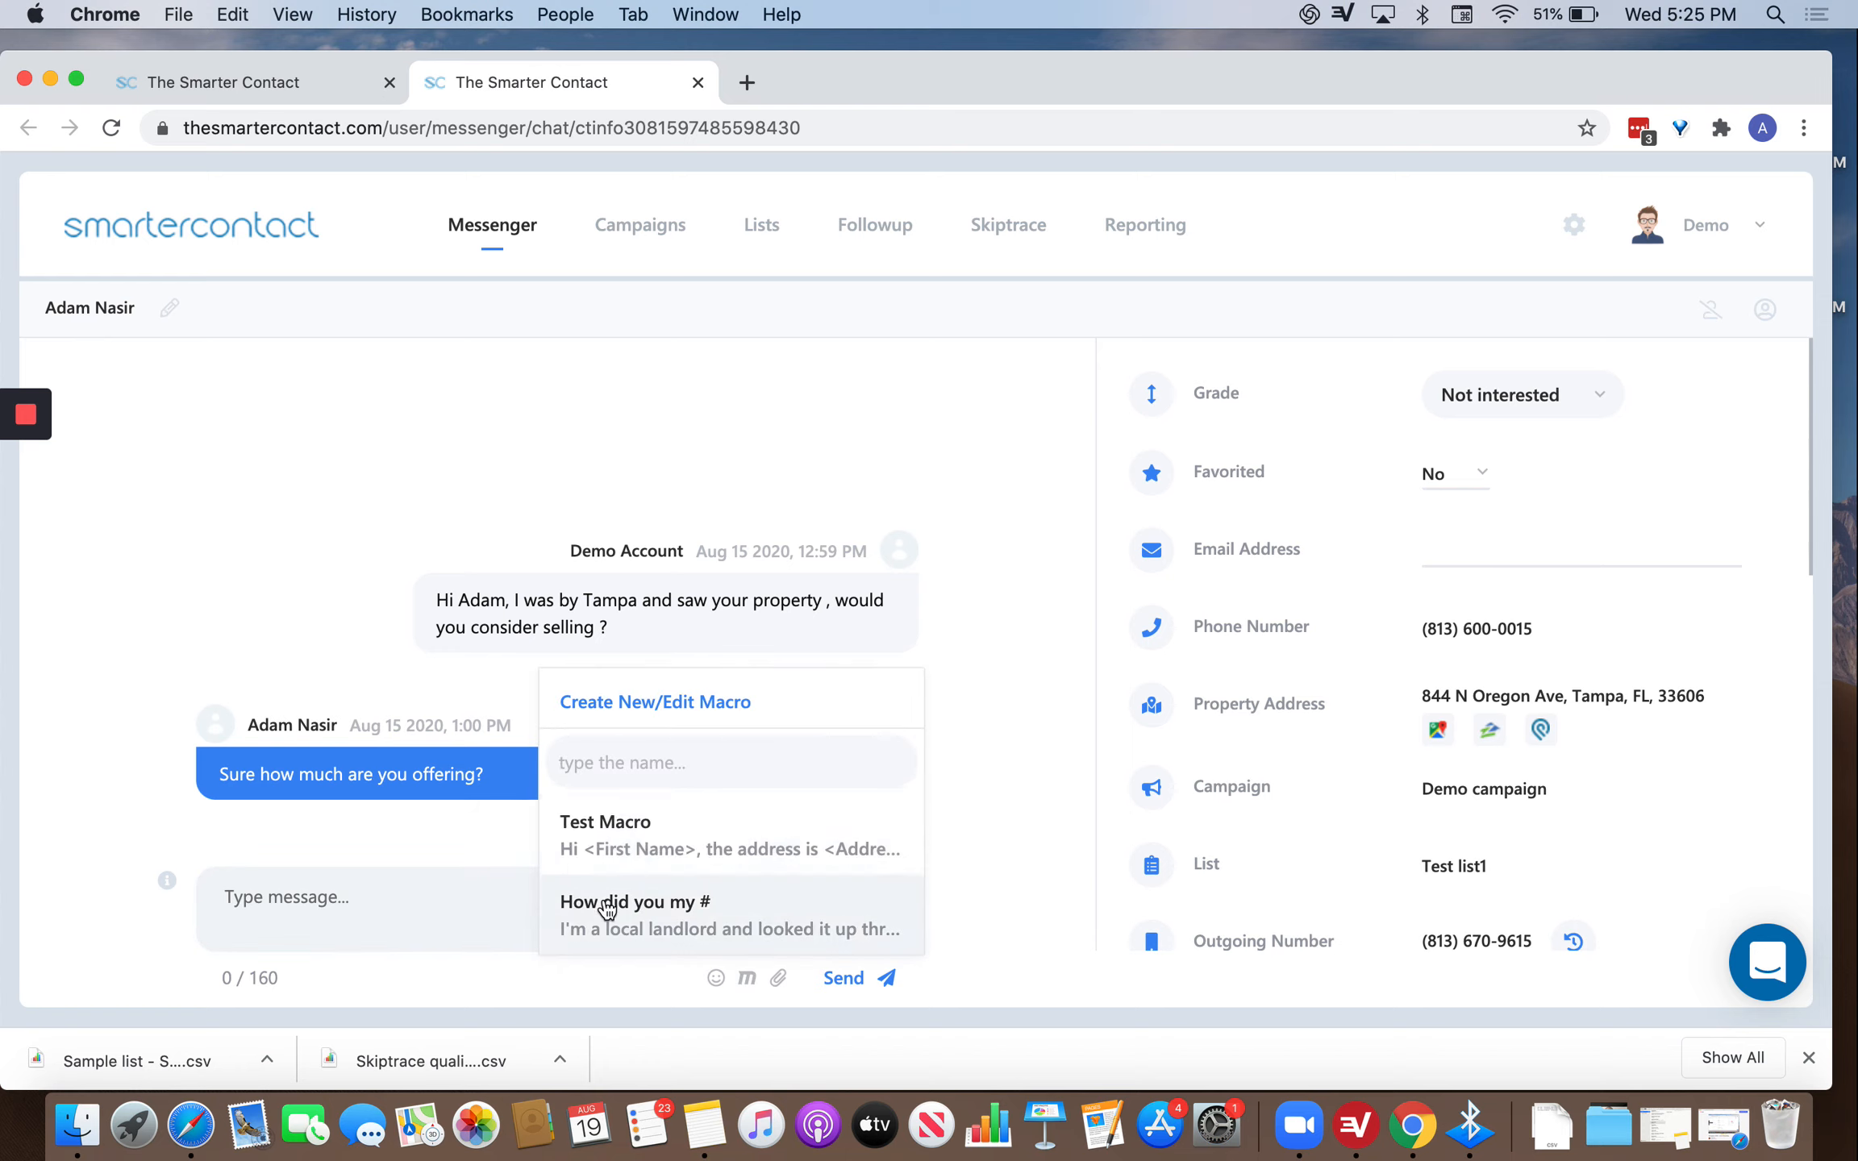
{"action": "left_click", "coordinate": [663, 928]}
{"action": "left_click", "coordinate": [391, 881]}
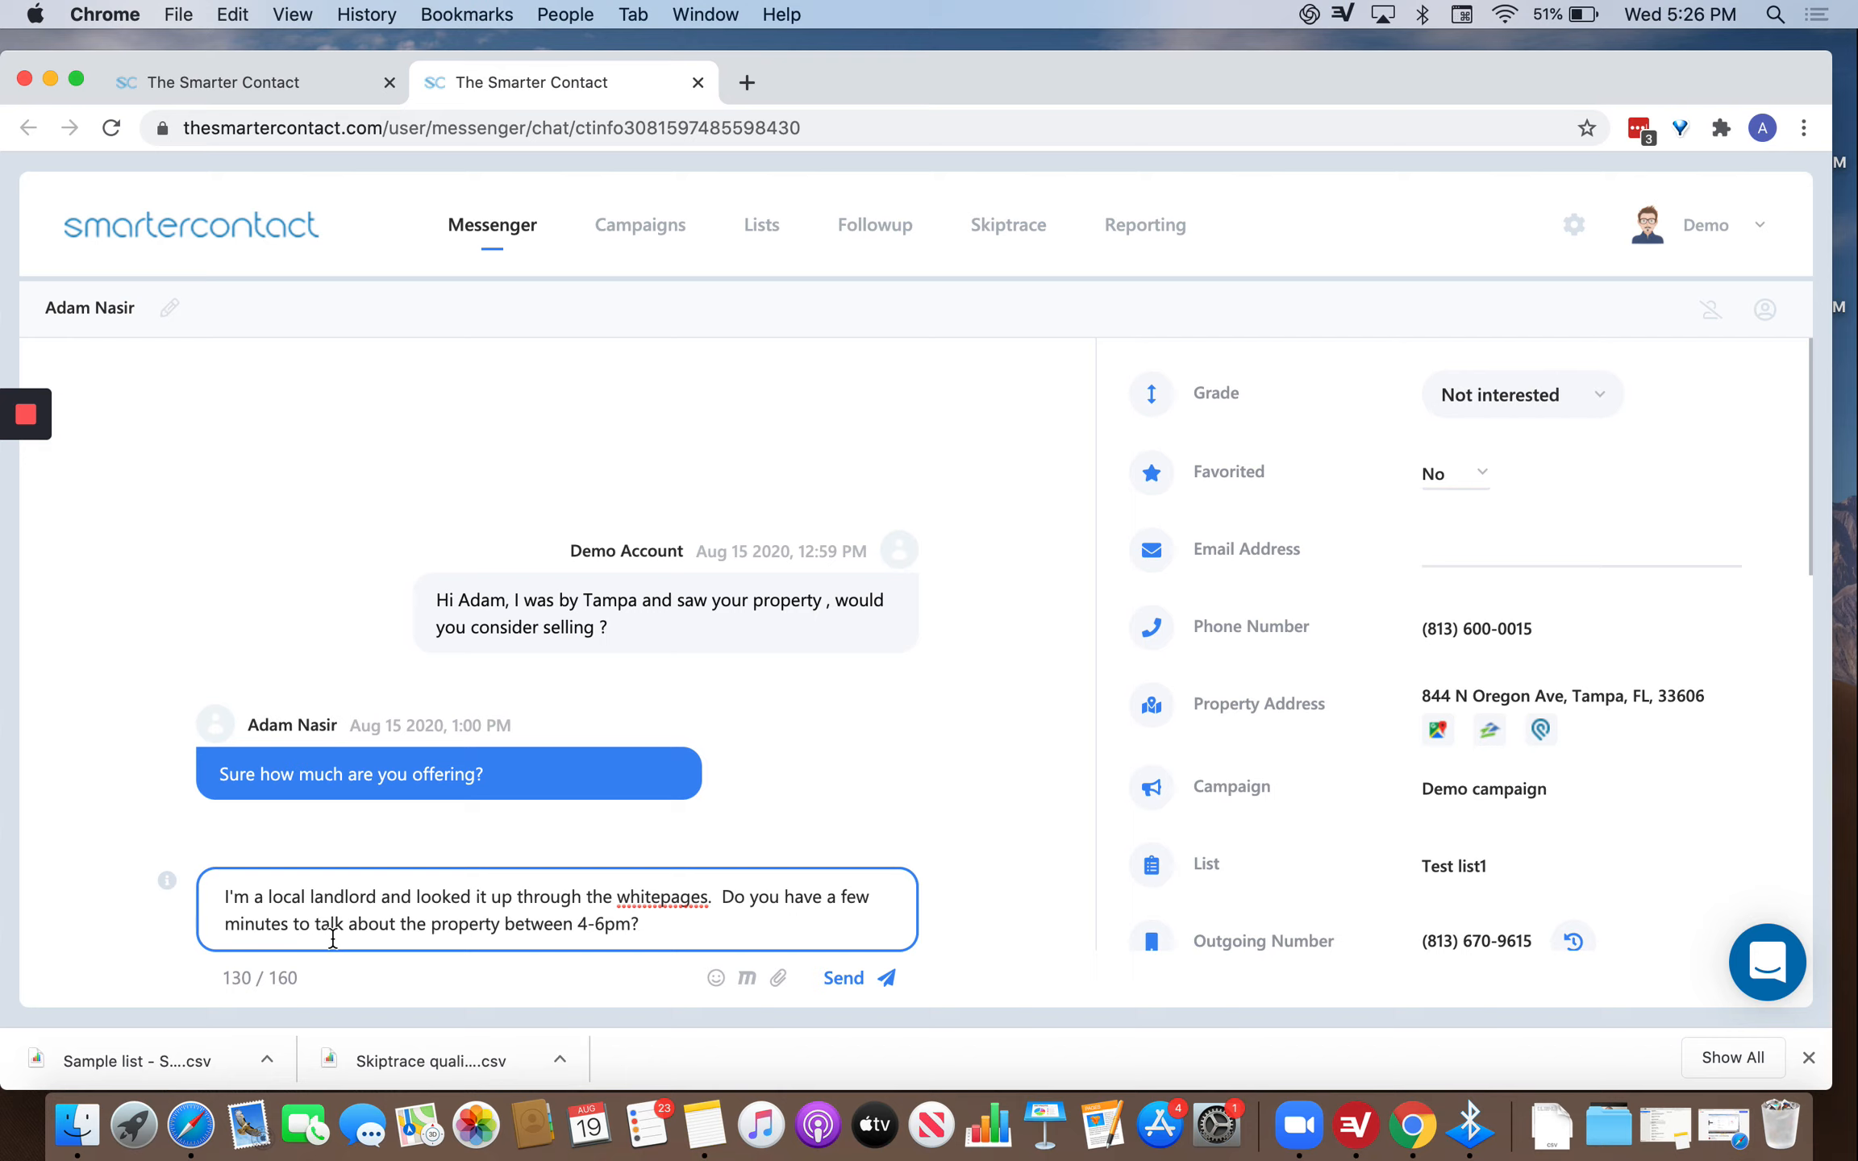
Clear the drafted landlord reply so the box is back to 0/160 characters.
{"action": "key", "text": "super+a"}
{"action": "key", "text": "BackSpace"}
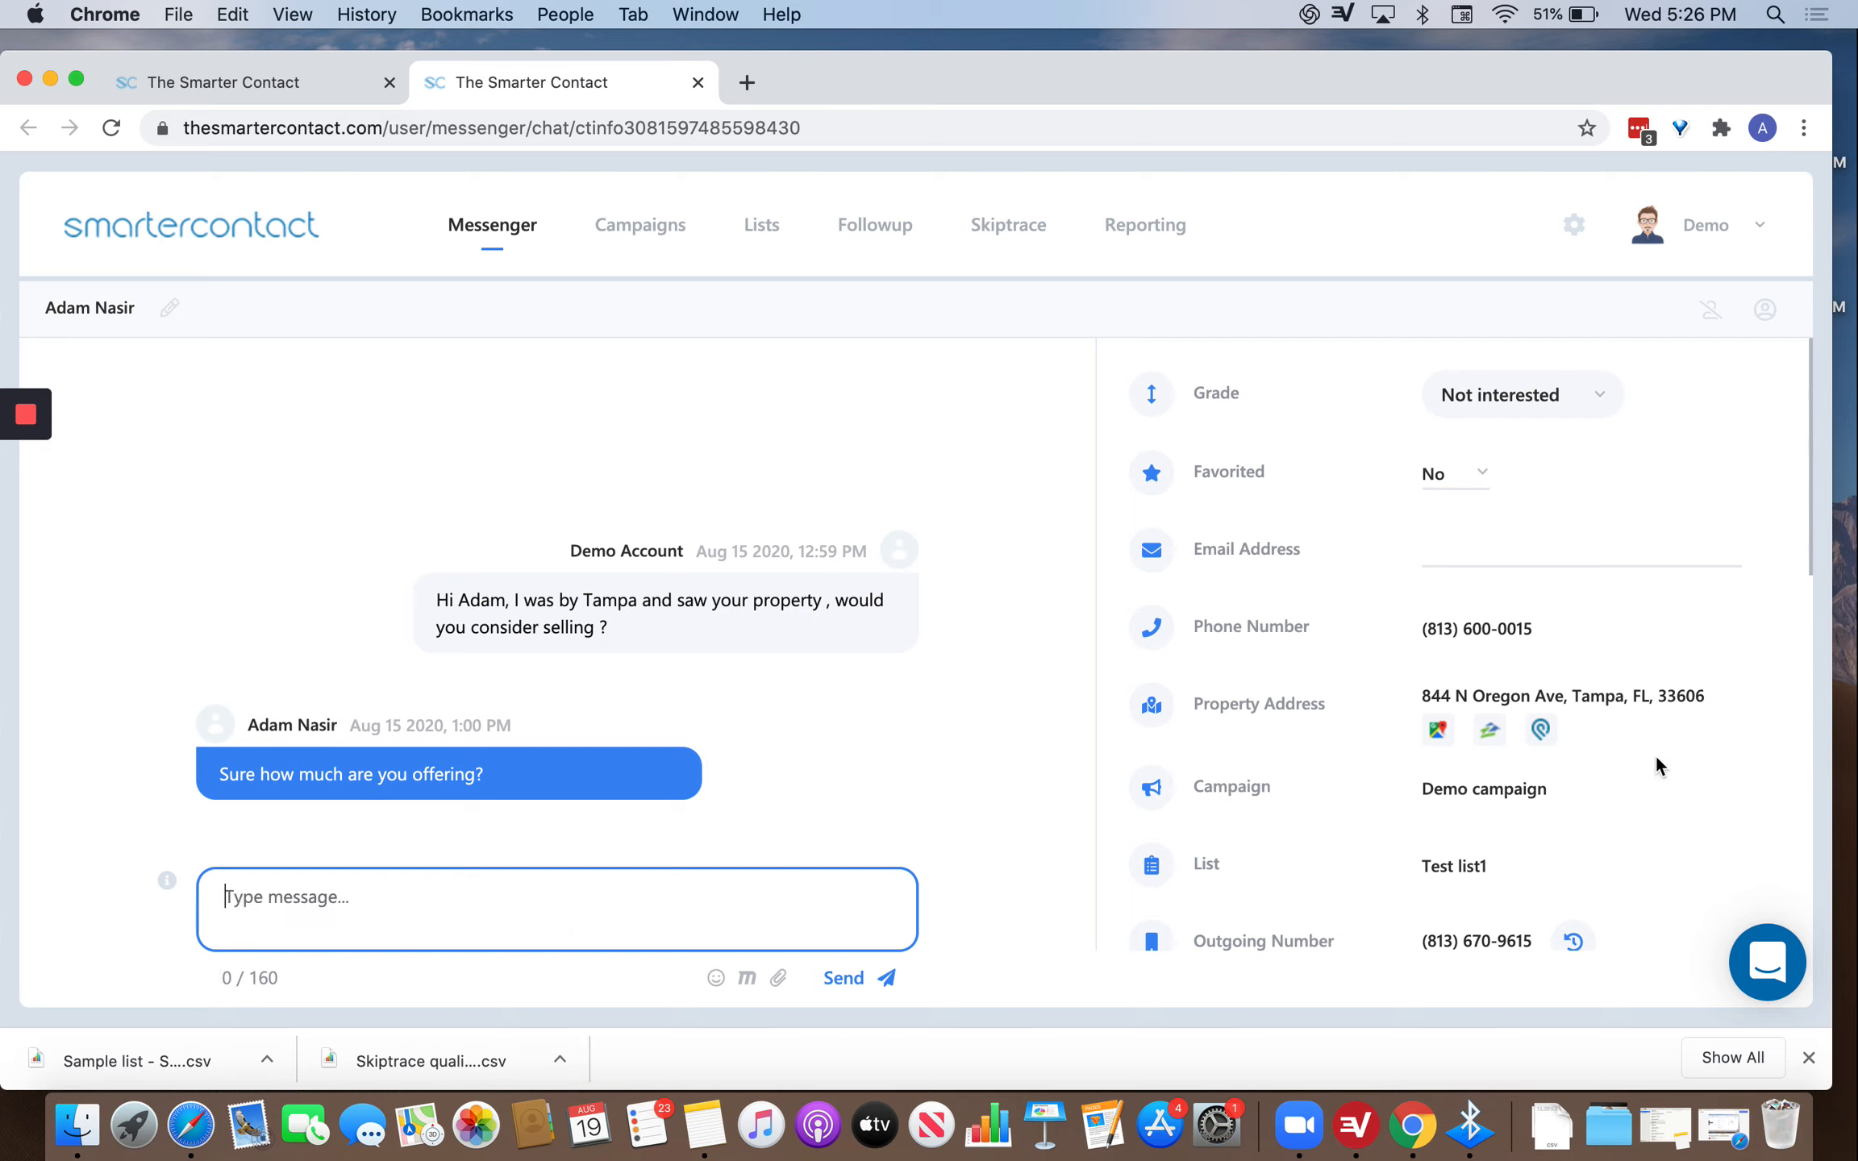
{"action": "scroll", "coordinate": [1646, 757], "scroll_direction": "down", "scroll_amount": 5}
Open the contact's property address on Google Maps and Zillow in new tabs.
{"action": "scroll", "coordinate": [1656, 677], "scroll_direction": "up", "scroll_amount": 5}
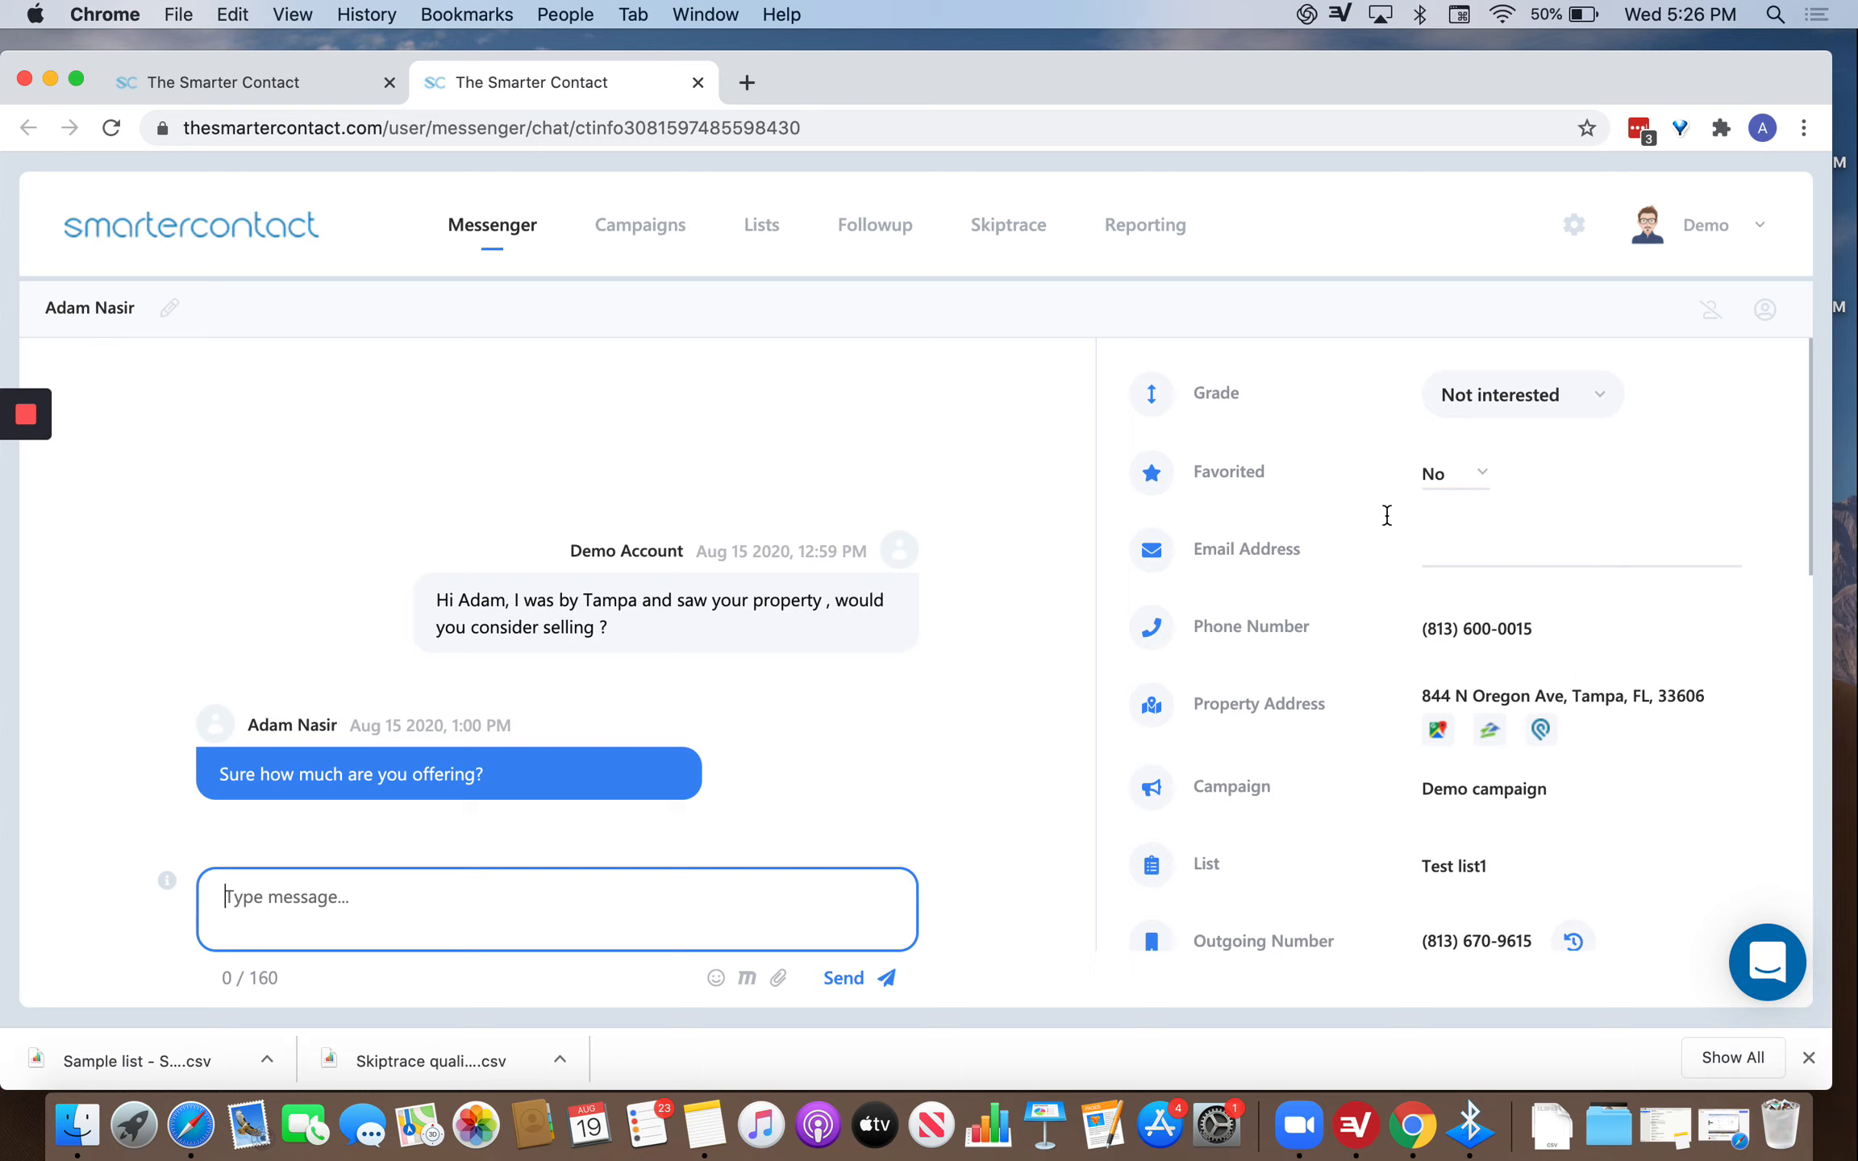
{"action": "left_click", "coordinate": [158, 309]}
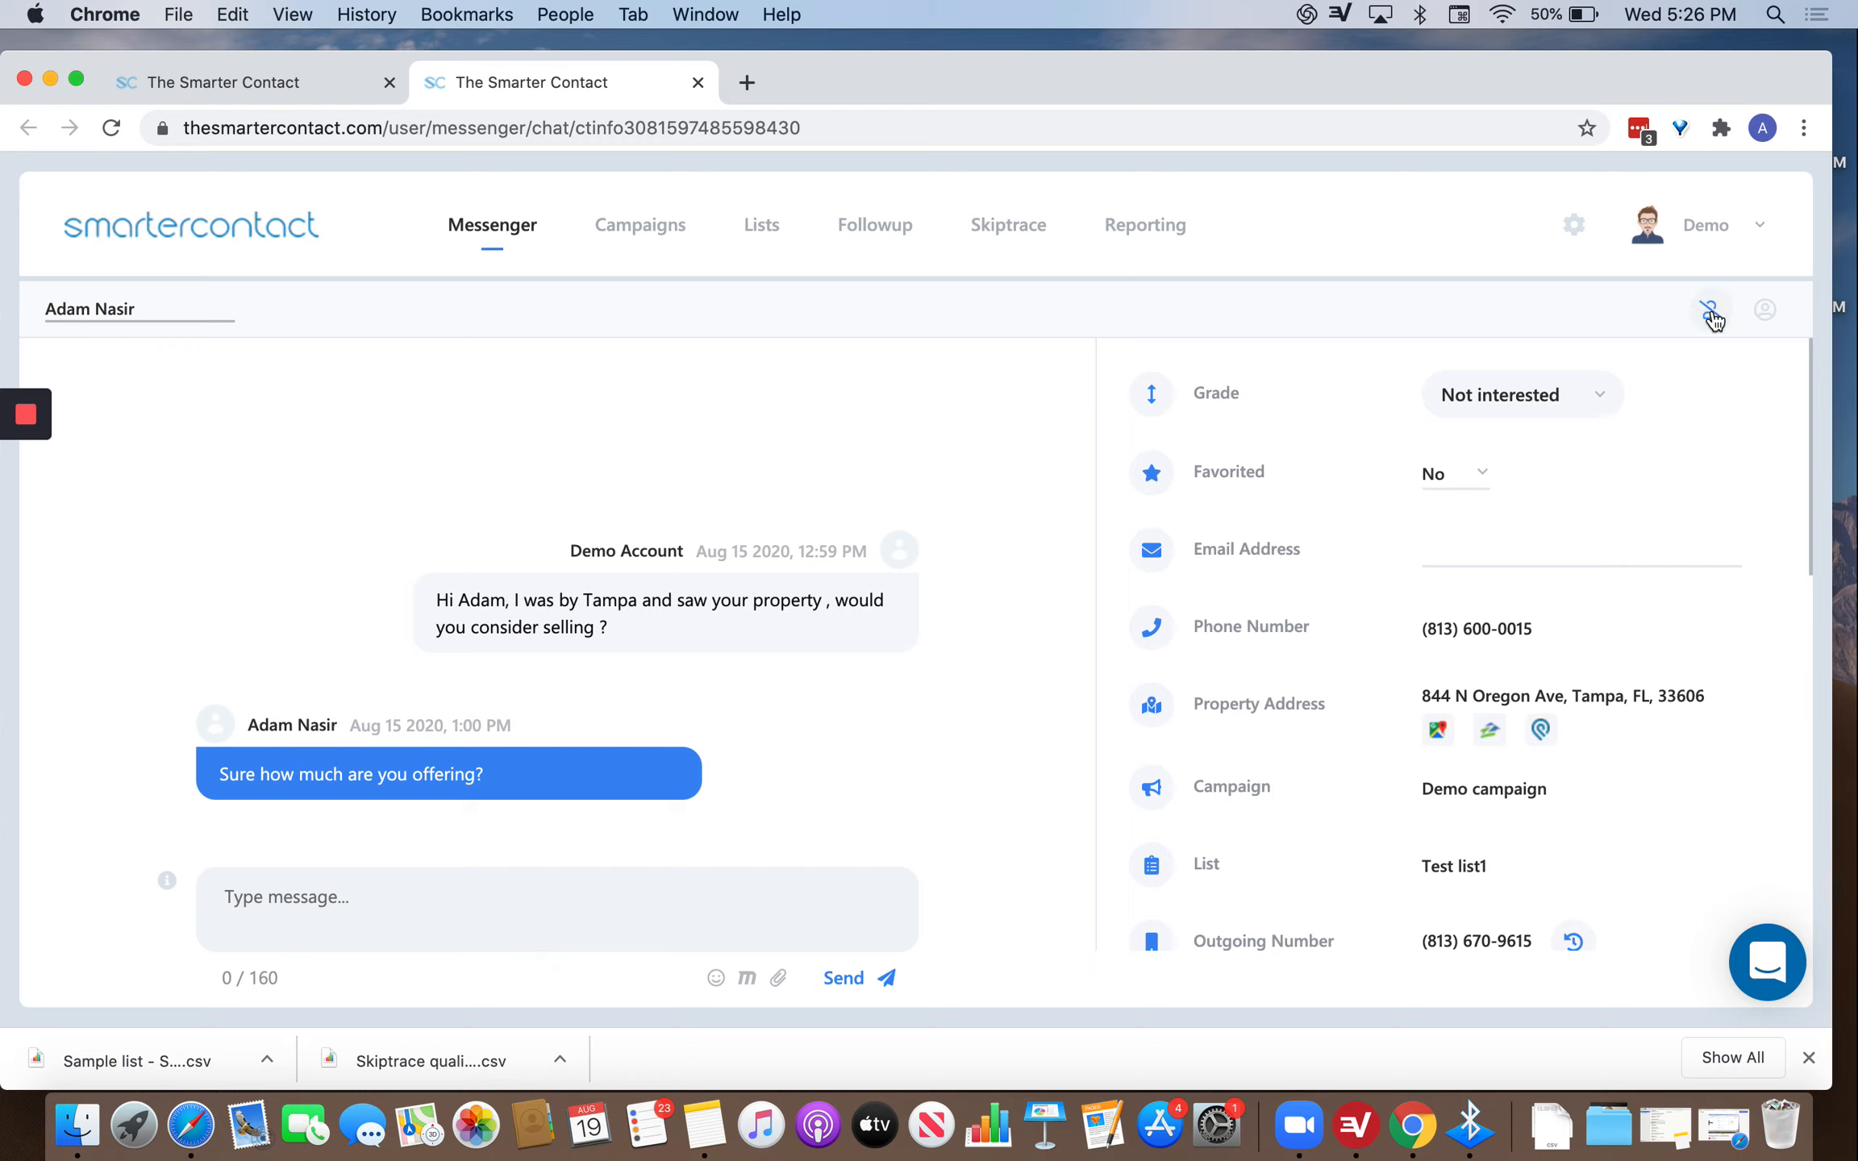
{"action": "left_click", "coordinate": [1513, 548]}
{"action": "scroll", "coordinate": [1516, 551], "scroll_direction": "down", "scroll_amount": 2}
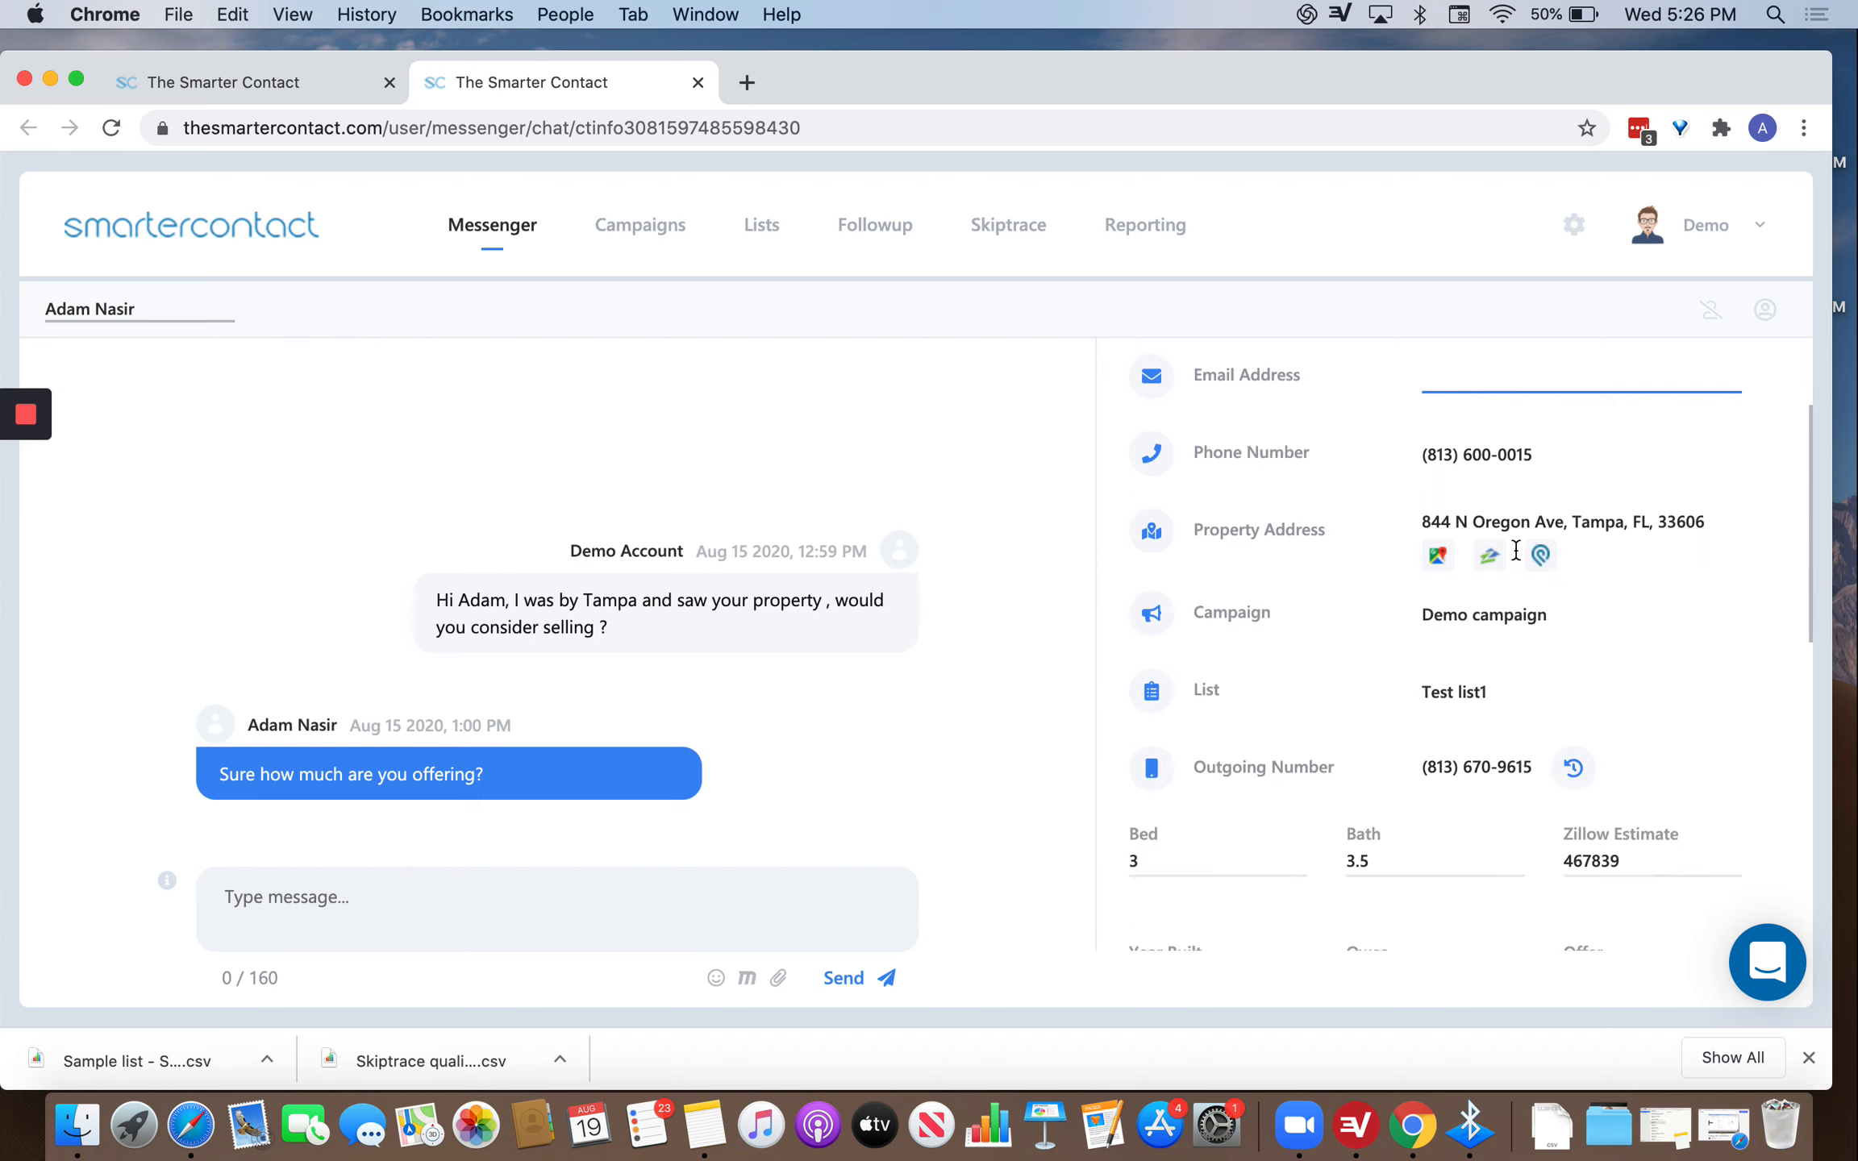
{"action": "left_click", "coordinate": [1435, 557]}
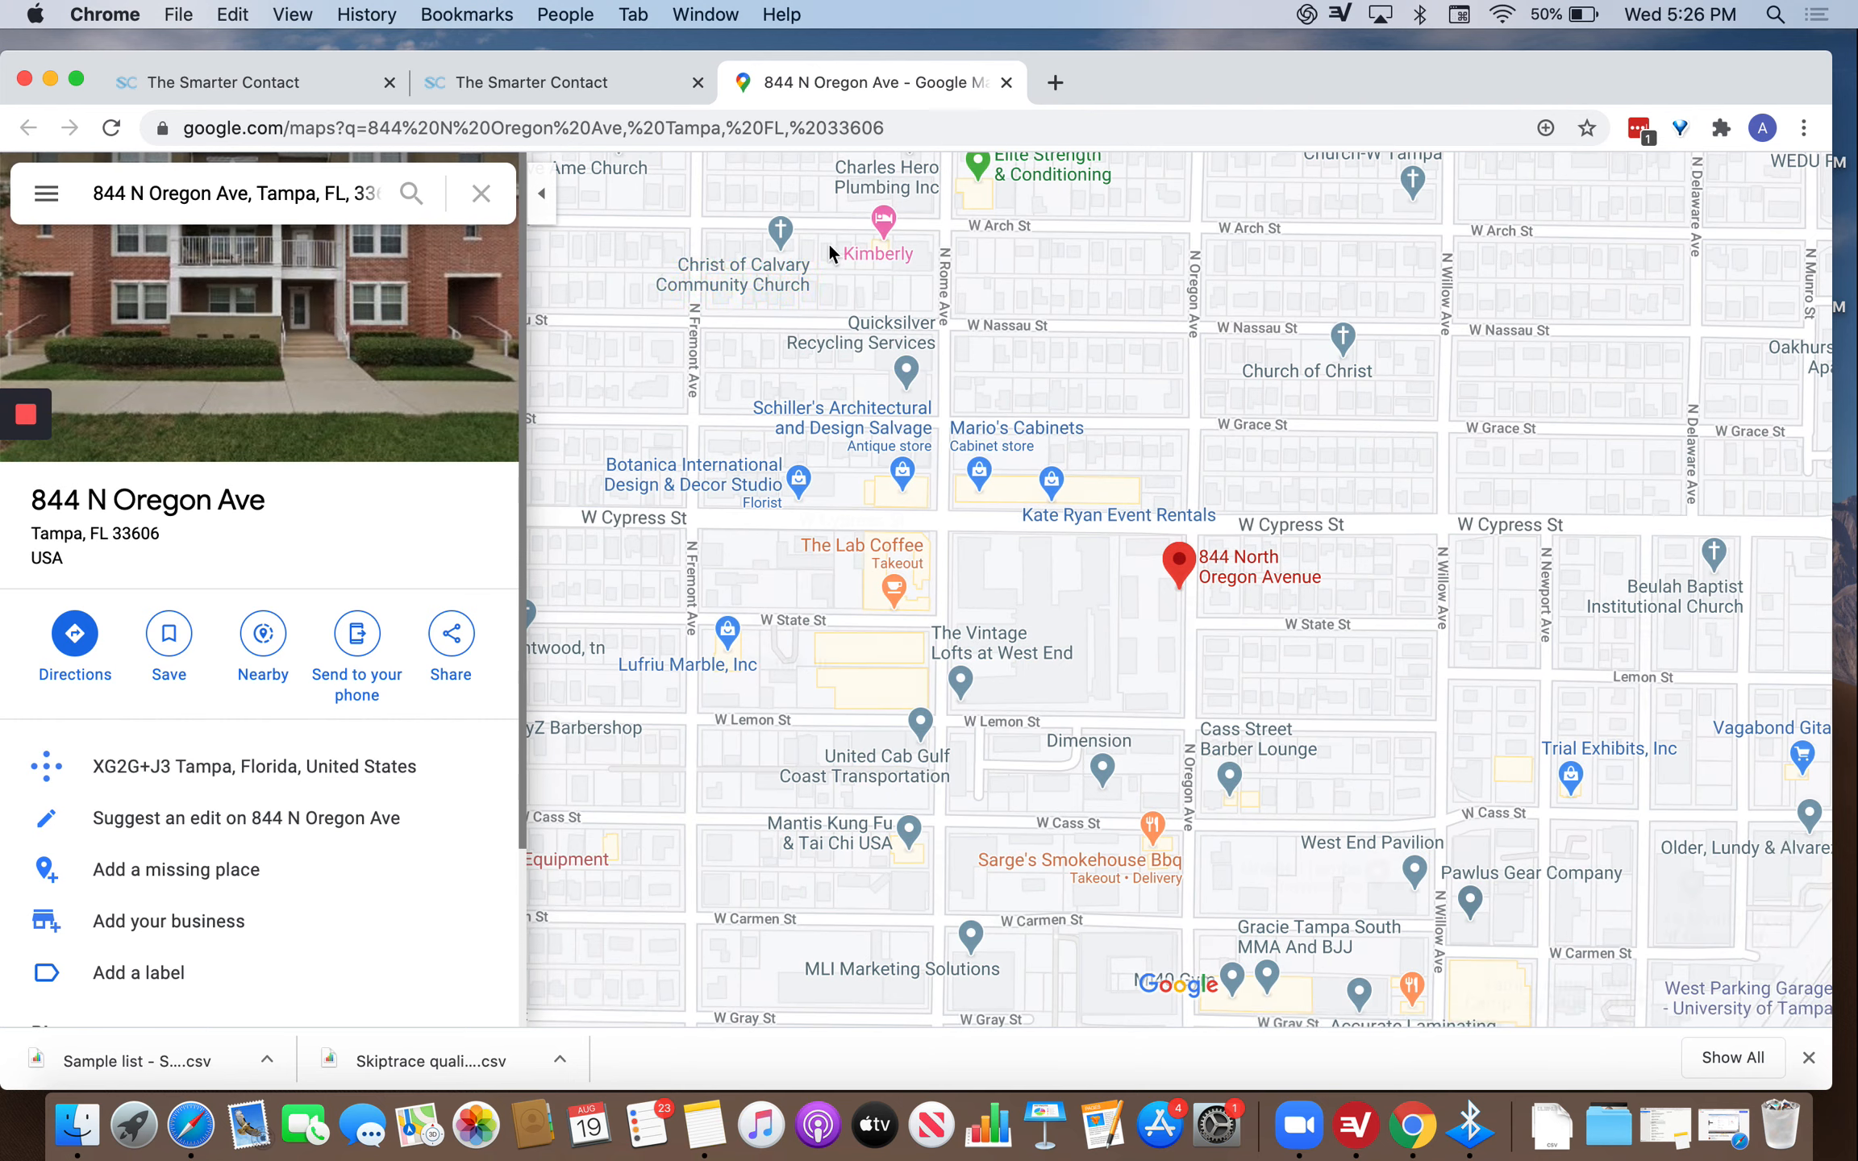
{"action": "left_click", "coordinate": [538, 90]}
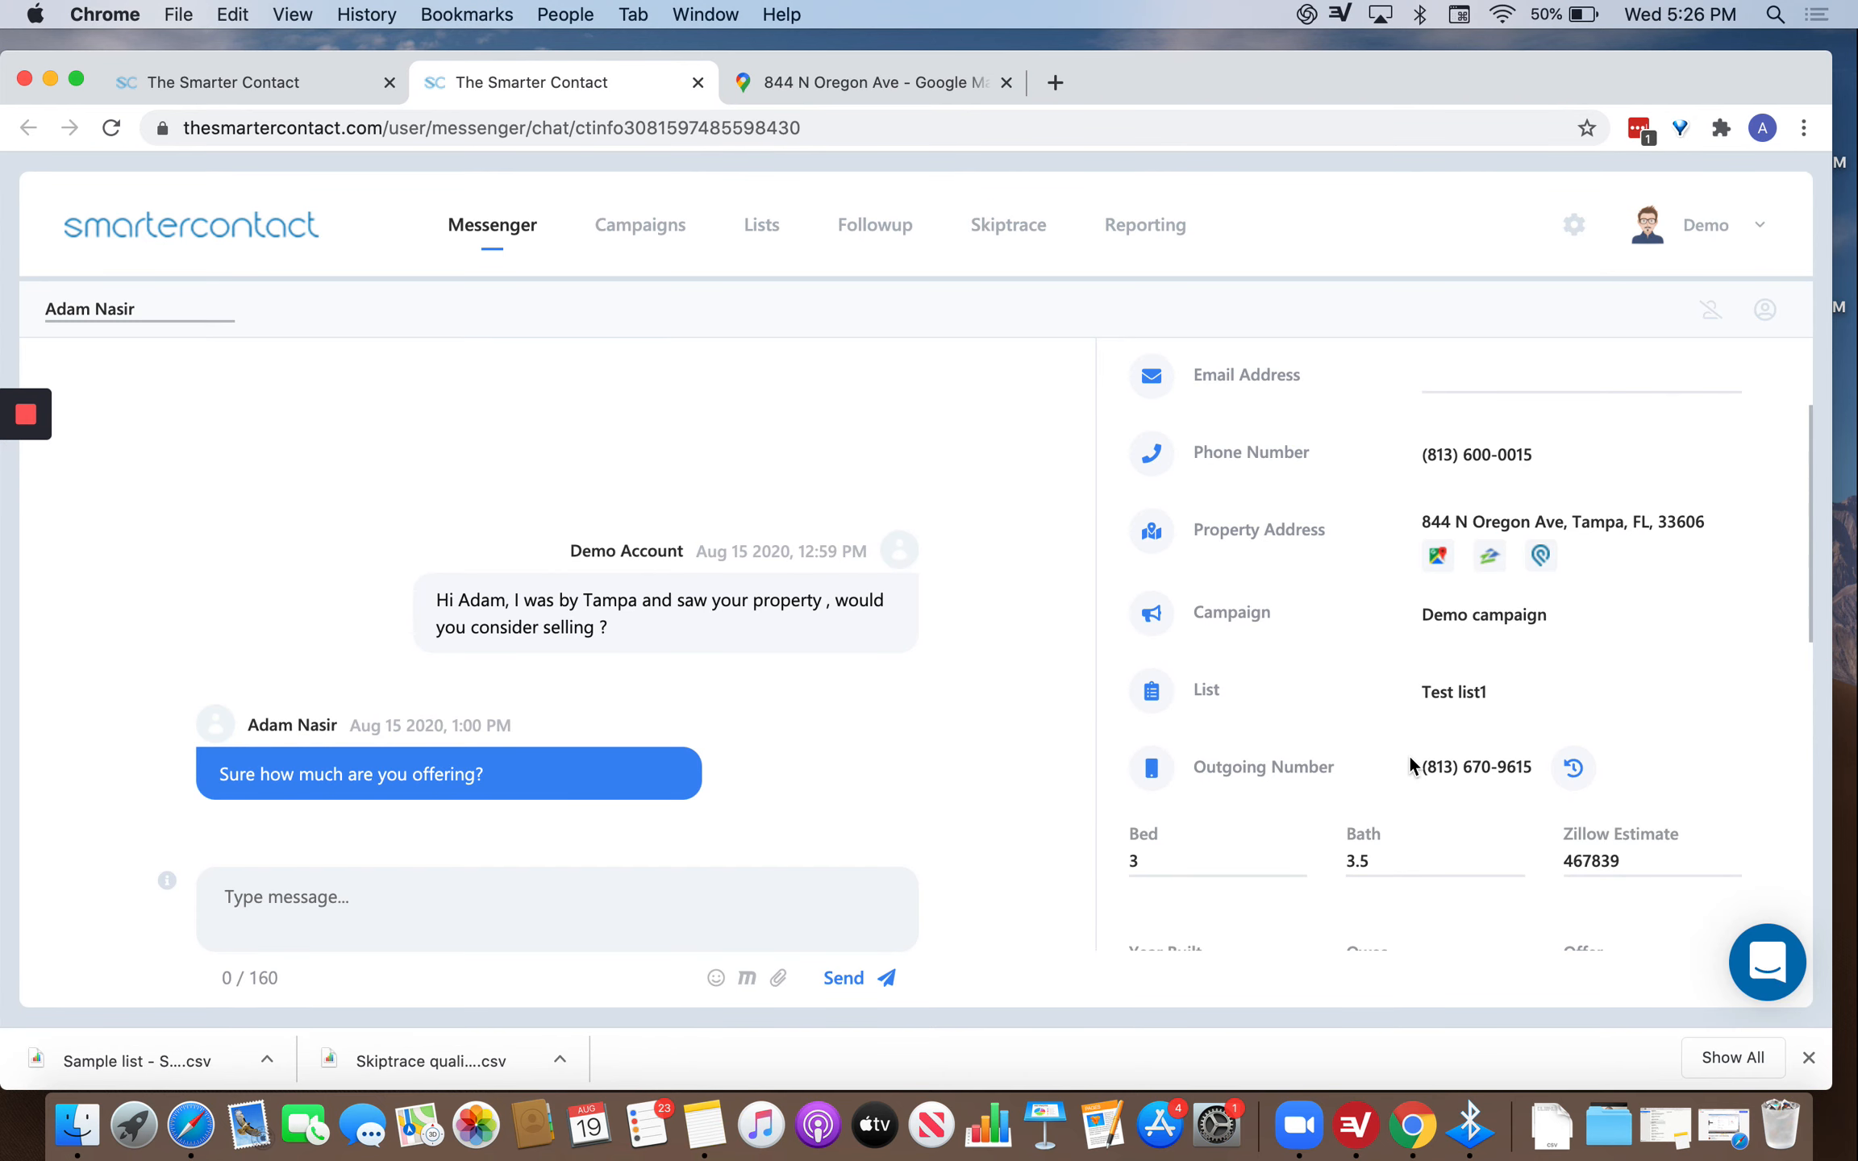
{"action": "left_click", "coordinate": [1496, 535]}
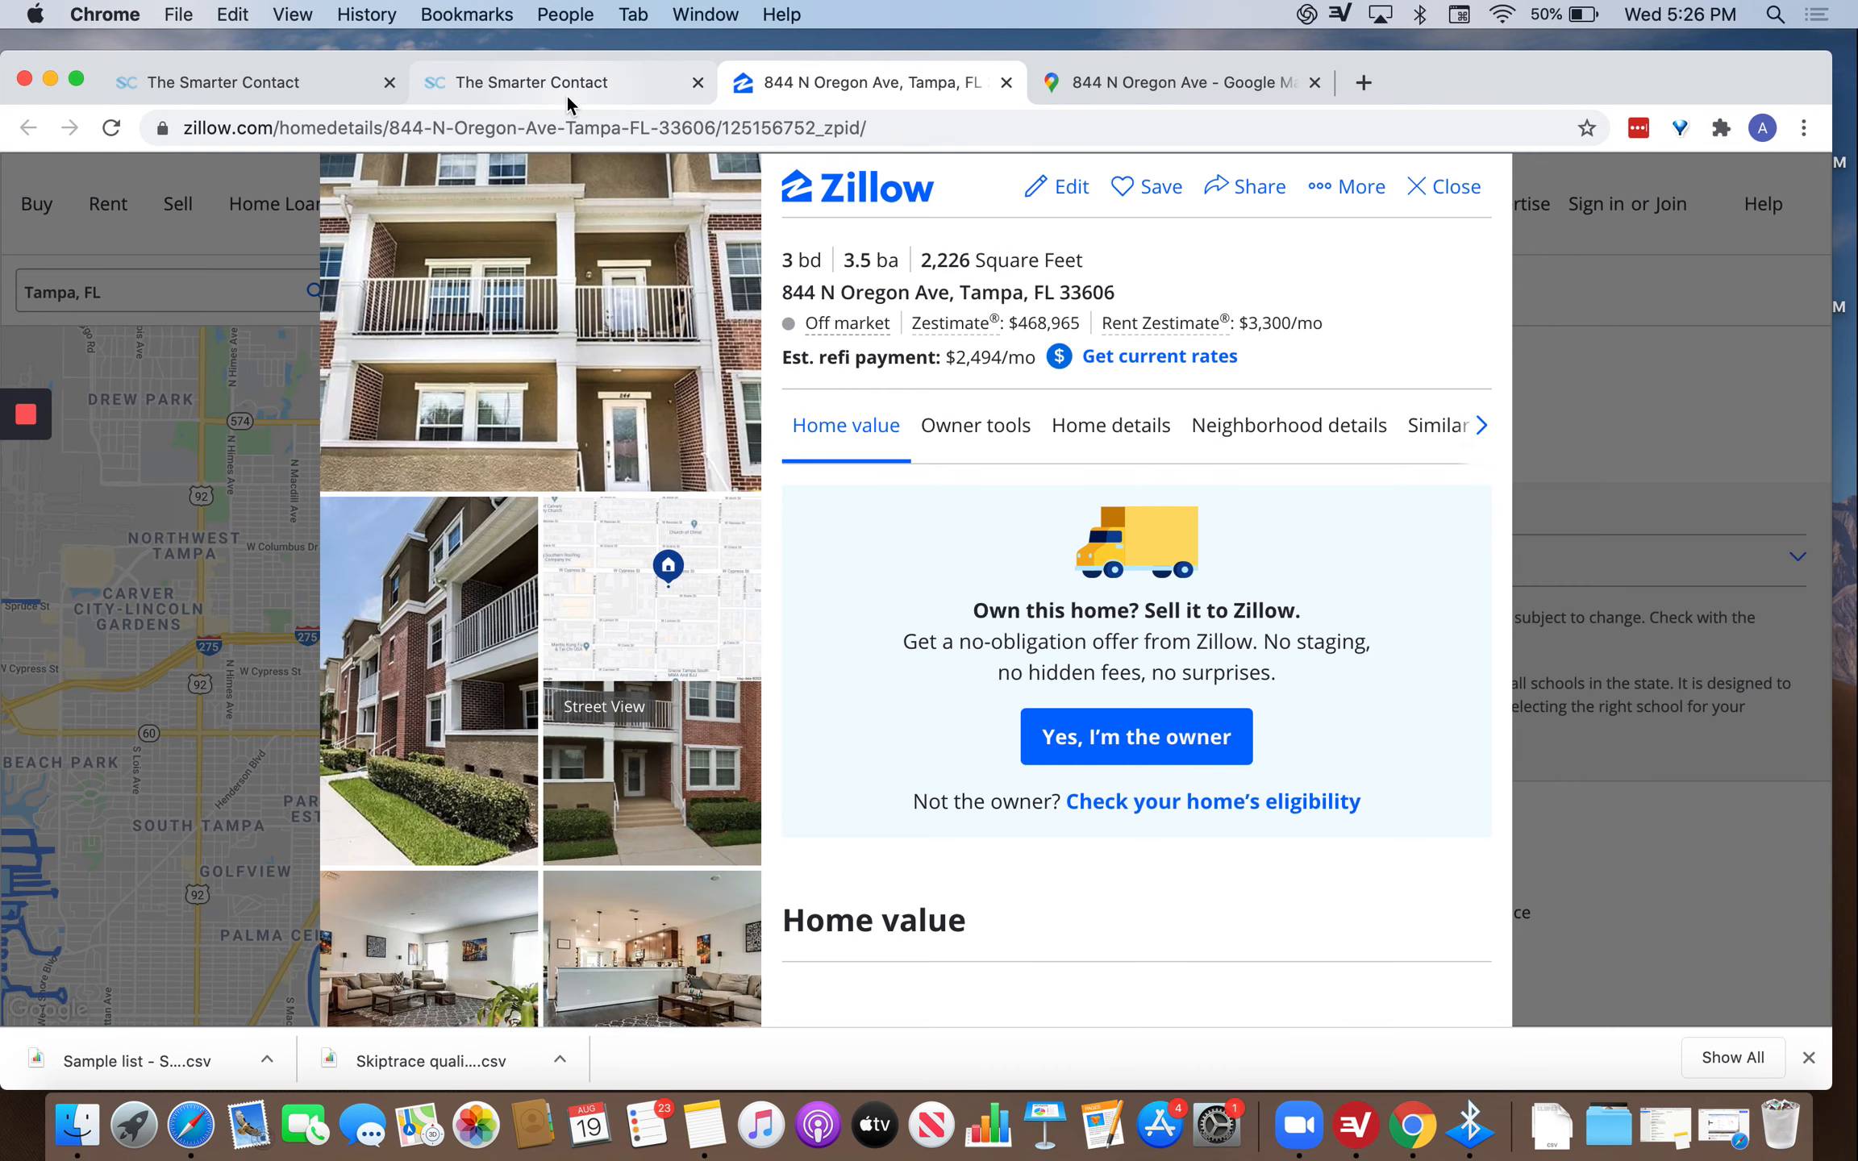
{"action": "left_click", "coordinate": [566, 91]}
Review the Google Maps and Zillow tabs, then return to the contact's chat.
{"action": "scroll", "coordinate": [1452, 628], "scroll_direction": "down", "scroll_amount": 2}
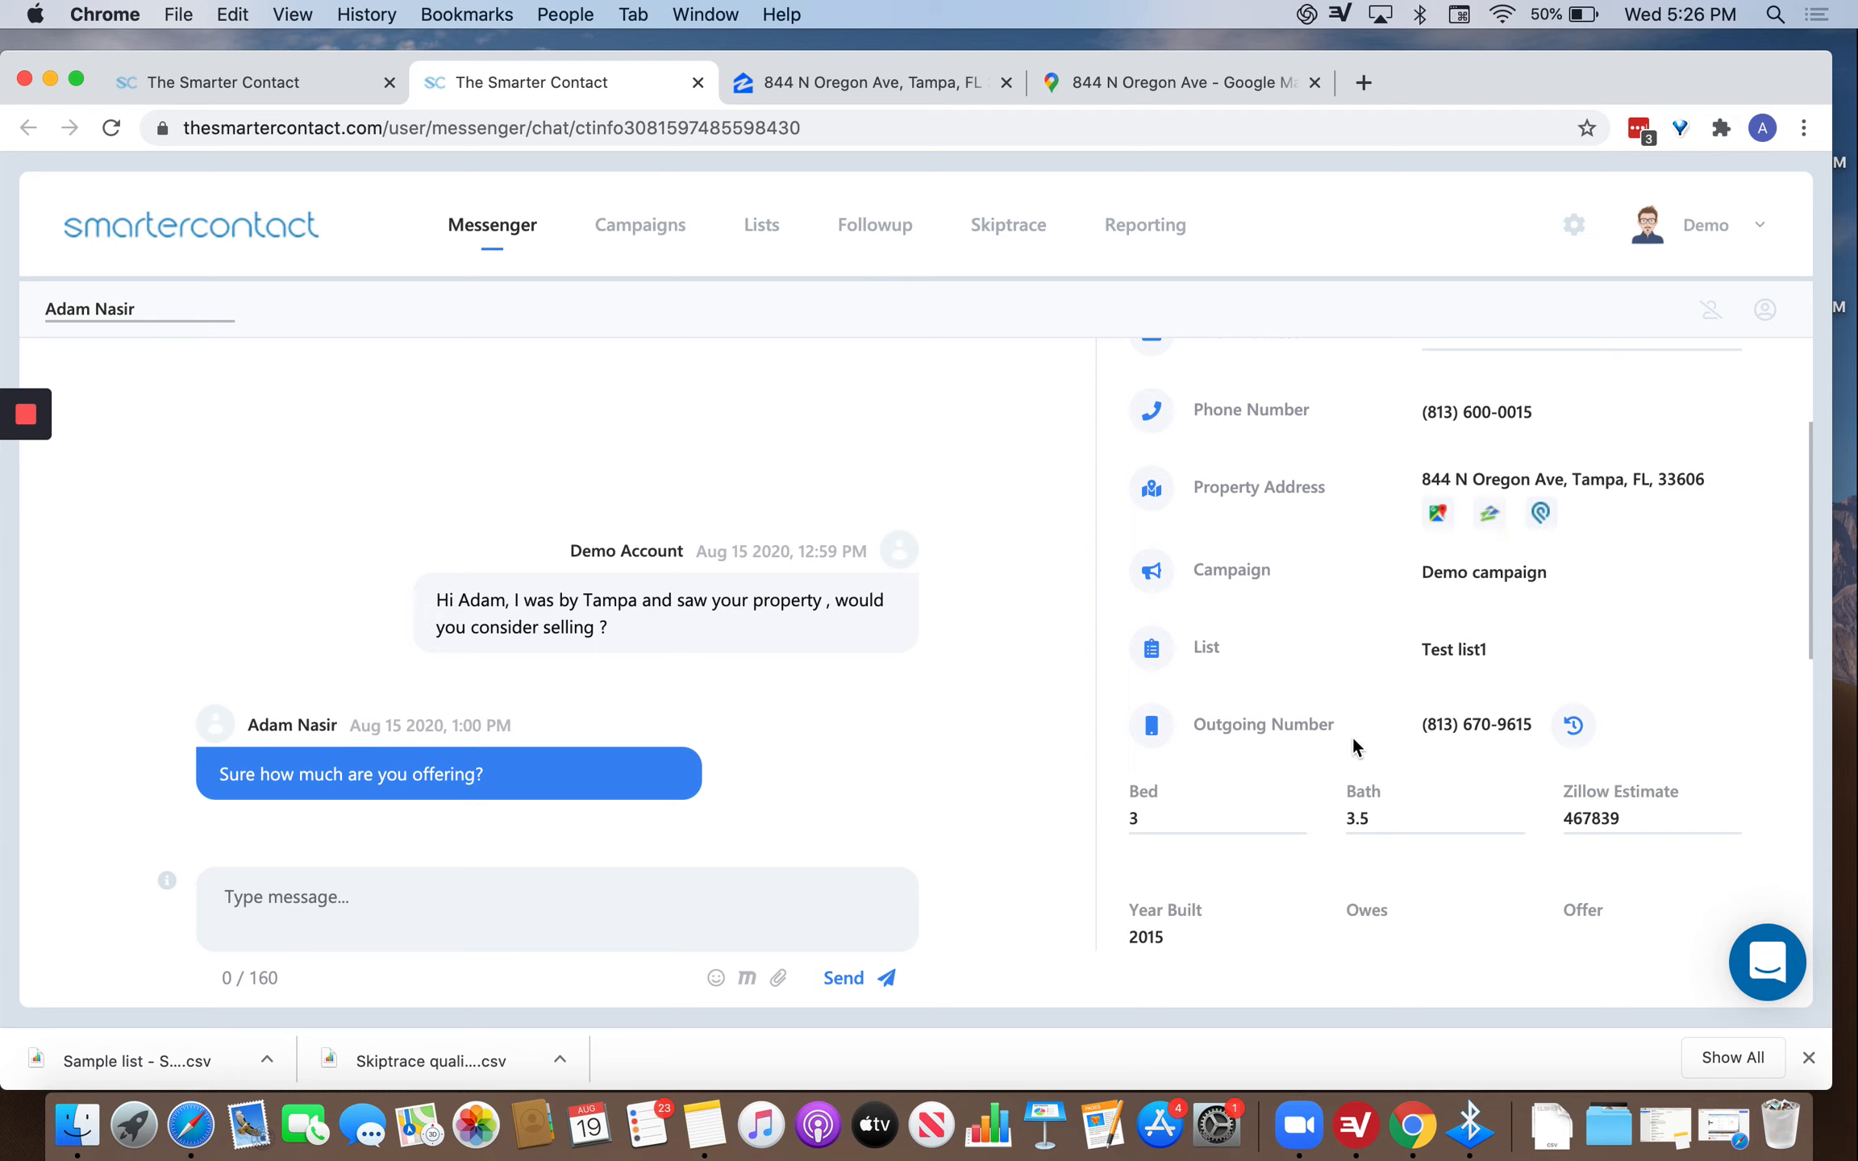
{"action": "scroll", "coordinate": [1347, 738], "scroll_direction": "down", "scroll_amount": 2}
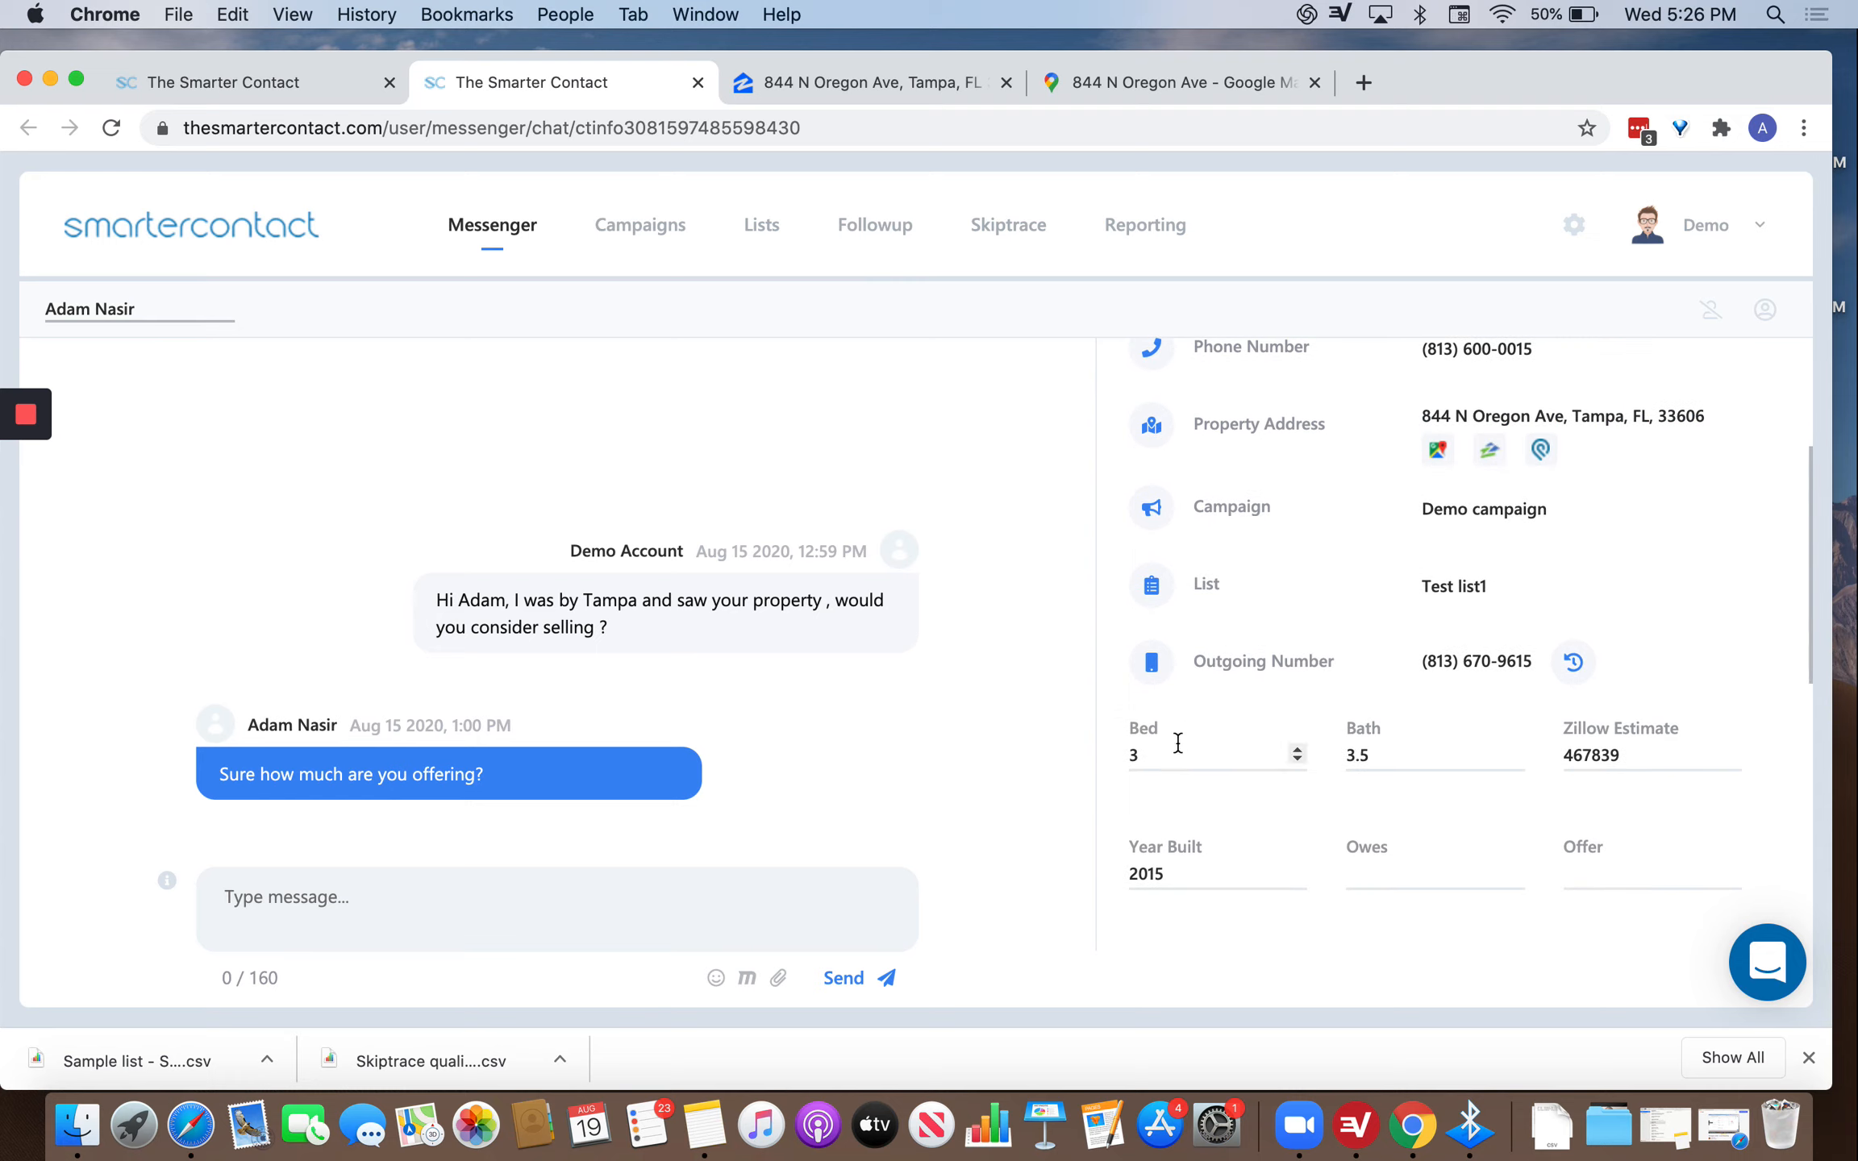
{"action": "scroll", "coordinate": [1177, 745], "scroll_direction": "down", "scroll_amount": 2}
{"action": "scroll", "coordinate": [1290, 733], "scroll_direction": "down", "scroll_amount": 3}
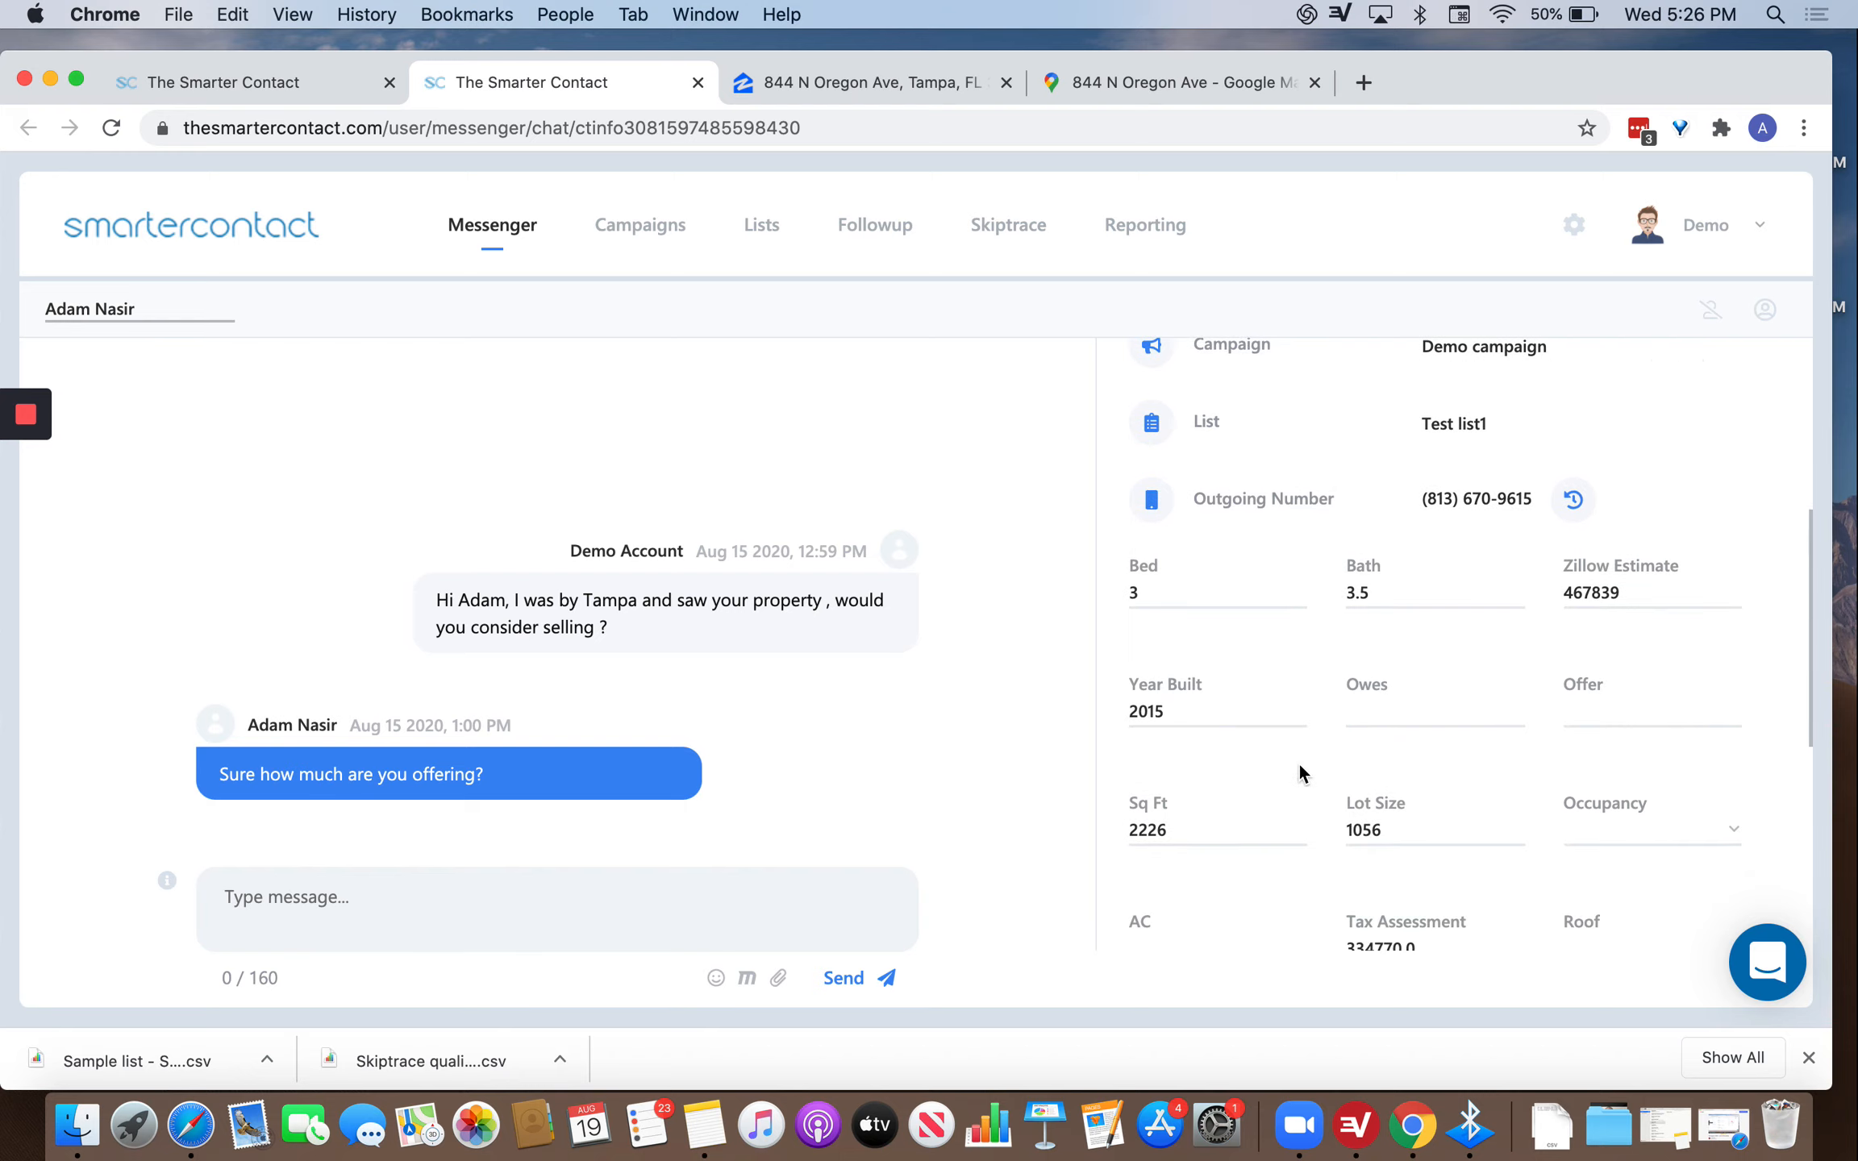
{"action": "scroll", "coordinate": [1630, 592], "scroll_direction": "down", "scroll_amount": 4}
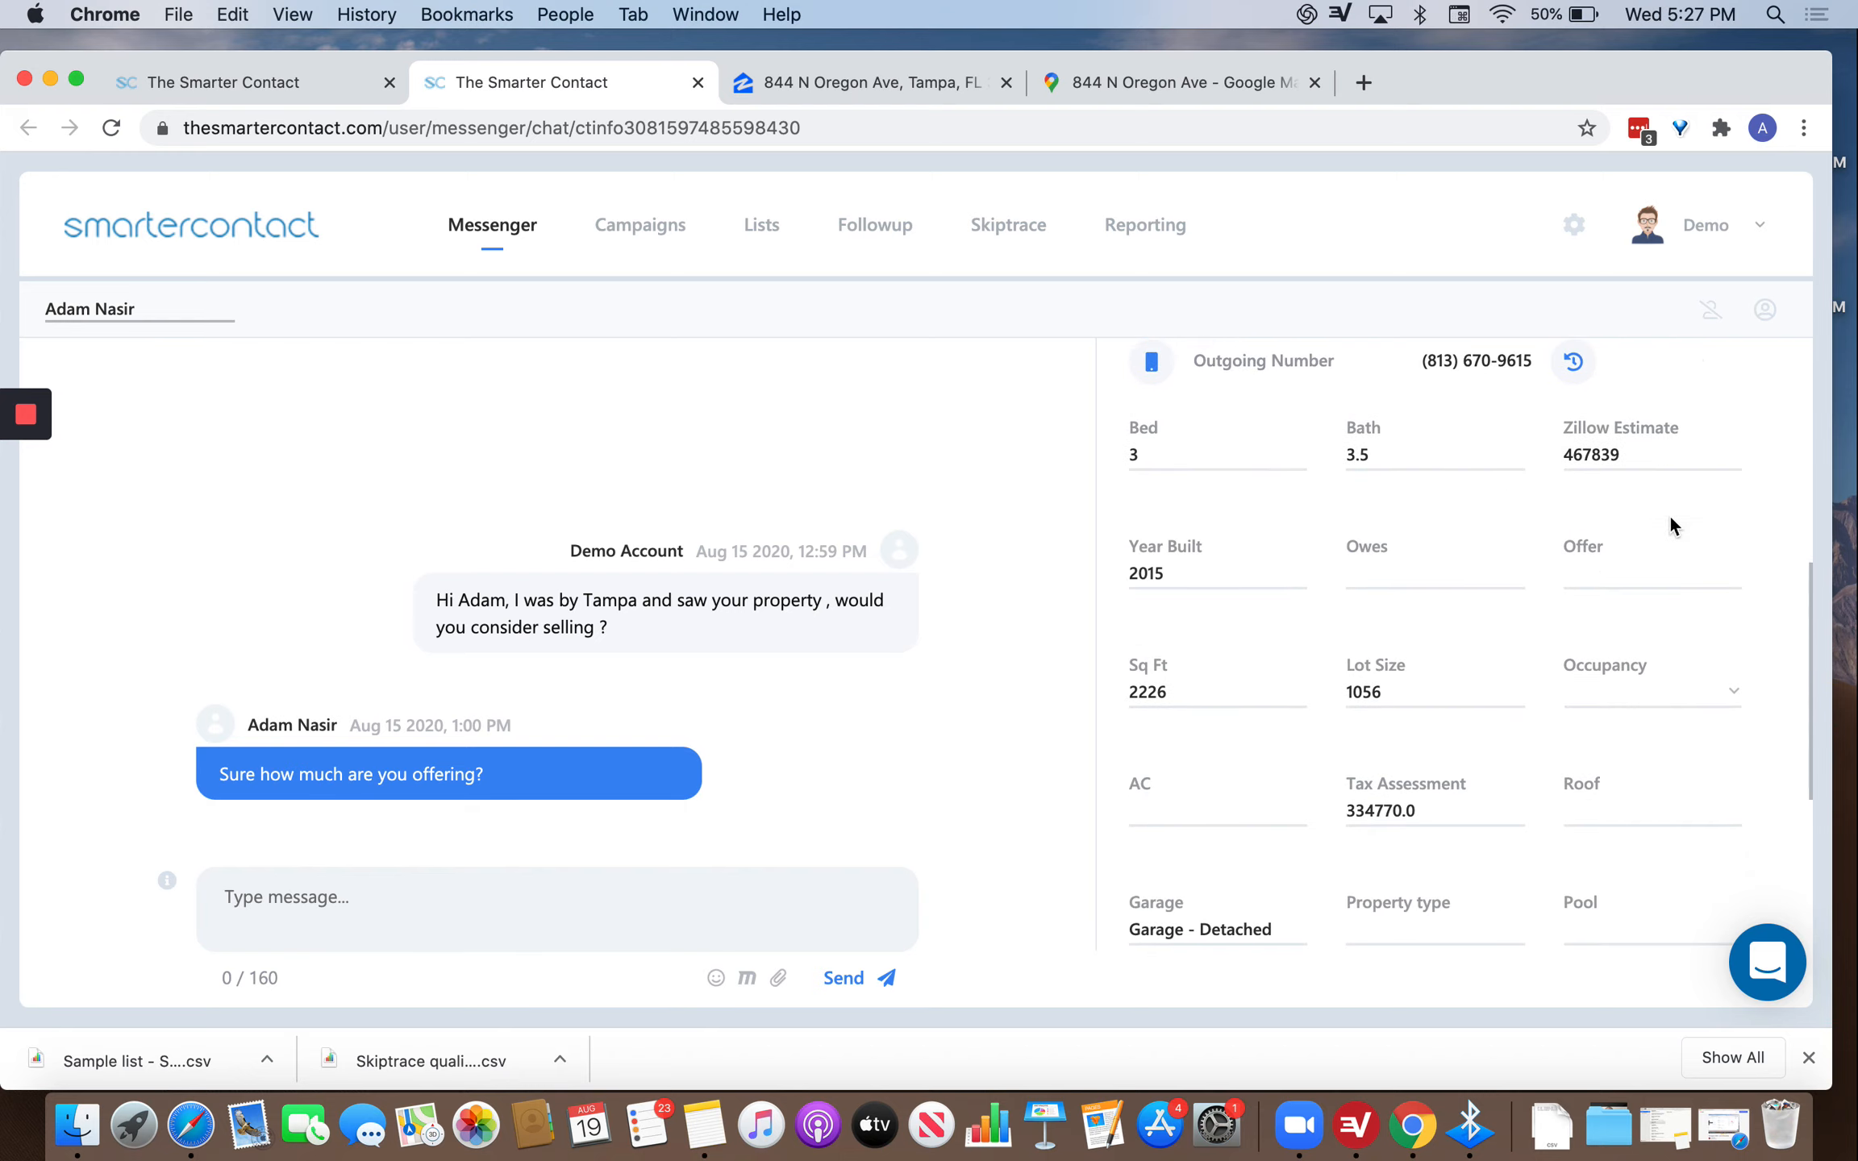
{"action": "left_click", "coordinate": [1129, 89]}
{"action": "left_click", "coordinate": [927, 89]}
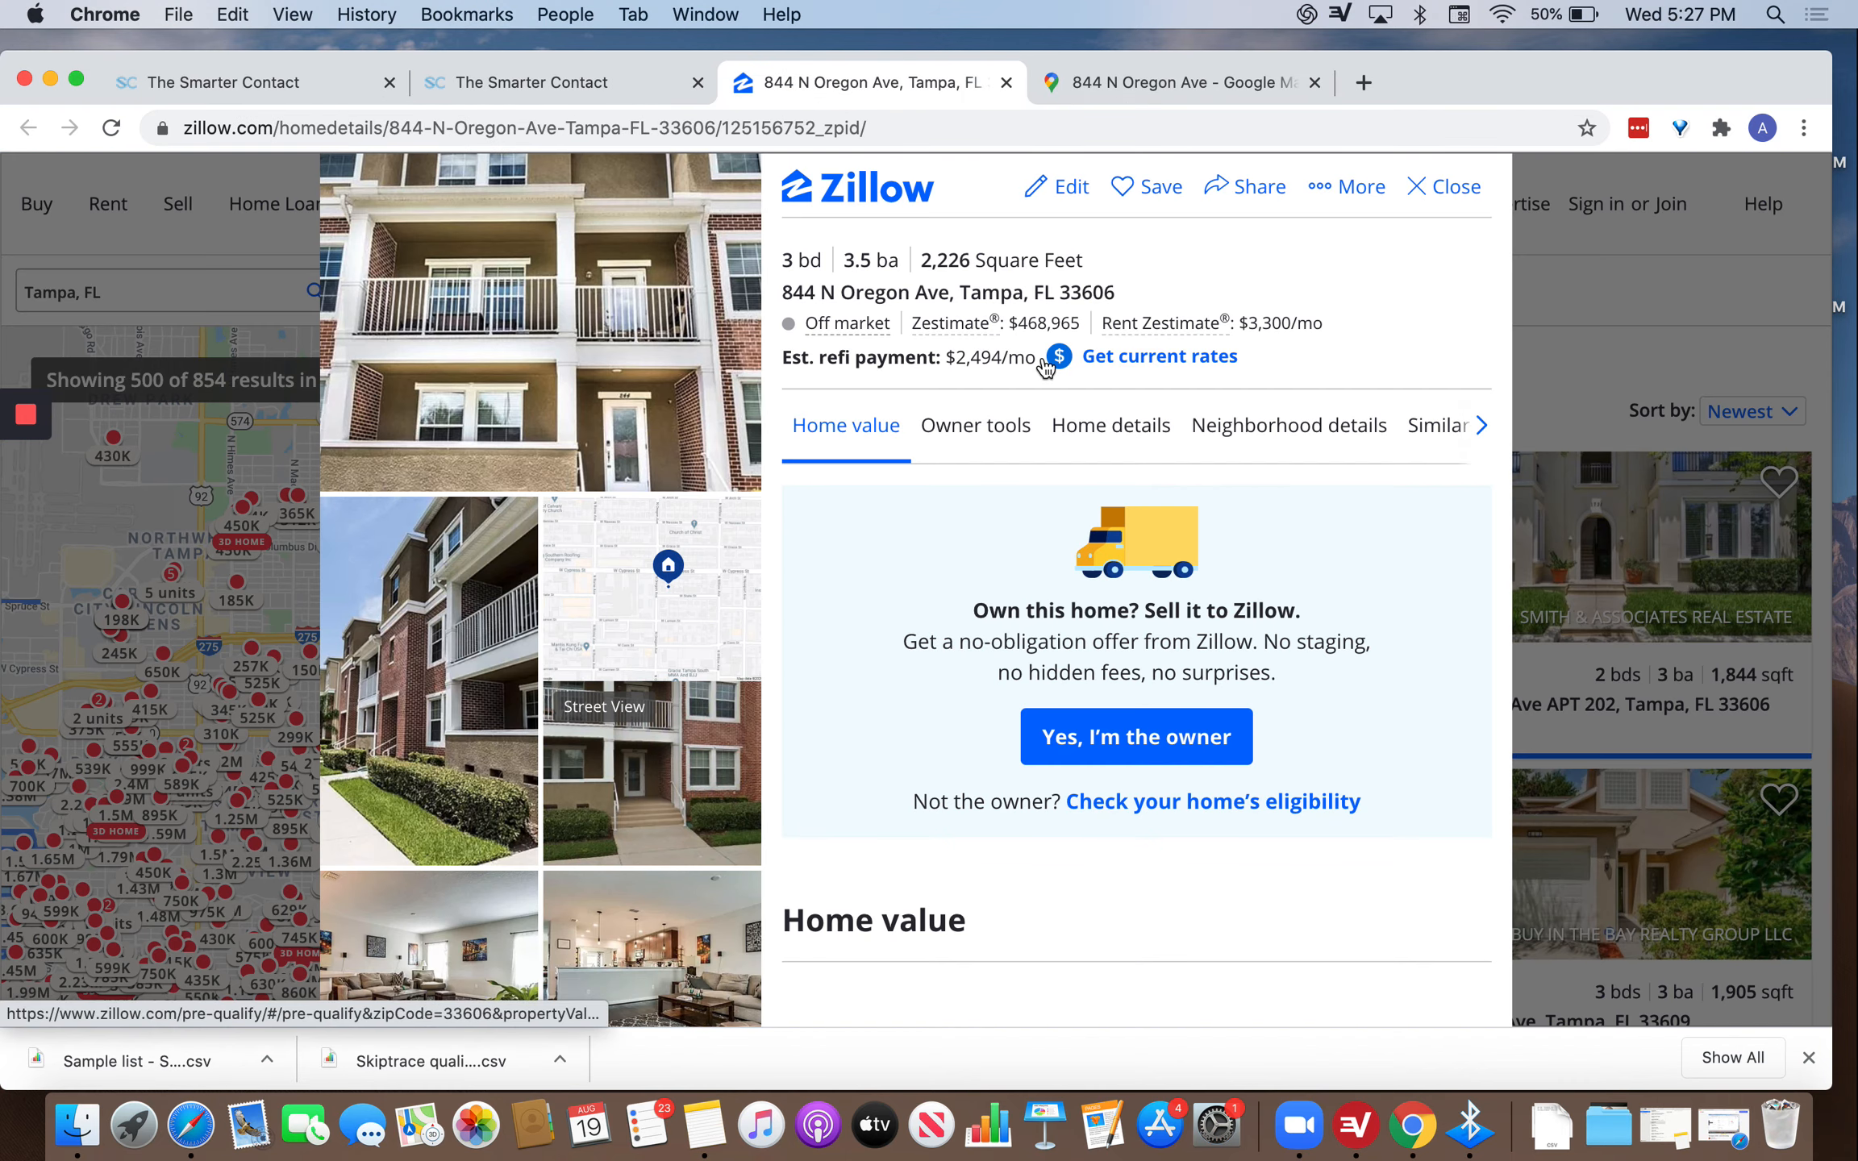
{"action": "scroll", "coordinate": [970, 858], "scroll_direction": "down", "scroll_amount": 3}
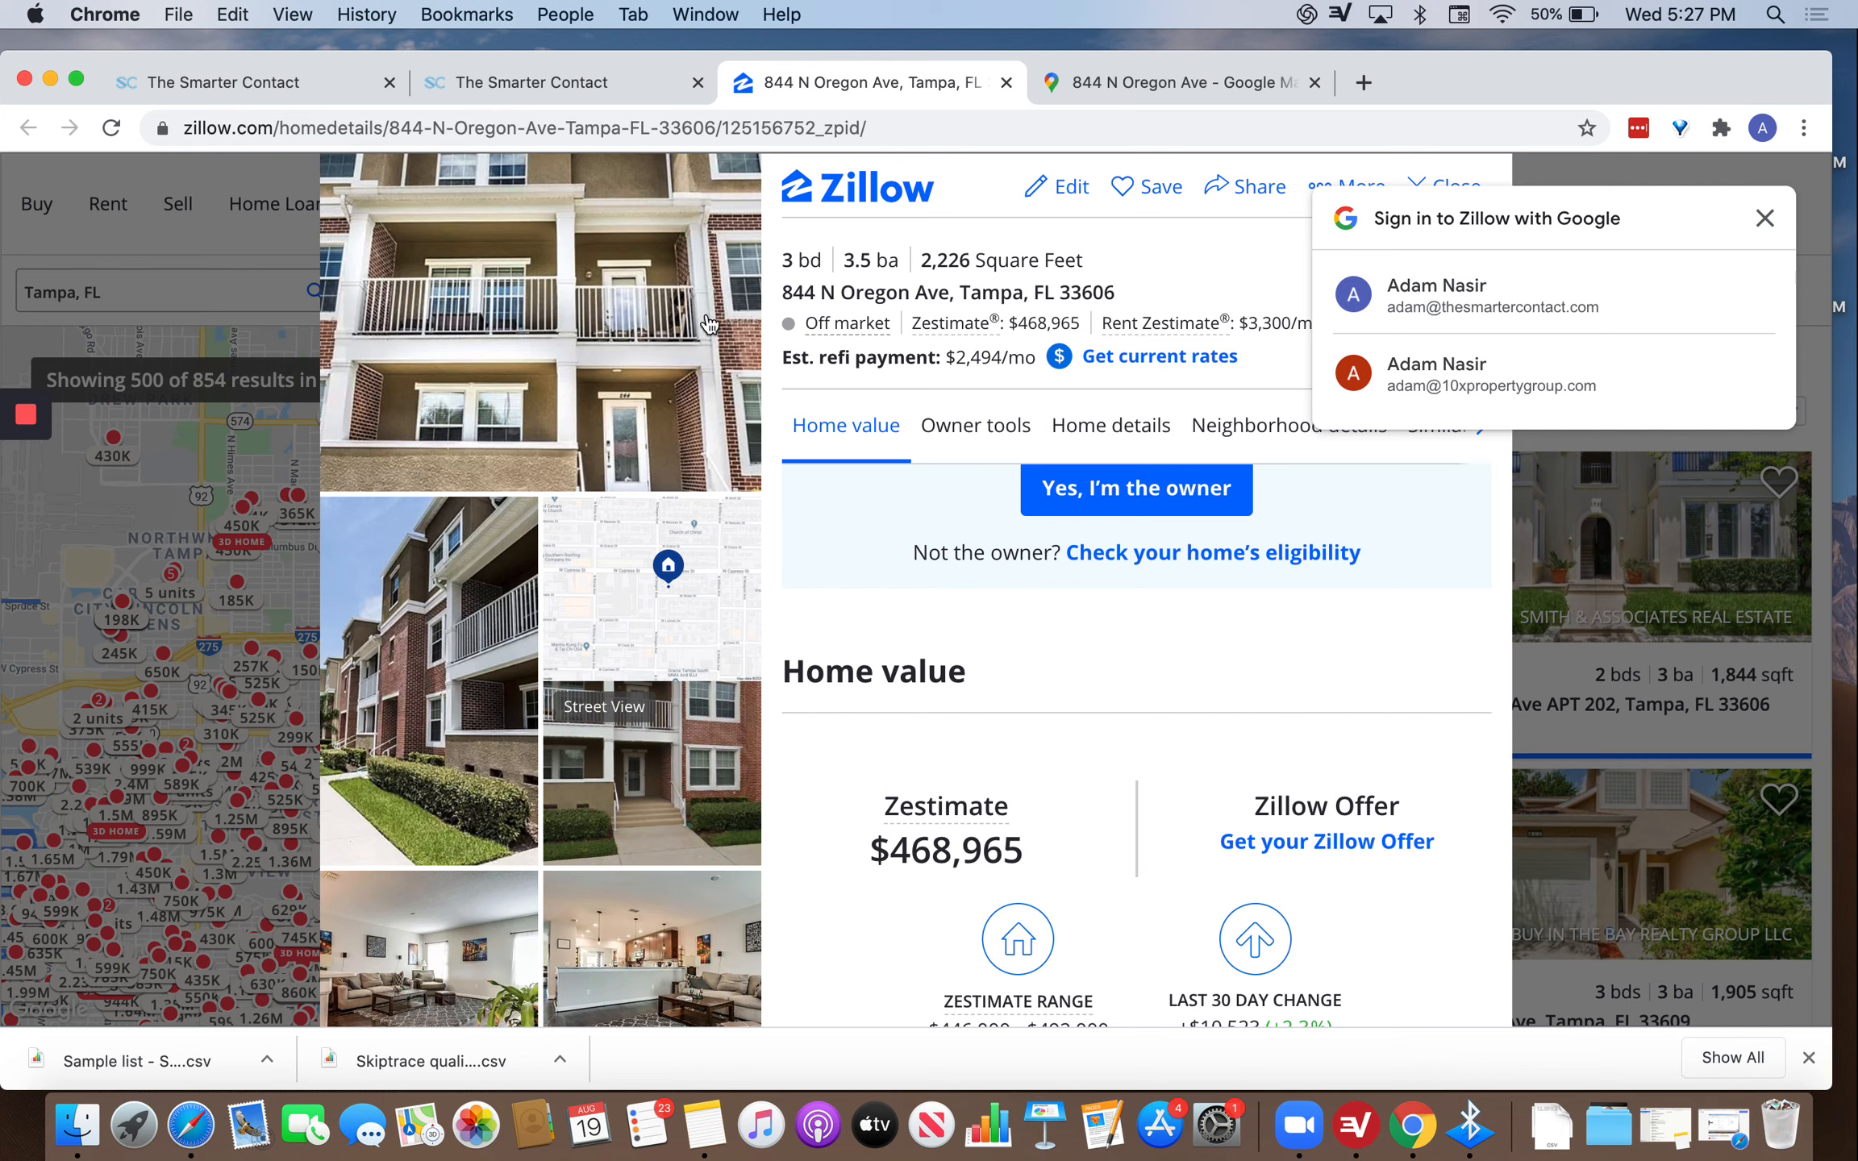
{"action": "left_click", "coordinate": [299, 76]}
{"action": "left_click", "coordinate": [495, 85]}
{"action": "scroll", "coordinate": [1220, 692], "scroll_direction": "down", "scroll_amount": 5}
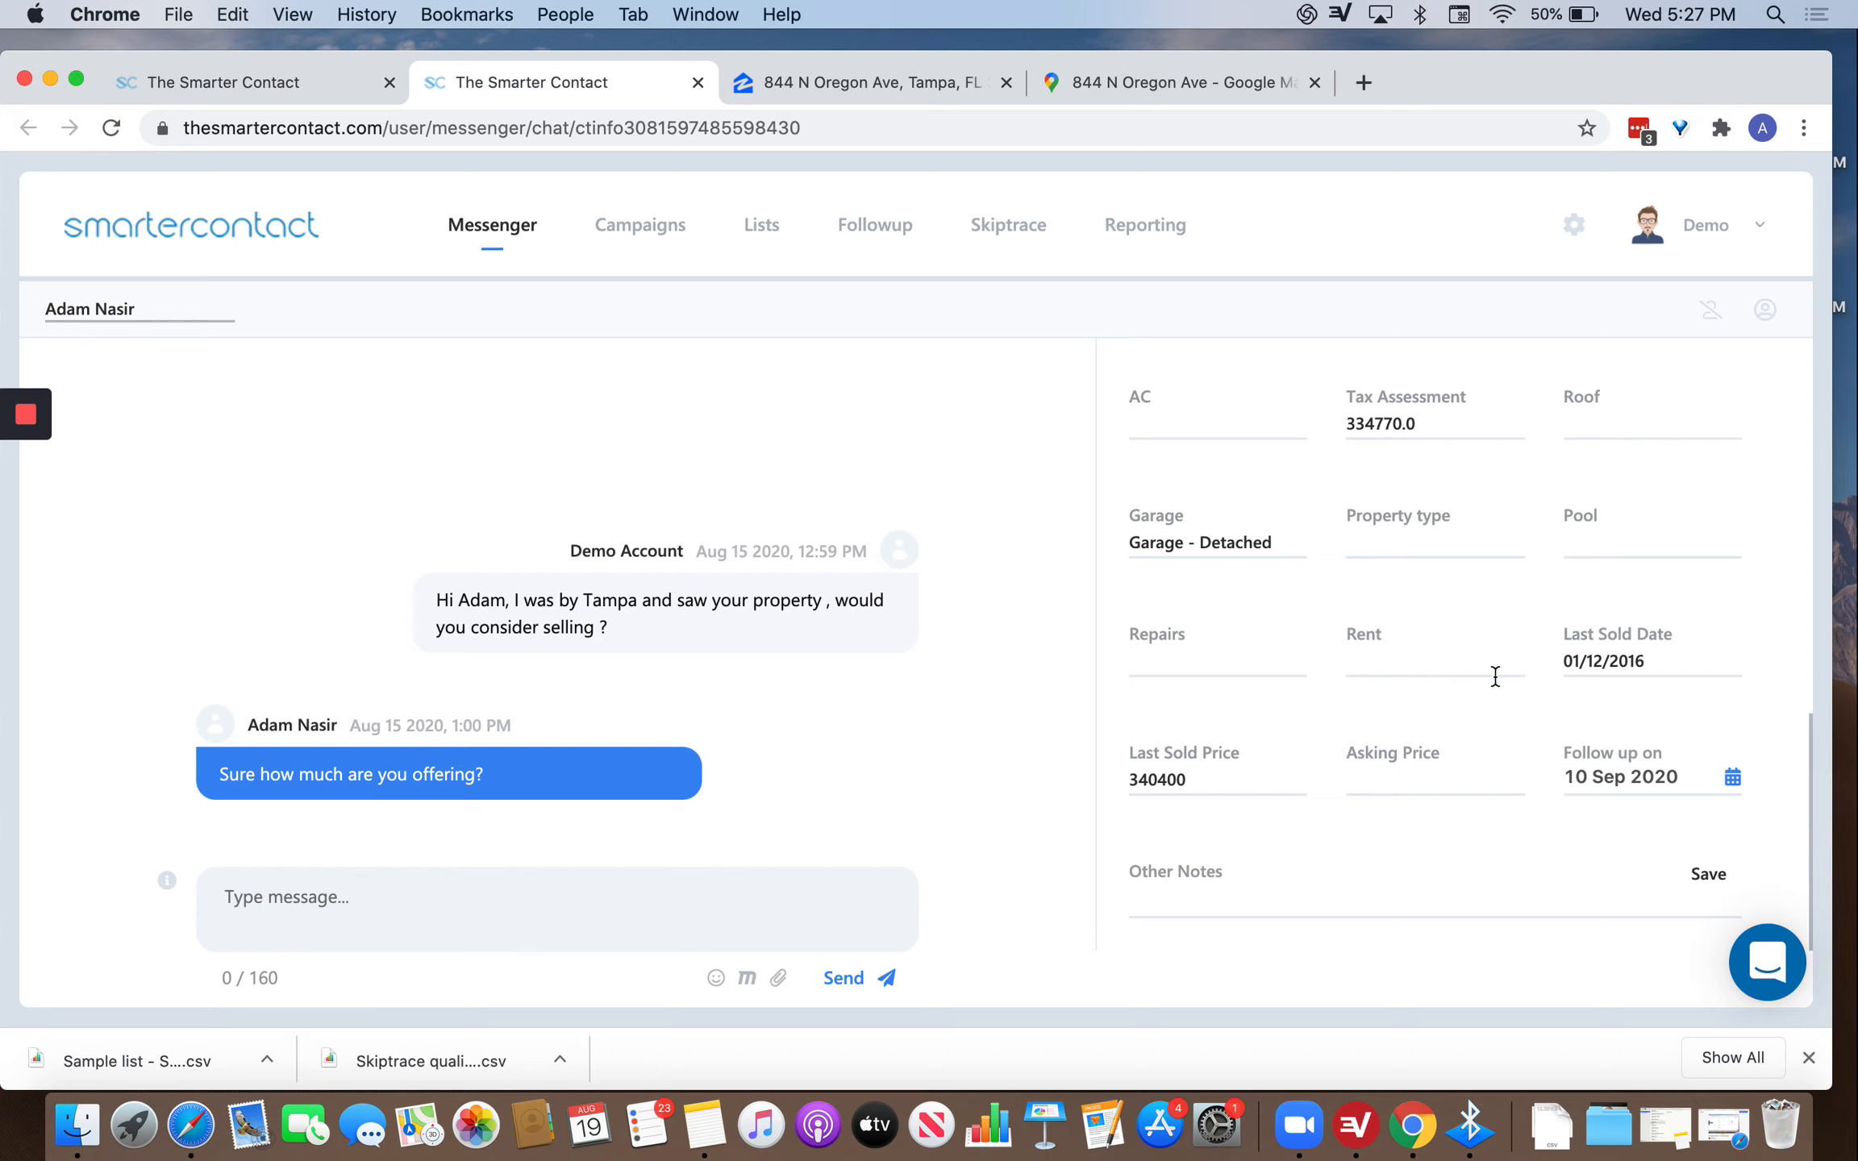
Save Other Notes reading '08/05 Talked with contact etc....' and '08/10 .....' on two lines.
{"action": "left_click", "coordinate": [1292, 894]}
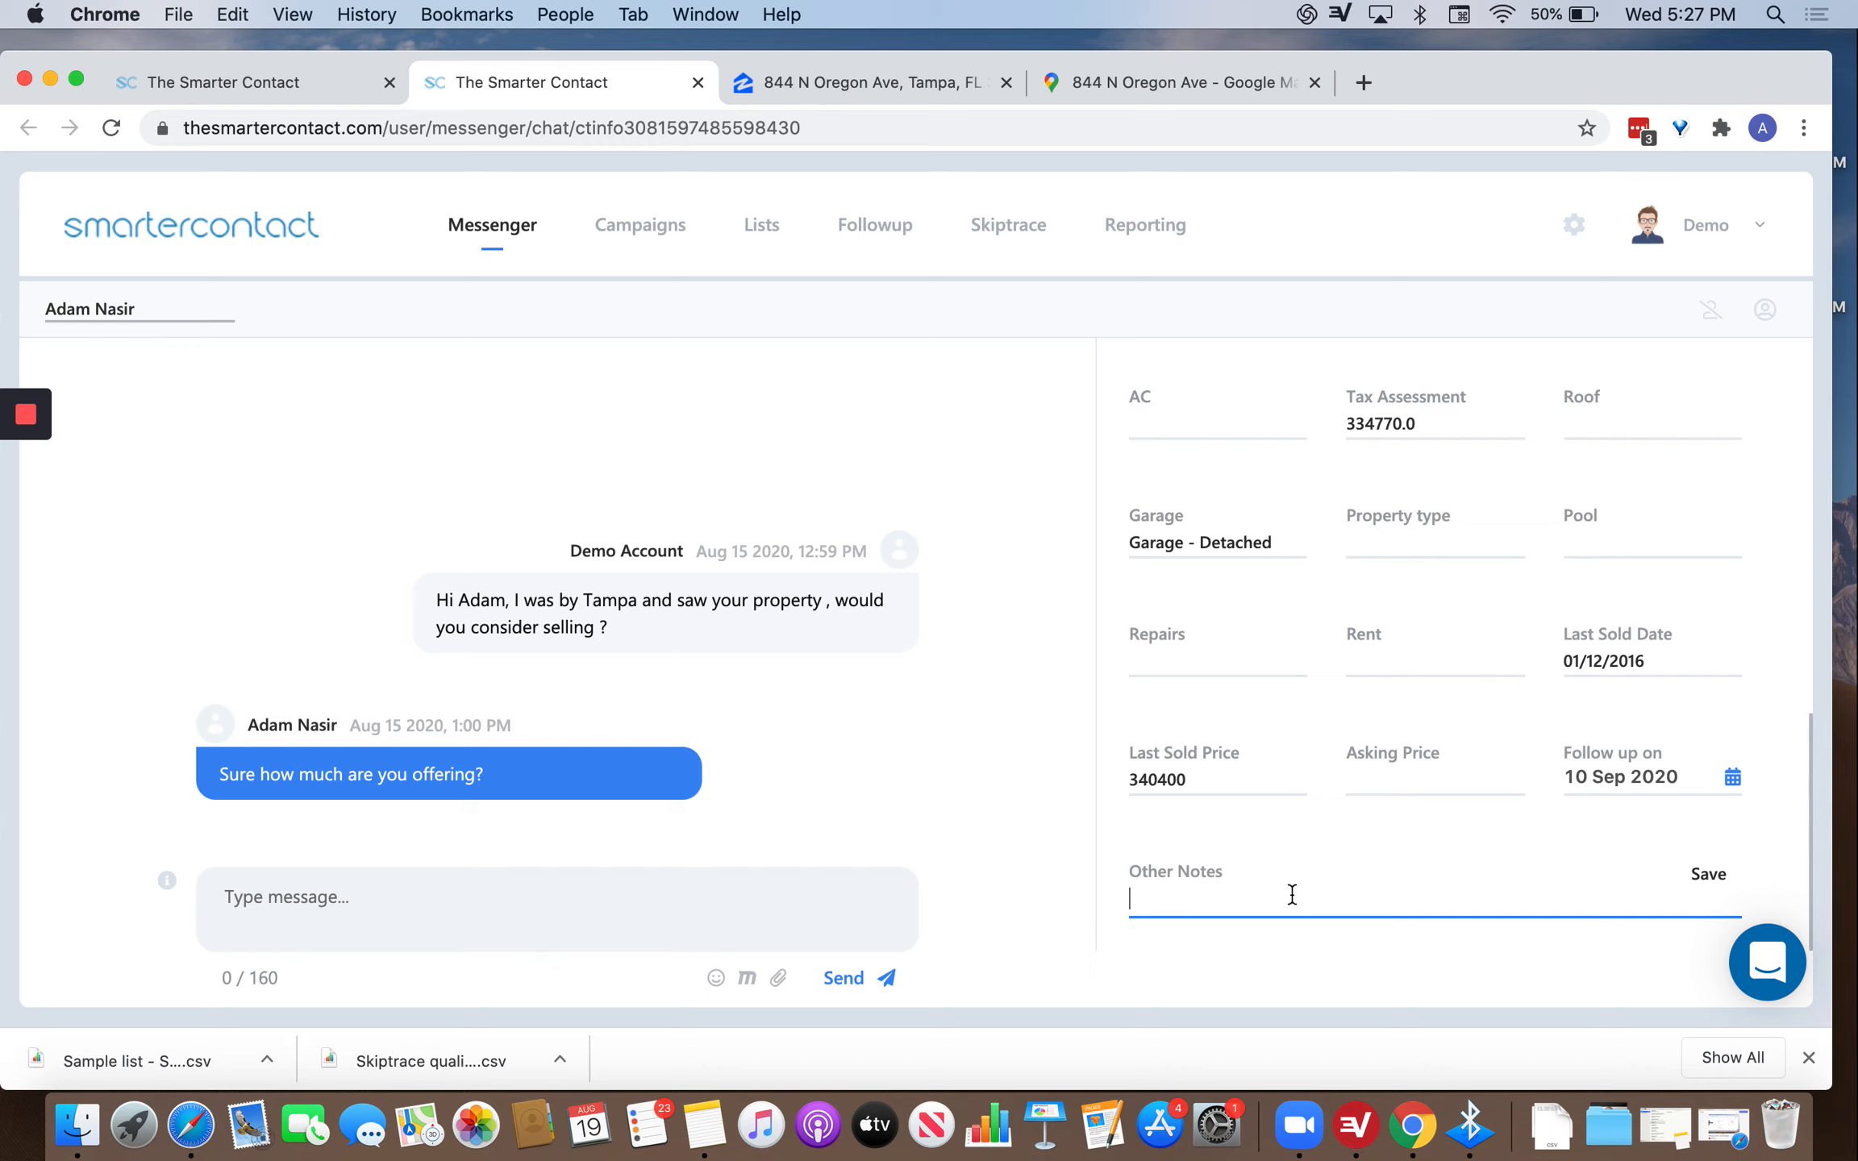
{"action": "type", "text": "08/05 Talked wit"}
{"action": "key", "text": "BackSpace"}
{"action": "key", "text": "BackSpace"}
{"action": "type", "text": "se"}
{"action": "key", "text": "BackSpace"}
{"action": "key", "text": "BackSpace"}
{"action": "type", "text": "contact etc...."}
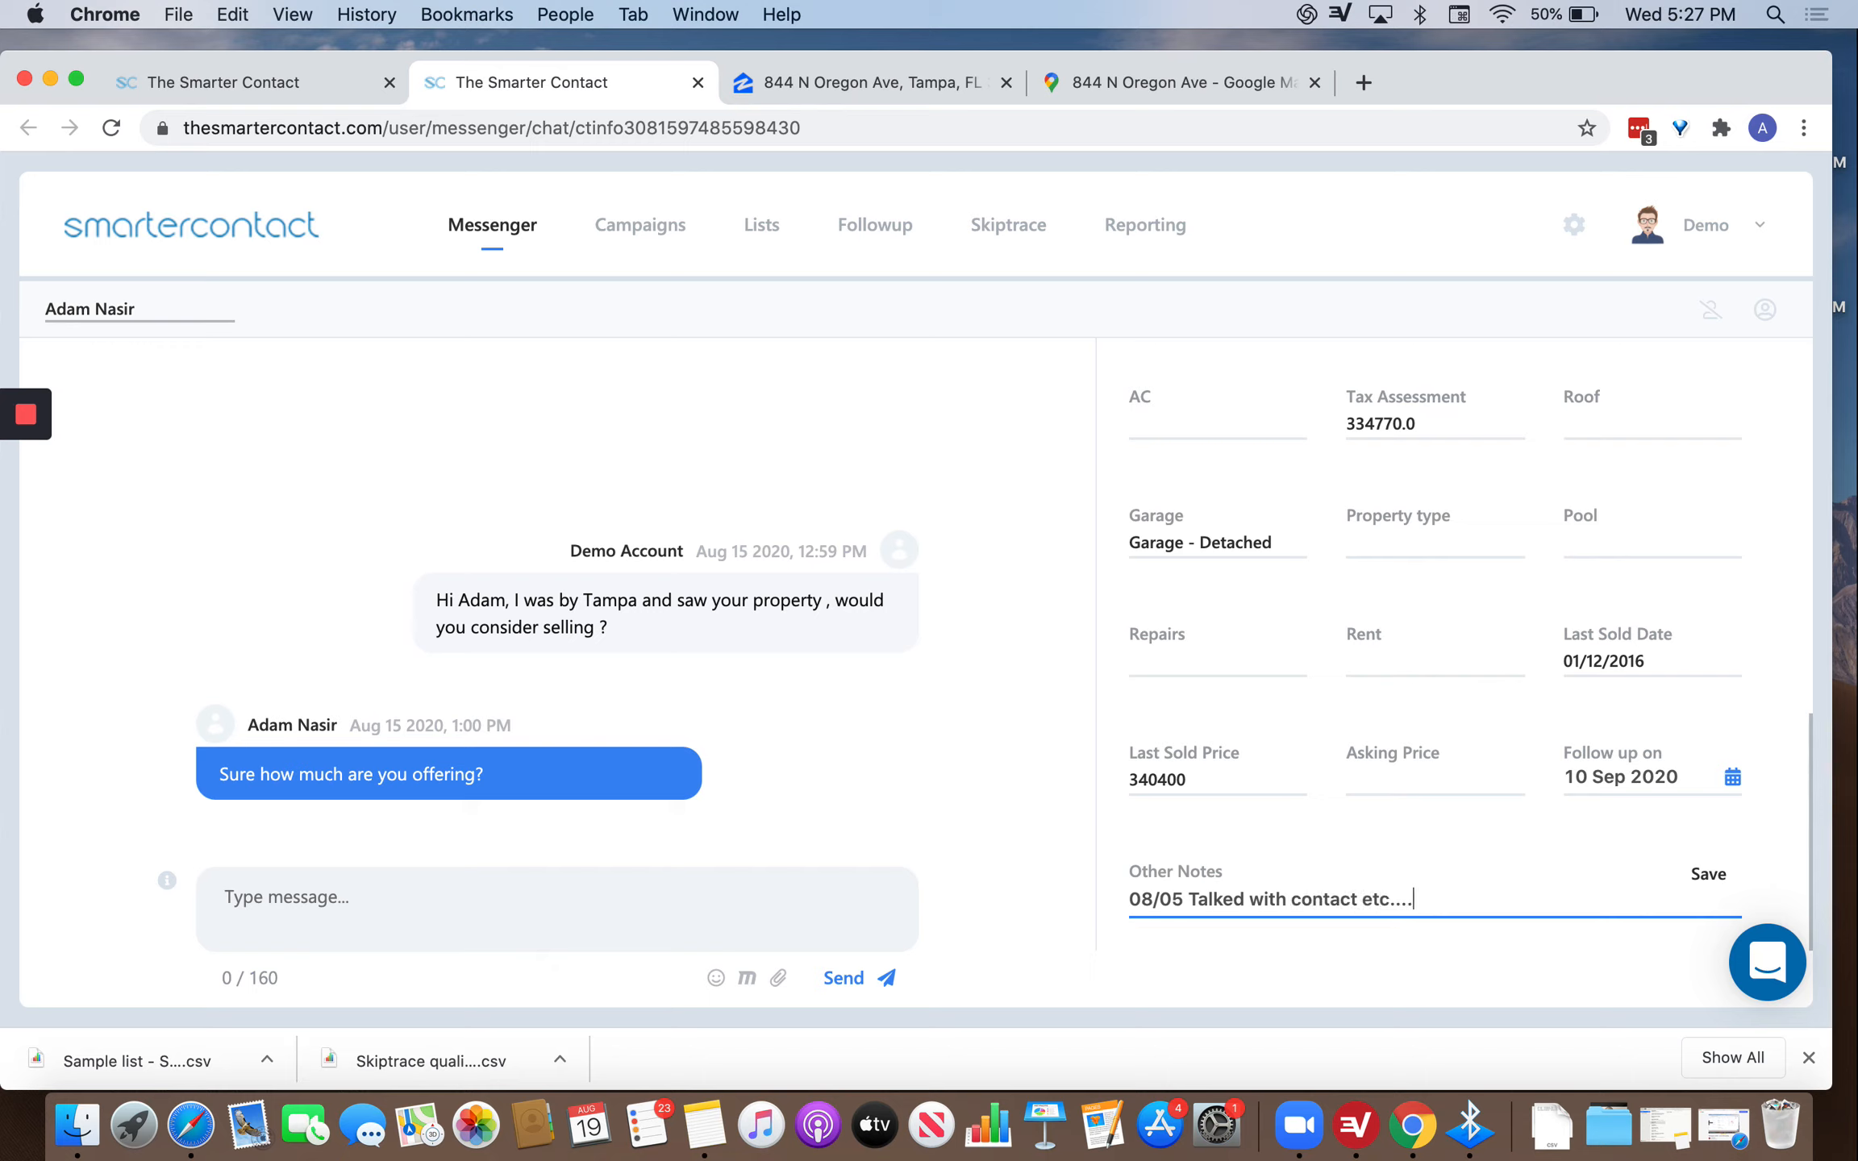
{"action": "key", "text": "Return"}
{"action": "type", "text": "08/10 ....."}
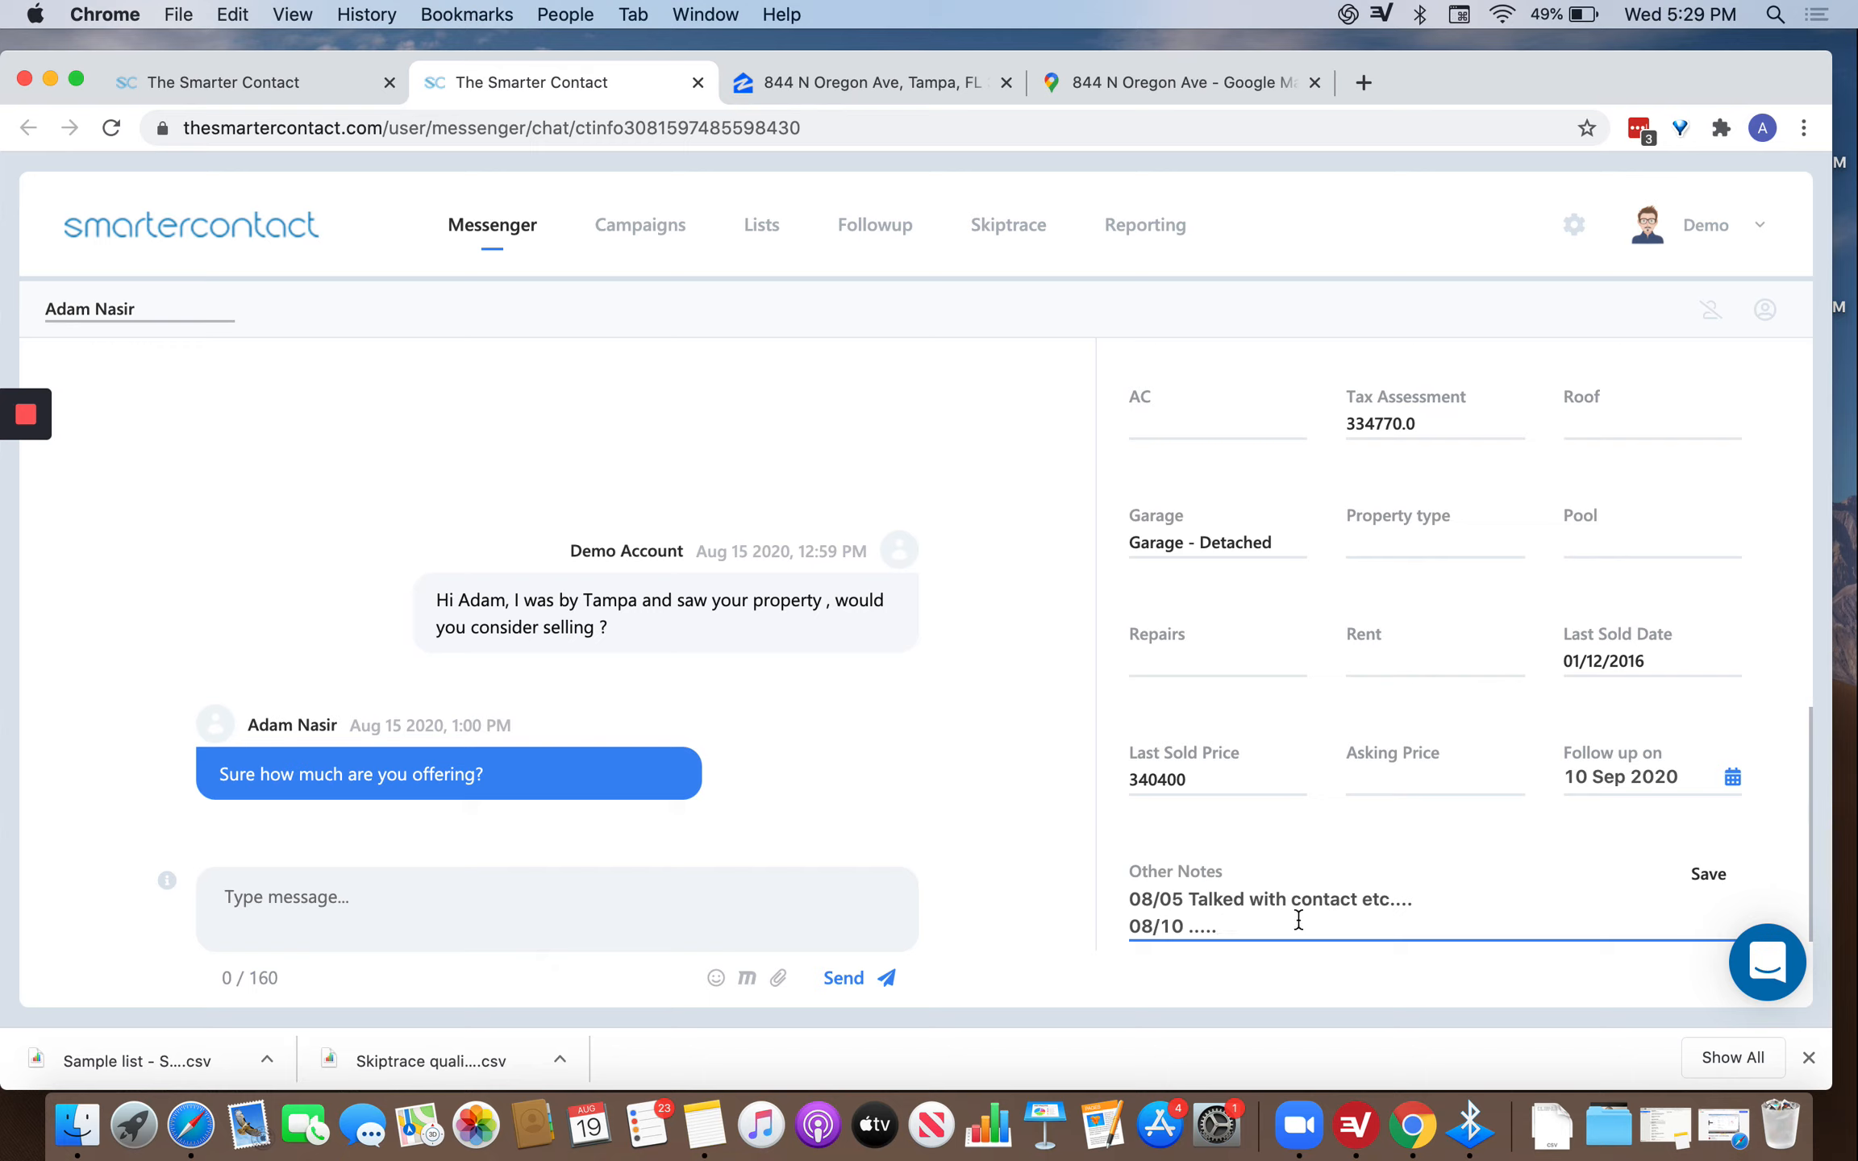
{"action": "left_click", "coordinate": [1713, 873]}
{"action": "scroll", "coordinate": [1551, 798], "scroll_direction": "up", "scroll_amount": 10}
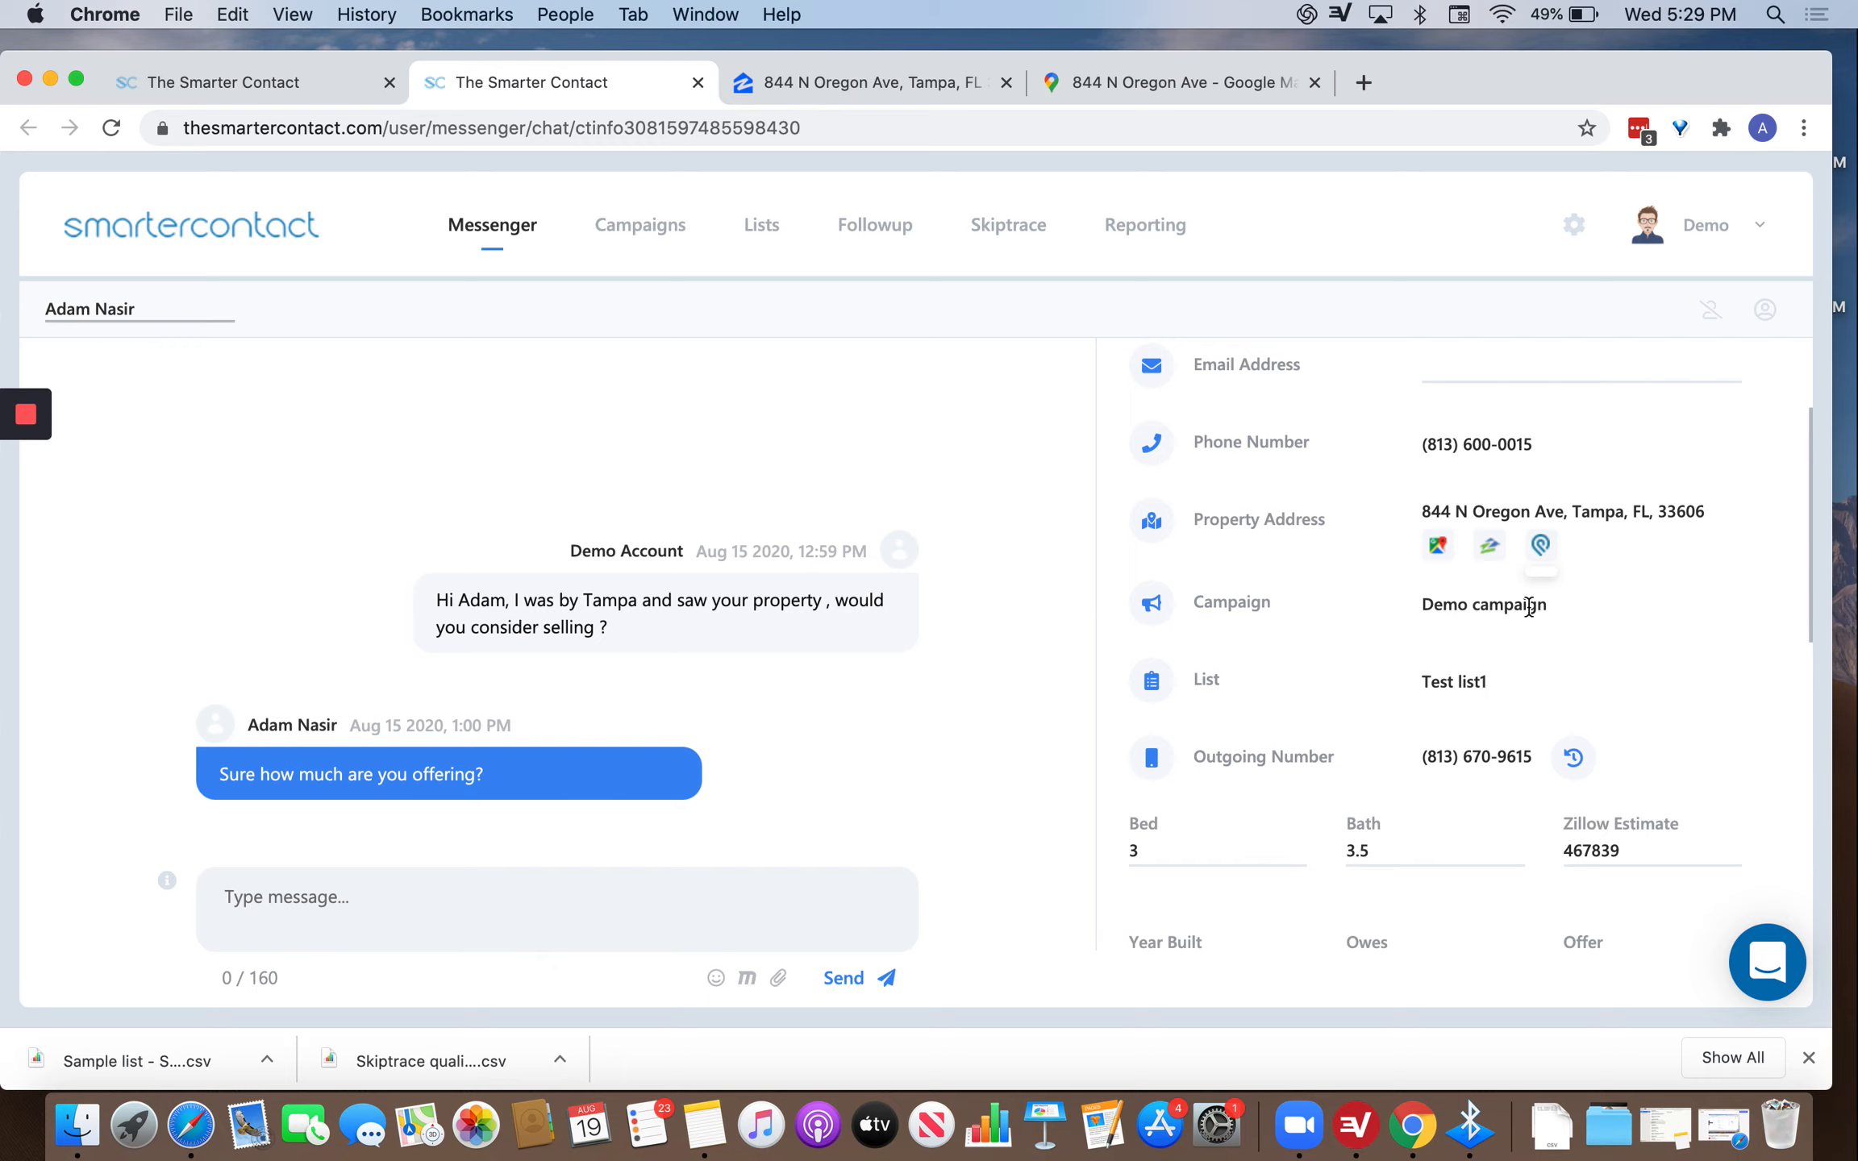
{"action": "scroll", "coordinate": [1531, 770], "scroll_direction": "down", "scroll_amount": 10}
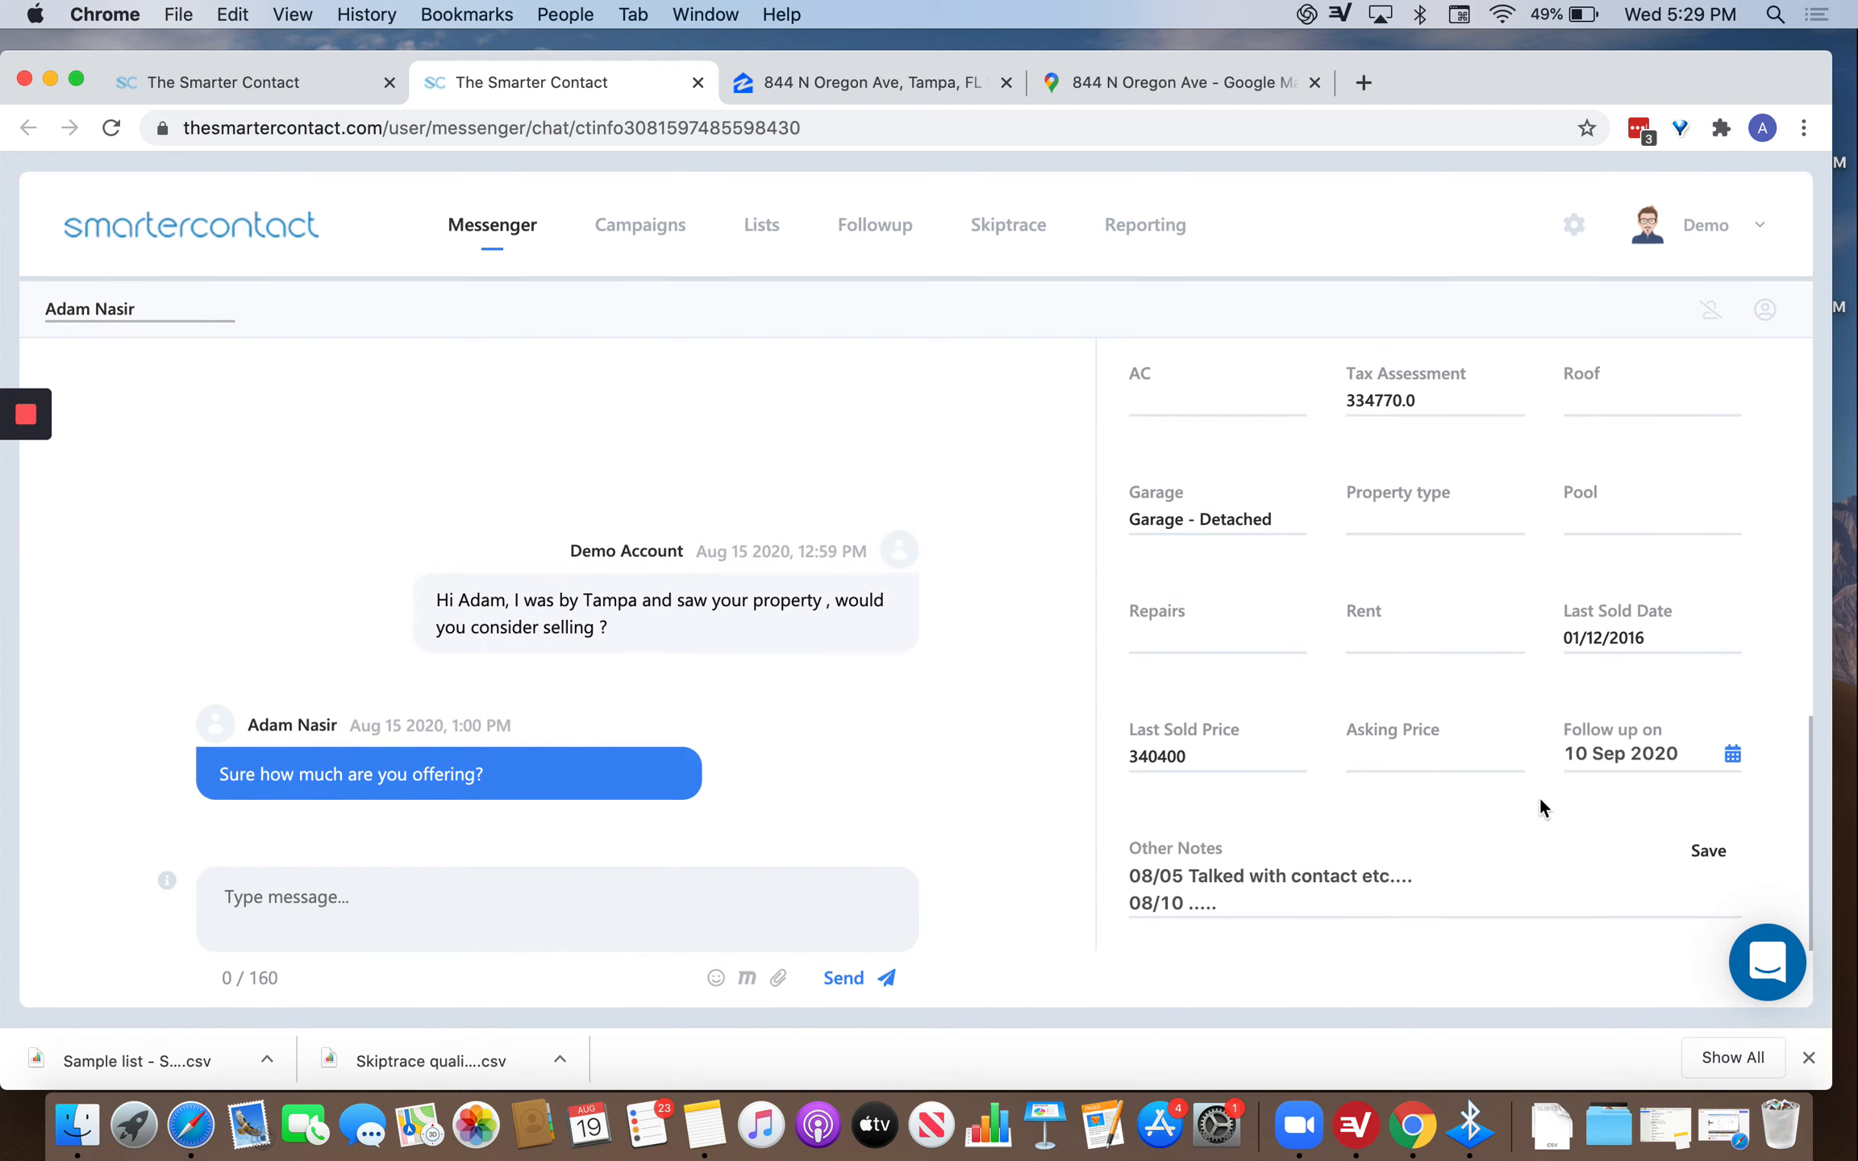
{"action": "scroll", "coordinate": [1576, 775], "scroll_direction": "up", "scroll_amount": 10}
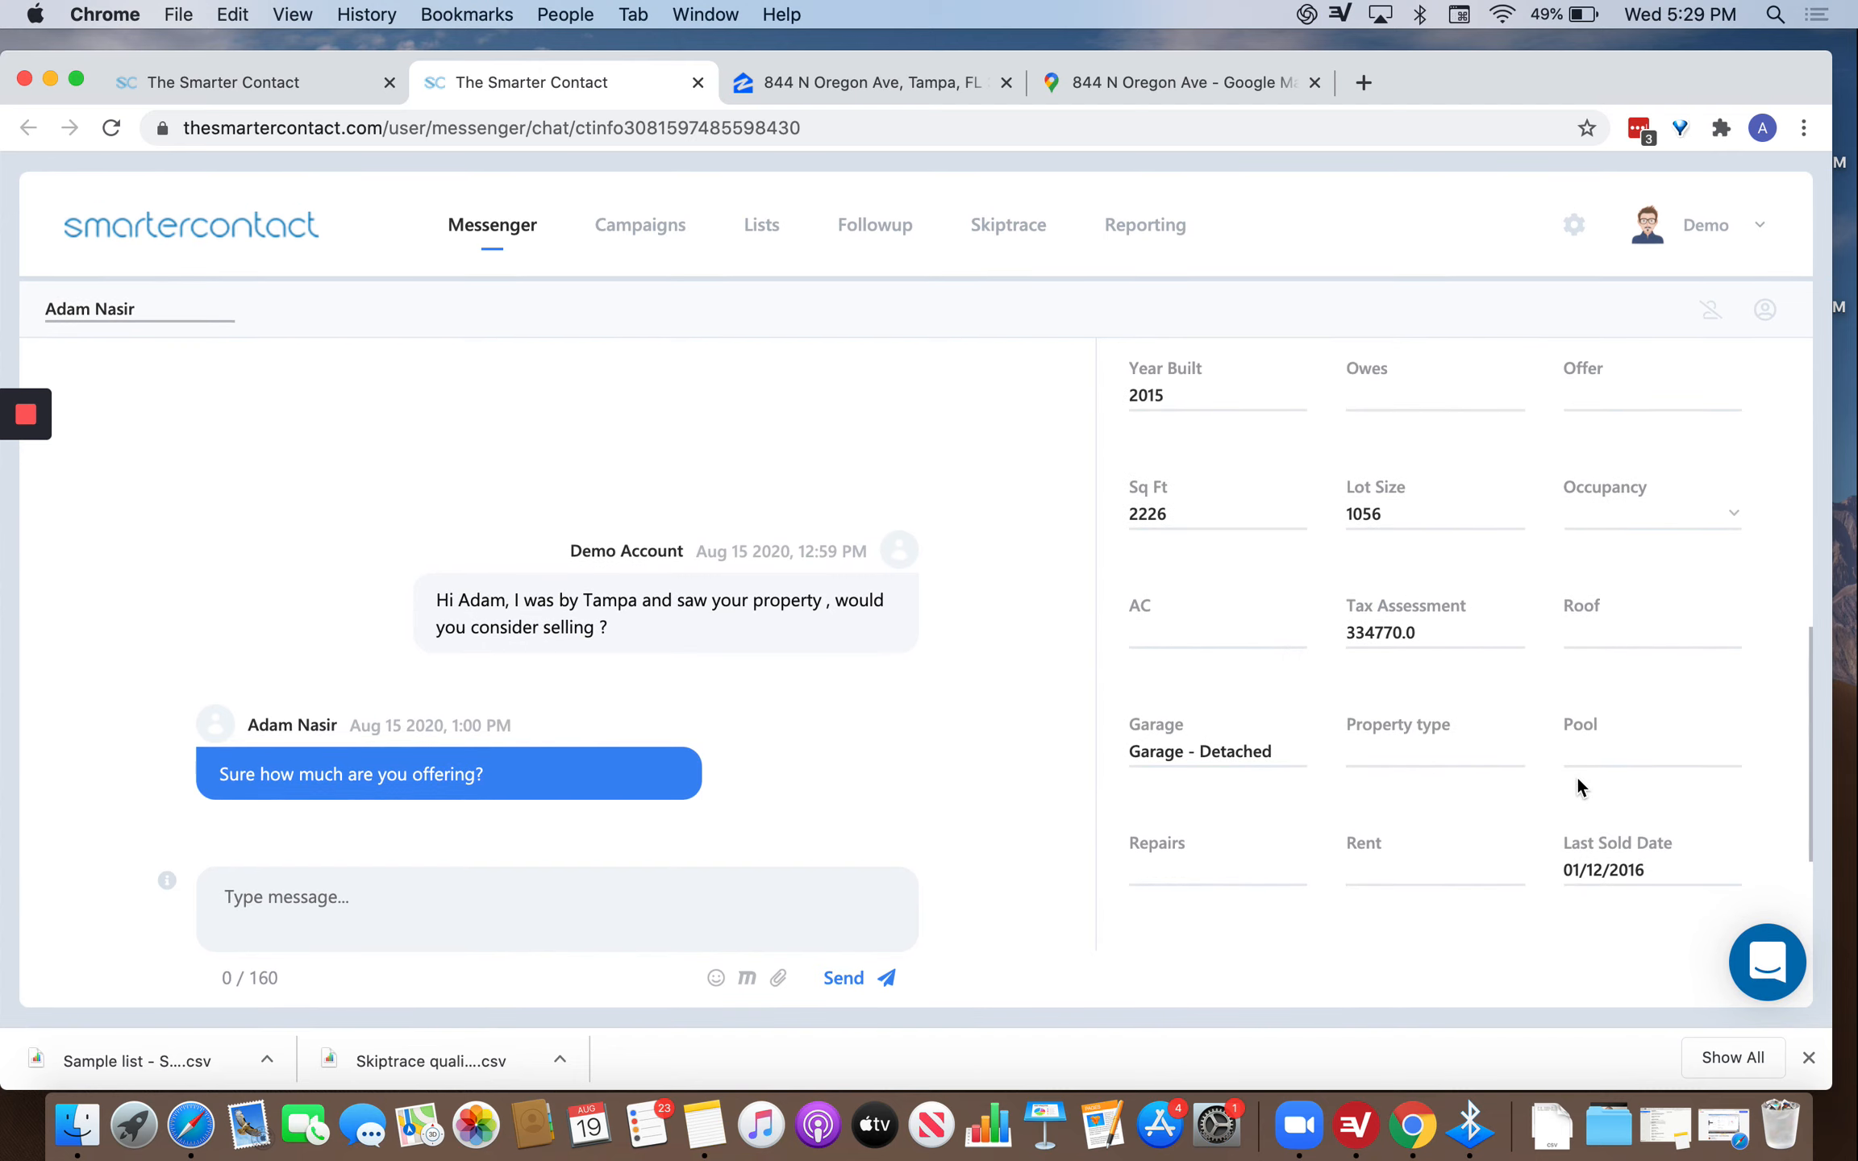
{"action": "scroll", "coordinate": [1578, 784], "scroll_direction": "down", "scroll_amount": 10}
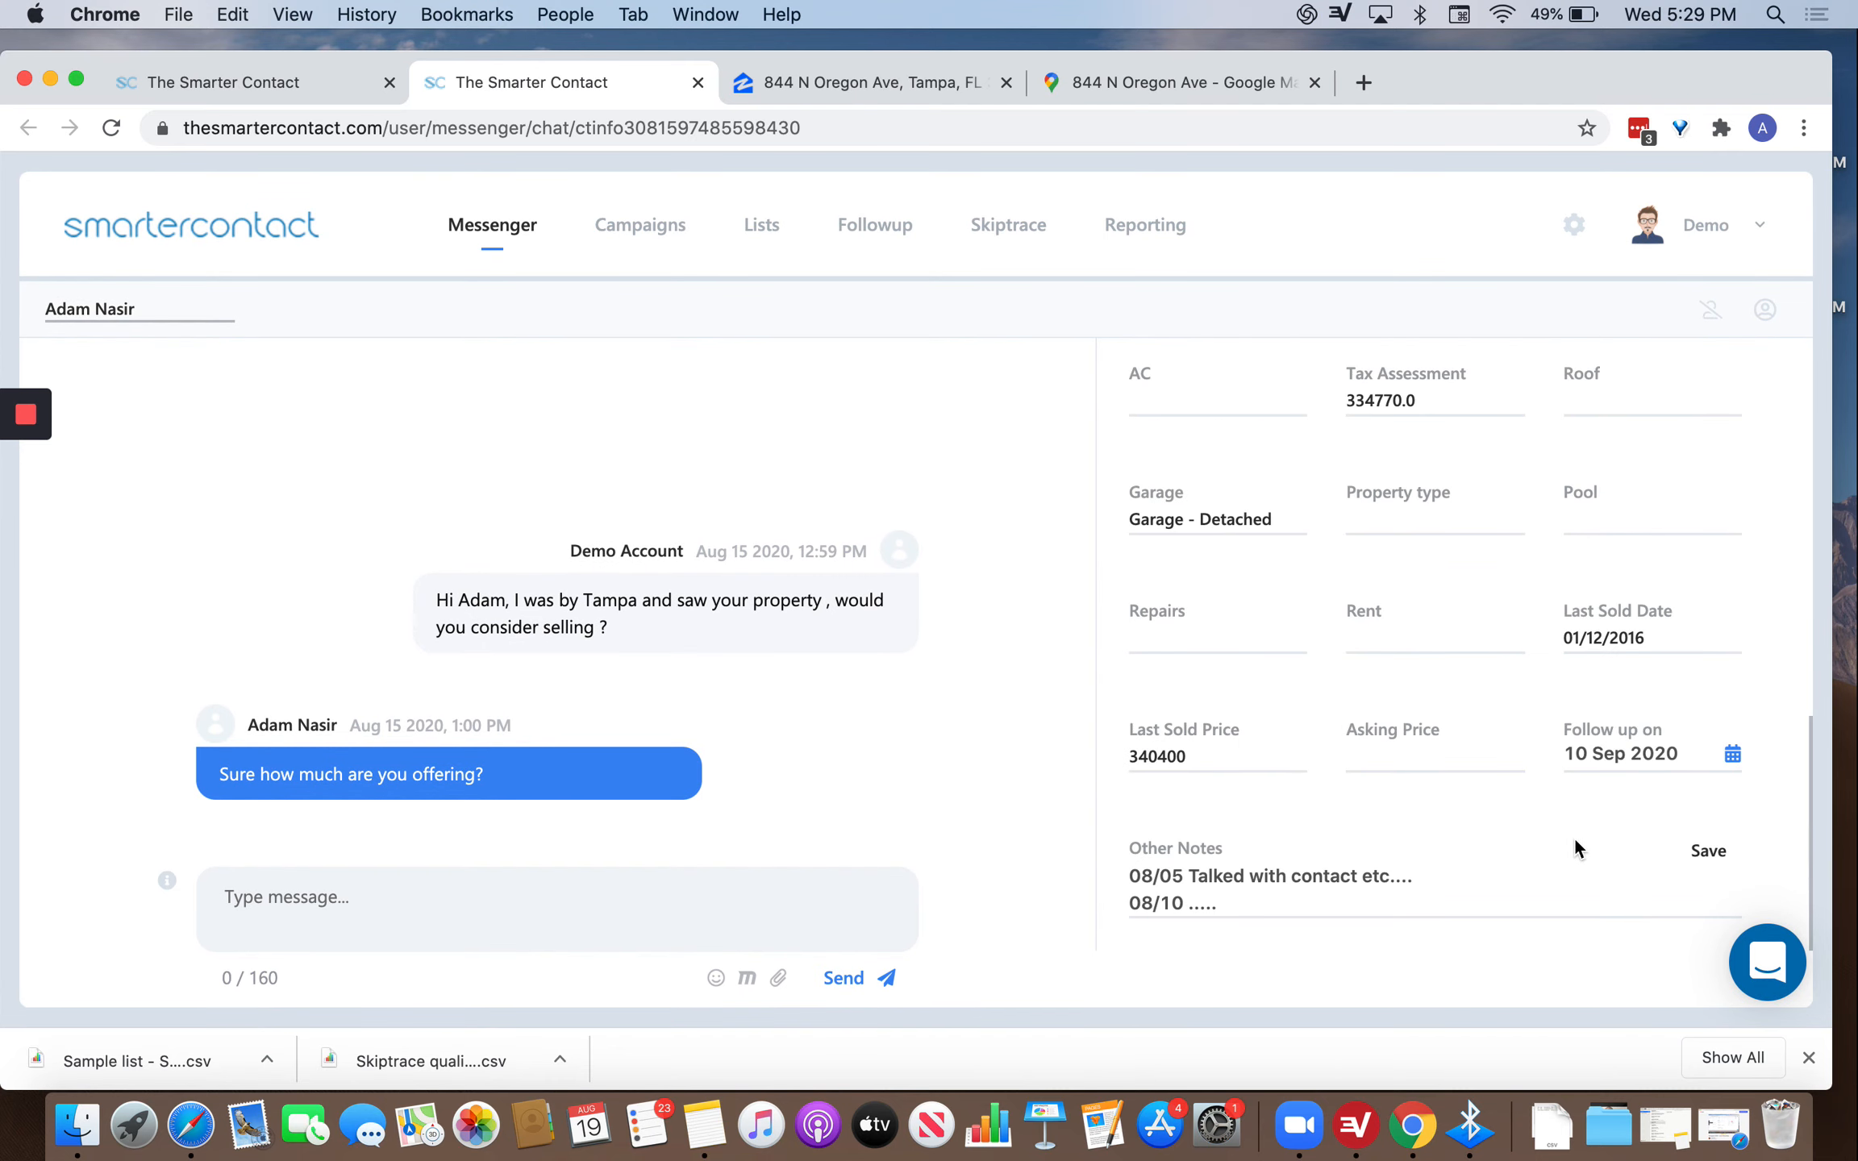
Pick 25 August 2020 in the follow-up date picker and dismiss the success notice.
{"action": "left_click", "coordinate": [1641, 754]}
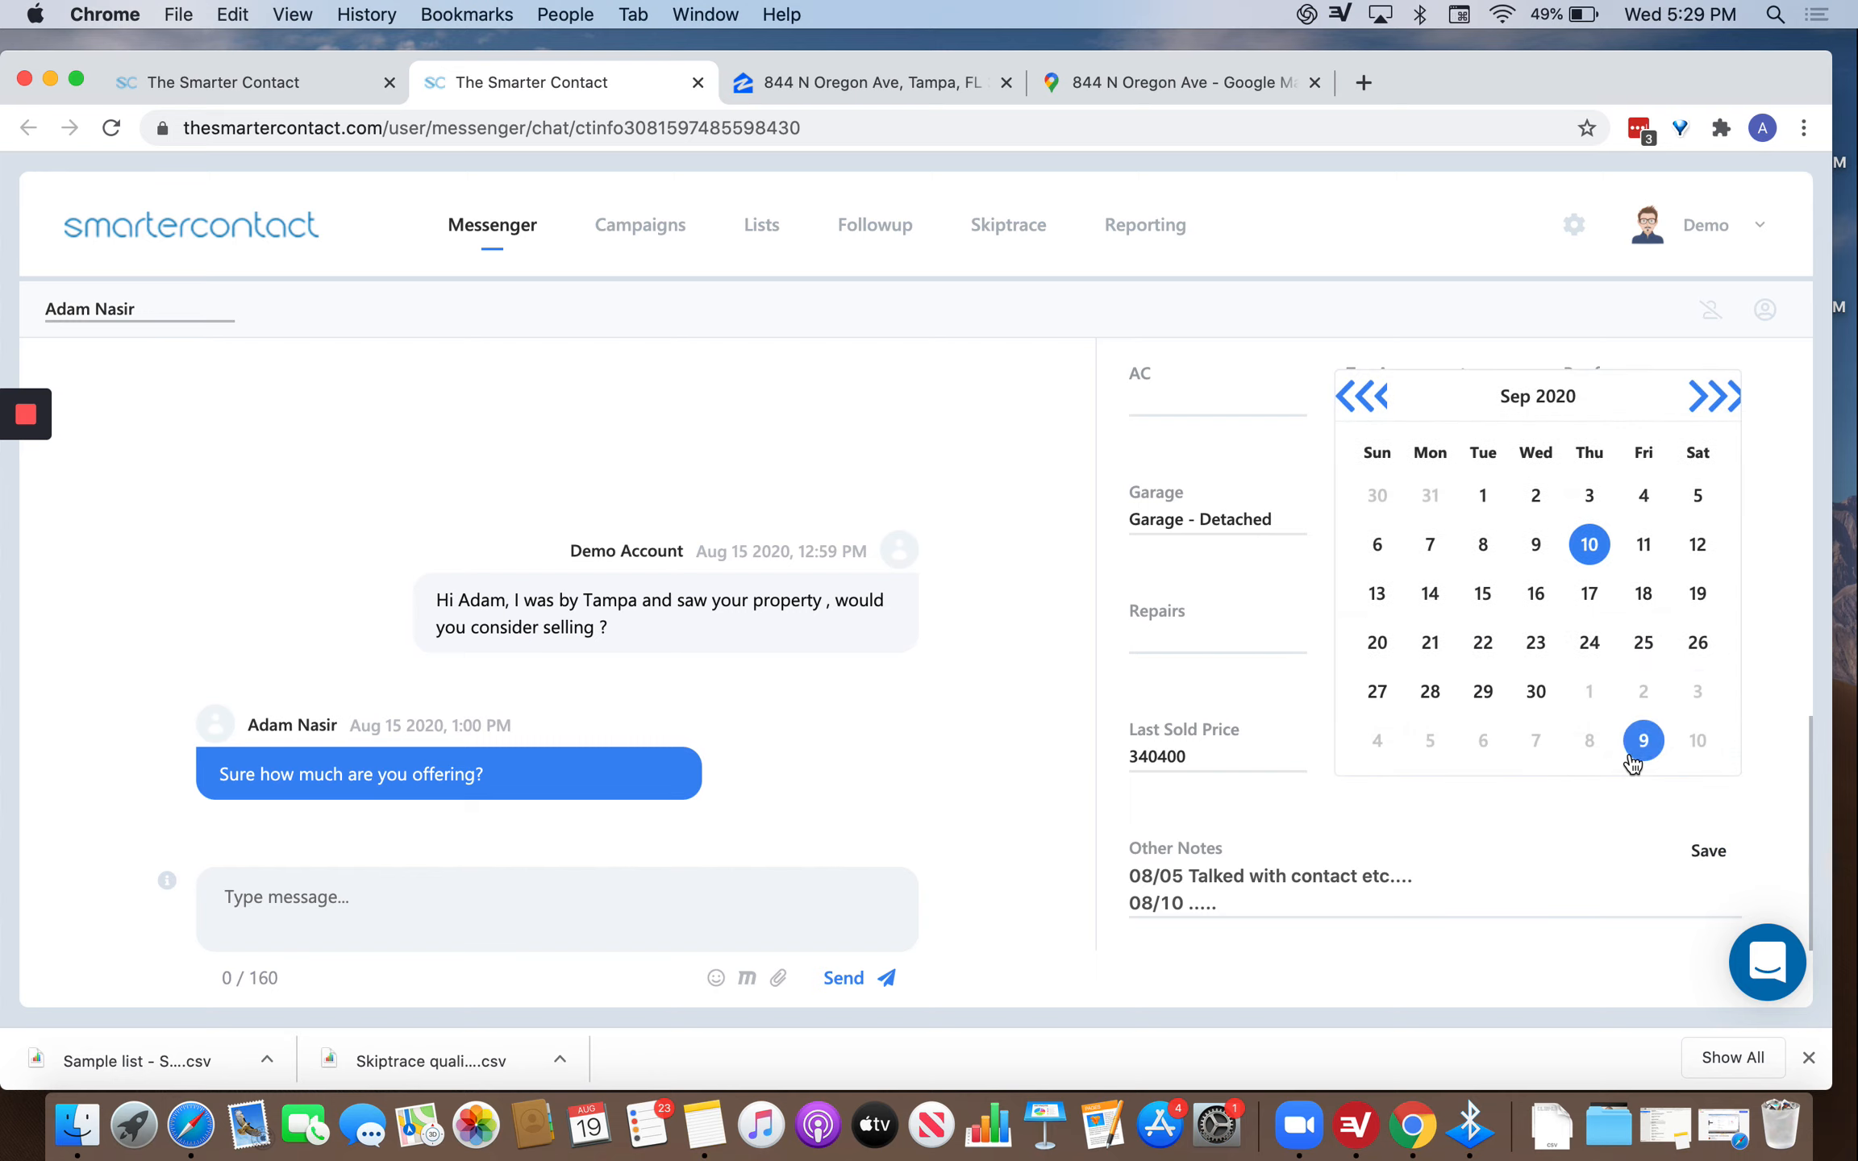
{"action": "left_click", "coordinate": [1375, 399]}
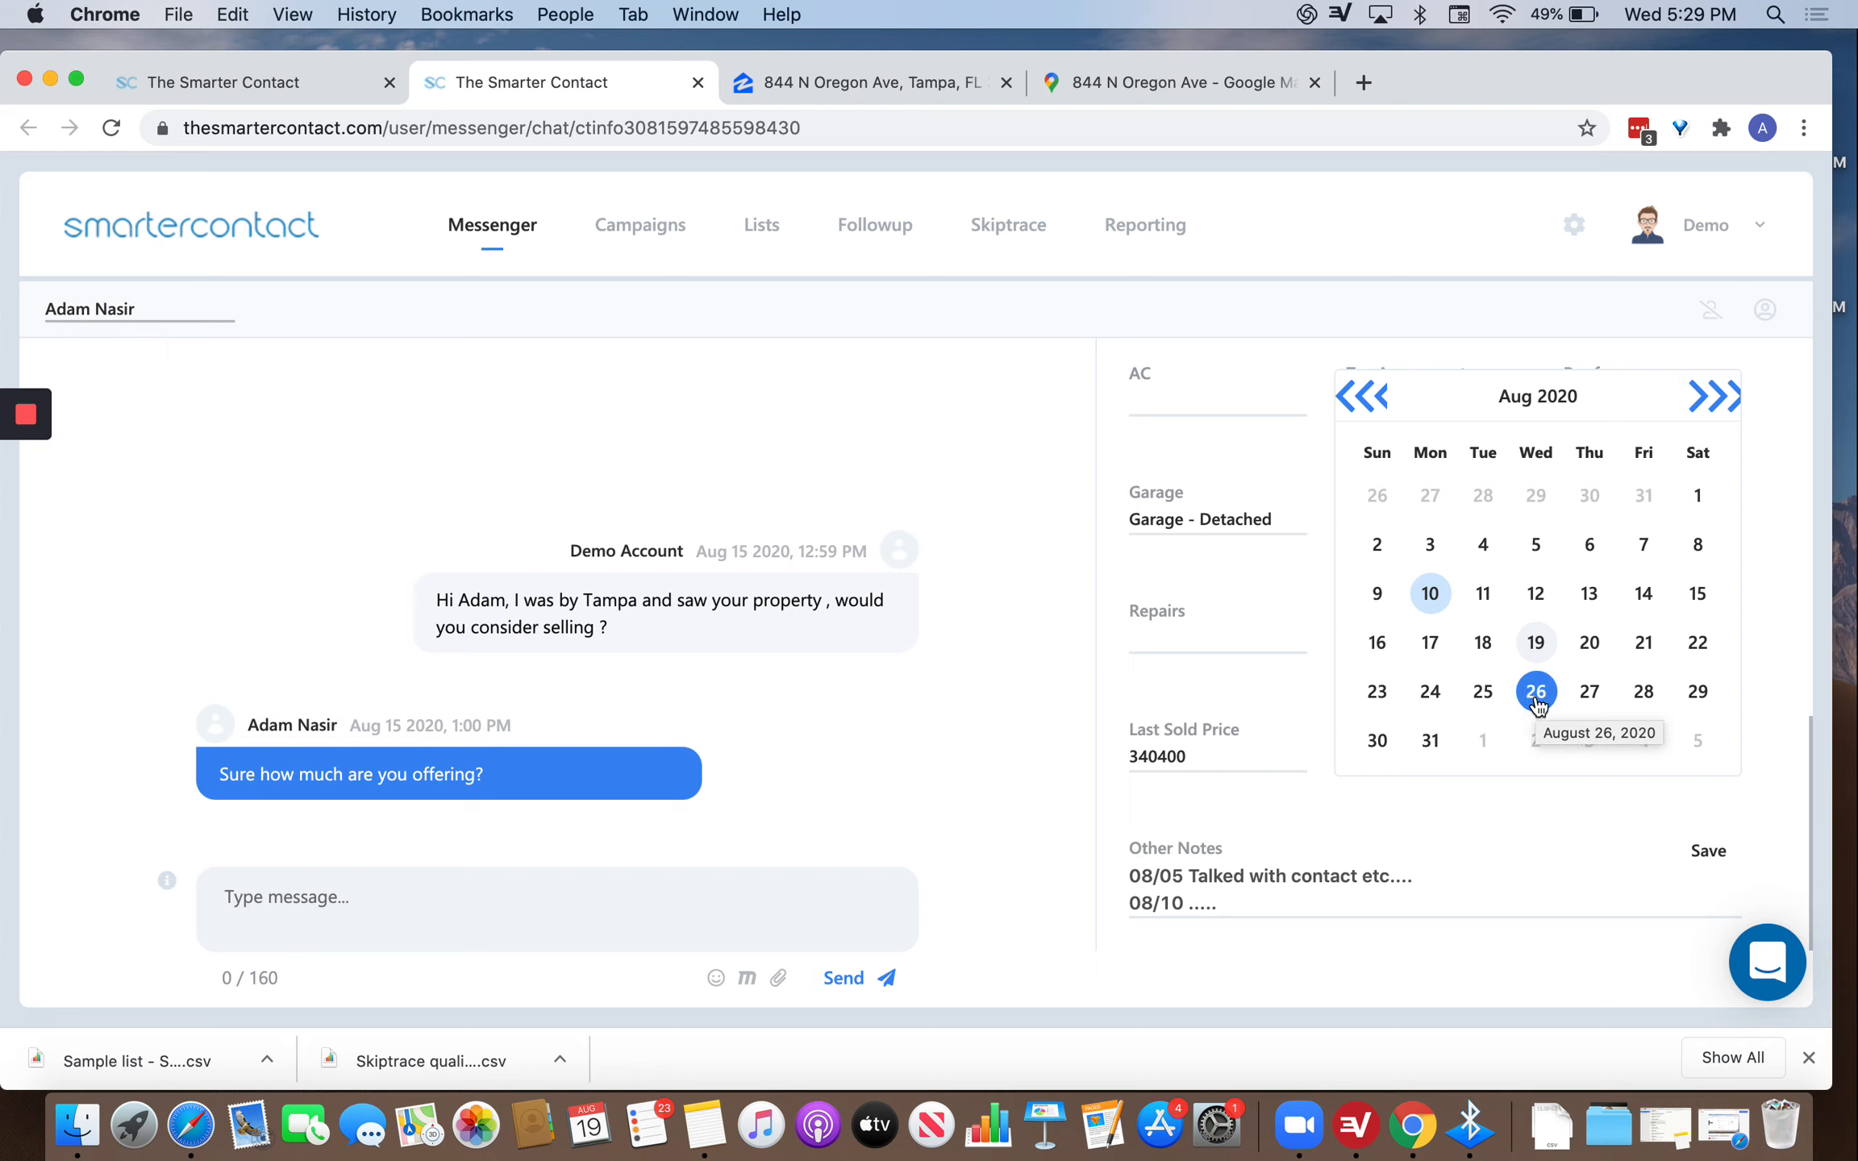
{"action": "left_click", "coordinate": [1481, 695]}
{"action": "left_click", "coordinate": [943, 661]}
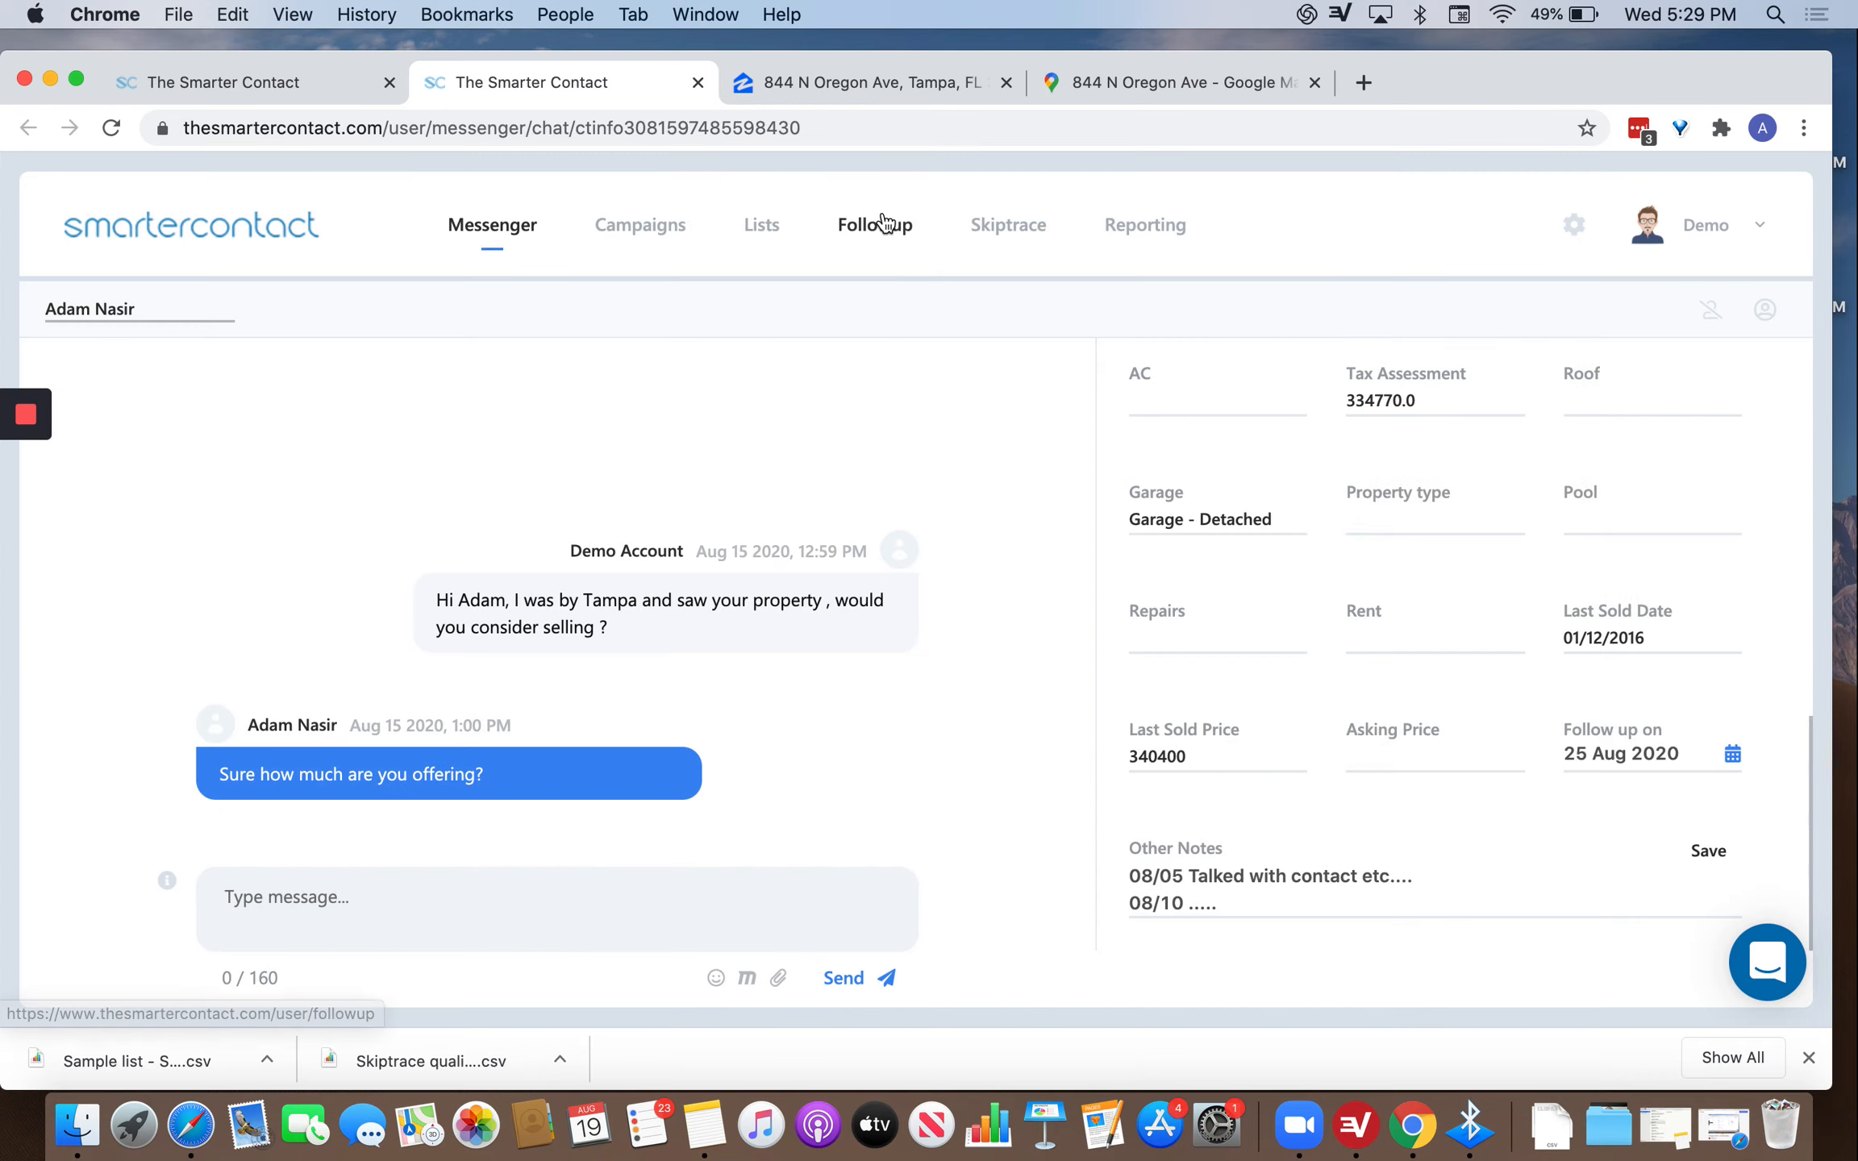
{"action": "left_click", "coordinate": [885, 222]}
Browse the follow-up calendar in daily list view, then return to the monthly view.
{"action": "scroll", "coordinate": [834, 828], "scroll_direction": "down", "scroll_amount": 5}
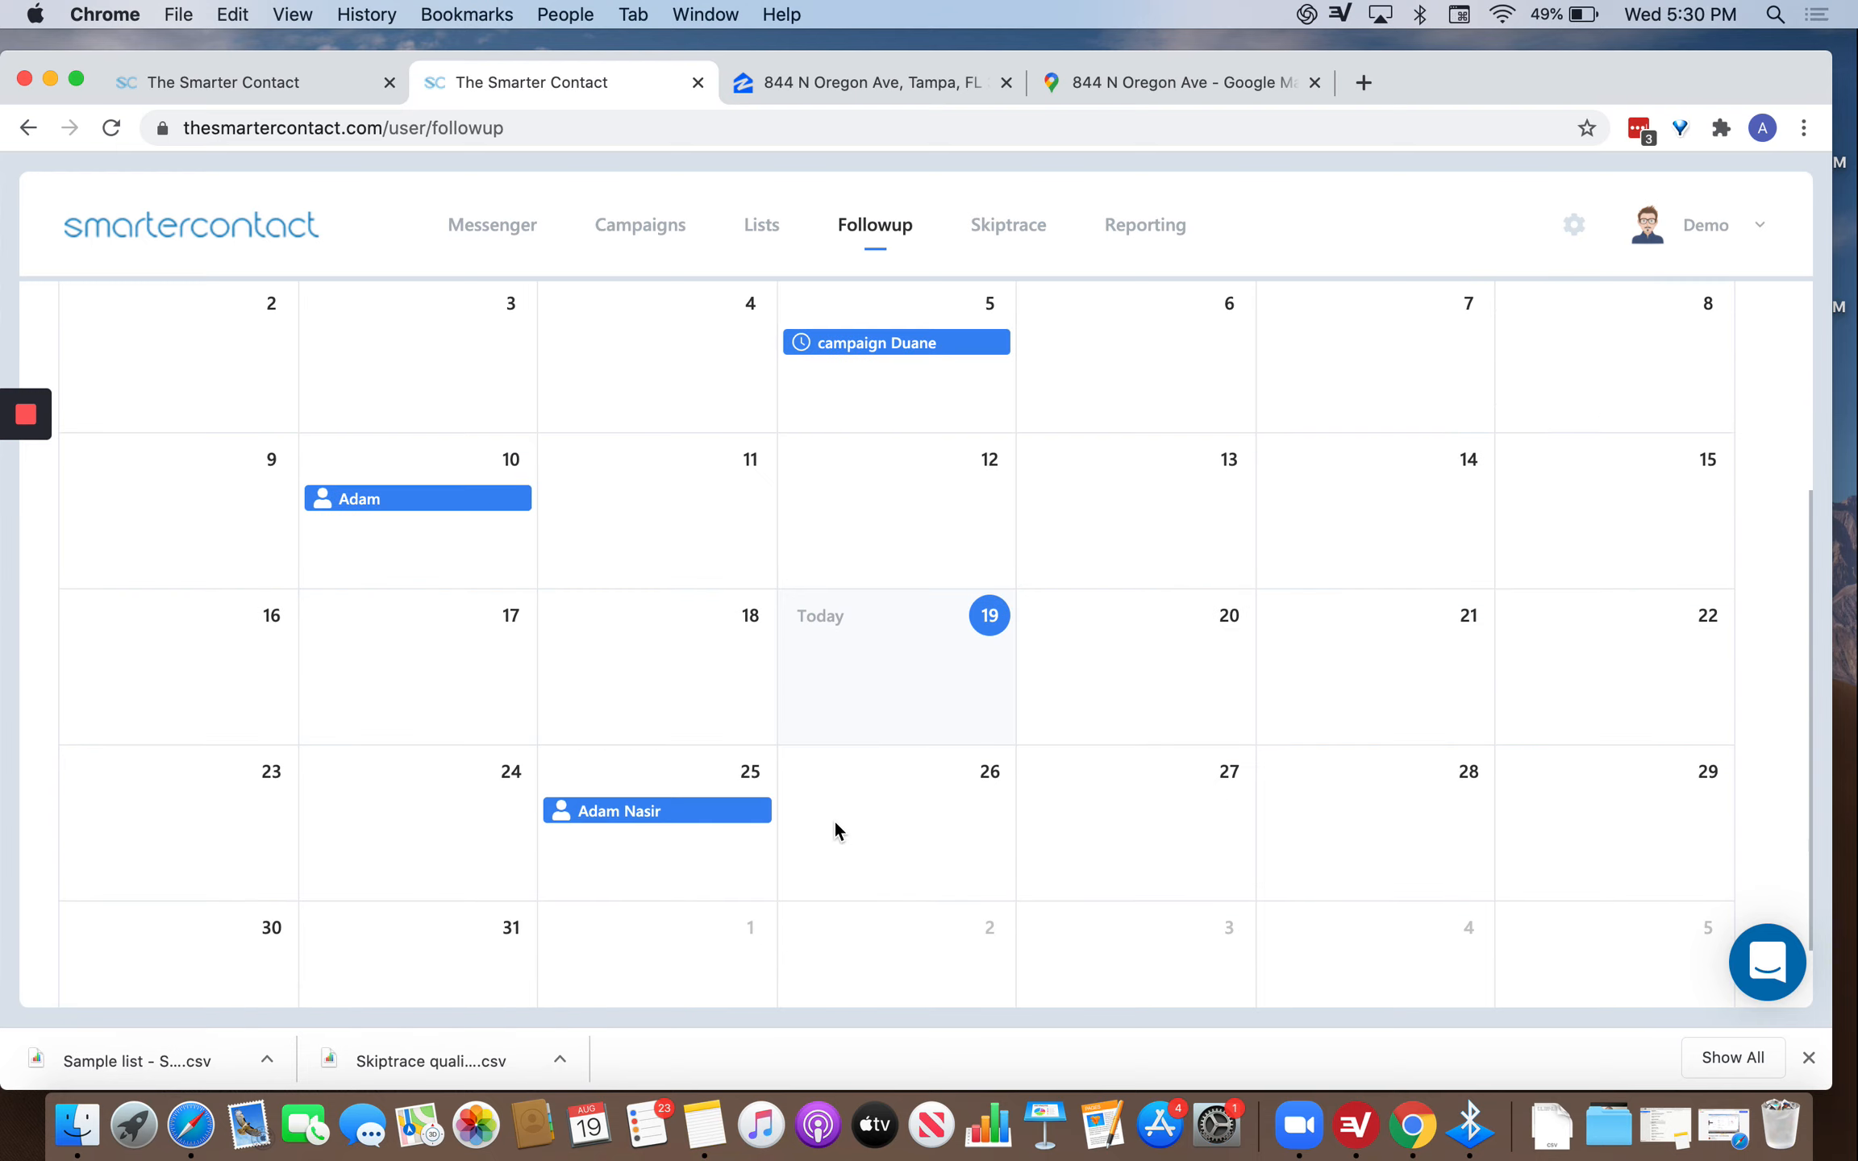
{"action": "scroll", "coordinate": [878, 726], "scroll_direction": "up", "scroll_amount": 2}
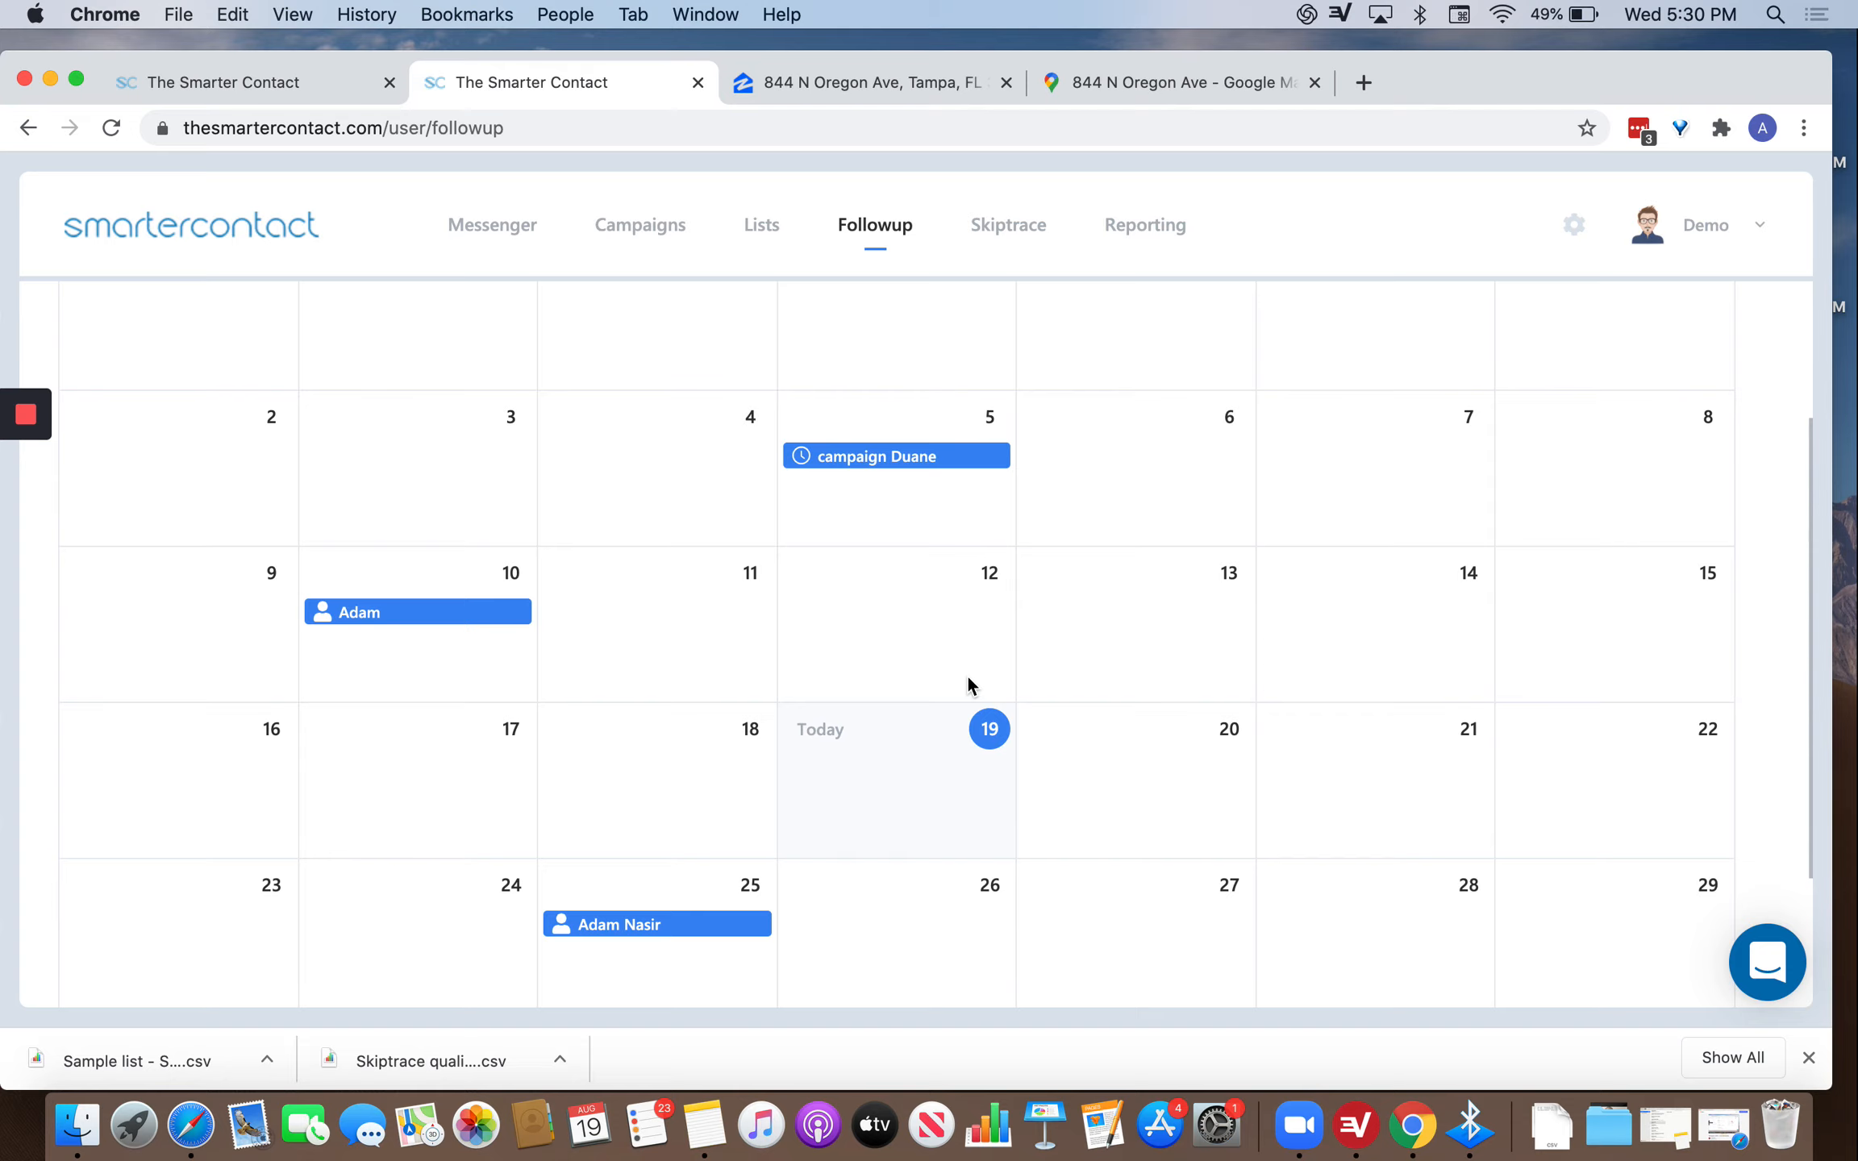
{"action": "scroll", "coordinate": [698, 911], "scroll_direction": "down", "scroll_amount": 1}
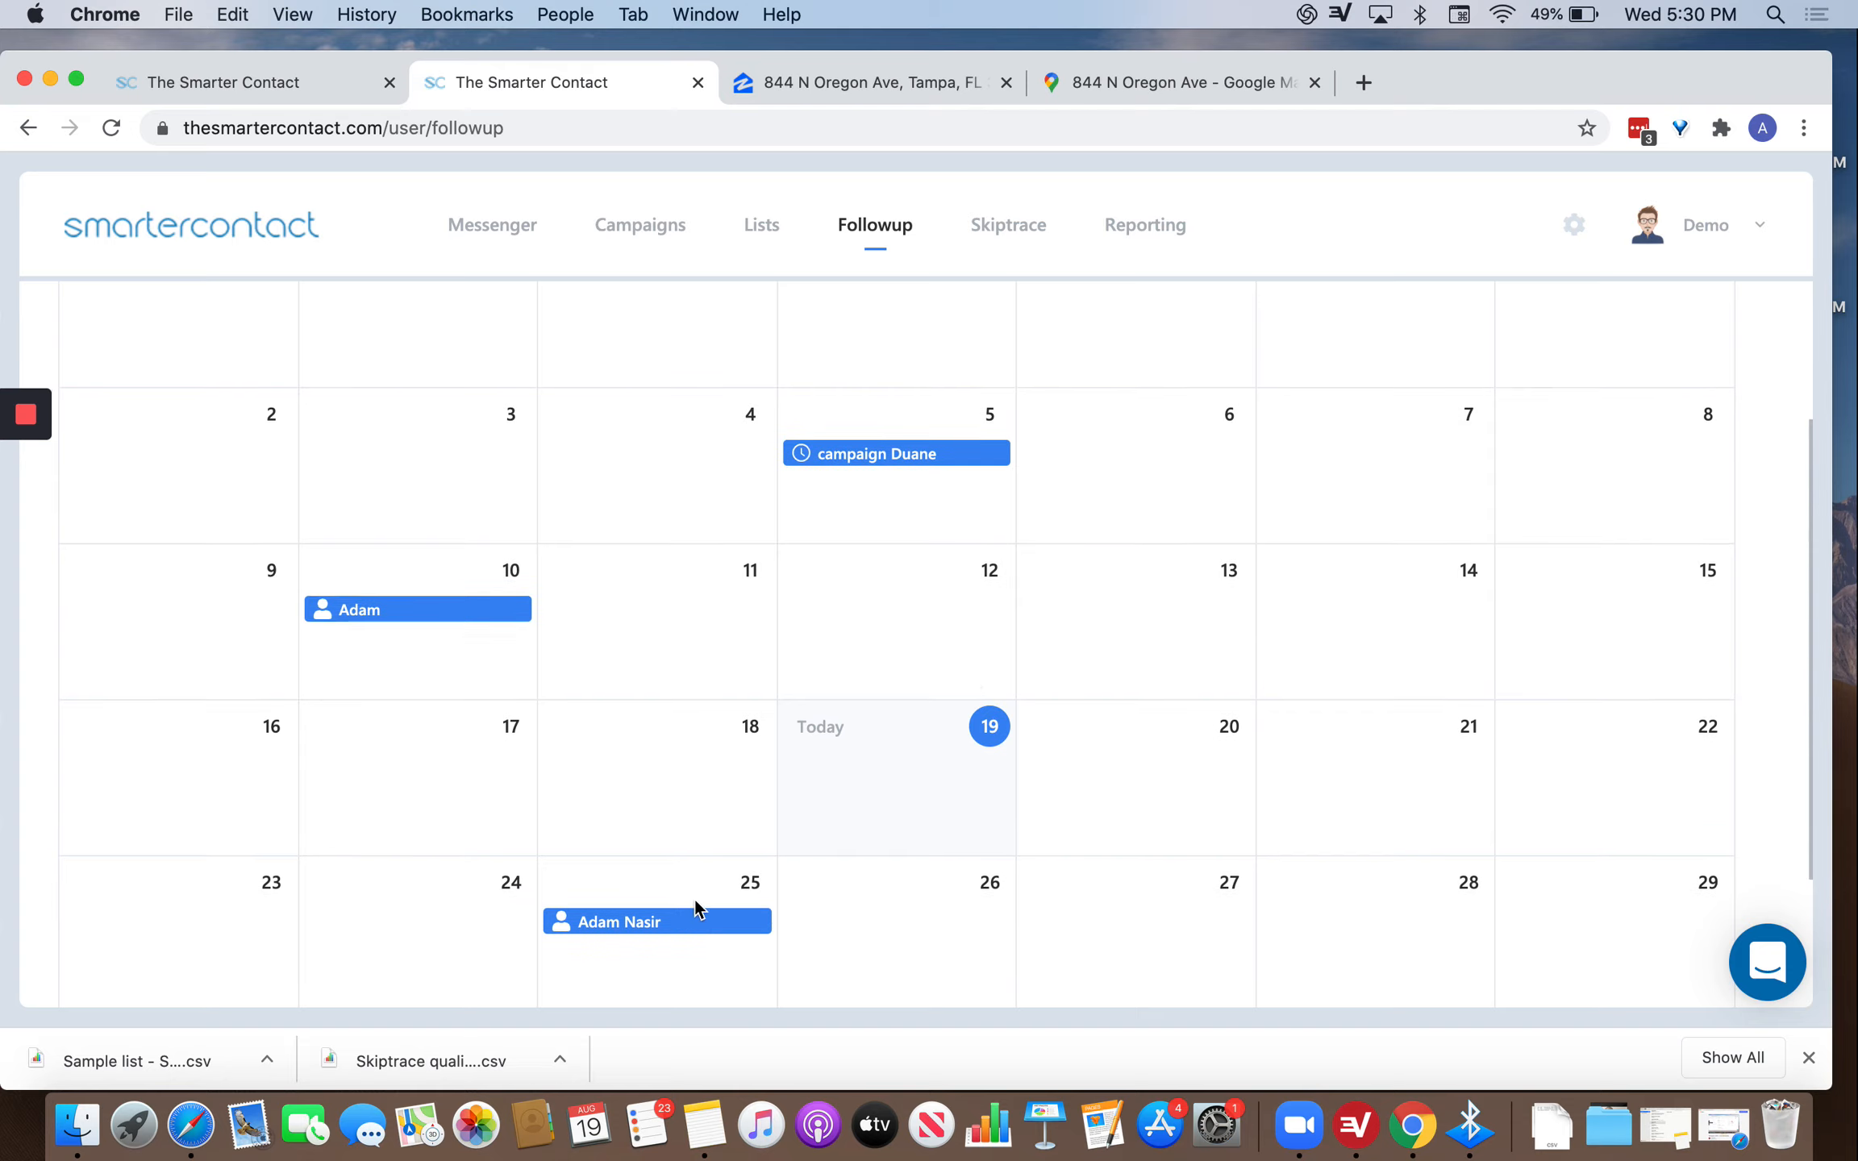
{"action": "scroll", "coordinate": [884, 548], "scroll_direction": "up", "scroll_amount": 3}
{"action": "scroll", "coordinate": [885, 550], "scroll_direction": "up", "scroll_amount": 1}
{"action": "left_click", "coordinate": [890, 363]}
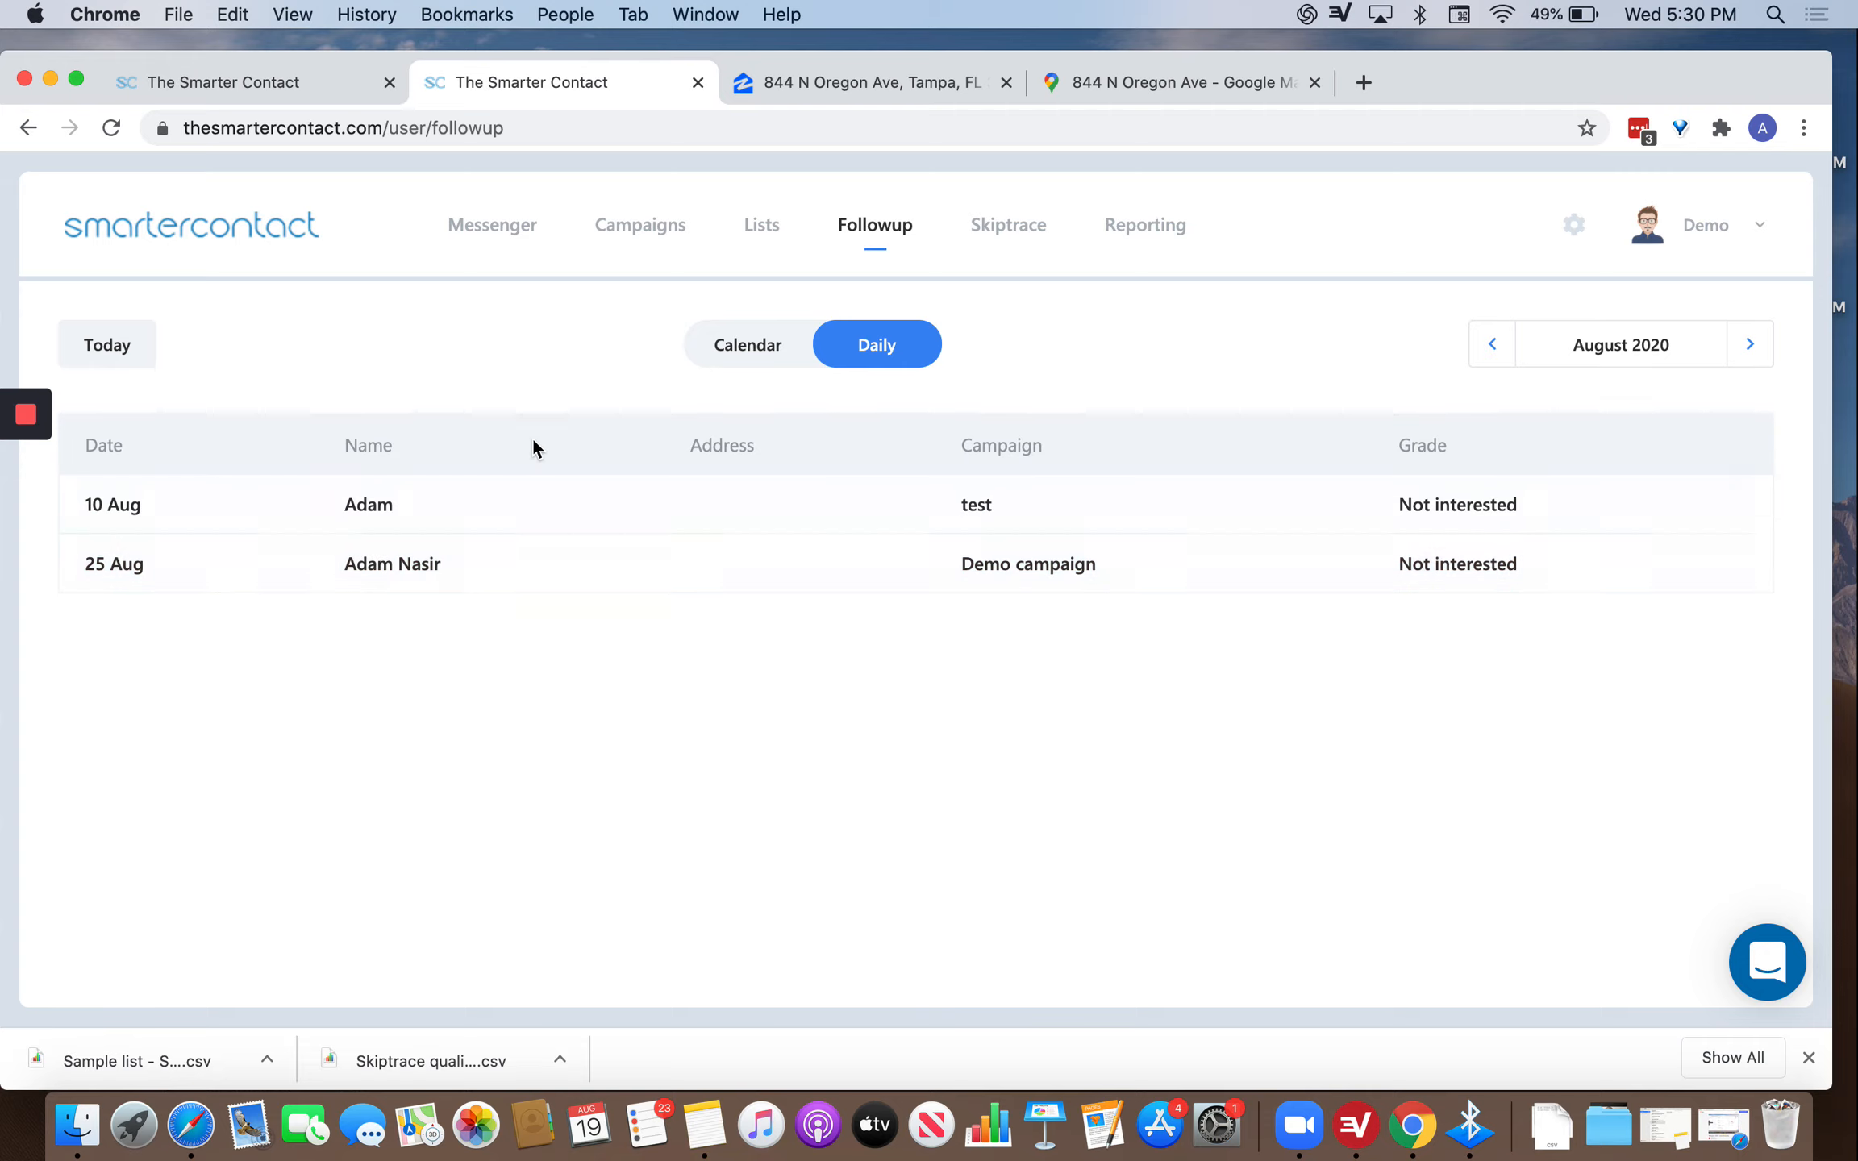
{"action": "left_click", "coordinate": [778, 363]}
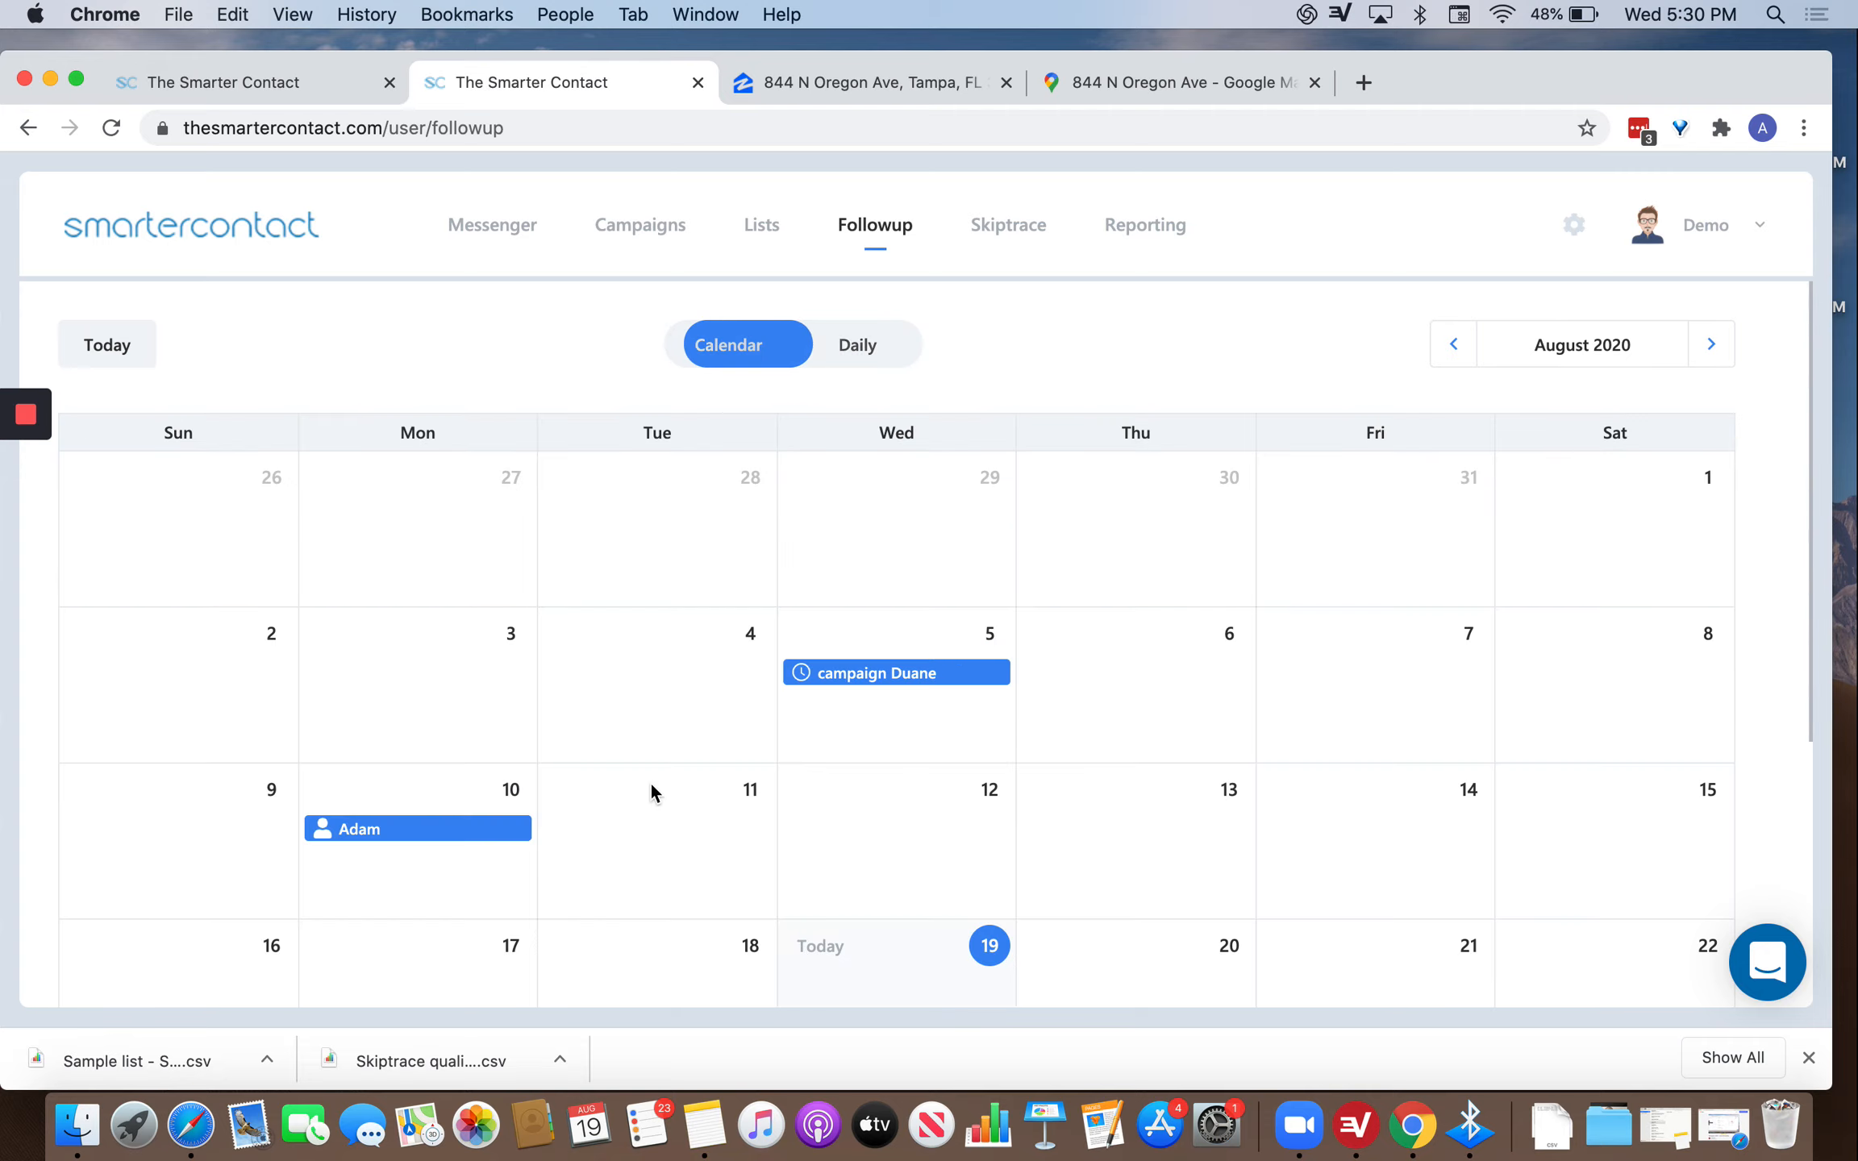
Open the 25 Aug follow-up contact's conversation and scroll its details.
{"action": "scroll", "coordinate": [508, 892], "scroll_direction": "down", "scroll_amount": 3}
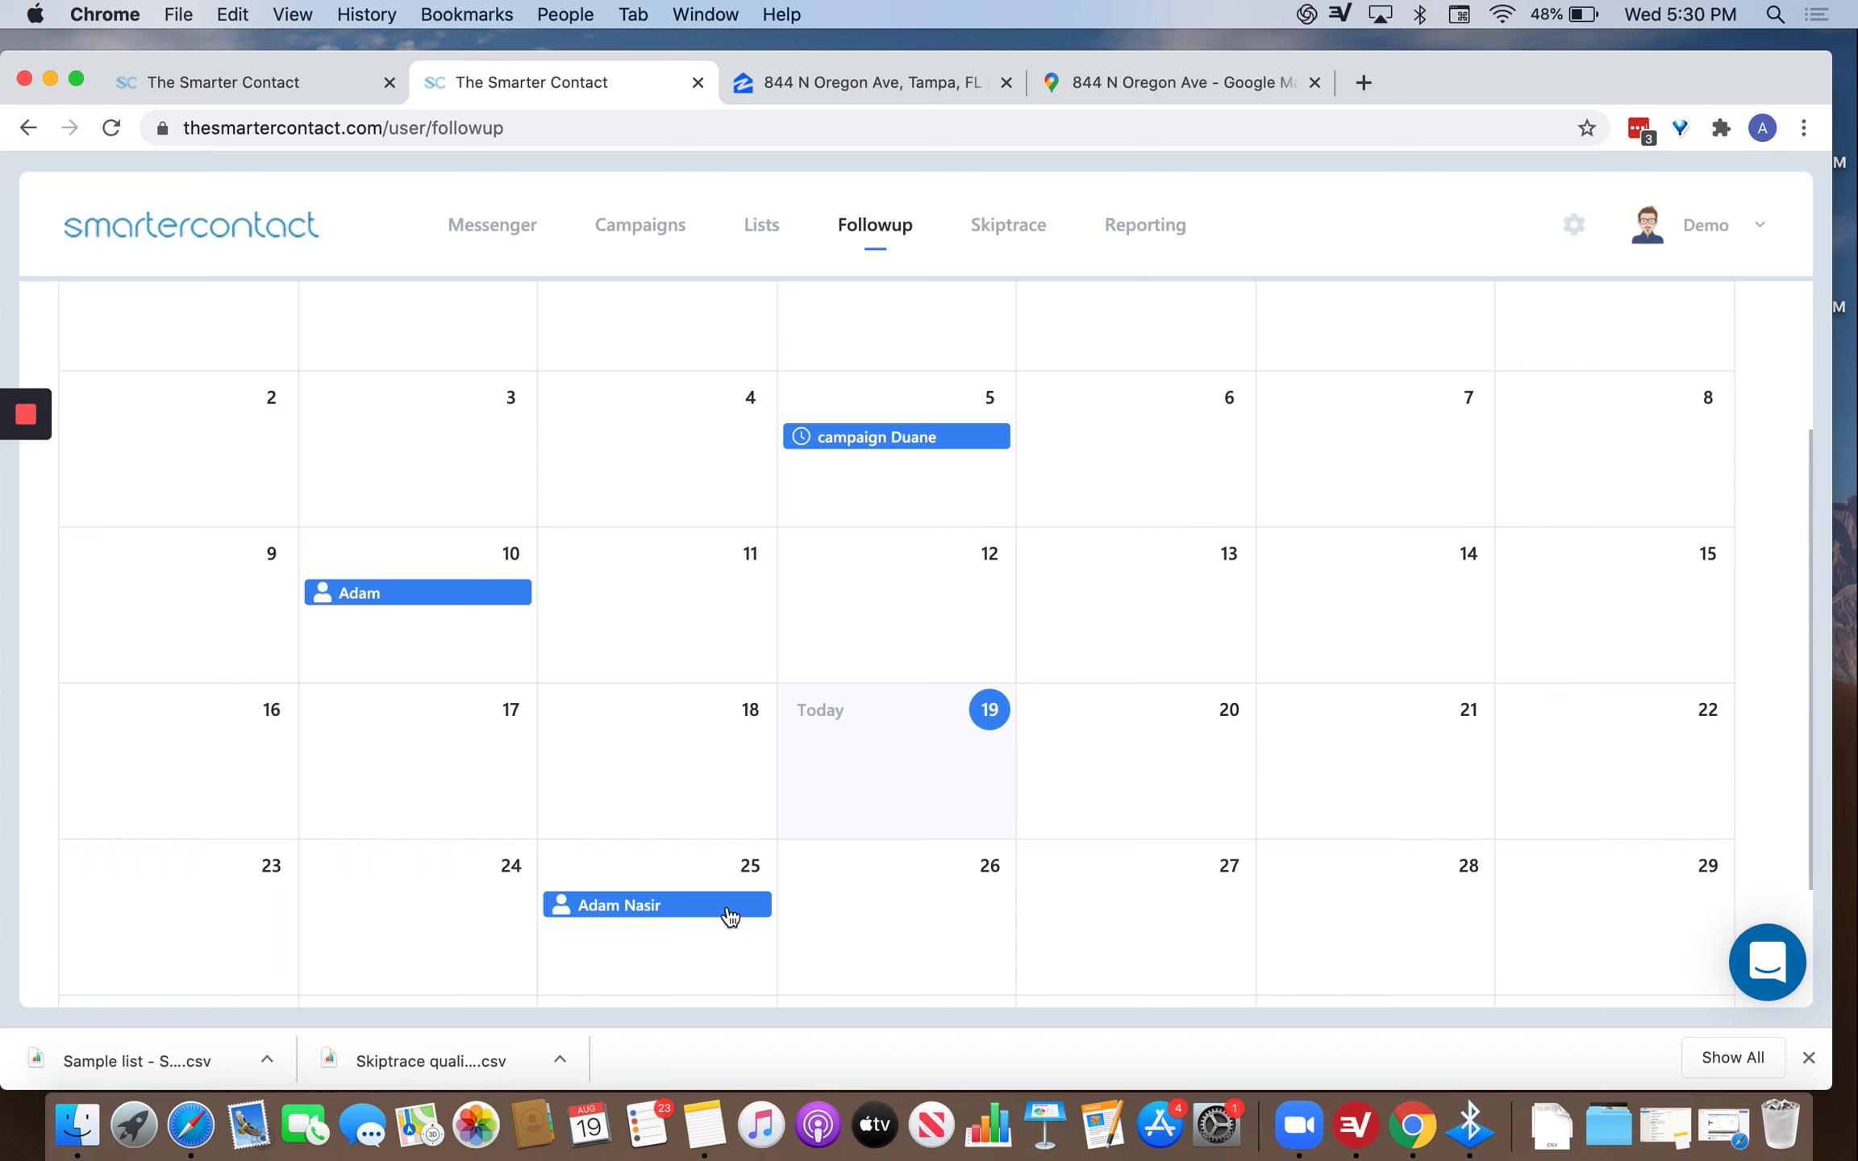
{"action": "left_click", "coordinate": [730, 916]}
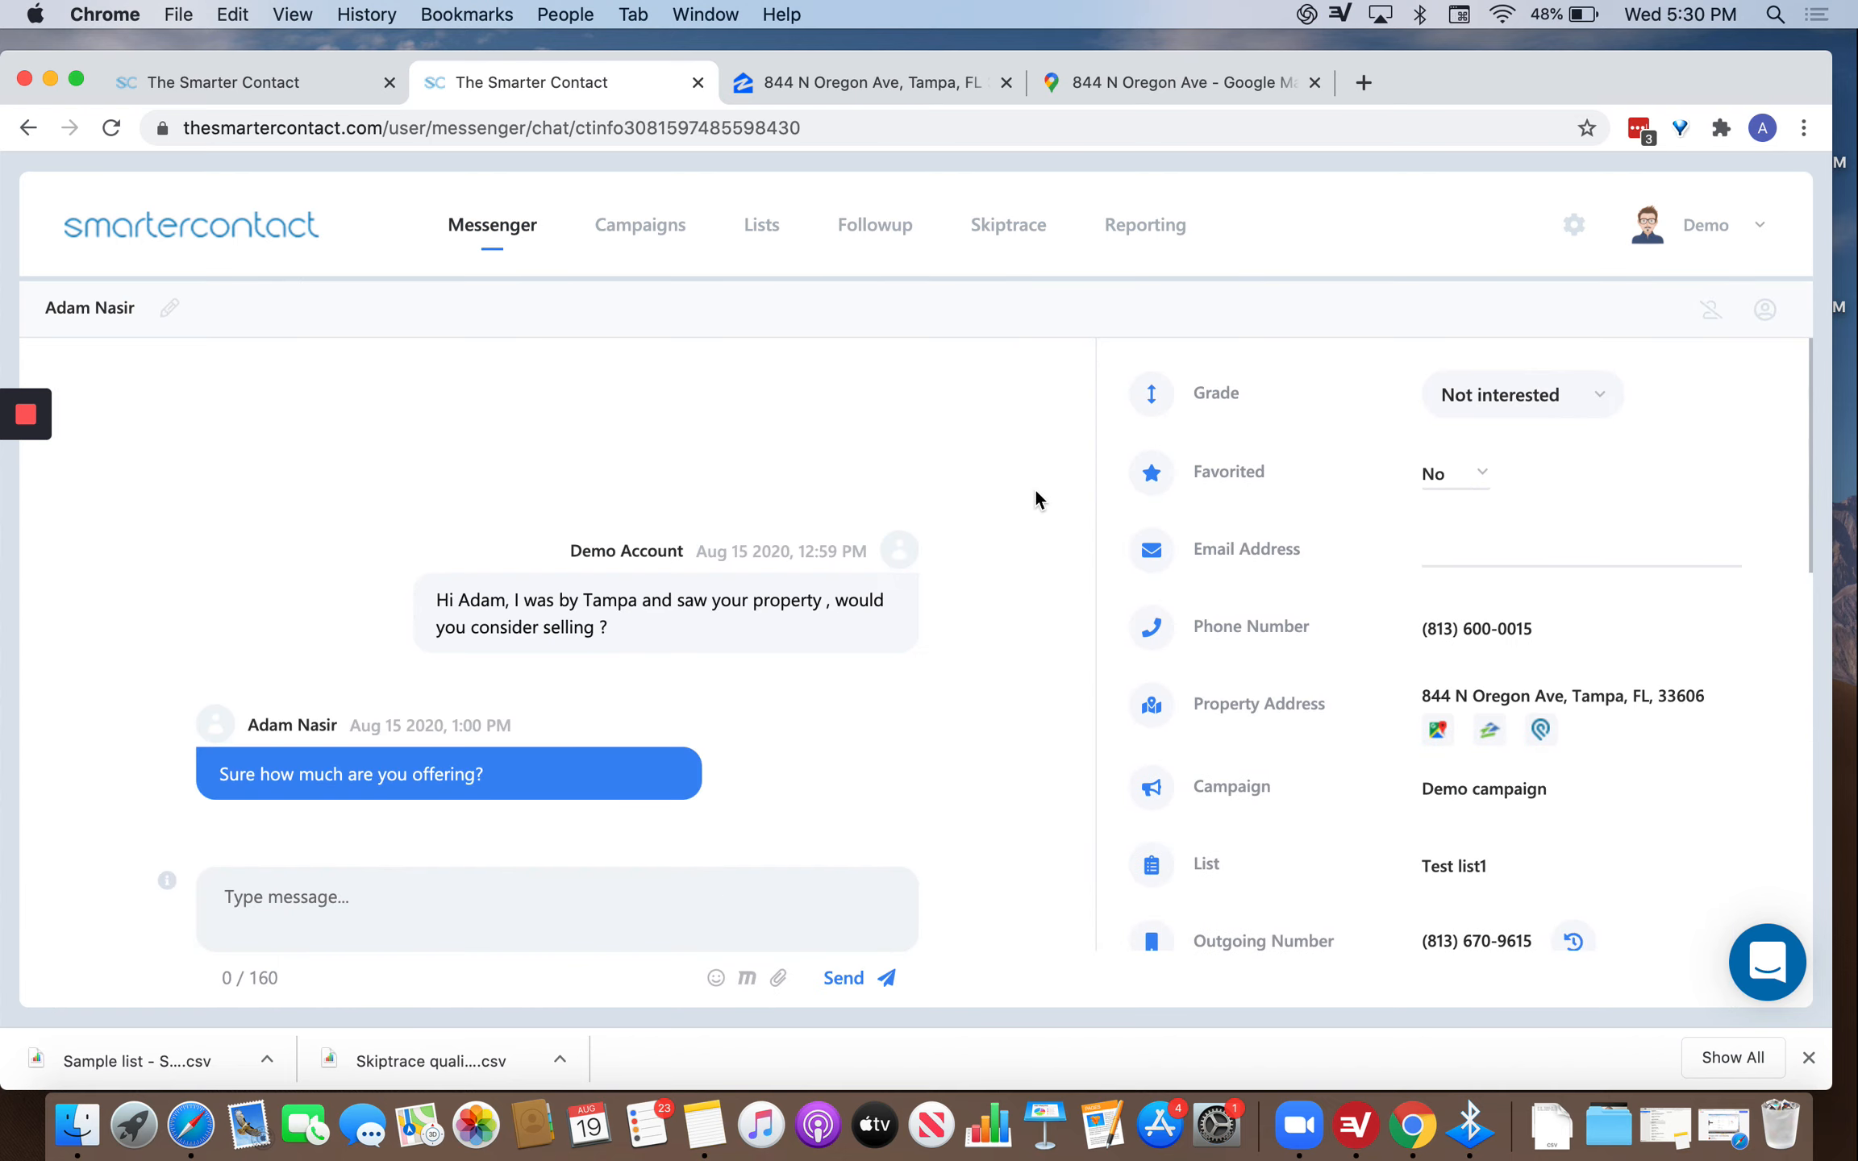
{"action": "scroll", "coordinate": [1608, 867], "scroll_direction": "down", "scroll_amount": 10}
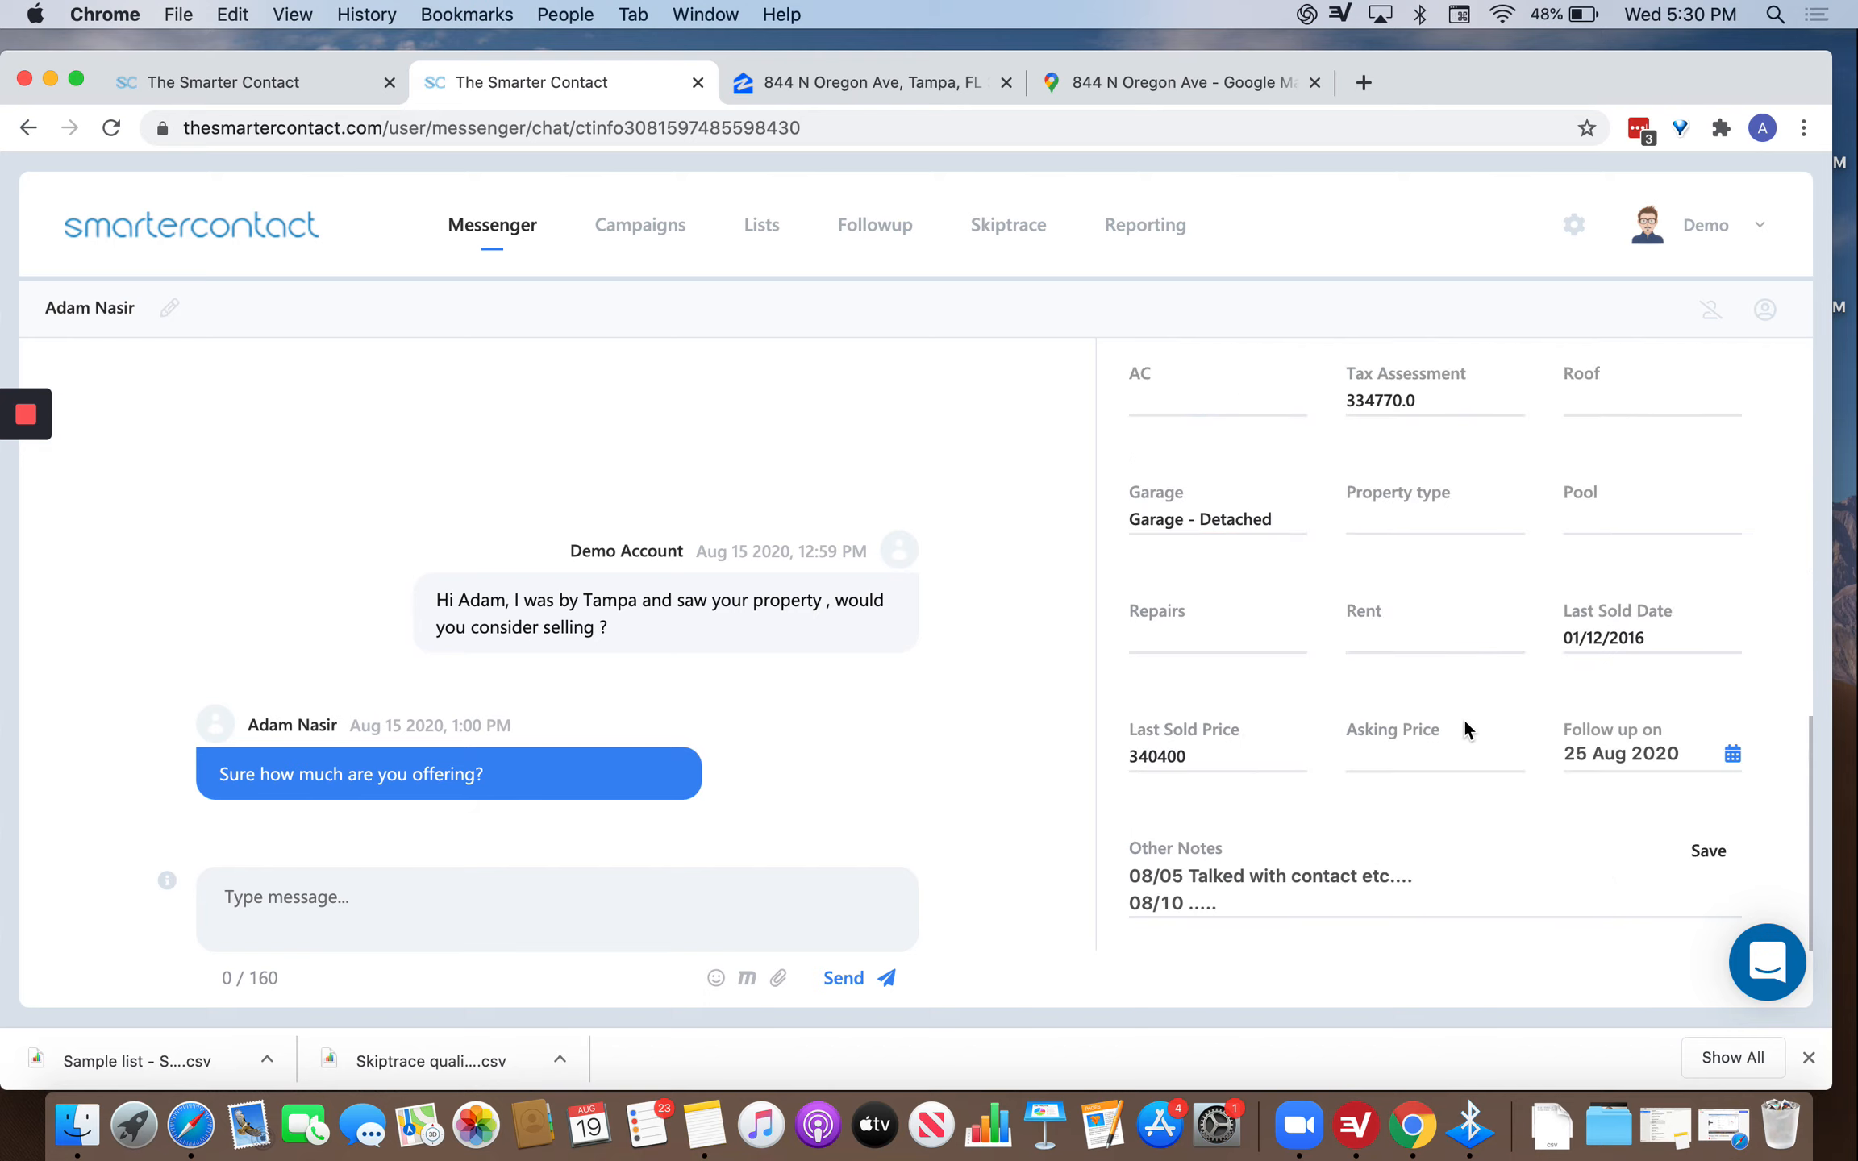
{"action": "scroll", "coordinate": [1463, 726], "scroll_direction": "up", "scroll_amount": 10}
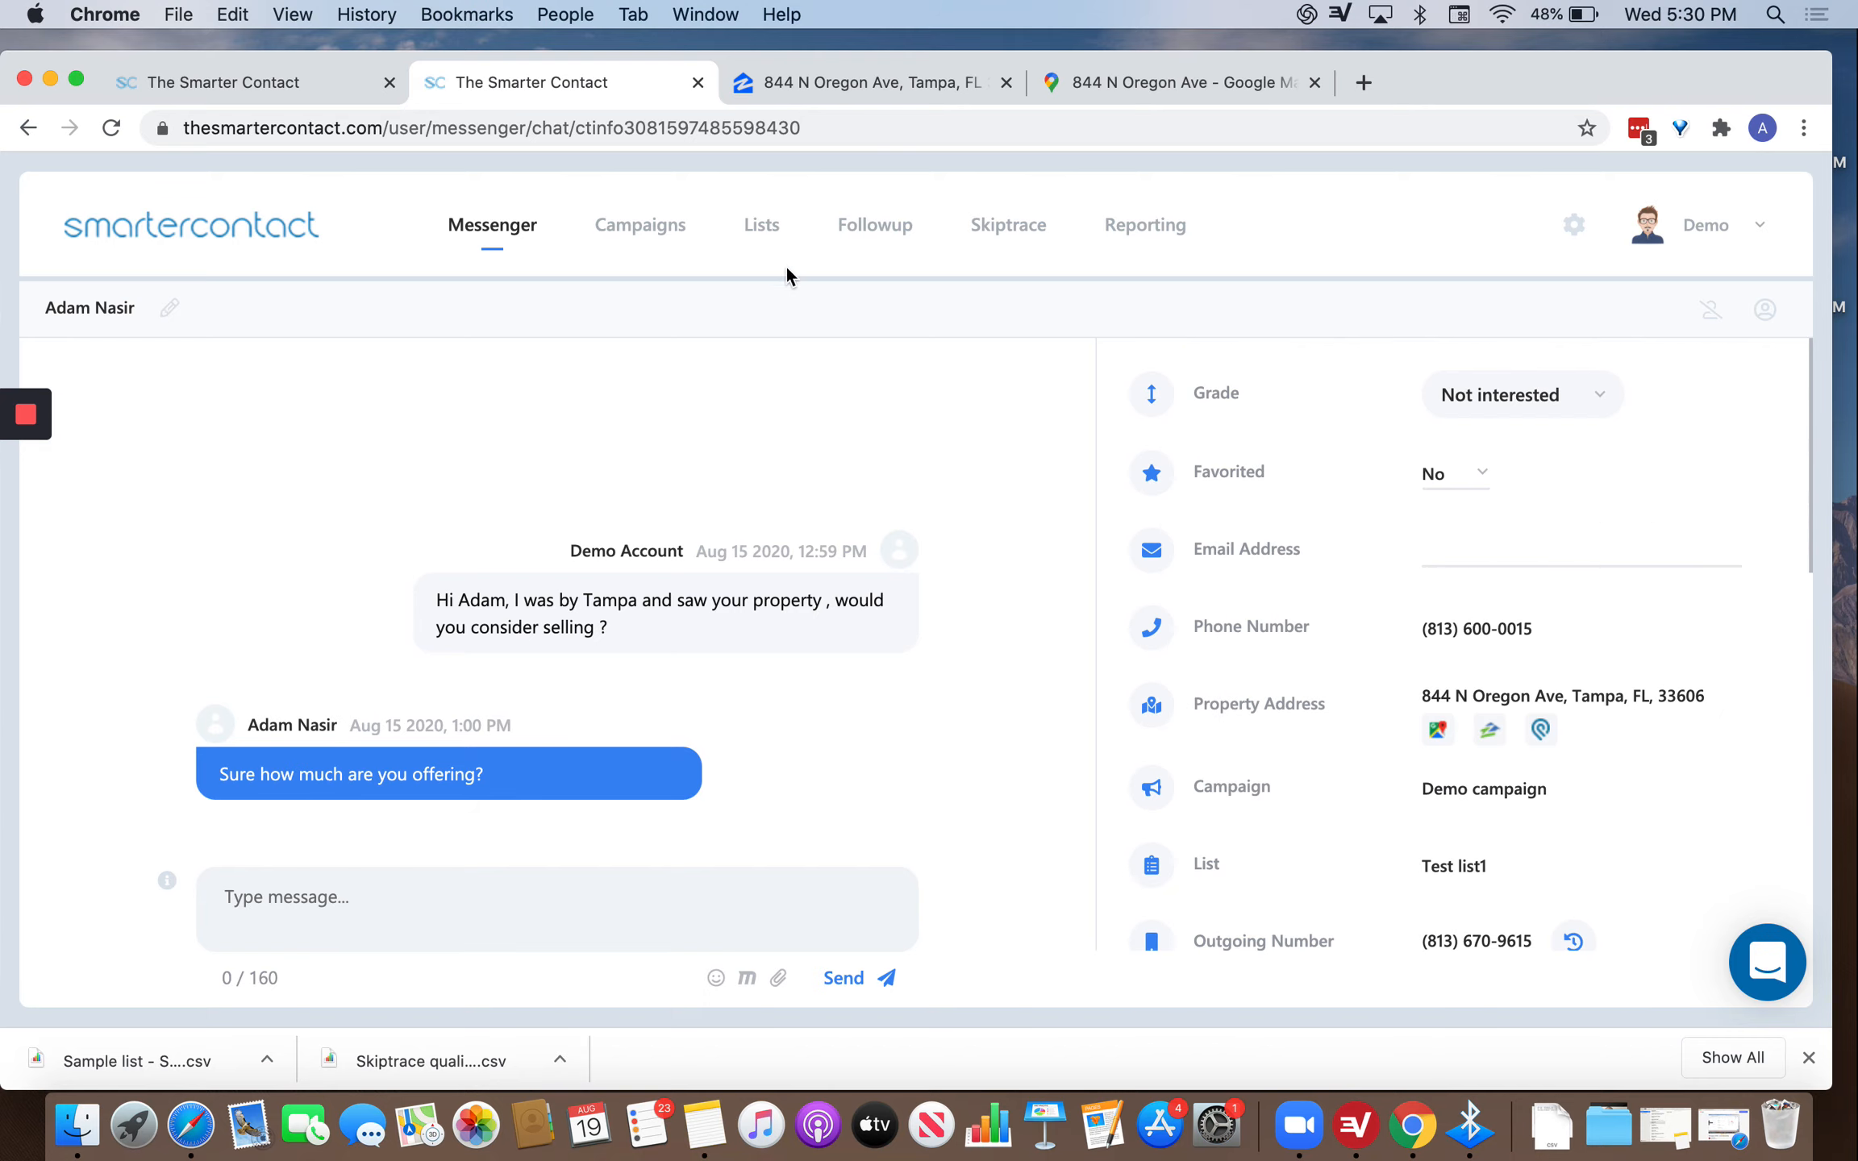
Upload the Sample list CSV on the Lists page by dropping it onto the upload area.
{"action": "left_click", "coordinate": [760, 234]}
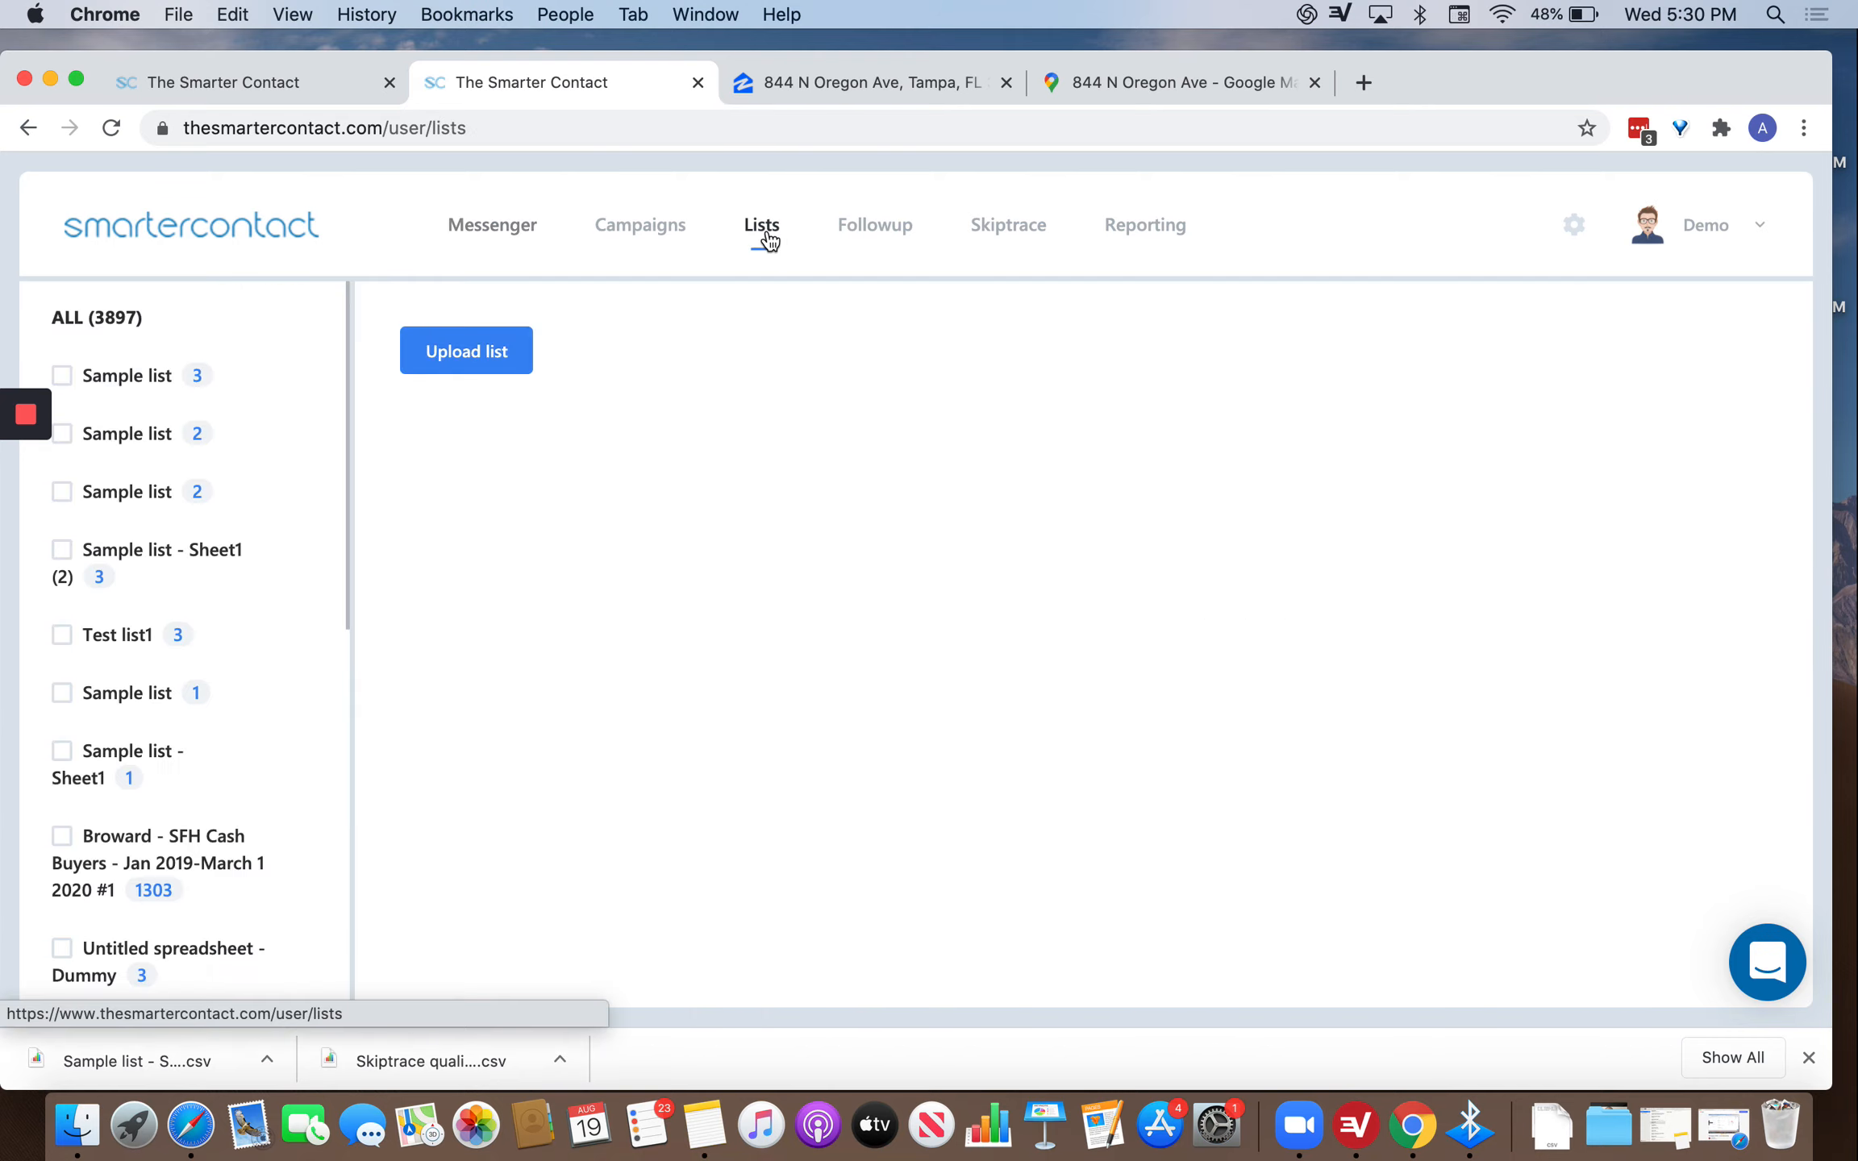
{"action": "left_click", "coordinate": [528, 357]}
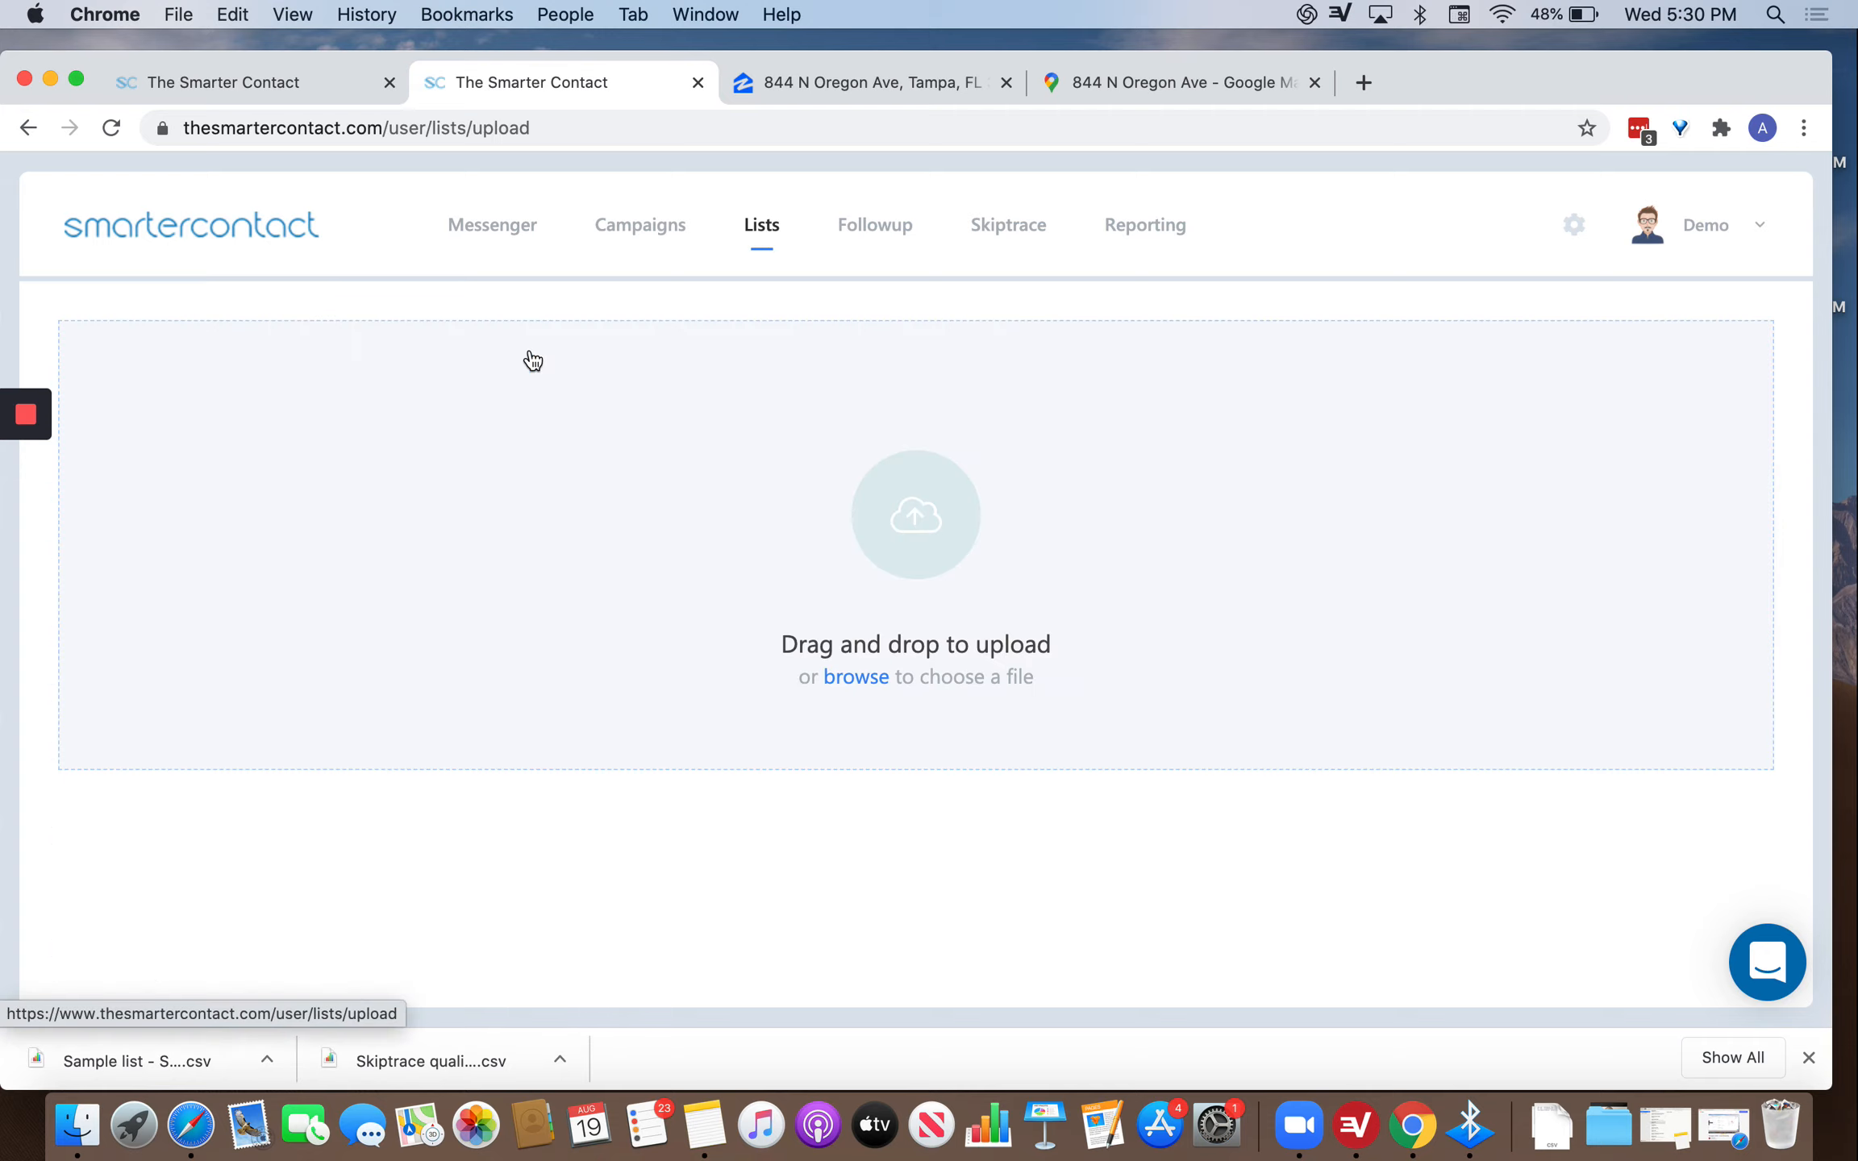
{"action": "left_click", "coordinate": [848, 677]}
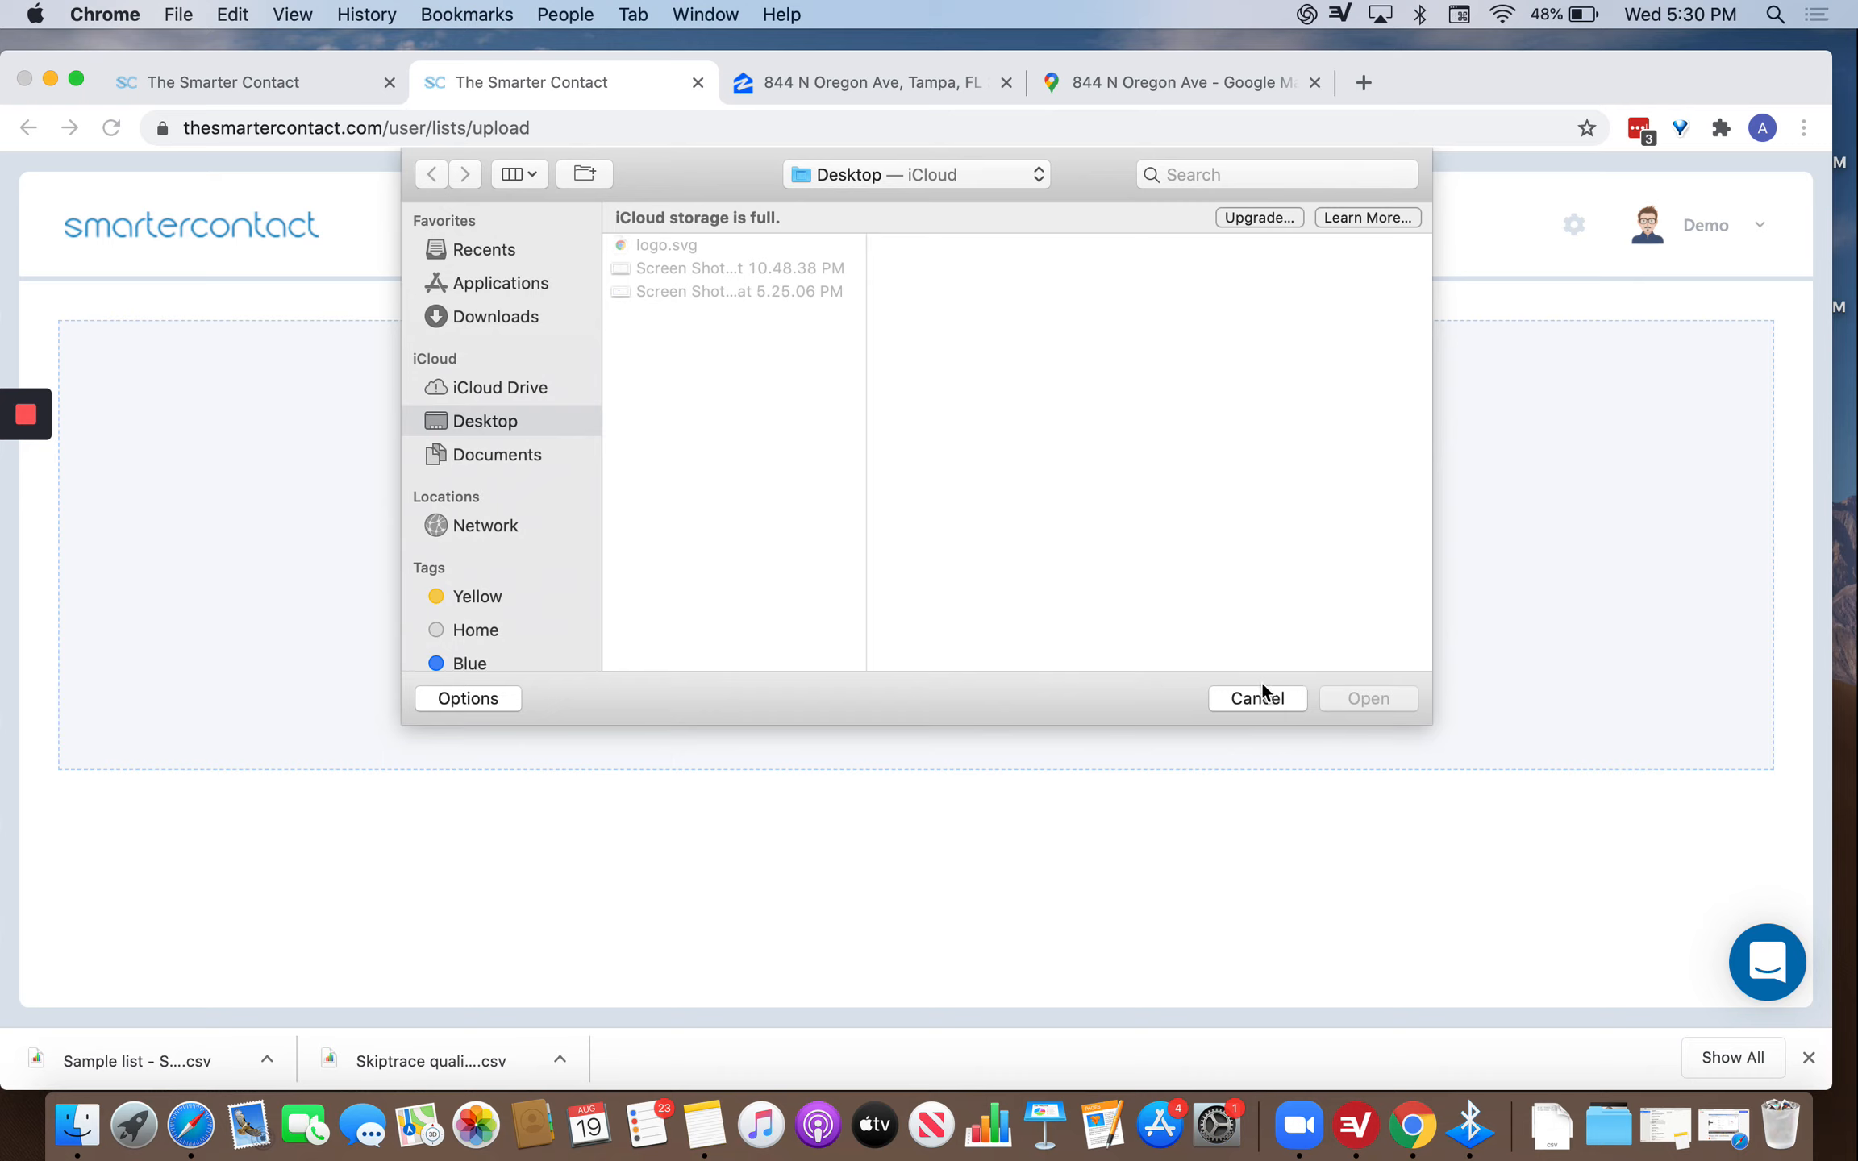
{"action": "left_click", "coordinate": [1261, 682]}
{"action": "left_click_drag", "start_coordinate": [173, 1047], "coordinate": [750, 511]}
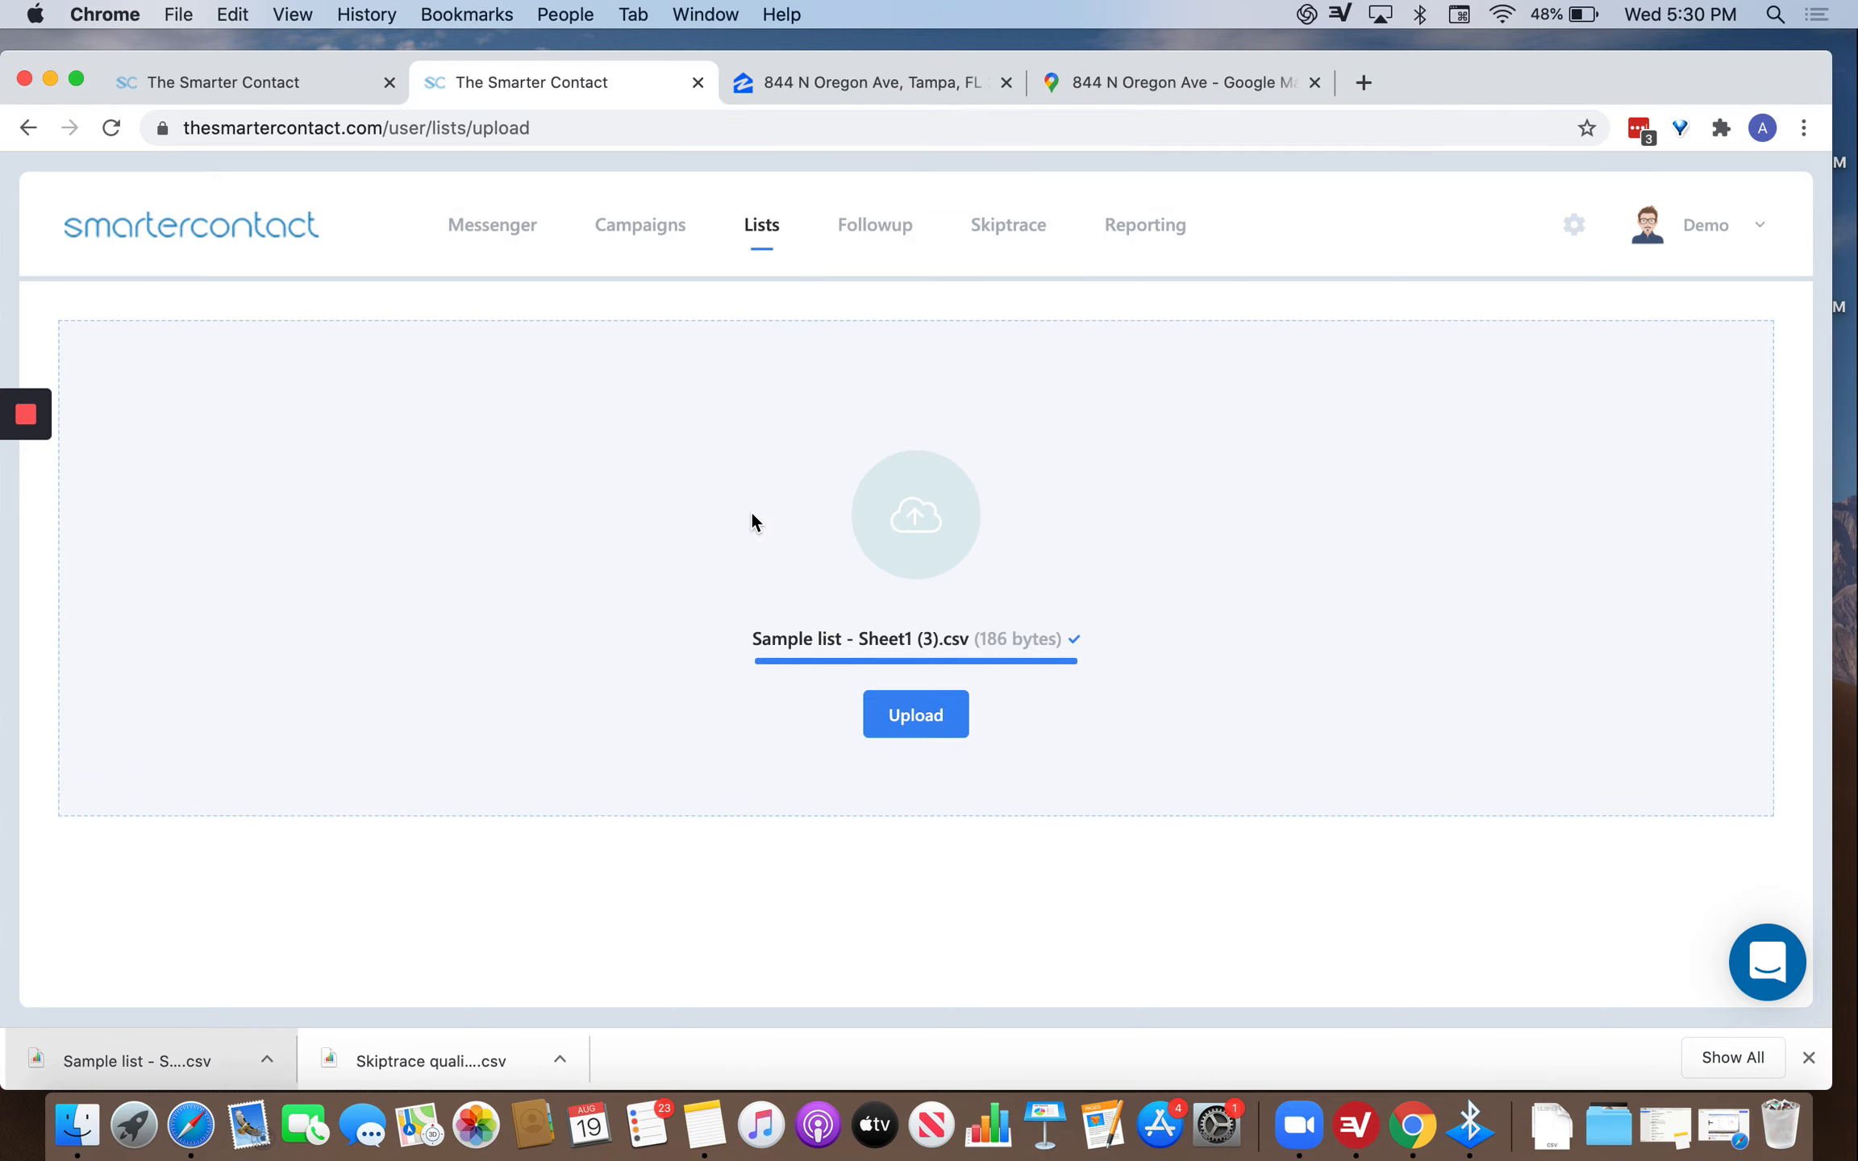
{"action": "left_click", "coordinate": [919, 720]}
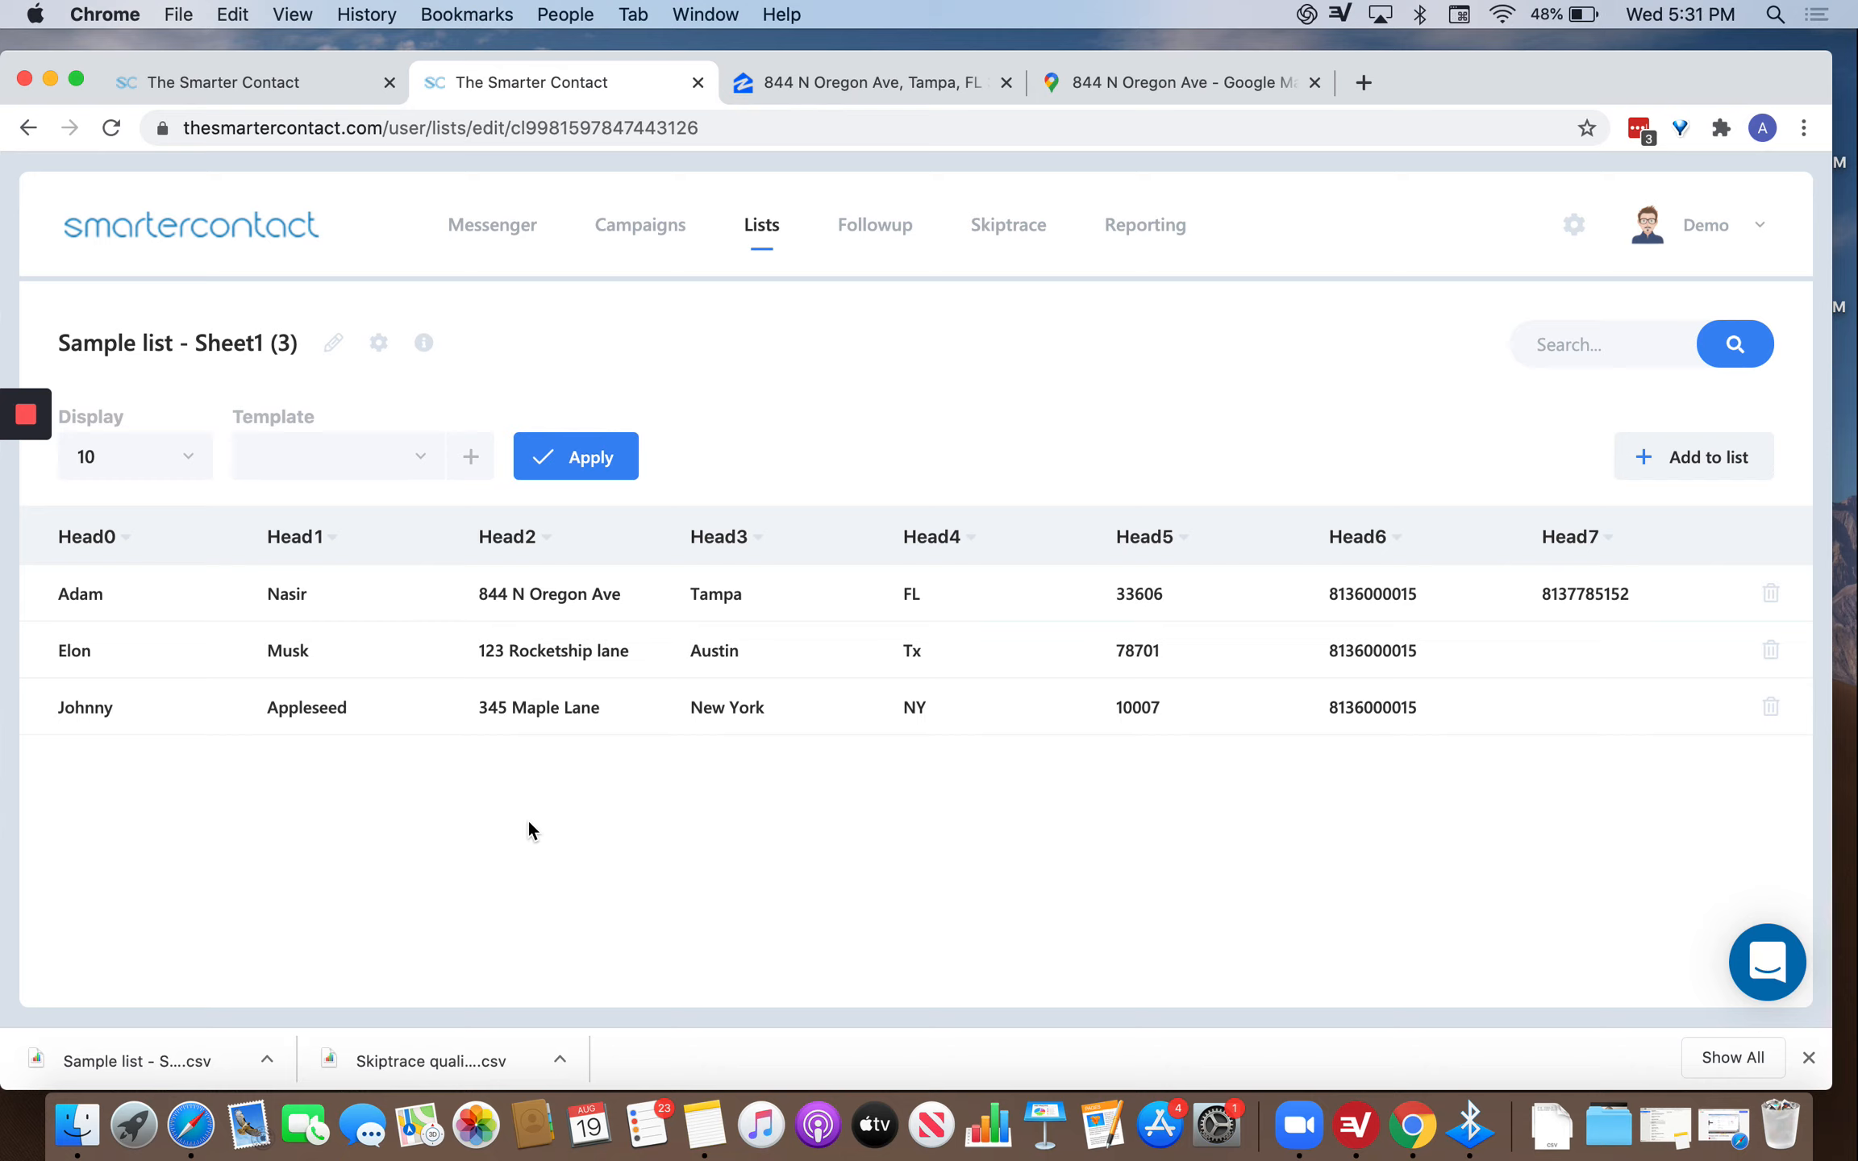
Map columns Head0–Head3 to First Name, Last Name, Address and City.
{"action": "left_click", "coordinate": [102, 522]}
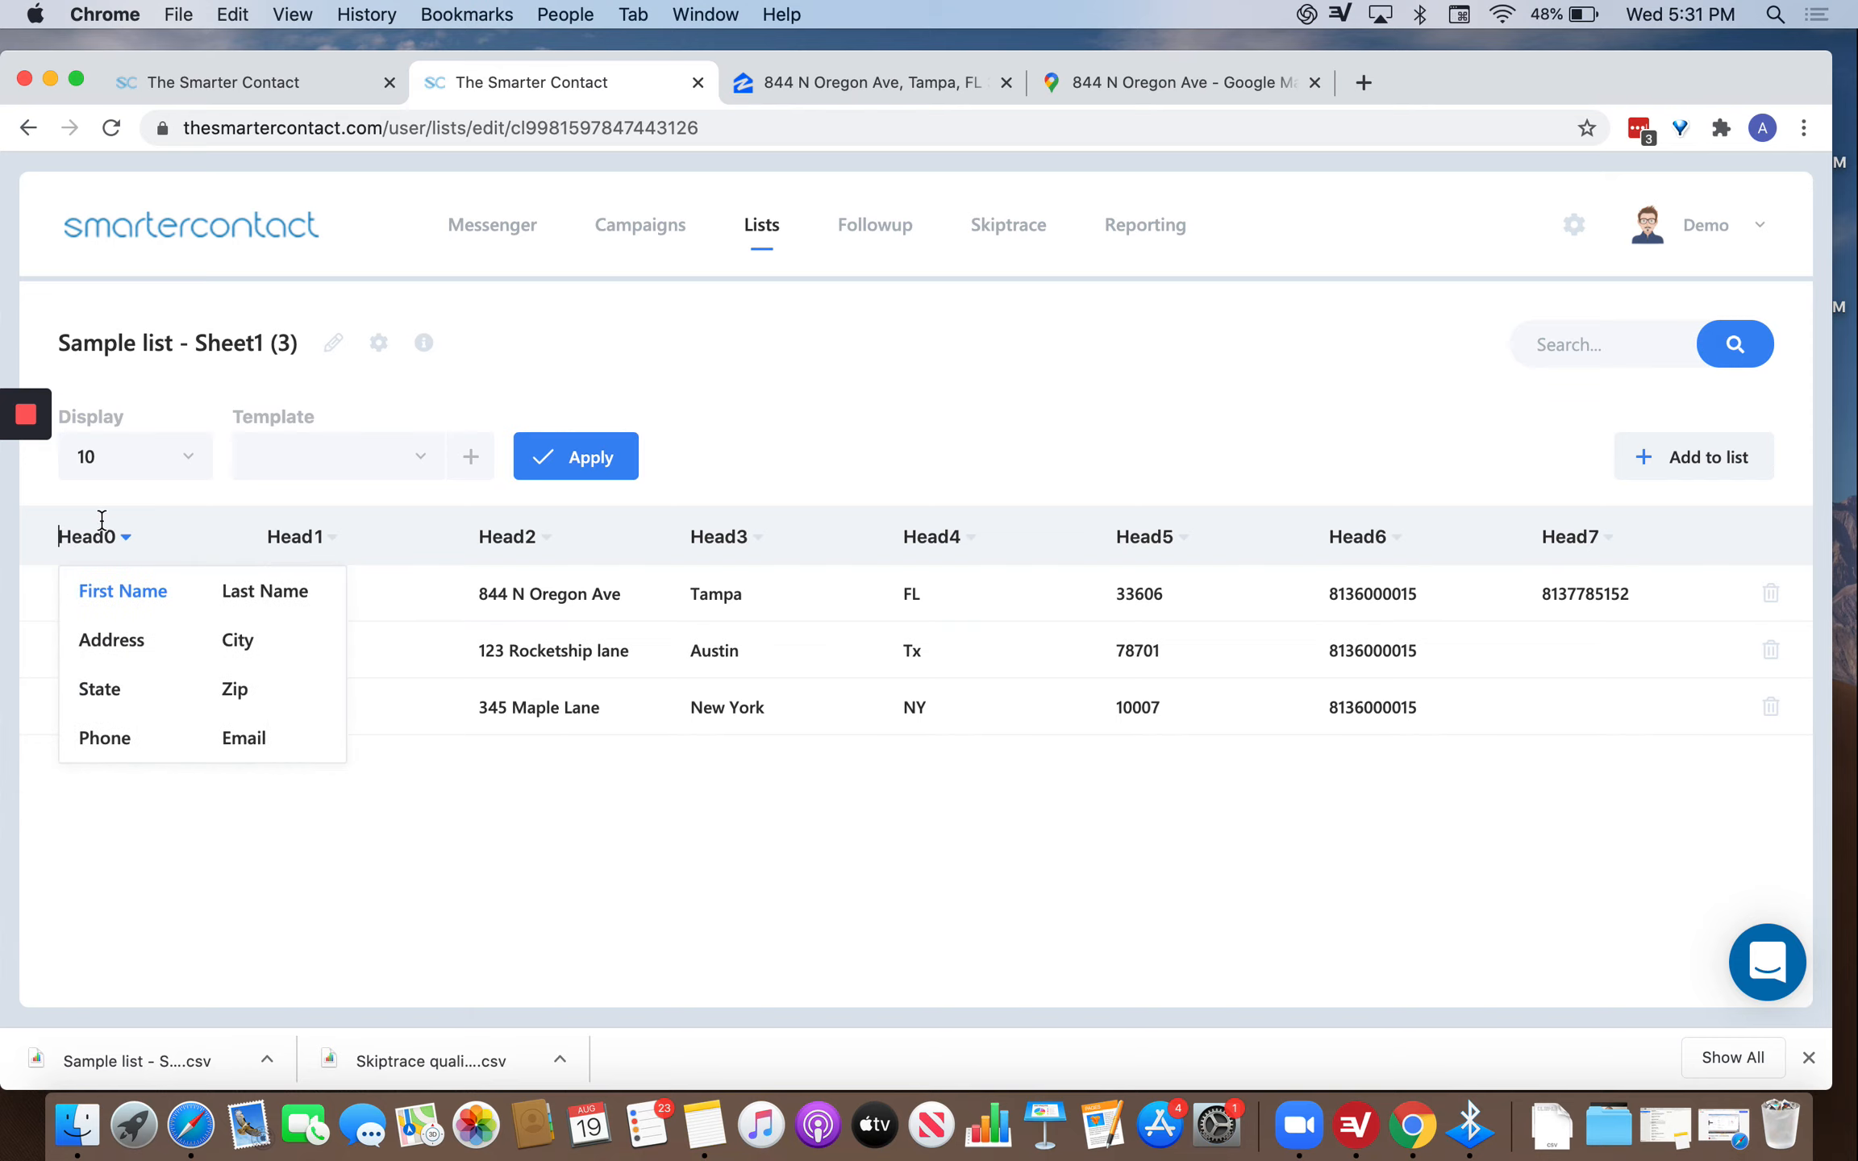
{"action": "left_click", "coordinate": [131, 594]}
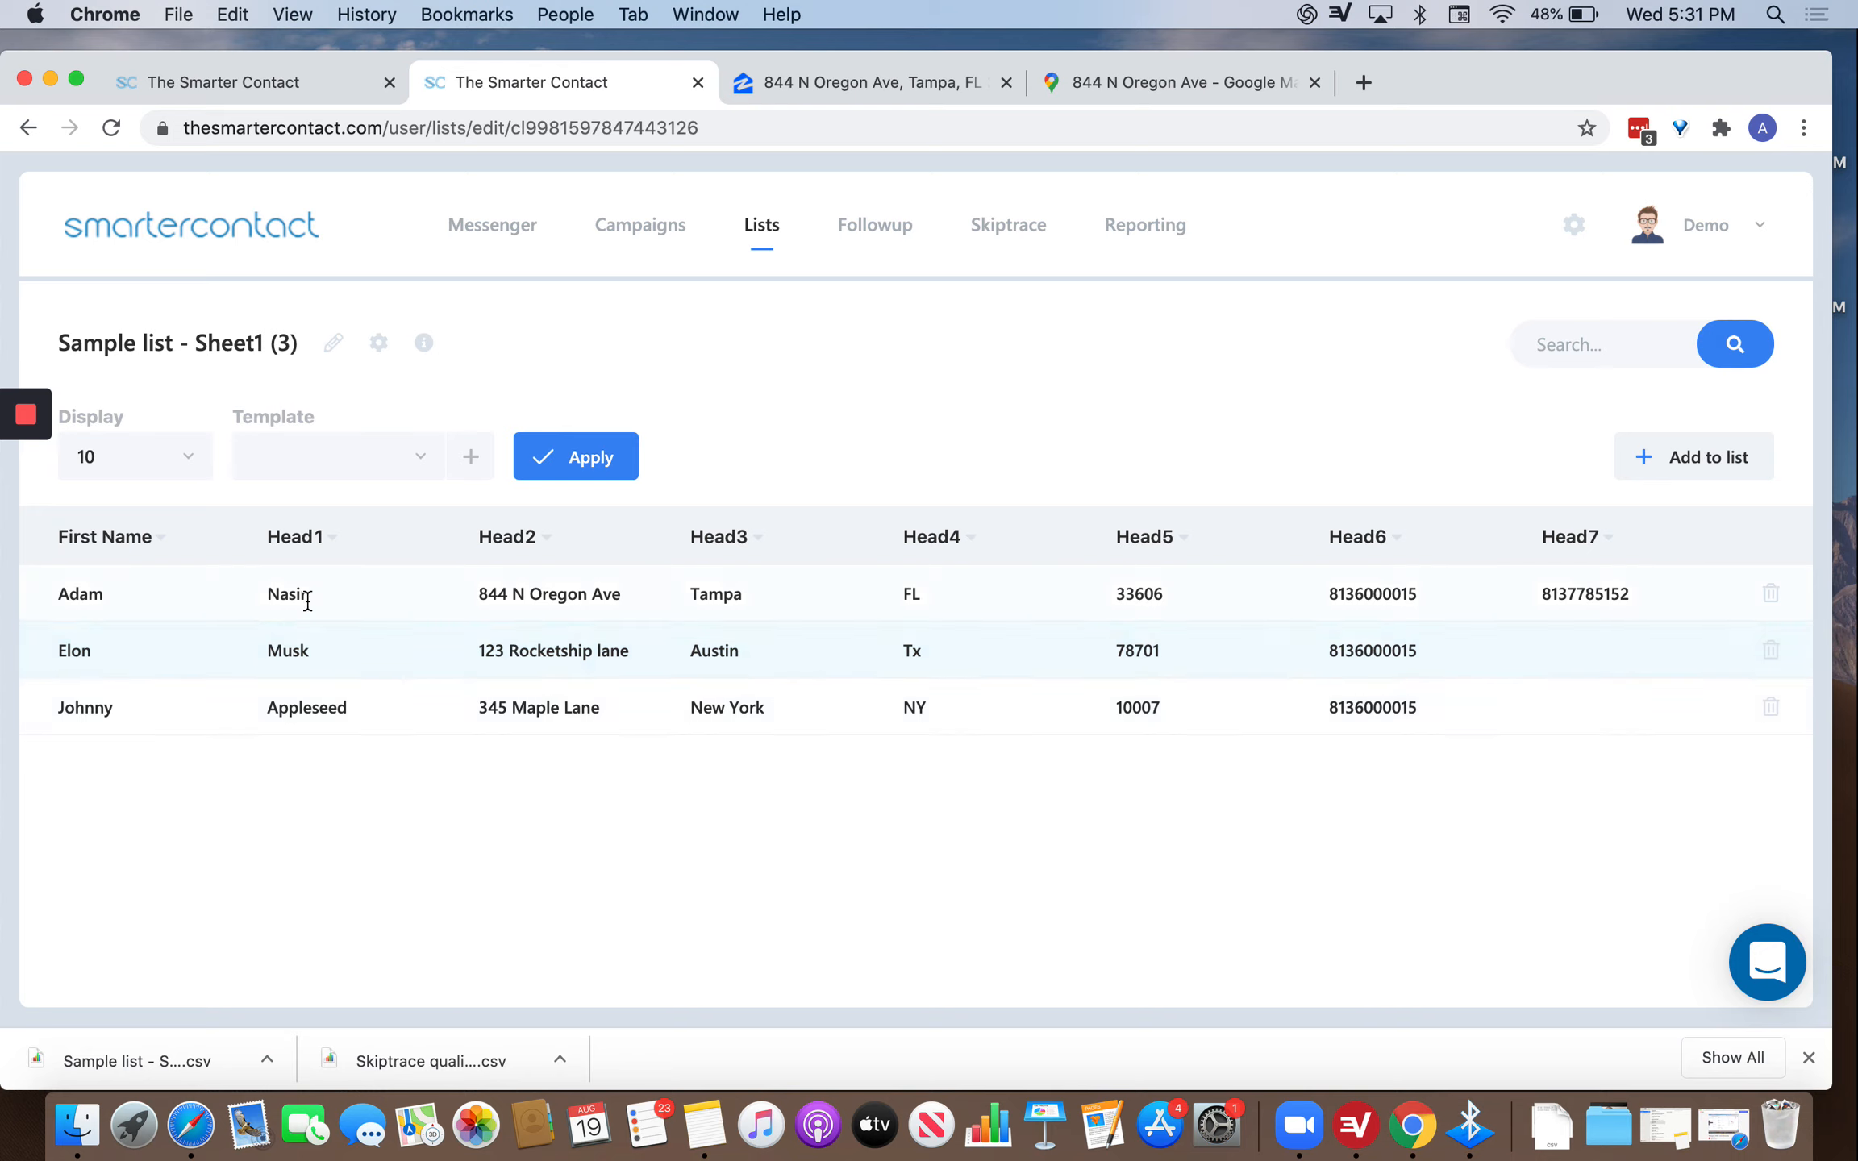
{"action": "left_click", "coordinate": [321, 534]}
{"action": "left_click", "coordinate": [494, 595]}
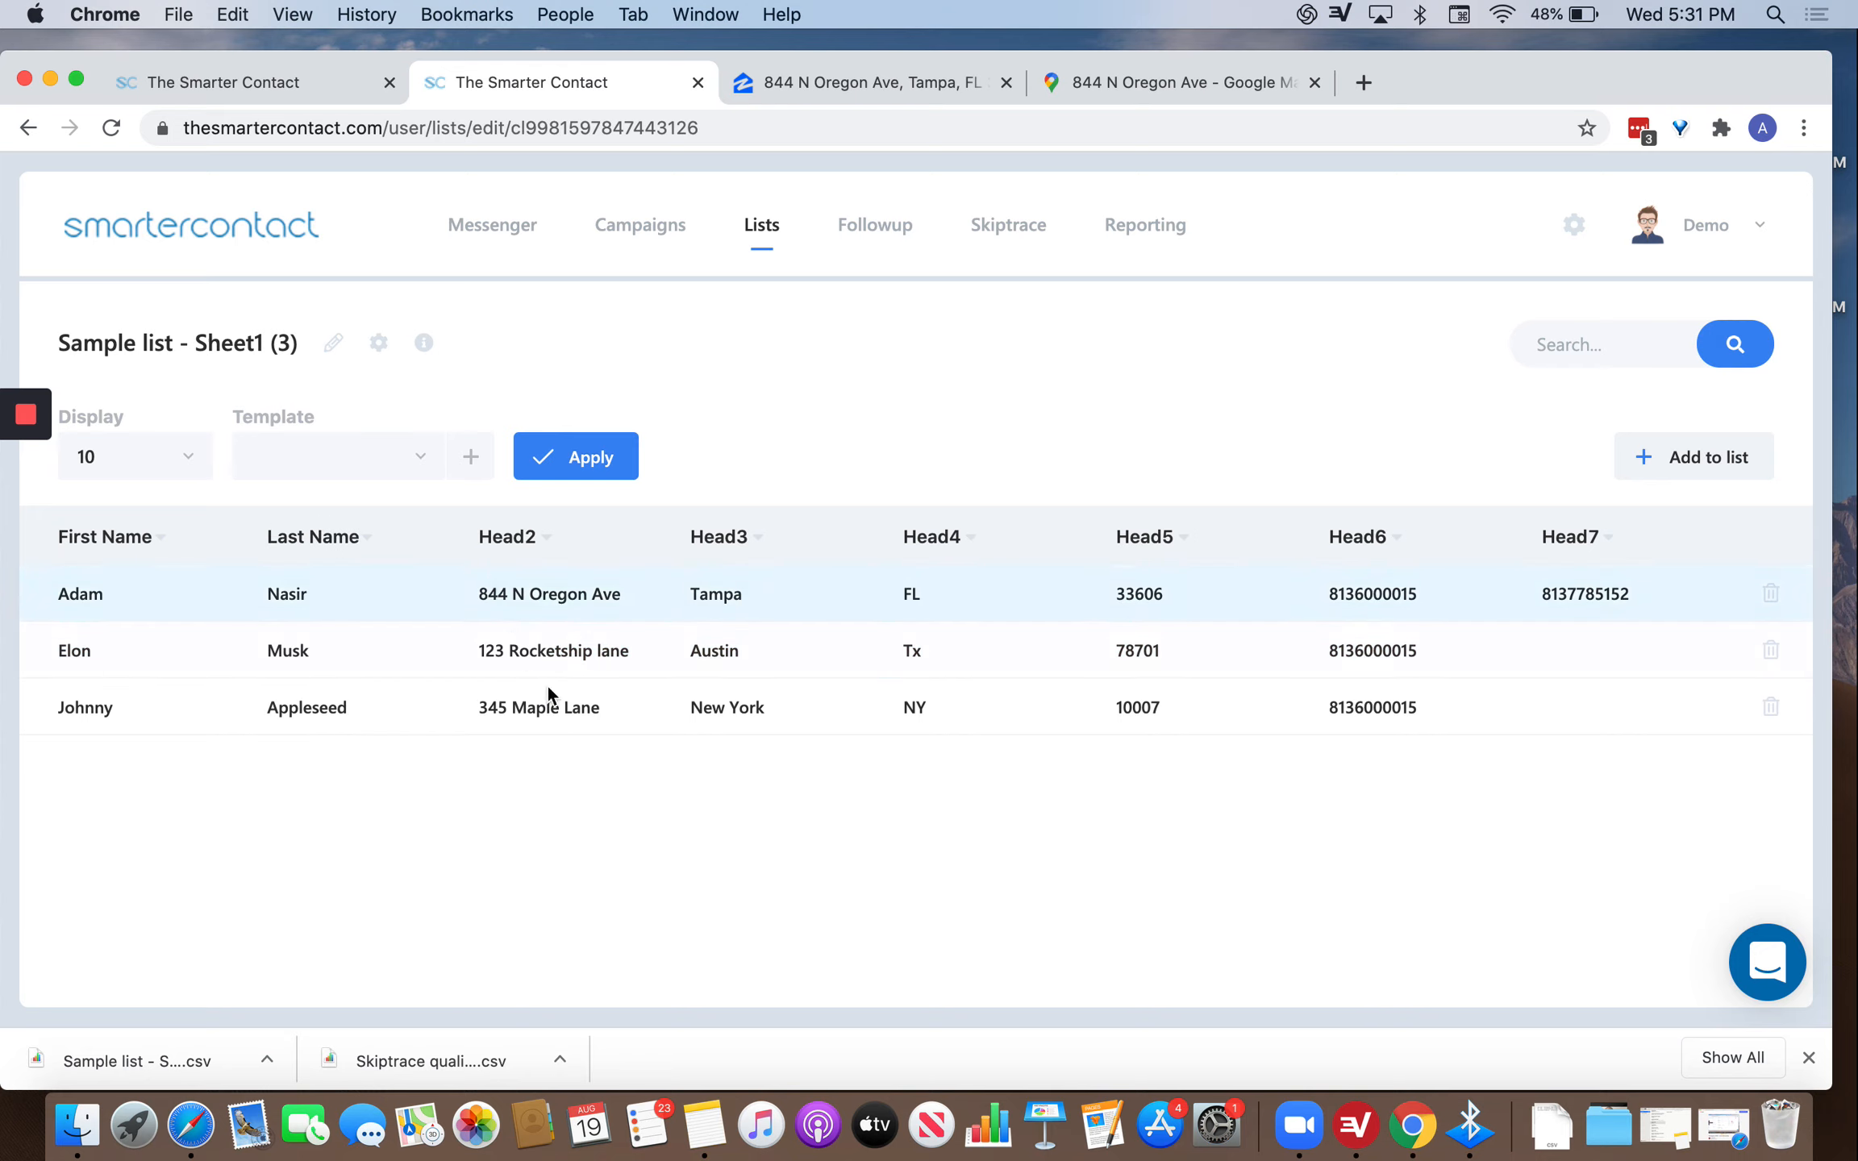
{"action": "left_click", "coordinate": [516, 536]}
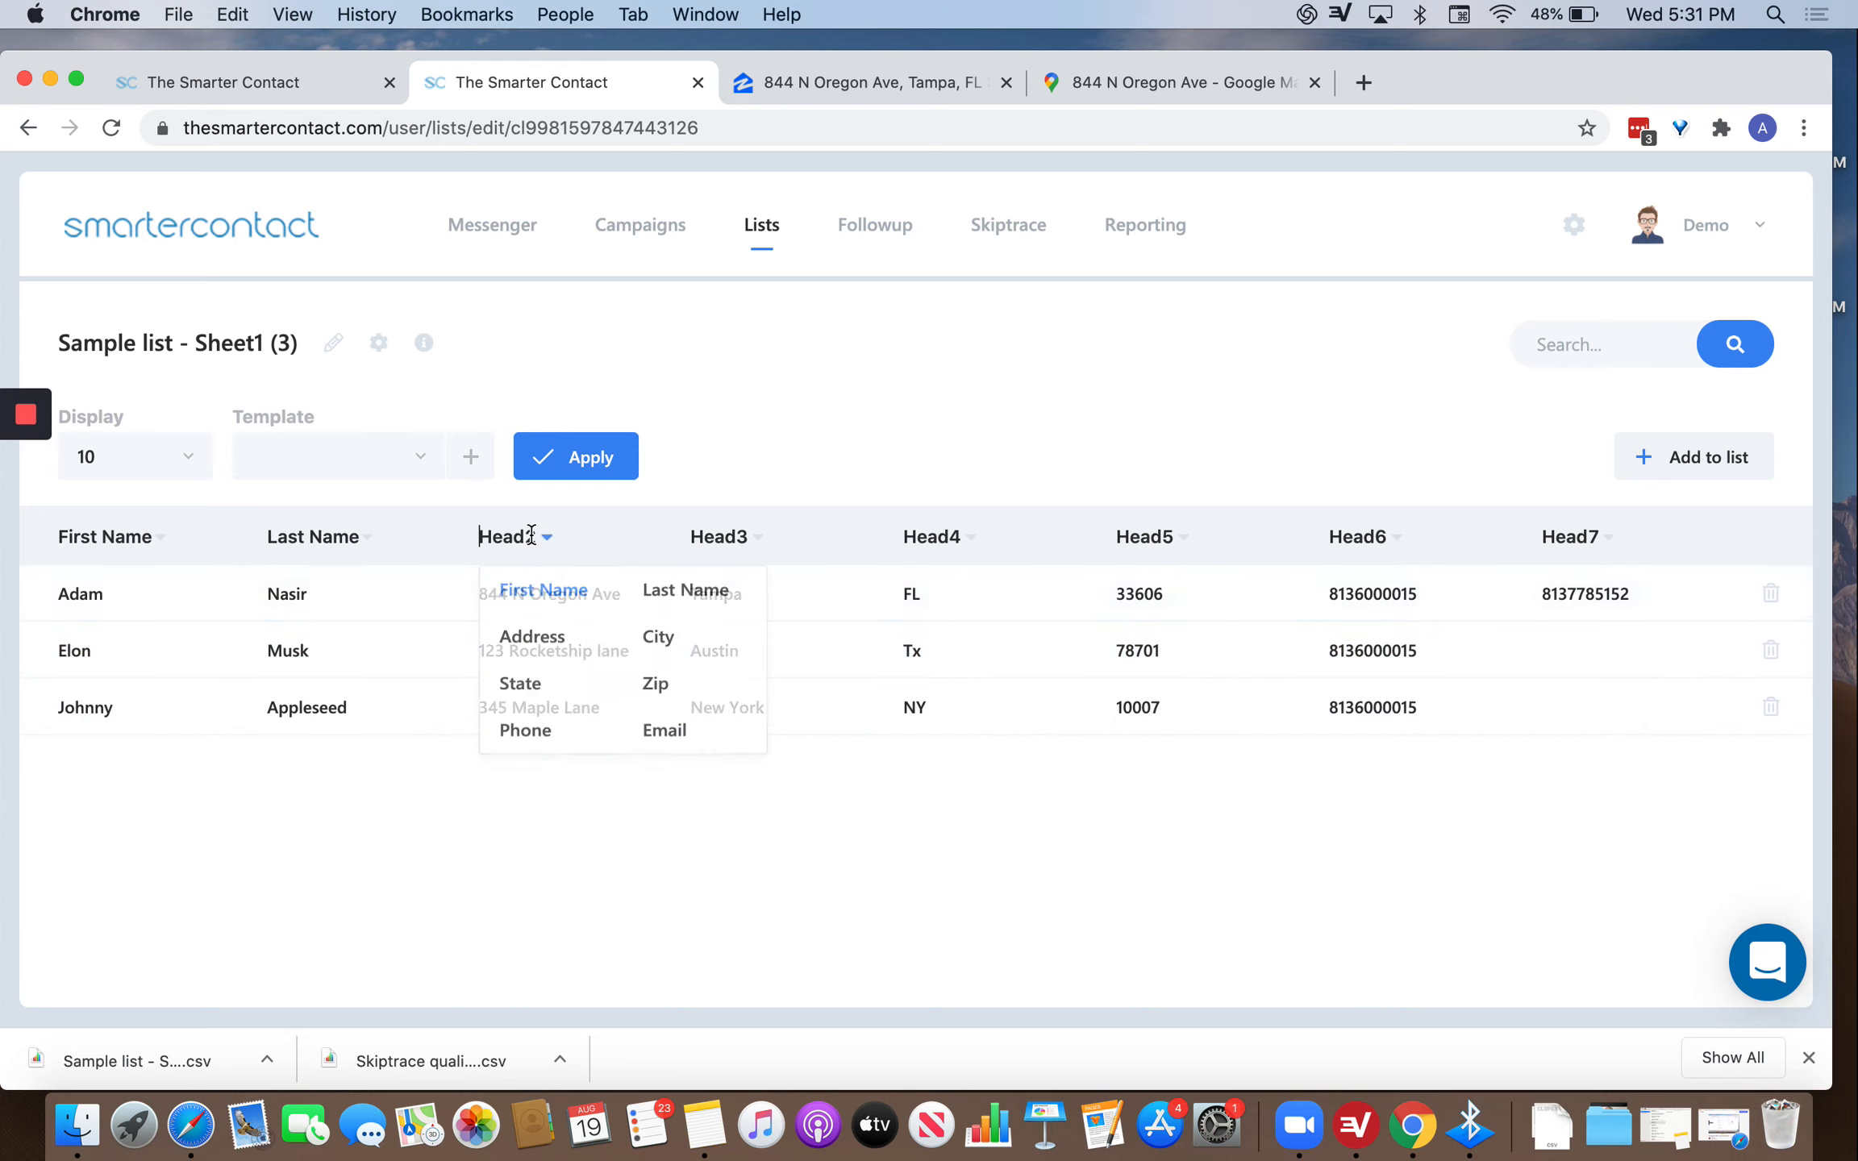
{"action": "left_click", "coordinate": [527, 634]}
{"action": "left_click", "coordinate": [707, 540]}
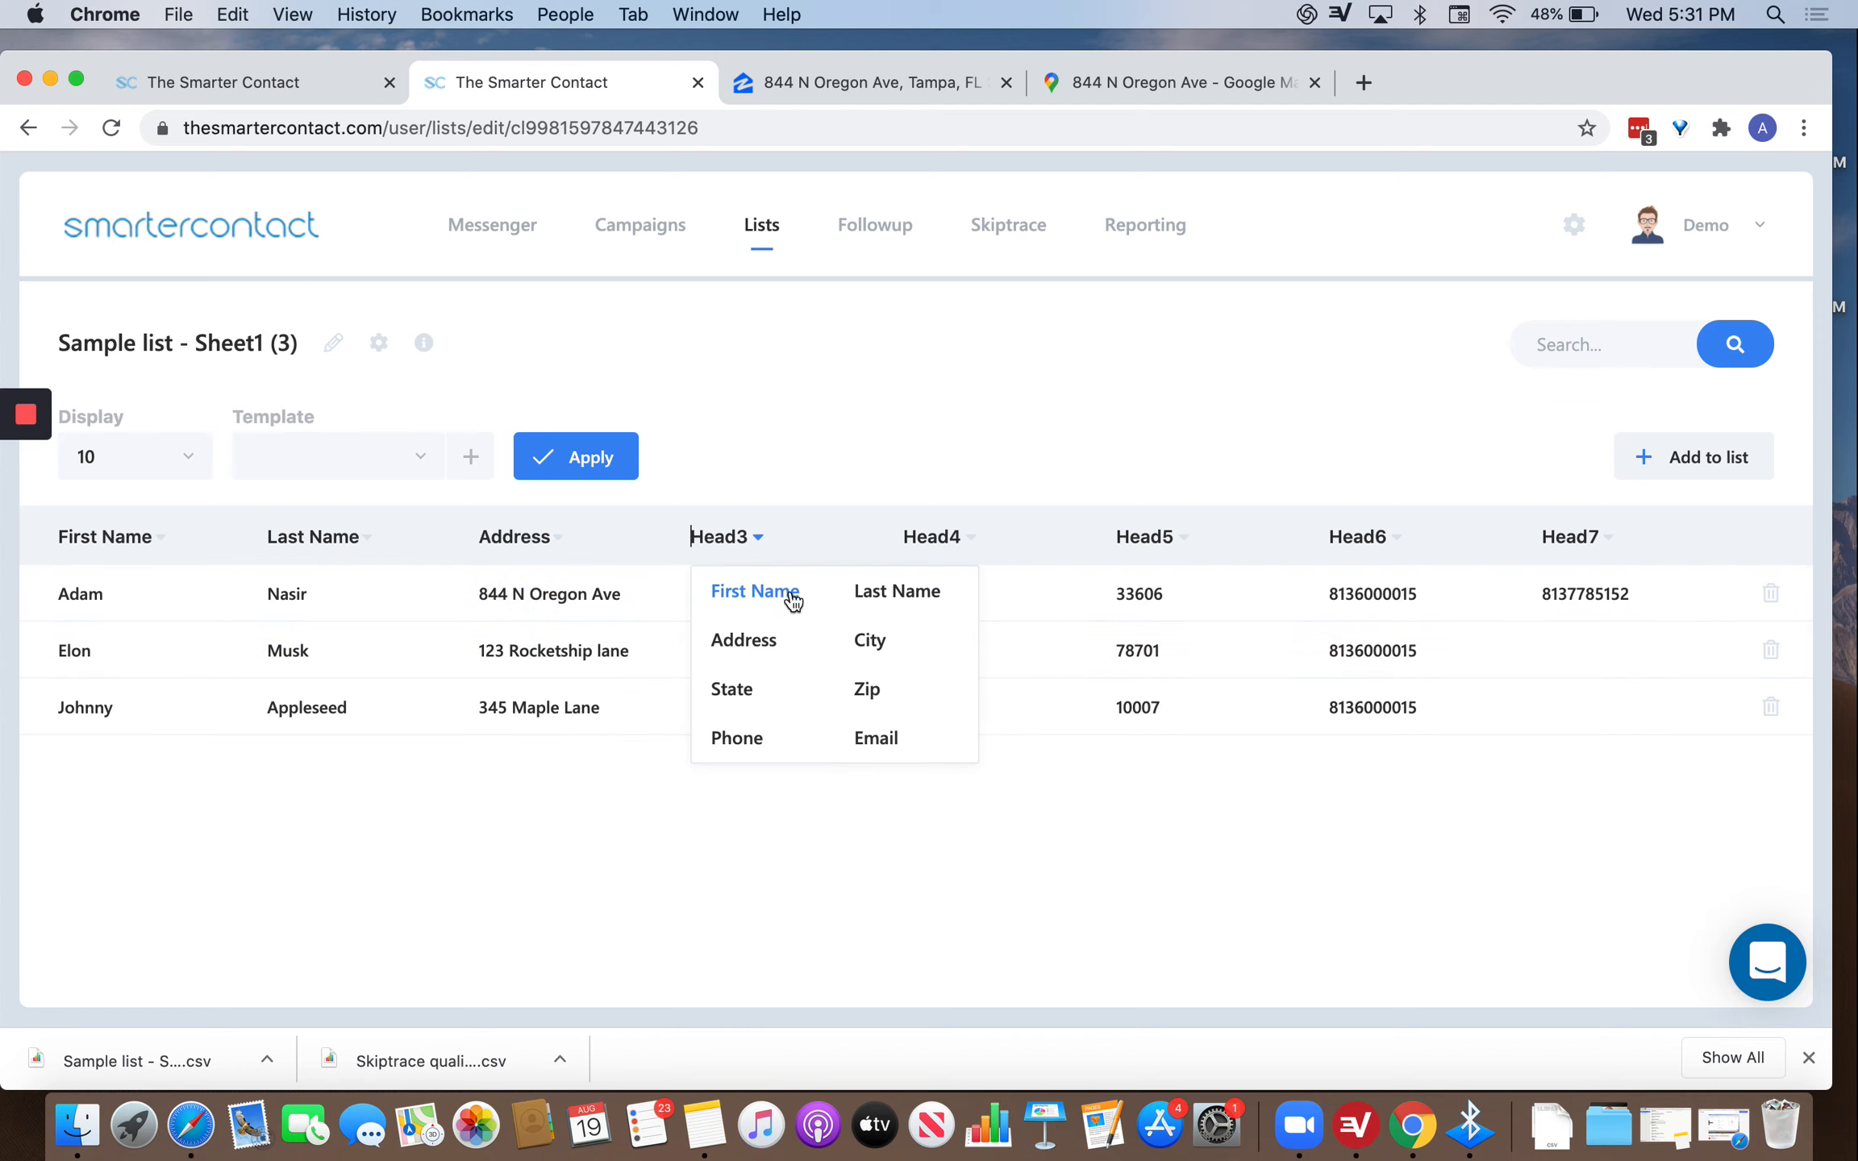
{"action": "left_click", "coordinate": [871, 639]}
Map columns Head4–Head7 to State, Zip, Phone and Phone.
{"action": "left_click", "coordinate": [970, 538]}
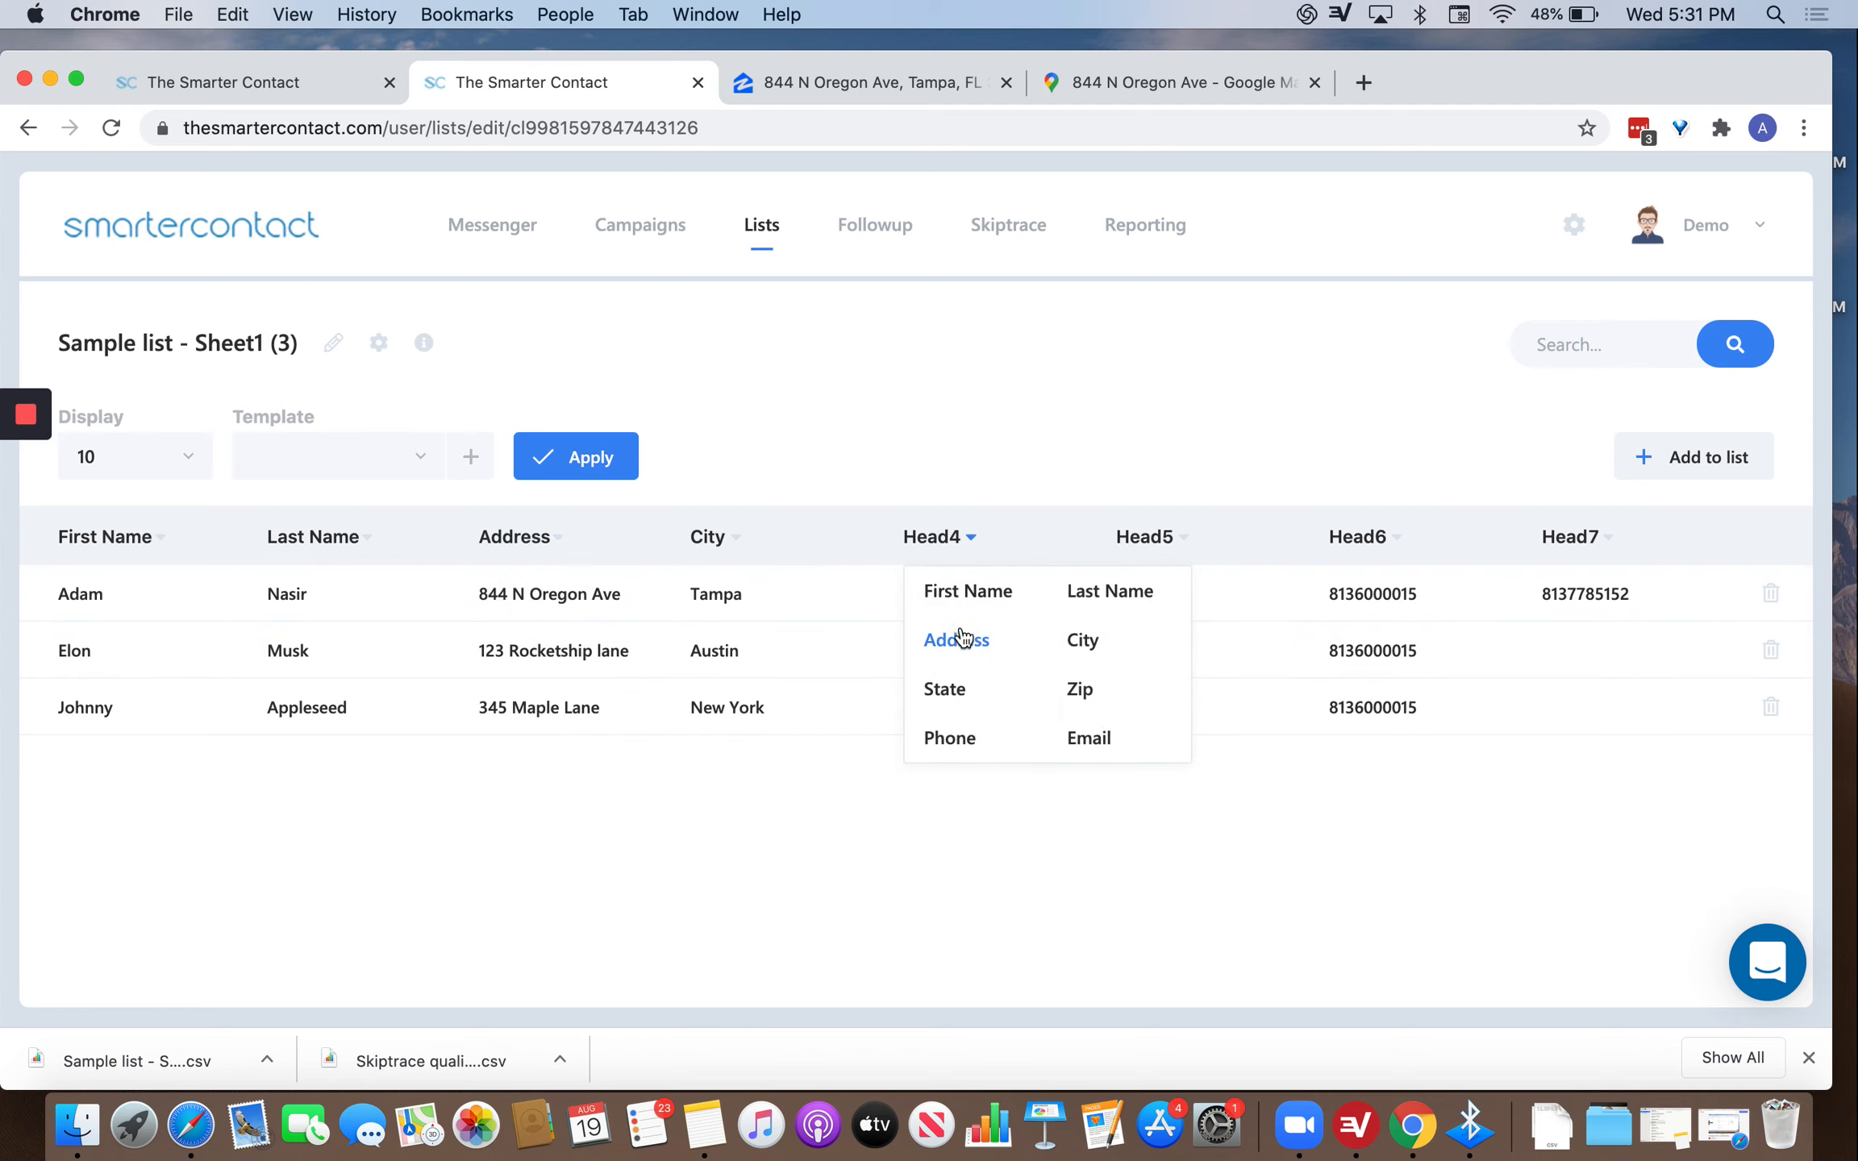
{"action": "left_click", "coordinate": [955, 695]}
{"action": "left_click", "coordinate": [1178, 534]}
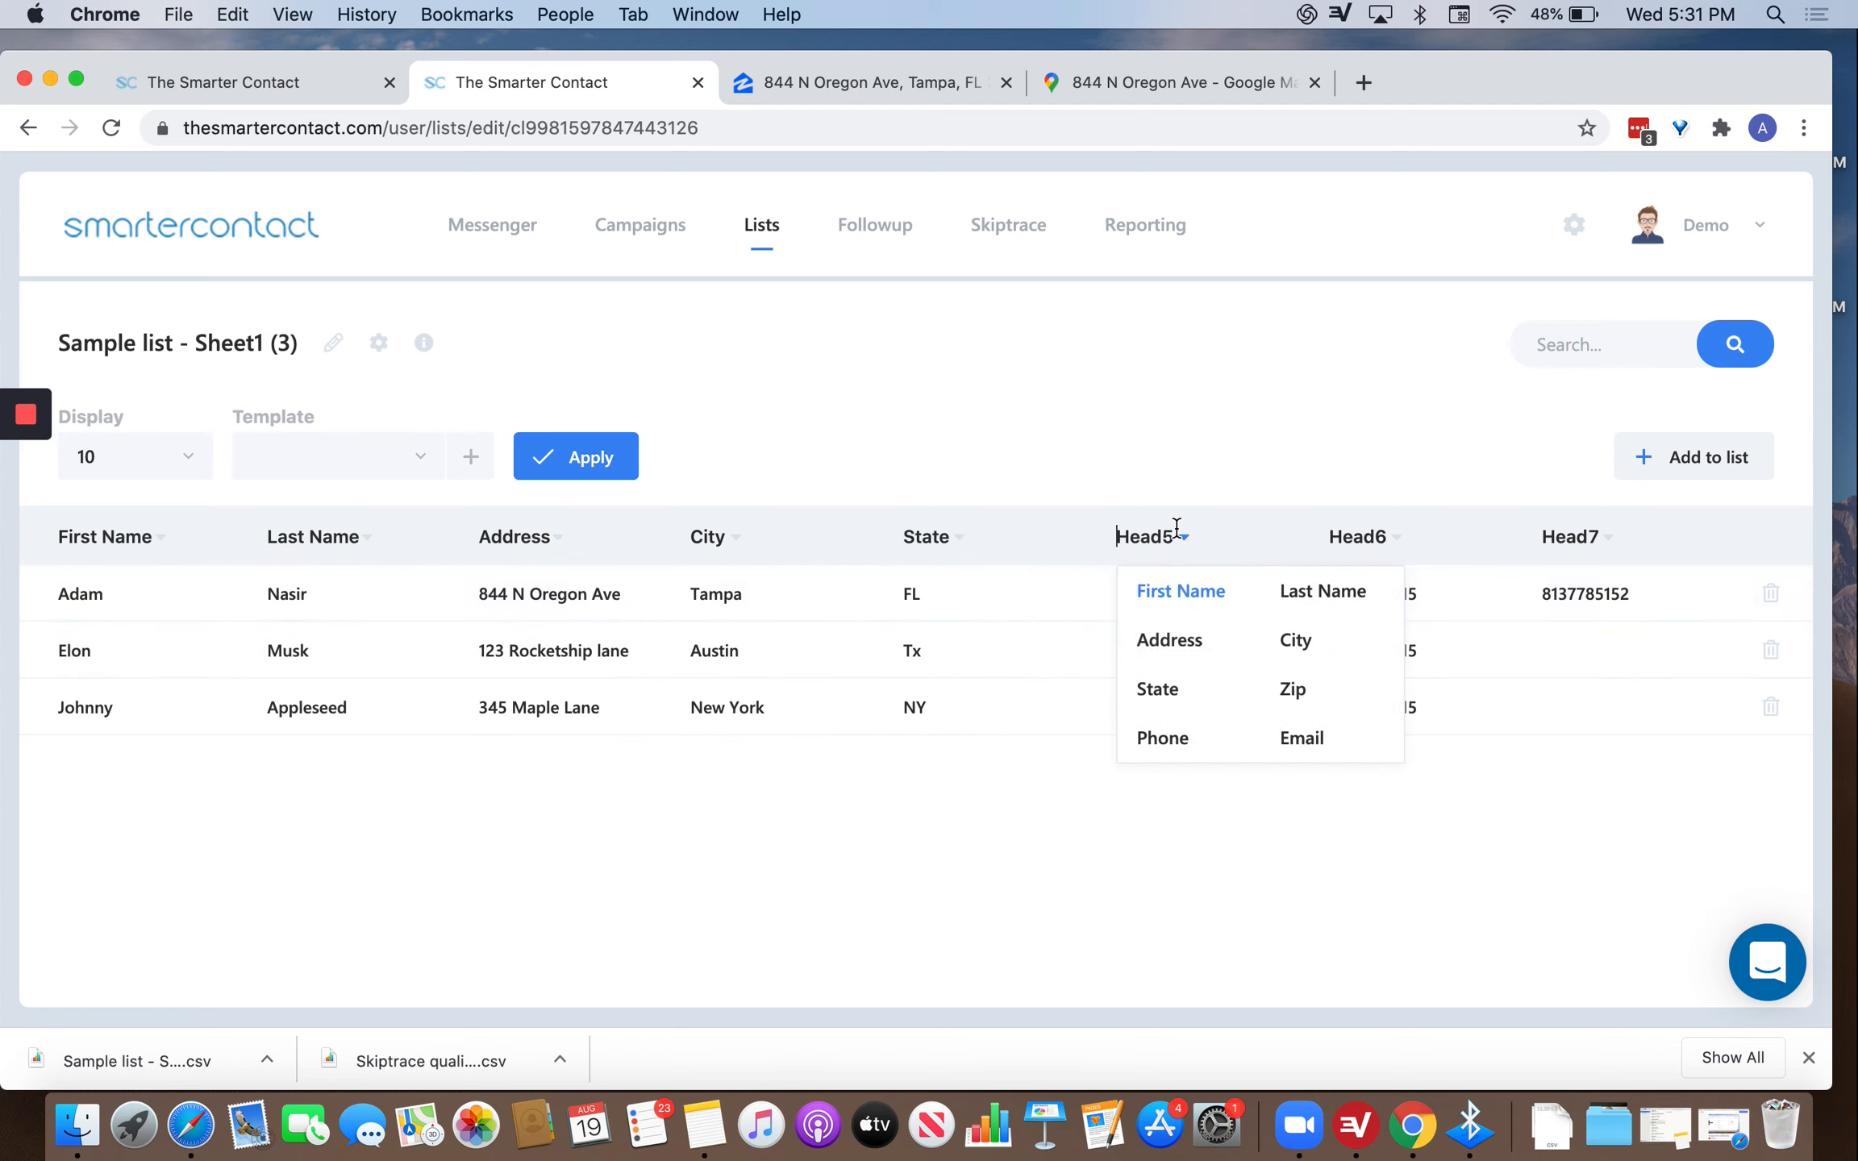
{"action": "left_click", "coordinate": [1308, 692]}
{"action": "left_click", "coordinate": [1411, 551]}
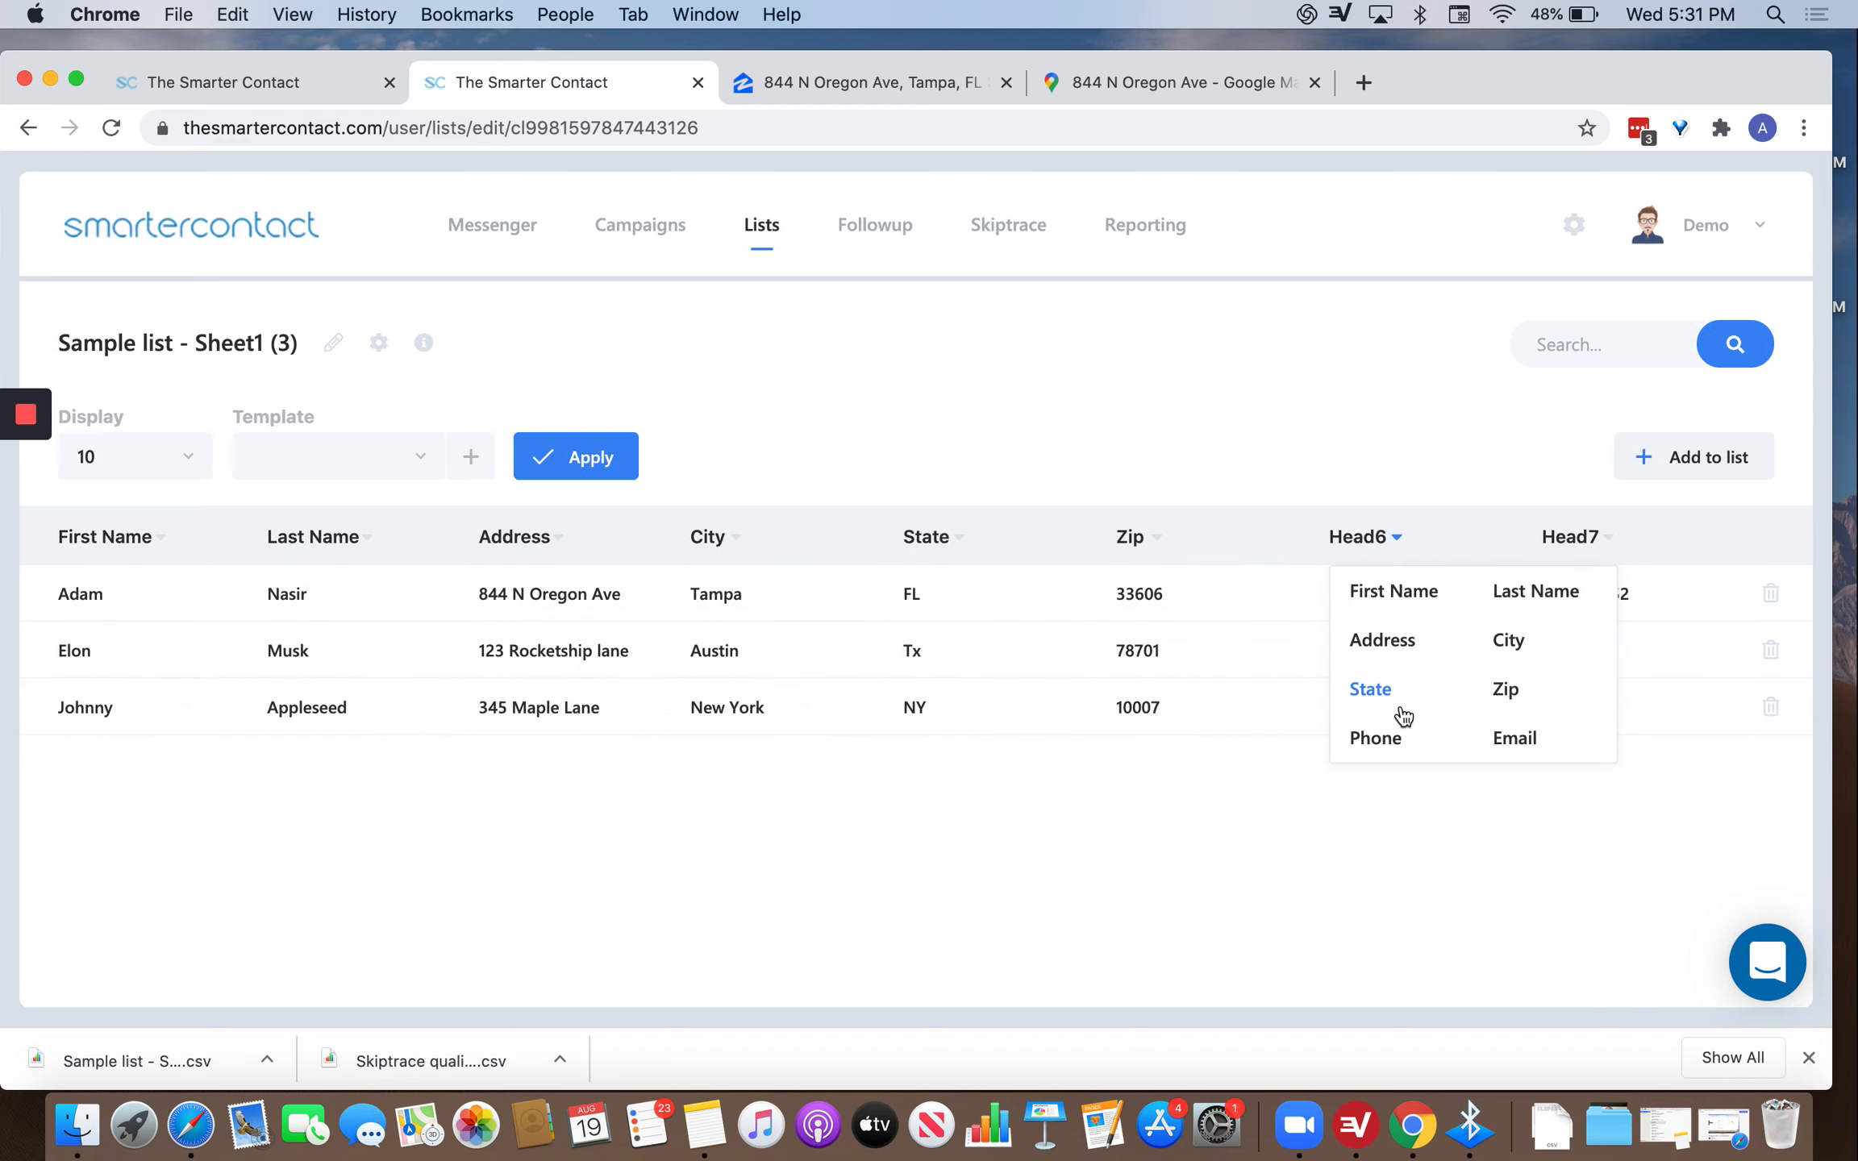
{"action": "left_click", "coordinate": [1393, 741]}
{"action": "left_click", "coordinate": [1572, 538]}
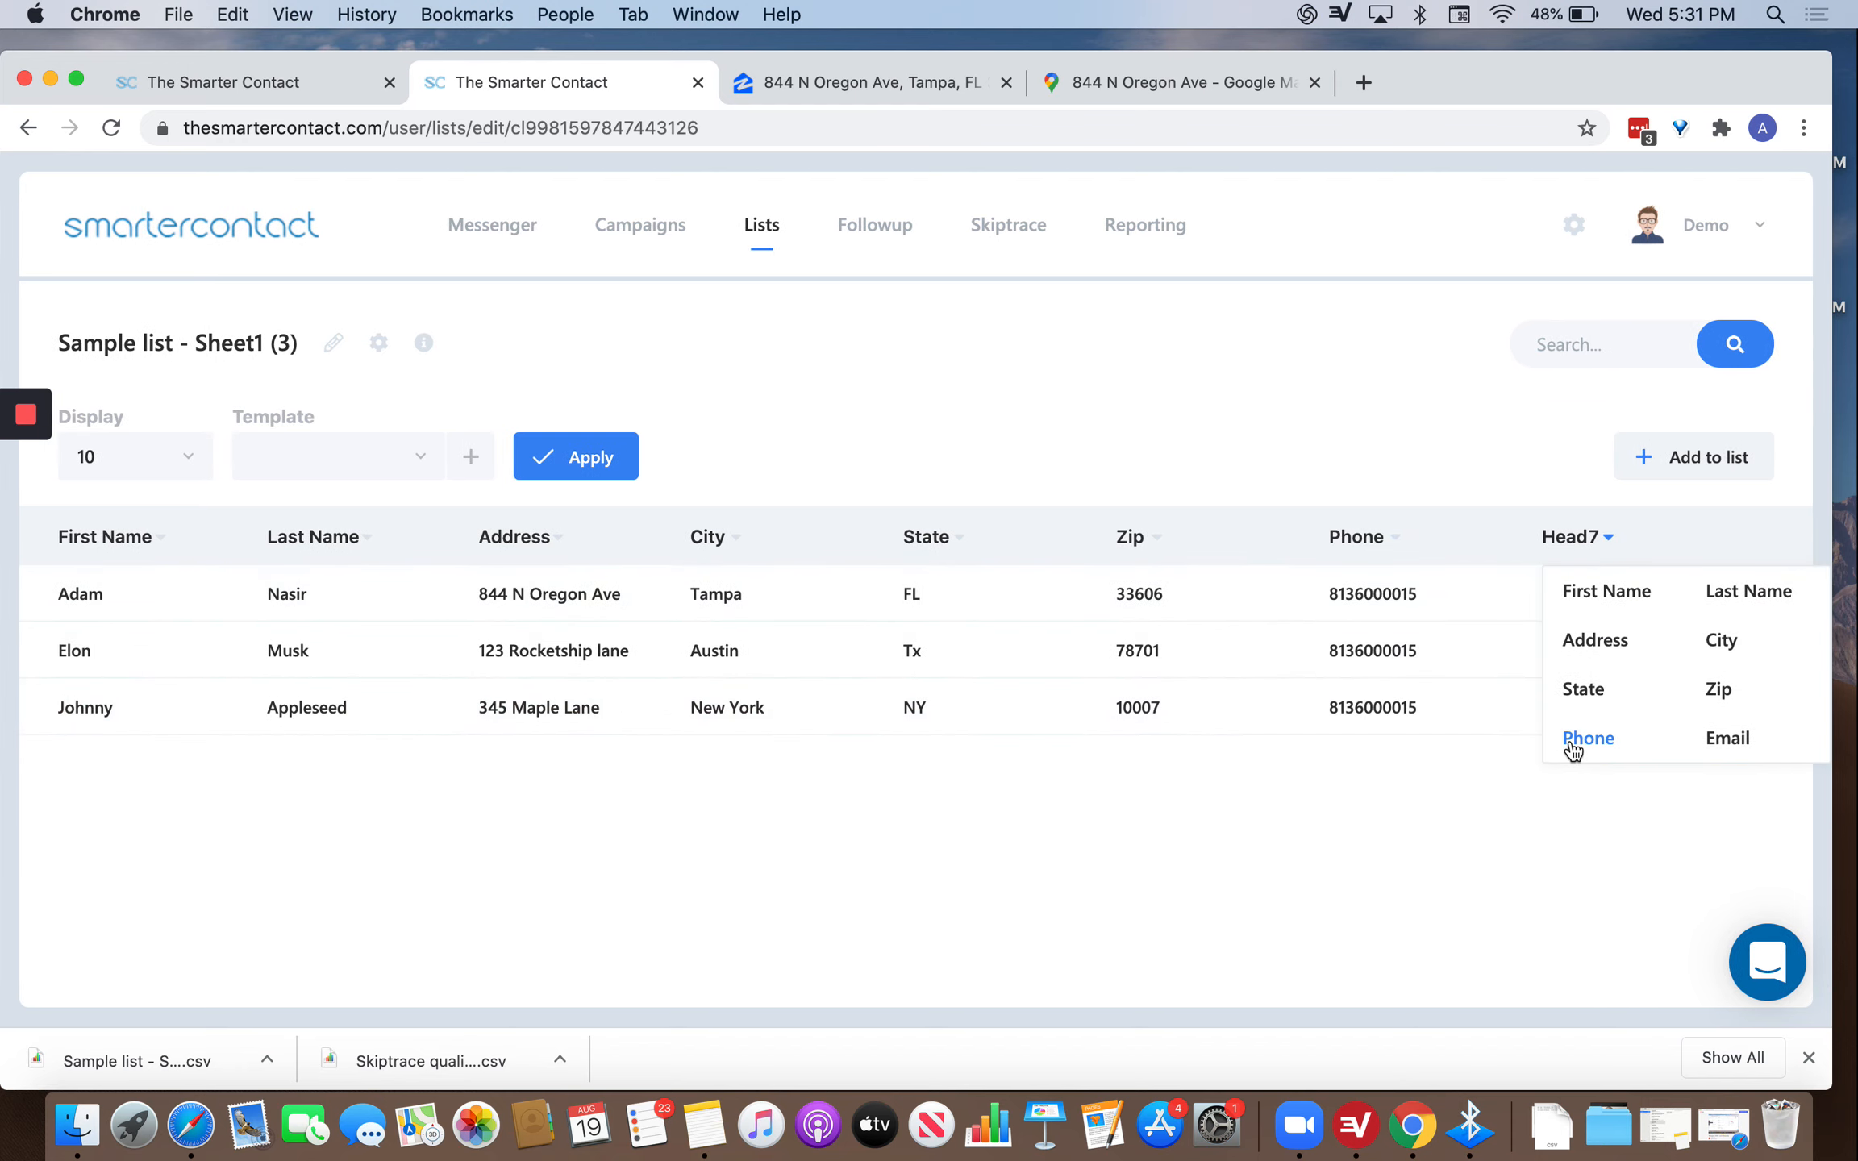
{"action": "left_click", "coordinate": [1572, 740]}
{"action": "mouse_move", "coordinate": [403, 522]}
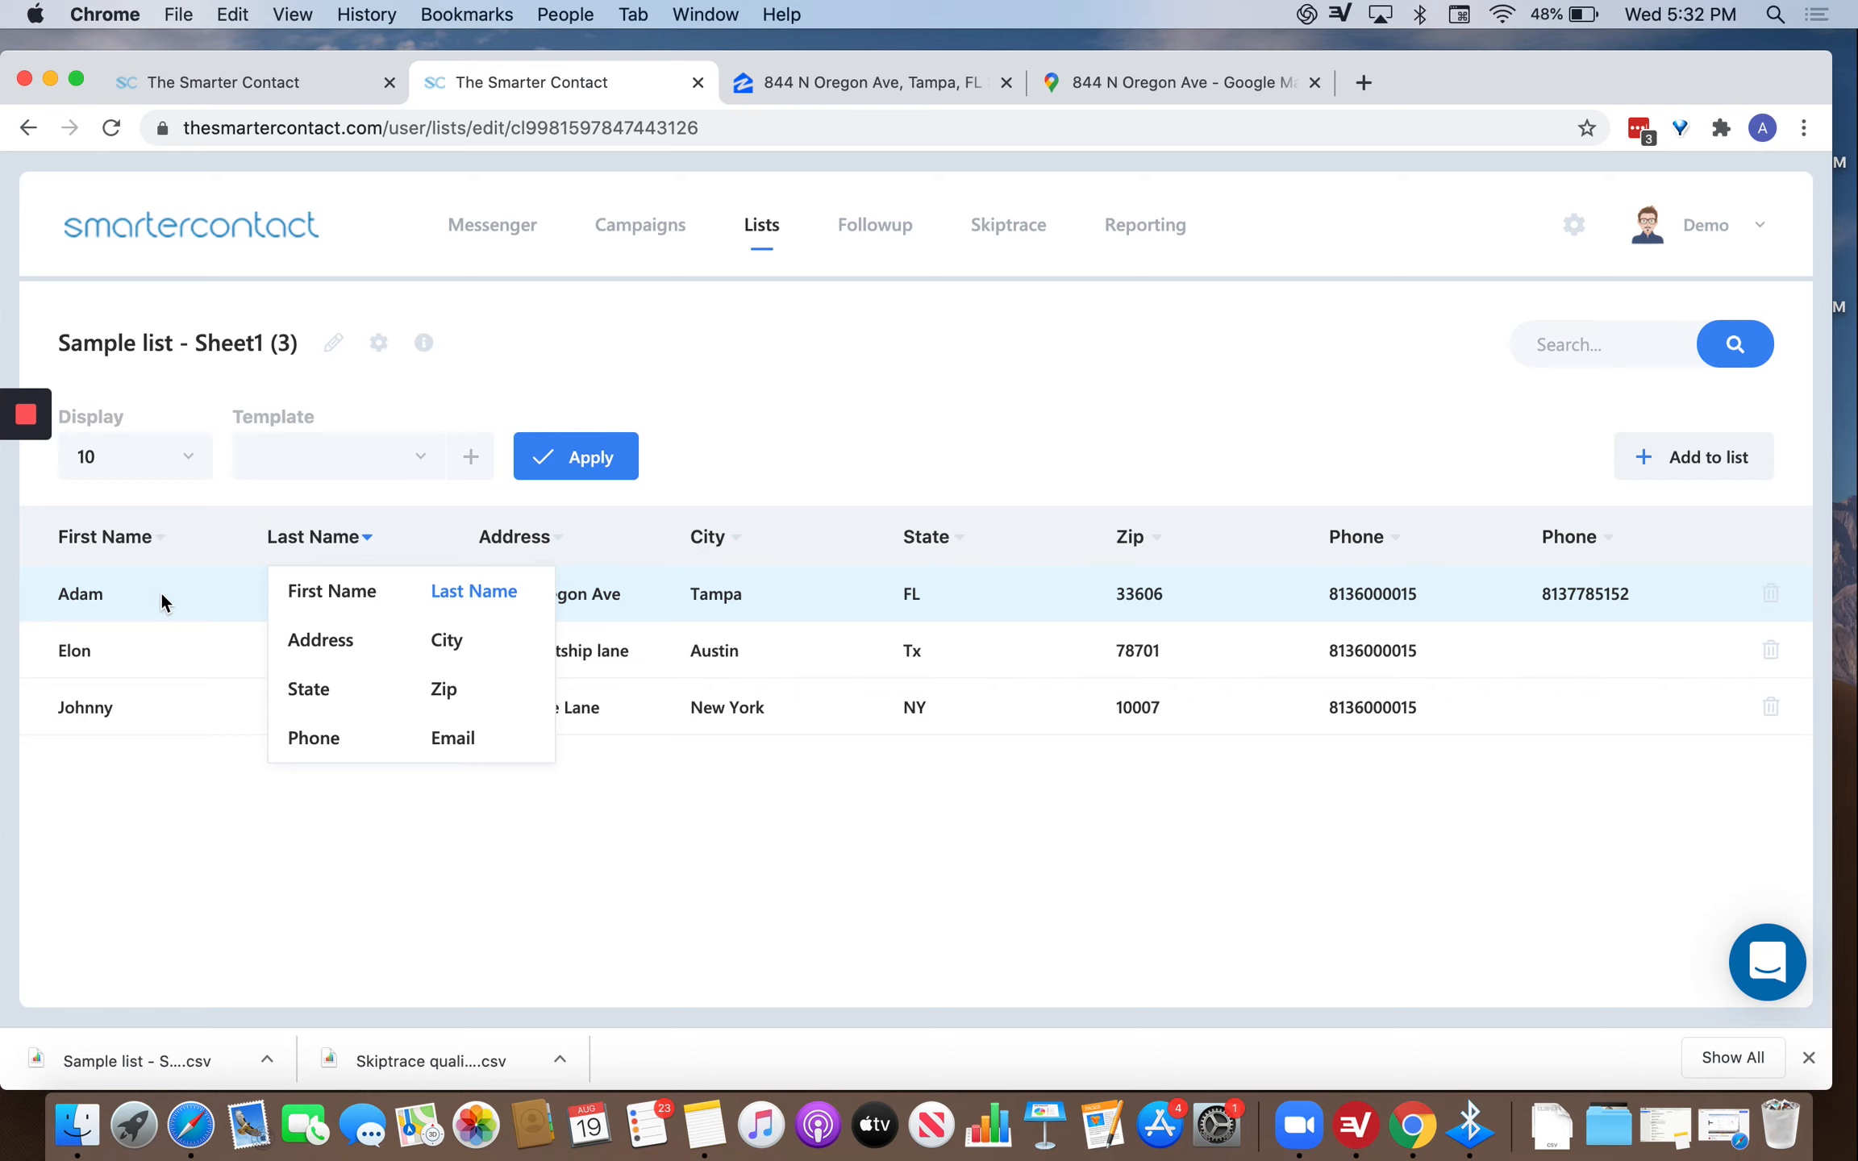
Replace the list title with 'Testlist 123' and show its List Management options.
{"action": "left_click", "coordinate": [575, 331]}
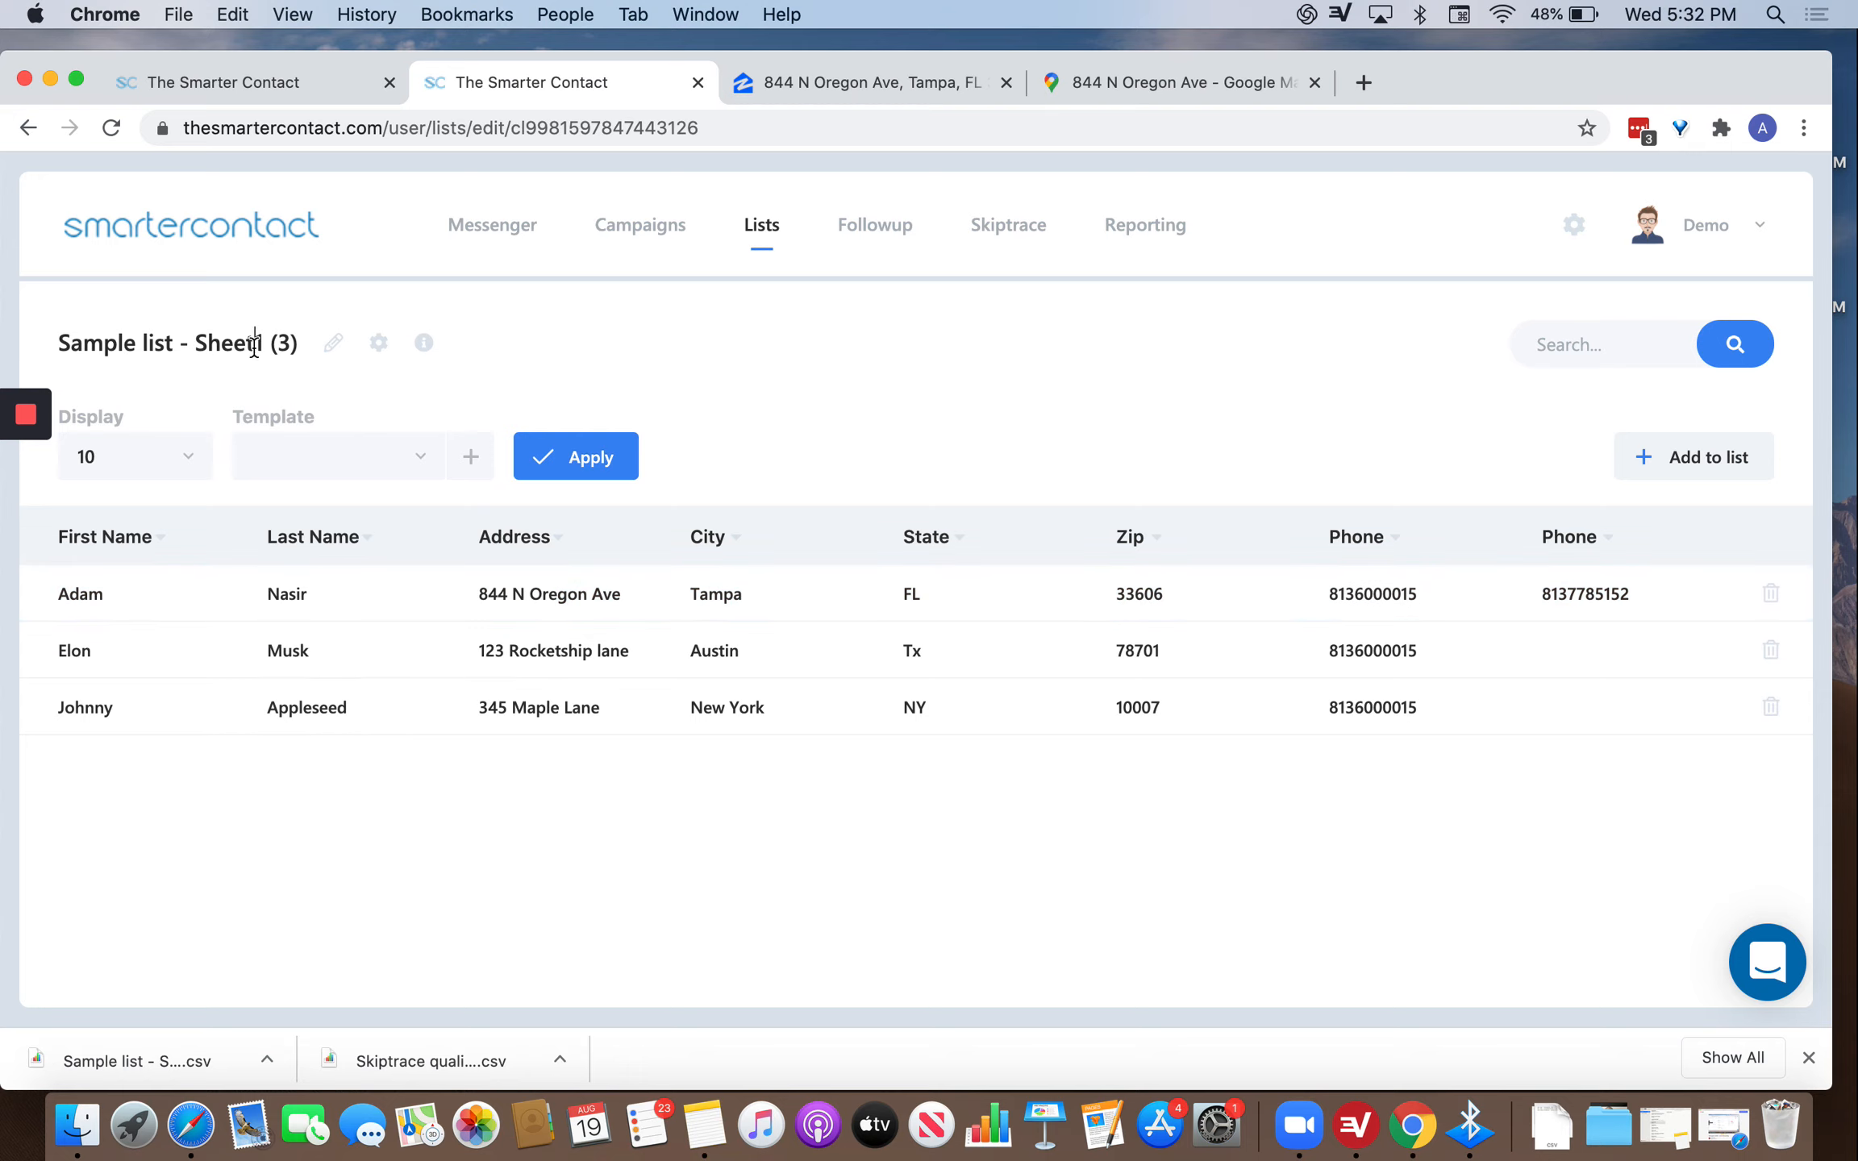
{"action": "key", "text": "super+a"}
{"action": "key", "text": "BackSpace"}
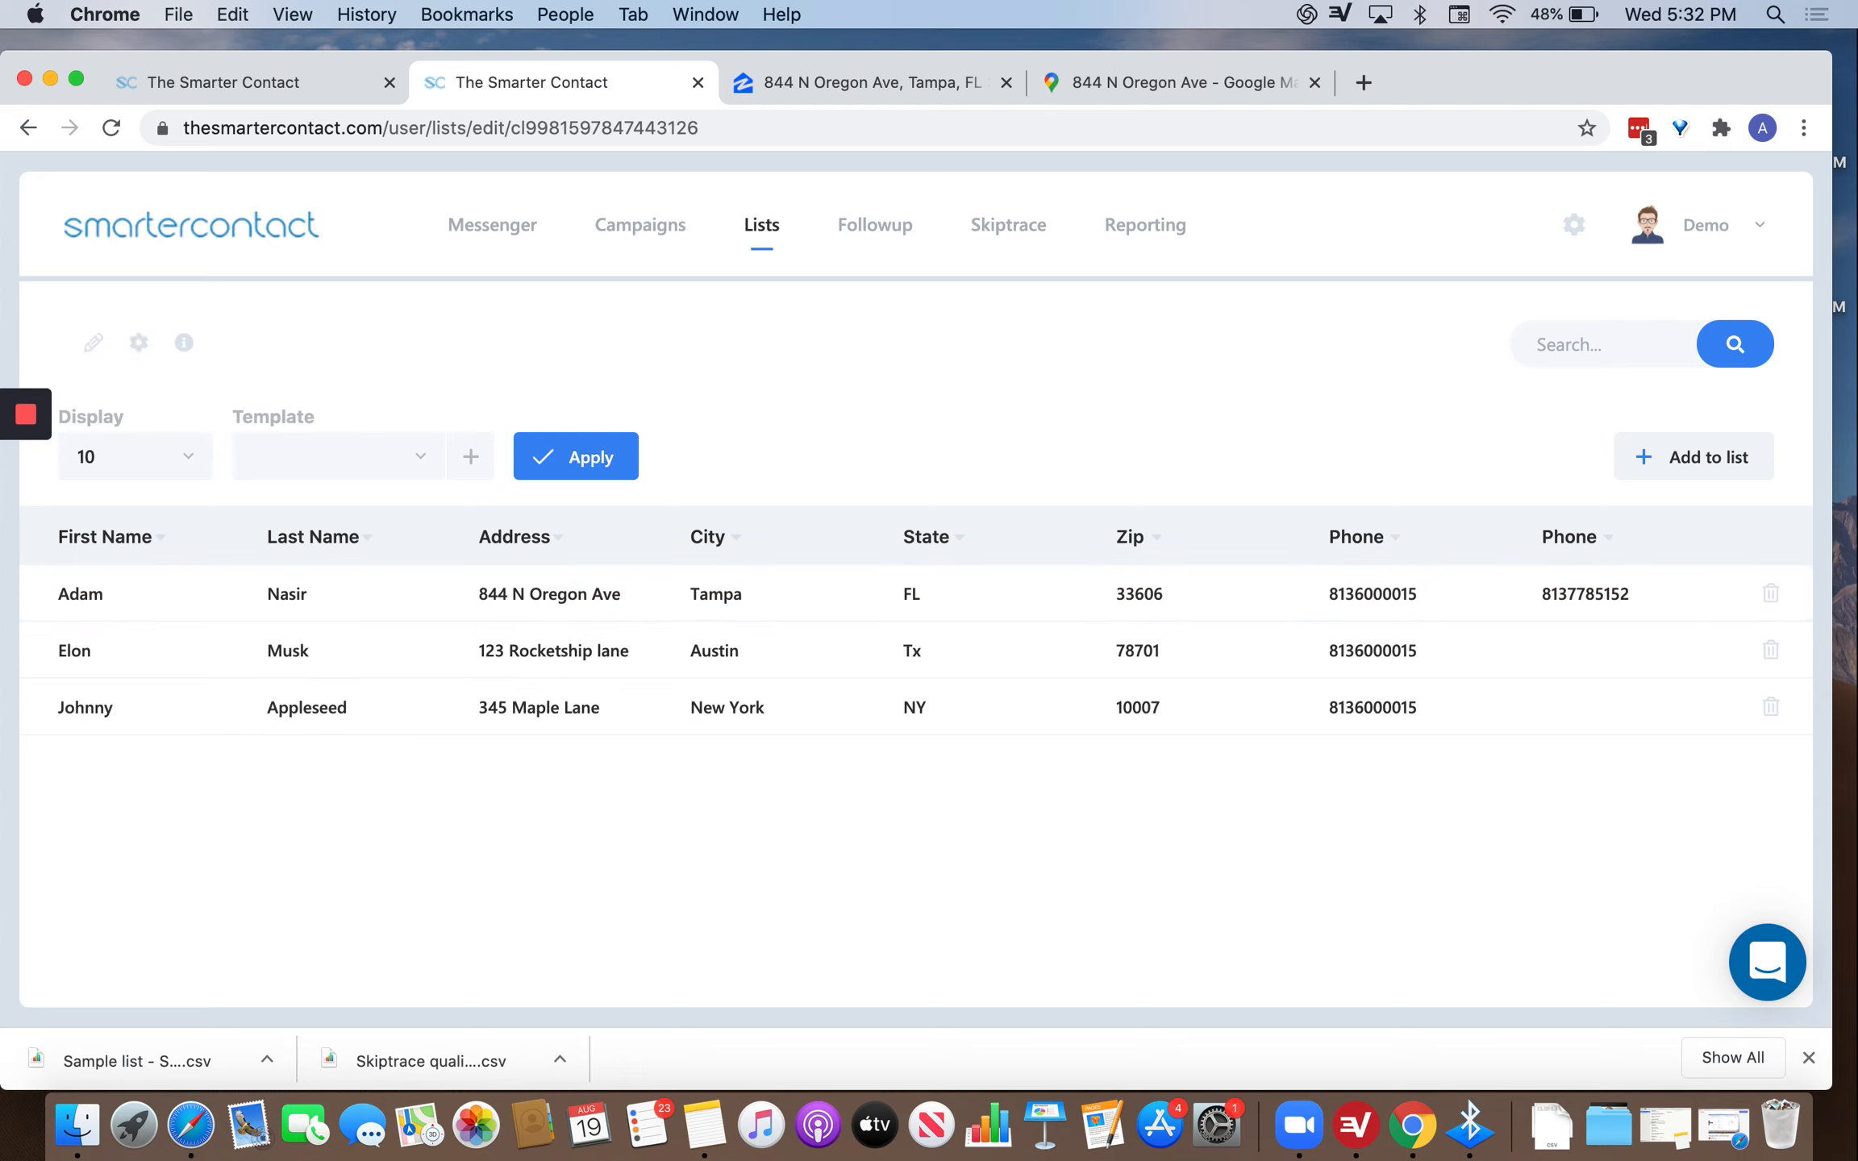
{"action": "type", "text": "Testlist 123"}
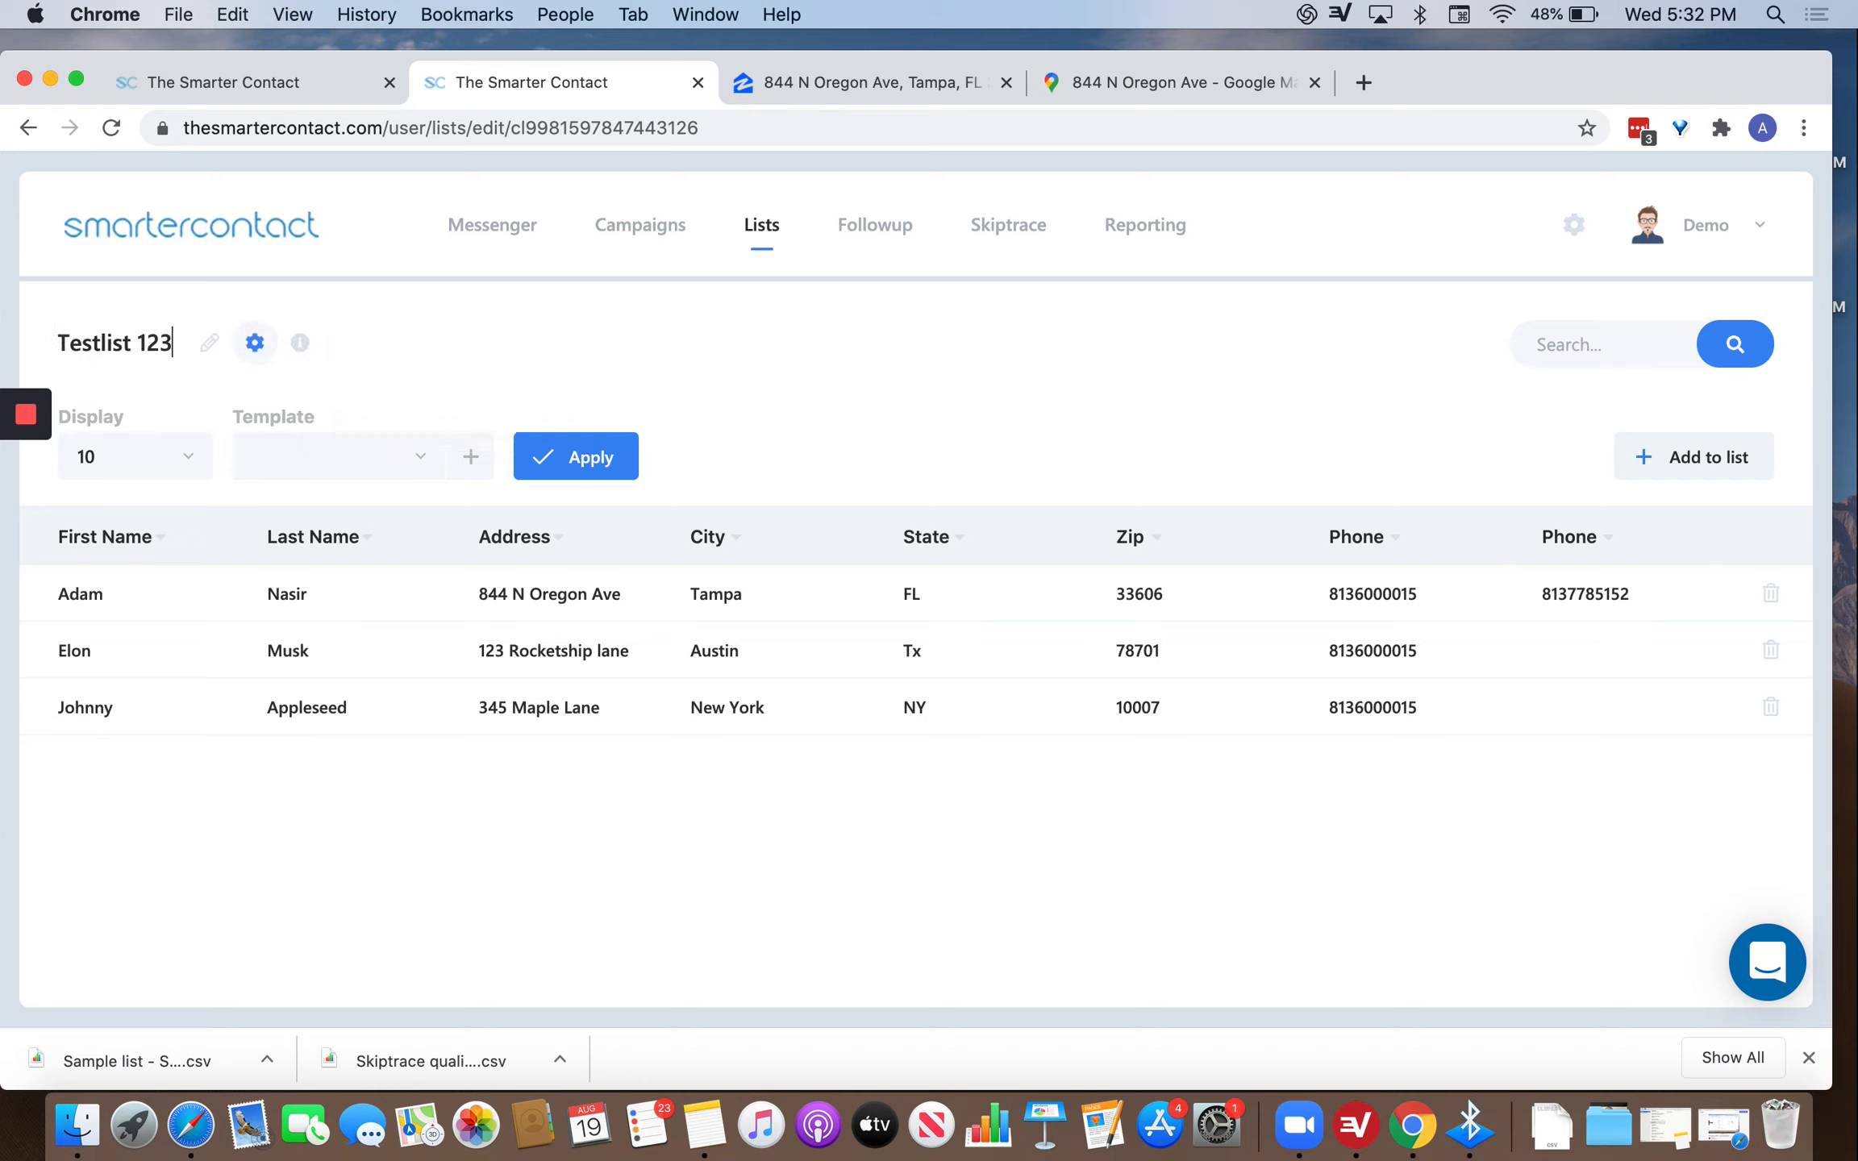
{"action": "left_click", "coordinate": [557, 373]}
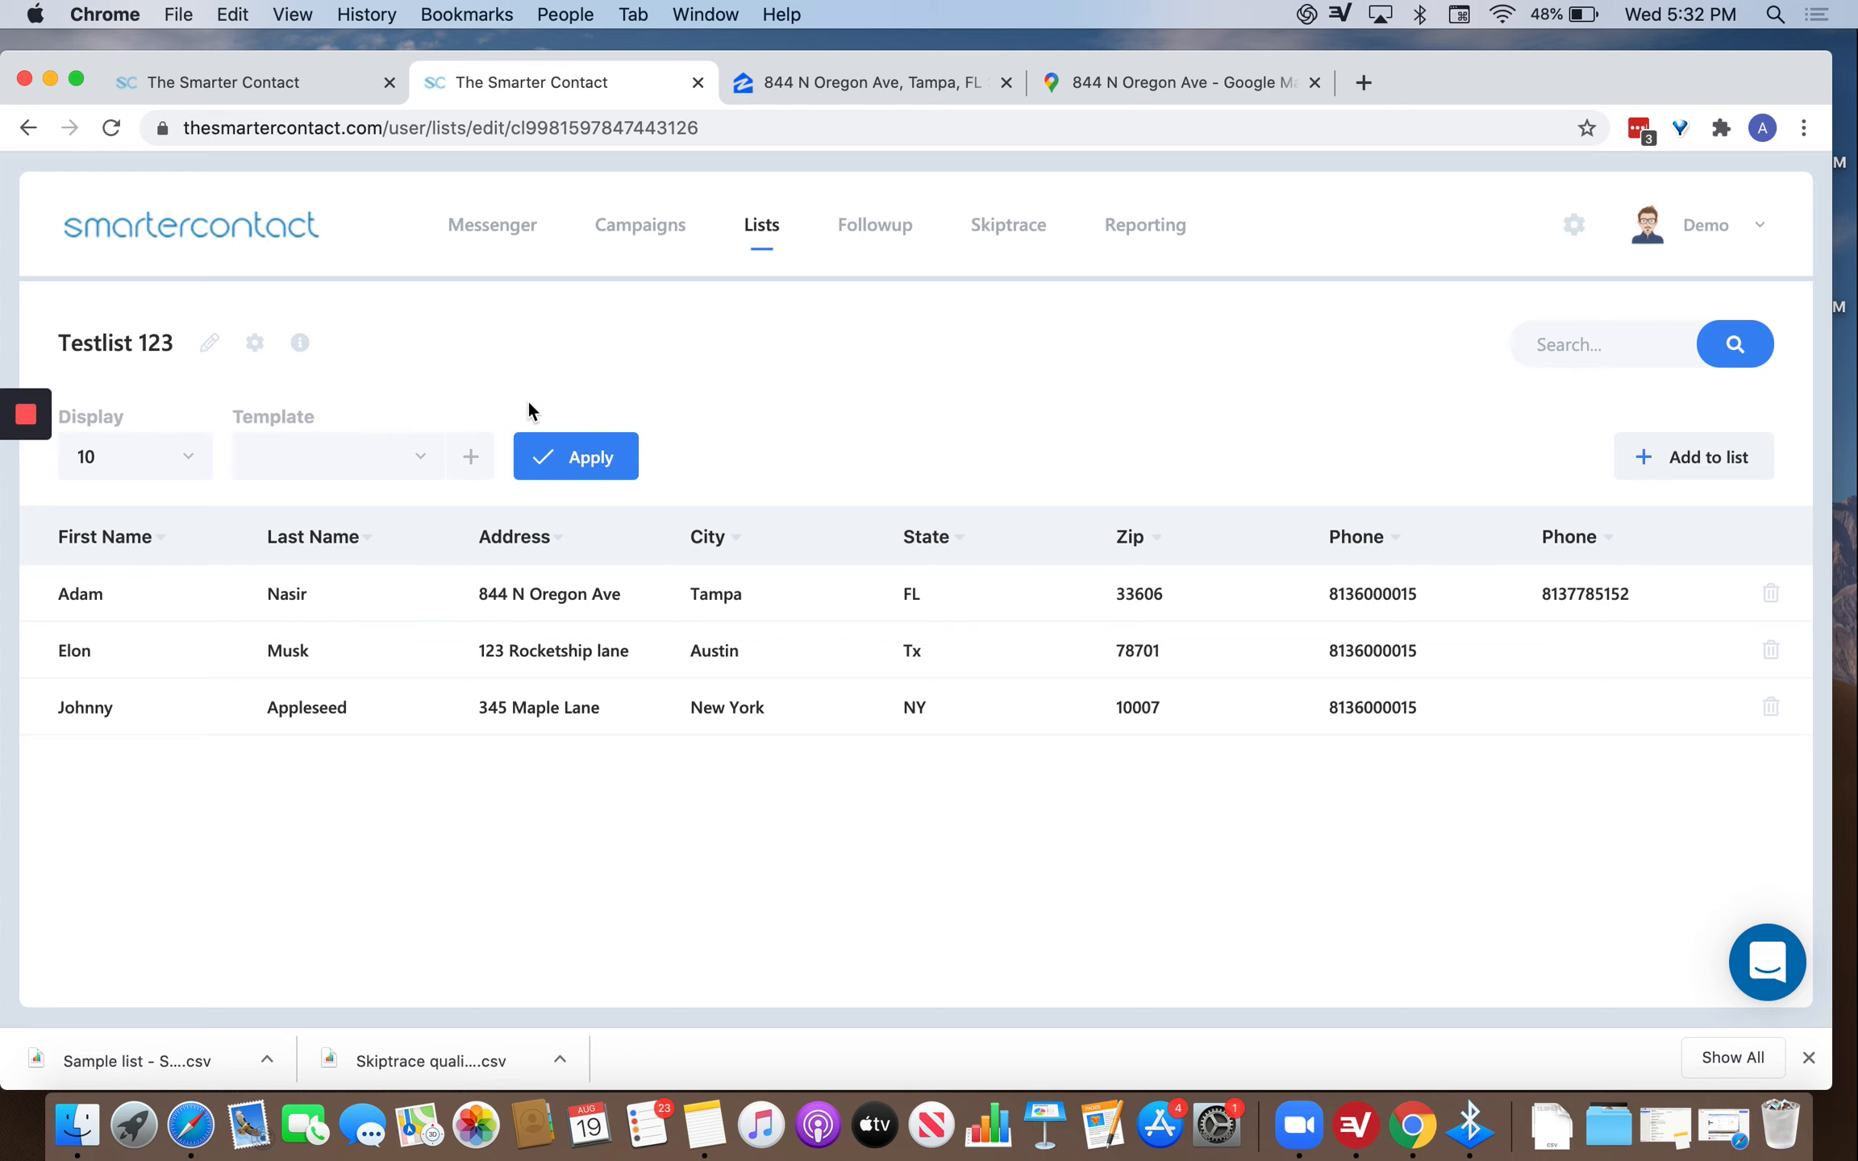
{"action": "left_click", "coordinate": [255, 344]}
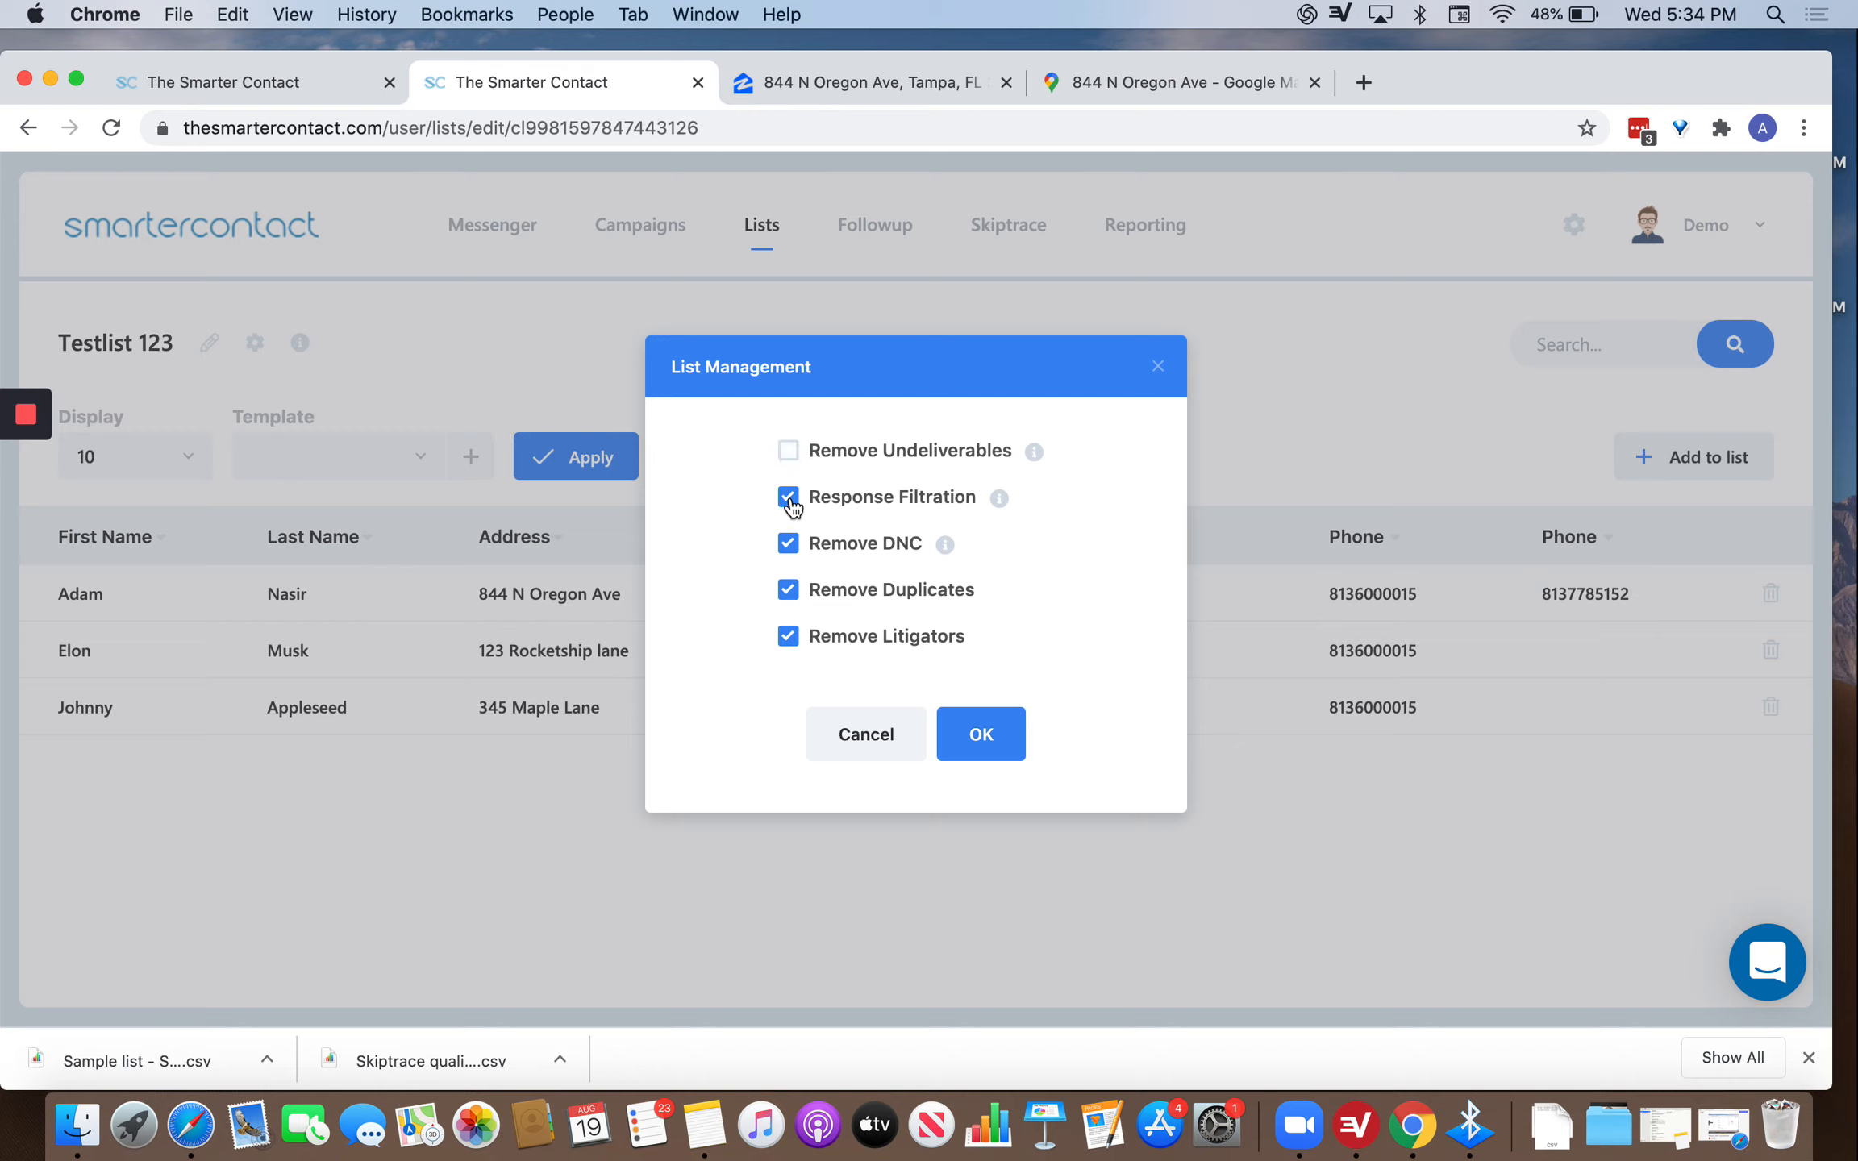
Untick Response Filtration, Remove DNC, Remove Duplicates and Remove Litigators, then apply the headers.
{"action": "left_click", "coordinate": [788, 543]}
{"action": "left_click", "coordinate": [787, 589]}
{"action": "left_click", "coordinate": [787, 636]}
{"action": "left_click", "coordinate": [981, 734]}
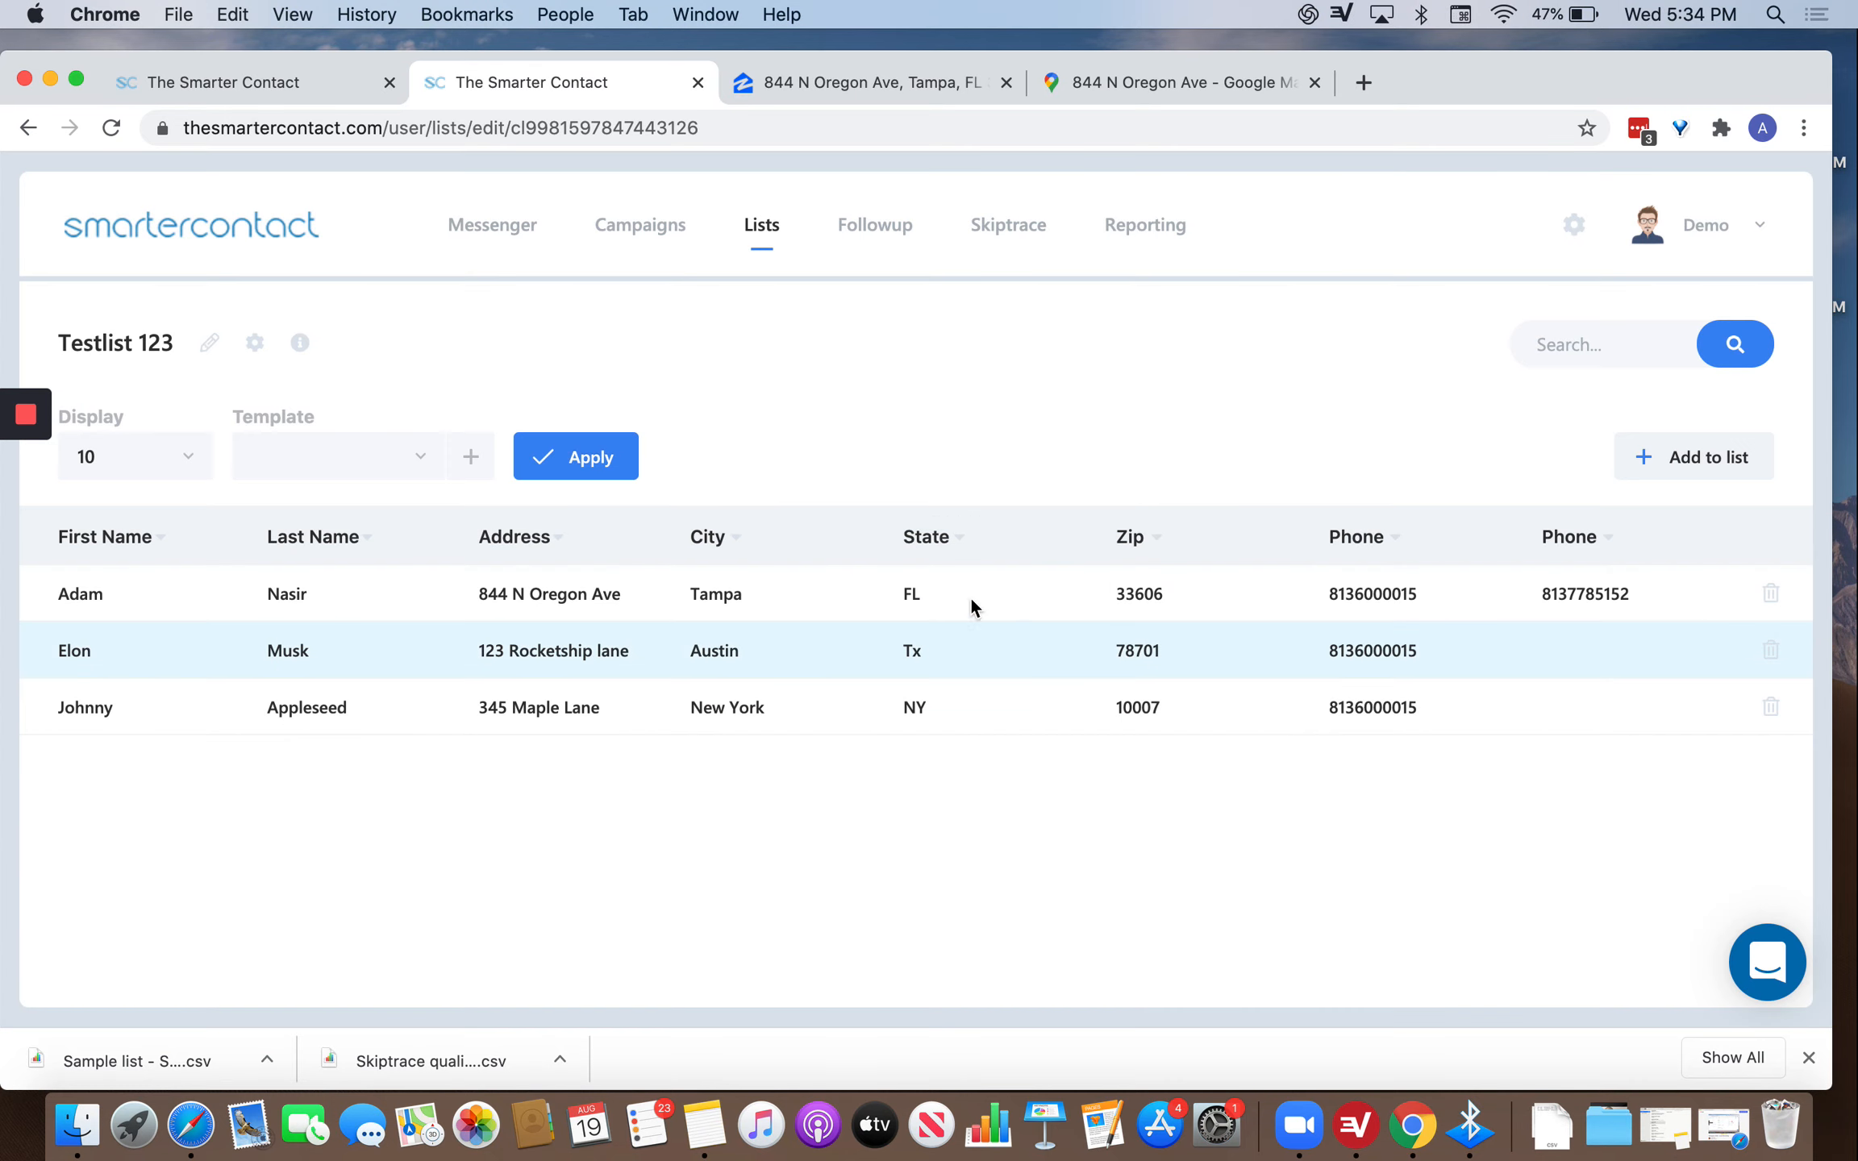
{"action": "left_click", "coordinate": [709, 530]}
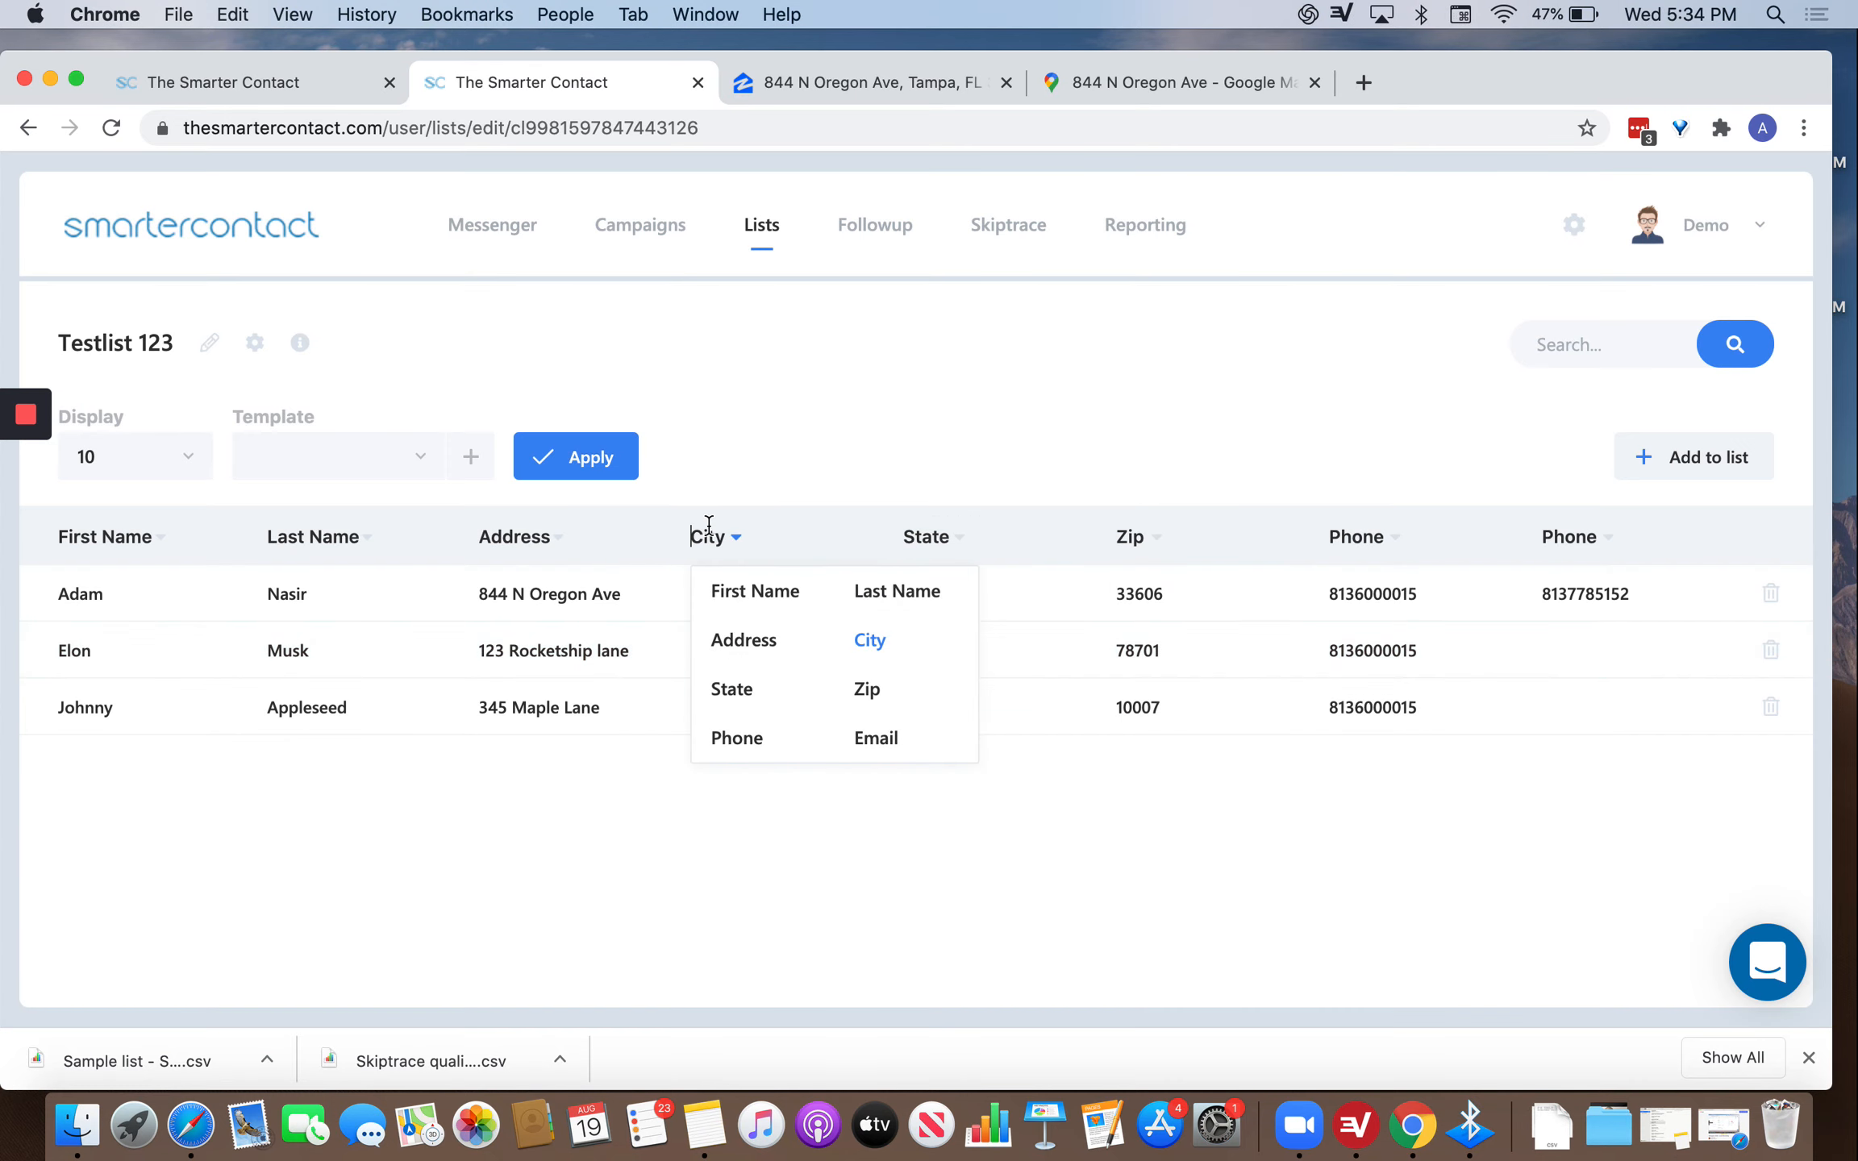
{"action": "left_click", "coordinate": [625, 476]}
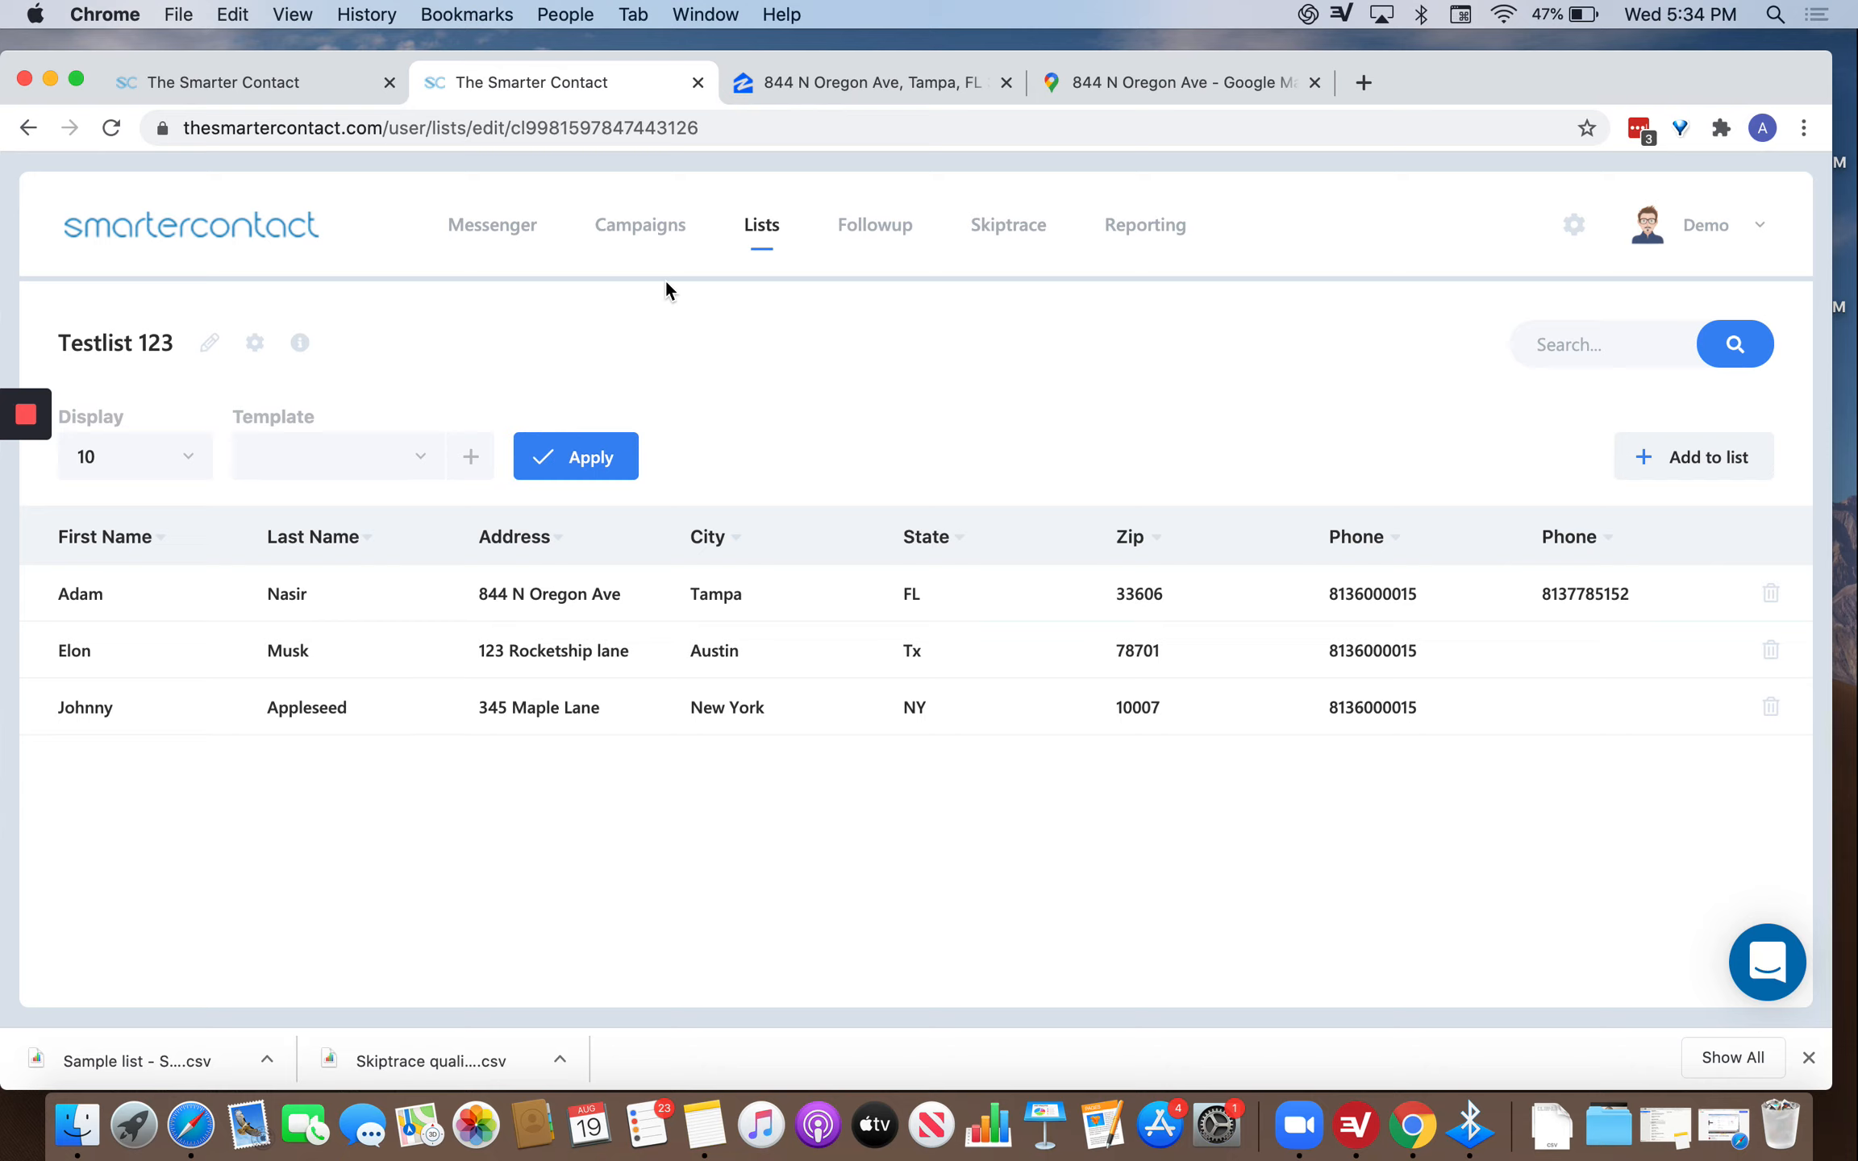
Start a new campaign named 'Demo campaign 1'.
{"action": "left_click", "coordinate": [623, 225]}
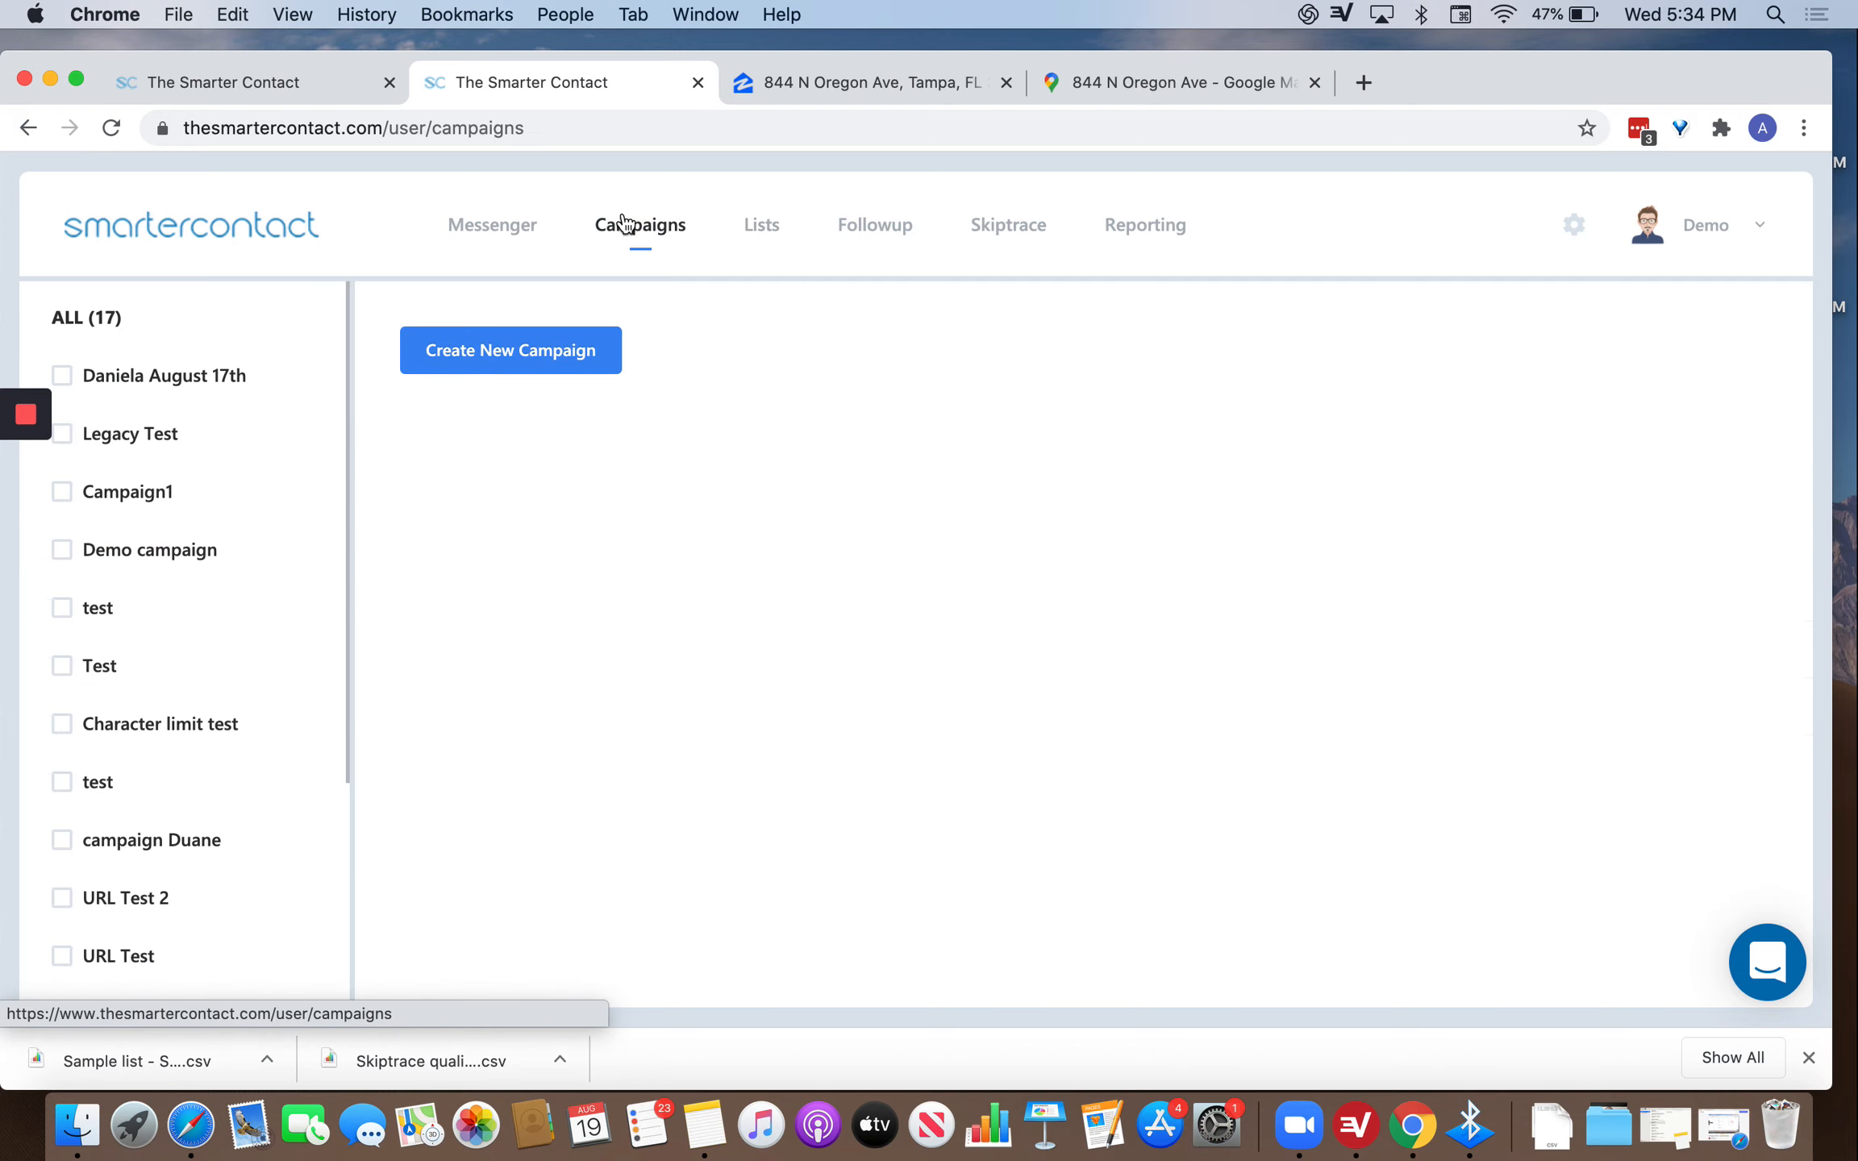
{"action": "left_click", "coordinate": [470, 347]}
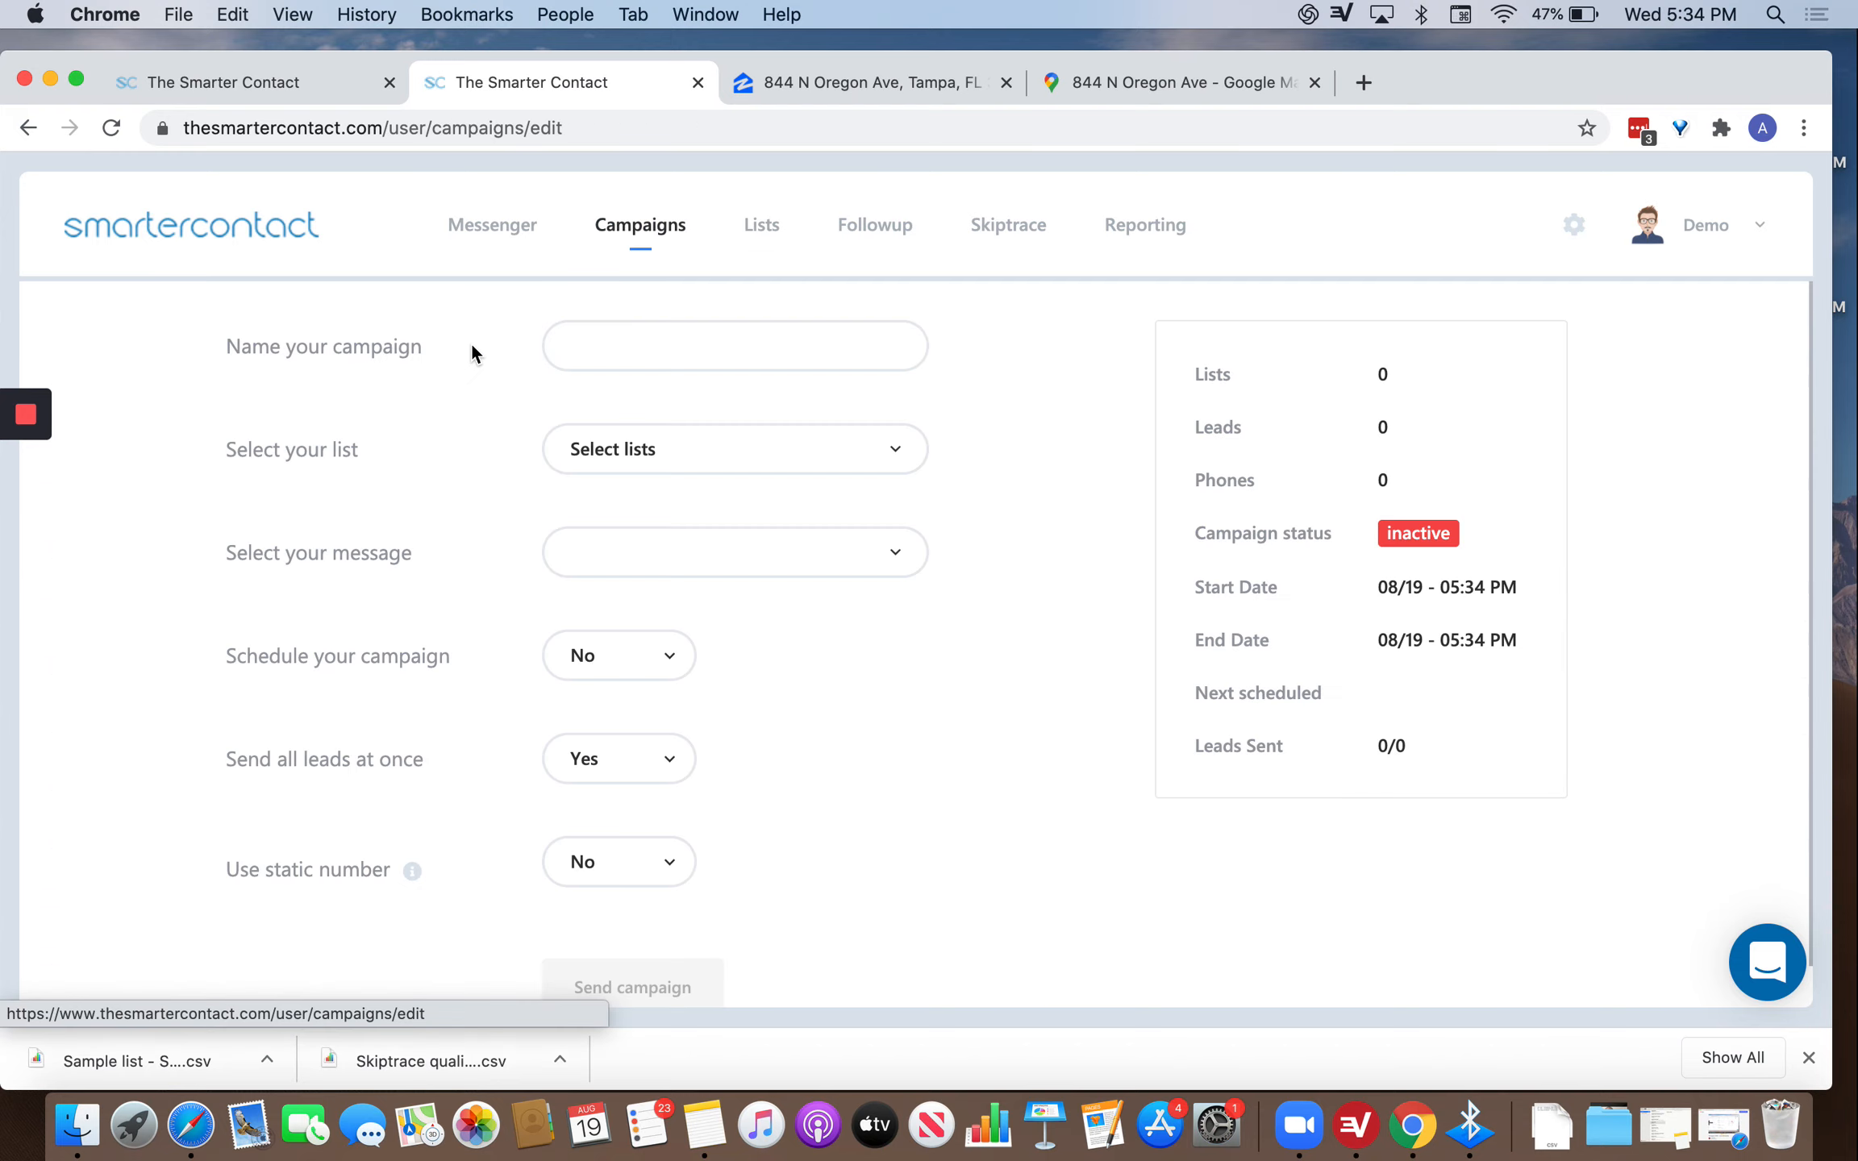
{"action": "left_click", "coordinate": [672, 345]}
{"action": "type", "text": "Camp"}
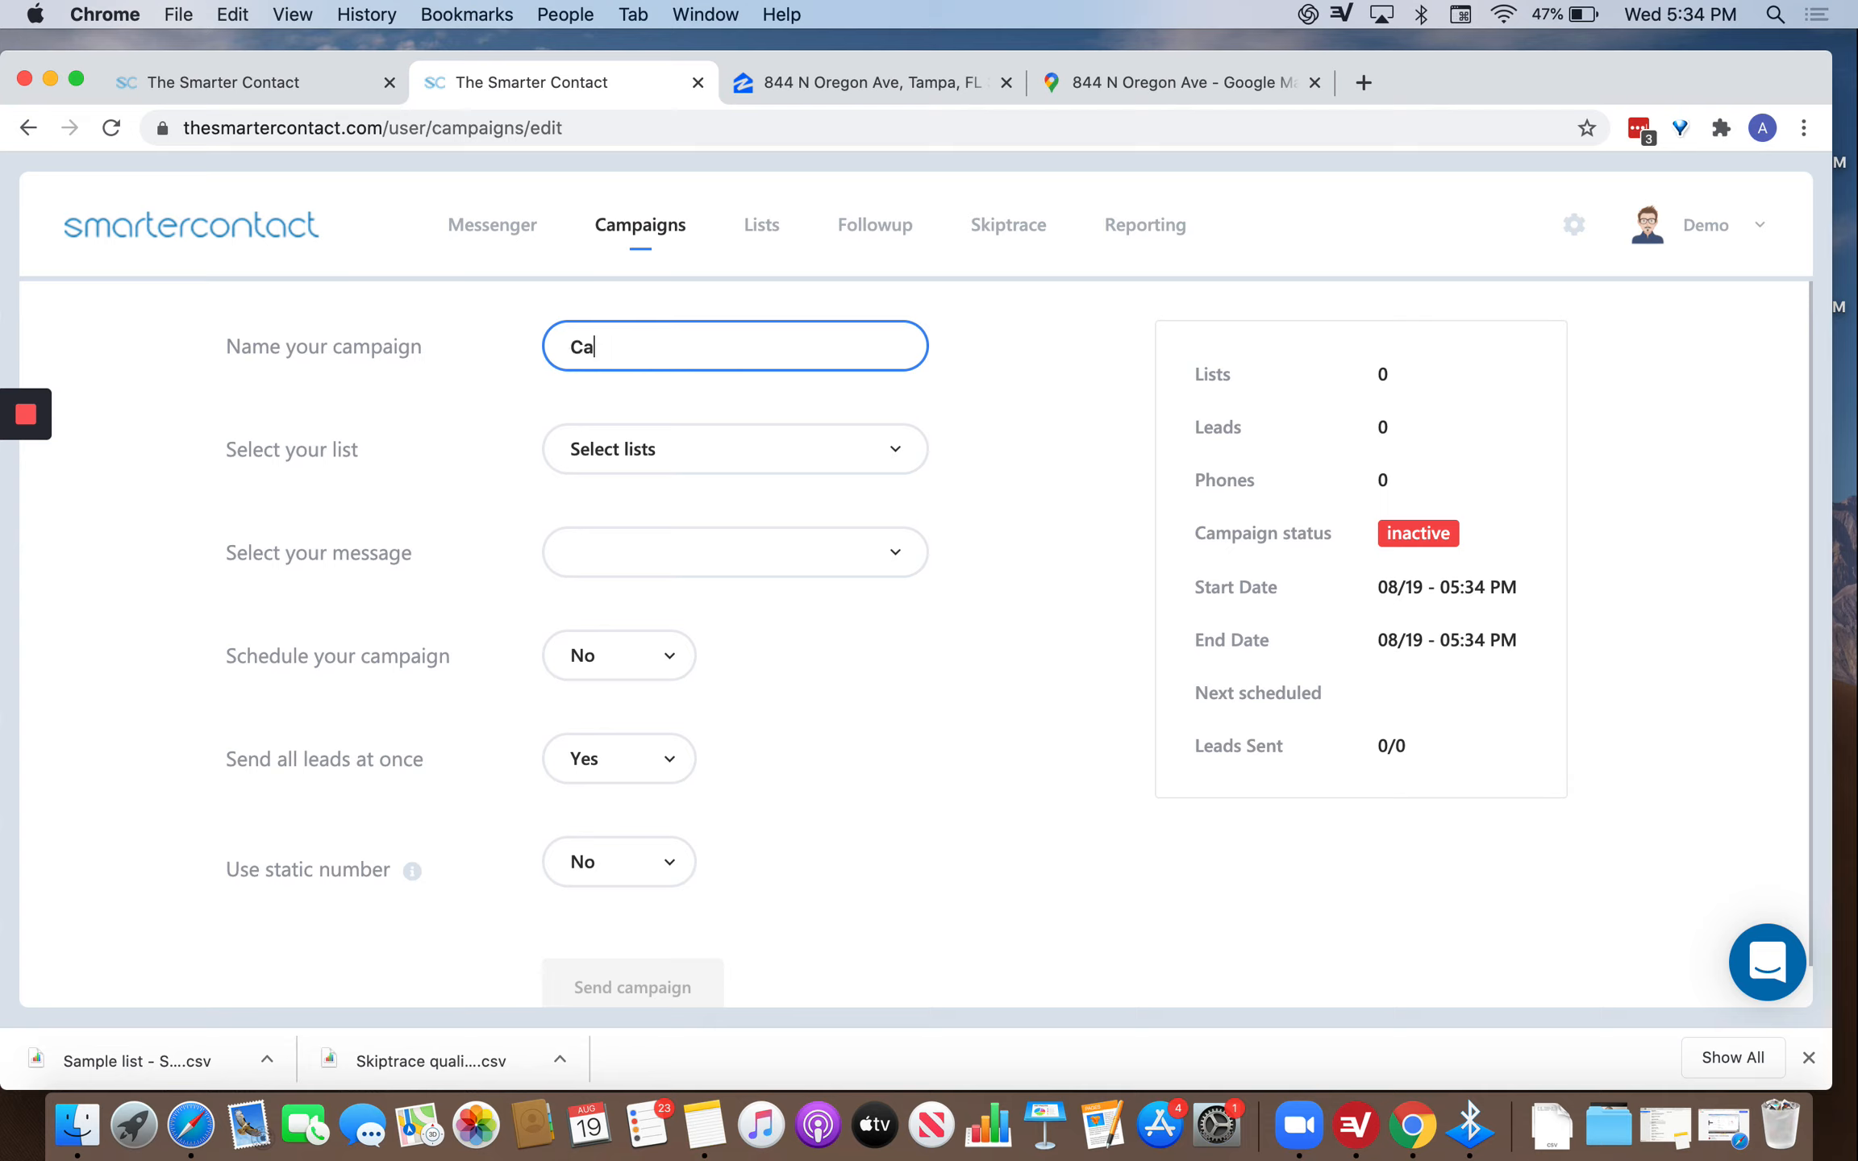
{"action": "key", "text": "BackSpace"}
{"action": "key", "text": "BackSpace"}
{"action": "key", "text": "BackSpace"}
{"action": "key", "text": "BackSpace"}
{"action": "type", "text": "DAem"}
{"action": "key", "text": "BackSpace"}
{"action": "key", "text": "BackSpace"}
{"action": "key", "text": "BackSpace"}
{"action": "type", "text": "emo campaign 1"}
Select Testlist 123 (3) in the campaign's lists, giving 3 leads and 4 phones.
{"action": "left_click", "coordinate": [693, 449]}
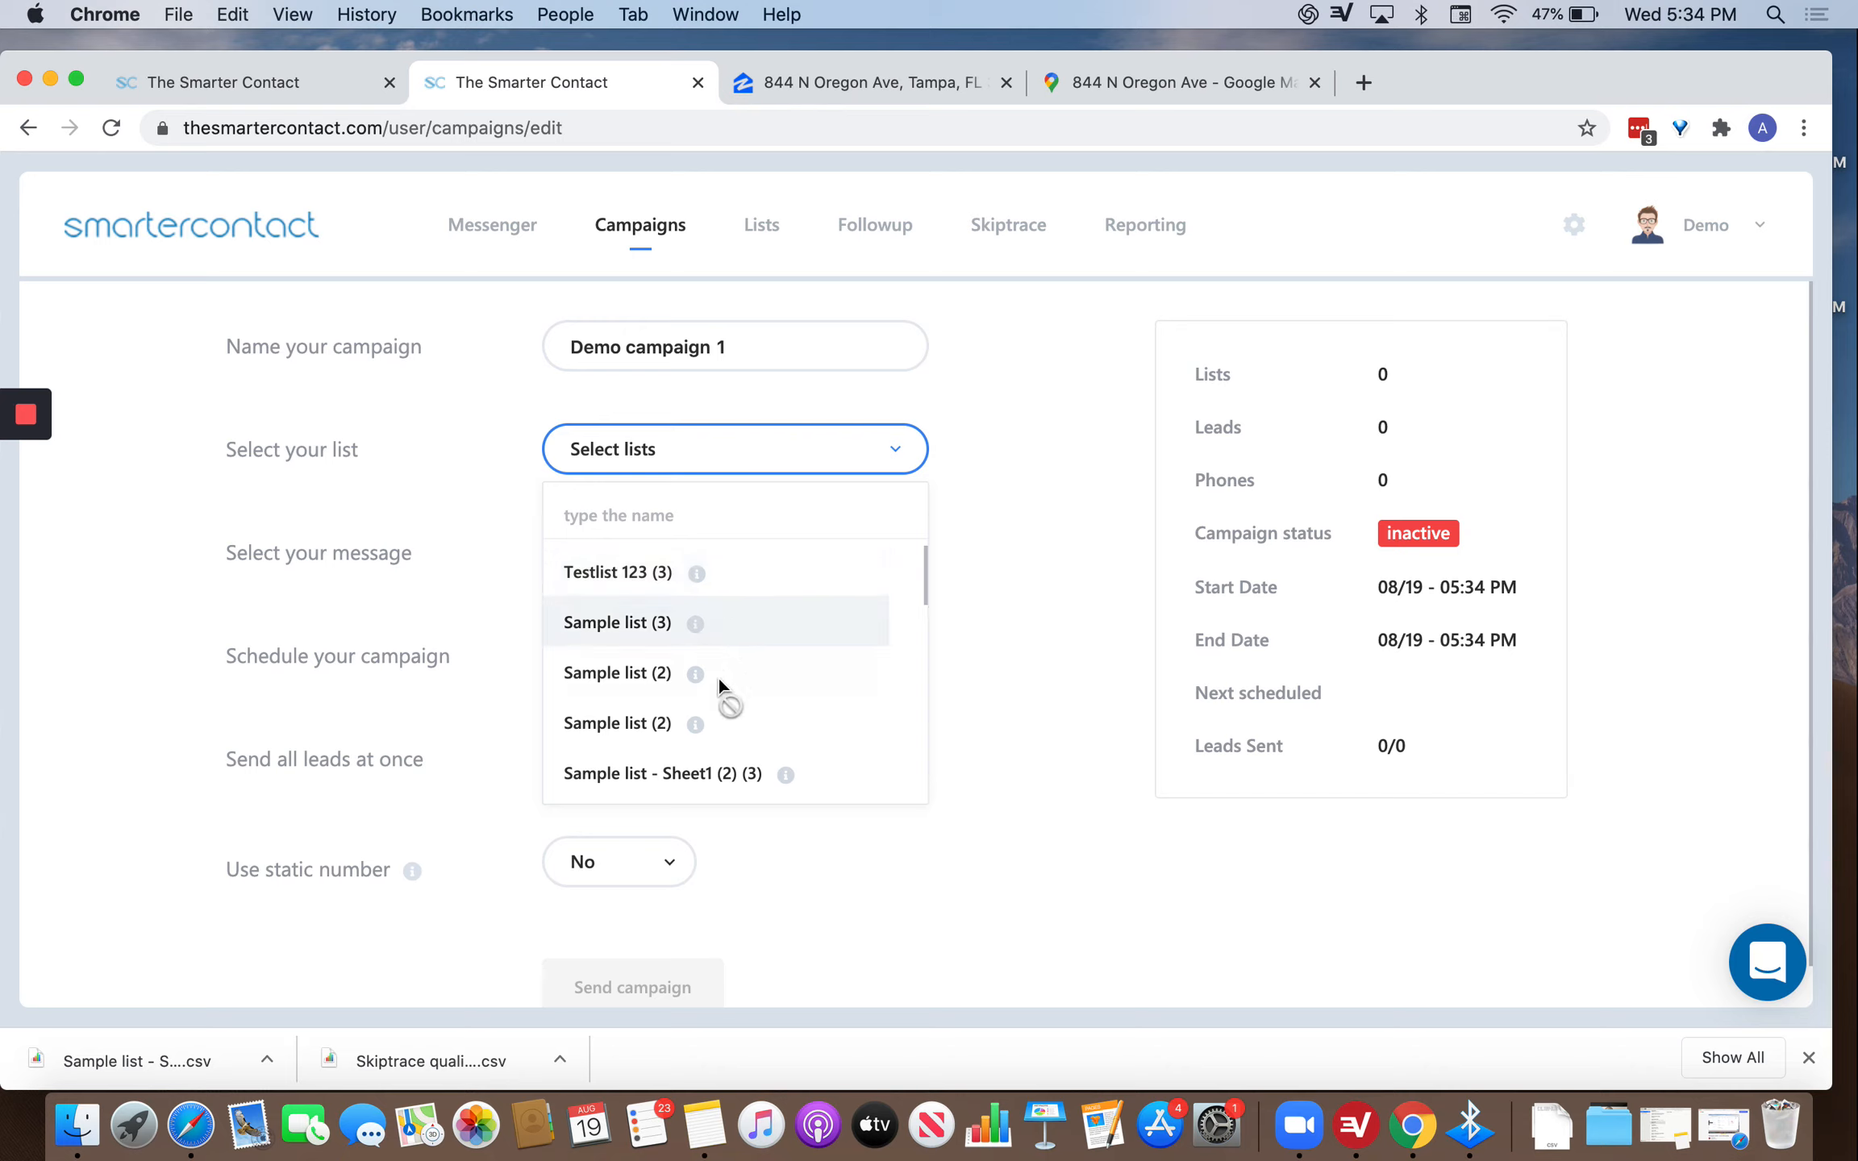
{"action": "mouse_move", "coordinate": [701, 574]}
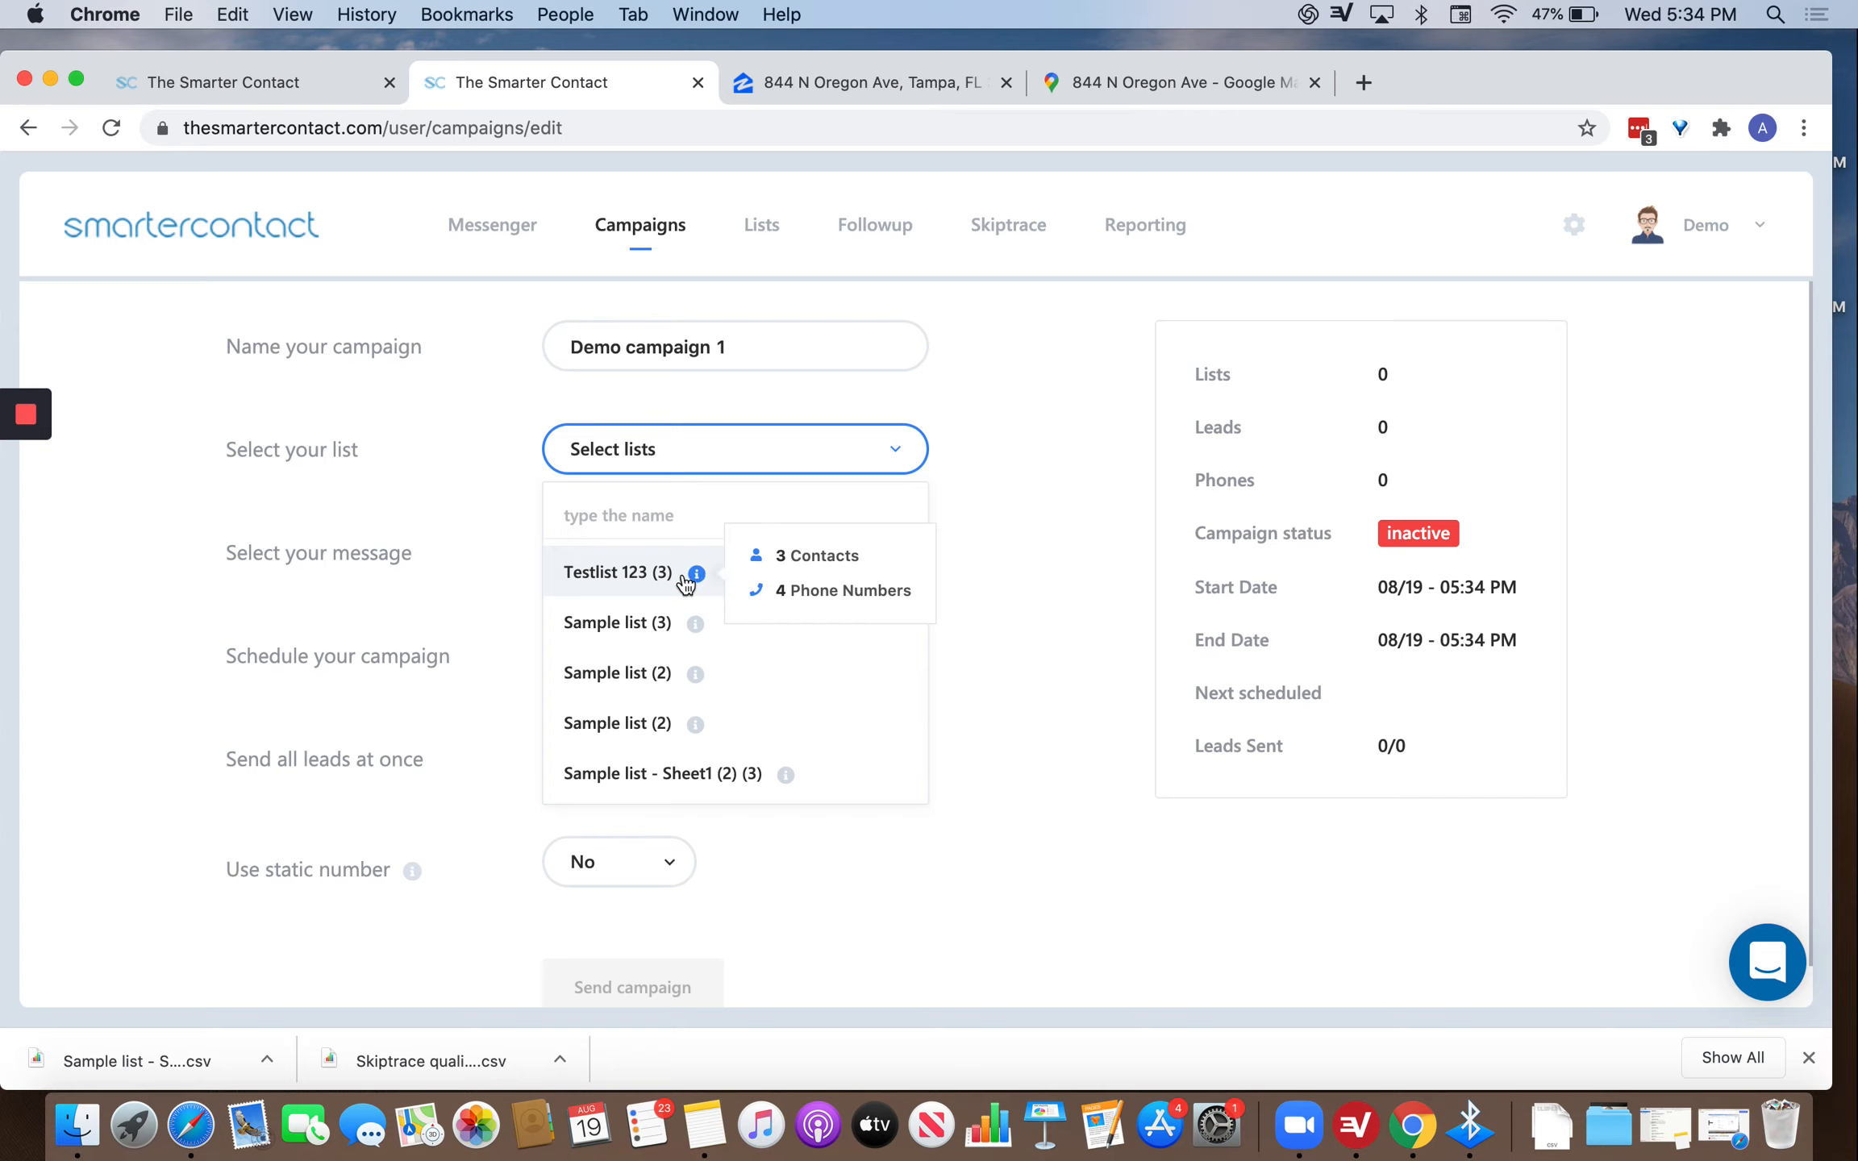
{"action": "left_click", "coordinate": [678, 582]}
{"action": "left_click", "coordinate": [809, 446]}
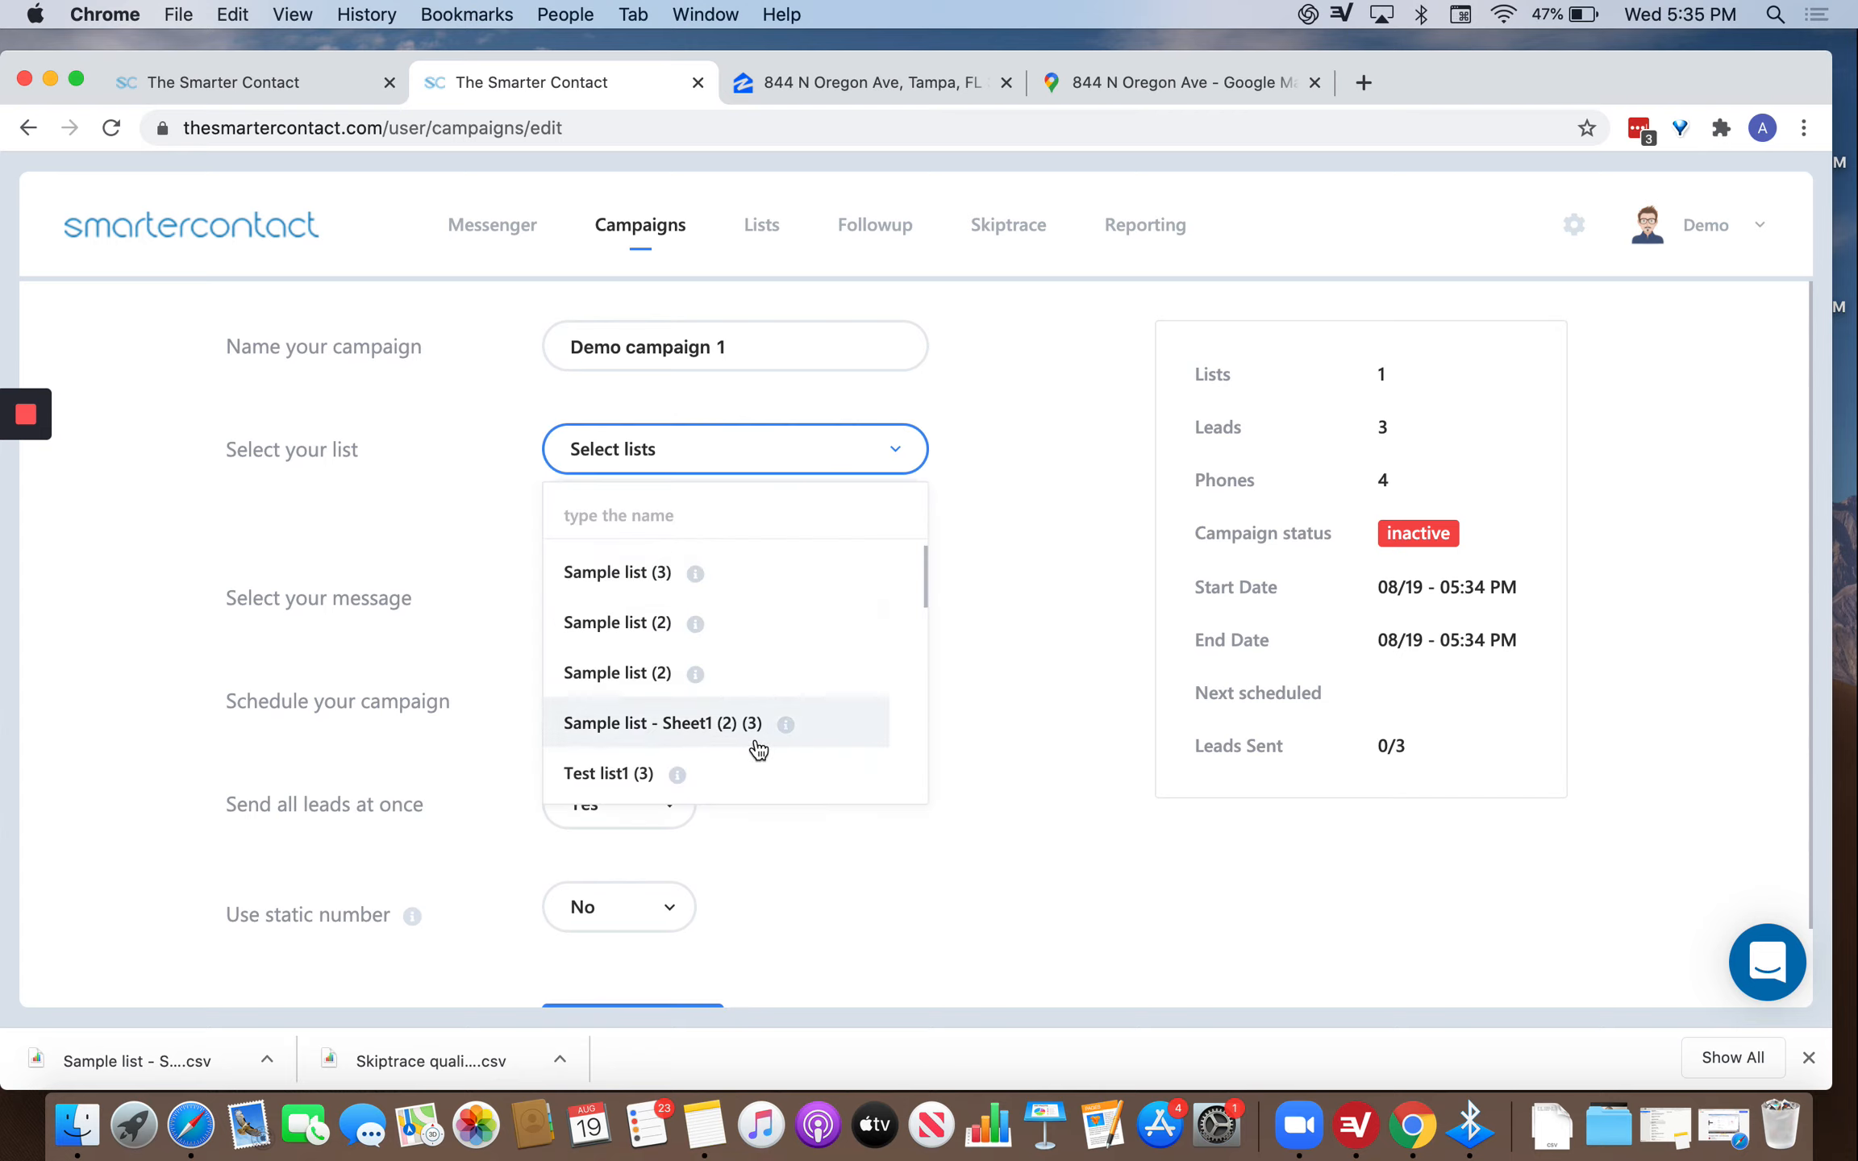
{"action": "scroll", "coordinate": [739, 741], "scroll_direction": "down", "scroll_amount": 5}
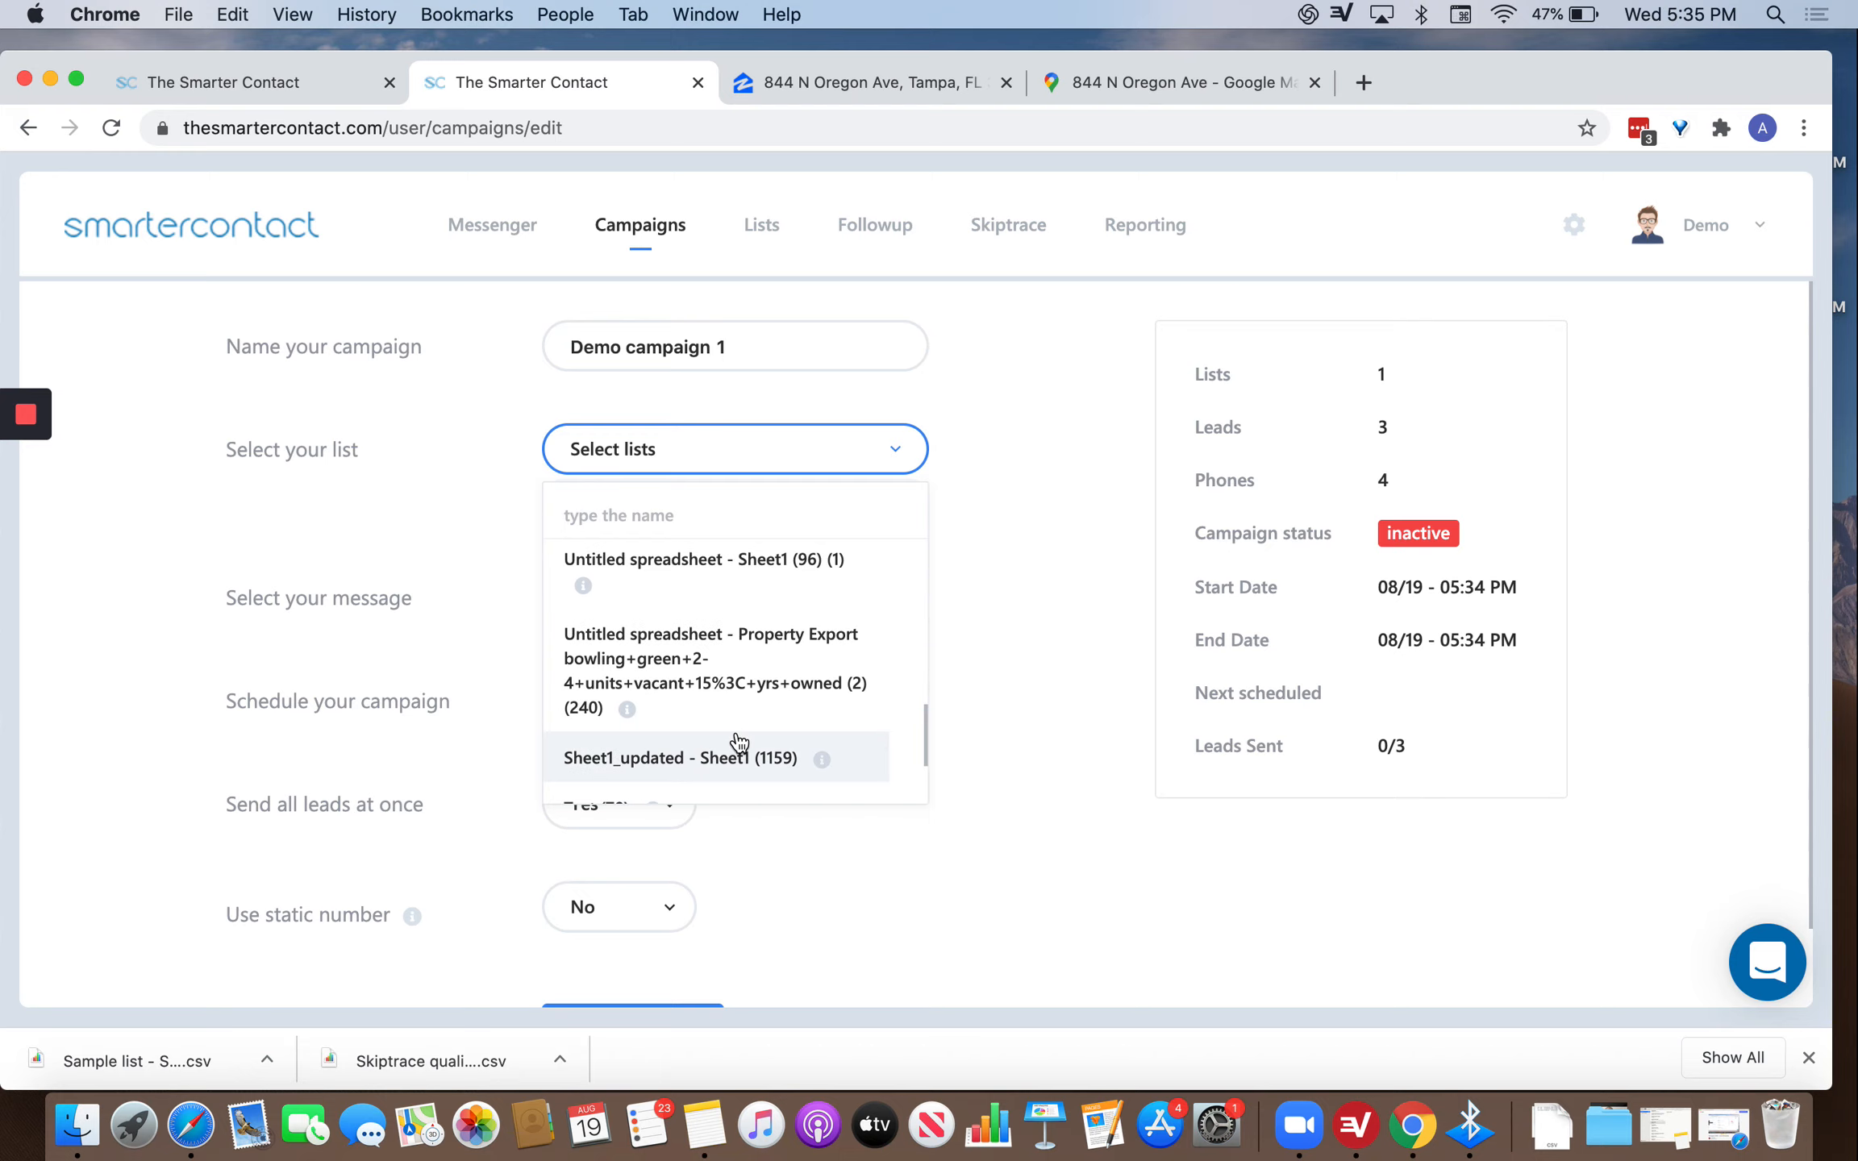
{"action": "mouse_move", "coordinate": [637, 714]}
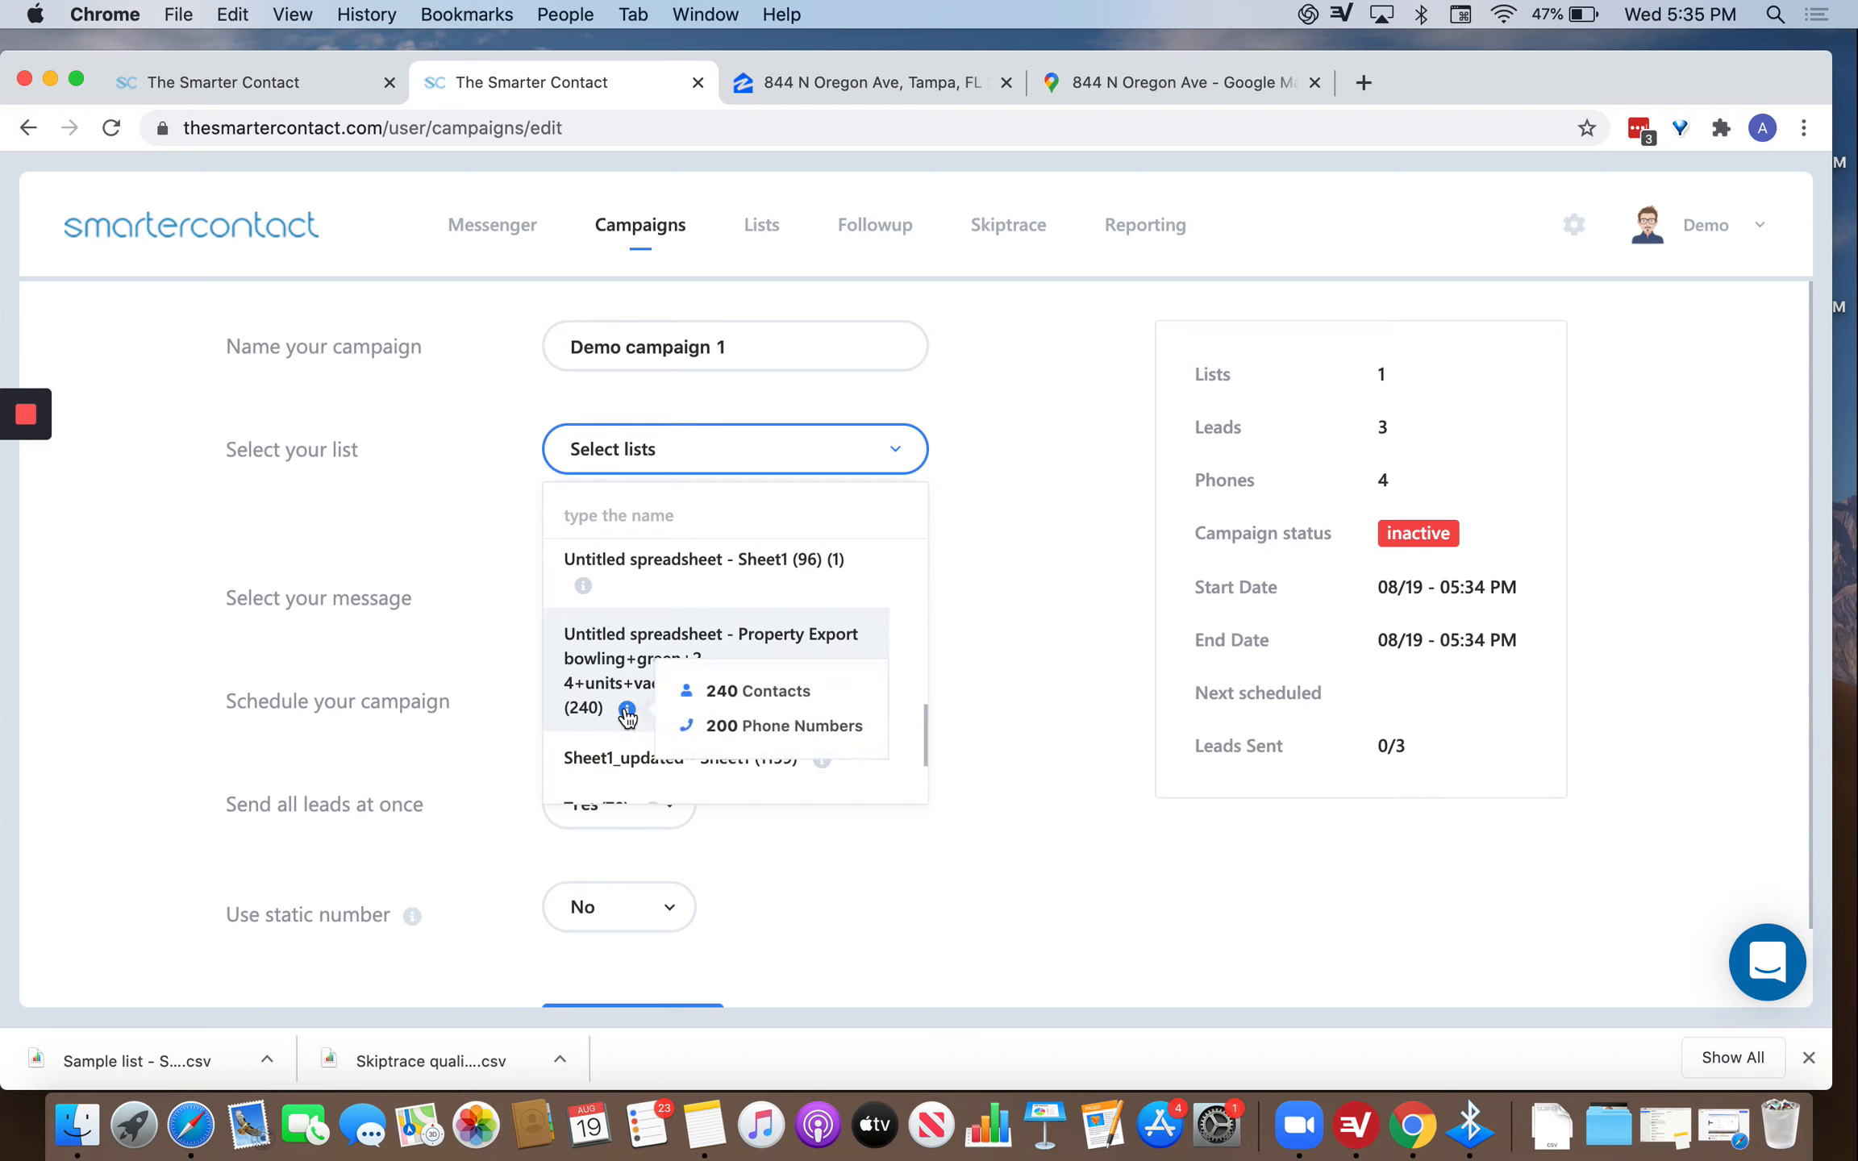
{"action": "scroll", "coordinate": [653, 601], "scroll_direction": "up", "scroll_amount": 5}
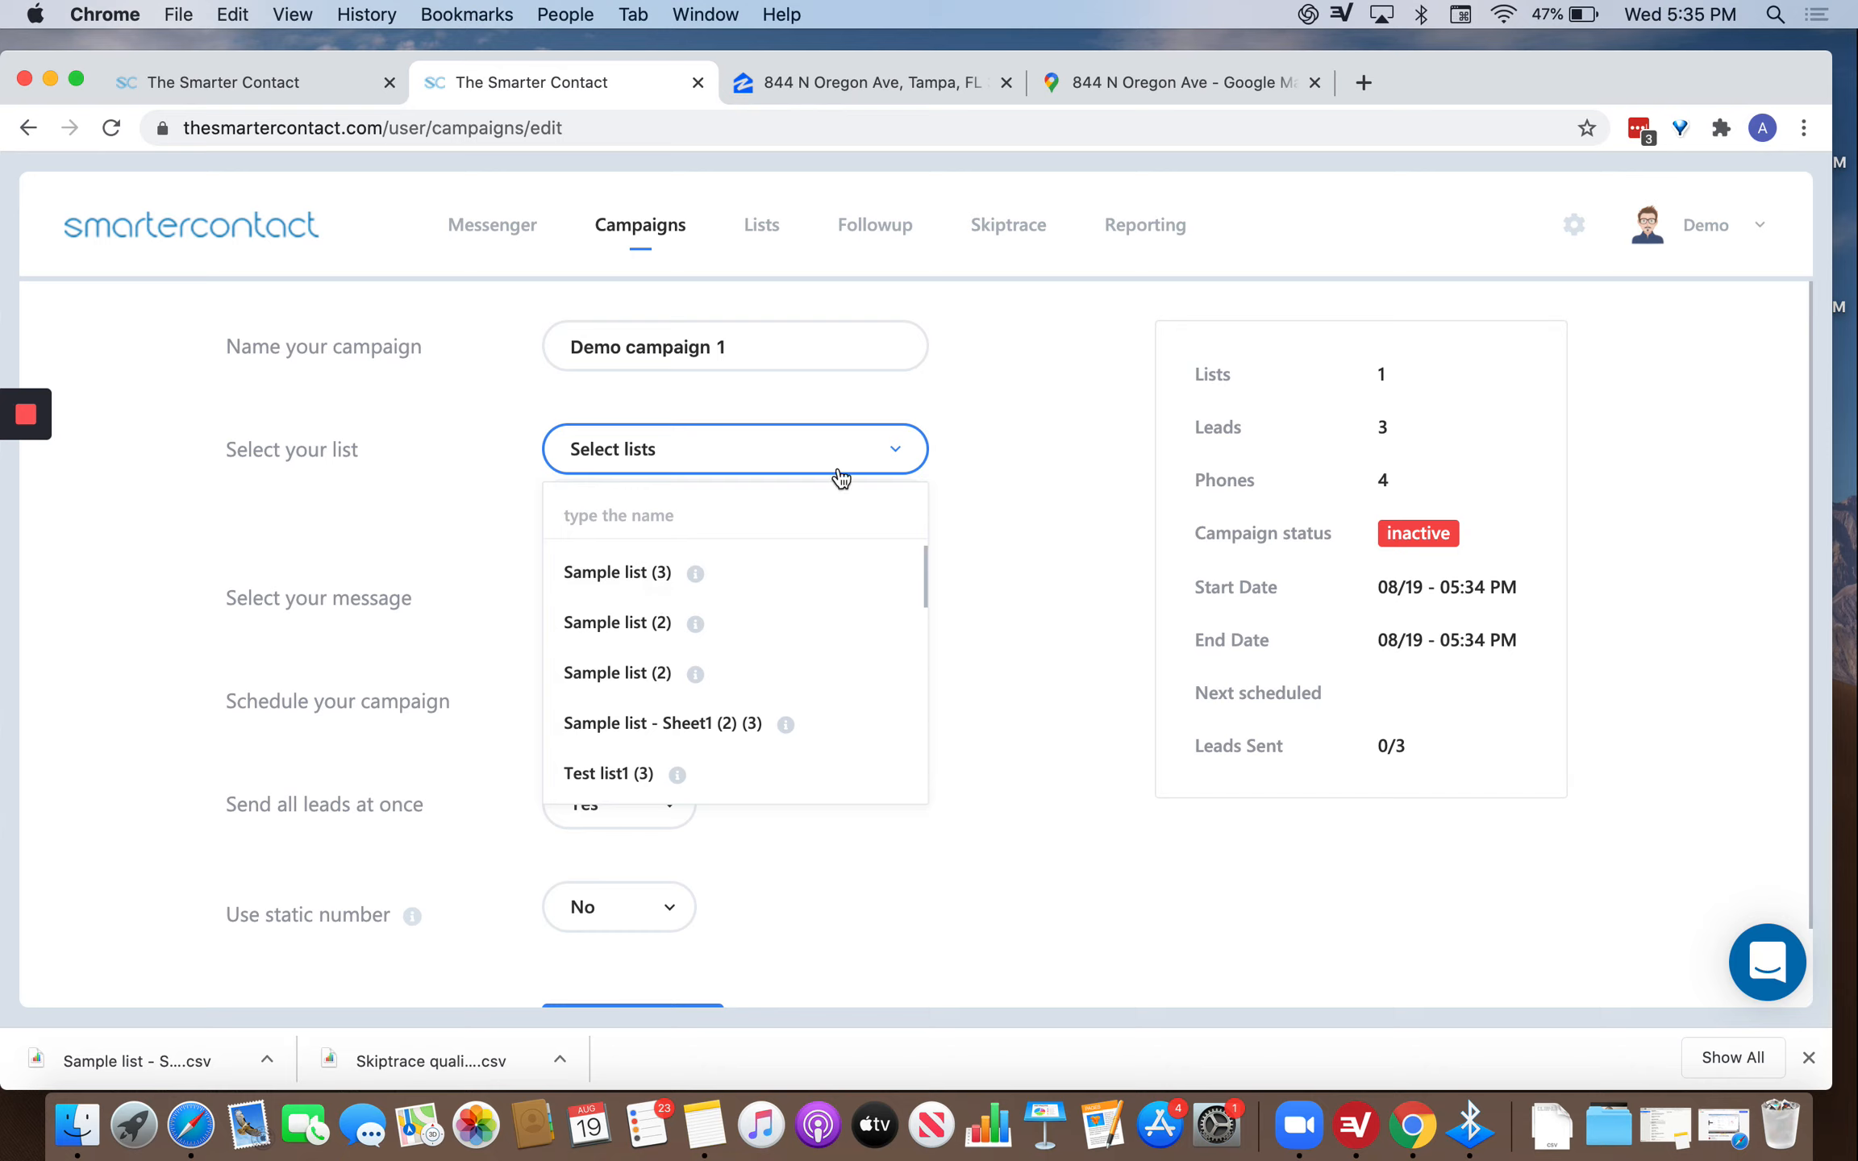
{"action": "left_click", "coordinate": [1002, 461]}
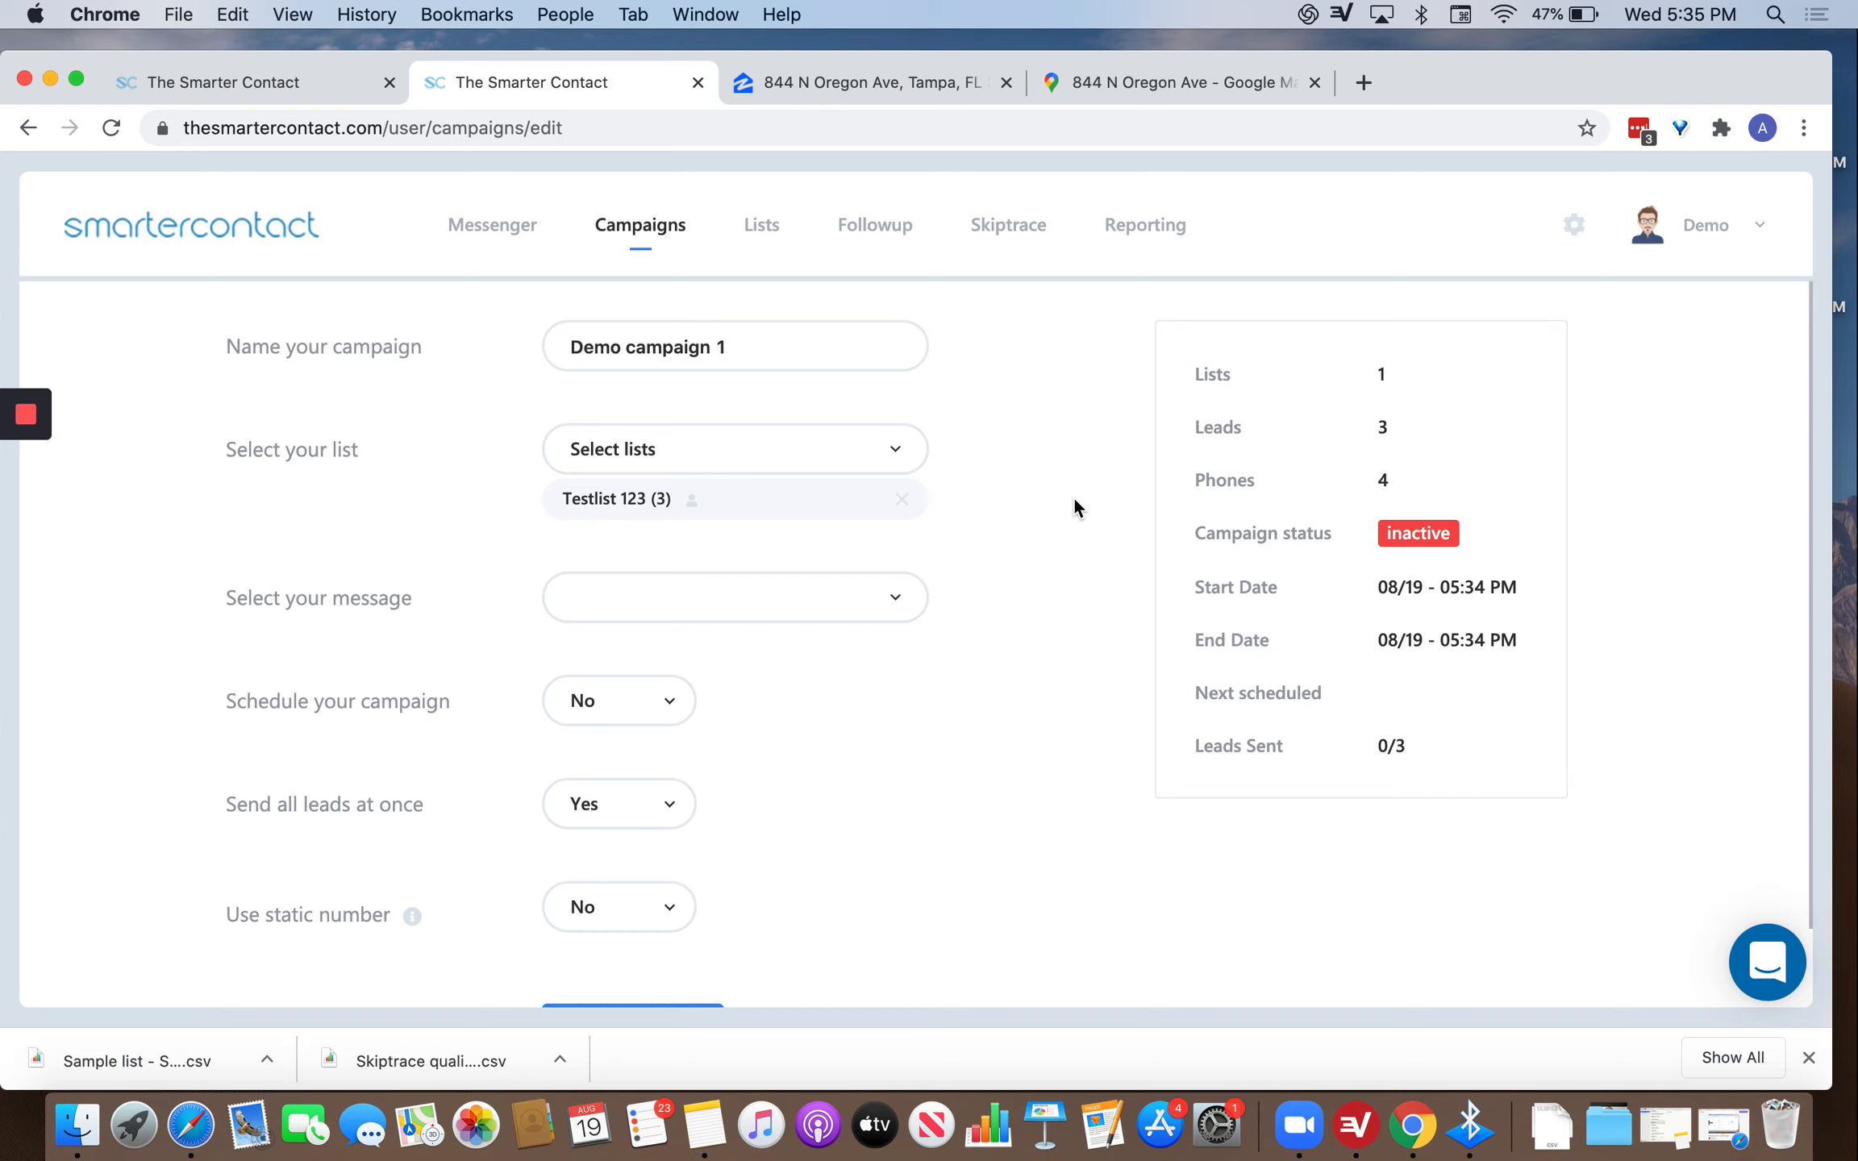
Expand the Testlist 123 chip, then choose Create New/Edit Message from the message dropdown.
{"action": "left_click", "coordinate": [691, 506]}
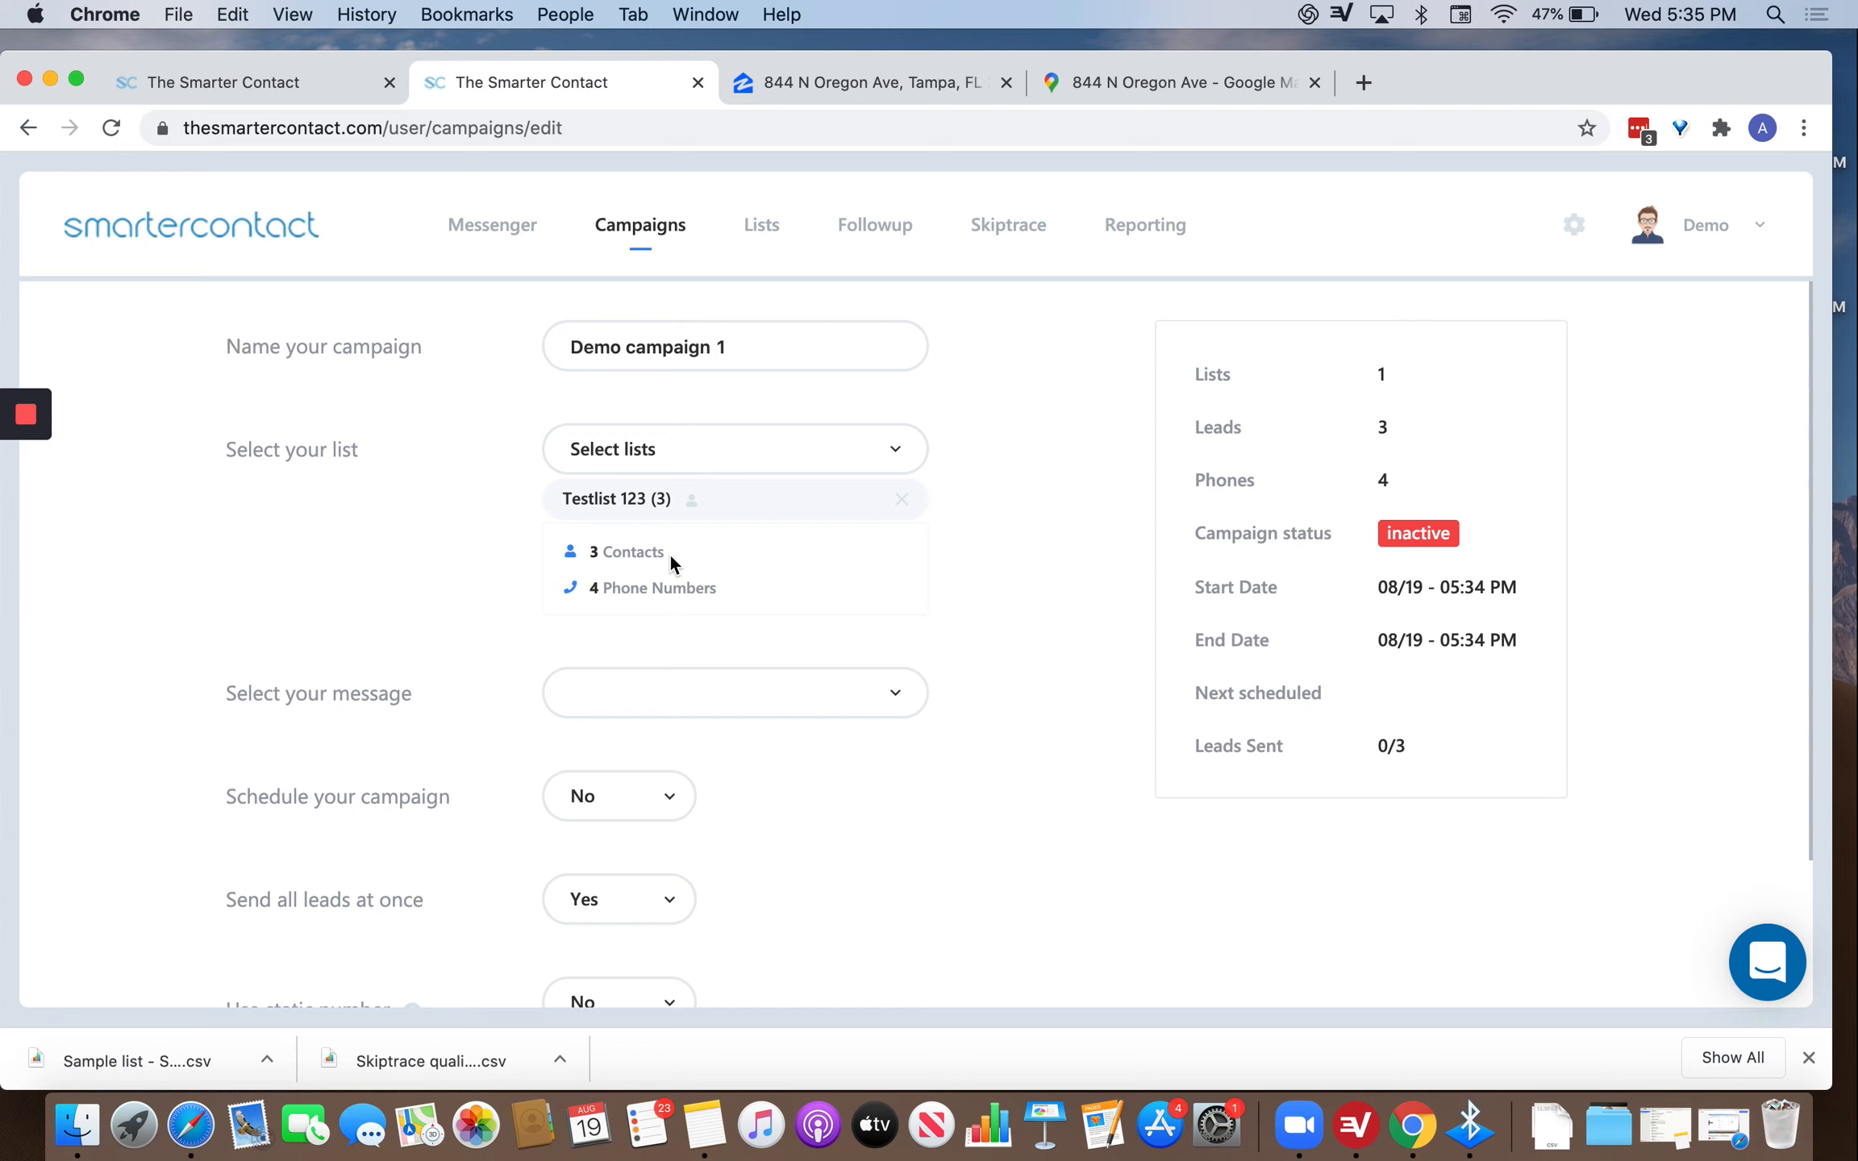
{"action": "left_click", "coordinate": [746, 693]}
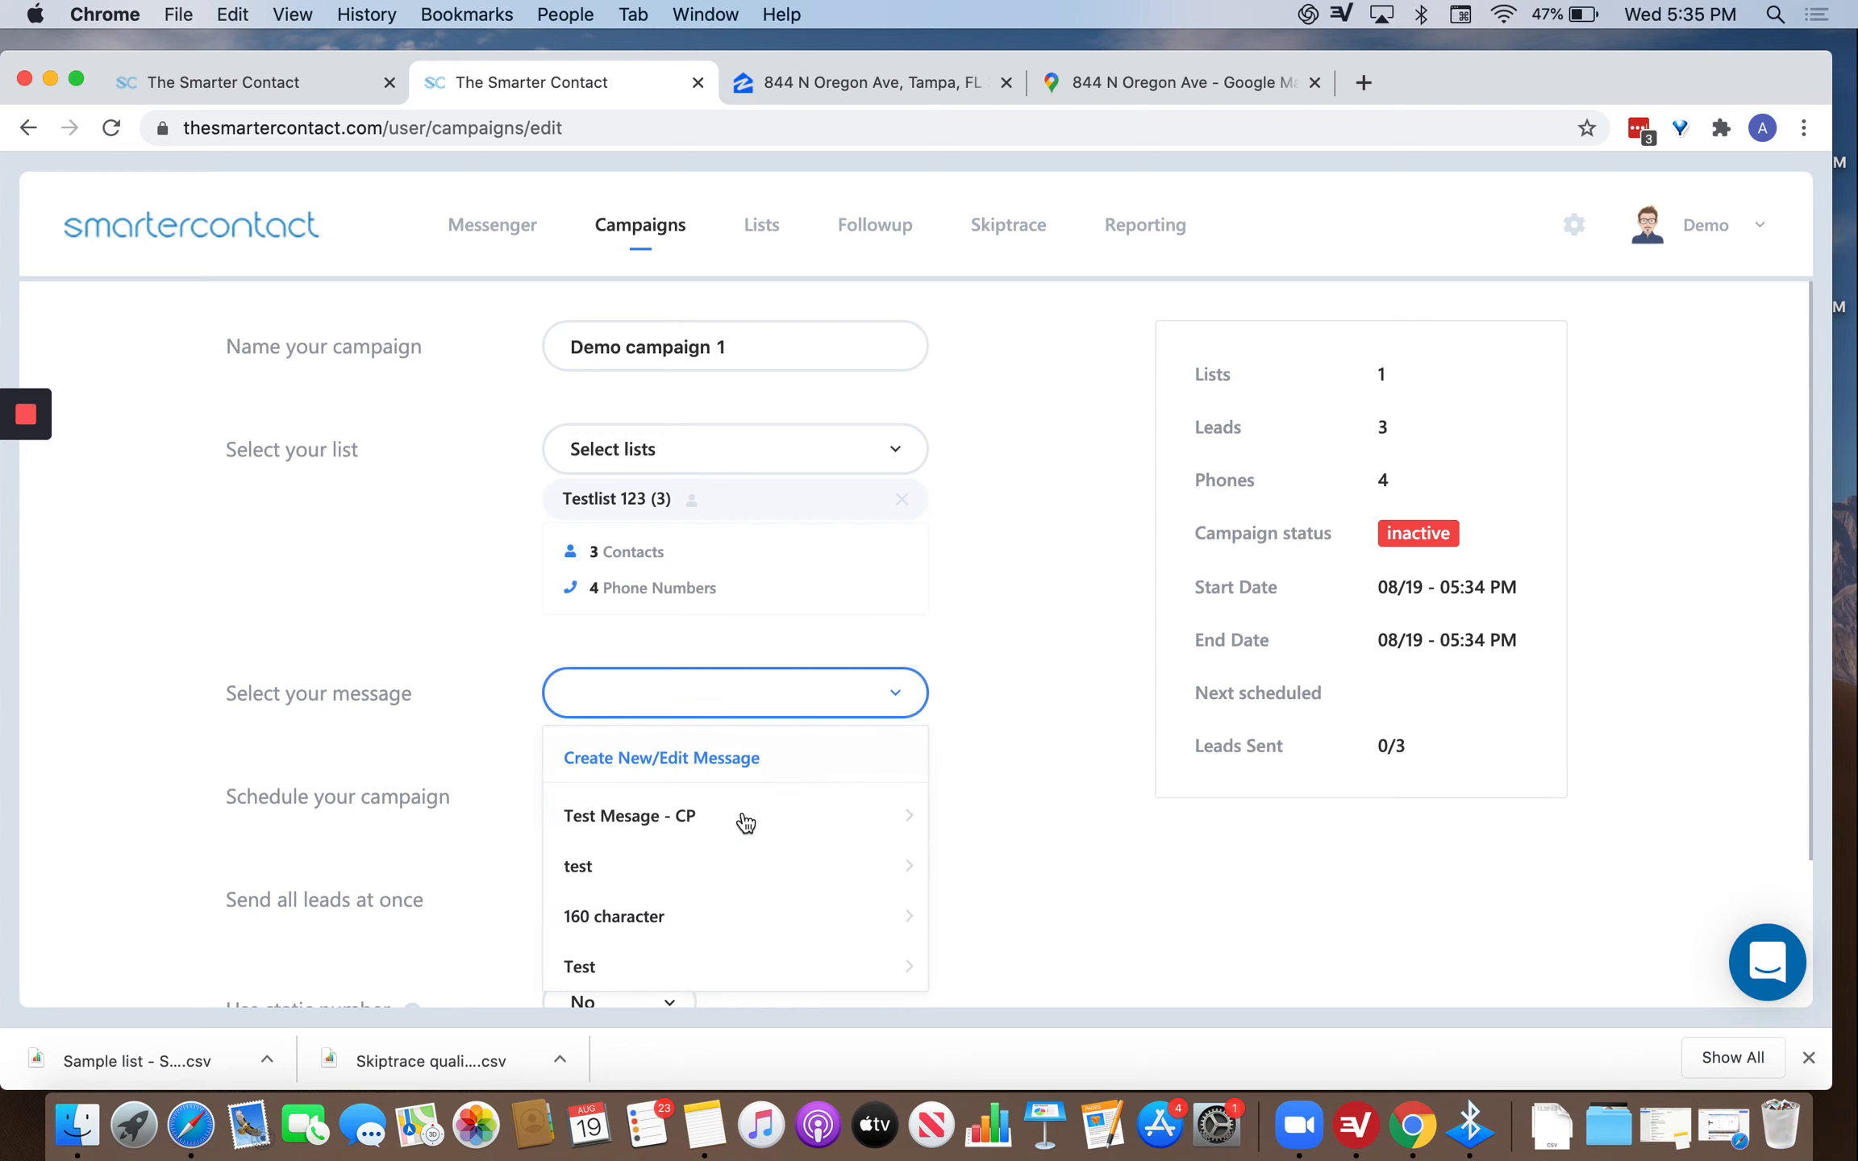
{"action": "scroll", "coordinate": [743, 814], "scroll_direction": "down", "scroll_amount": 3}
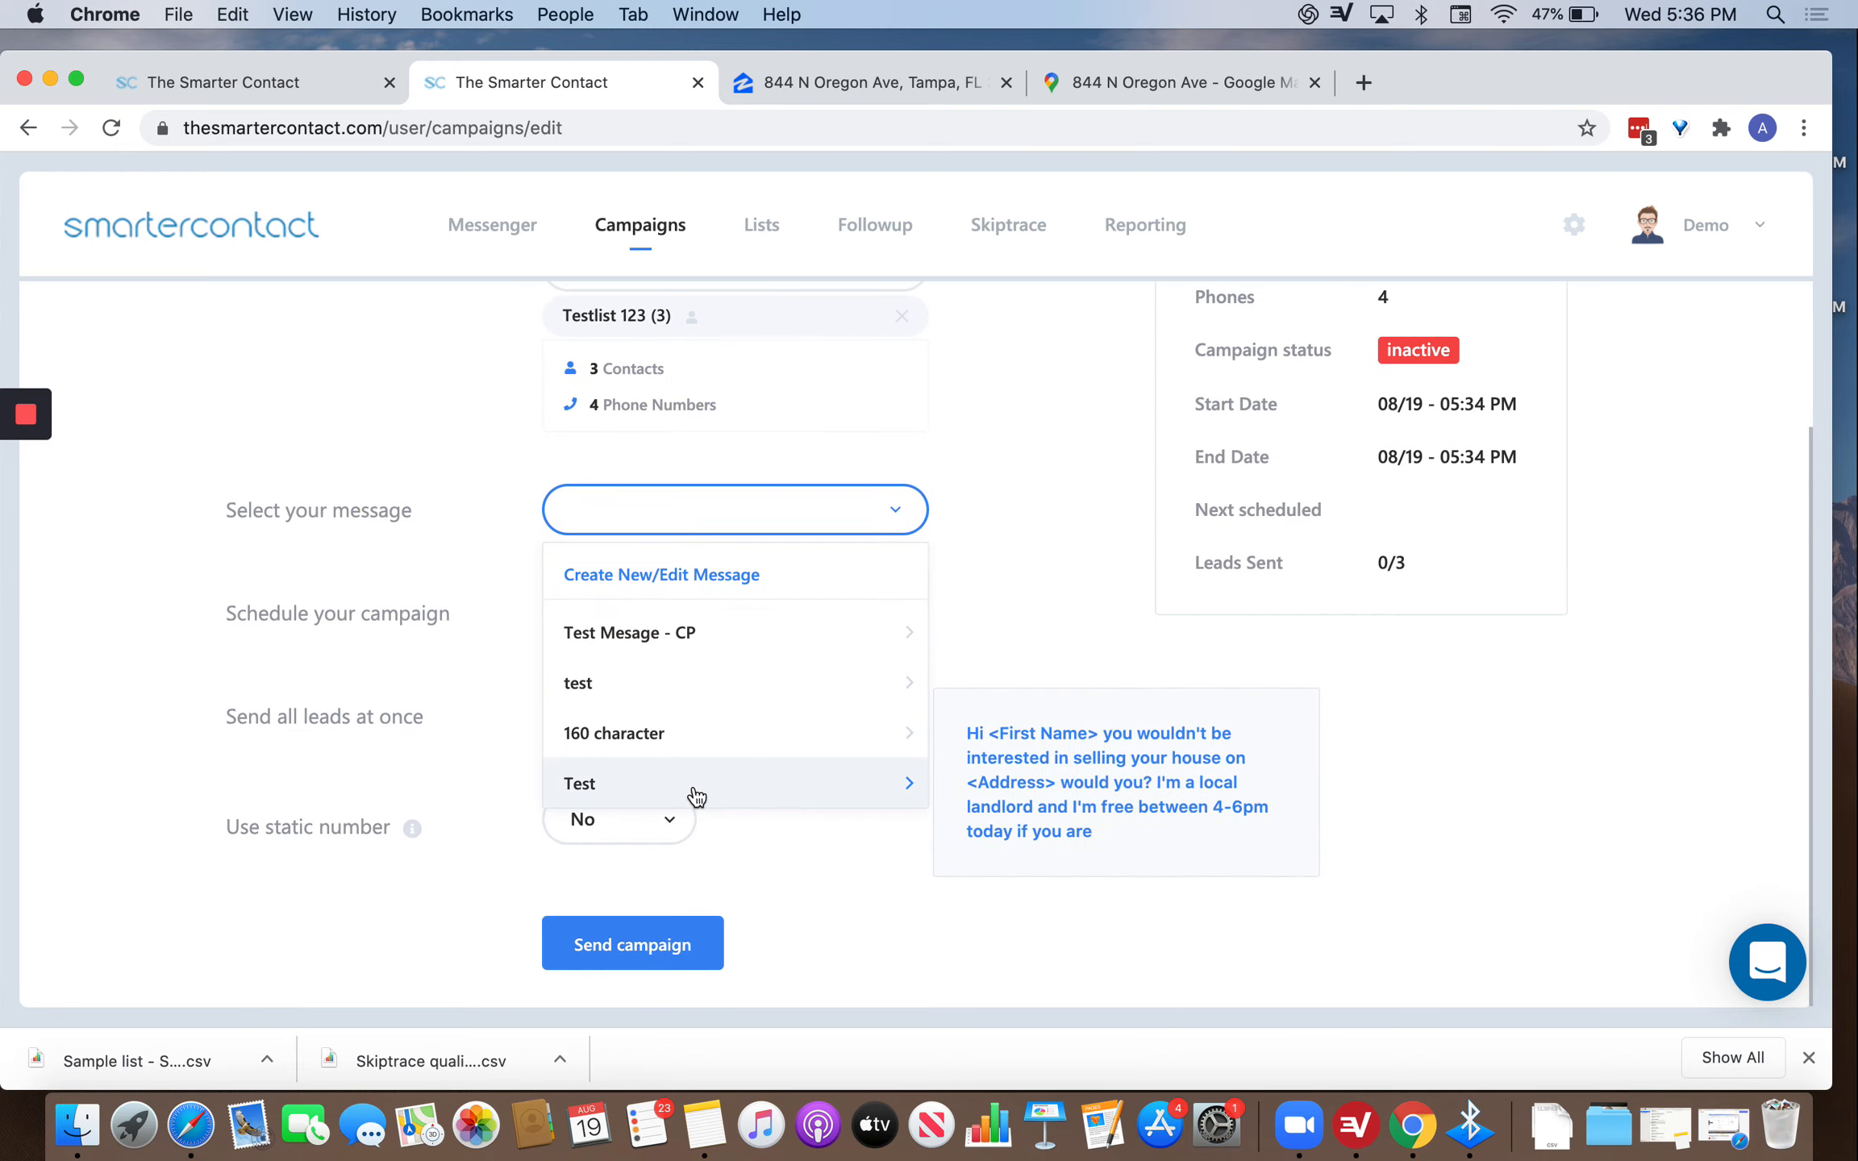
{"action": "left_click", "coordinate": [746, 572]}
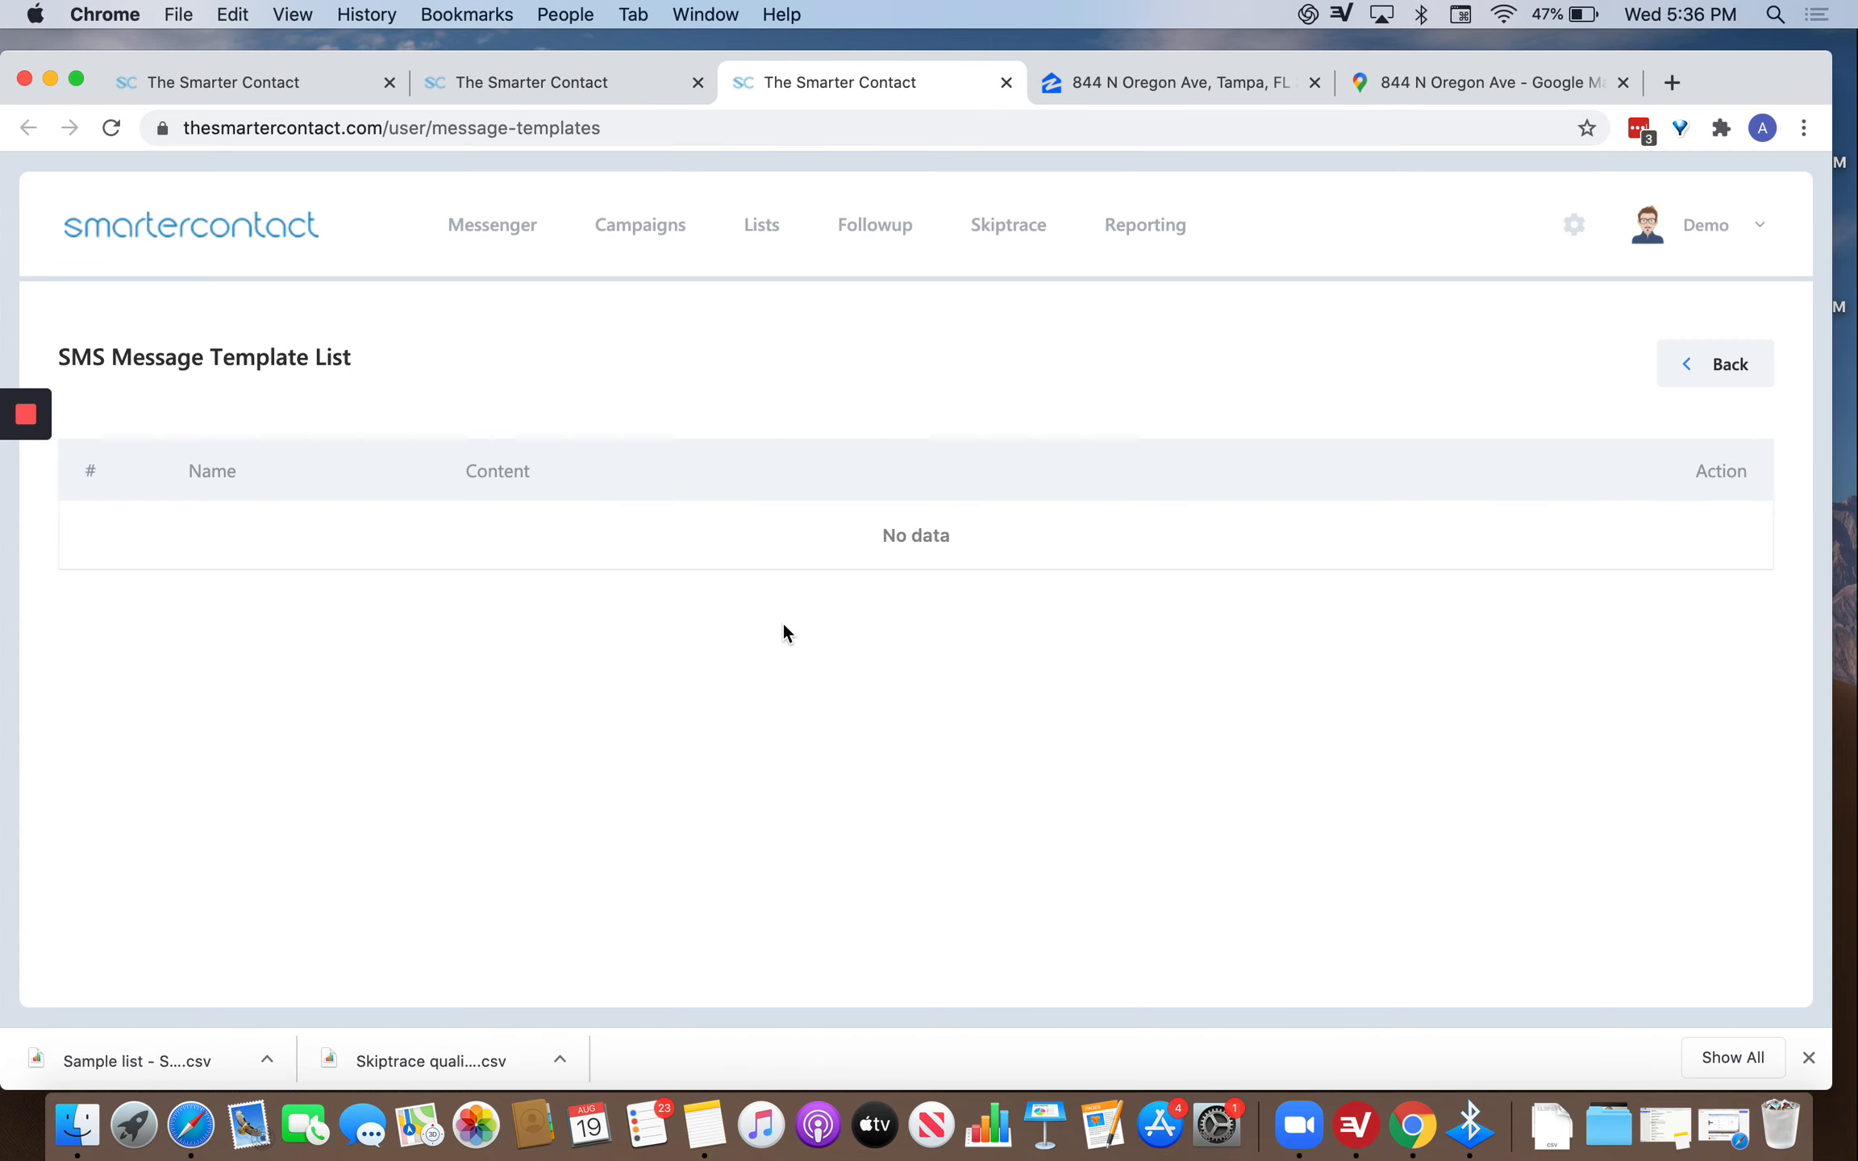
Write the new template content 'Hi <First Name>. How are you today?' using the First Name merge field.
{"action": "scroll", "coordinate": [707, 645], "scroll_direction": "down", "scroll_amount": 1}
{"action": "left_click", "coordinate": [542, 804]}
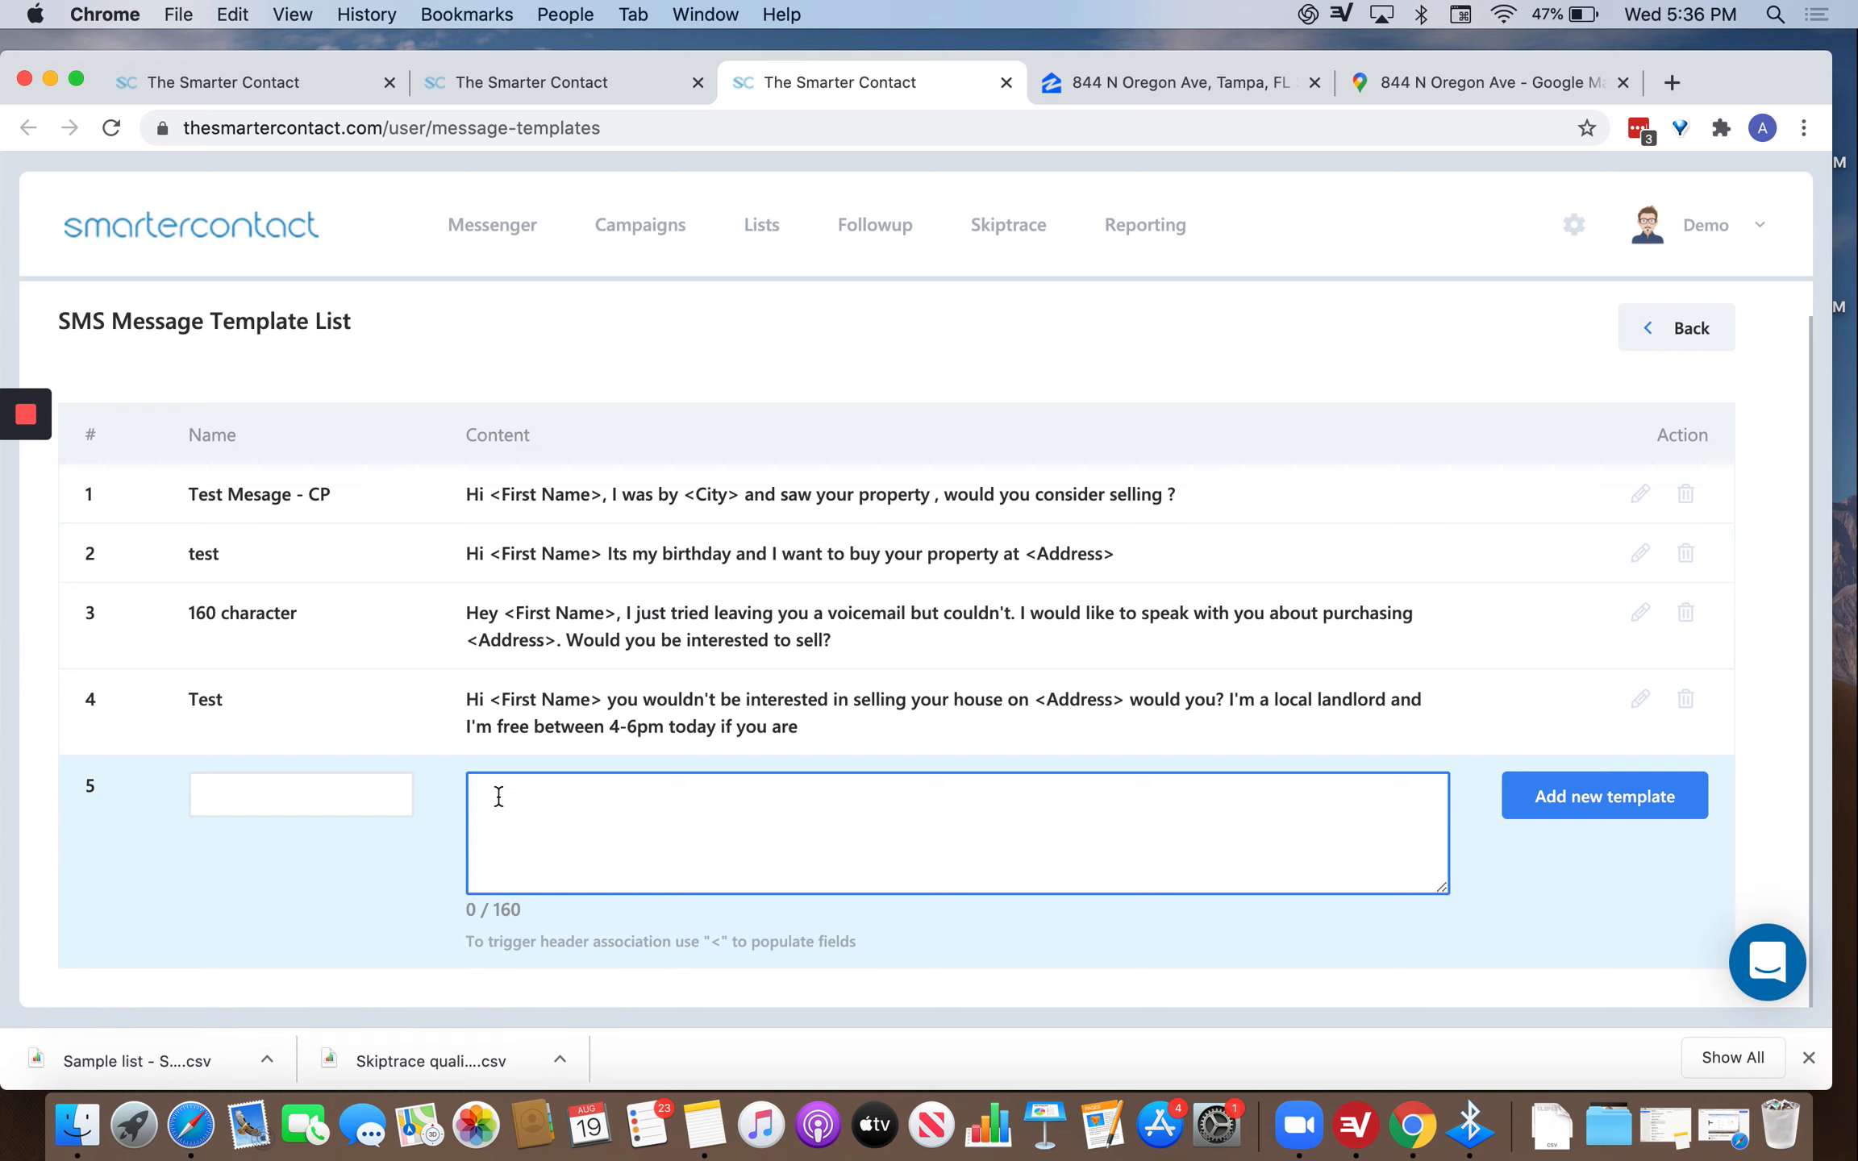
{"action": "type", "text": "Hi <"}
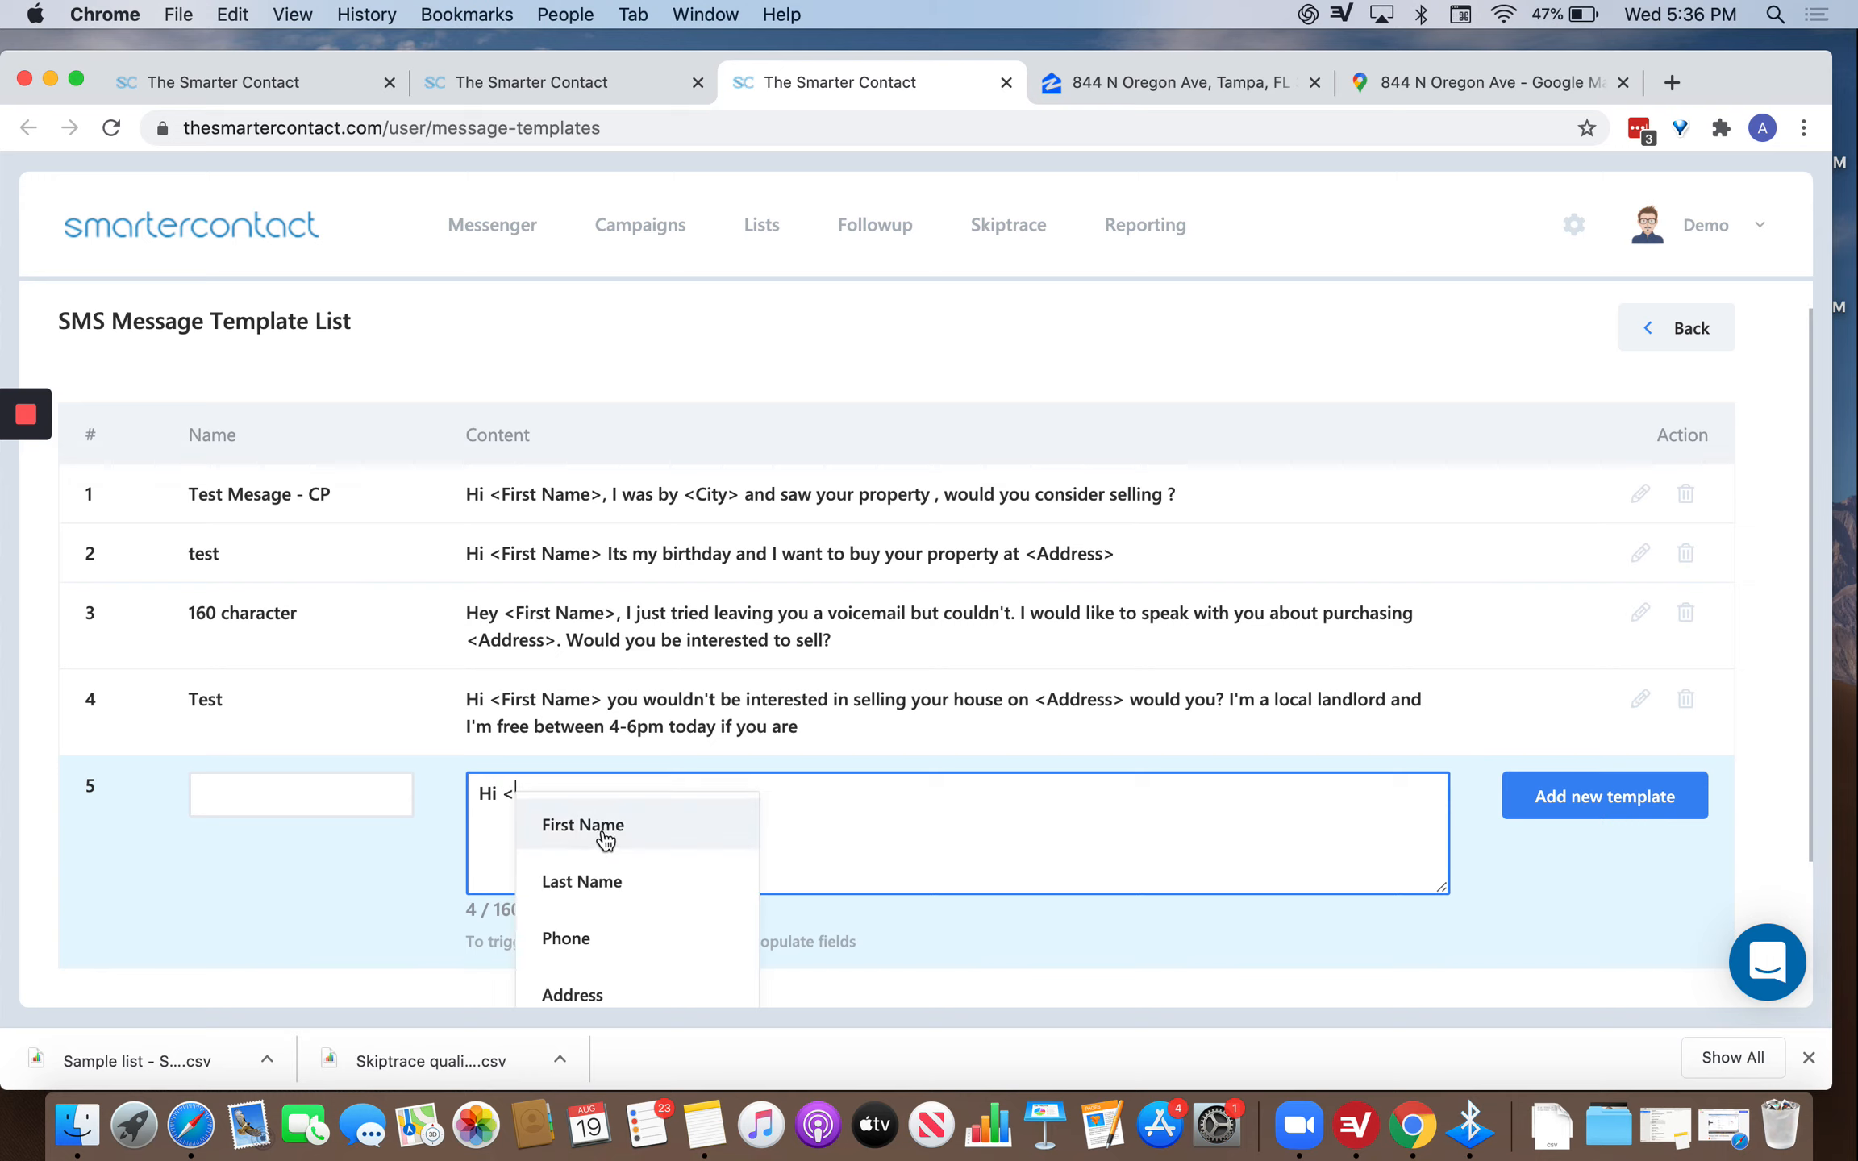
{"action": "key", "text": "BackSpace"}
{"action": "key", "text": "BackSpace"}
{"action": "key", "text": "BackSpace"}
{"action": "key", "text": "BackSpace"}
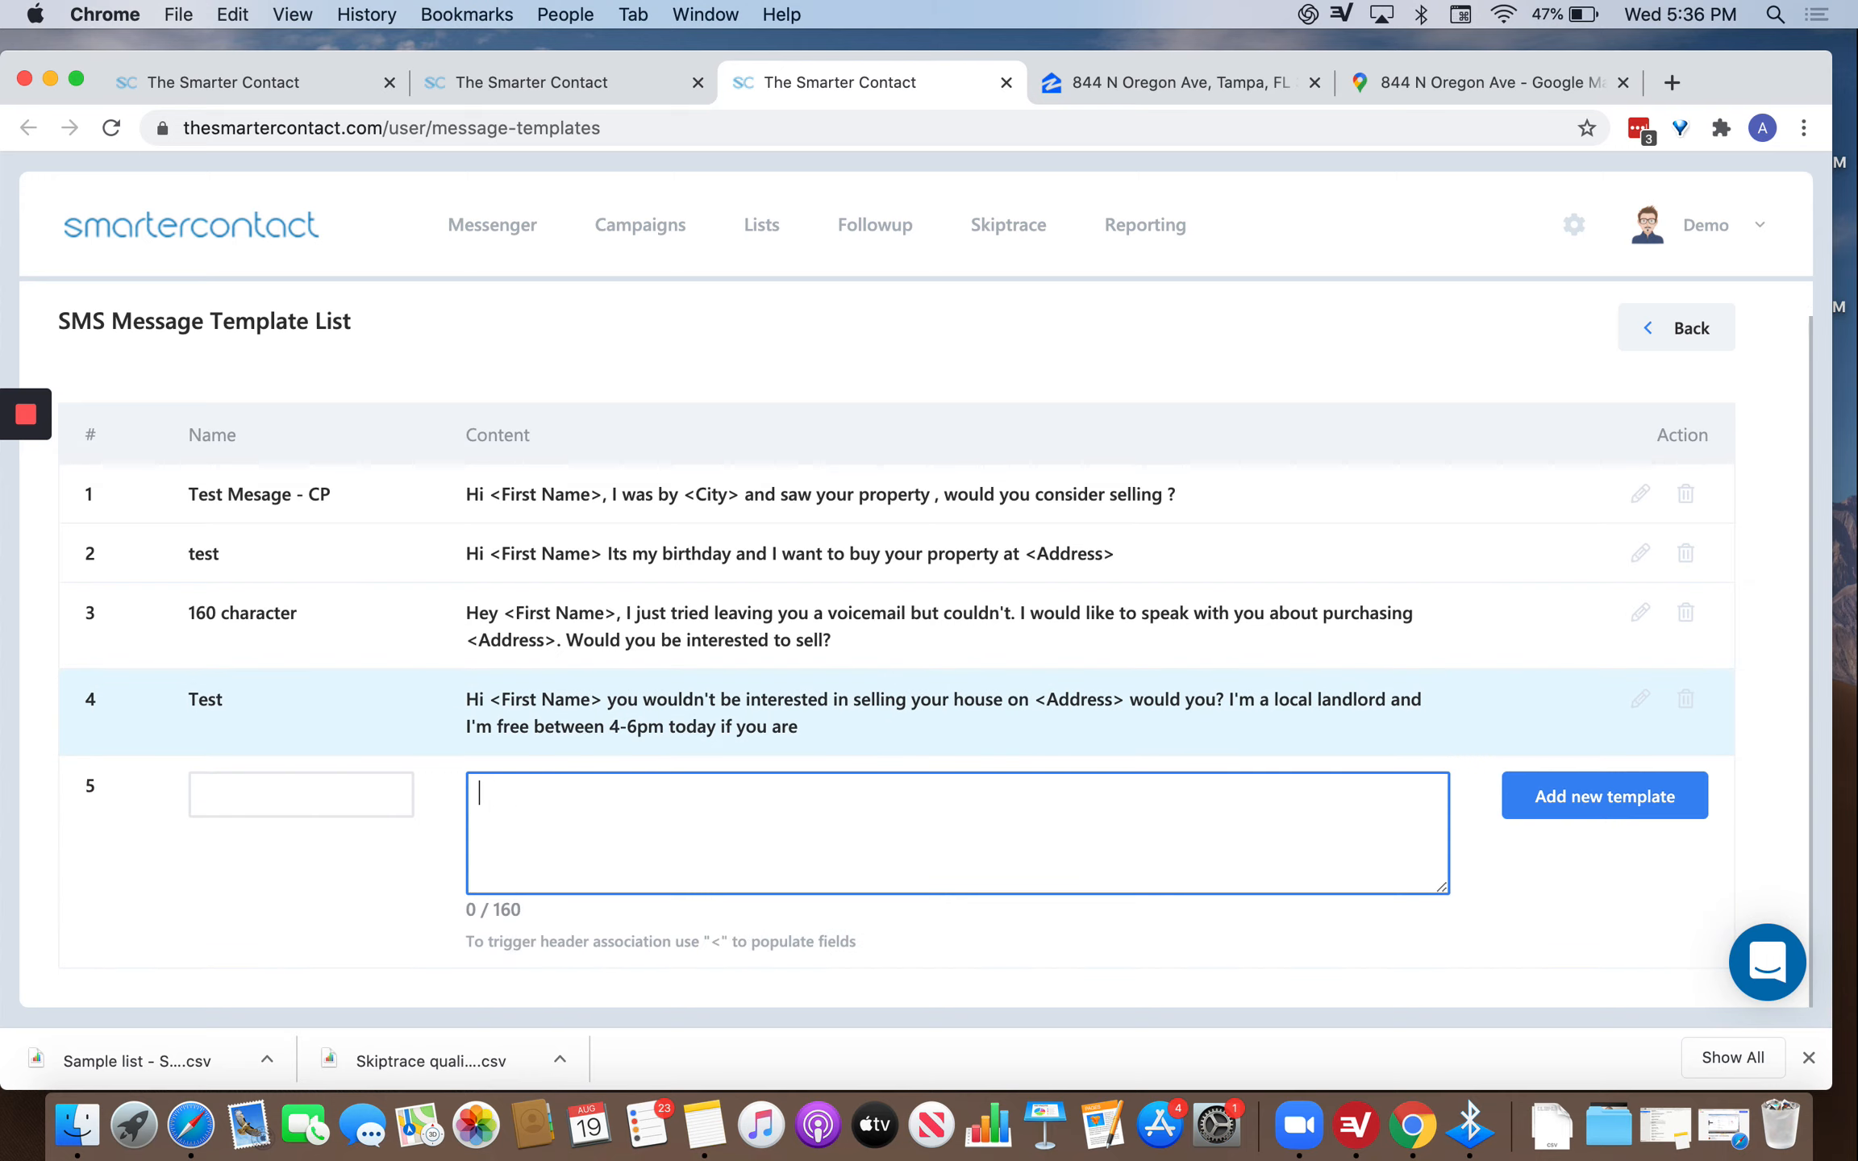
{"action": "type", "text": "Hi <"}
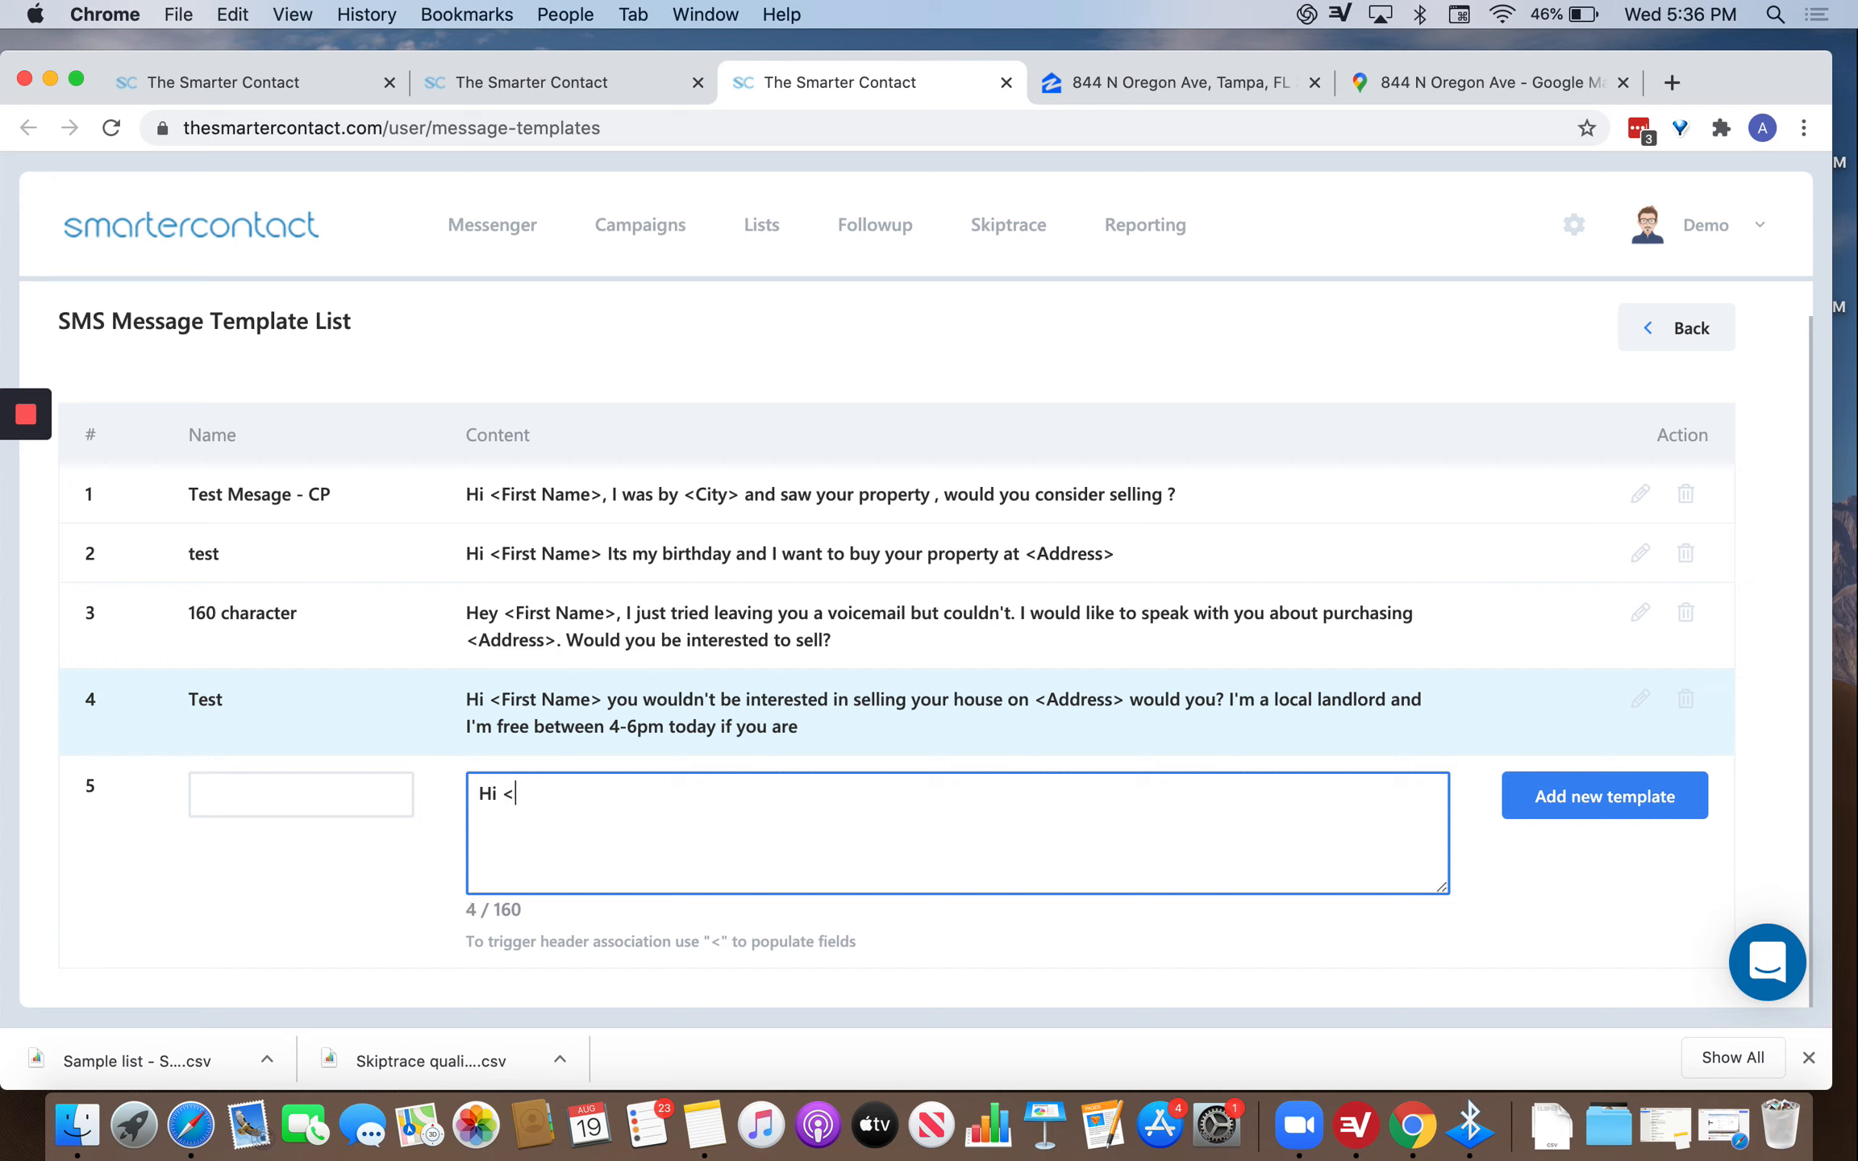
{"action": "key", "text": "BackSpace"}
{"action": "type", "text": "<"}
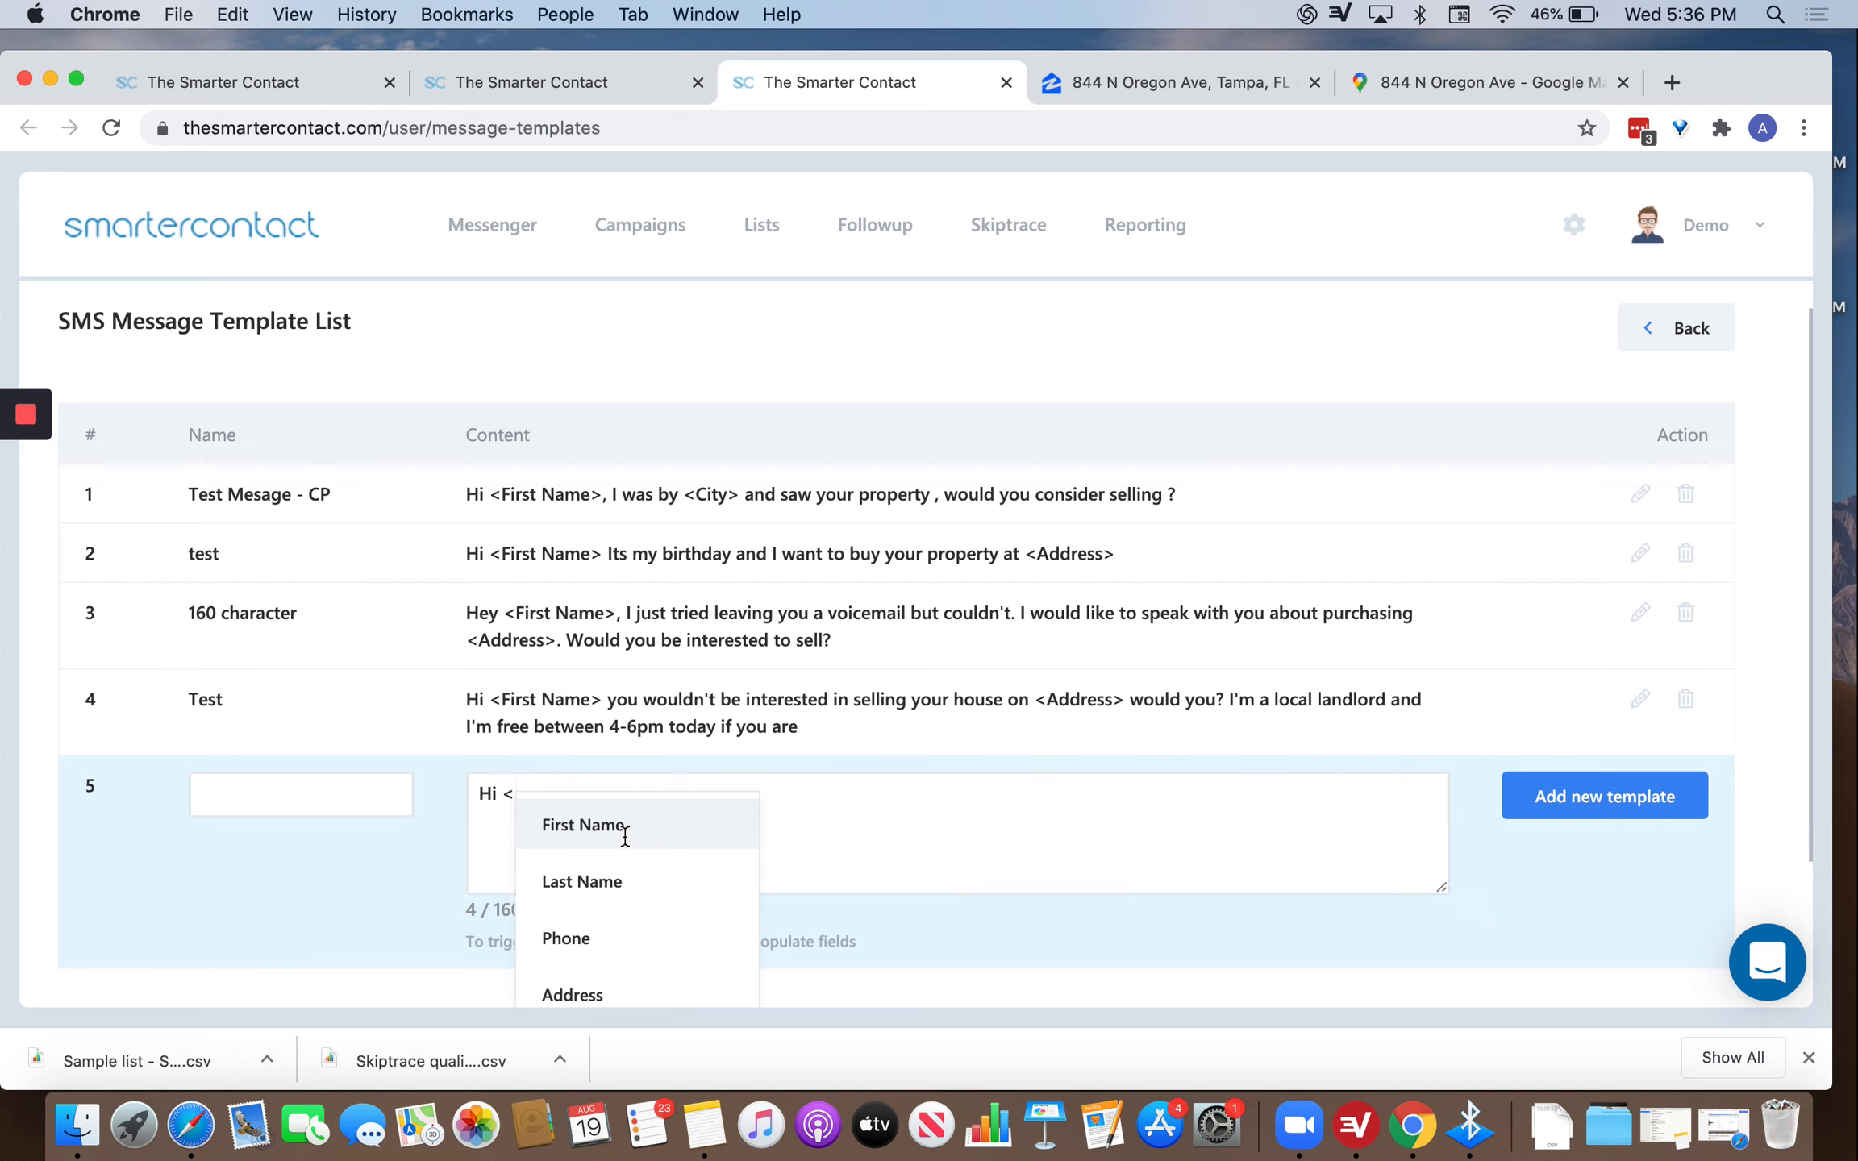
{"action": "left_click", "coordinate": [624, 843]}
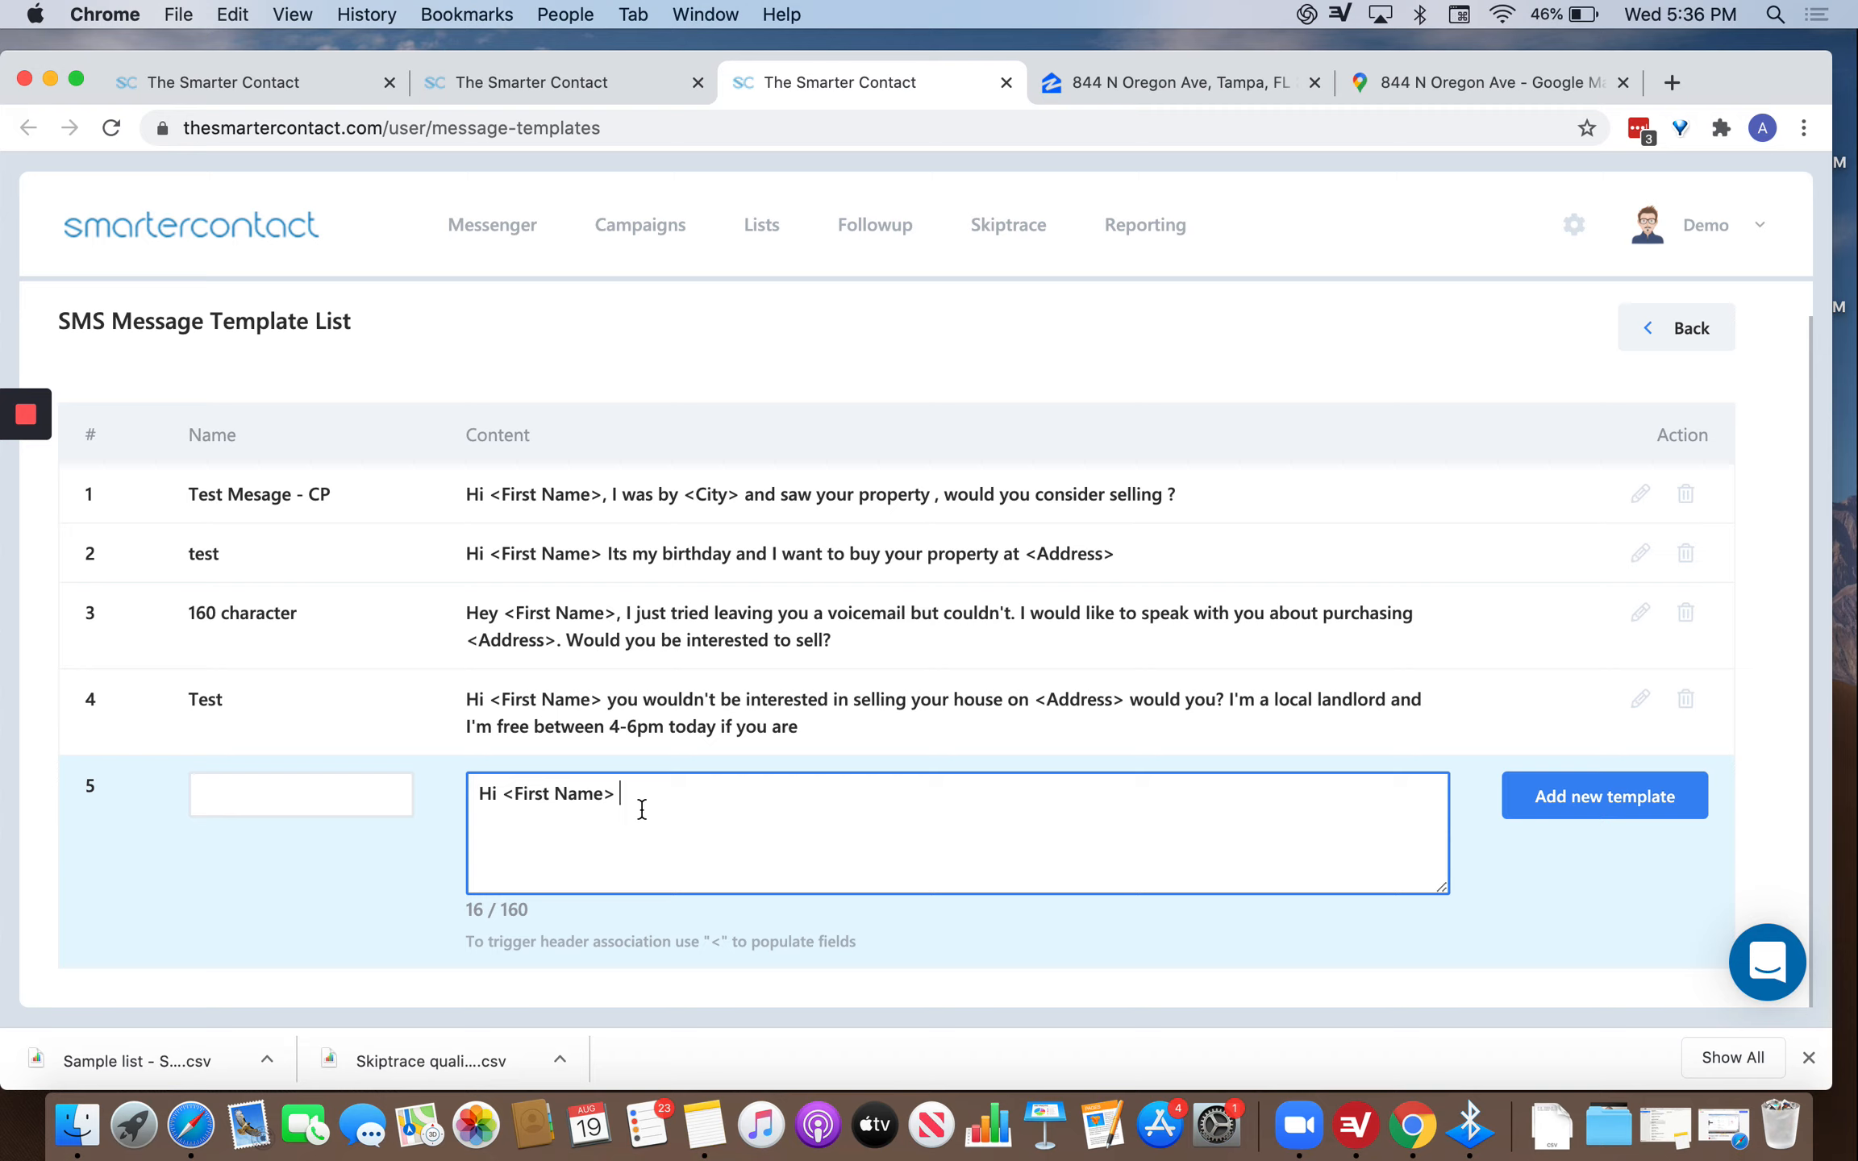
{"action": "type", "text": "I wa"}
{"action": "key", "text": "BackSpace"}
{"action": "key", "text": "BackSpace"}
{"action": "key", "text": "BackSpace"}
{"action": "key", "text": "BackSpace"}
{"action": "key", "text": "BackSpace"}
{"action": "type", "text": ".  How are you today?"}
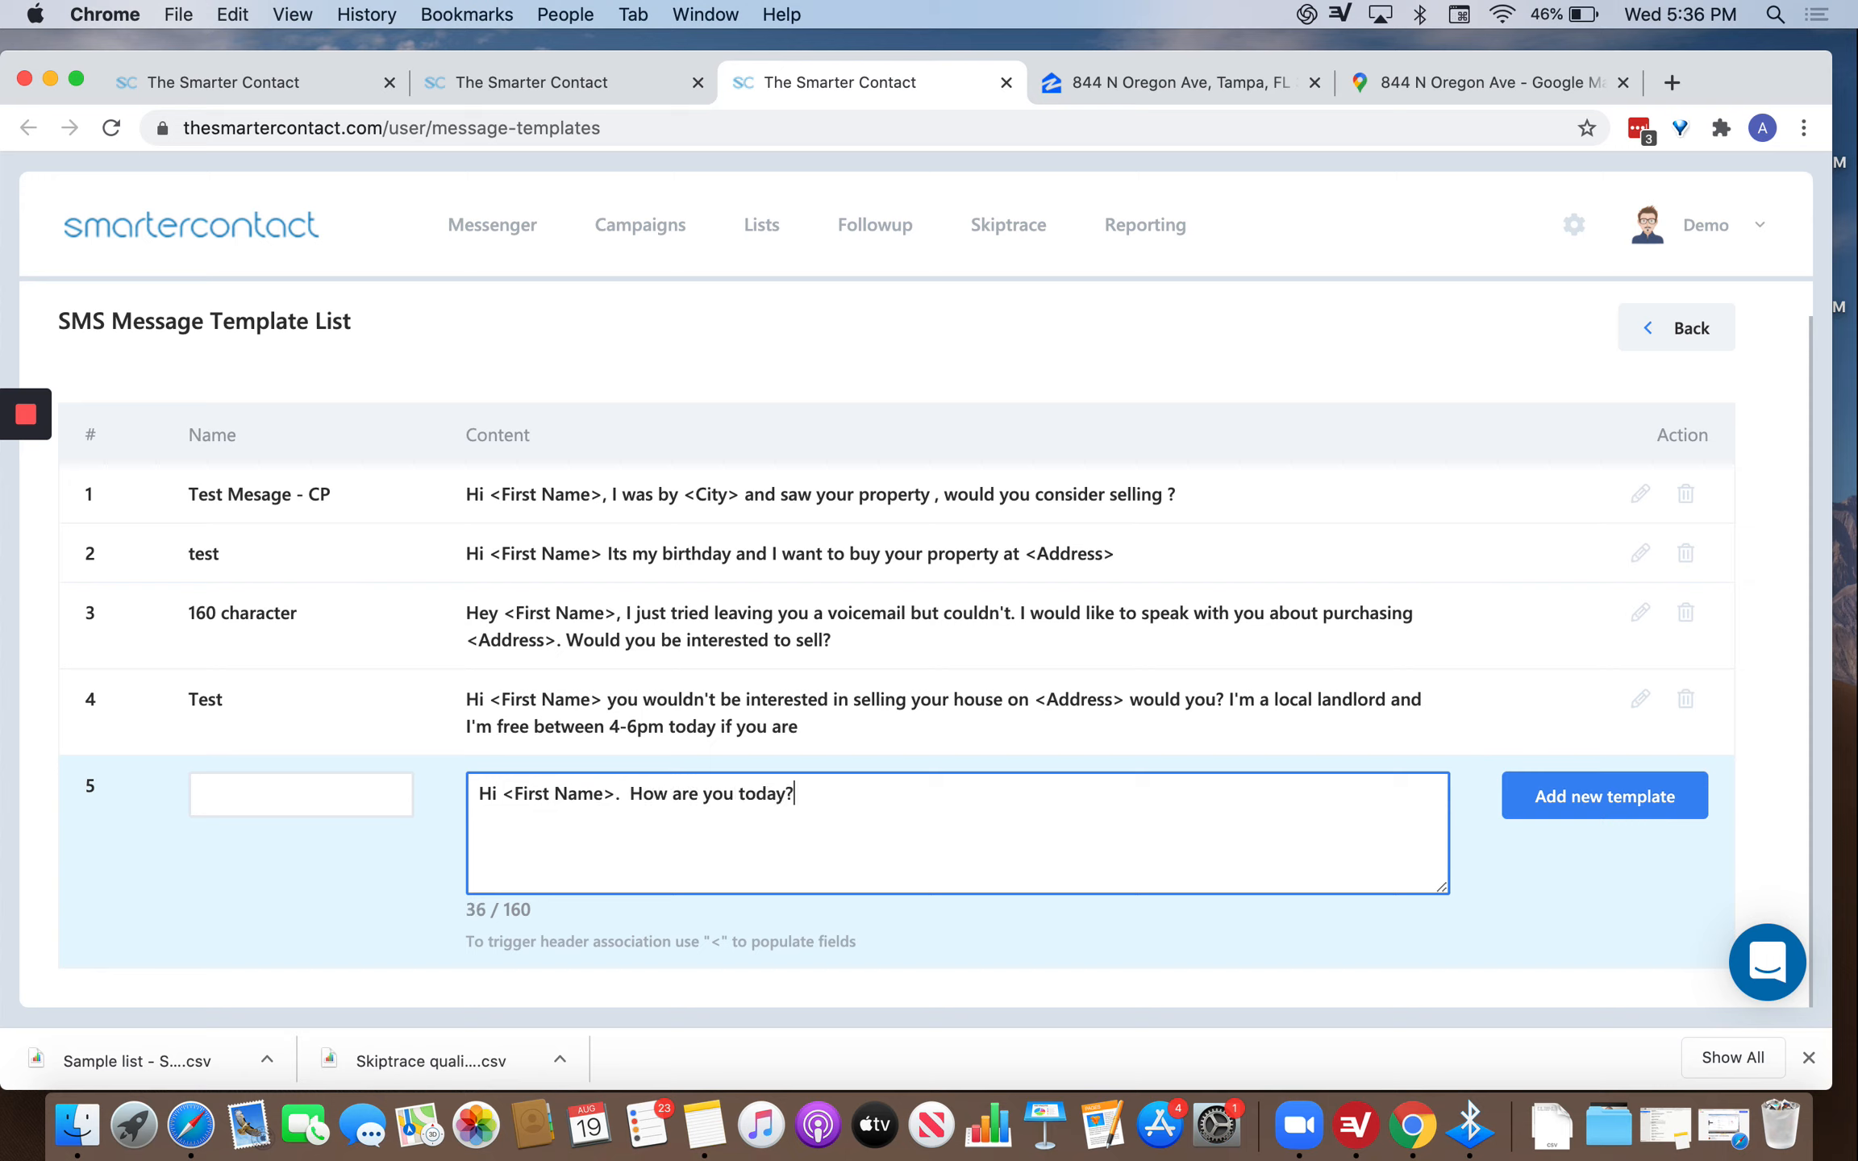
Name the template 'Test', add it, and highlight its message text to check the merge field.
{"action": "left_click", "coordinate": [284, 789]}
{"action": "type", "text": "Test"}
{"action": "left_click", "coordinate": [291, 883]}
{"action": "left_click", "coordinate": [1594, 808]}
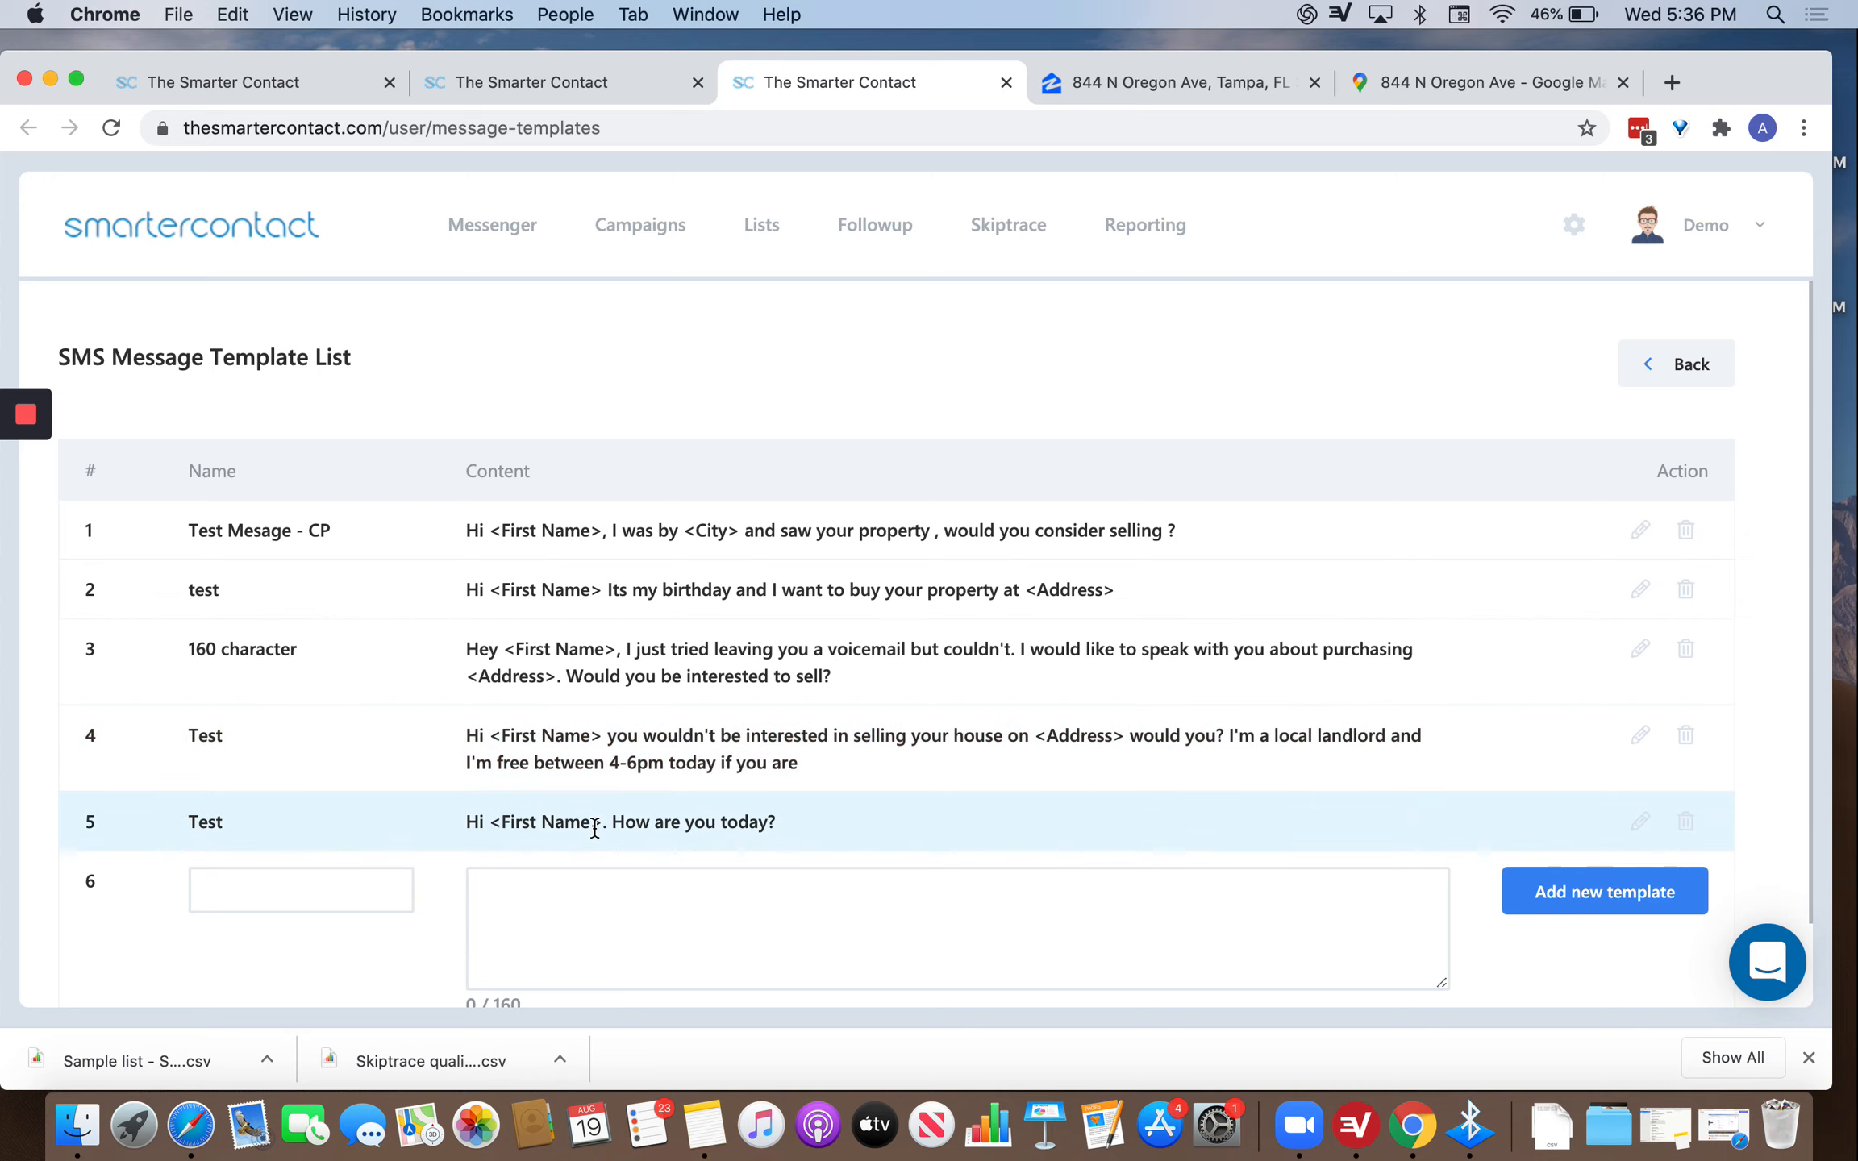
{"action": "left_click_drag", "start_coordinate": [795, 804], "coordinate": [532, 798]}
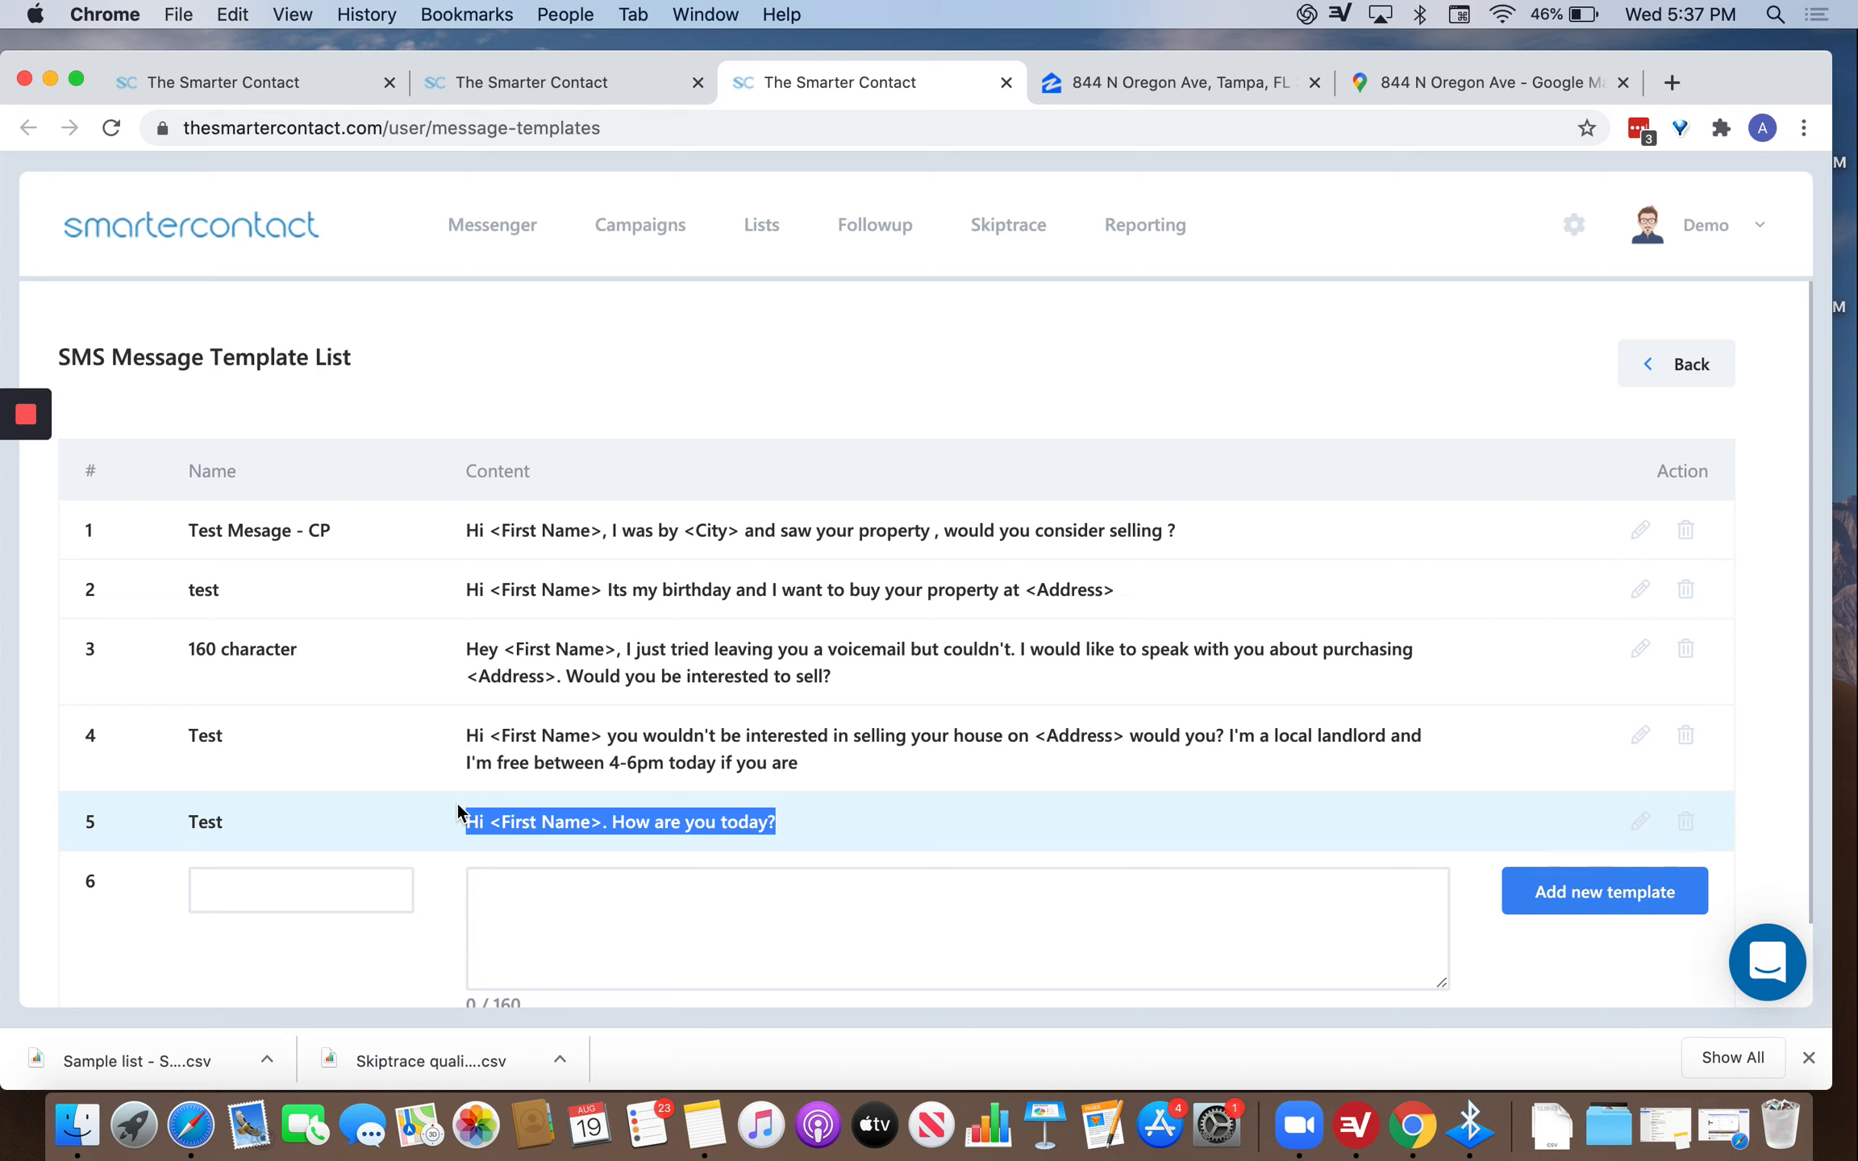
{"action": "left_click", "coordinate": [528, 750]}
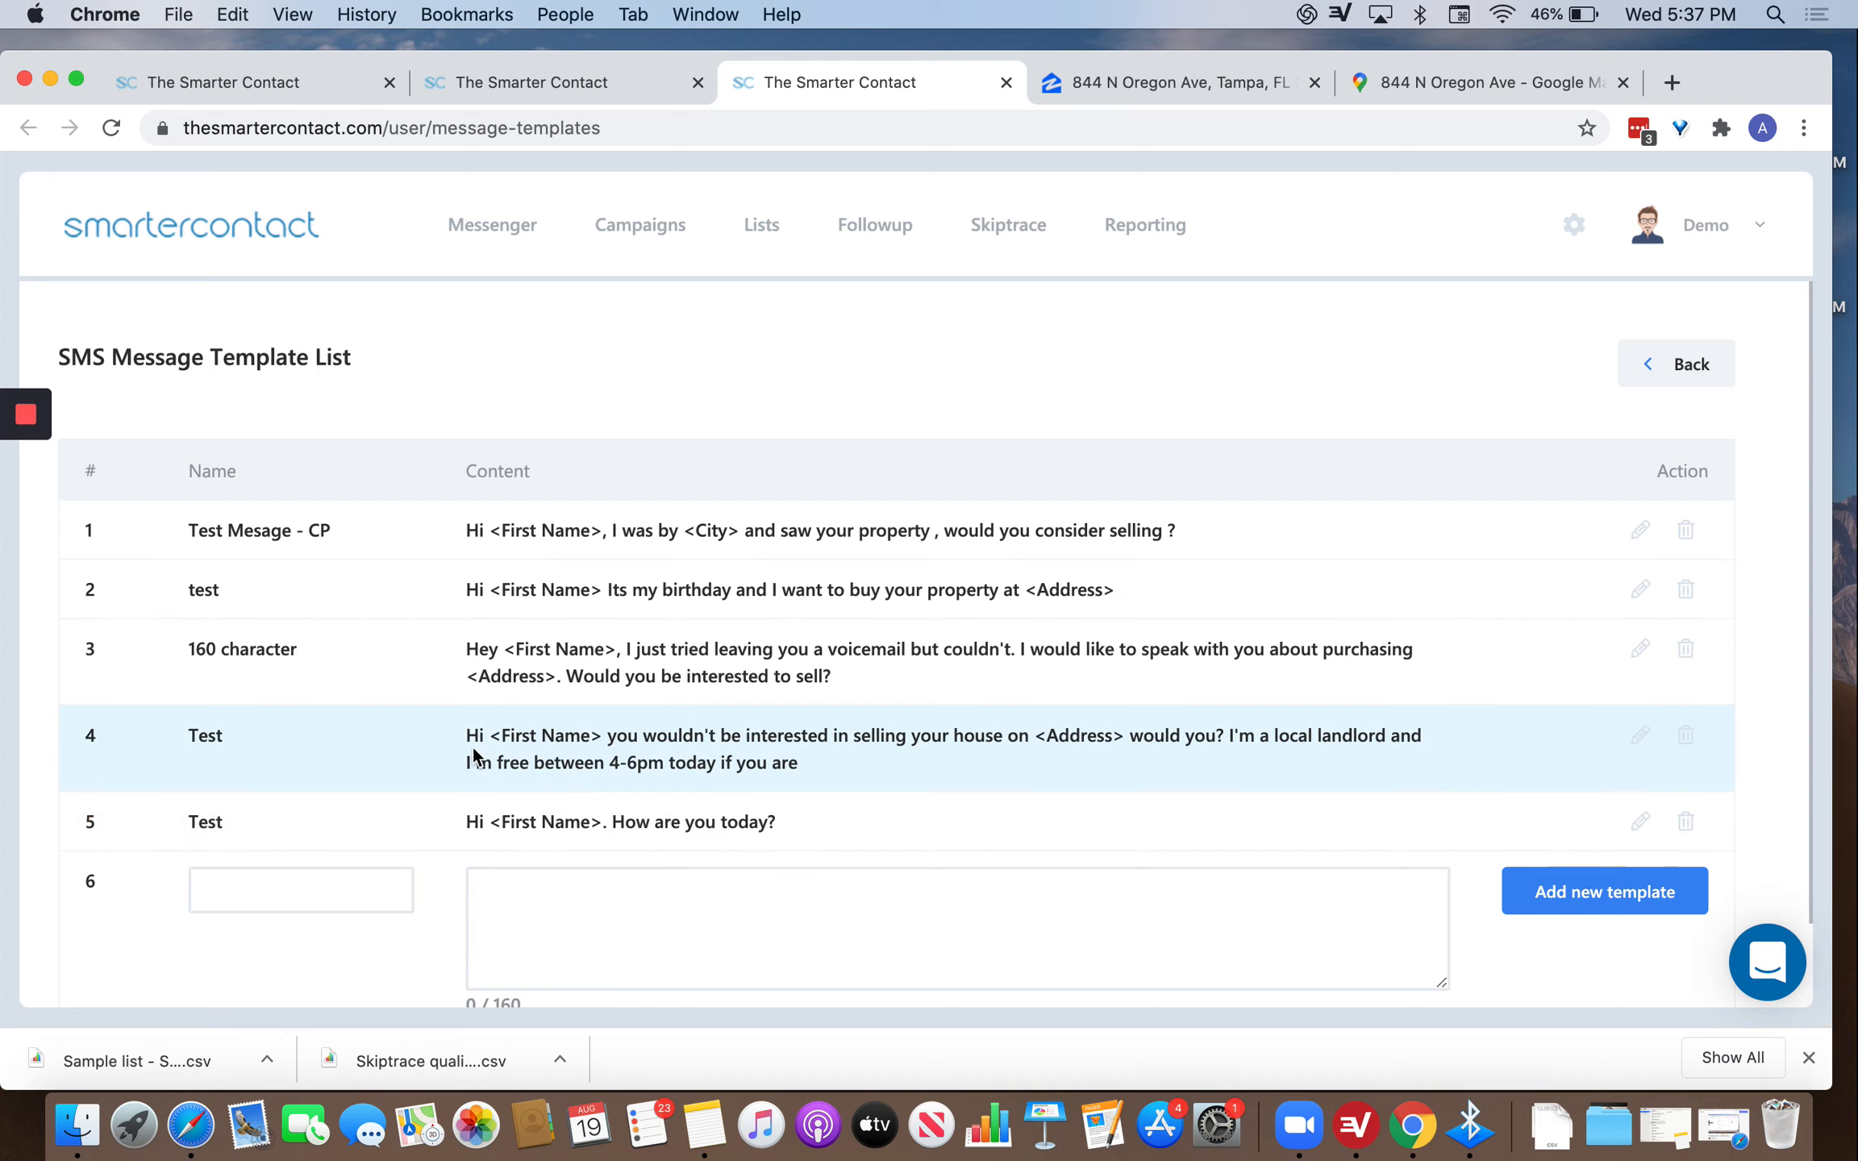
{"action": "left_click_drag", "start_coordinate": [497, 736], "coordinate": [604, 744]}
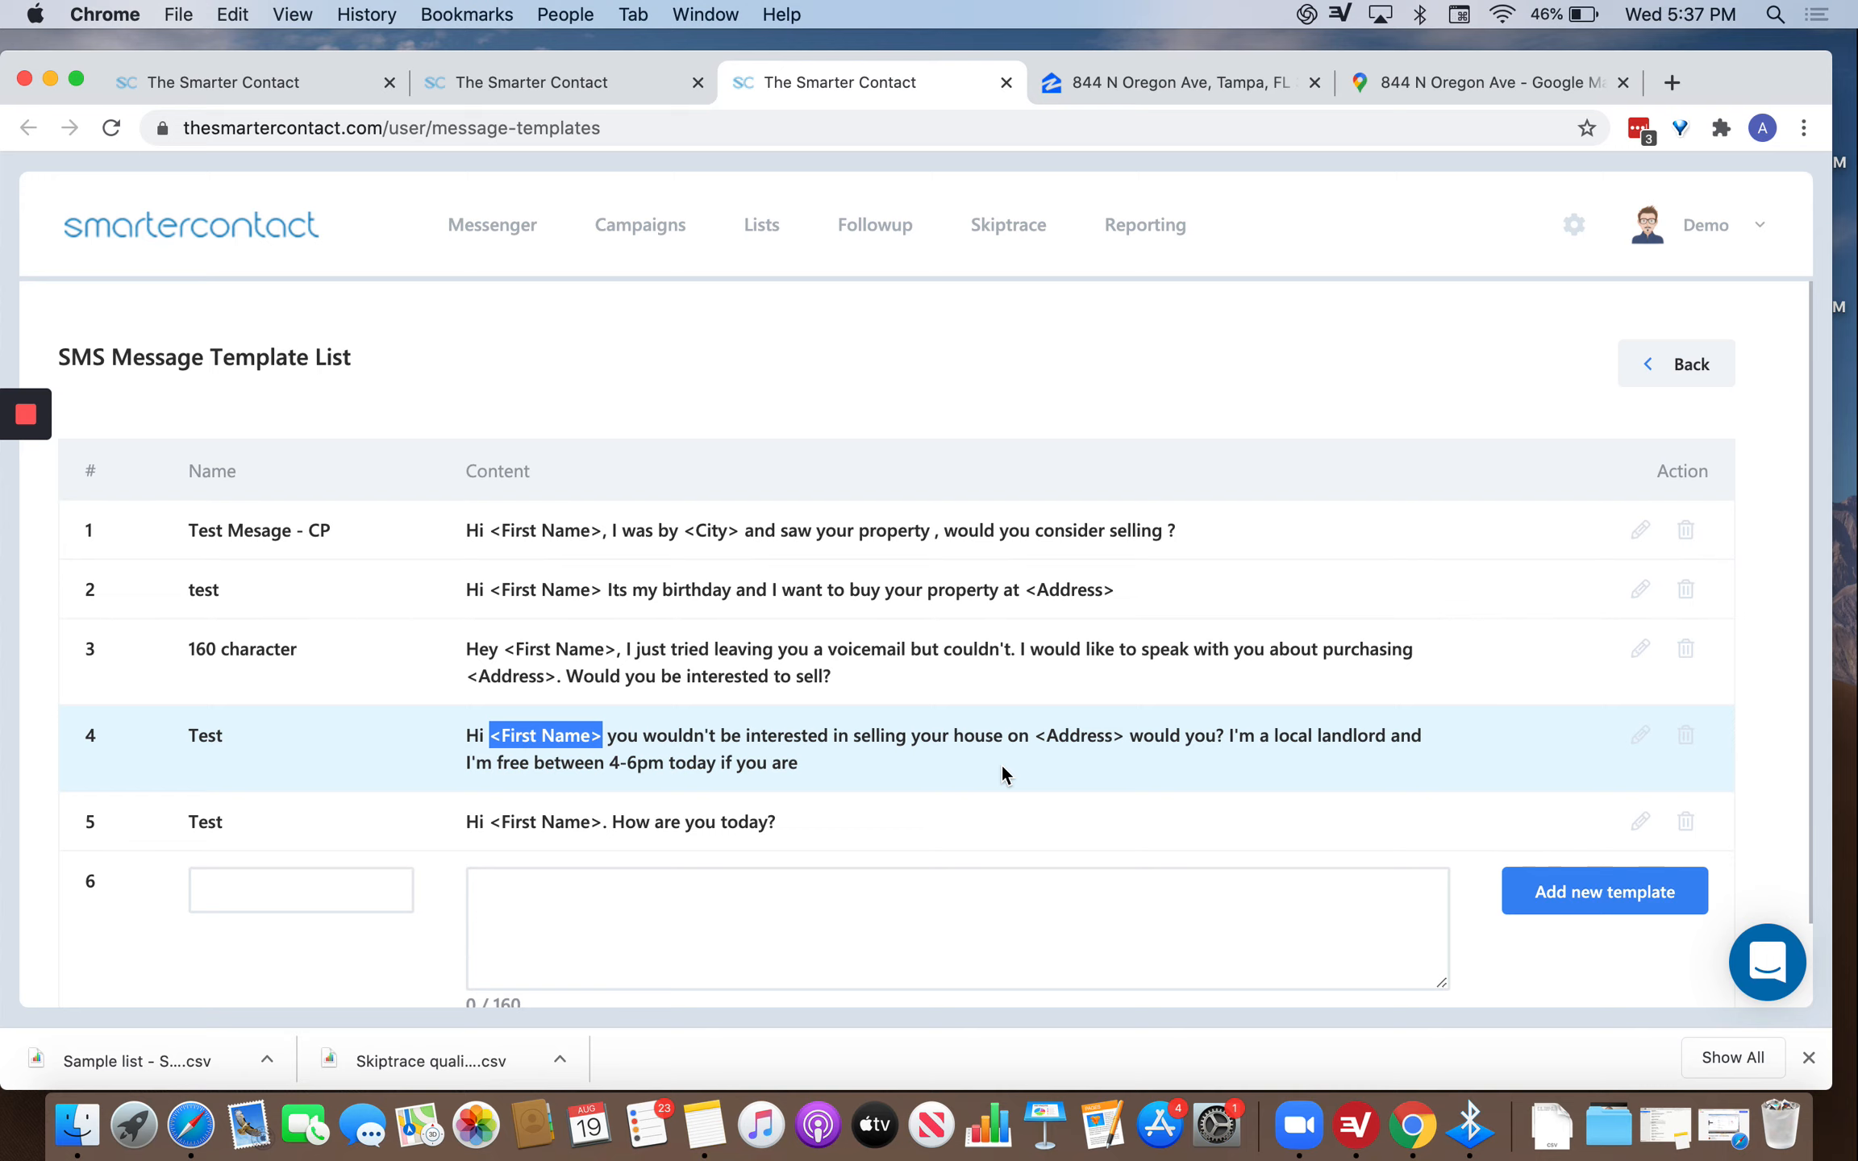
Erase the stray text typed into another template's content box and go back to the campaign setup.
{"action": "left_click", "coordinate": [641, 911]}
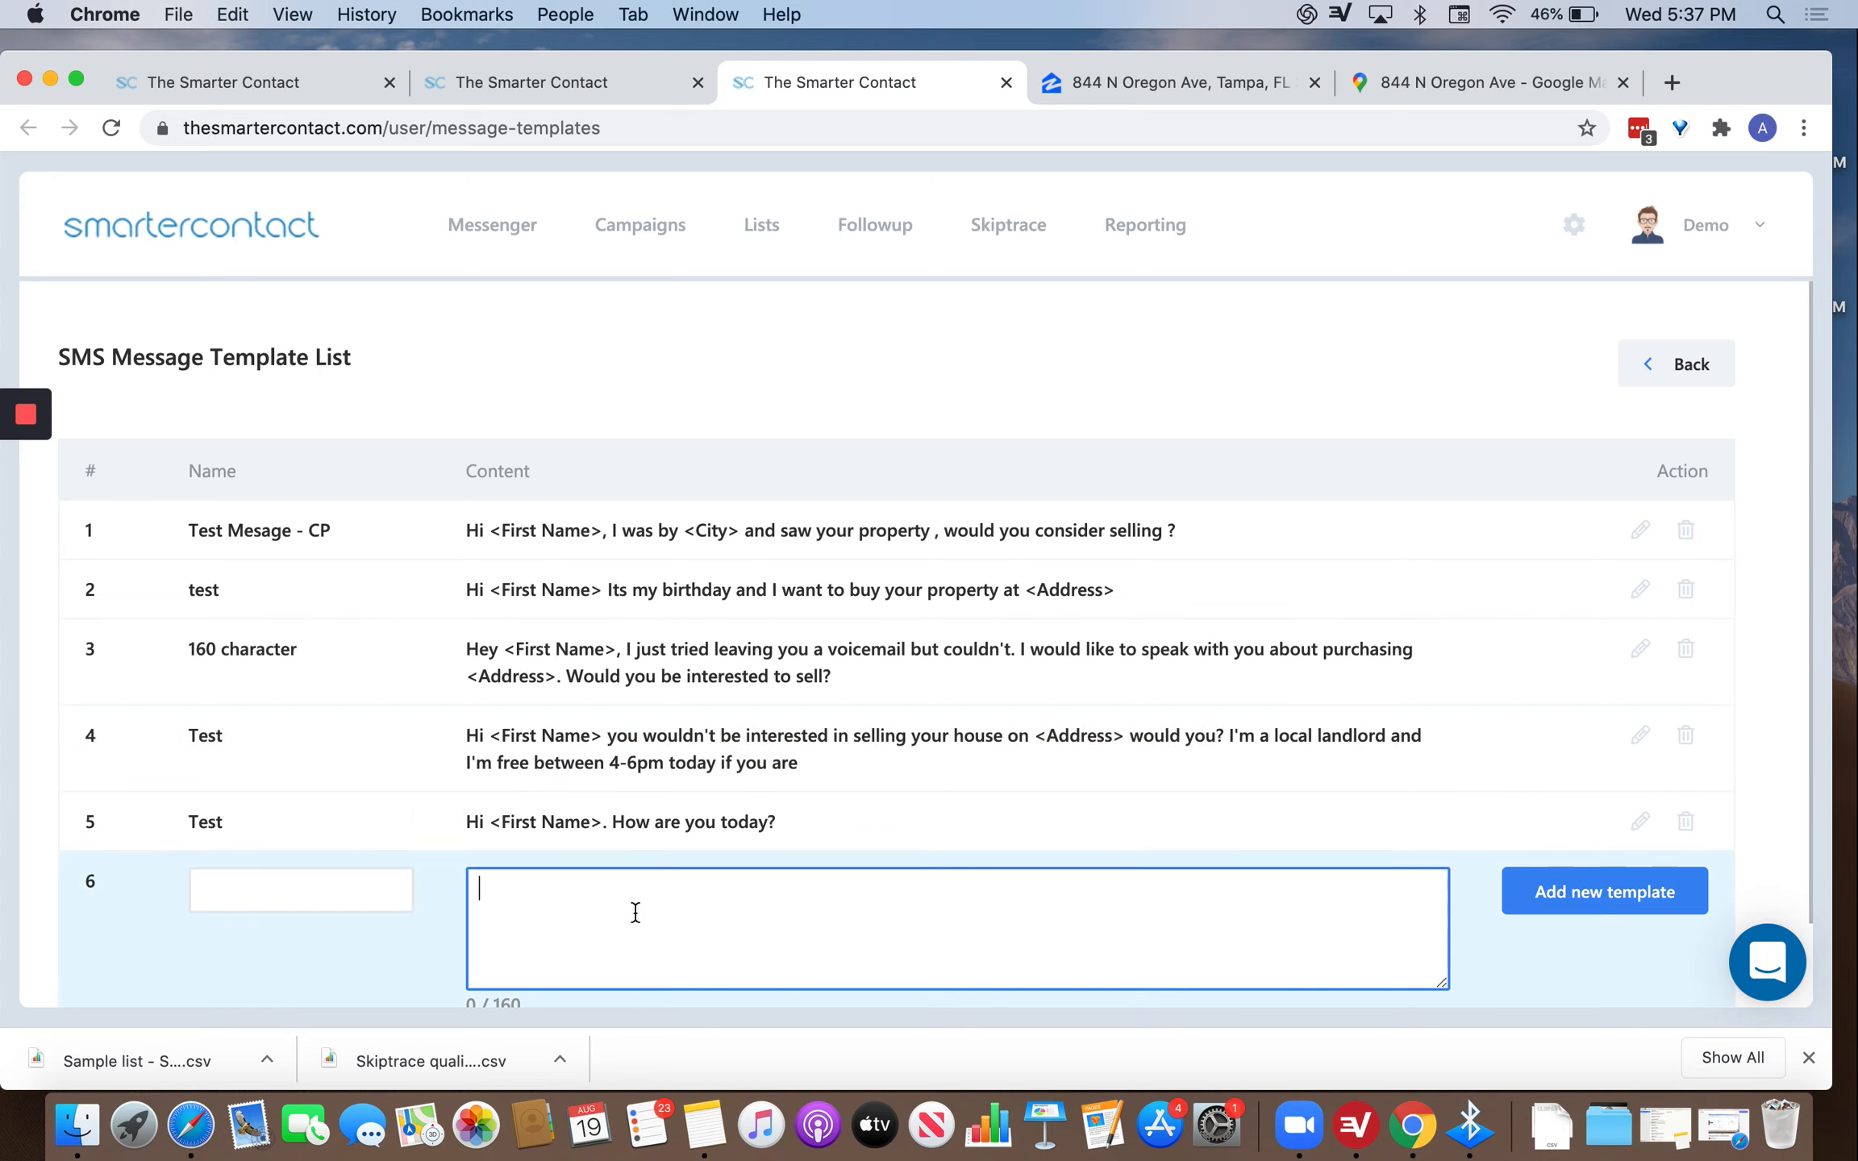
{"action": "type", "text": "www."}
{"action": "key", "text": "BackSpace"}
{"action": "key", "text": "BackSpace"}
{"action": "key", "text": "BackSpace"}
{"action": "key", "text": "BackSpace"}
{"action": "key", "text": "BackSpace"}
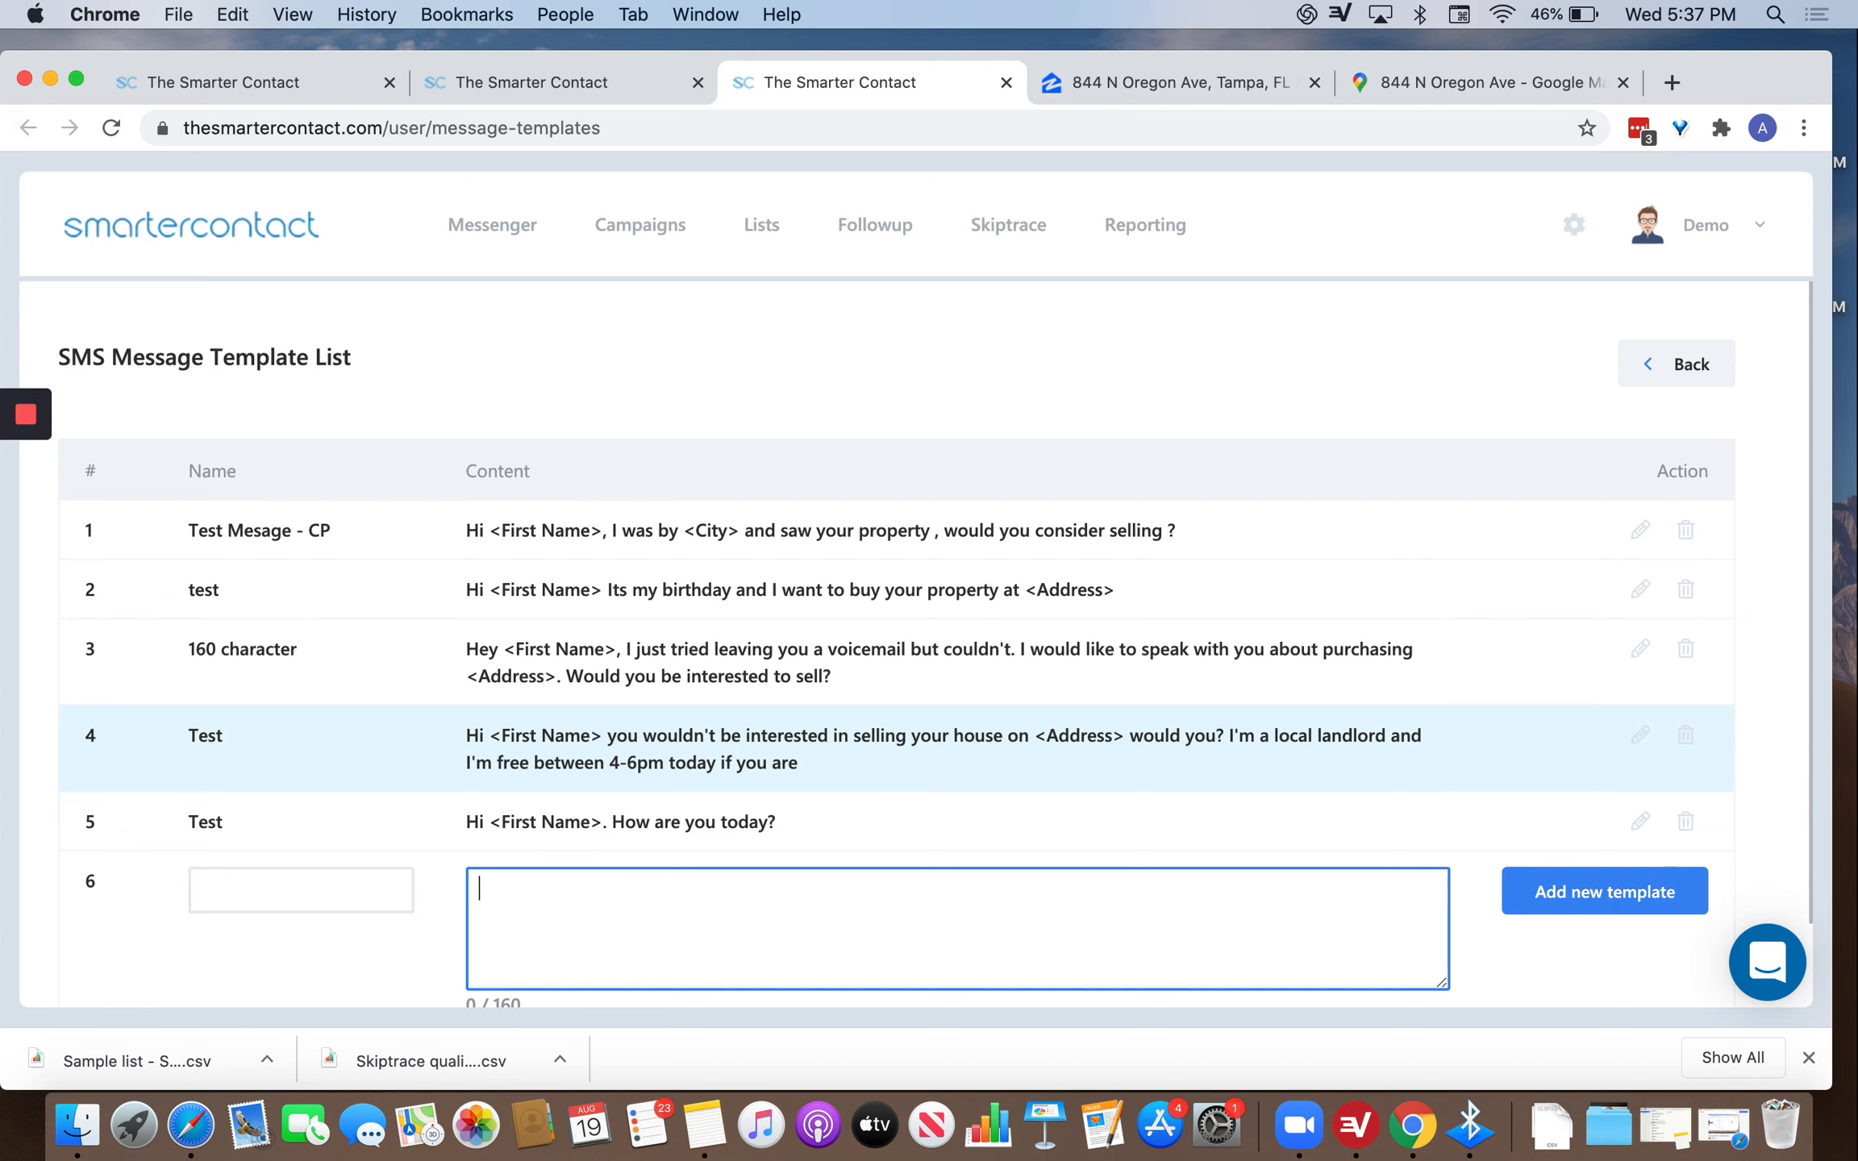
{"action": "type", "text": "866"}
{"action": "key", "text": "BackSpace"}
{"action": "key", "text": "BackSpace"}
{"action": "key", "text": "BackSpace"}
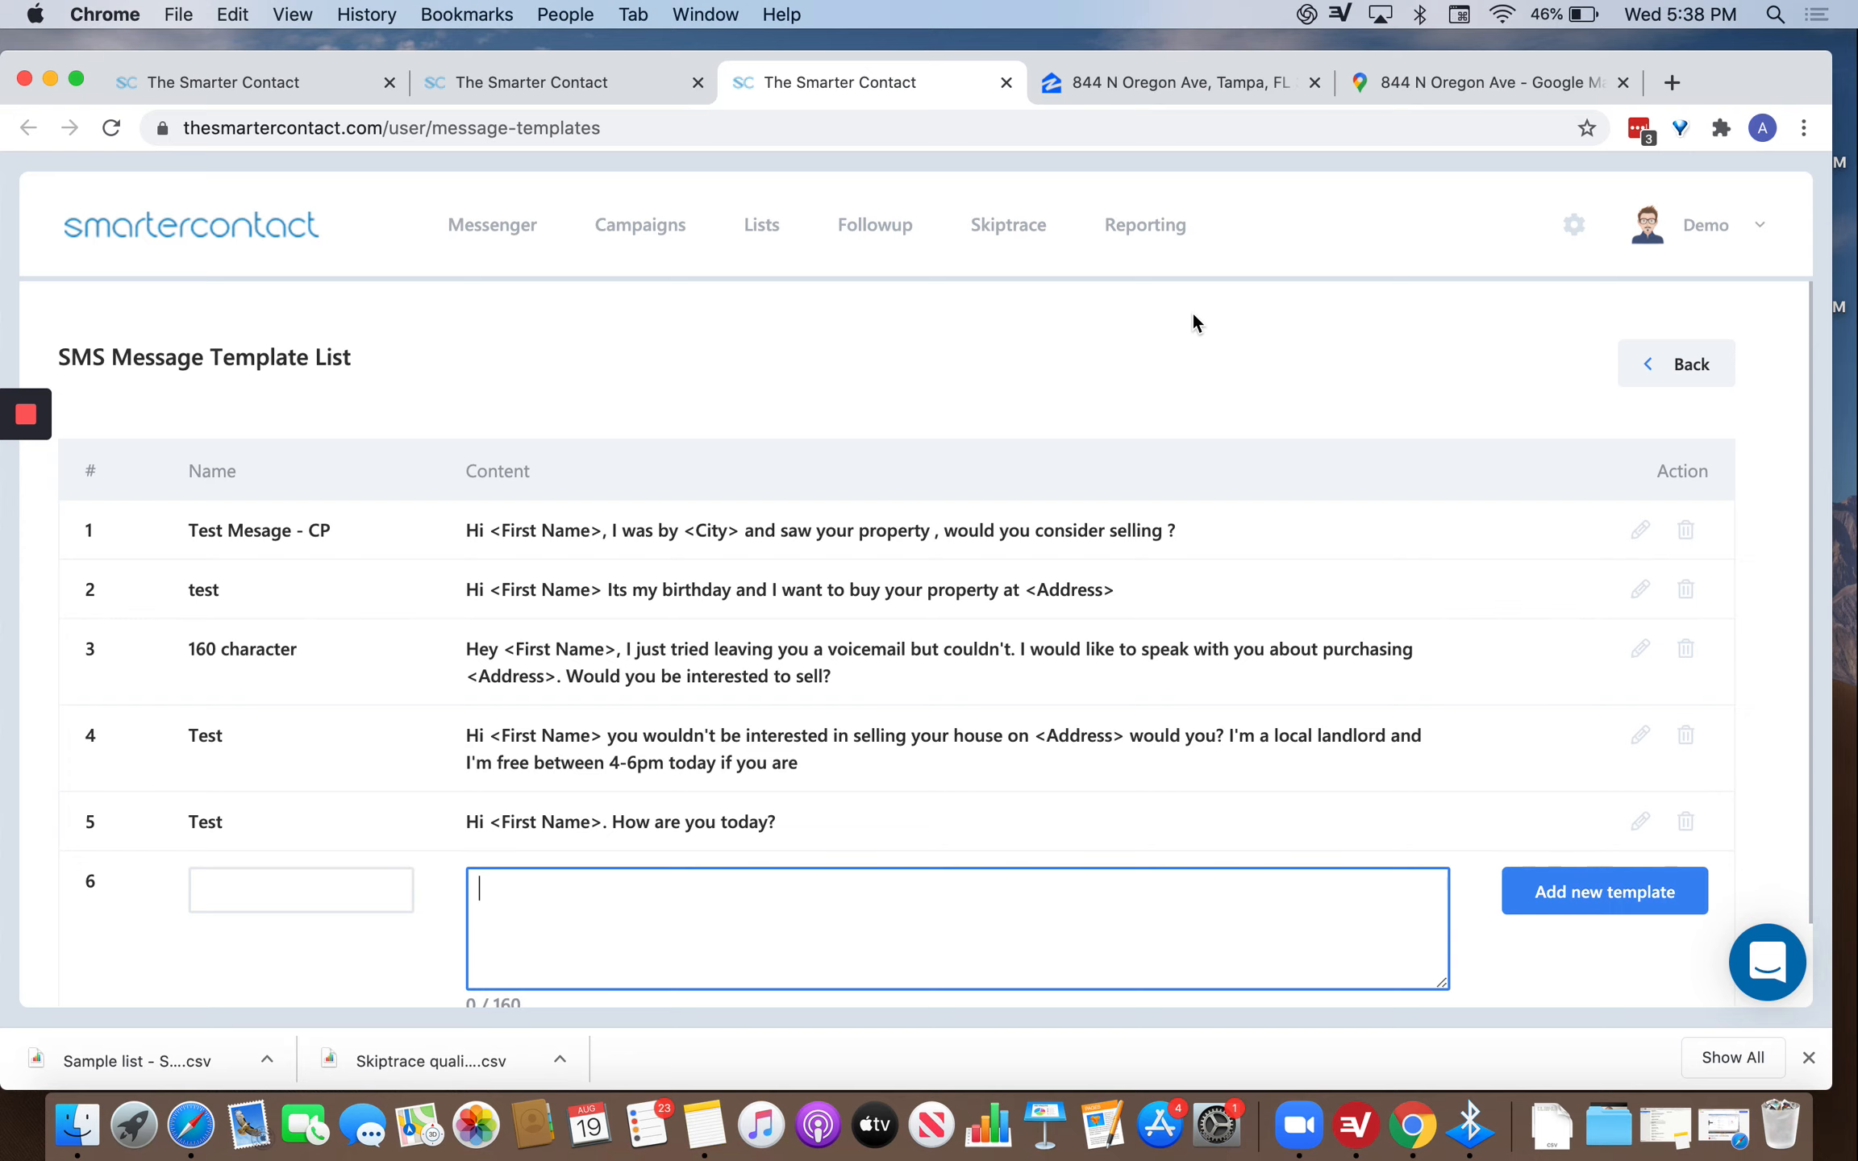
{"action": "left_click", "coordinate": [1690, 363]}
Select the 'Test' message for the campaign and set 'Schedule your campaign' to Yes.
{"action": "left_click", "coordinate": [1057, 688]}
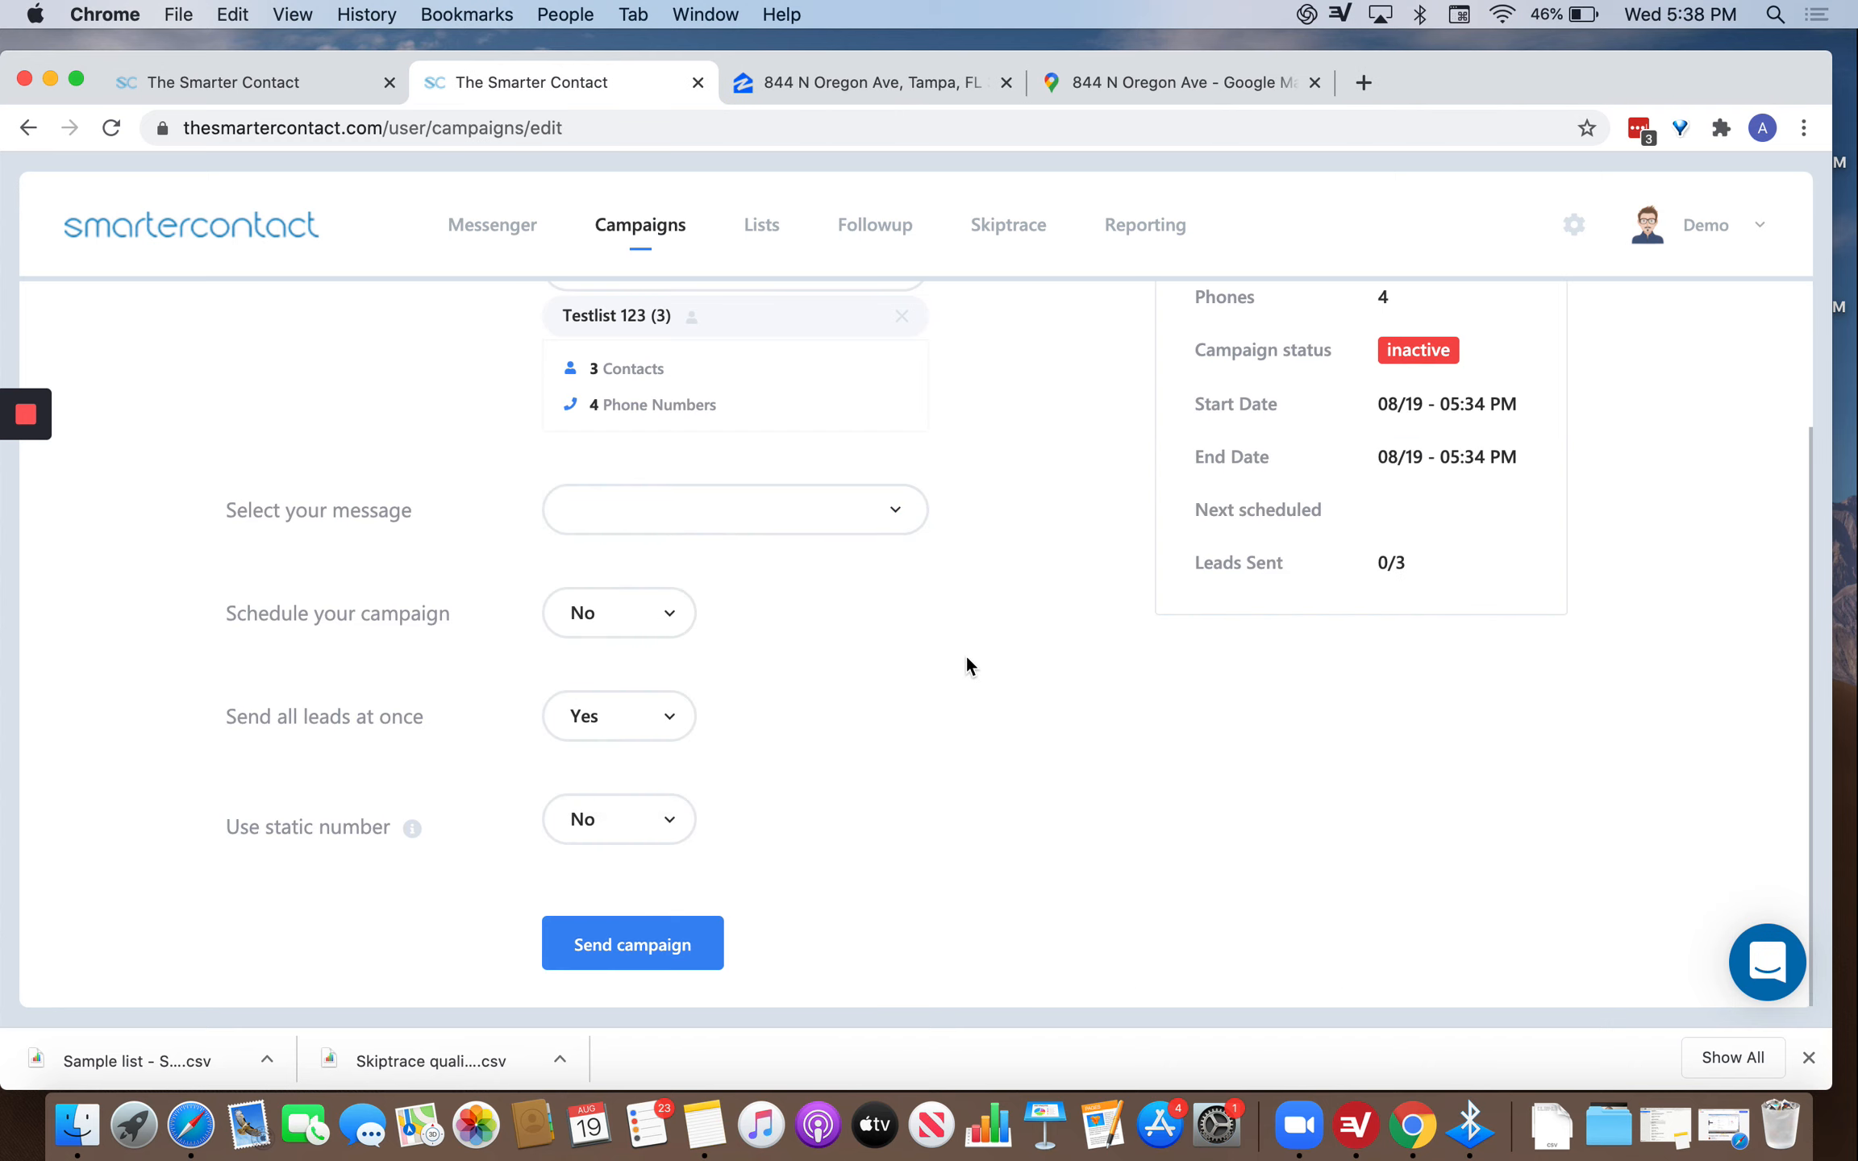
{"action": "left_click", "coordinate": [786, 512]}
{"action": "mouse_move", "coordinate": [724, 641]}
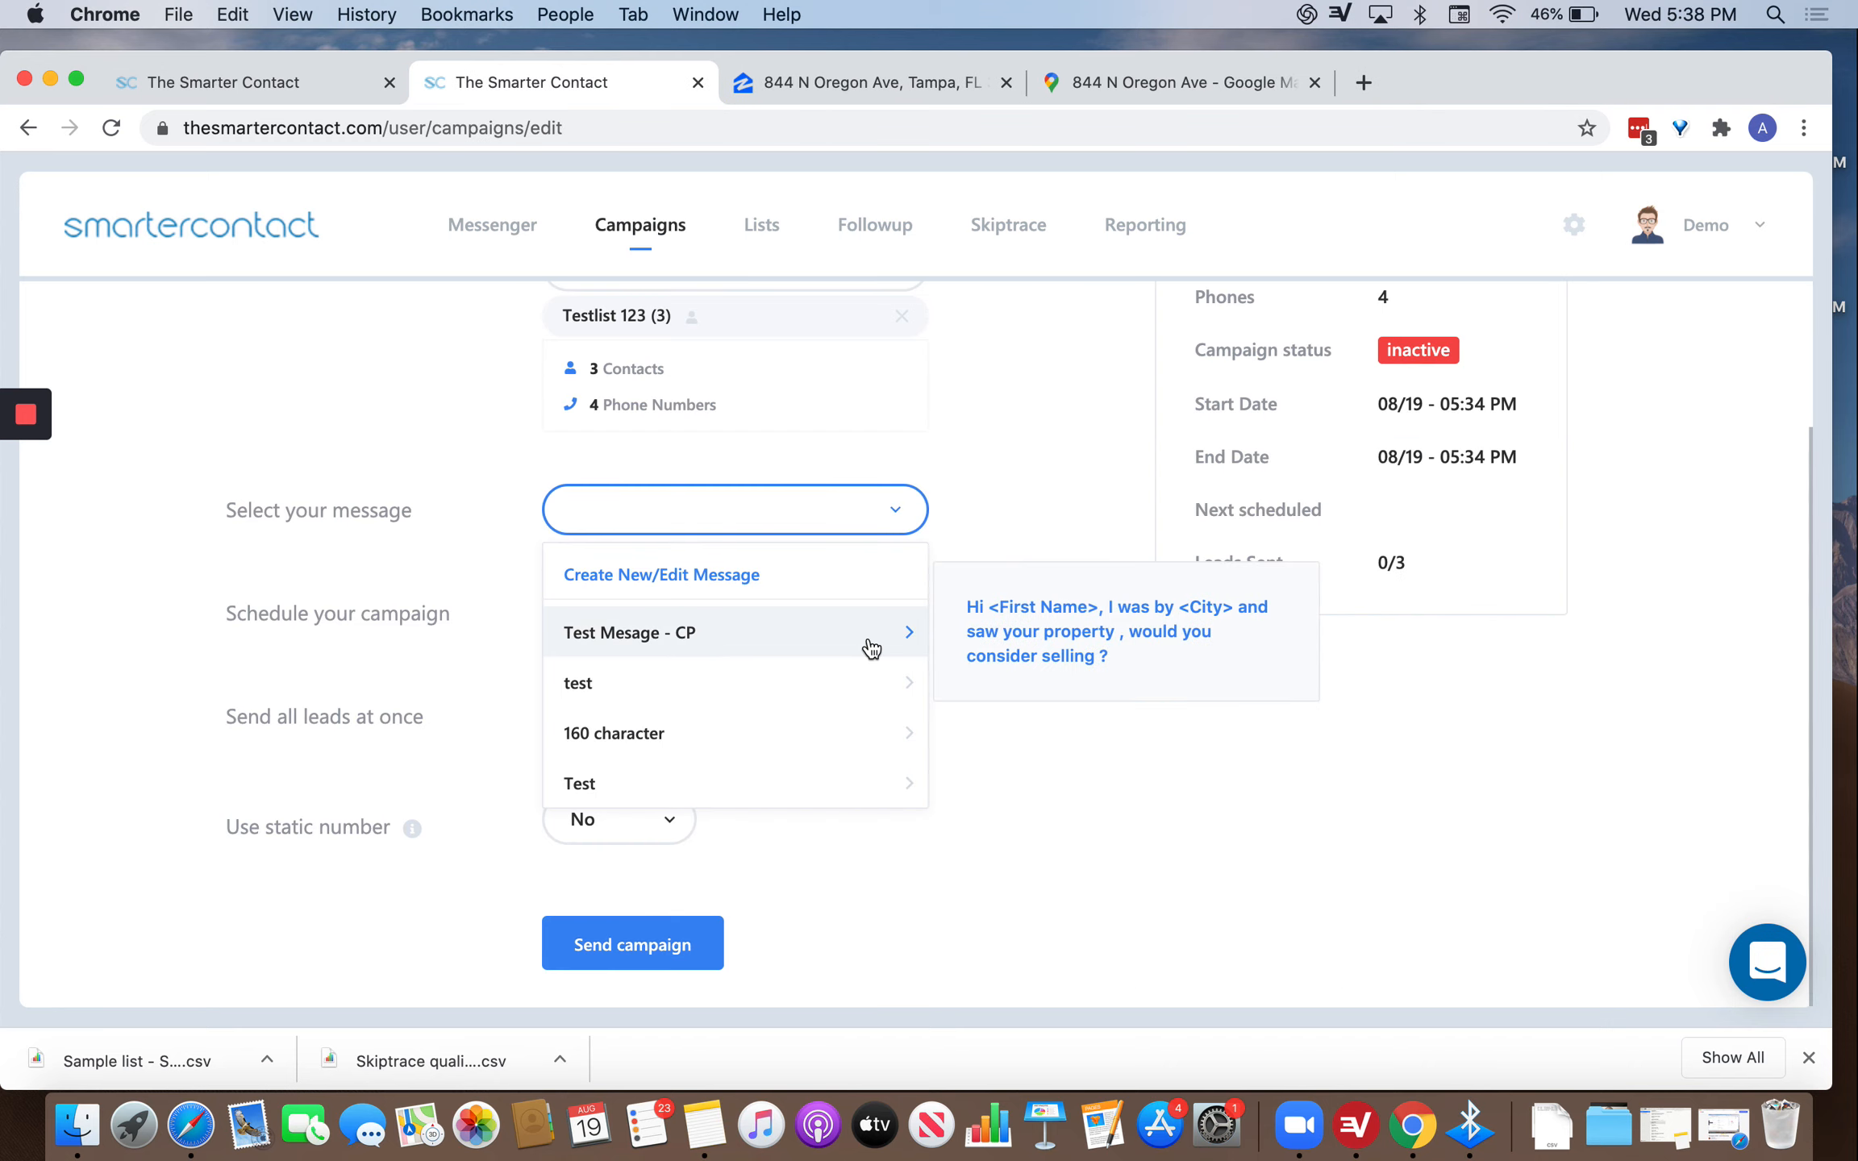
{"action": "mouse_move", "coordinate": [725, 778]}
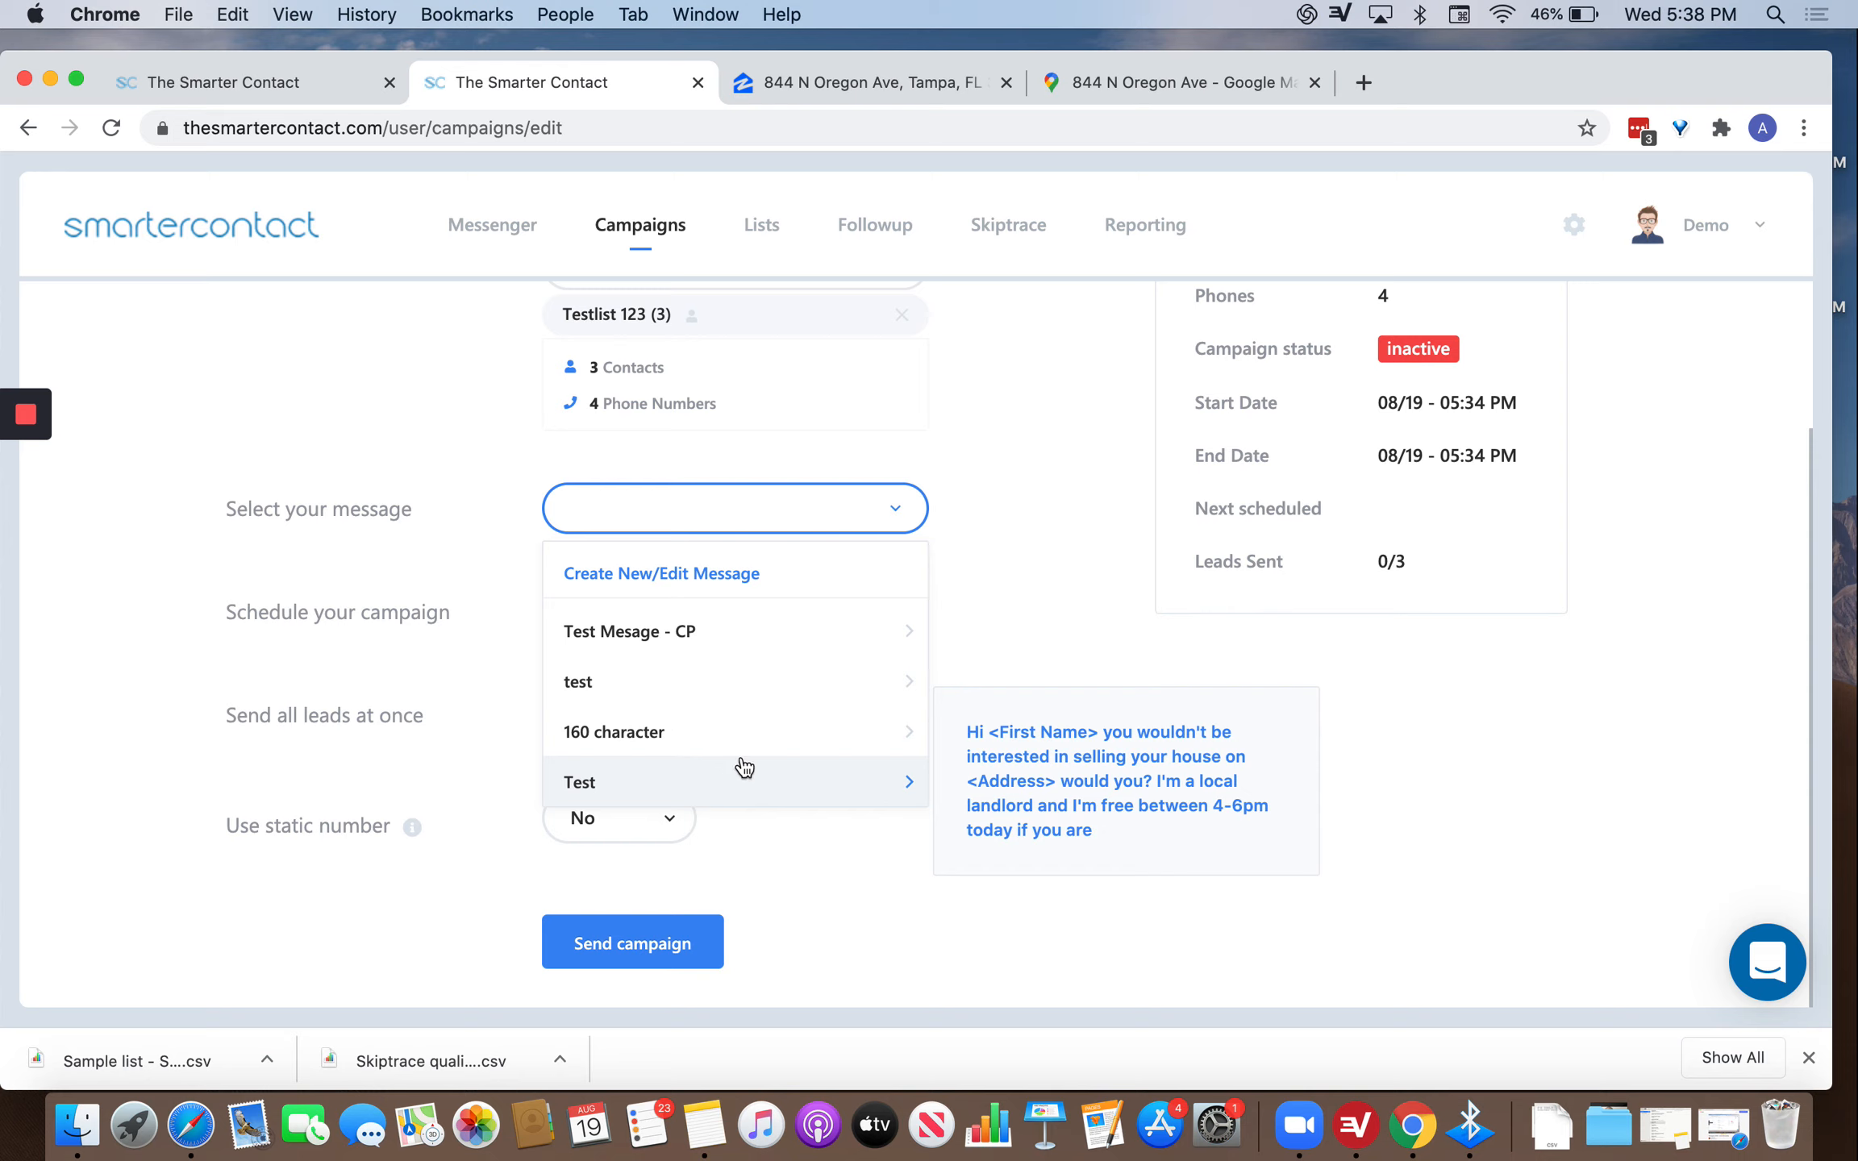
{"action": "mouse_move", "coordinate": [835, 630]}
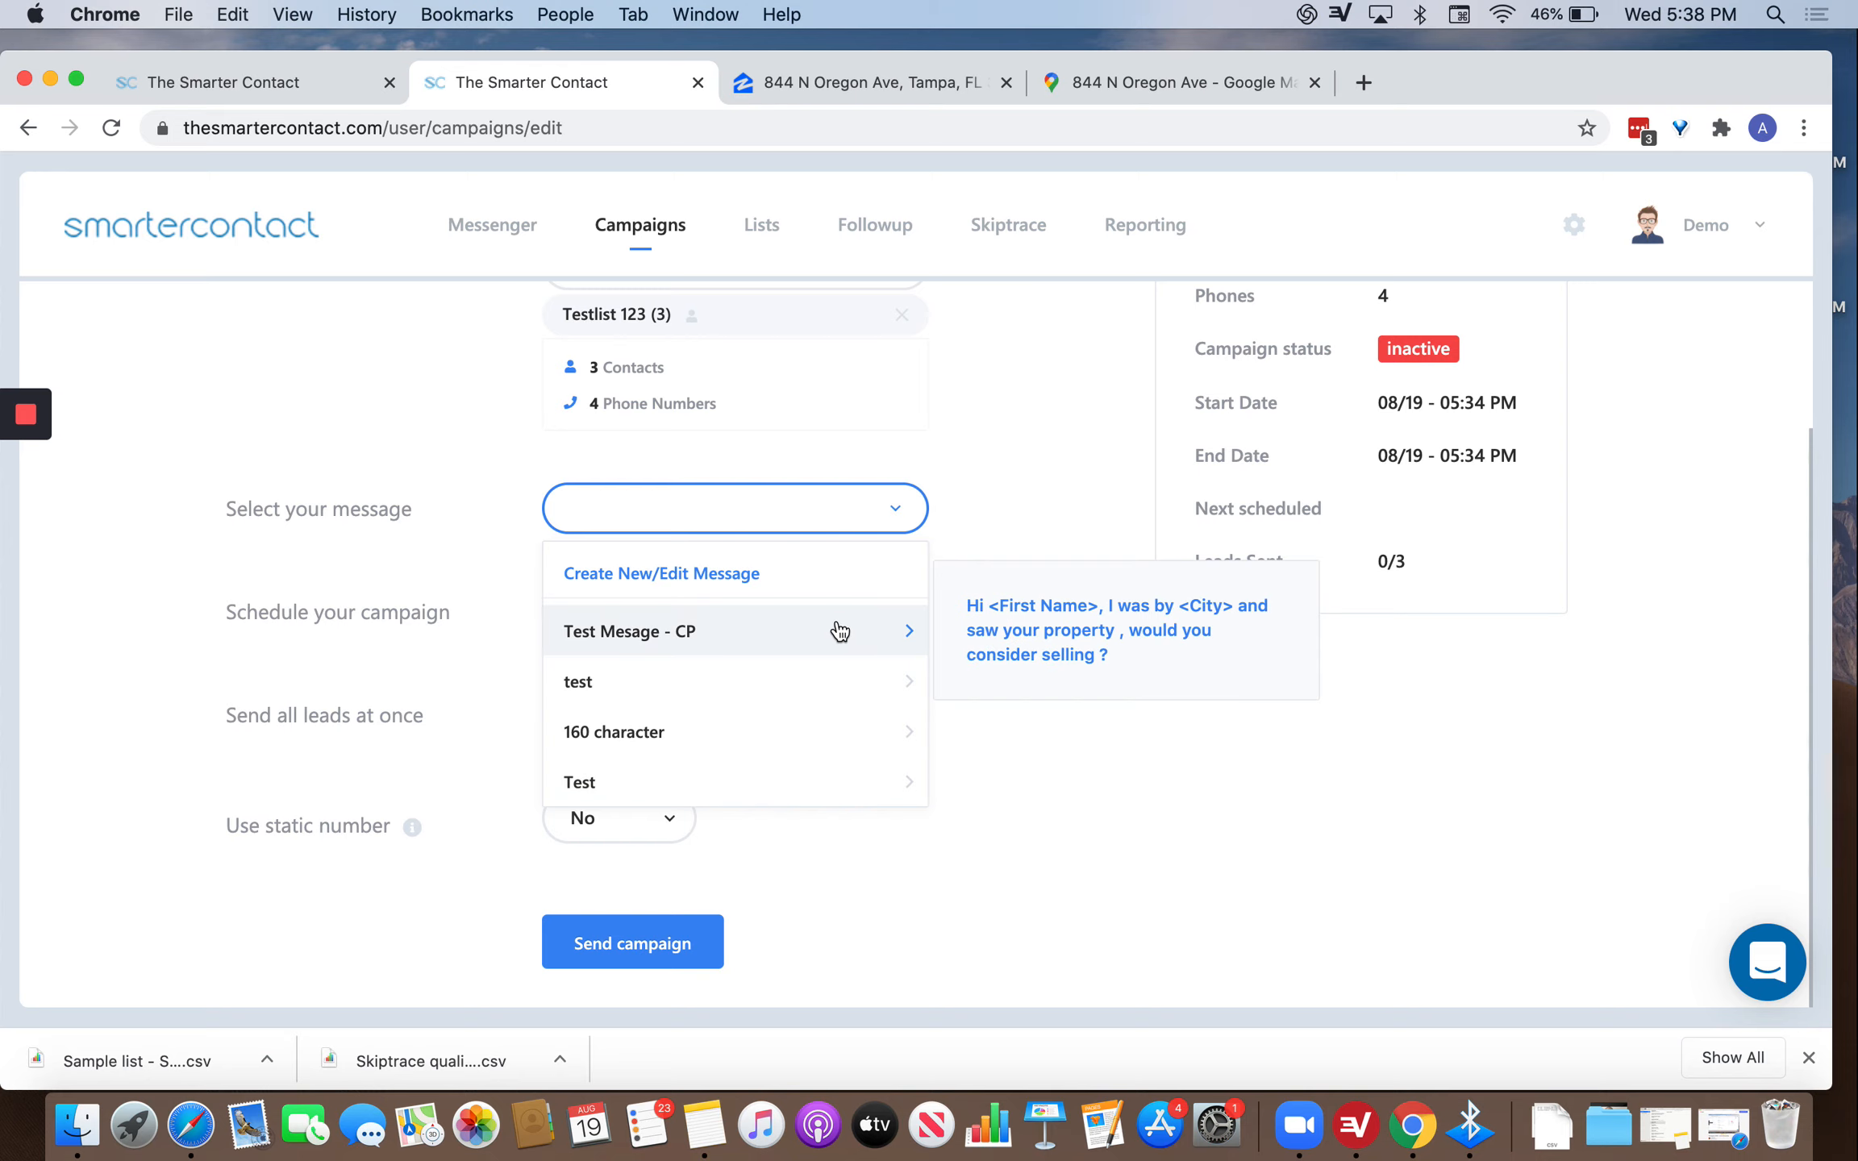
{"action": "left_click", "coordinate": [772, 782]}
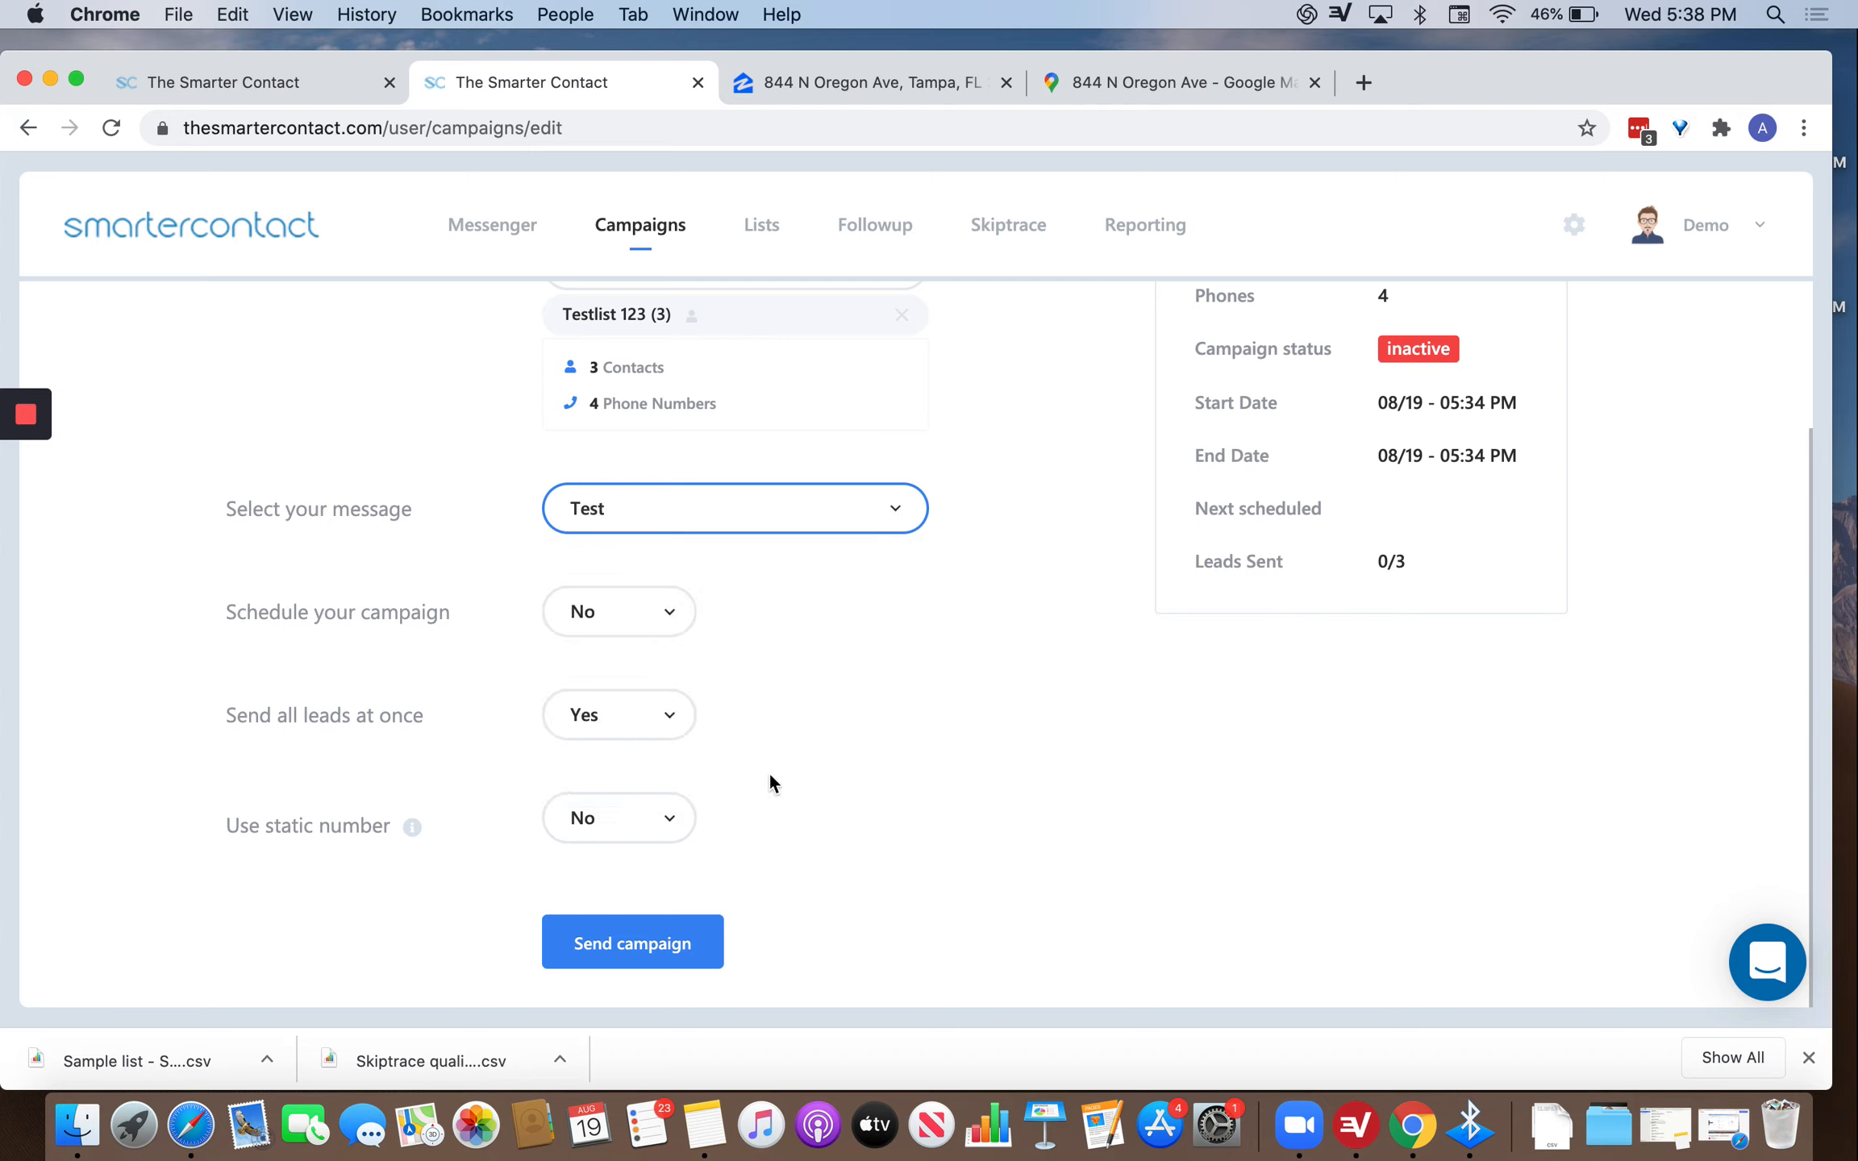
{"action": "left_click", "coordinate": [654, 635]}
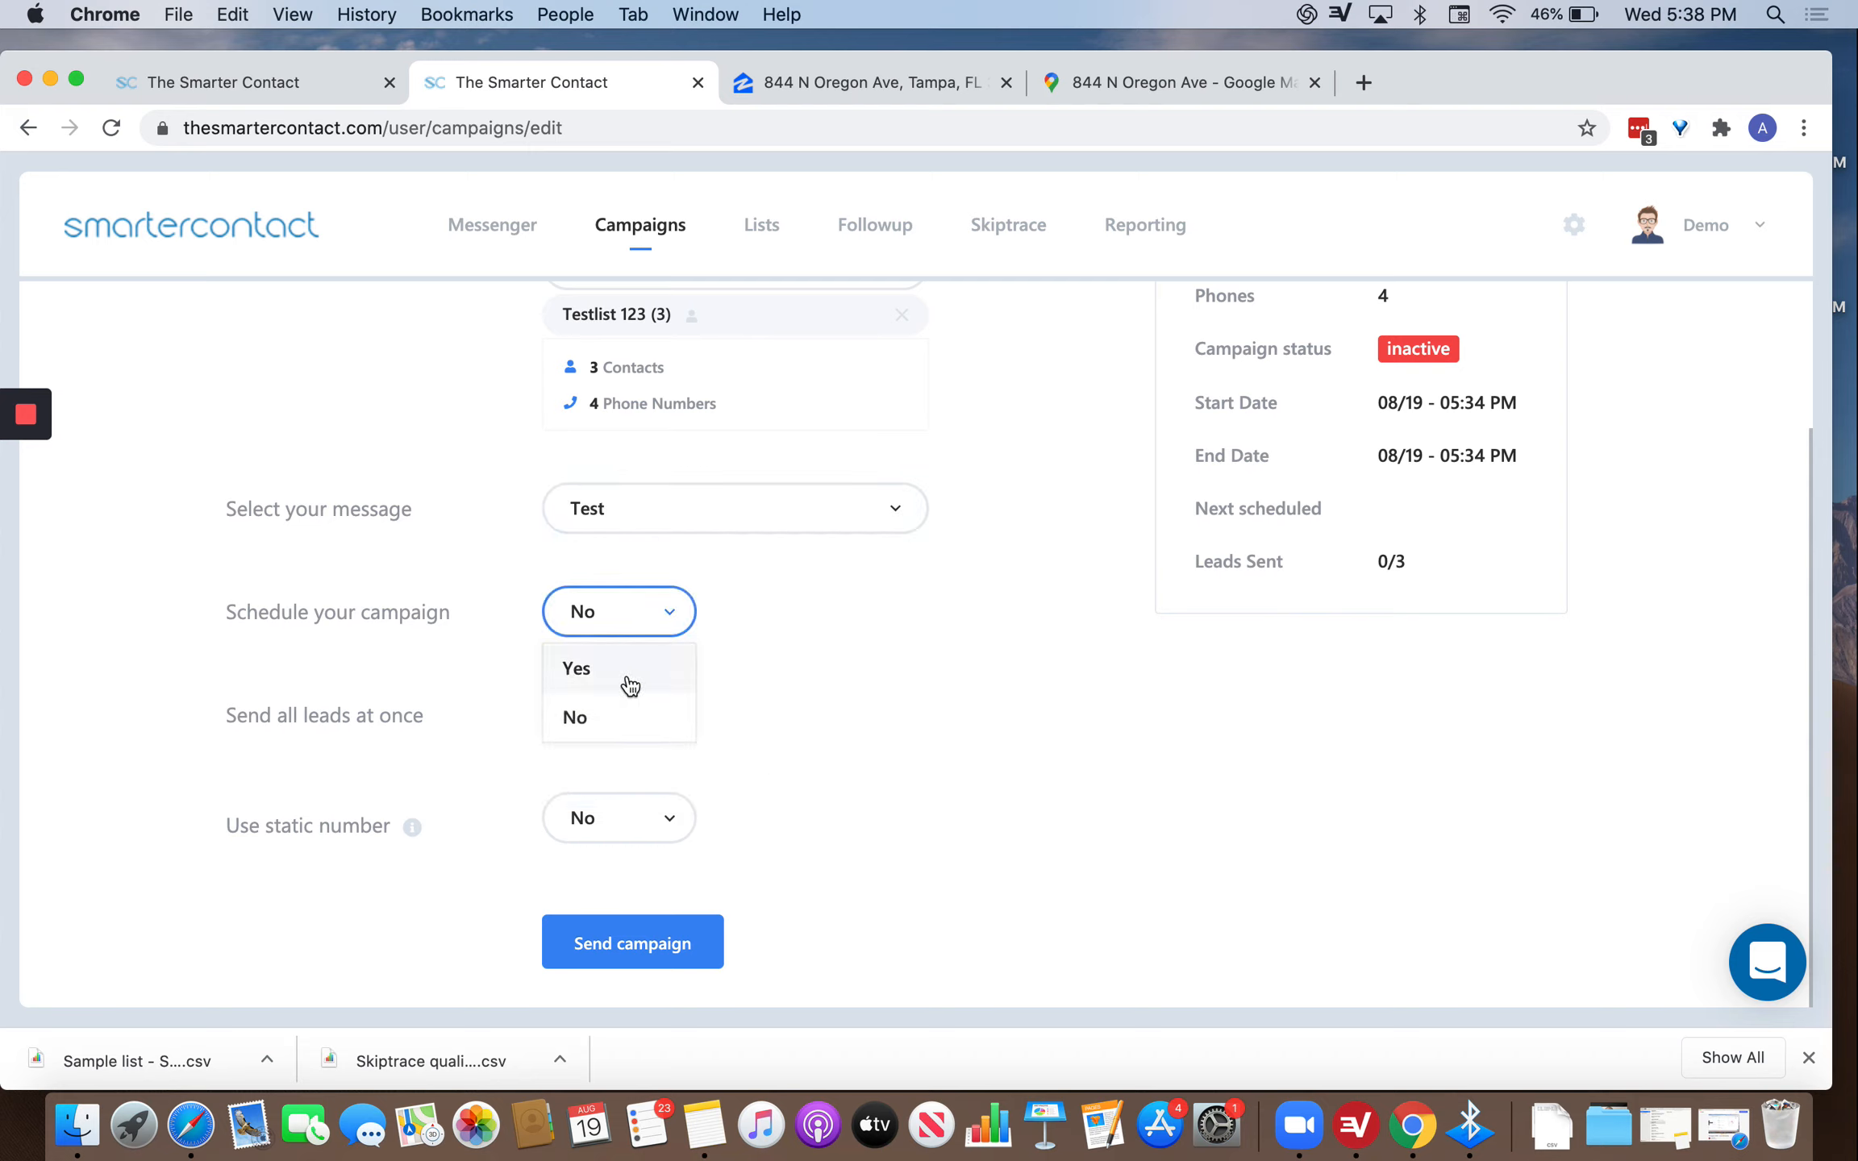
{"action": "left_click", "coordinate": [630, 685]}
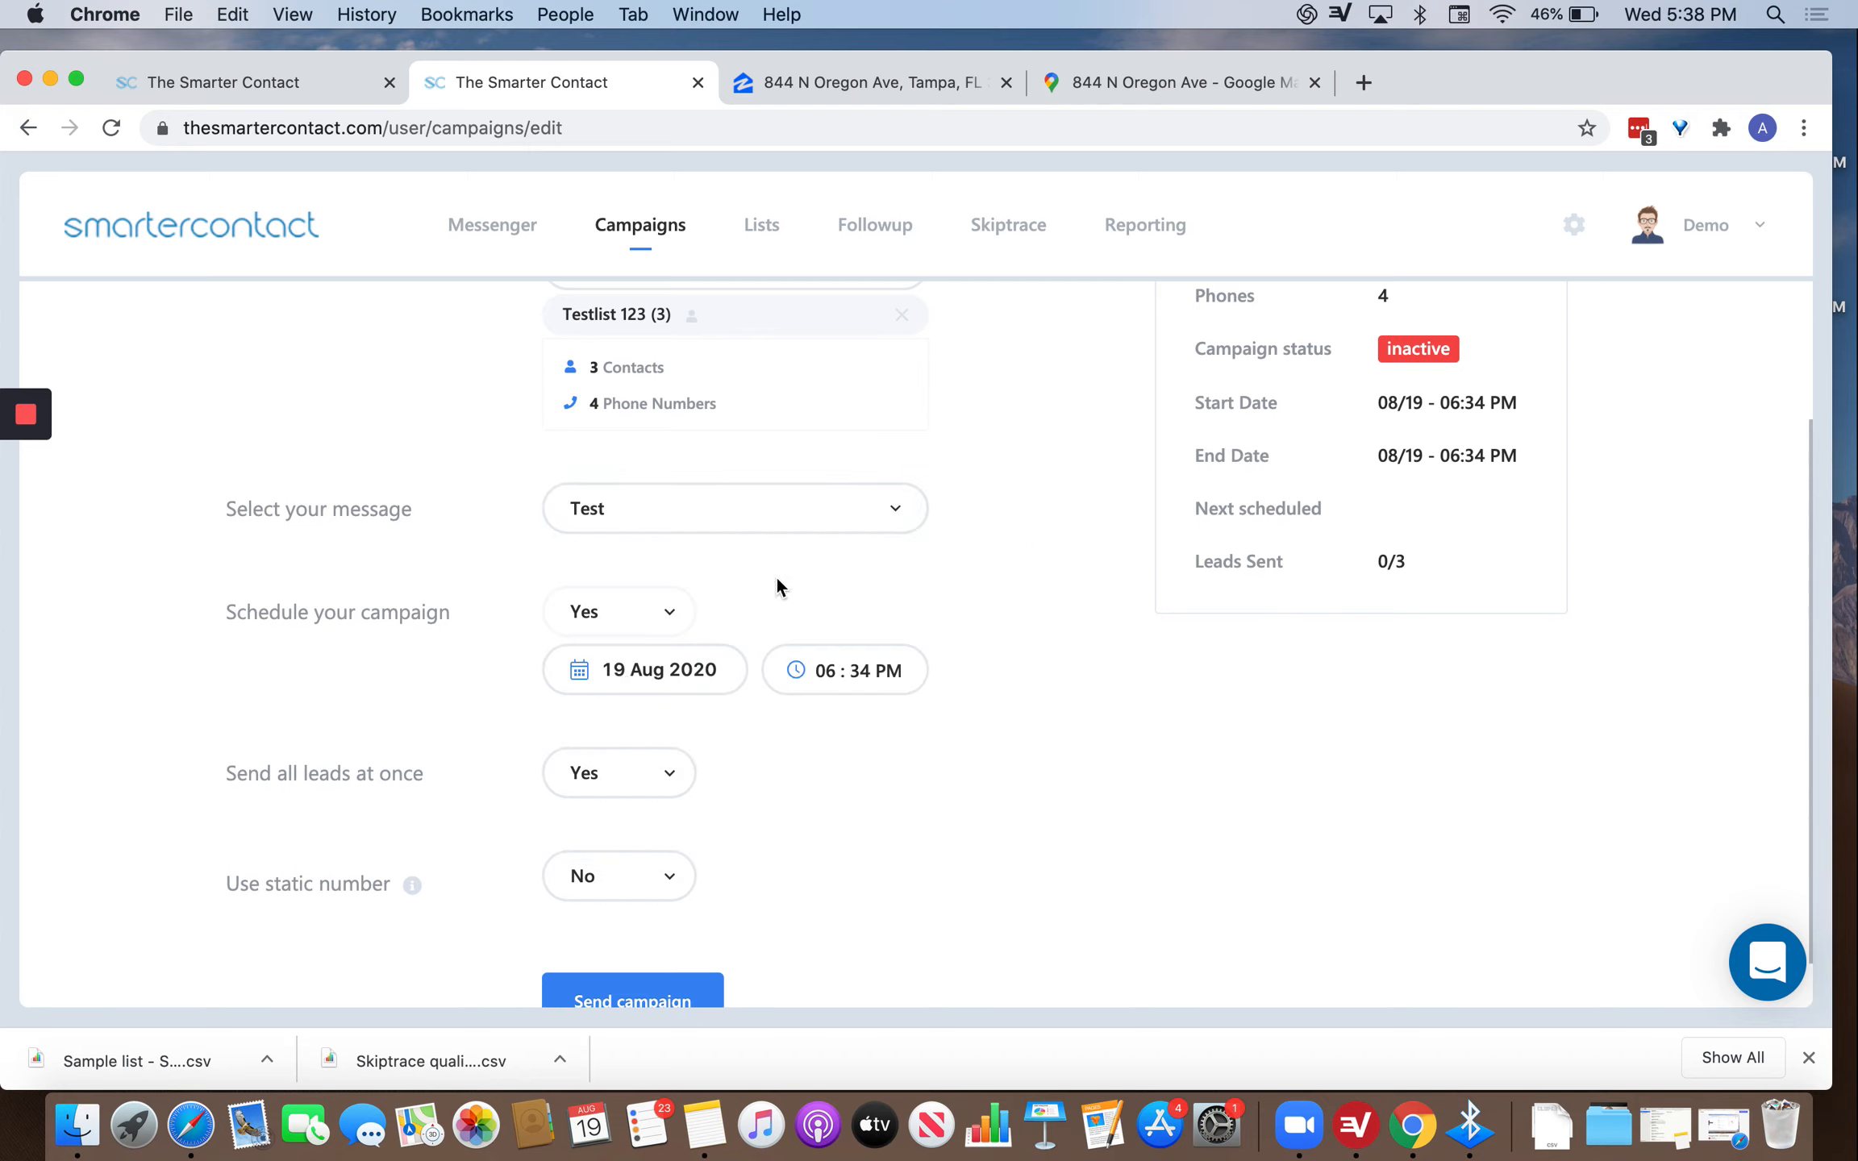
Set the campaign start to 20 Aug 2020 at 02:00 PM.
{"action": "left_click", "coordinate": [657, 673]}
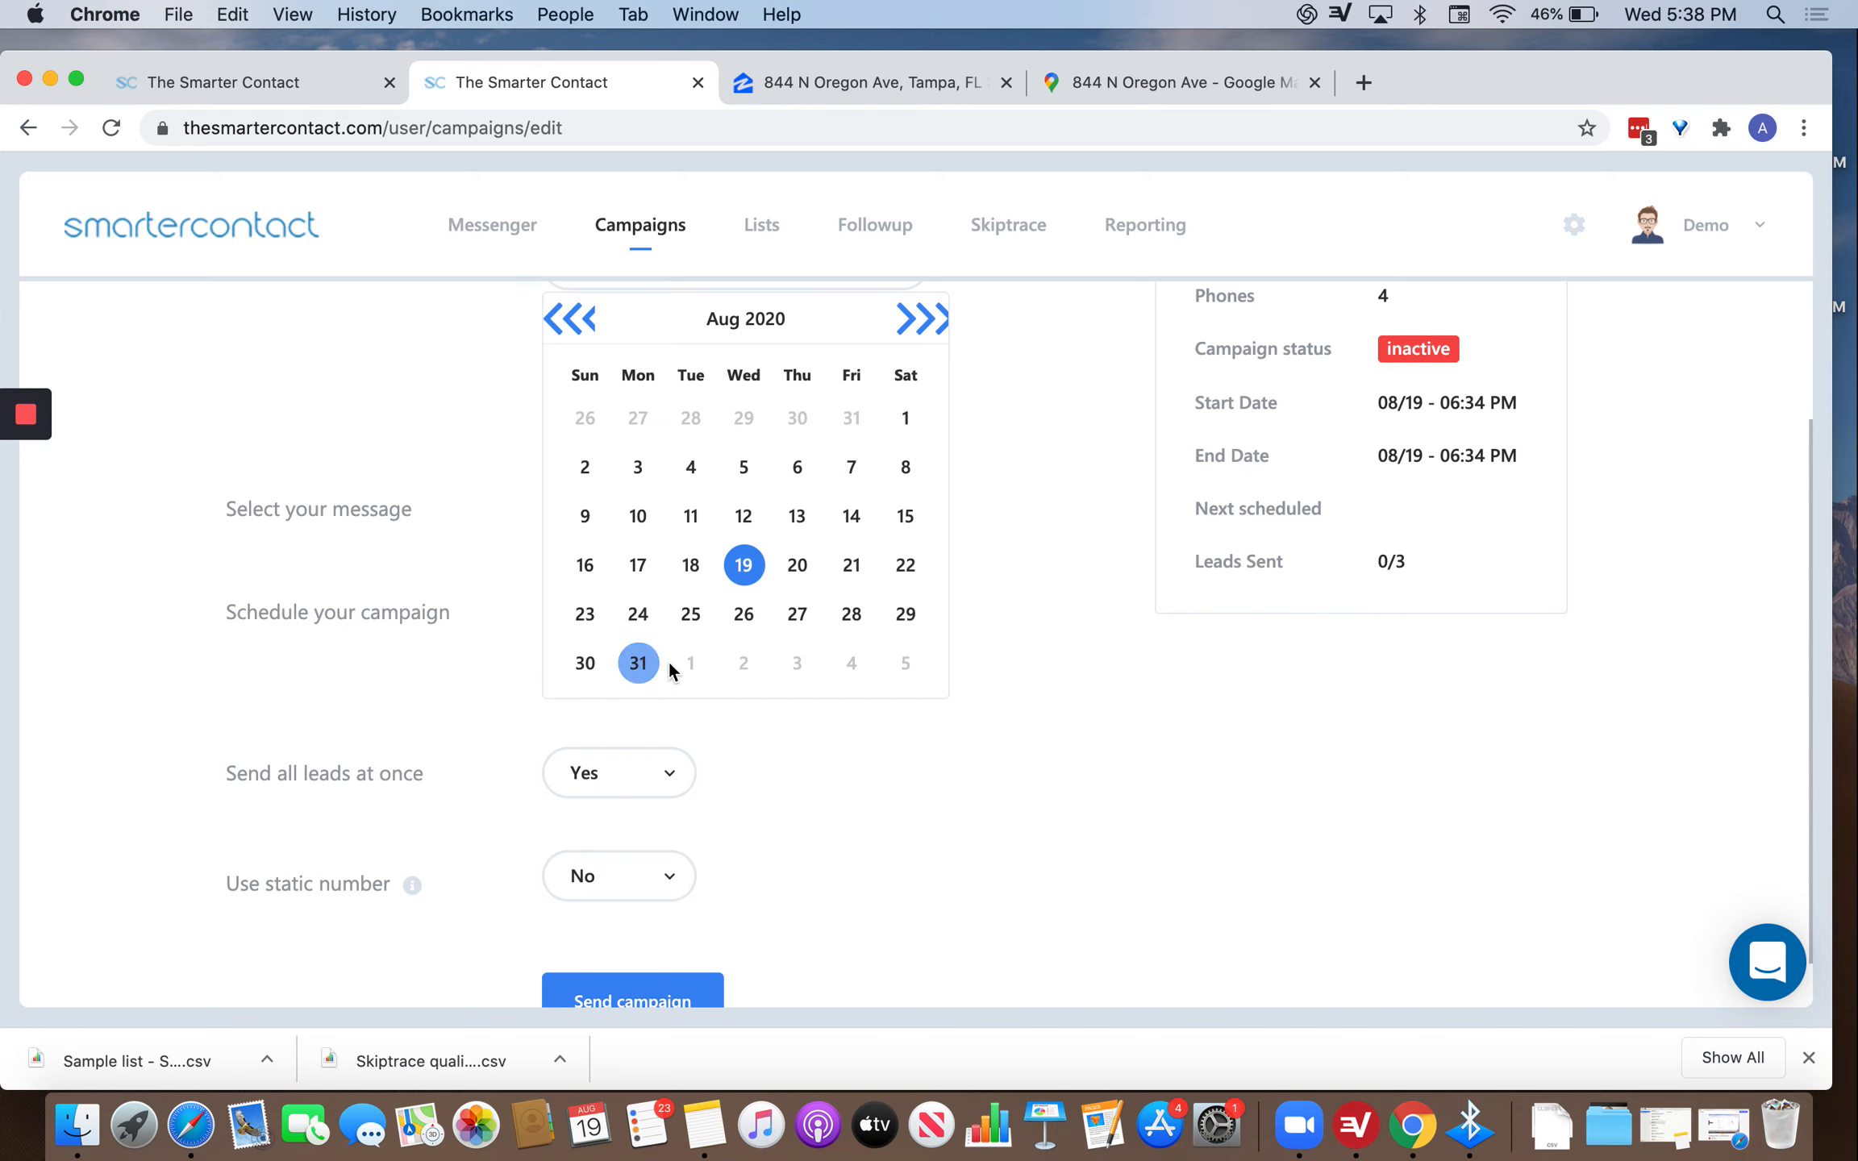
{"action": "left_click", "coordinate": [798, 567]}
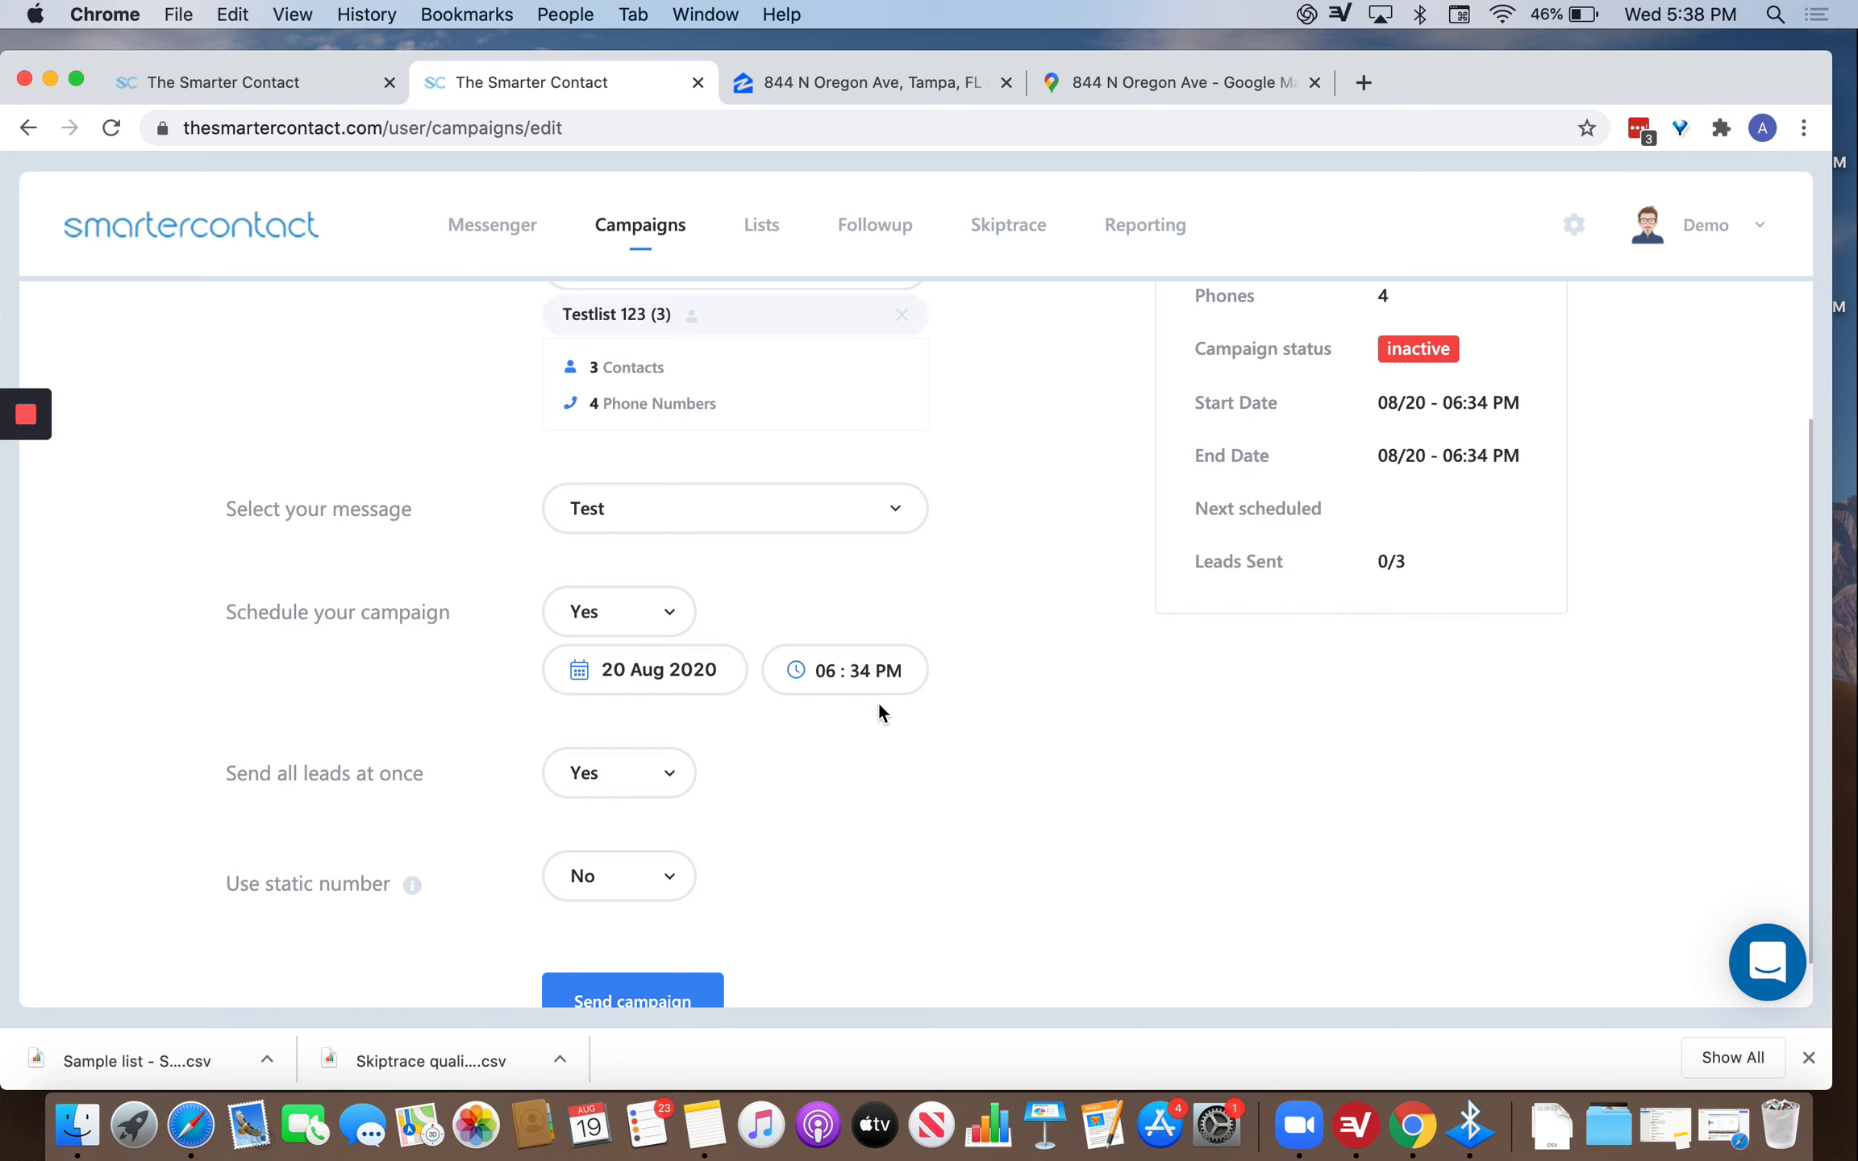
{"action": "left_click", "coordinate": [839, 676]}
{"action": "scroll", "coordinate": [818, 693], "scroll_direction": "up", "scroll_amount": 3}
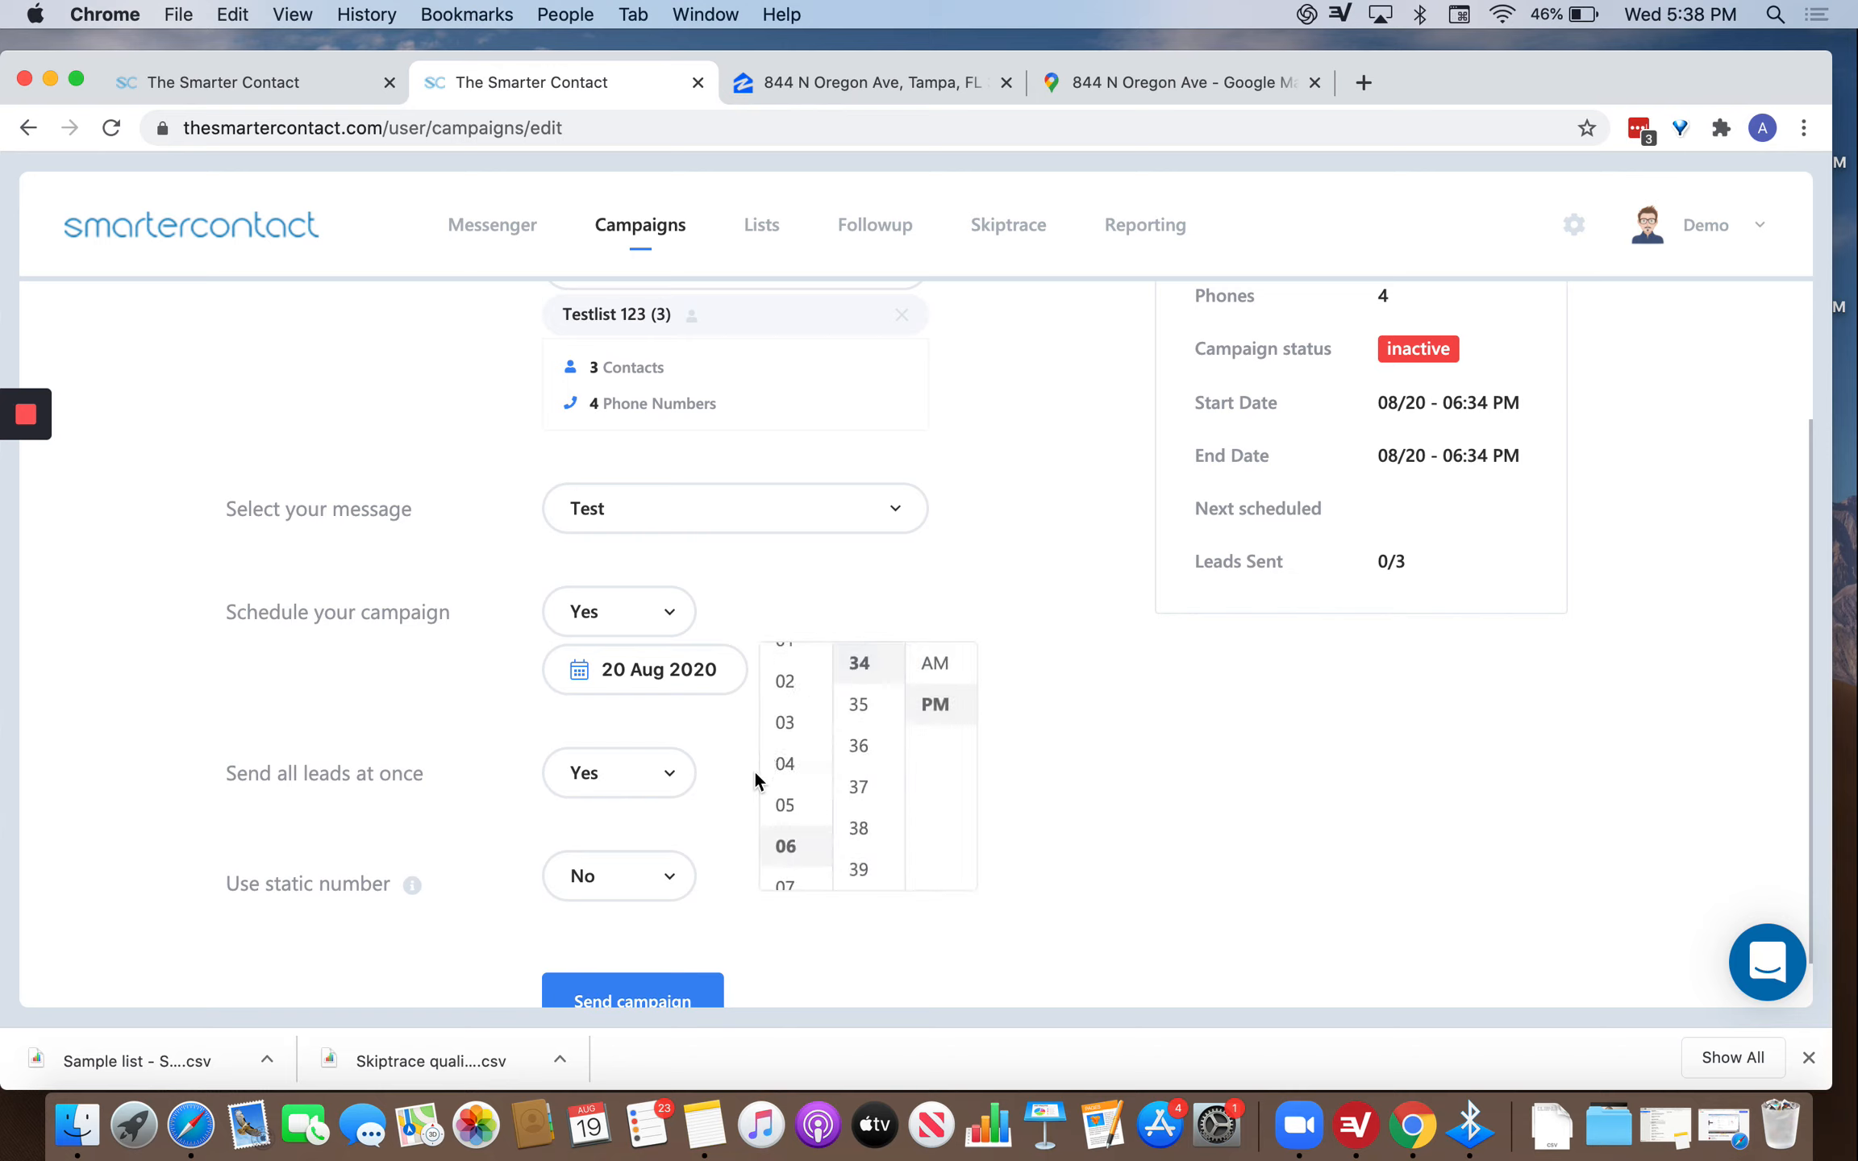
{"action": "left_click", "coordinate": [778, 805]}
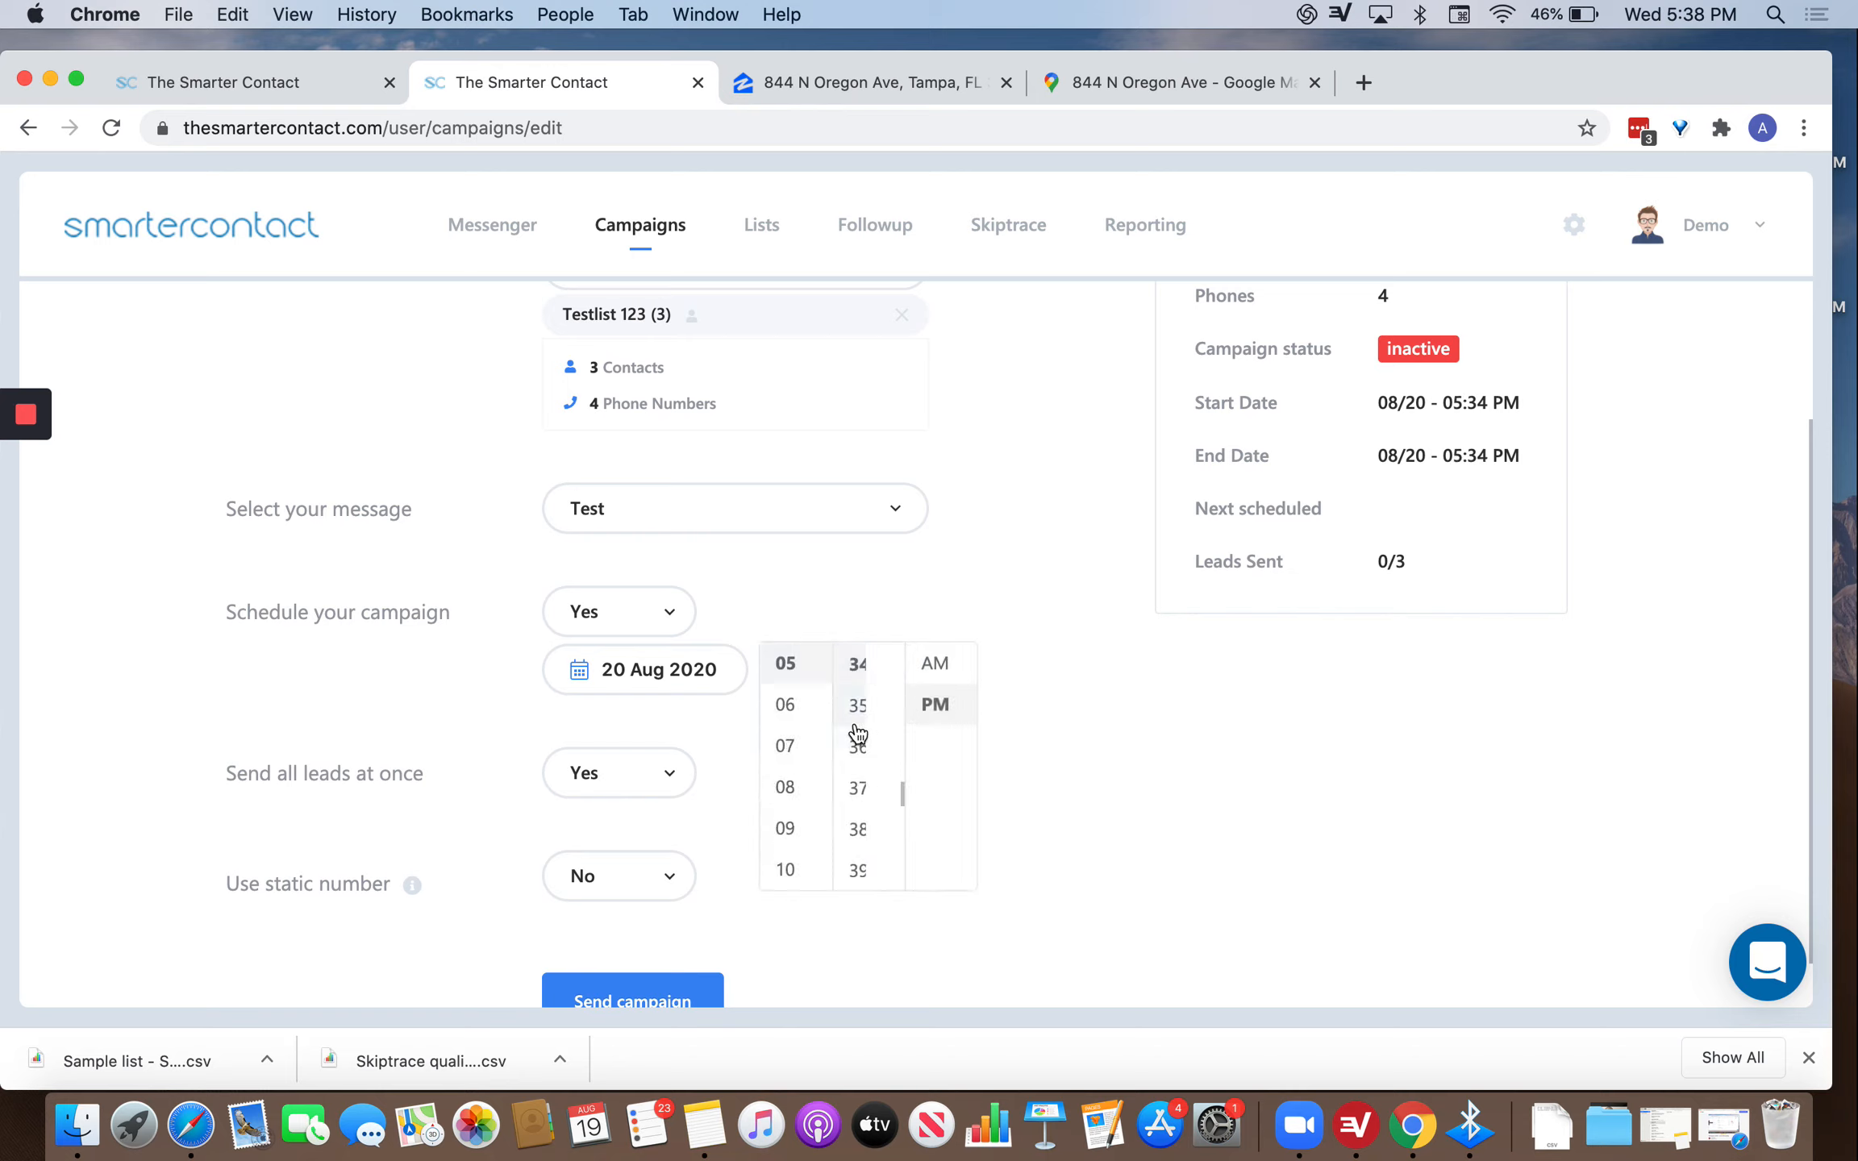
{"action": "scroll", "coordinate": [857, 733], "scroll_direction": "up", "scroll_amount": 10}
{"action": "scroll", "coordinate": [812, 684], "scroll_direction": "up", "scroll_amount": 3}
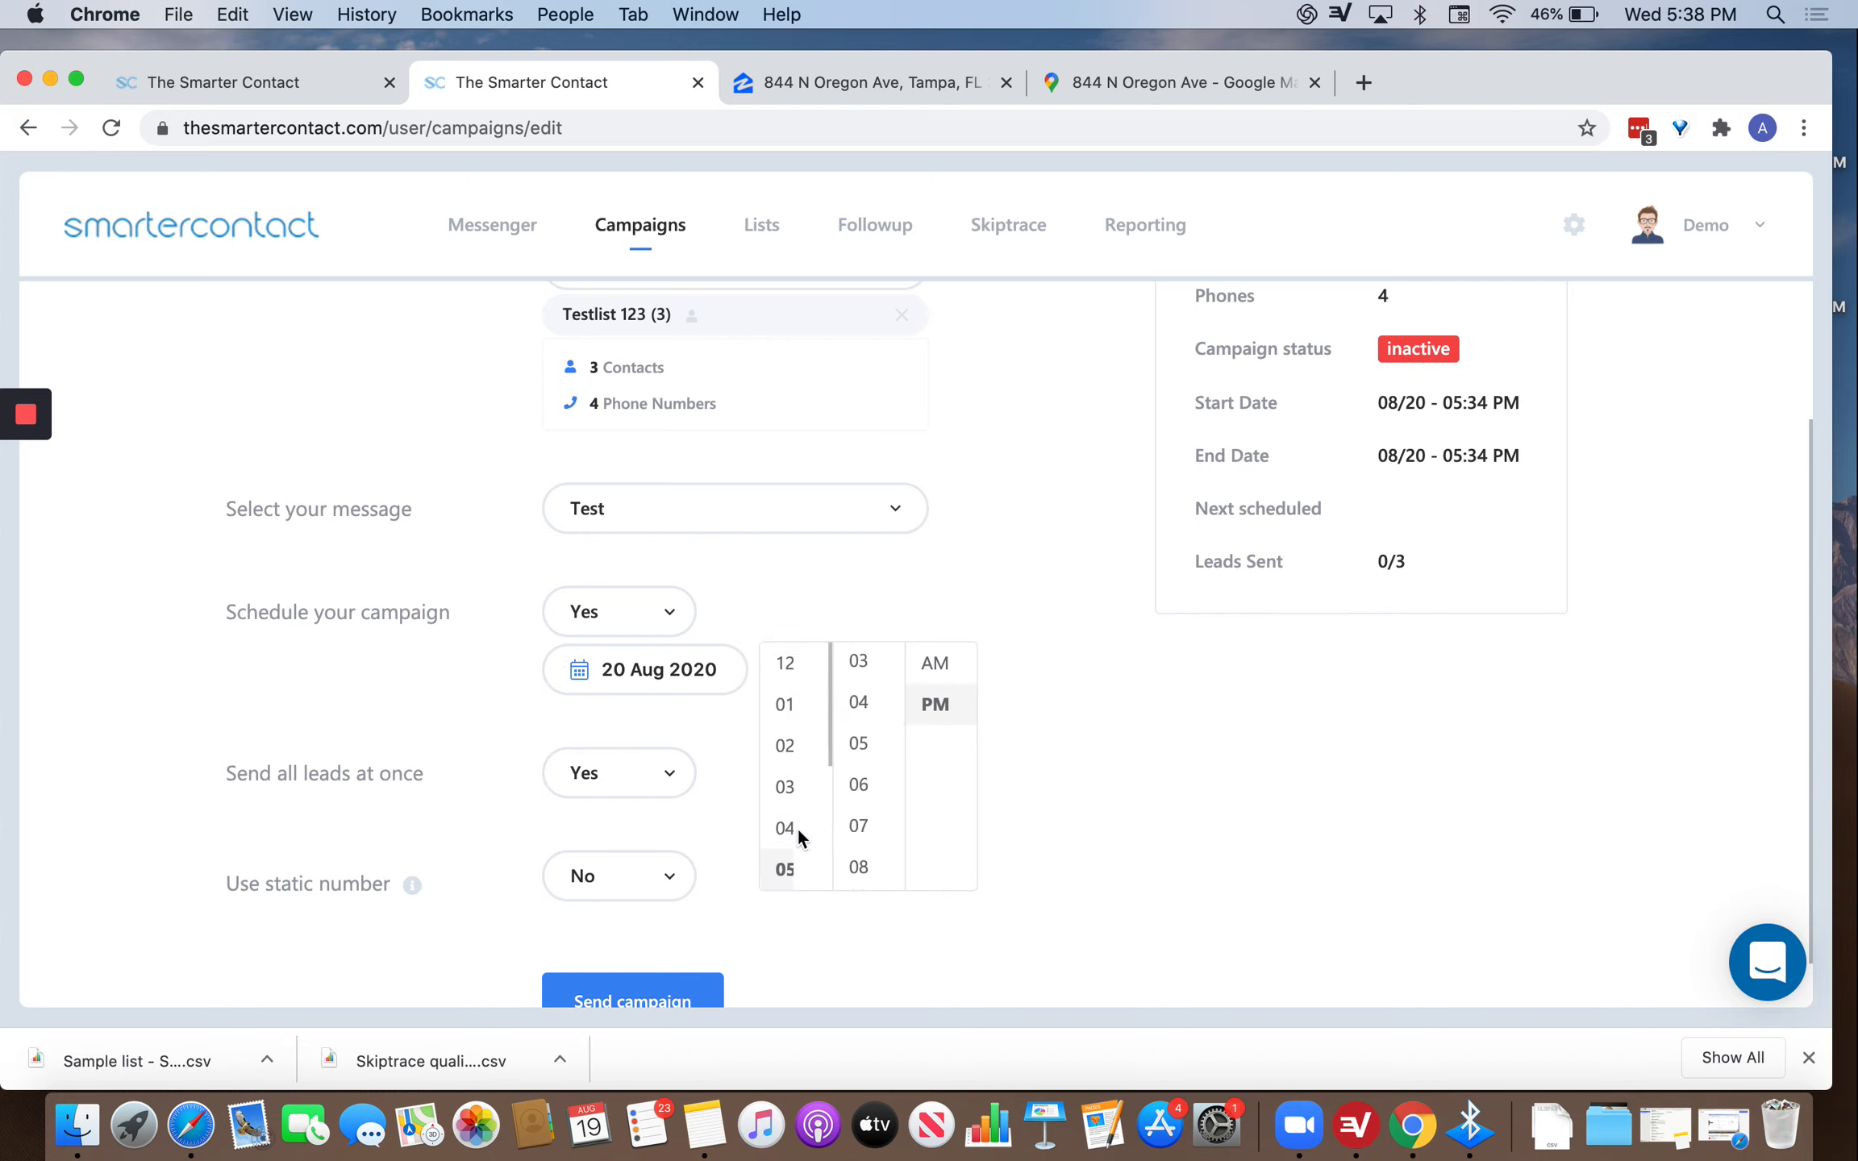
{"action": "left_click", "coordinate": [782, 743]}
{"action": "scroll", "coordinate": [859, 746], "scroll_direction": "up", "scroll_amount": 3}
{"action": "left_click", "coordinate": [857, 663]}
{"action": "left_click", "coordinate": [939, 554]}
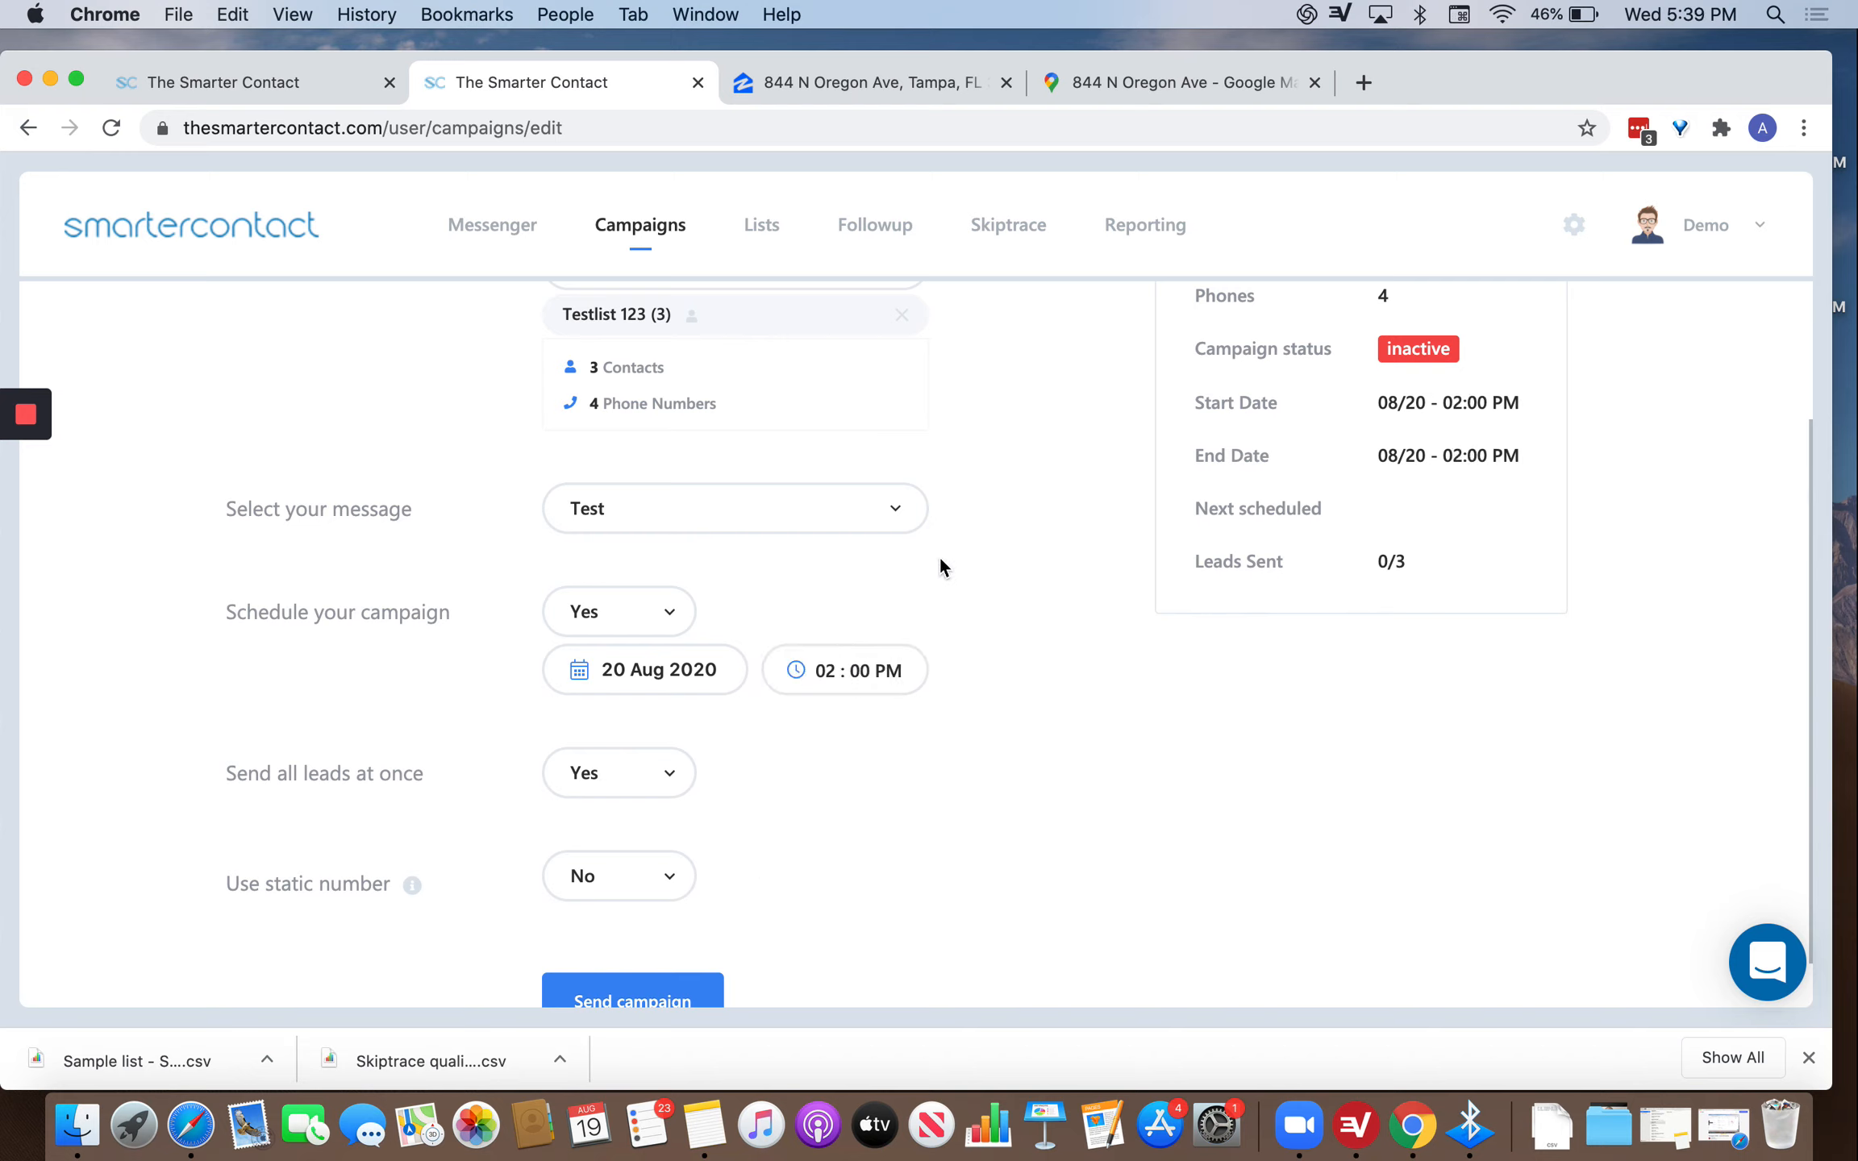
Leave 'Send all leads at once' at its current setting.
{"action": "left_click", "coordinate": [661, 773]}
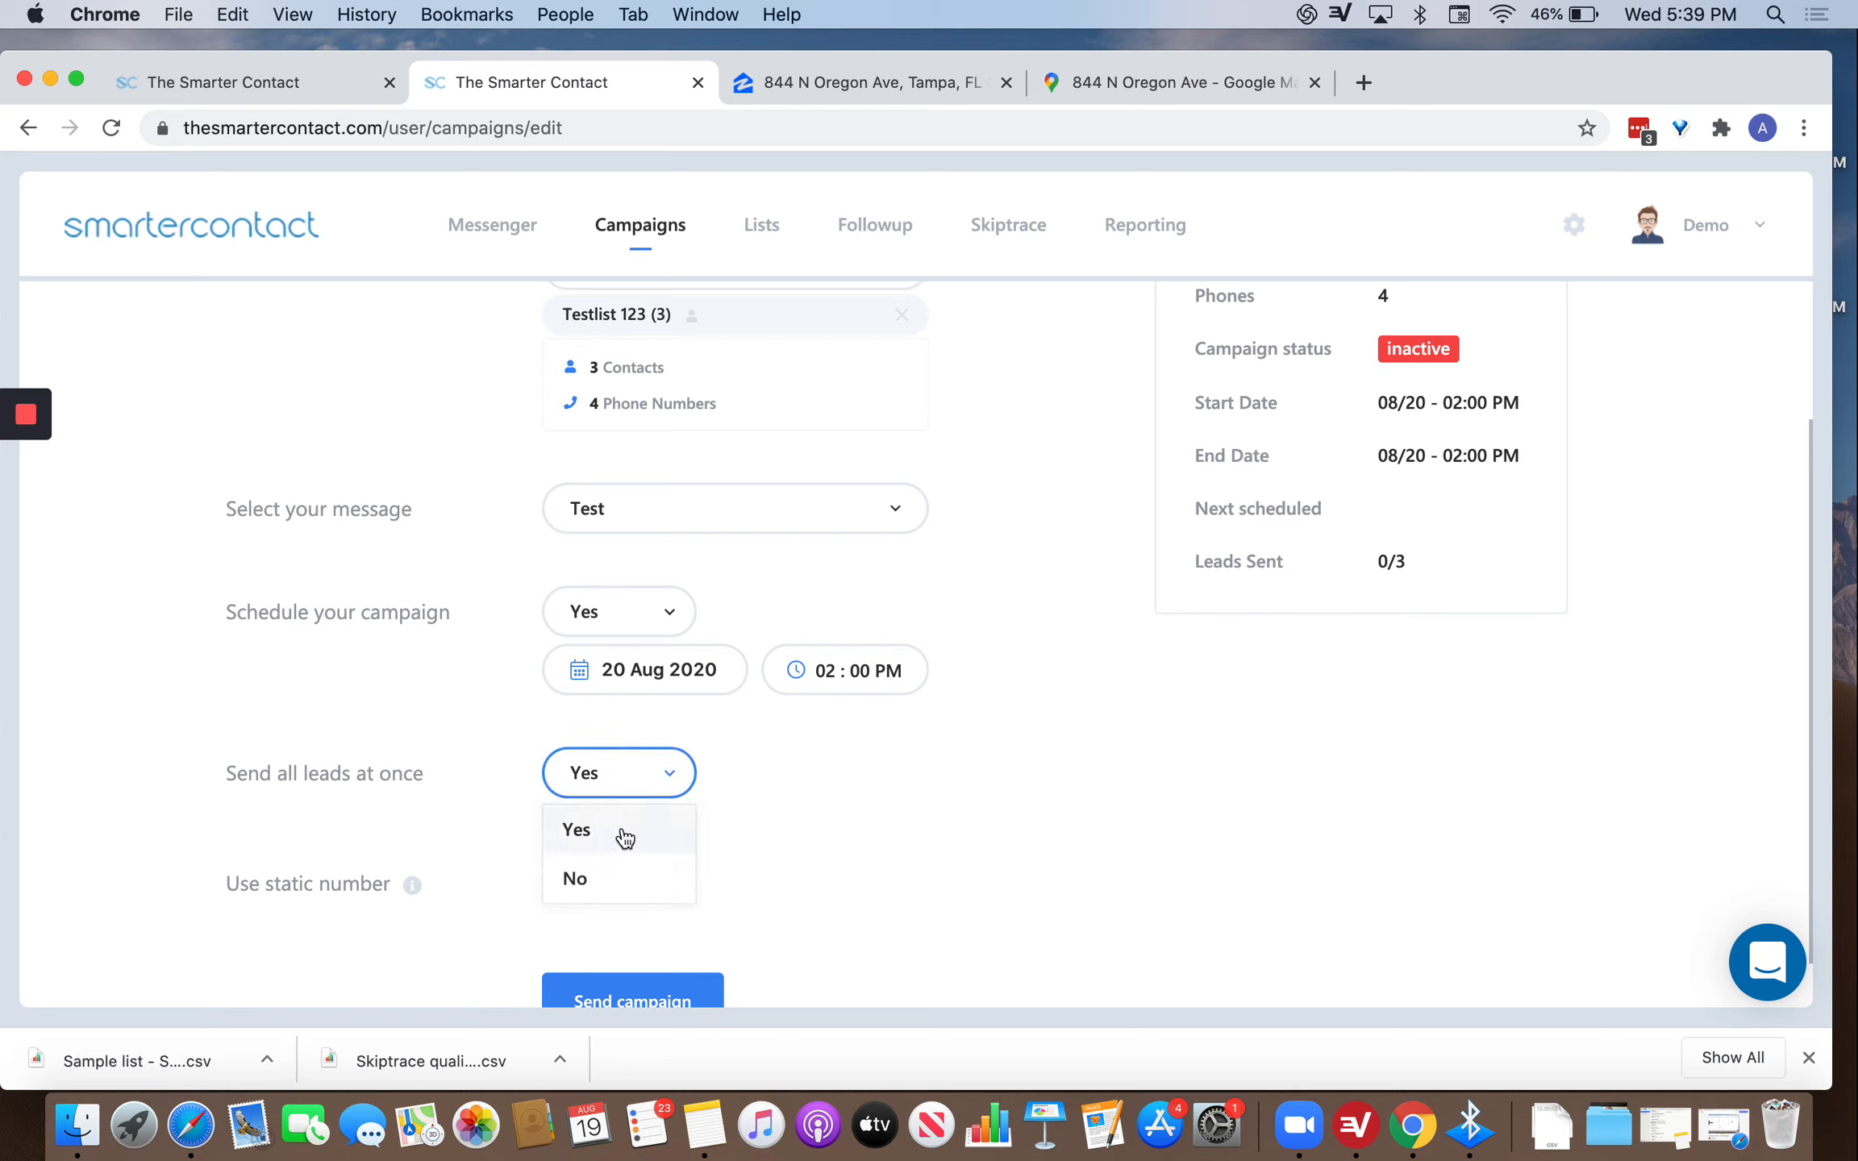
{"action": "left_click", "coordinate": [978, 393]}
{"action": "scroll", "coordinate": [978, 393], "scroll_direction": "up", "scroll_amount": 3}
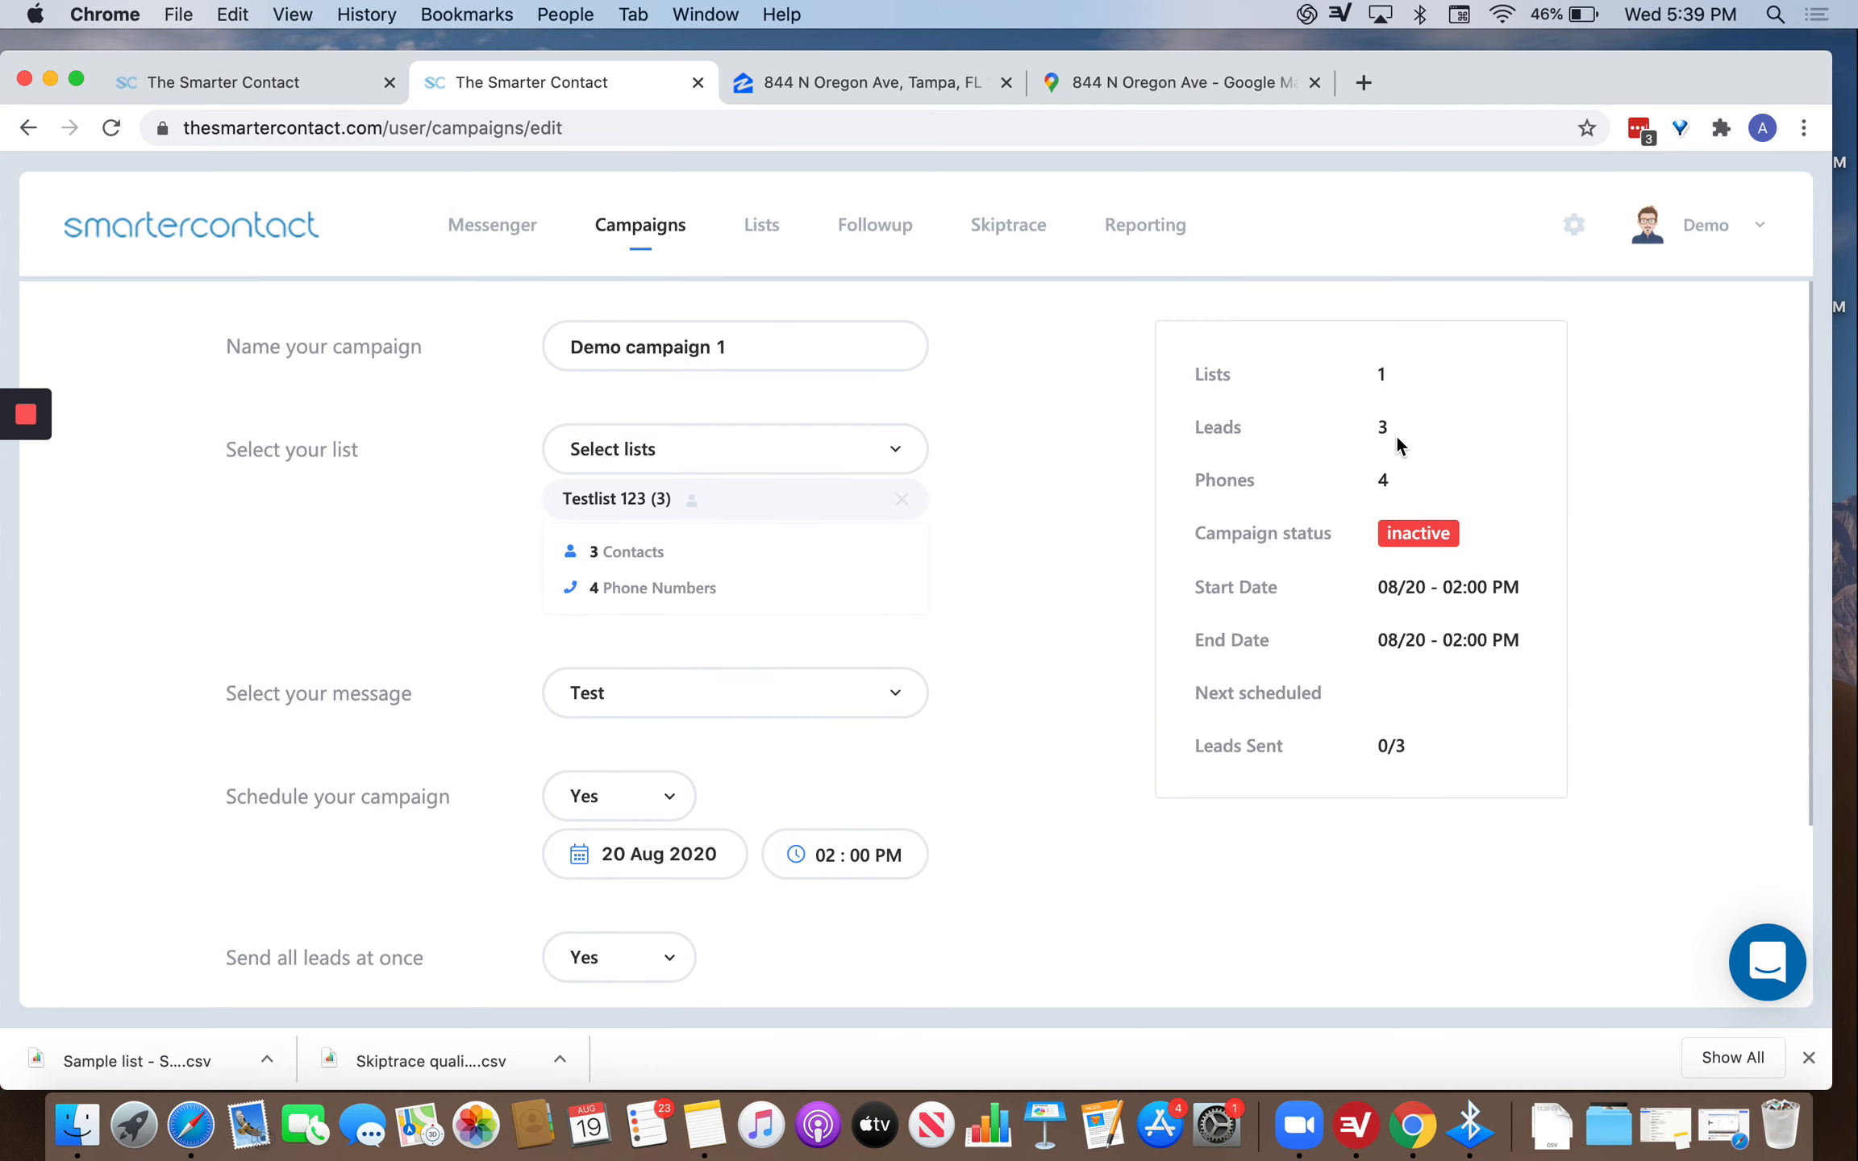
{"action": "scroll", "coordinate": [1012, 698], "scroll_direction": "down", "scroll_amount": 5}
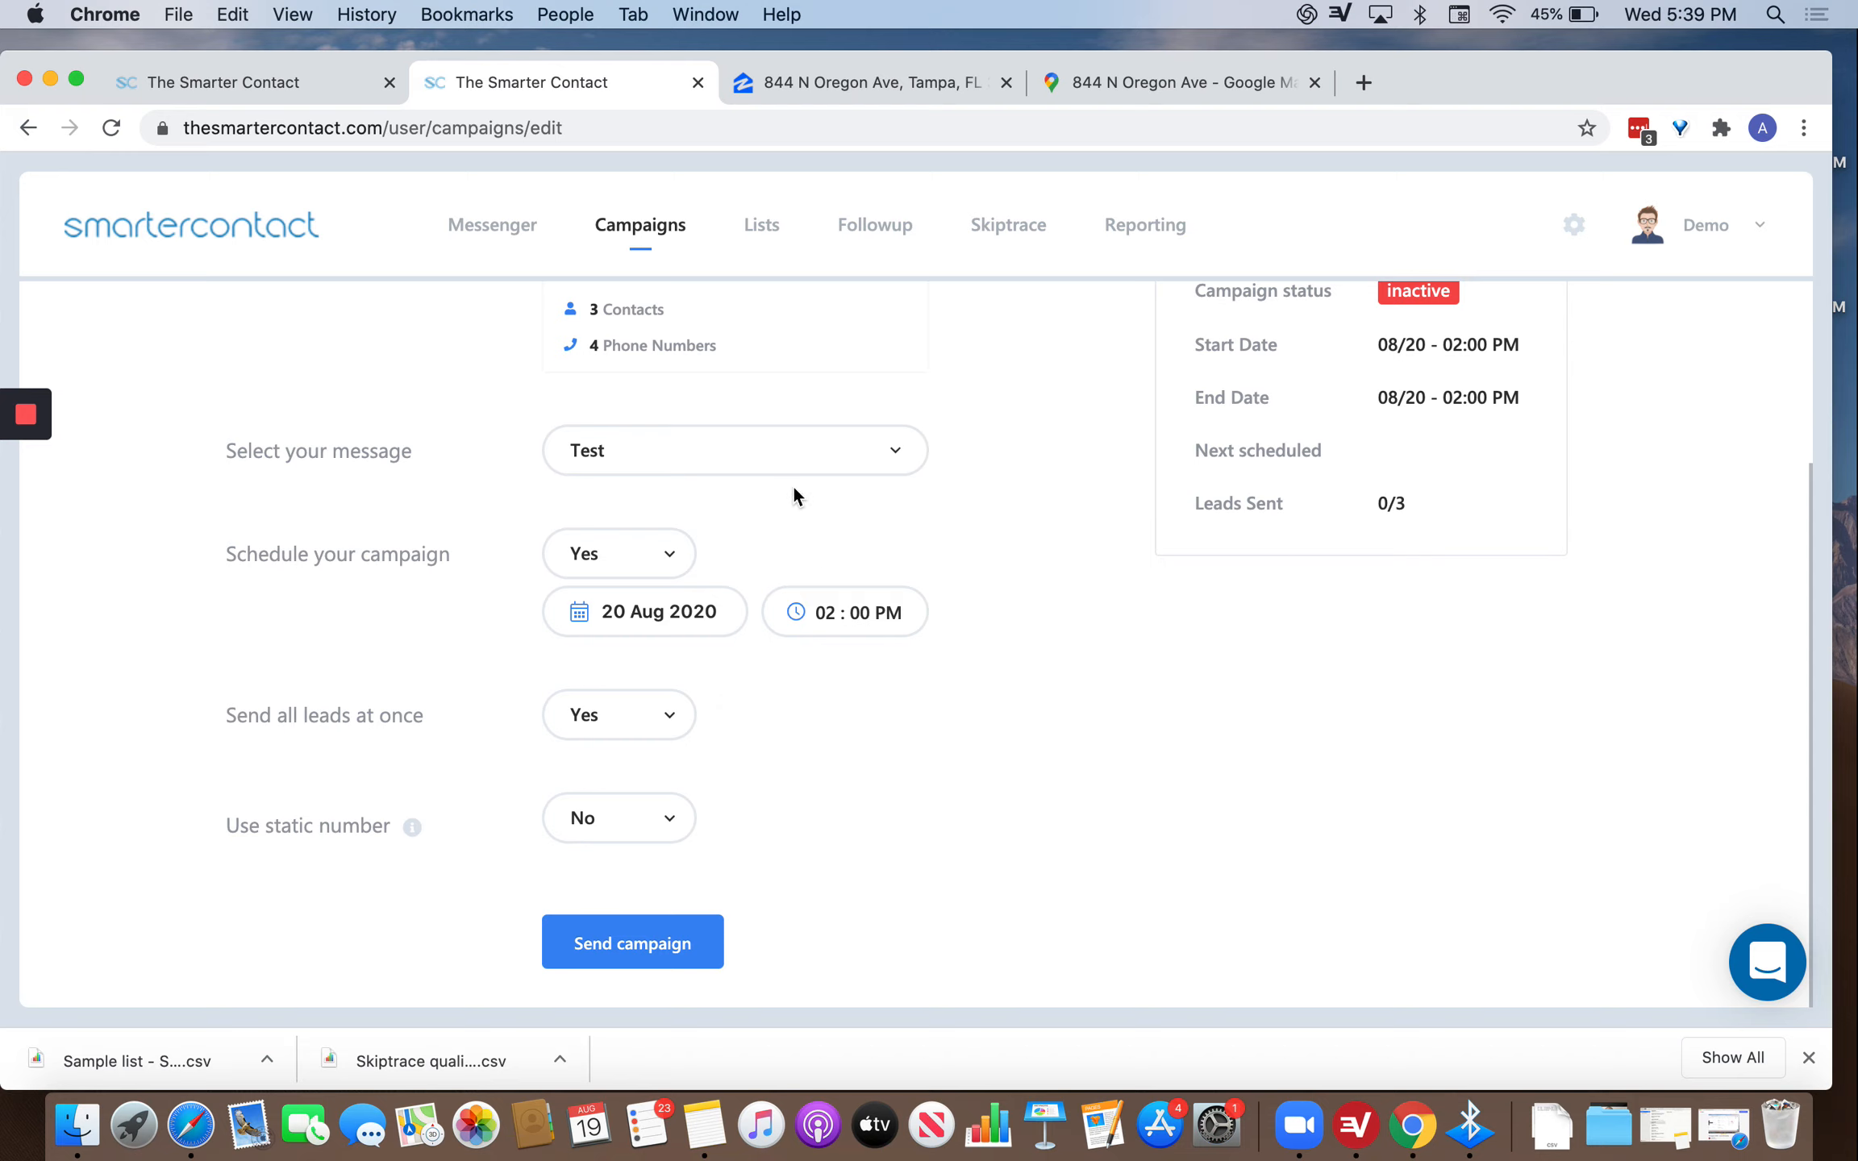
{"action": "left_click", "coordinate": [733, 452]}
{"action": "mouse_move", "coordinate": [816, 585]}
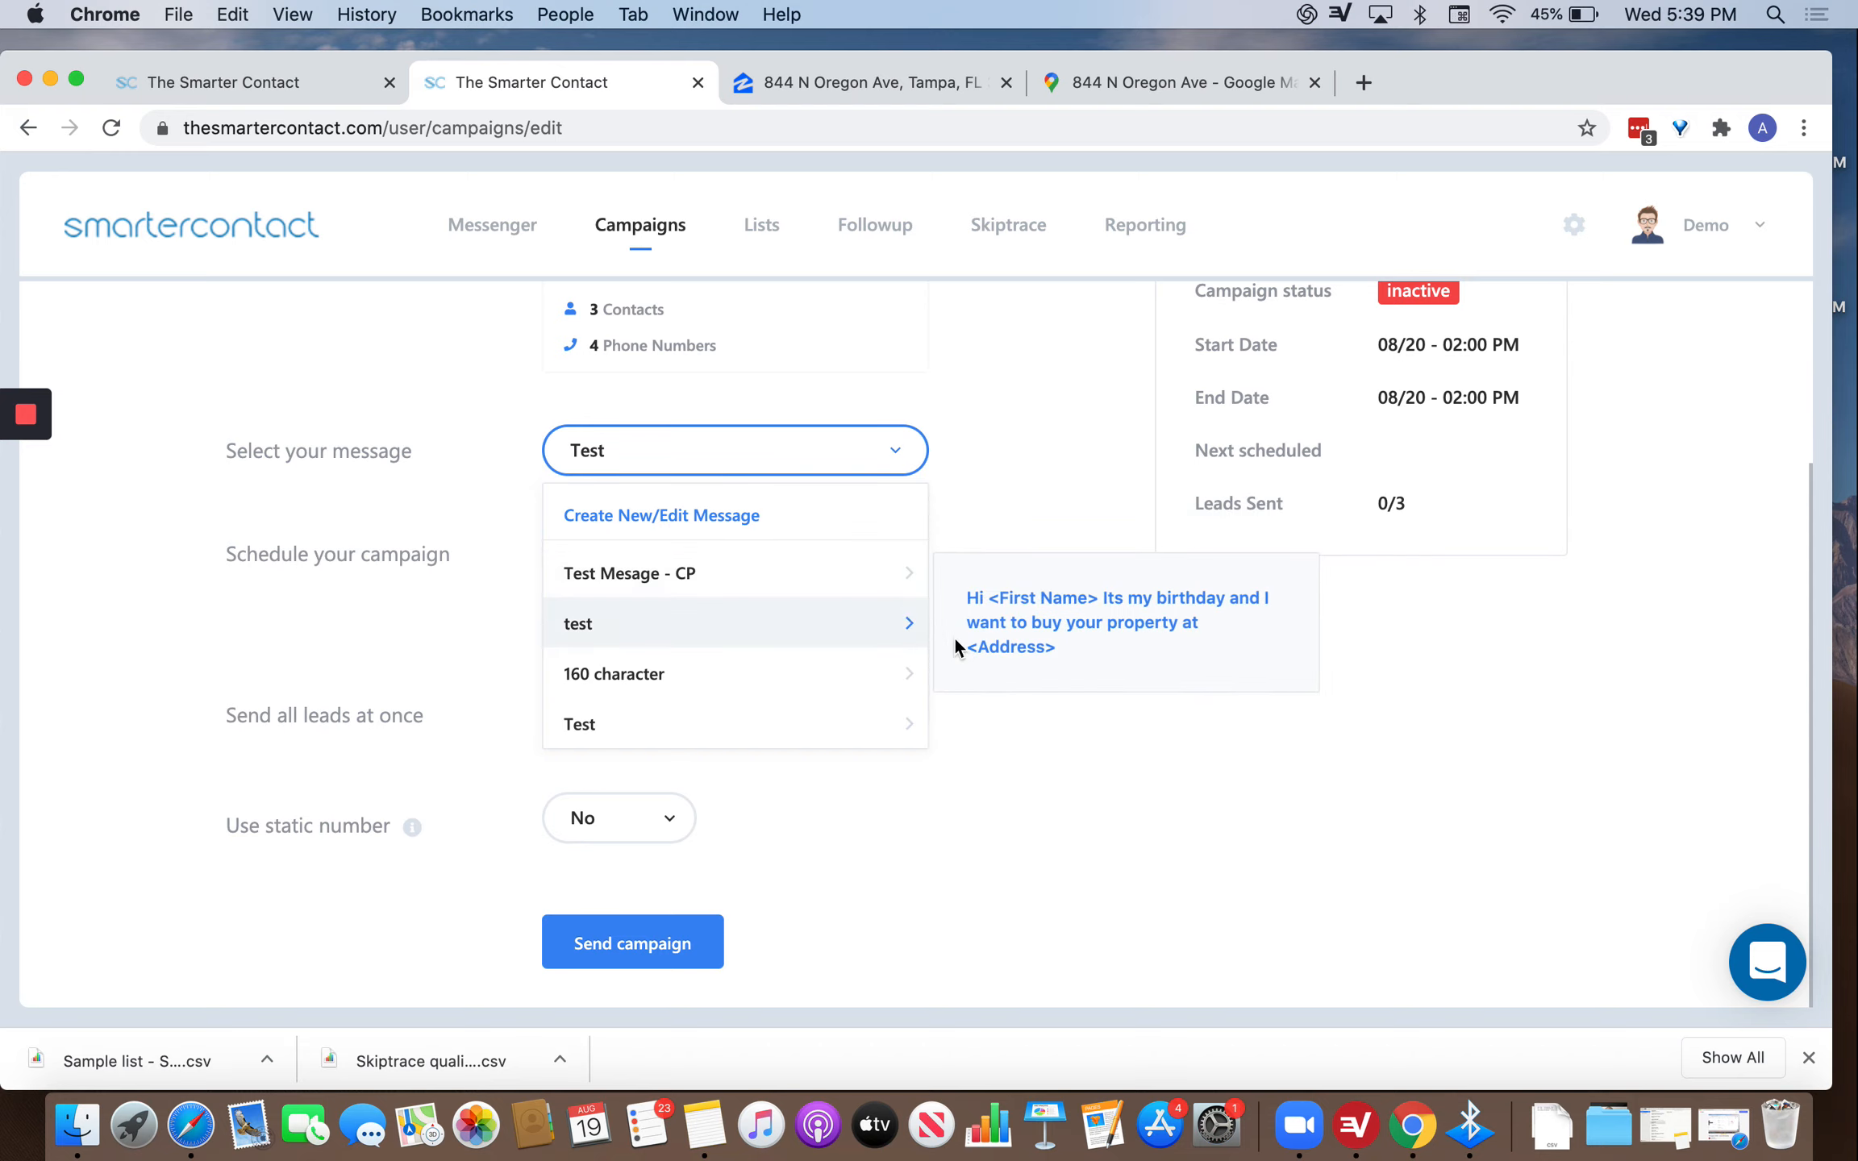
{"action": "mouse_move", "coordinate": [819, 741]}
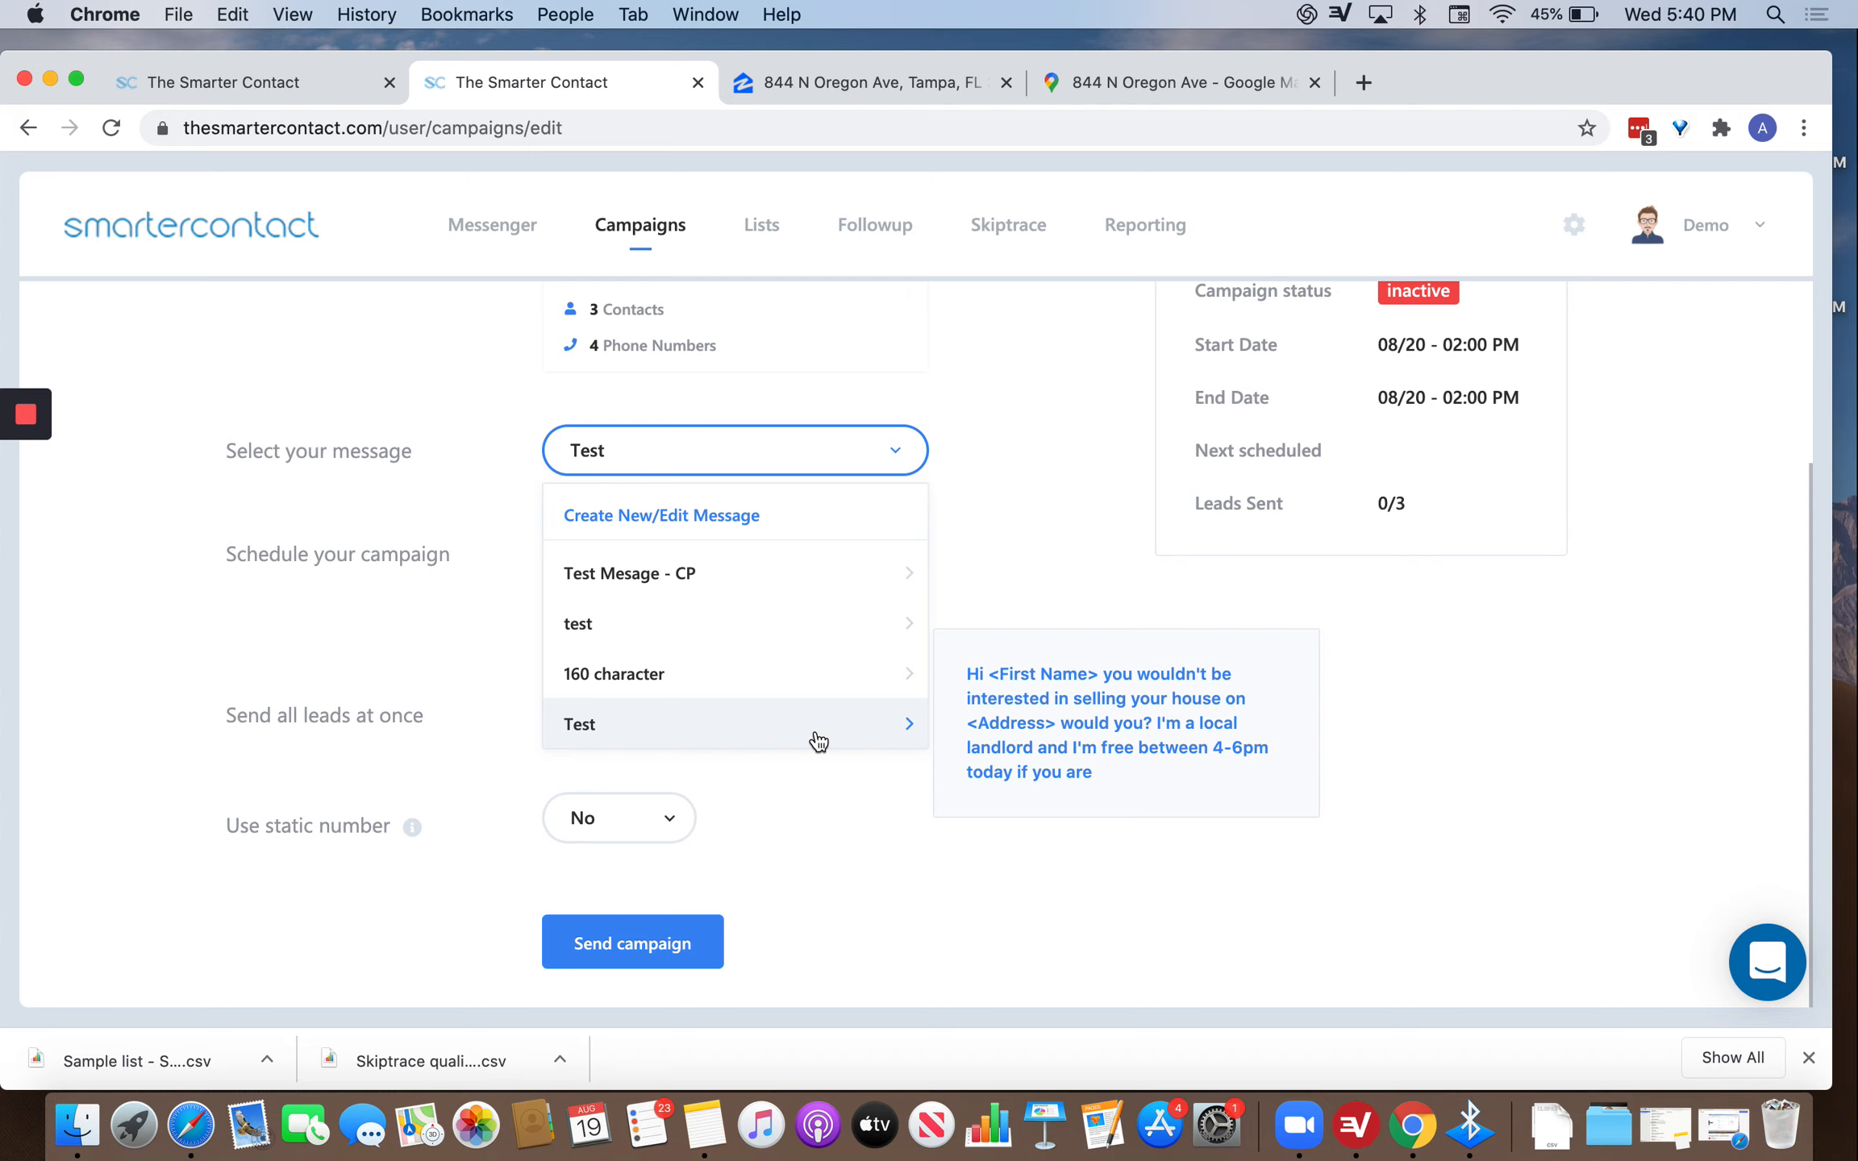
{"action": "left_click", "coordinate": [991, 474]}
{"action": "left_click", "coordinate": [641, 732]}
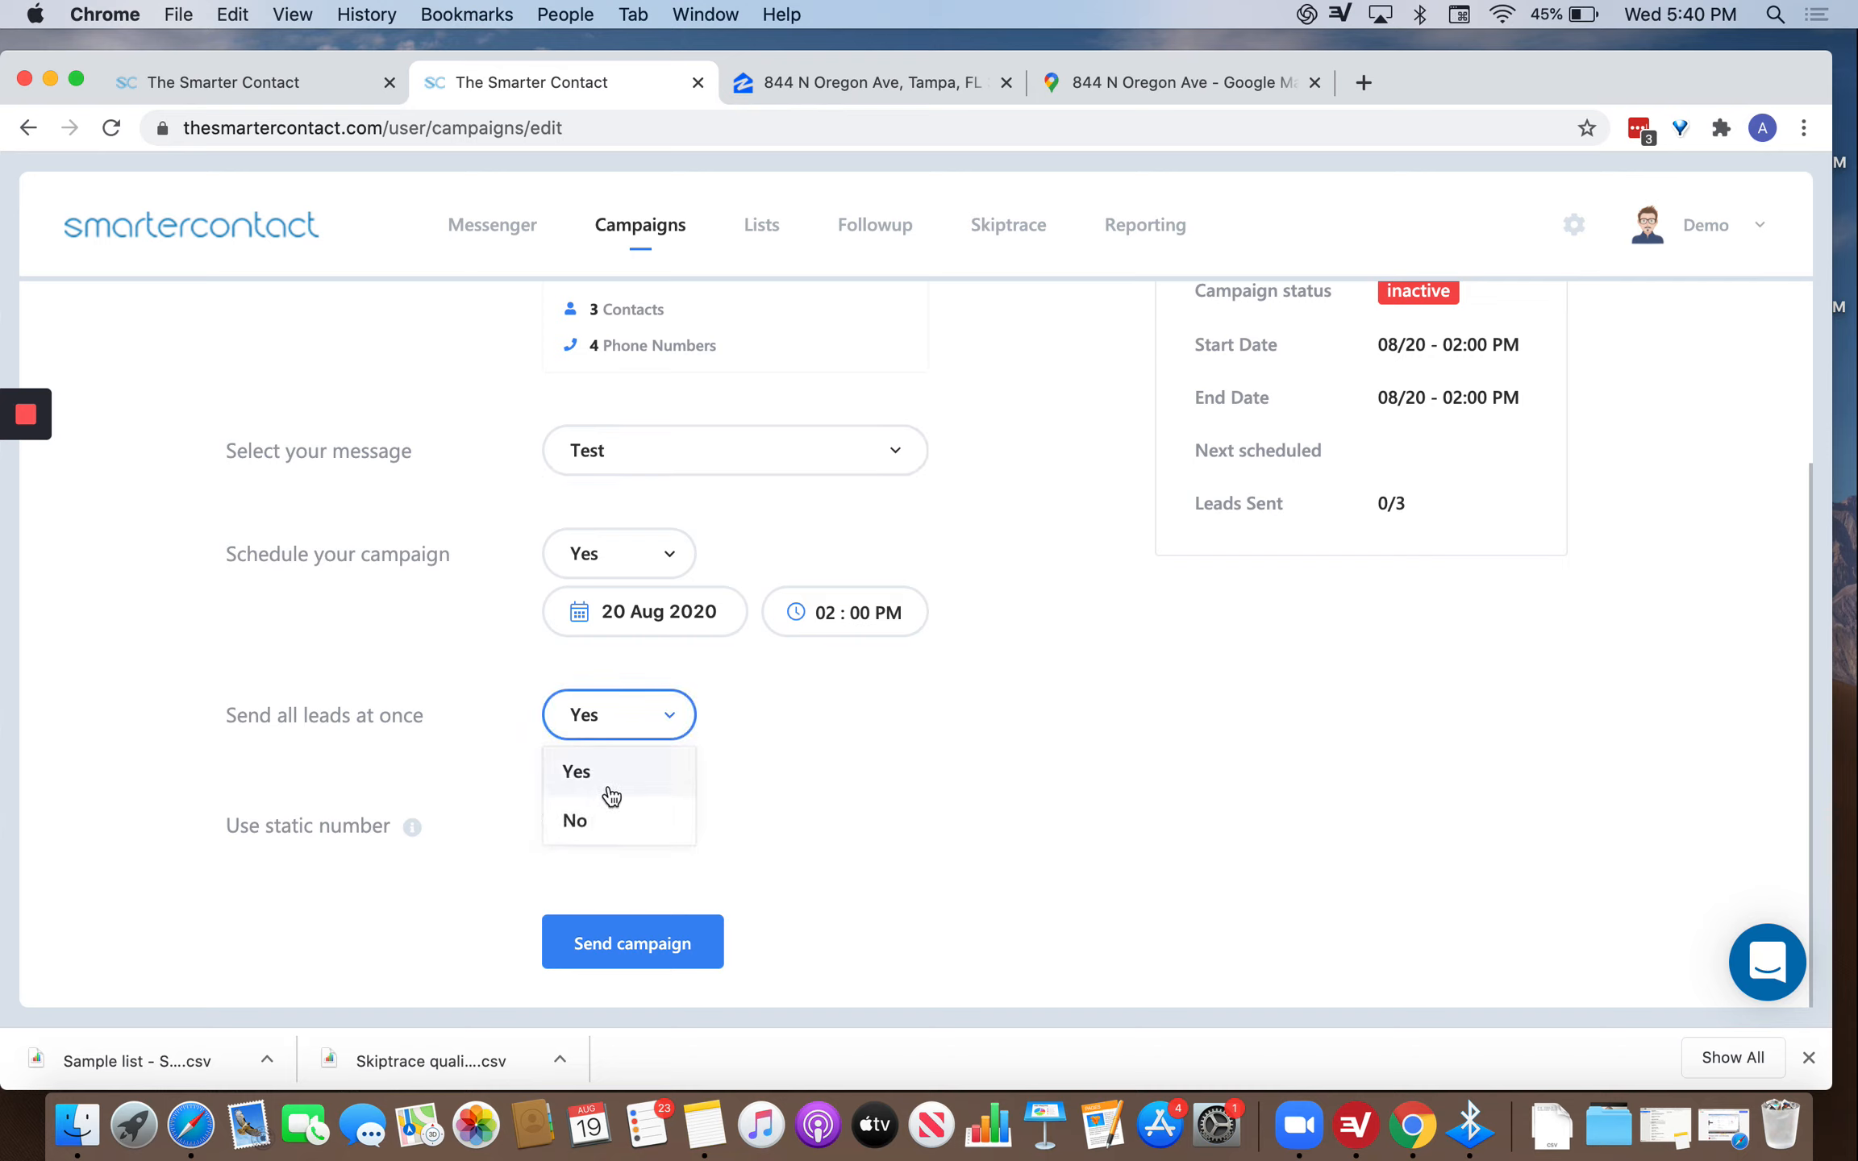
Switch to batch sending of 50 leads per 30 hours.
{"action": "left_click", "coordinate": [598, 828]}
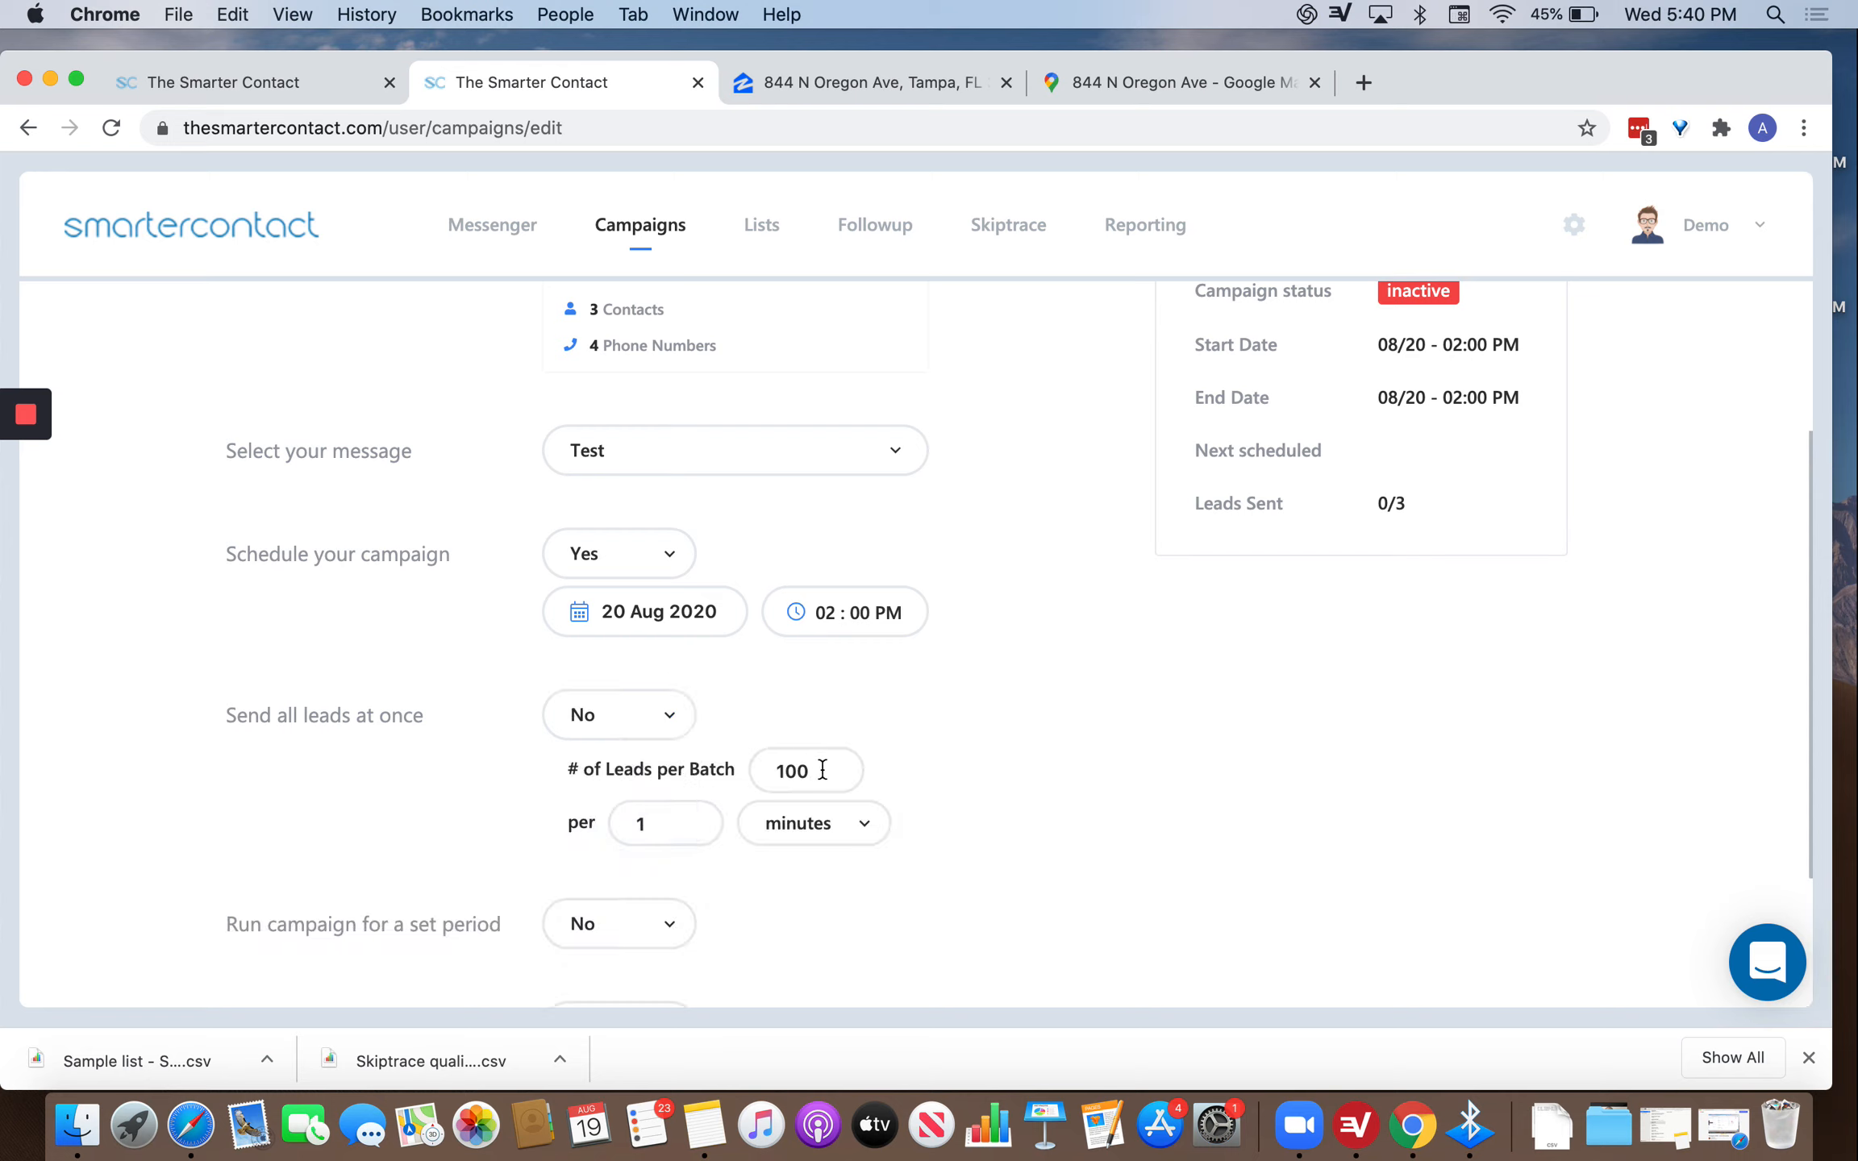
{"action": "left_click", "coordinate": [804, 827]}
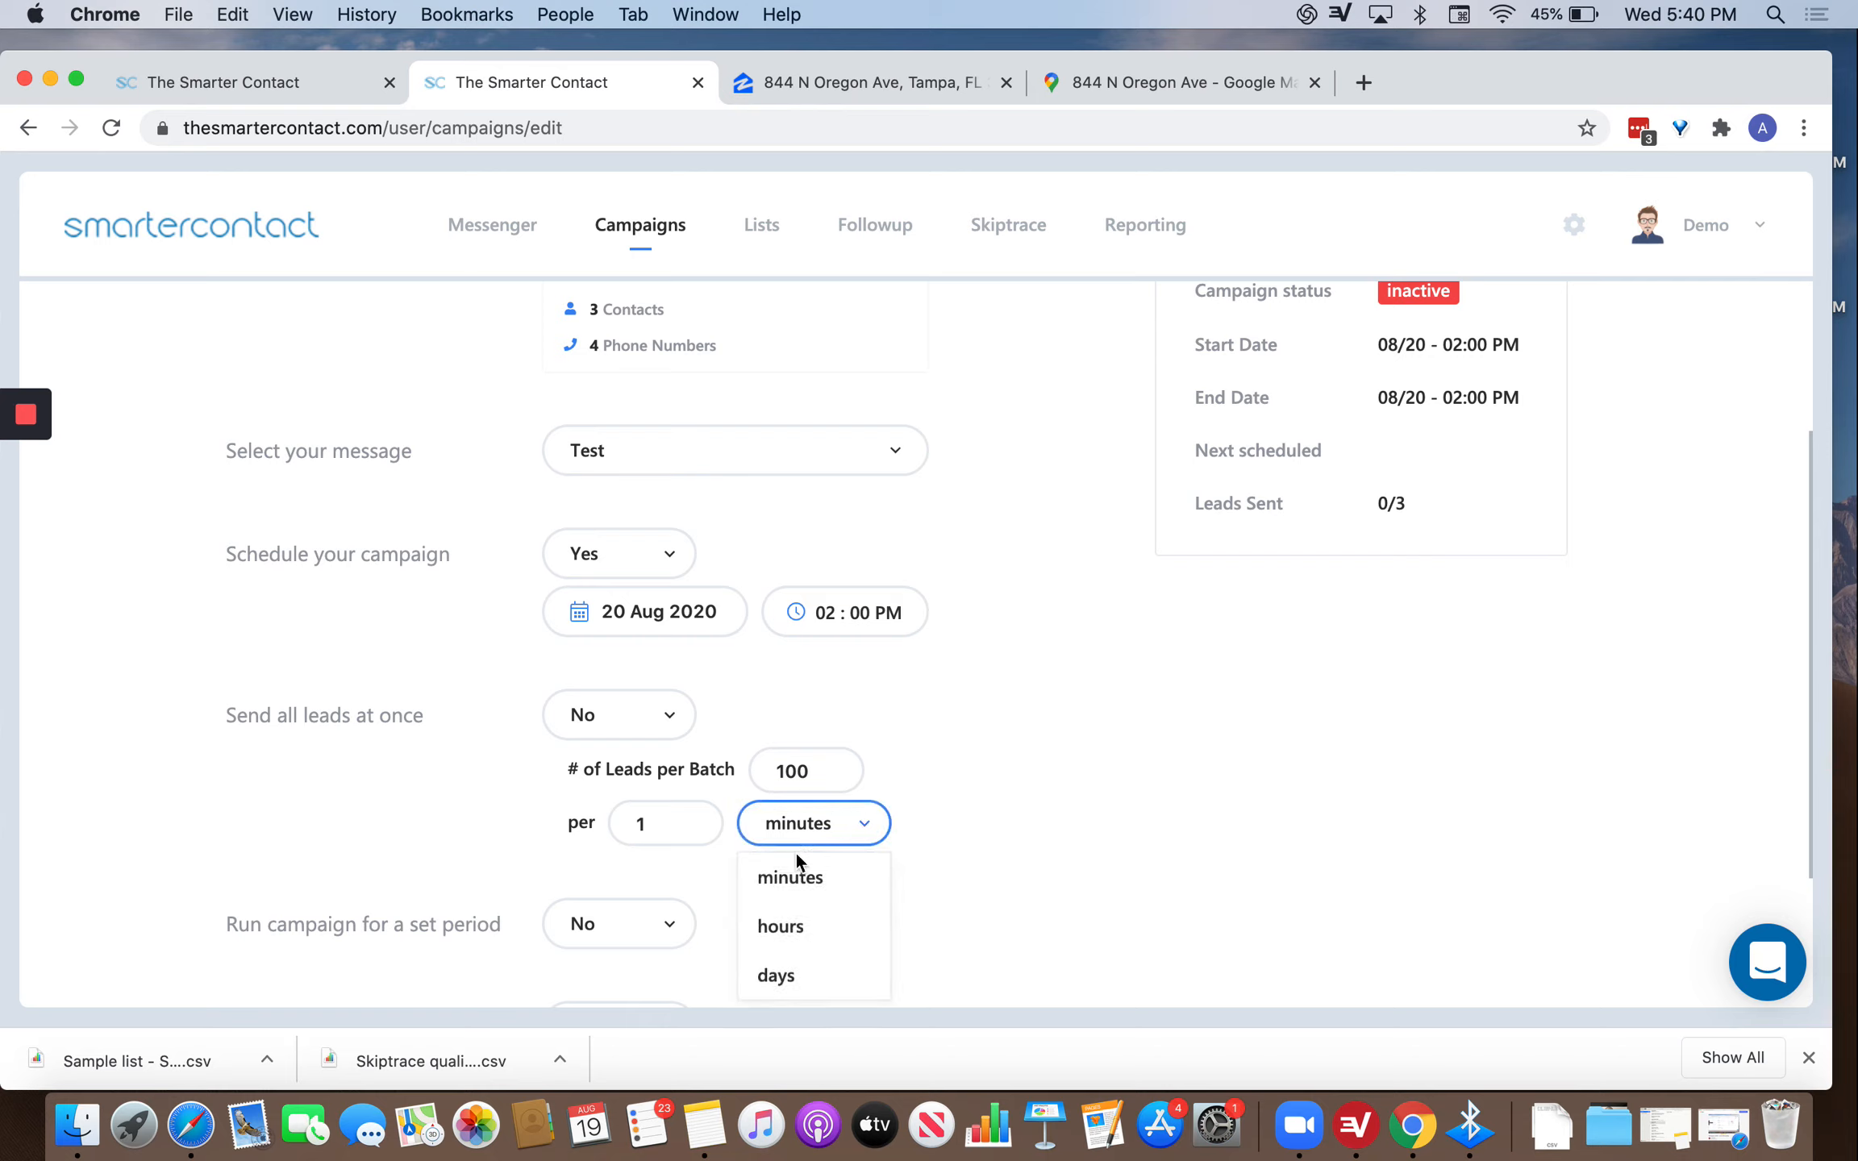
{"action": "left_click", "coordinate": [780, 923]}
{"action": "double_click", "coordinate": [809, 786]}
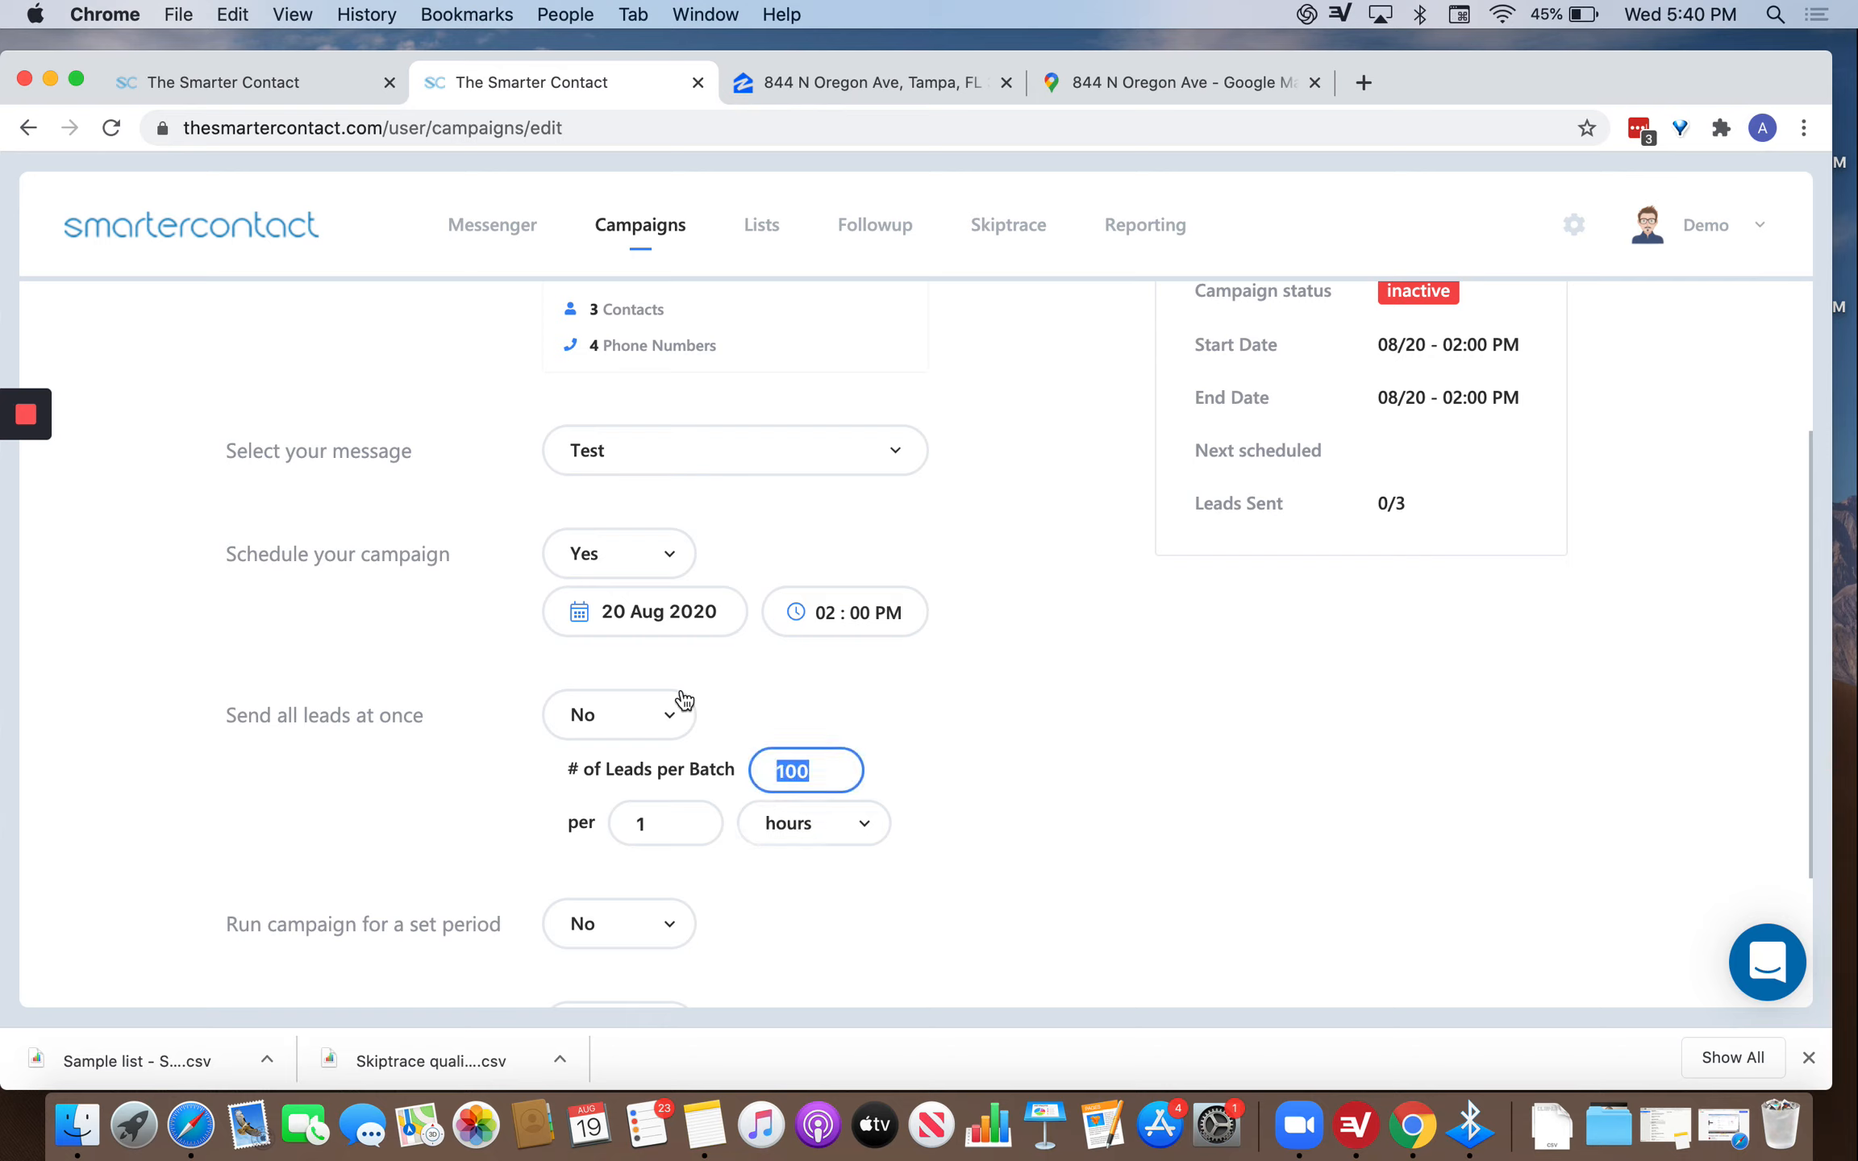
{"action": "type", "text": "50"}
{"action": "double_click", "coordinate": [695, 822]}
{"action": "type", "text": "30"}
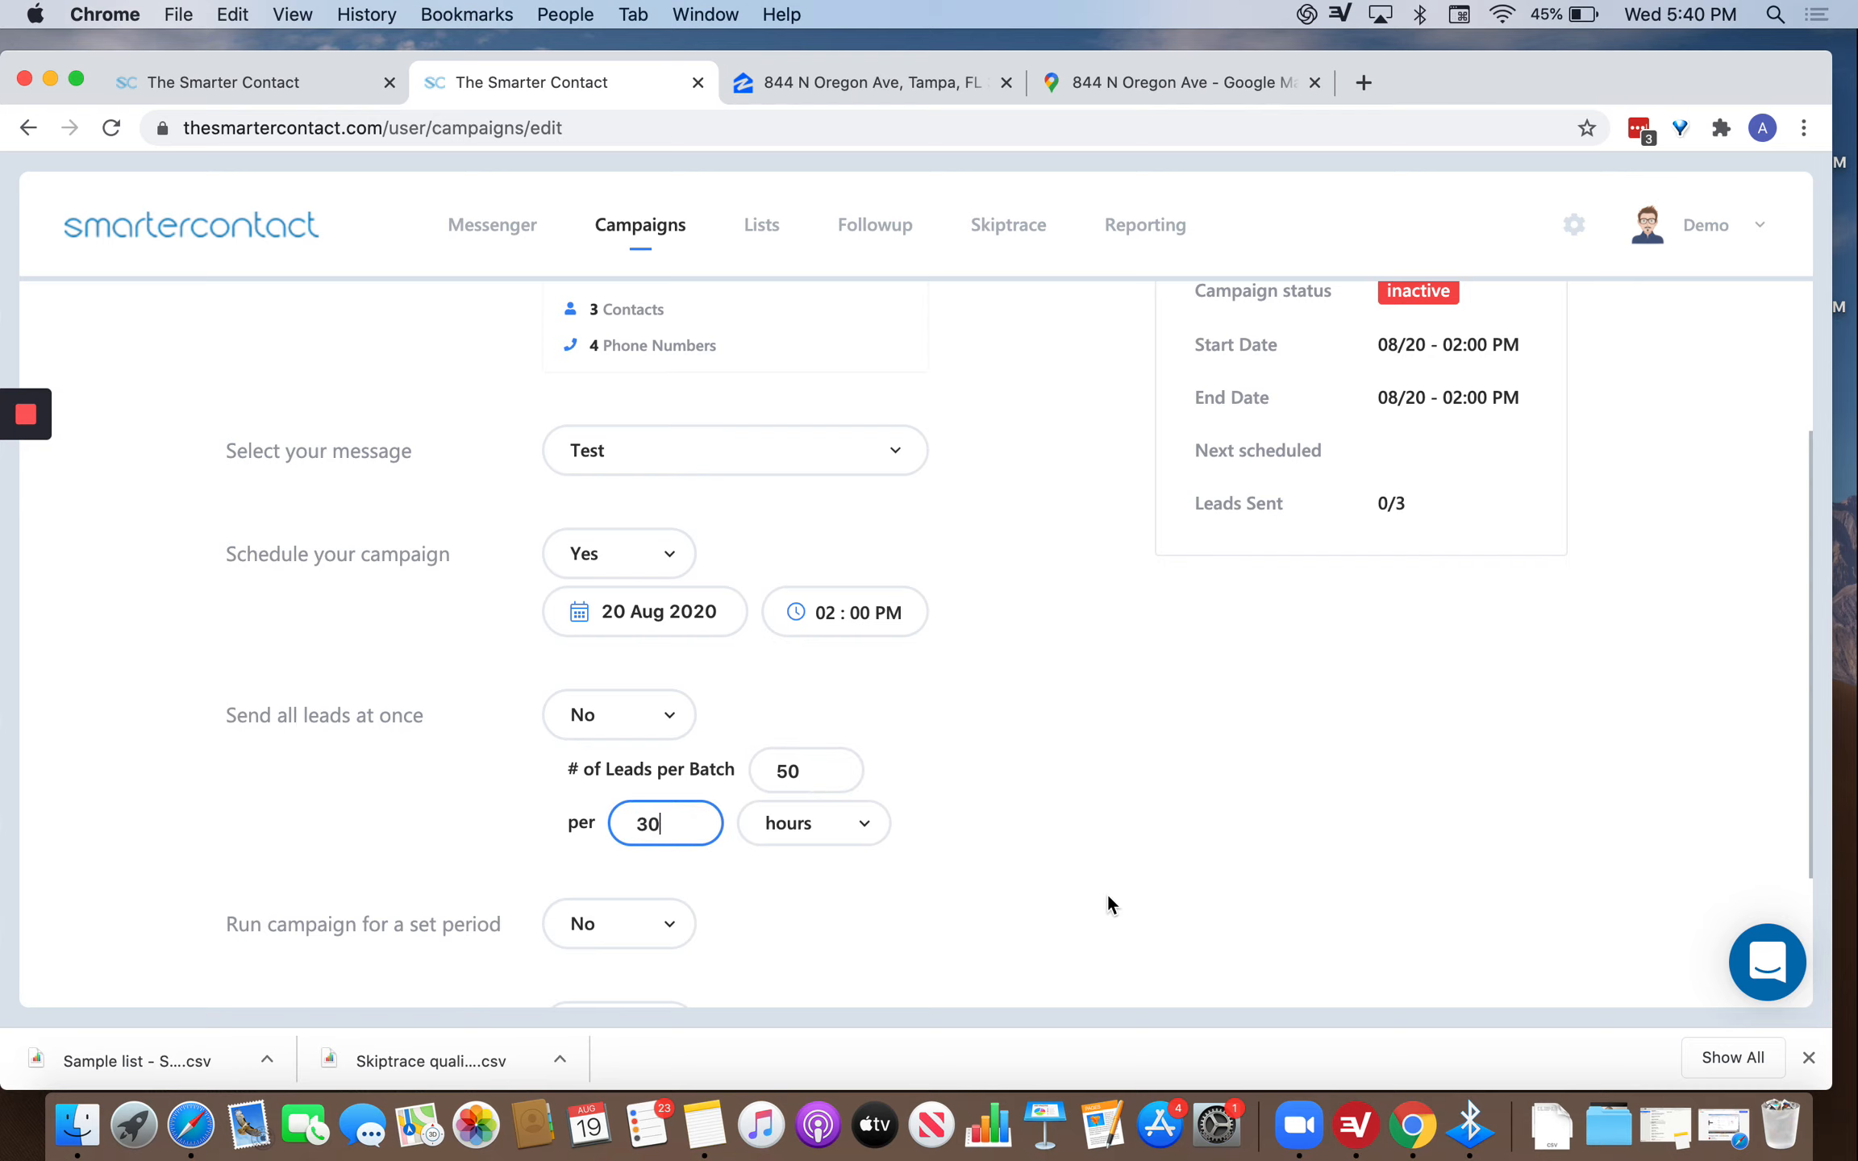
{"action": "left_click", "coordinate": [1149, 802]}
{"action": "scroll", "coordinate": [847, 814], "scroll_direction": "down", "scroll_amount": 2}
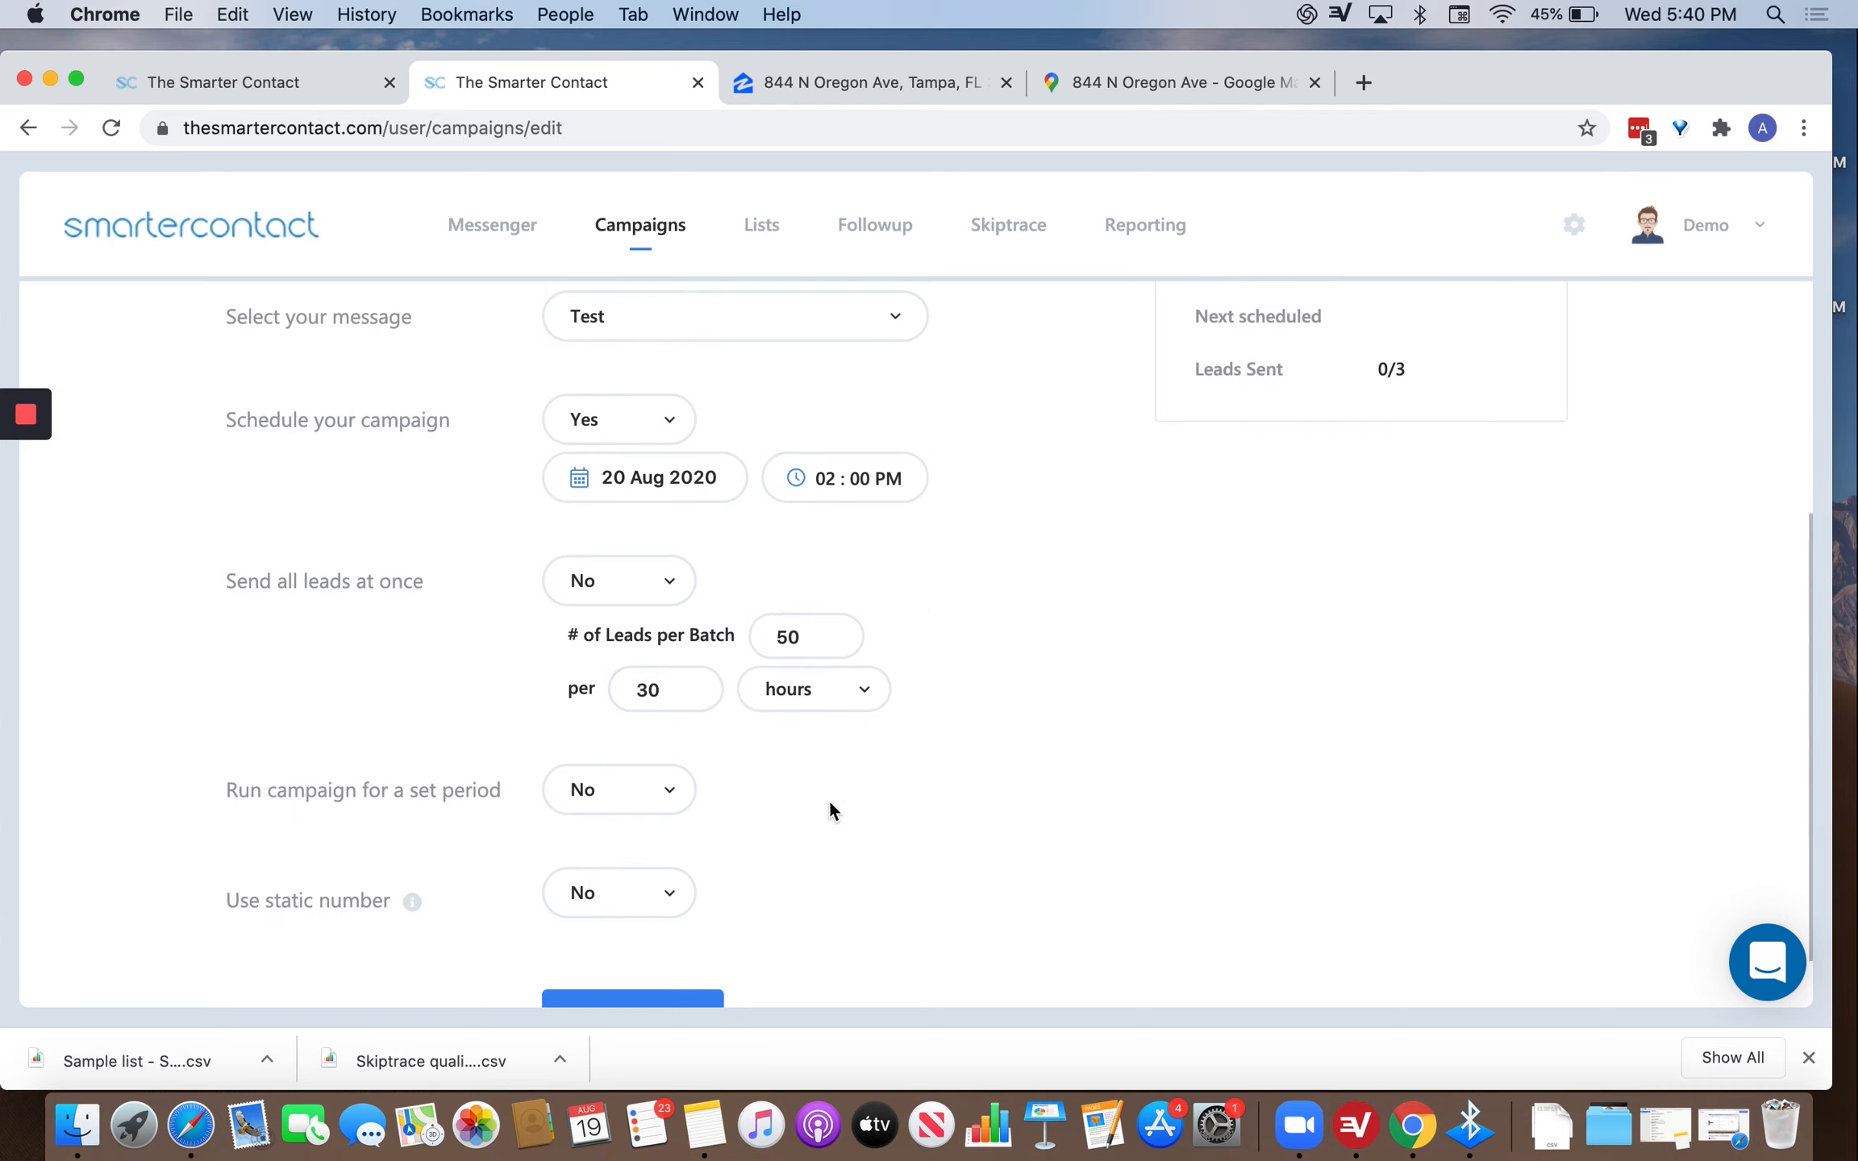
{"action": "scroll", "coordinate": [828, 800], "scroll_direction": "down", "scroll_amount": 1}
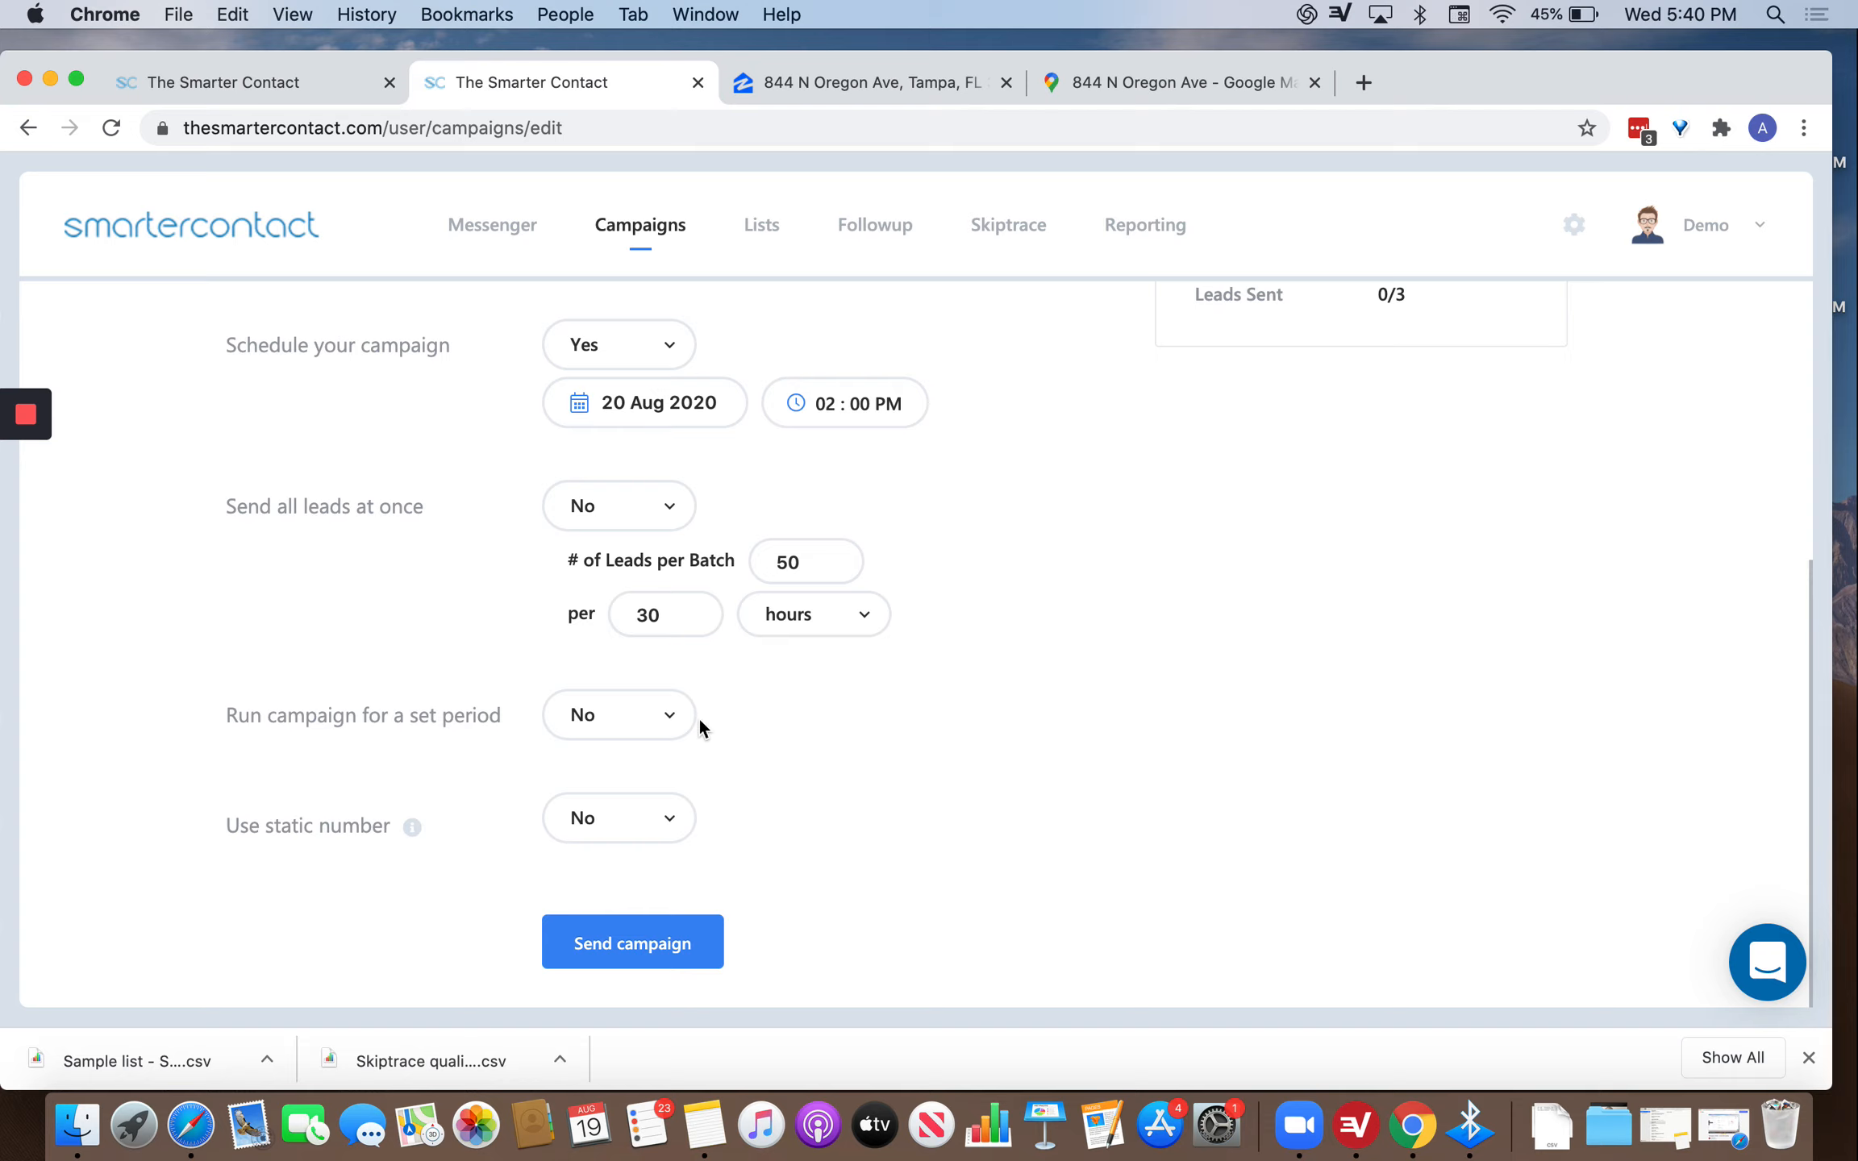
Enable 'Run campaign for a set period' with a daily window from 10:00 AM to 05:00 PM.
{"action": "left_click", "coordinate": [655, 724]}
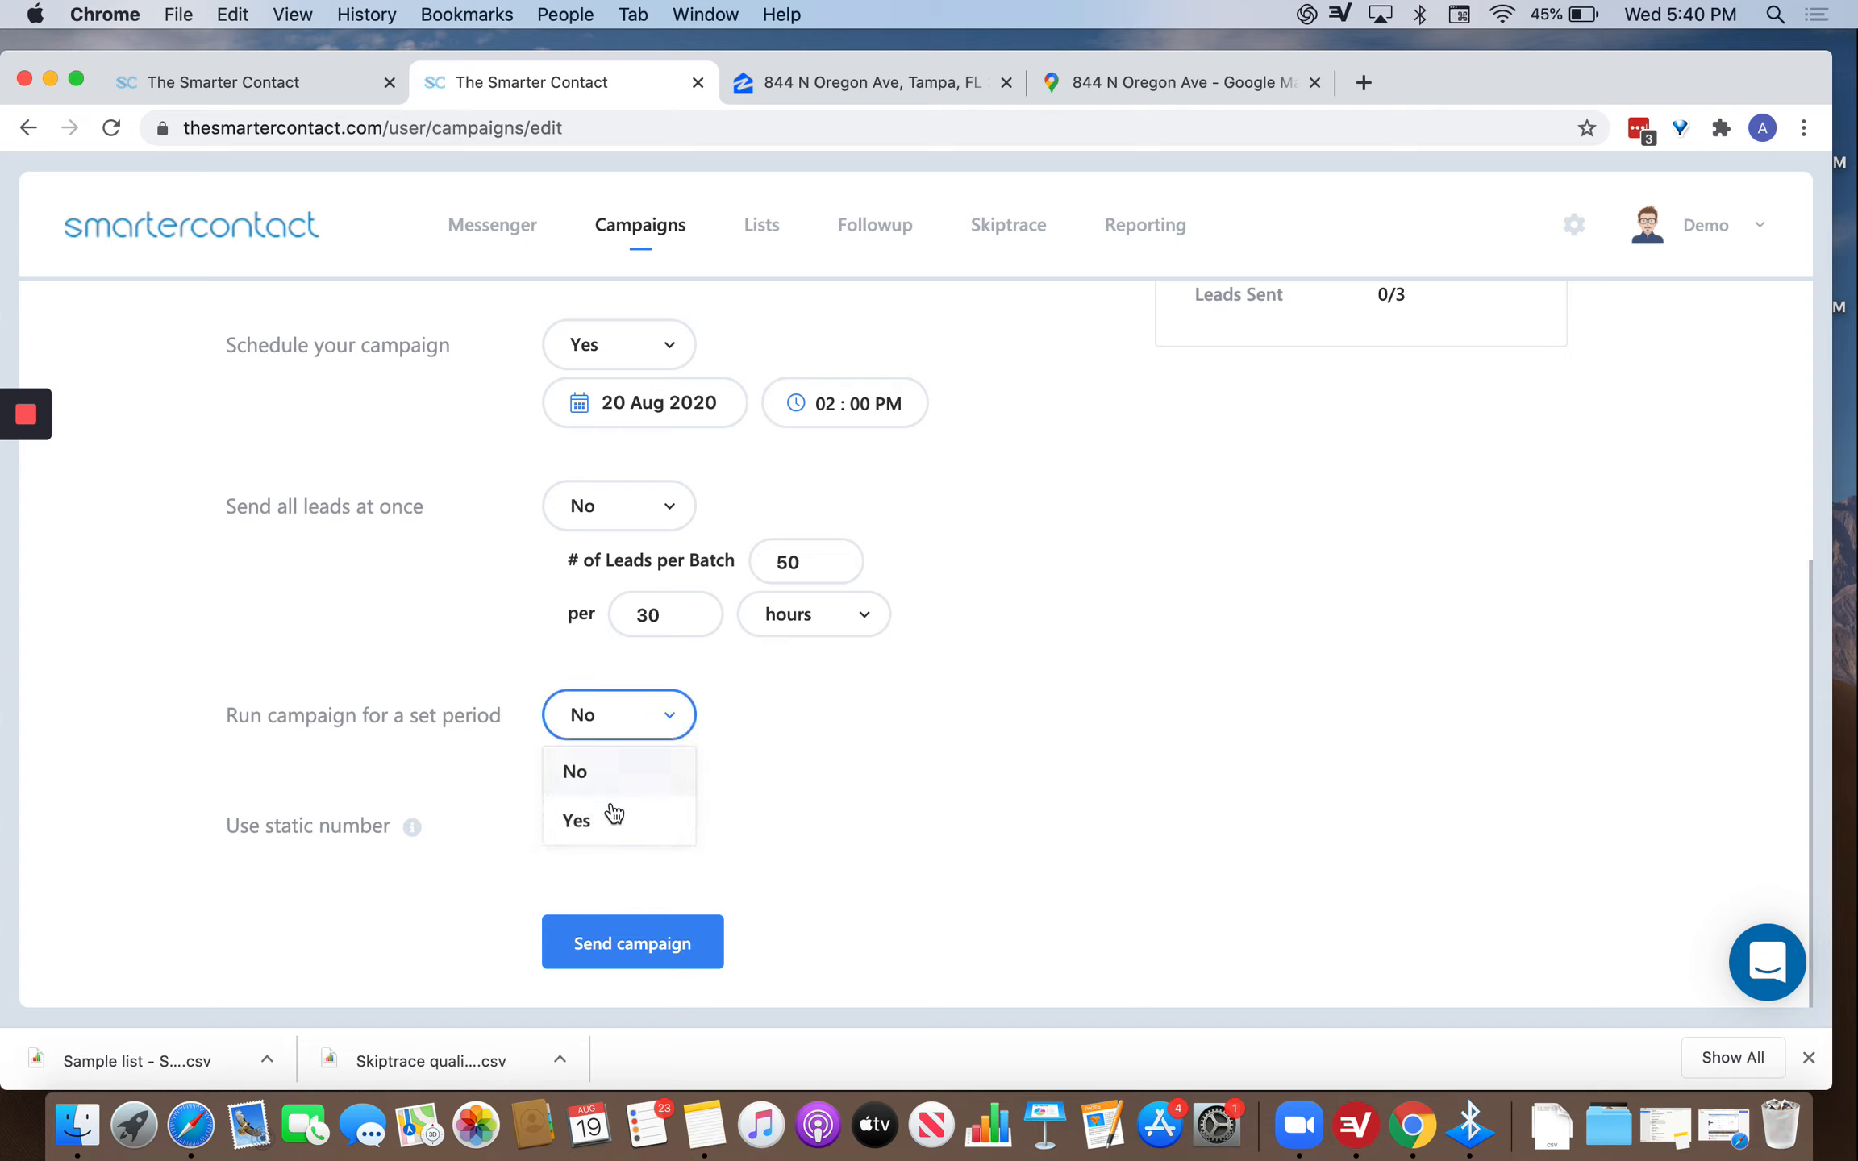
{"action": "left_click", "coordinate": [612, 820]}
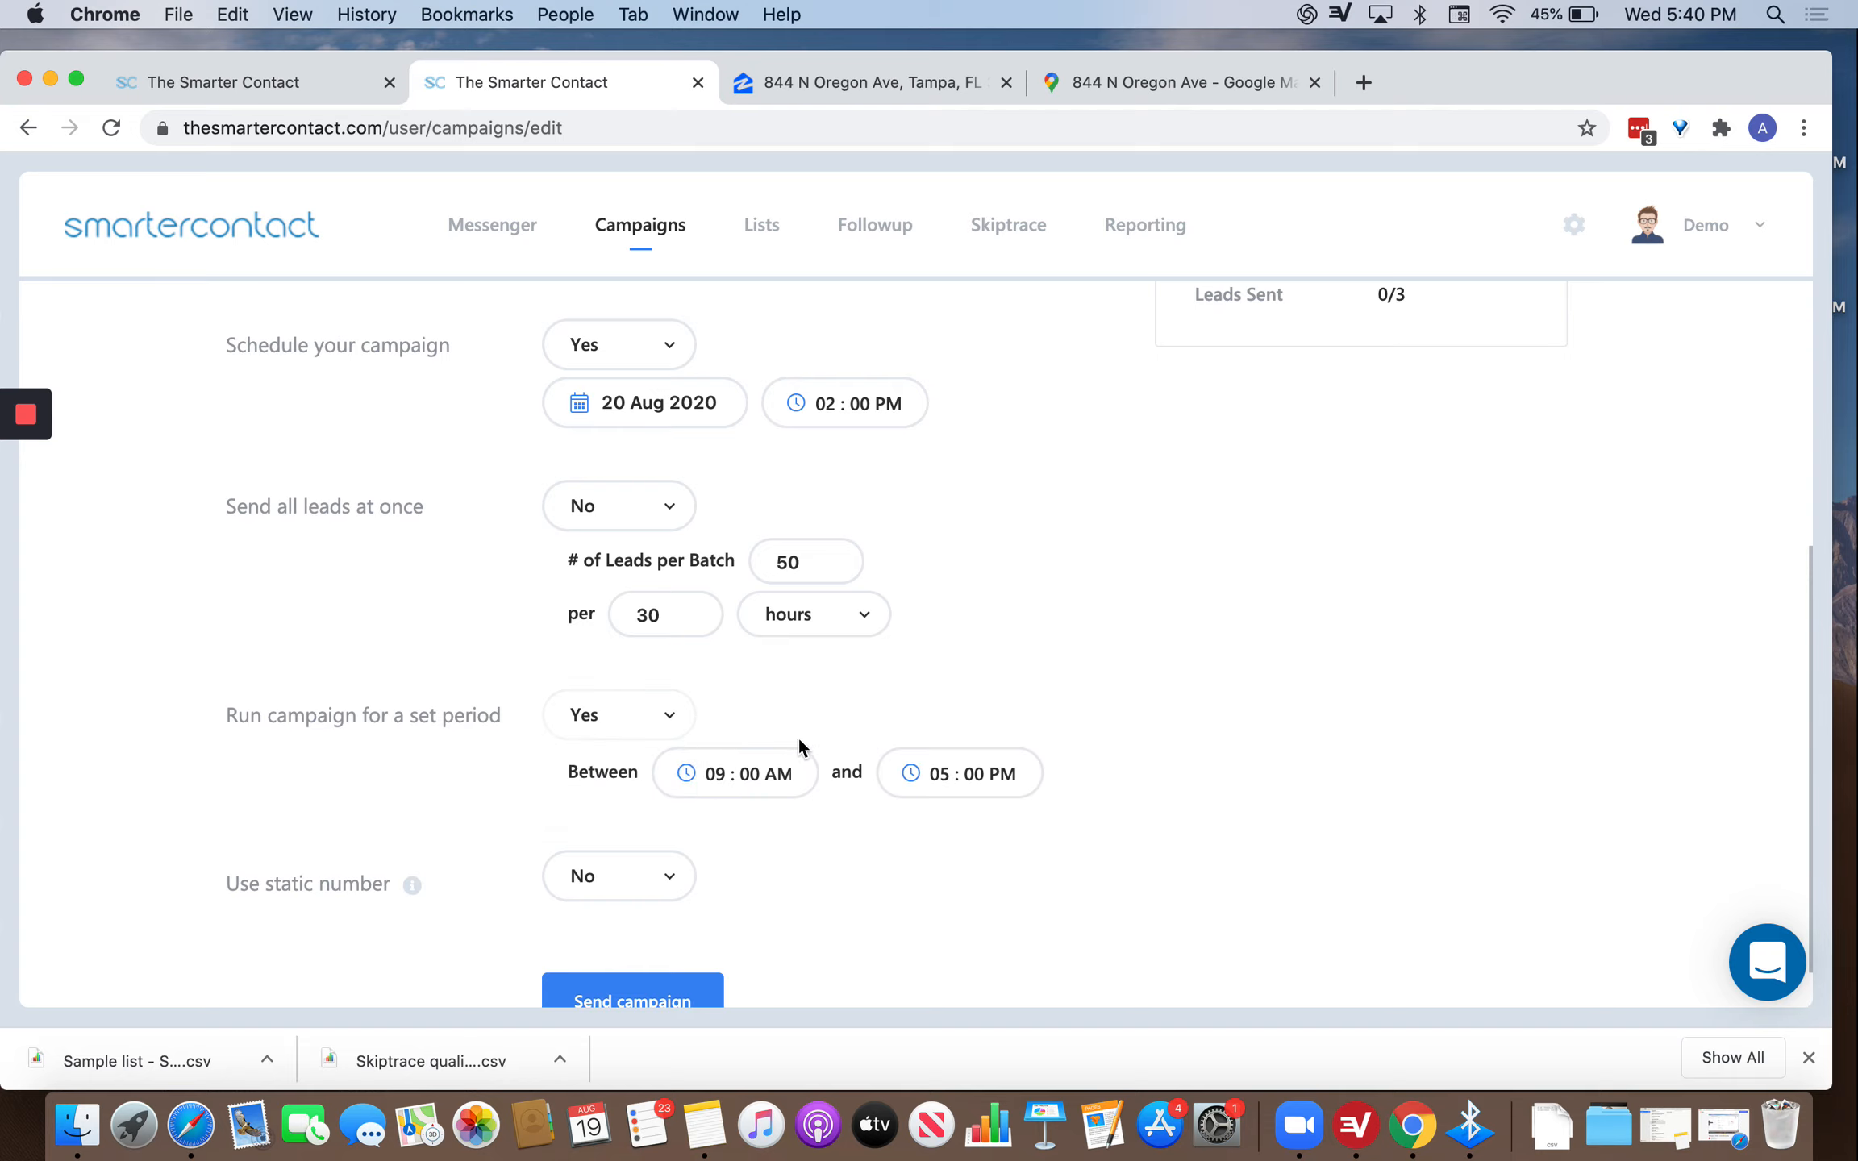
{"action": "left_click", "coordinate": [732, 778]}
{"action": "left_click", "coordinate": [676, 933]}
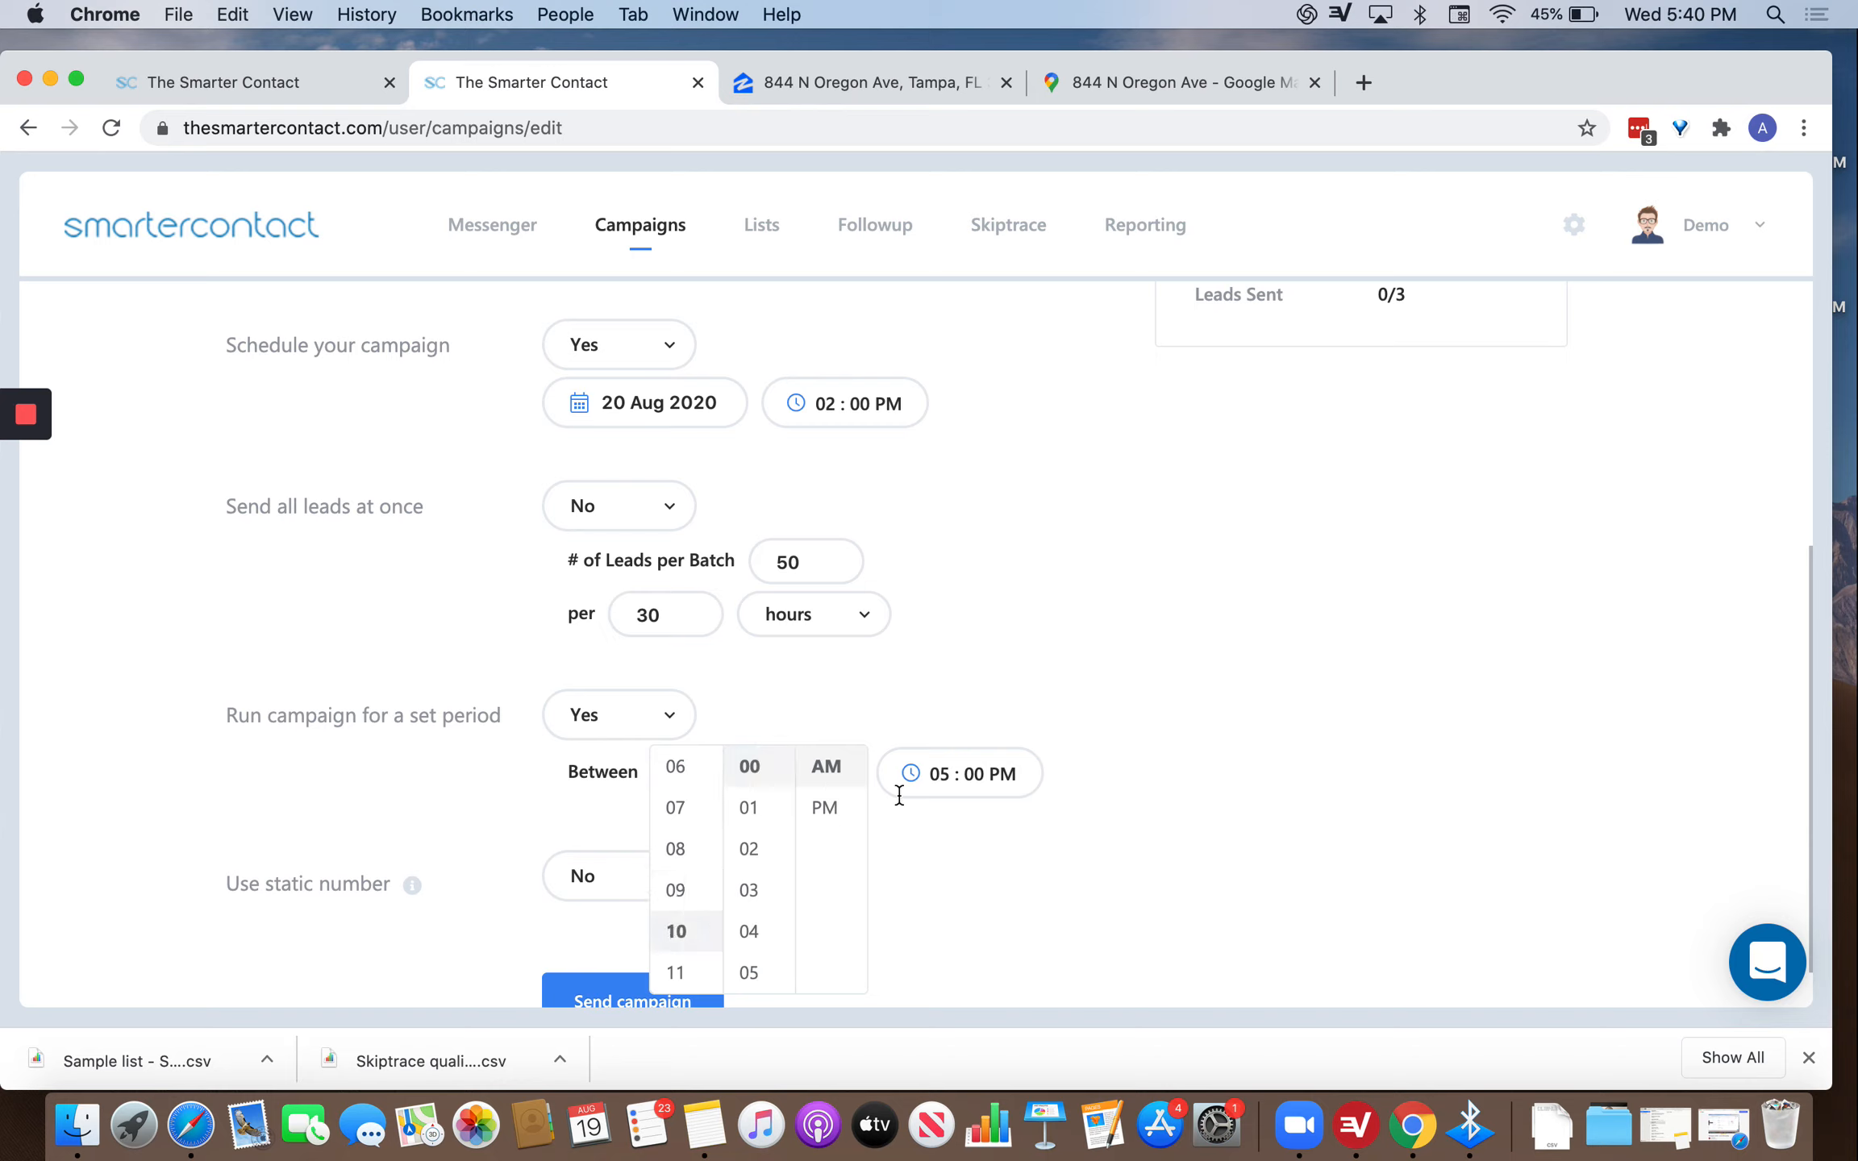
{"action": "left_click", "coordinate": [940, 771]}
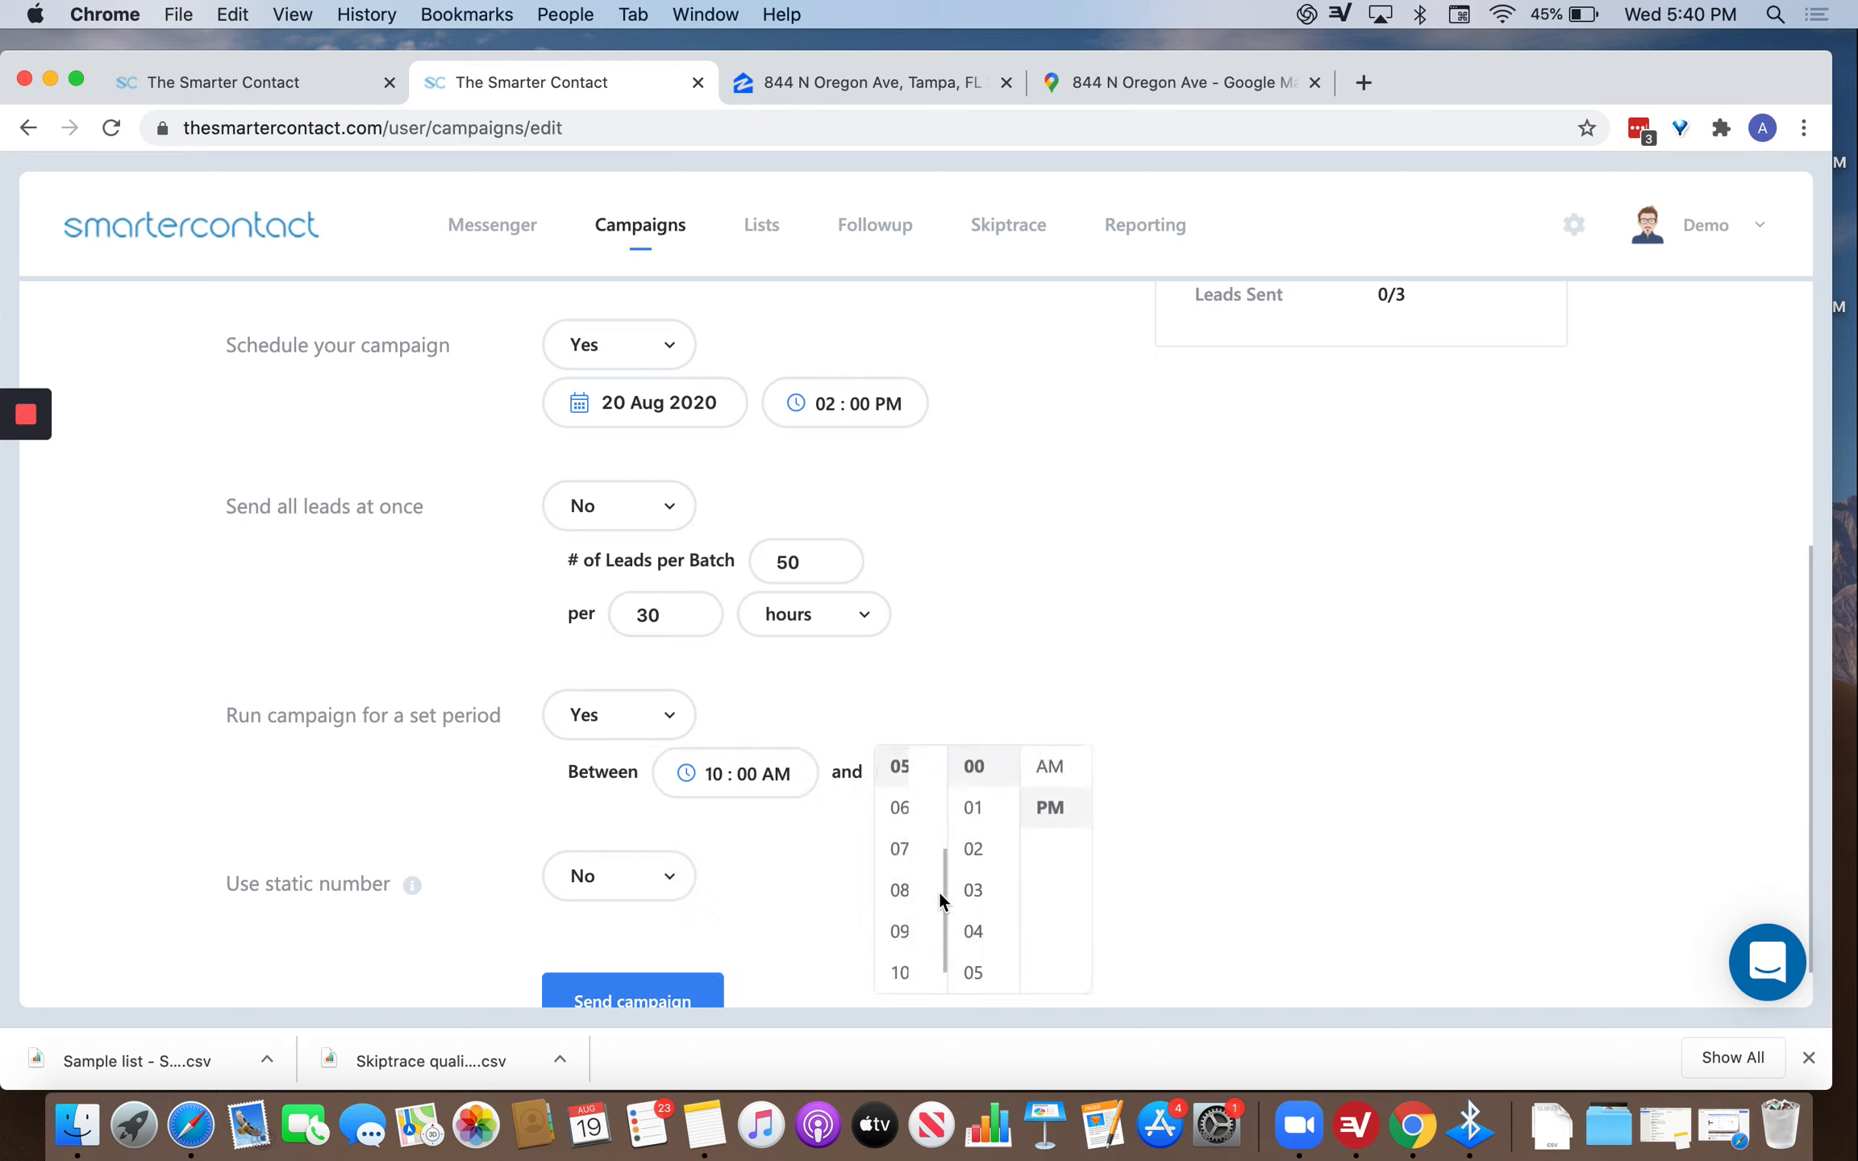
{"action": "left_click", "coordinate": [900, 767]}
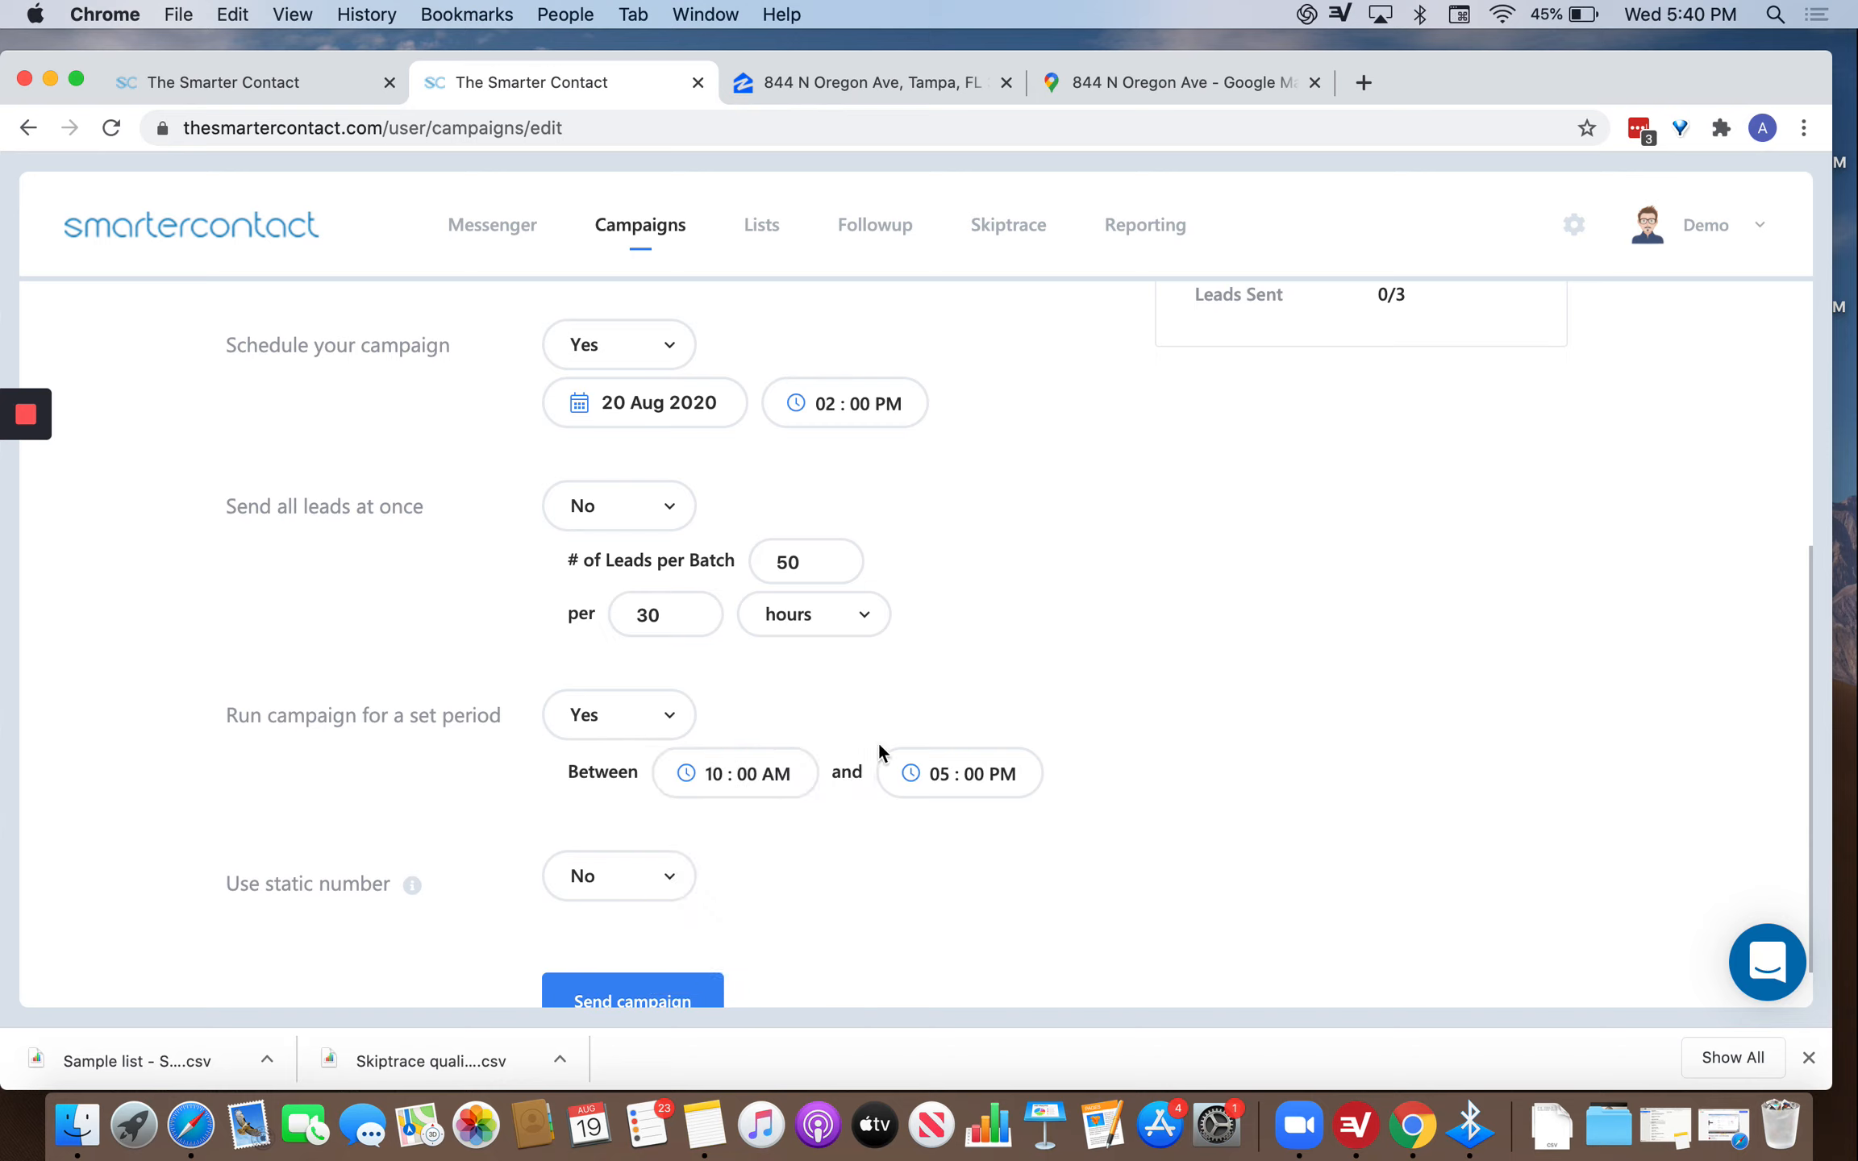
{"action": "scroll", "coordinate": [838, 842], "scroll_direction": "down", "scroll_amount": 1}
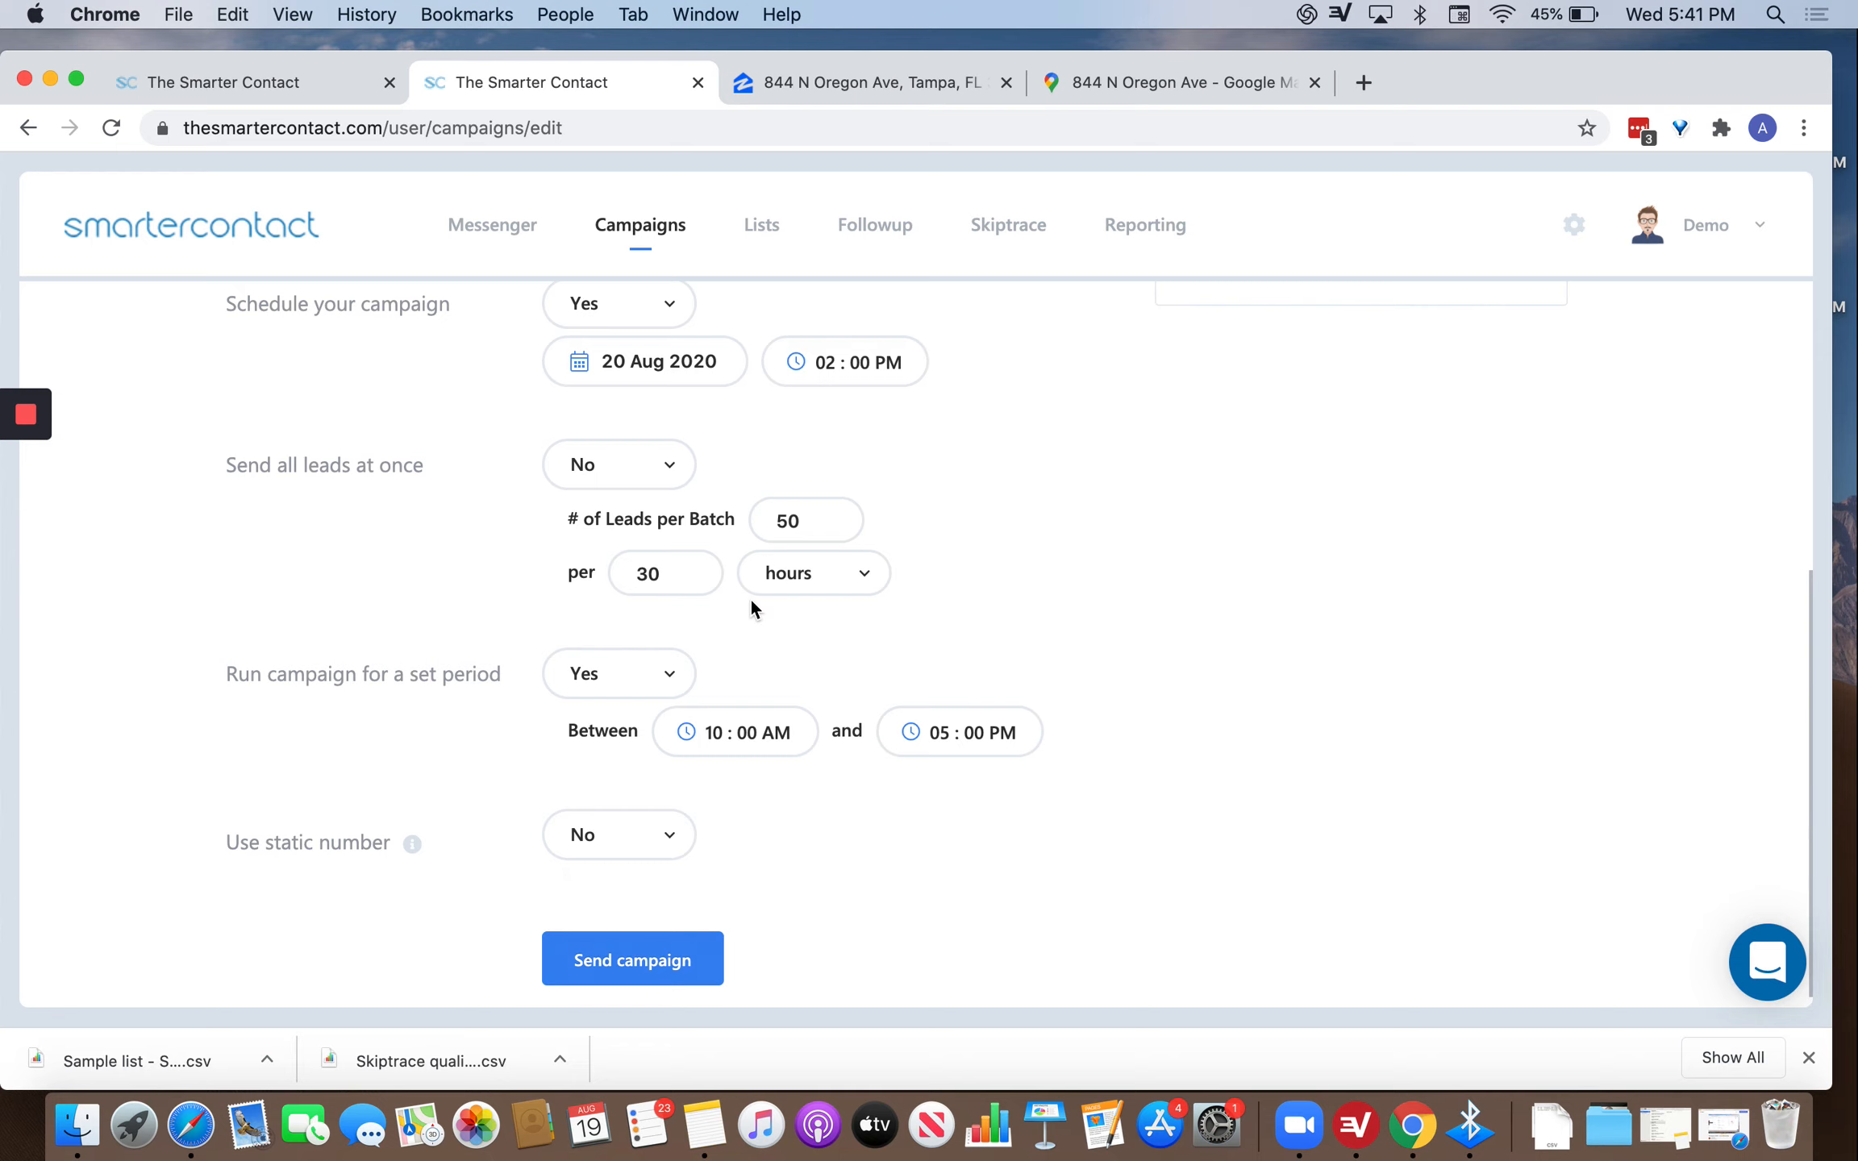
Set Schedule to No and Send all leads at once to Yes, then send the campaign.
{"action": "scroll", "coordinate": [750, 597], "scroll_direction": "up", "scroll_amount": 4}
{"action": "scroll", "coordinate": [663, 748], "scroll_direction": "down", "scroll_amount": 1}
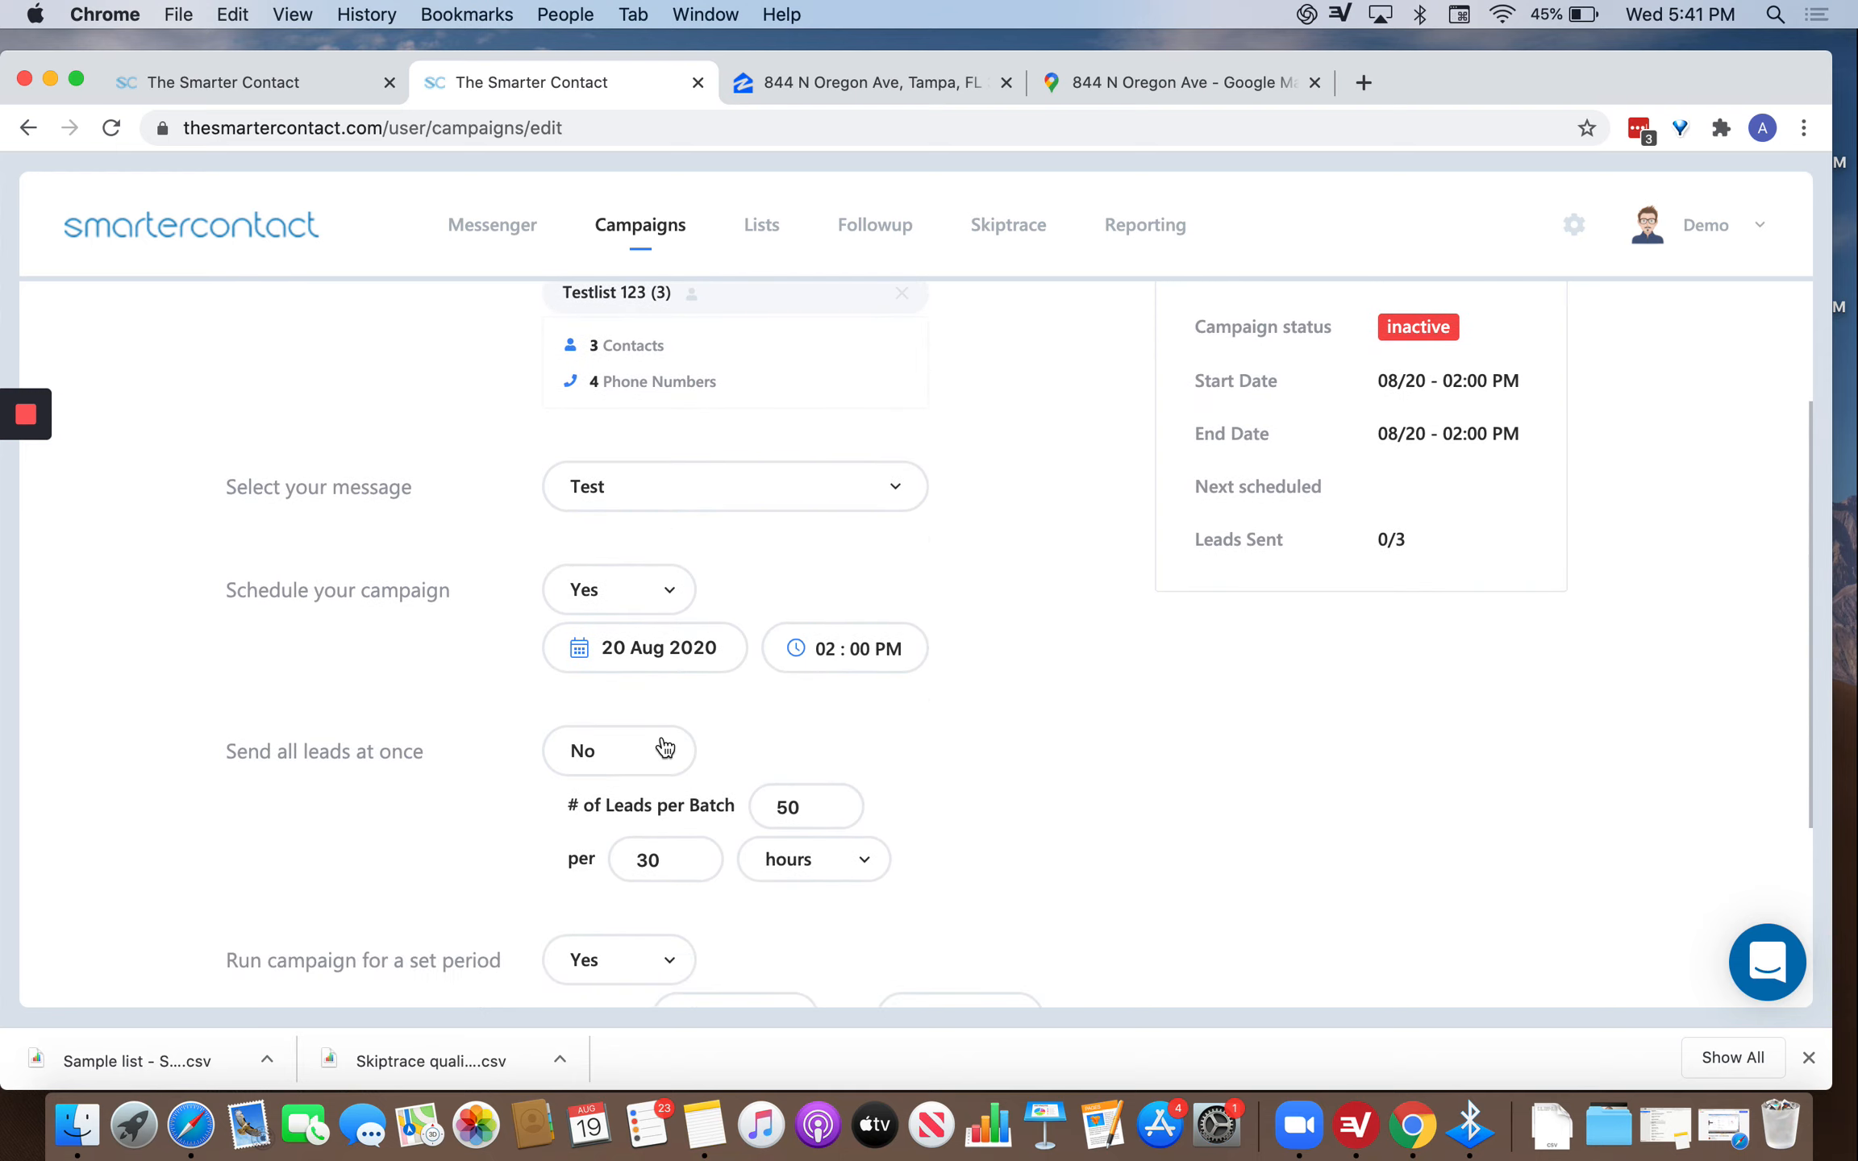
{"action": "left_click", "coordinate": [613, 610]}
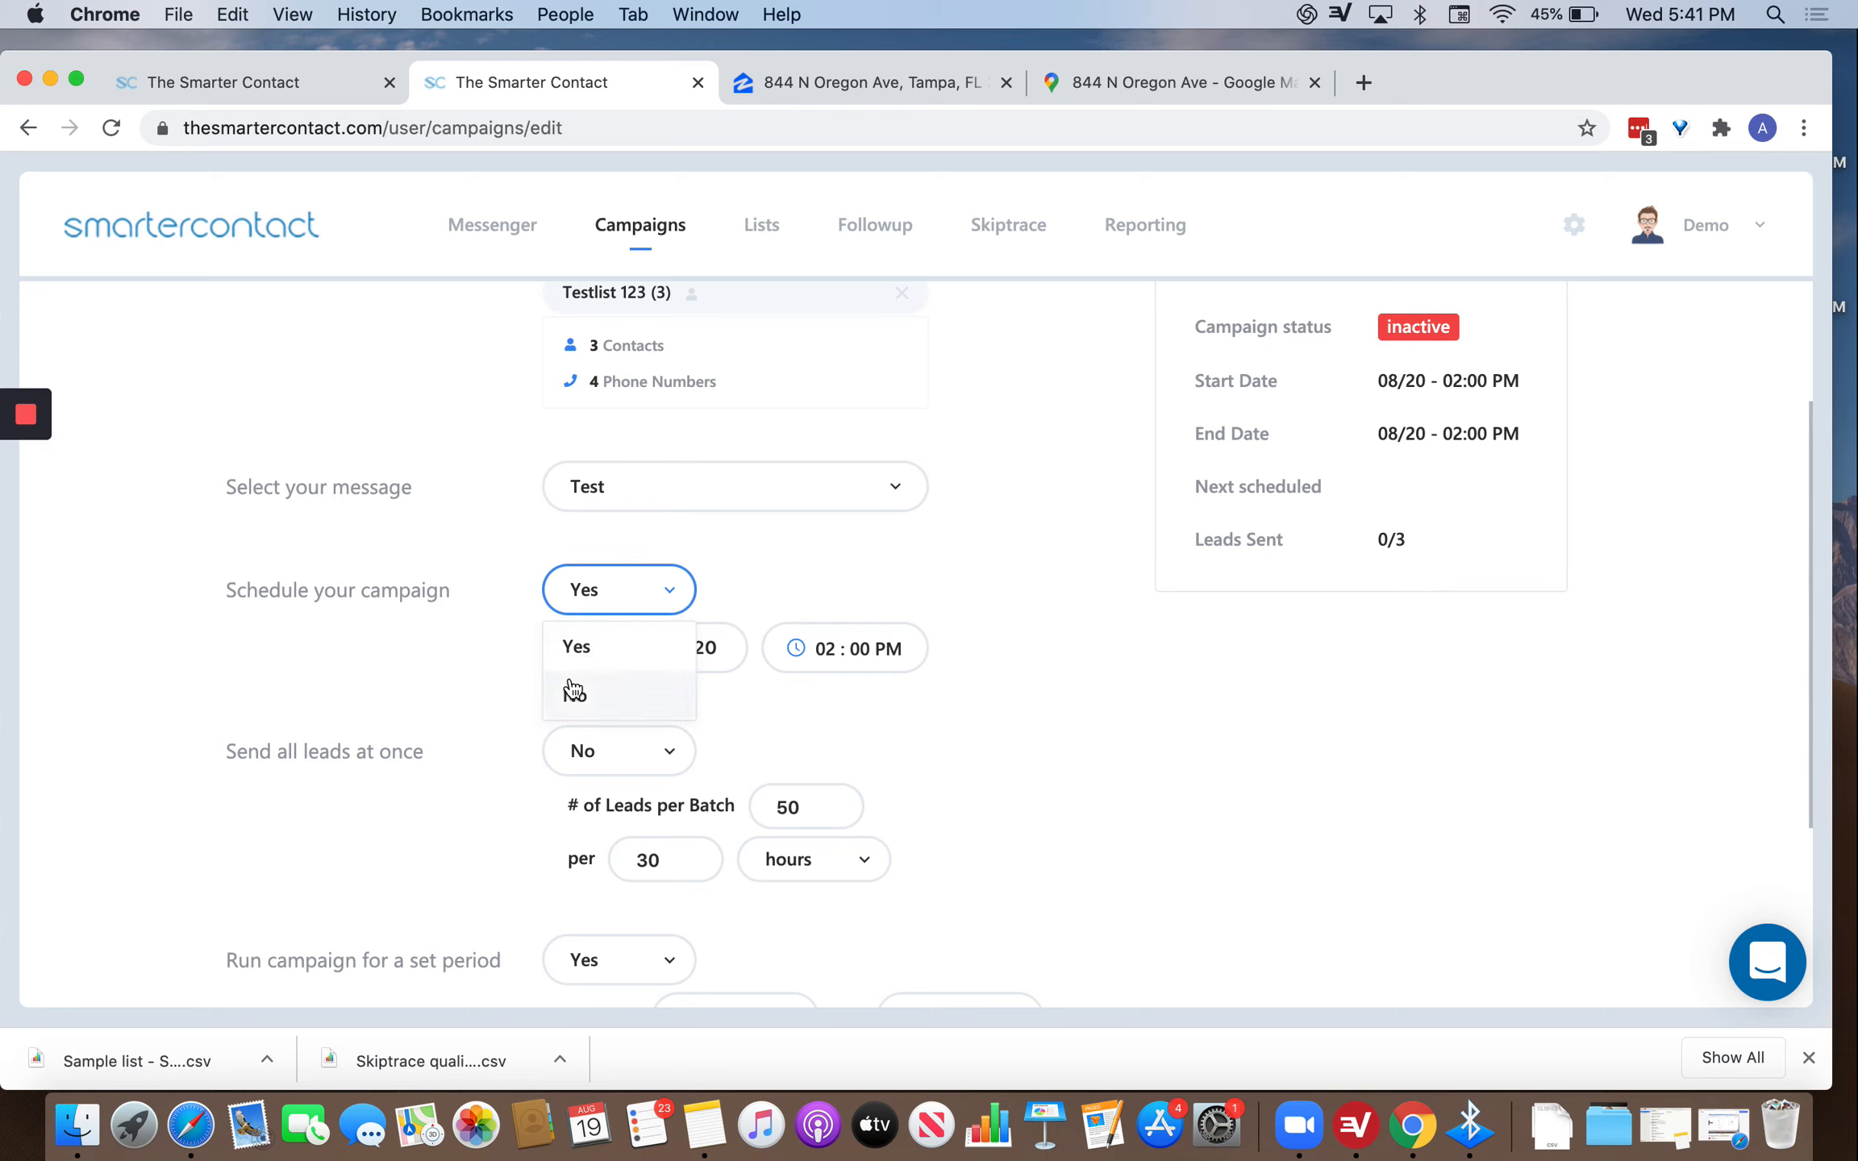
{"action": "left_click", "coordinate": [575, 687]}
{"action": "left_click", "coordinate": [626, 694]}
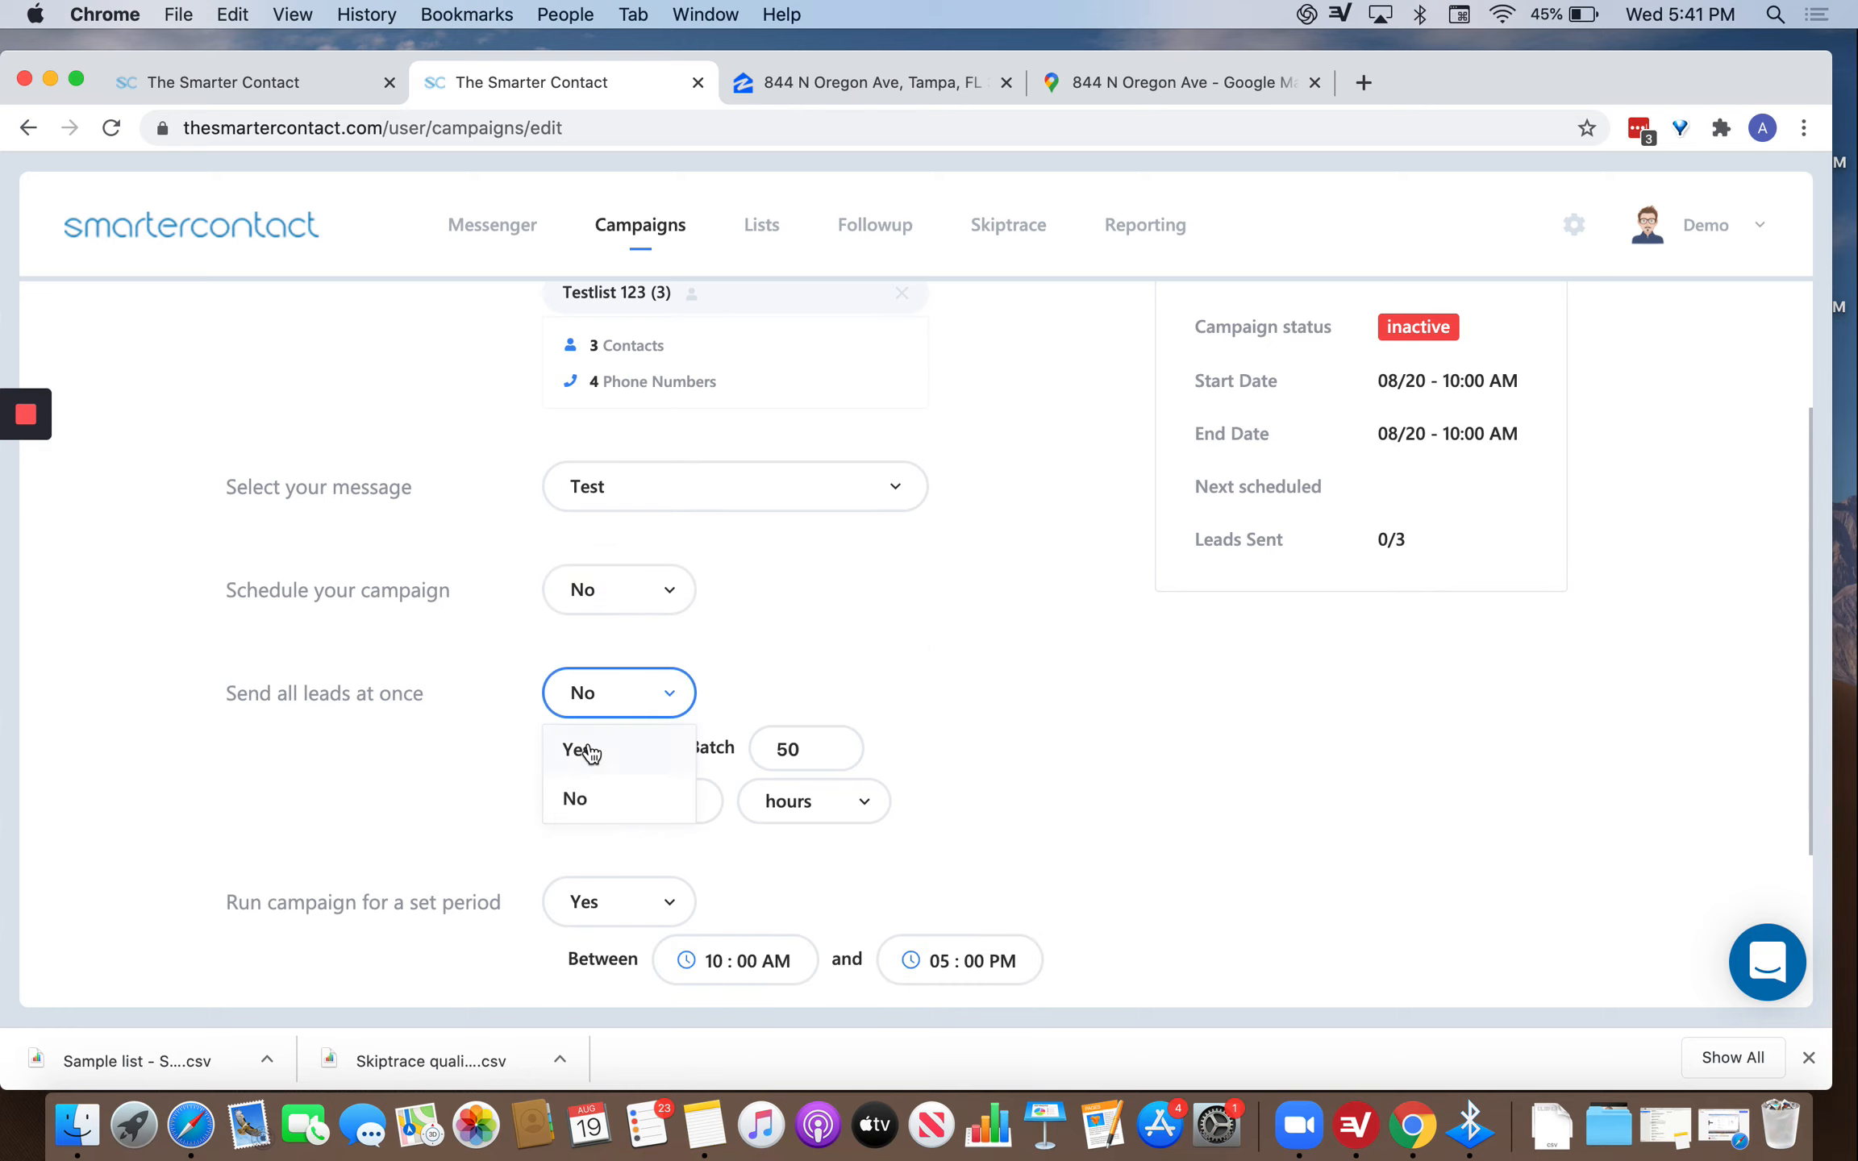
{"action": "left_click", "coordinate": [587, 791]}
{"action": "scroll", "coordinate": [694, 677], "scroll_direction": "down", "scroll_amount": 3}
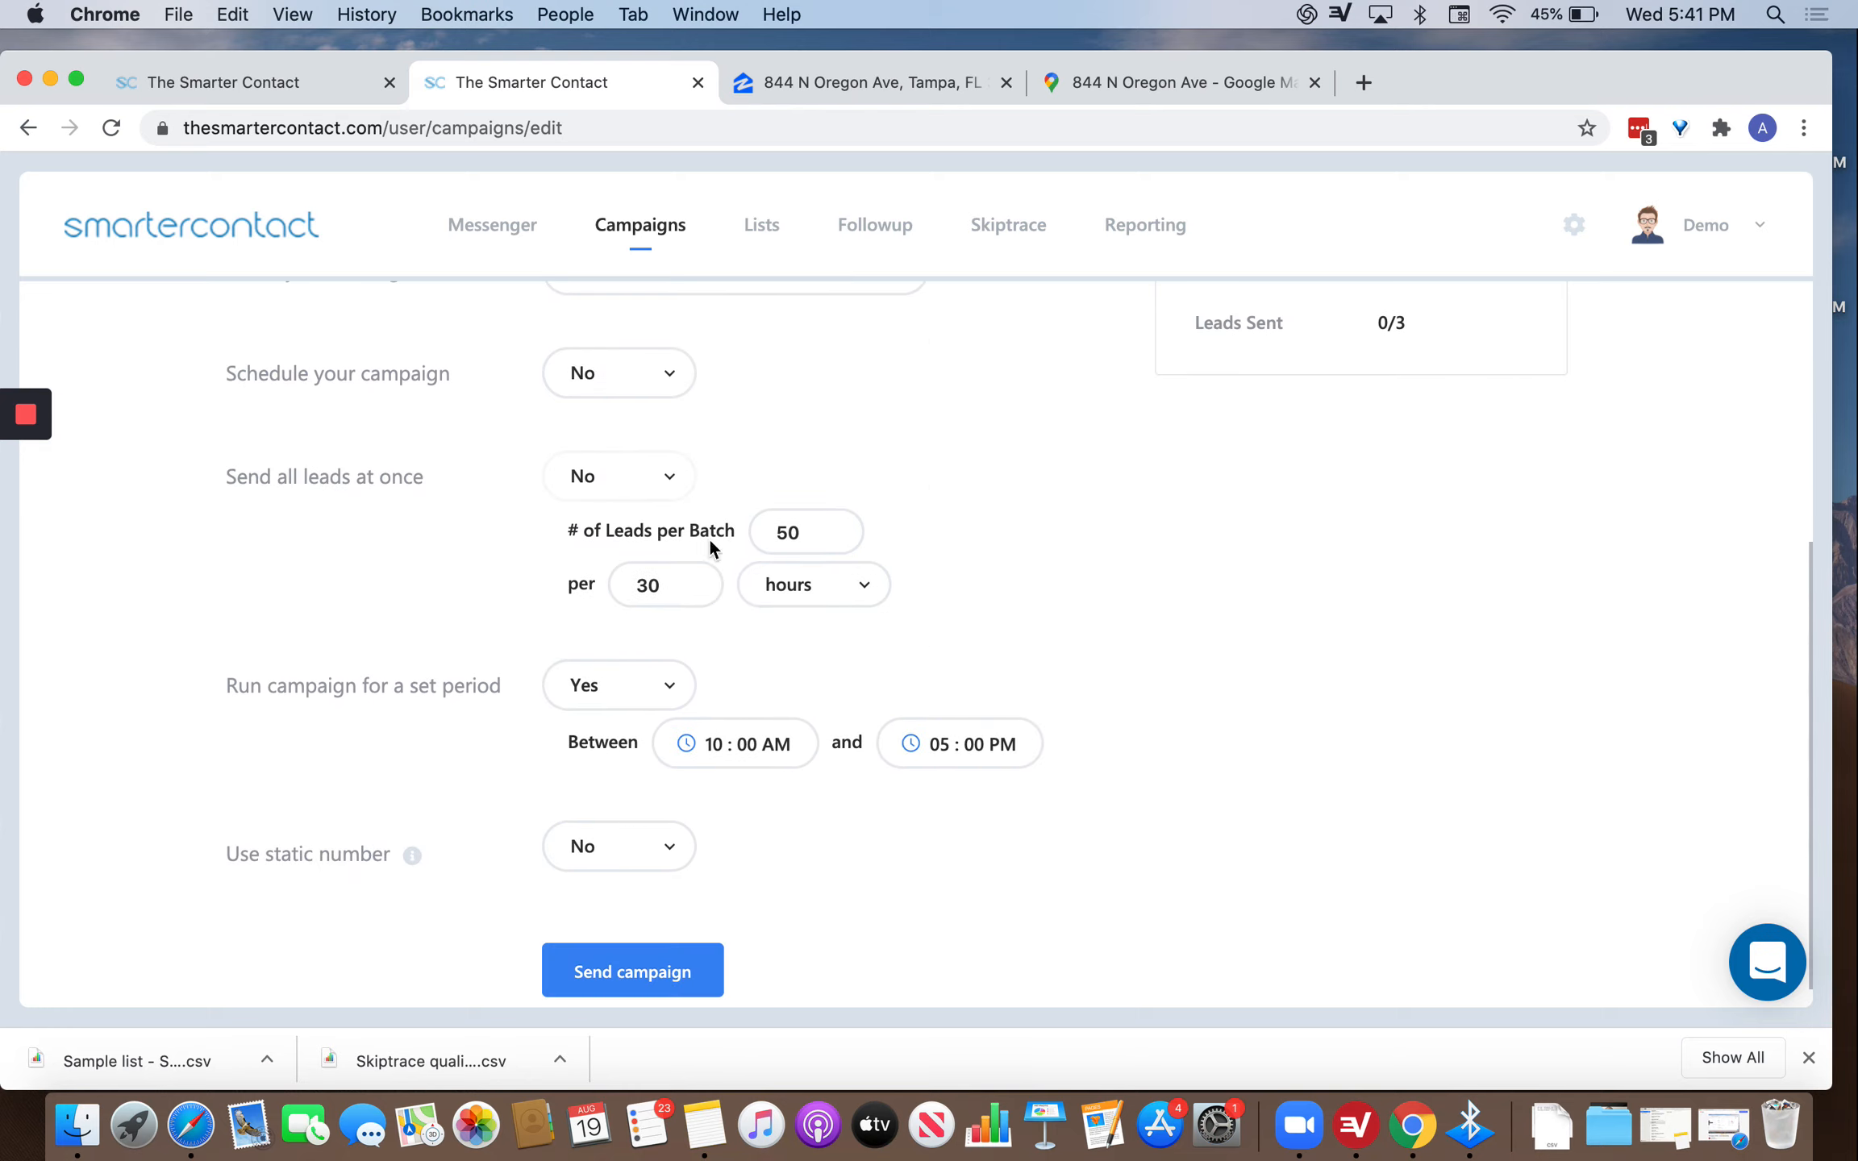
{"action": "left_click", "coordinate": [615, 488]}
{"action": "left_click", "coordinate": [584, 531]}
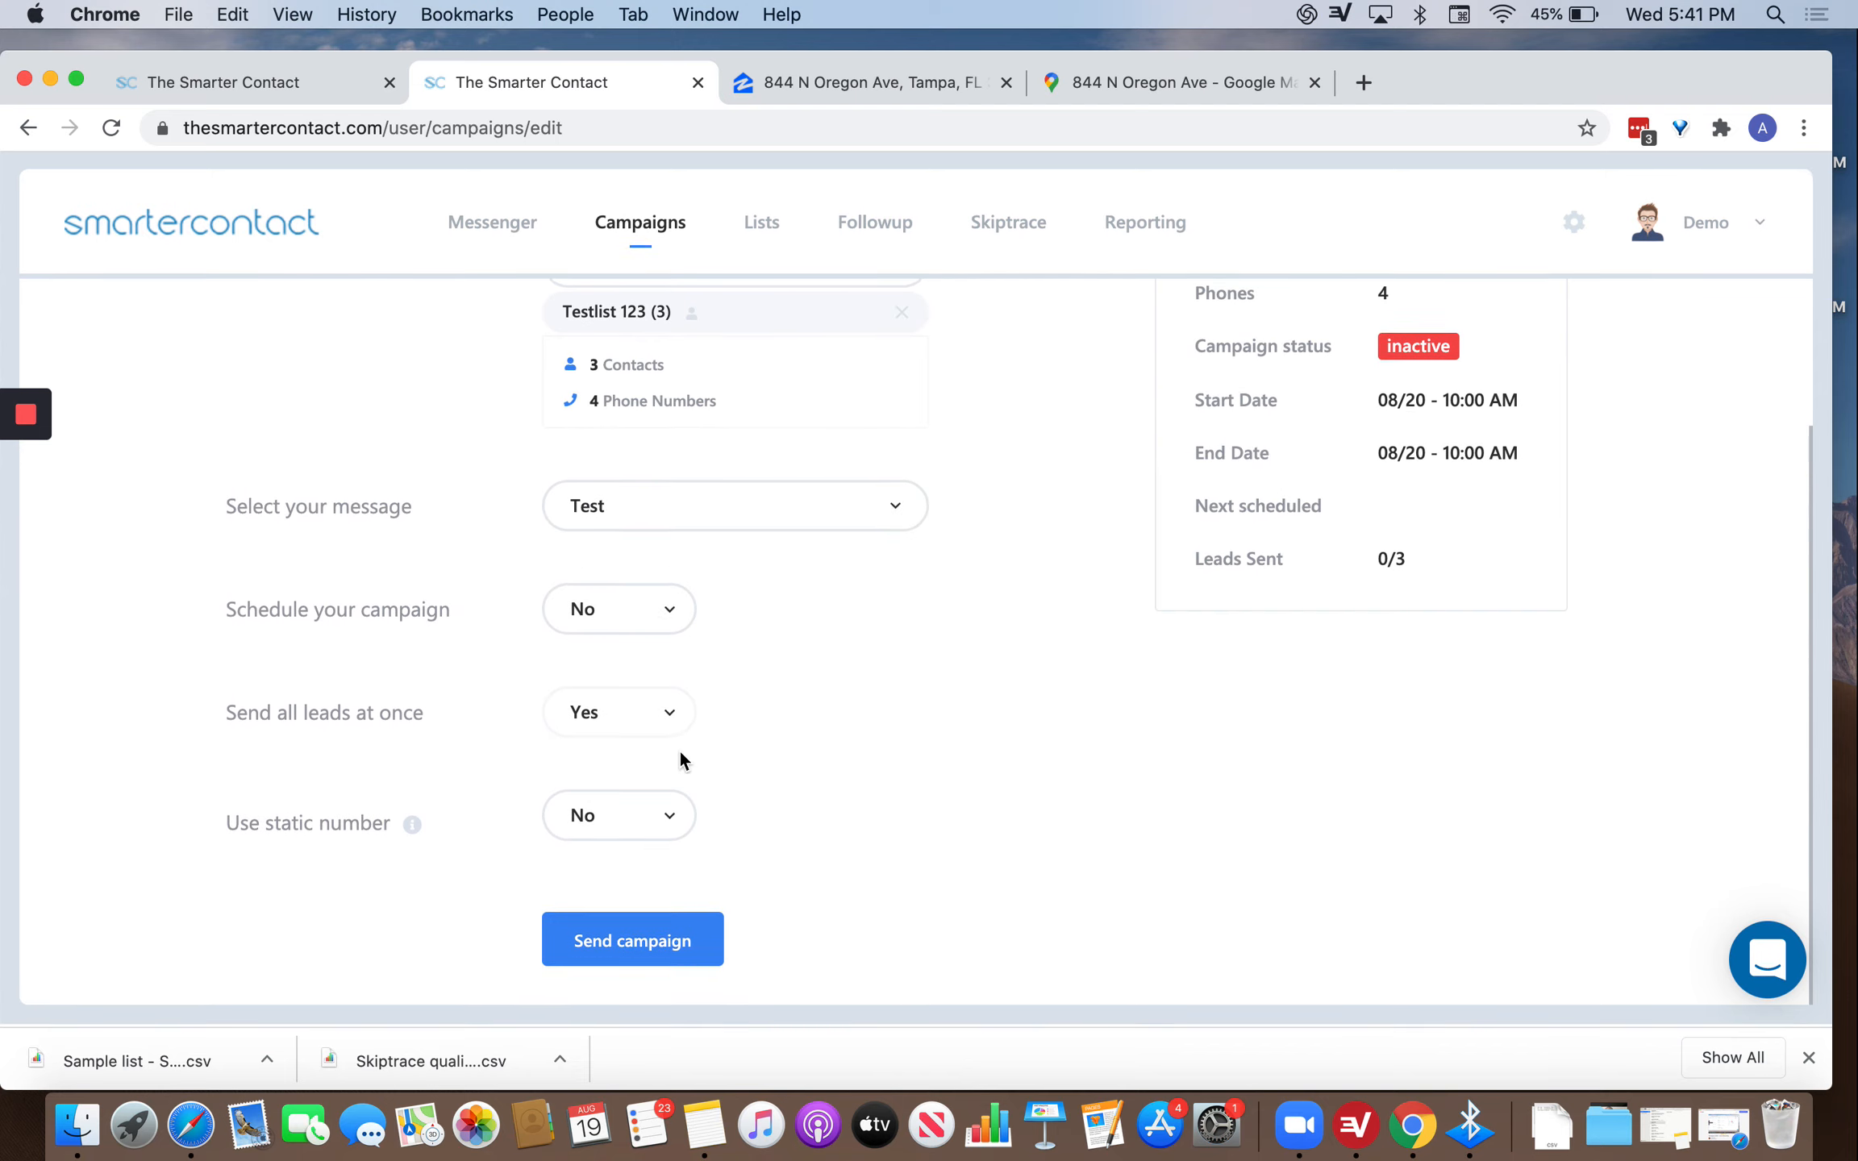
{"action": "left_click", "coordinate": [585, 952]}
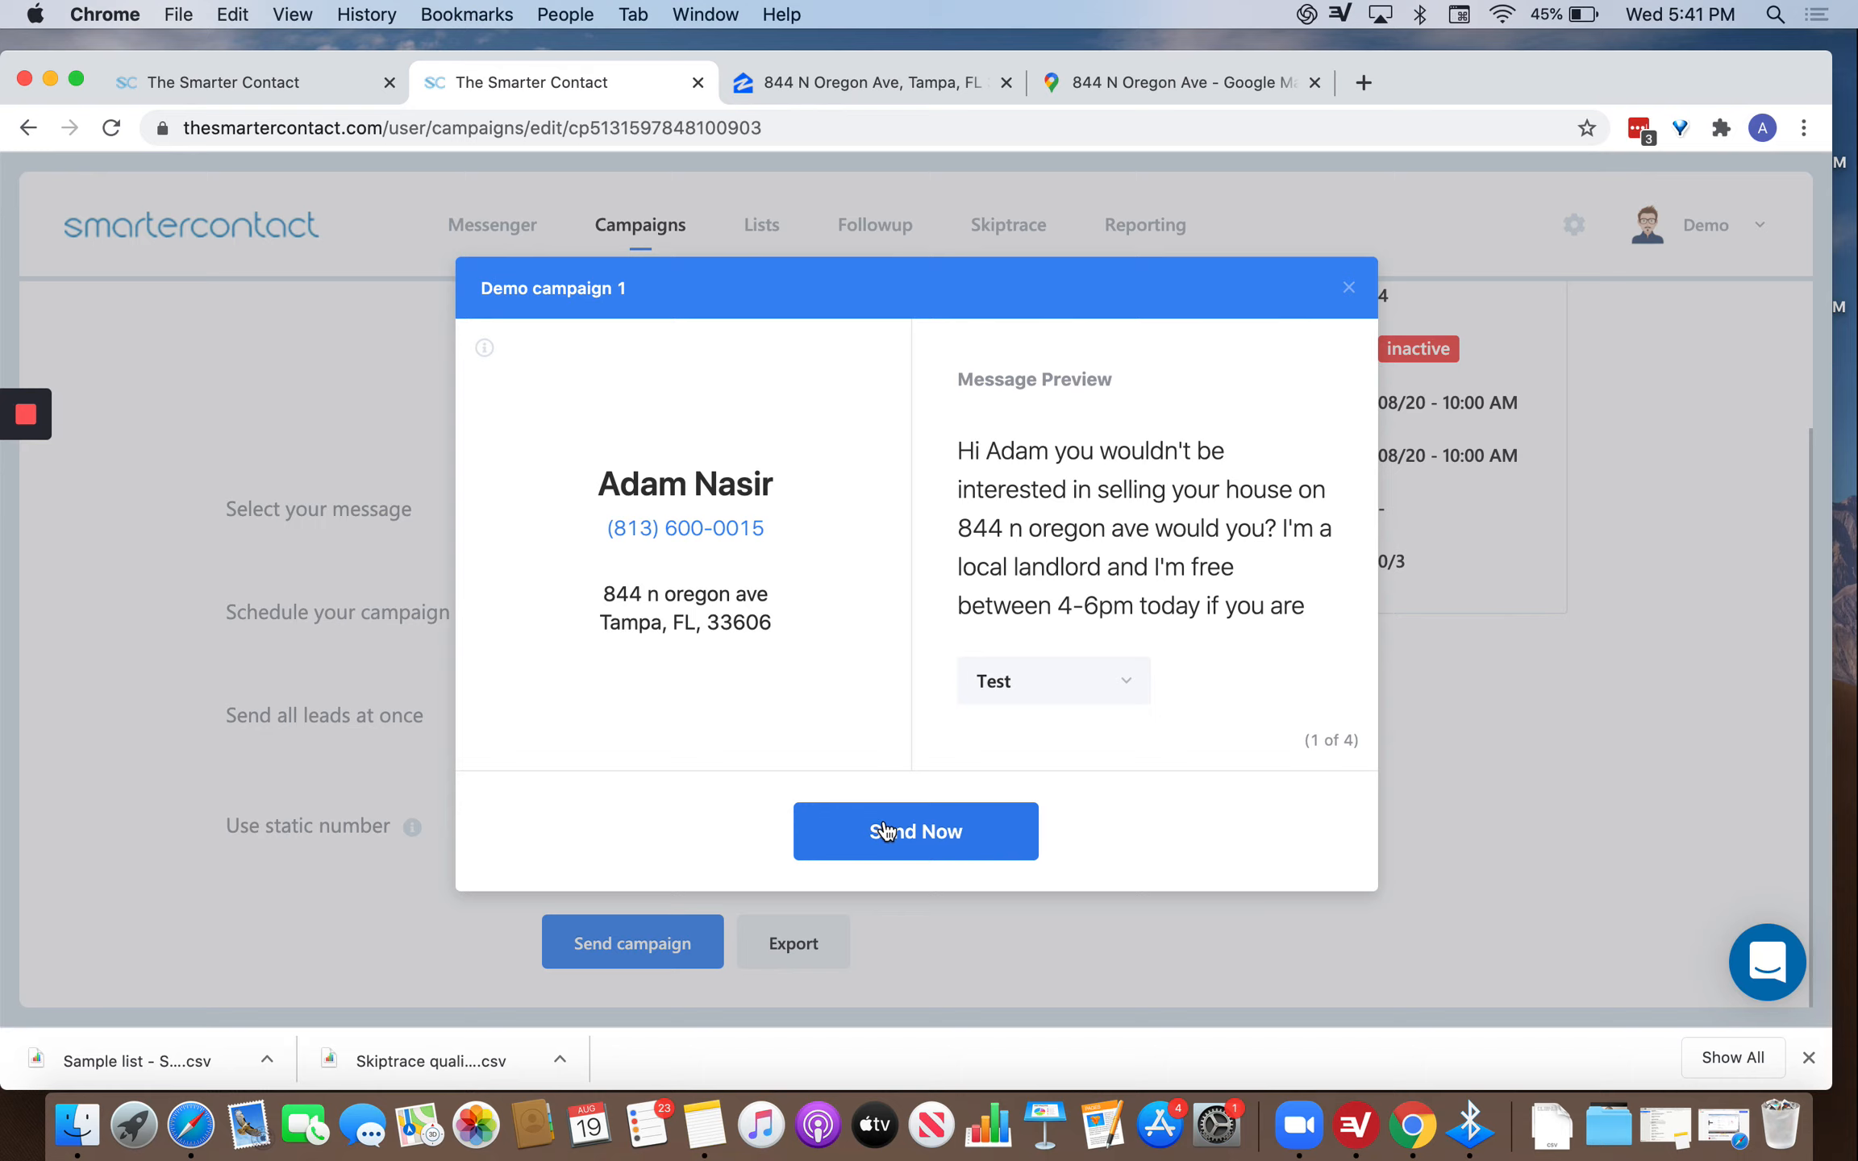
Check the campaign details, then close the Demo campaign 1 send preview without sending.
{"action": "mouse_move", "coordinate": [487, 359]}
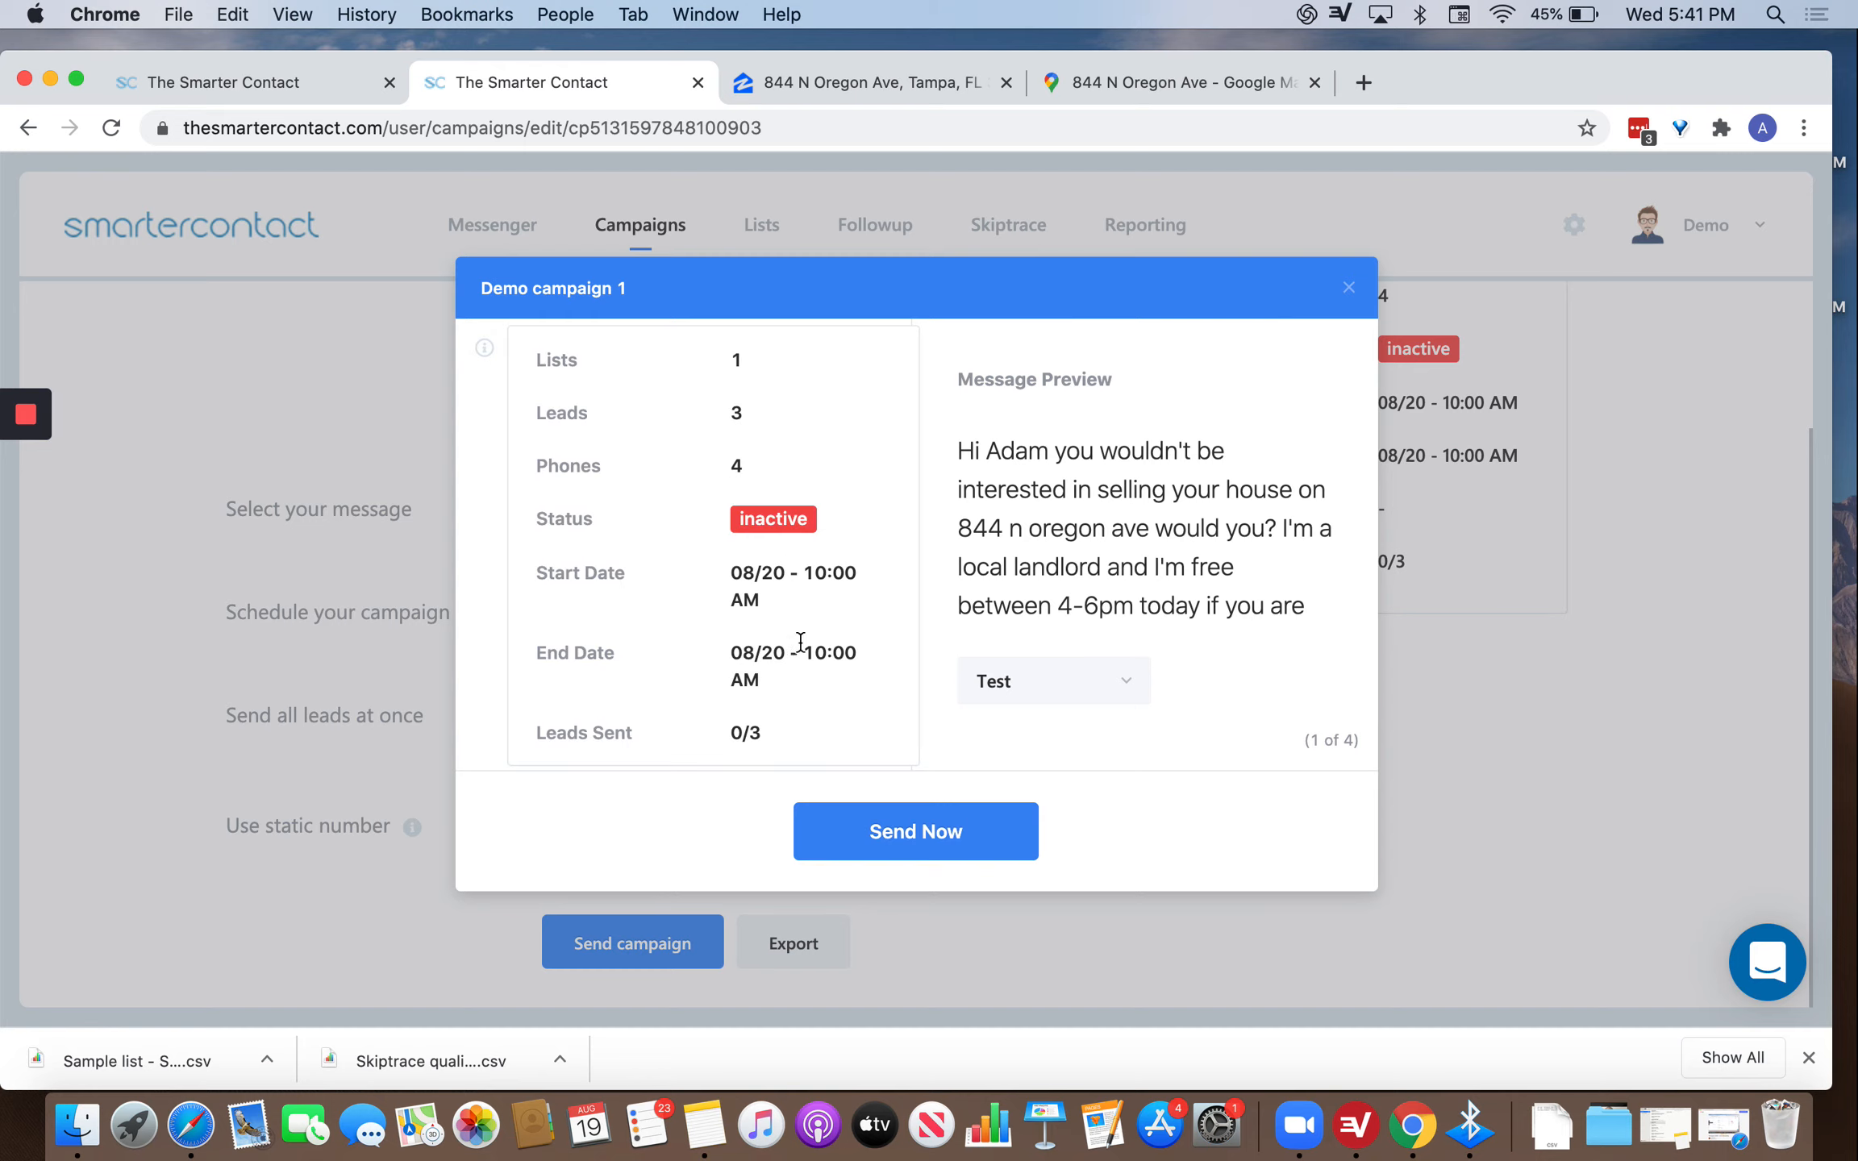
{"action": "left_click", "coordinate": [1467, 506]}
Turn scheduling on and switch to batches of 1 lead every 30 minutes.
{"action": "scroll", "coordinate": [757, 459], "scroll_direction": "up", "scroll_amount": 3}
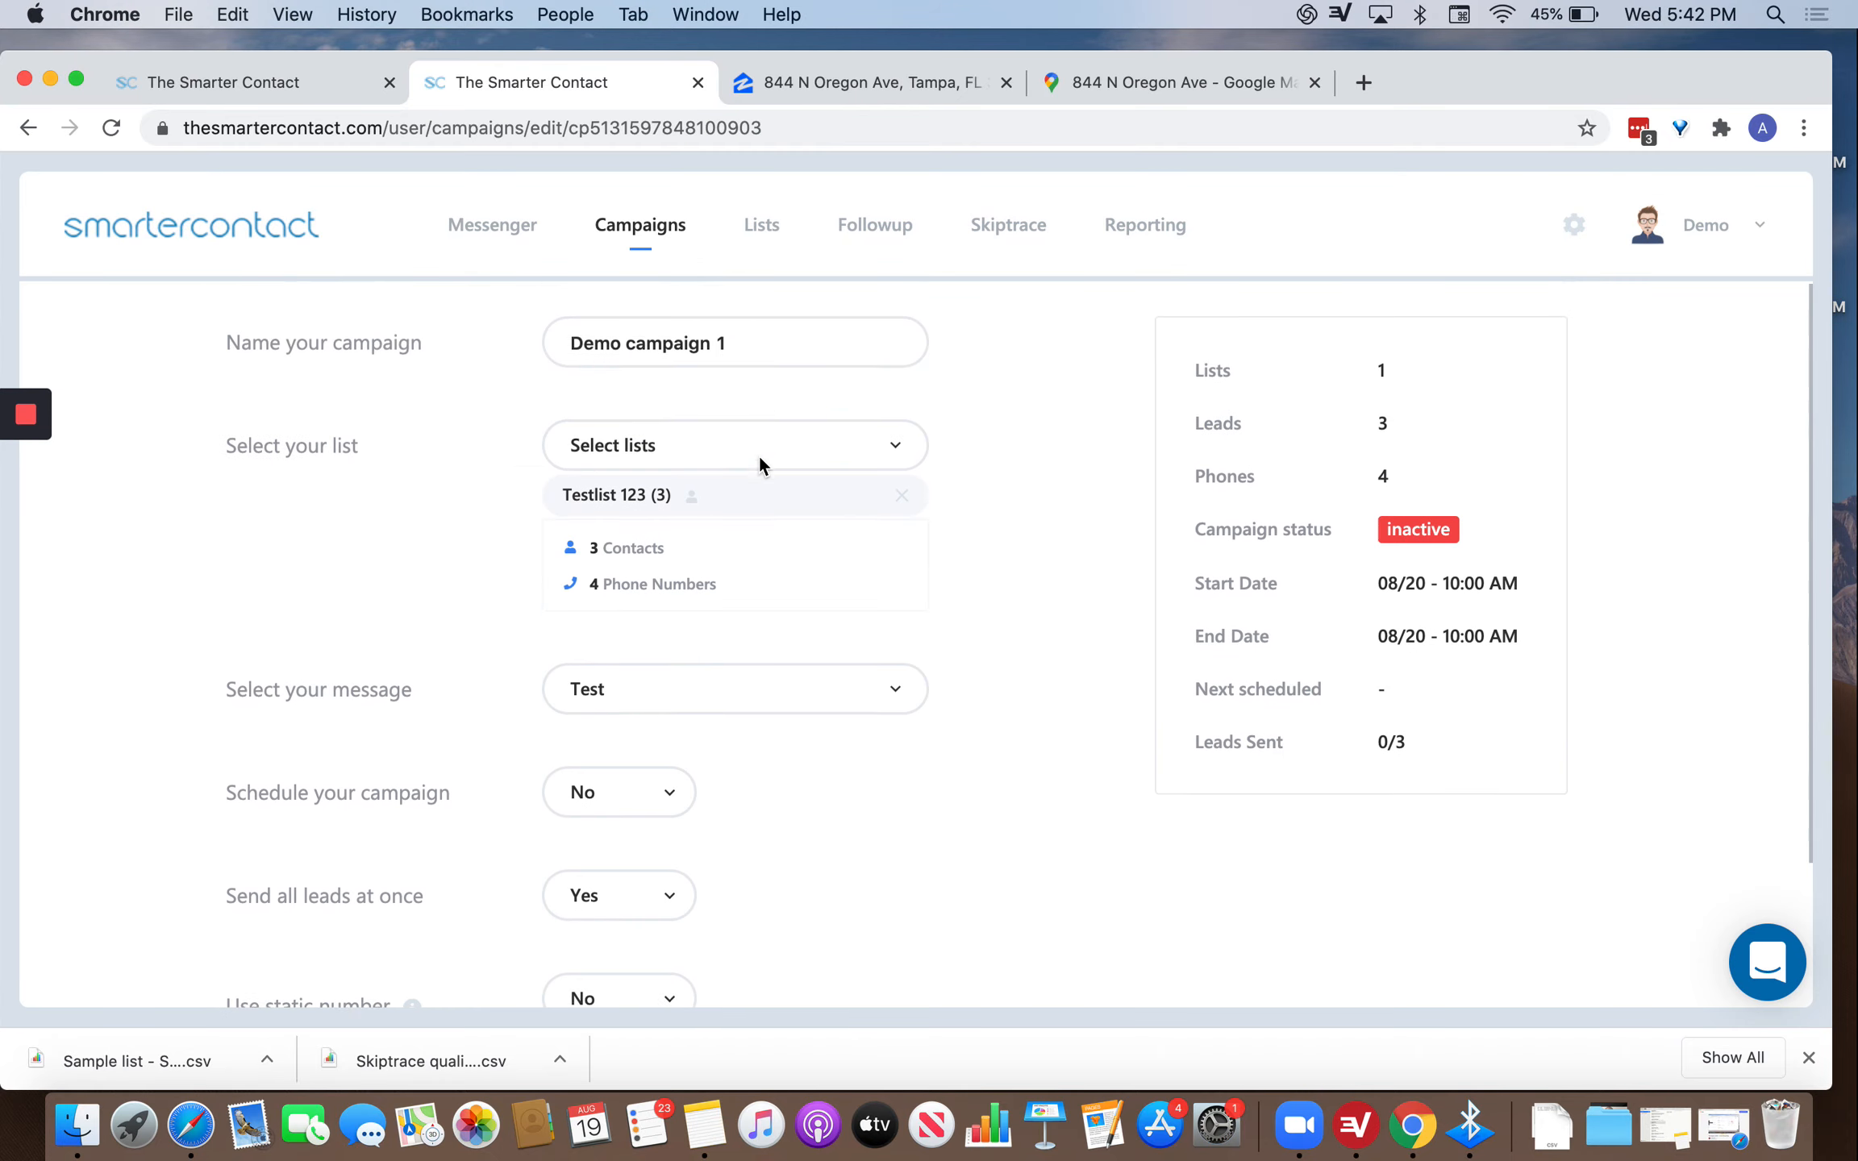
{"action": "scroll", "coordinate": [701, 685], "scroll_direction": "down", "scroll_amount": 2}
{"action": "left_click", "coordinate": [650, 669]}
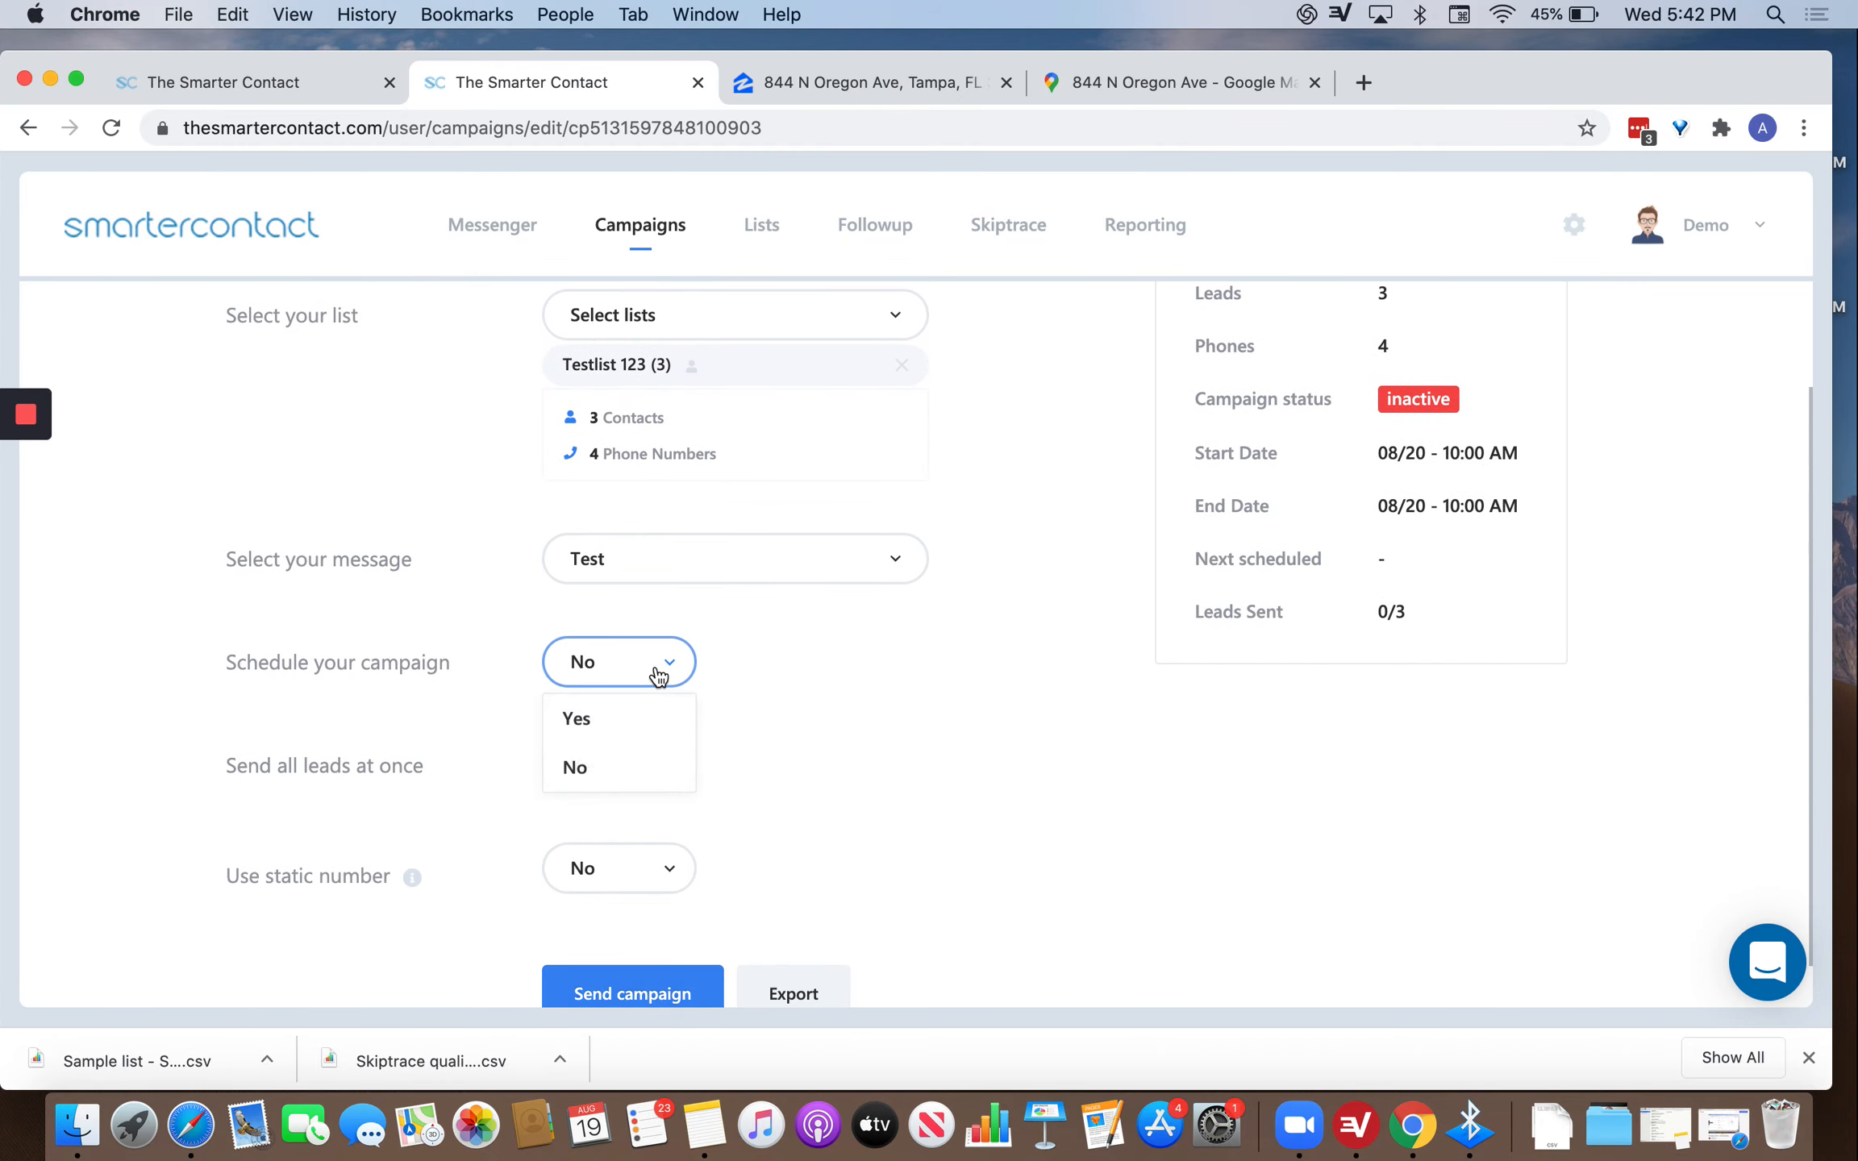
{"action": "left_click", "coordinate": [600, 734]}
{"action": "left_click", "coordinate": [624, 848]}
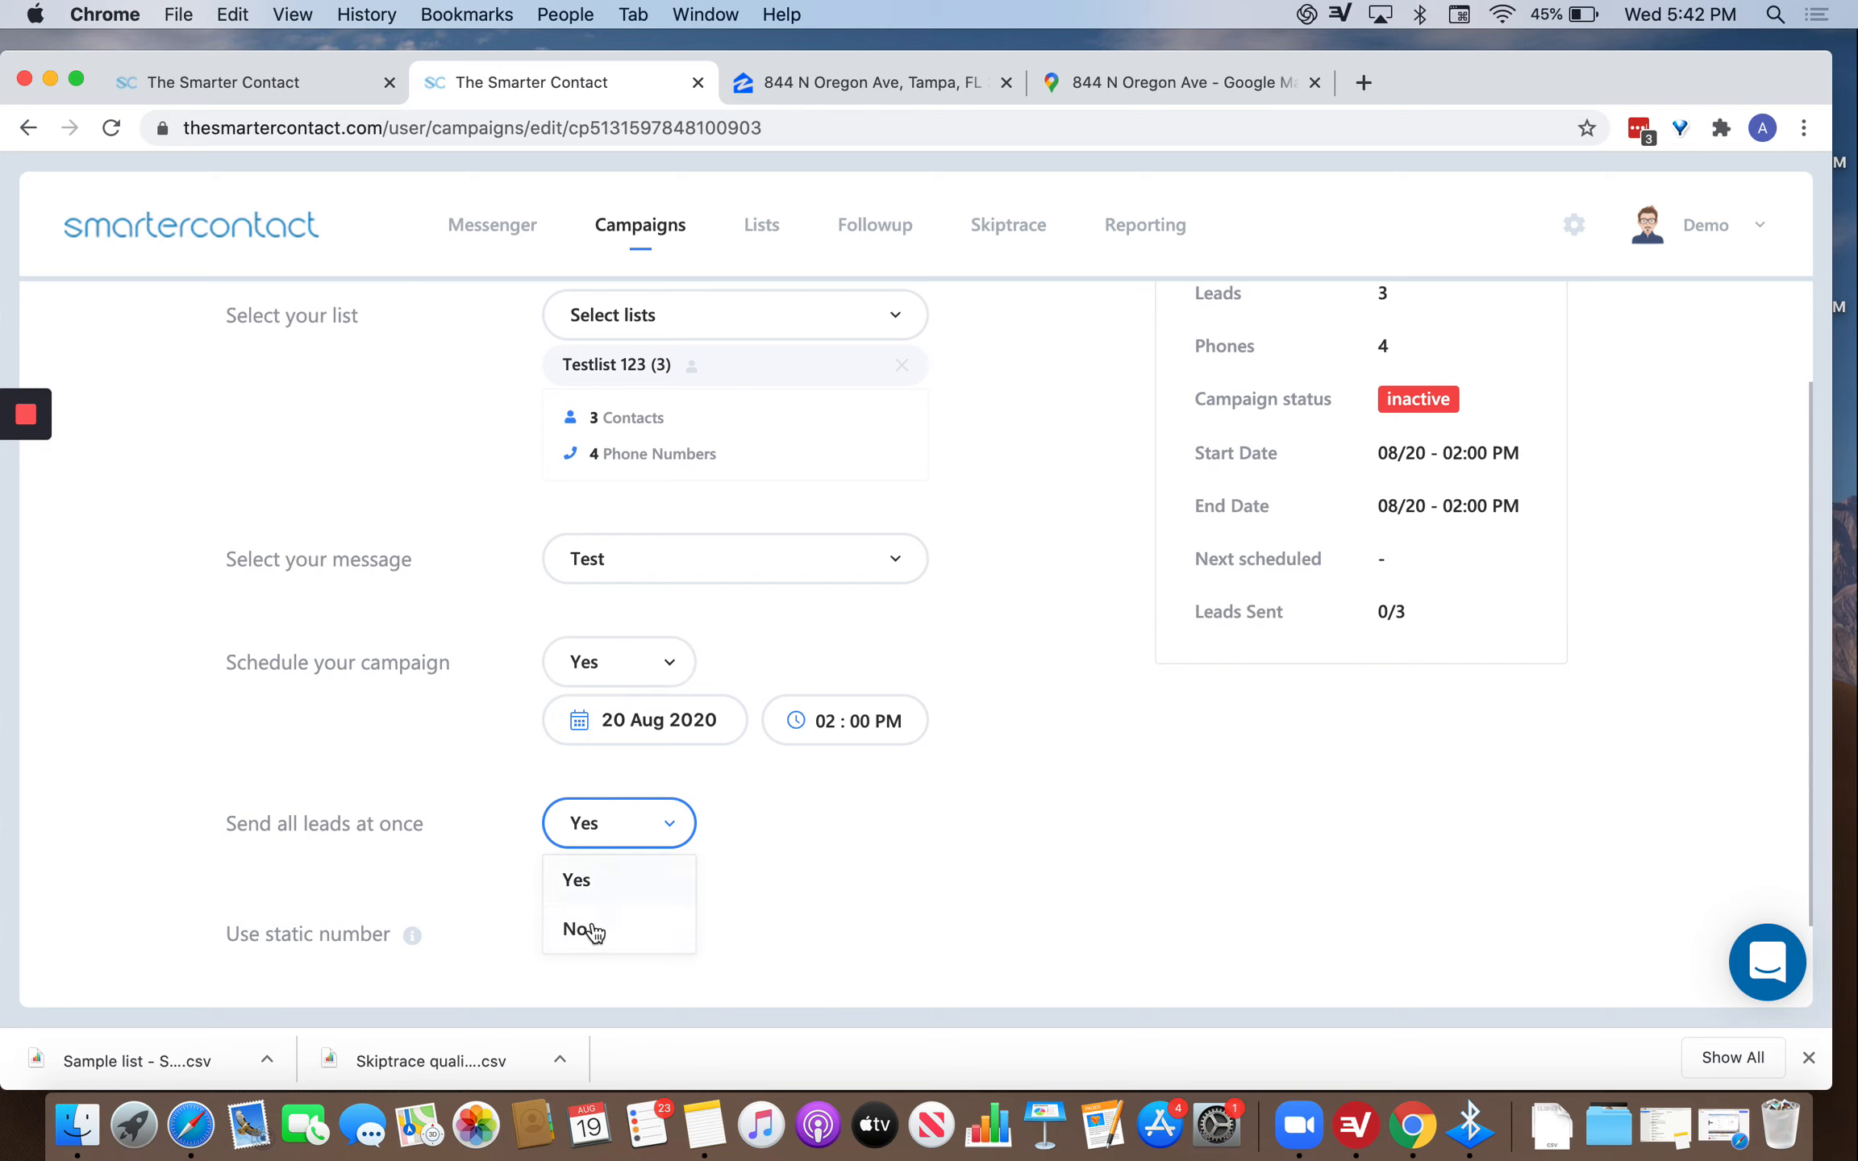
{"action": "left_click", "coordinate": [583, 928]}
{"action": "scroll", "coordinate": [823, 880], "scroll_direction": "down", "scroll_amount": 3}
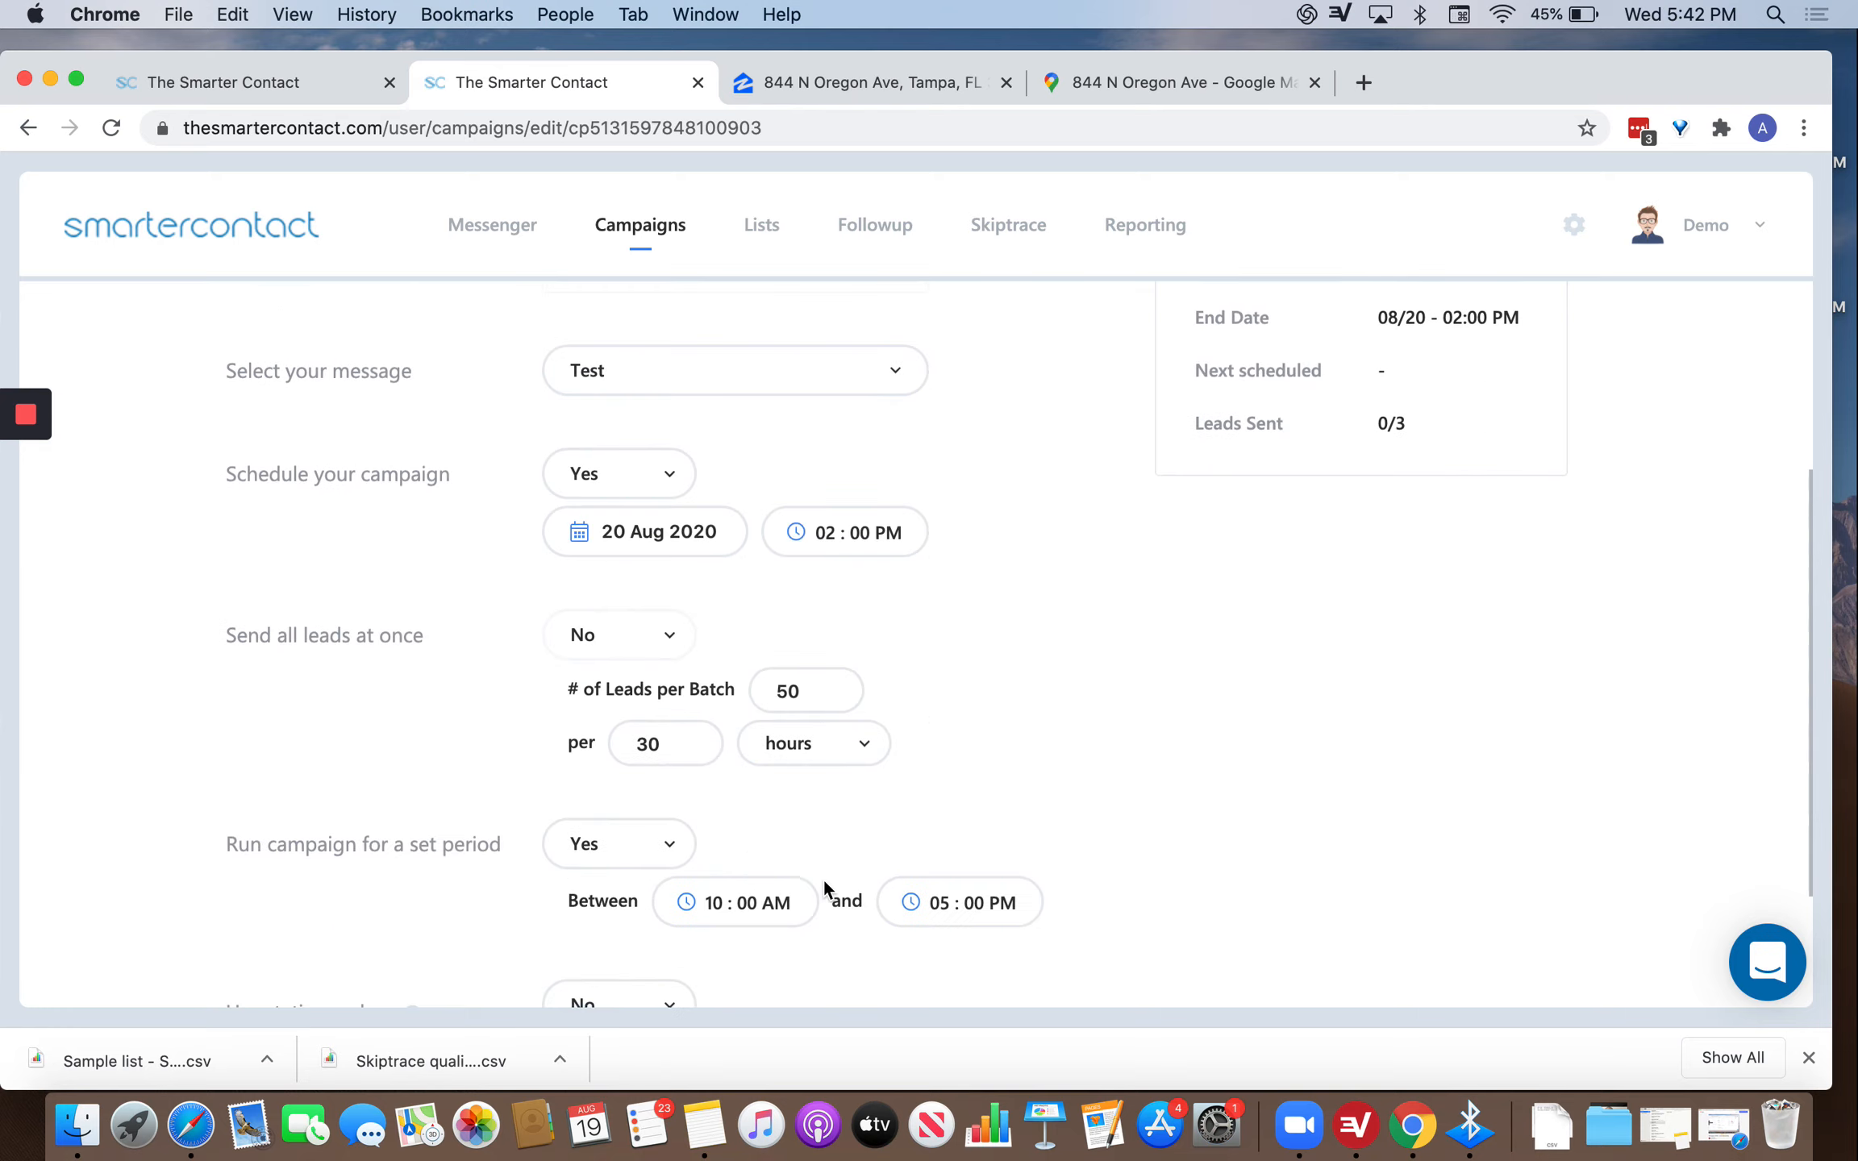
{"action": "left_click_drag", "start_coordinate": [824, 699], "coordinate": [699, 666]}
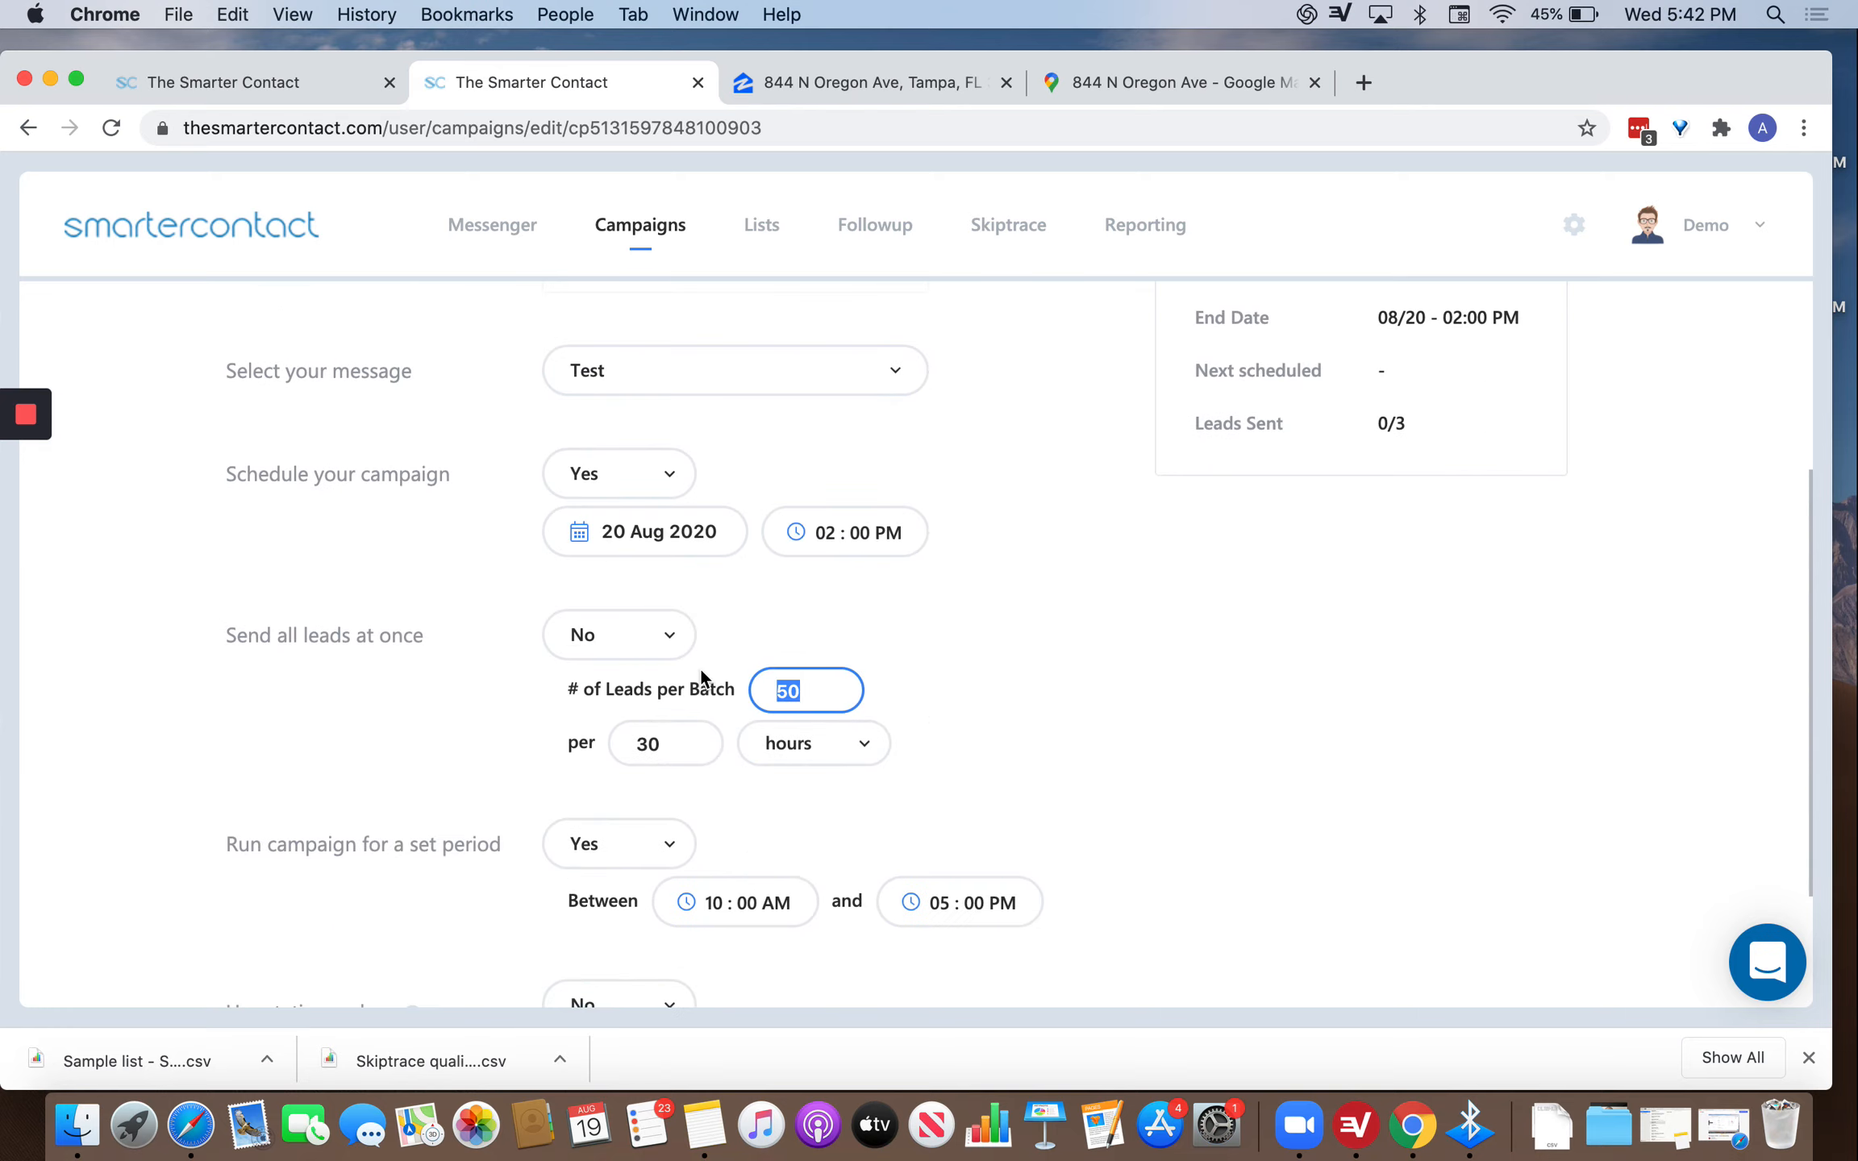
{"action": "type", "text": "1"}
{"action": "left_click", "coordinate": [700, 750]}
{"action": "left_click", "coordinate": [801, 748]}
{"action": "left_click", "coordinate": [787, 792]}
{"action": "left_click_drag", "start_coordinate": [693, 746], "coordinate": [596, 715]}
{"action": "scroll", "coordinate": [965, 744], "scroll_direction": "left", "scroll_amount": 5}
Return to the campaign edit page, keeping the Test message unchanged.
{"action": "left_click", "coordinate": [66, 126]}
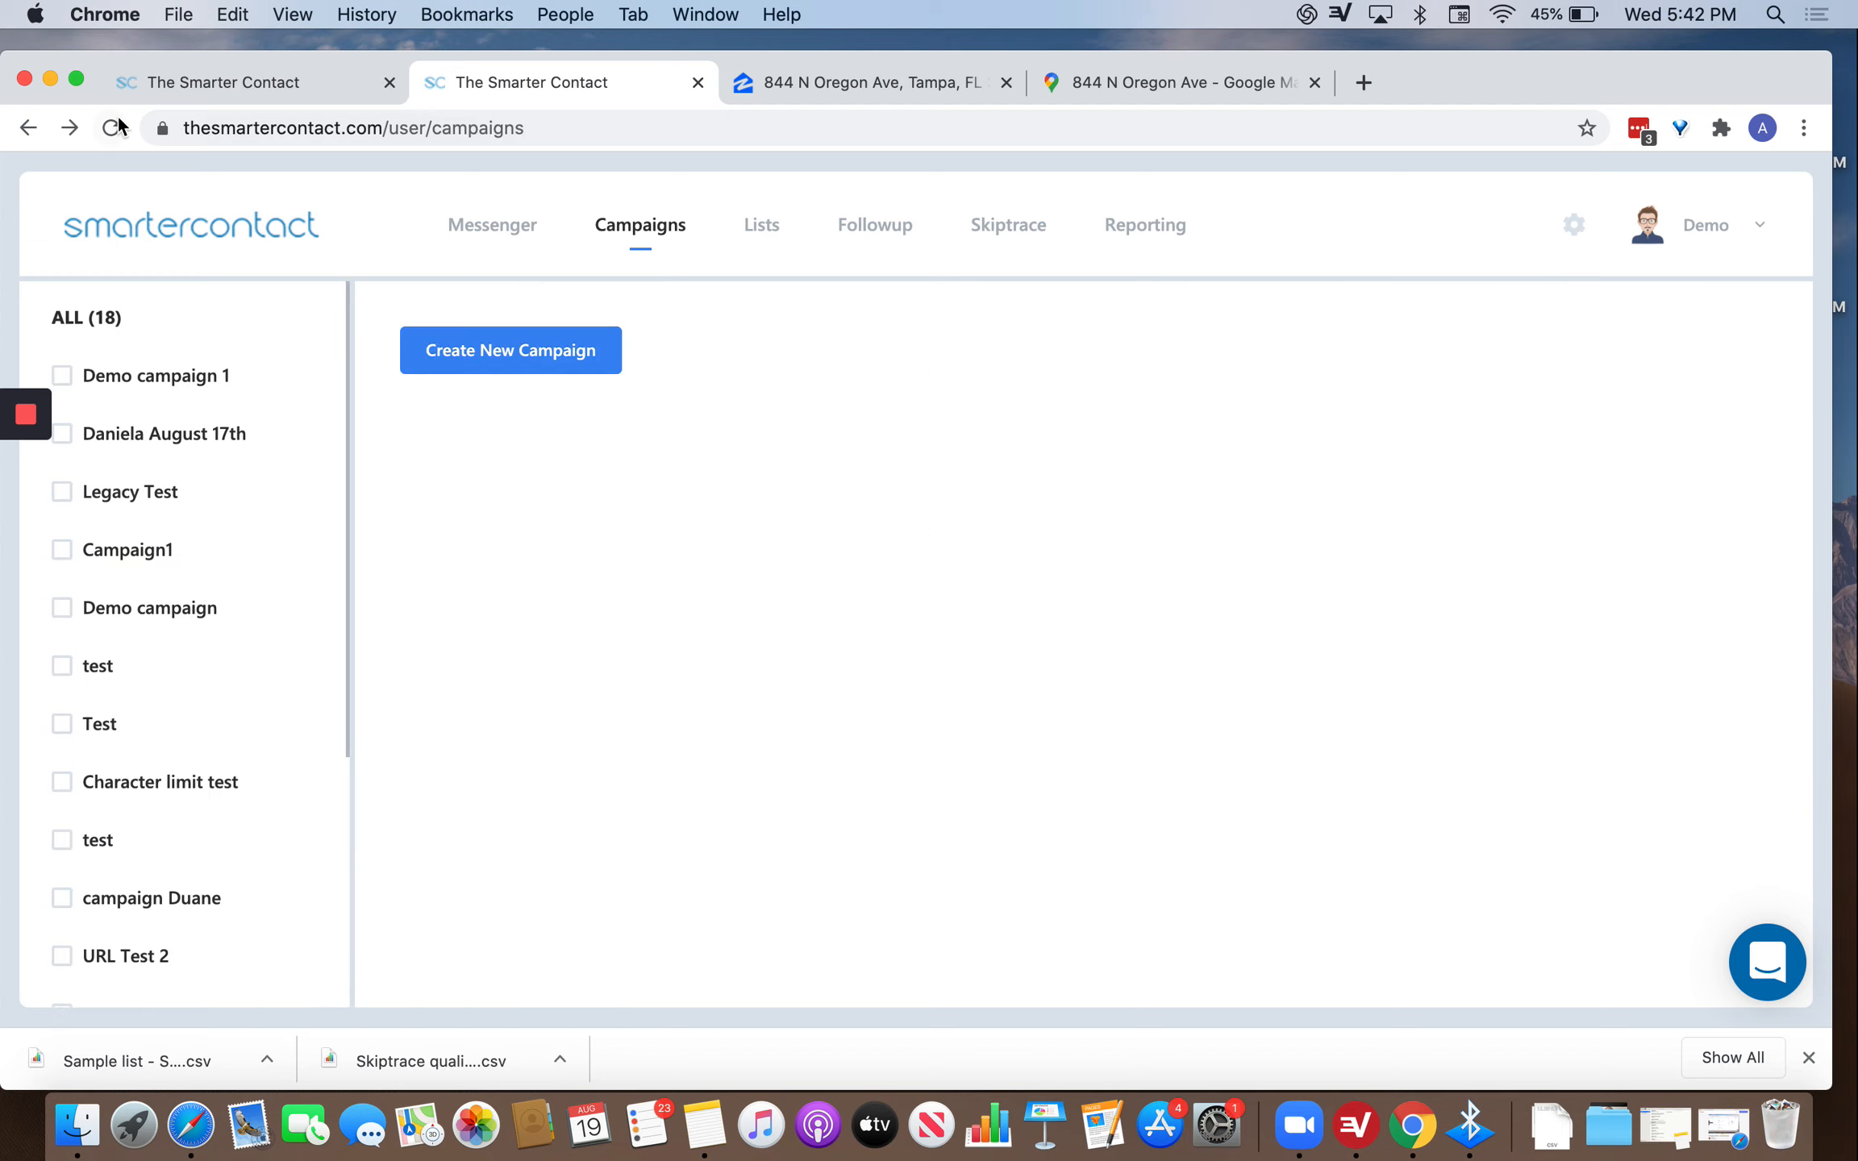
{"action": "scroll", "coordinate": [704, 675], "scroll_direction": "down", "scroll_amount": 1}
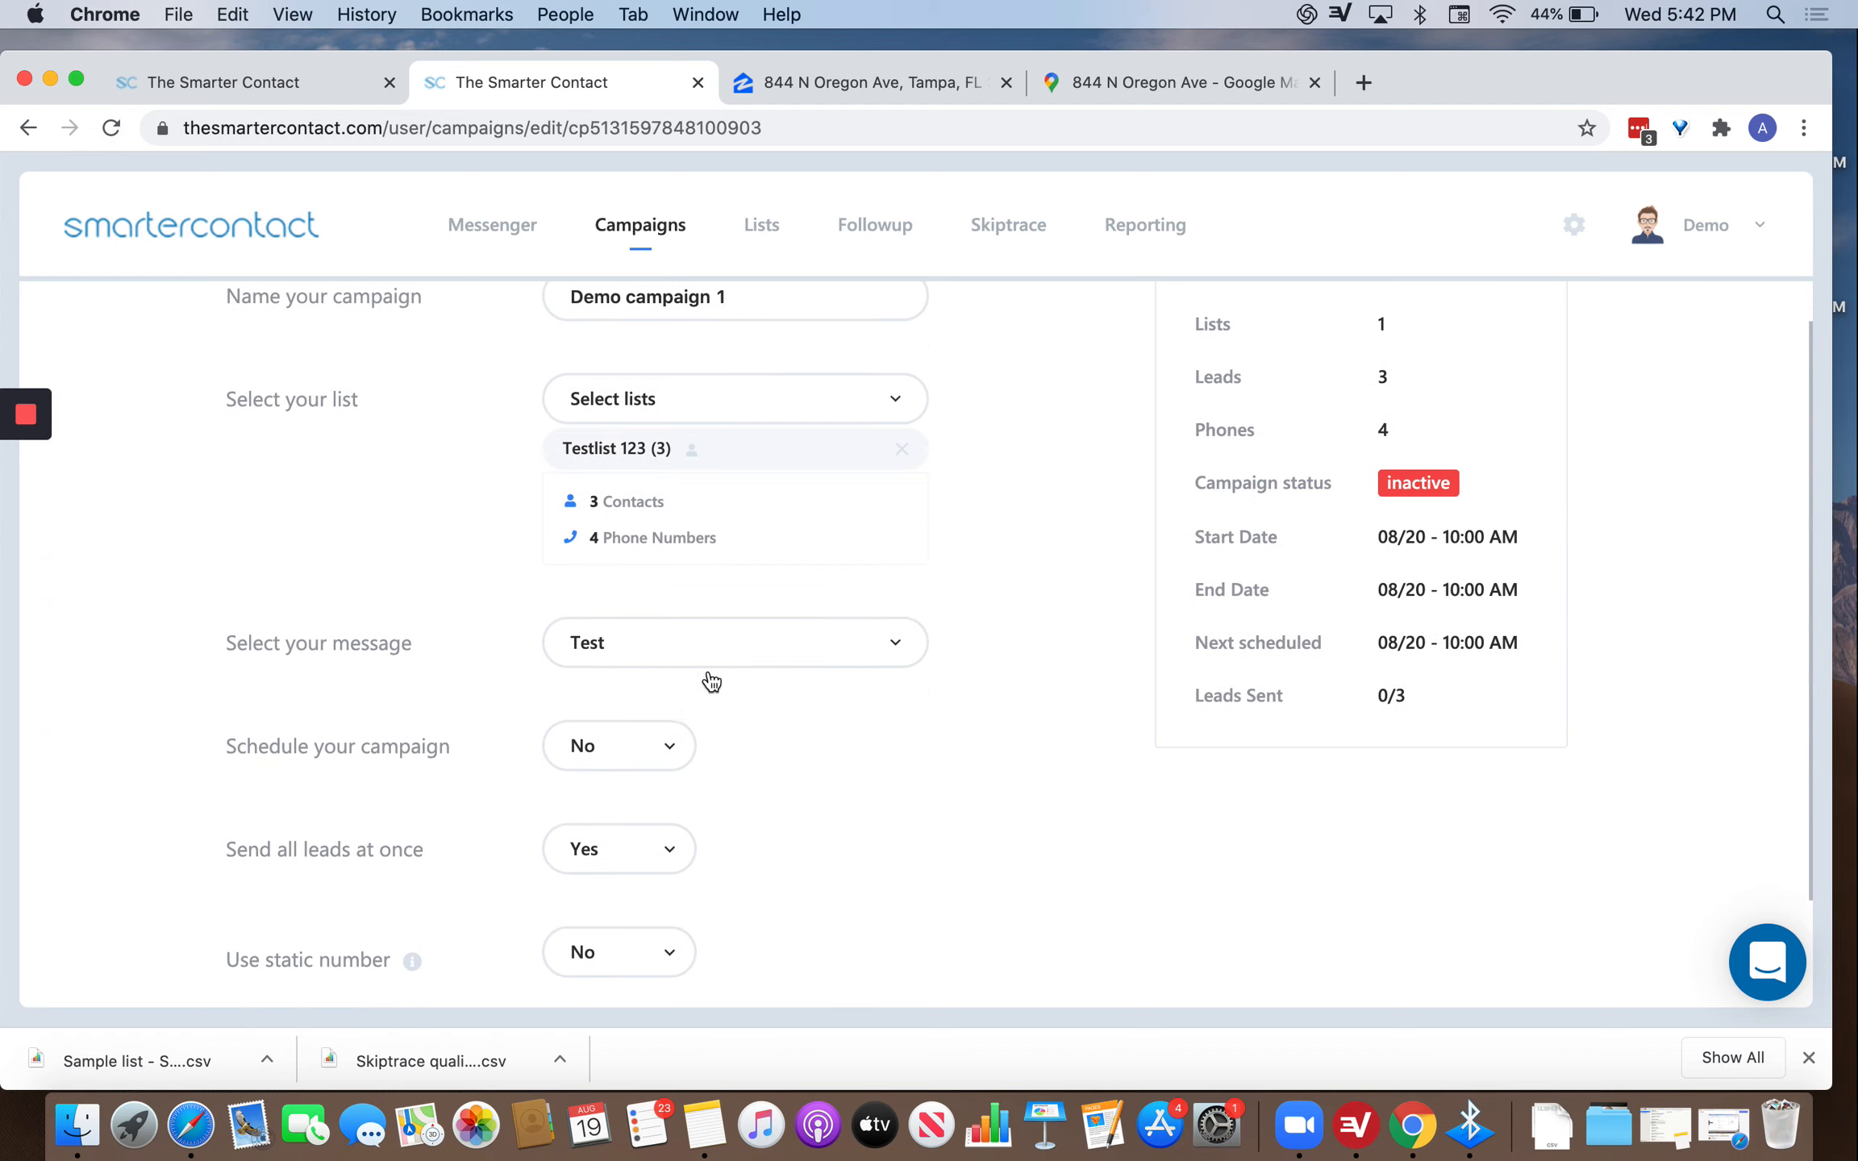
{"action": "left_click", "coordinate": [763, 643]}
{"action": "left_click", "coordinate": [805, 609]}
Re-enter scheduling on with batch sending of 1 lead per batch, interval in minutes.
{"action": "scroll", "coordinate": [661, 782], "scroll_direction": "down", "scroll_amount": 2}
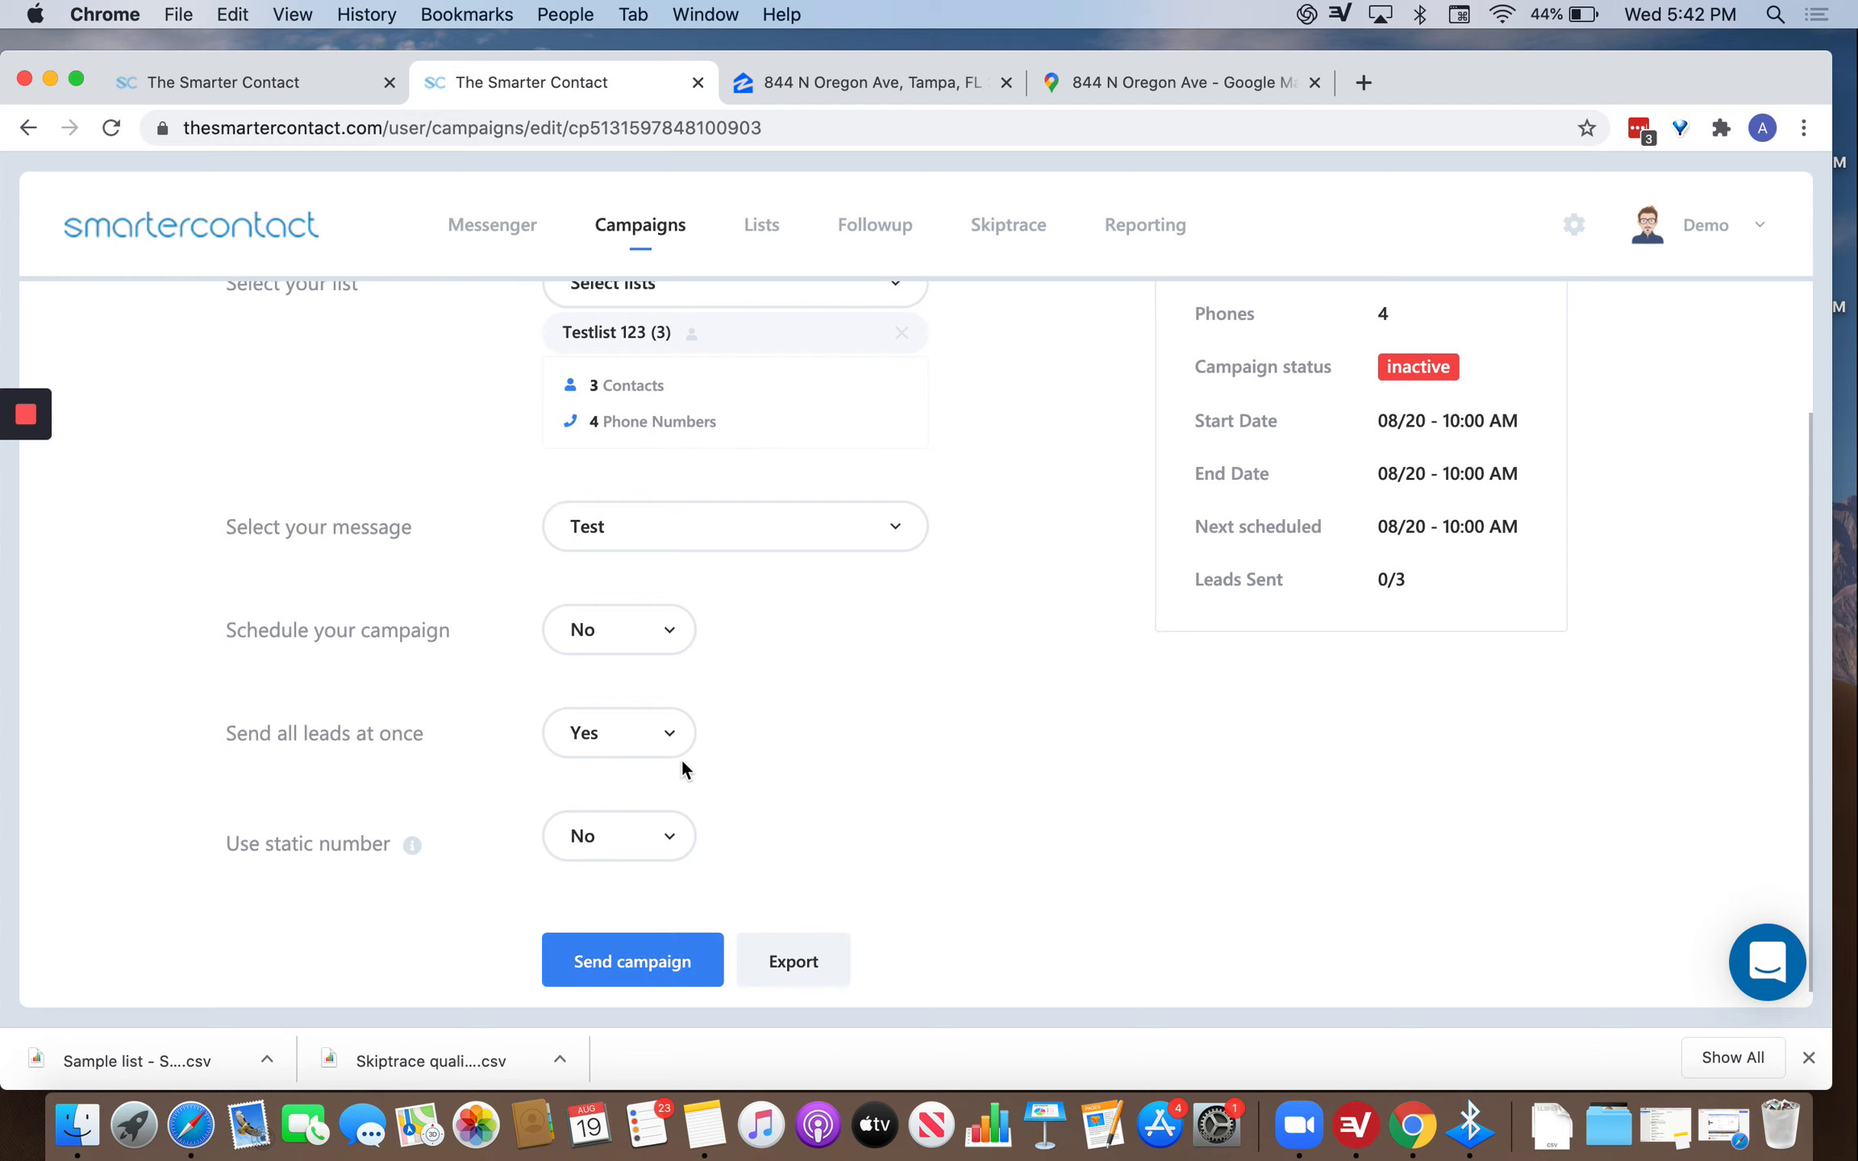
{"action": "left_click", "coordinate": [646, 655]}
{"action": "left_click", "coordinate": [591, 707]}
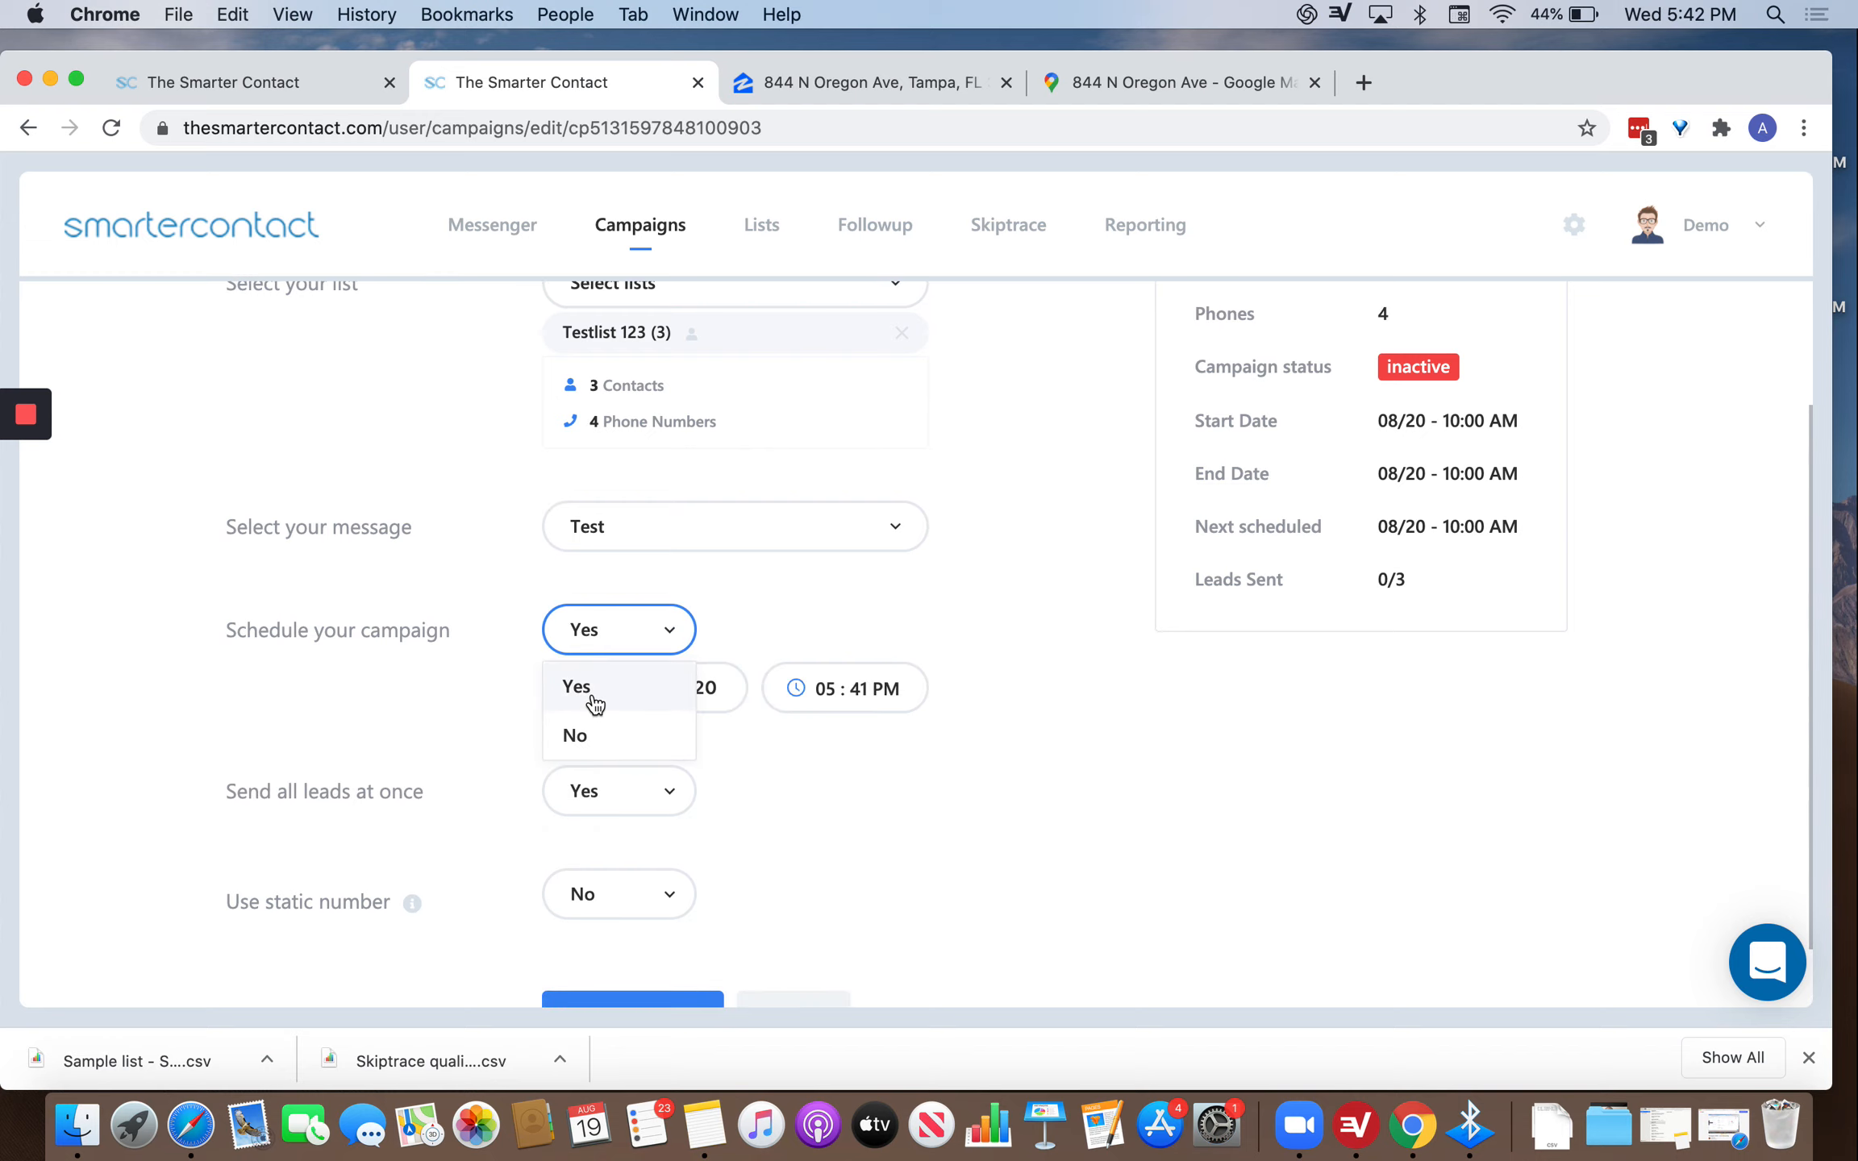
{"action": "left_click", "coordinate": [605, 793]}
{"action": "left_click", "coordinate": [587, 893]}
{"action": "left_click", "coordinate": [804, 844]}
{"action": "double_click", "coordinate": [803, 844]}
{"action": "type", "text": "1"}
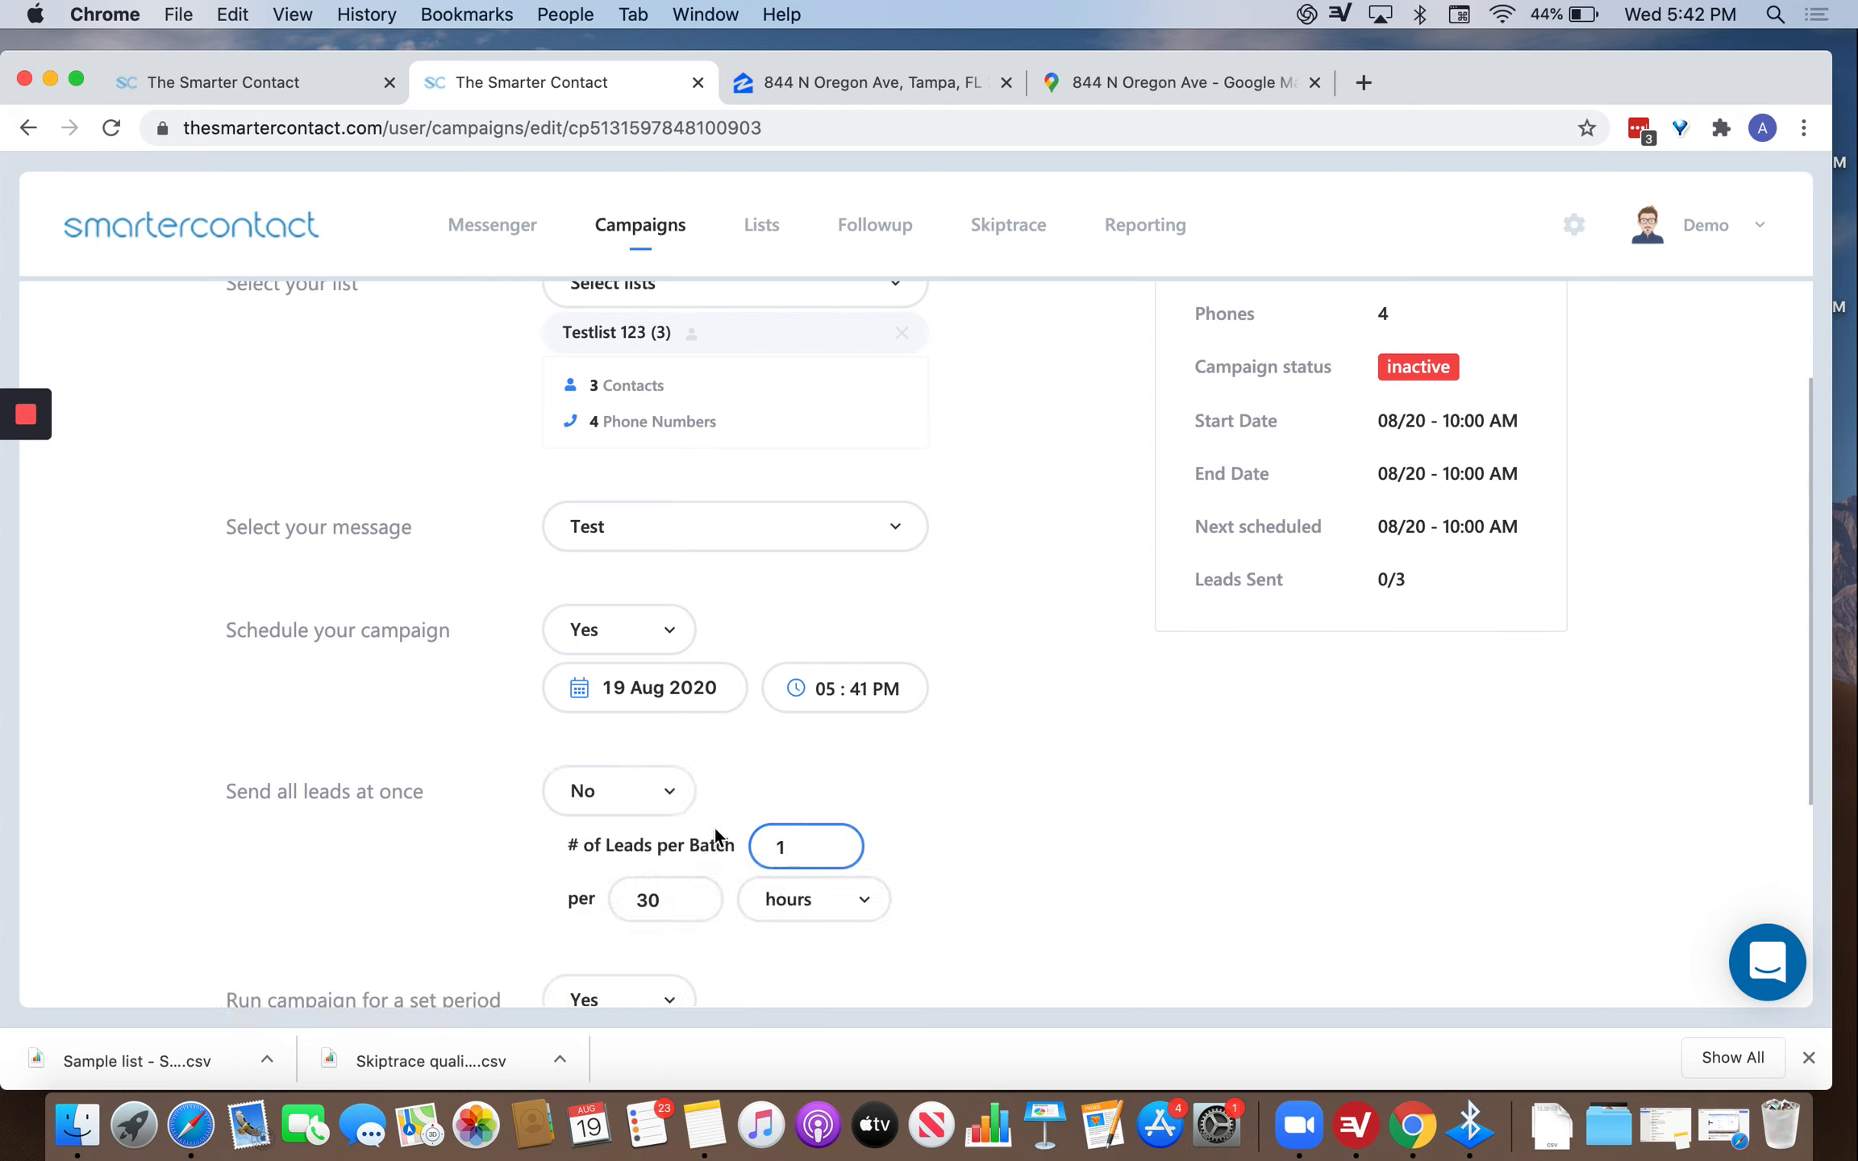
{"action": "left_click", "coordinate": [790, 903]}
{"action": "left_click", "coordinate": [861, 753]}
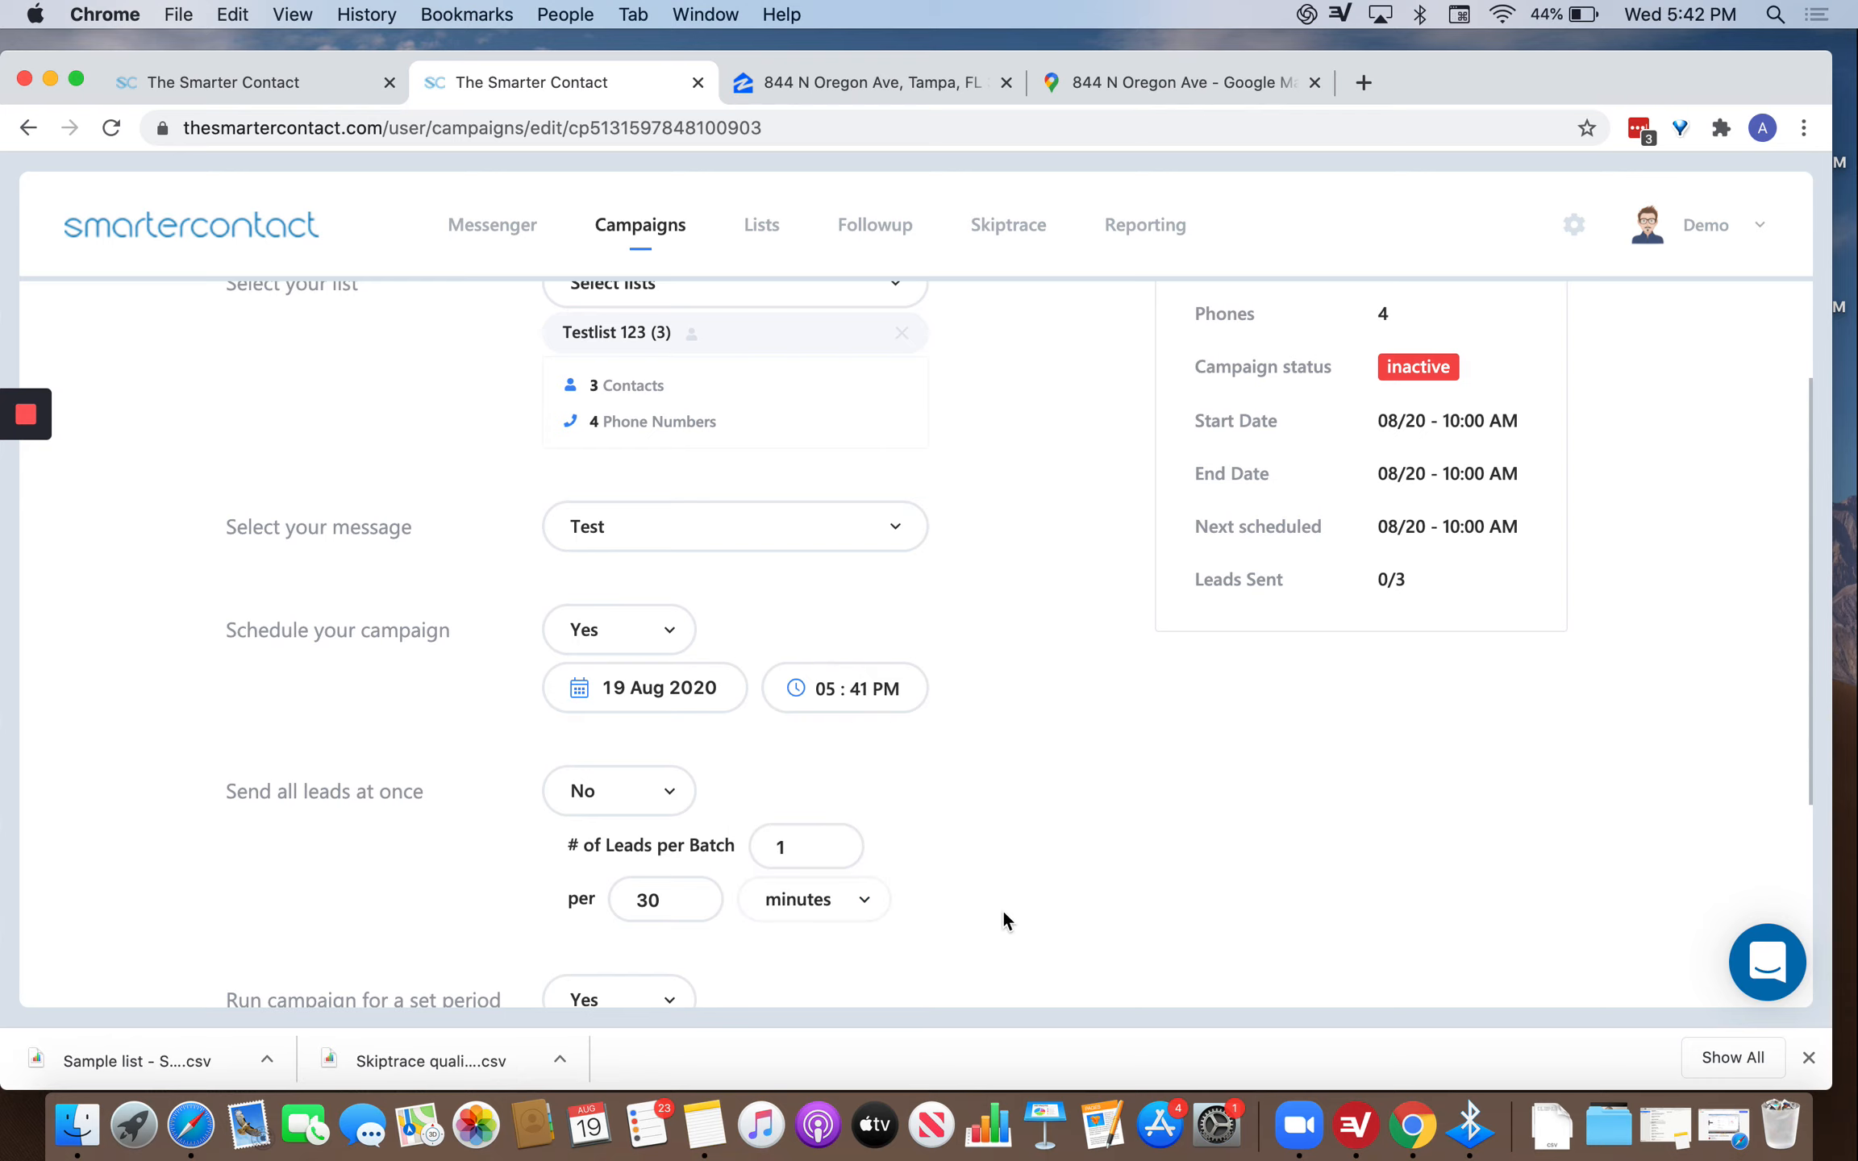
Send the campaign, acknowledge the future-date warning, and set scheduling back to No.
{"action": "scroll", "coordinate": [1003, 909], "scroll_direction": "down", "scroll_amount": 3}
{"action": "scroll", "coordinate": [970, 878], "scroll_direction": "down", "scroll_amount": 2}
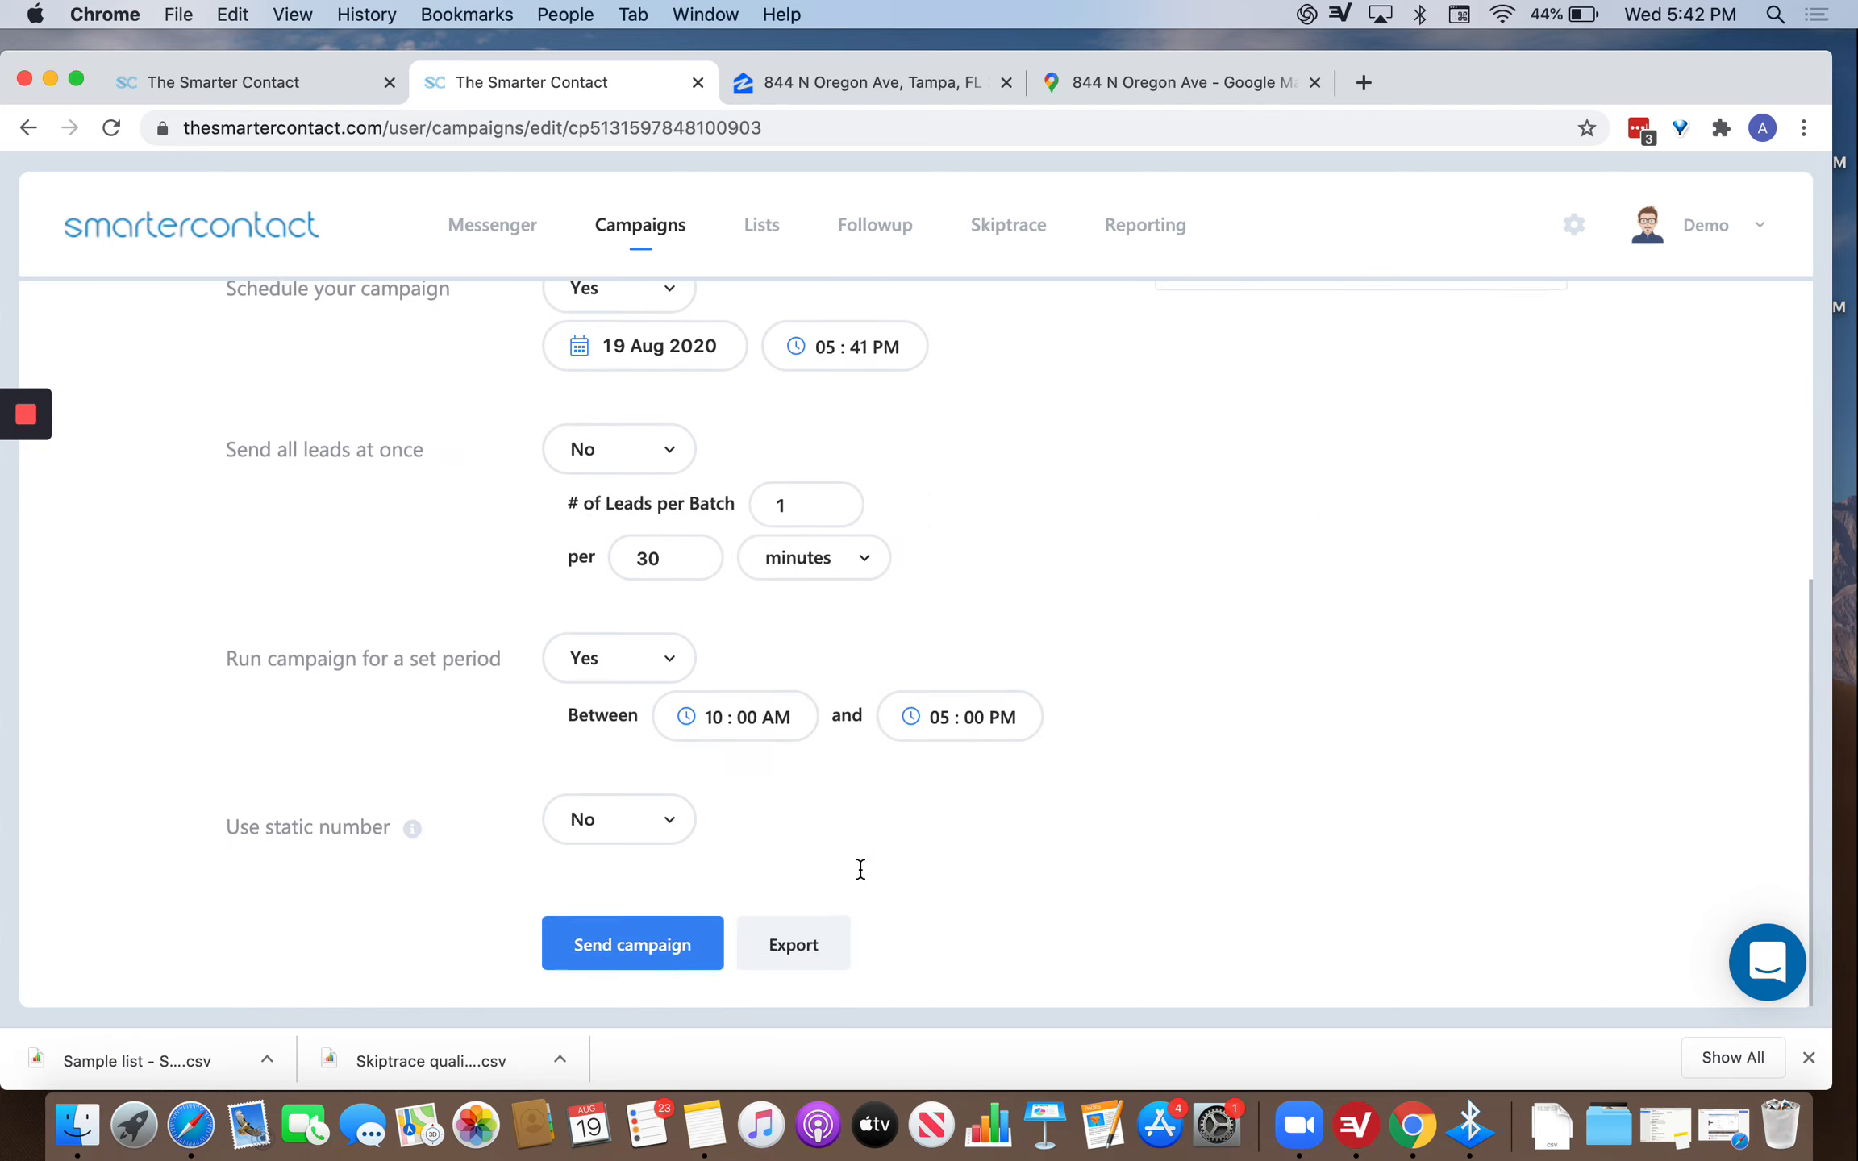
{"action": "left_click", "coordinate": [669, 945]}
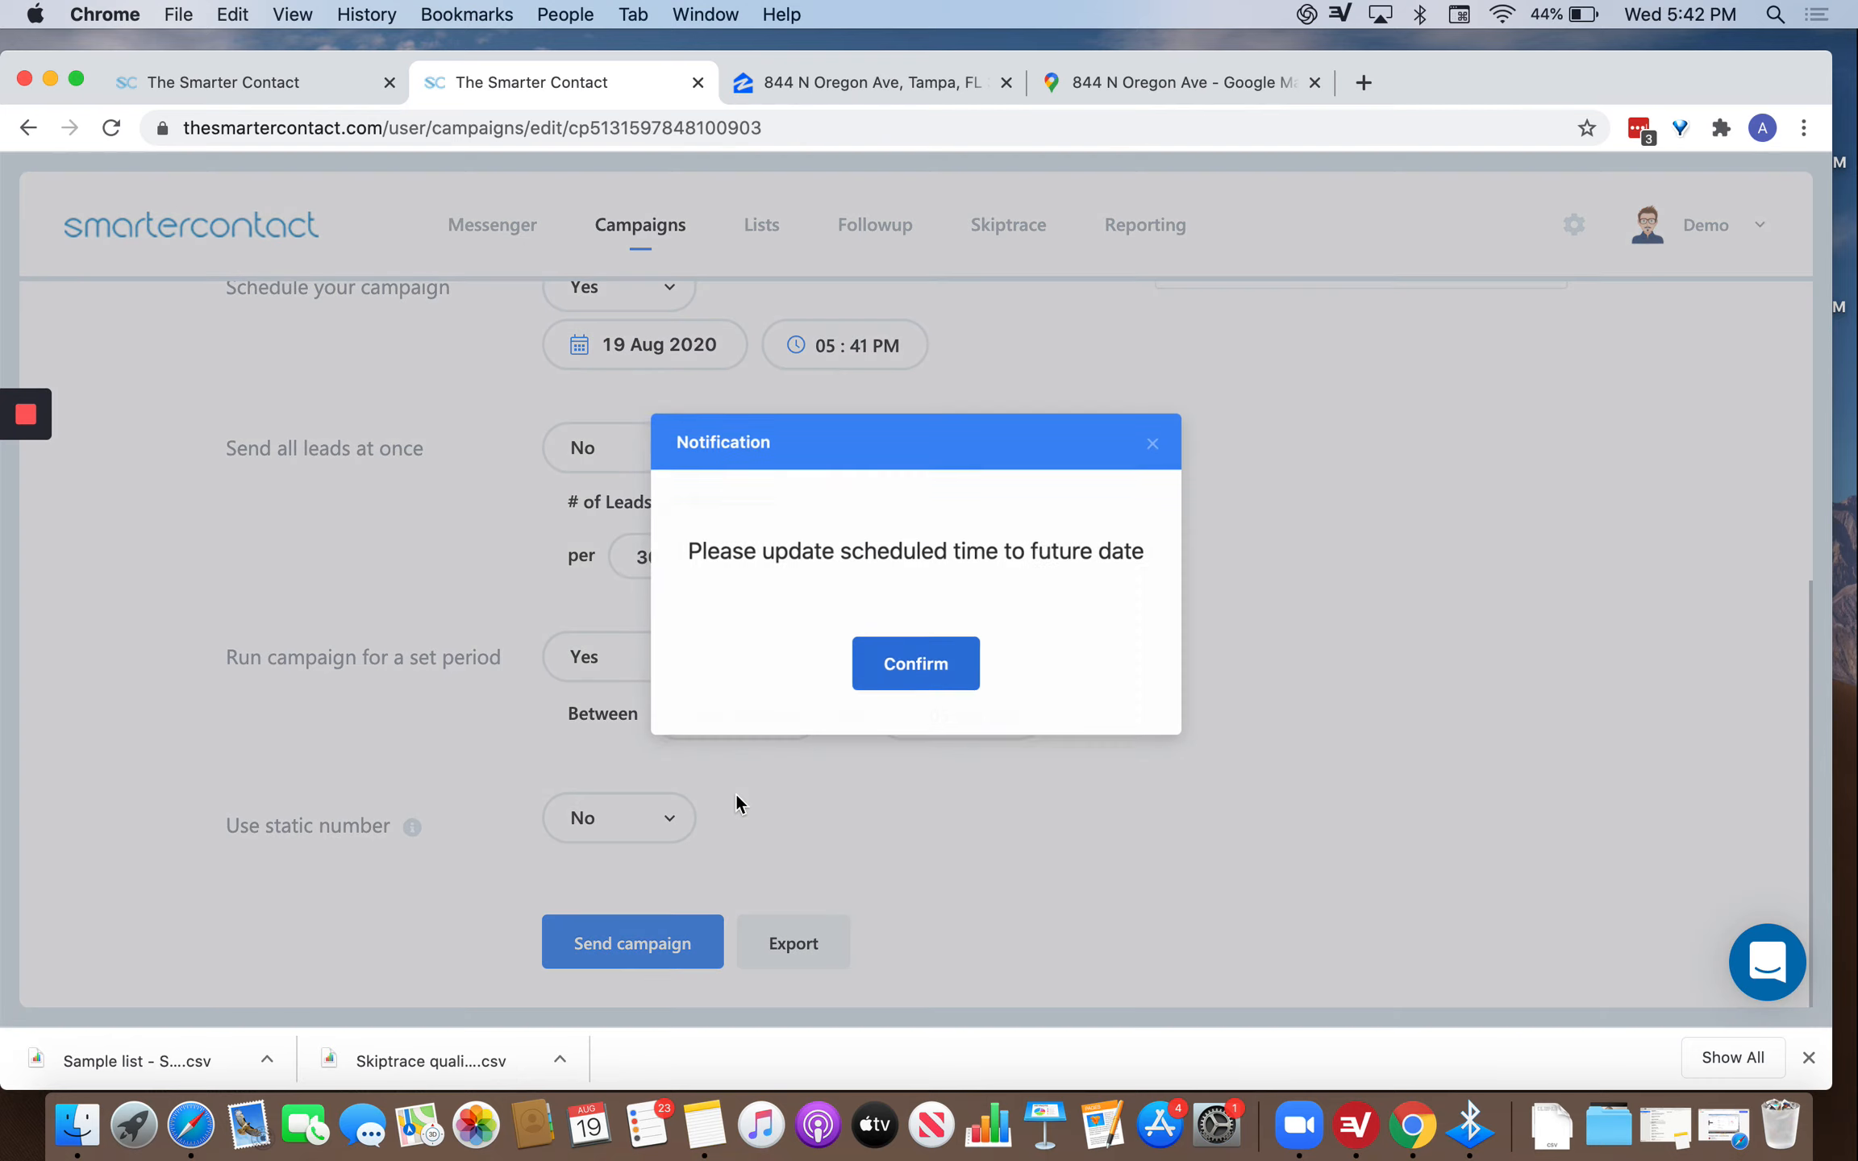
{"action": "left_click", "coordinate": [942, 666]}
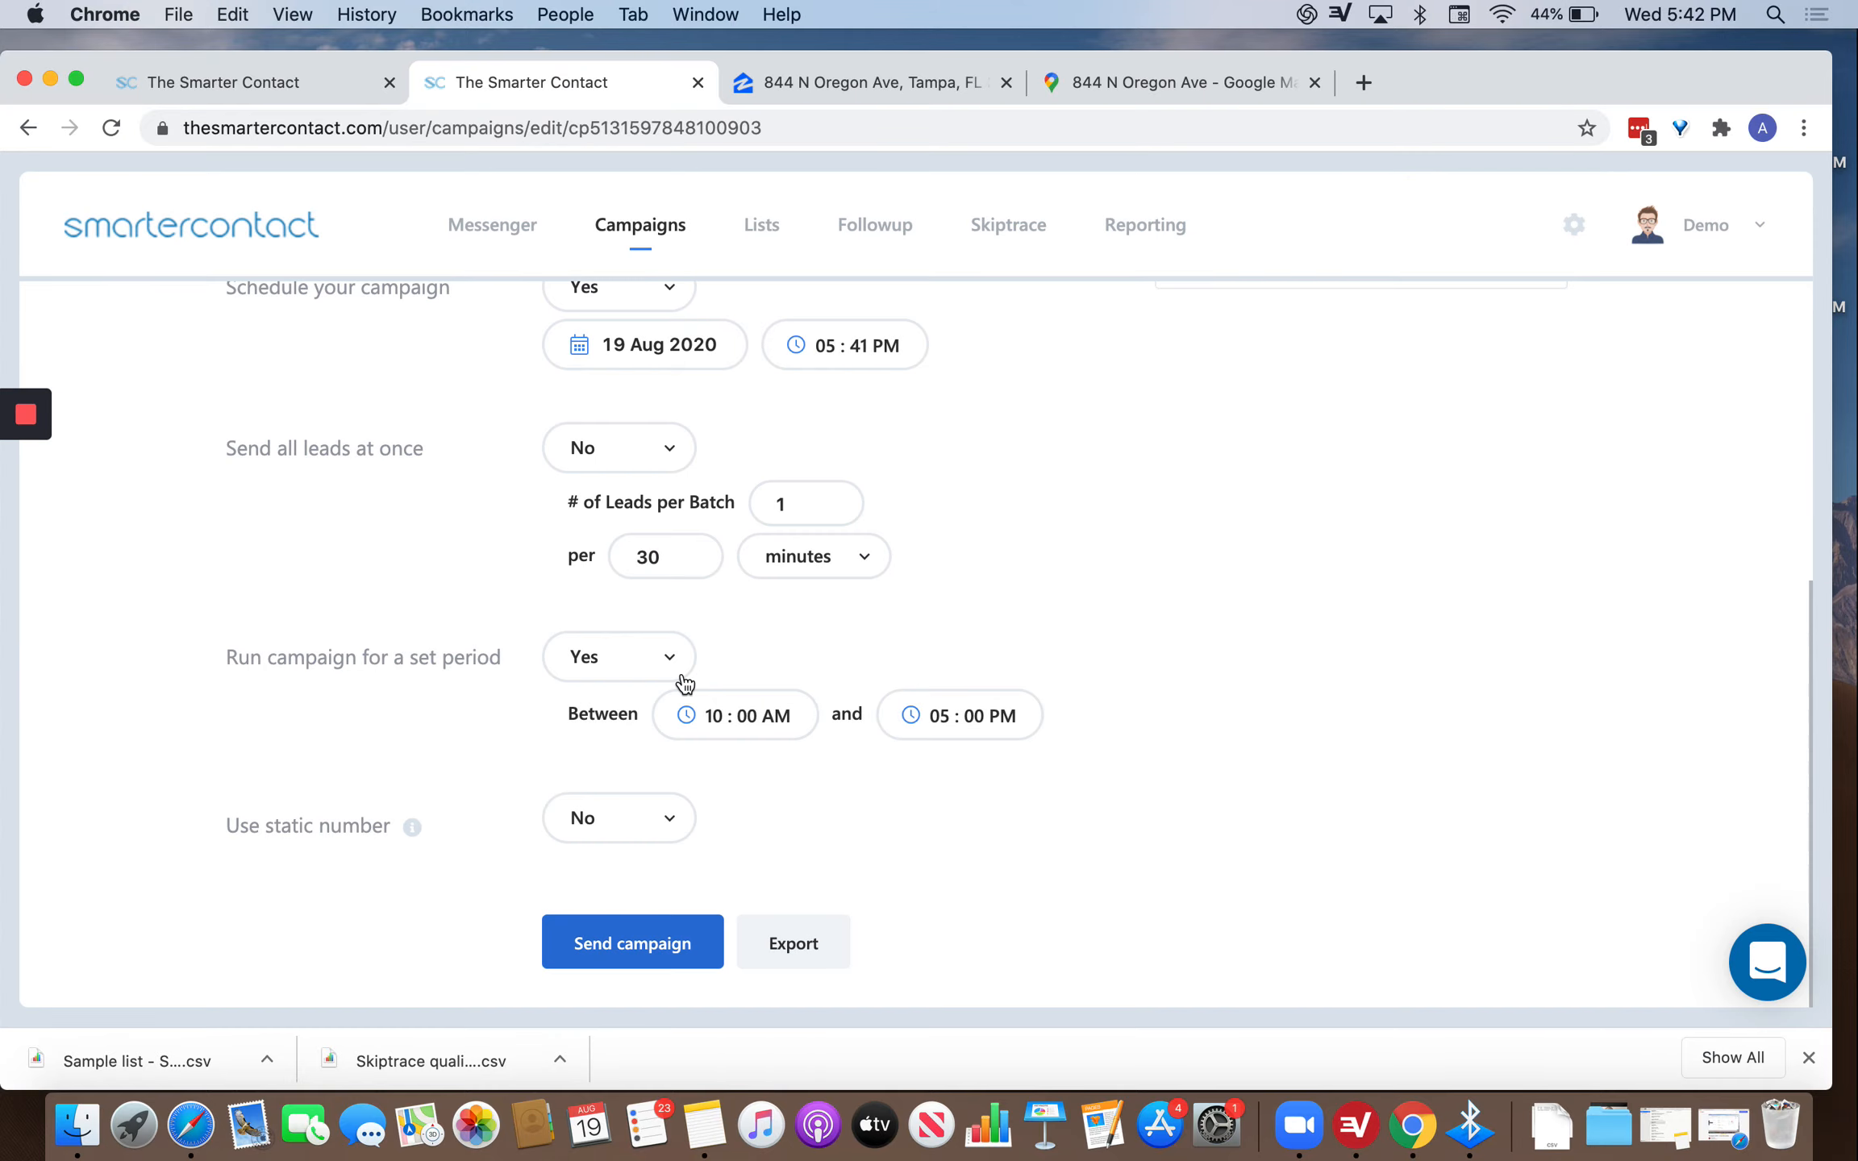
{"action": "left_click", "coordinate": [641, 302]}
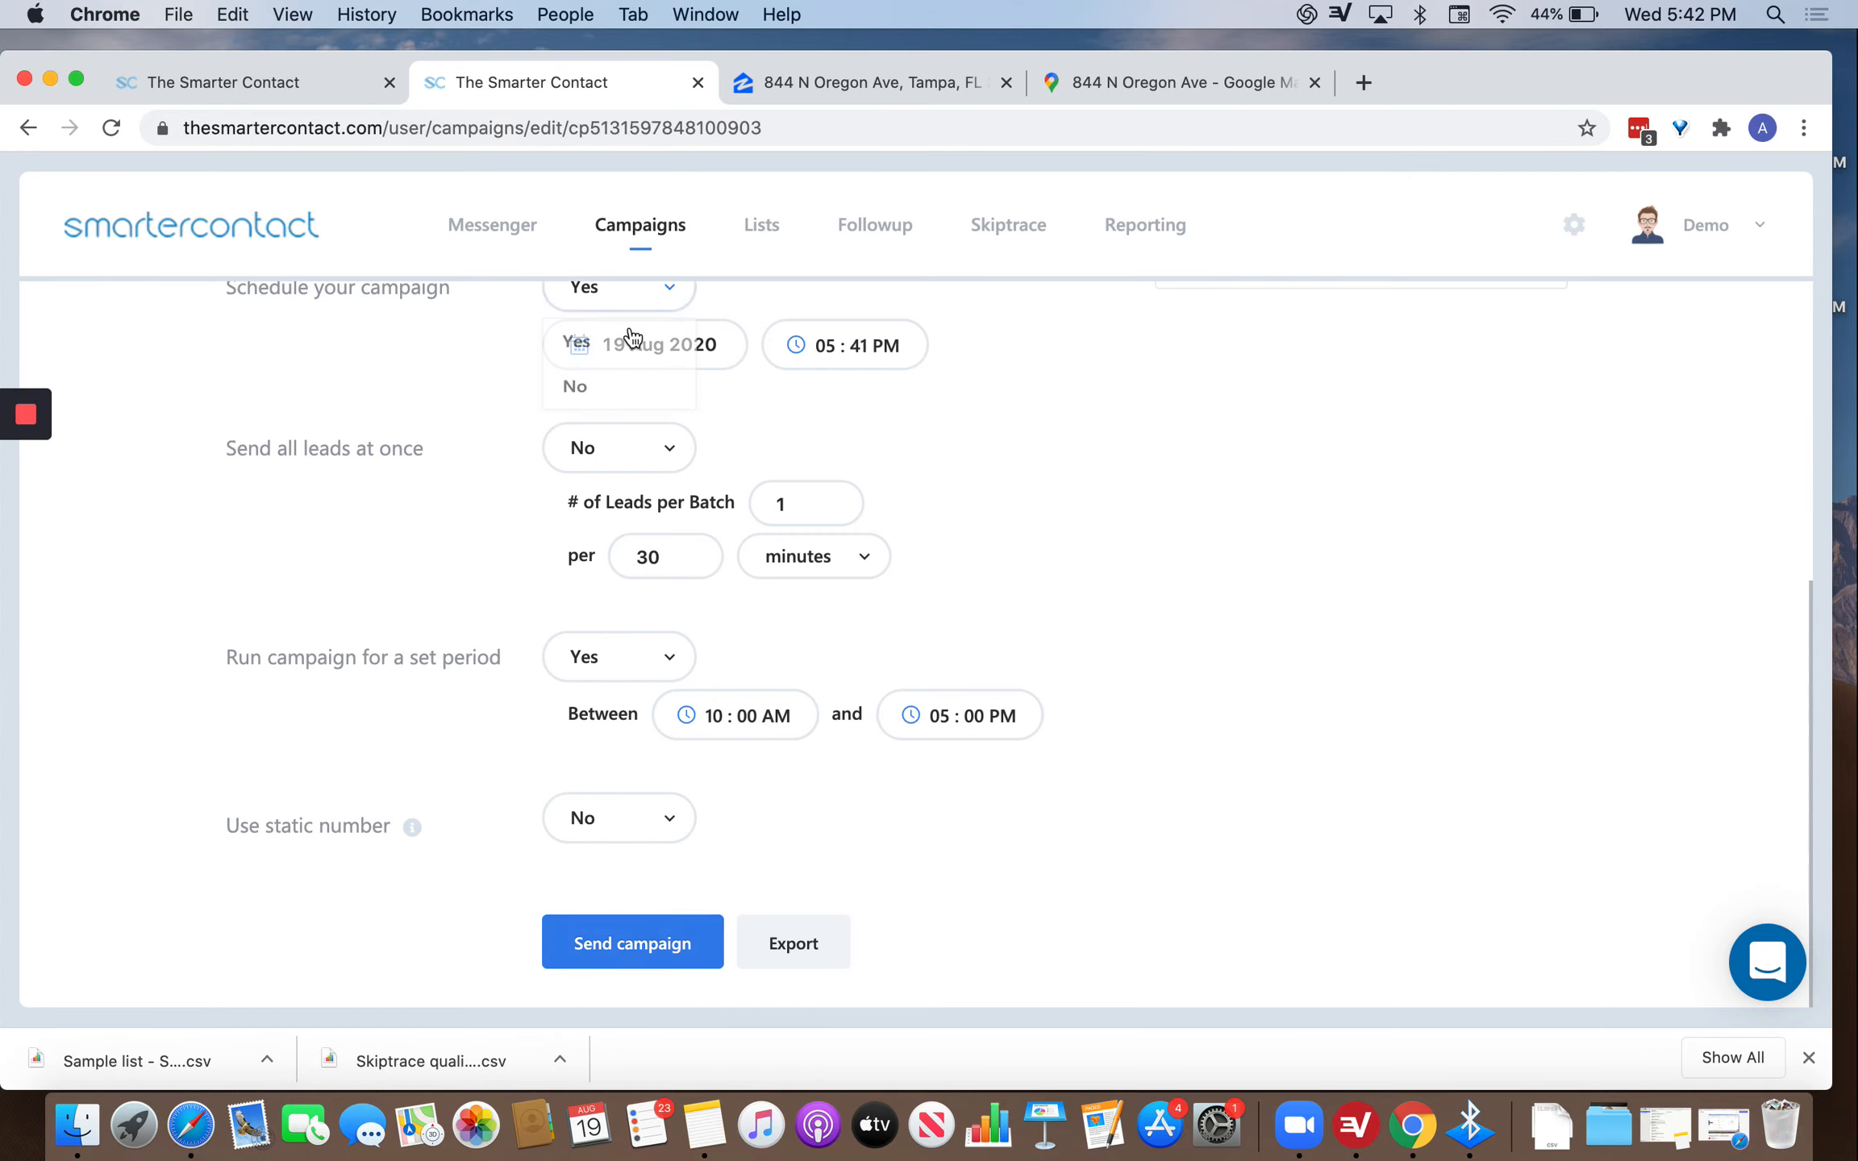
{"action": "left_click", "coordinate": [596, 395]}
Start sending the campaign and send the messages for the first two leads.
{"action": "left_click", "coordinate": [612, 949]}
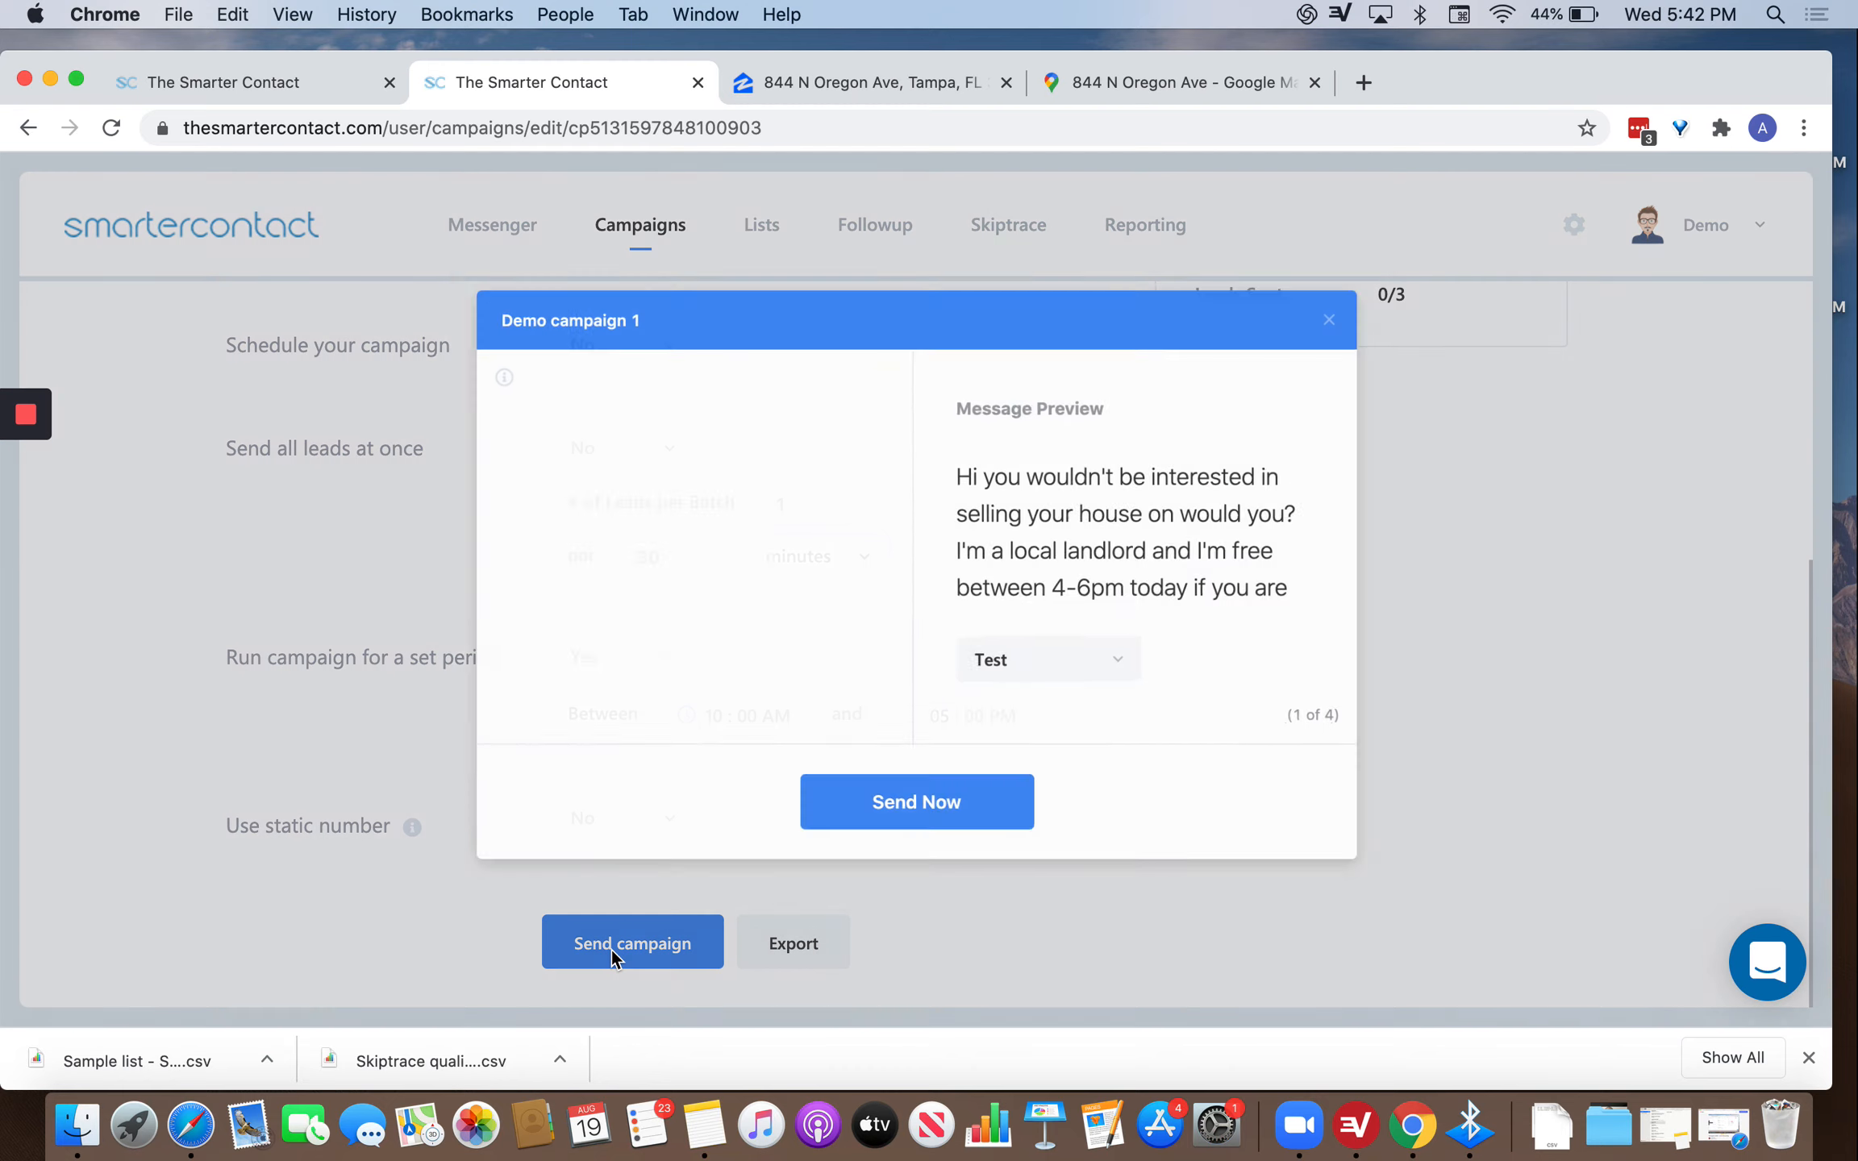
{"action": "mouse_move", "coordinate": [482, 354]}
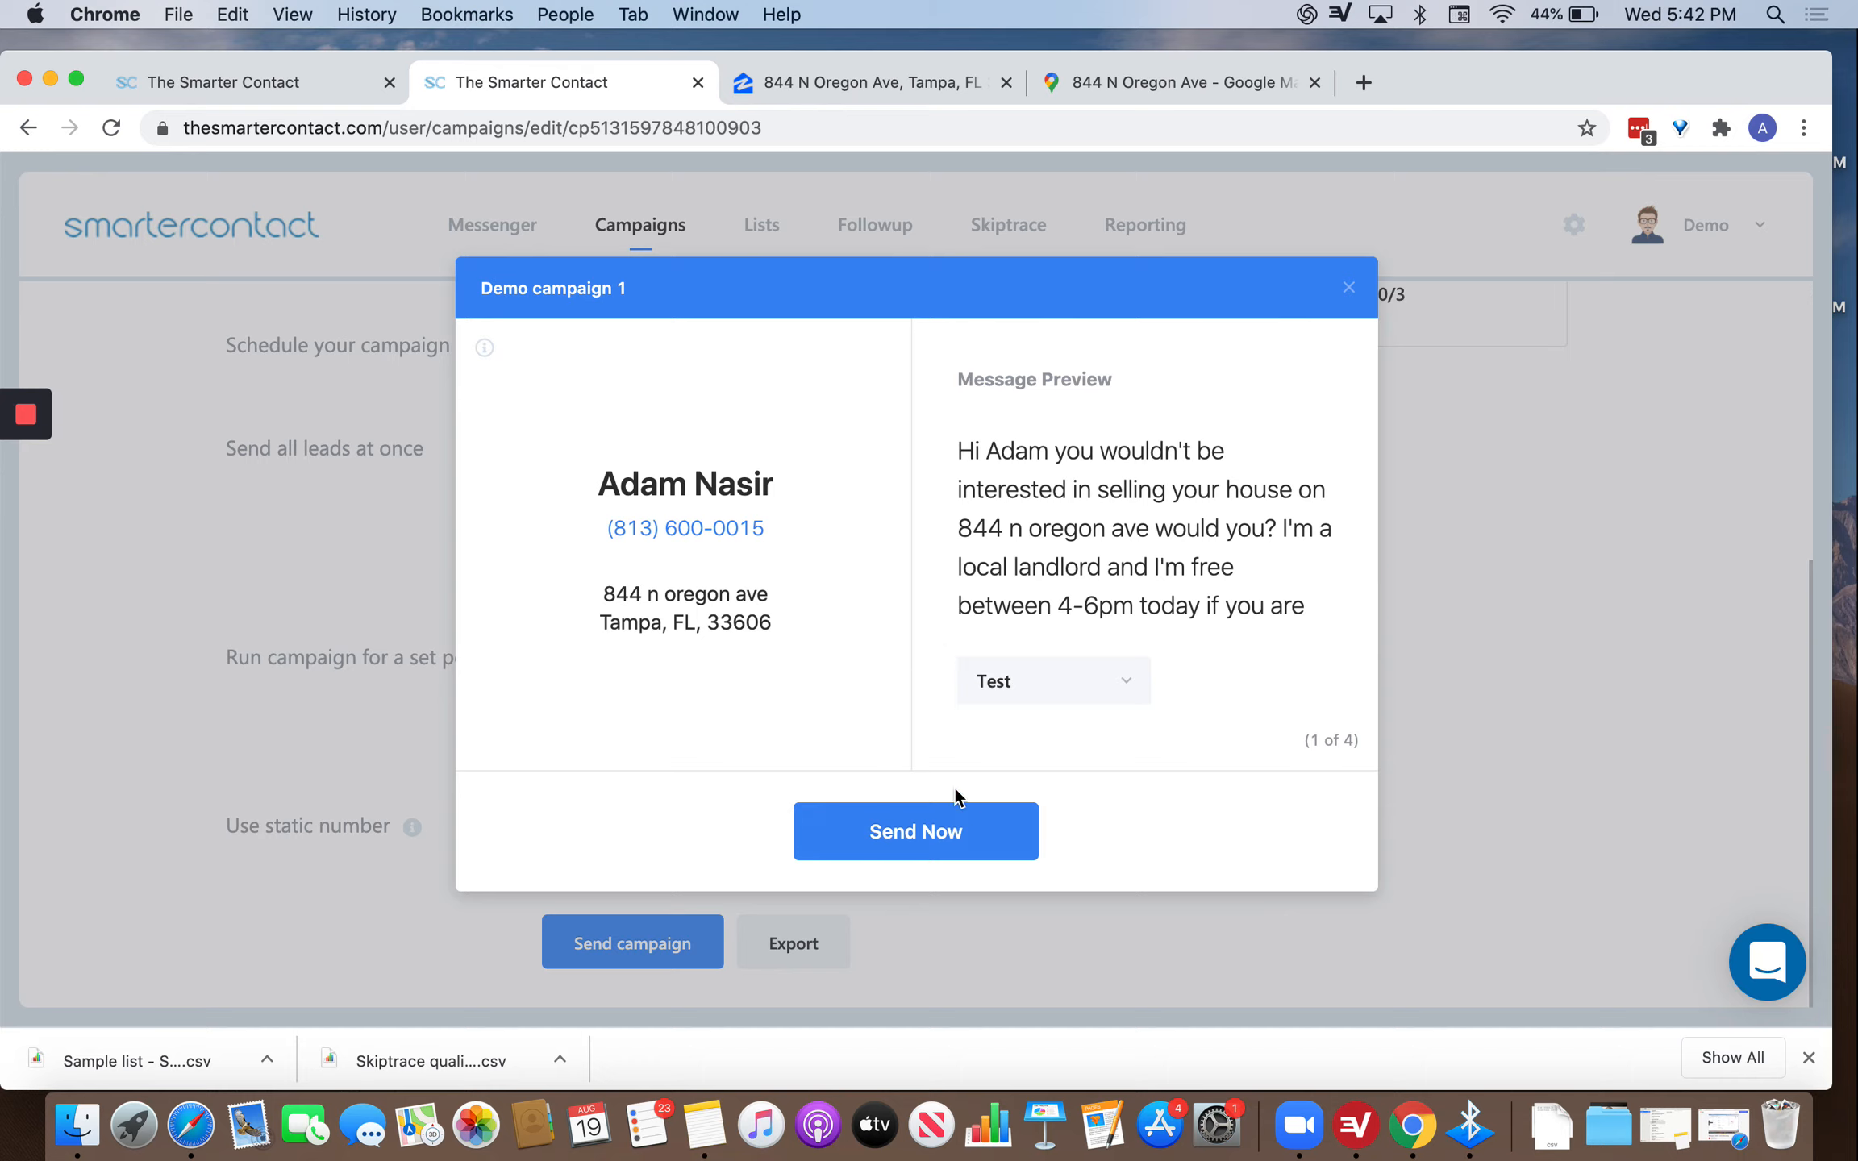
{"action": "left_click", "coordinate": [890, 841]}
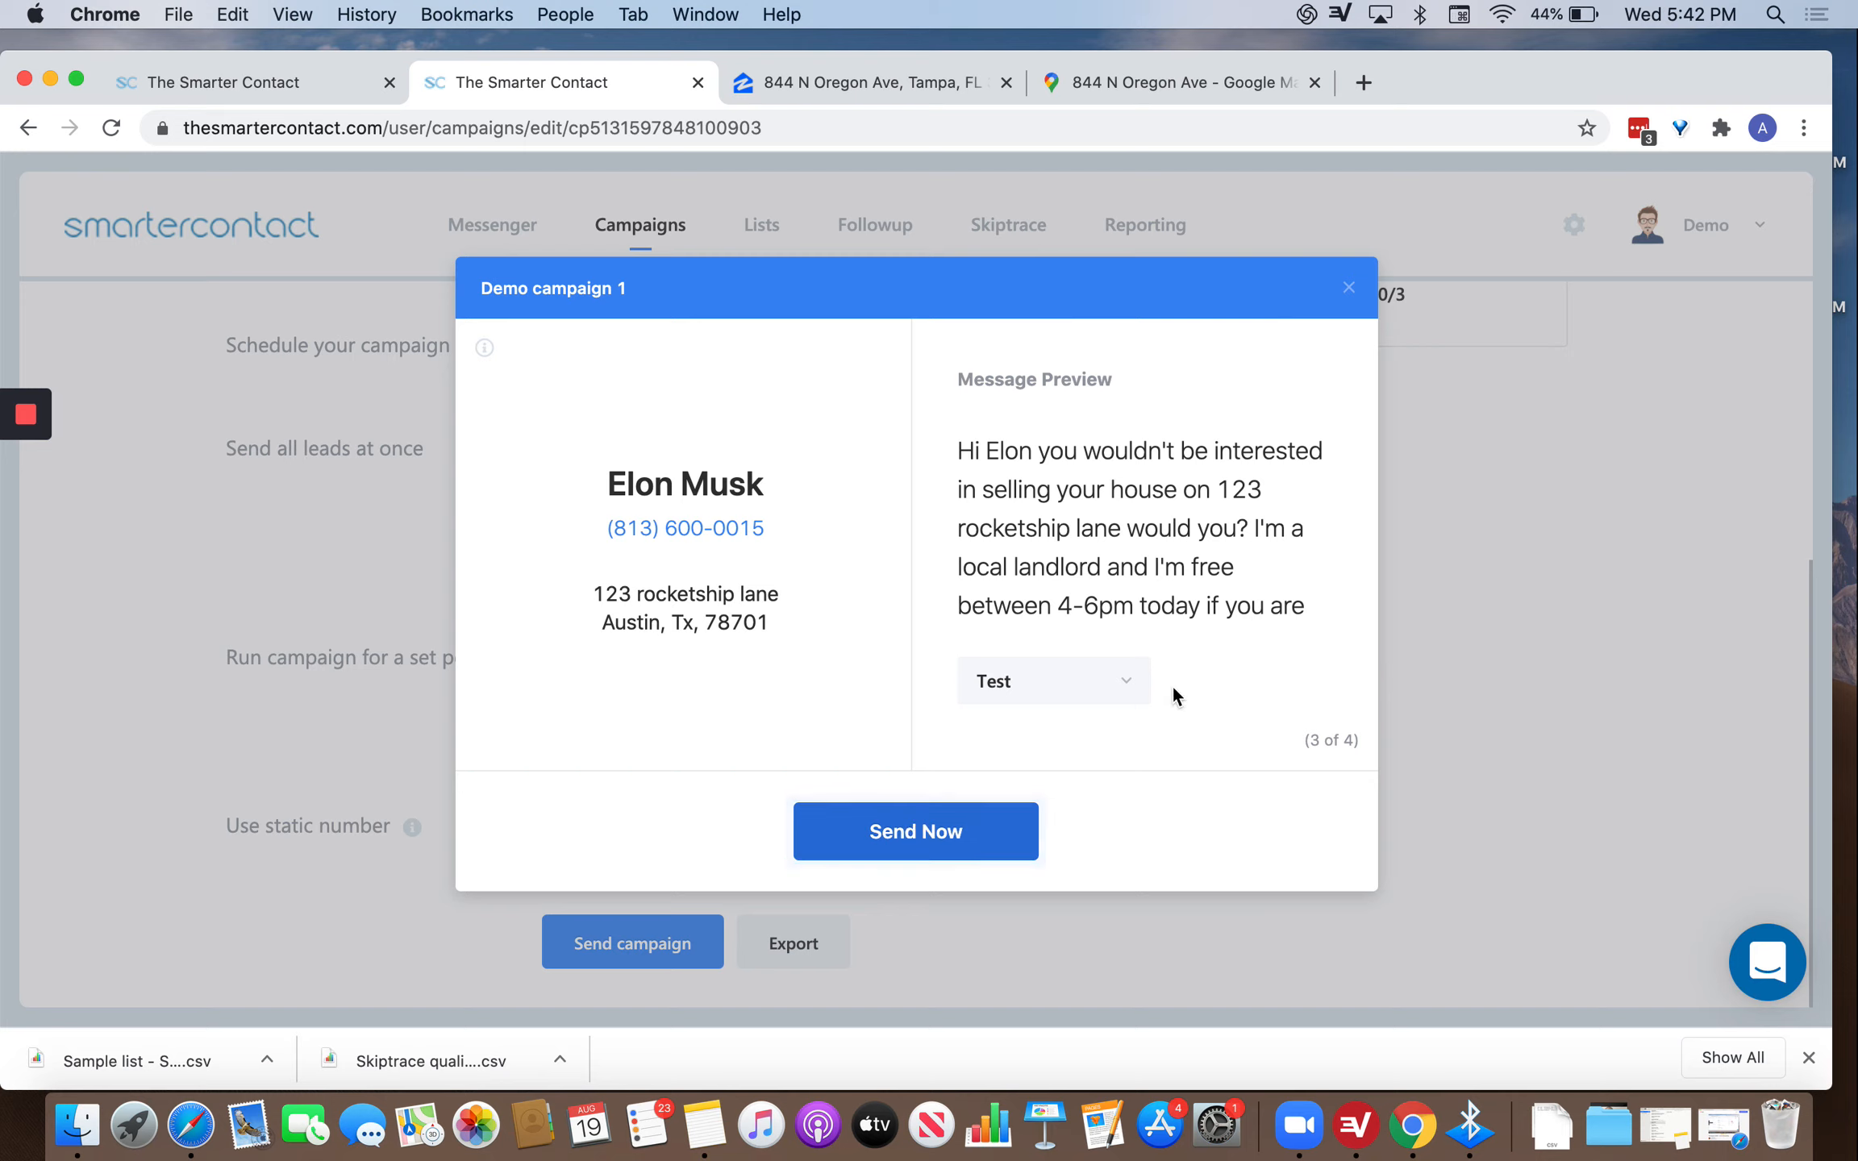
{"action": "left_click", "coordinate": [1135, 681]}
Try the 'test' and Test message templates in the preview for the current lead.
{"action": "left_click", "coordinate": [1072, 791]}
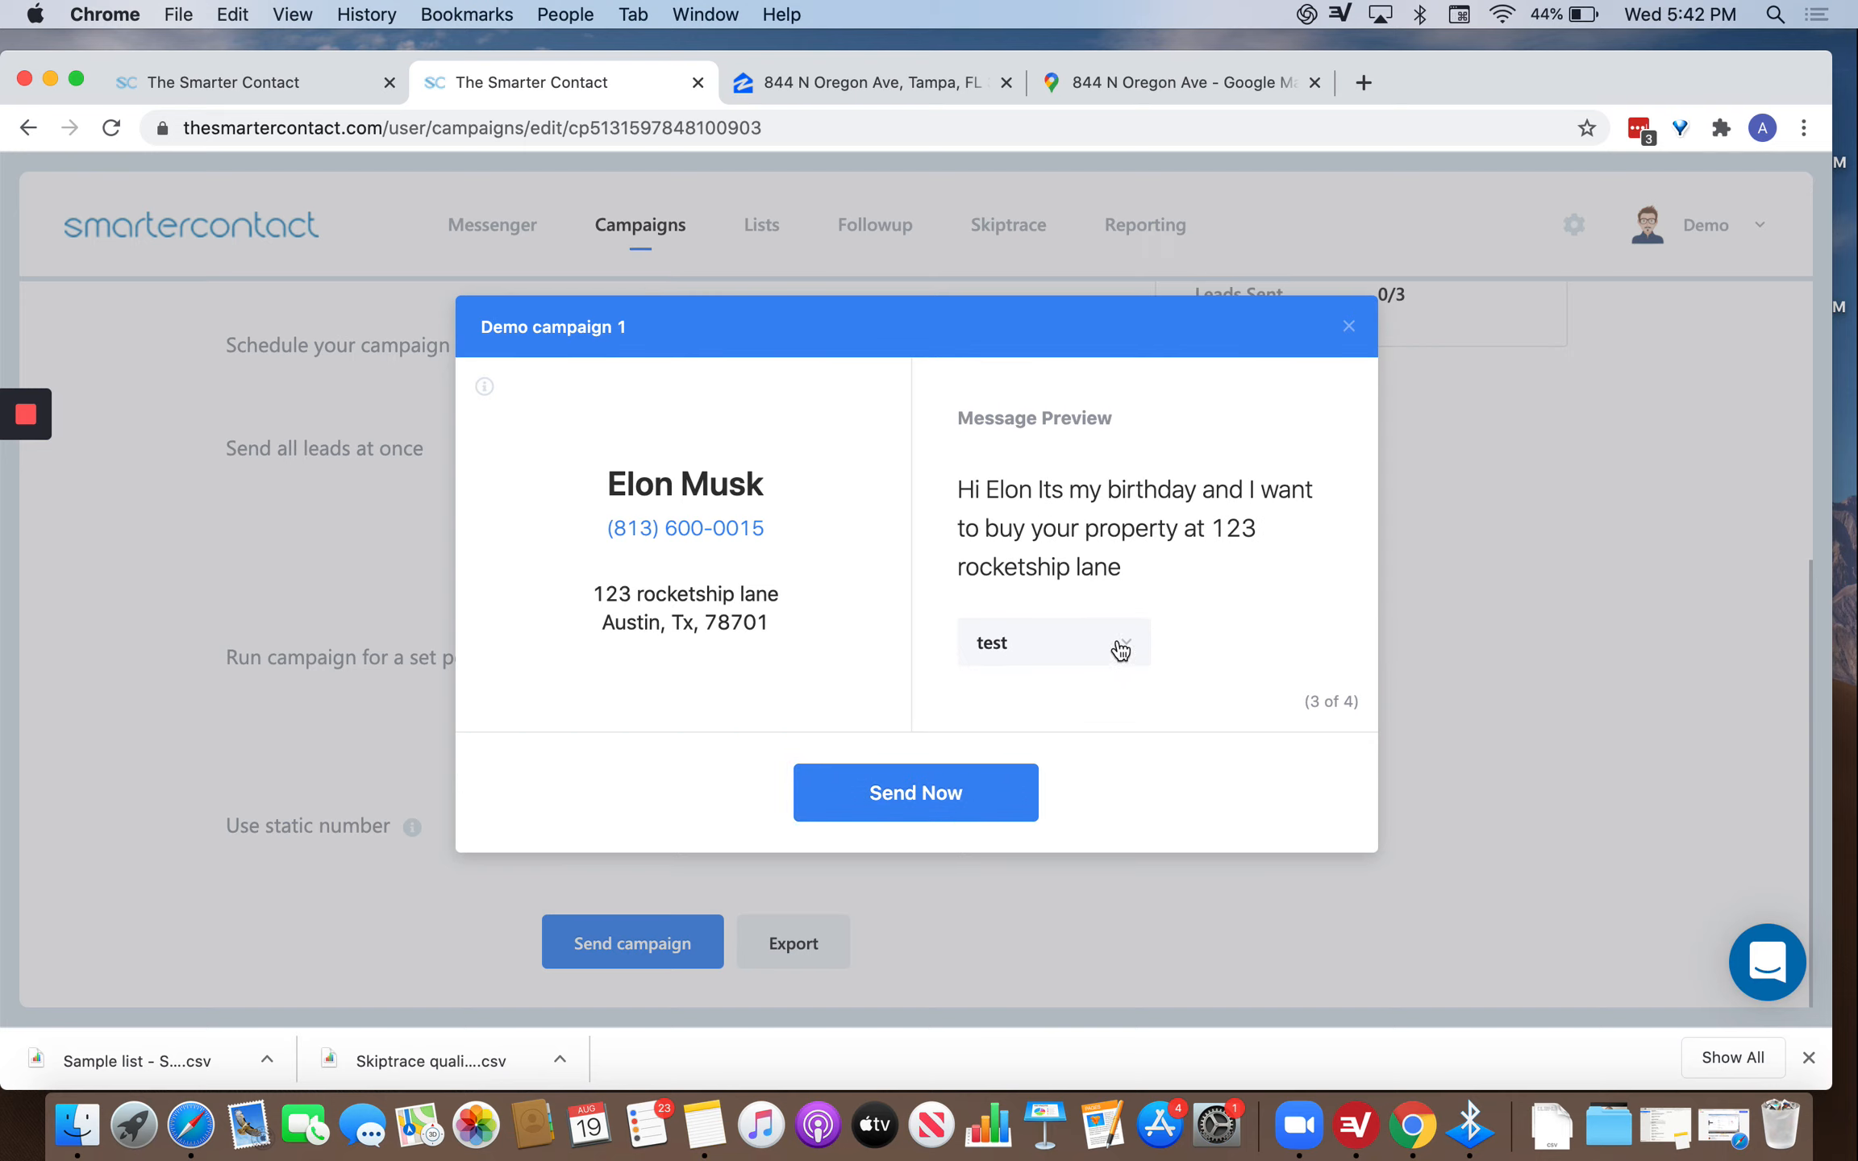
{"action": "double_click", "coordinate": [964, 487]}
{"action": "left_click_drag", "start_coordinate": [608, 482], "coordinate": [766, 528]}
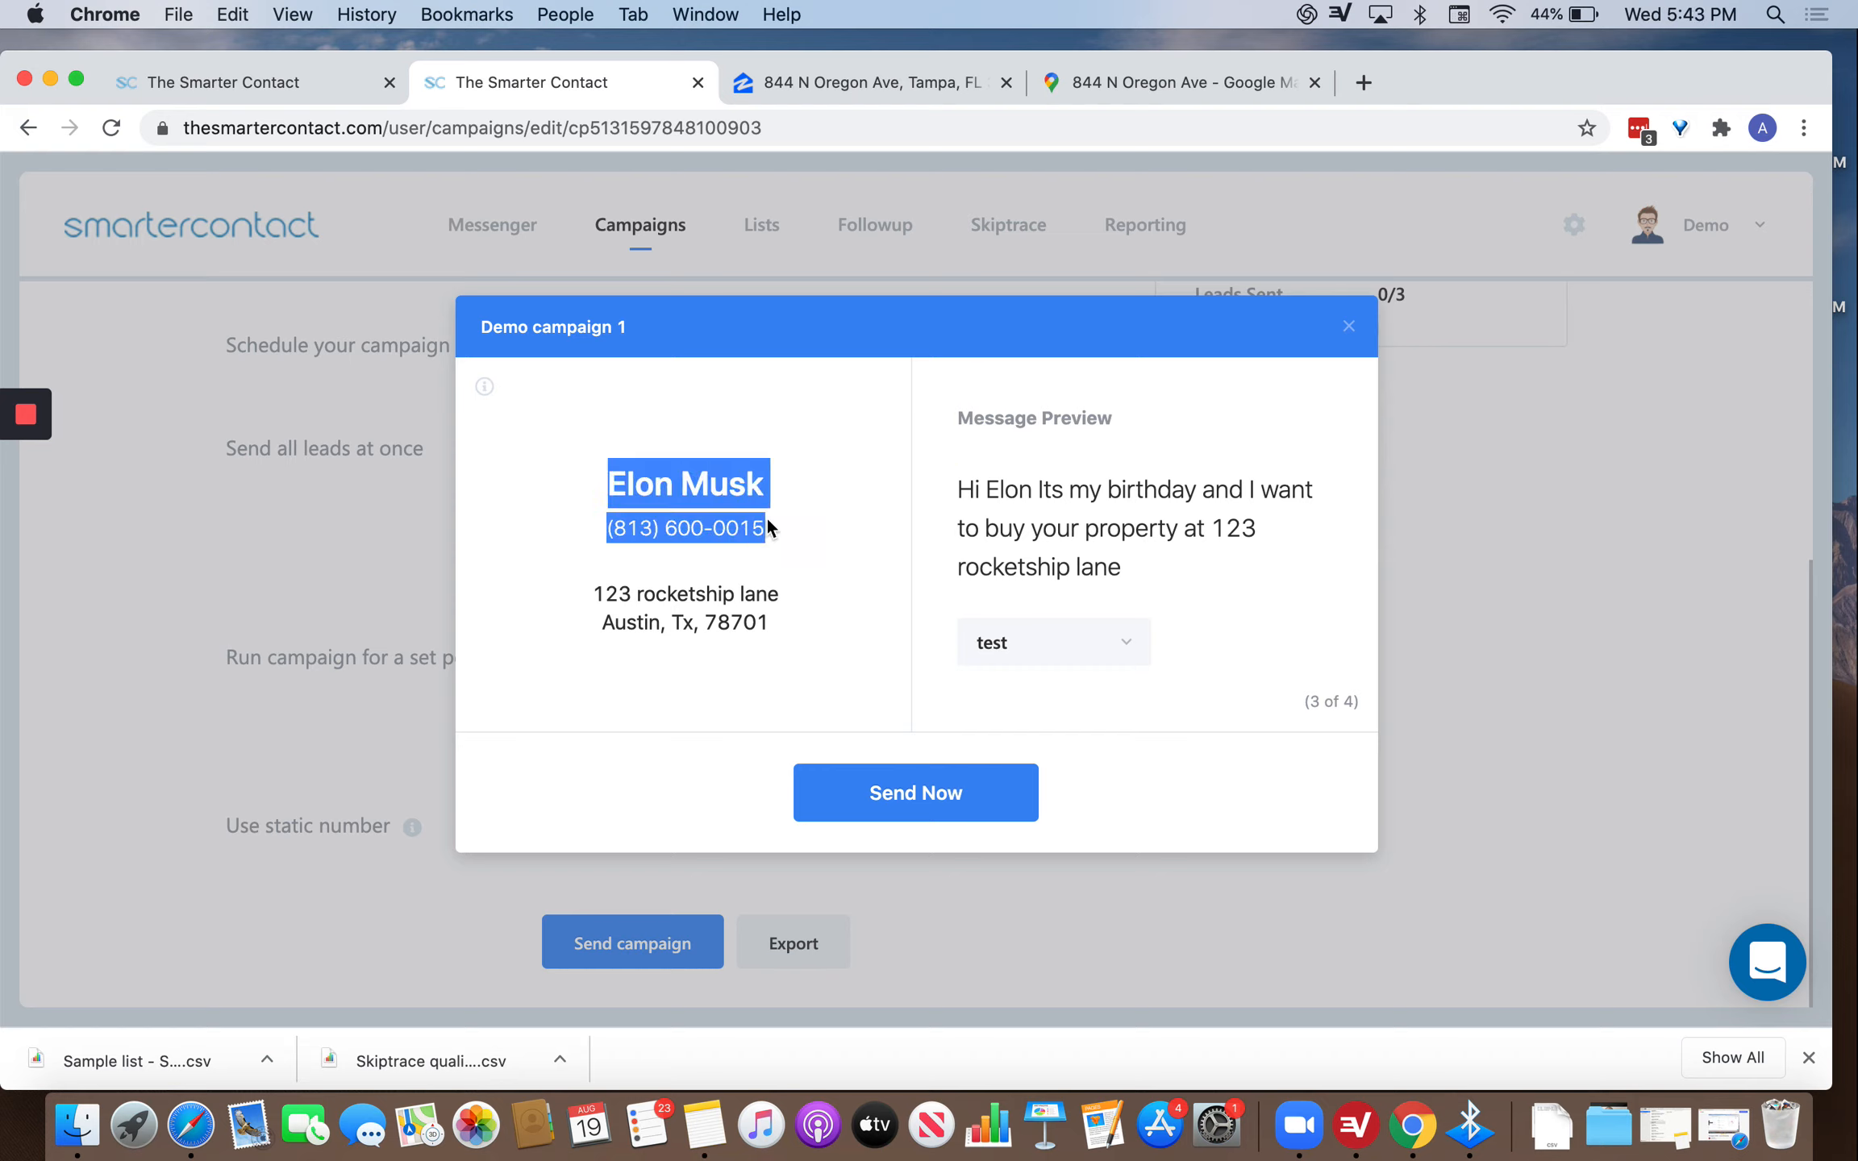
{"action": "left_click", "coordinate": [900, 548]}
{"action": "left_click", "coordinate": [1007, 642]}
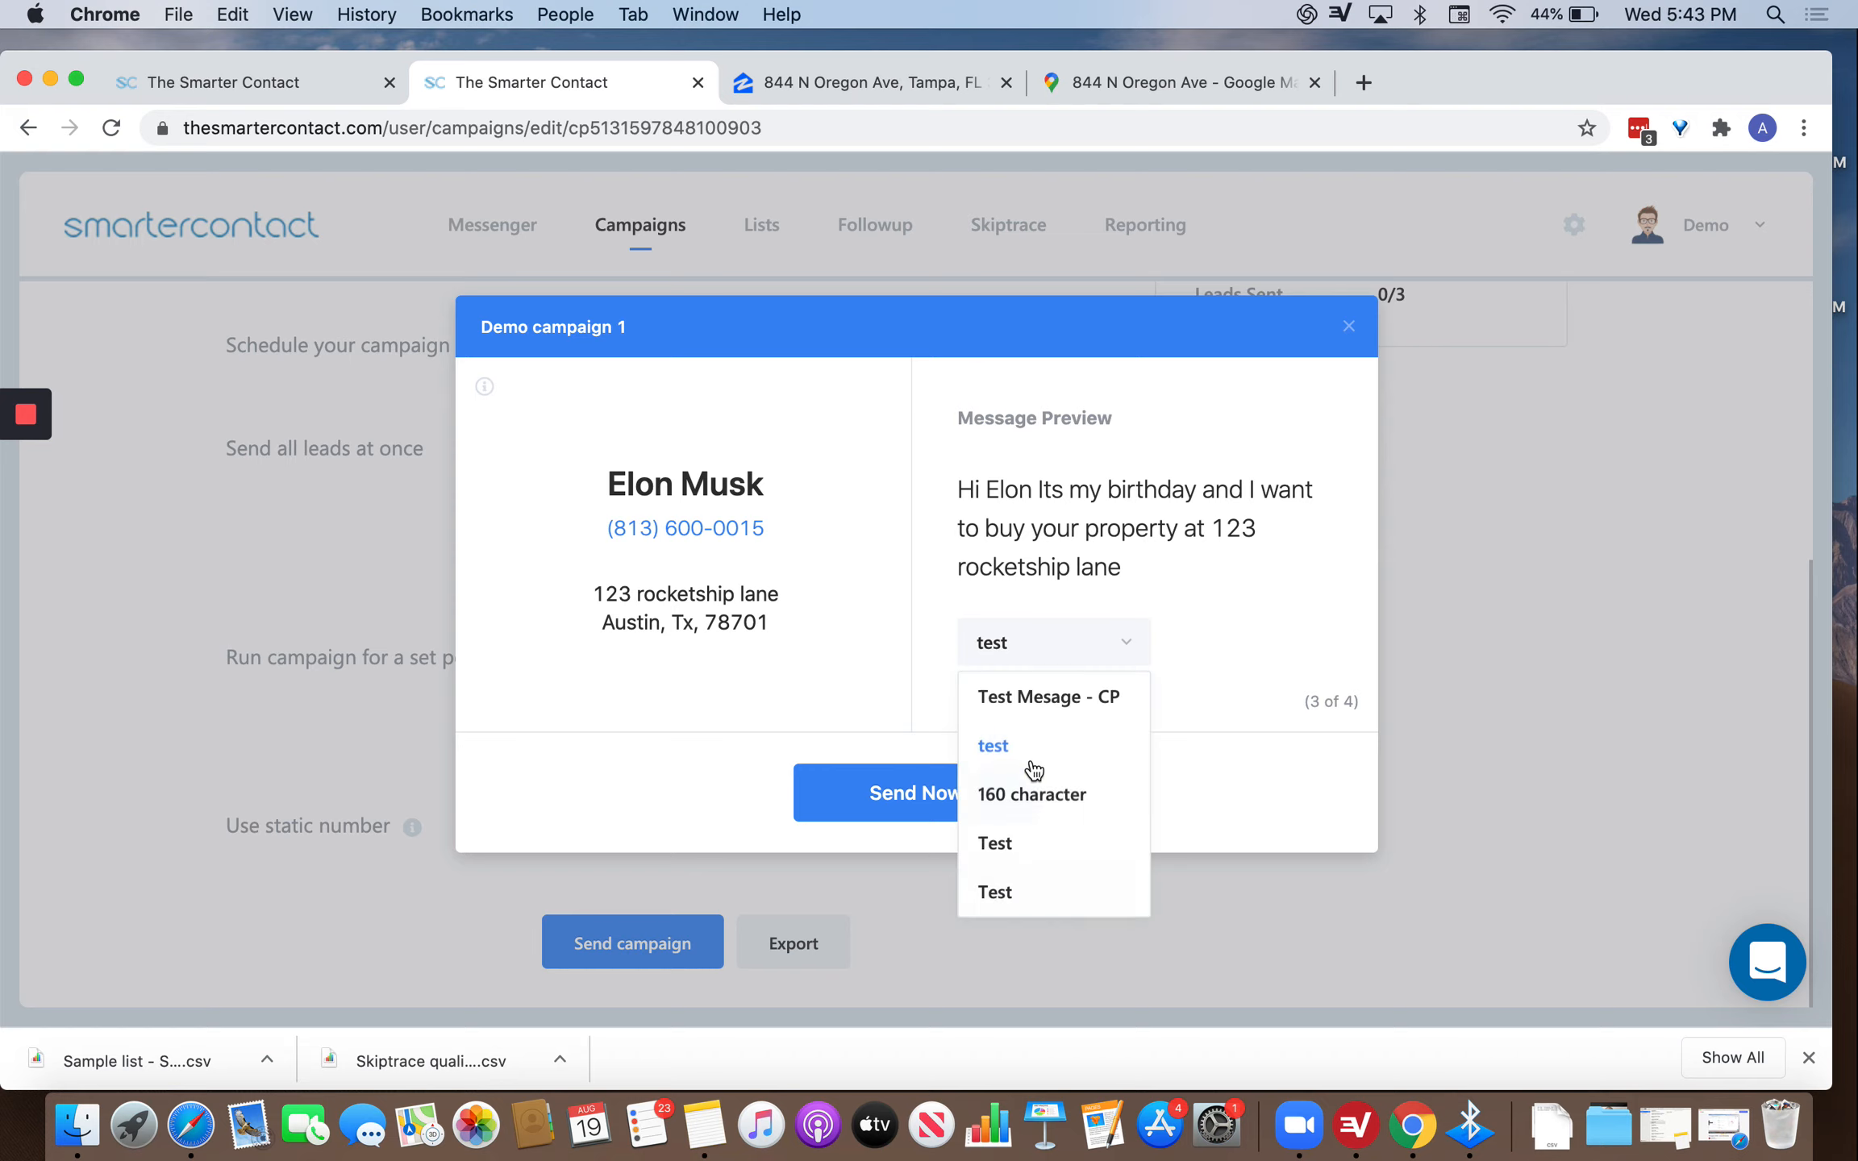
{"action": "left_click", "coordinate": [1014, 862]}
{"action": "left_click", "coordinate": [1029, 683]}
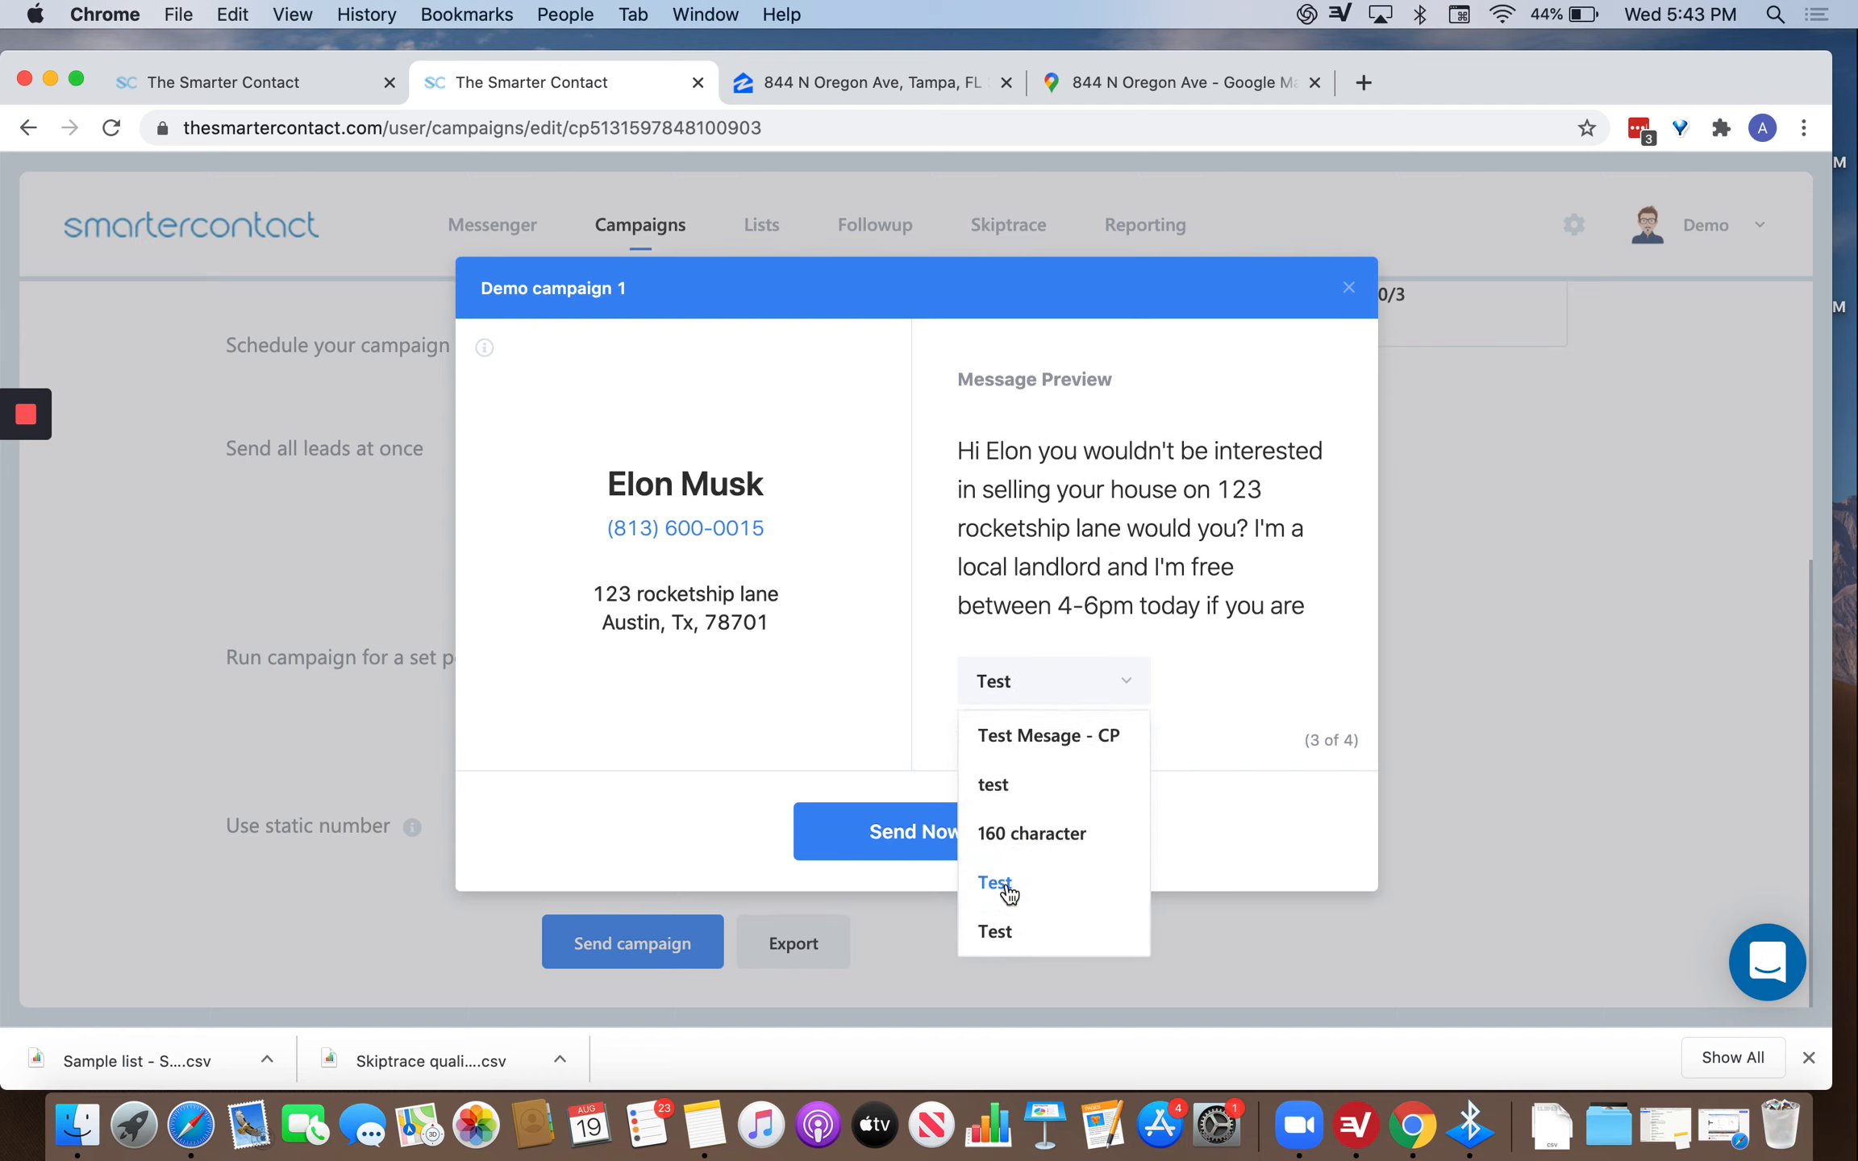
{"action": "left_click", "coordinate": [994, 929]}
{"action": "left_click", "coordinate": [1129, 596]}
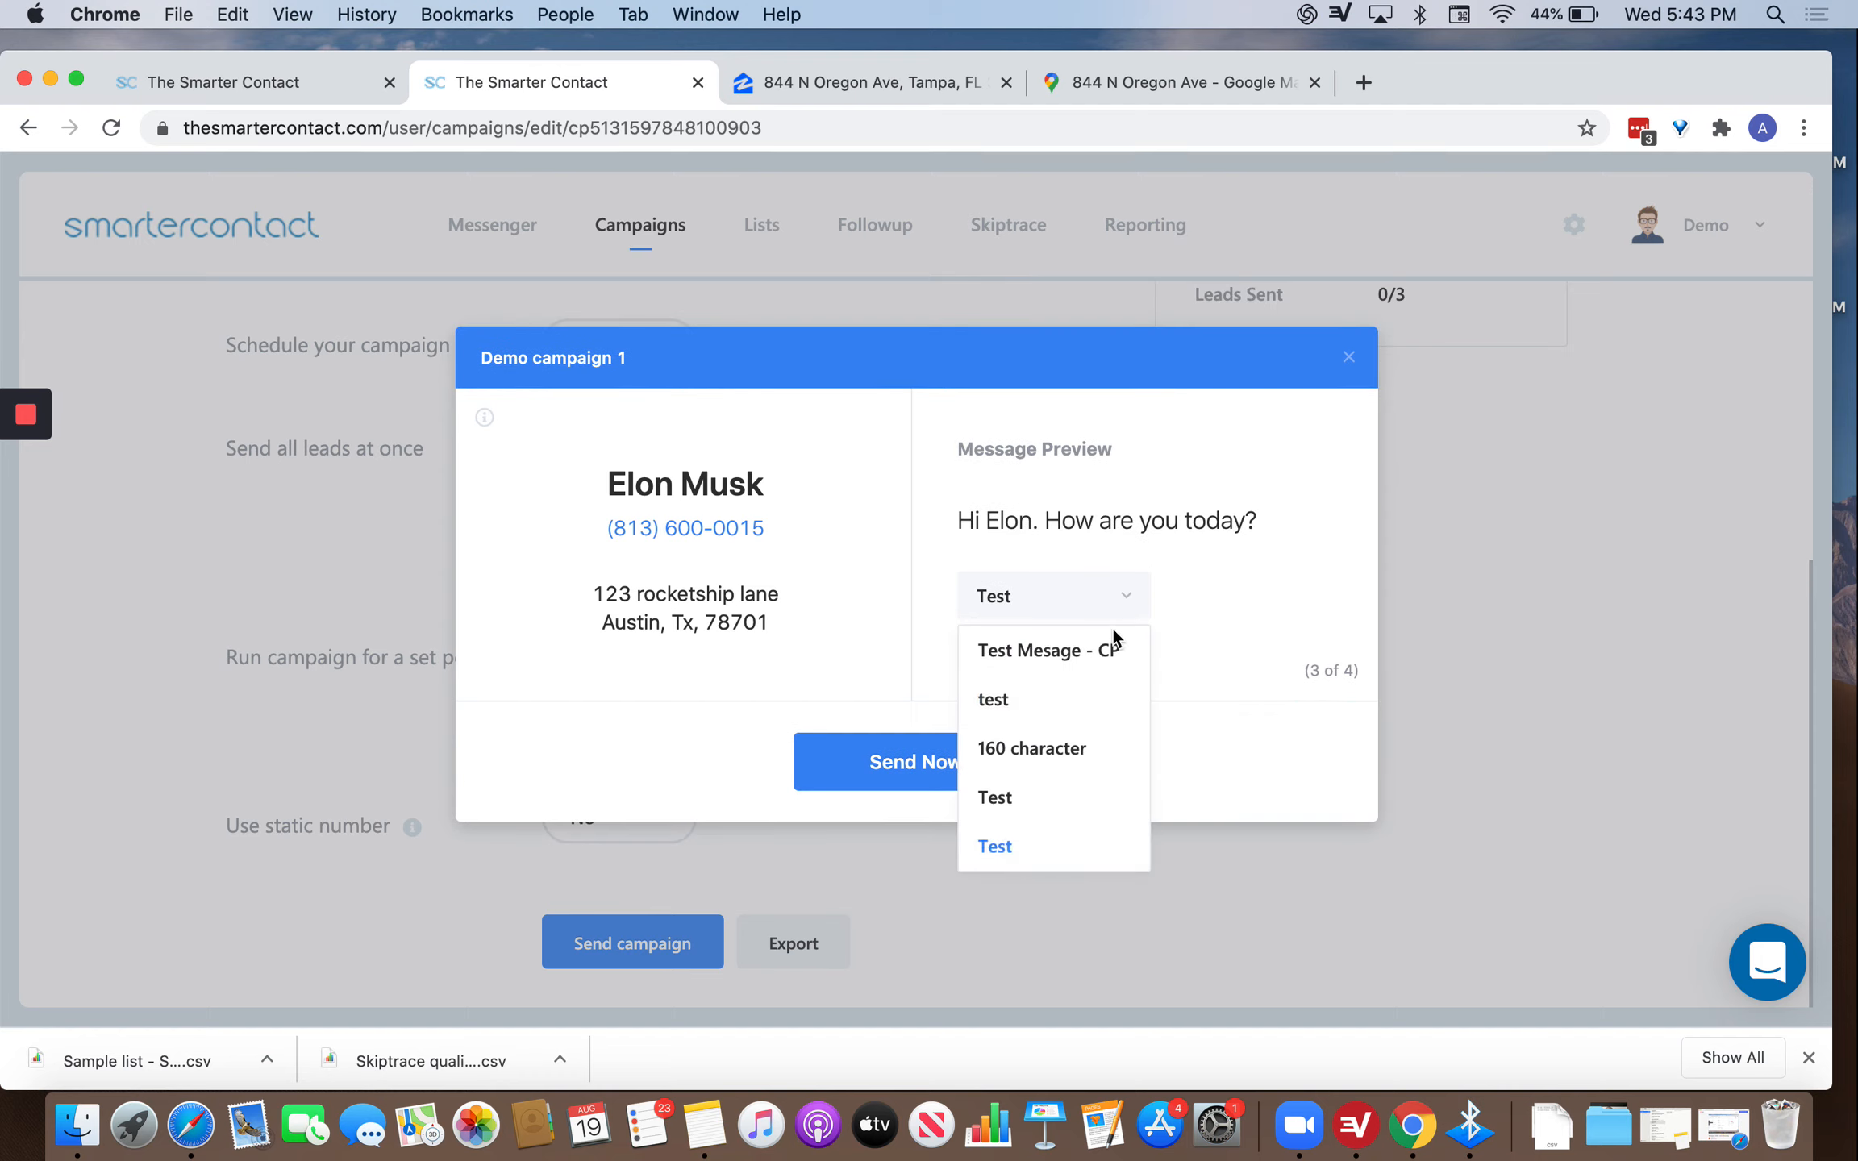
Send the final lead's message with the 'test' template and confirm messaging all 3 contacts.
{"action": "left_click", "coordinate": [978, 782]}
{"action": "left_click", "coordinate": [966, 779]}
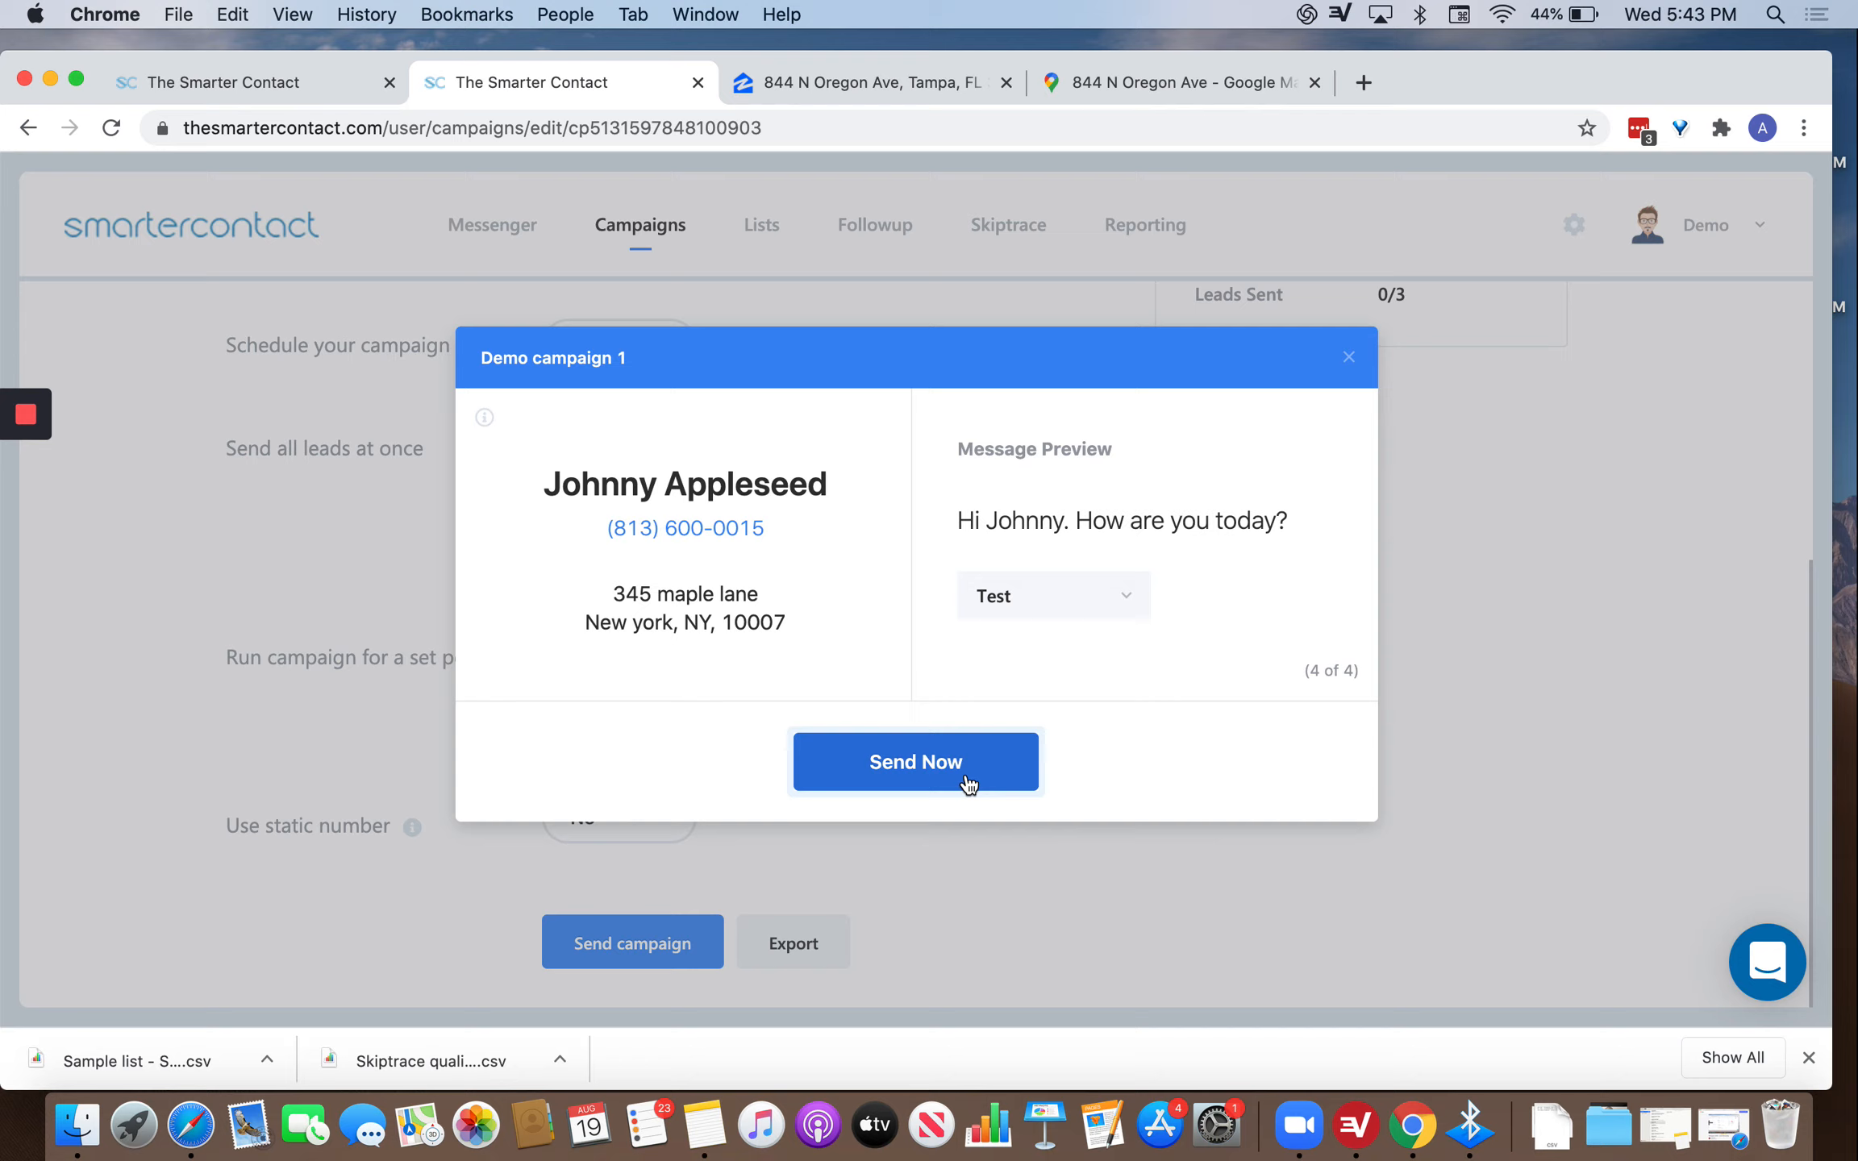
{"action": "left_click", "coordinate": [1080, 593]}
{"action": "left_click", "coordinate": [1000, 699]}
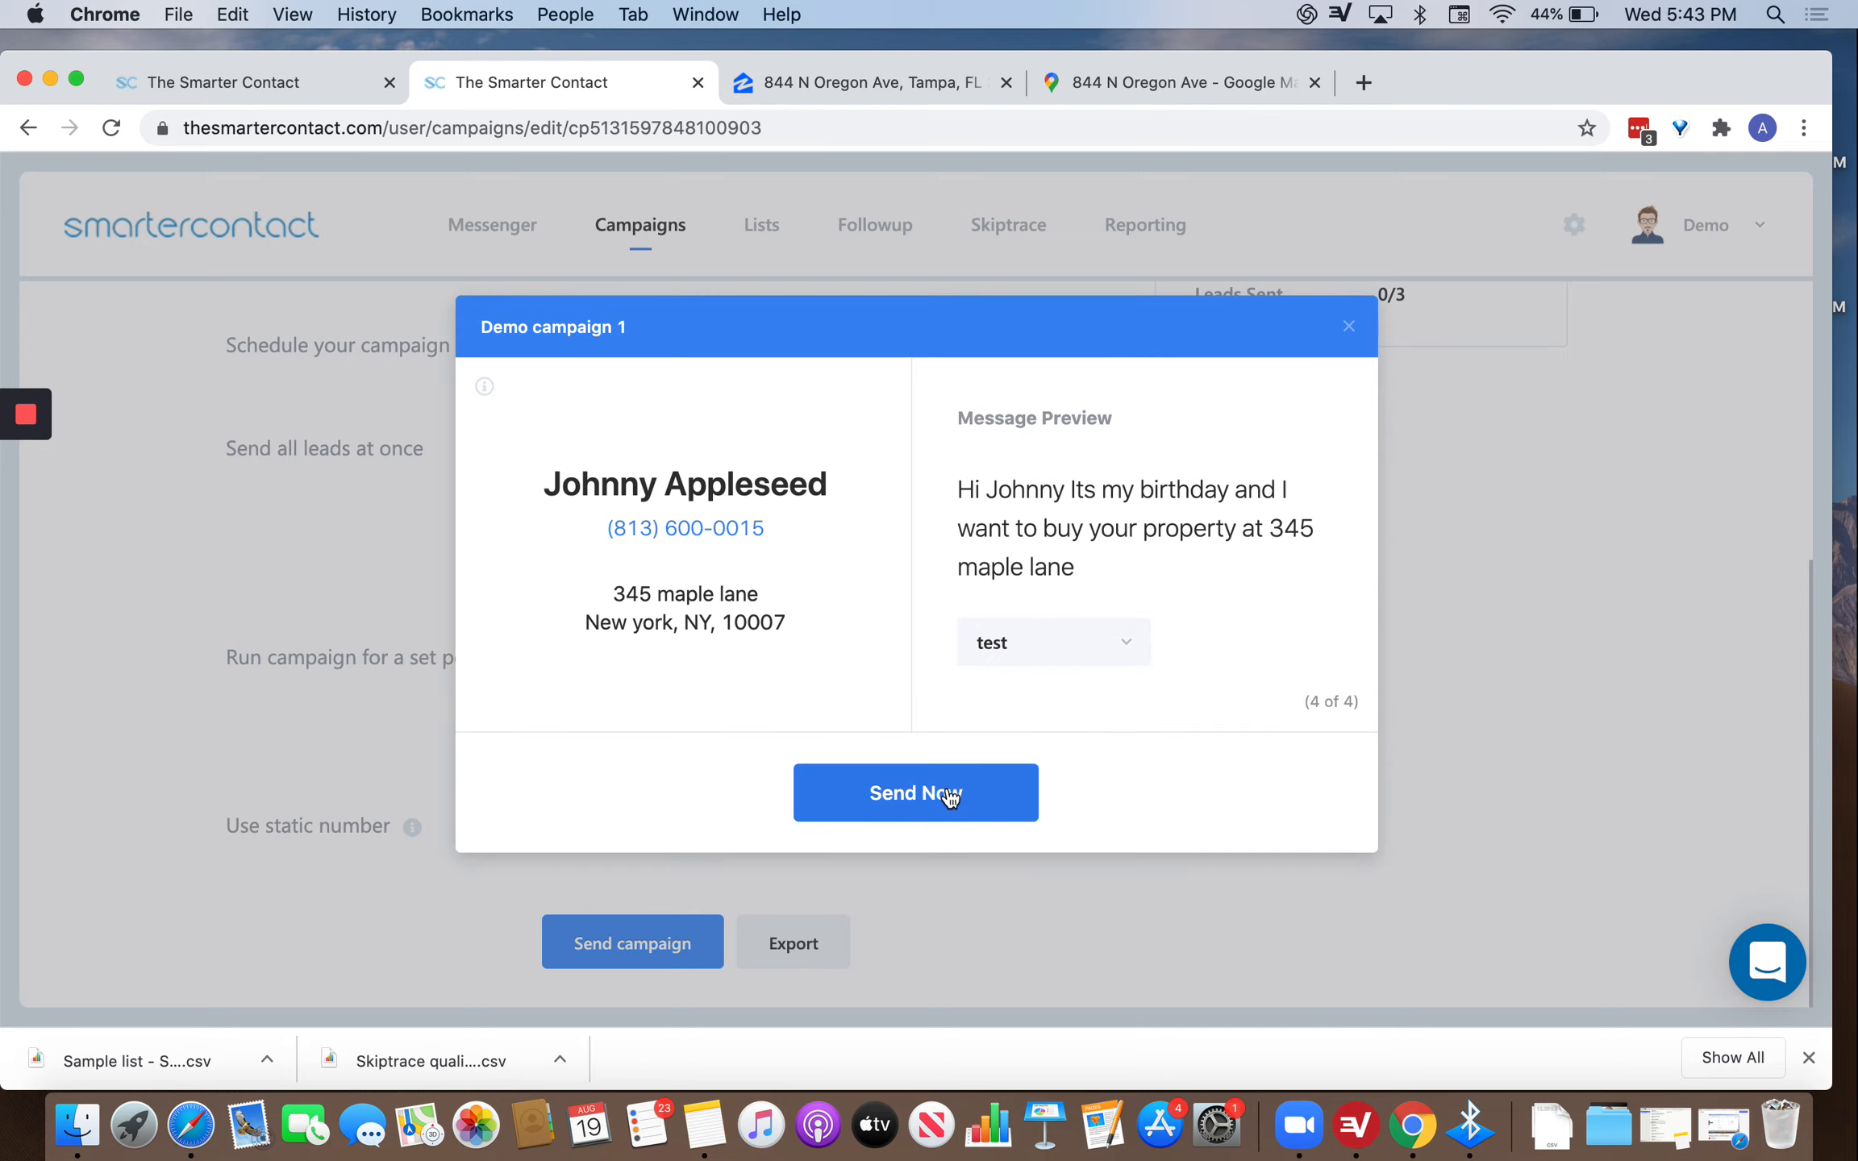
{"action": "left_click", "coordinate": [950, 797]}
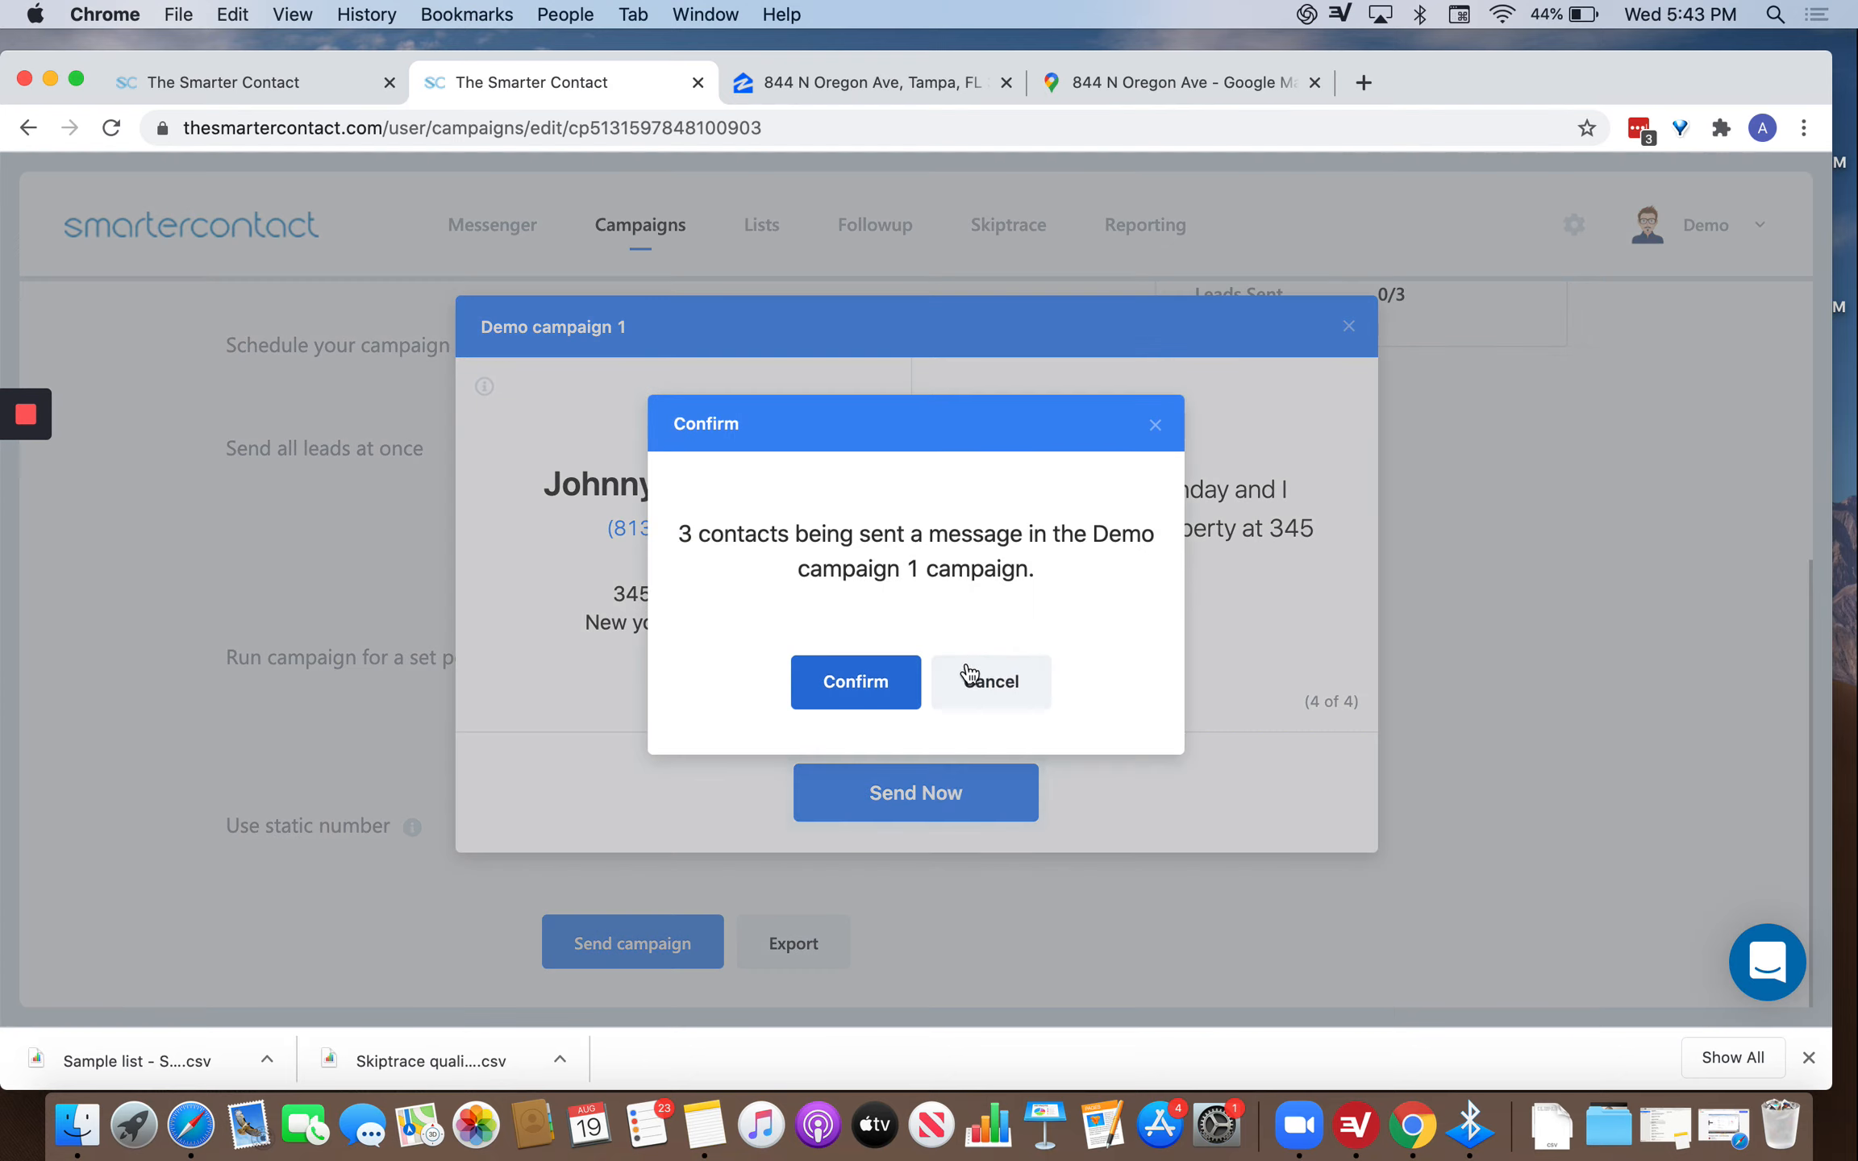
{"action": "left_click", "coordinate": [883, 685]}
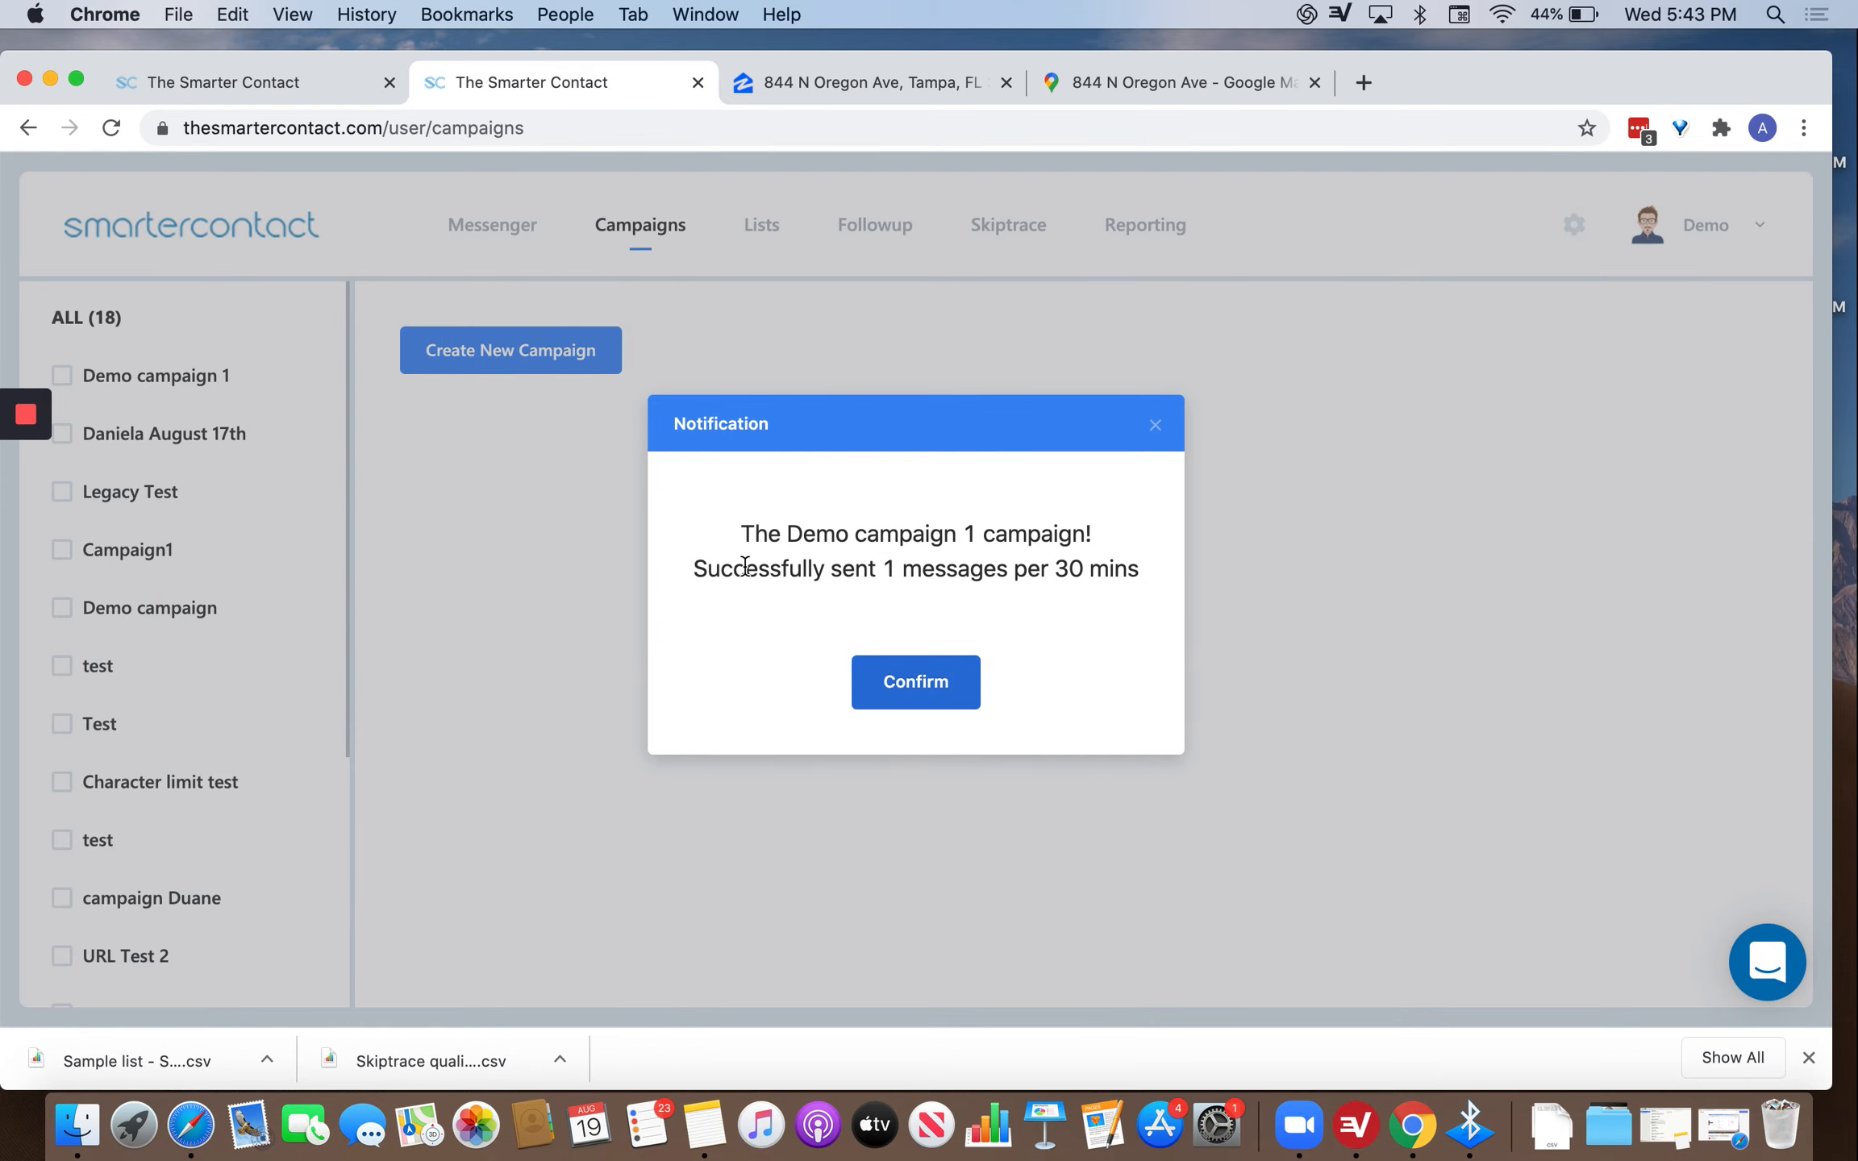
Dismiss the campaign-sent notice, visit the Messenger inbox, and open account settings.
{"action": "left_click", "coordinate": [938, 682]}
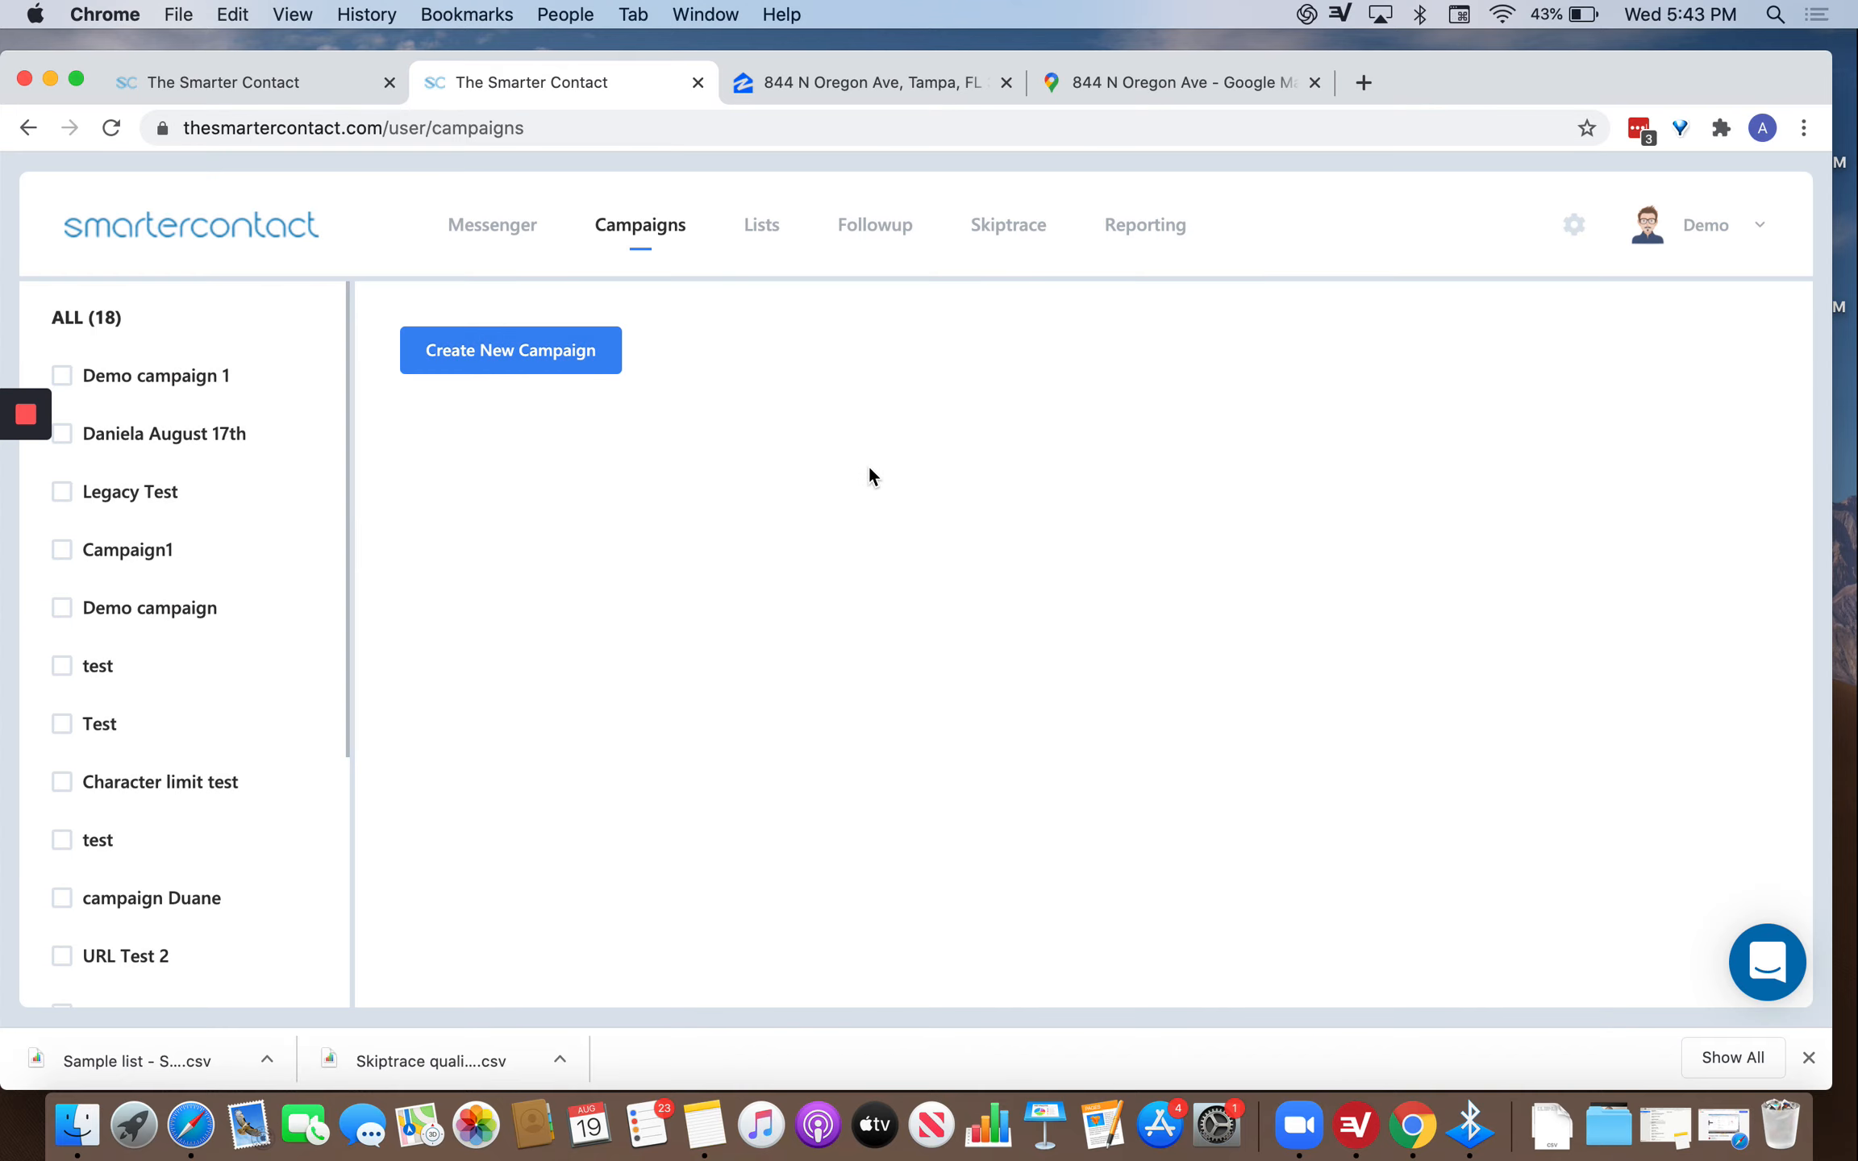
{"action": "left_click", "coordinate": [522, 231]}
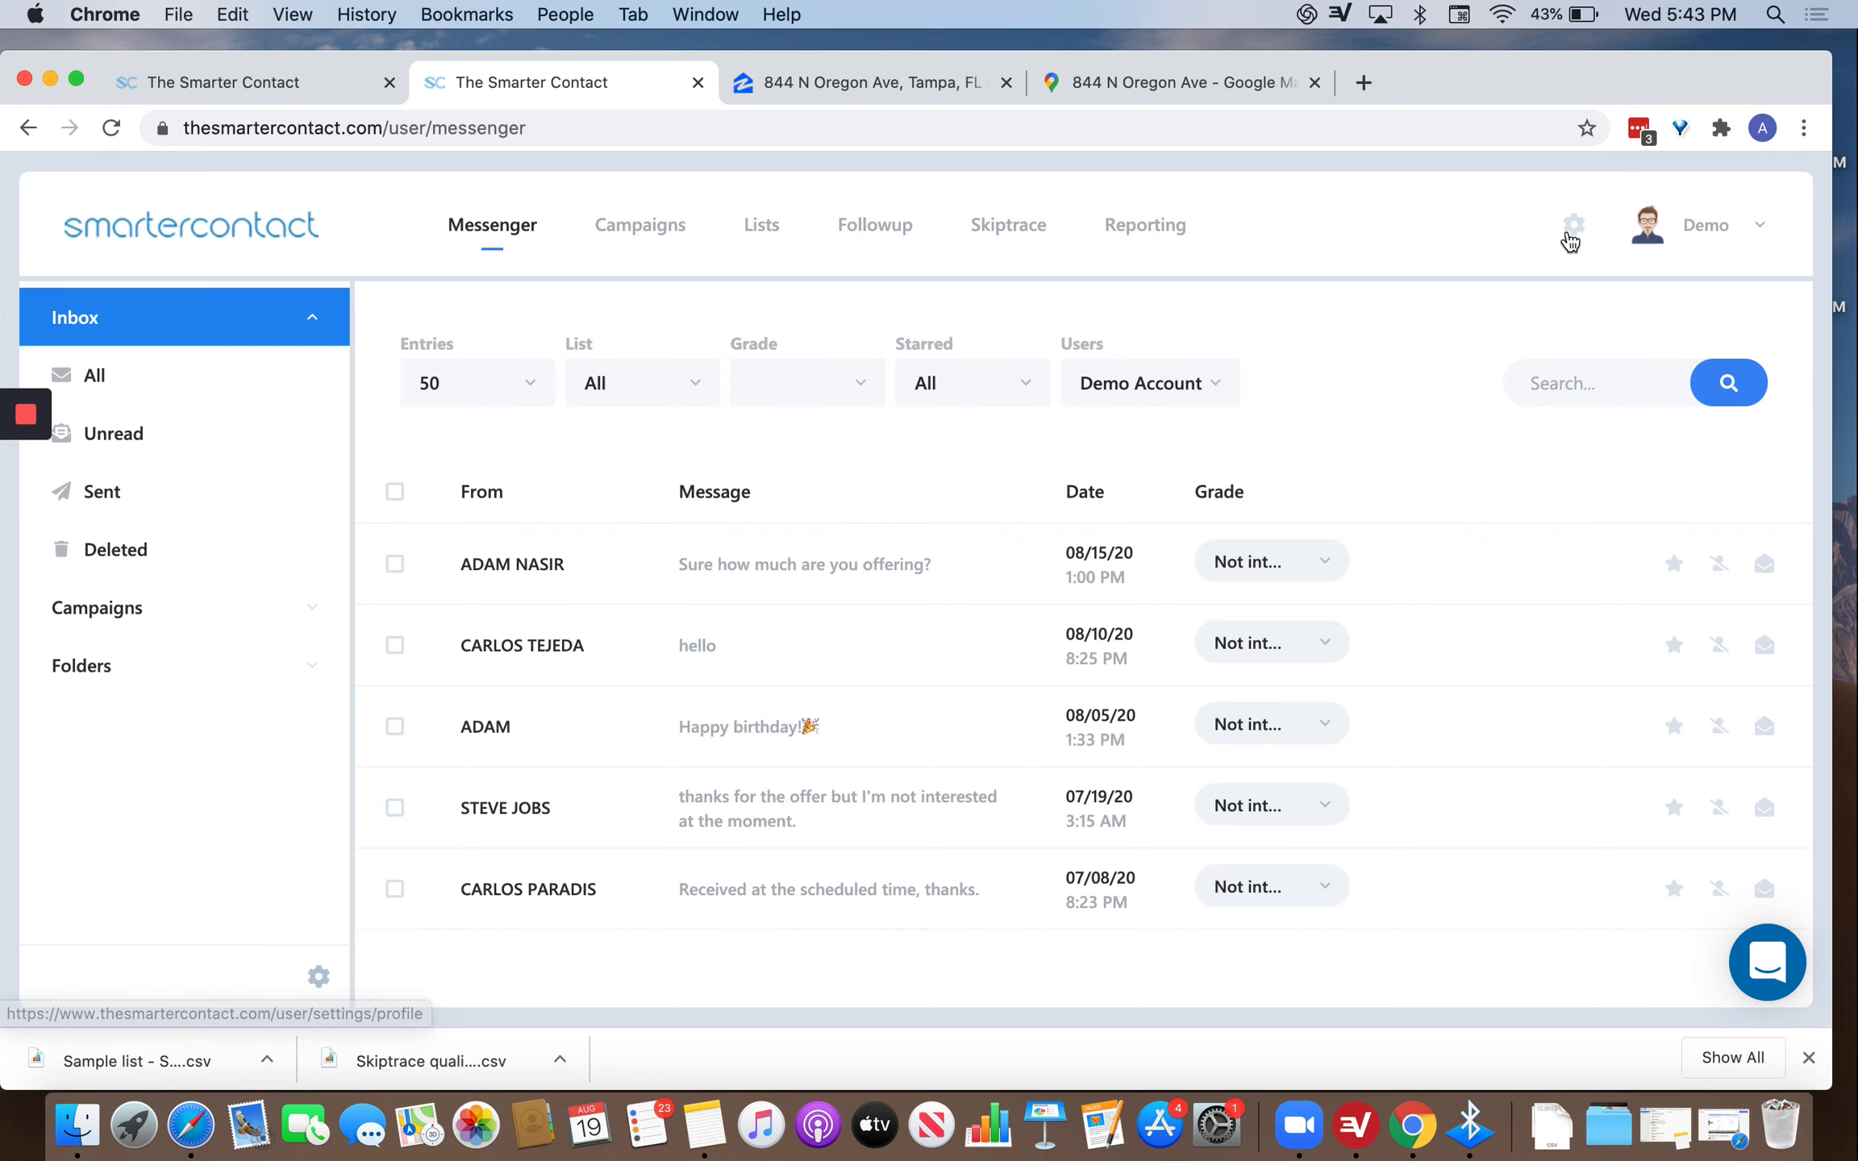
{"action": "left_click", "coordinate": [1572, 228]}
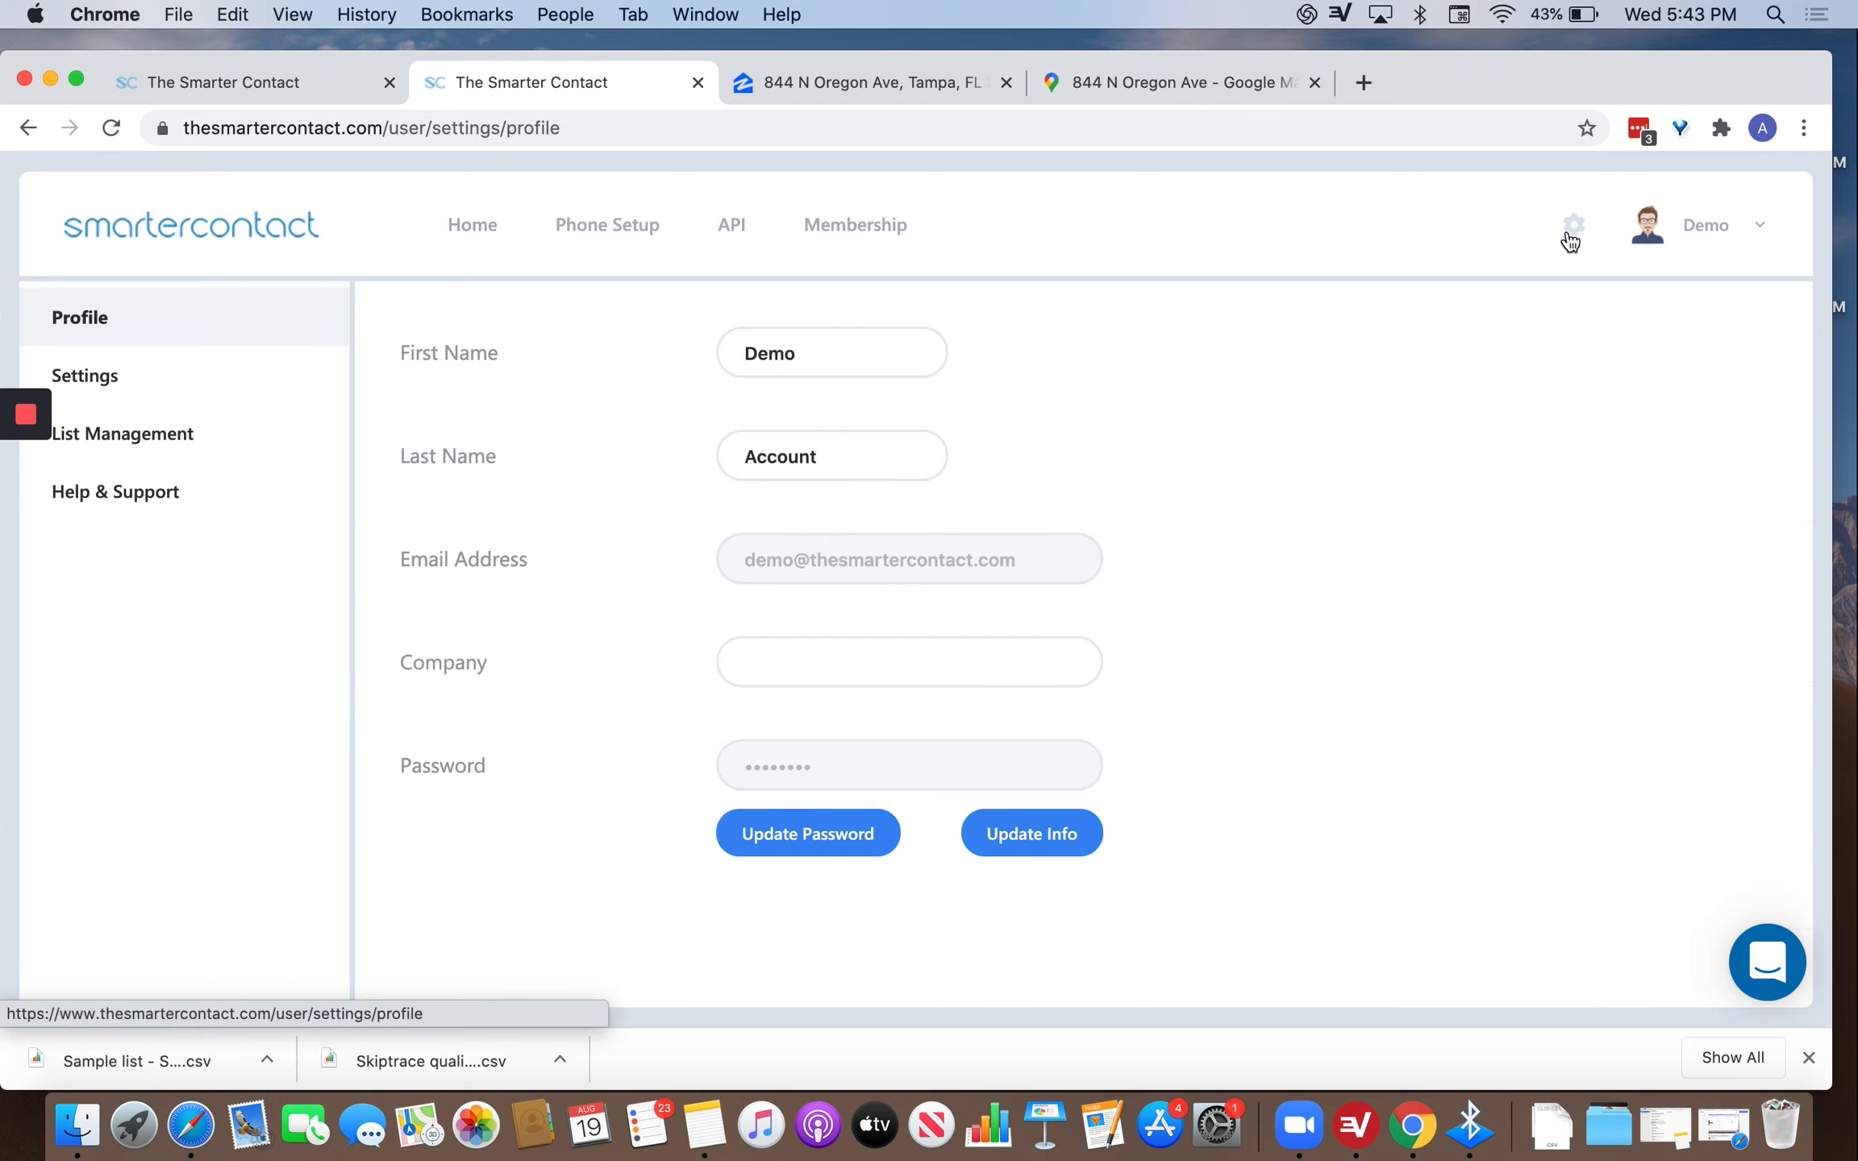
Set 'Edit Grade Settings?' to Yes and open the Not interested grade editor without changes.
{"action": "left_click", "coordinate": [338, 376]}
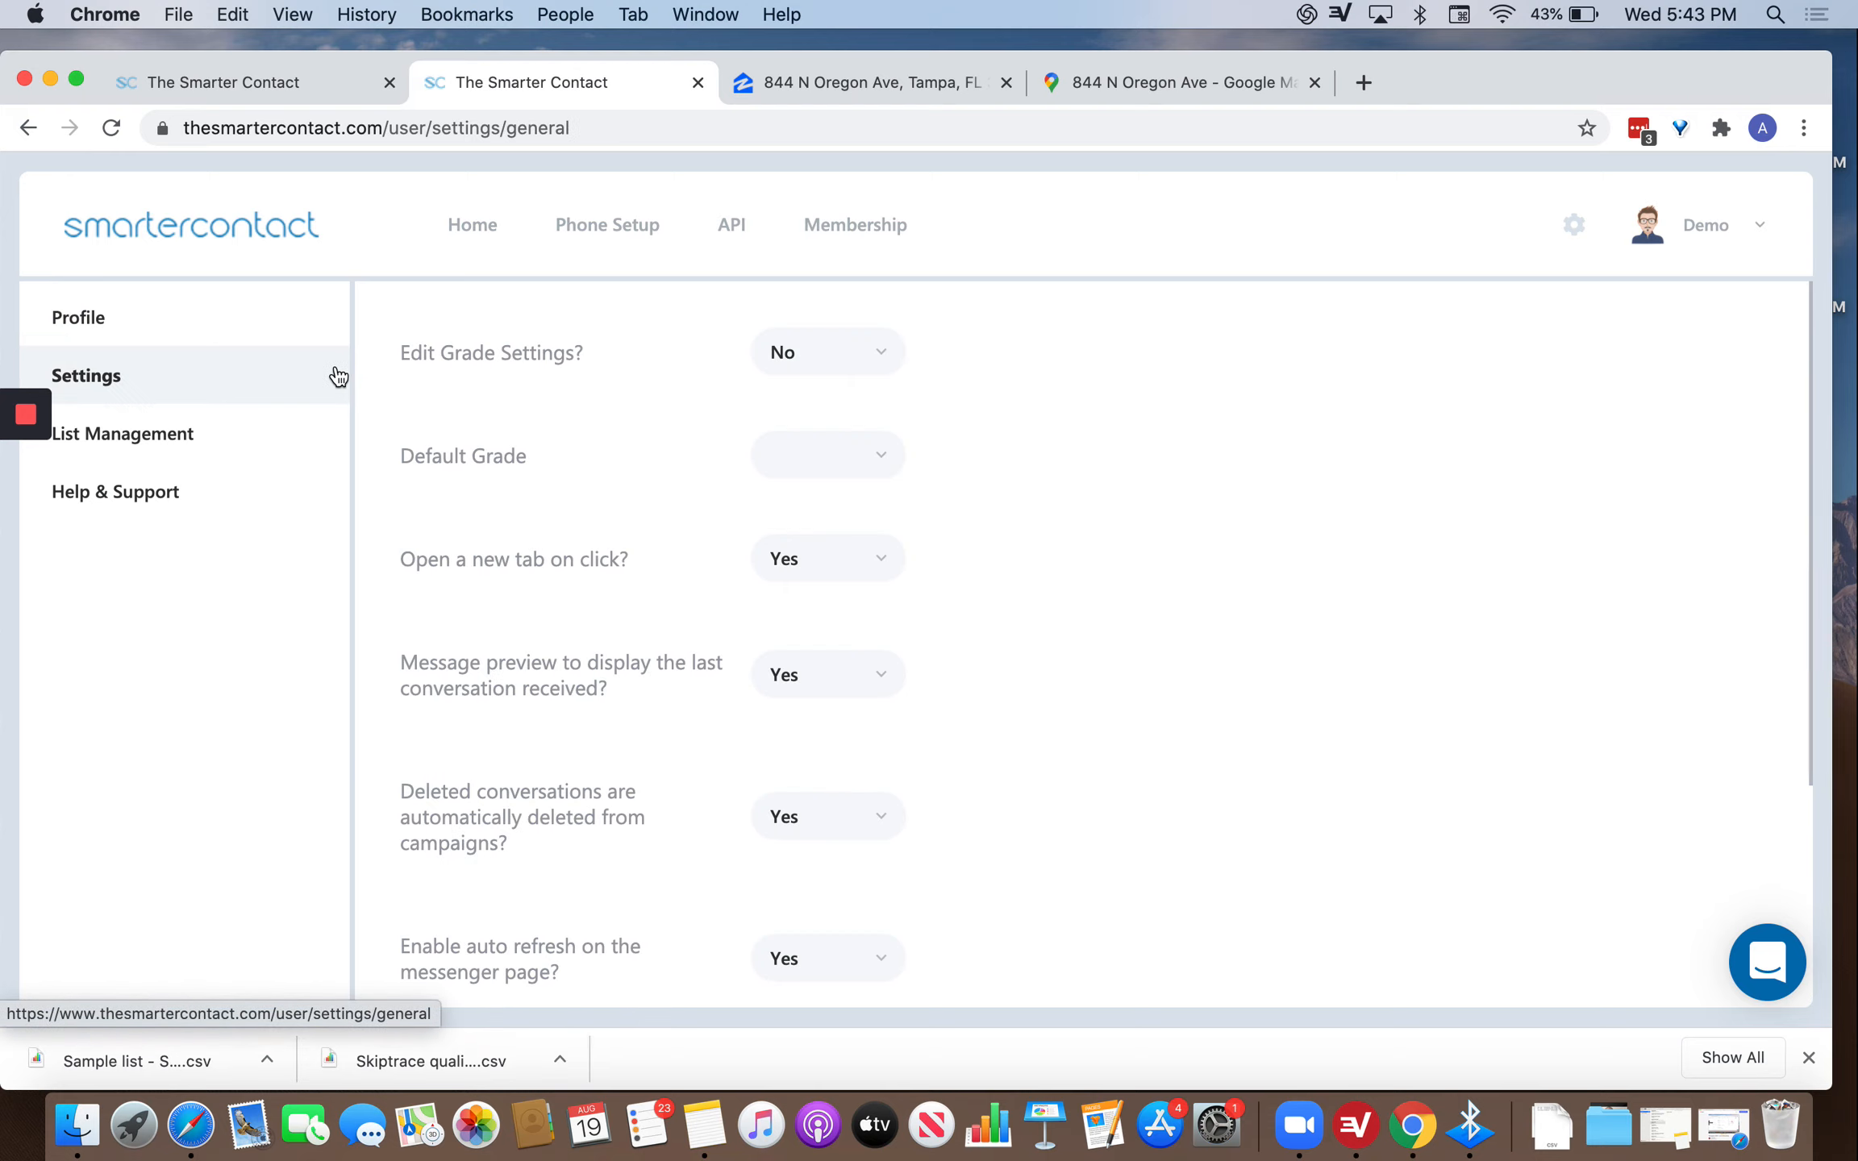
{"action": "left_click", "coordinate": [895, 355]}
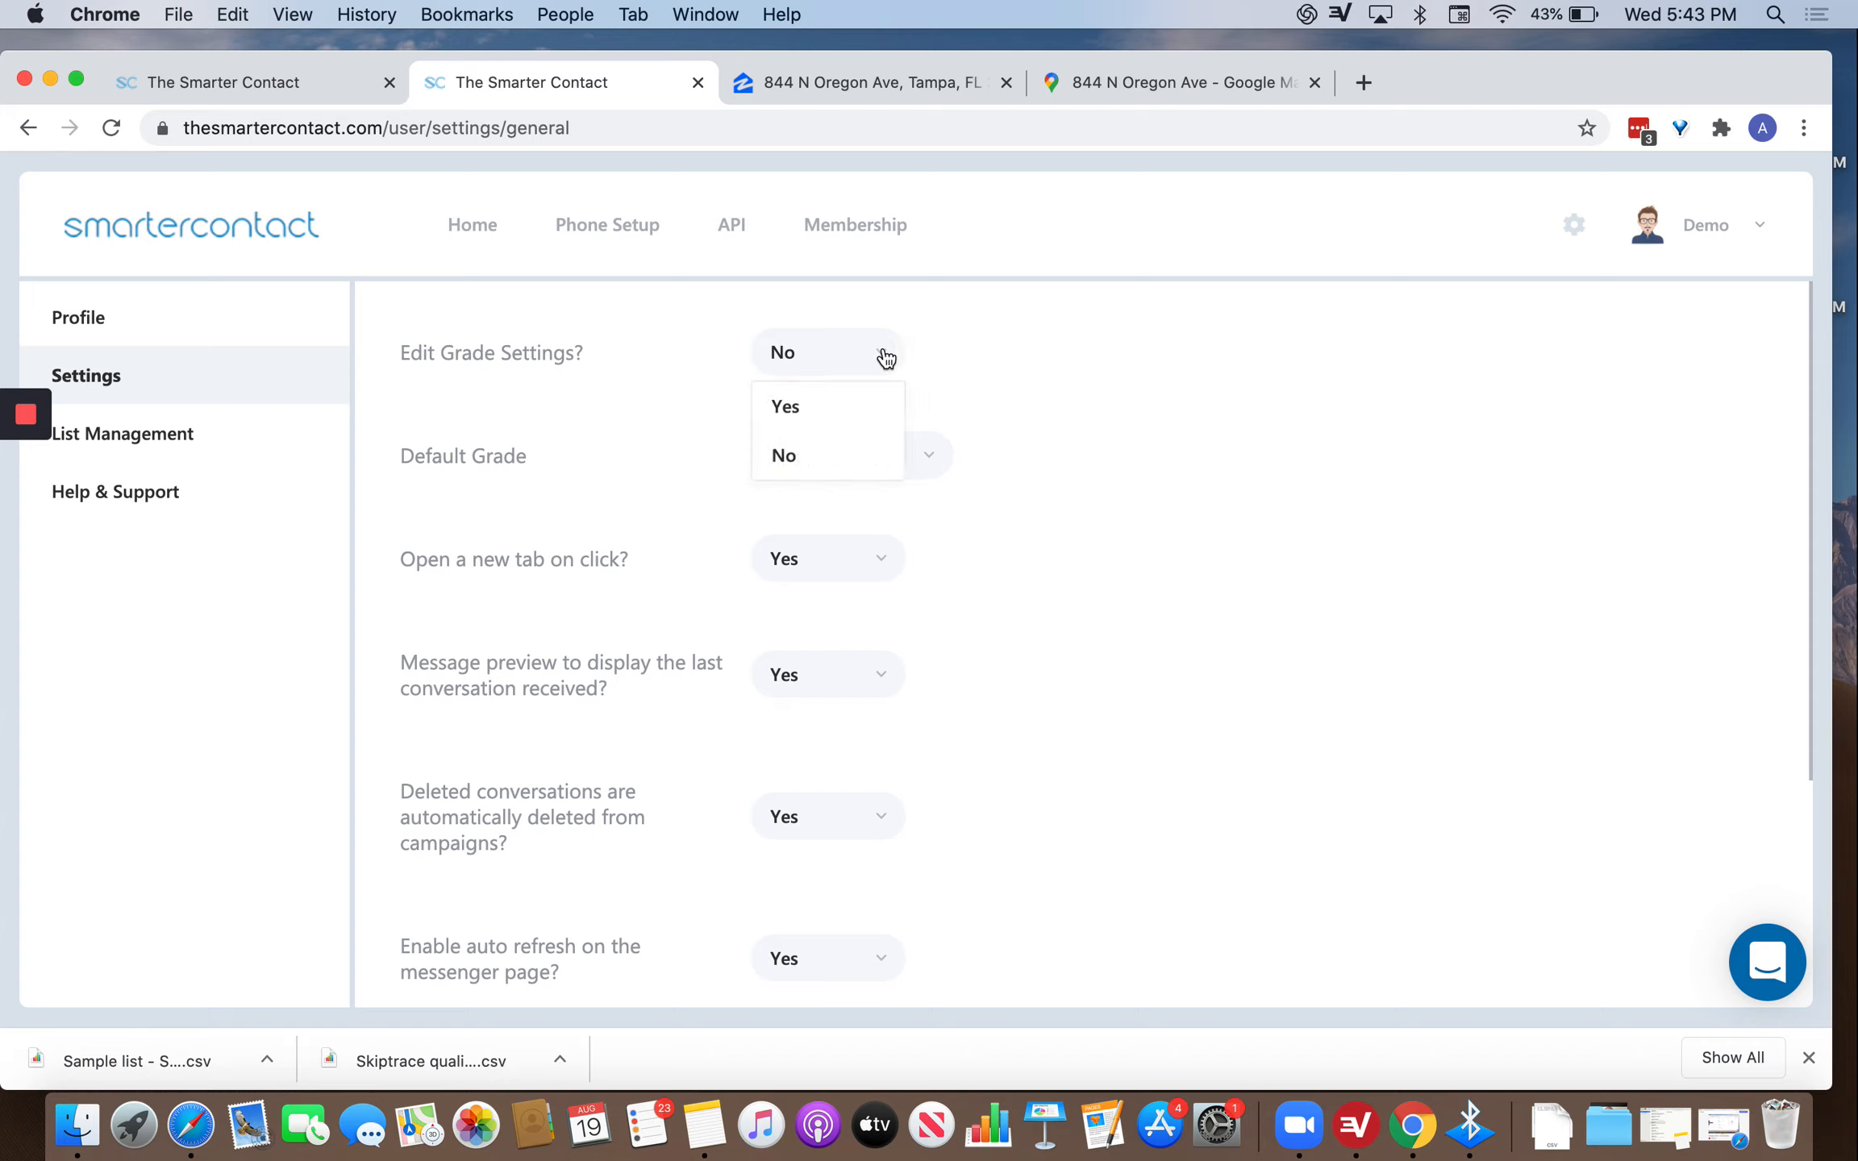
{"action": "left_click", "coordinate": [827, 407]}
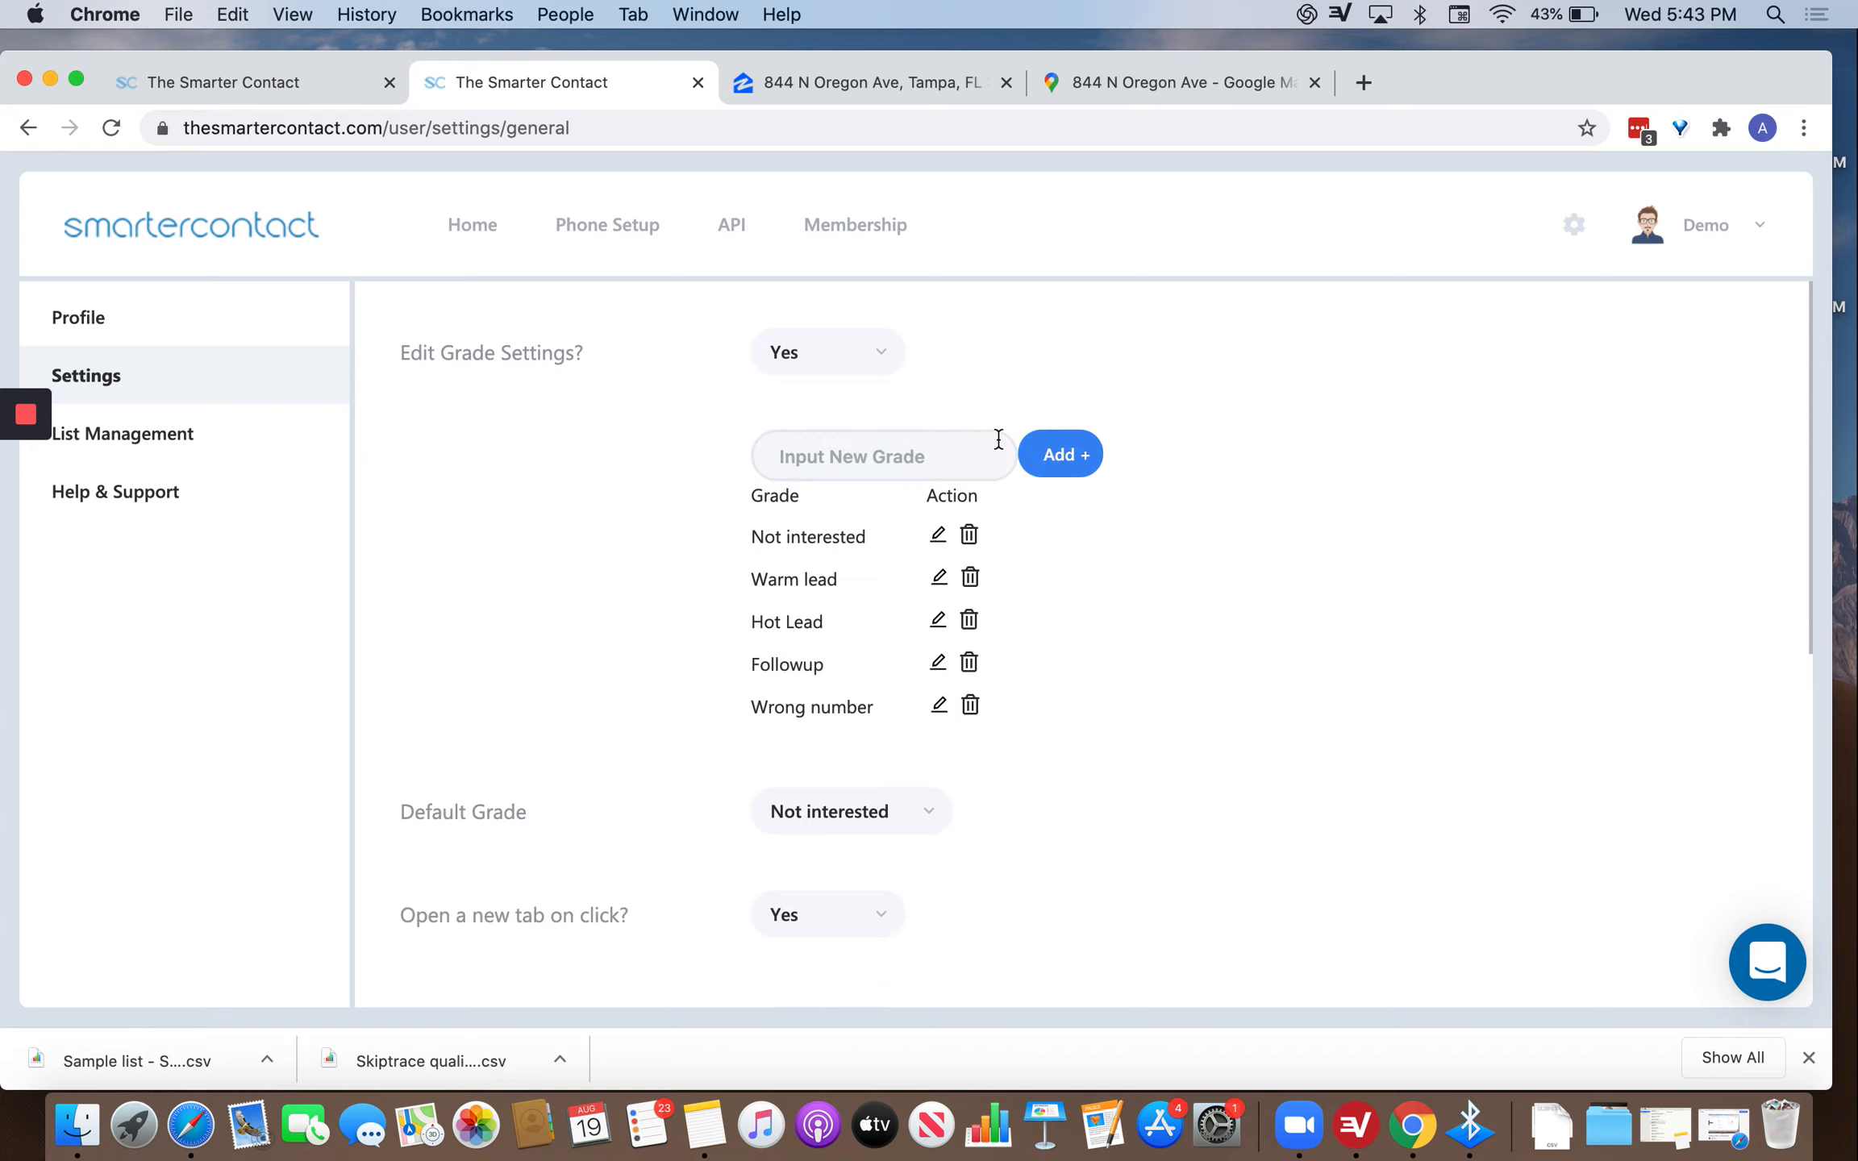
{"action": "left_click", "coordinate": [941, 537]}
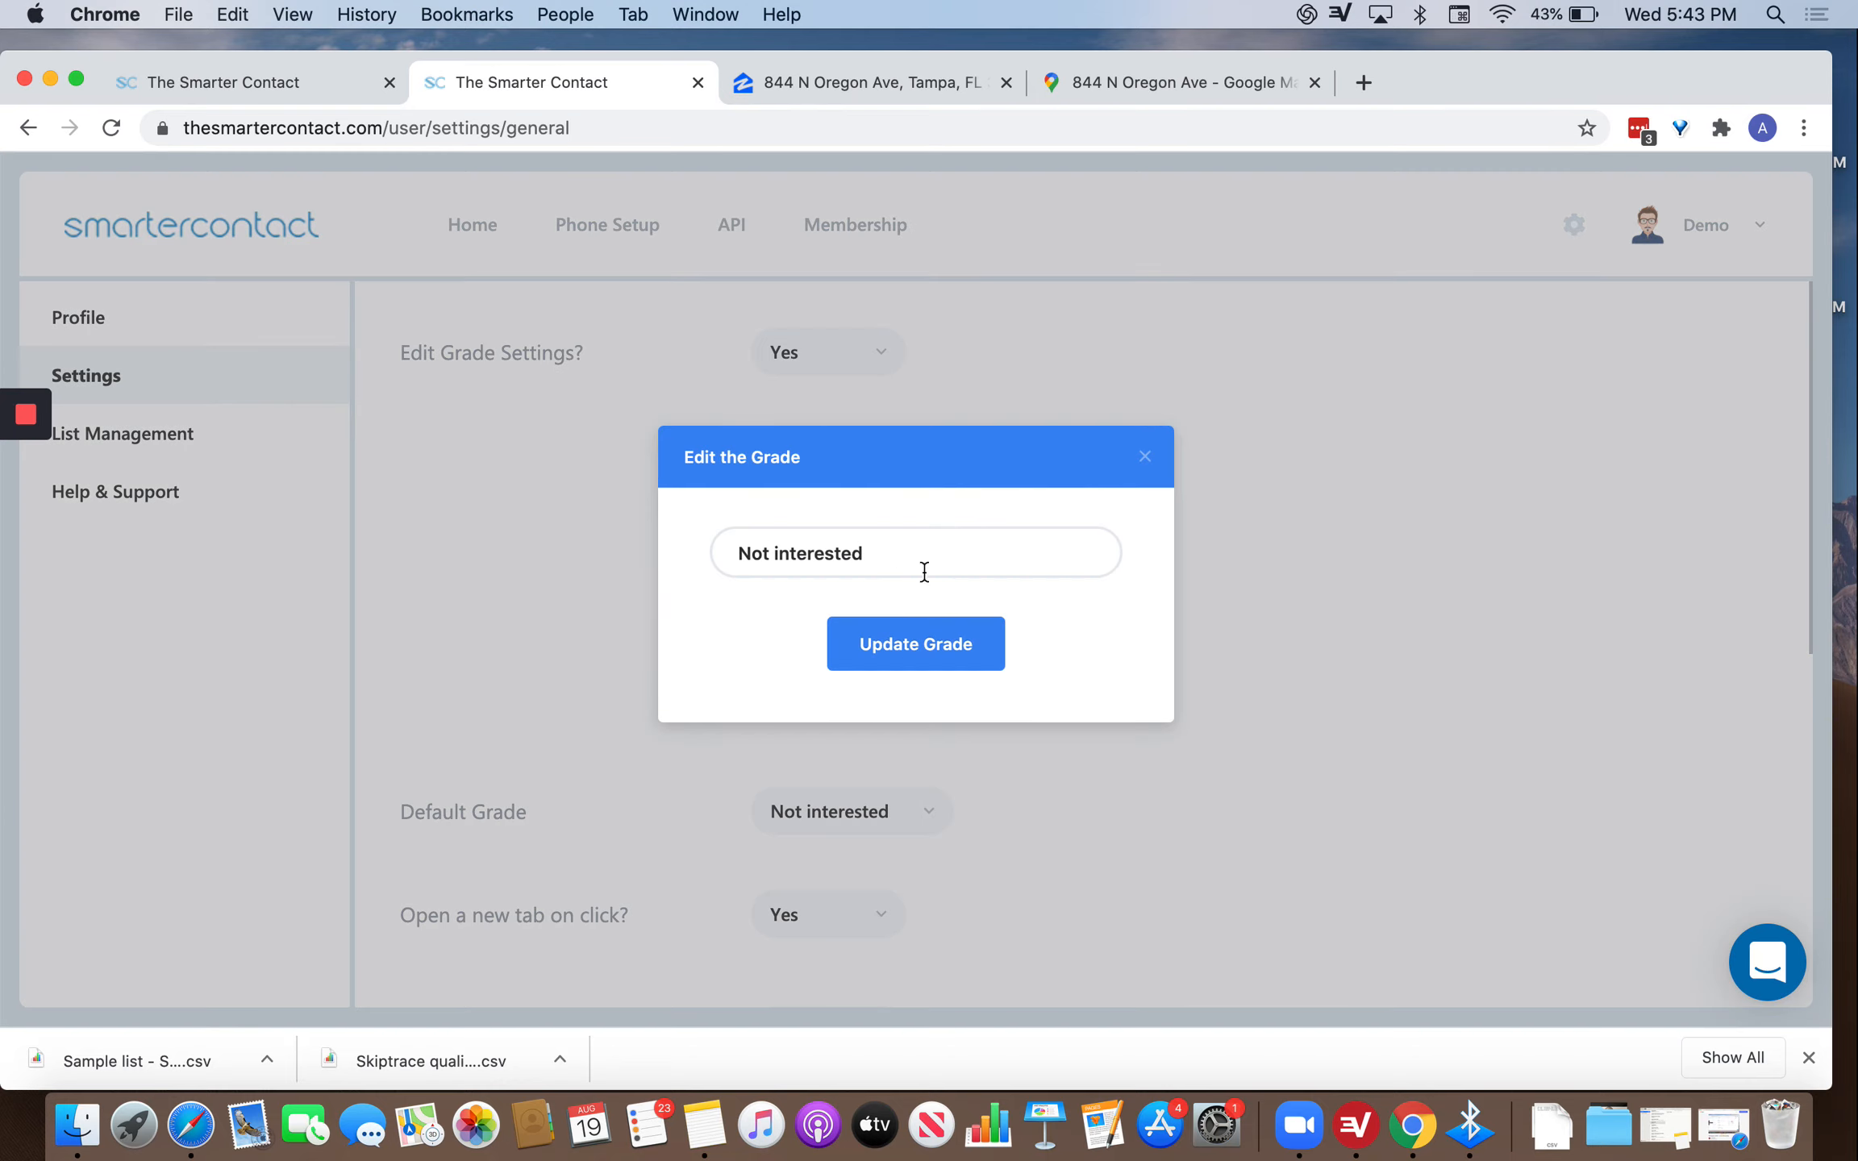
{"action": "left_click", "coordinate": [891, 554]}
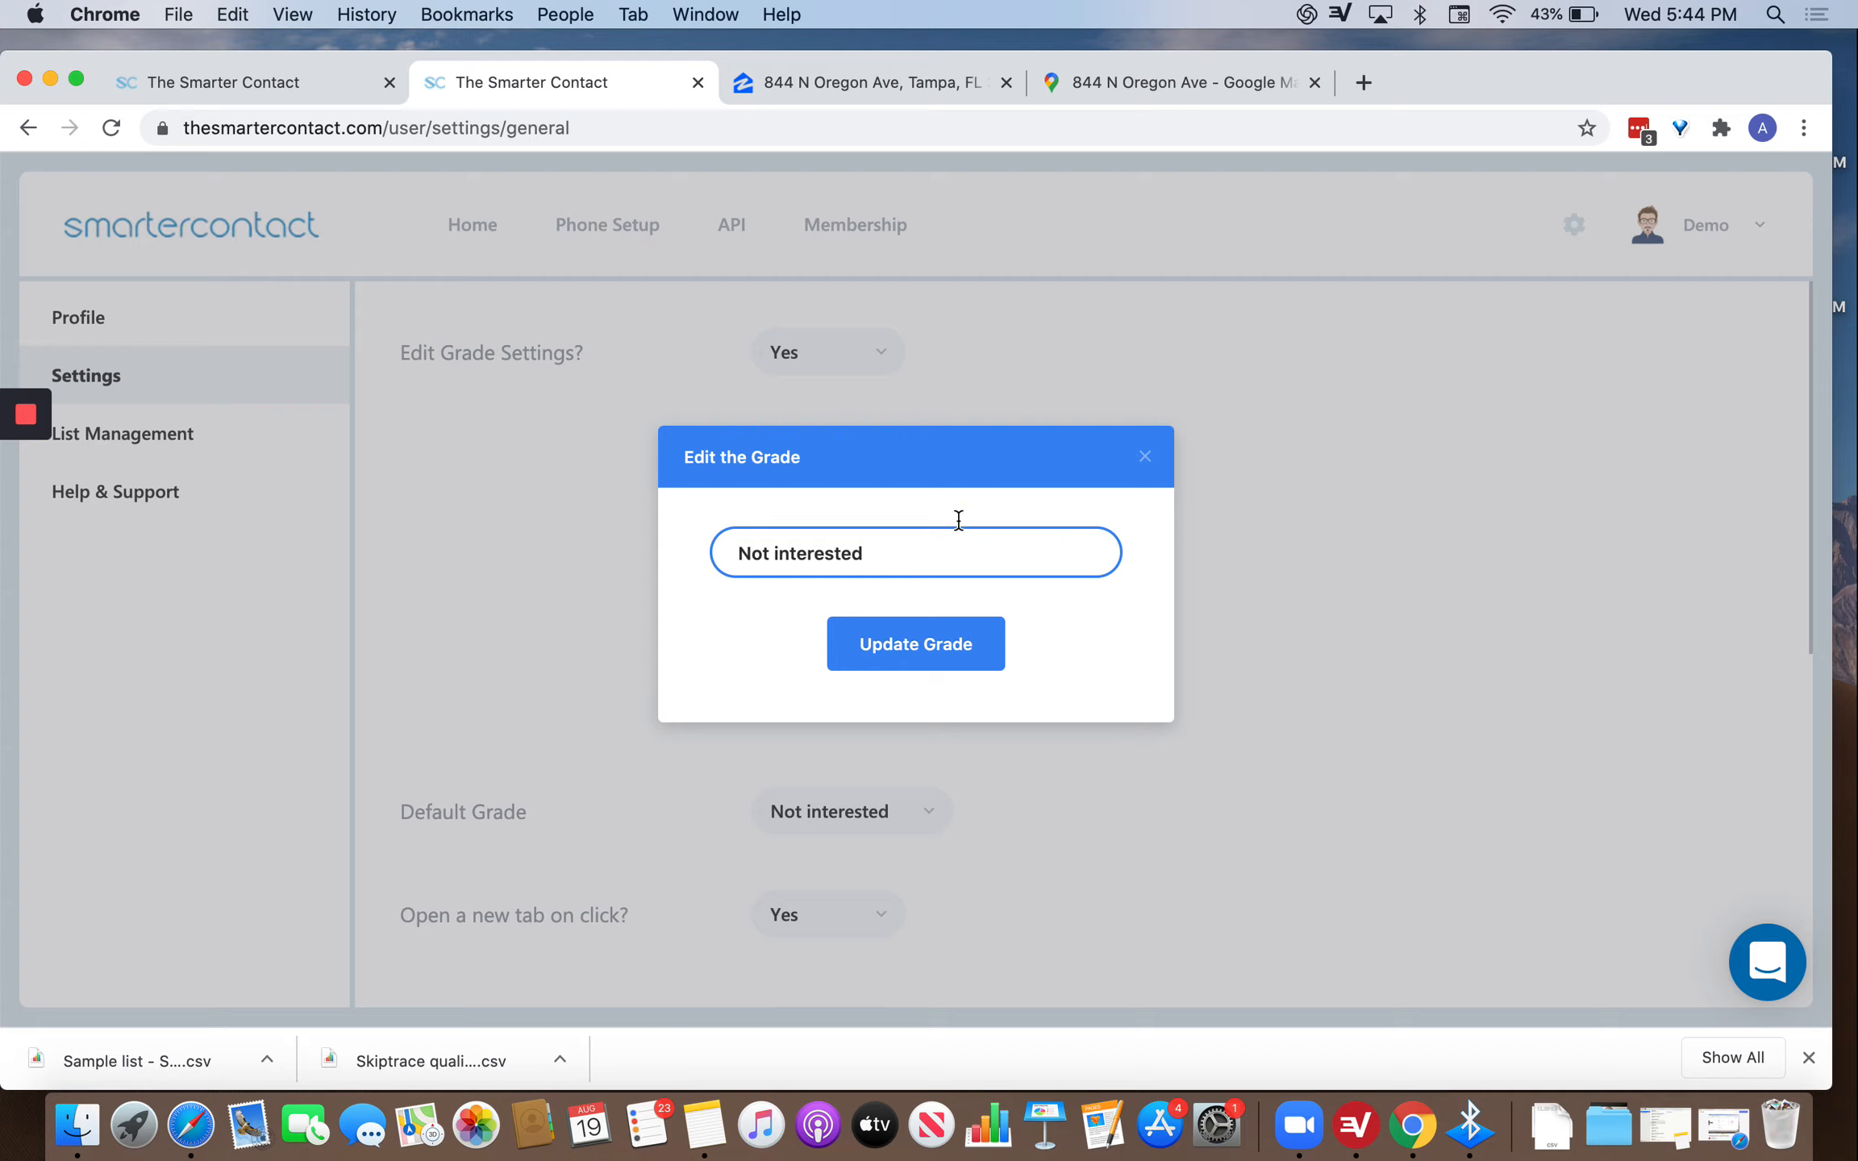
{"action": "left_click", "coordinate": [1144, 457]}
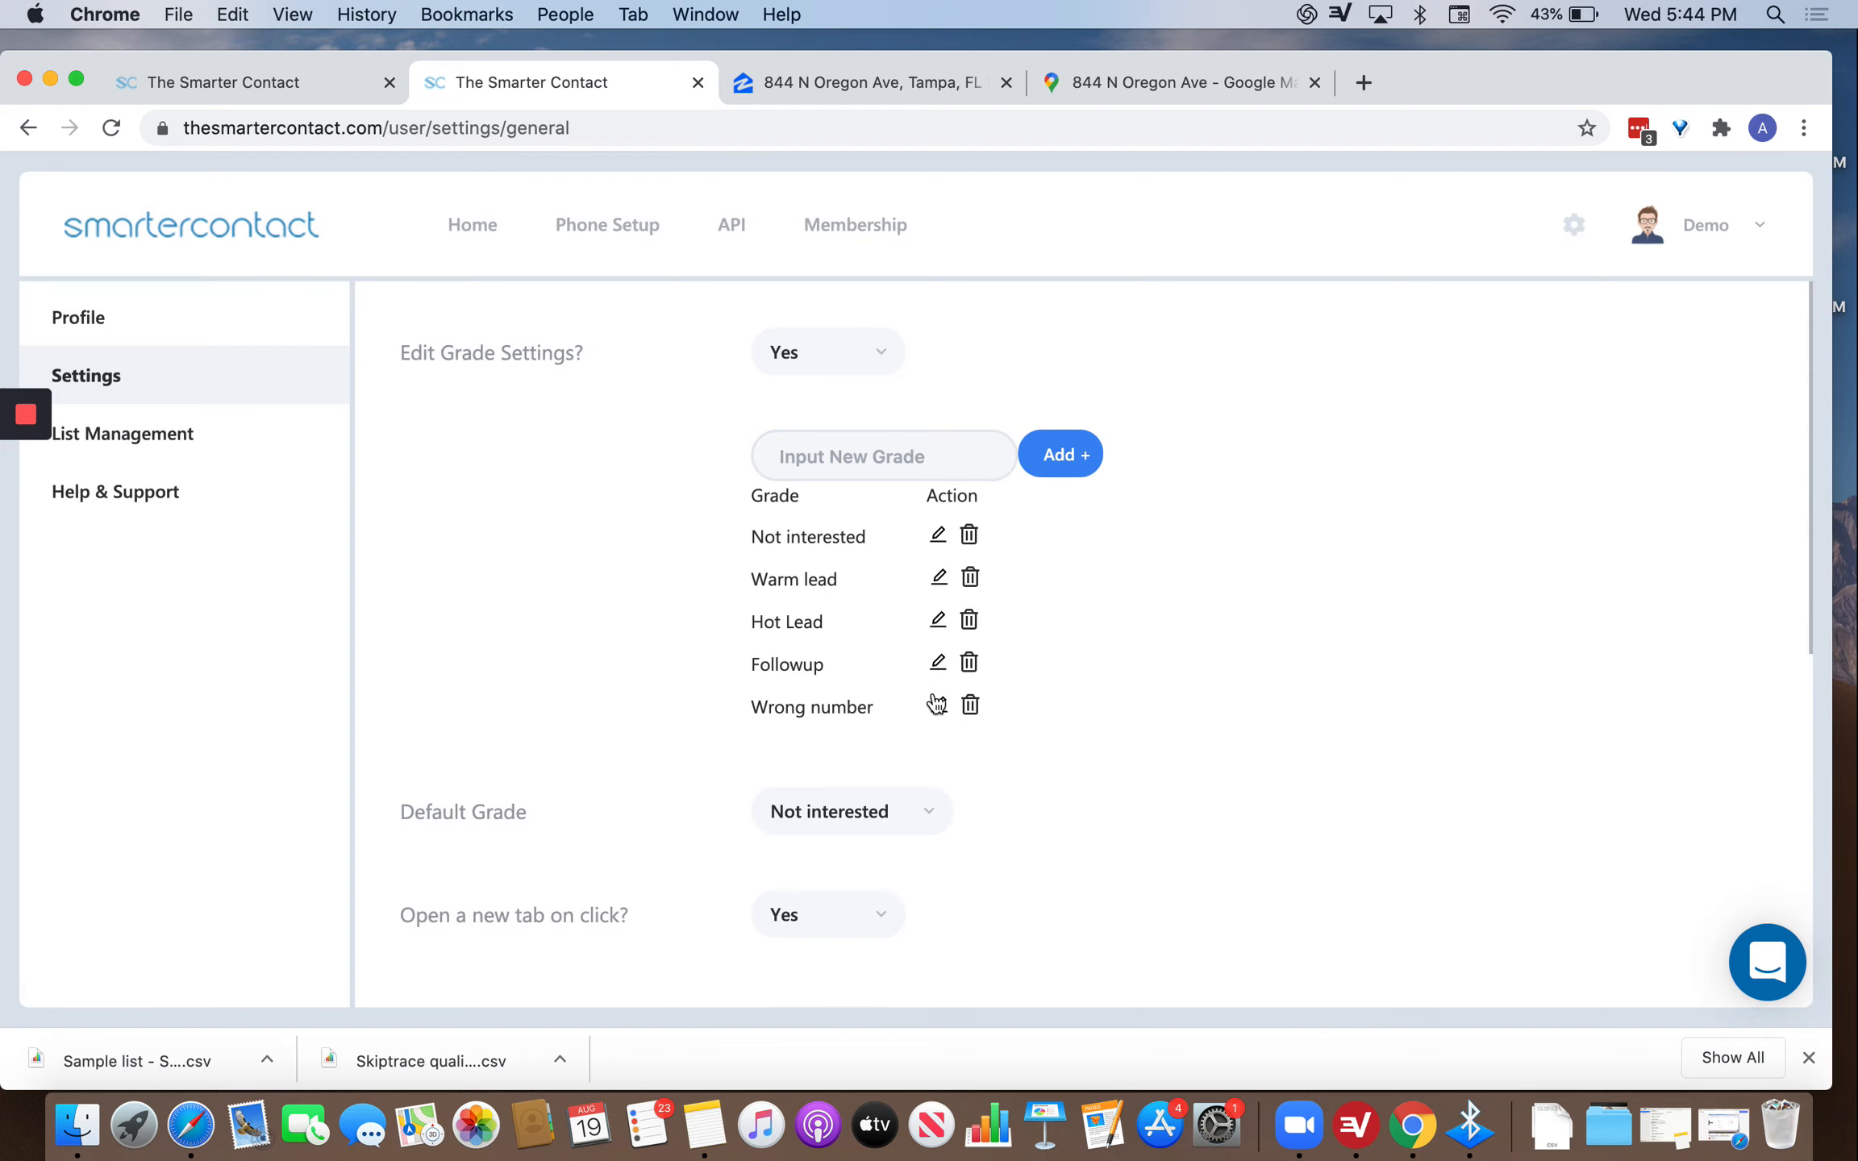
Review the Default Grade choices, keeping Not interested as the default.
{"action": "scroll", "coordinate": [1130, 516], "scroll_direction": "down", "scroll_amount": 5}
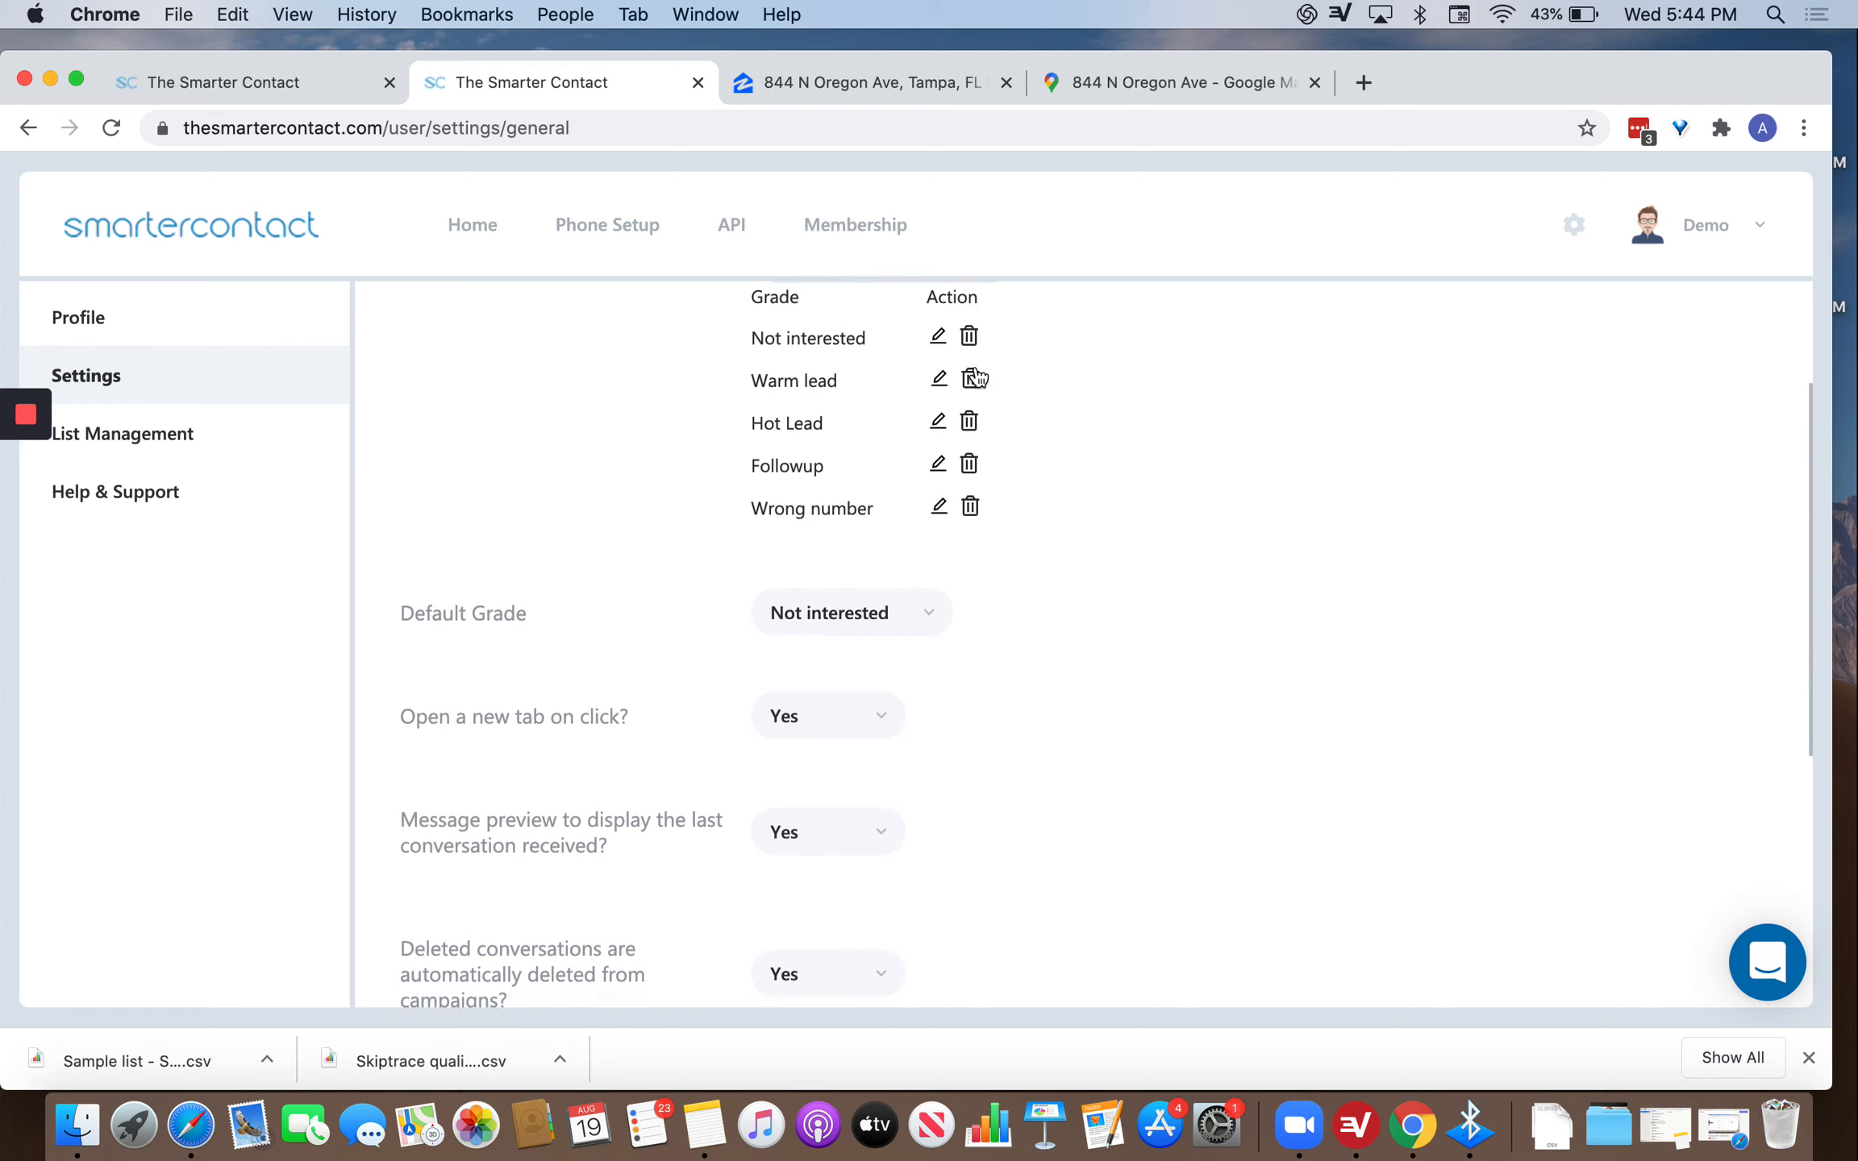
{"action": "scroll", "coordinate": [977, 379], "scroll_direction": "up", "scroll_amount": 4}
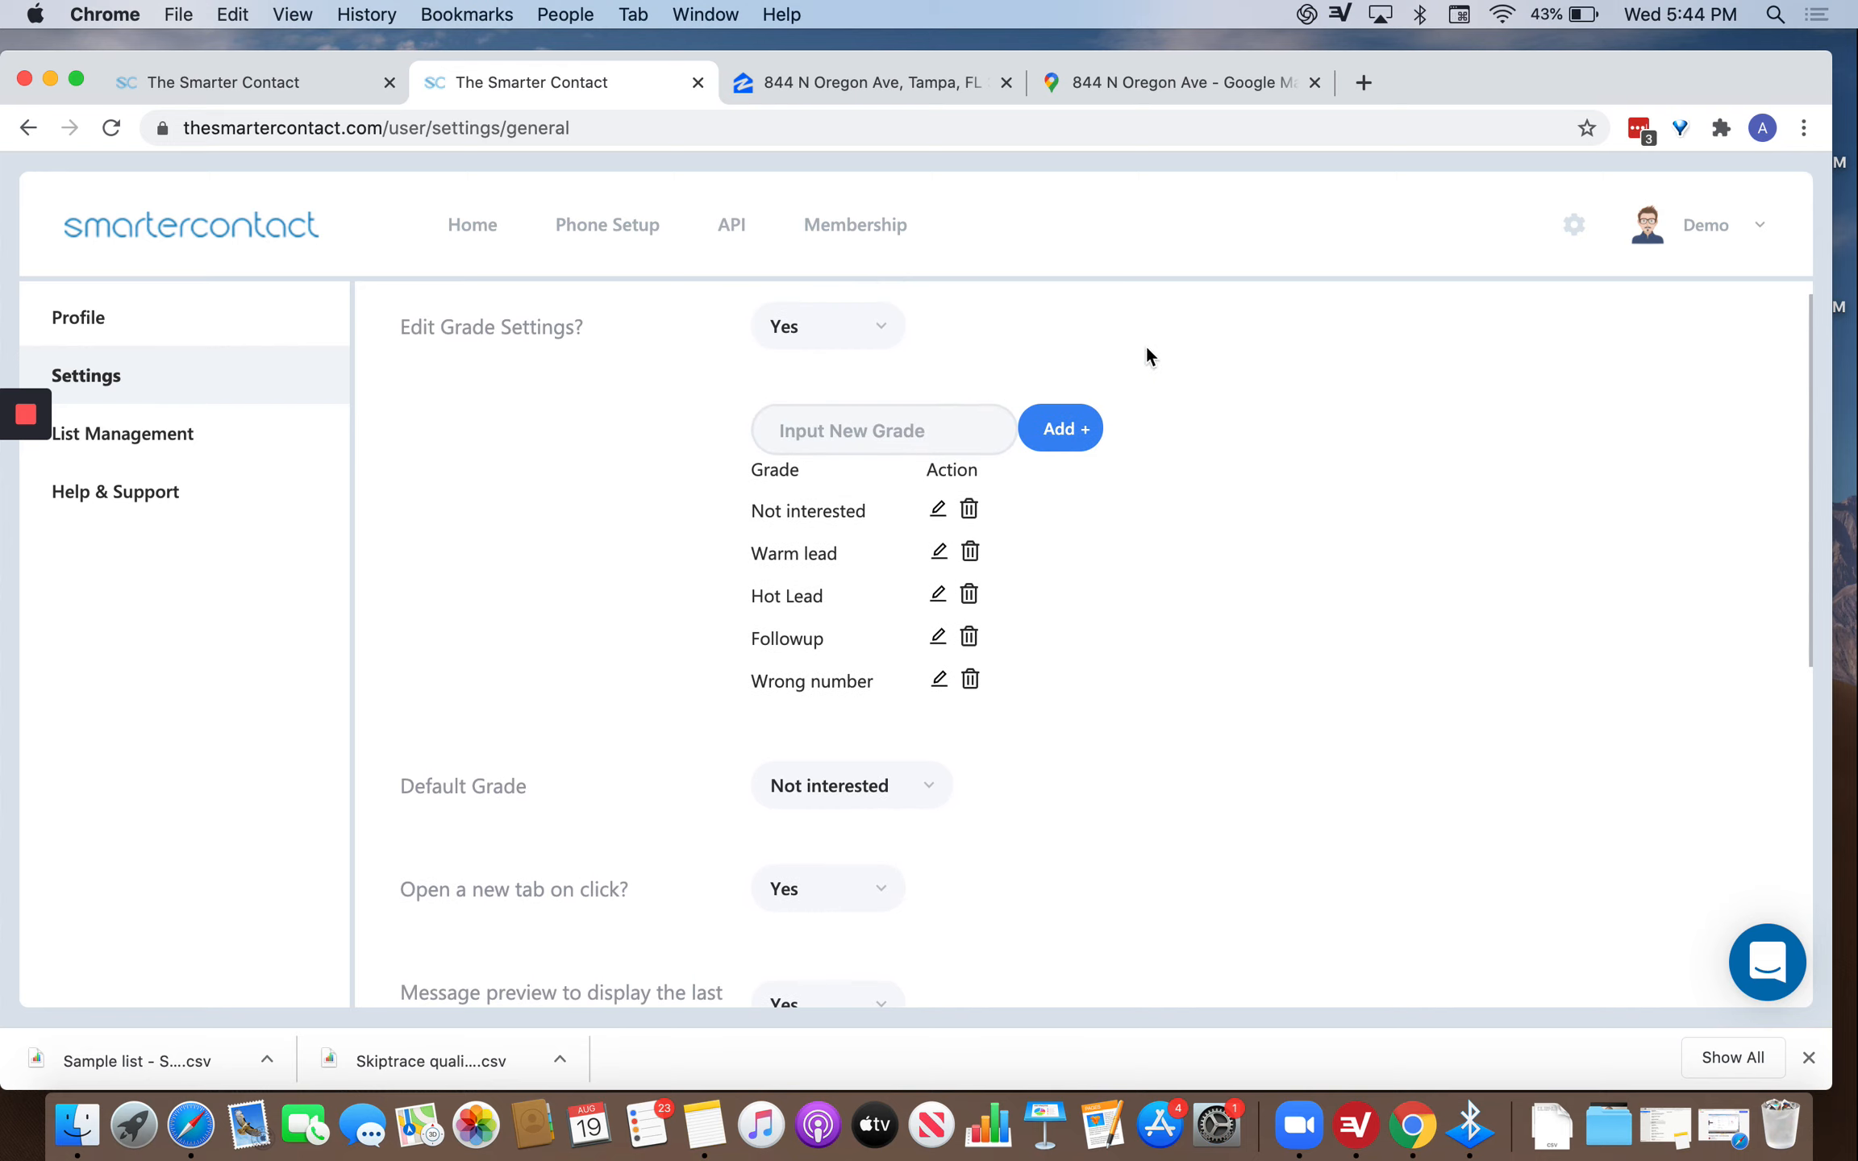
{"action": "scroll", "coordinate": [896, 756], "scroll_direction": "down", "scroll_amount": 4}
{"action": "left_click", "coordinate": [945, 637]}
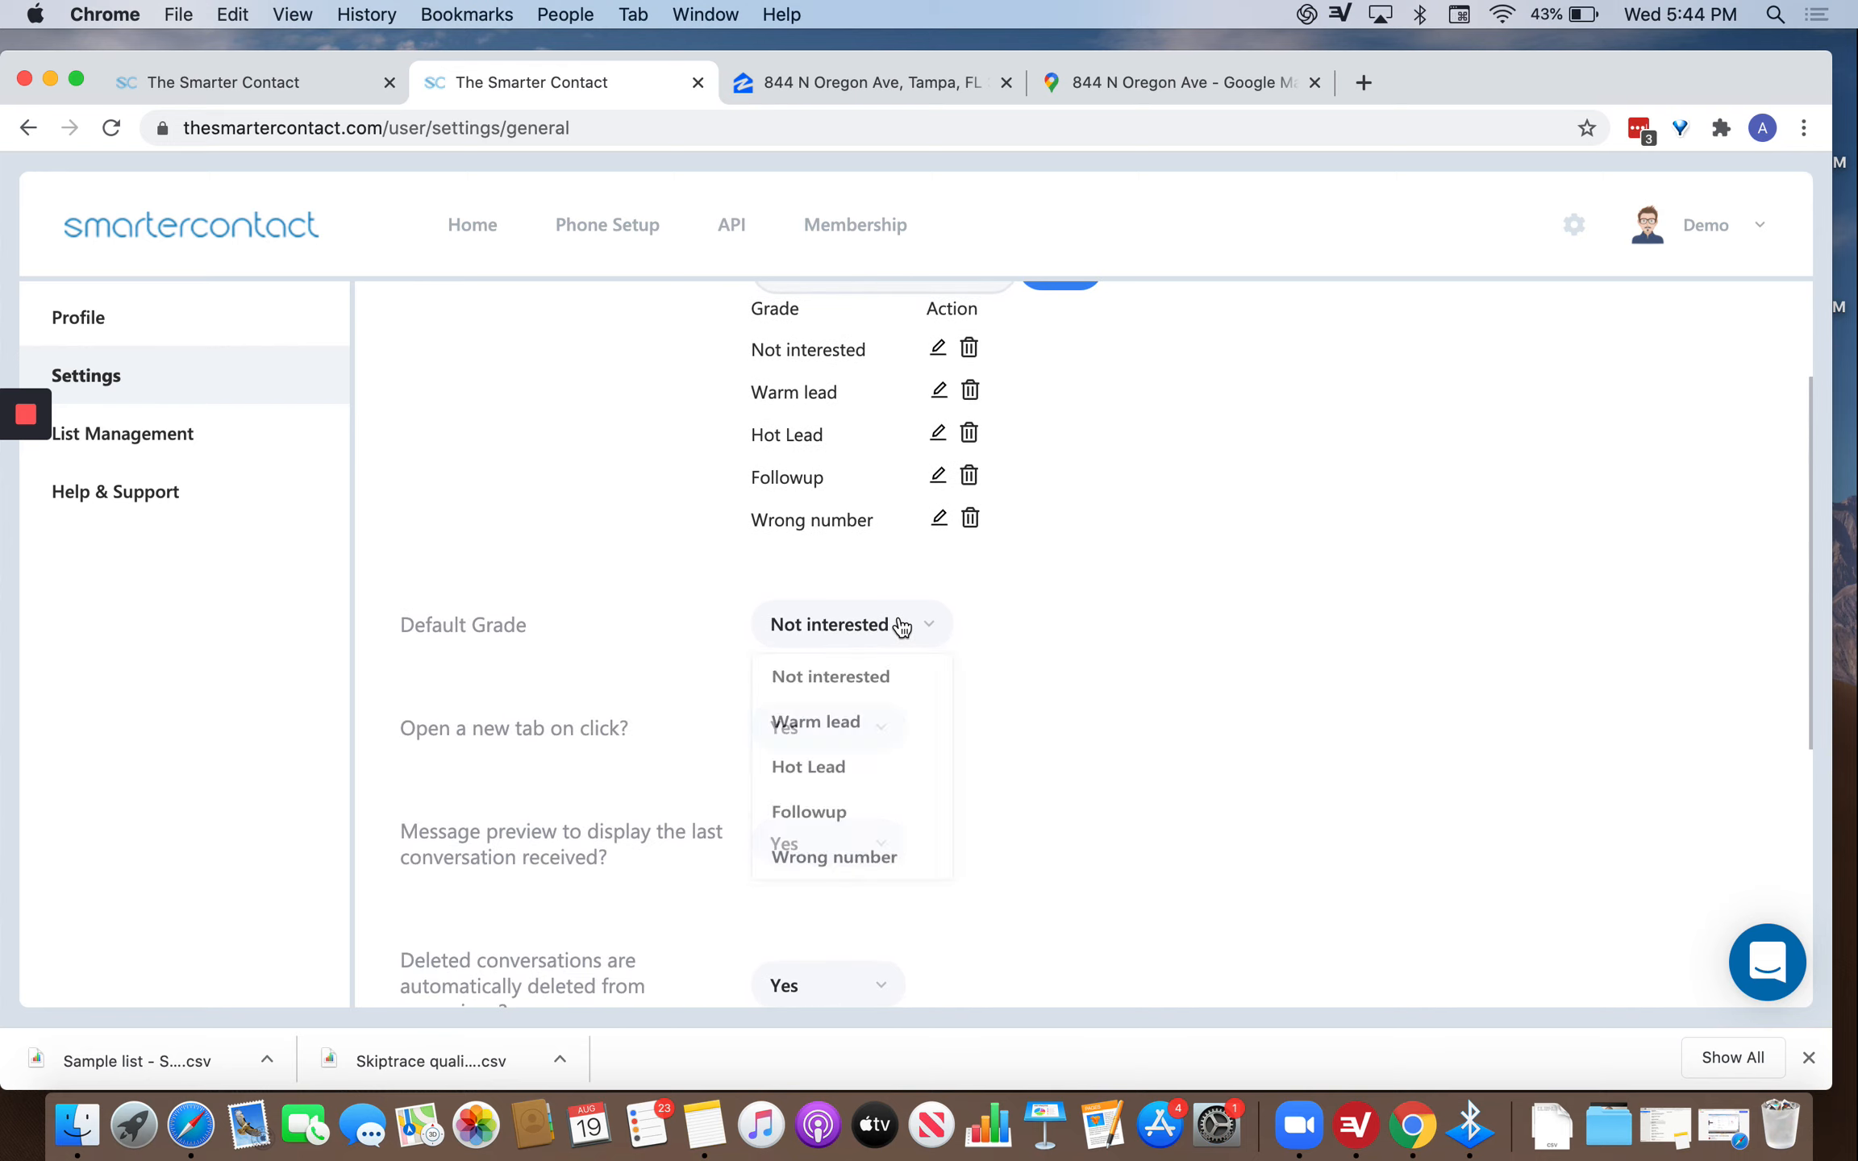
{"action": "left_click", "coordinate": [1171, 652]}
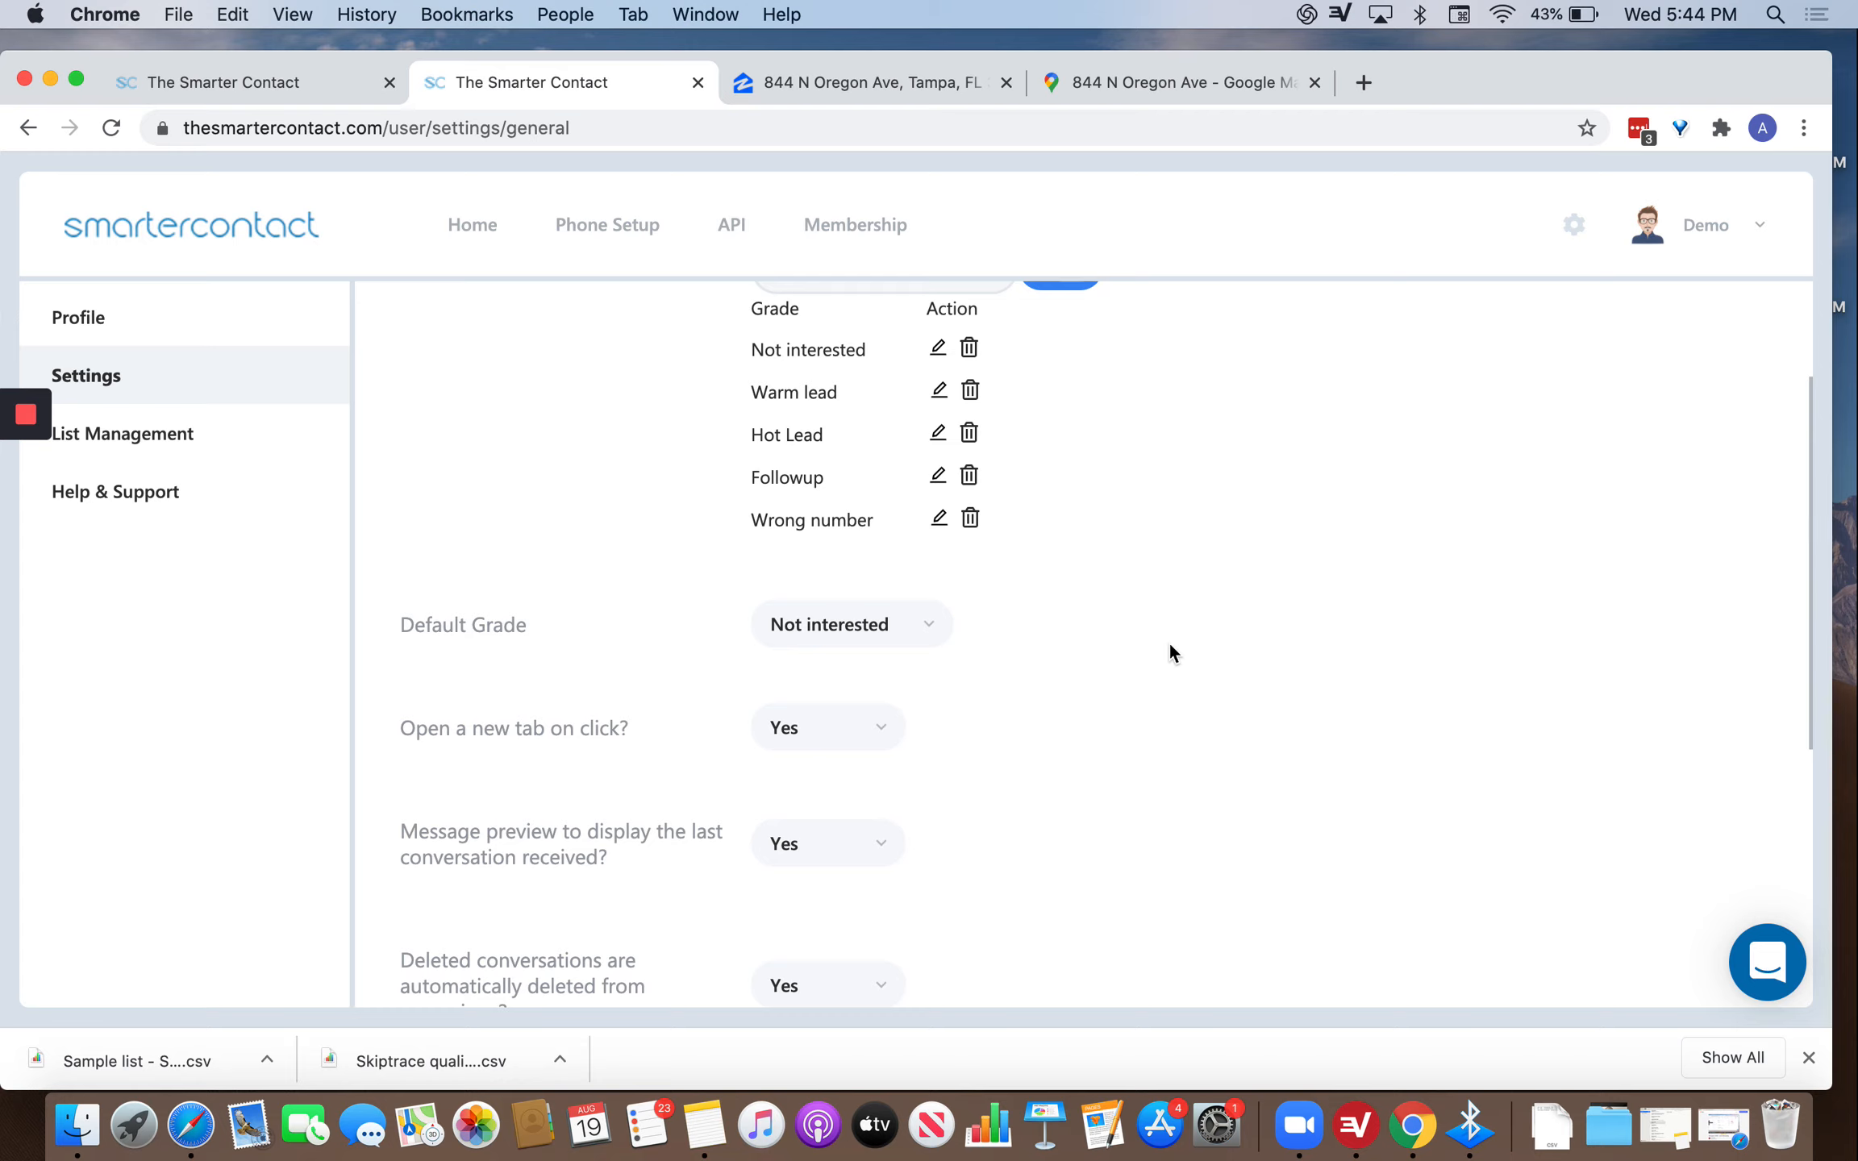
{"action": "left_click", "coordinate": [875, 628]}
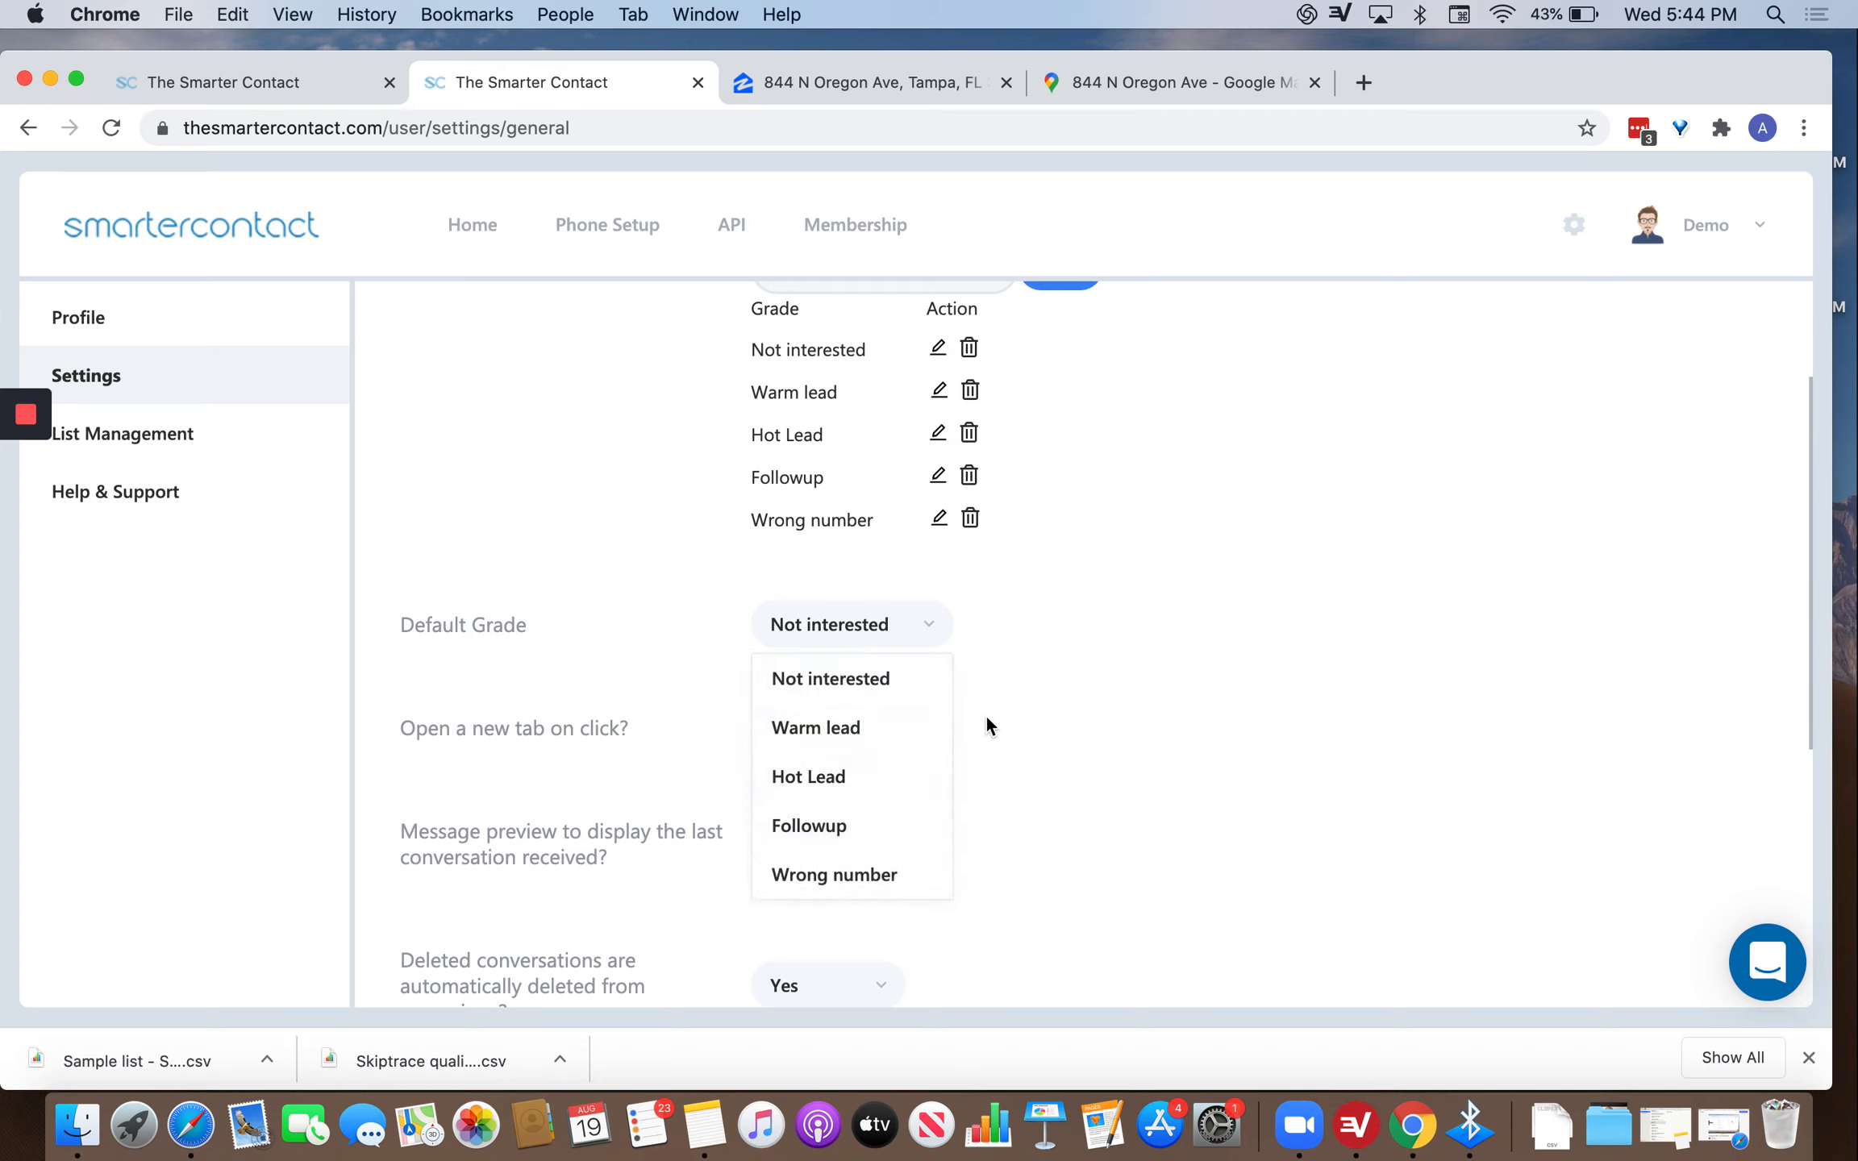
{"action": "left_click", "coordinate": [1059, 695]}
Scroll down to the user table and open the List Management settings.
{"action": "scroll", "coordinate": [919, 666], "scroll_direction": "down", "scroll_amount": 2}
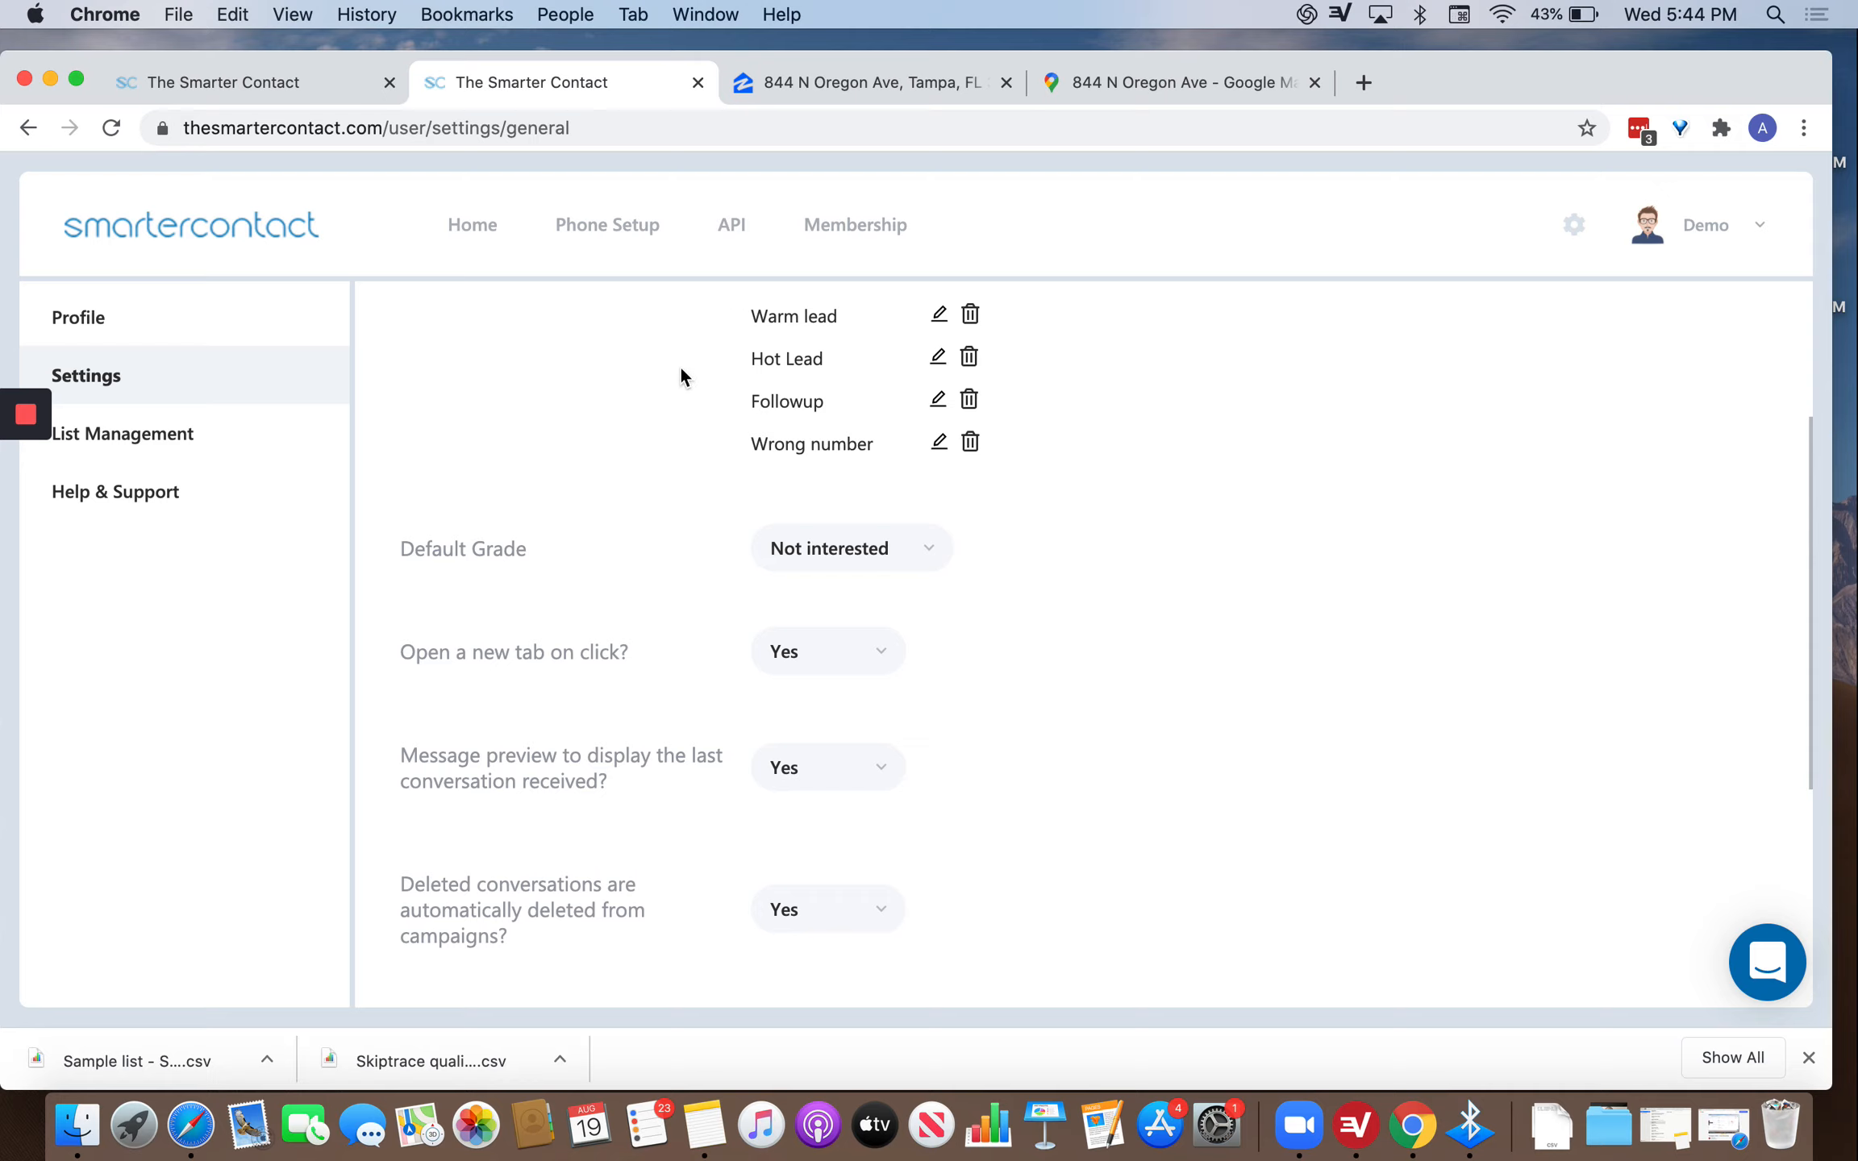
{"action": "scroll", "coordinate": [838, 758], "scroll_direction": "down", "scroll_amount": 3}
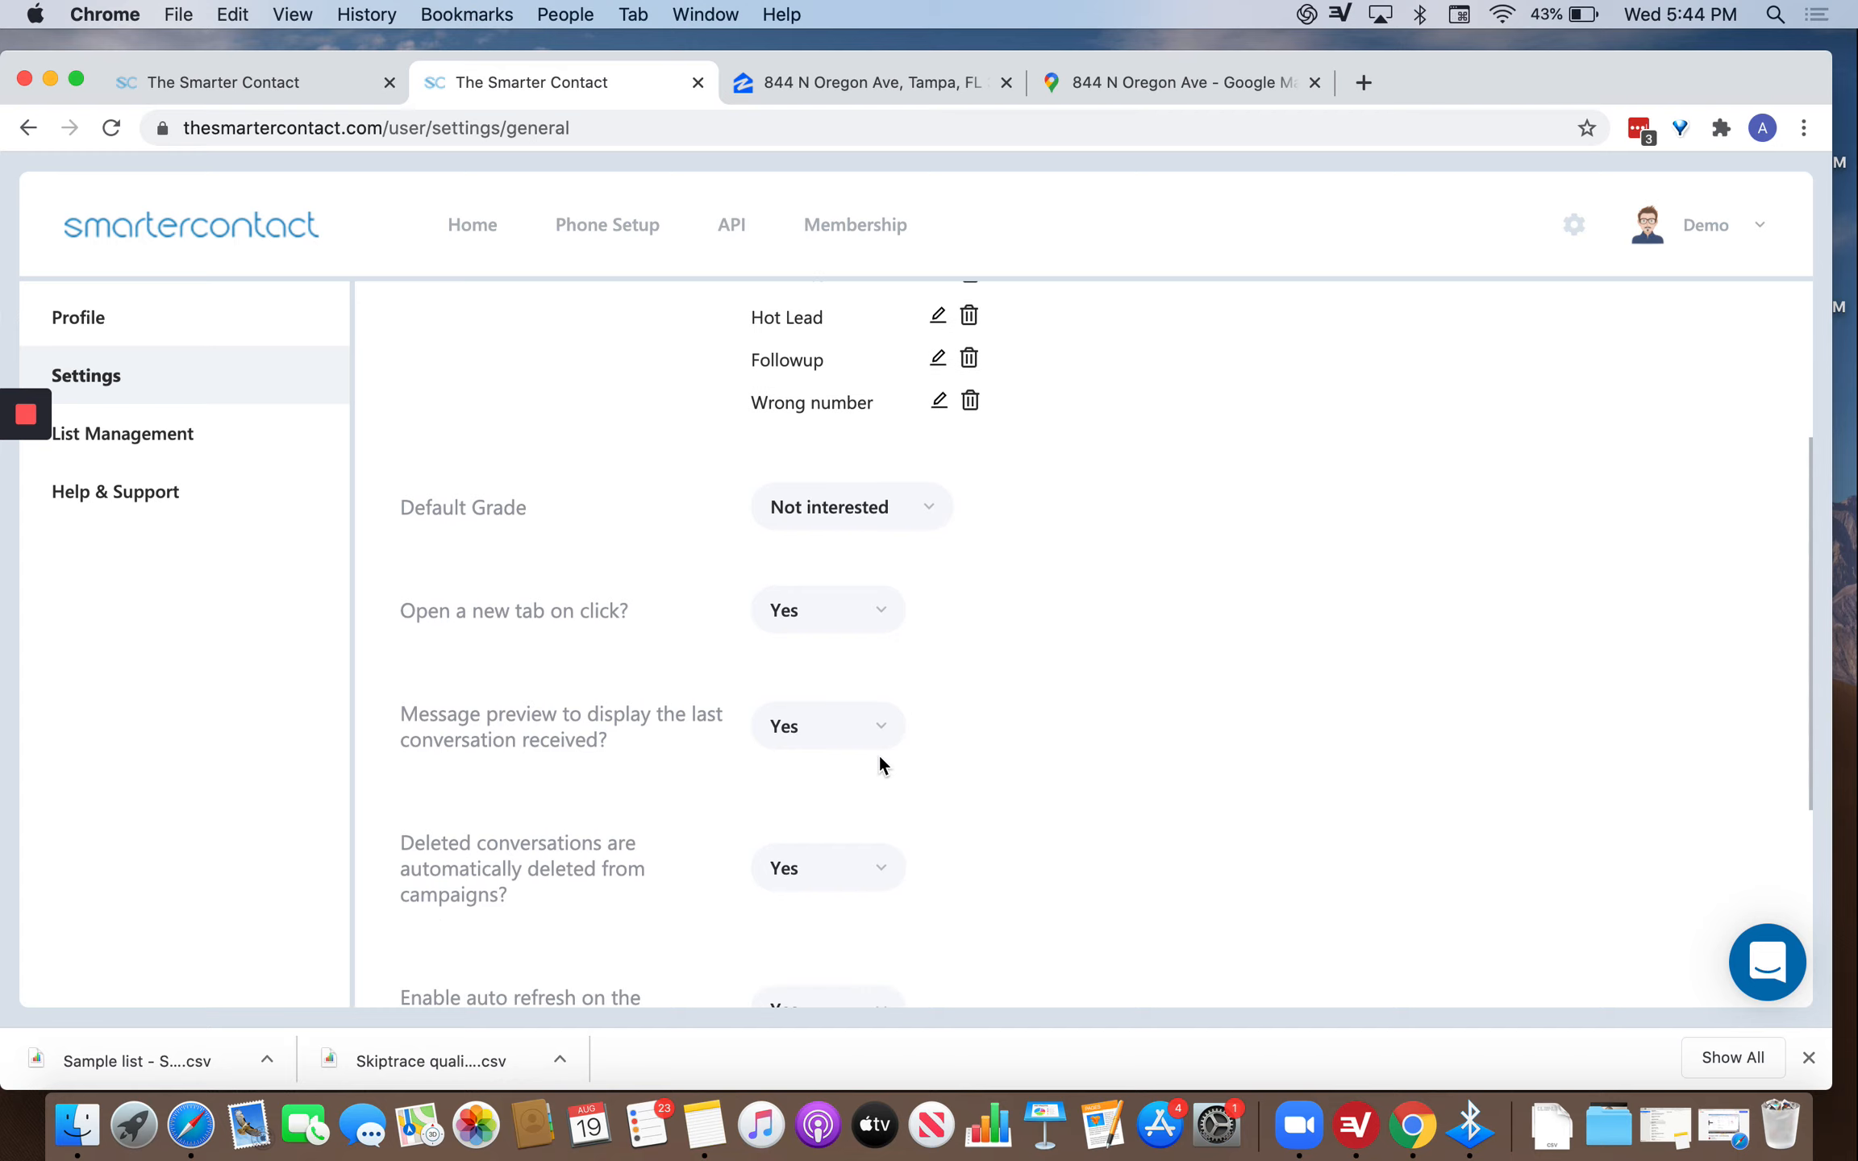
{"action": "scroll", "coordinate": [855, 766], "scroll_direction": "down", "scroll_amount": 6}
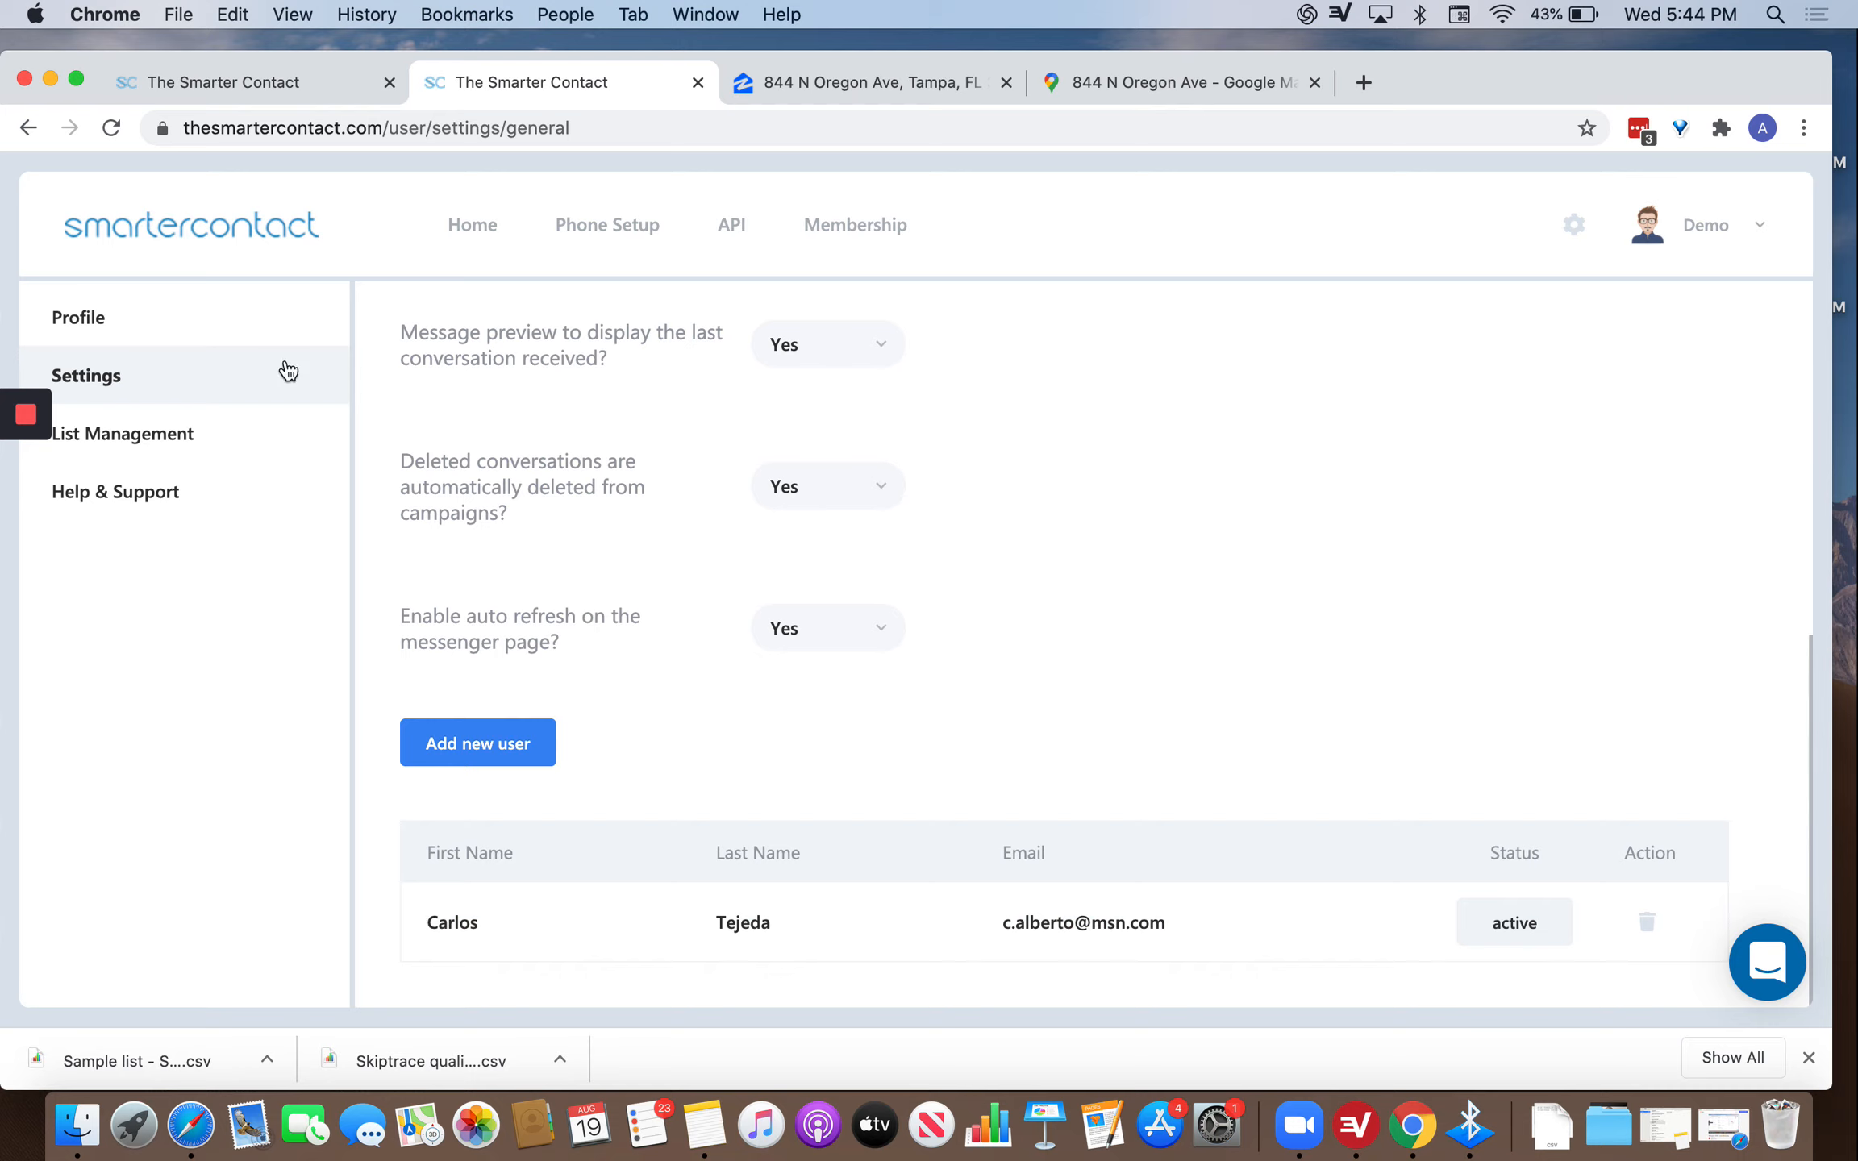
{"action": "left_click", "coordinate": [180, 431]}
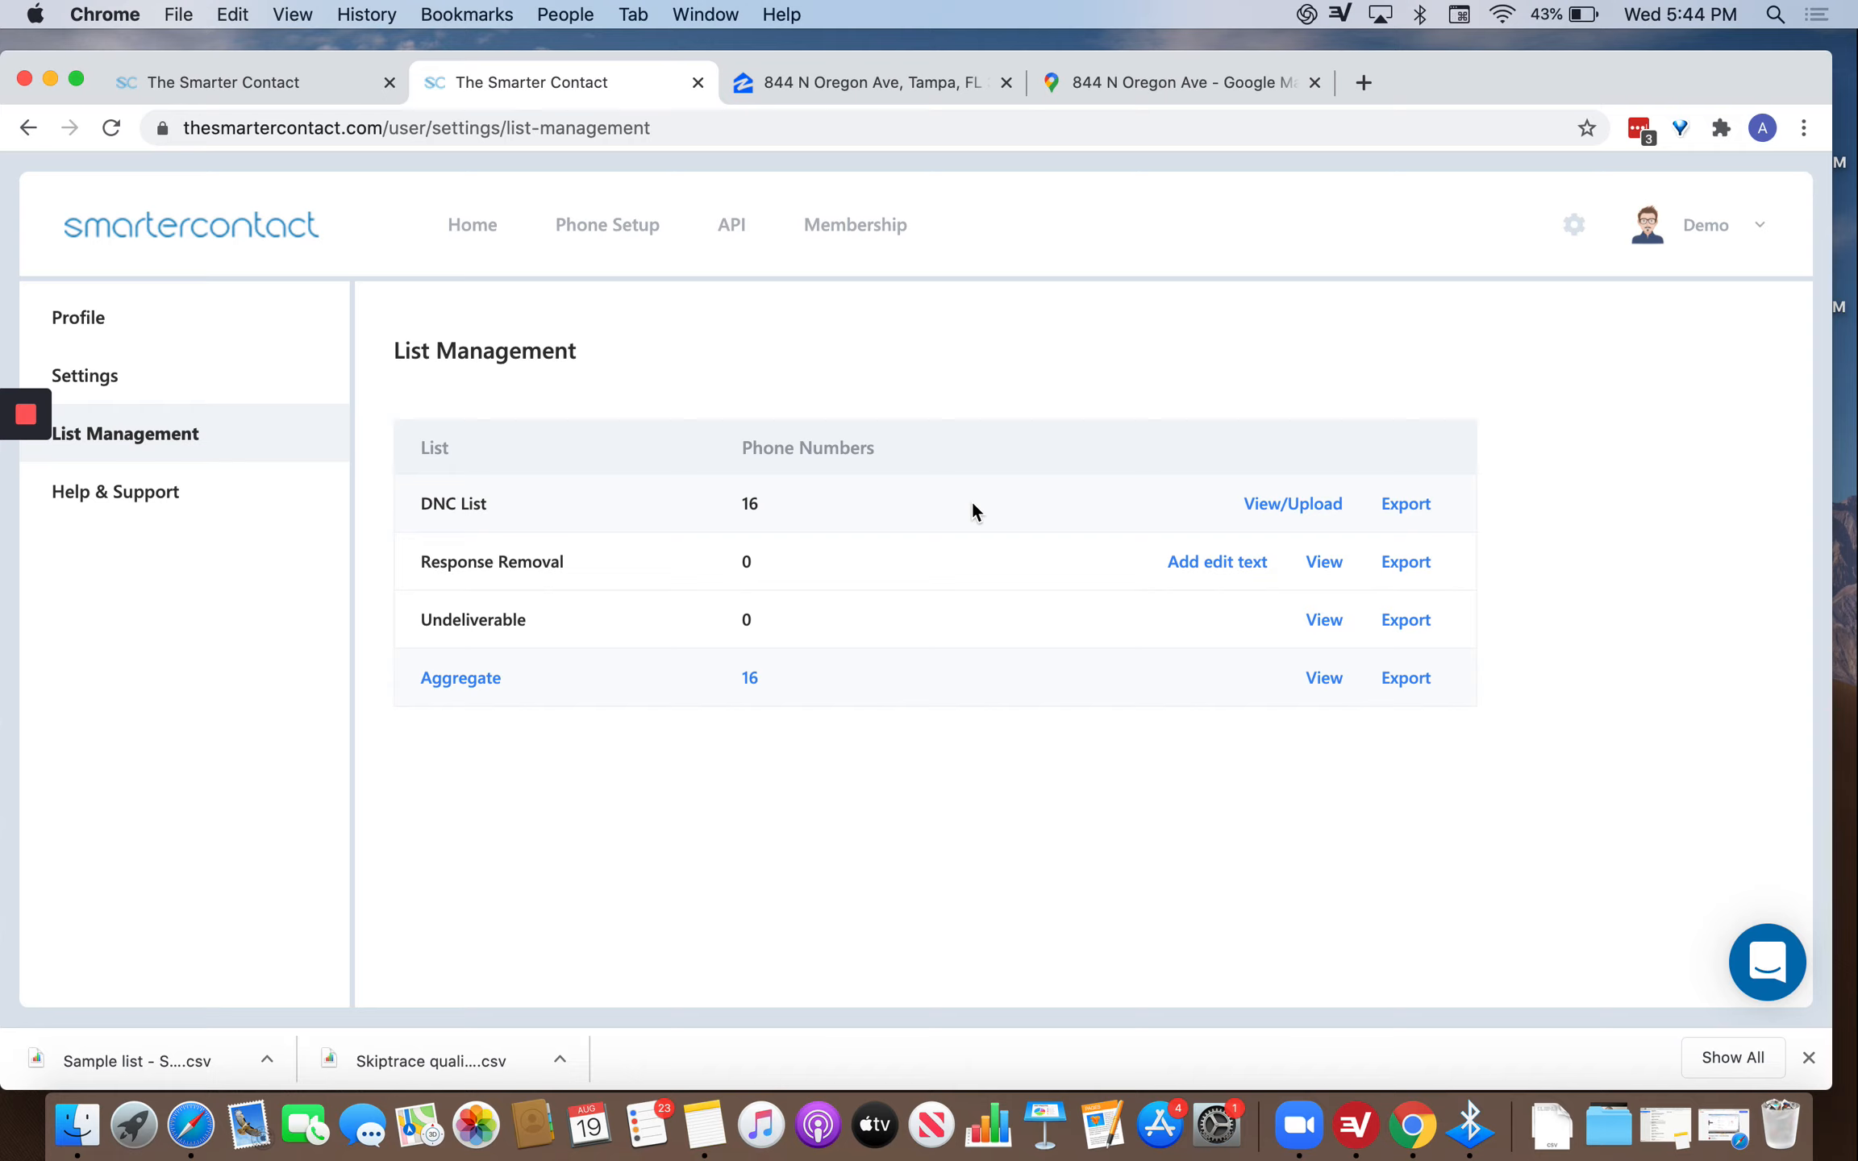
View the DNC list and its ways to add numbers, then close it.
{"action": "left_click", "coordinate": [1311, 502]}
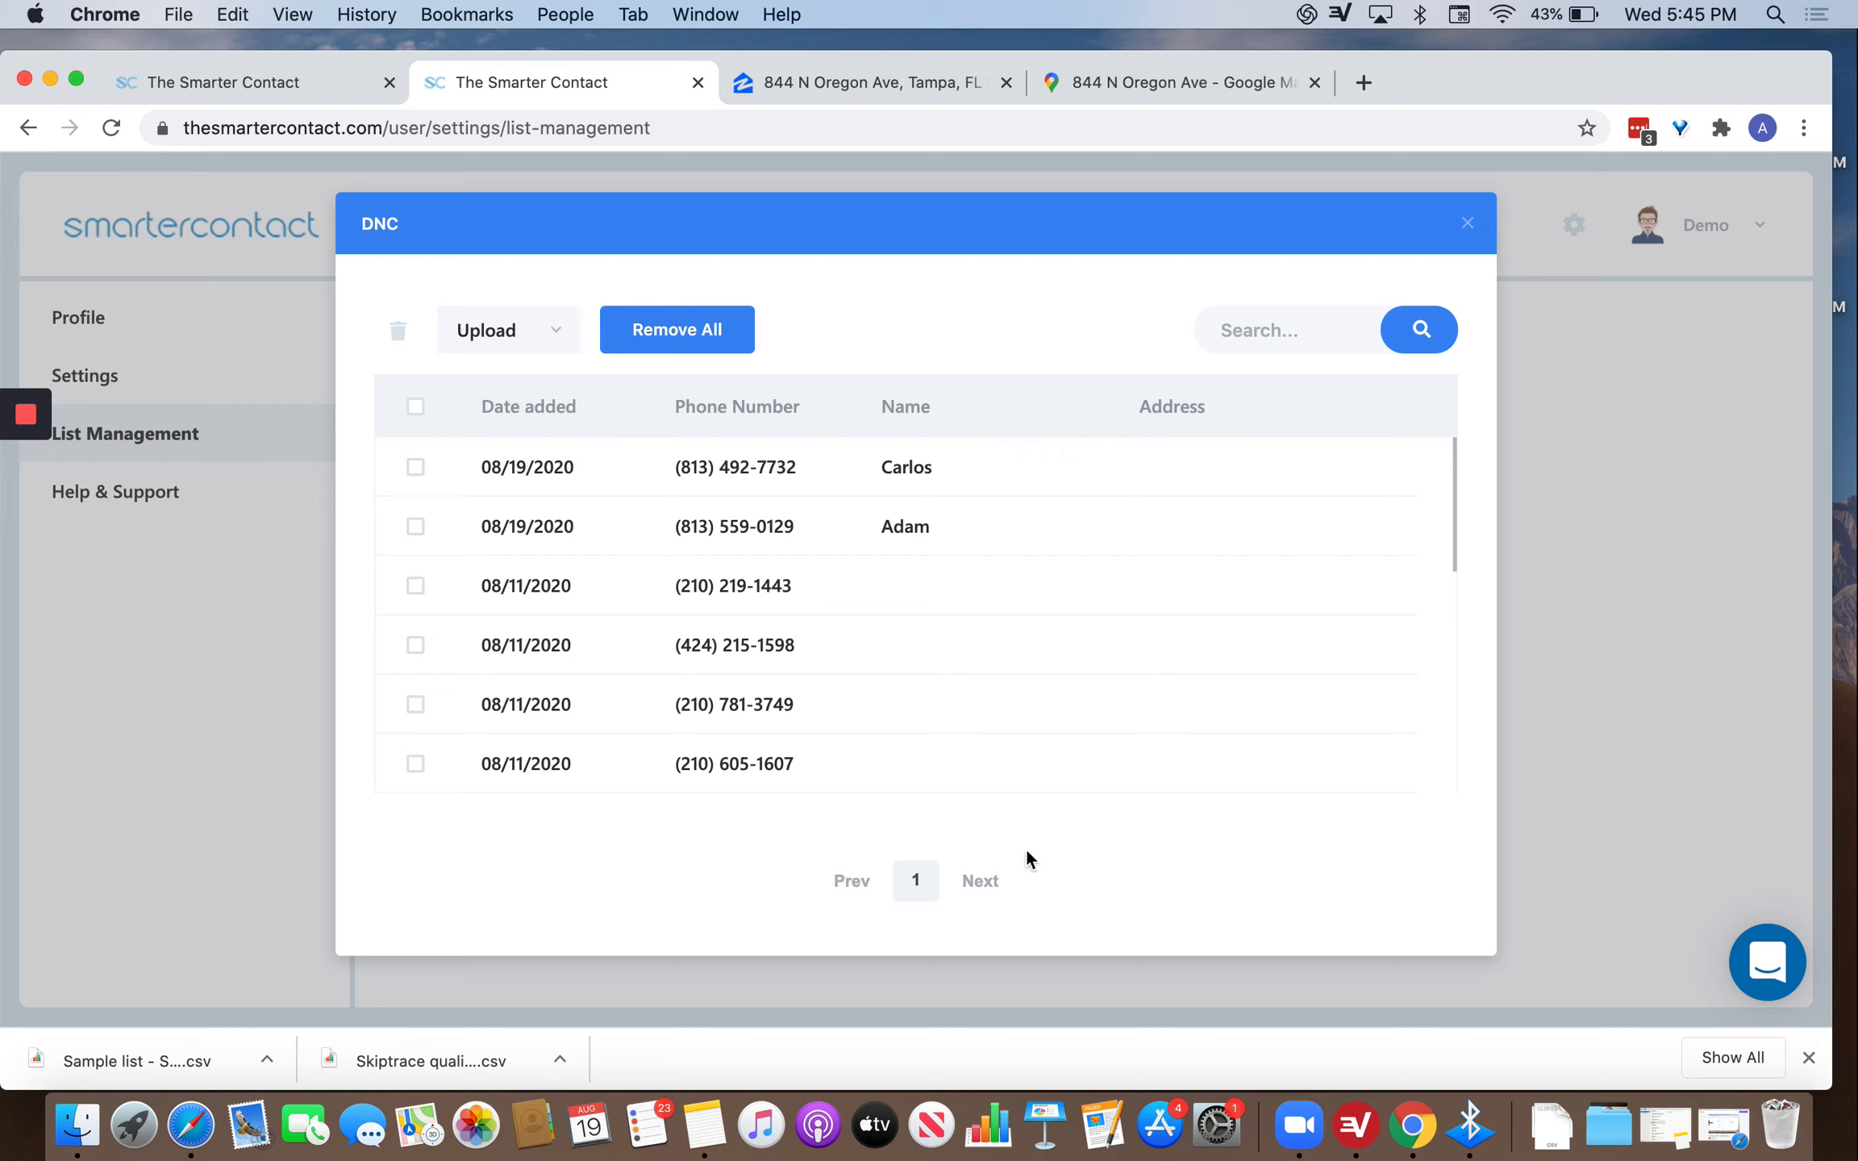
{"action": "left_click", "coordinate": [539, 337]}
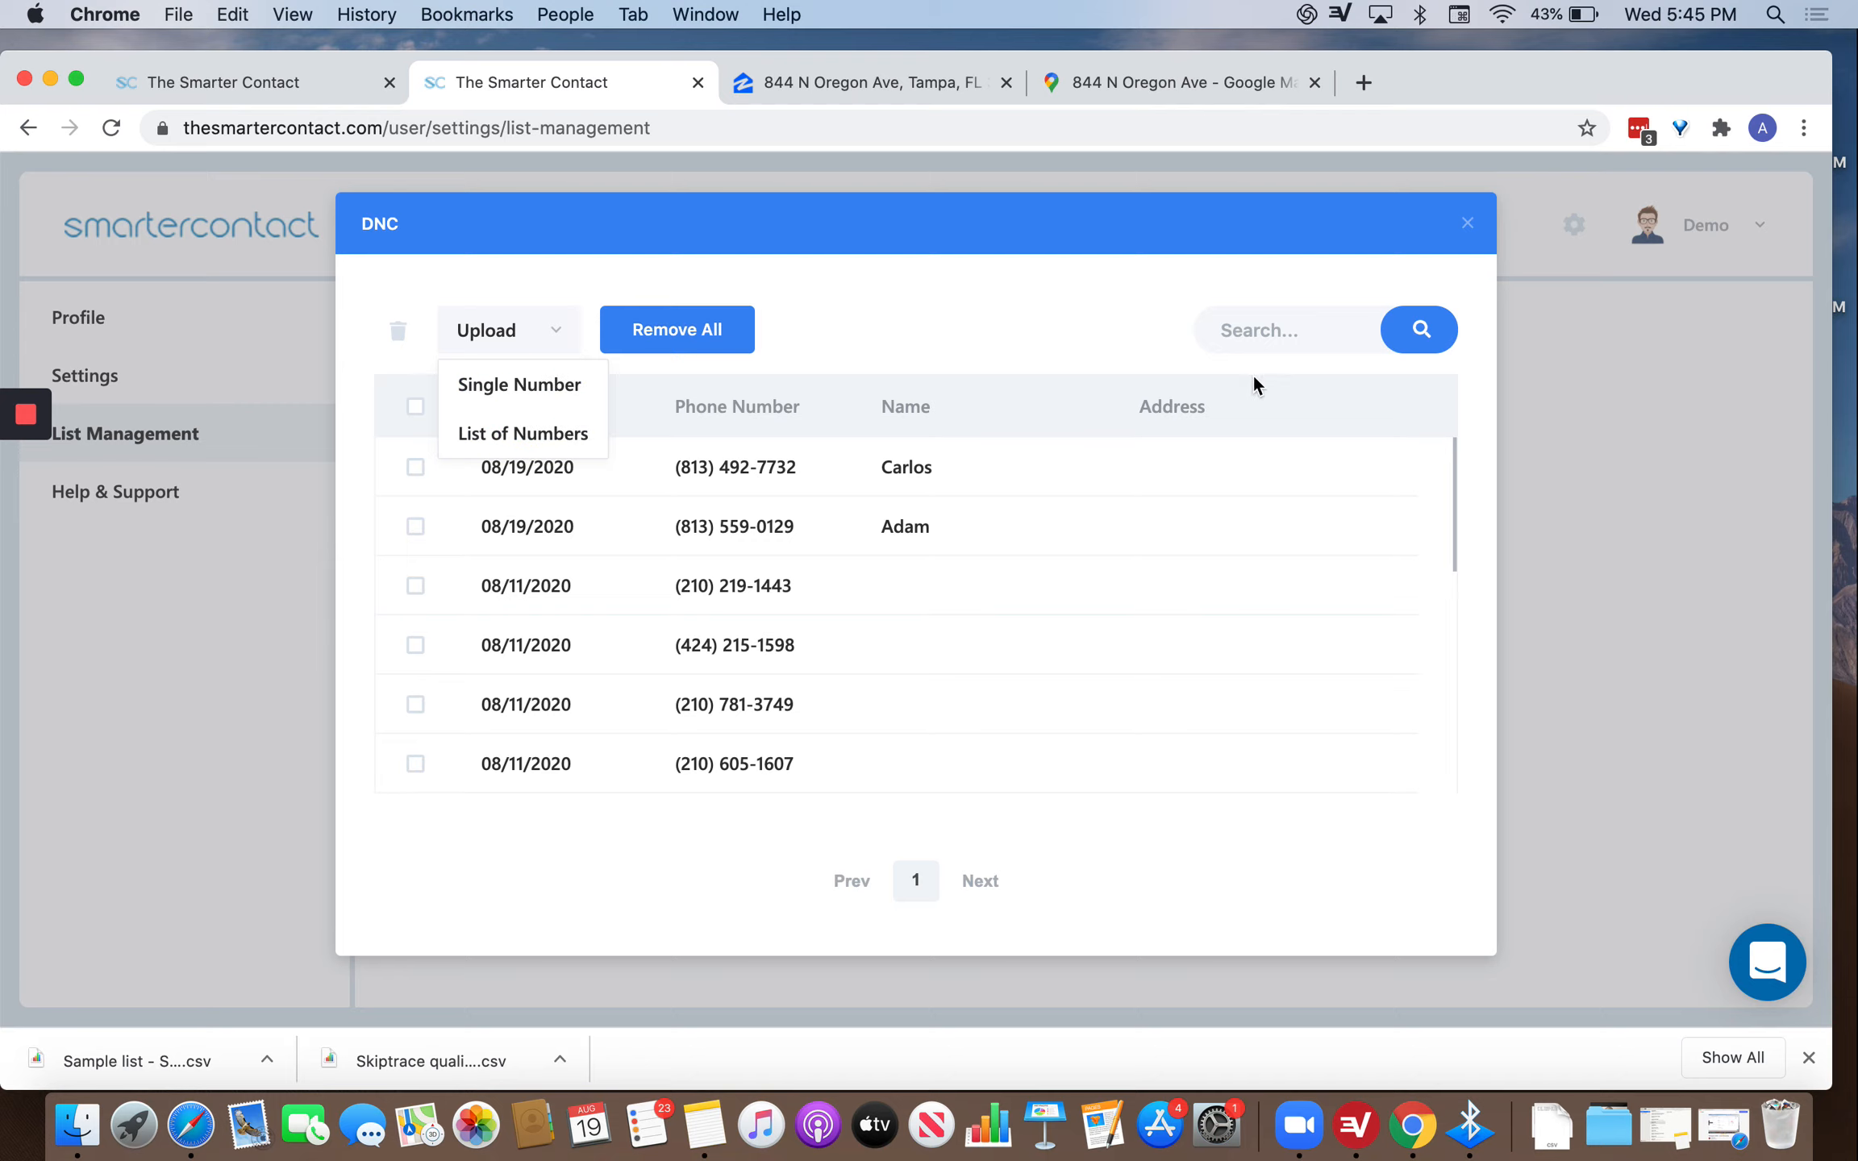
{"action": "left_click", "coordinate": [1478, 225]}
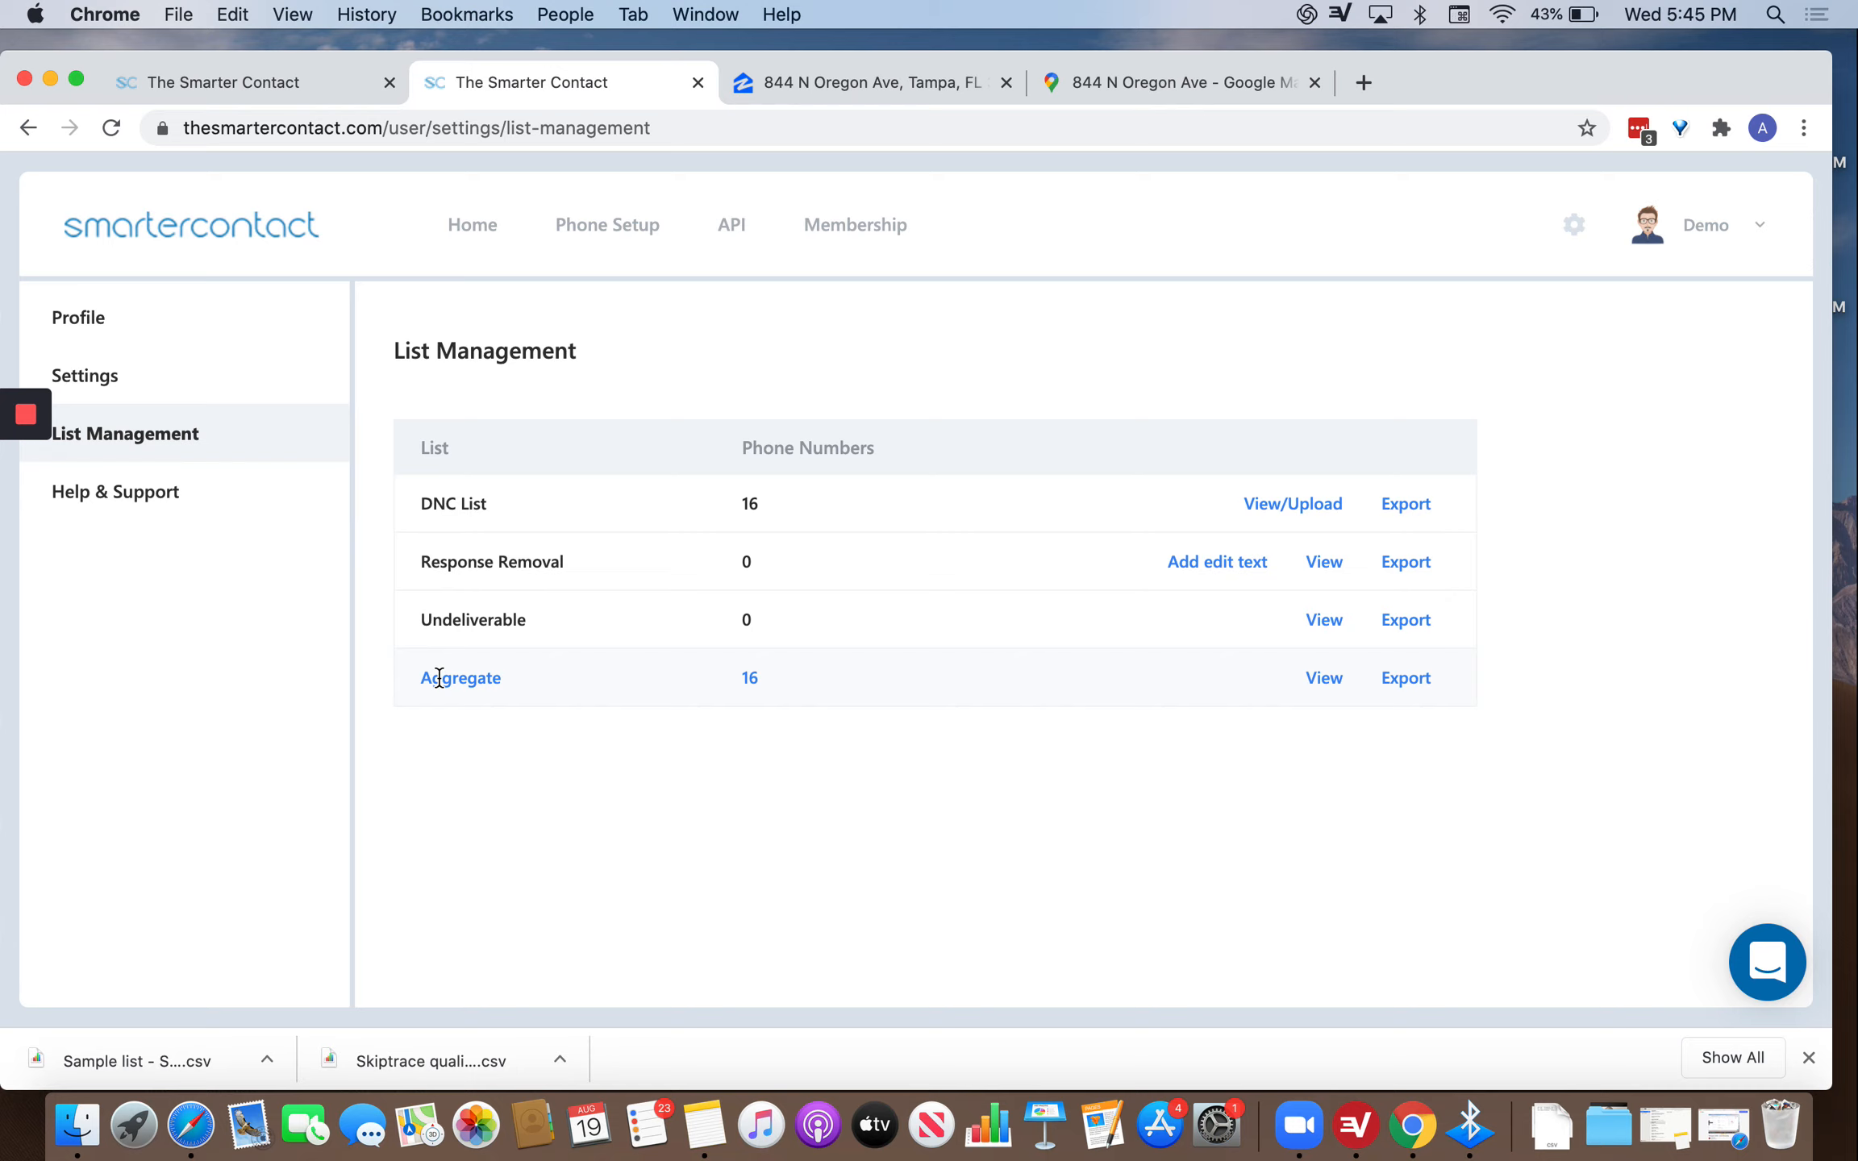
Review the Response Removal phrases, then go to Help & Support.
{"action": "left_click", "coordinate": [1203, 571]}
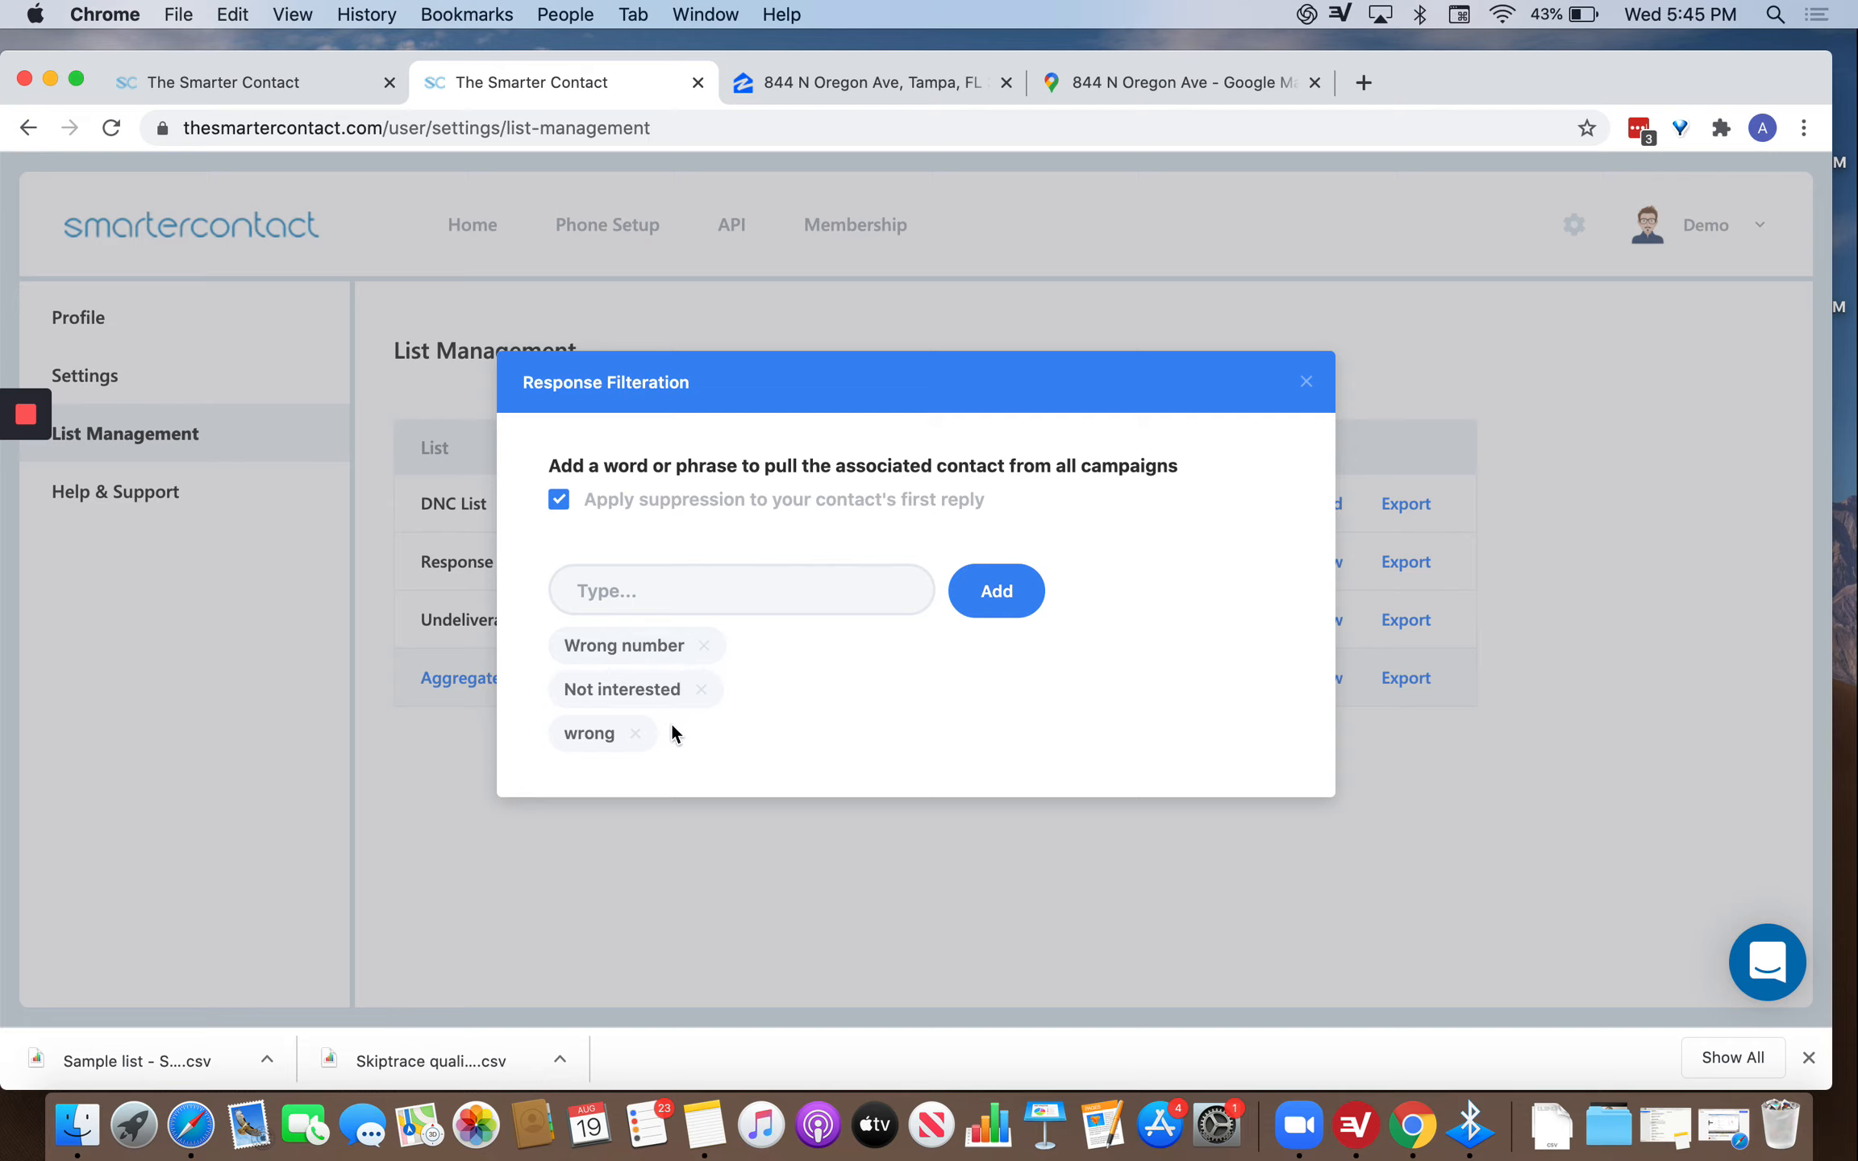
{"action": "left_click", "coordinate": [1305, 382]}
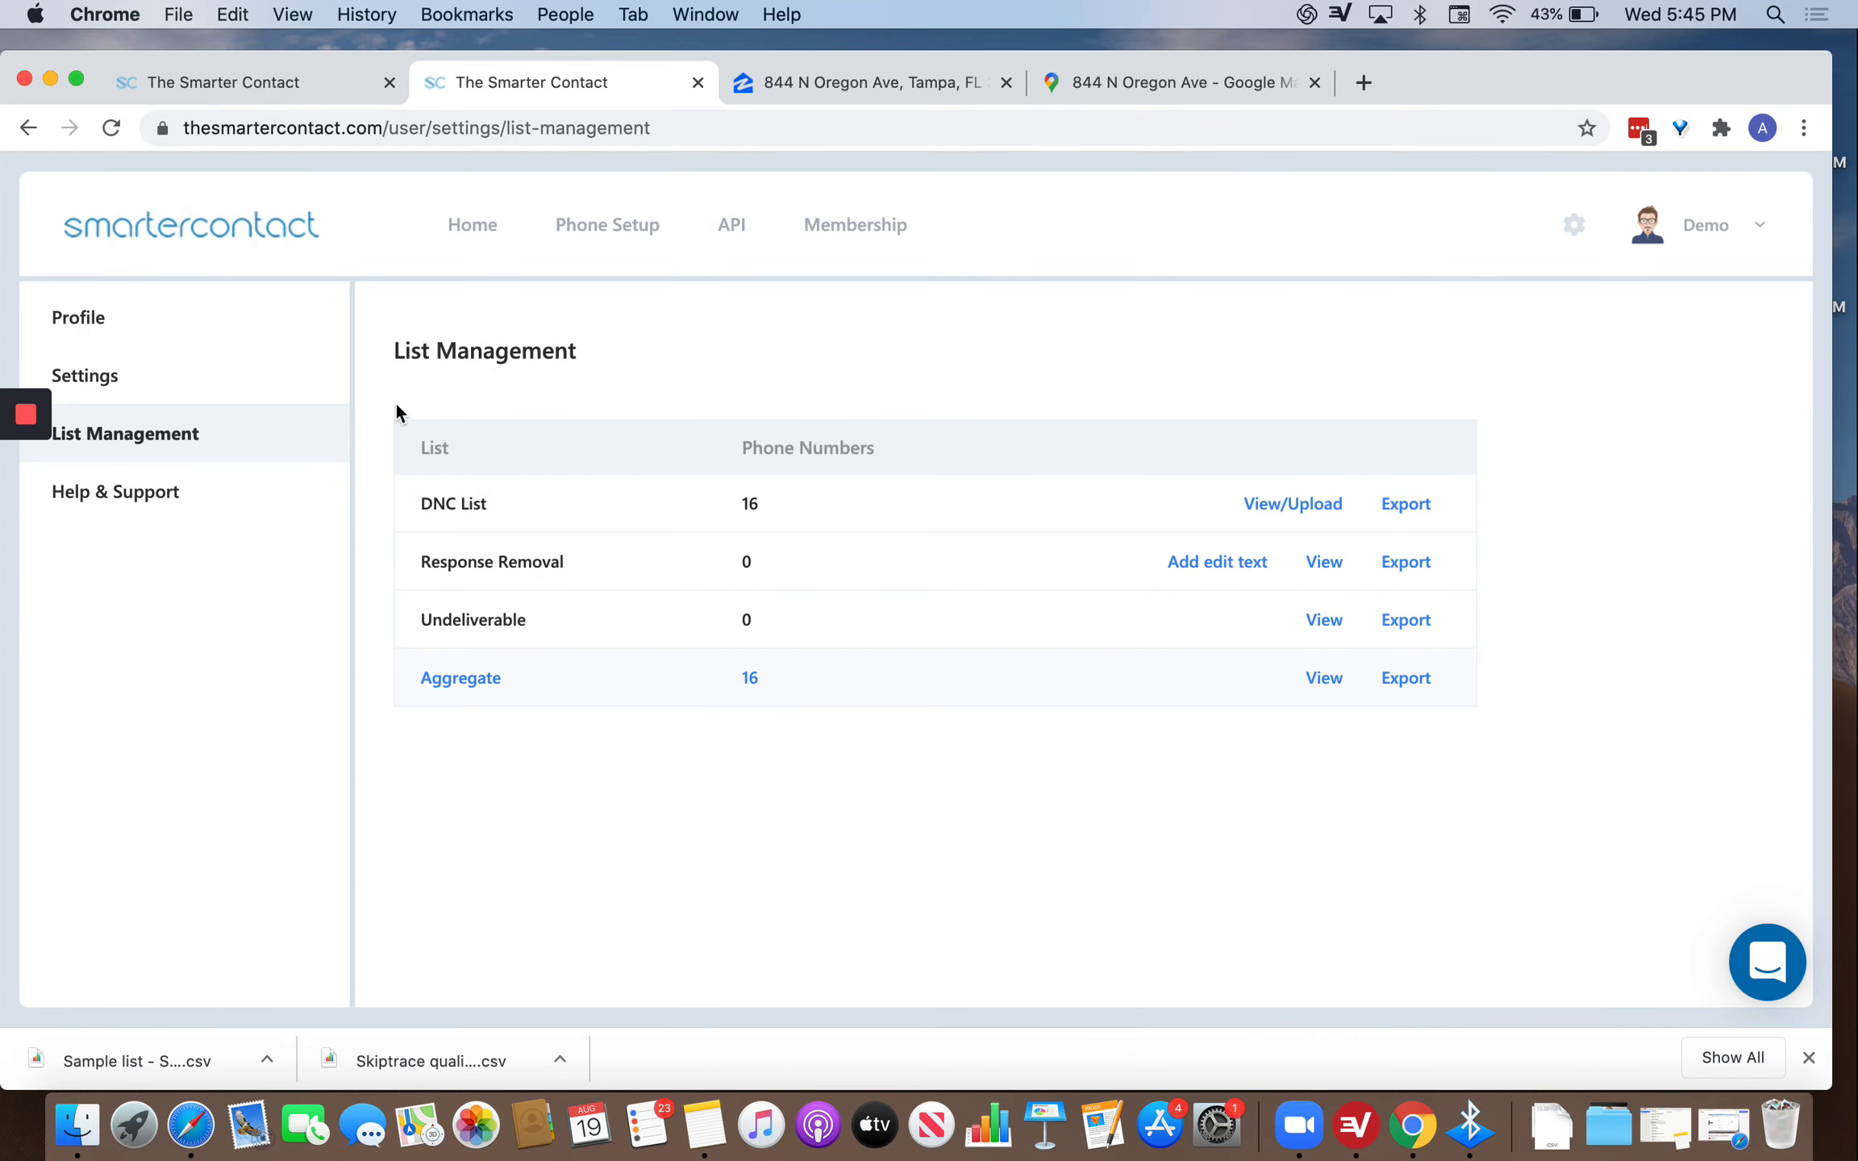
{"action": "left_click", "coordinate": [240, 495]}
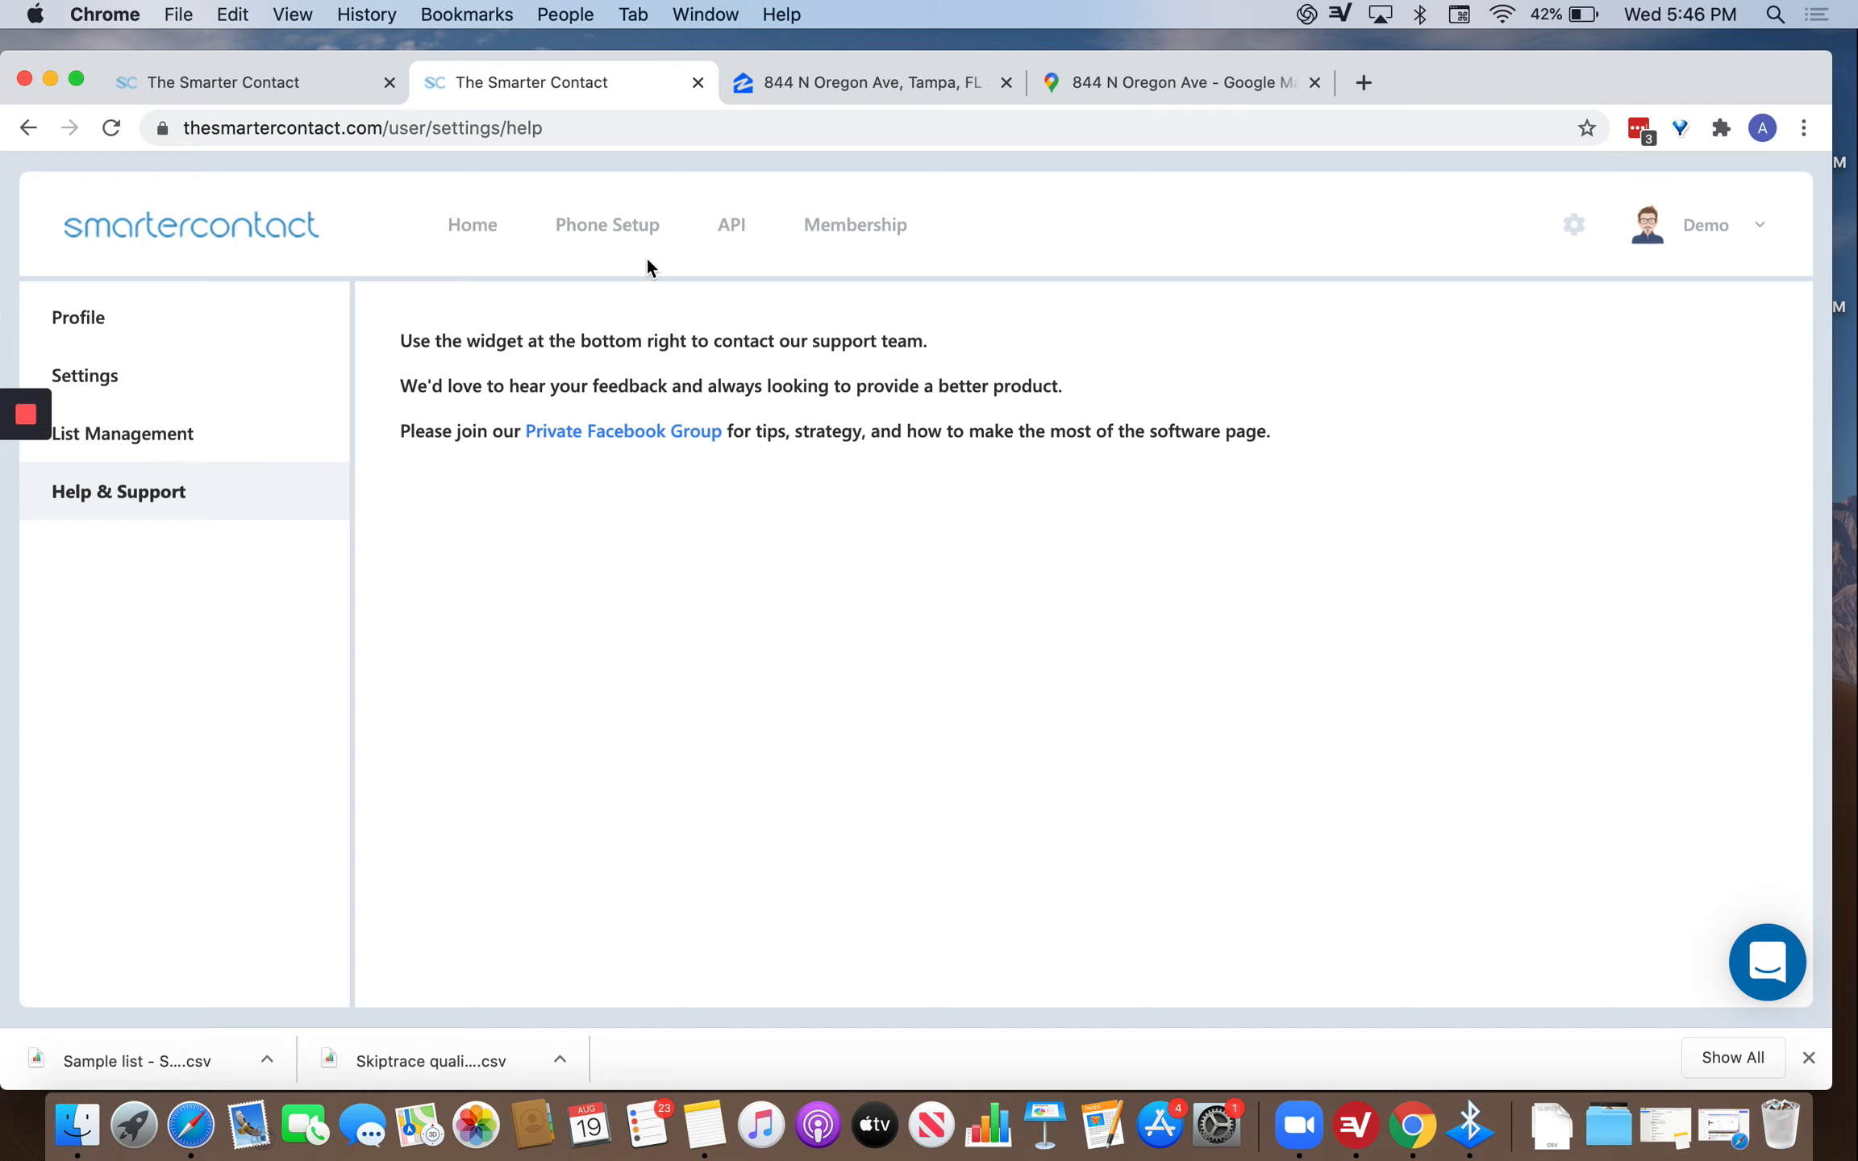
Move from Help & Support to the Phone Setup settings.
{"action": "left_click", "coordinate": [608, 228]}
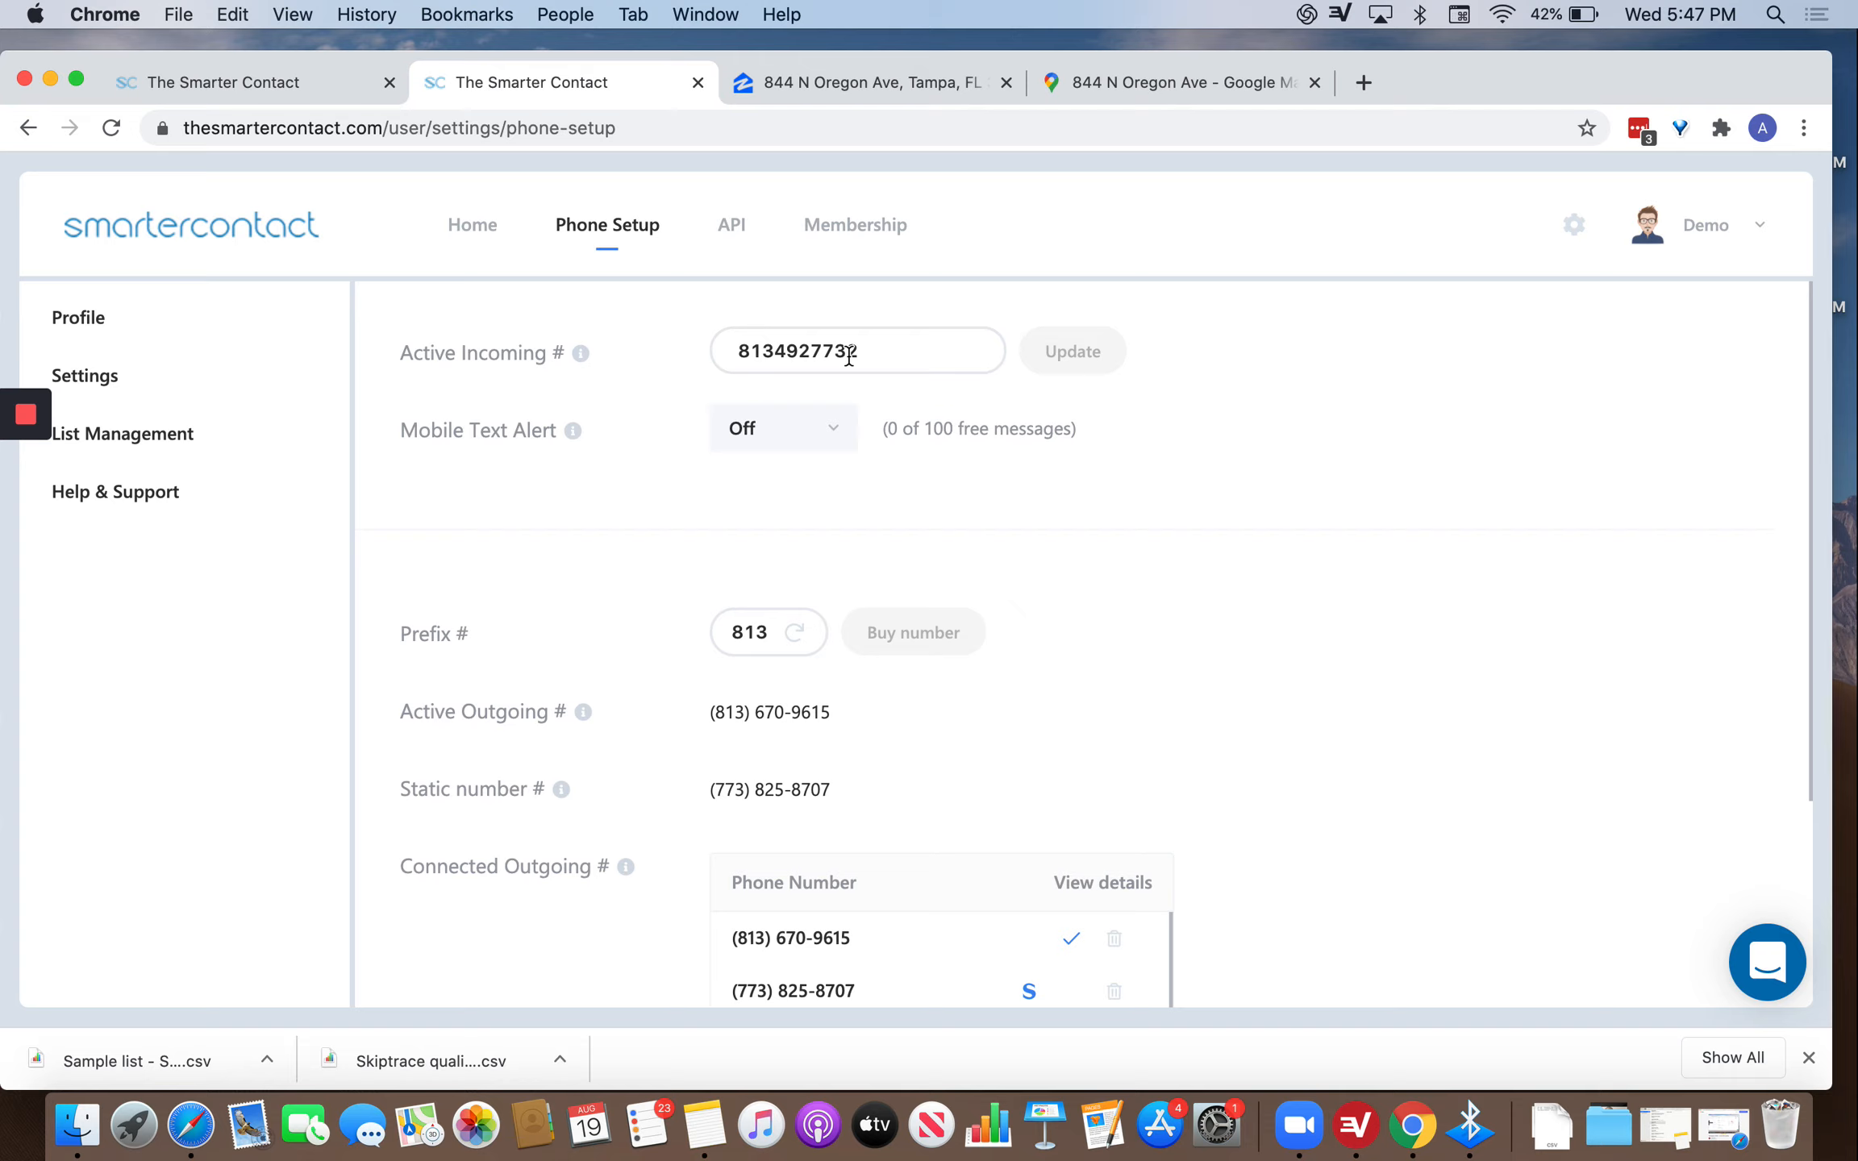
Inspect the Active Incoming # field without changing it, then check the Mobile Text Alert info.
{"action": "left_click", "coordinate": [949, 347]}
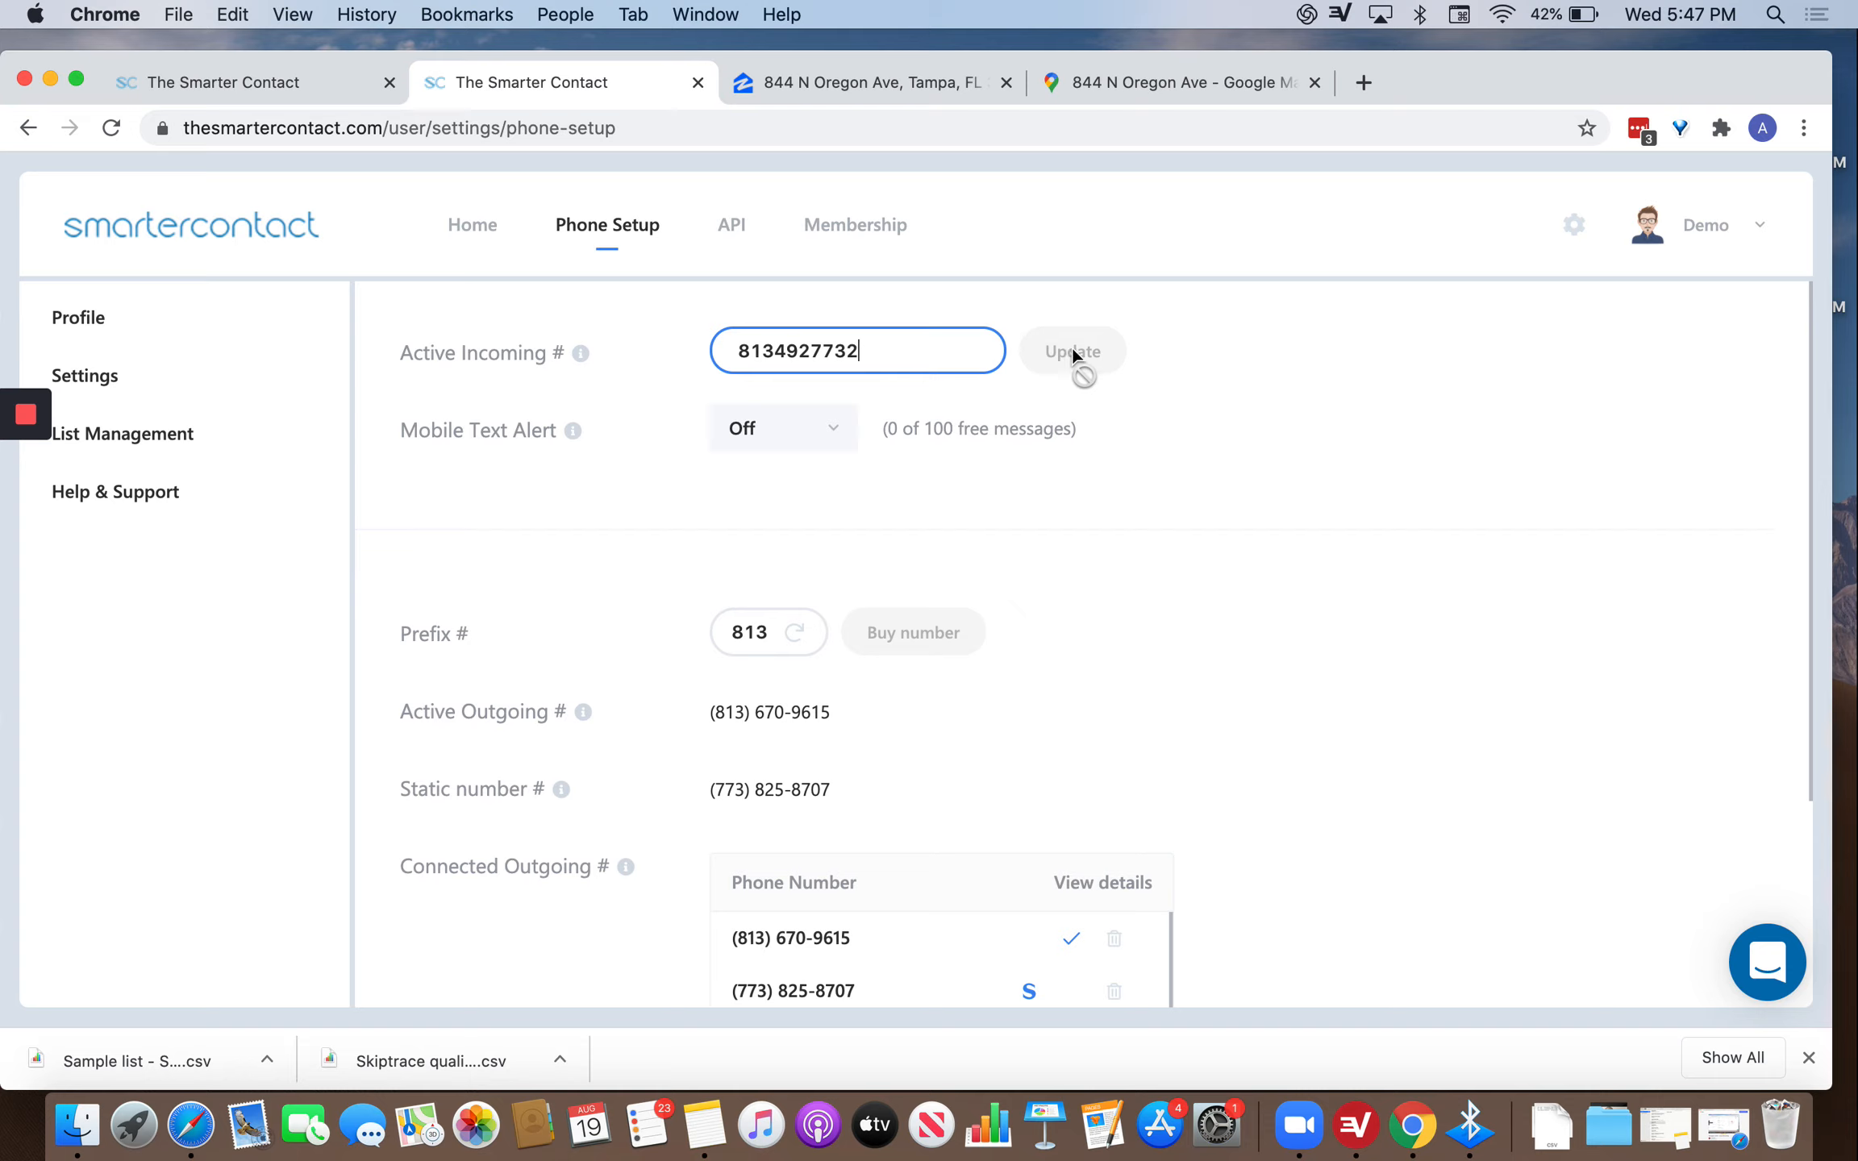
{"action": "left_click", "coordinate": [982, 316]}
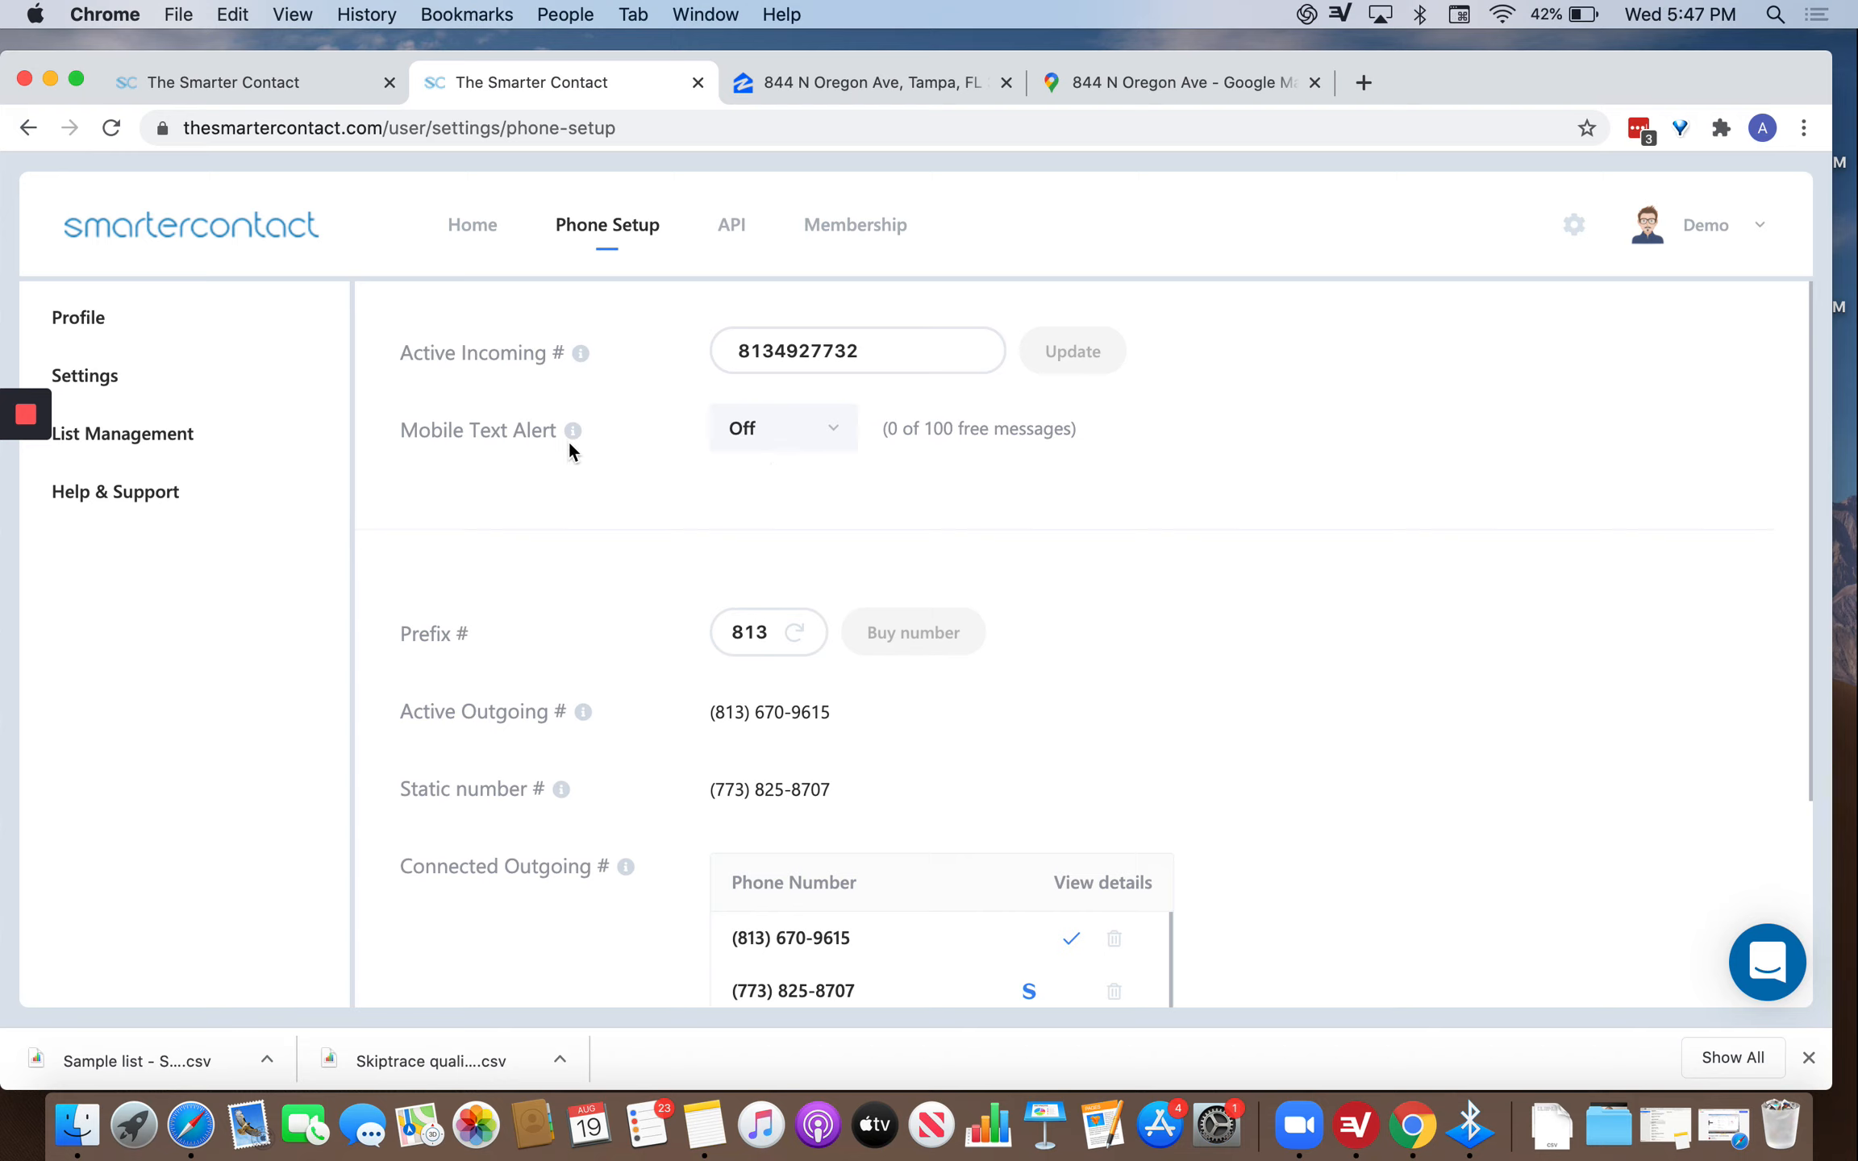
{"action": "mouse_move", "coordinate": [573, 432]}
Keep Mobile Text Alert on and choose Hot Lead as an alerting grade.
{"action": "left_click", "coordinate": [818, 434]}
{"action": "left_click", "coordinate": [740, 489]}
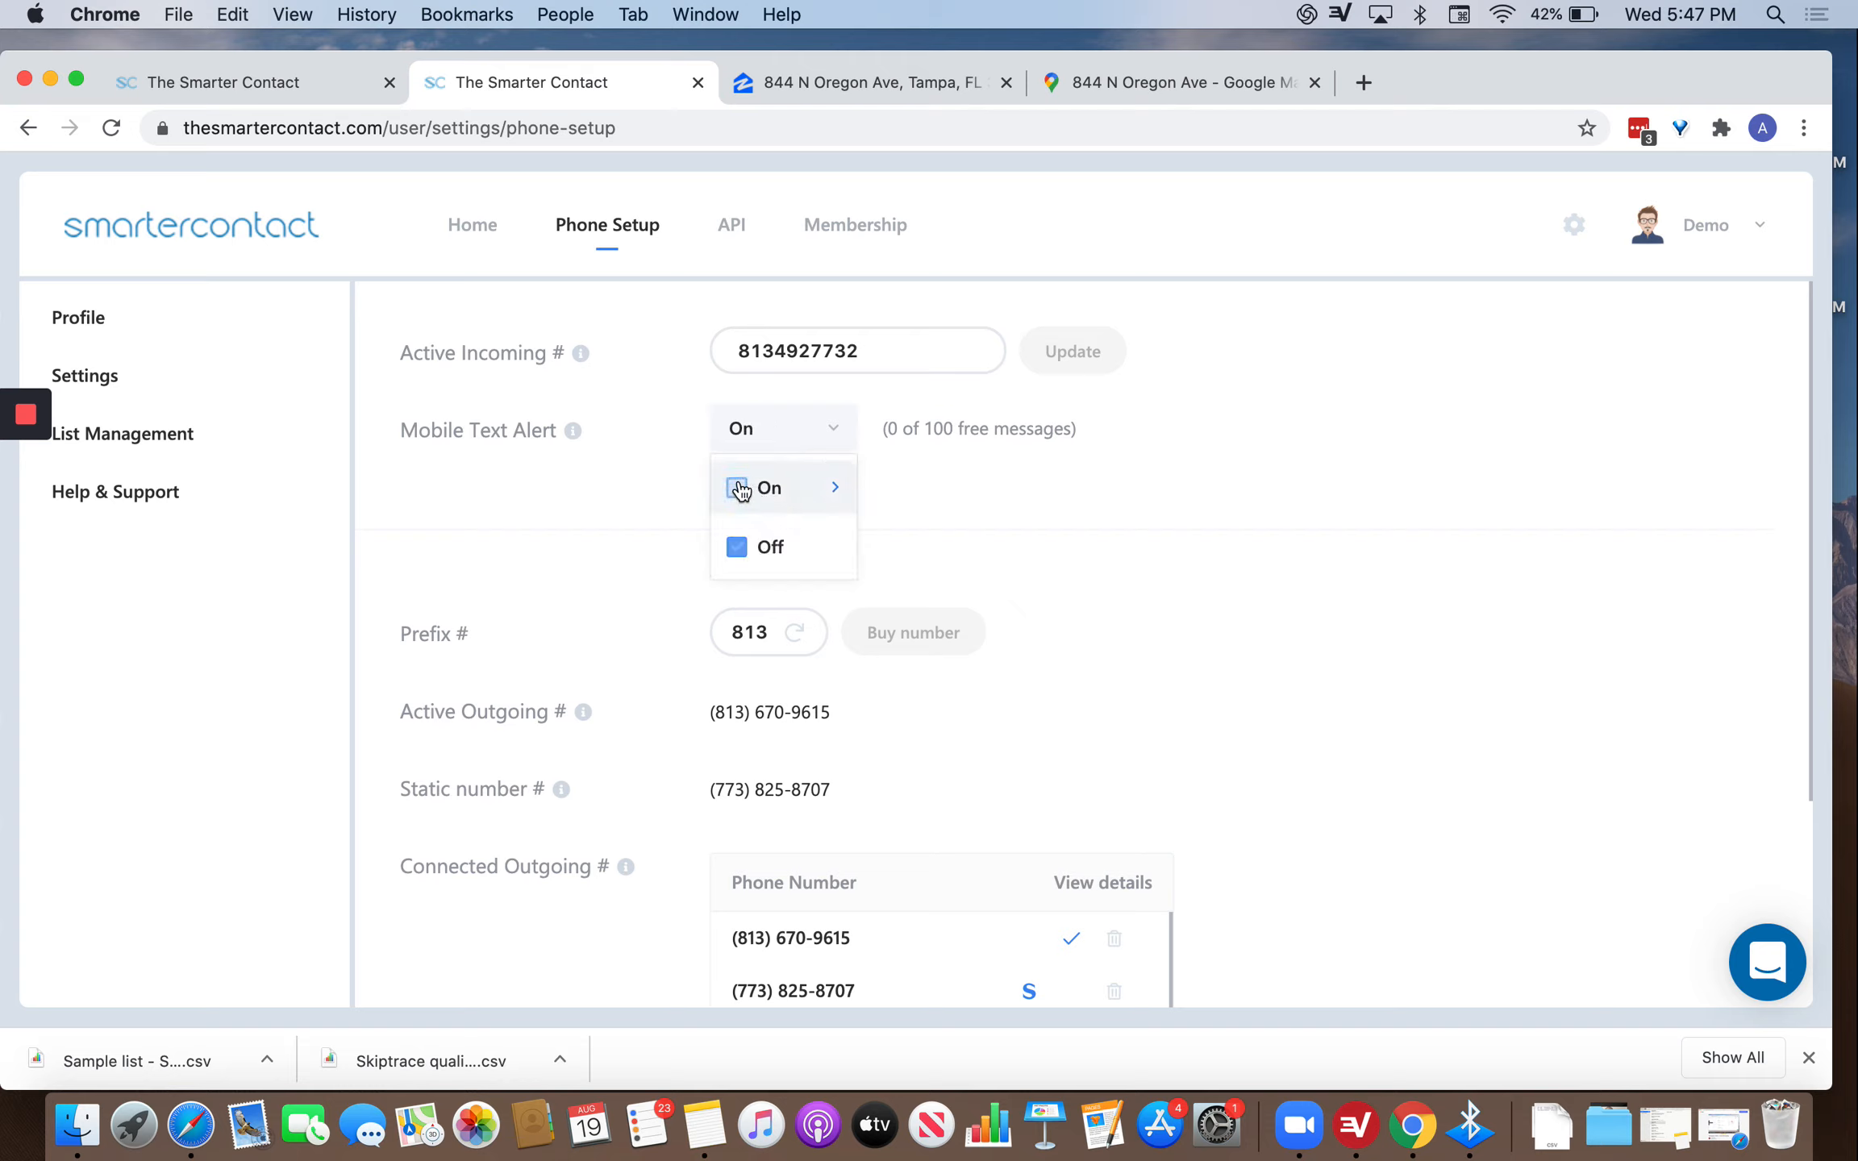
{"action": "left_click", "coordinate": [826, 493]}
{"action": "mouse_move", "coordinate": [1092, 677]}
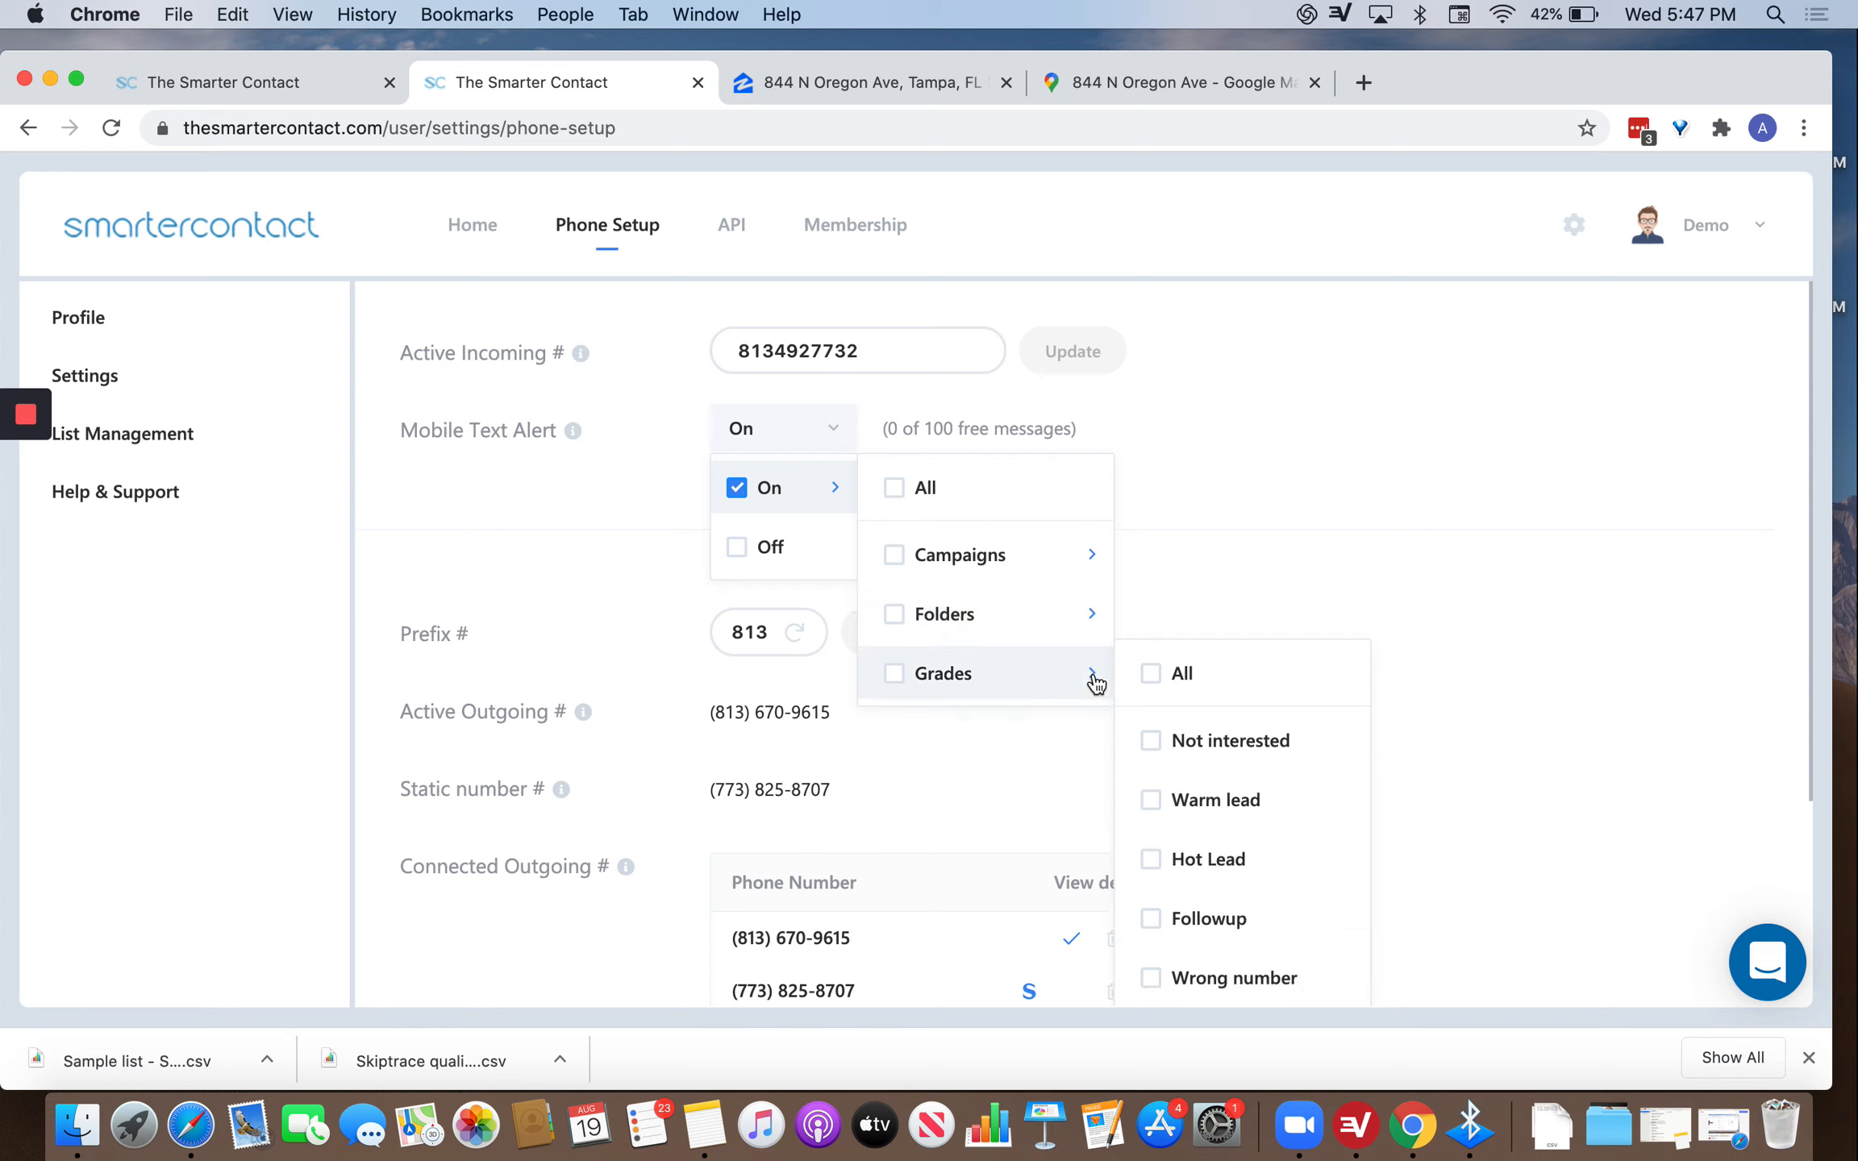
{"action": "left_click", "coordinate": [1146, 871]}
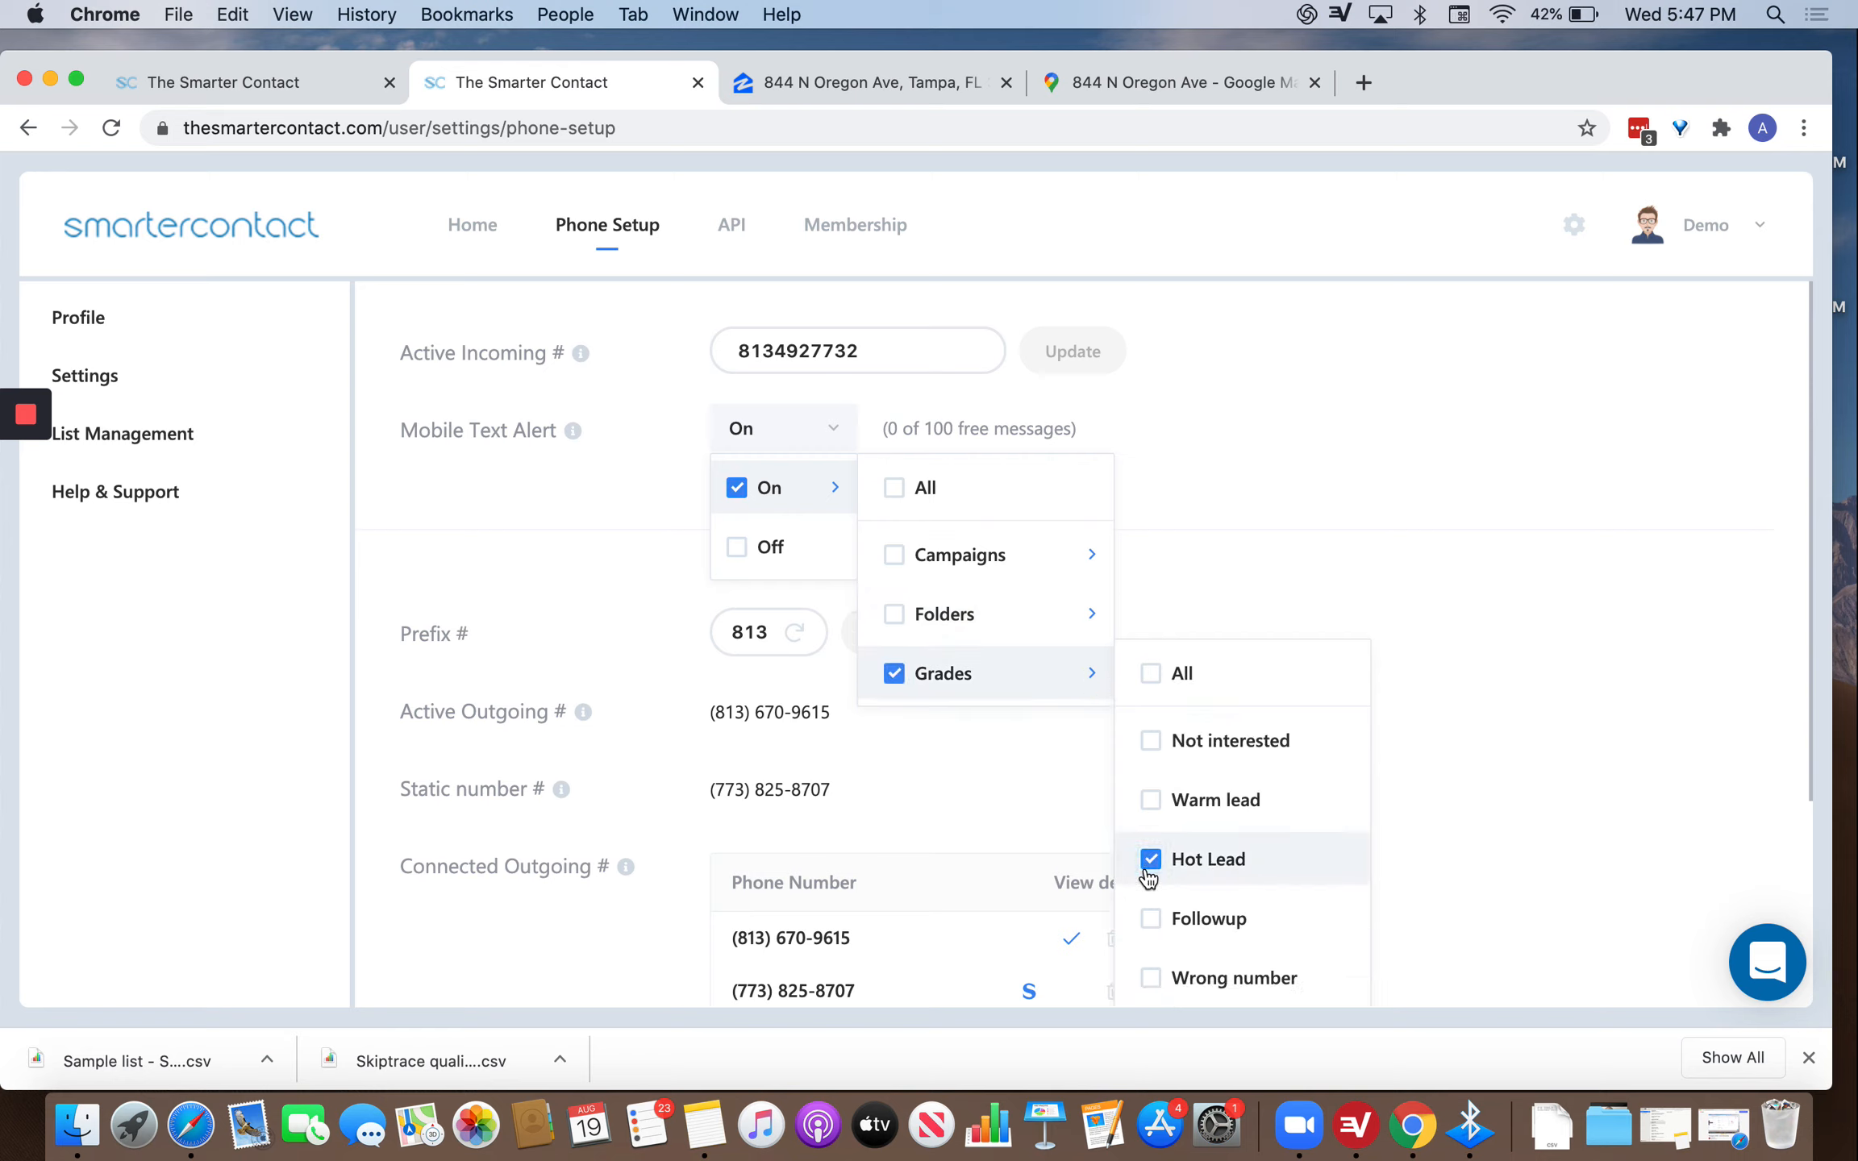
{"action": "left_click", "coordinate": [1317, 337]}
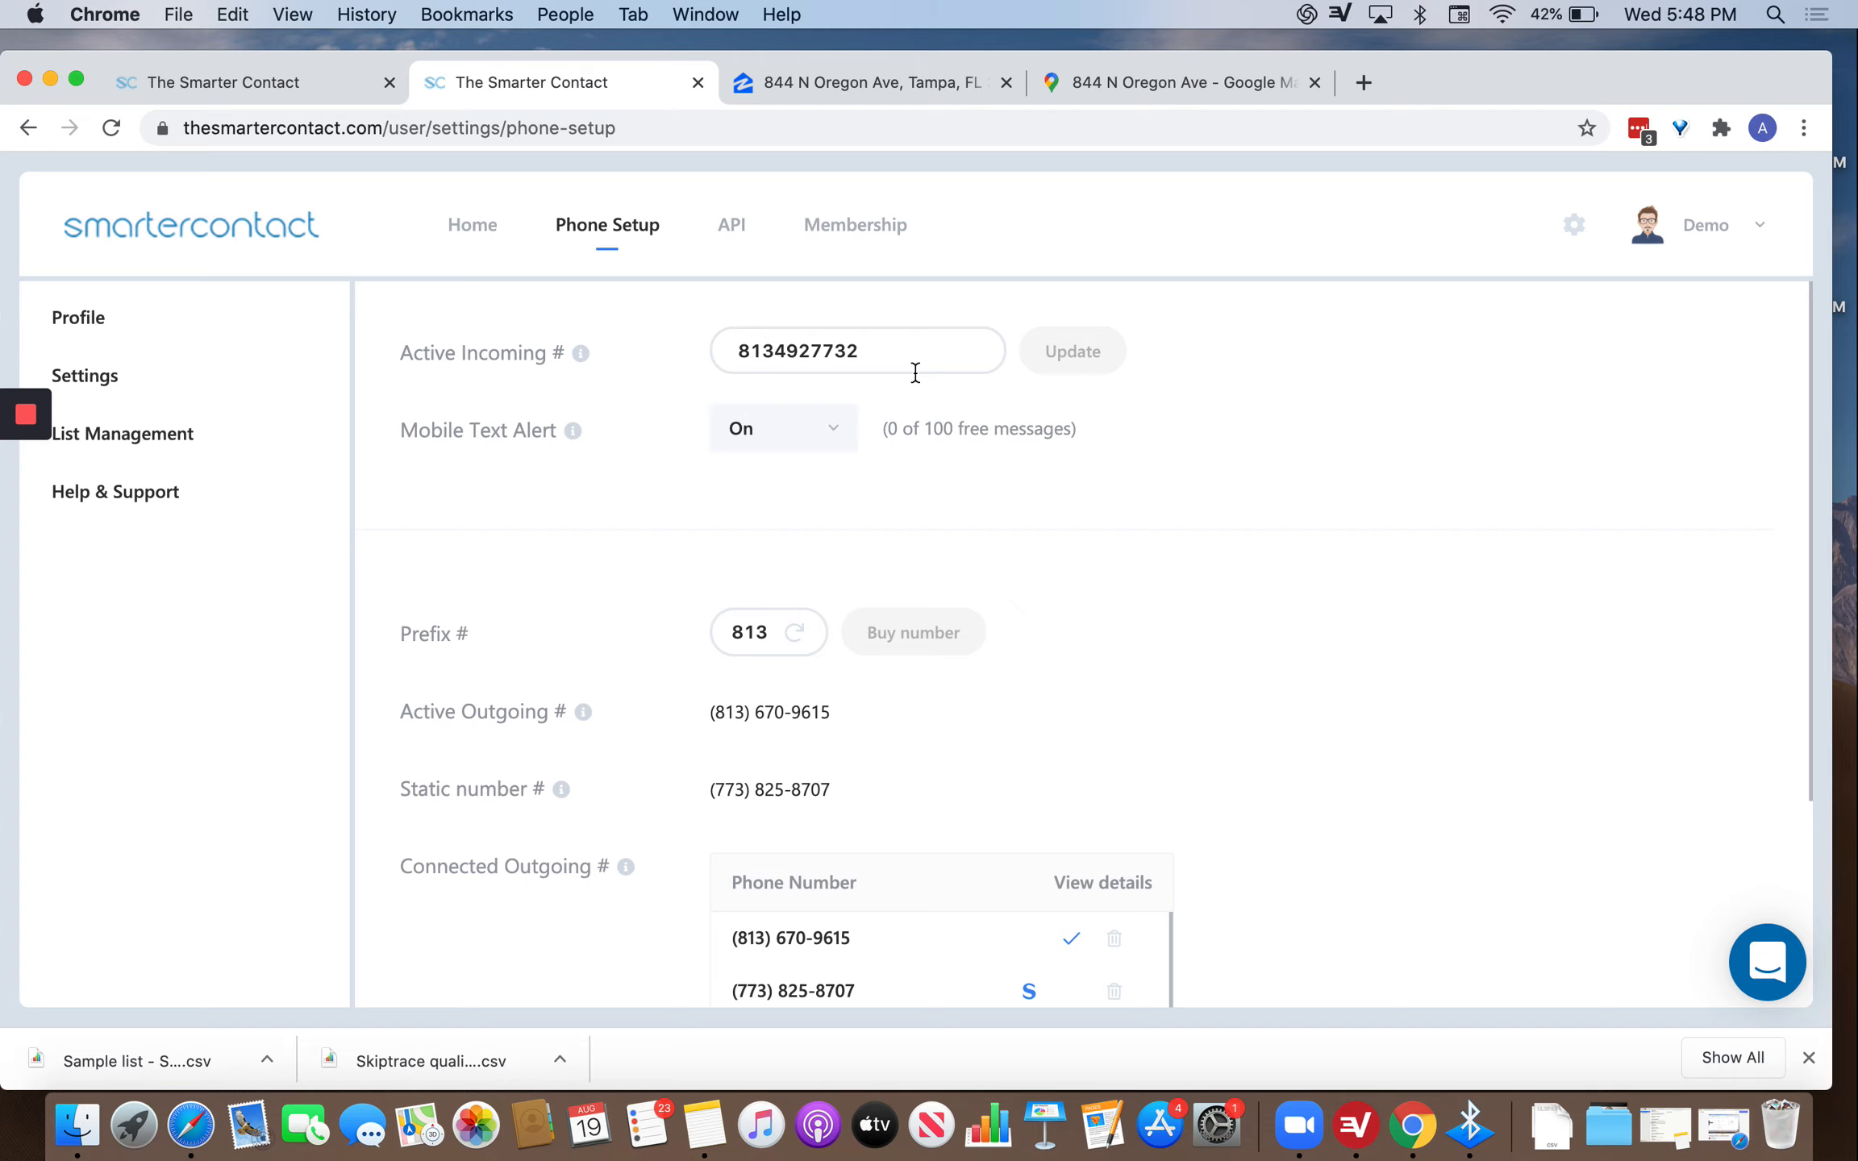
Explore the Folders and Campaigns alert sources, adding then removing campaigns.
{"action": "left_click", "coordinate": [834, 421]}
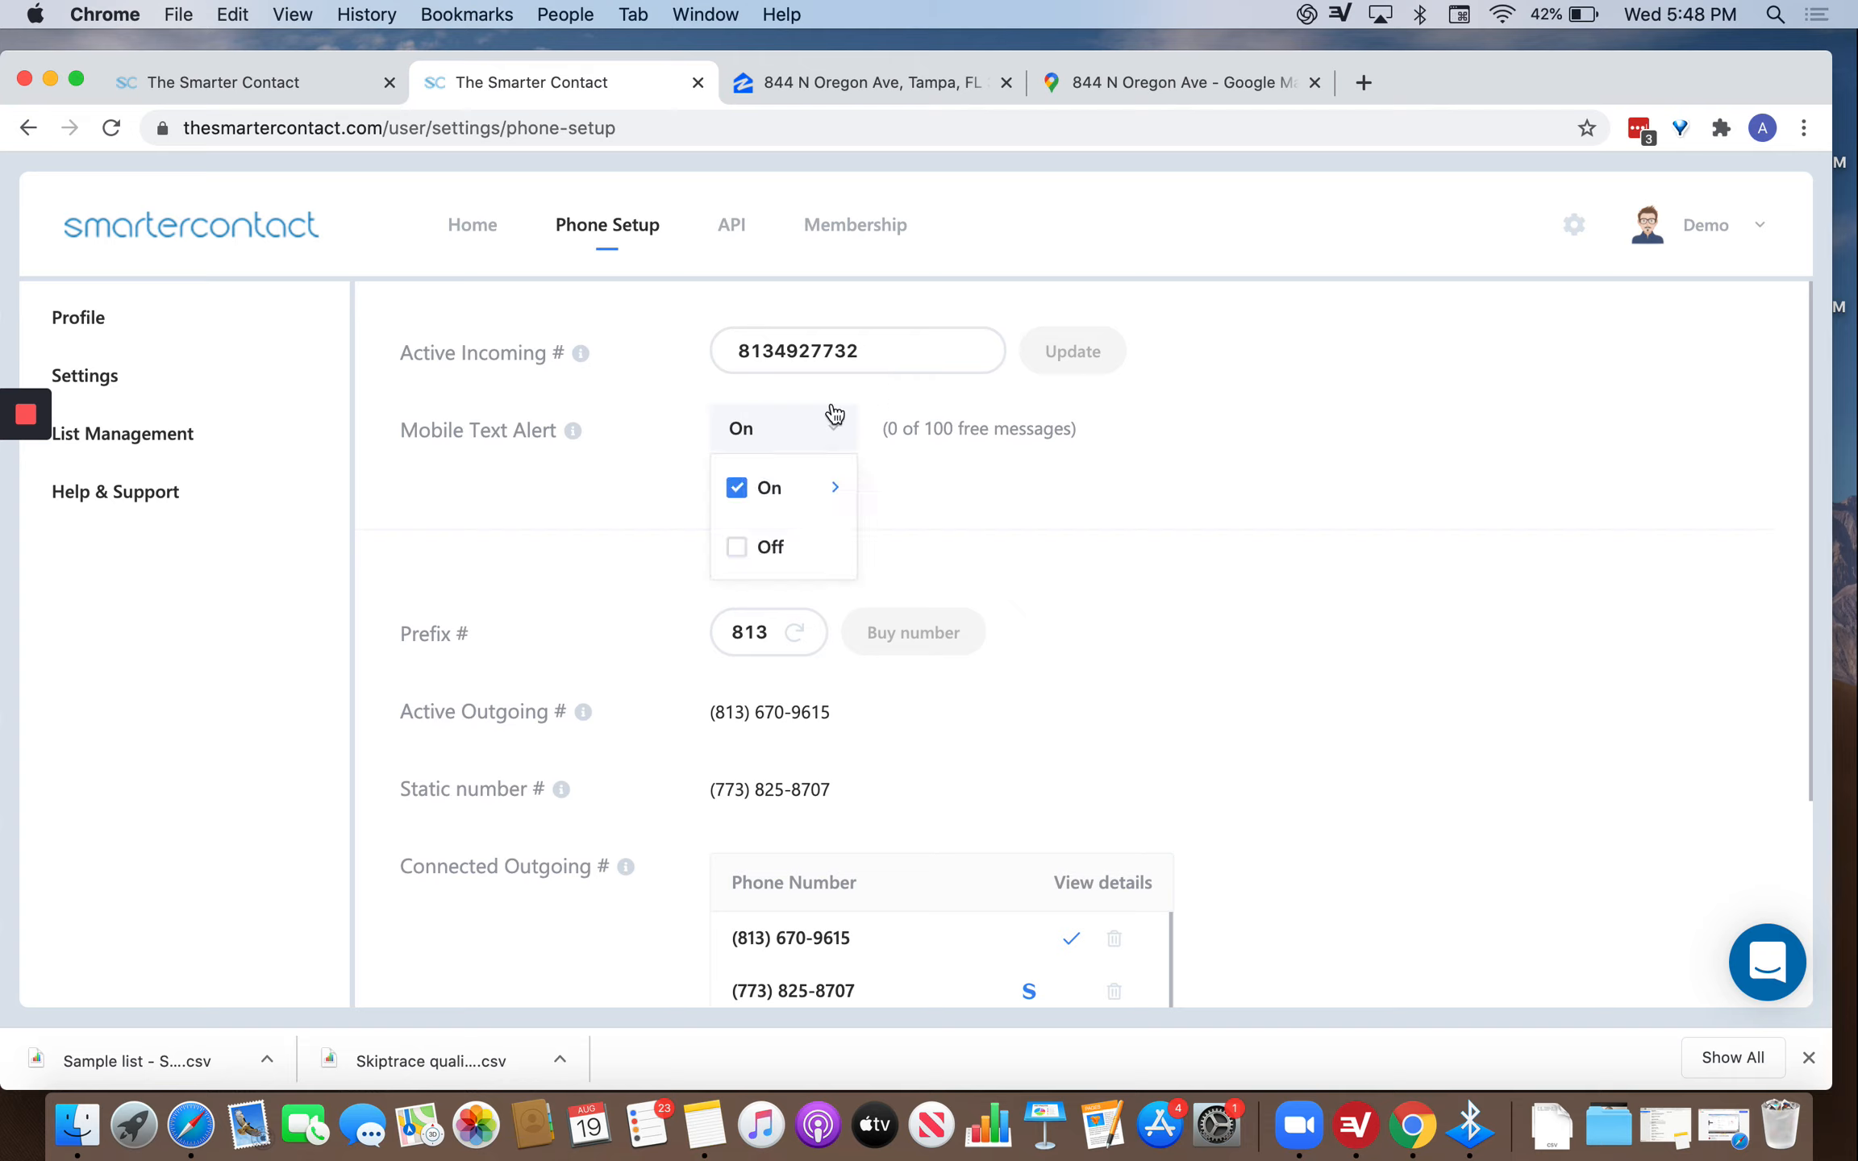
{"action": "left_click", "coordinate": [847, 493]}
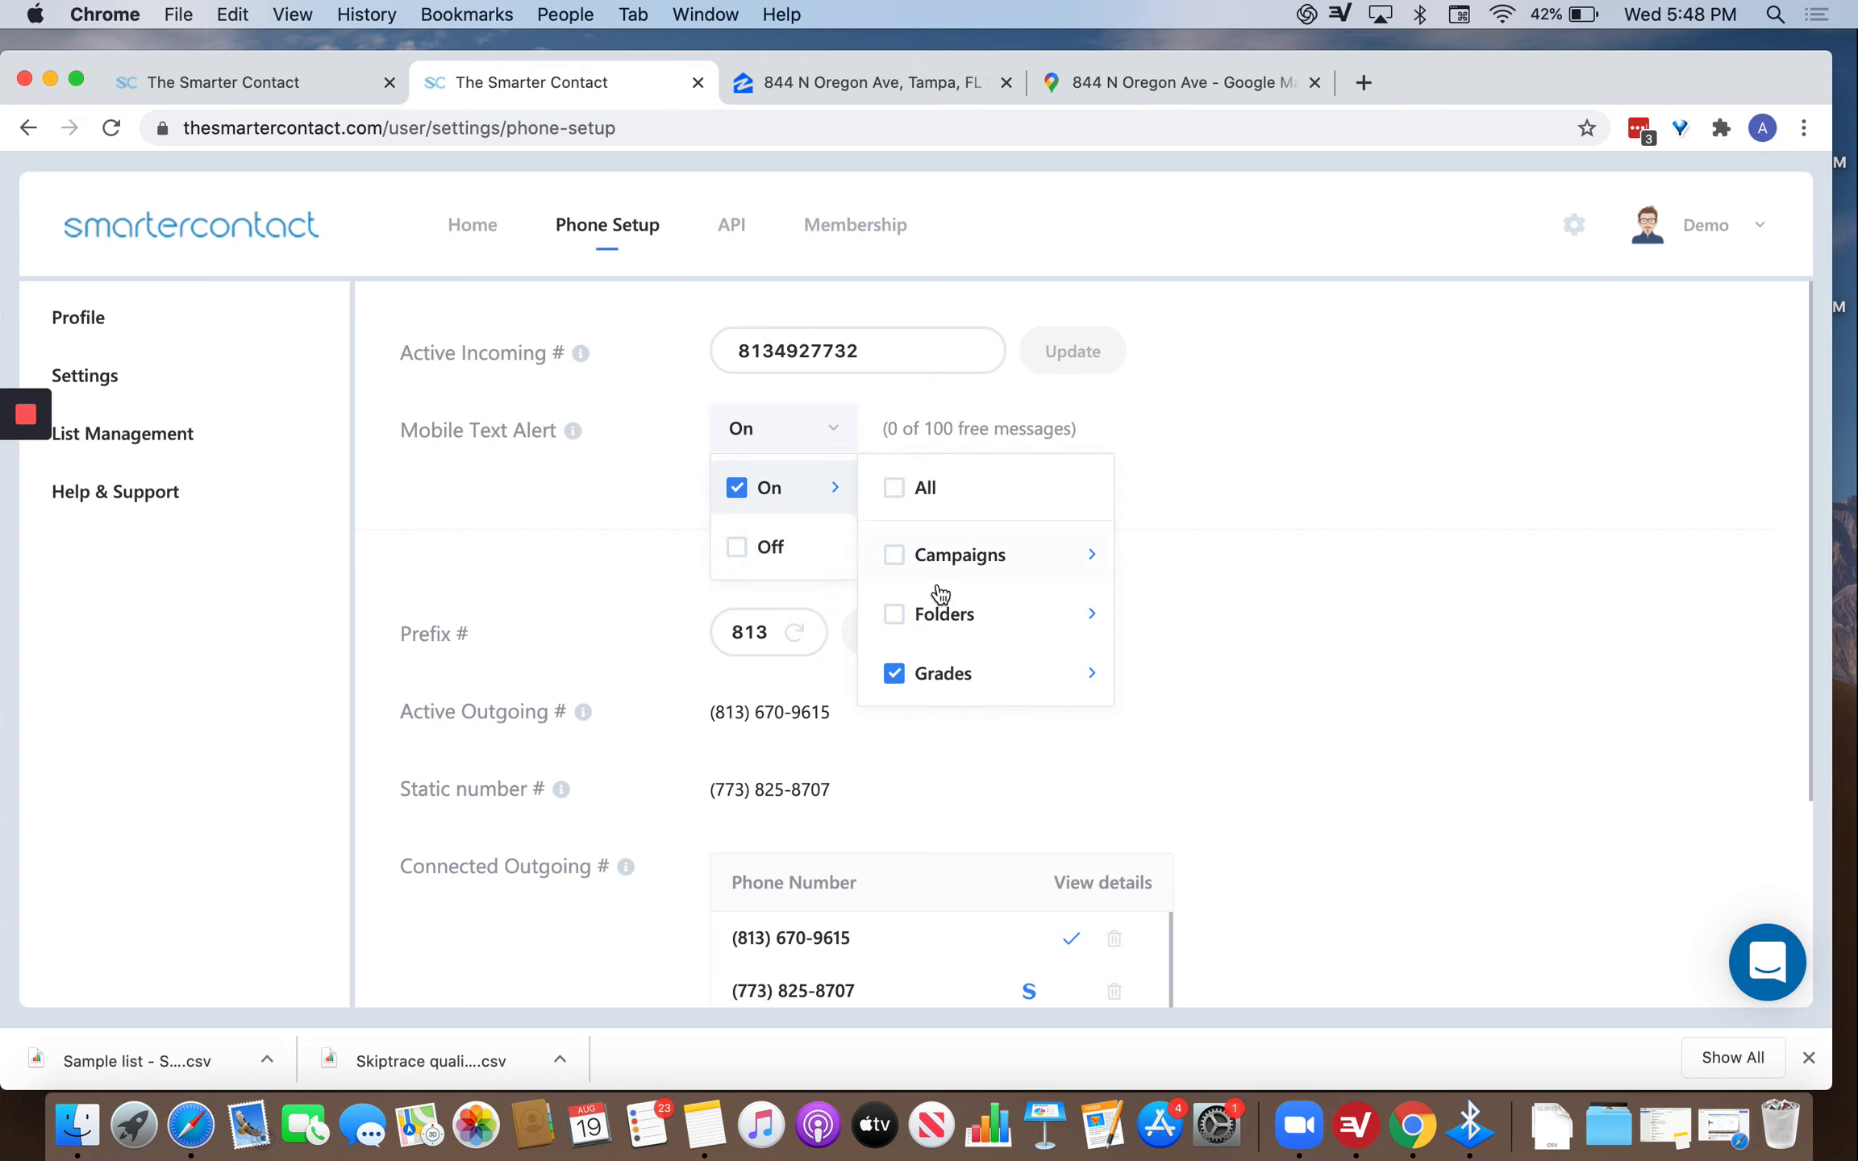
{"action": "left_click", "coordinate": [895, 614]}
{"action": "left_click", "coordinate": [895, 555]}
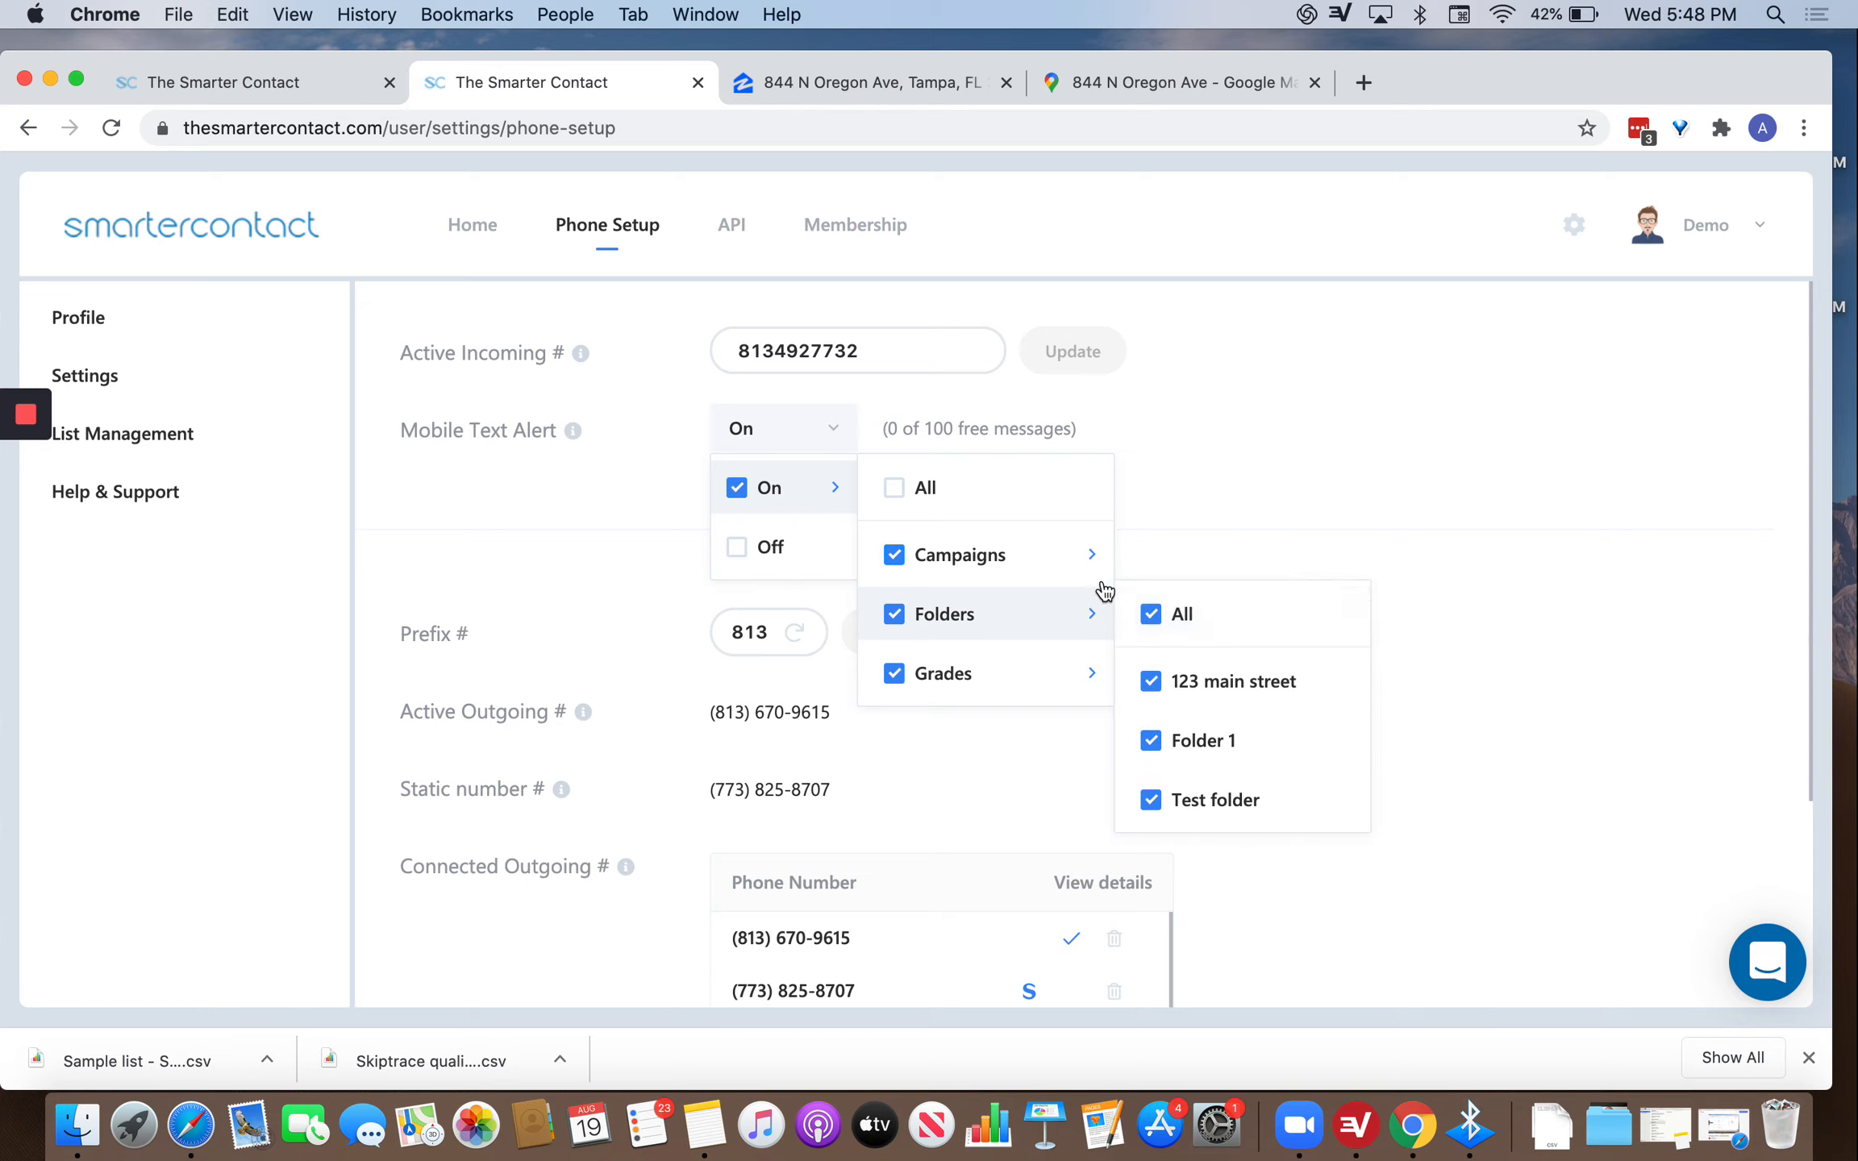
{"action": "mouse_move", "coordinate": [1088, 612]}
{"action": "left_click", "coordinate": [894, 556]}
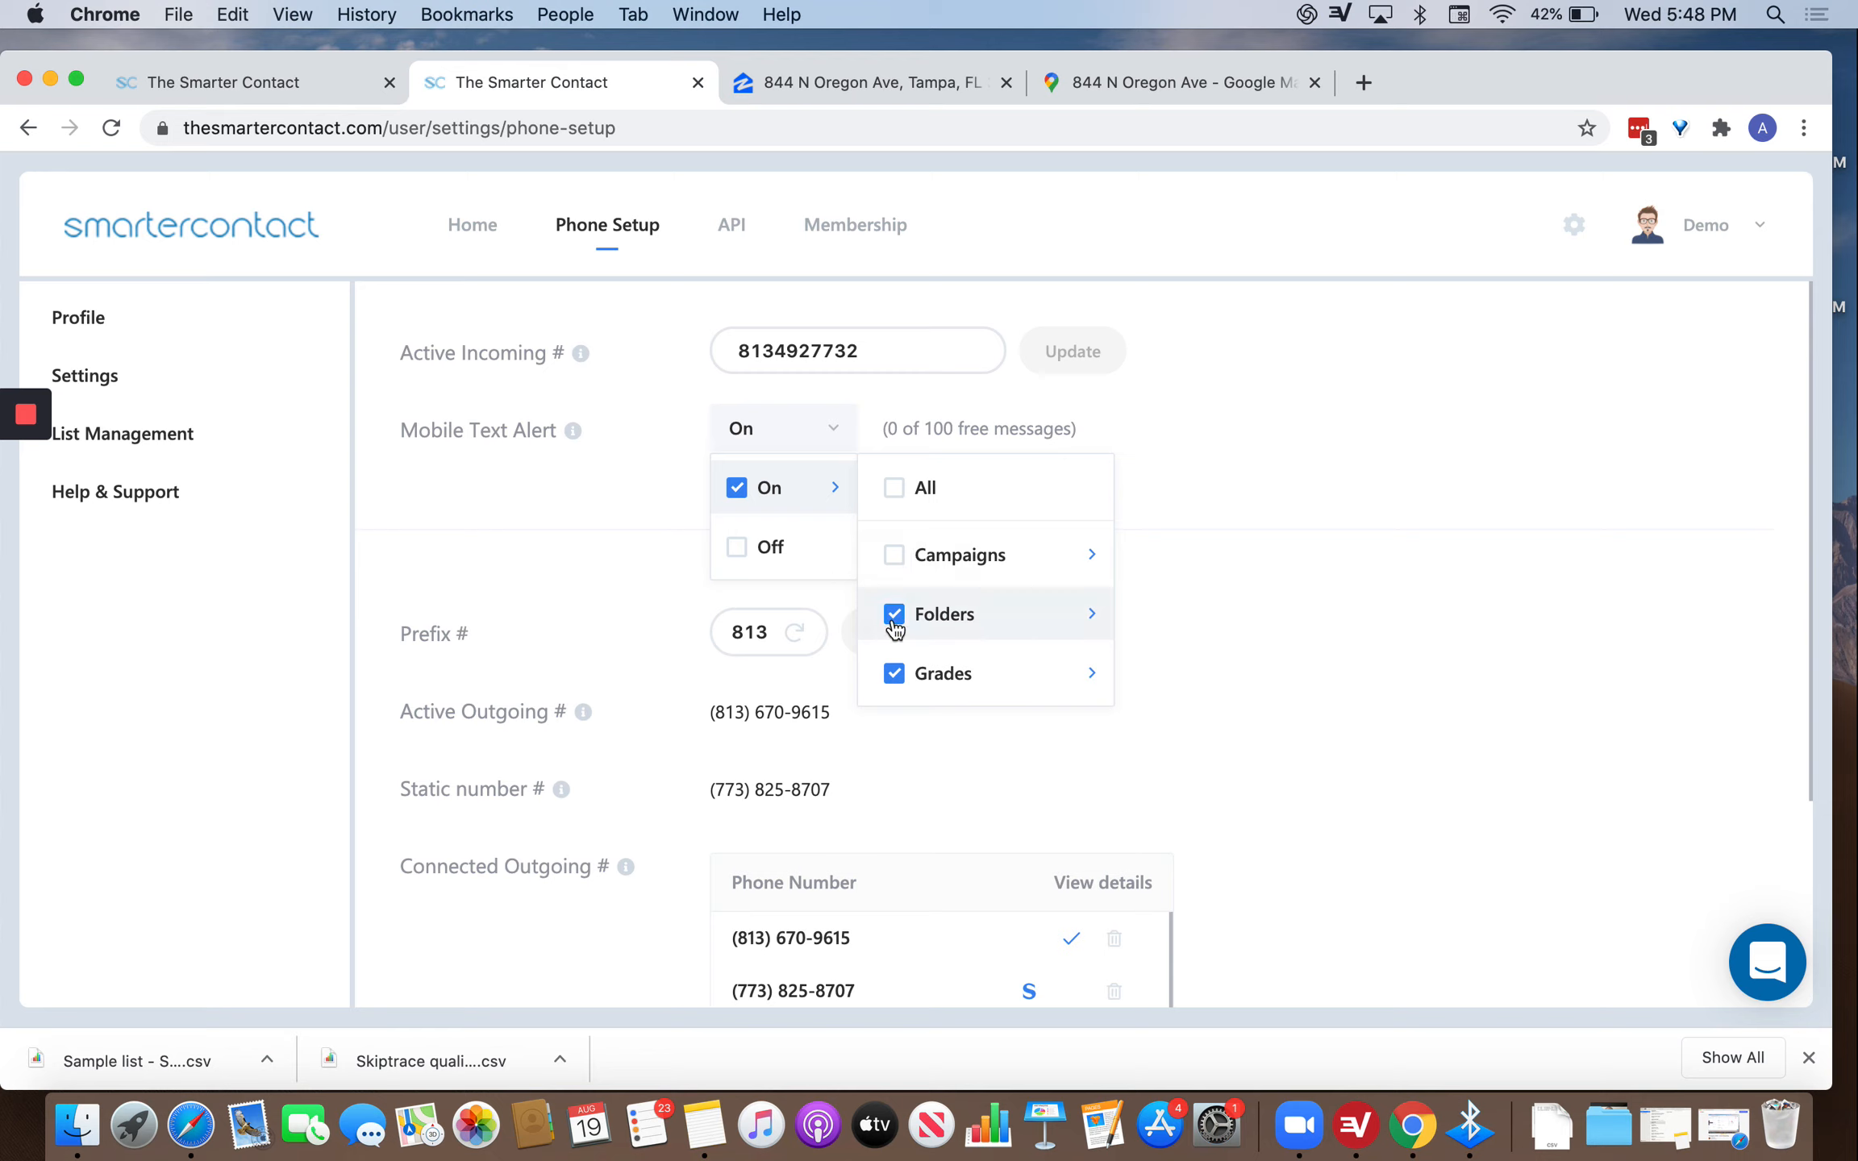
Switch Mobile Text Alert to Off.
{"action": "mouse_move", "coordinate": [578, 429]}
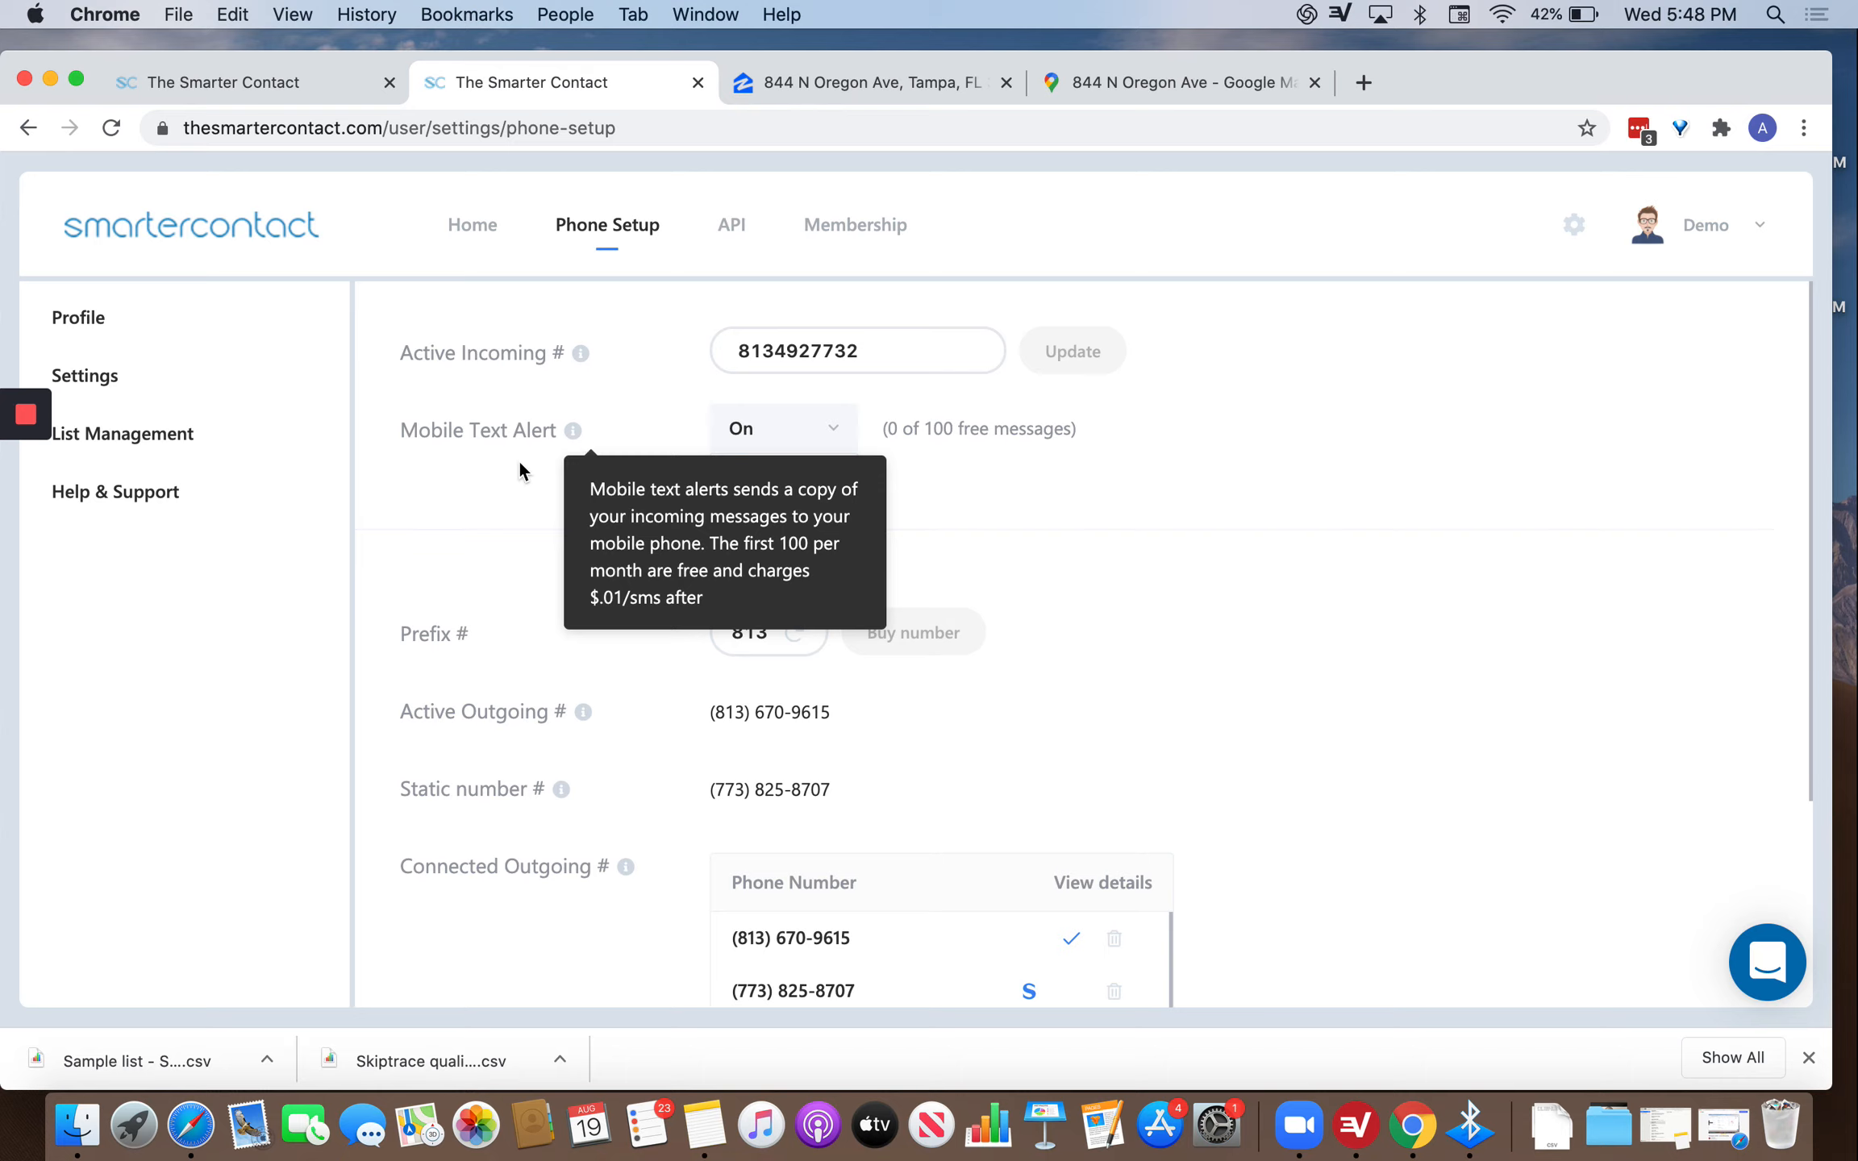
{"action": "left_click", "coordinate": [847, 448]}
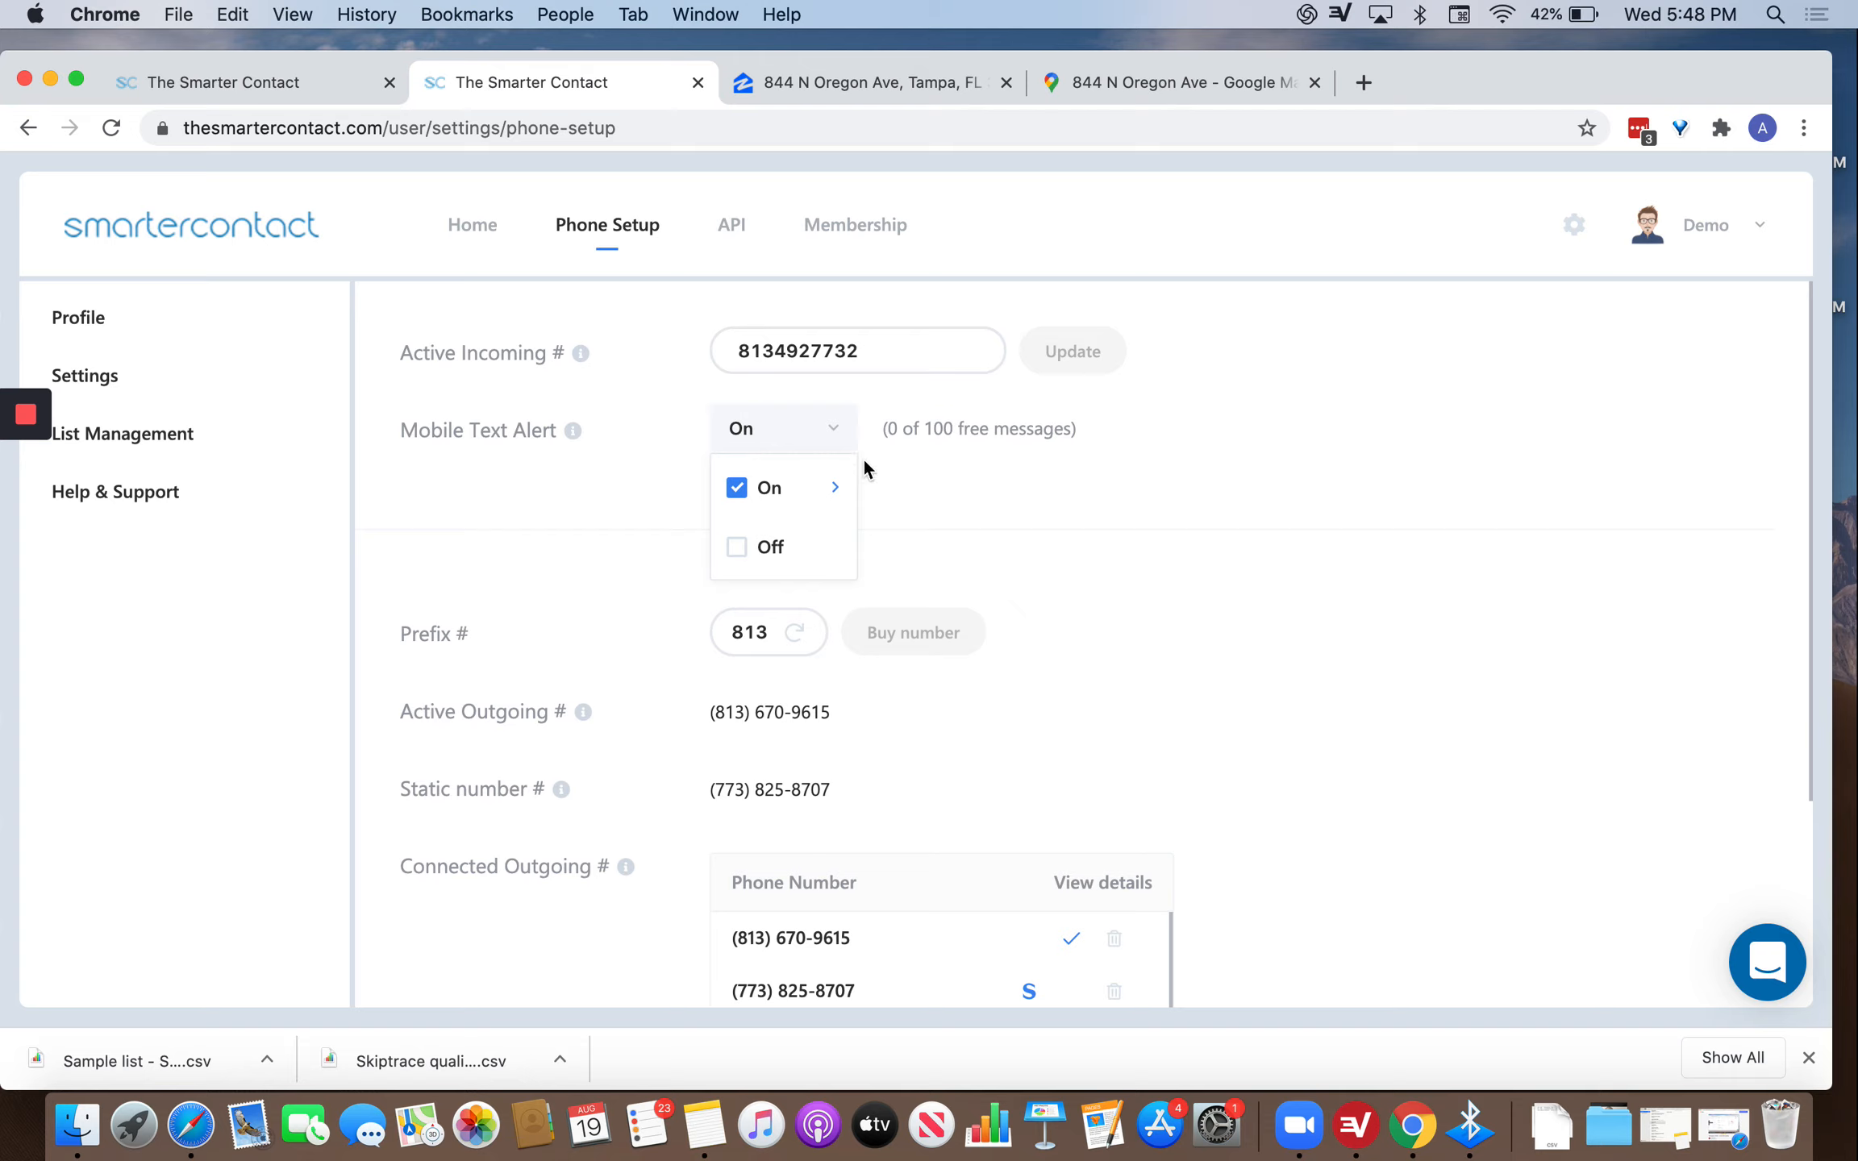
{"action": "left_click", "coordinate": [737, 498]}
{"action": "left_click", "coordinate": [1103, 497]}
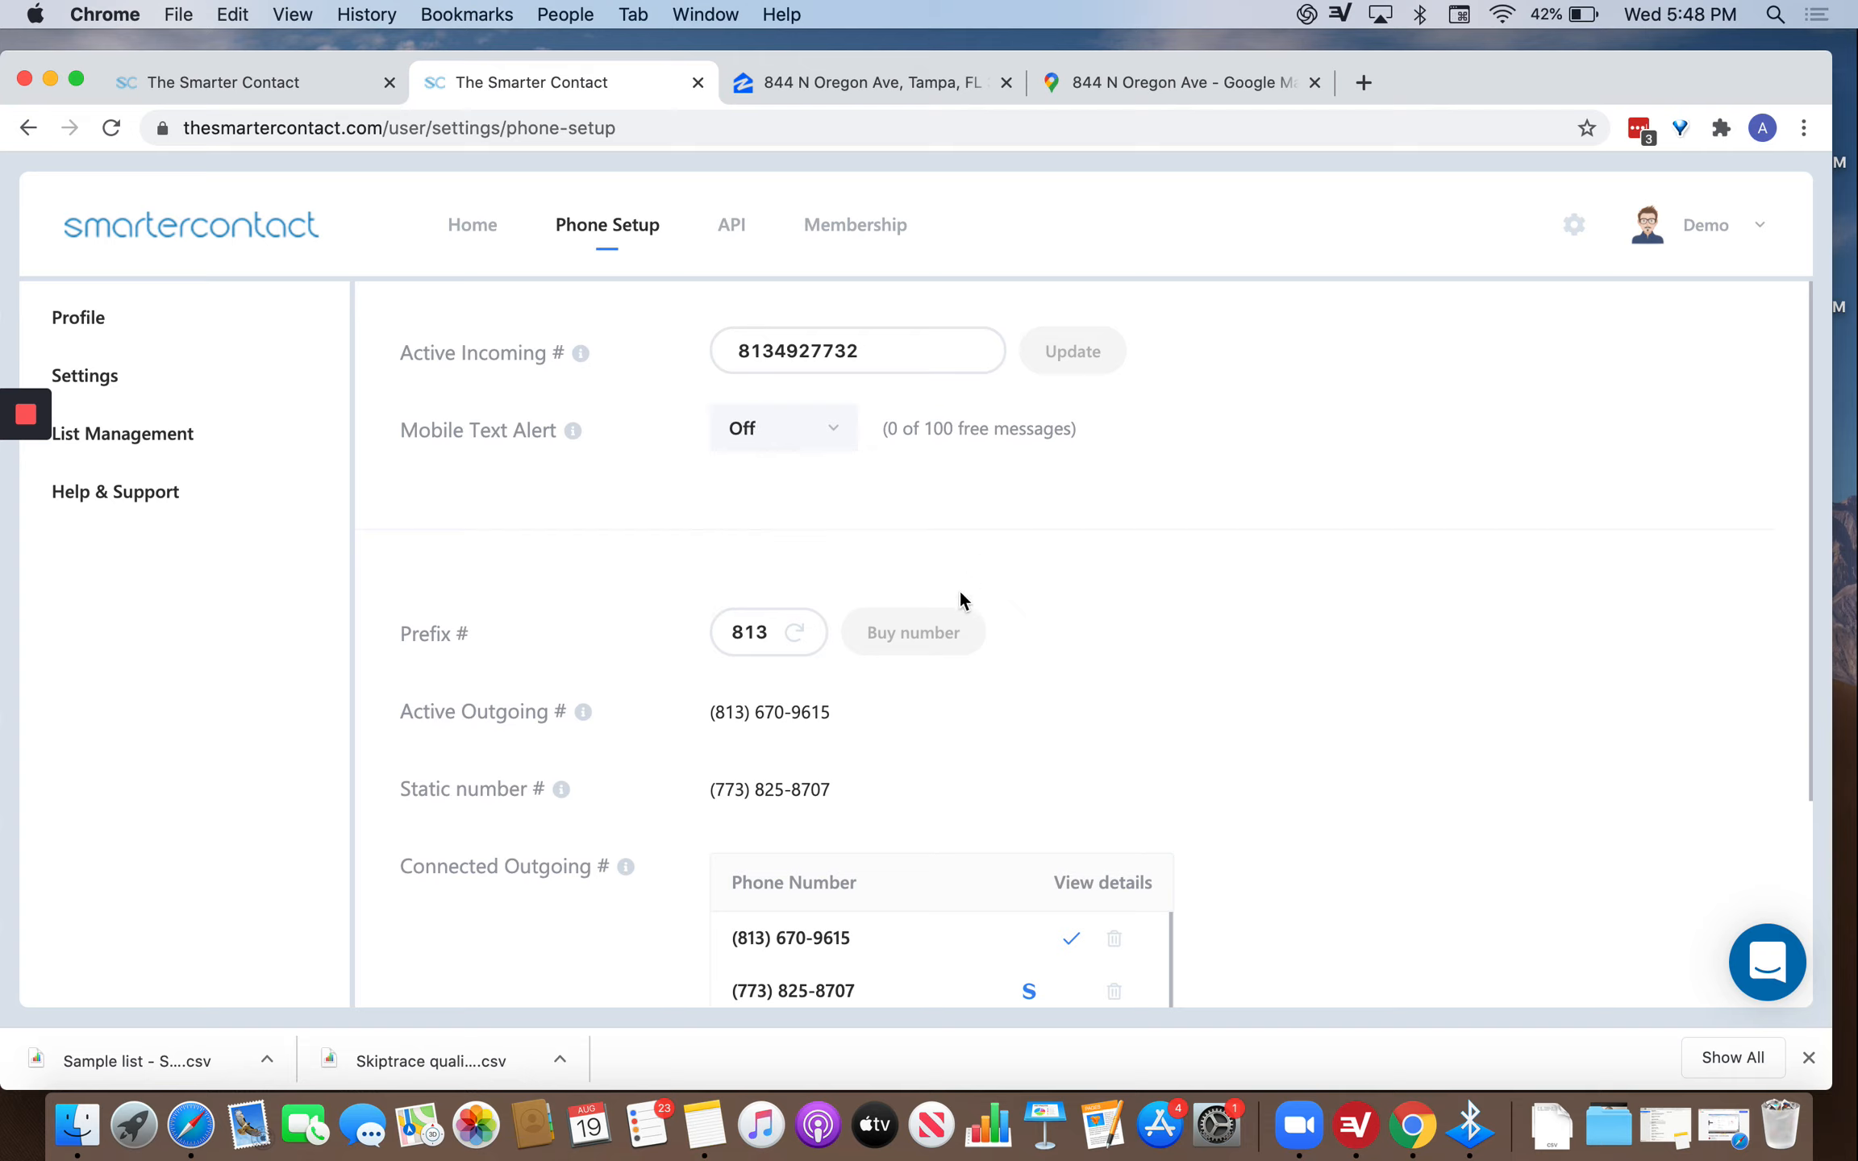
{"action": "scroll", "coordinate": [960, 591], "scroll_direction": "down", "scroll_amount": 5}
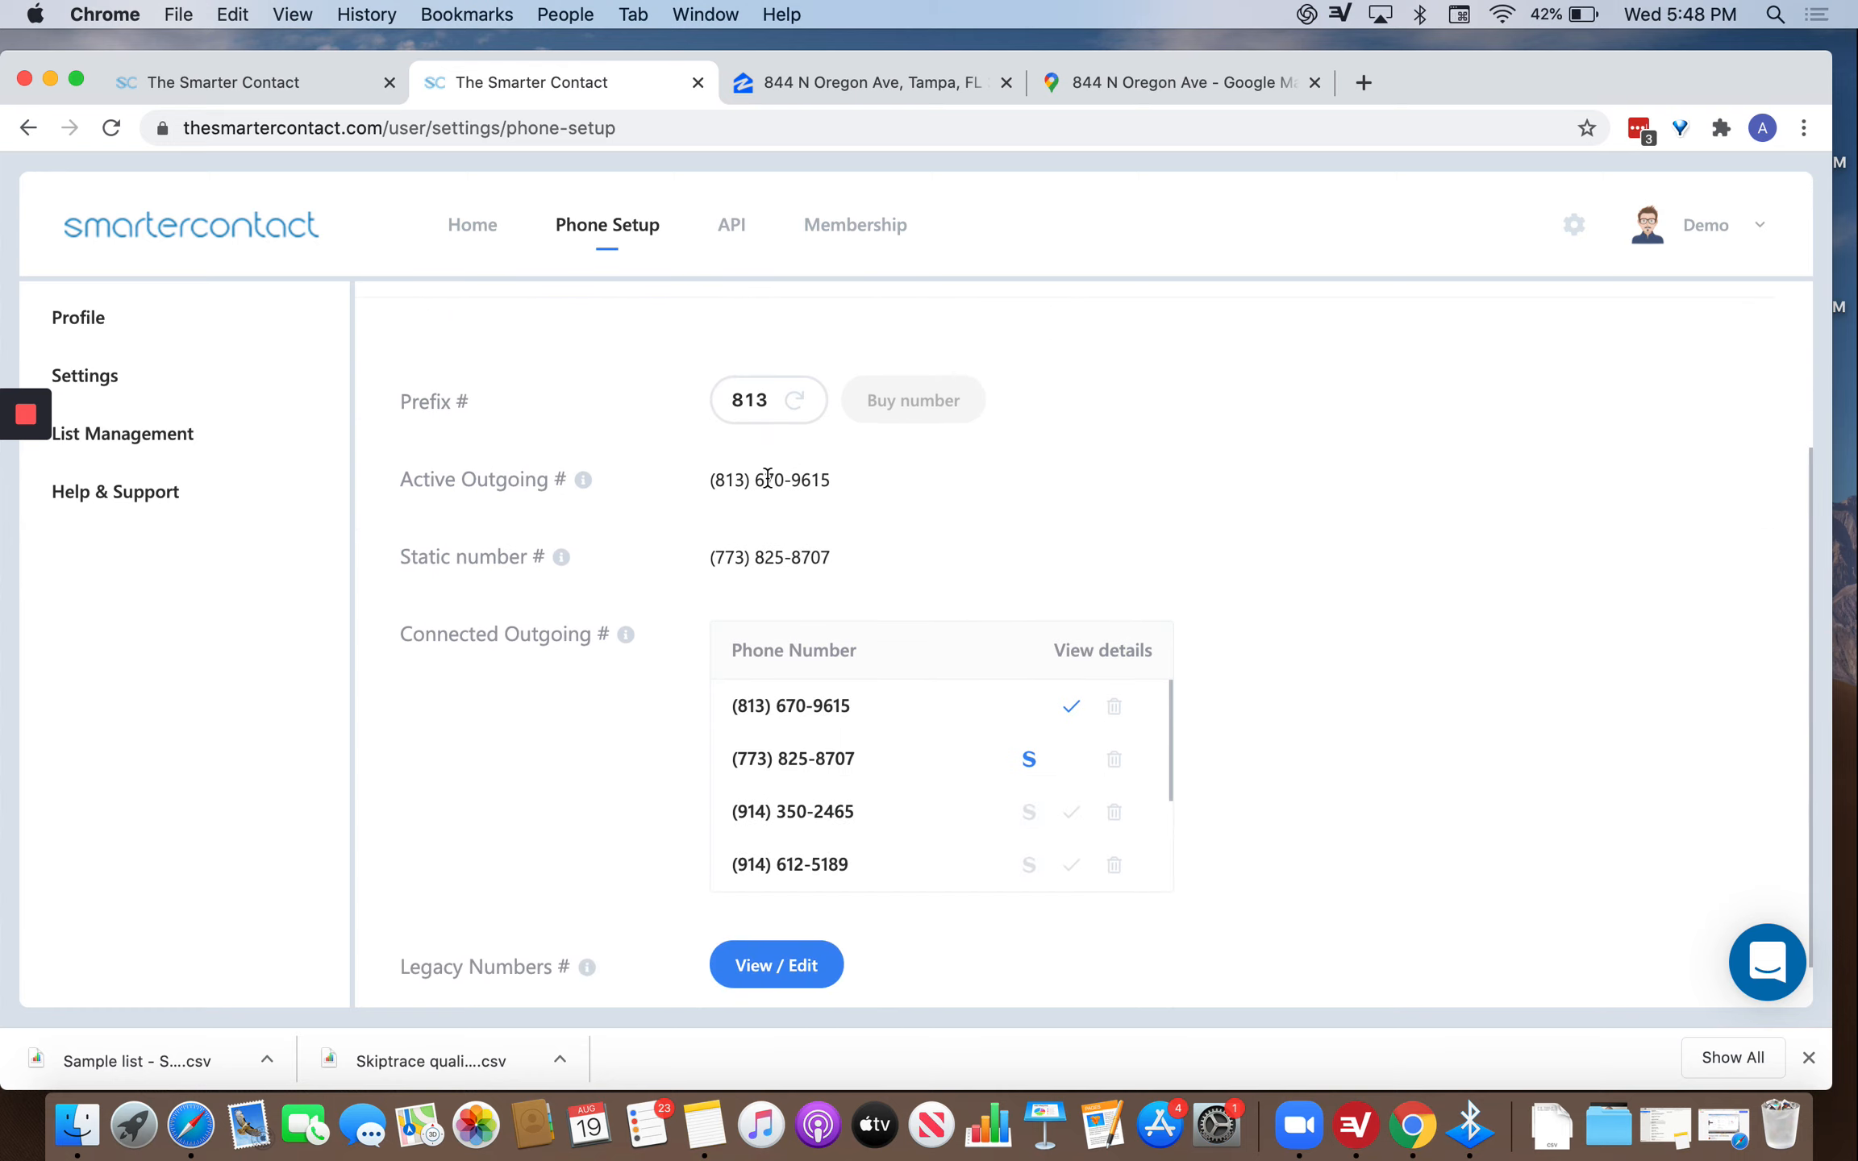
{"action": "left_click", "coordinate": [771, 388]}
{"action": "left_click", "coordinate": [789, 403]}
{"action": "scroll", "coordinate": [788, 556], "scroll_direction": "down", "scroll_amount": 3}
{"action": "scroll", "coordinate": [790, 559], "scroll_direction": "up", "scroll_amount": 3}
{"action": "left_click", "coordinate": [790, 556]}
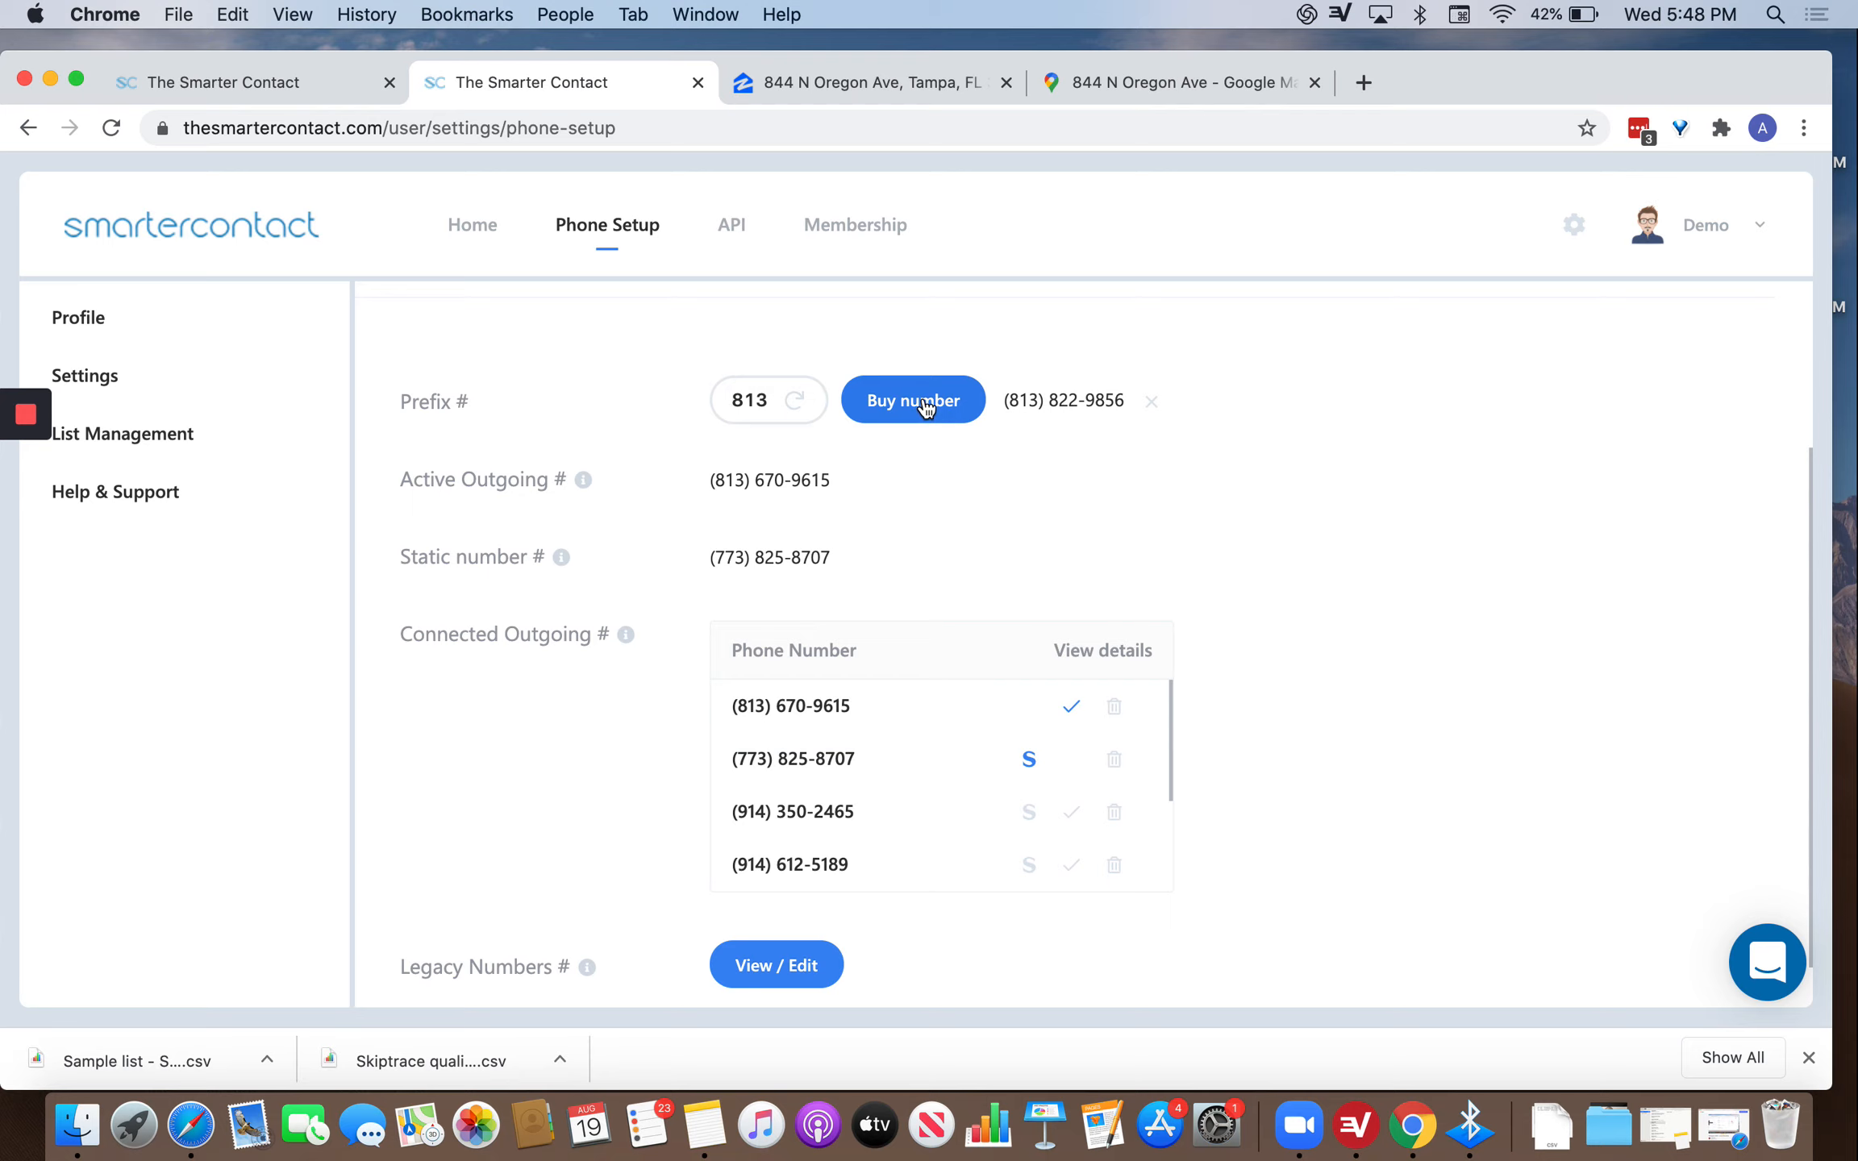
{"action": "left_click", "coordinate": [922, 402]}
{"action": "left_click", "coordinate": [861, 677]}
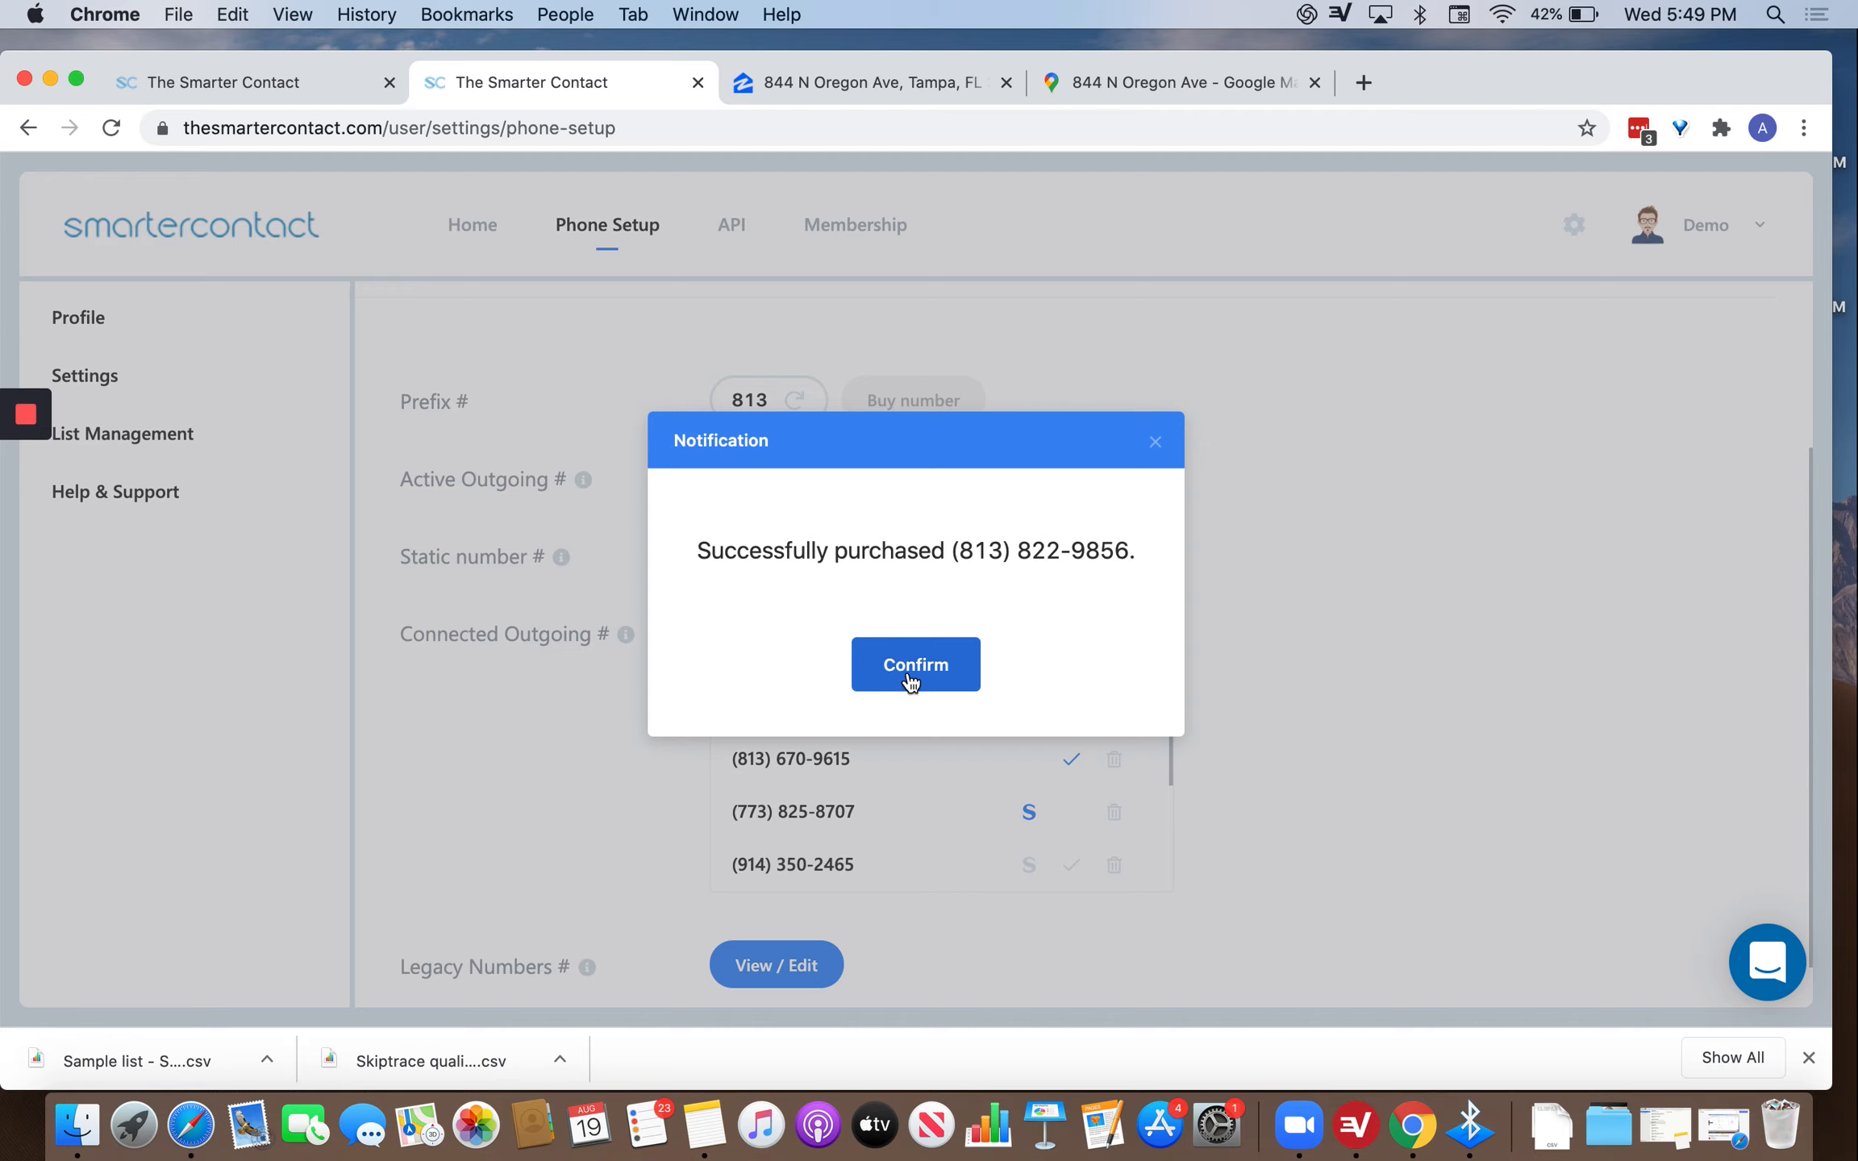
{"action": "left_click", "coordinate": [906, 677]}
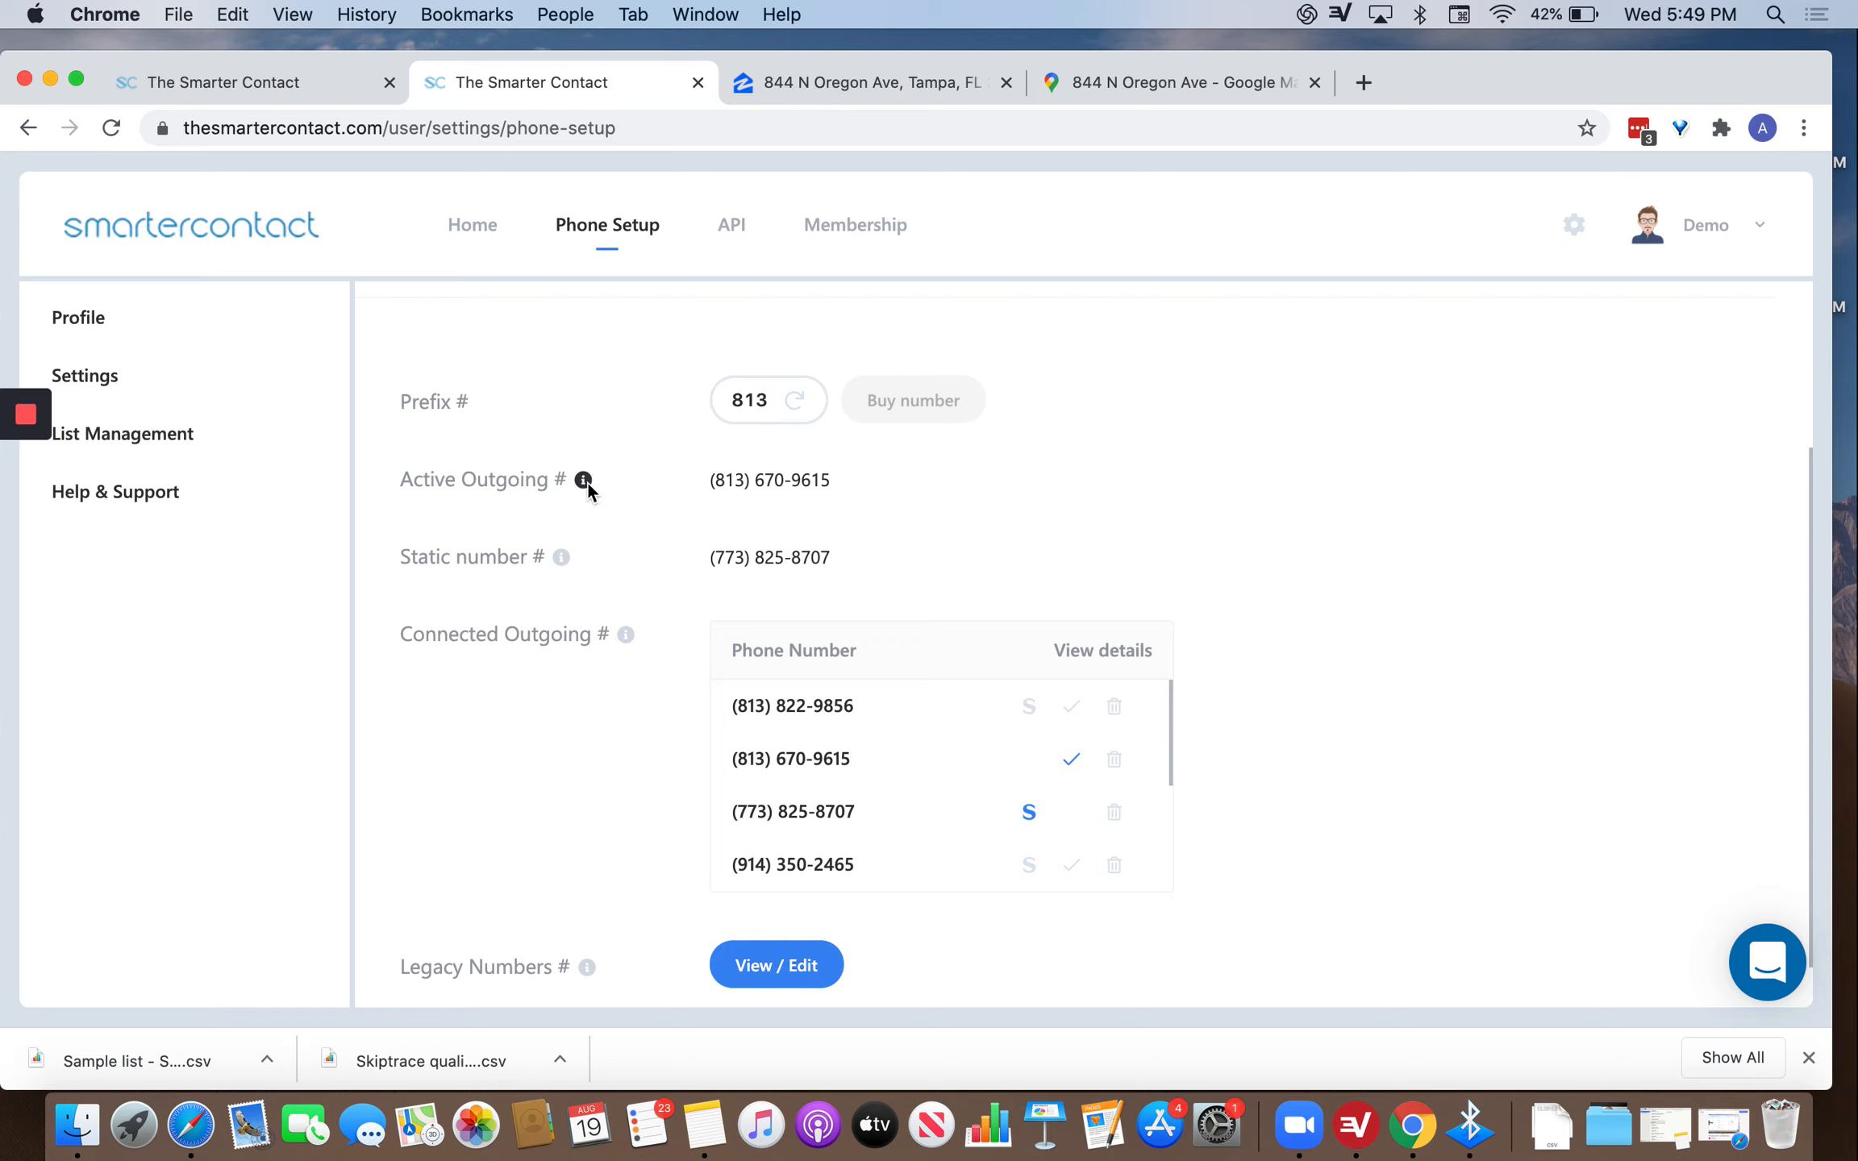
Select the active outgoing number and scroll through the Connected Outgoing list.
{"action": "left_click_drag", "start_coordinate": [838, 483], "coordinate": [704, 483]}
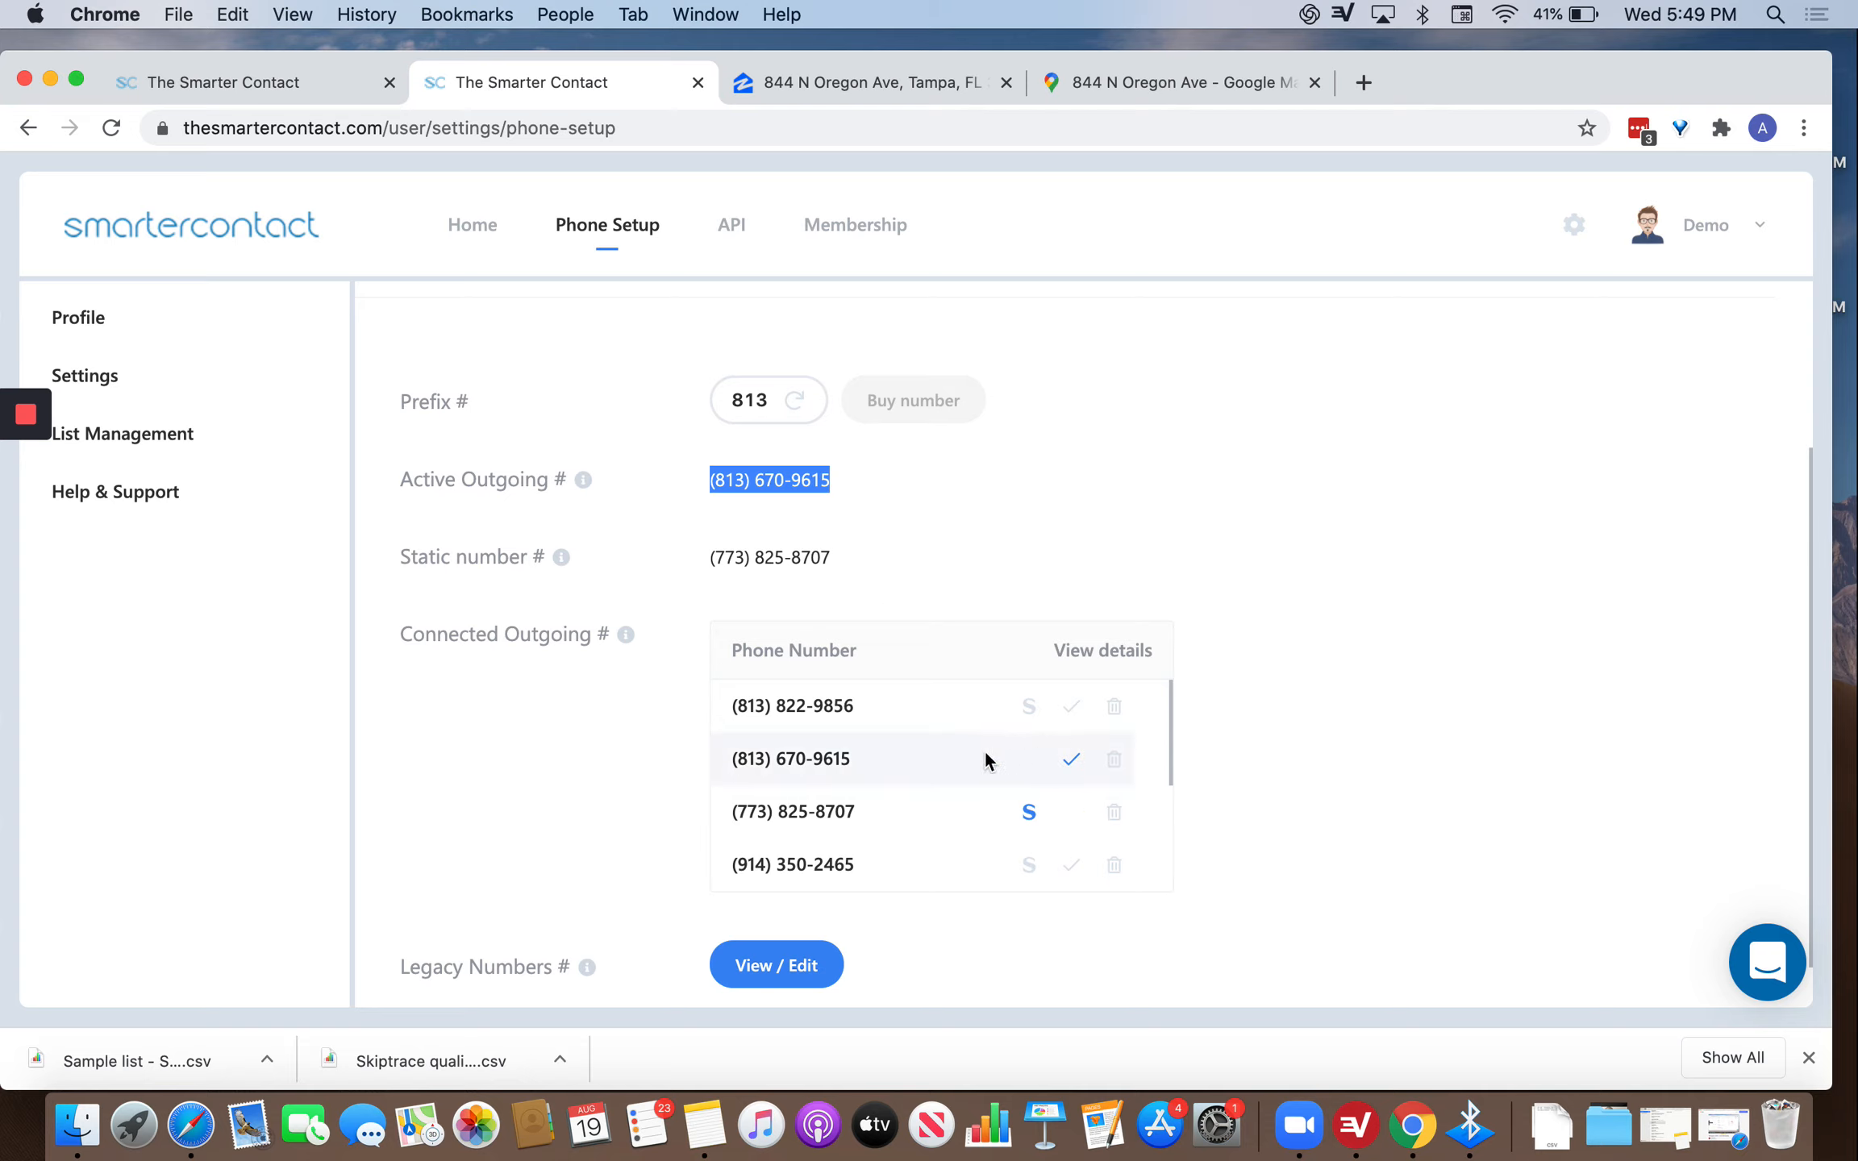
{"action": "scroll", "coordinate": [981, 751], "scroll_direction": "down", "scroll_amount": 3}
{"action": "scroll", "coordinate": [982, 739], "scroll_direction": "up", "scroll_amount": 3}
{"action": "mouse_move", "coordinate": [853, 758]}
{"action": "left_mouse_down"}
{"action": "mouse_move", "coordinate": [788, 763]}
{"action": "mouse_move", "coordinate": [853, 766]}
{"action": "left_mouse_up"}
{"action": "scroll", "coordinate": [853, 764], "scroll_direction": "down", "scroll_amount": 1}
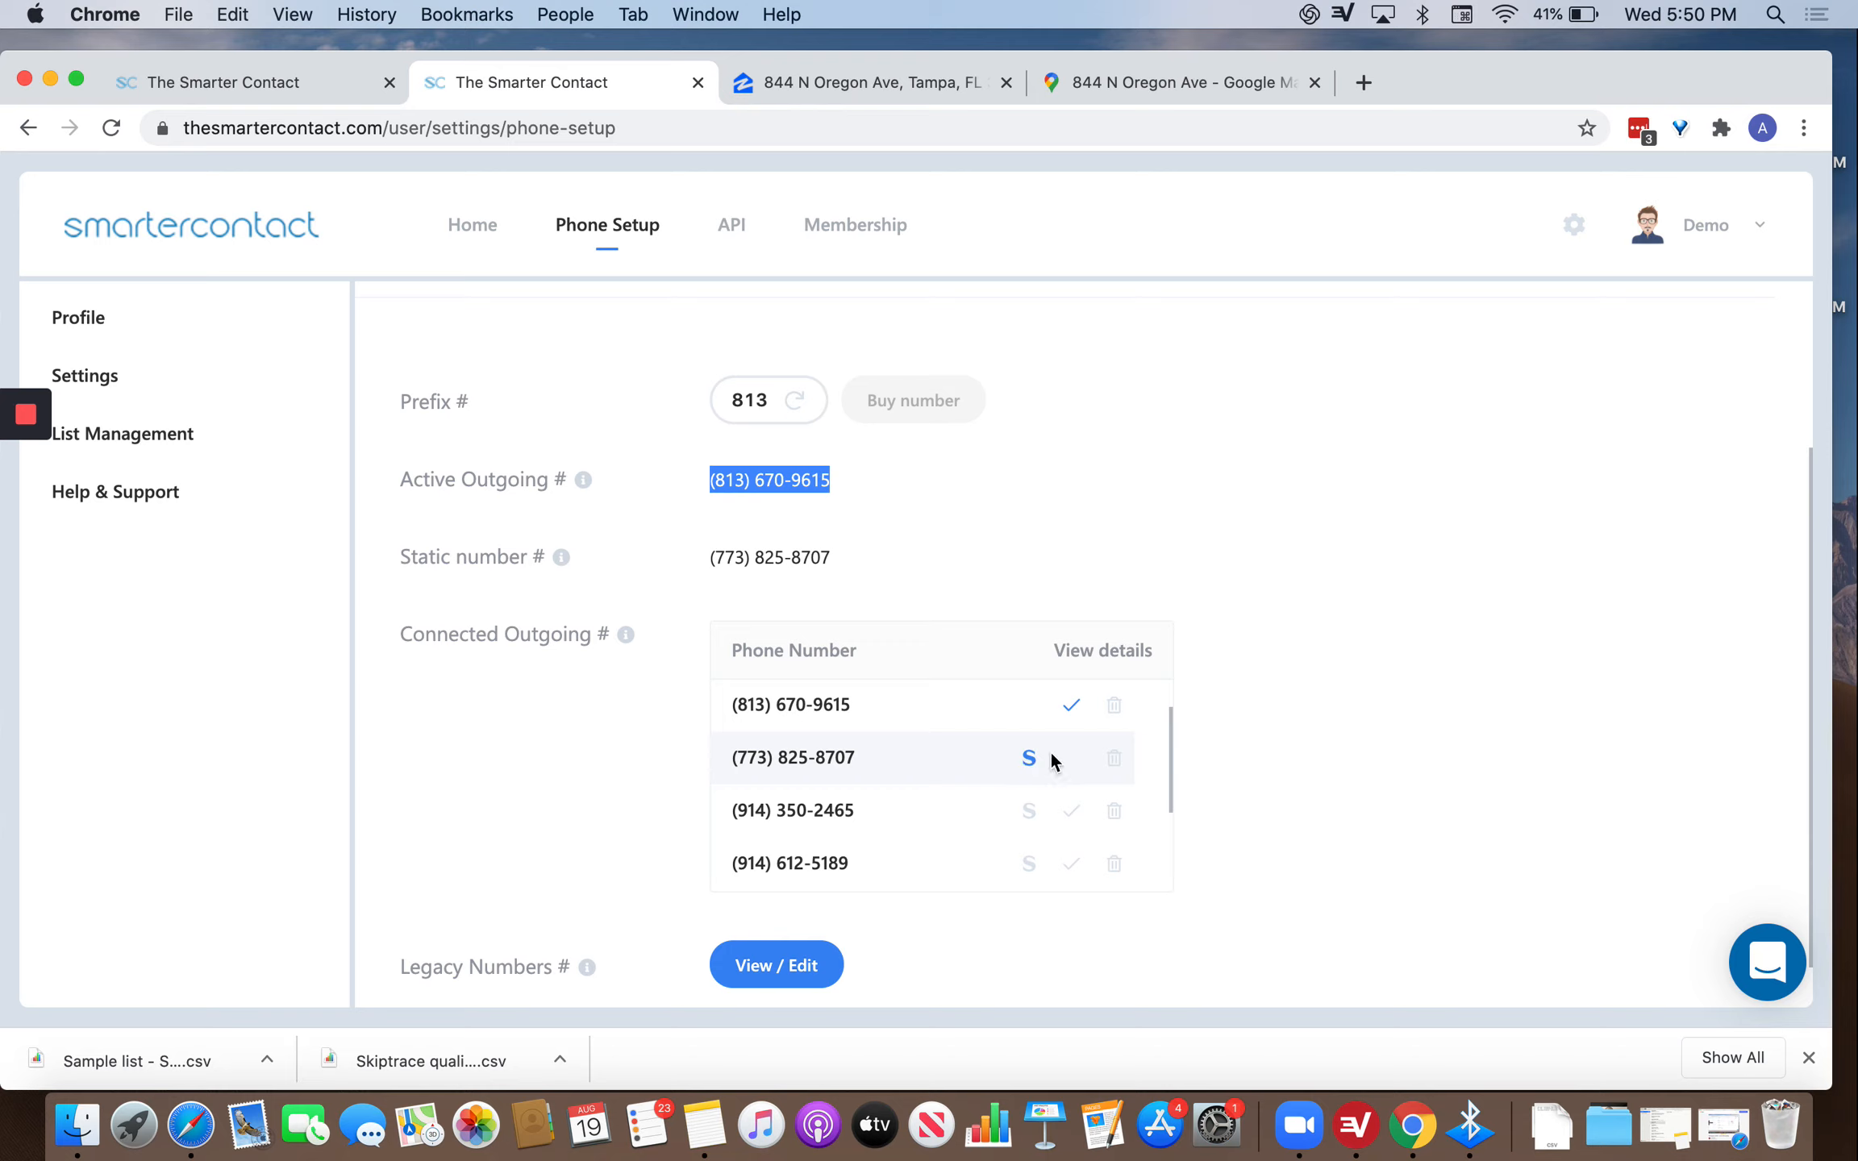
{"action": "scroll", "coordinate": [1049, 758], "scroll_direction": "up", "scroll_amount": 1}
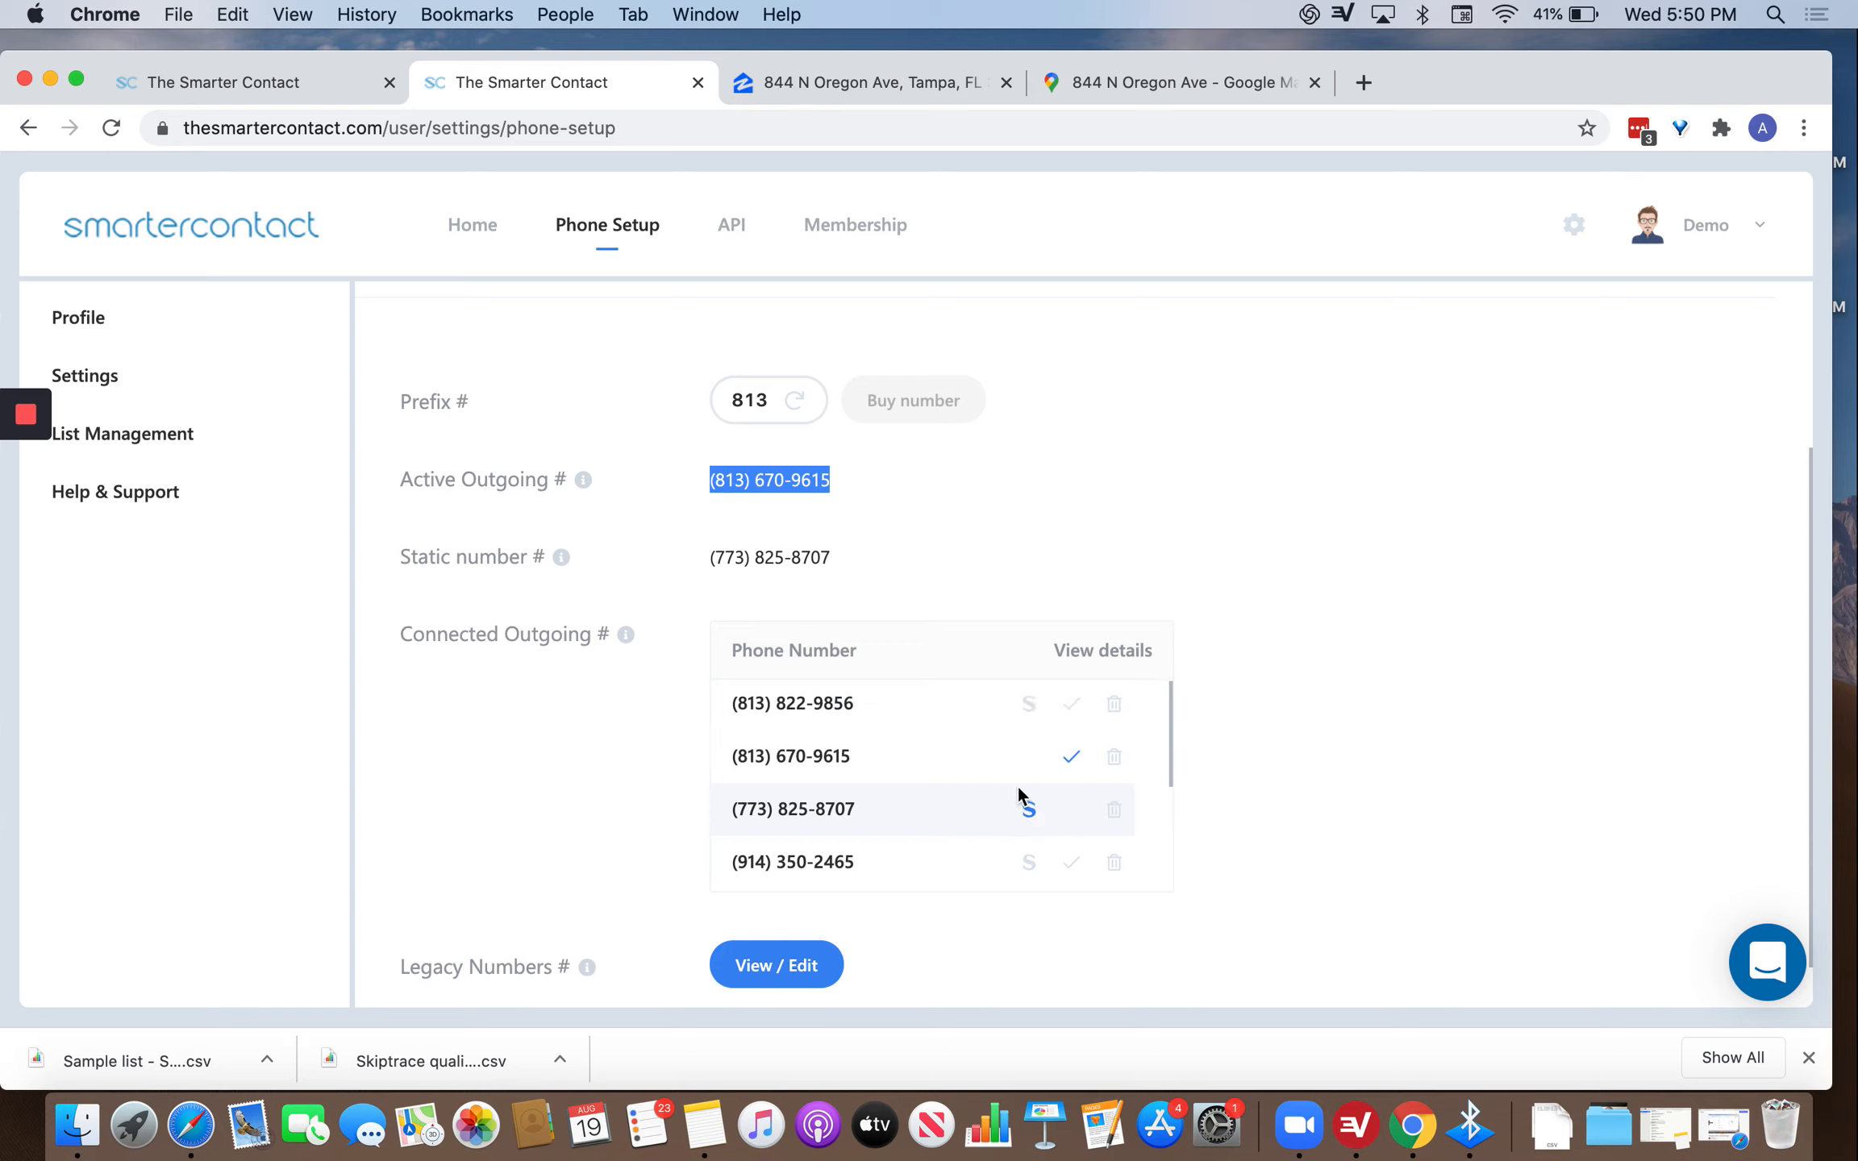
{"action": "scroll", "coordinate": [992, 736], "scroll_direction": "down", "scroll_amount": 2}
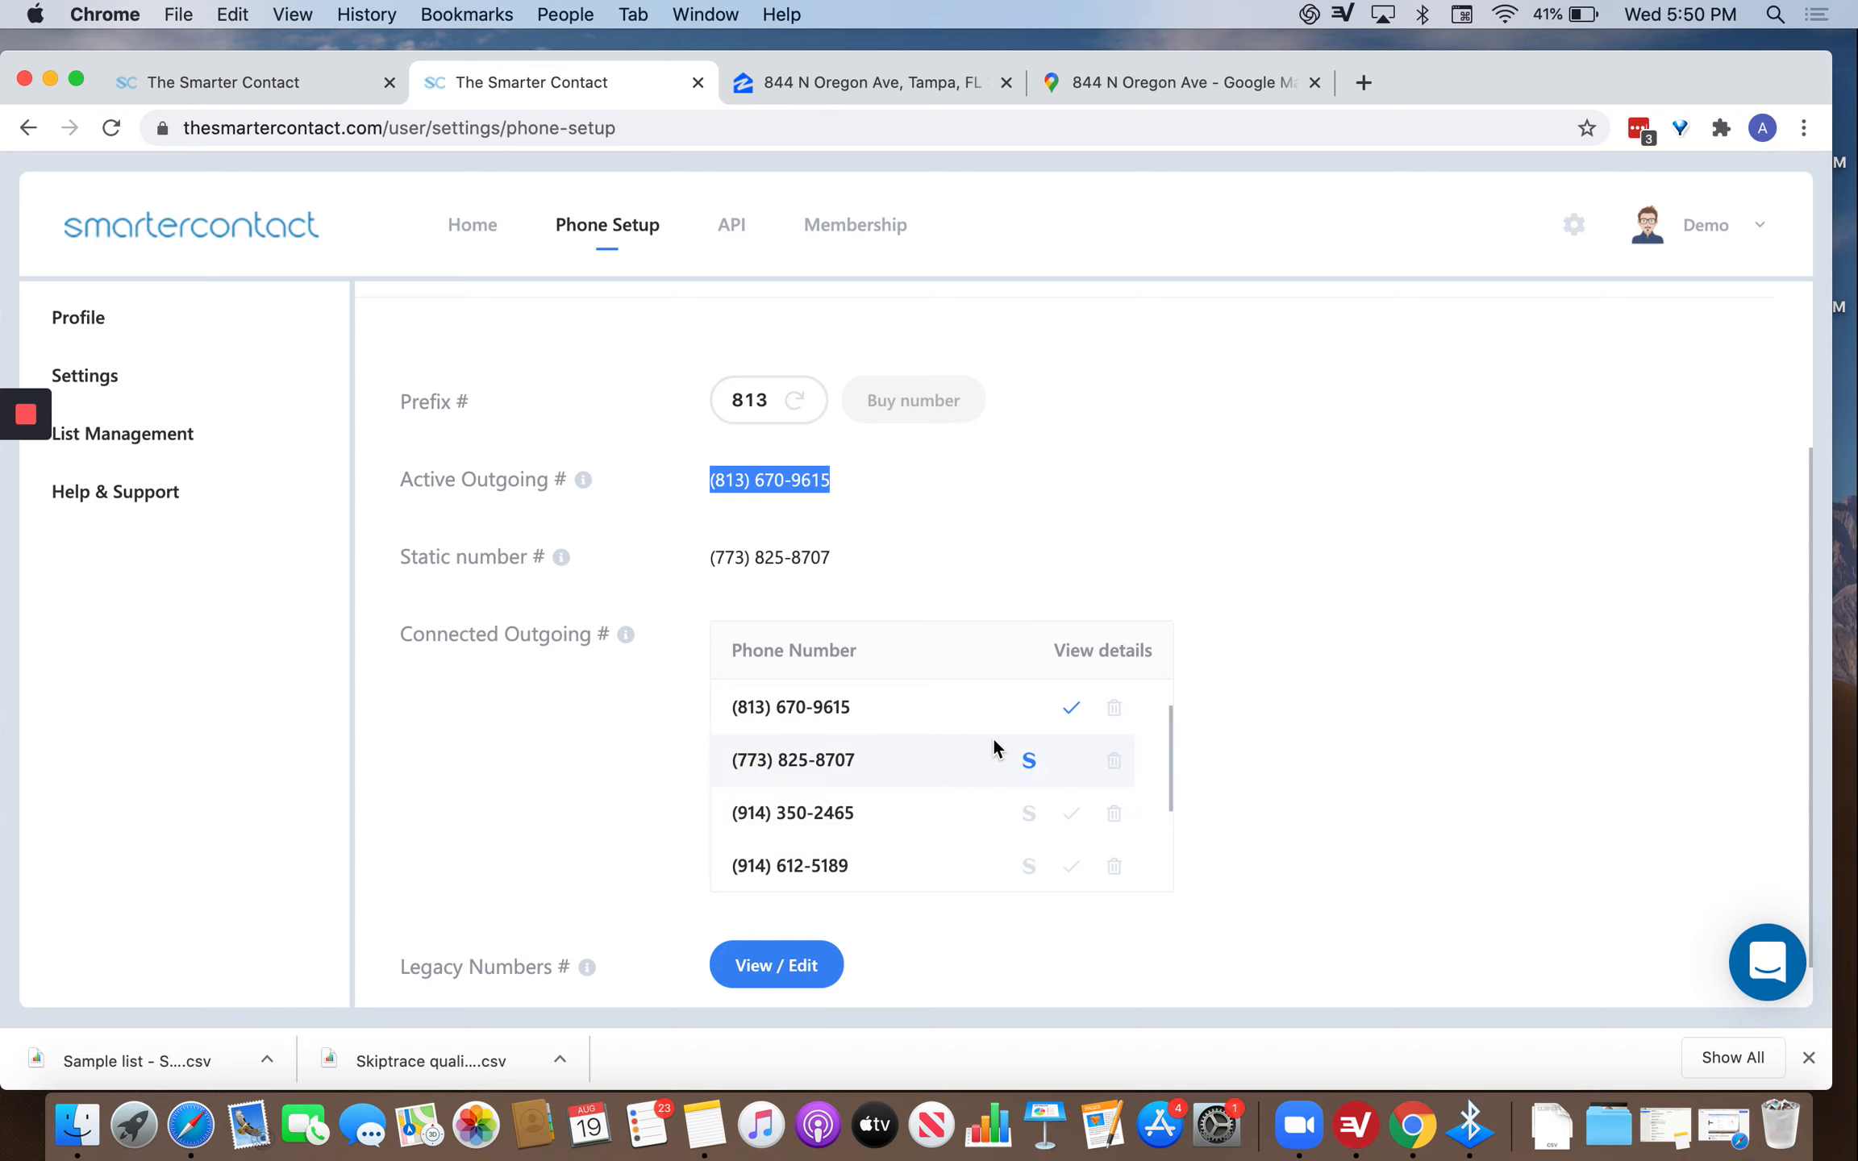
{"action": "scroll", "coordinate": [993, 736], "scroll_direction": "up", "scroll_amount": 2}
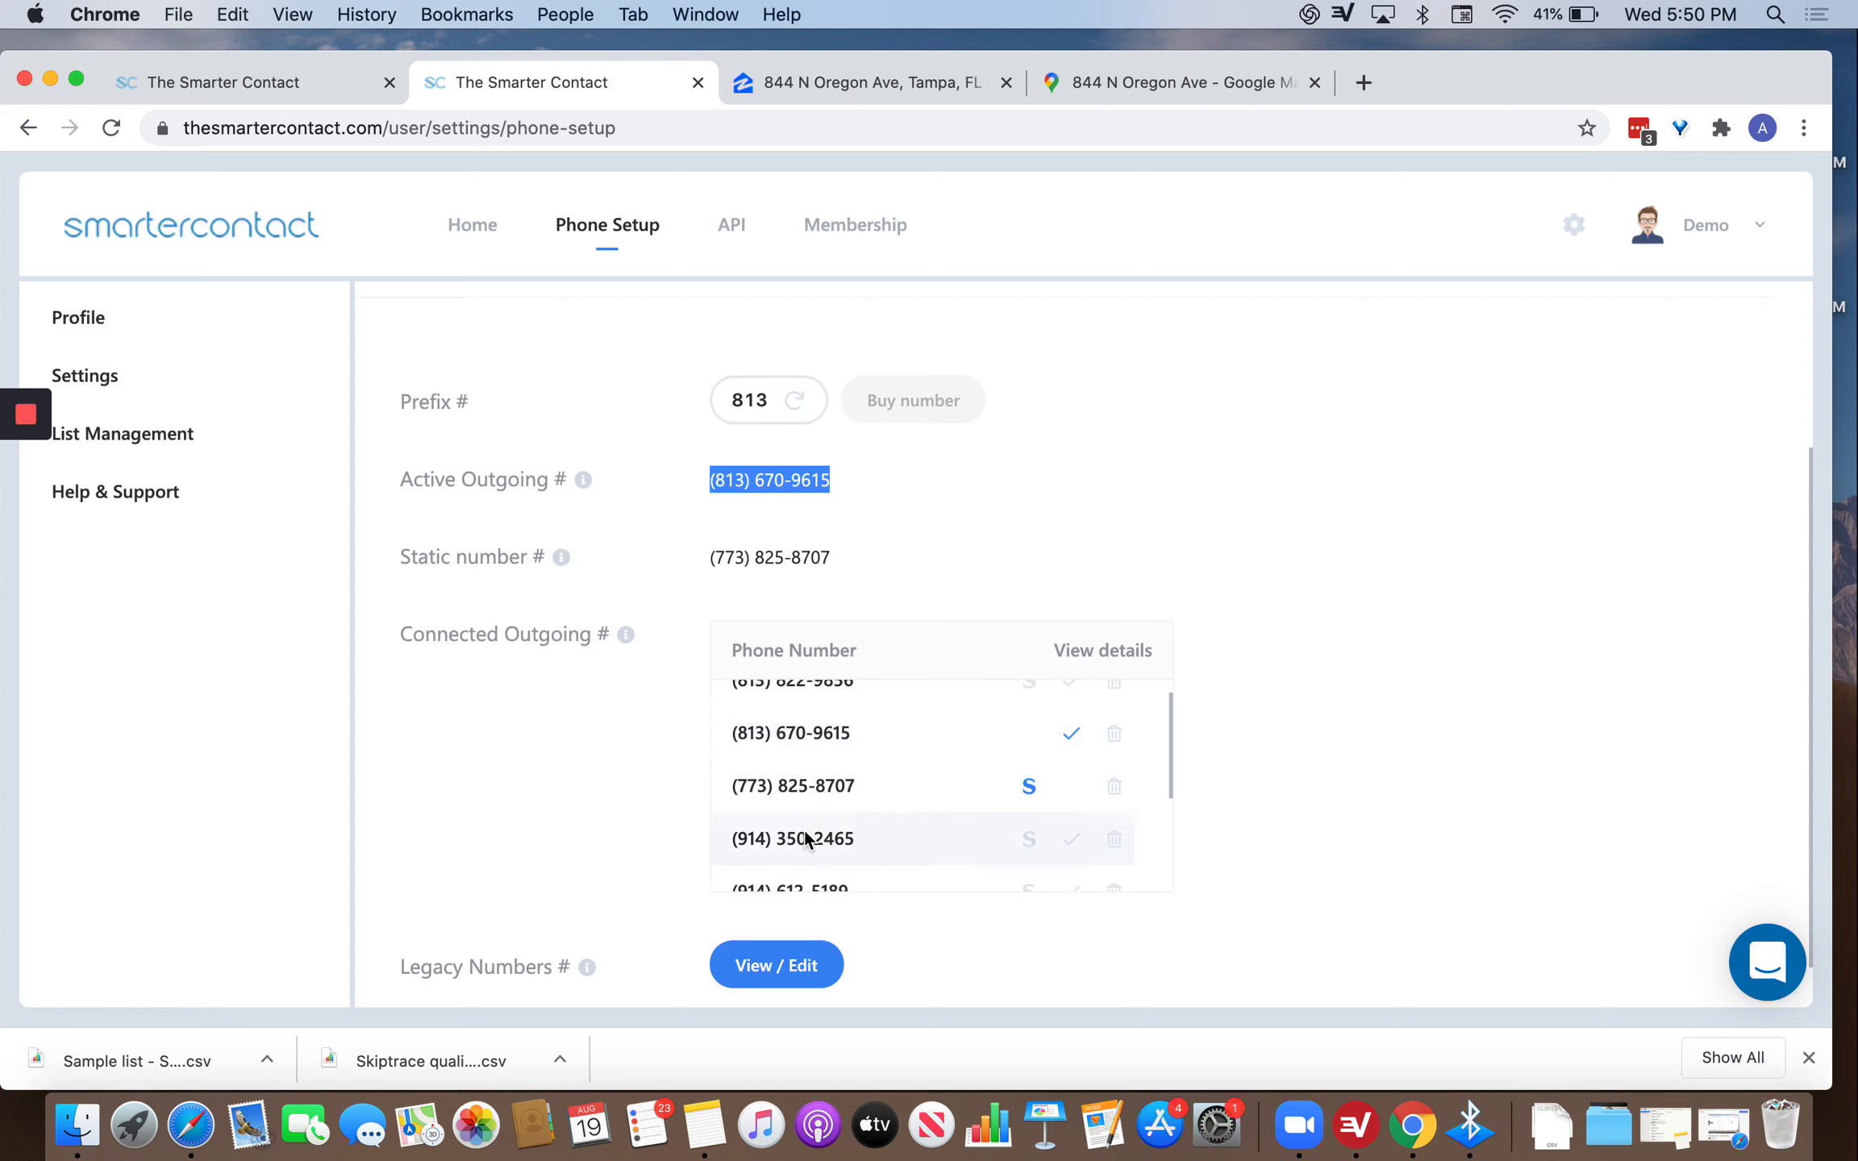
{"action": "scroll", "coordinate": [804, 831], "scroll_direction": "down", "scroll_amount": 1}
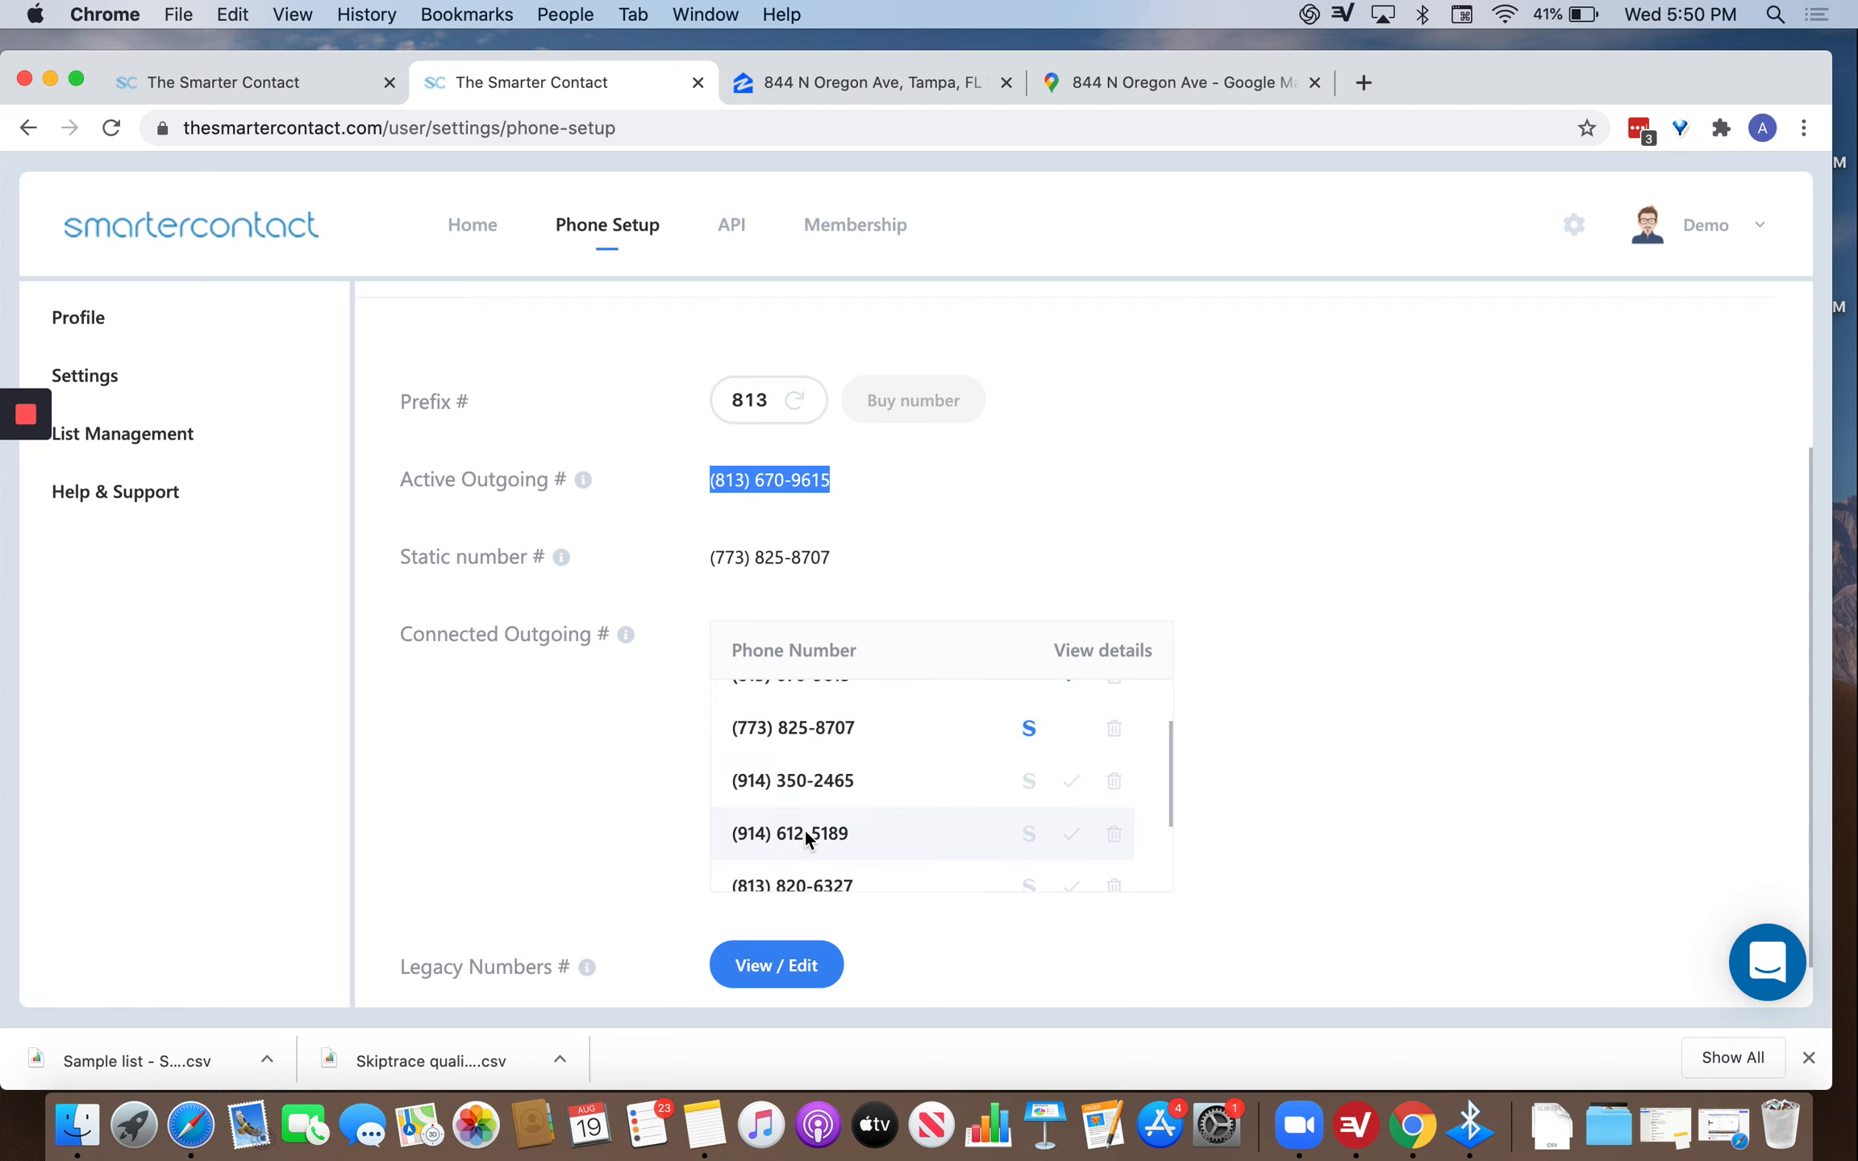
{"action": "scroll", "coordinate": [804, 830], "scroll_direction": "down", "scroll_amount": 2}
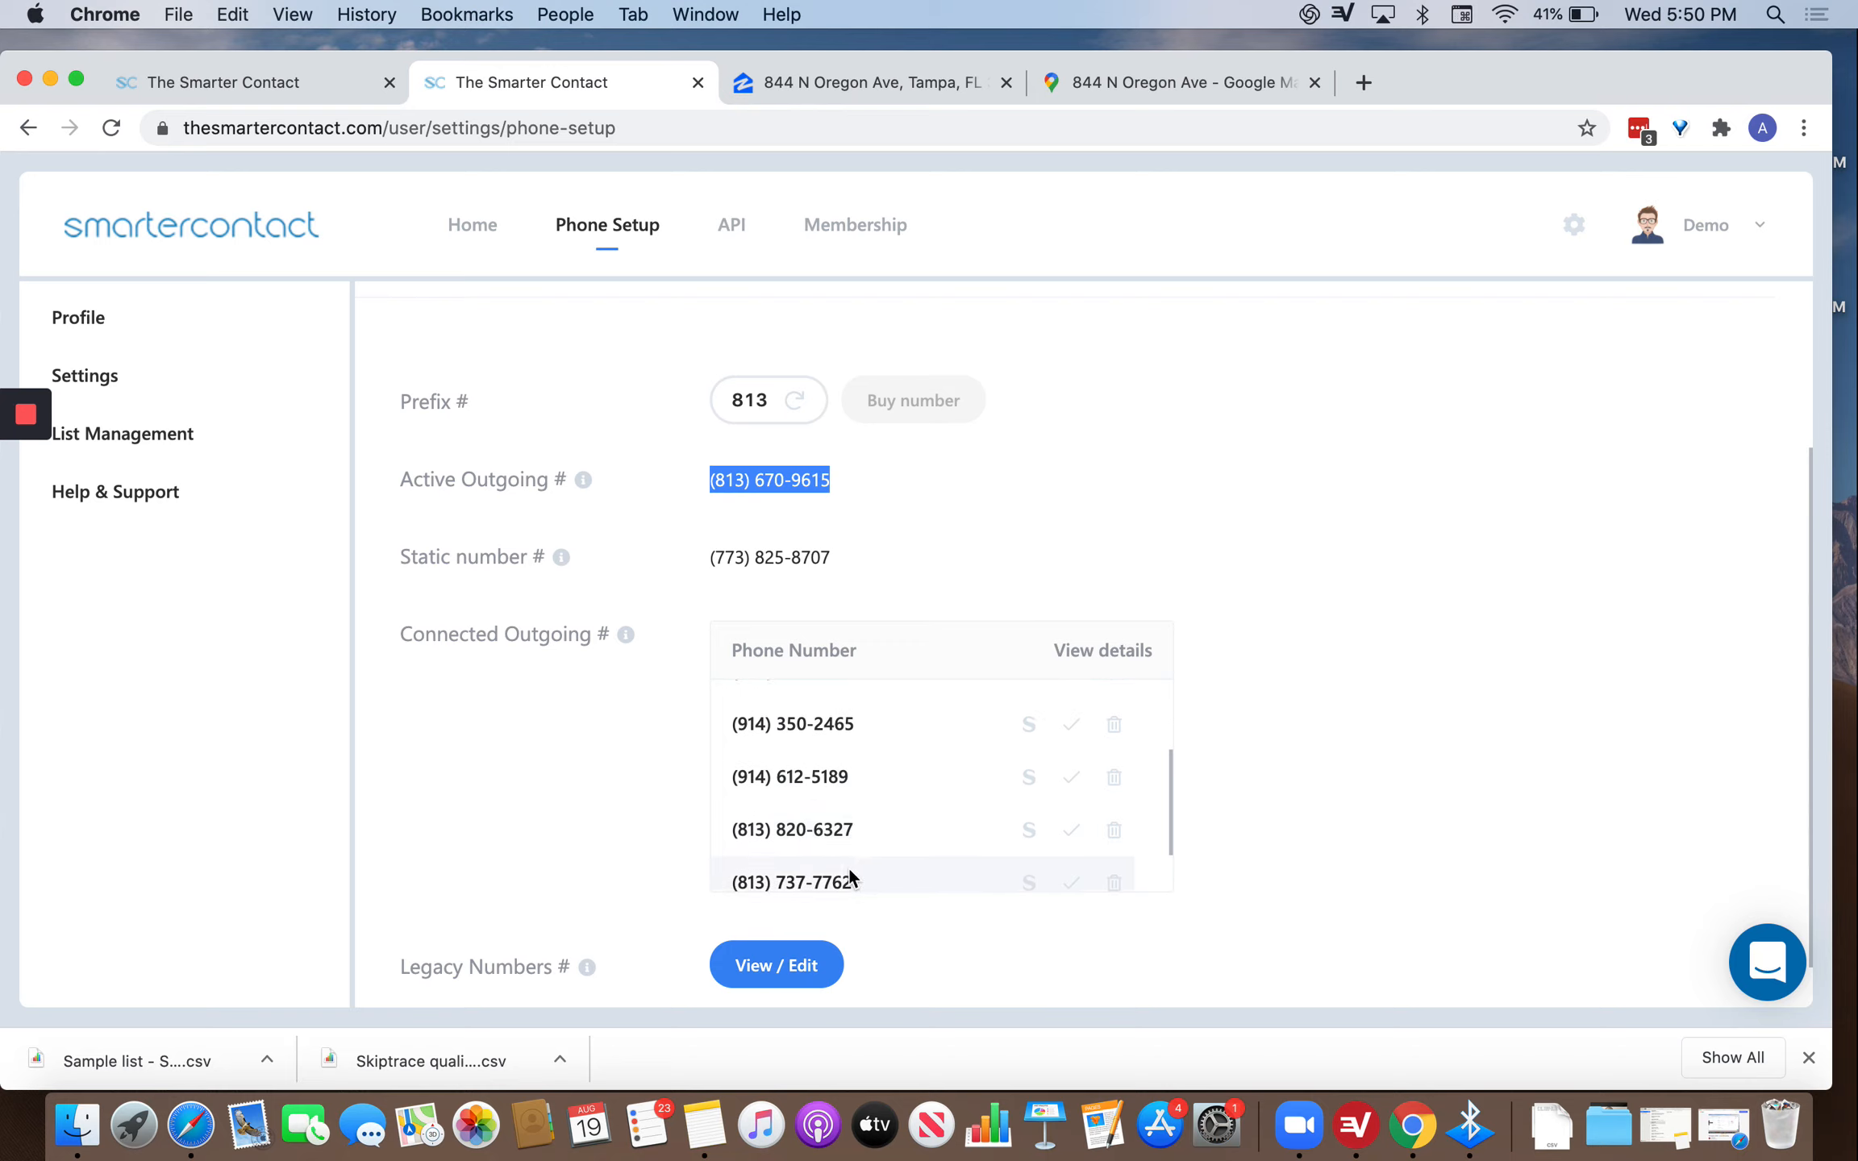
{"action": "scroll", "coordinate": [847, 867], "scroll_direction": "down", "scroll_amount": 1}
{"action": "scroll", "coordinate": [855, 827], "scroll_direction": "up", "scroll_amount": 4}
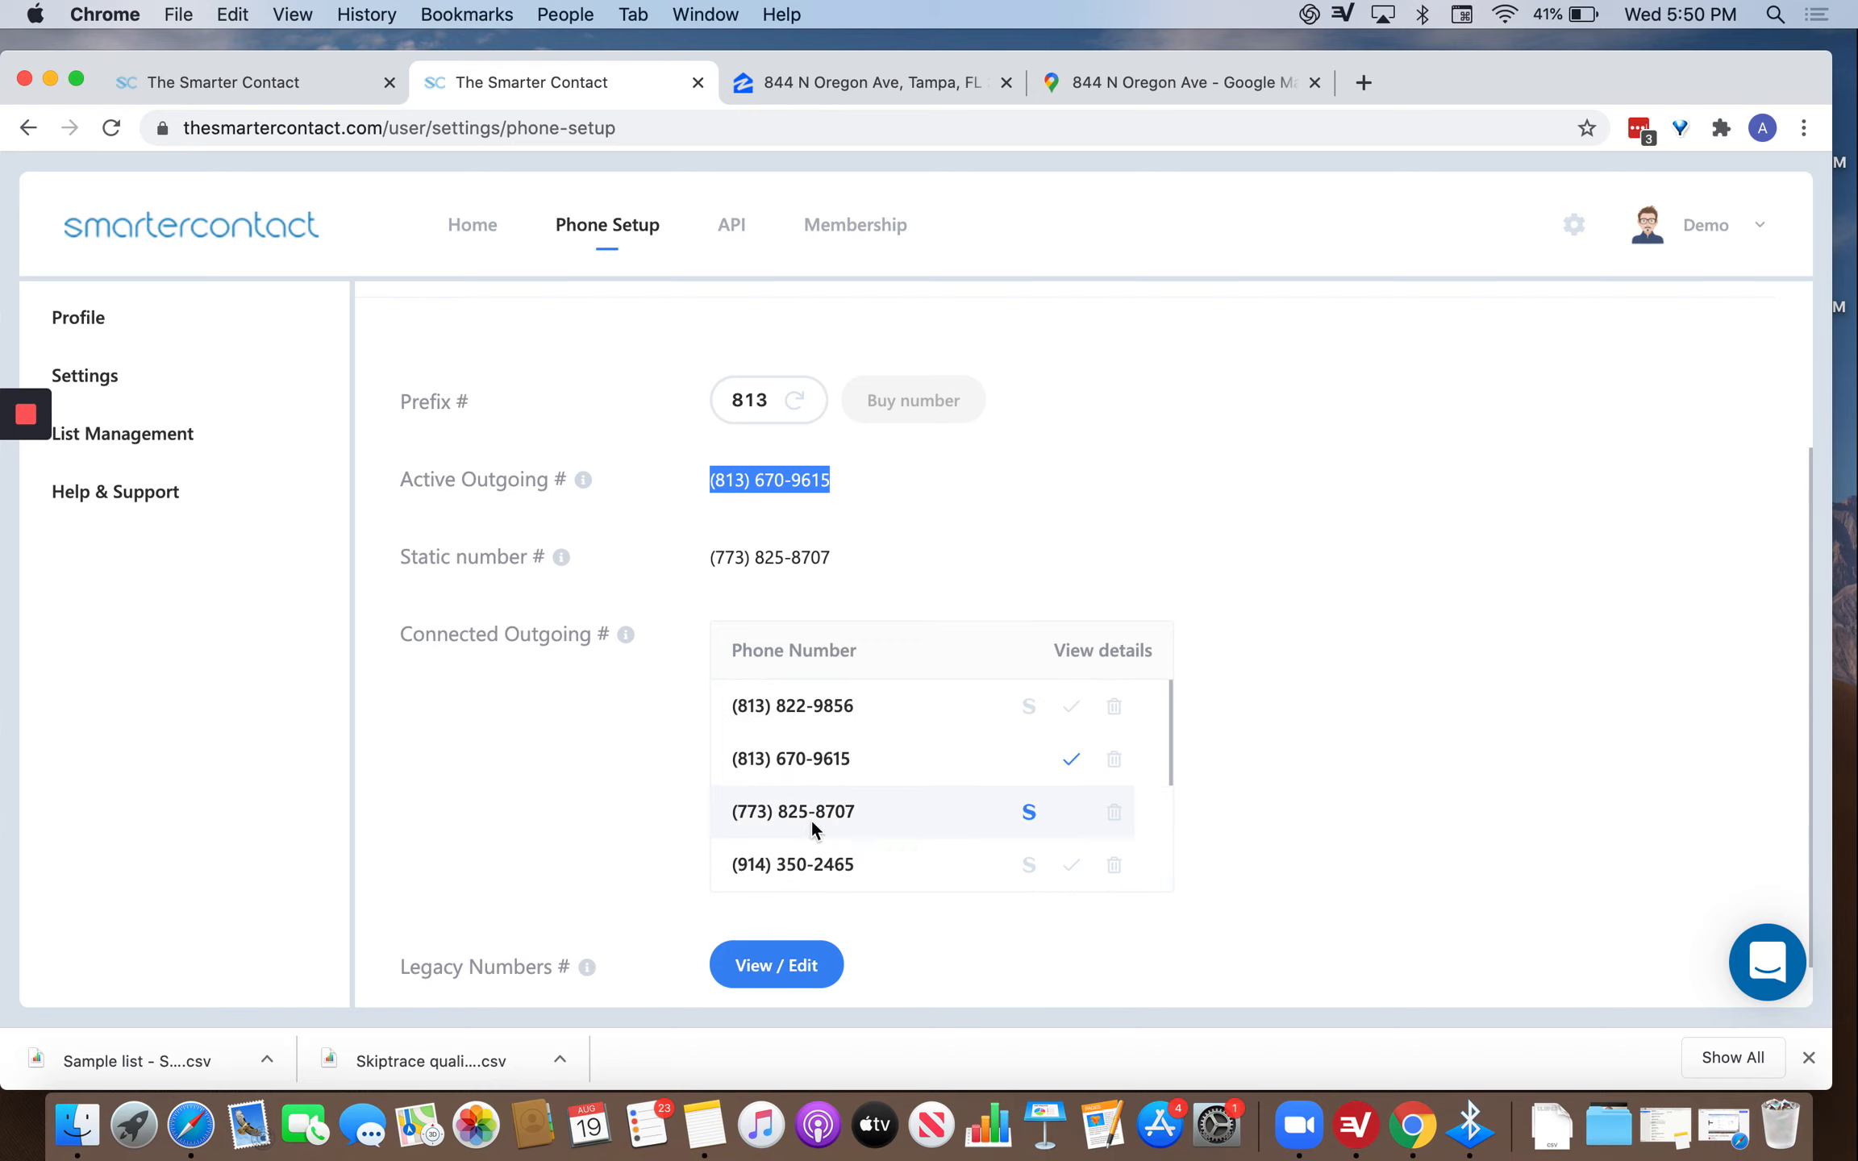
{"action": "scroll", "coordinate": [810, 818], "scroll_direction": "down", "scroll_amount": 1}
{"action": "scroll", "coordinate": [811, 824], "scroll_direction": "down", "scroll_amount": 1}
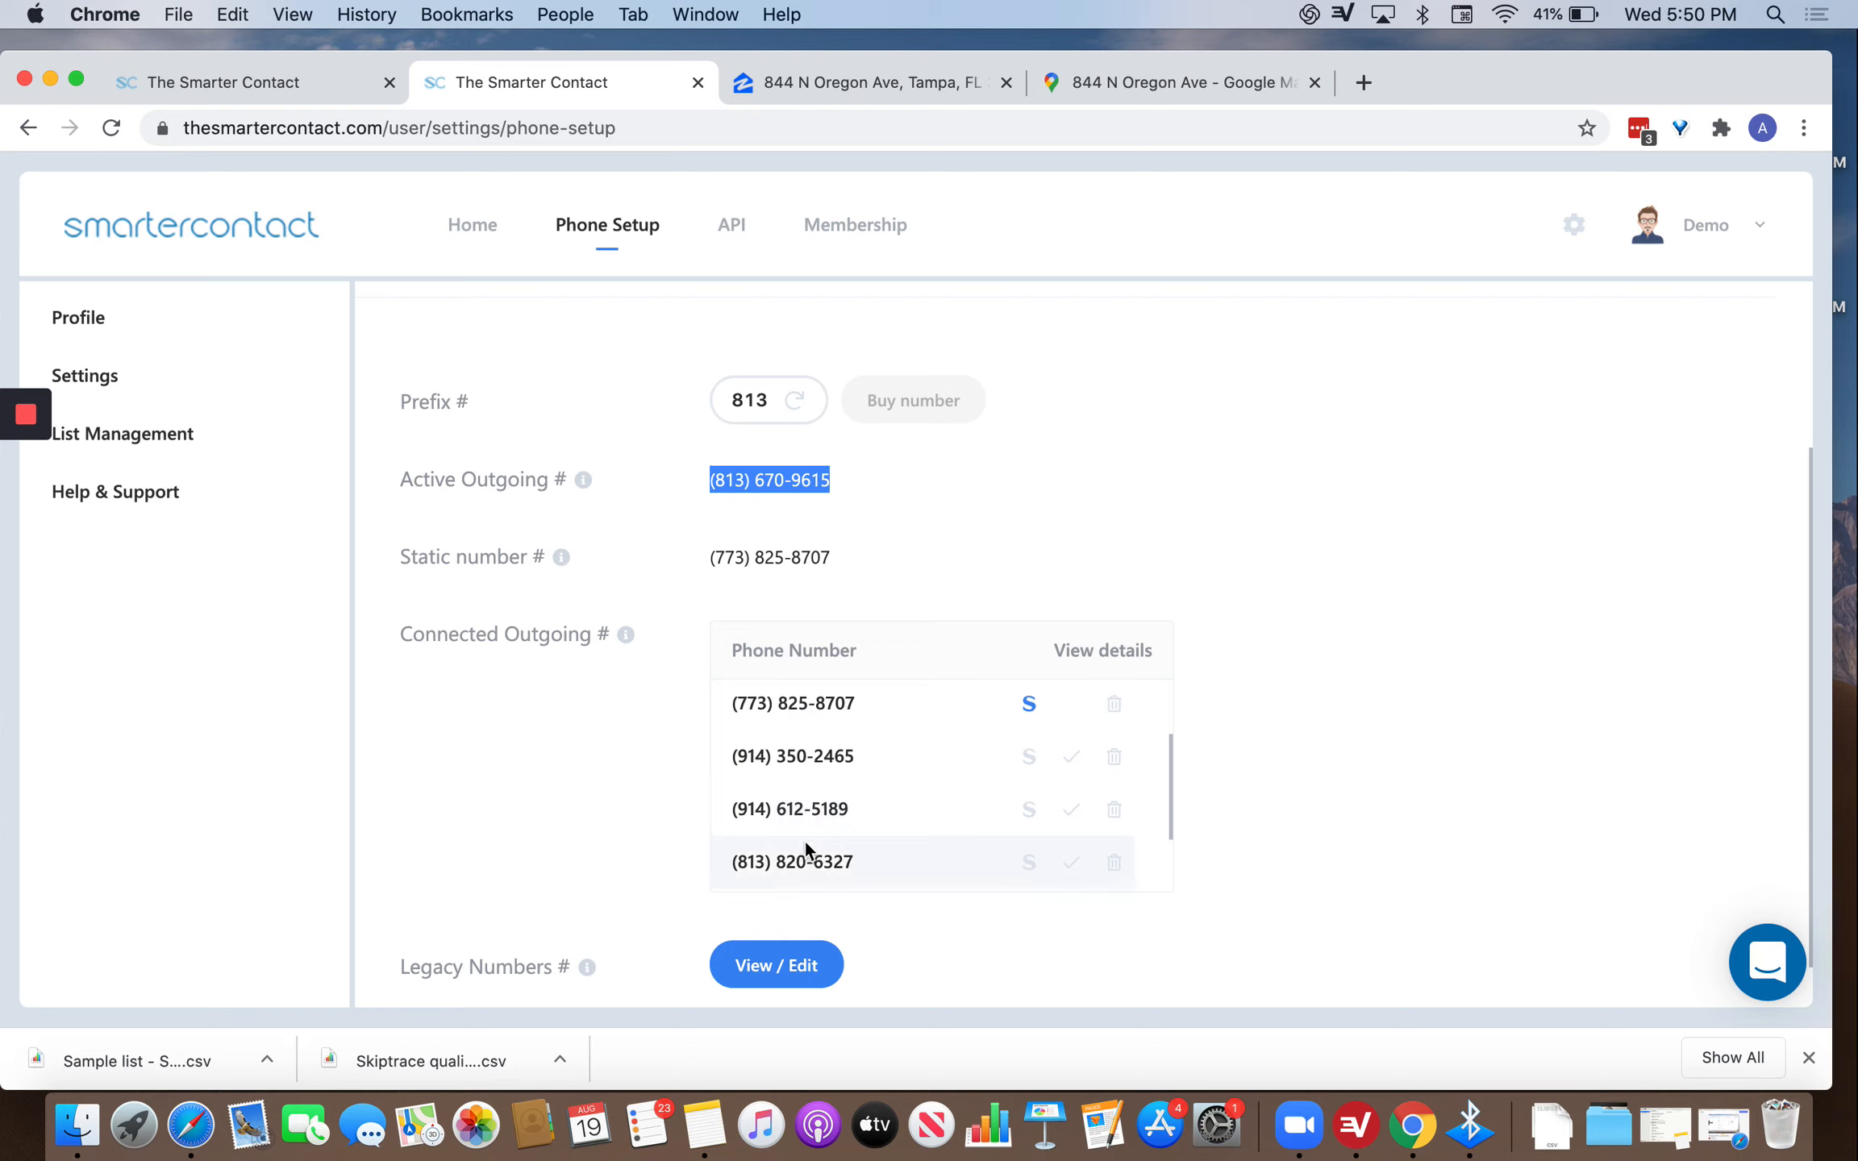
{"action": "left_click_drag", "start_coordinate": [787, 773], "coordinate": [803, 710]}
{"action": "scroll", "coordinate": [829, 820], "scroll_direction": "up", "scroll_amount": 2}
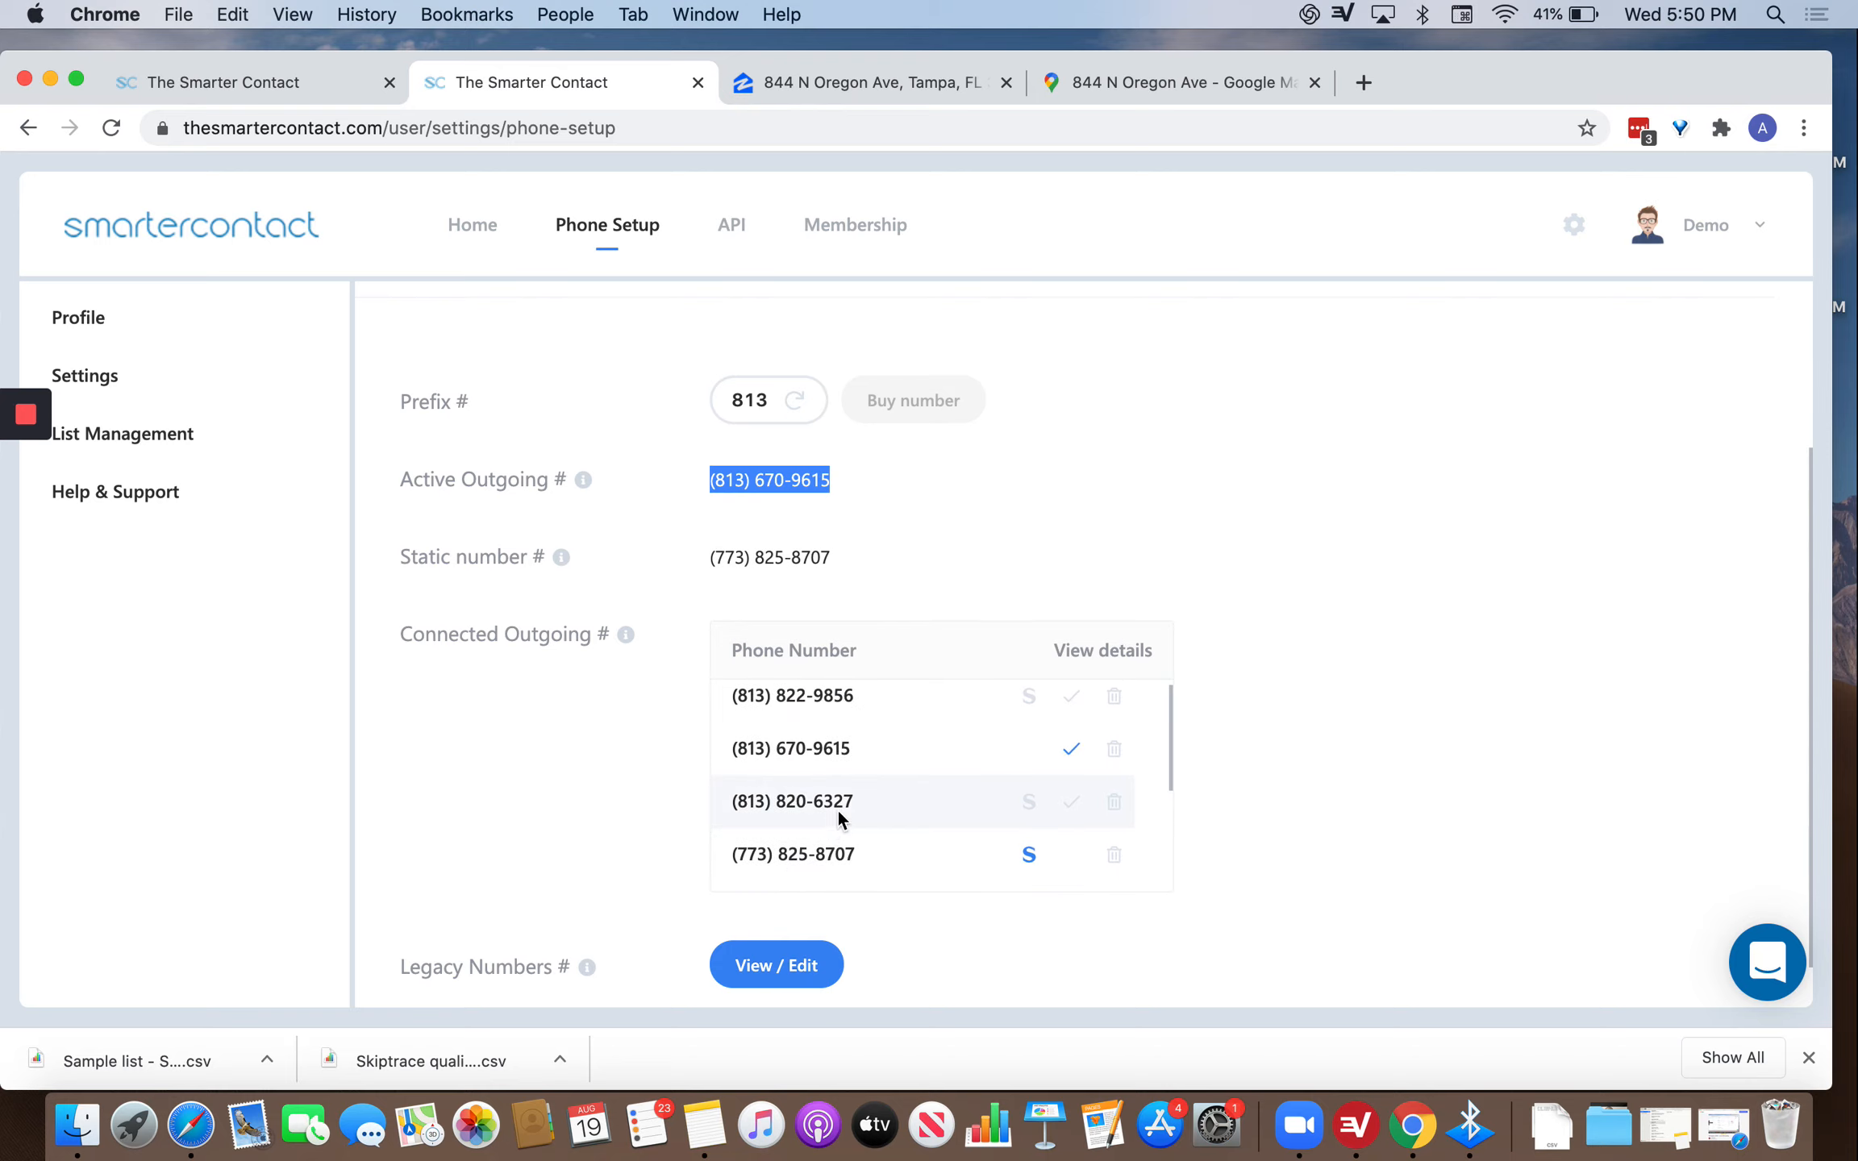
{"action": "scroll", "coordinate": [839, 815], "scroll_direction": "up", "scroll_amount": 1}
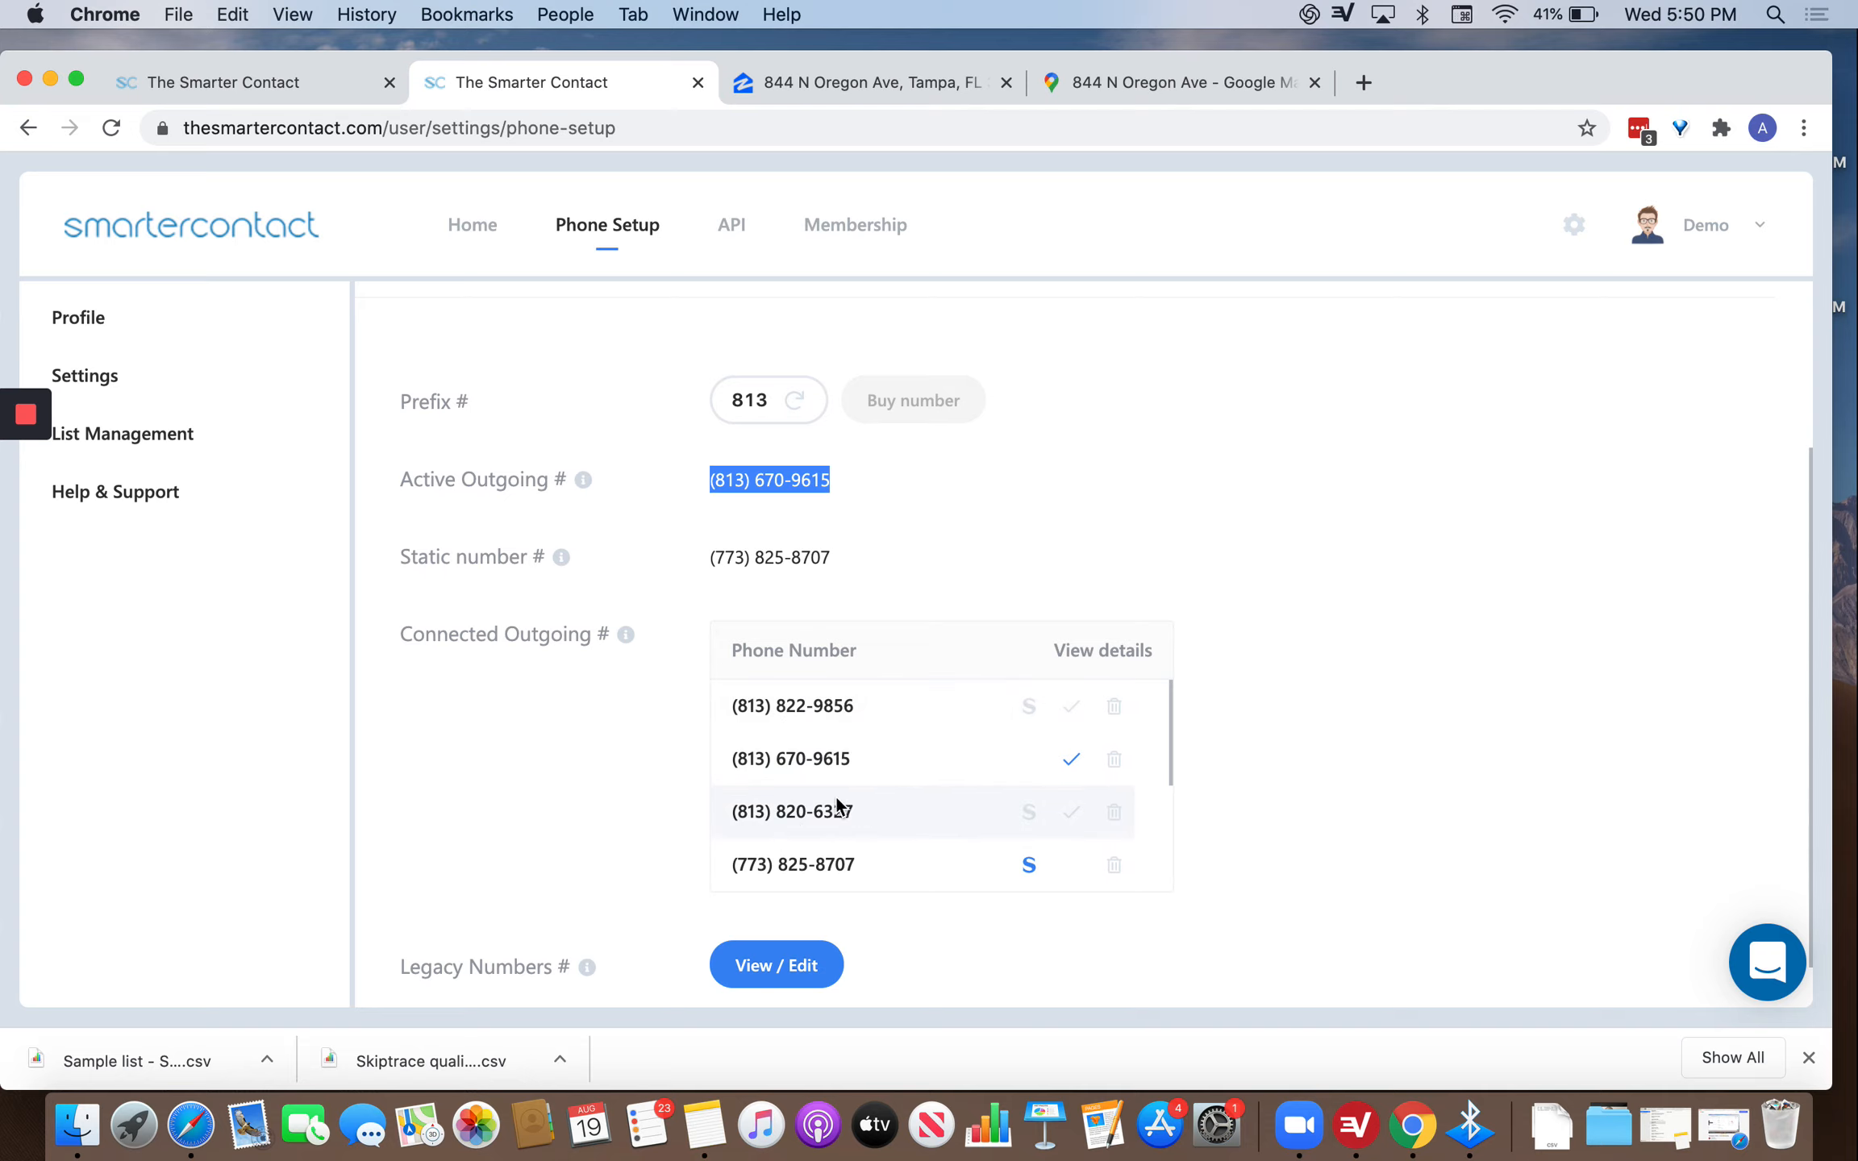
{"action": "left_click", "coordinate": [1072, 707]}
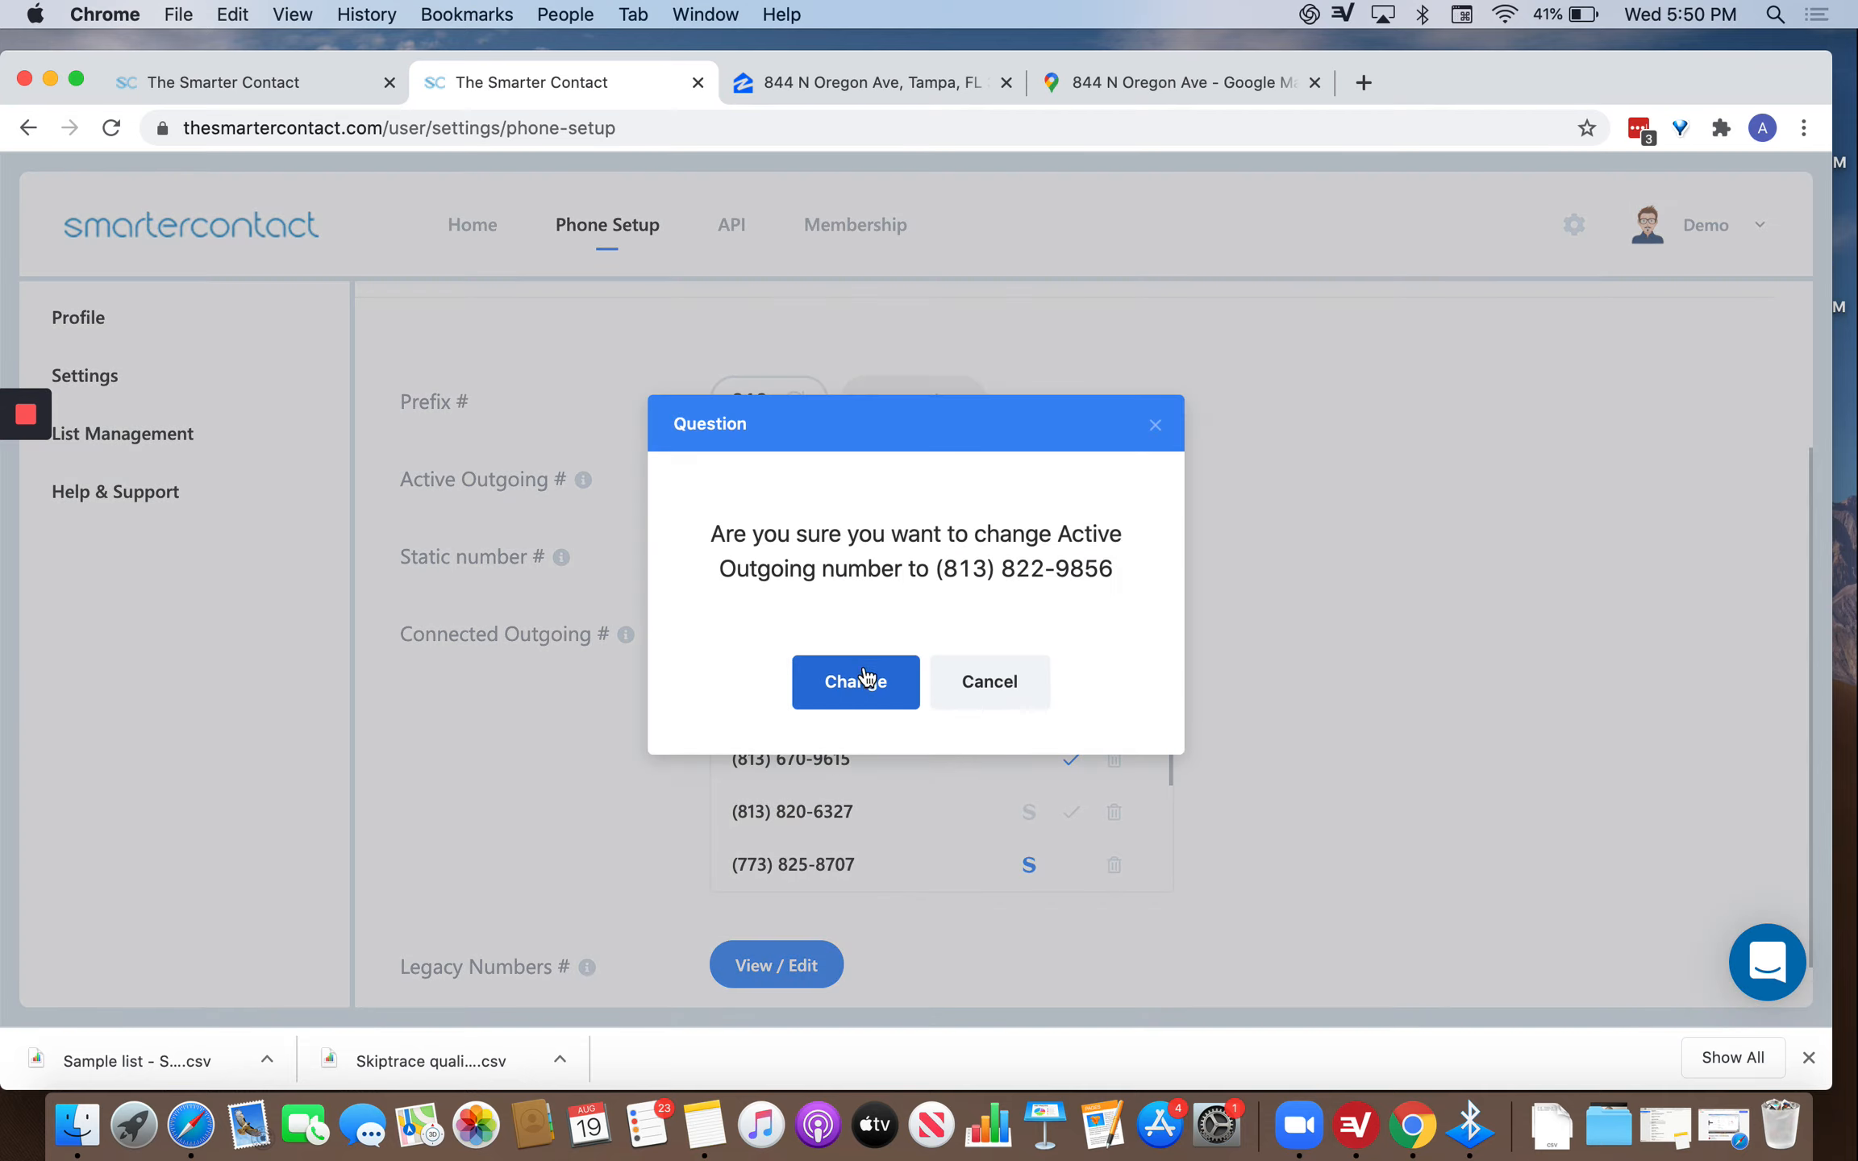
{"action": "left_click", "coordinate": [864, 677]}
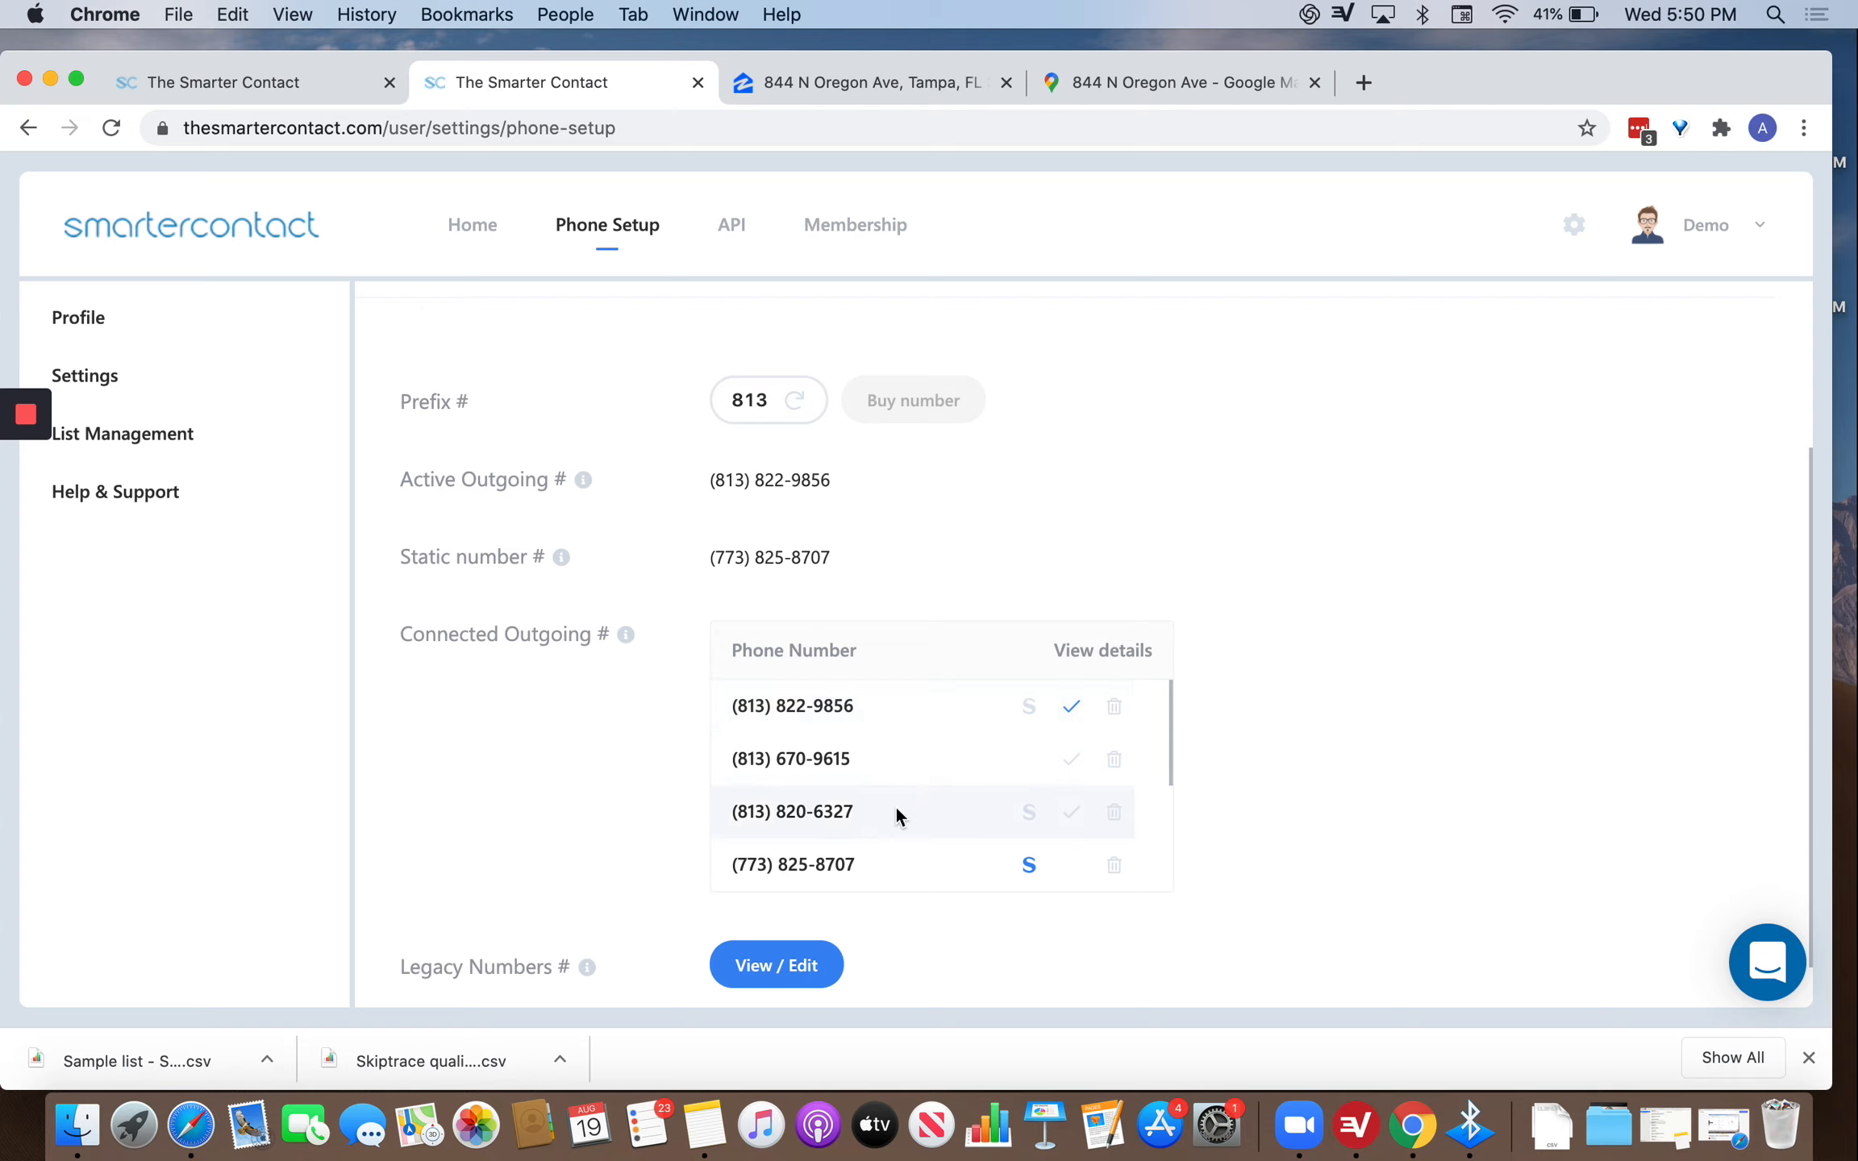
{"action": "scroll", "coordinate": [915, 871], "scroll_direction": "down", "scroll_amount": 3}
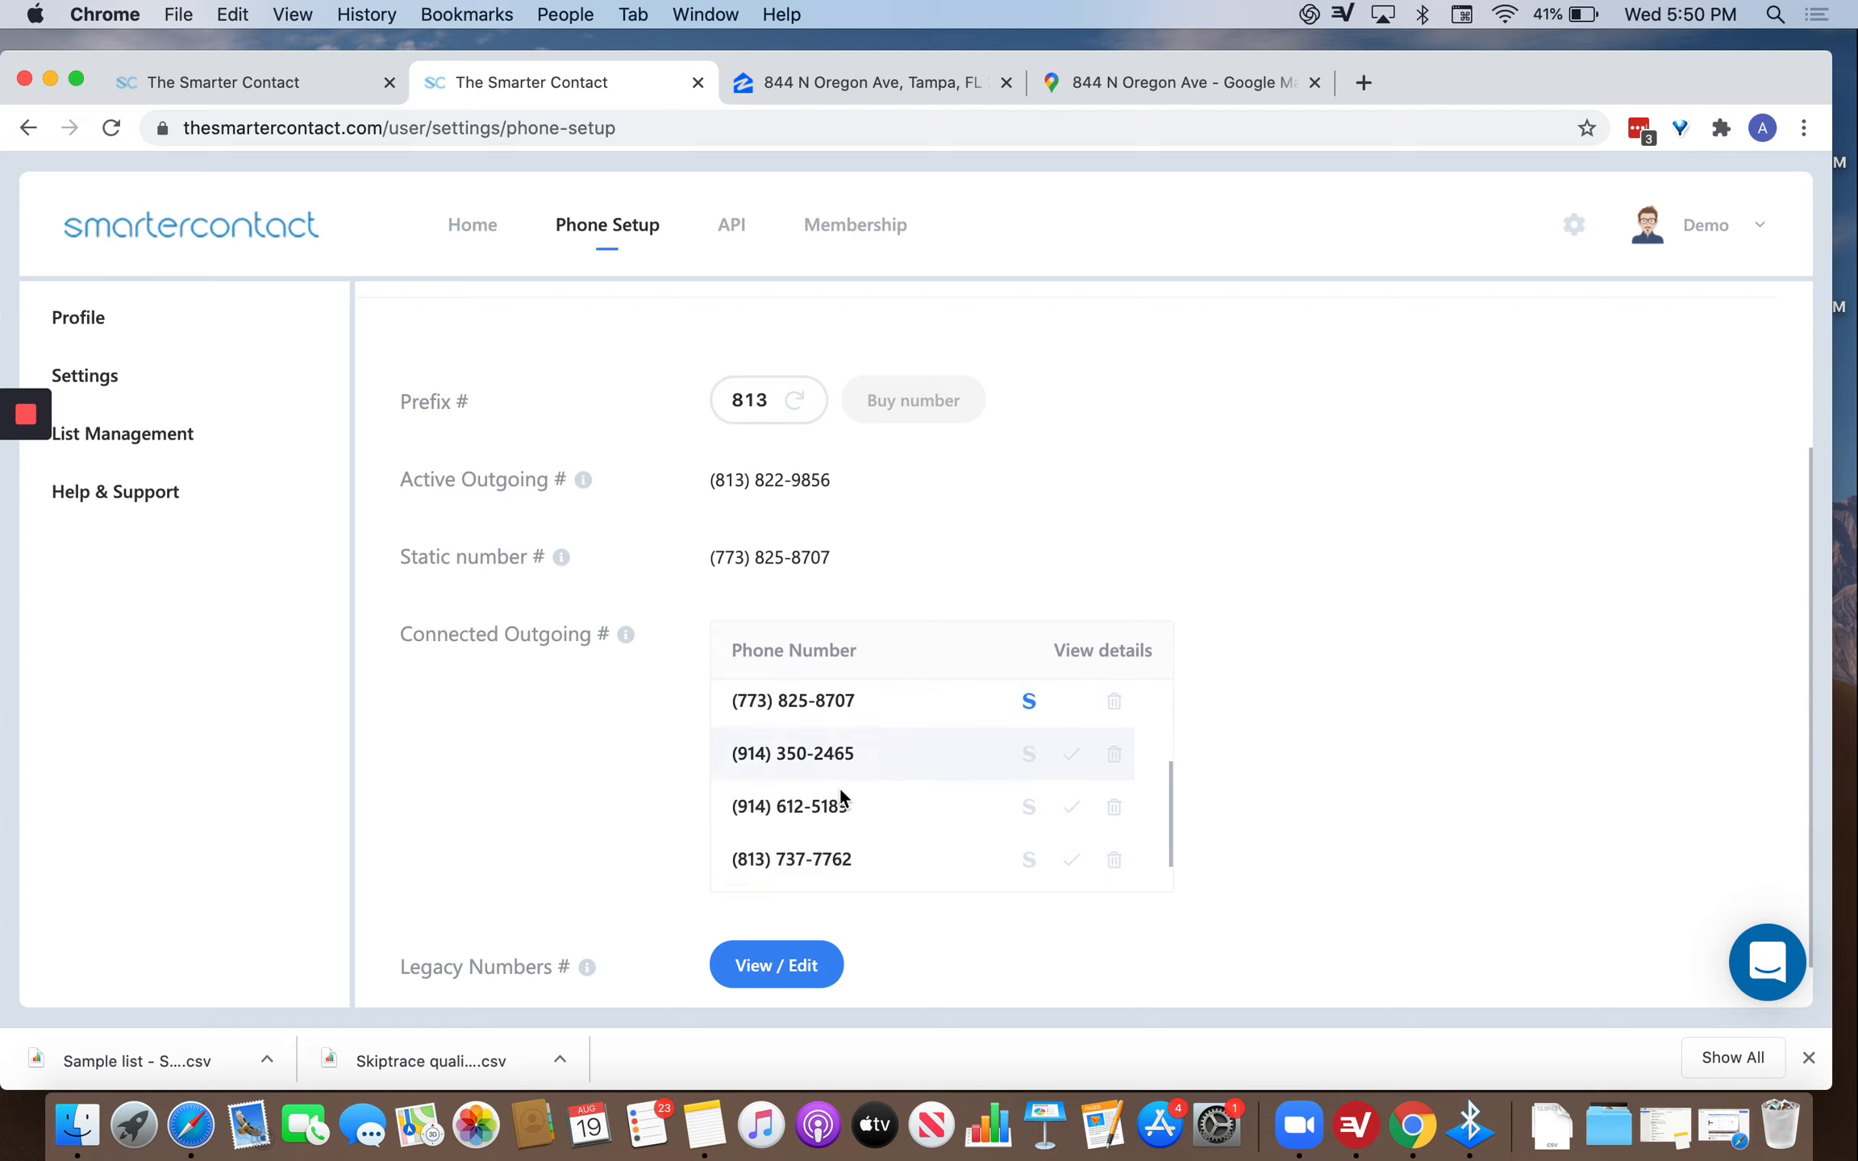
{"action": "scroll", "coordinate": [839, 806], "scroll_direction": "down", "scroll_amount": 1}
{"action": "left_click_drag", "start_coordinate": [827, 839], "coordinate": [851, 730]}
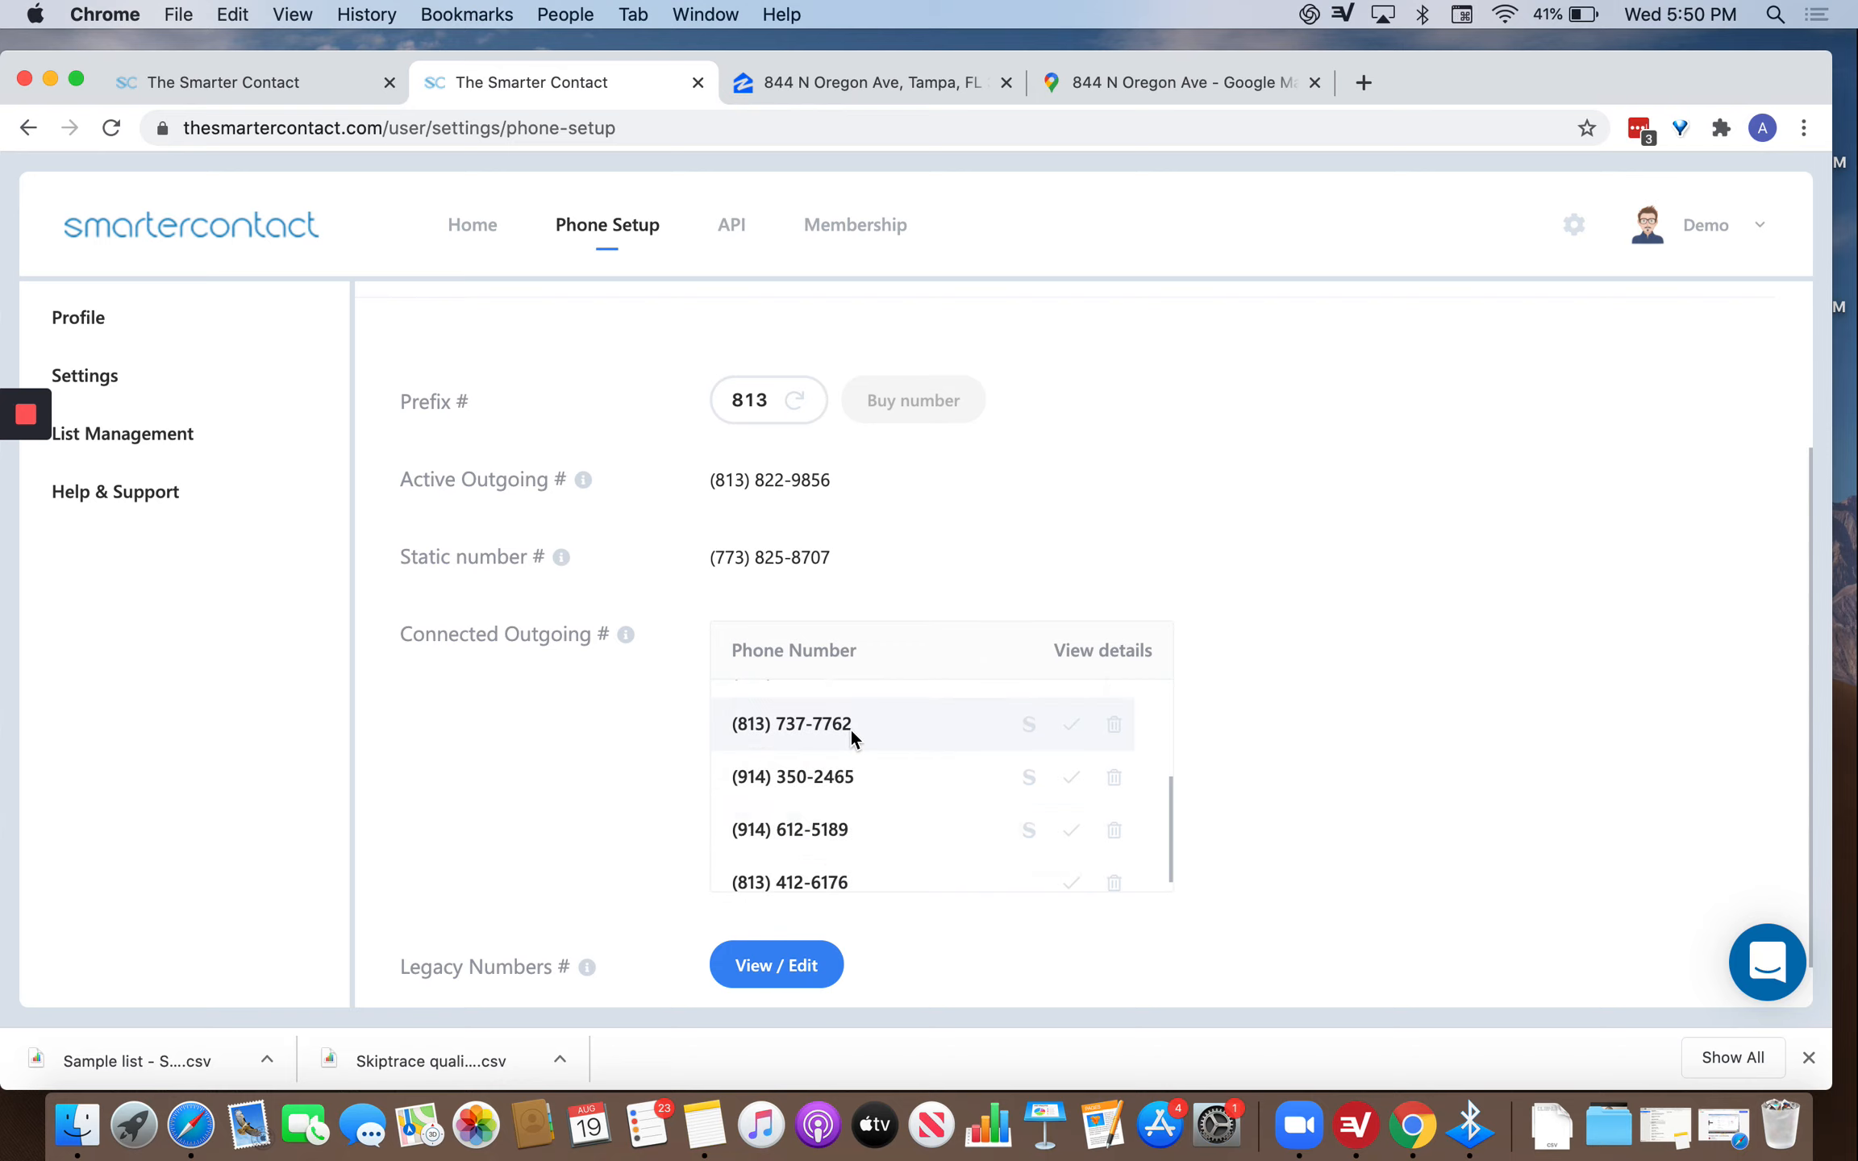
{"action": "scroll", "coordinate": [850, 730], "scroll_direction": "up", "scroll_amount": 3}
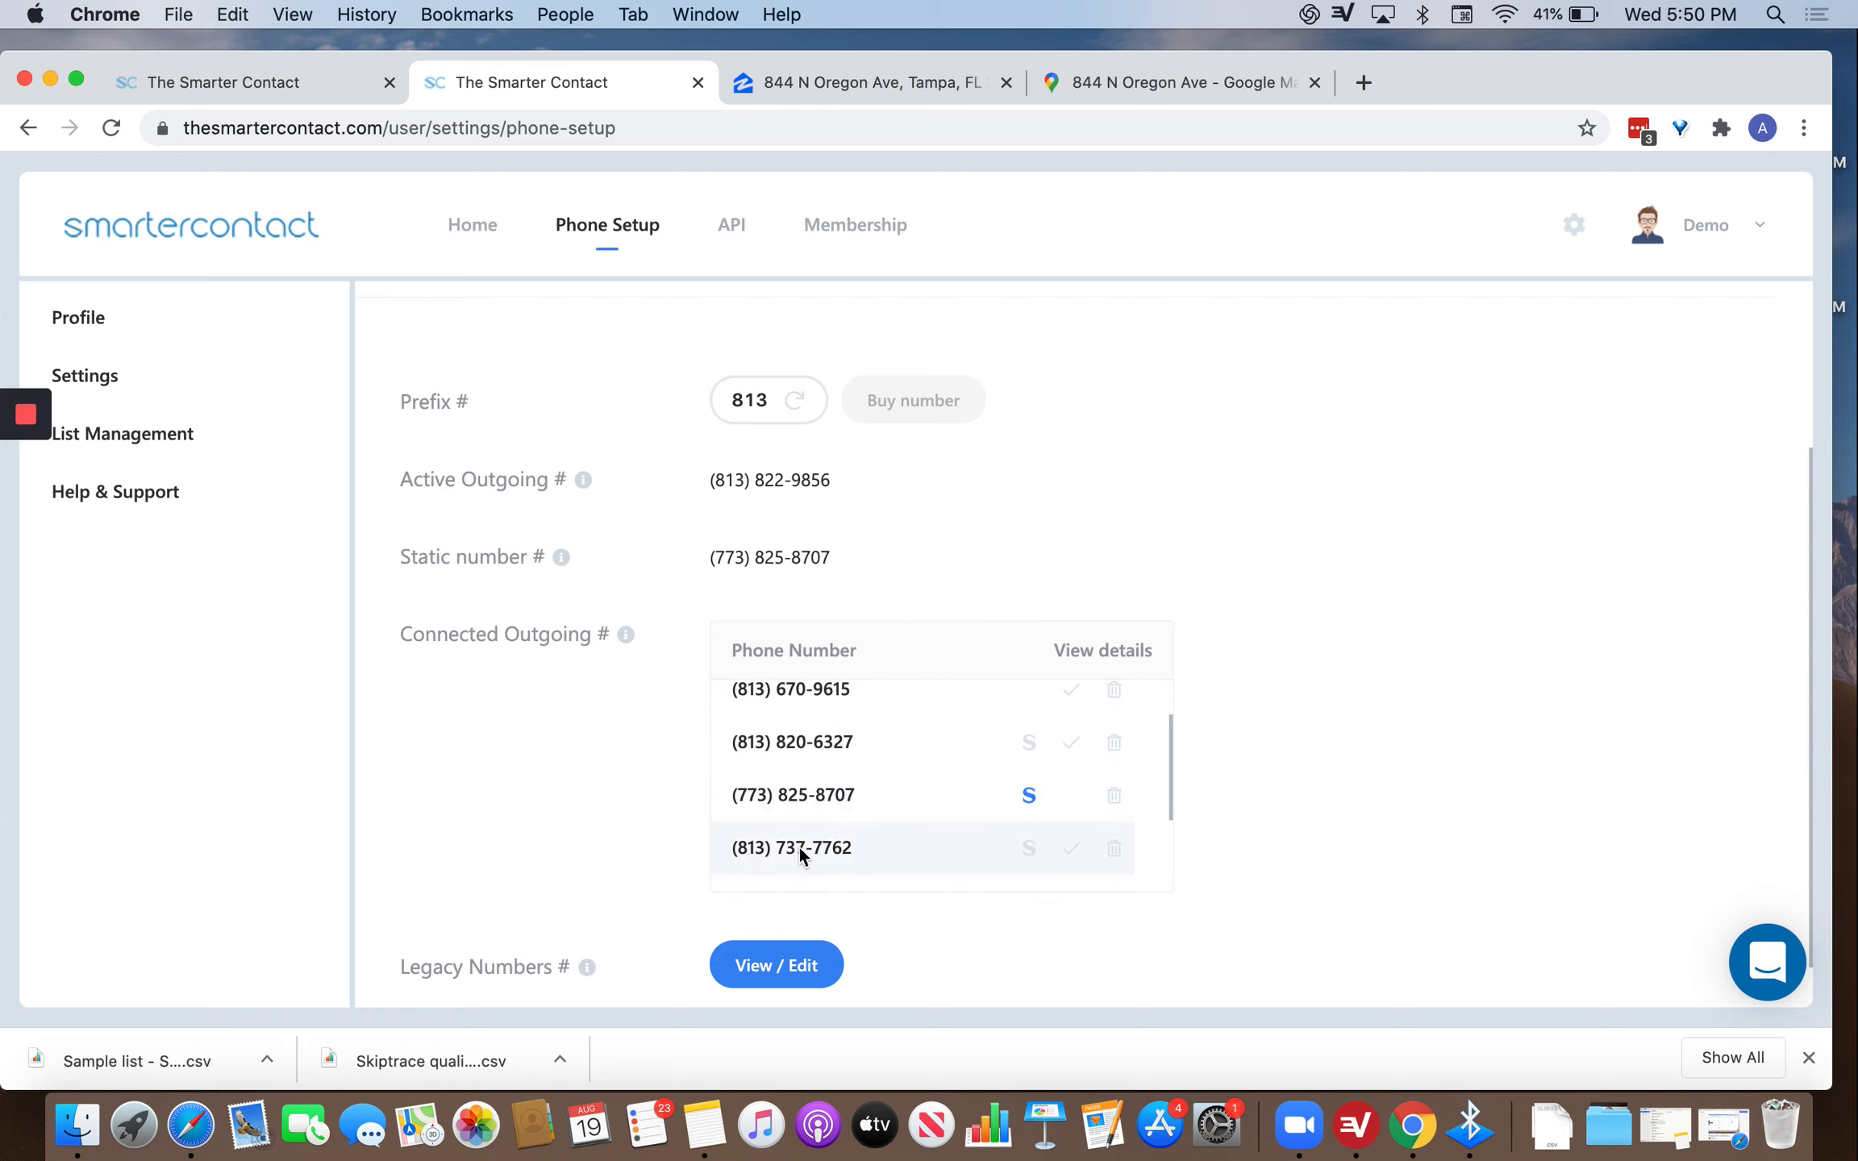
{"action": "left_click_drag", "start_coordinate": [798, 845], "coordinate": [843, 755]}
{"action": "scroll", "coordinate": [843, 756], "scroll_direction": "up", "scroll_amount": 1}
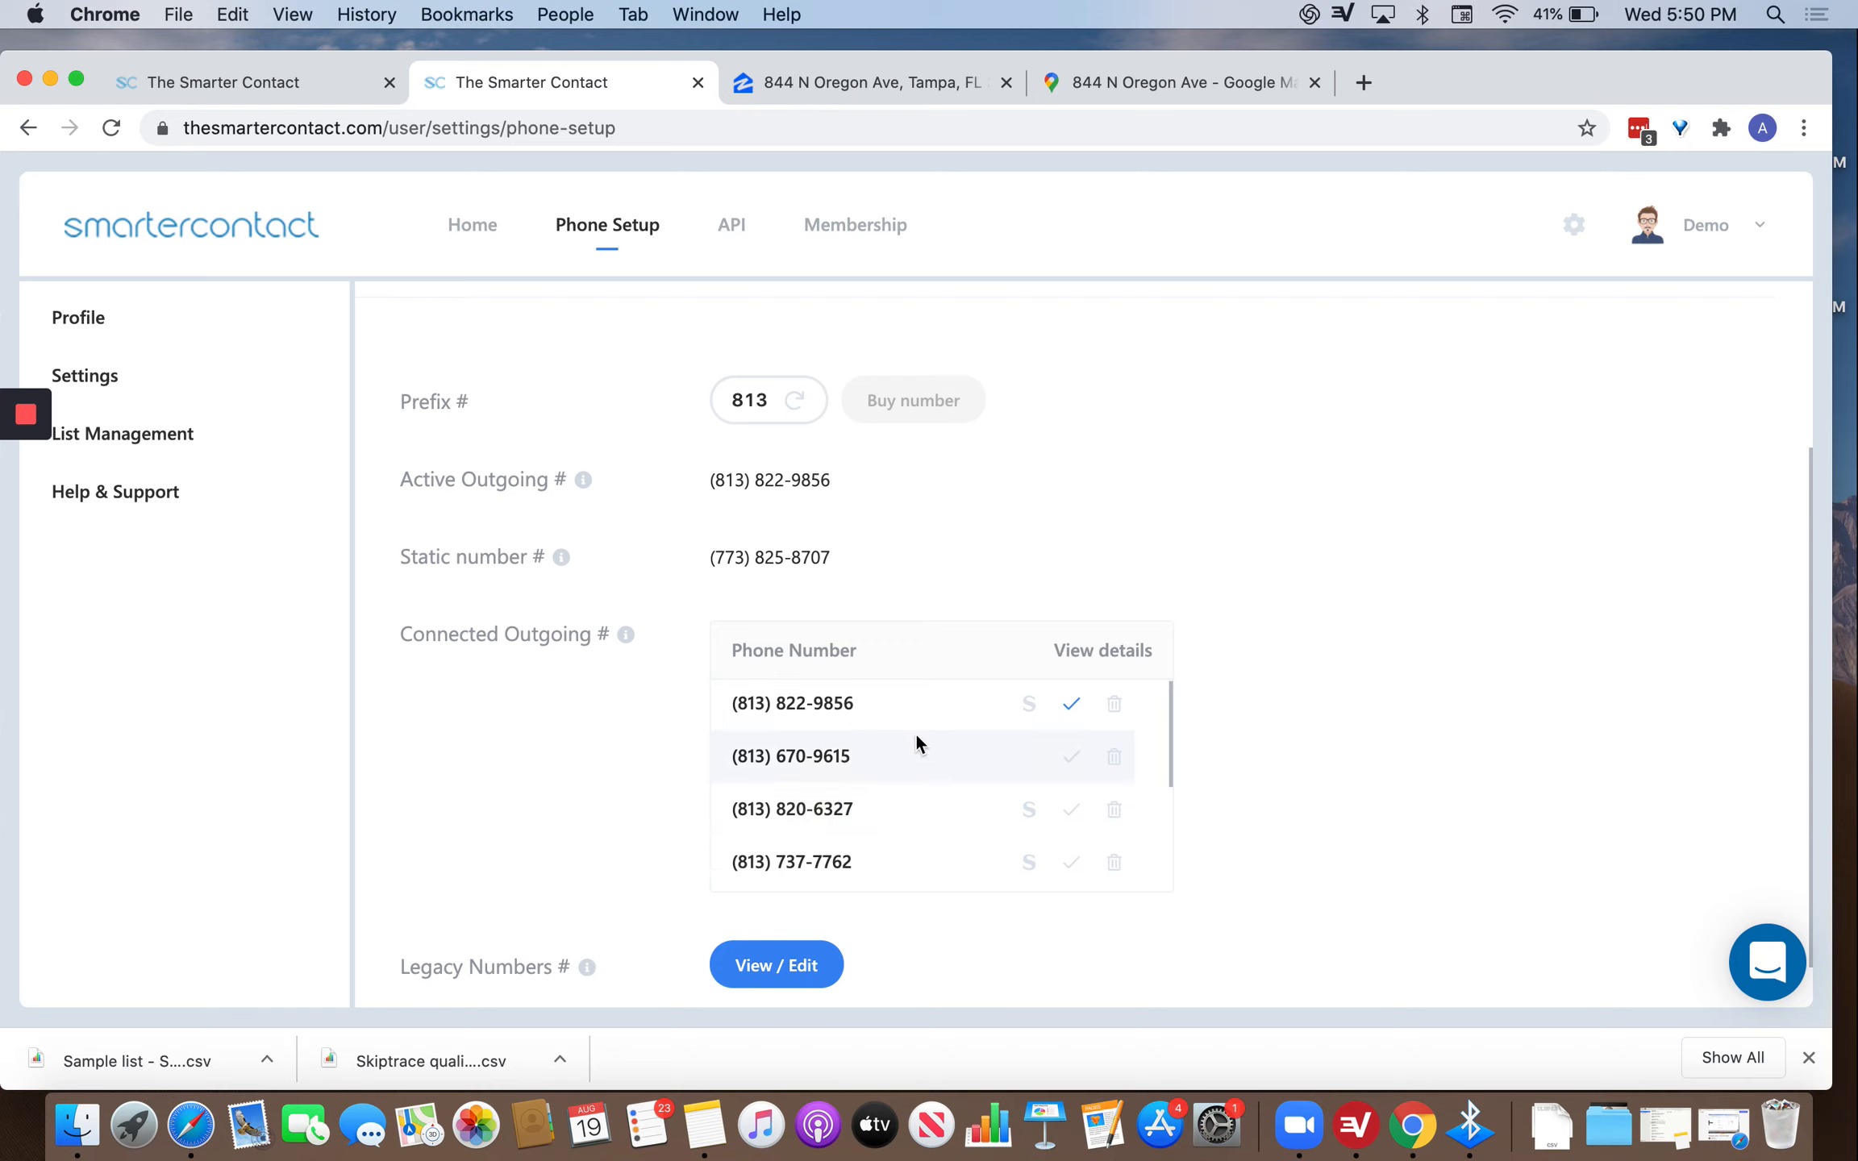
{"action": "left_click", "coordinate": [1111, 655]}
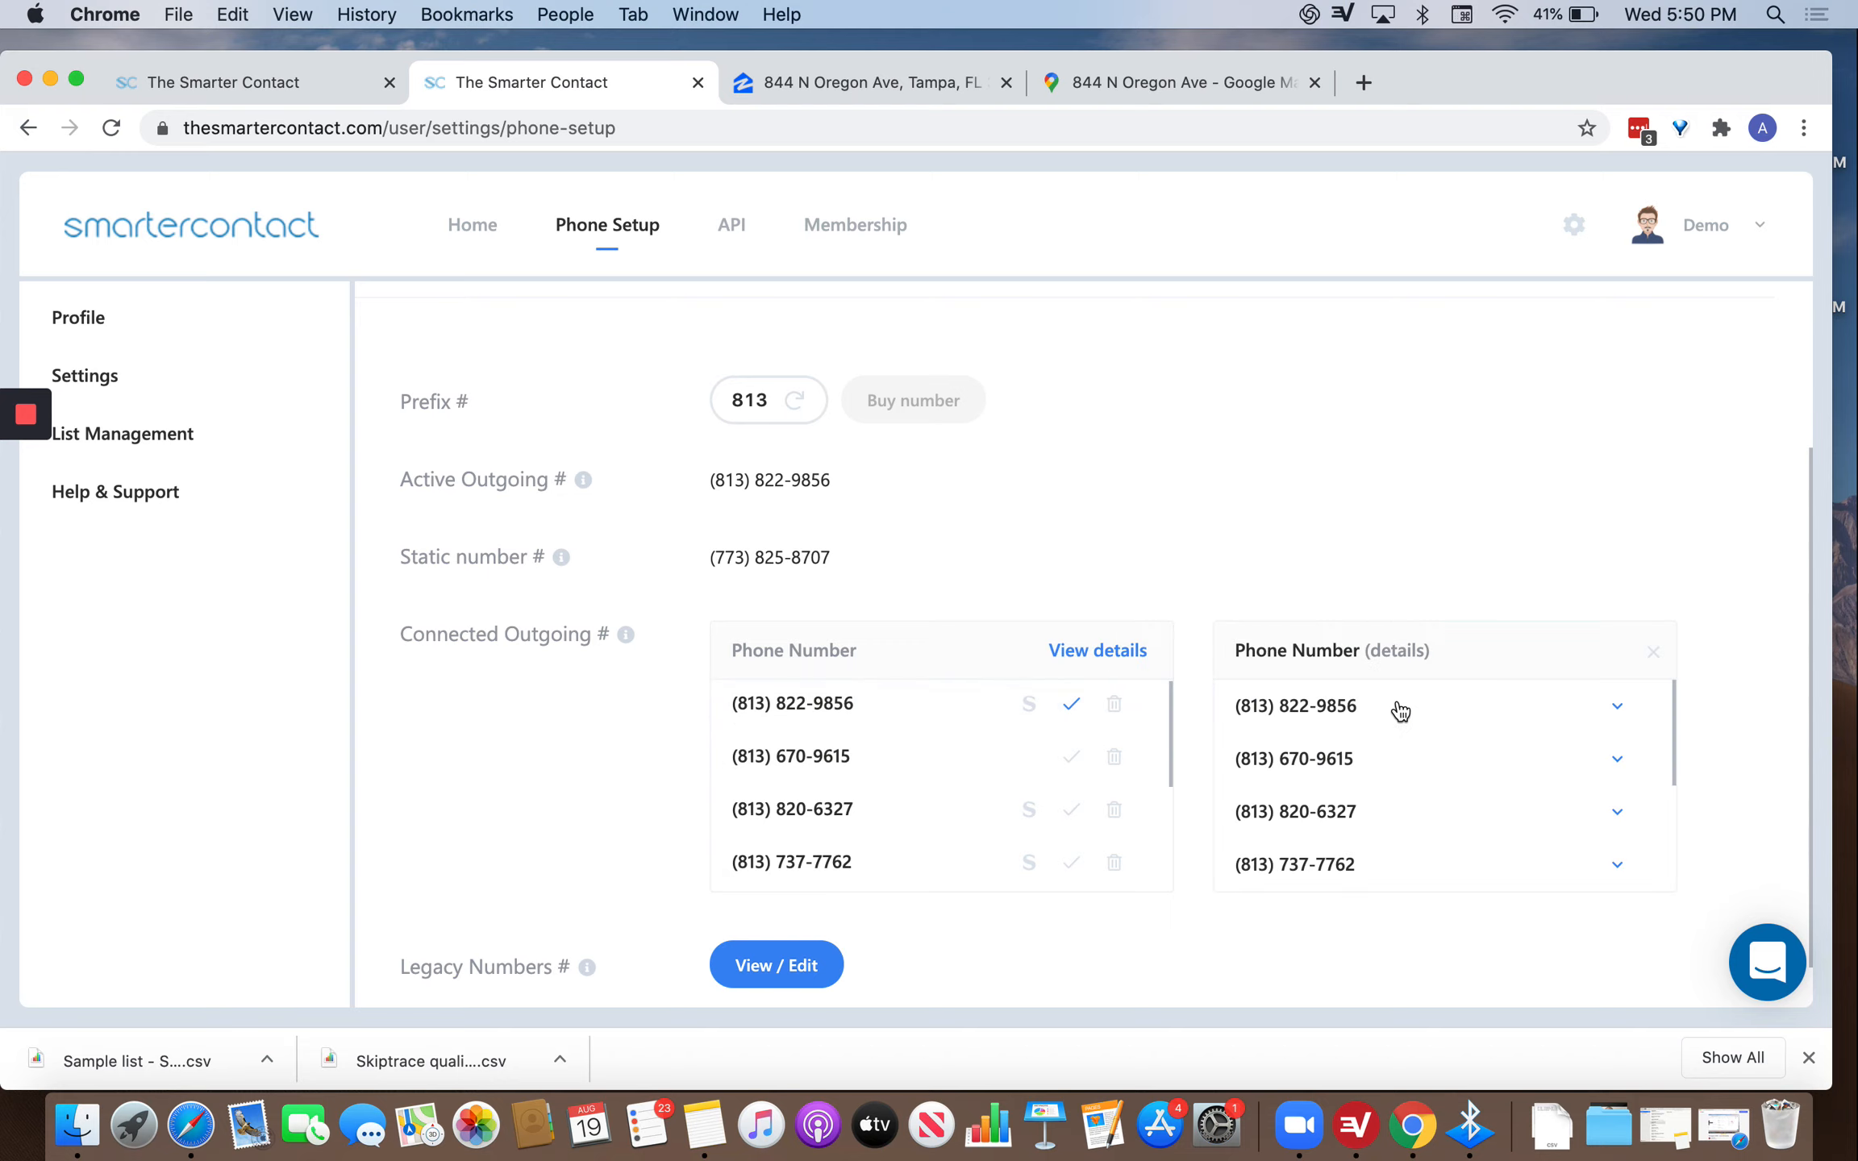
{"action": "left_click", "coordinate": [1597, 711]}
{"action": "scroll", "coordinate": [1569, 741], "scroll_direction": "down", "scroll_amount": 2}
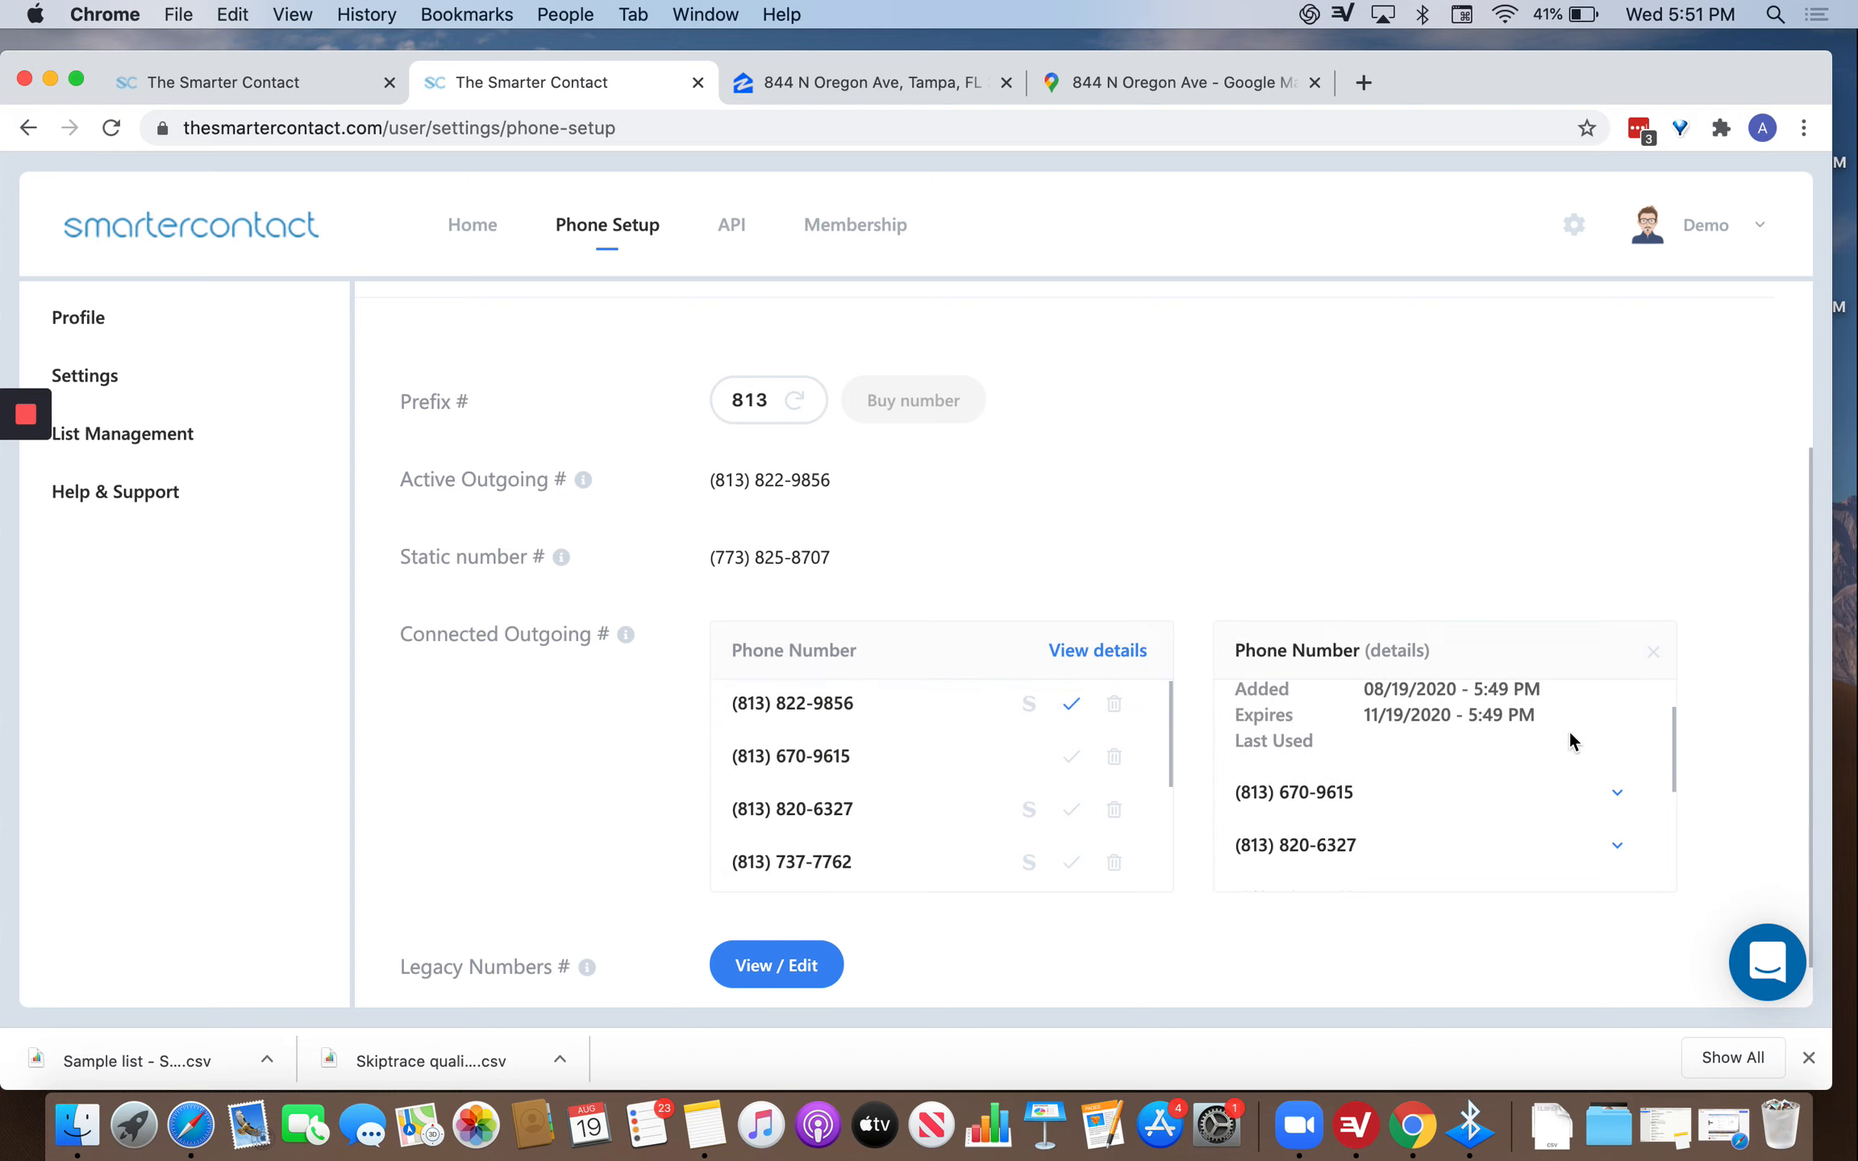
{"action": "left_click", "coordinate": [1601, 798]}
{"action": "scroll", "coordinate": [1508, 810], "scroll_direction": "down", "scroll_amount": 3}
{"action": "scroll", "coordinate": [1645, 766], "scroll_direction": "up", "scroll_amount": 2}
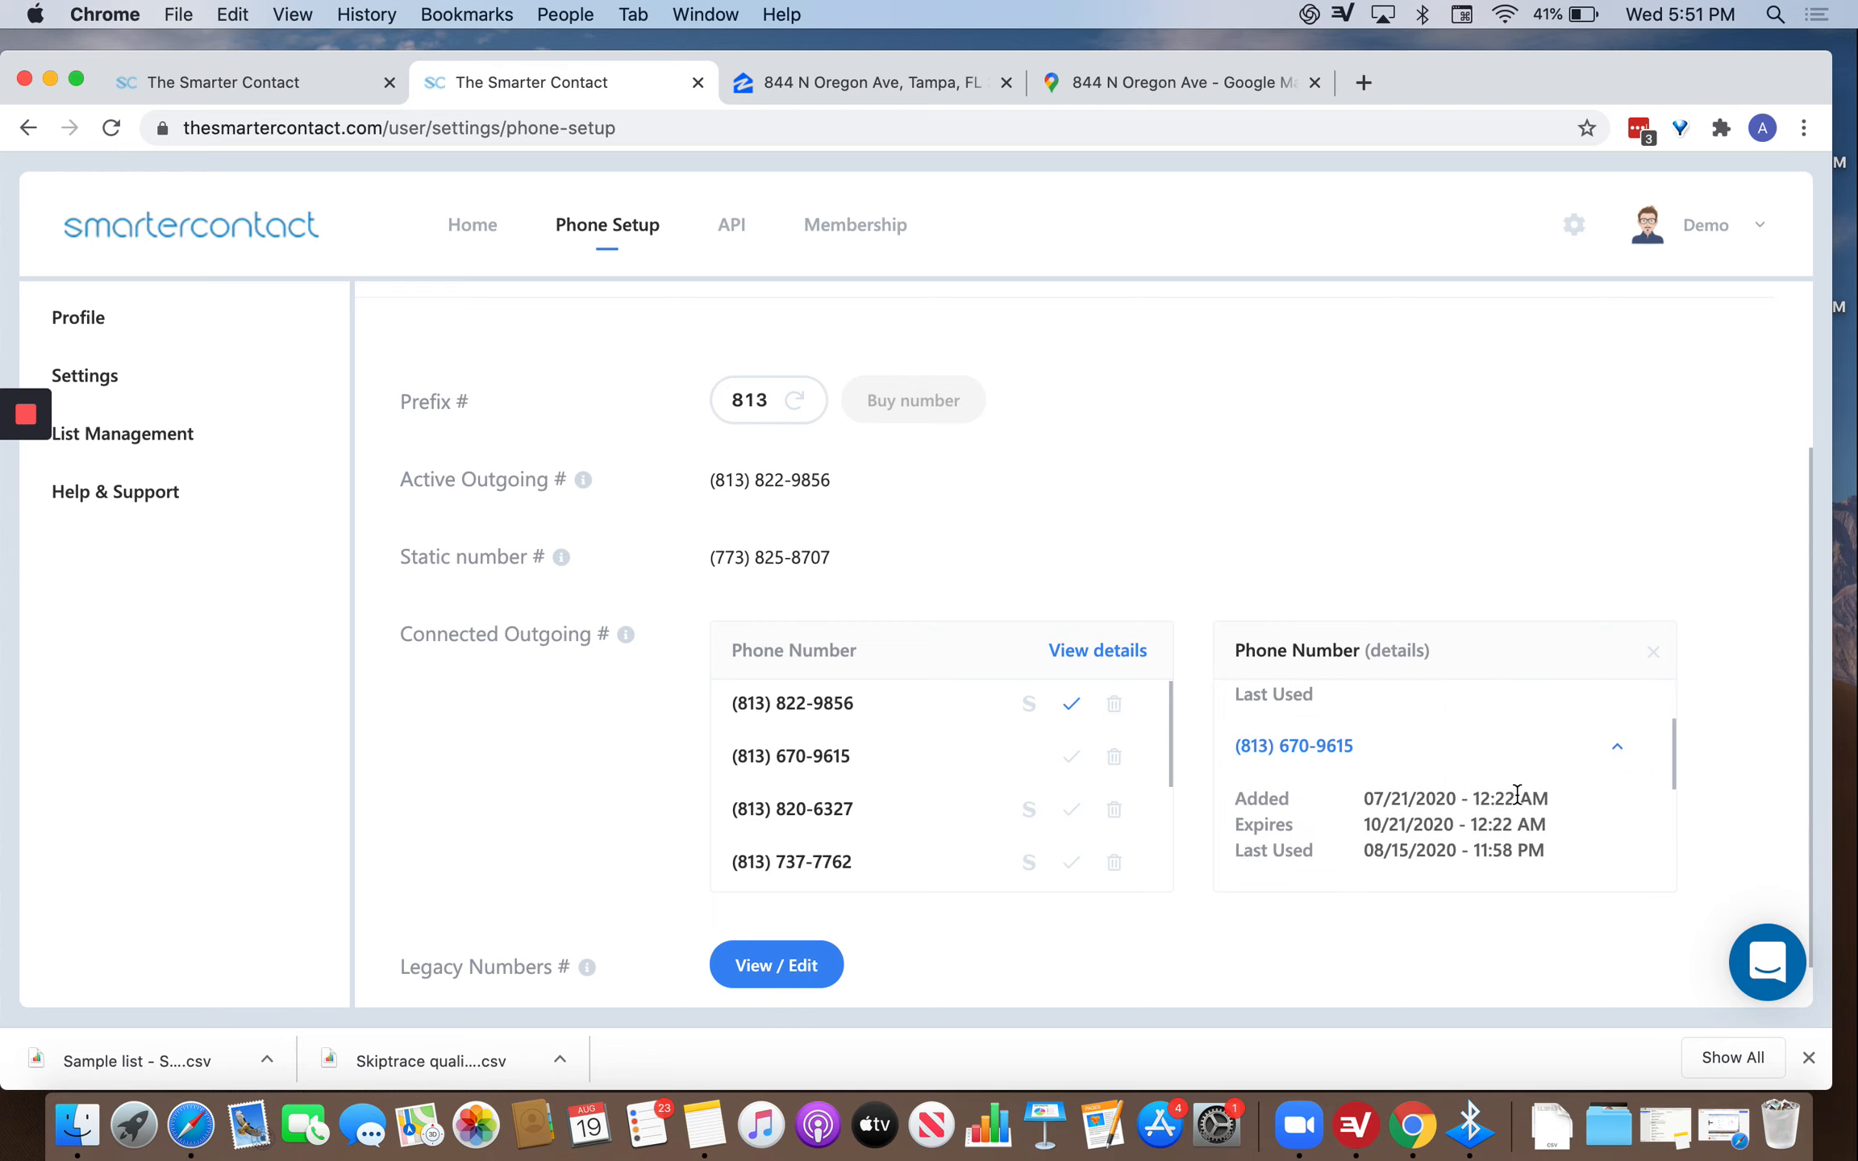
{"action": "scroll", "coordinate": [1516, 794], "scroll_direction": "down", "scroll_amount": 3}
{"action": "scroll", "coordinate": [1036, 791], "scroll_direction": "down", "scroll_amount": 2}
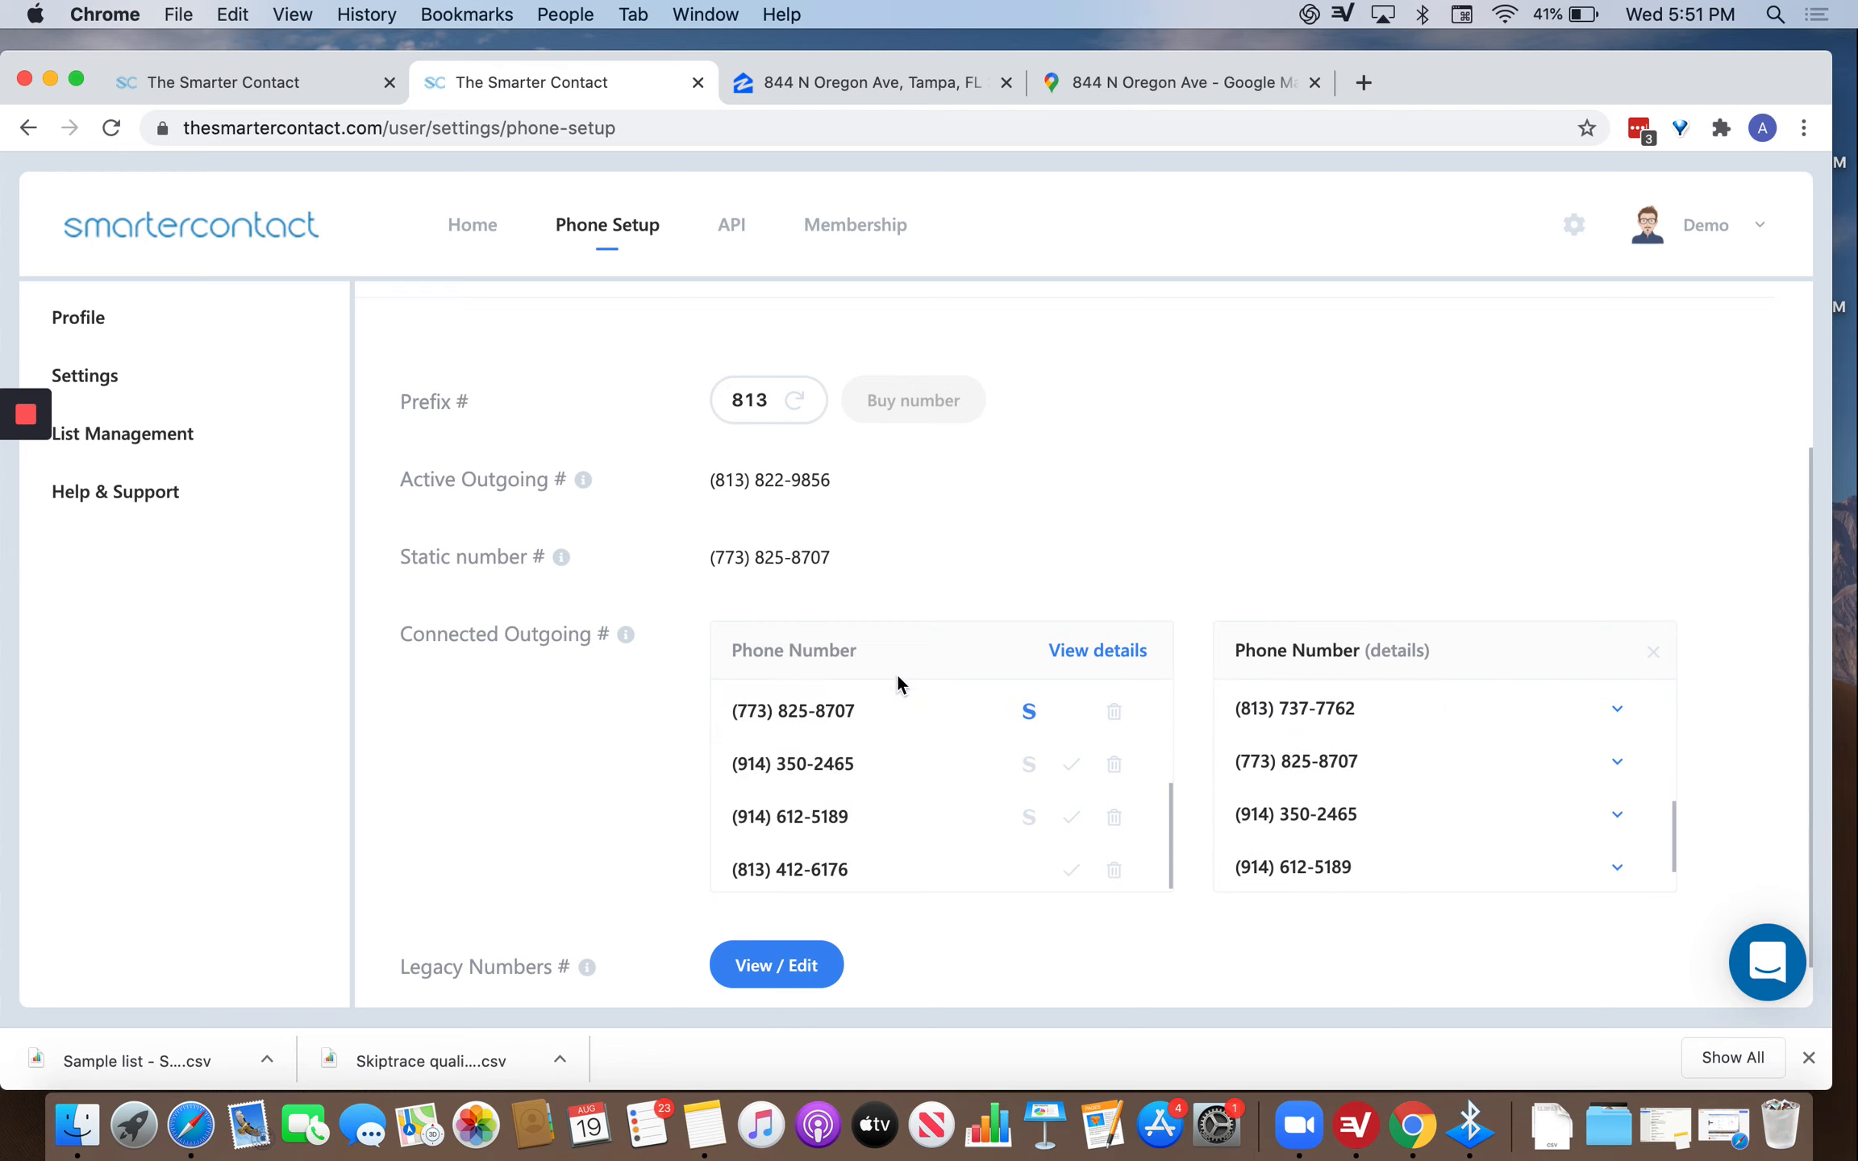
{"action": "scroll", "coordinate": [1136, 597], "scroll_direction": "down", "scroll_amount": 2}
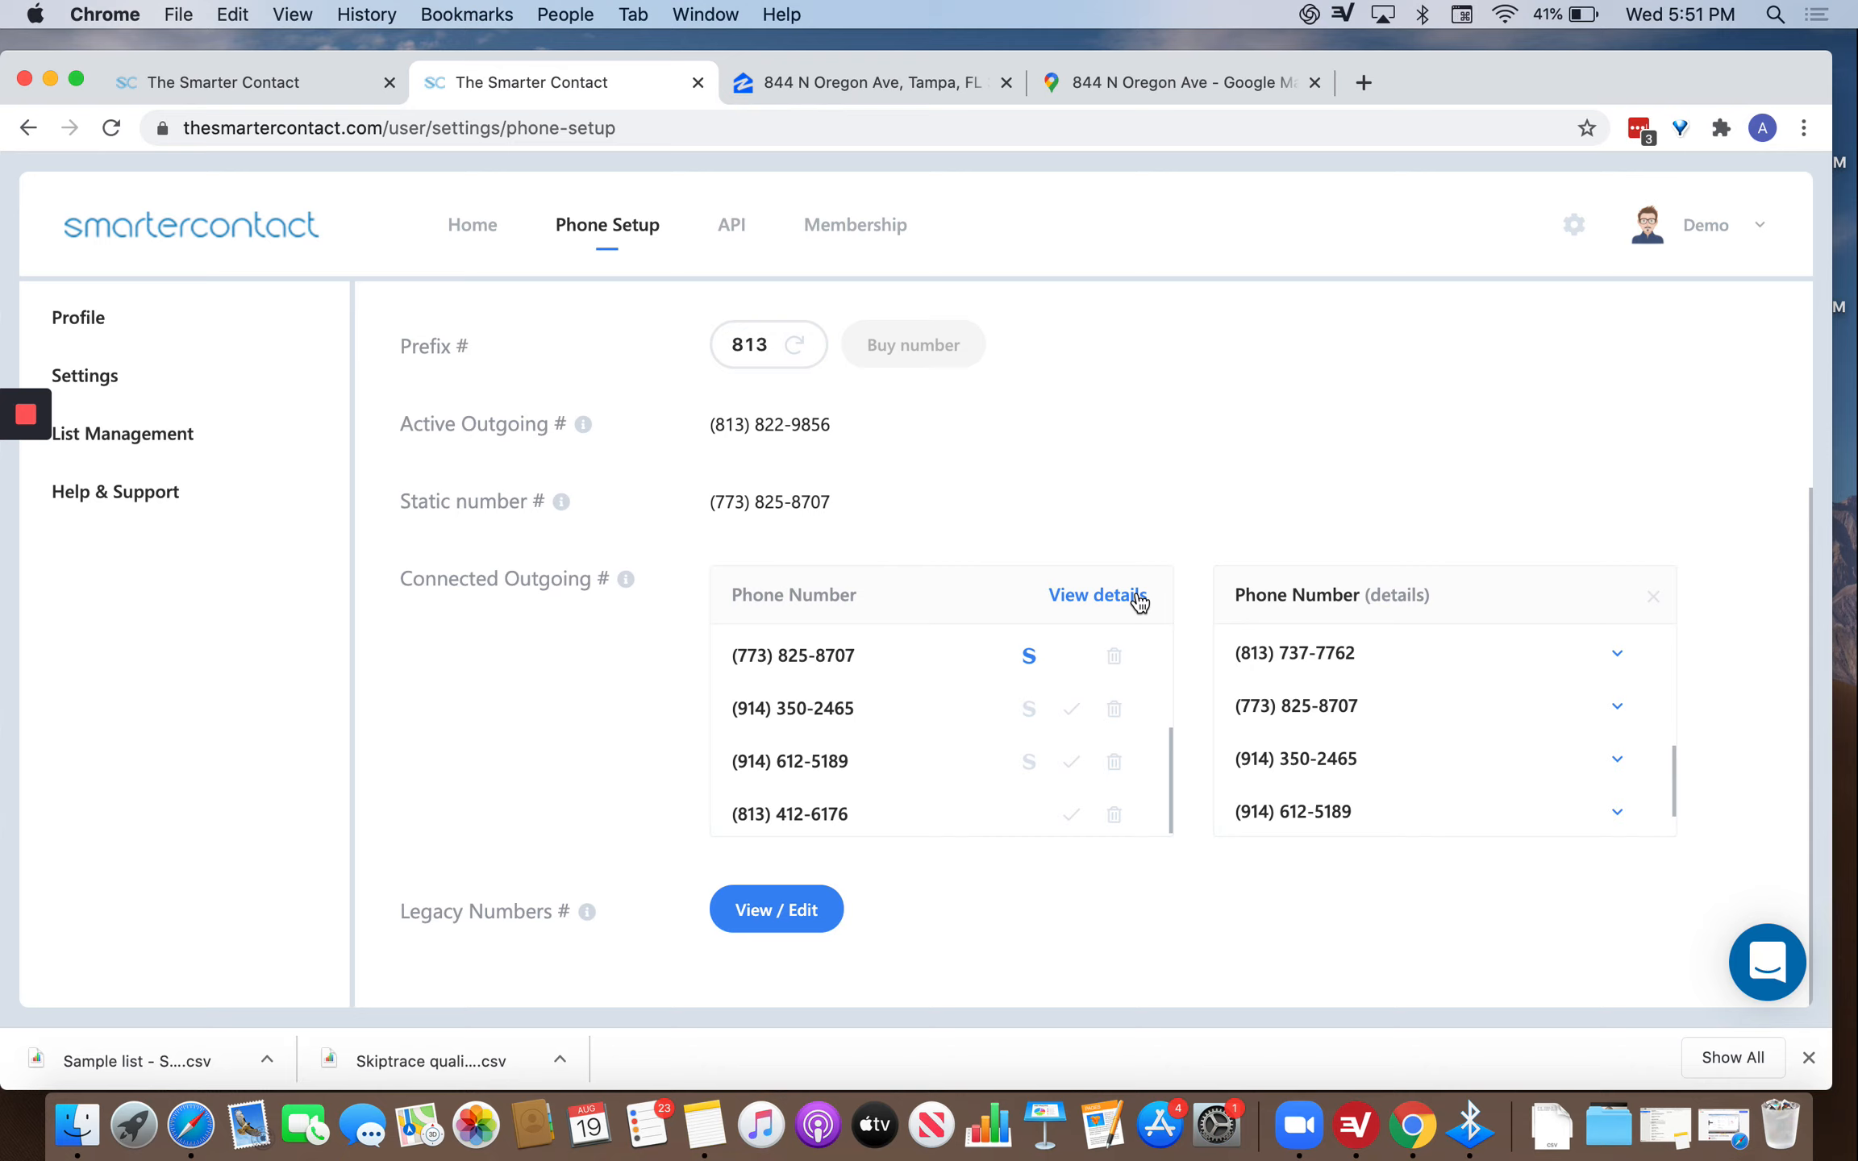
{"action": "left_click", "coordinate": [1617, 652]}
{"action": "scroll", "coordinate": [1458, 746], "scroll_direction": "down", "scroll_amount": 3}
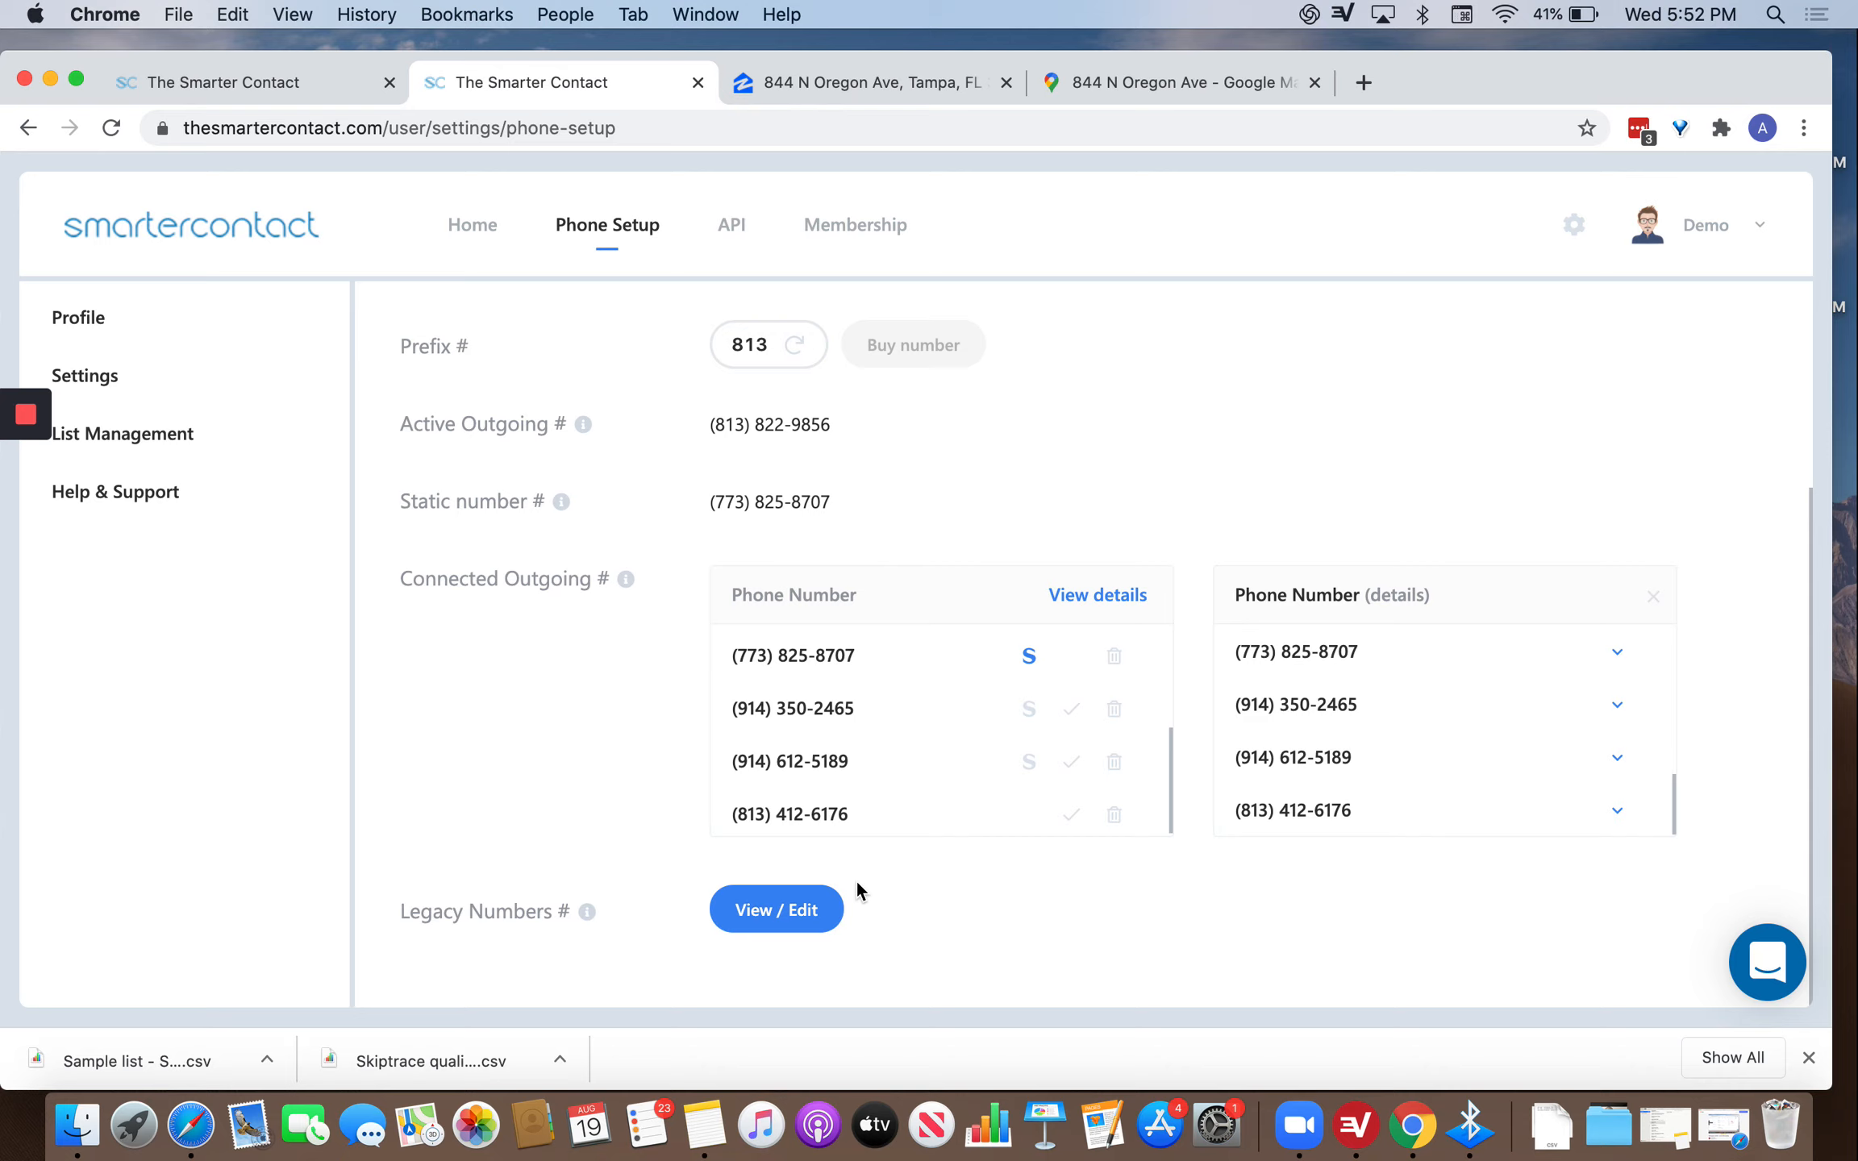
{"action": "left_click", "coordinate": [770, 906]}
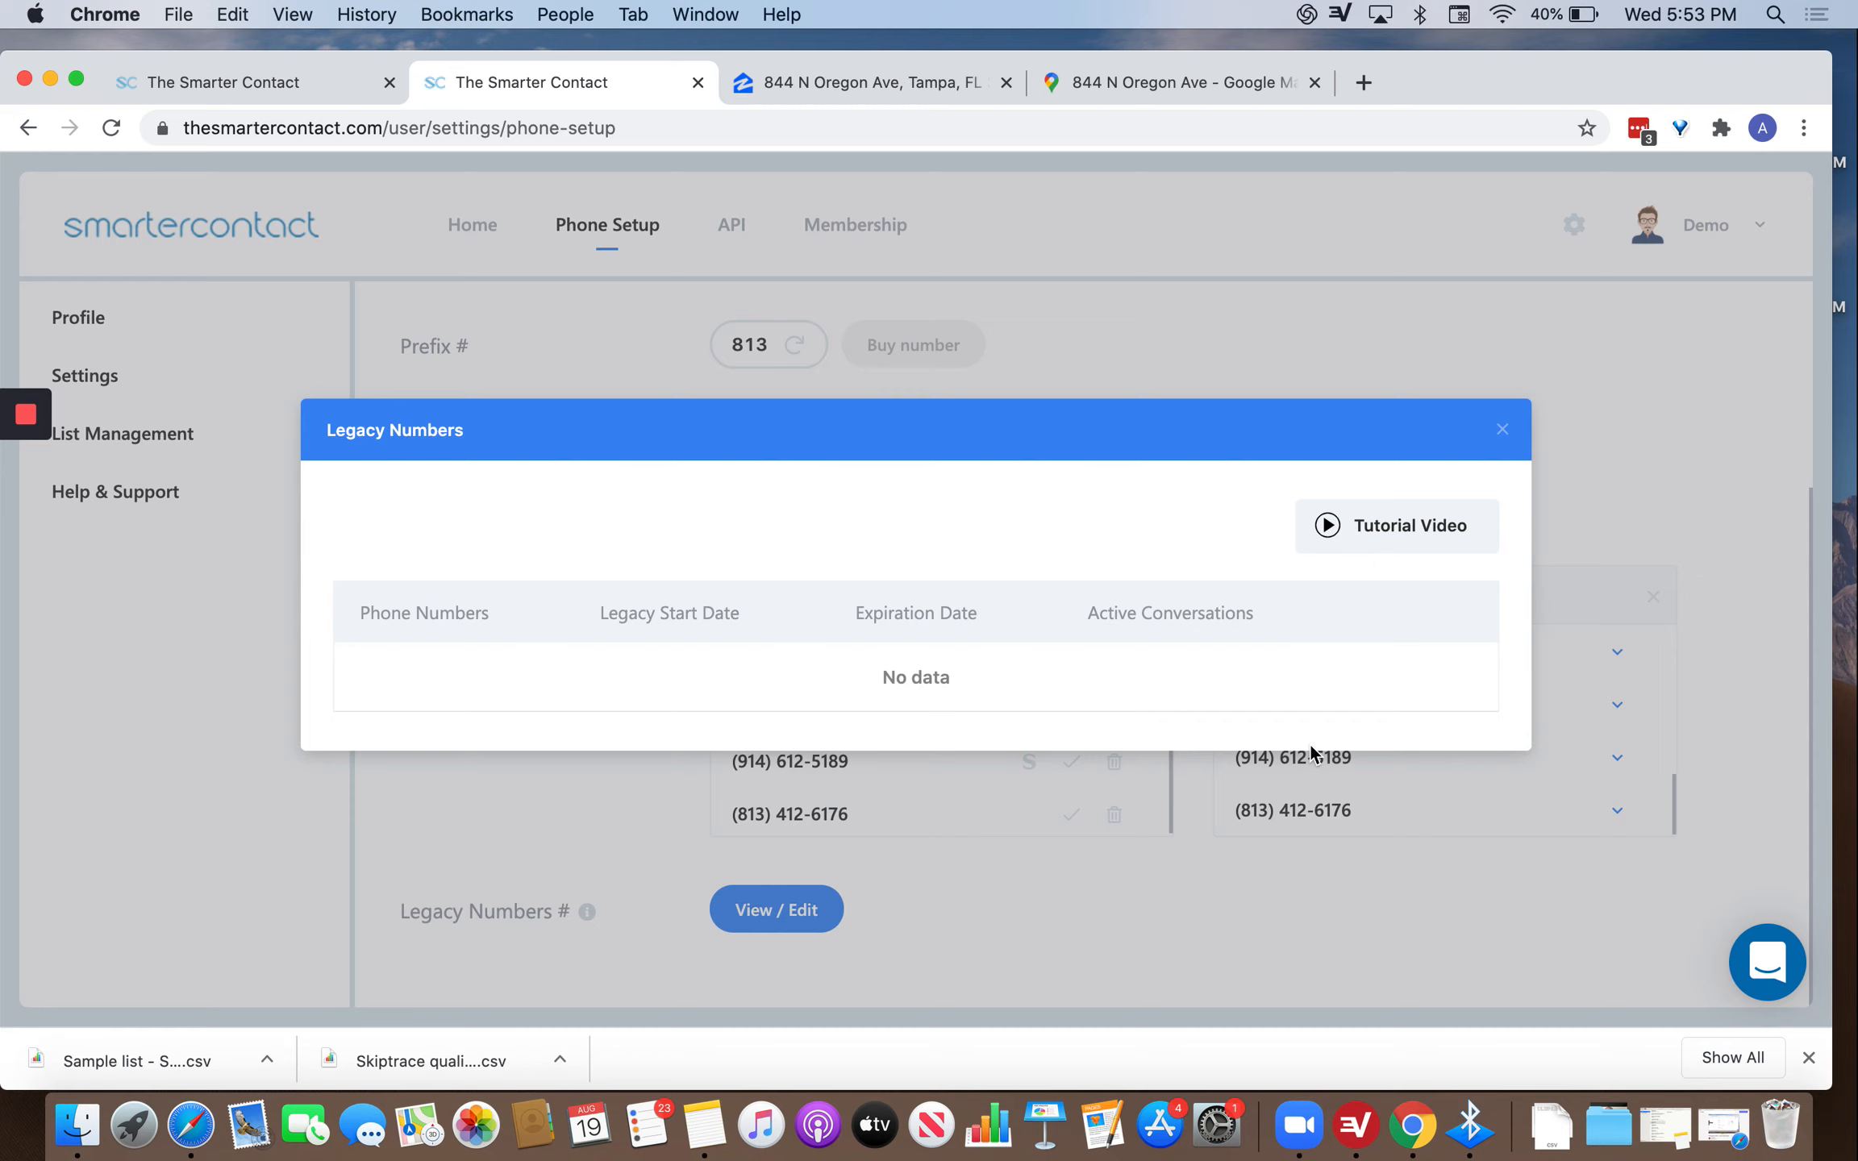
{"action": "left_click", "coordinate": [1501, 429]}
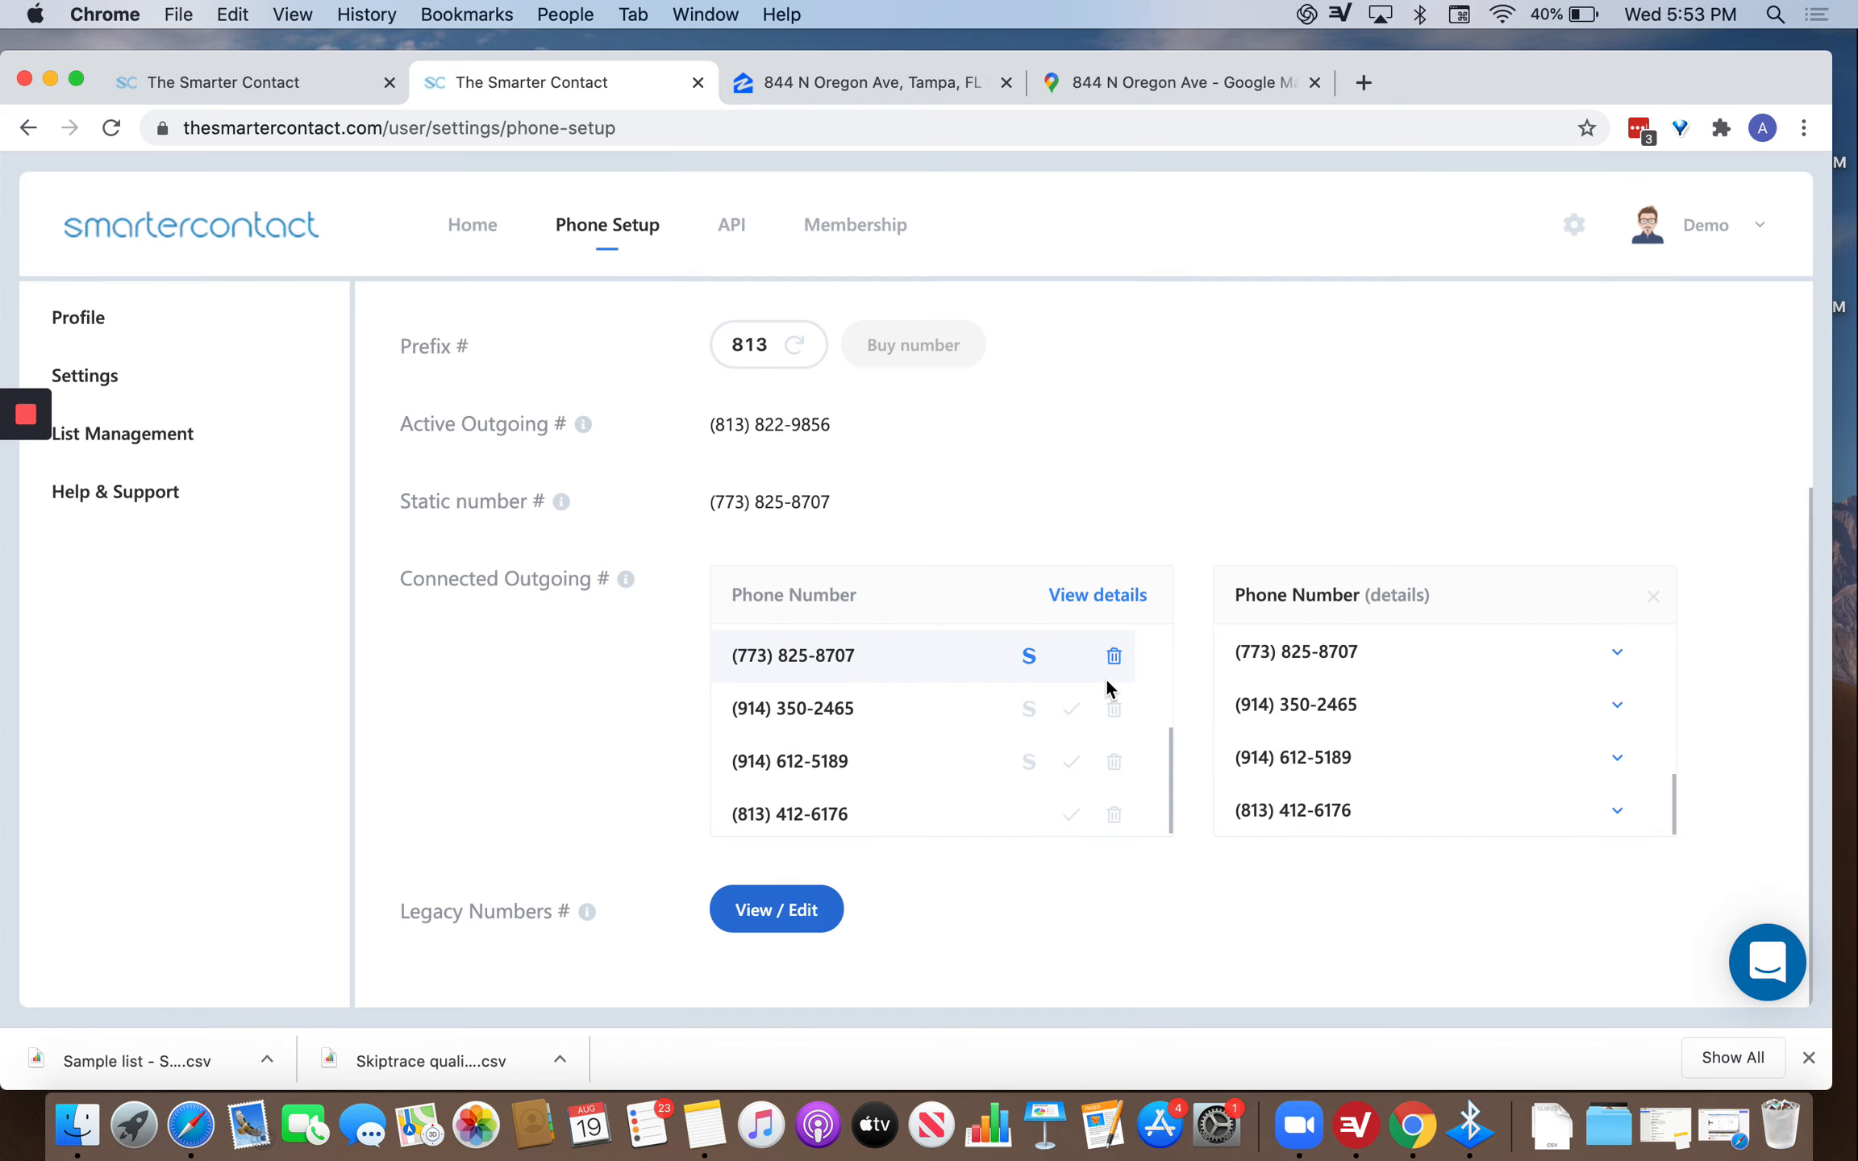
{"action": "scroll", "coordinate": [970, 846], "scroll_direction": "down", "scroll_amount": 1}
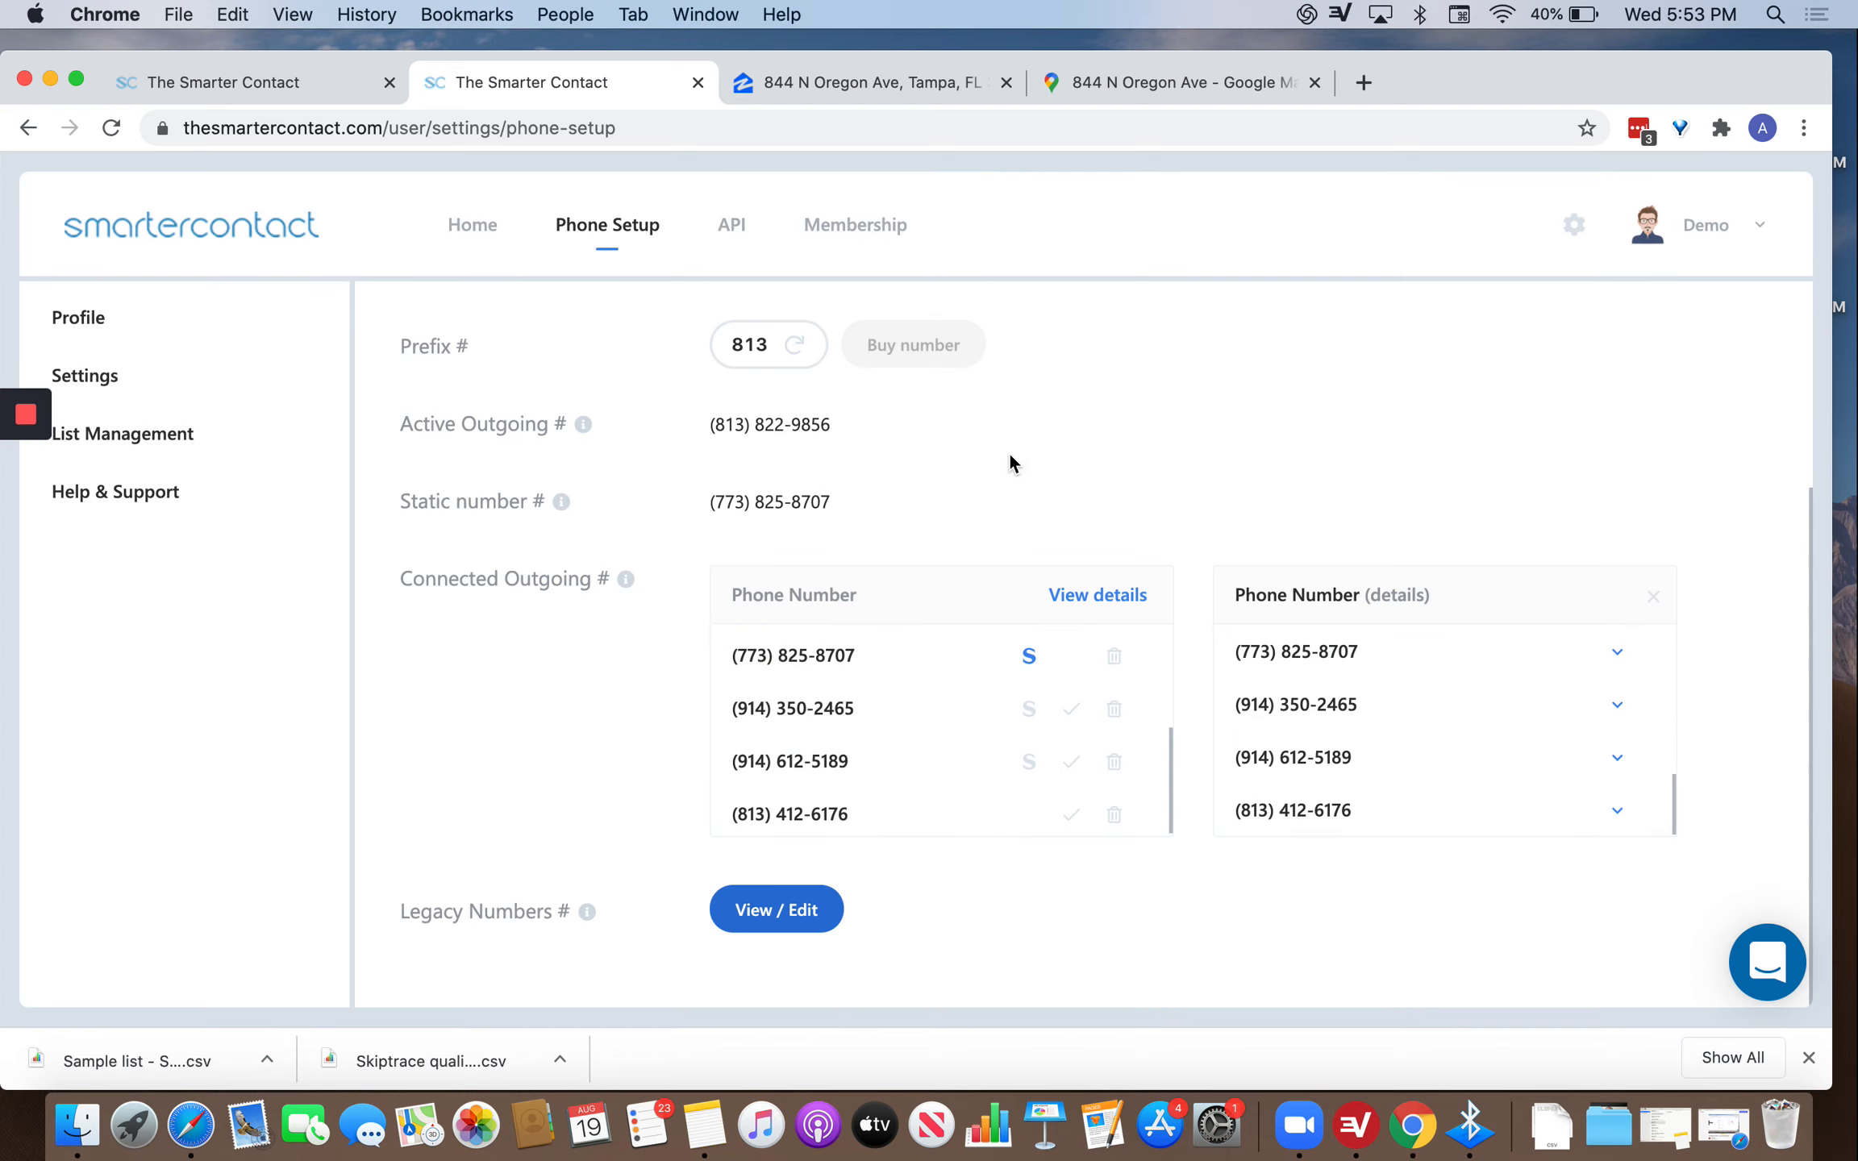
Review the API tab and Membership plan and balance, then return to the Messenger inbox.
{"action": "left_click", "coordinate": [731, 227]}
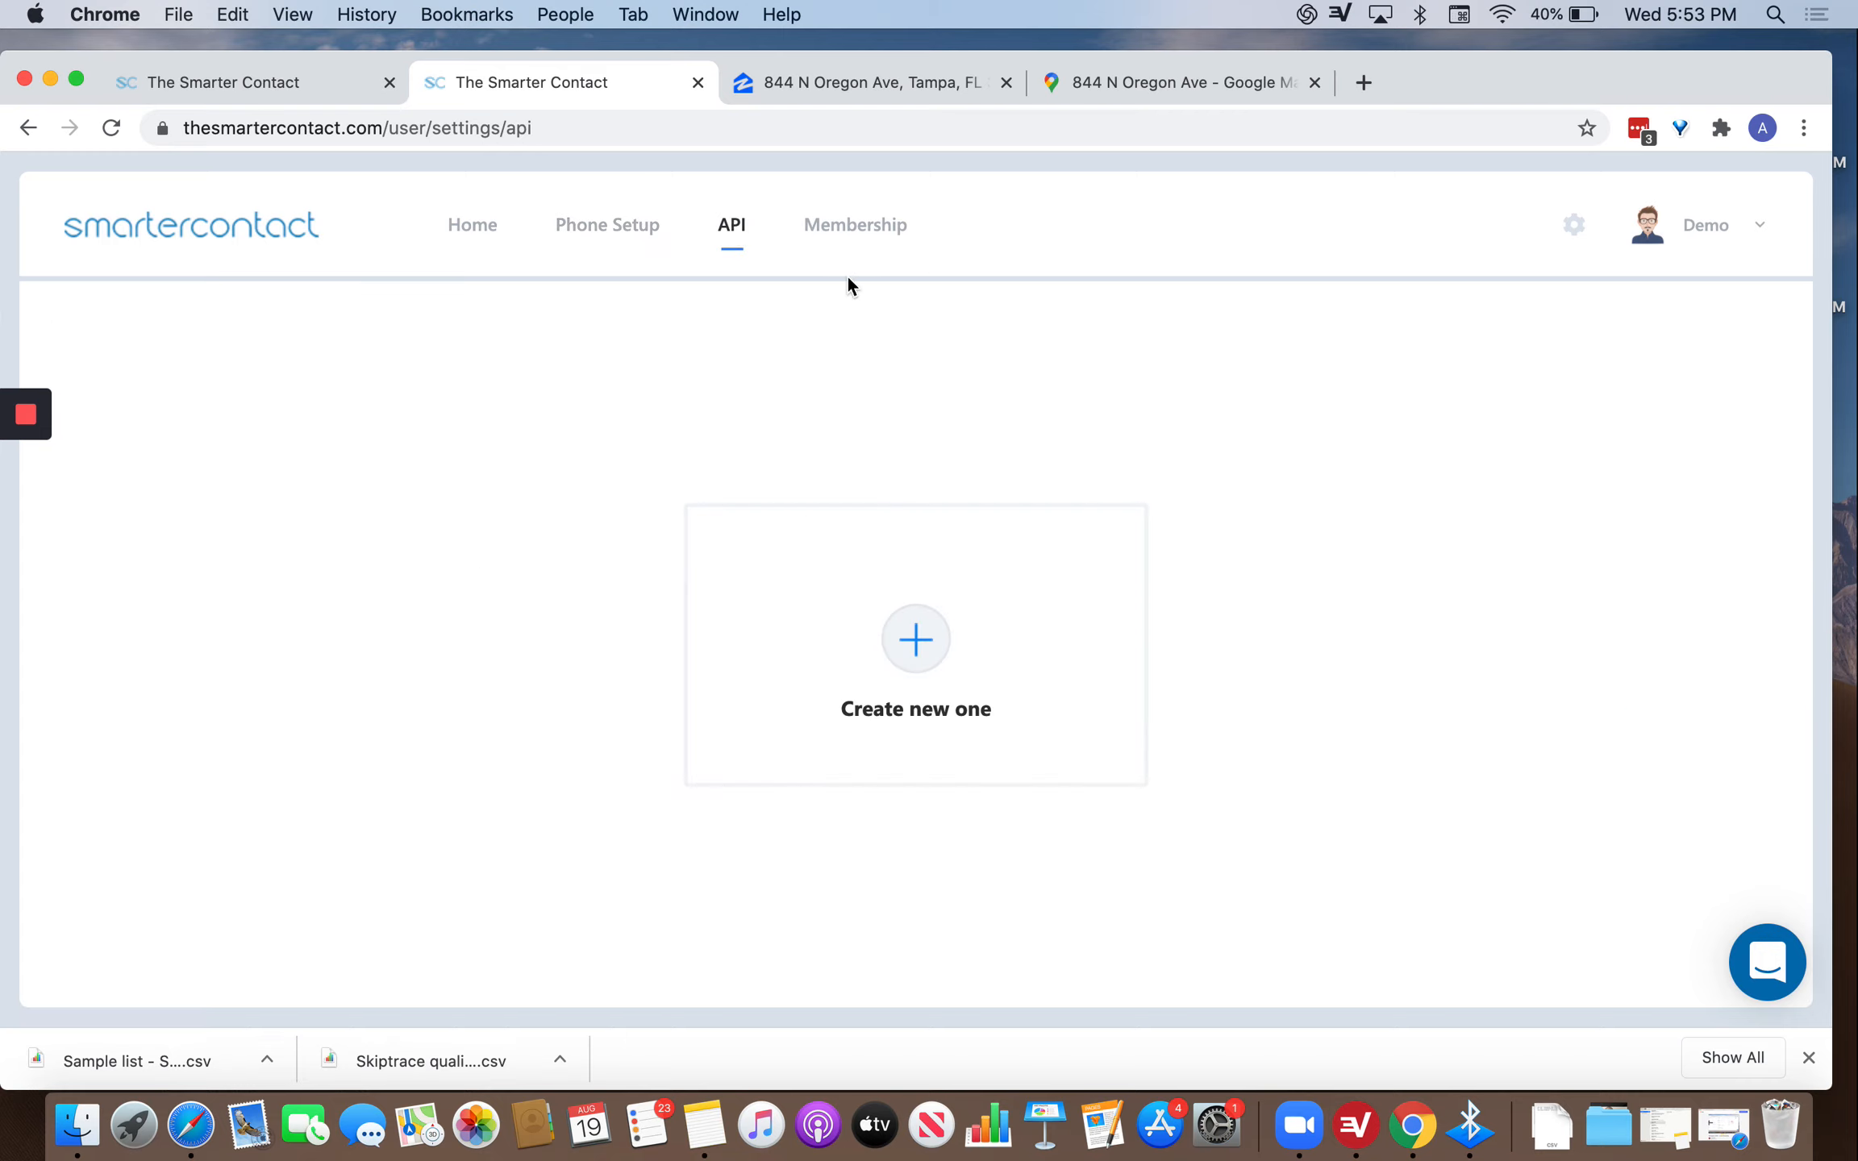
{"action": "left_click", "coordinate": [887, 234]}
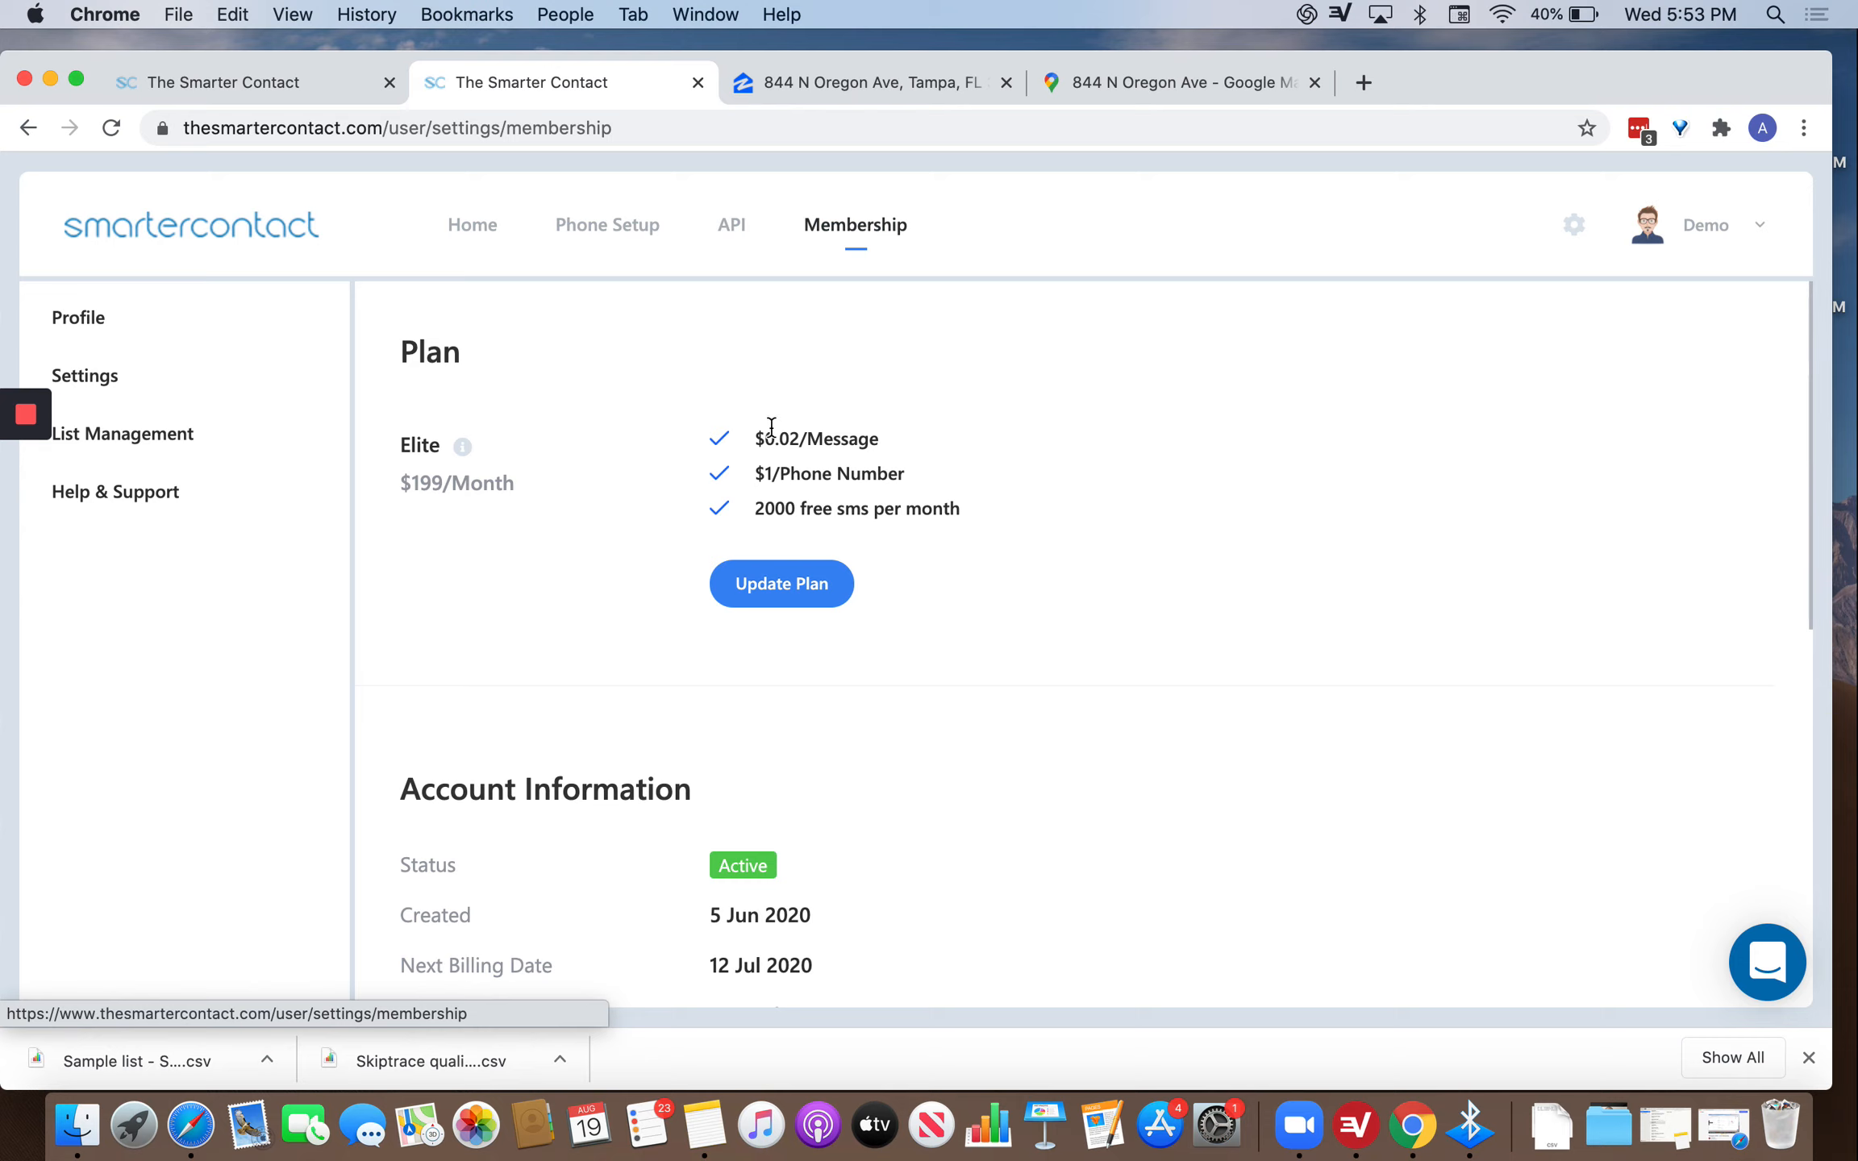
{"action": "scroll", "coordinate": [801, 412], "scroll_direction": "down", "scroll_amount": 2}
{"action": "scroll", "coordinate": [801, 413], "scroll_direction": "up", "scroll_amount": 2}
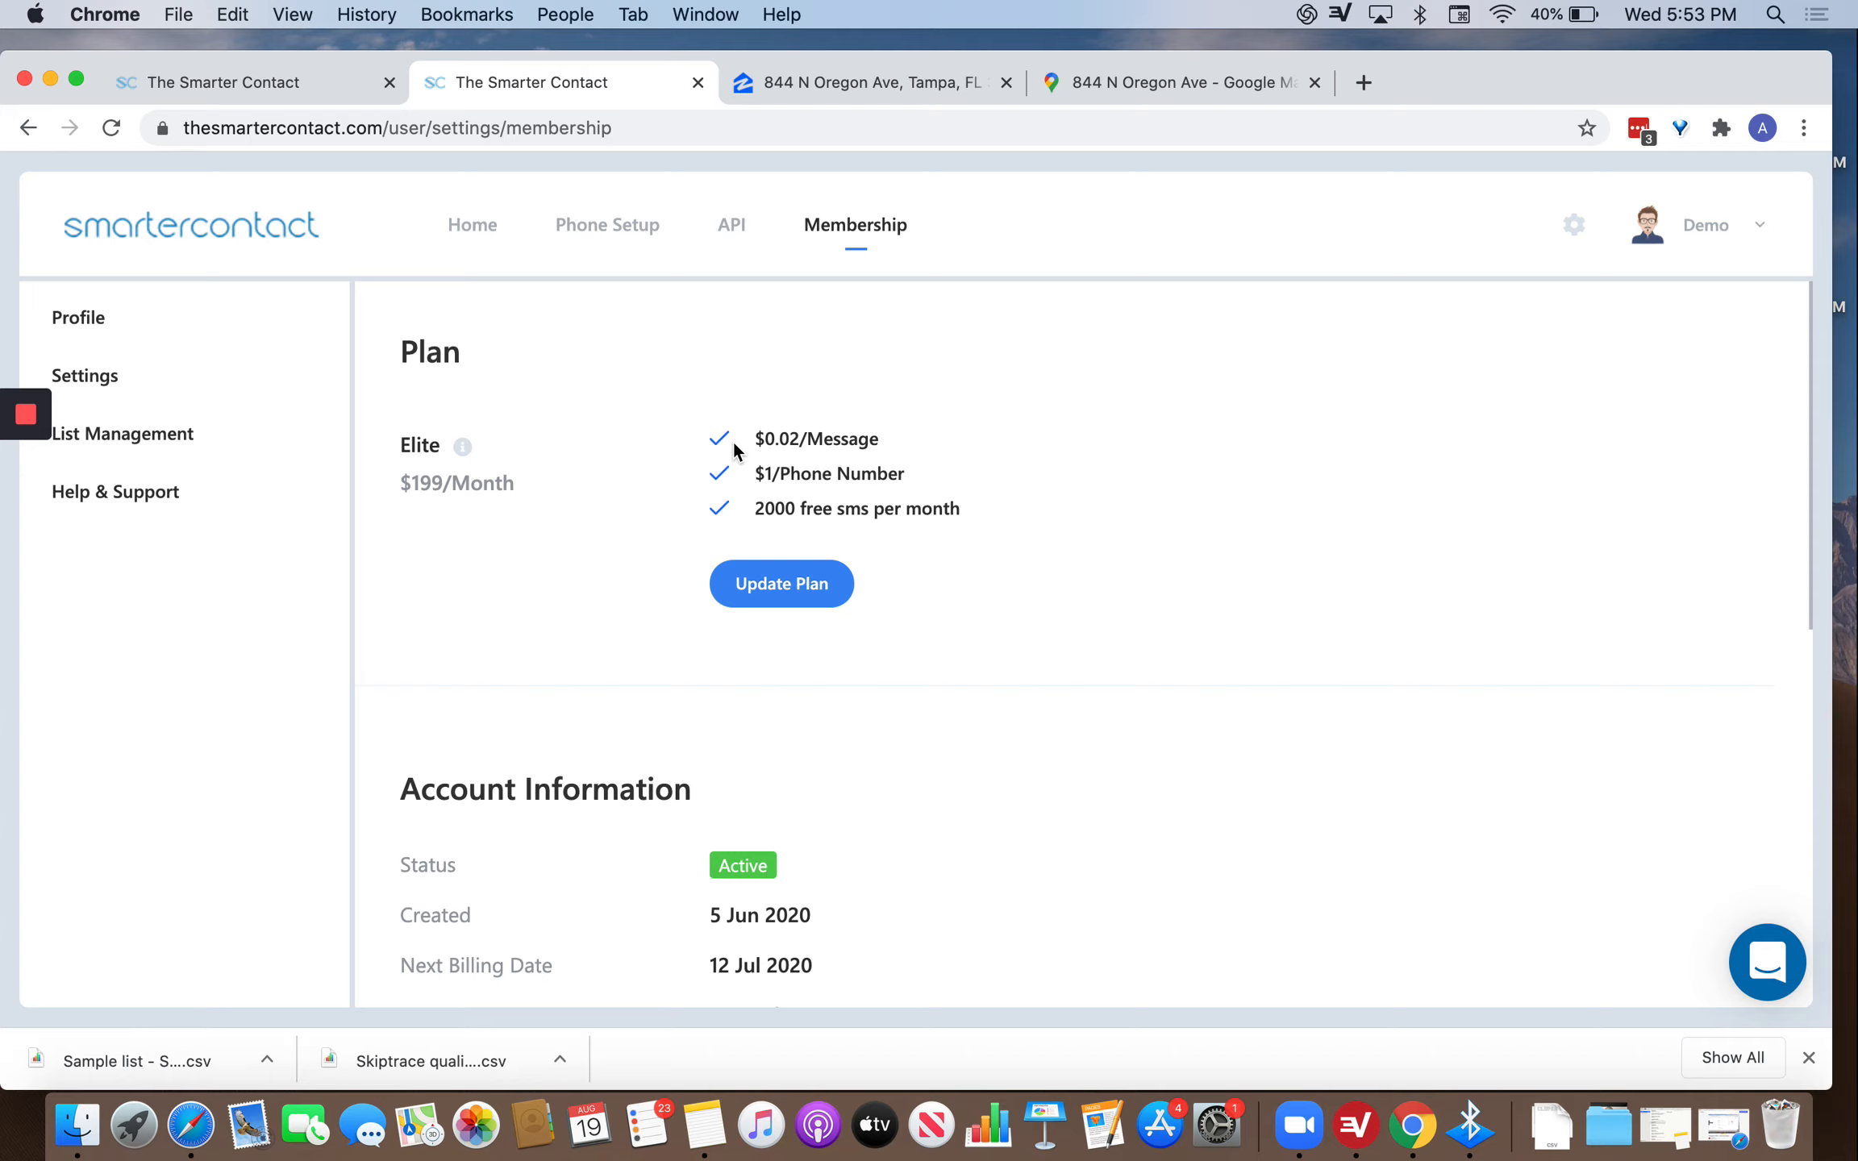
{"action": "scroll", "coordinate": [644, 896], "scroll_direction": "down", "scroll_amount": 6}
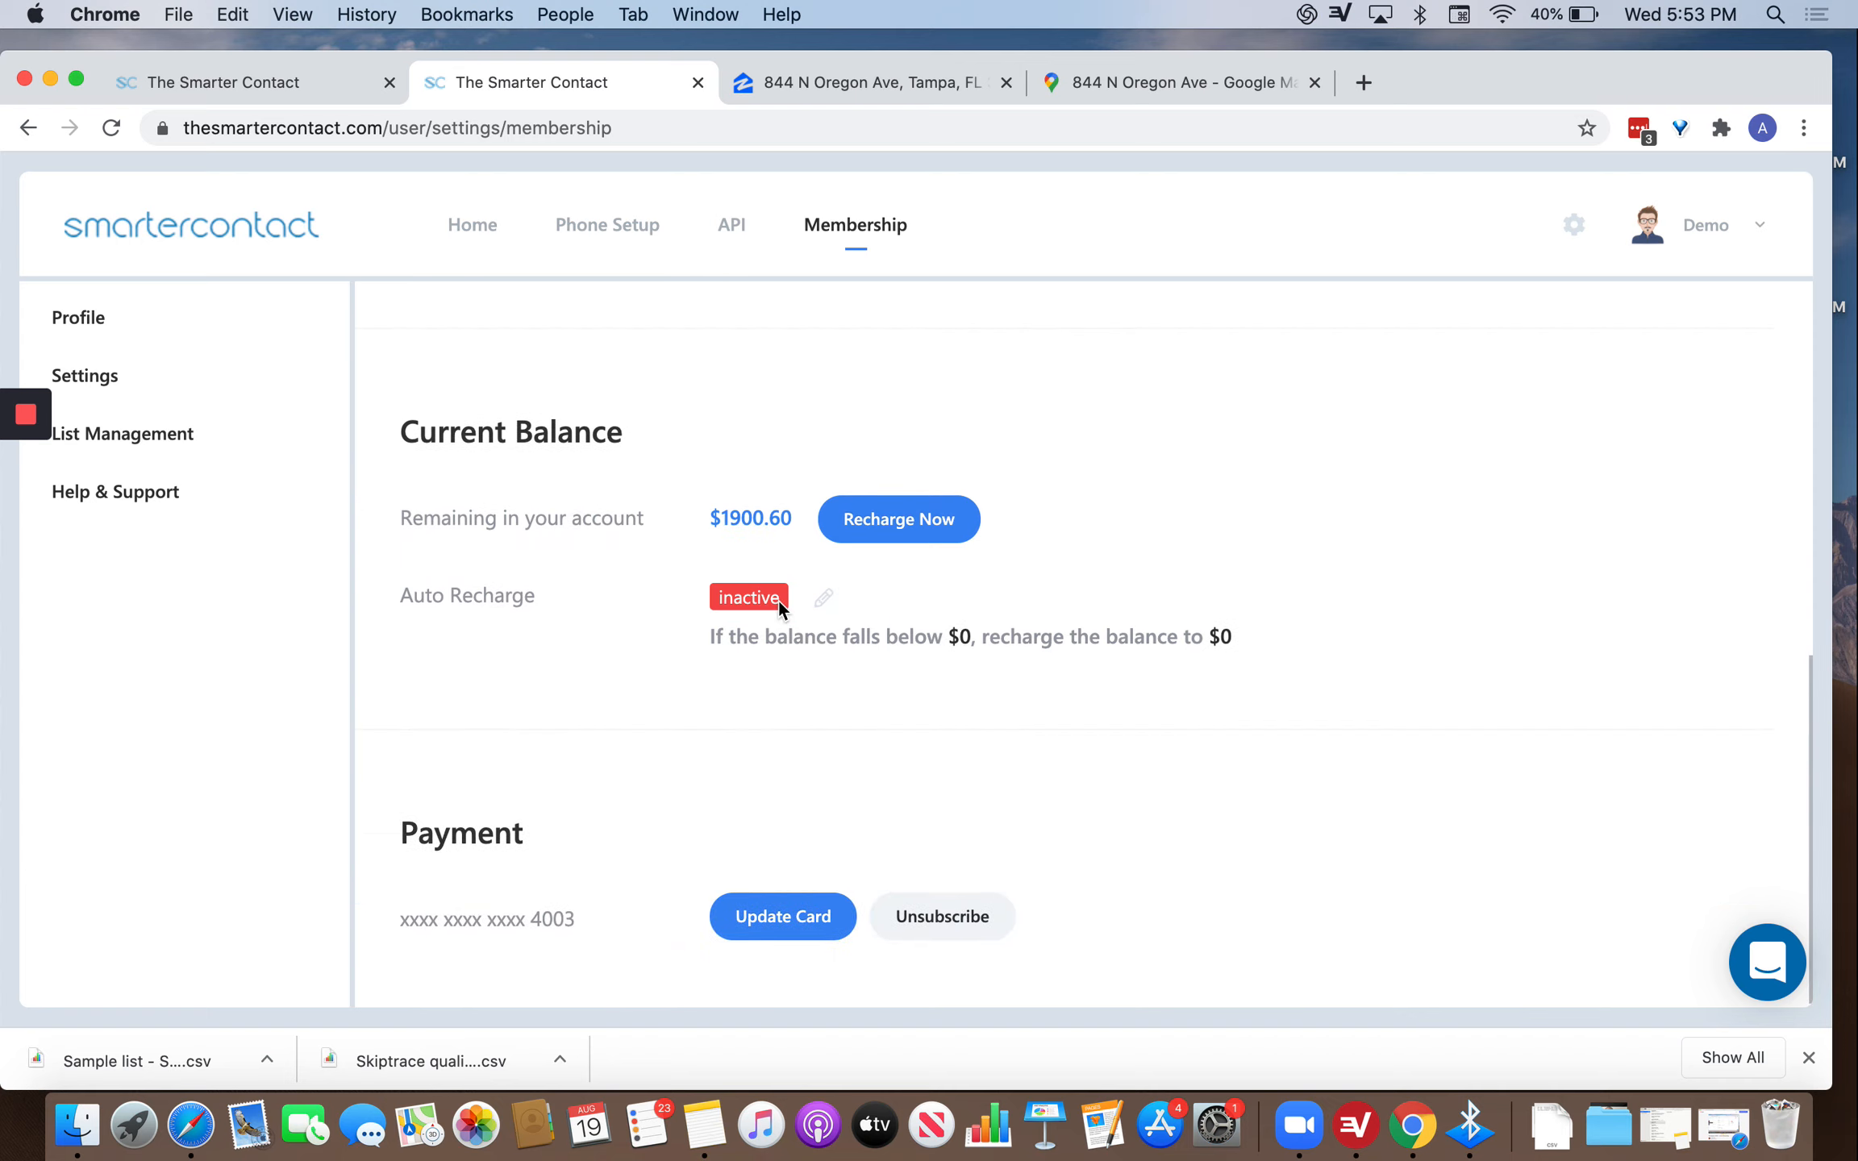
{"action": "scroll", "coordinate": [750, 541], "scroll_direction": "up", "scroll_amount": 5}
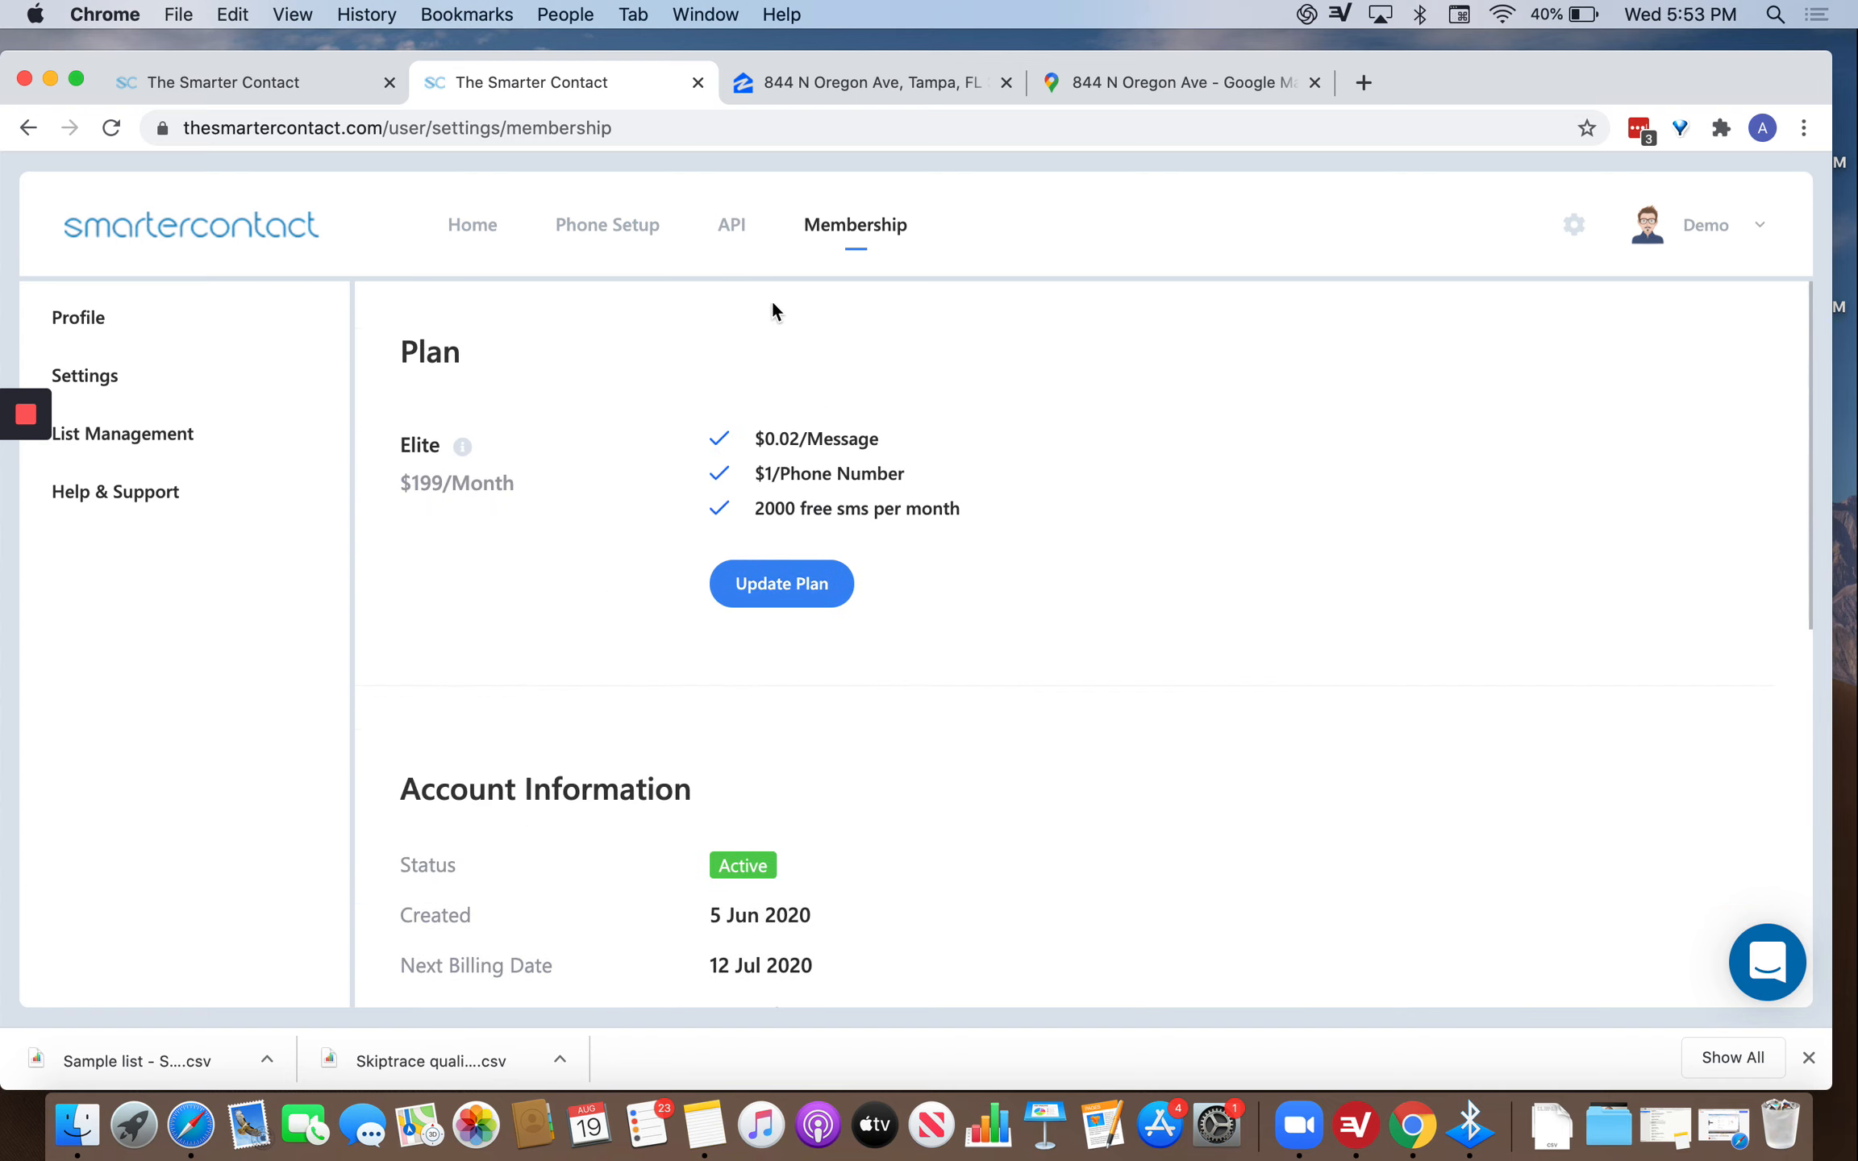
{"action": "left_click", "coordinate": [489, 232]}
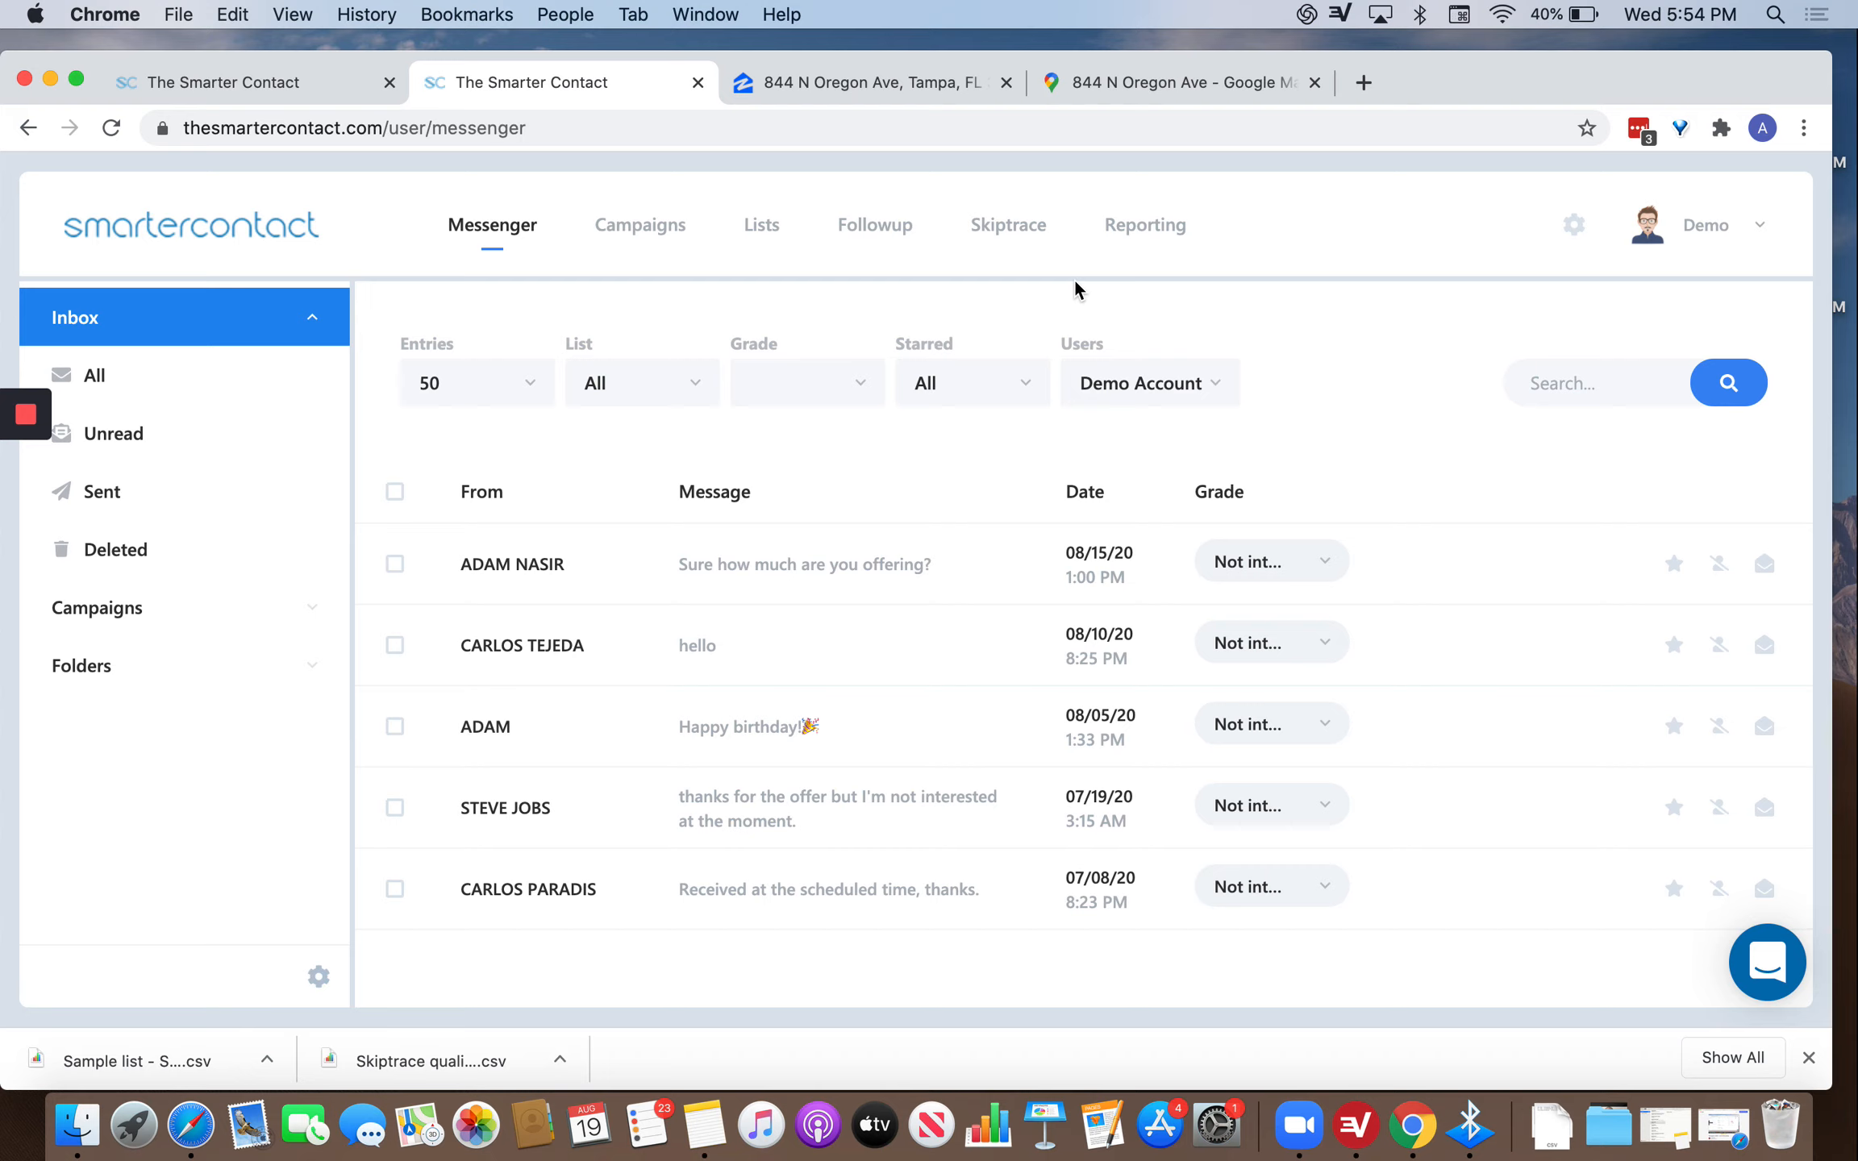
In Skiptrace, start a new upload and drag in the Sample list CSV.
{"action": "left_click", "coordinate": [990, 239]}
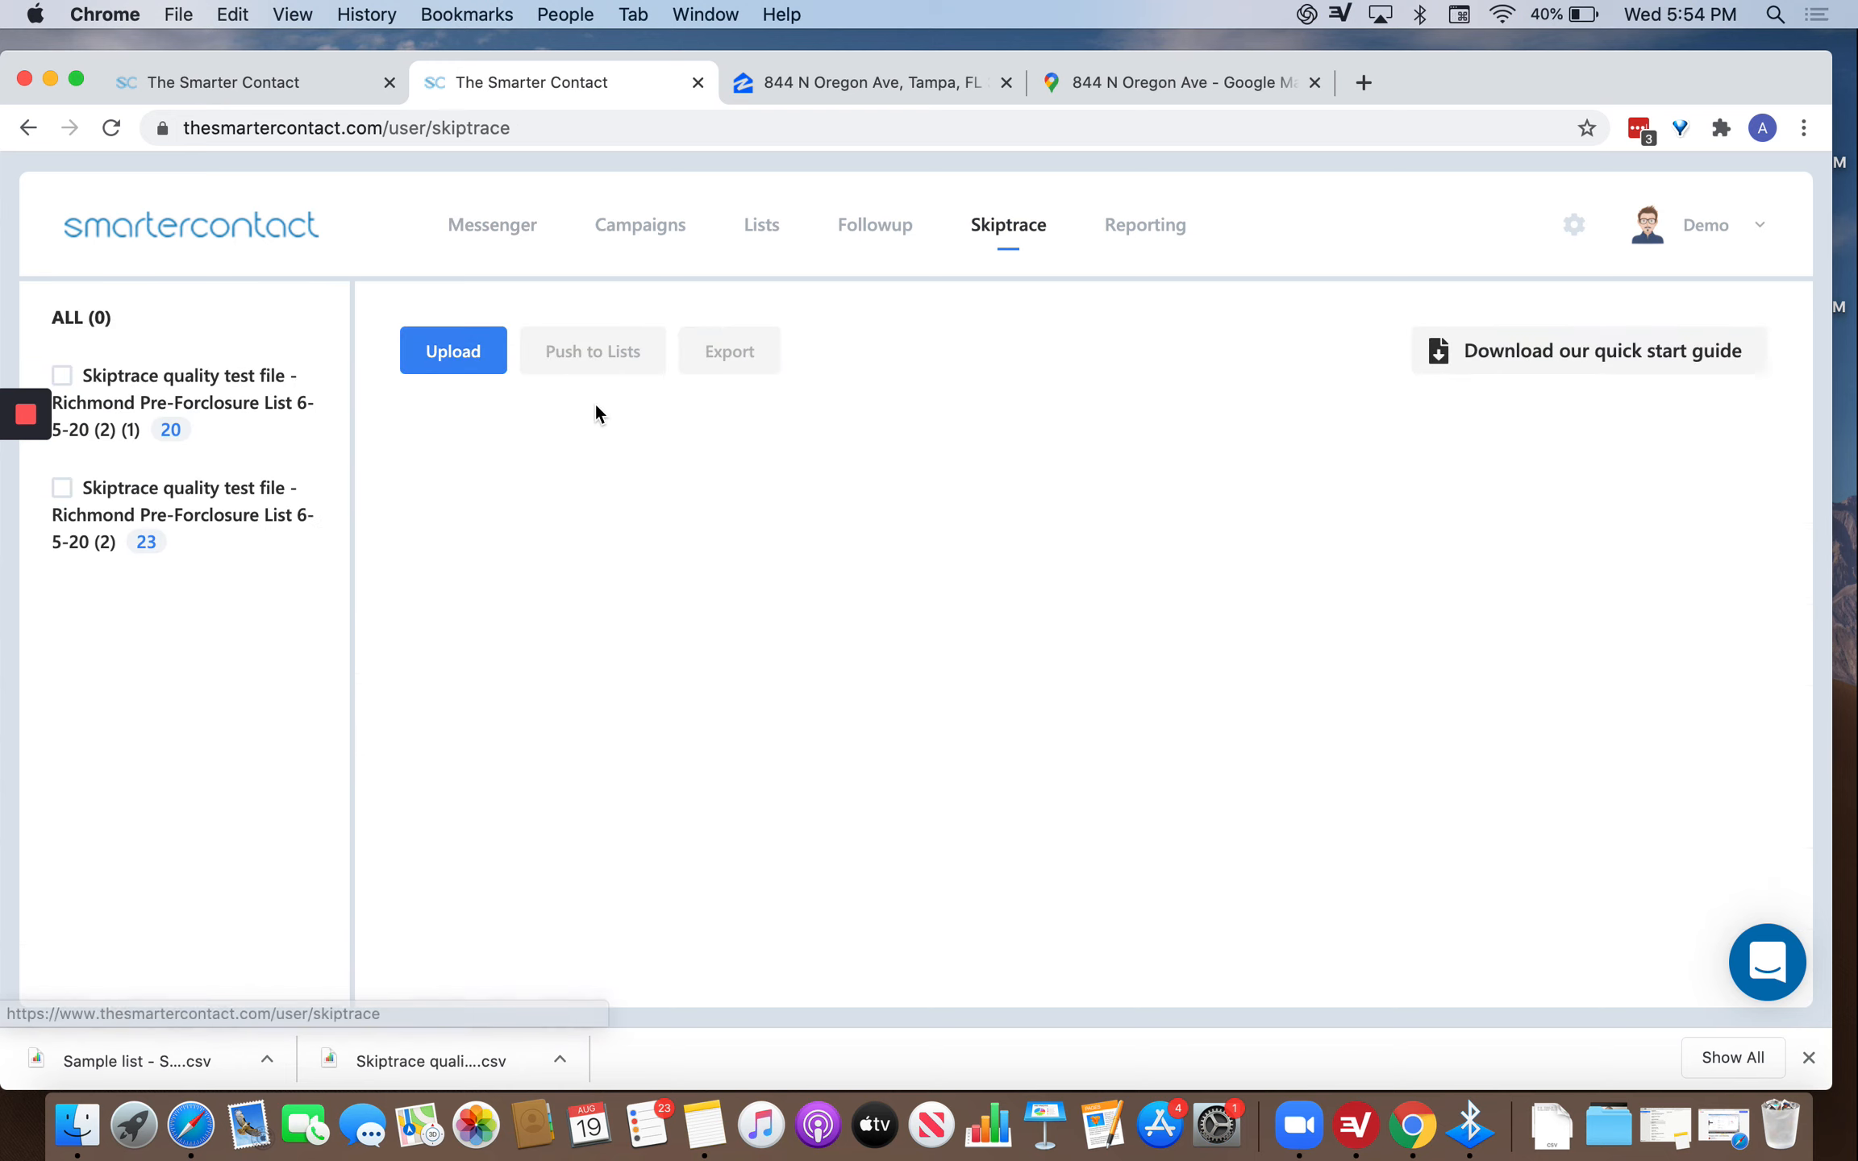
{"action": "left_click", "coordinate": [454, 351]}
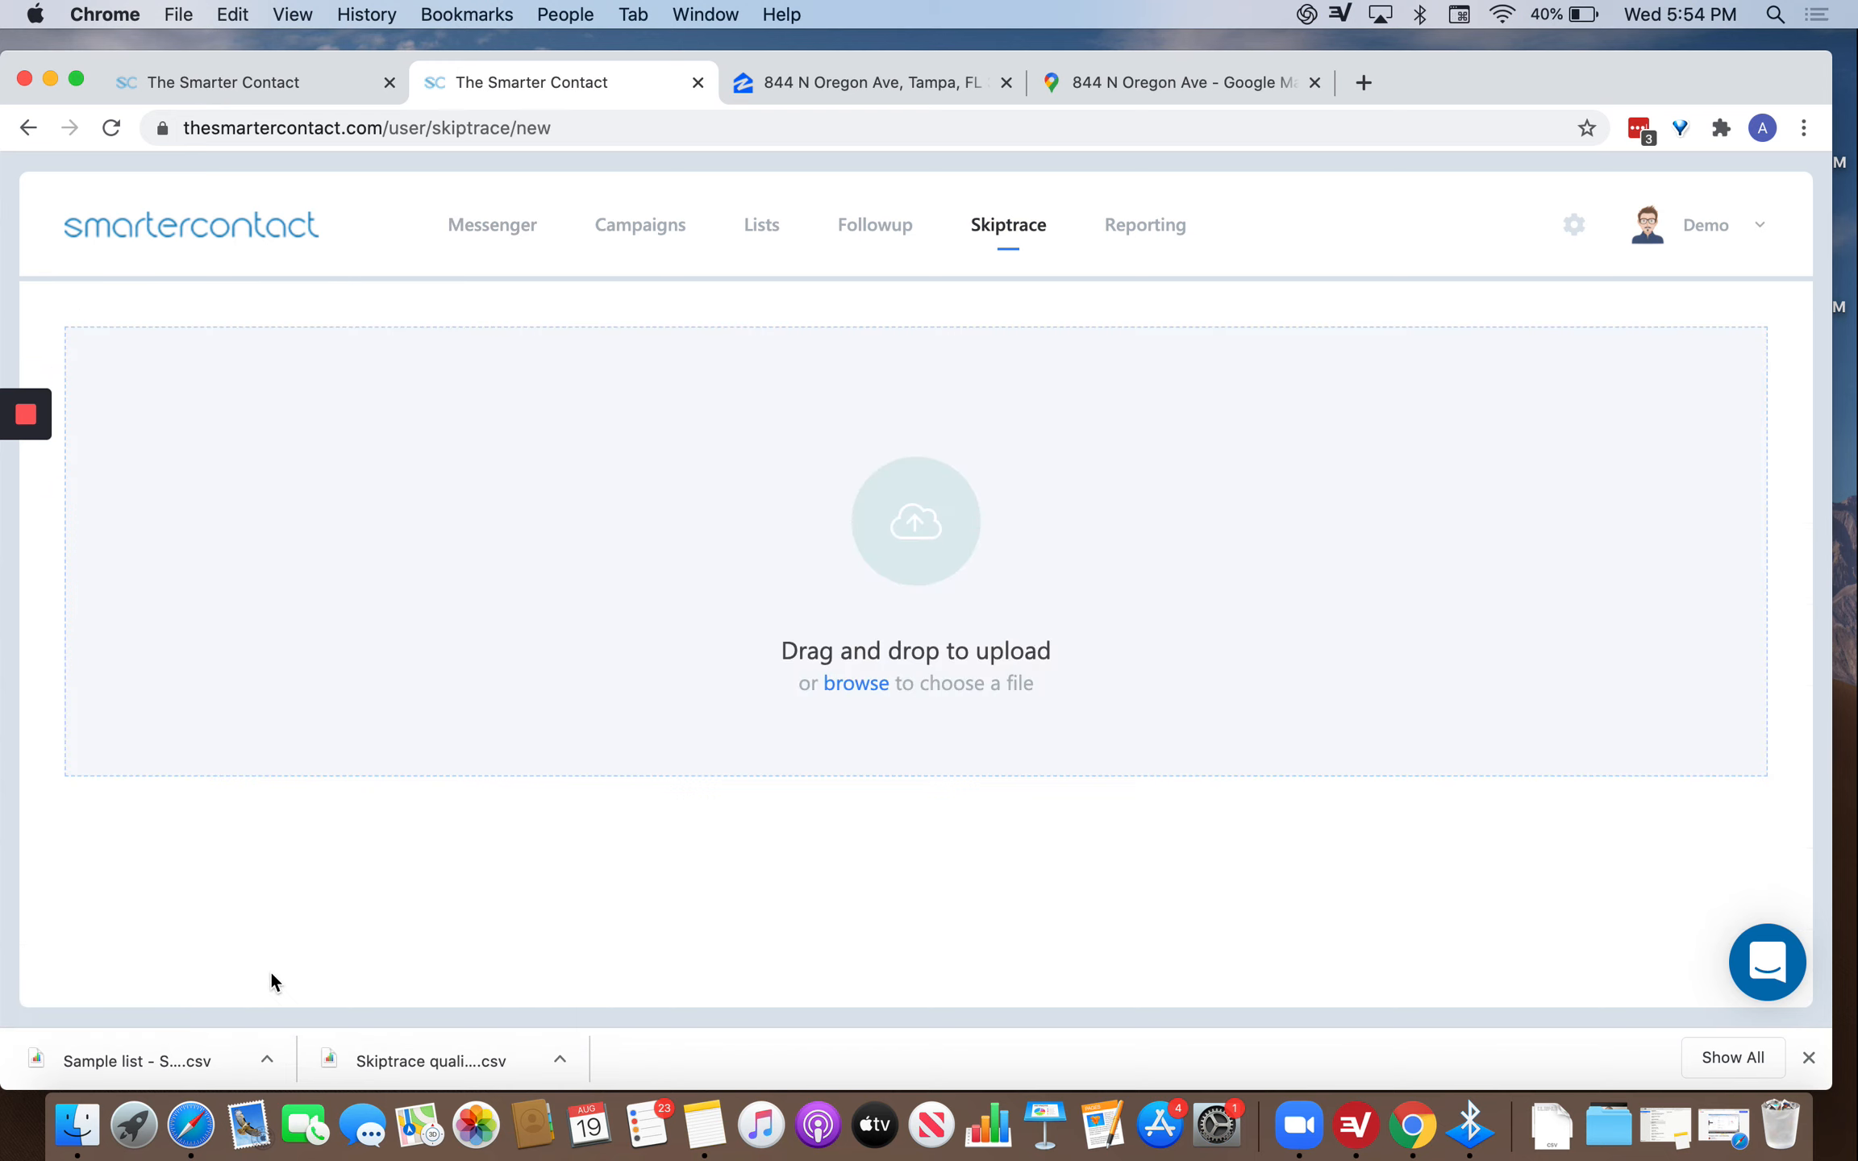
{"action": "left_click_drag", "start_coordinate": [164, 1054], "coordinate": [190, 1045]}
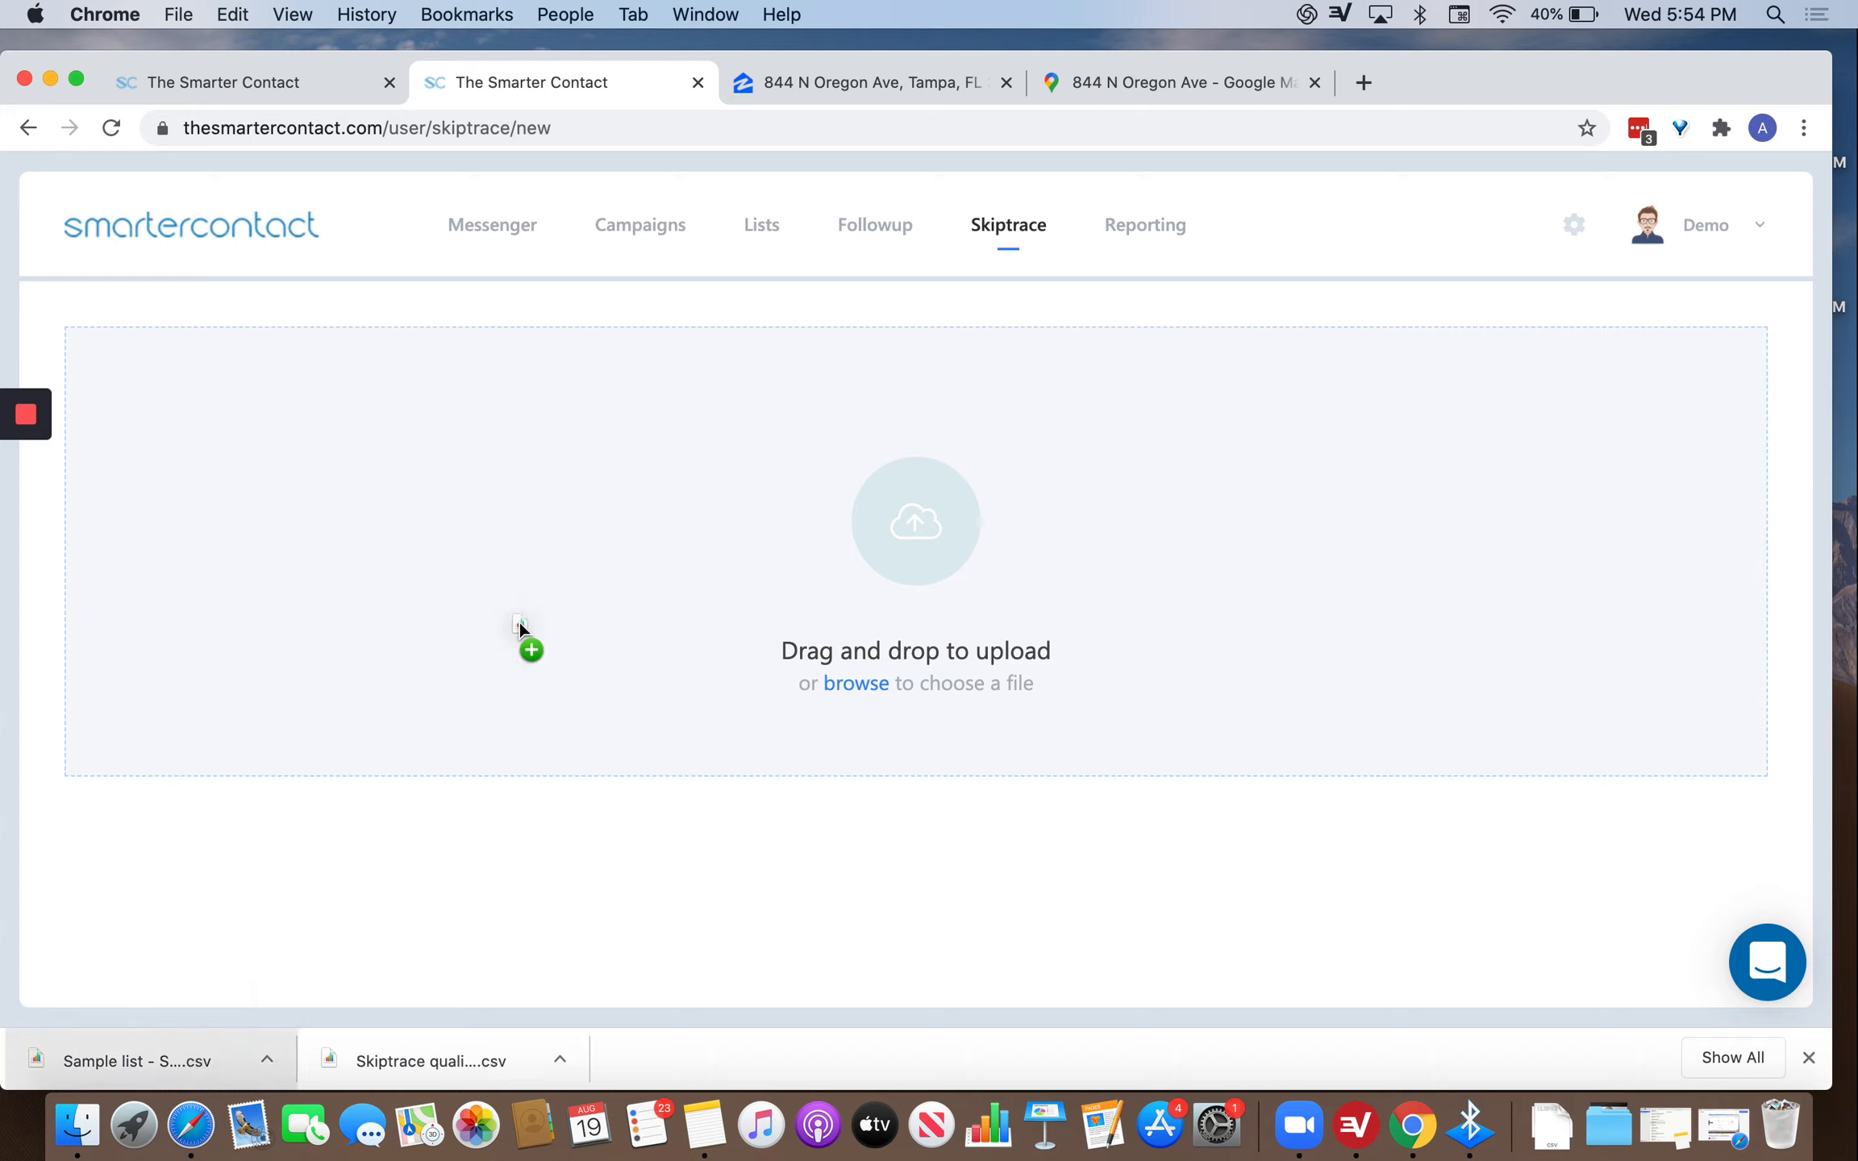
{"action": "left_click_drag", "start_coordinate": [519, 621], "coordinate": [543, 599]}
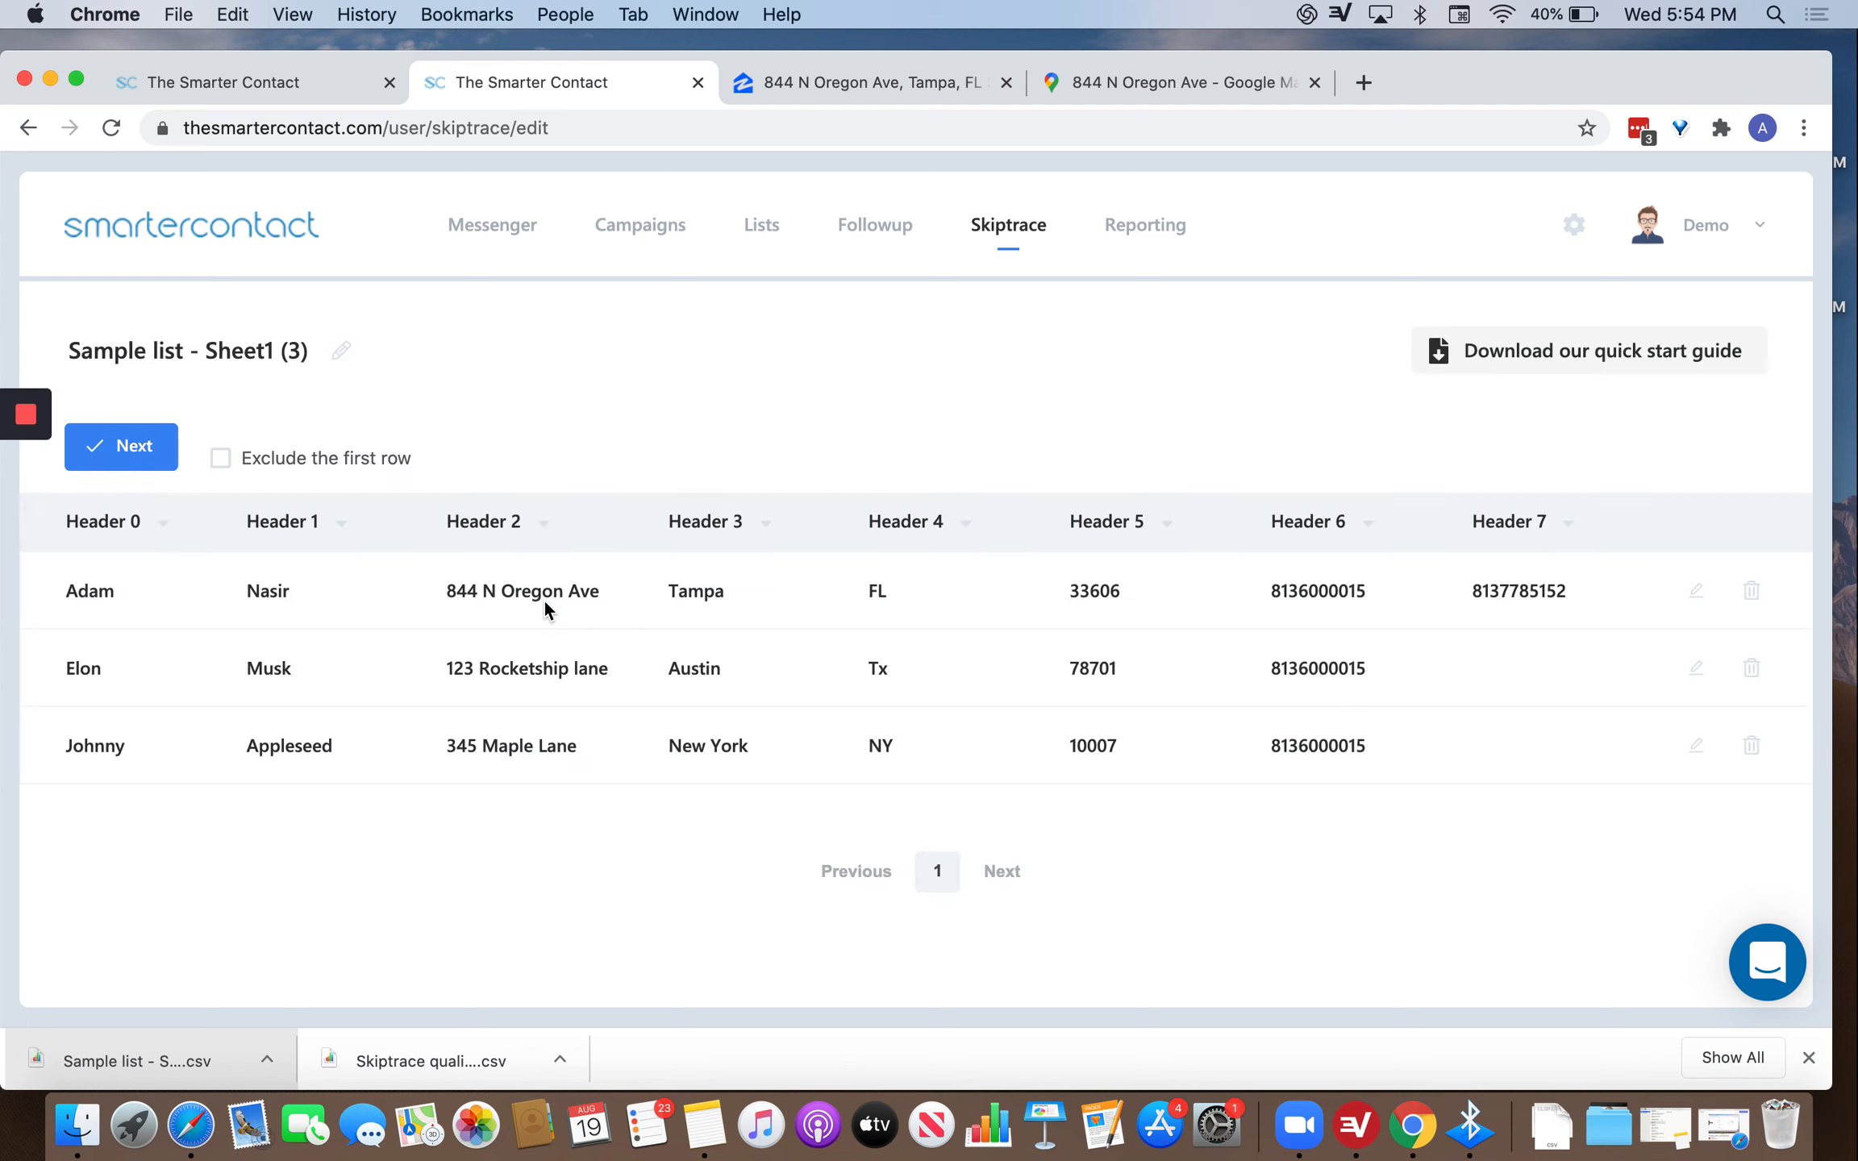
Start a fresh upload with the Richmond Pre-Forclosure skiptrace quality test CSV instead.
{"action": "left_click", "coordinate": [1002, 233]}
{"action": "left_click", "coordinate": [496, 352]}
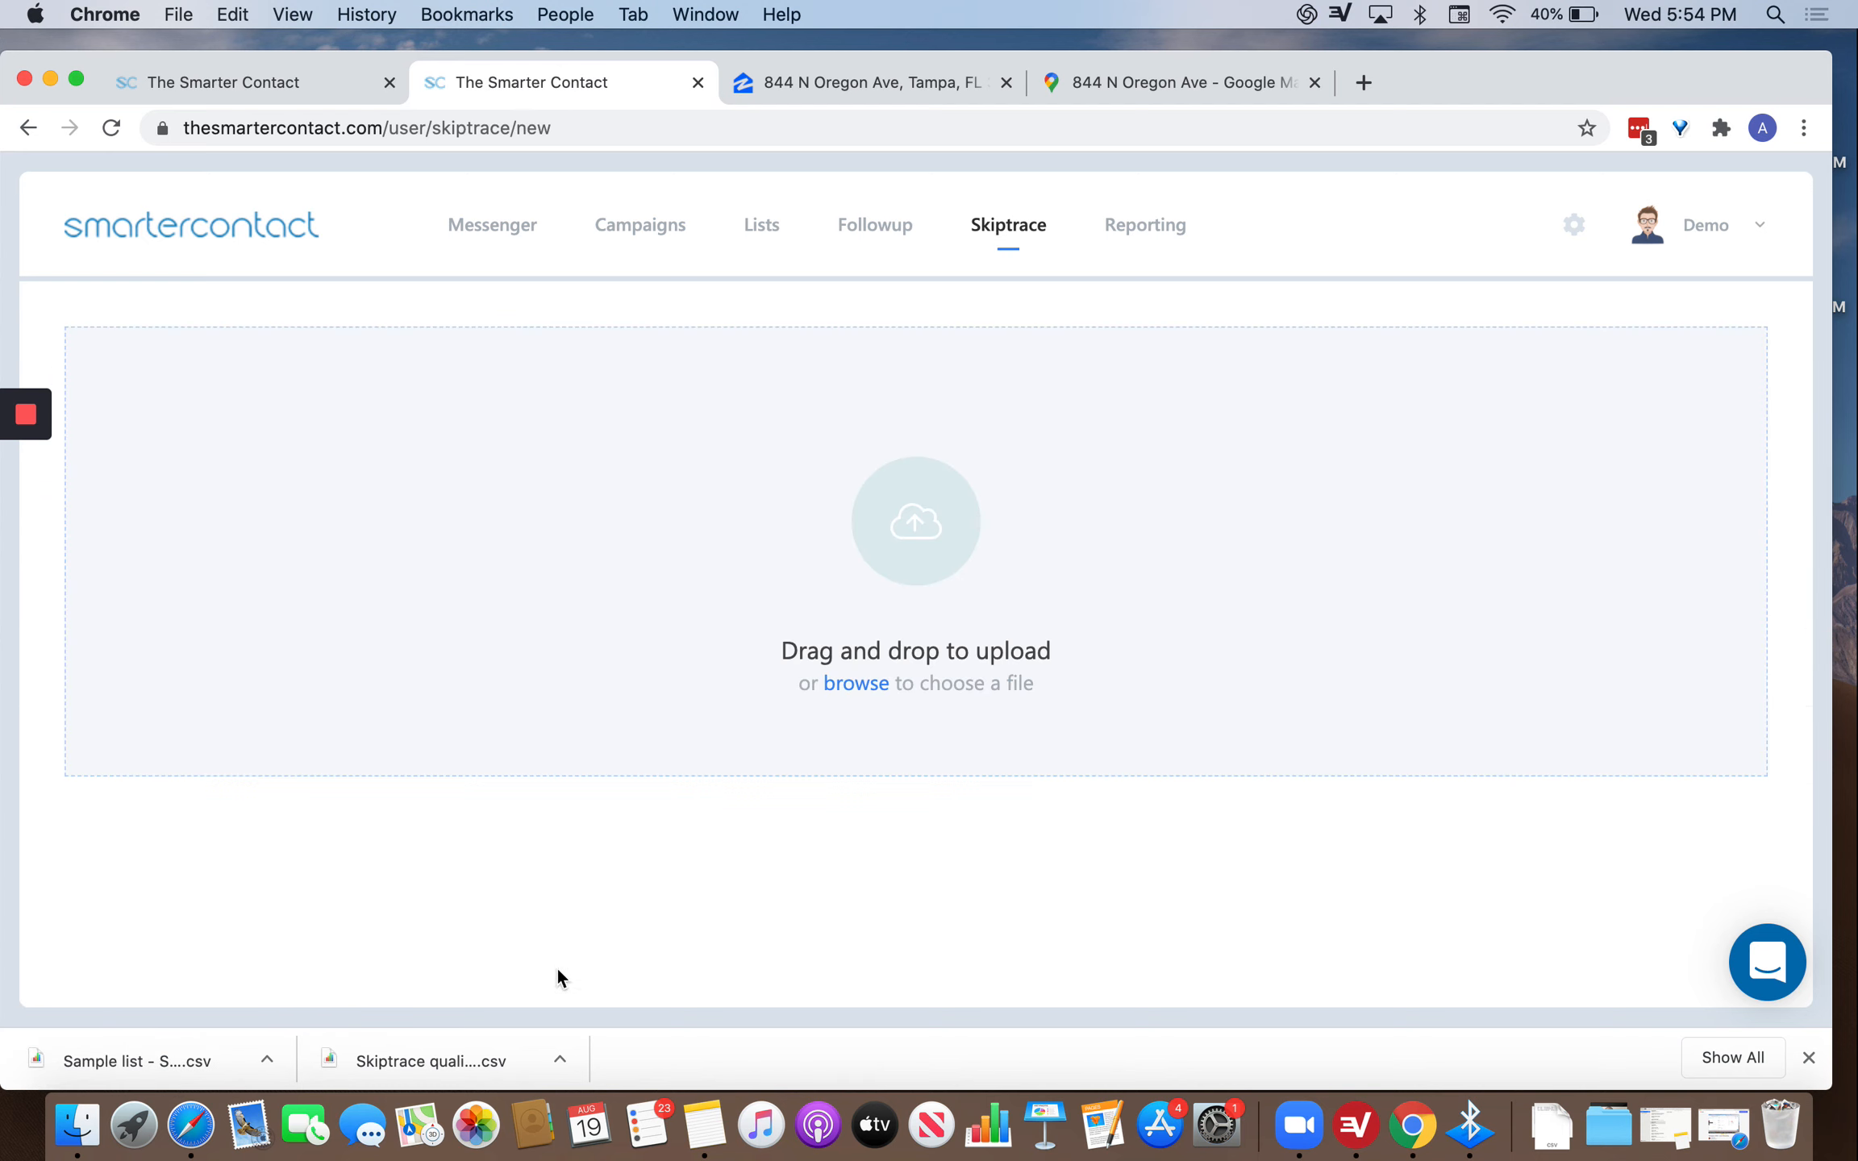
{"action": "left_click_drag", "start_coordinate": [411, 1048], "coordinate": [764, 610]}
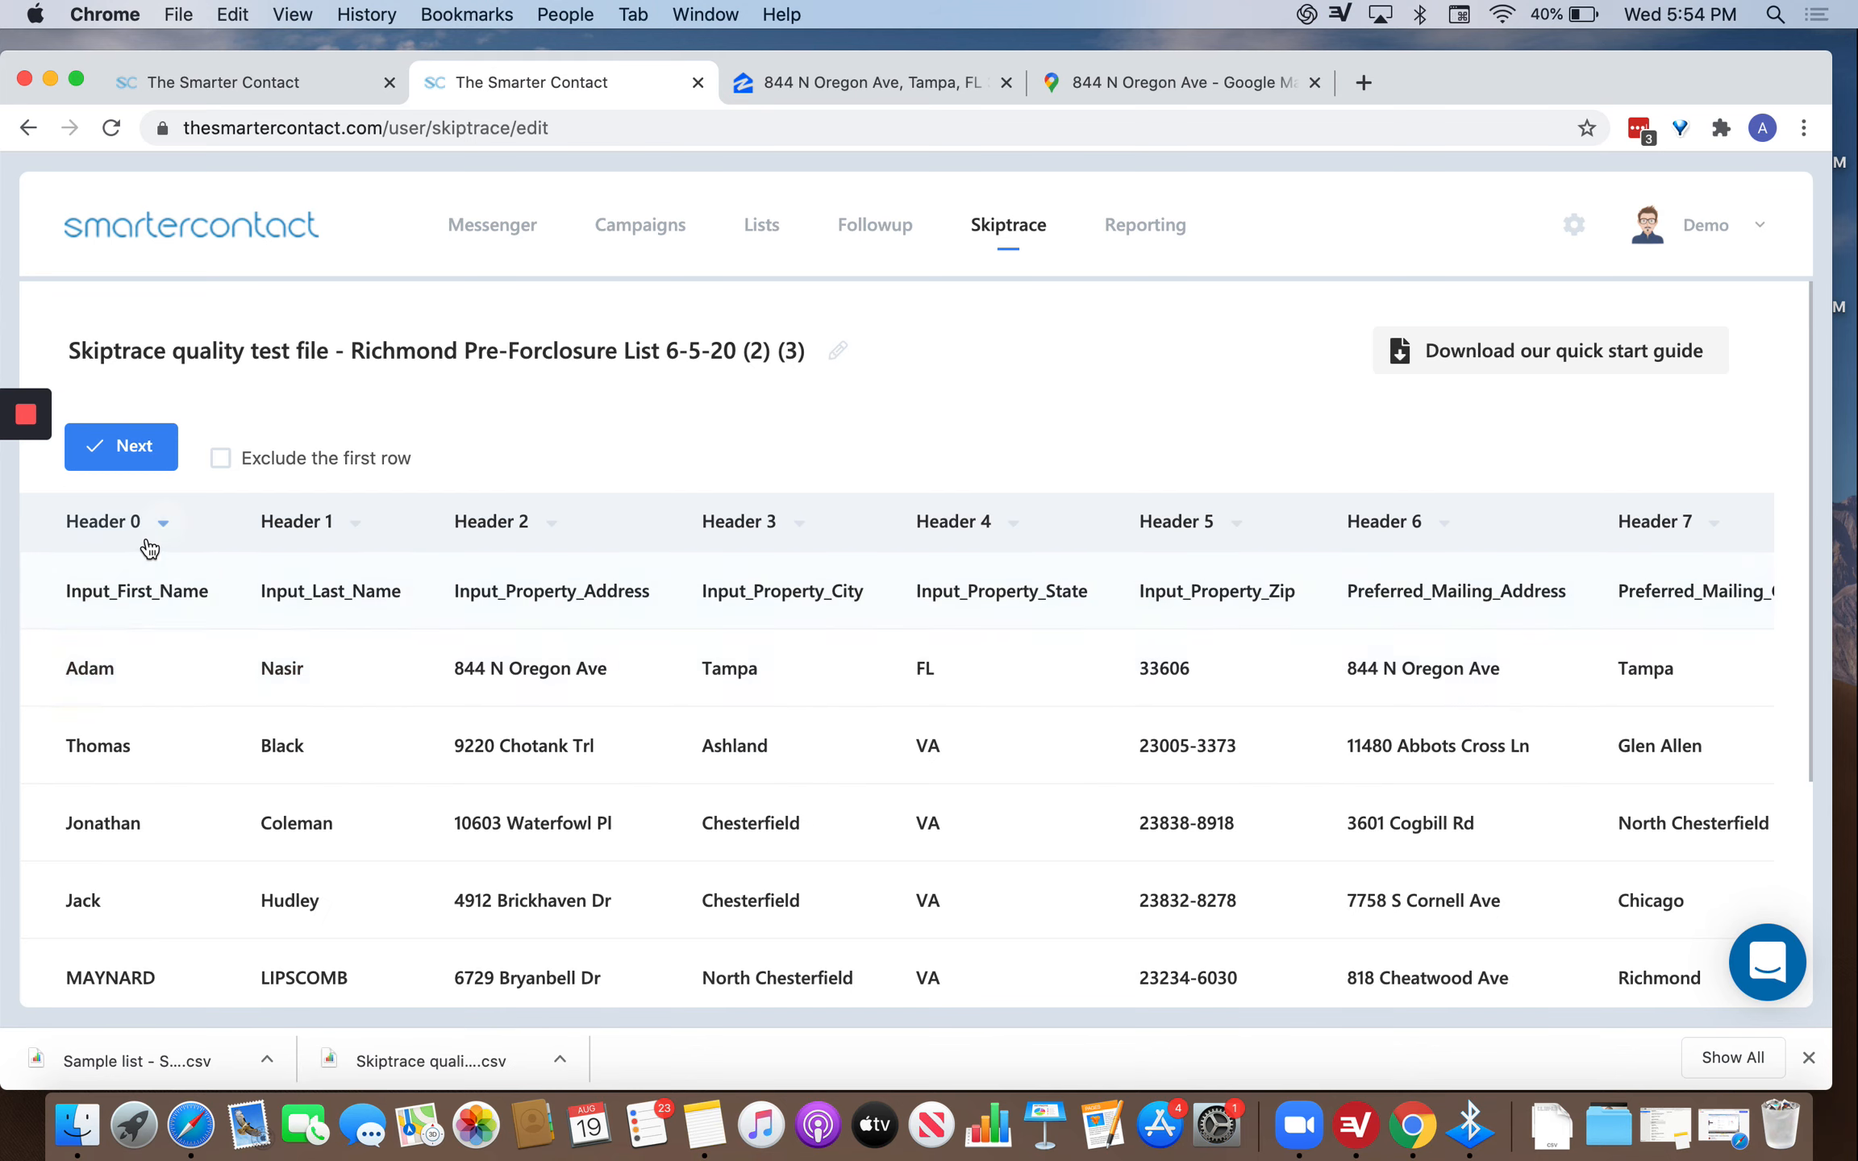
Map the input columns to First Name, Last Name and Property Address, City, State, Zip.
{"action": "left_click", "coordinate": [149, 547]}
{"action": "left_click", "coordinate": [88, 577]}
{"action": "left_click", "coordinate": [327, 521]}
{"action": "left_click", "coordinate": [439, 571]}
{"action": "left_click", "coordinate": [551, 524]}
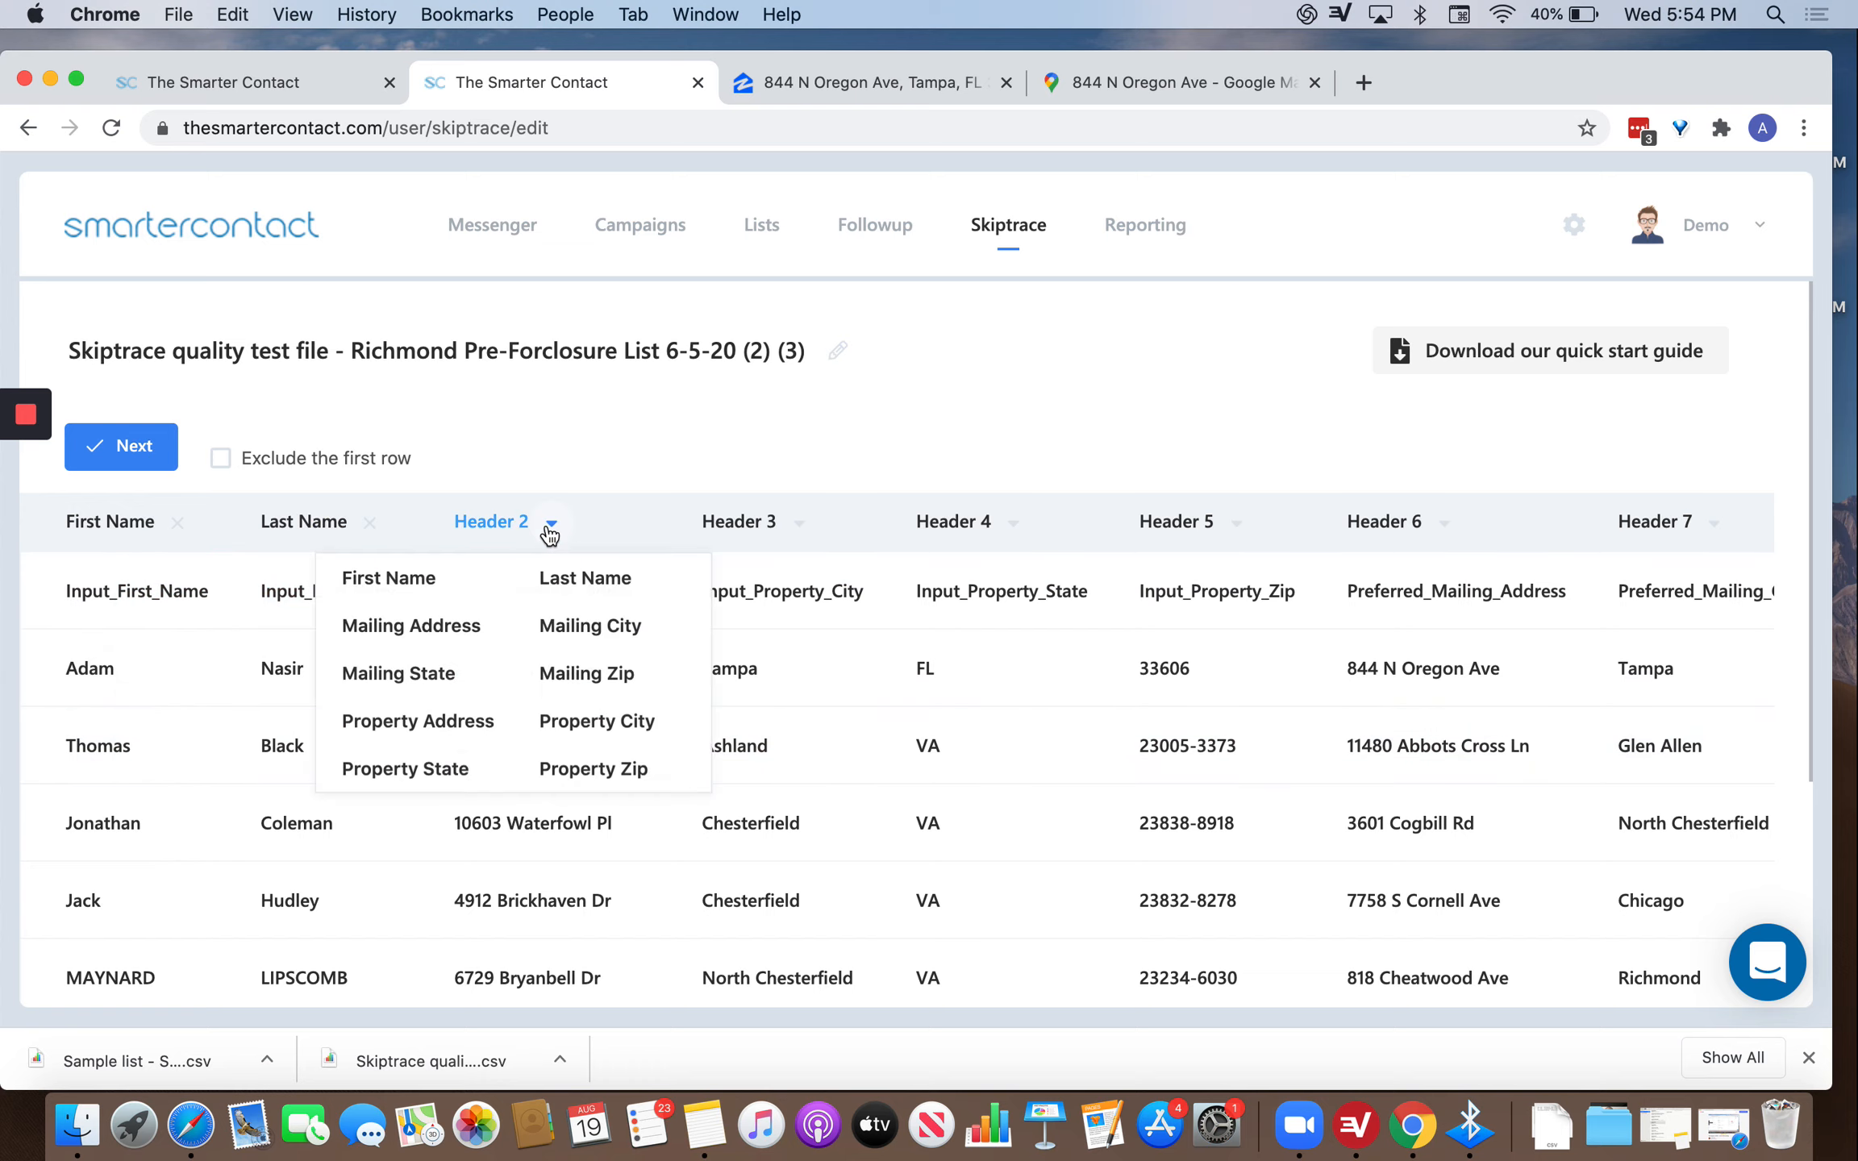
{"action": "left_click", "coordinate": [415, 707]}
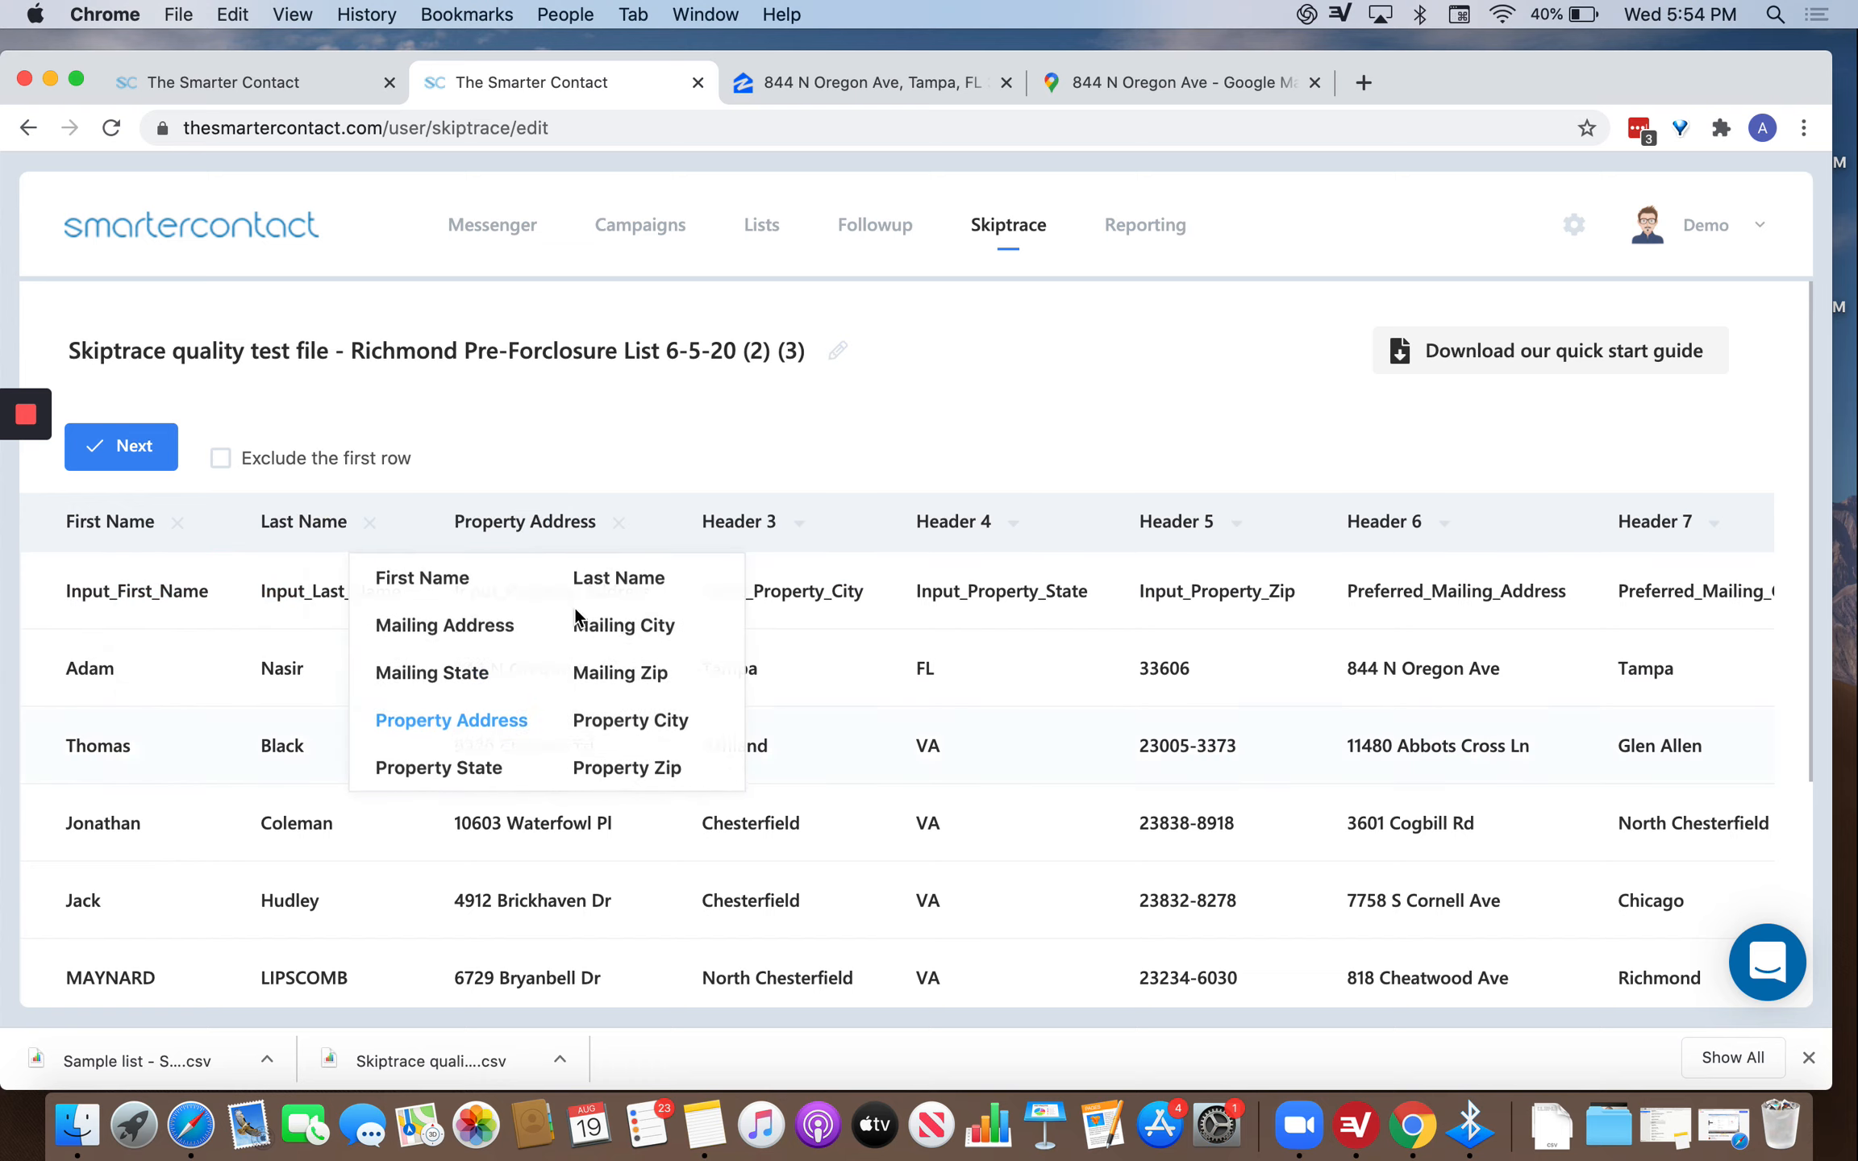
{"action": "left_click", "coordinate": [800, 546]}
{"action": "left_click", "coordinate": [806, 726]}
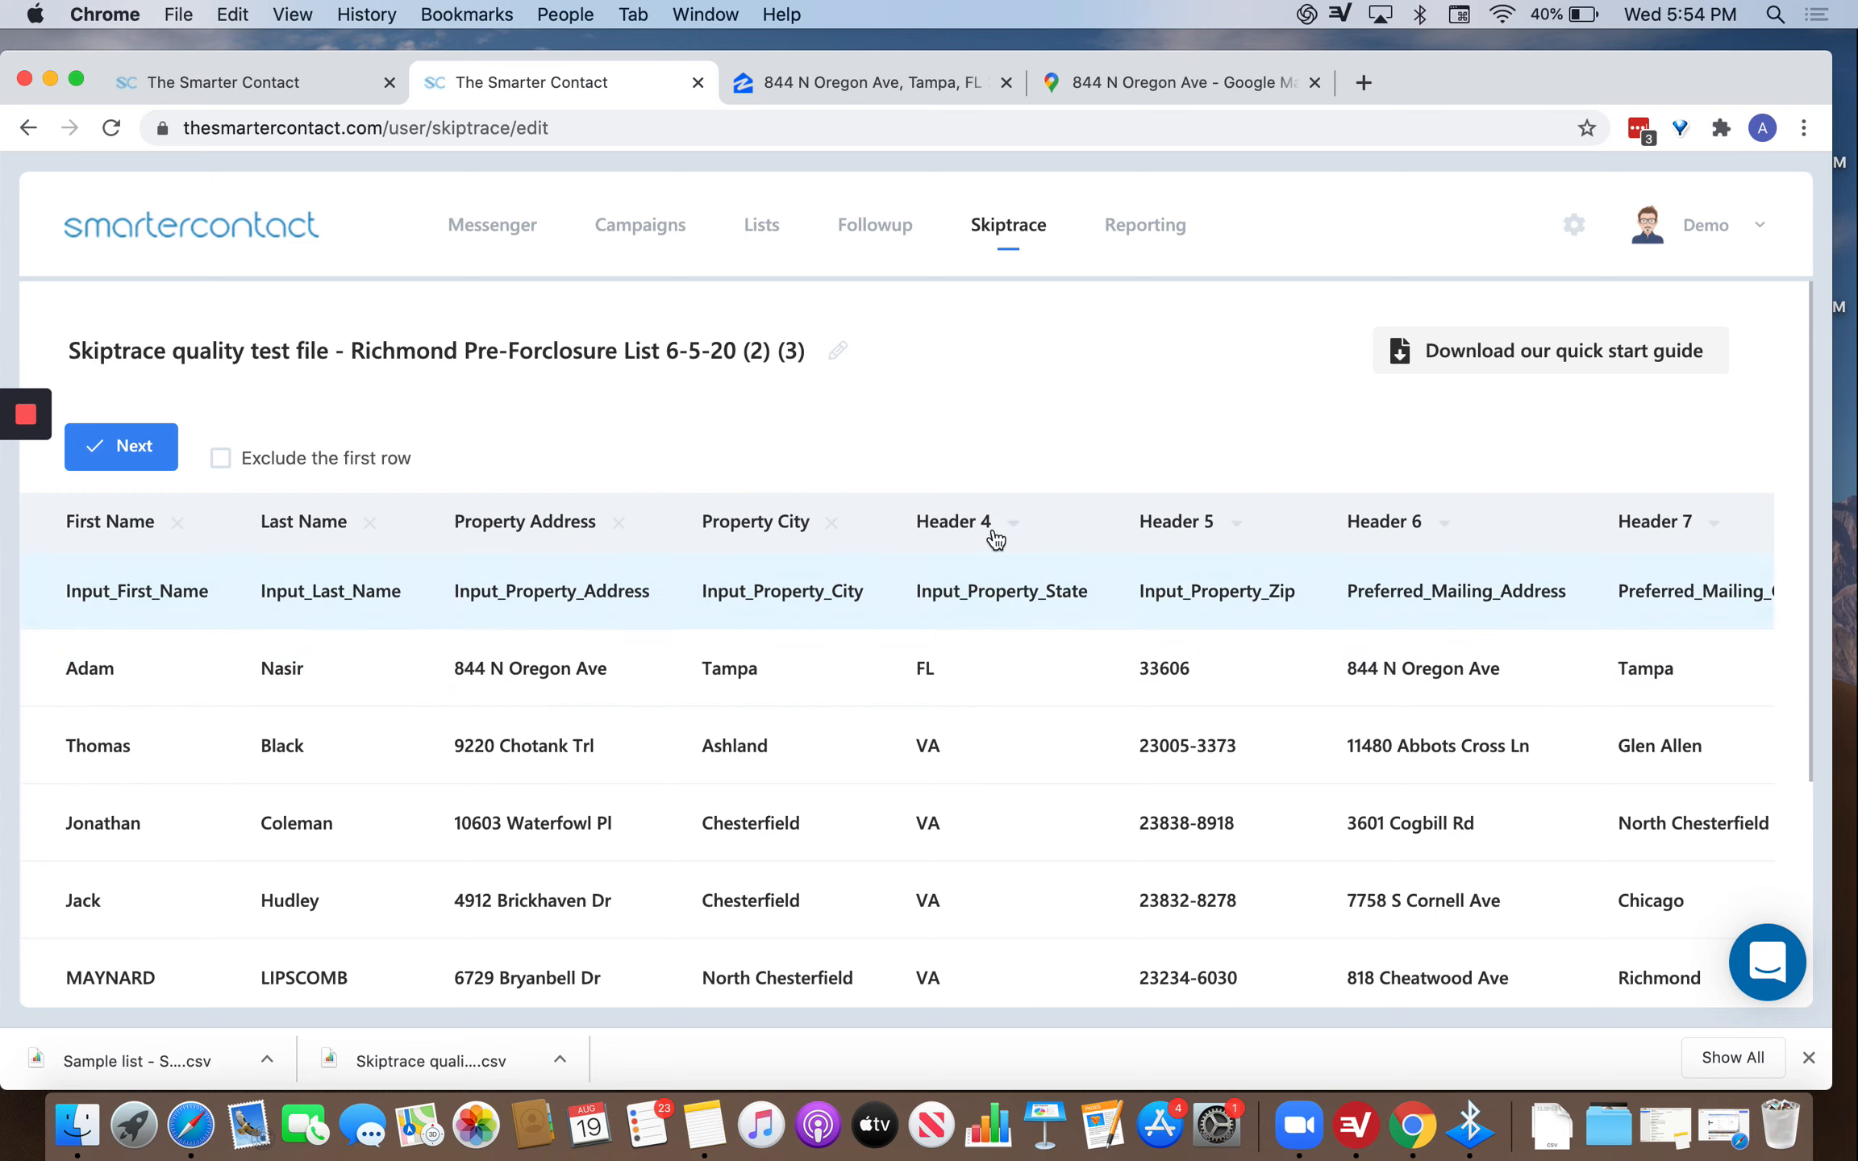
{"action": "mouse_move", "coordinate": [972, 528]}
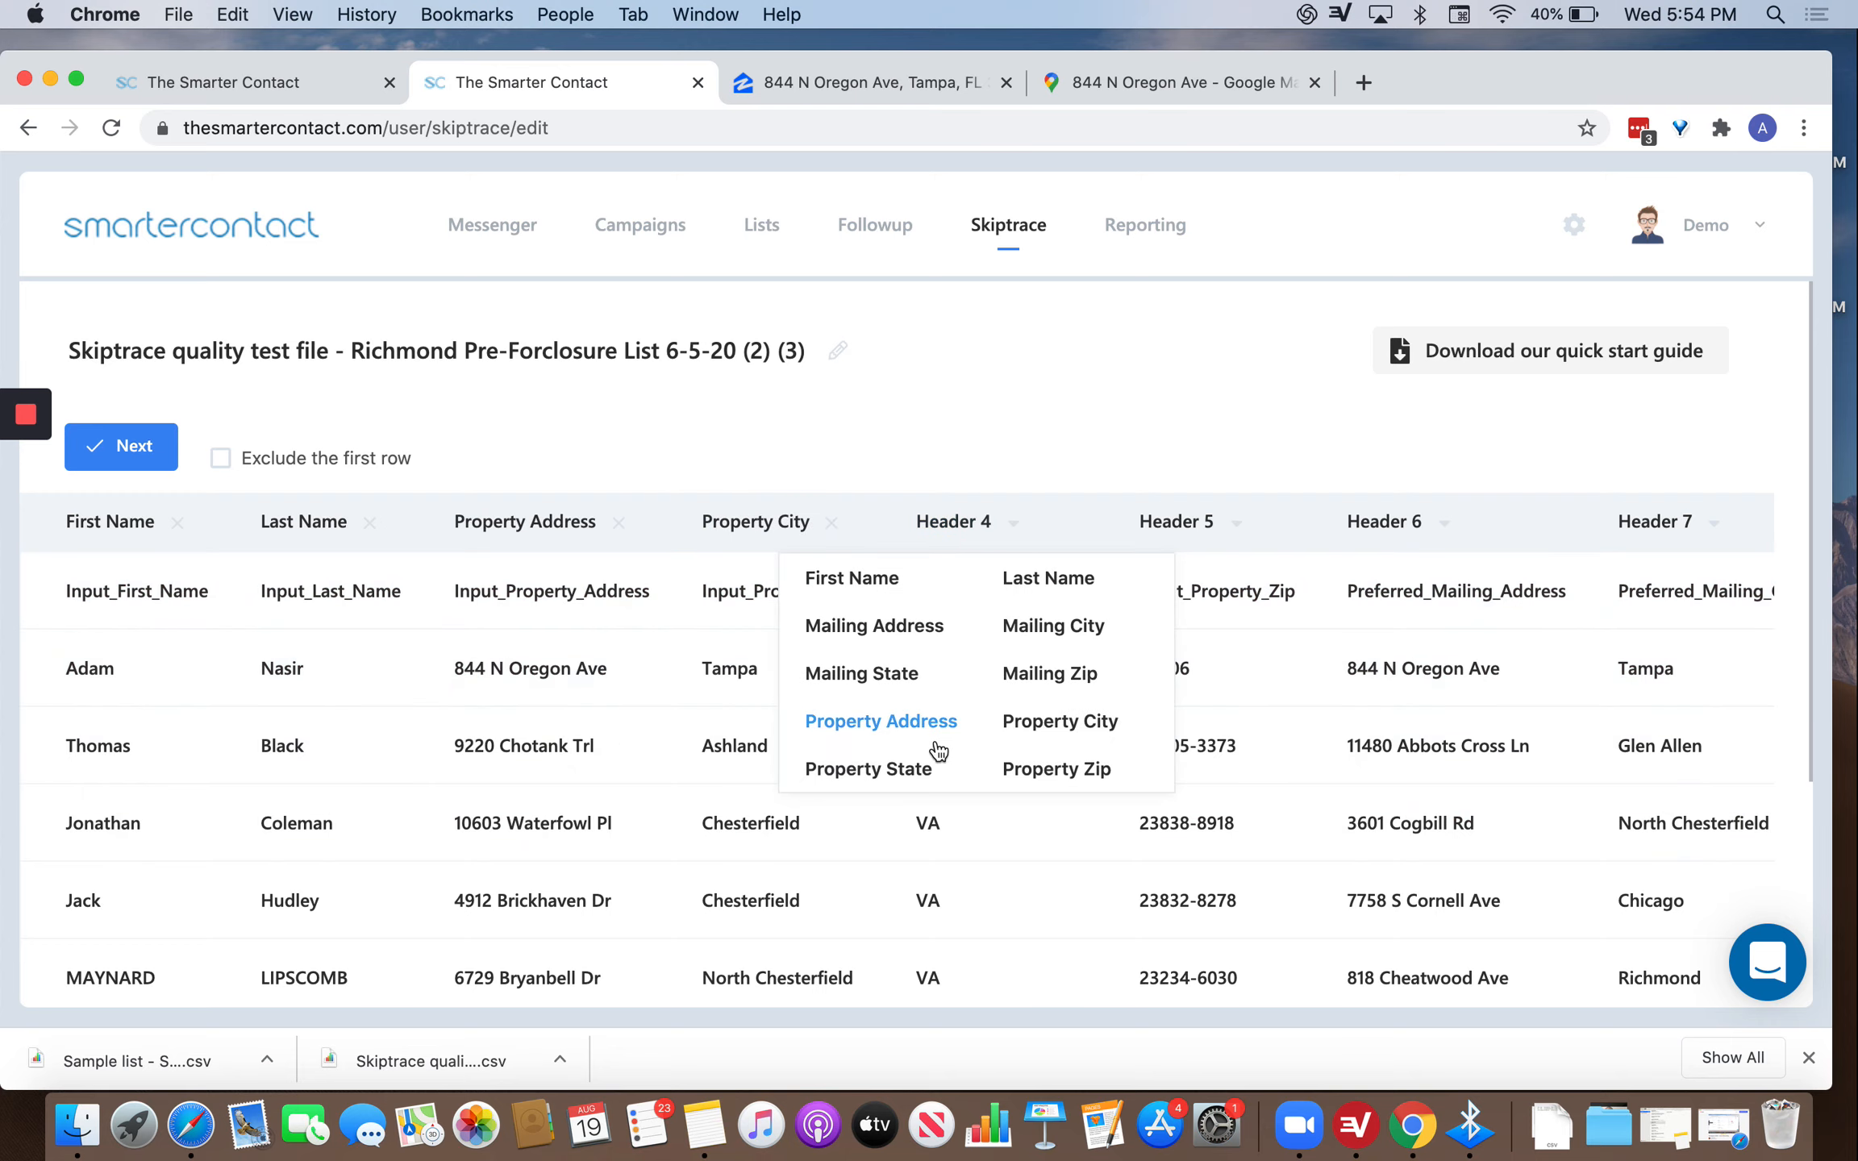
{"action": "left_click", "coordinate": [903, 770]}
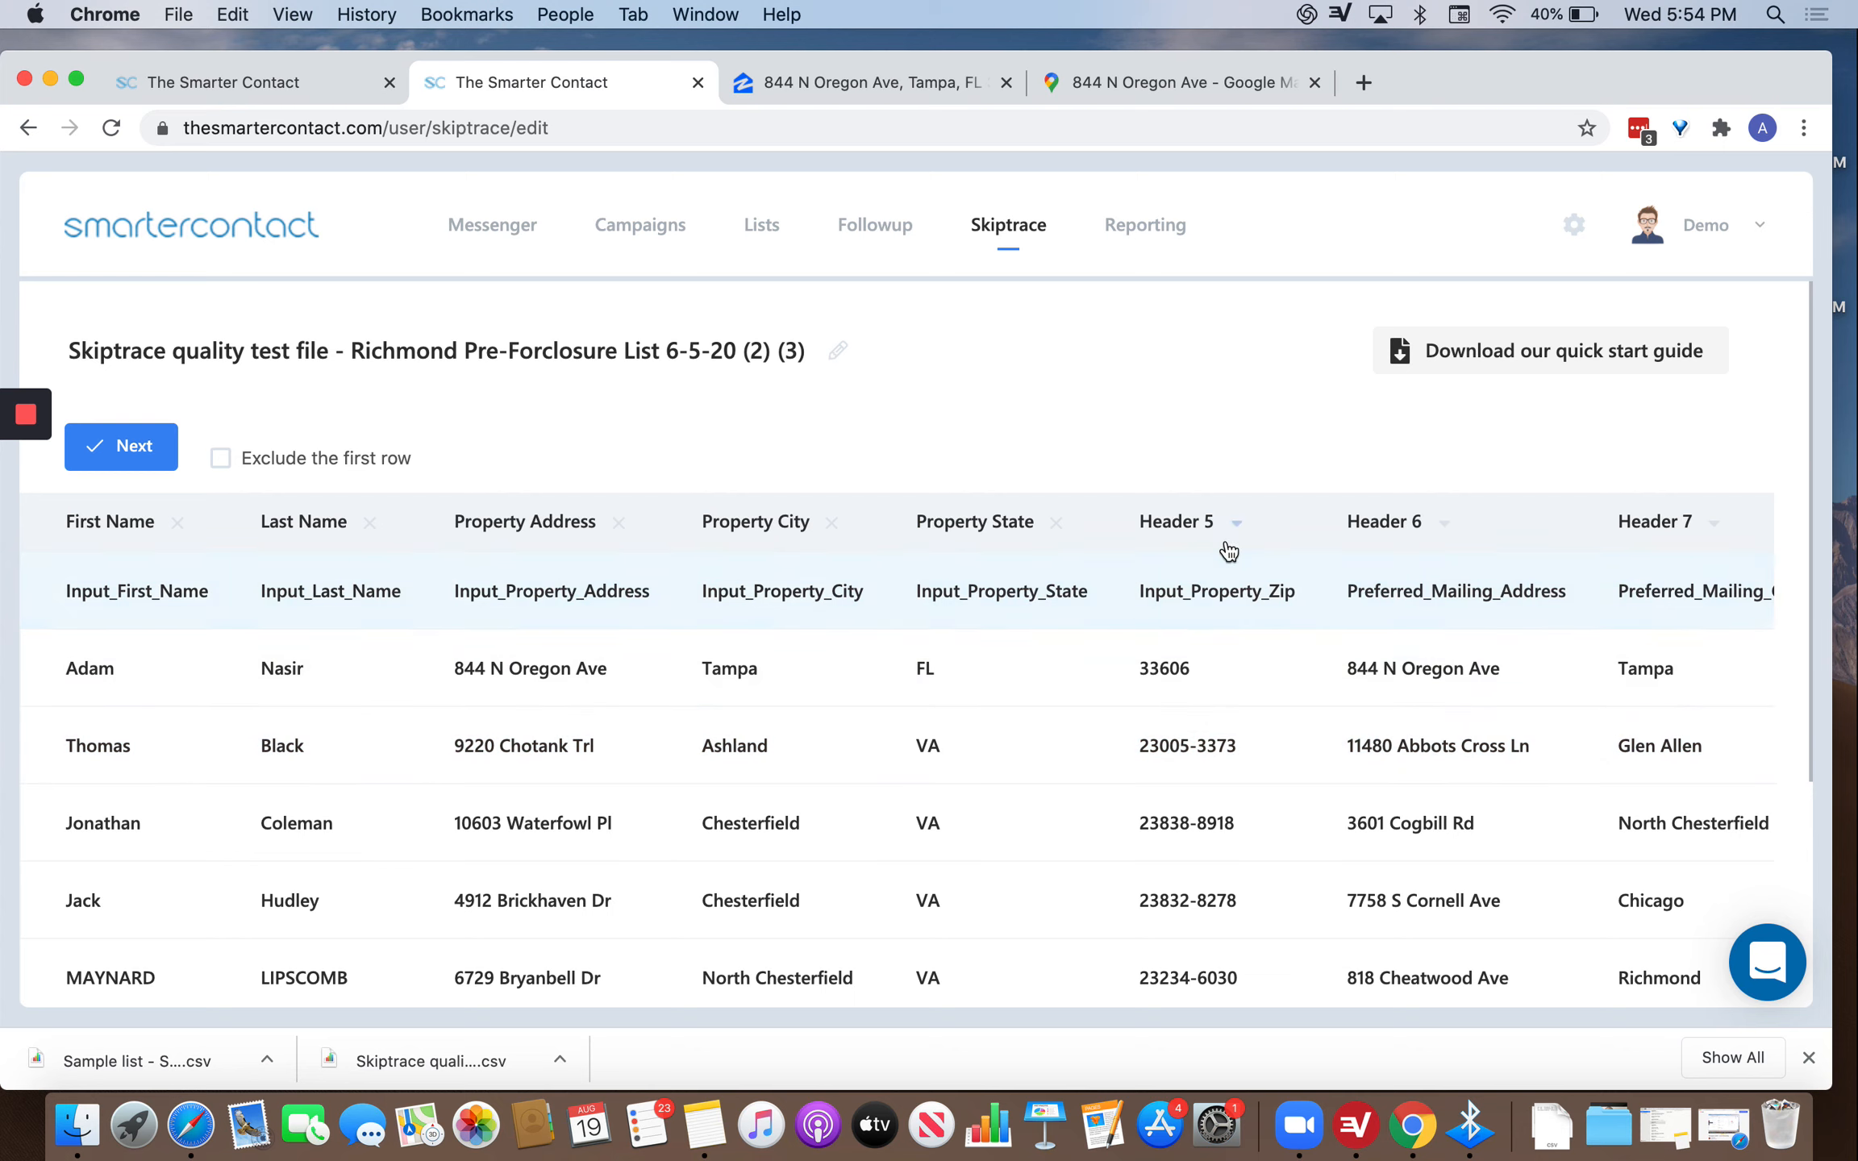
{"action": "mouse_move", "coordinate": [1209, 532]}
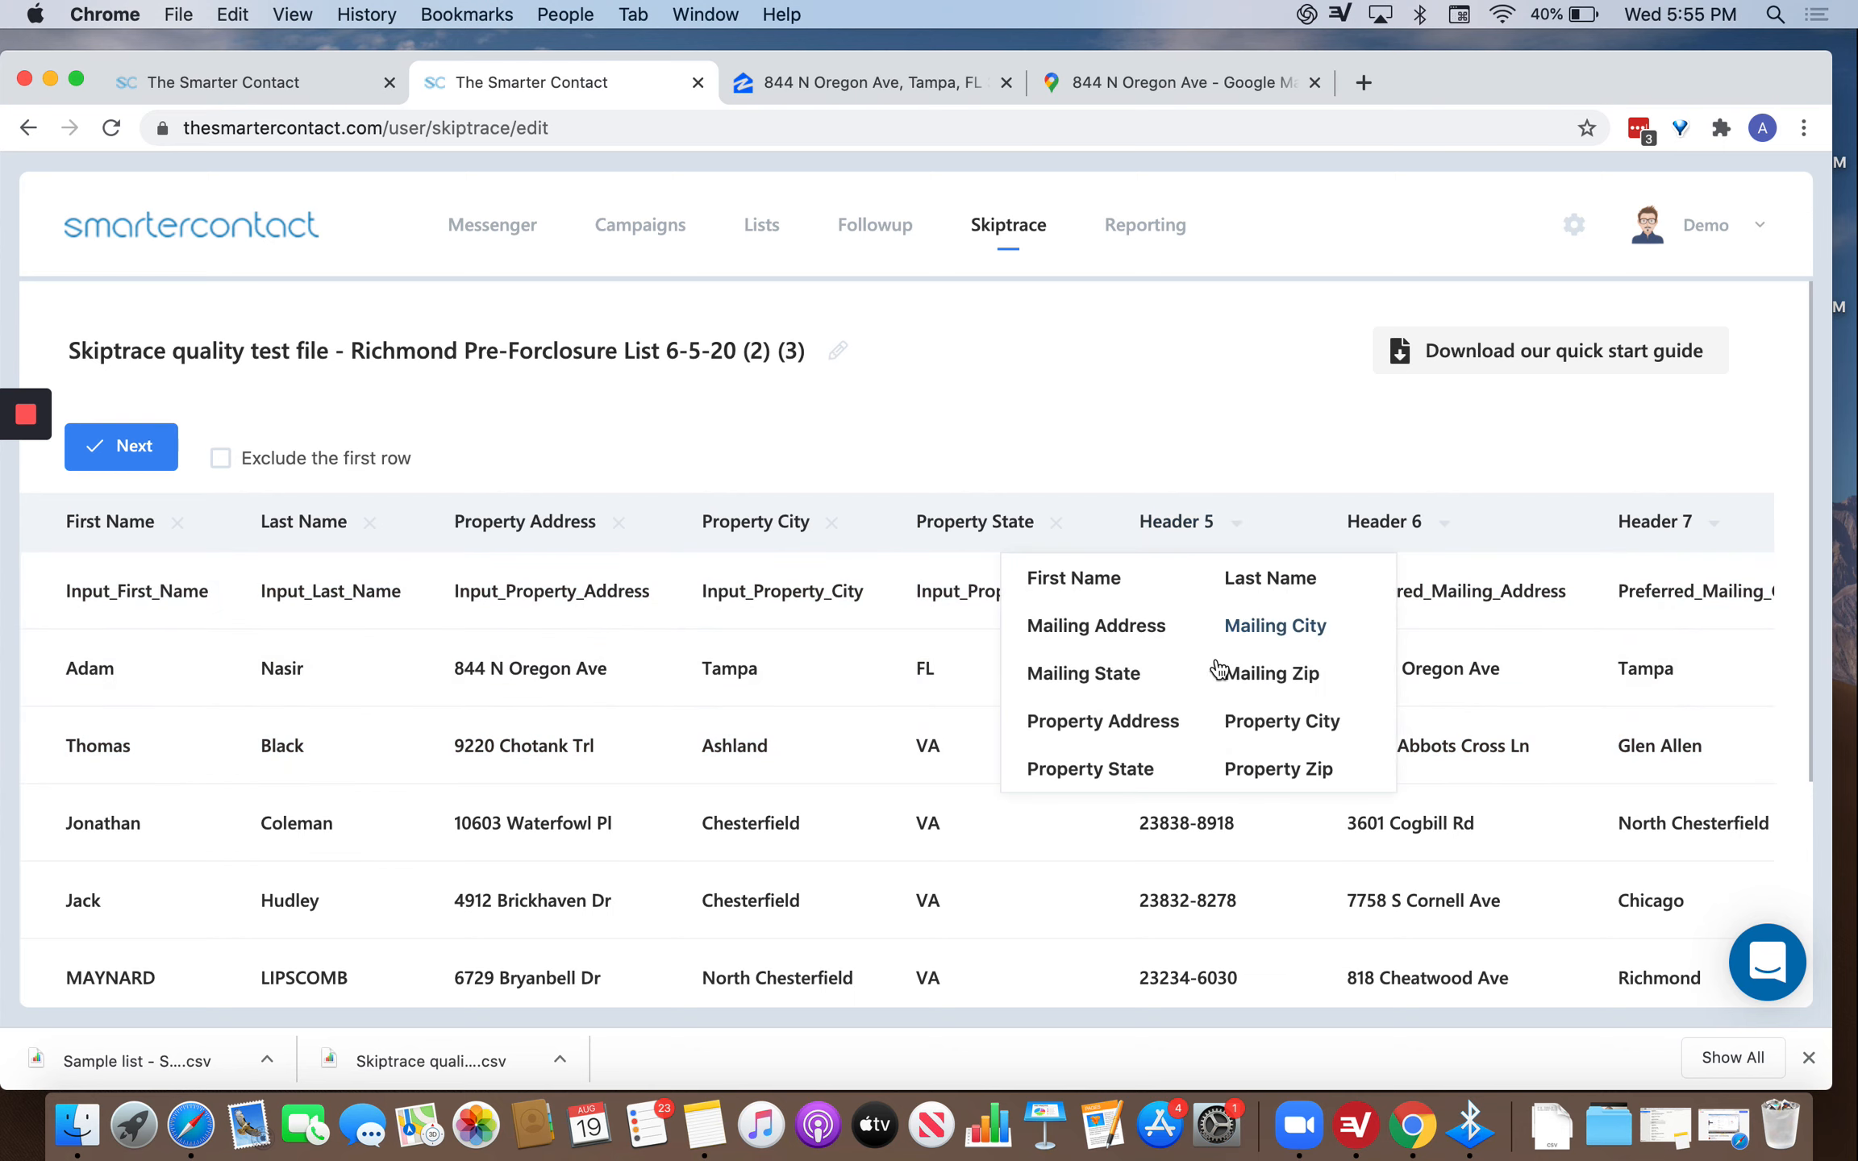
{"action": "left_click", "coordinate": [1244, 768]}
Map the preferred mailing columns to Mailing Address, City, State and Zip.
{"action": "mouse_move", "coordinate": [1418, 504]}
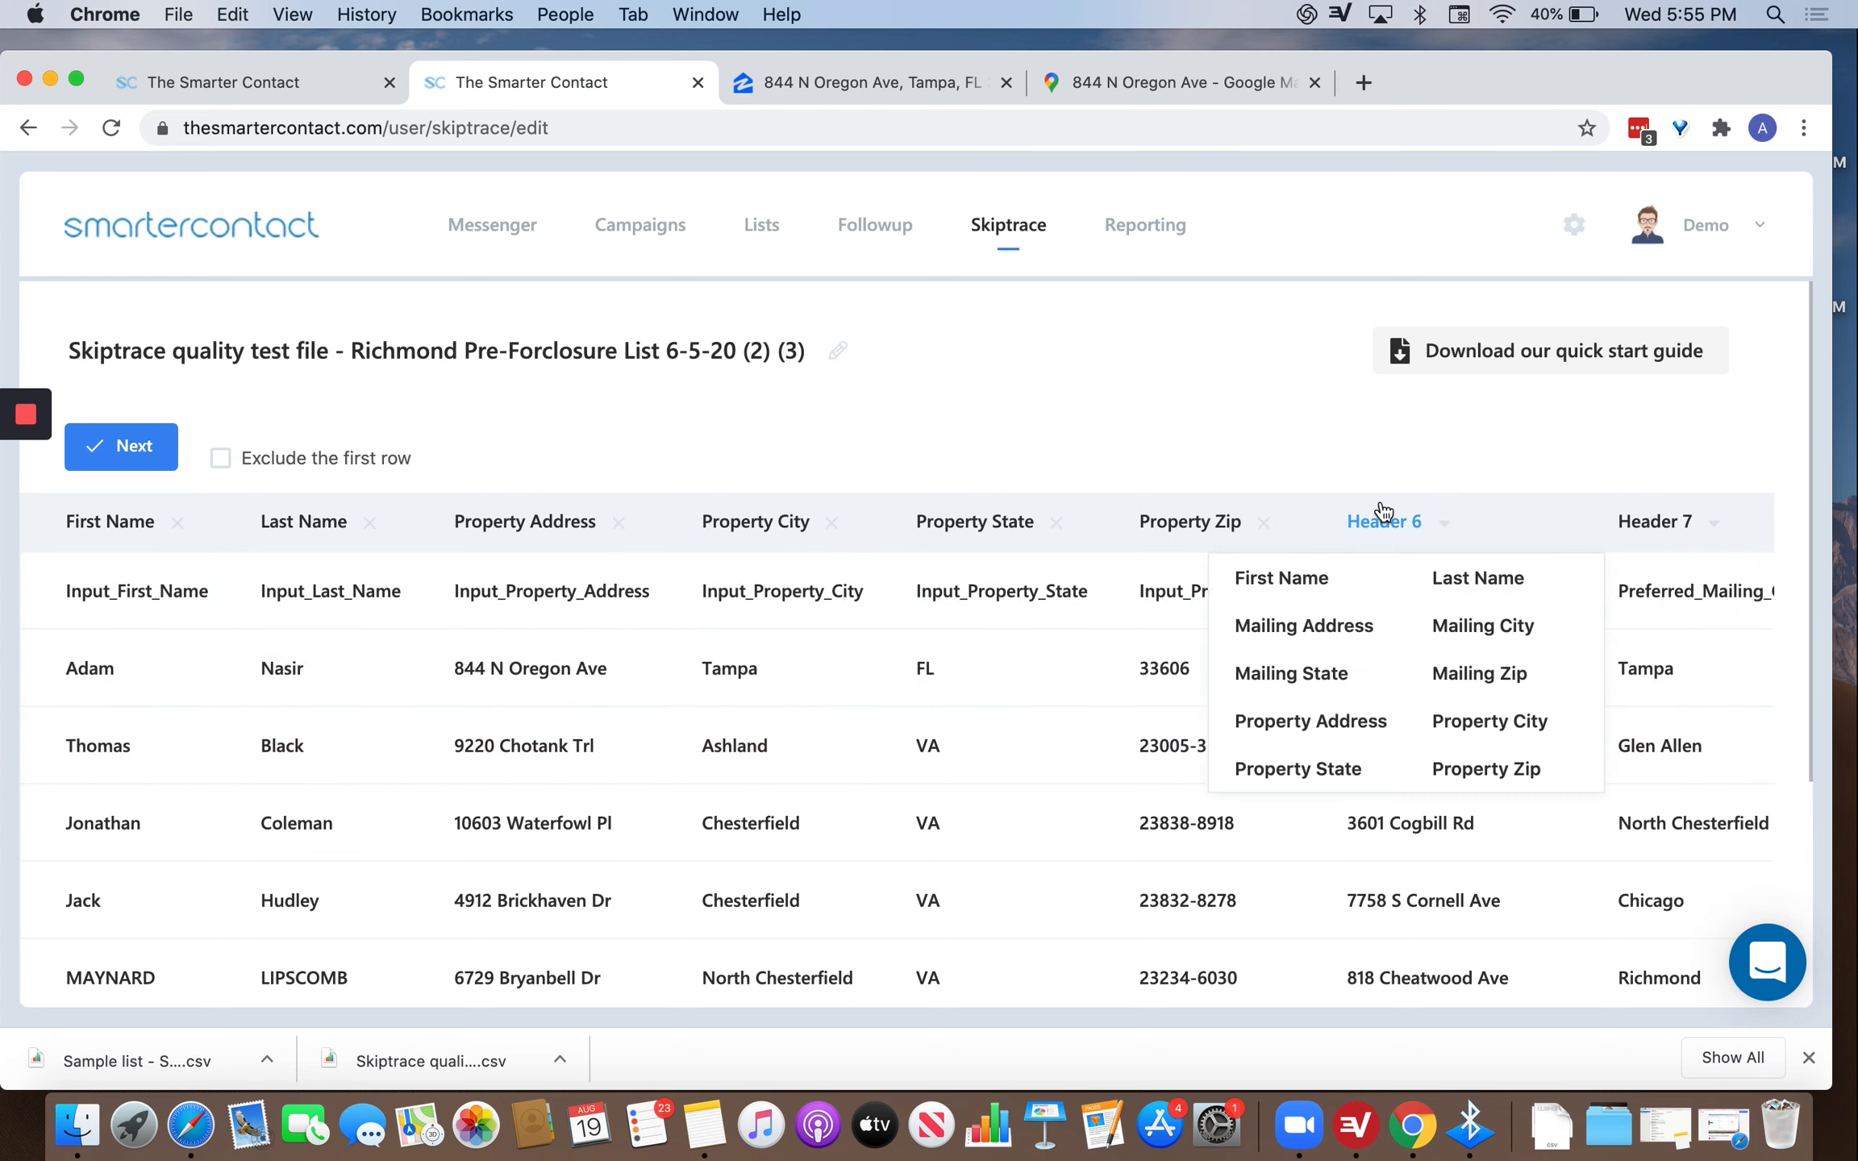
{"action": "left_click", "coordinate": [1316, 622]}
{"action": "scroll", "coordinate": [1668, 663], "scroll_direction": "right", "scroll_amount": 5}
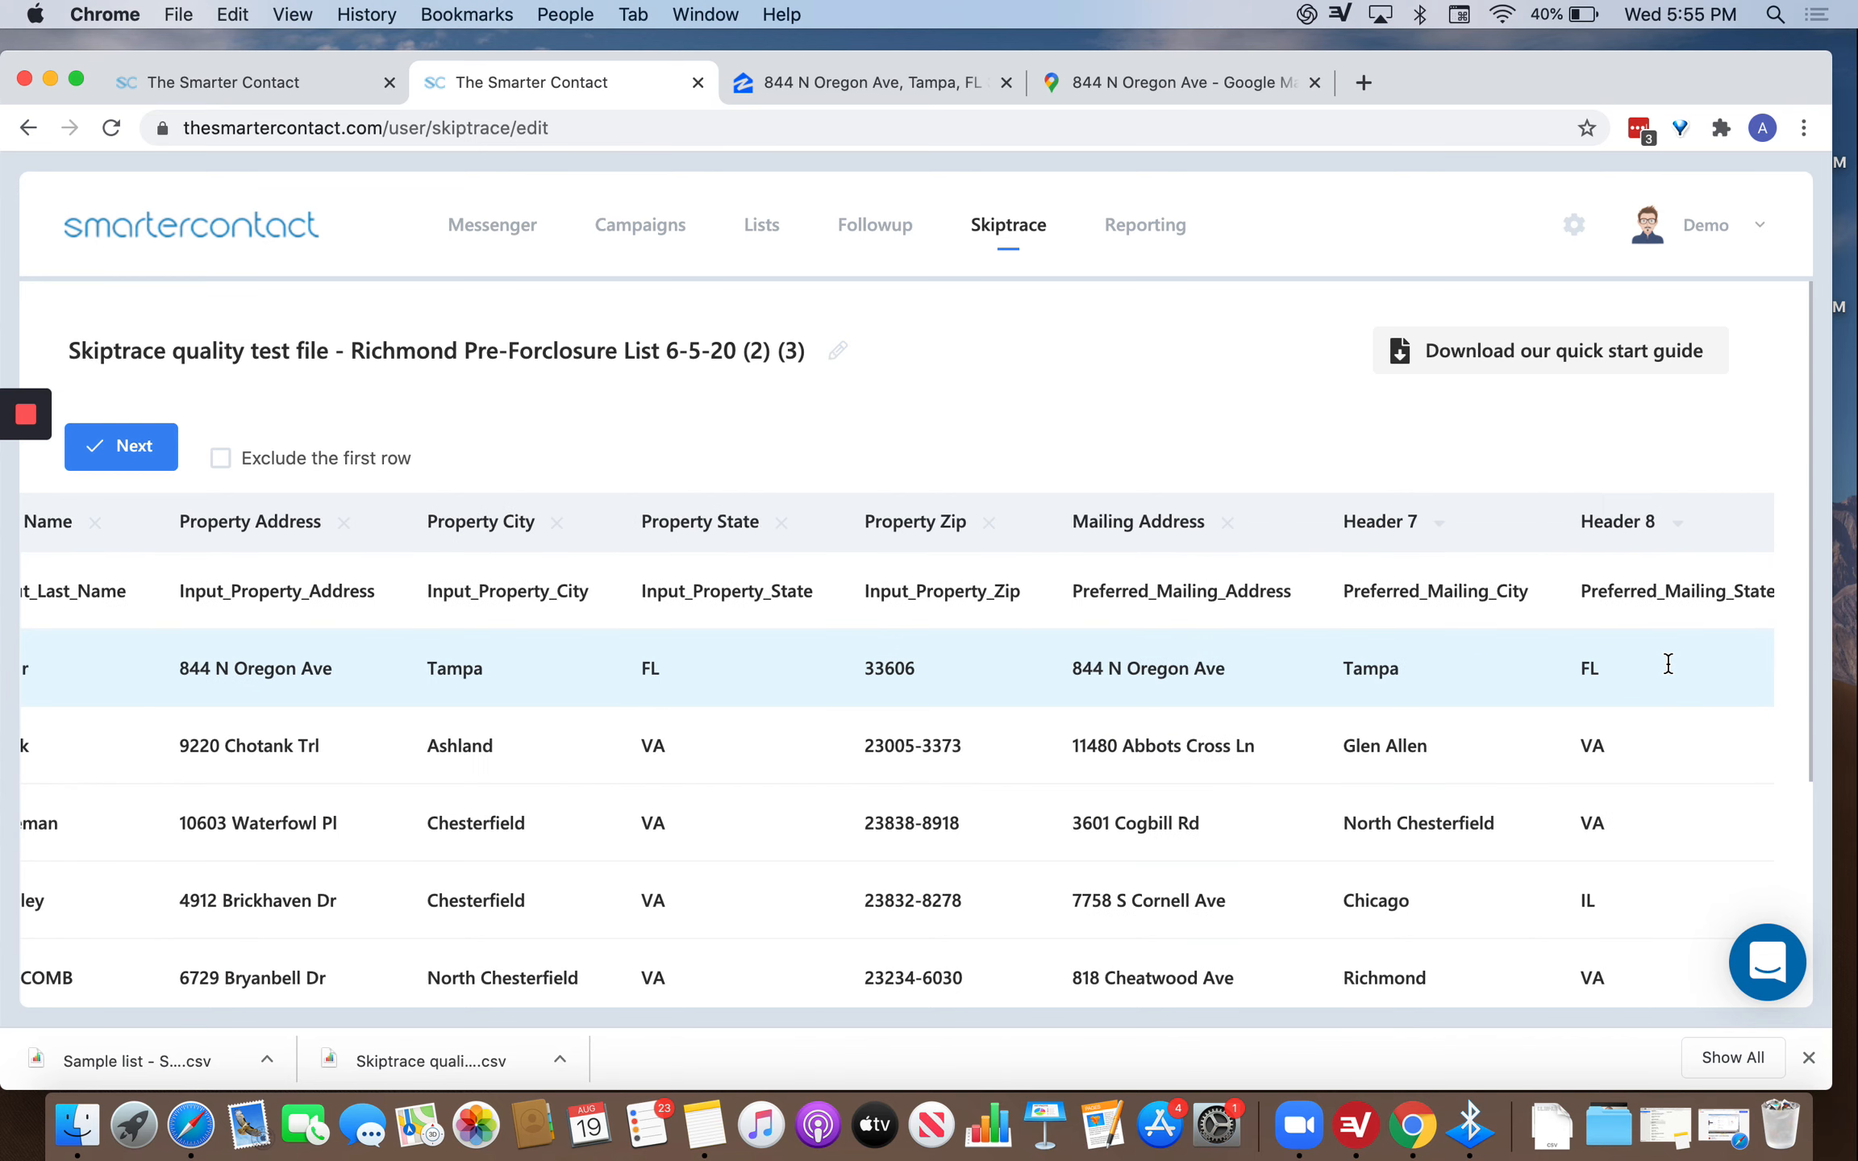
{"action": "mouse_move", "coordinate": [1381, 524]}
{"action": "left_click", "coordinate": [1461, 633]}
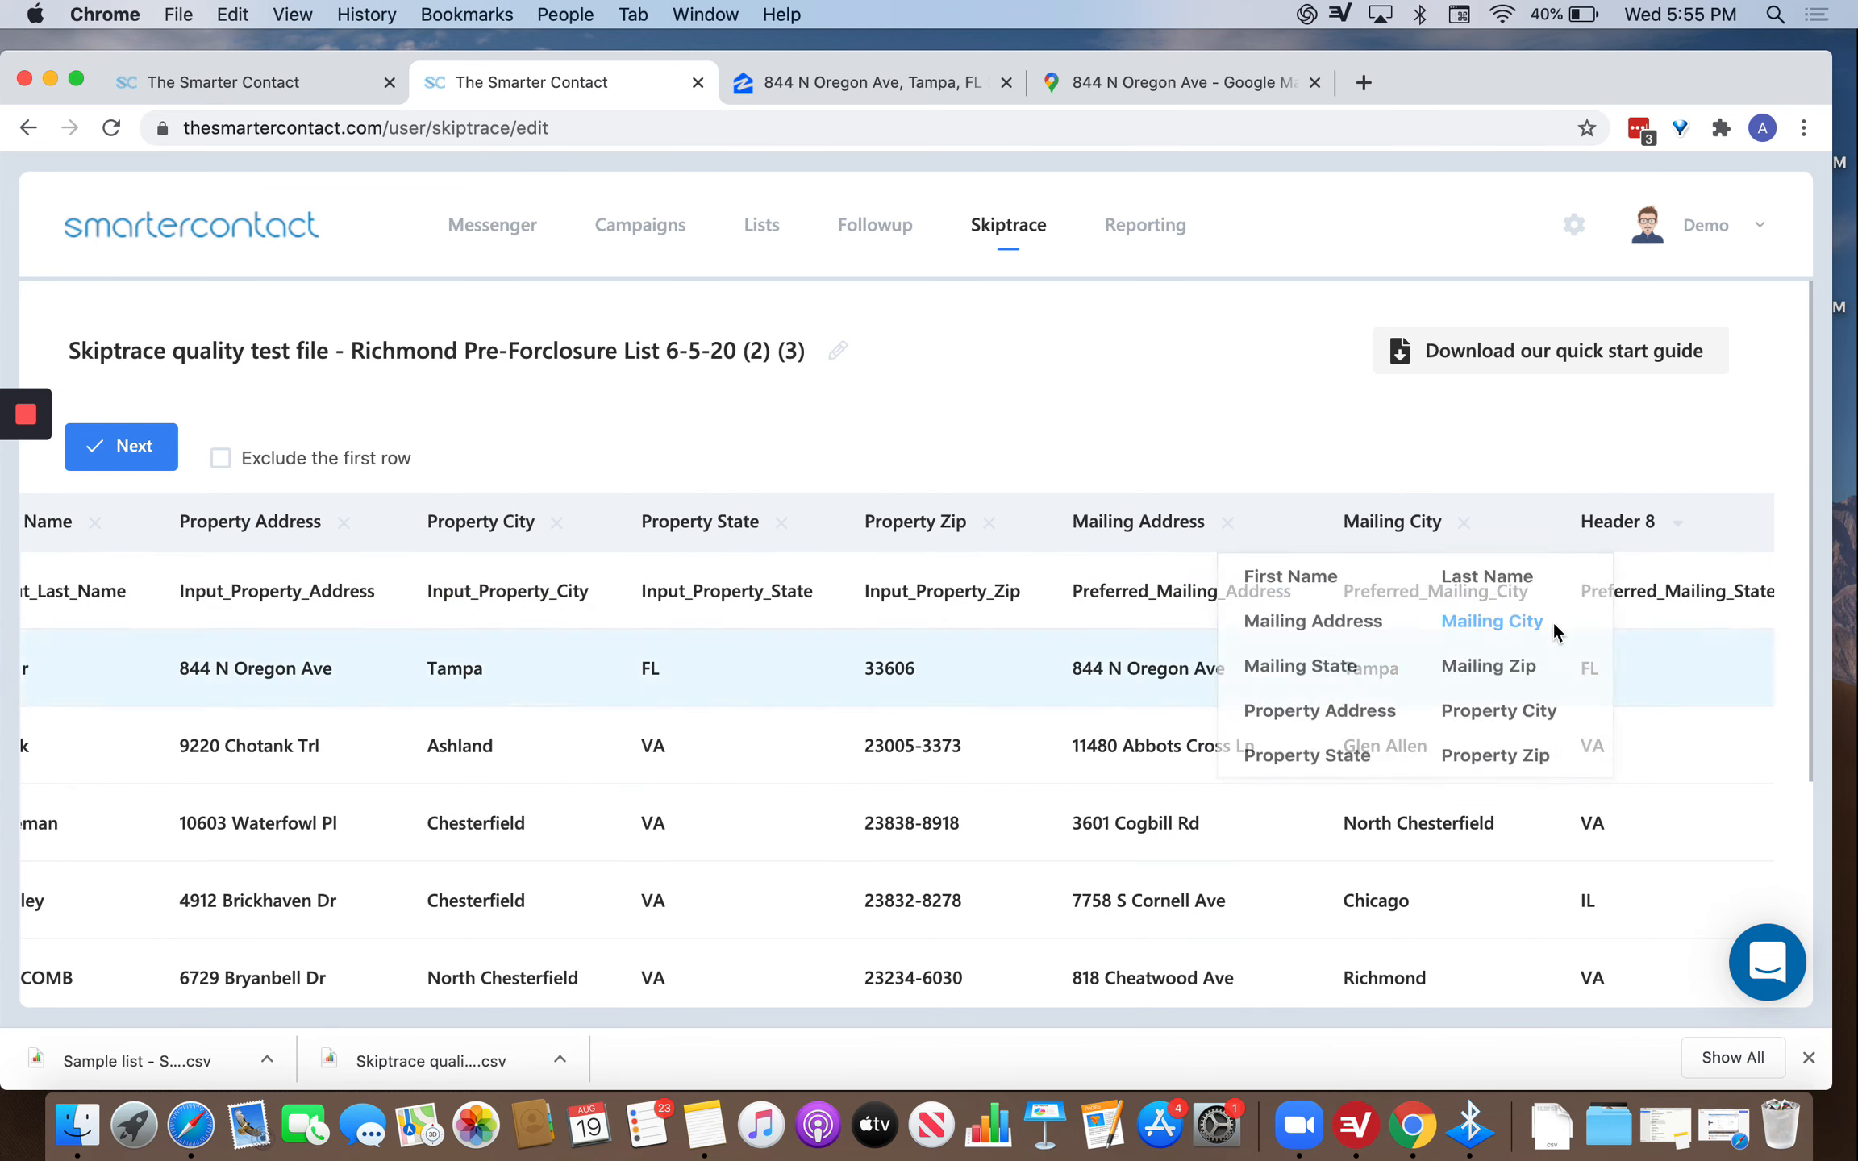
{"action": "mouse_move", "coordinate": [1604, 546]}
{"action": "left_click", "coordinate": [1554, 673]}
{"action": "scroll", "coordinate": [1555, 673], "scroll_direction": "right", "scroll_amount": 5}
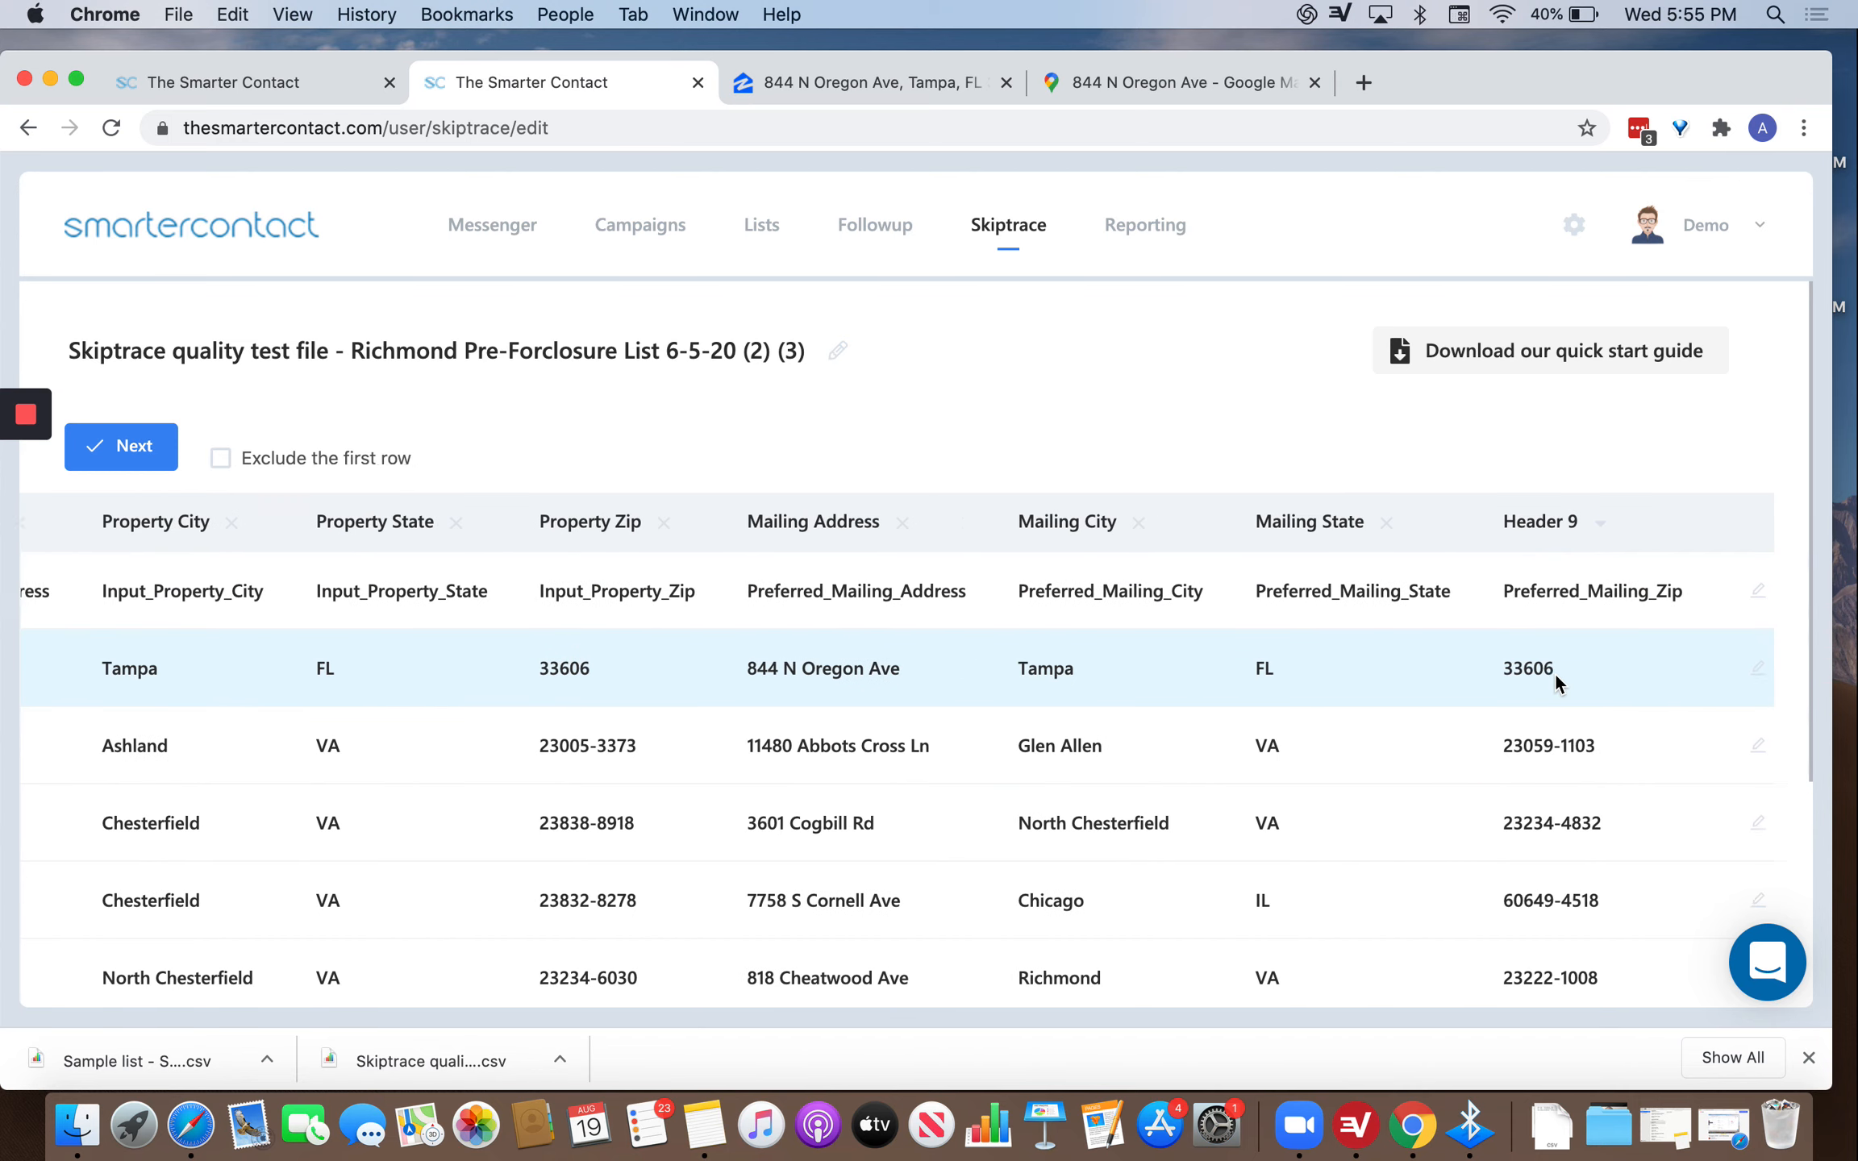
{"action": "mouse_move", "coordinate": [1543, 540]}
{"action": "left_click", "coordinate": [1609, 673]}
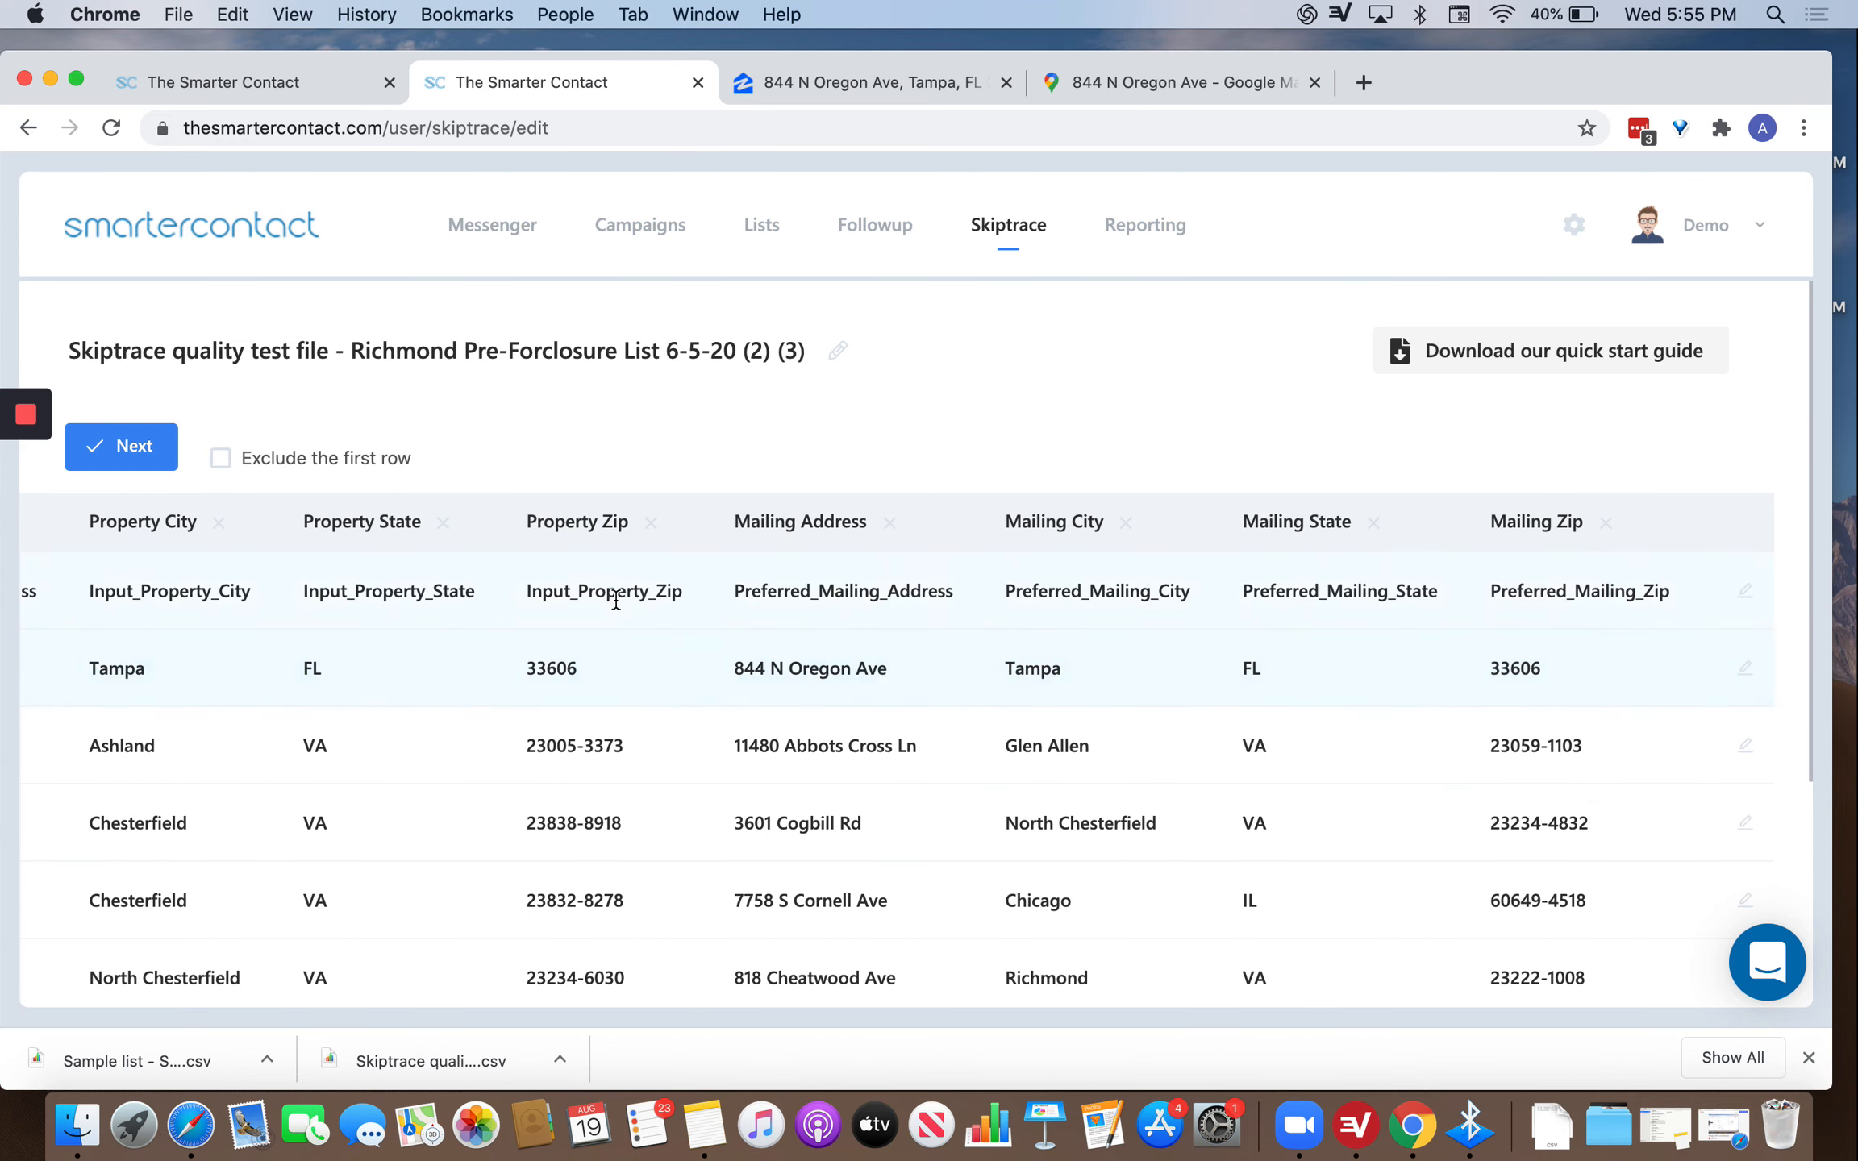
{"action": "mouse_move", "coordinate": [359, 516]}
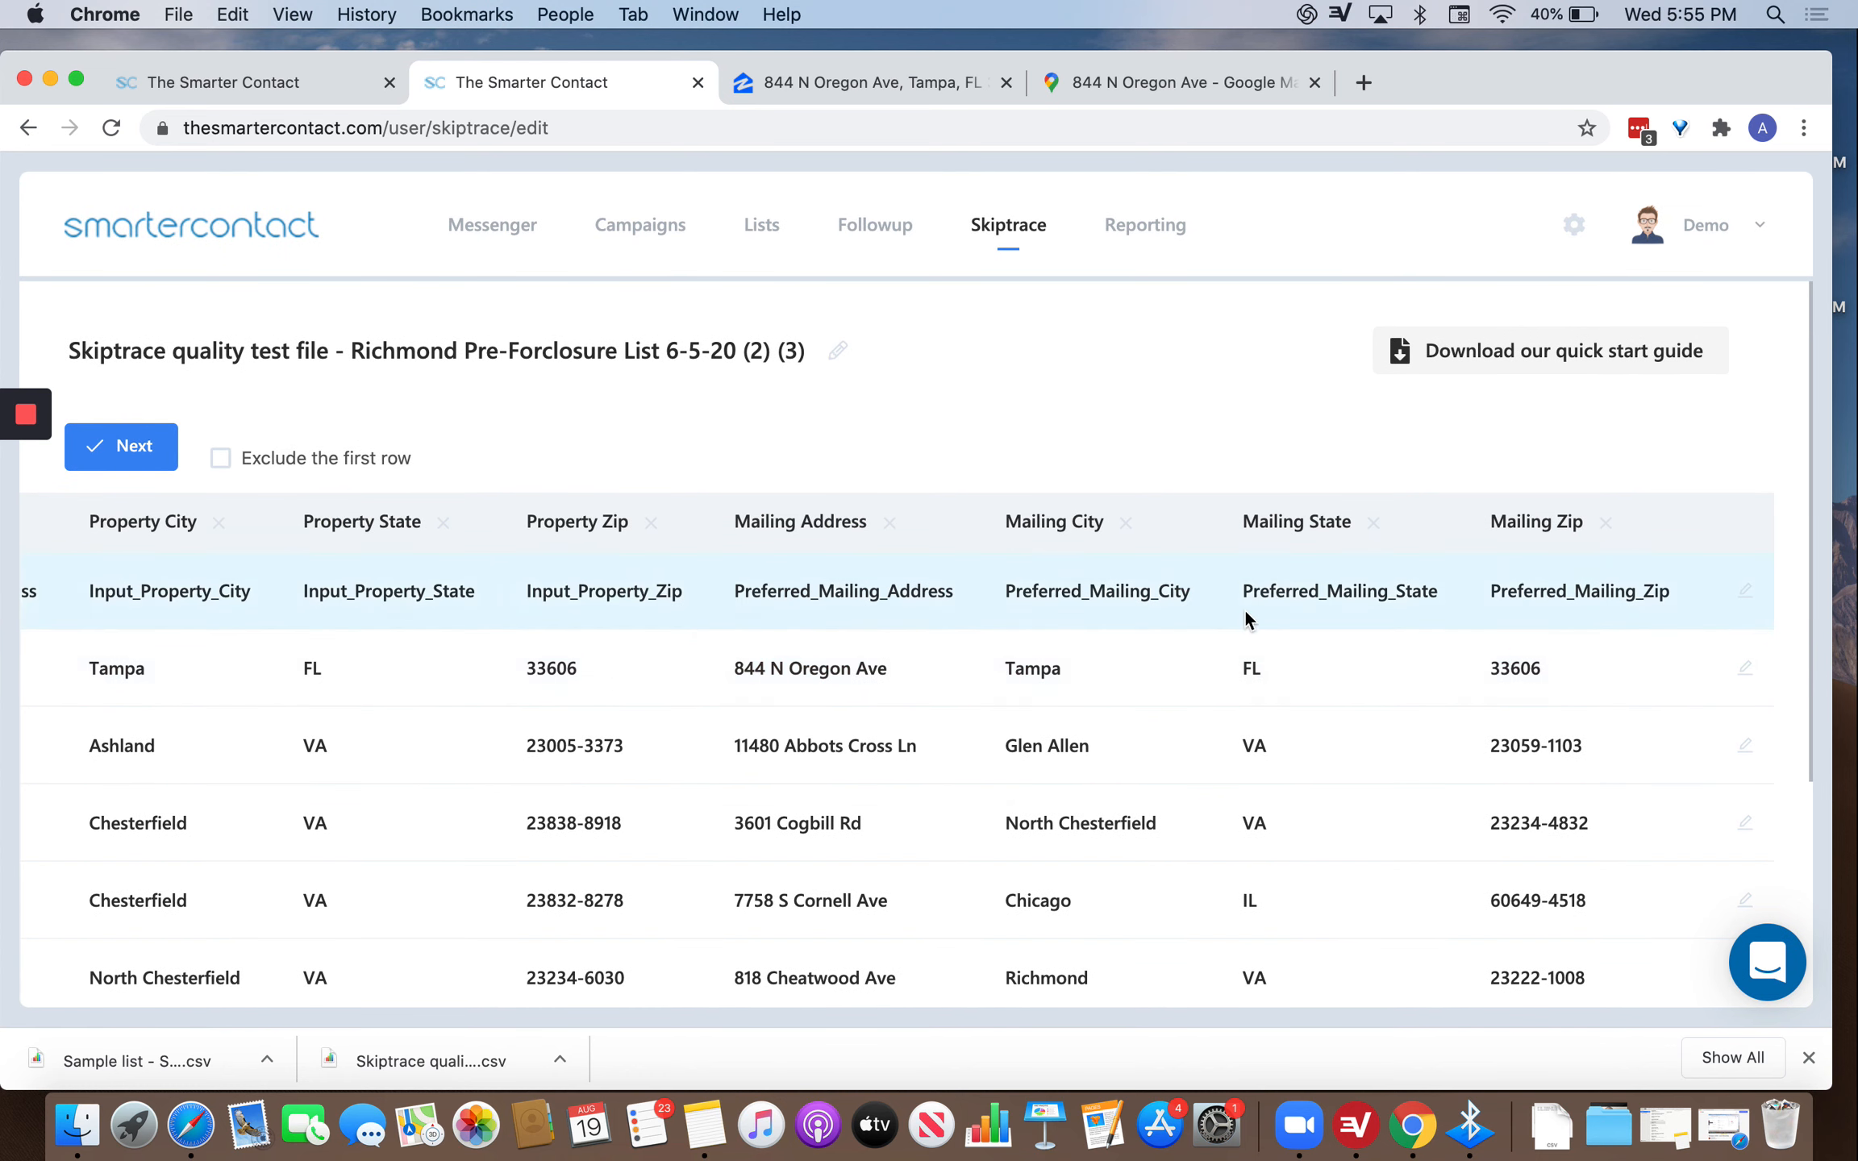
{"action": "scroll", "coordinate": [1243, 619], "scroll_direction": "right", "scroll_amount": 3}
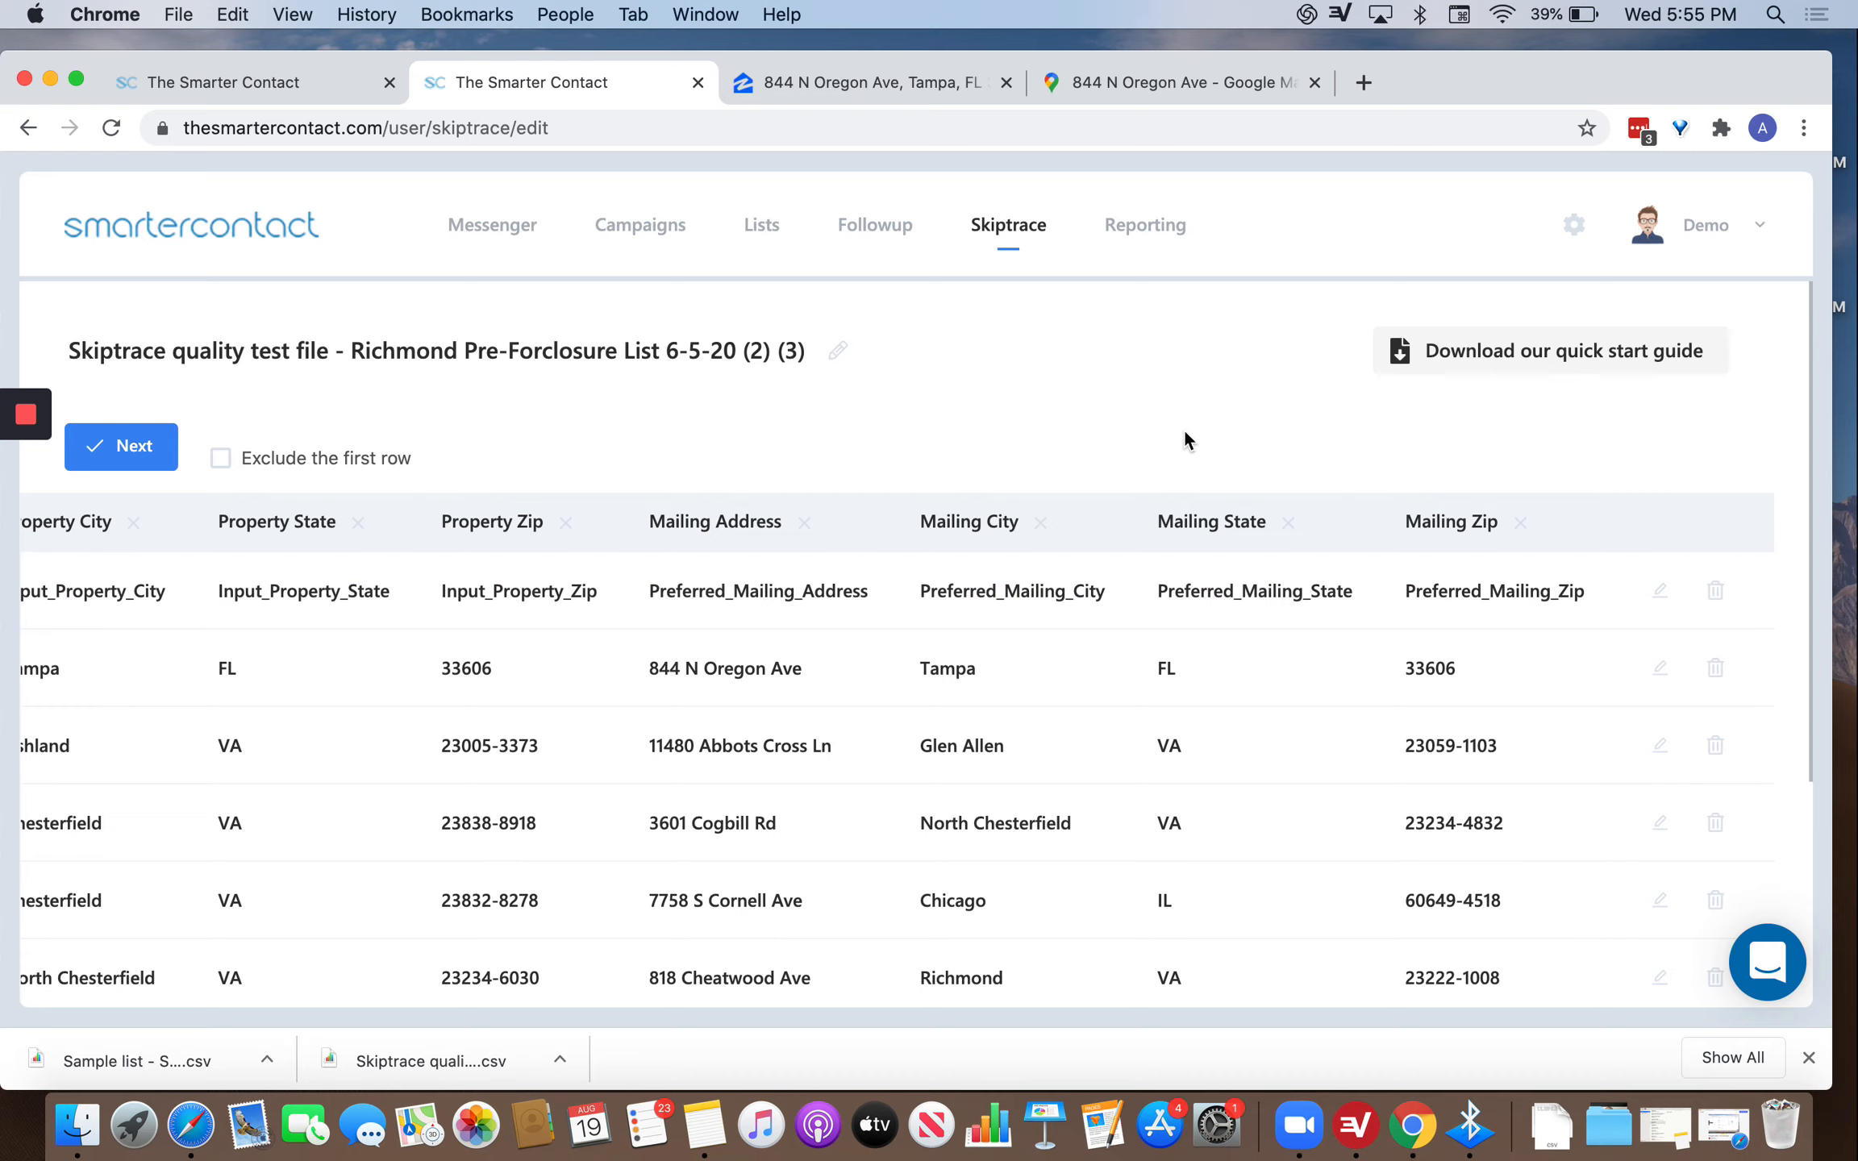
Exclude the header row and pay $2.70 to skip trace the 18 records.
{"action": "left_click", "coordinate": [221, 458]}
{"action": "left_click", "coordinate": [124, 450]}
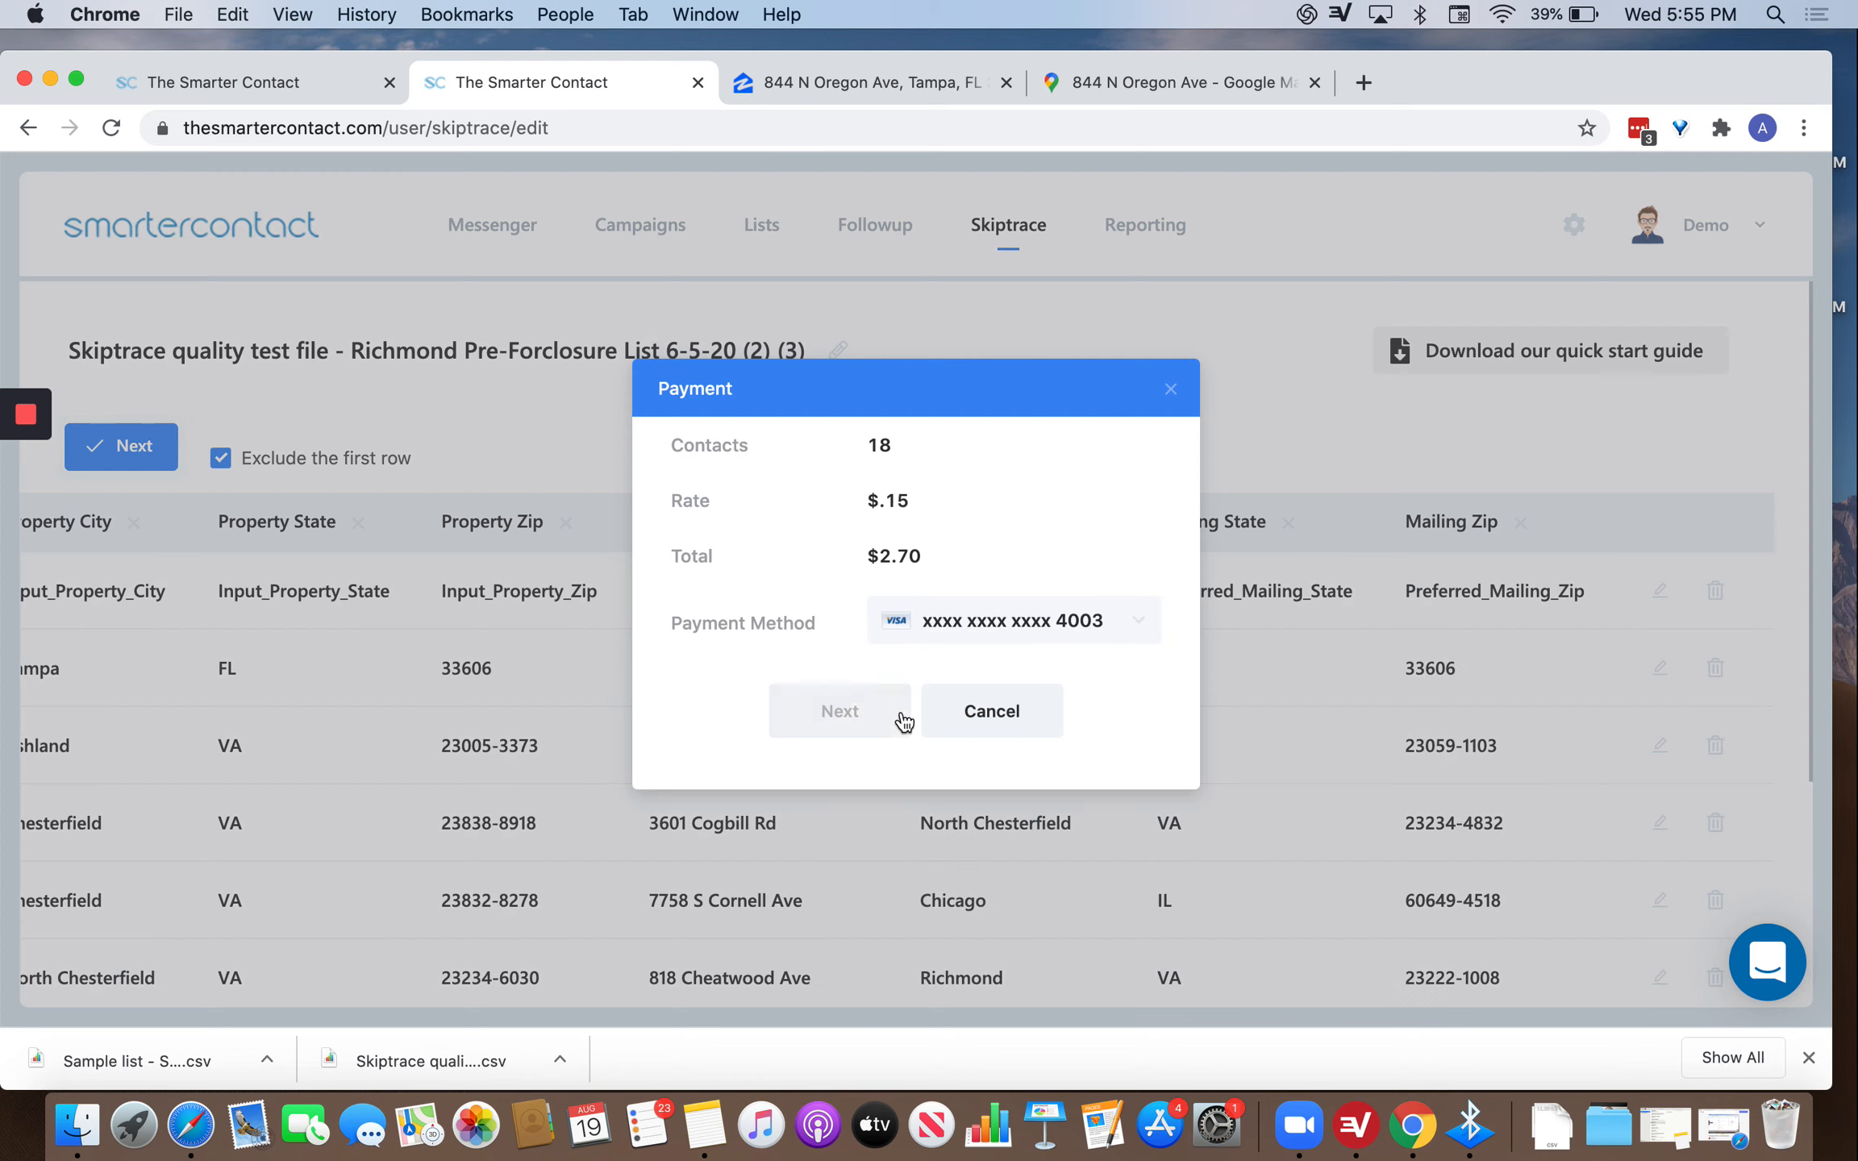
{"action": "left_click", "coordinate": [879, 706]}
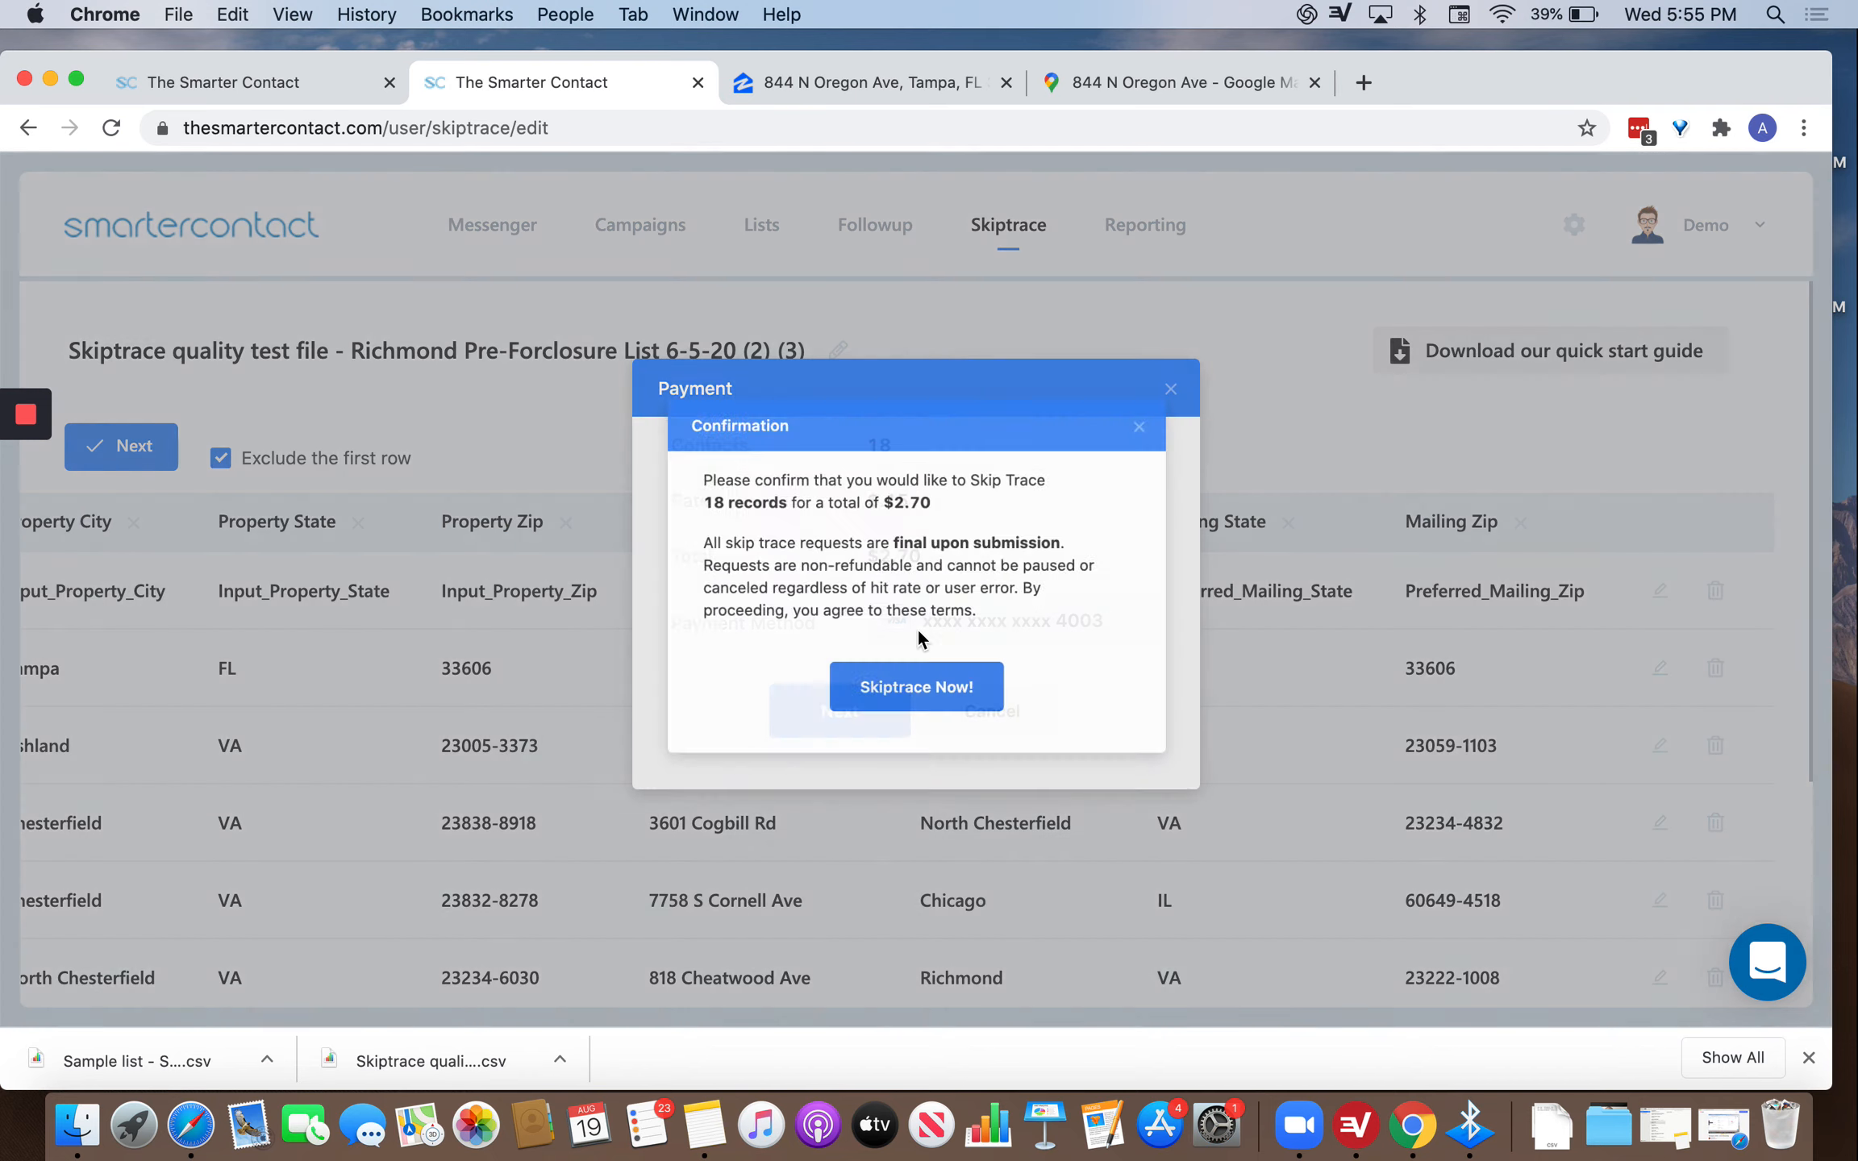
{"action": "left_click", "coordinate": [915, 708]}
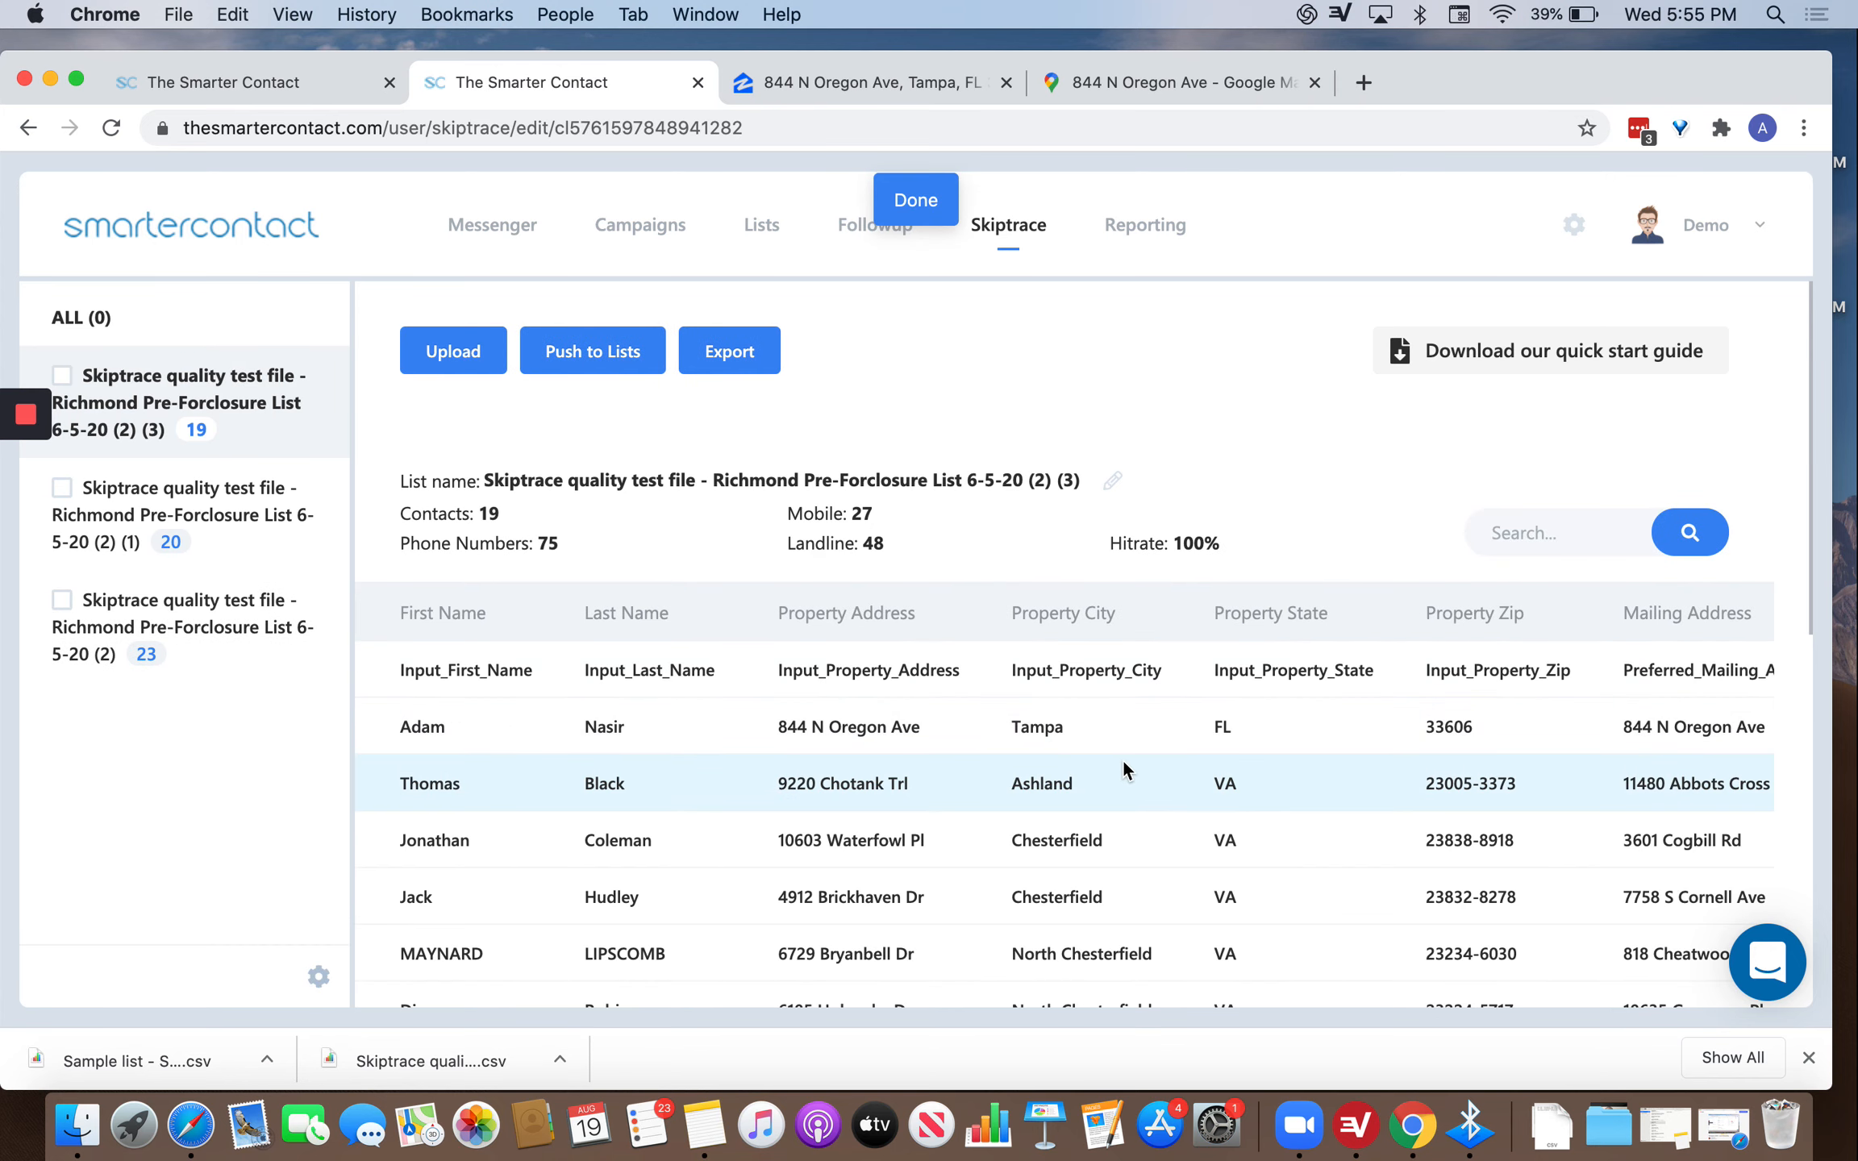
Select the traced Richmond list and preview the Push to Lists options without pushing.
{"action": "scroll", "coordinate": [1123, 763], "scroll_direction": "down", "scroll_amount": 10}
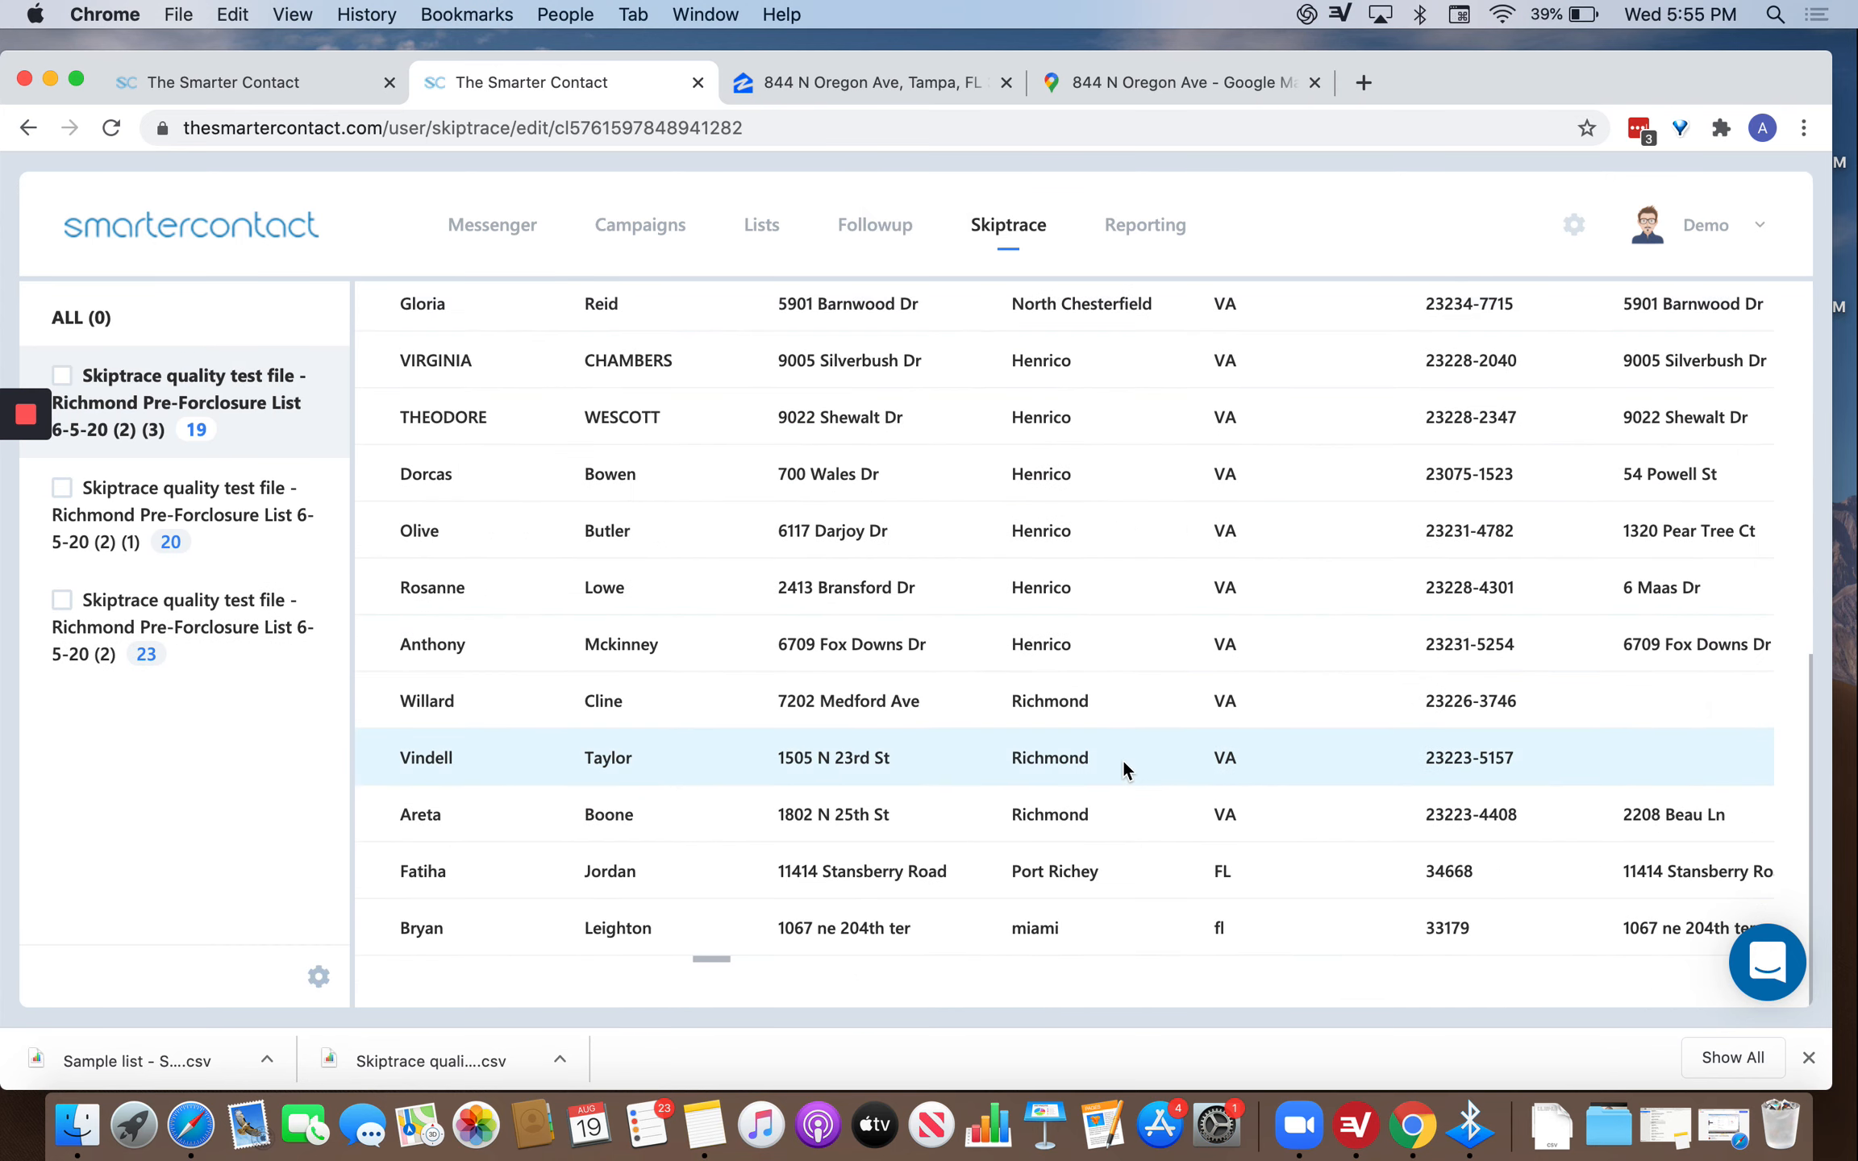
{"action": "scroll", "coordinate": [1123, 762], "scroll_direction": "up", "scroll_amount": 5}
{"action": "scroll", "coordinate": [1123, 768], "scroll_direction": "up", "scroll_amount": 3}
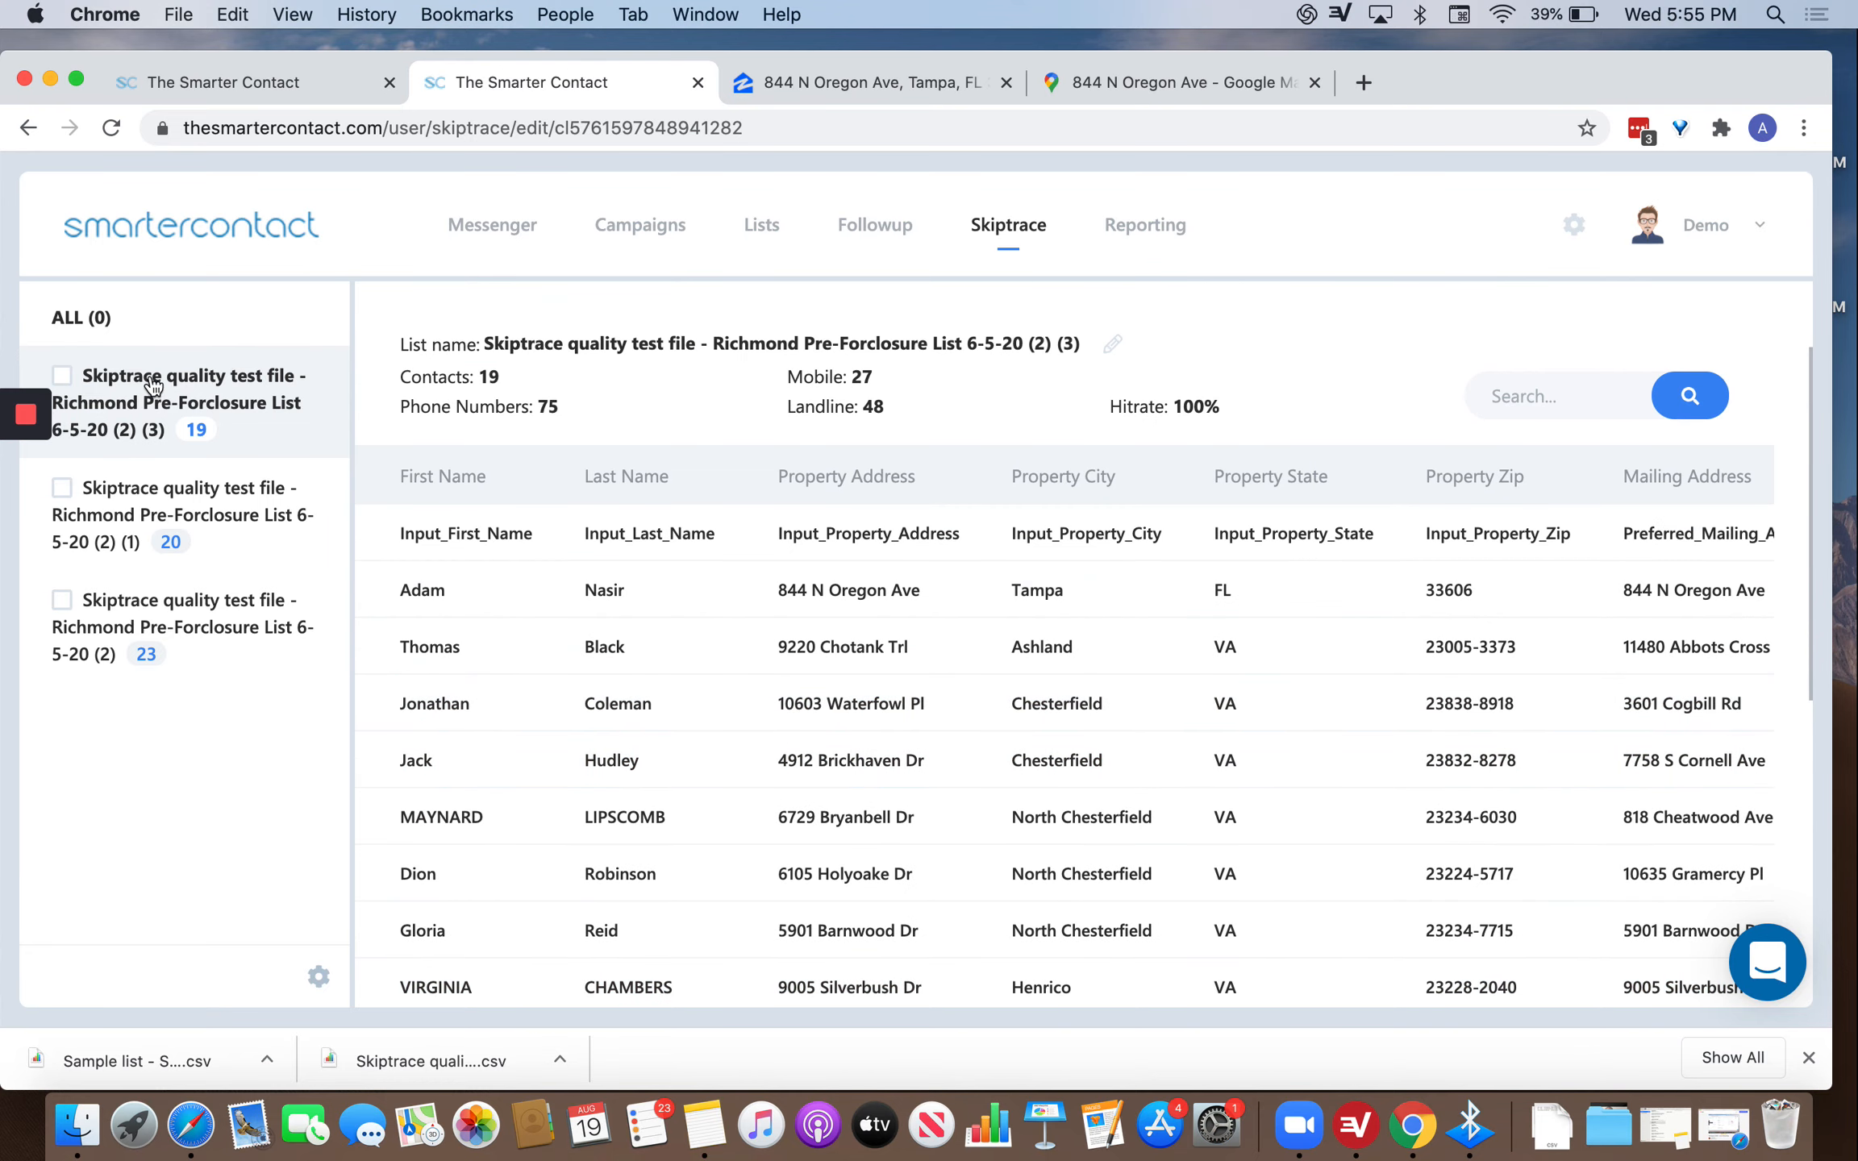
{"action": "left_click", "coordinate": [78, 368]}
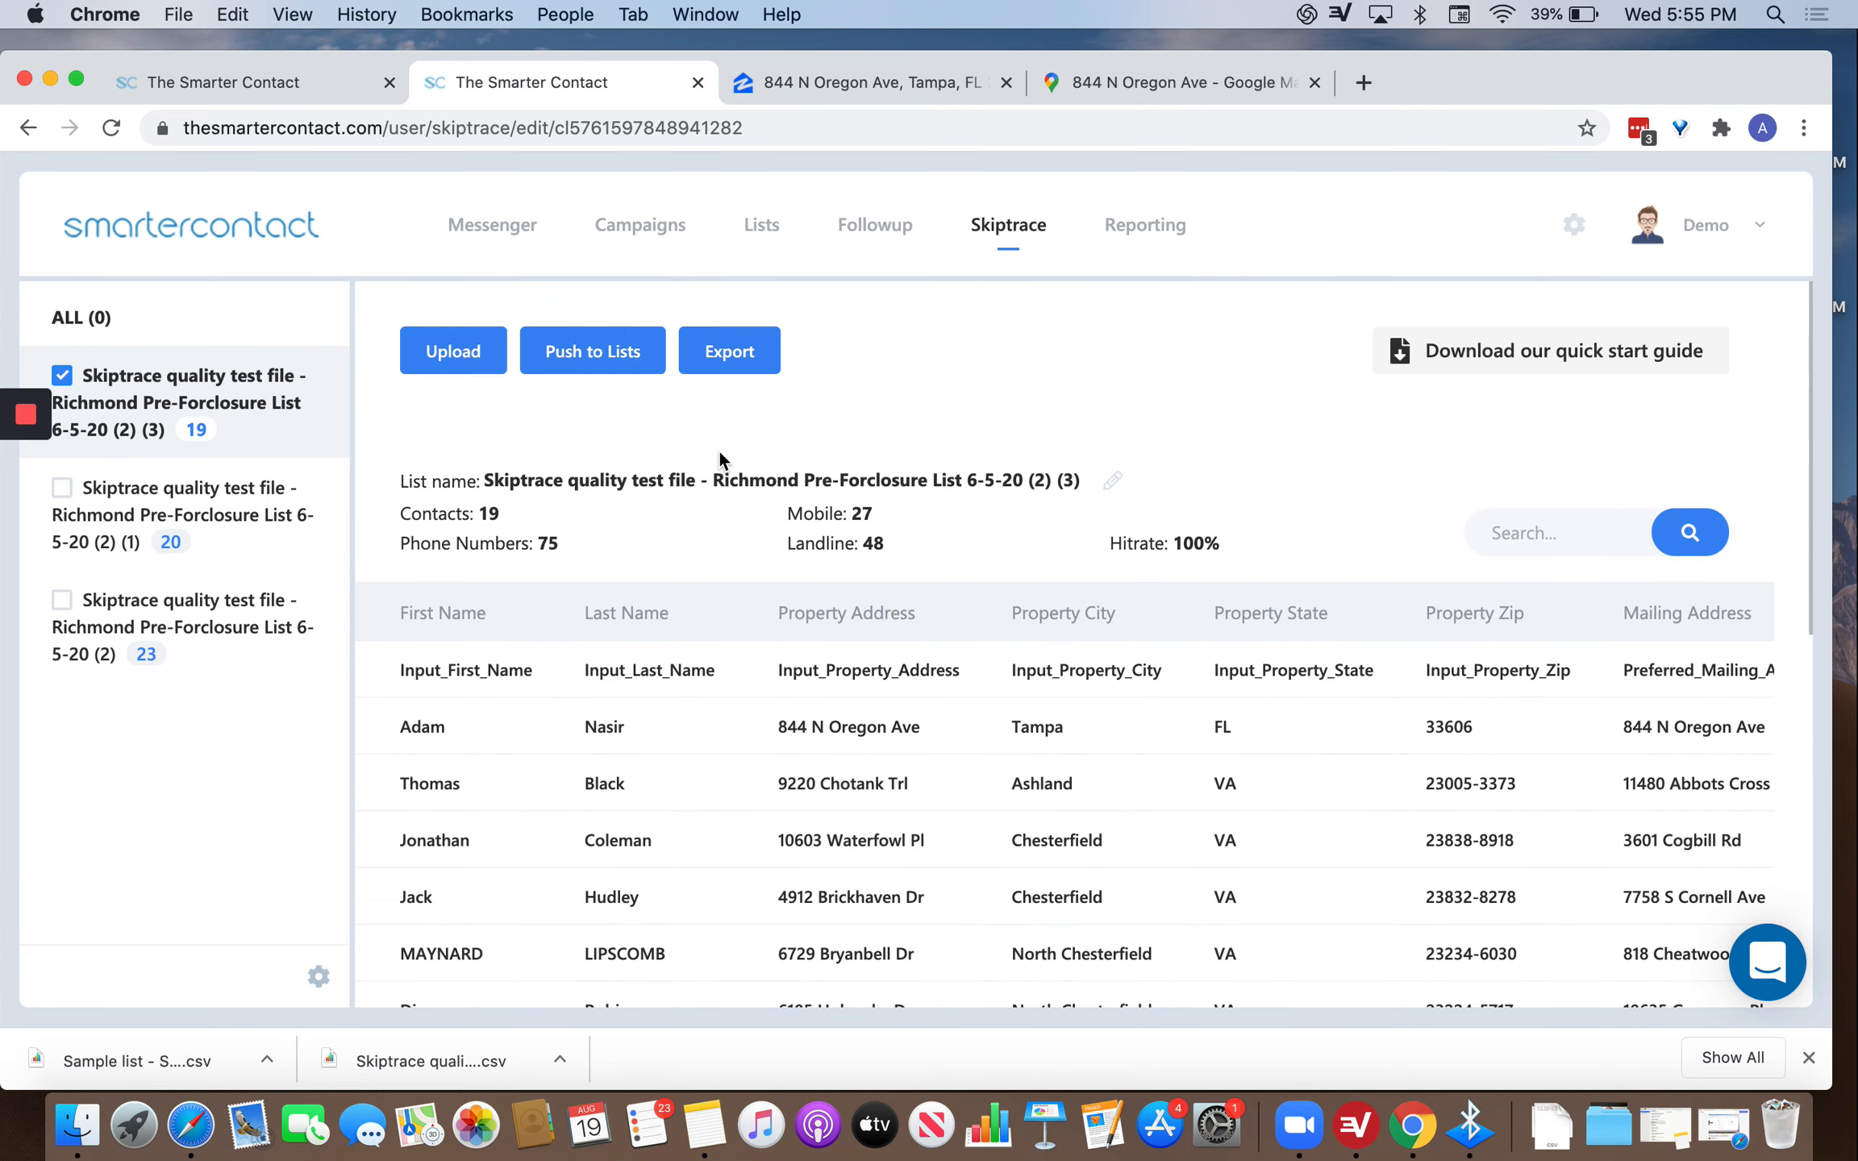
{"action": "left_click", "coordinate": [633, 347]}
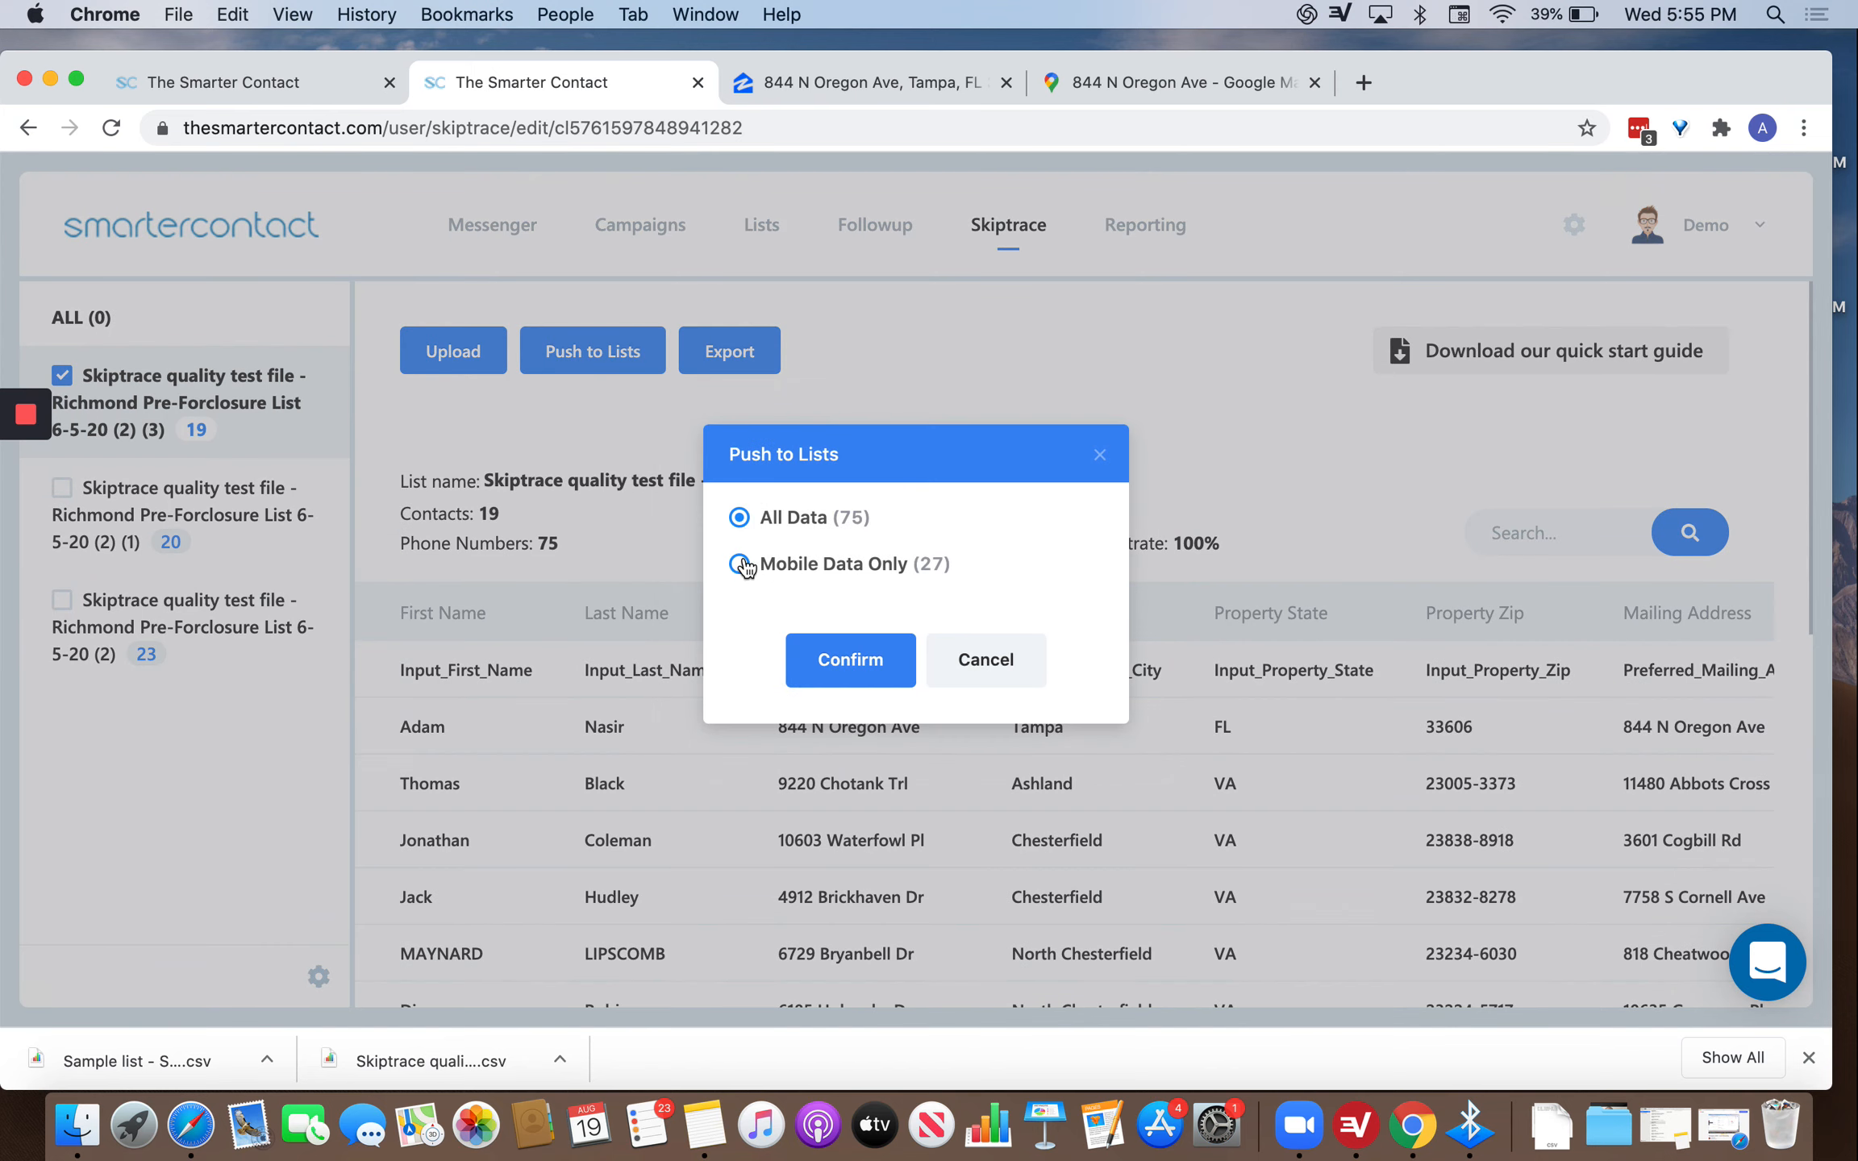
{"action": "left_click", "coordinate": [984, 669]}
Scroll through the results, marking the first contact's phone numbers and their Mobile type.
{"action": "scroll", "coordinate": [1330, 786], "scroll_direction": "right", "scroll_amount": 5}
{"action": "scroll", "coordinate": [1384, 772], "scroll_direction": "right", "scroll_amount": 10}
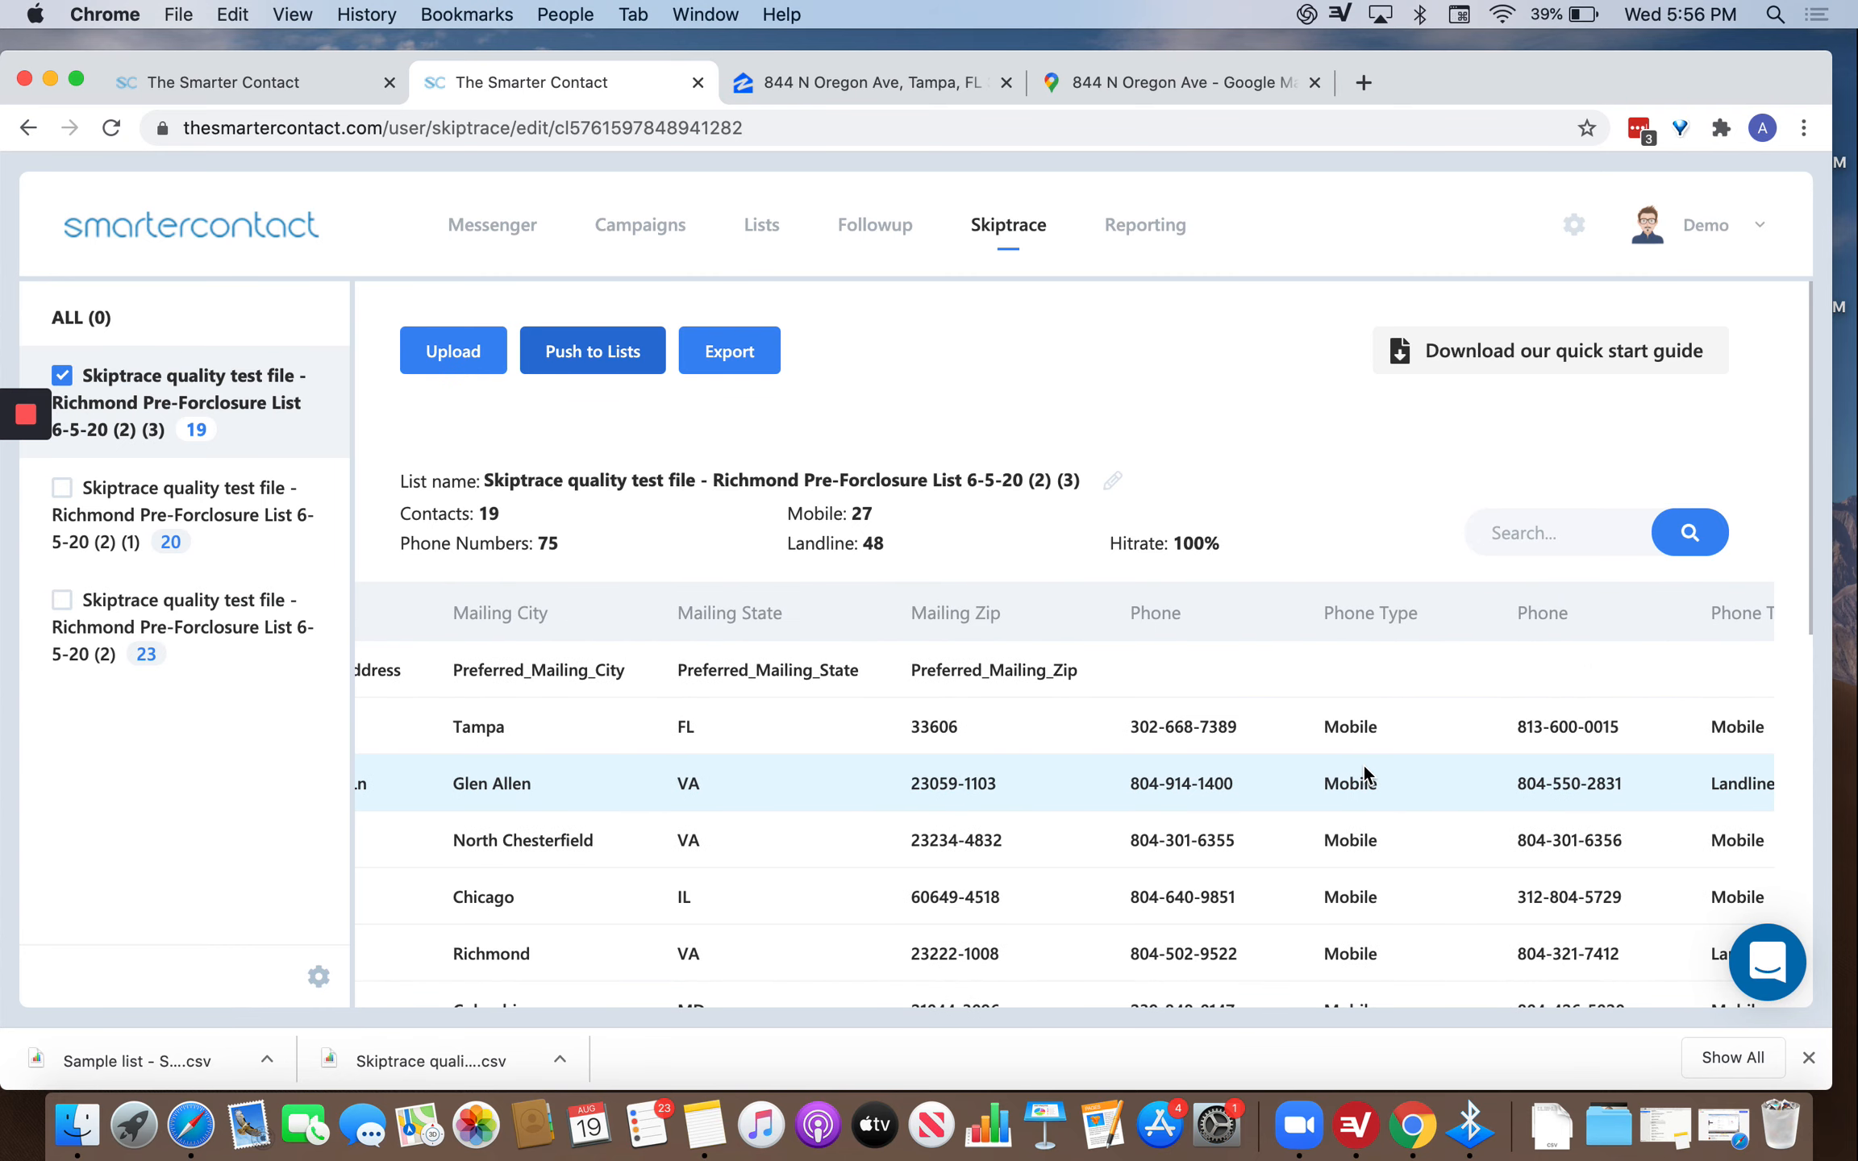
{"action": "scroll", "coordinate": [1363, 766], "scroll_direction": "right", "scroll_amount": 3}
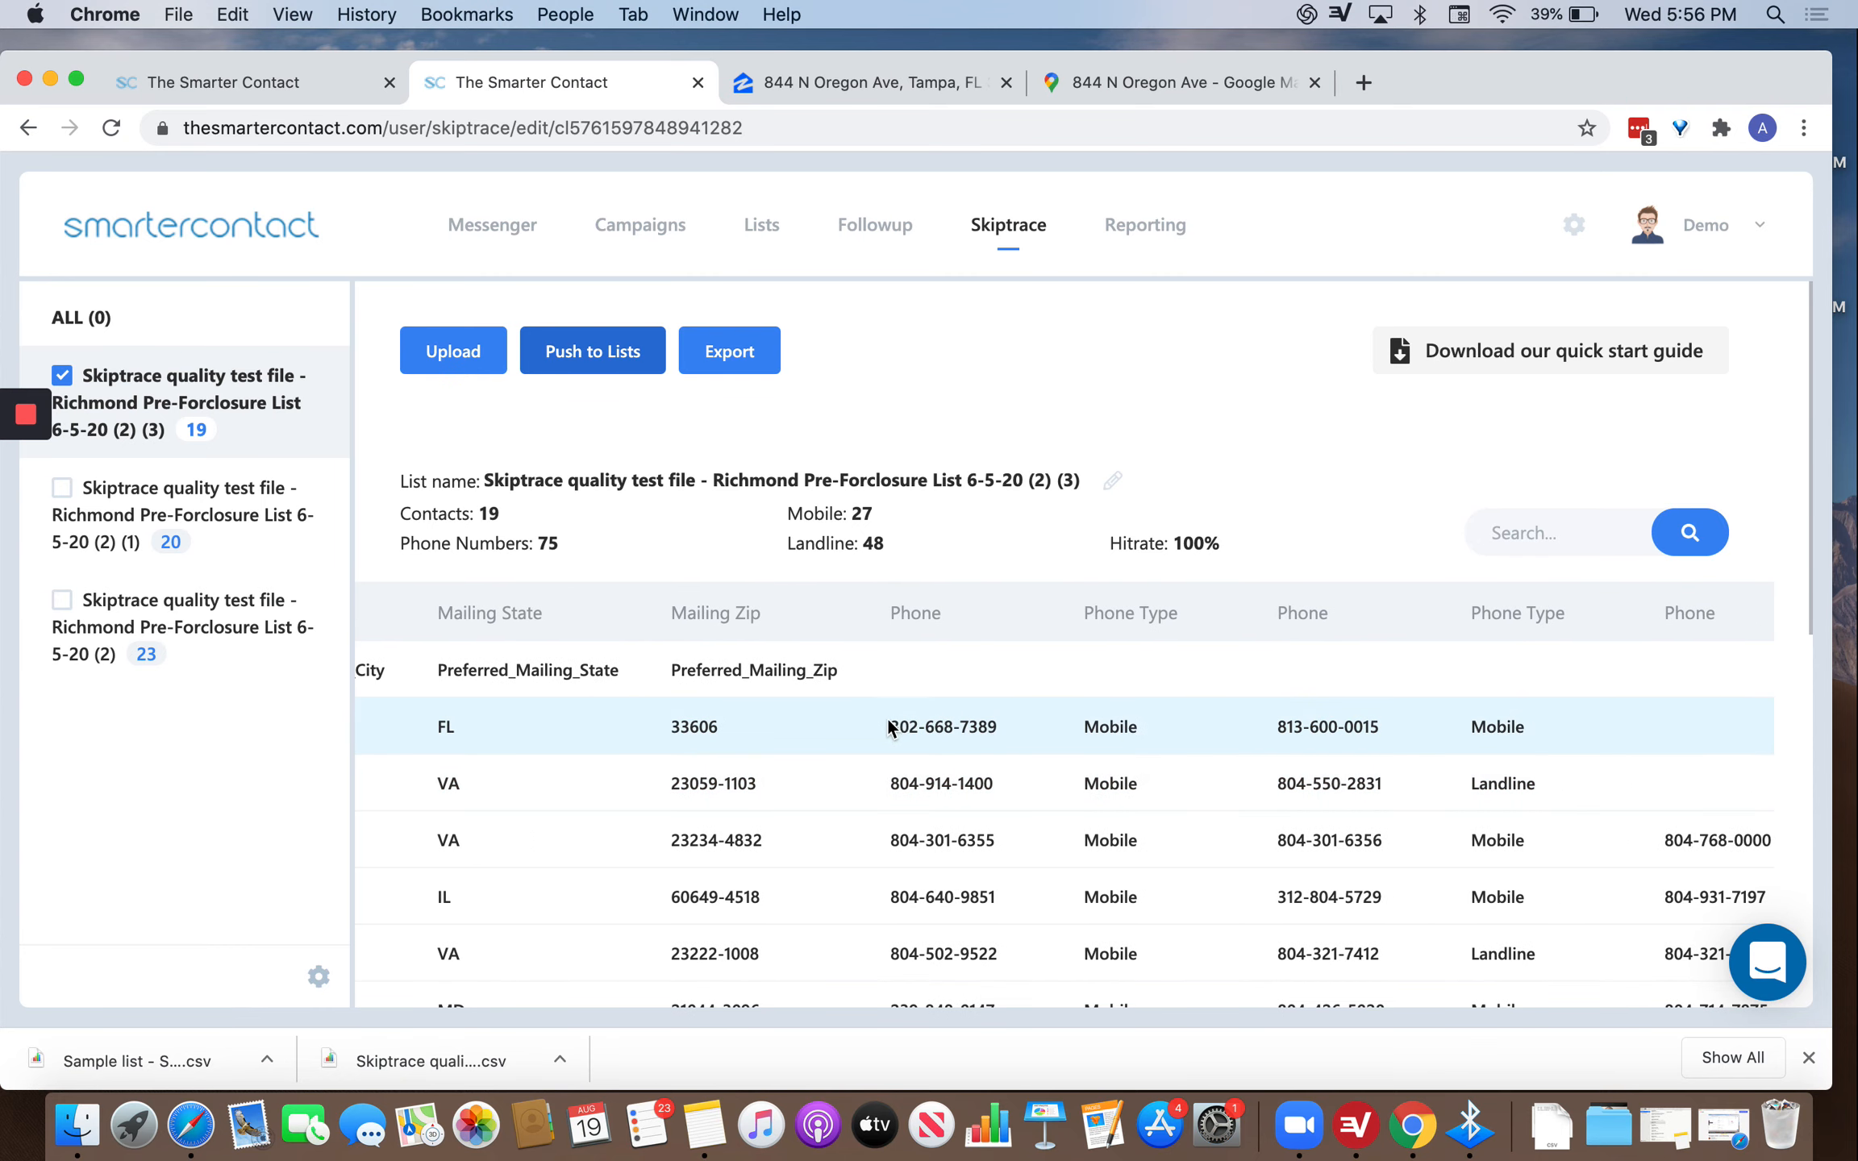
{"action": "left_click_drag", "start_coordinate": [889, 722], "coordinate": [1008, 724]}
{"action": "left_click", "coordinate": [1142, 721]}
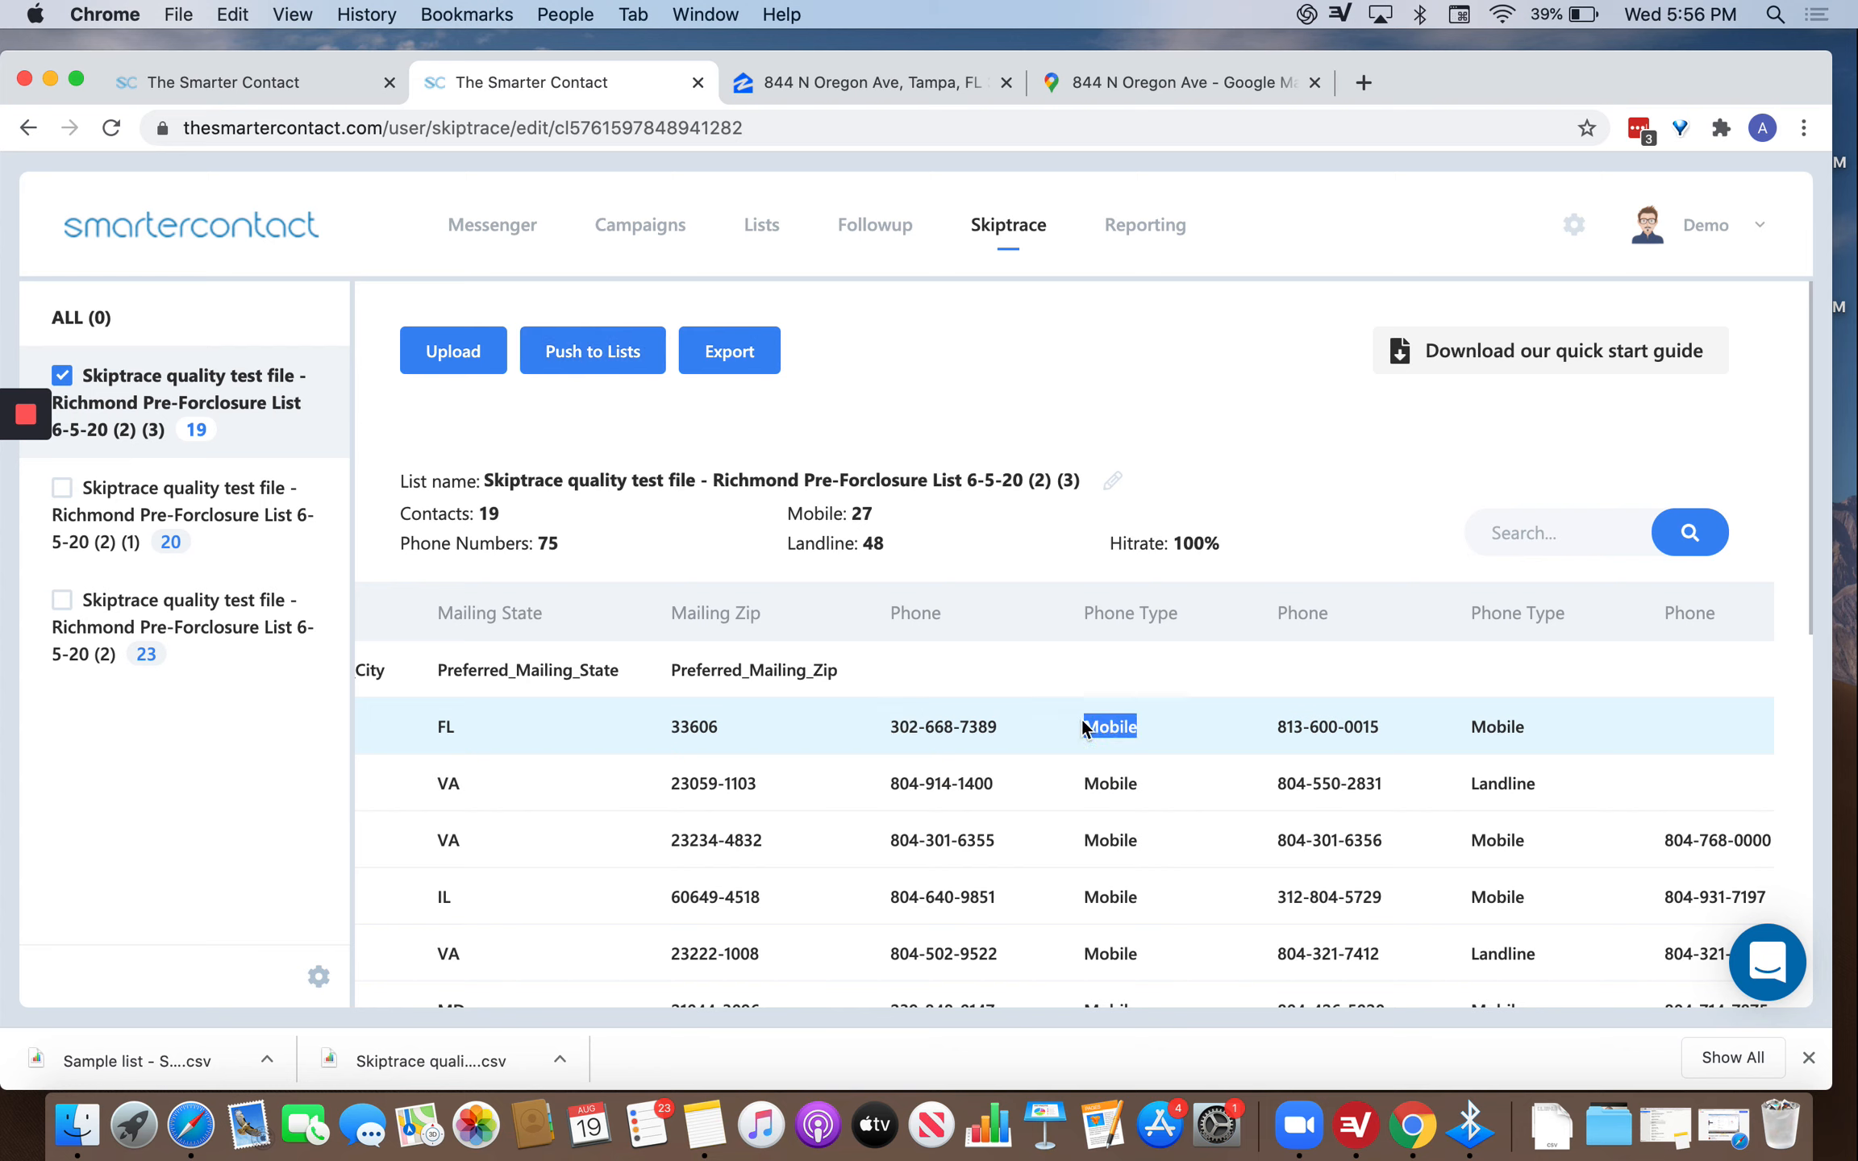
{"action": "scroll", "coordinate": [1321, 753], "scroll_direction": "right", "scroll_amount": 3}
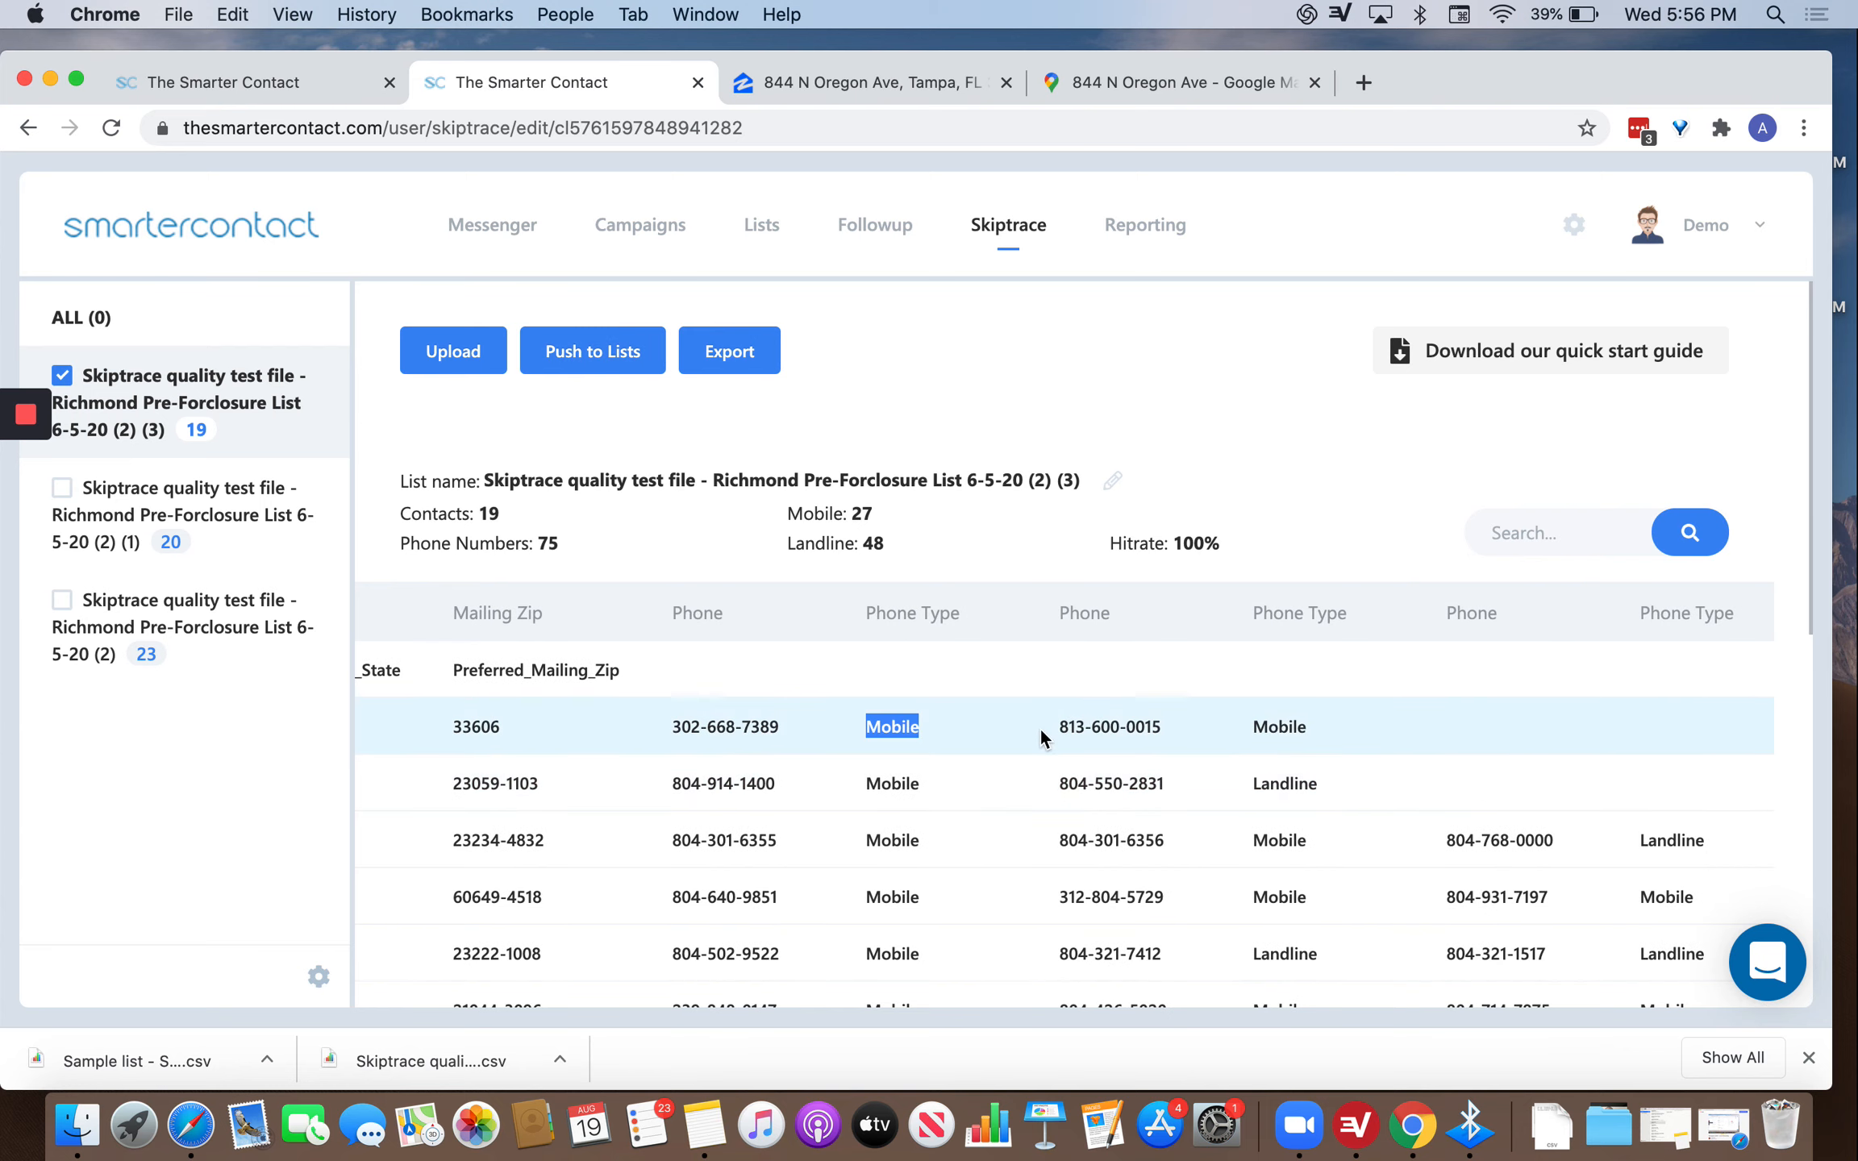
{"action": "left_click_drag", "start_coordinate": [1055, 727], "coordinate": [1165, 729]}
{"action": "double_click", "coordinate": [1304, 728]}
{"action": "scroll", "coordinate": [1149, 883], "scroll_direction": "down", "scroll_amount": 1}
{"action": "scroll", "coordinate": [1057, 713], "scroll_direction": "down", "scroll_amount": 3}
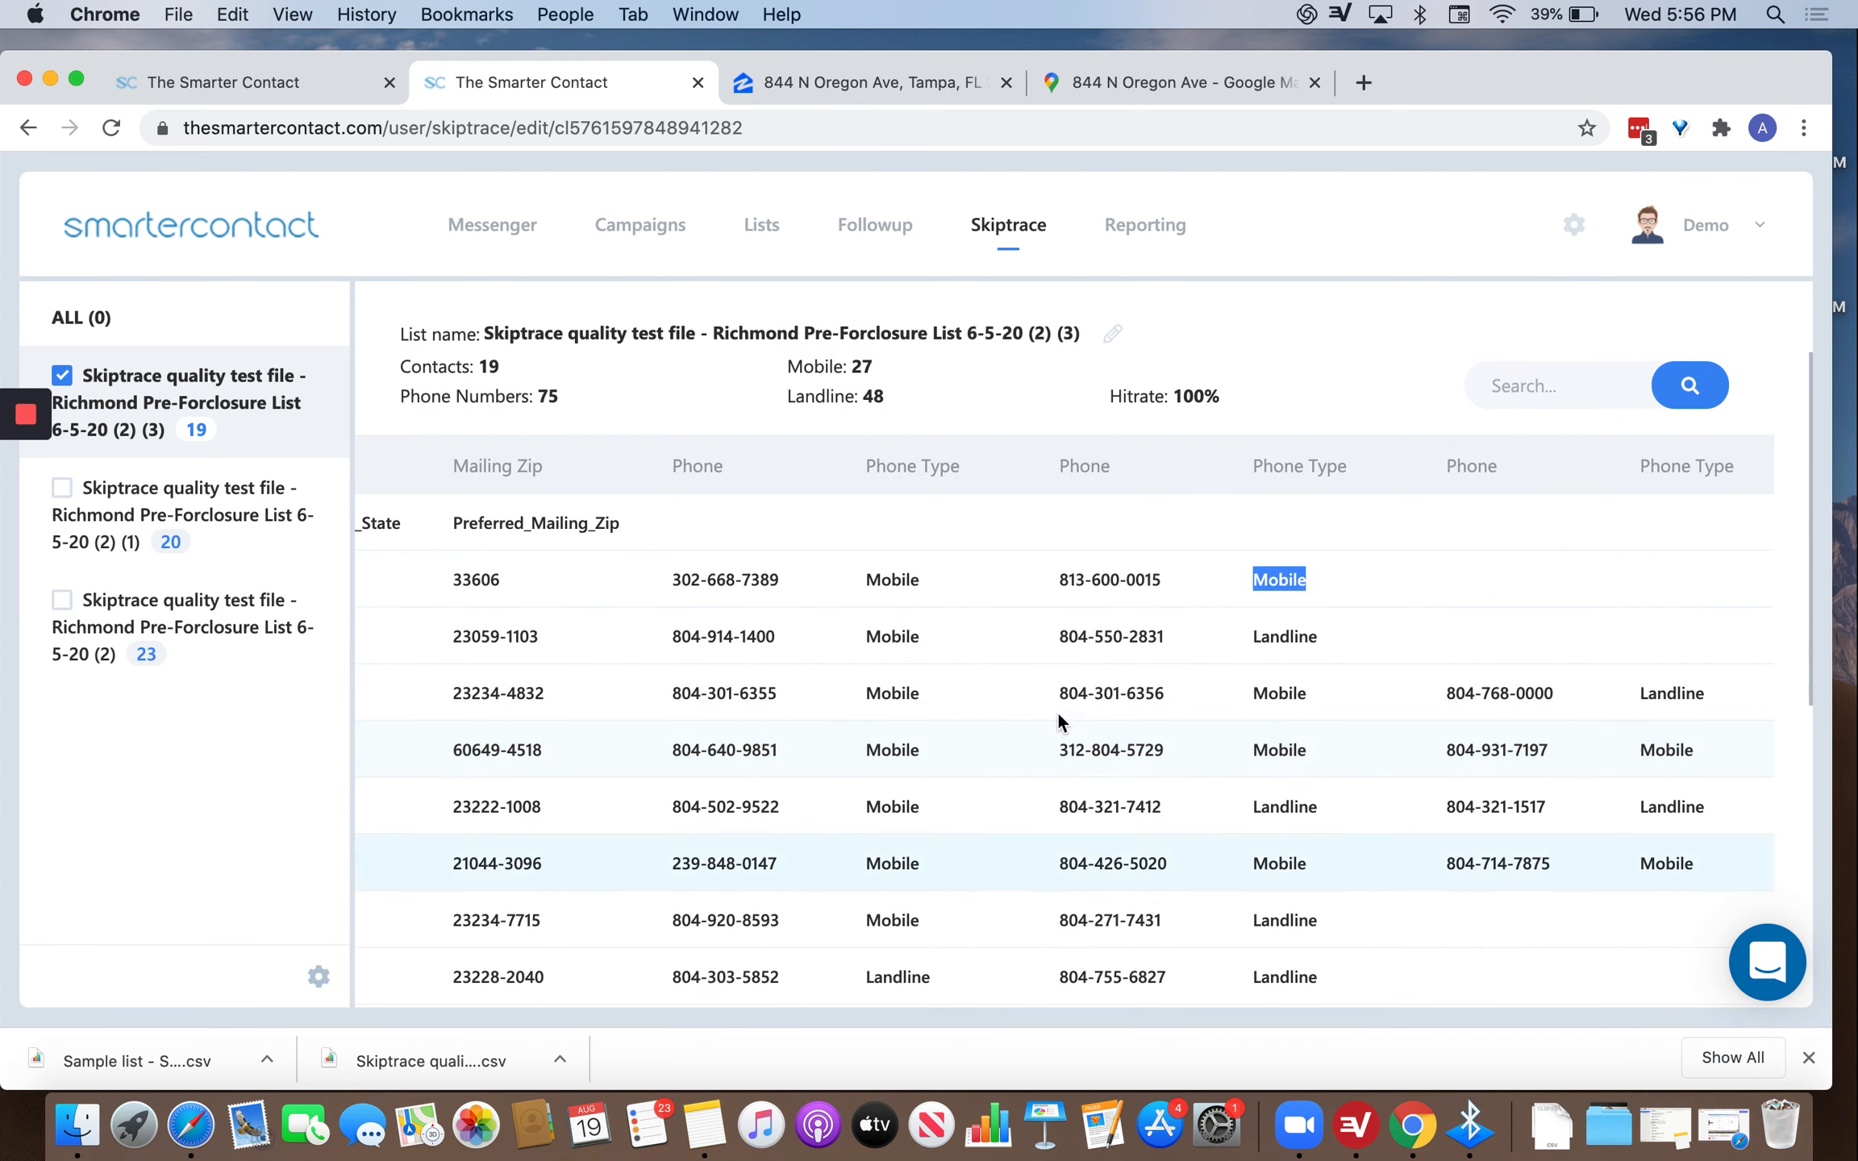
{"action": "scroll", "coordinate": [1019, 663], "scroll_direction": "up", "scroll_amount": 4}
{"action": "scroll", "coordinate": [999, 806], "scroll_direction": "down", "scroll_amount": 5}
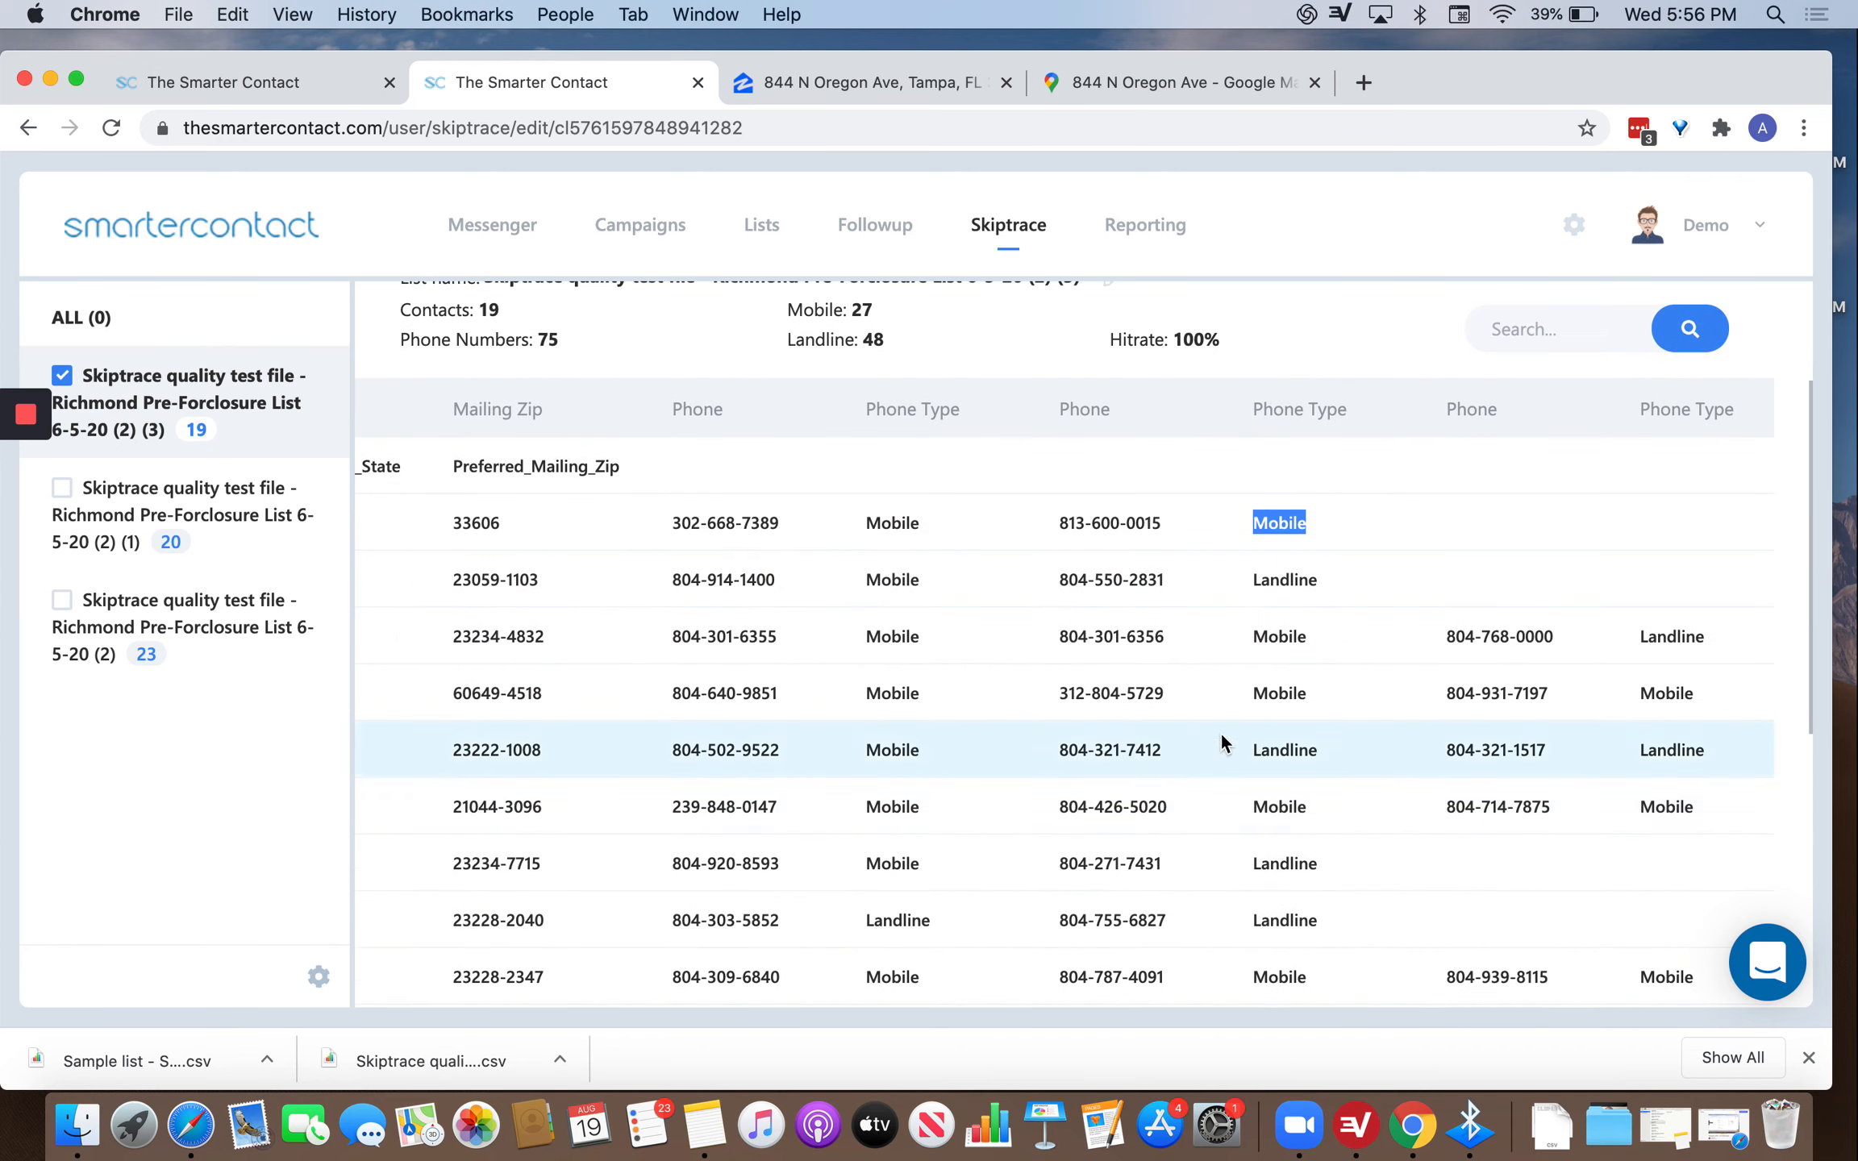
{"action": "scroll", "coordinate": [1359, 700], "scroll_direction": "up", "scroll_amount": 3}
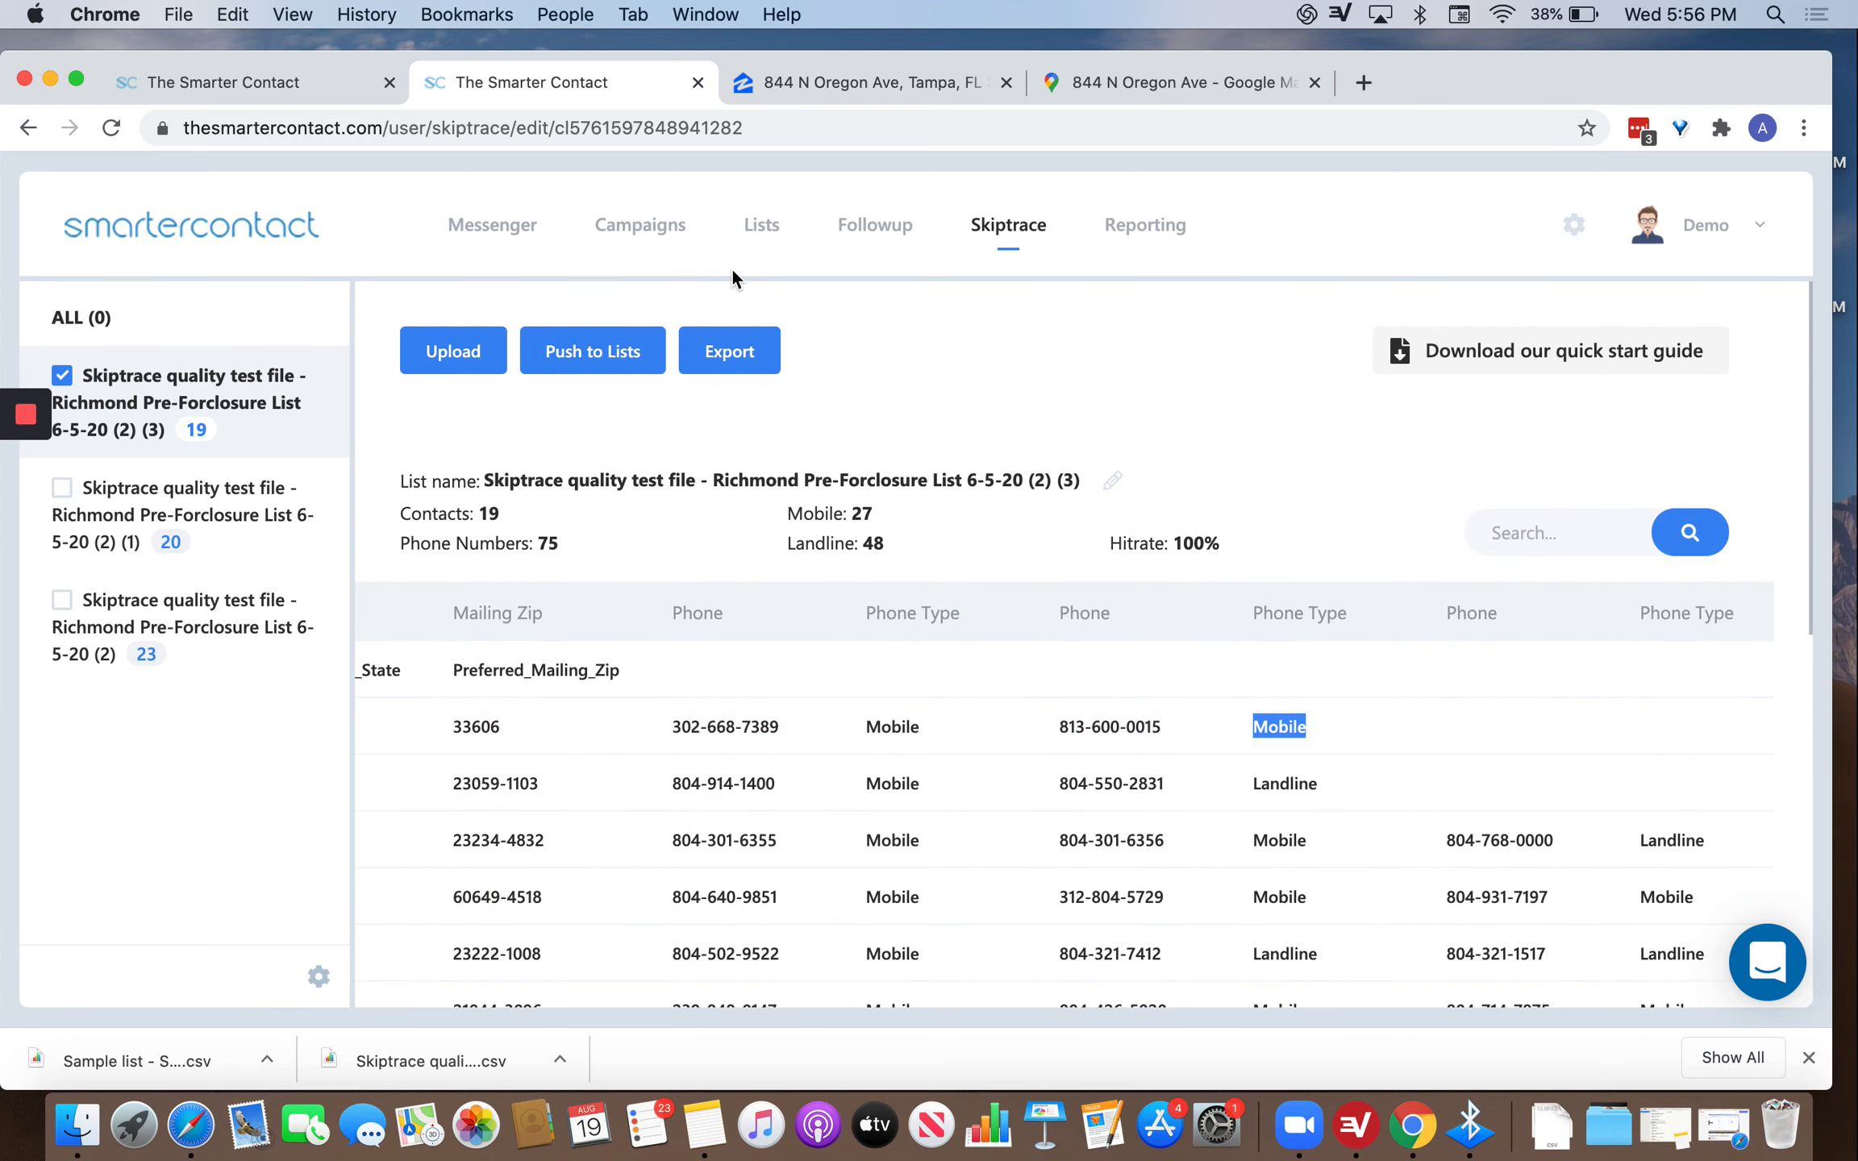
Push Mobile Data Only (27) to Lists and acknowledge the success message.
{"action": "left_click", "coordinate": [609, 361]}
{"action": "left_click", "coordinate": [859, 569]}
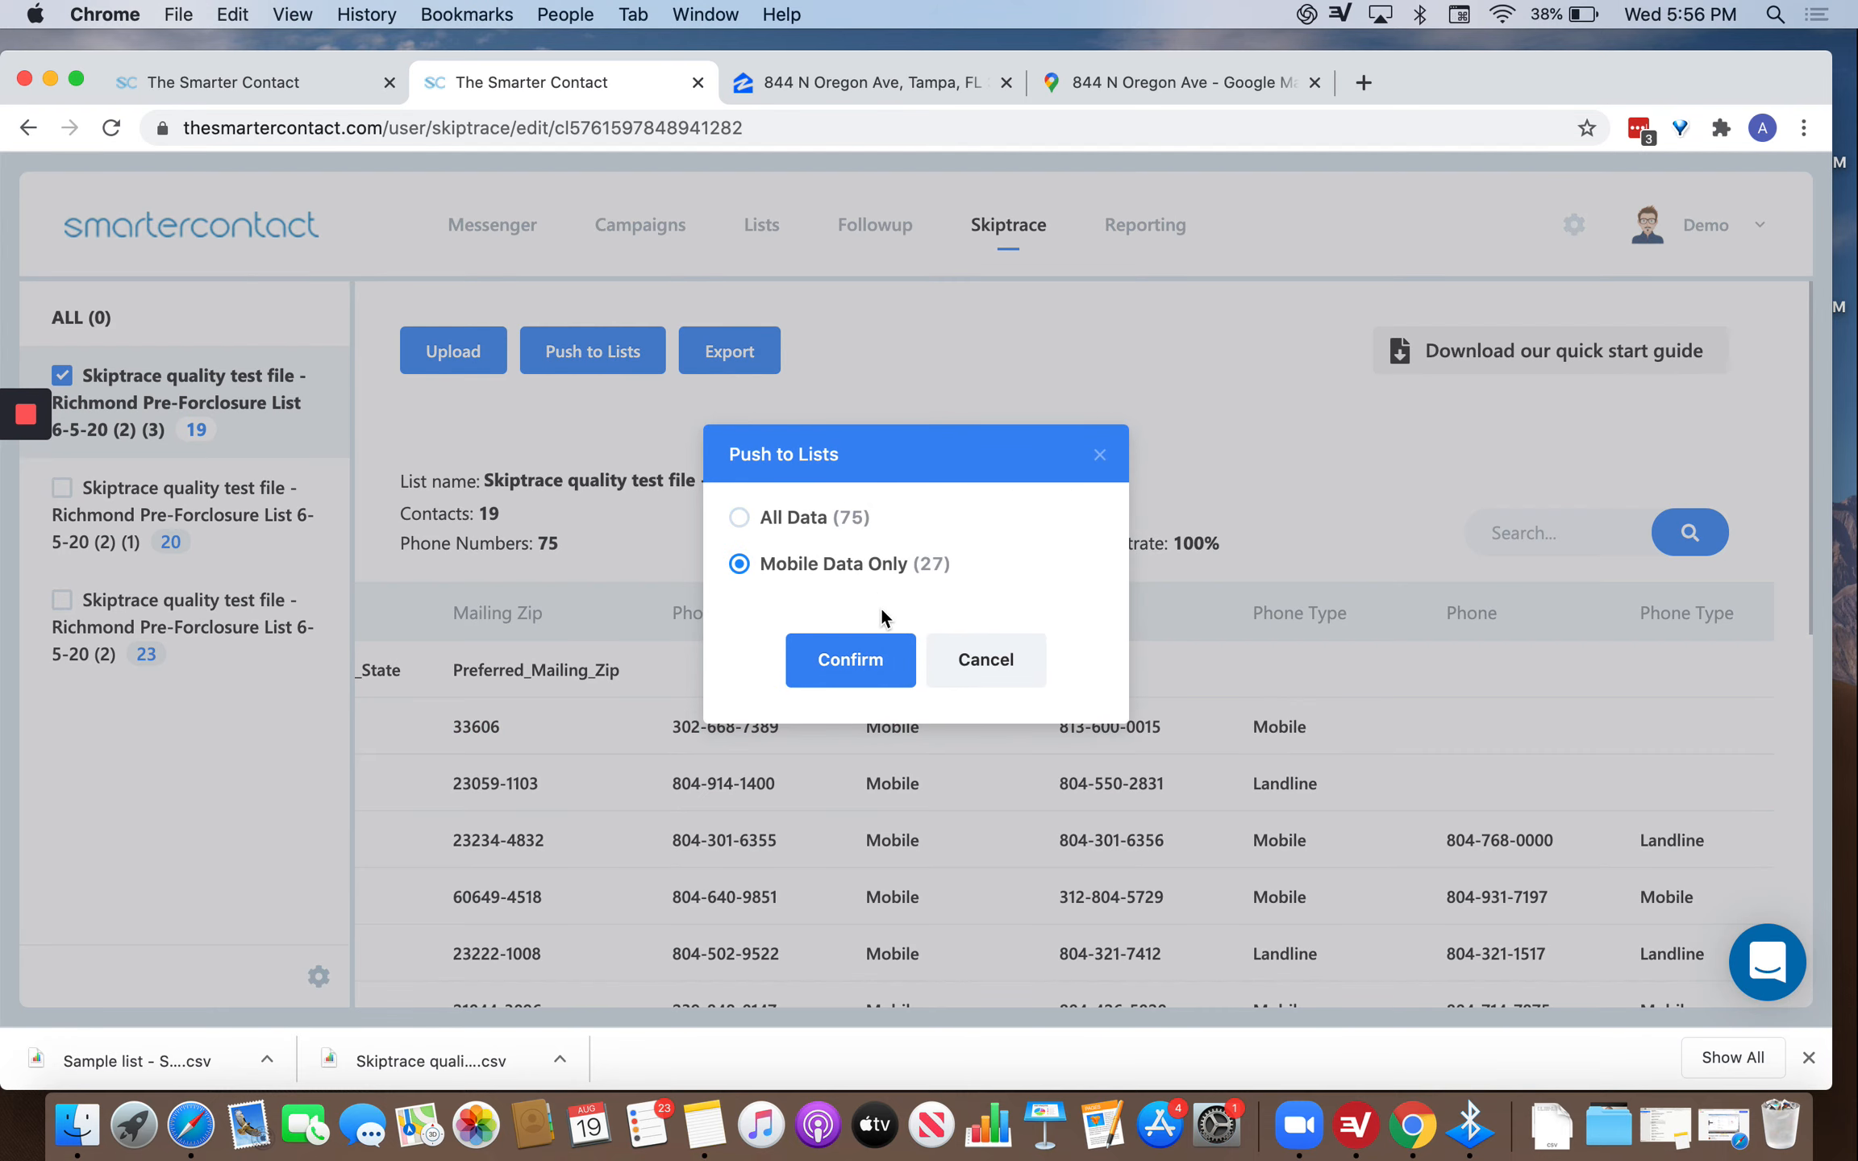
{"action": "left_click", "coordinate": [876, 663]}
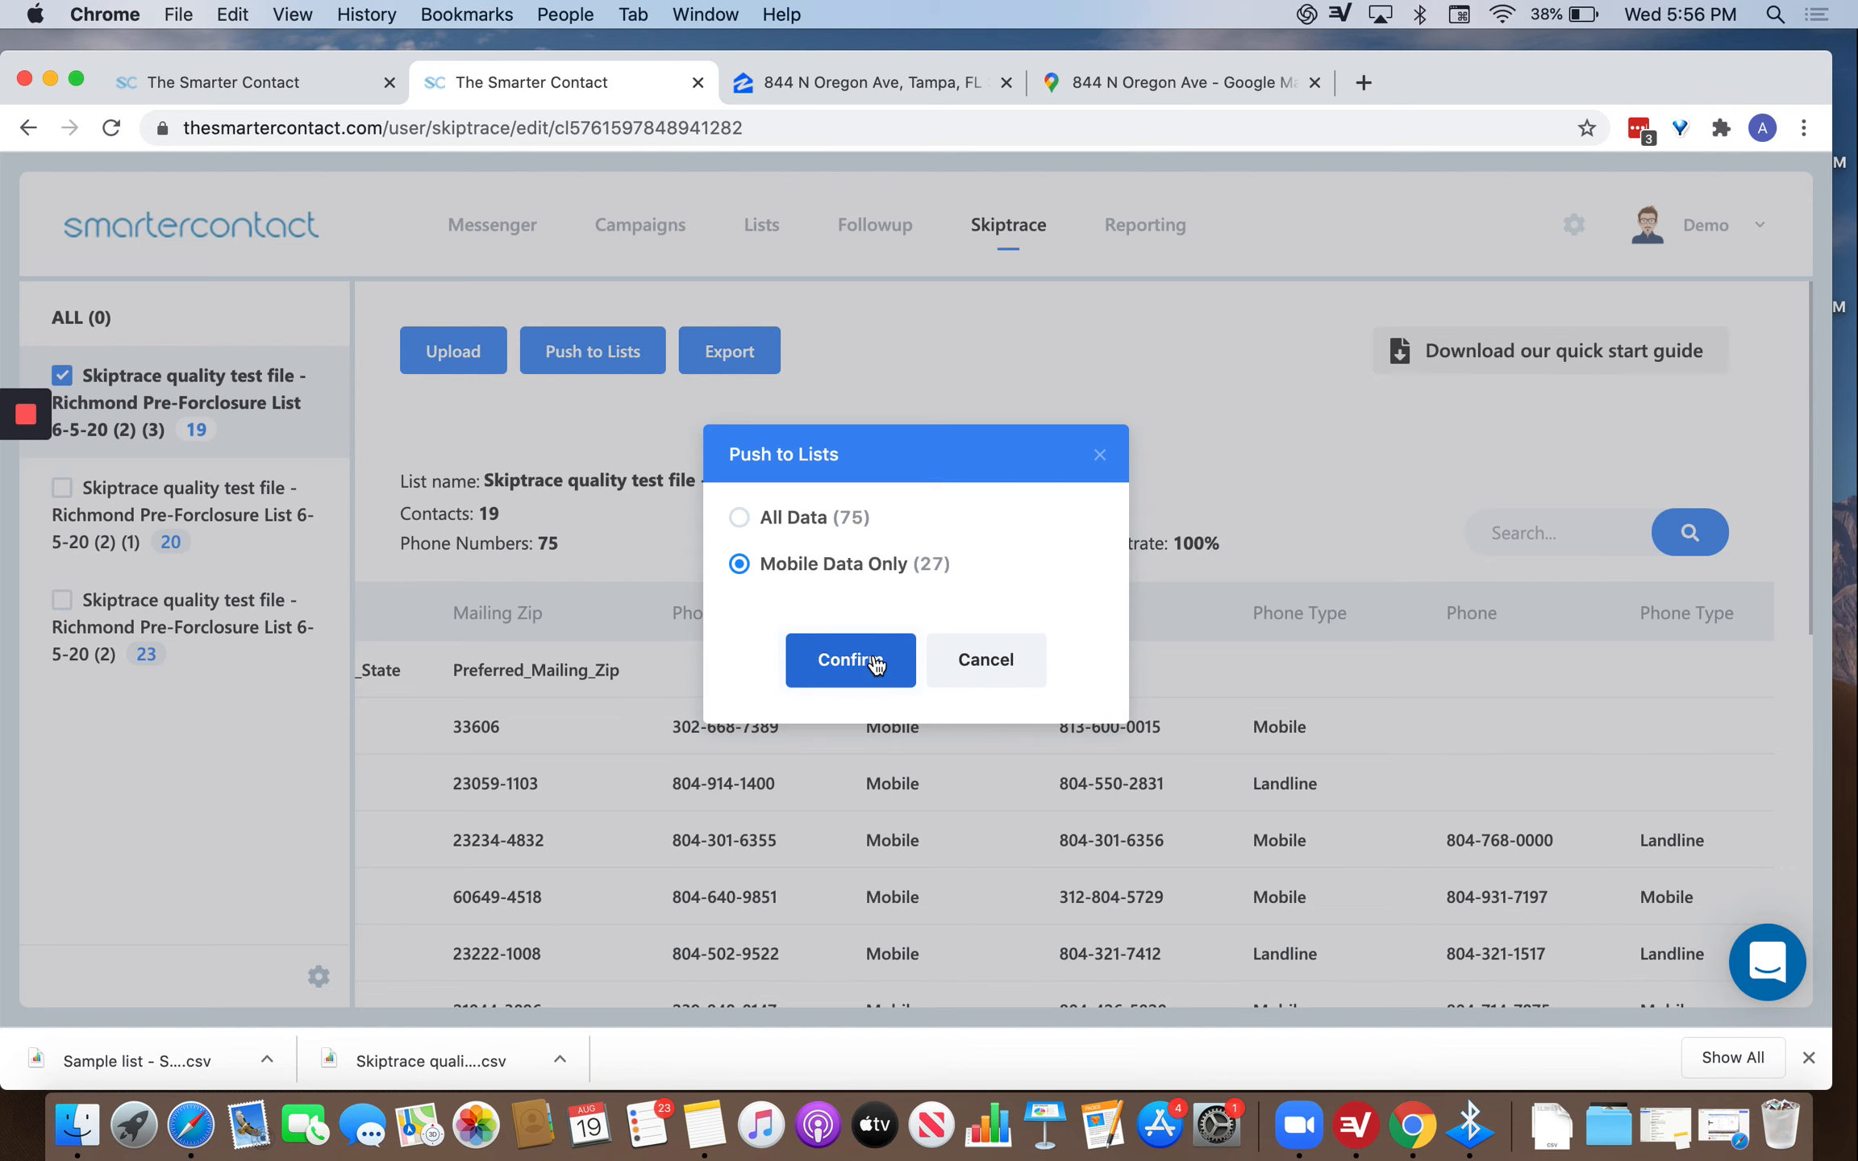
{"action": "left_click", "coordinate": [916, 639]}
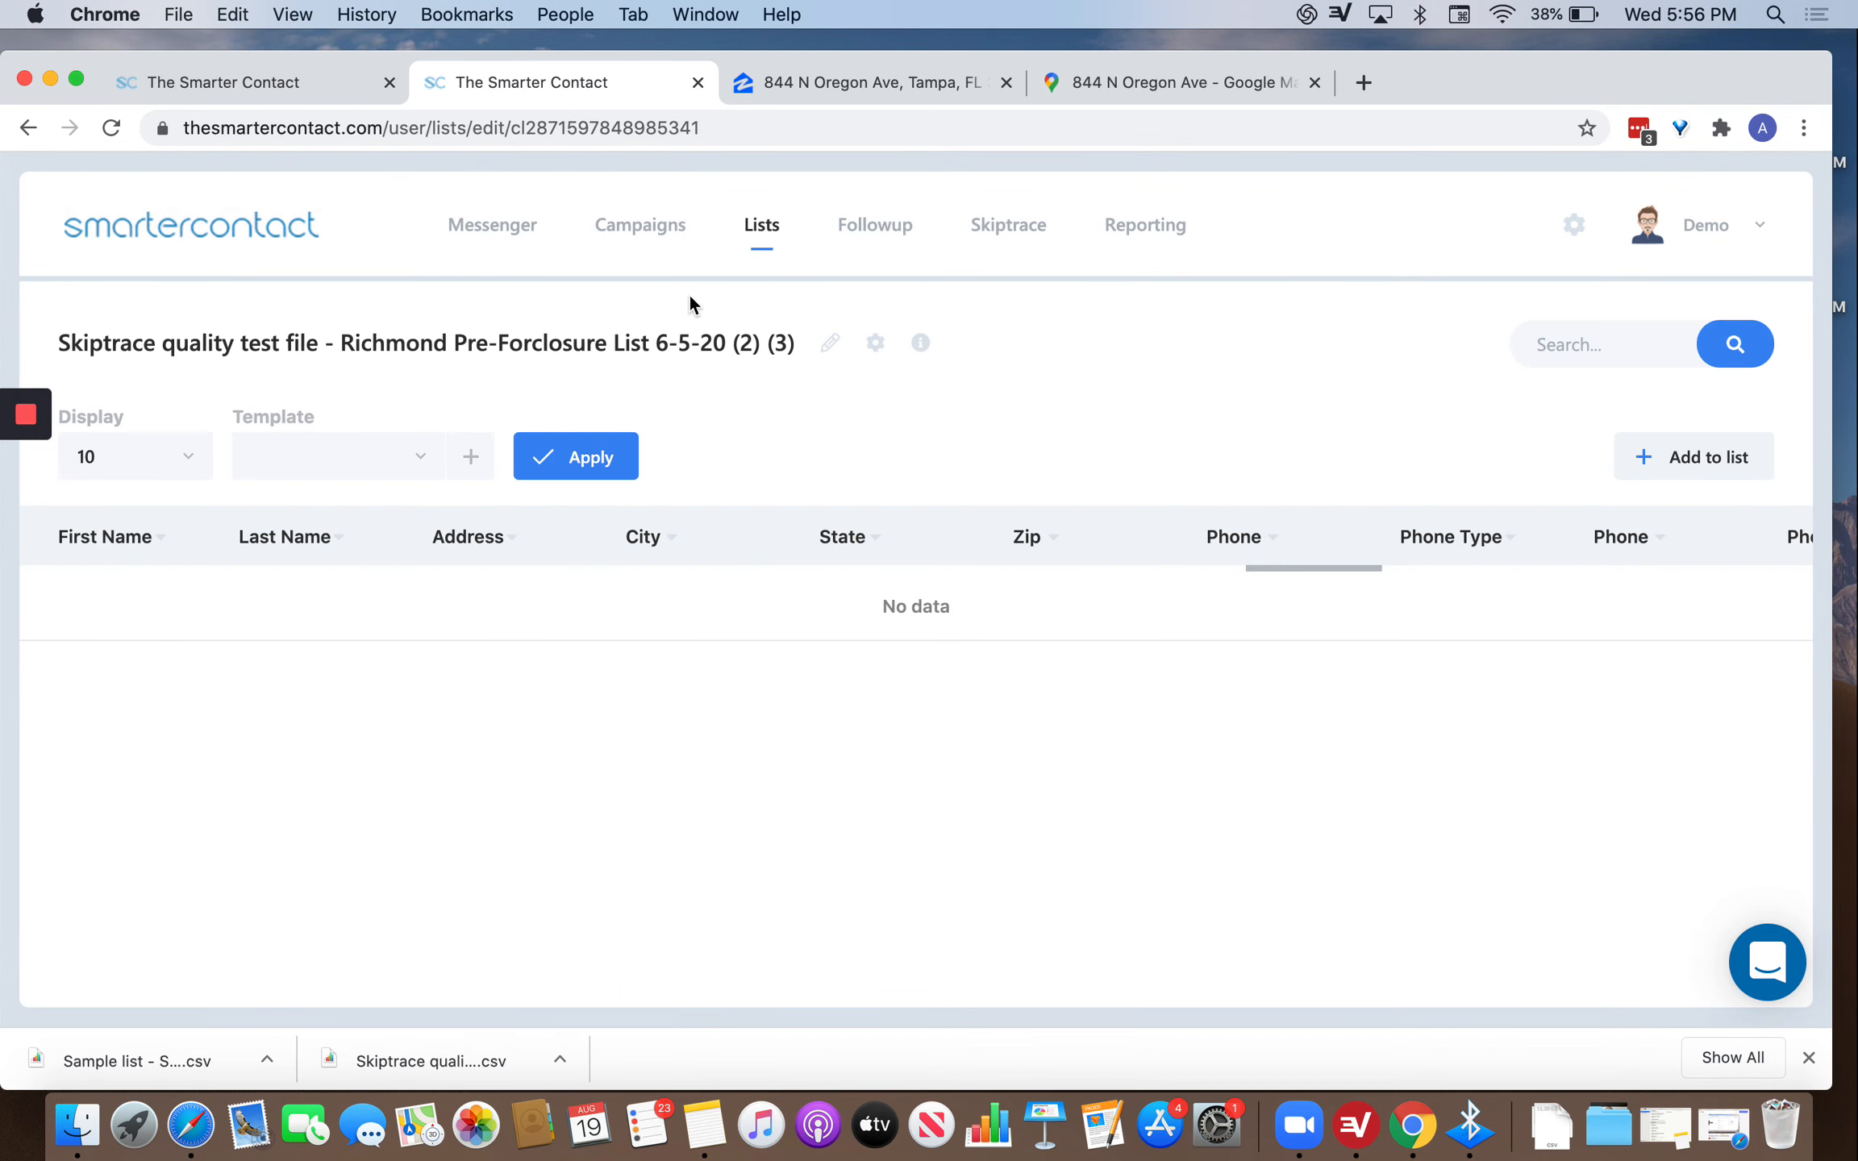
{"action": "left_click", "coordinate": [516, 537]}
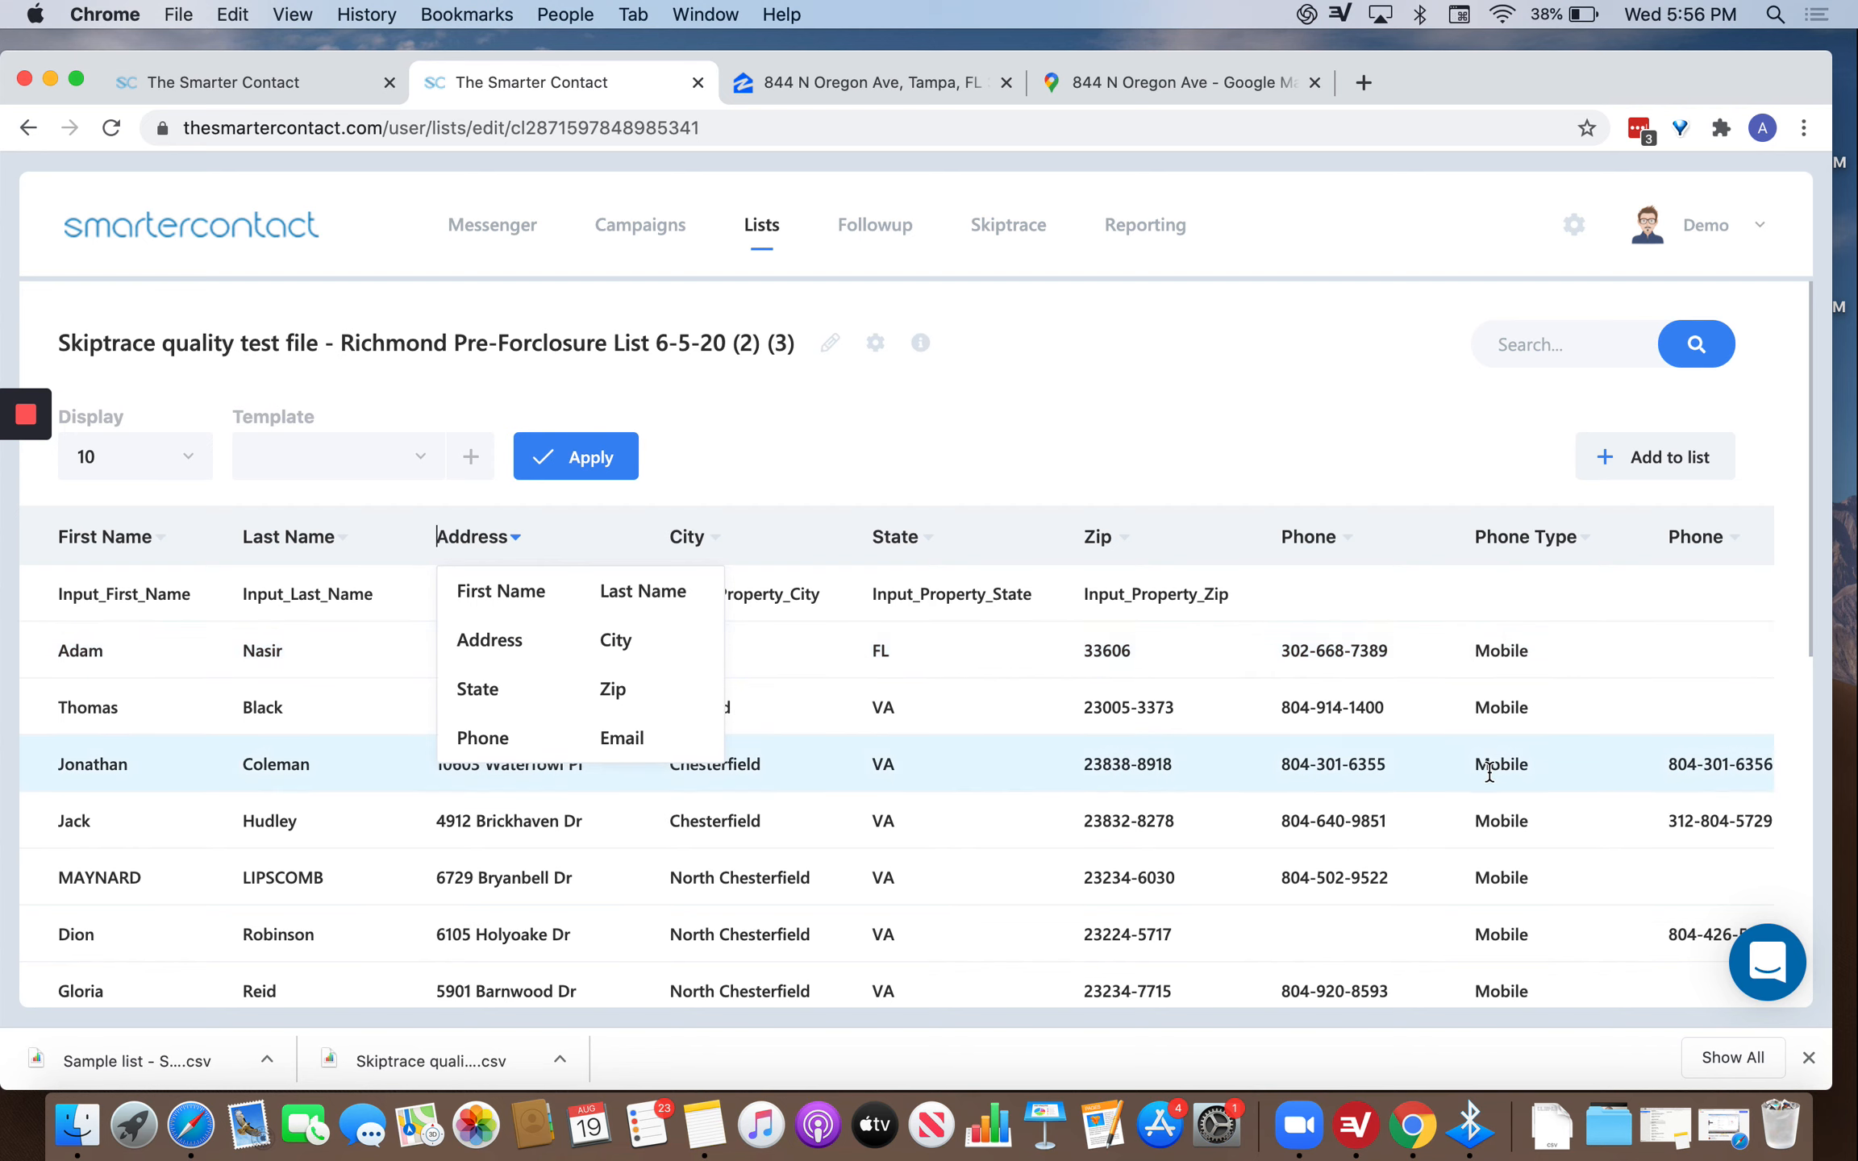
{"action": "scroll", "coordinate": [1507, 734], "scroll_direction": "right", "scroll_amount": 1}
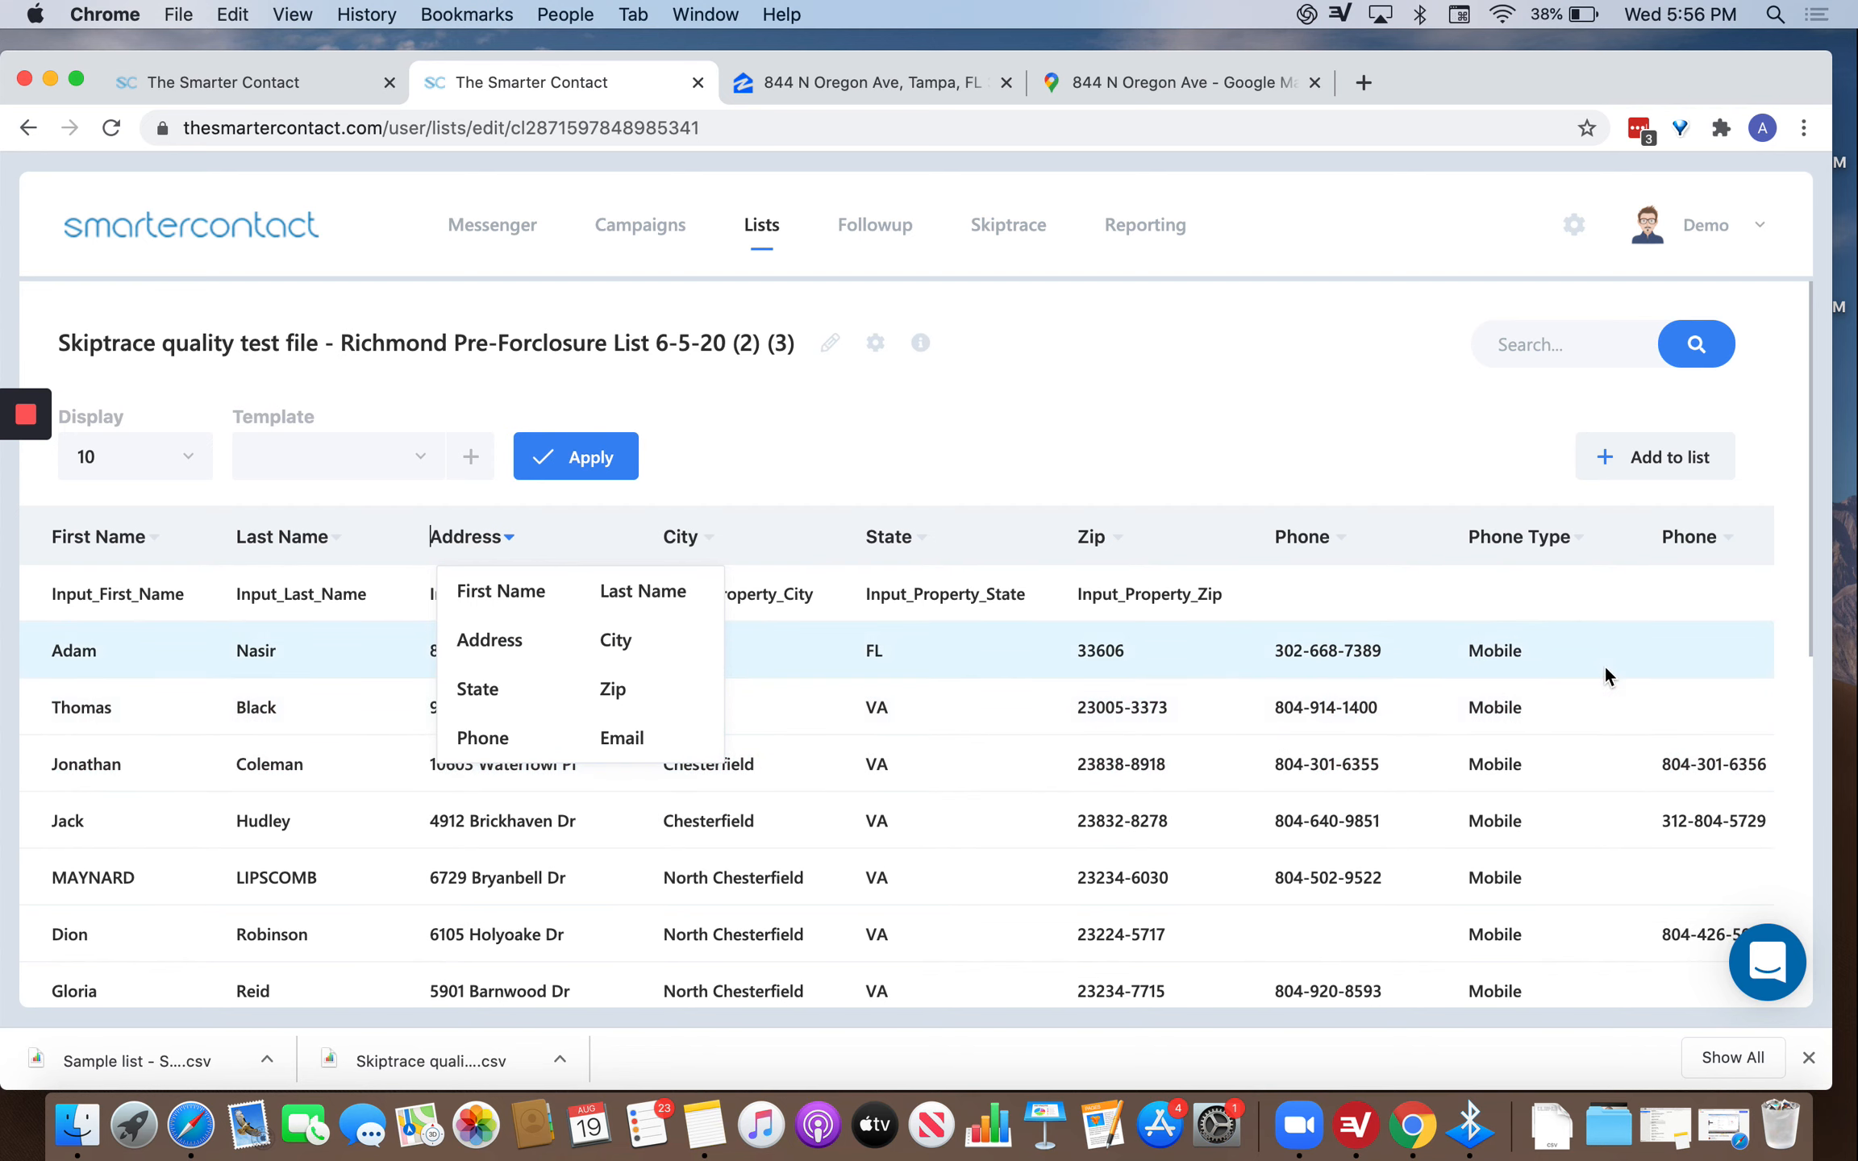
{"action": "scroll", "coordinate": [1605, 671], "scroll_direction": "right", "scroll_amount": 10}
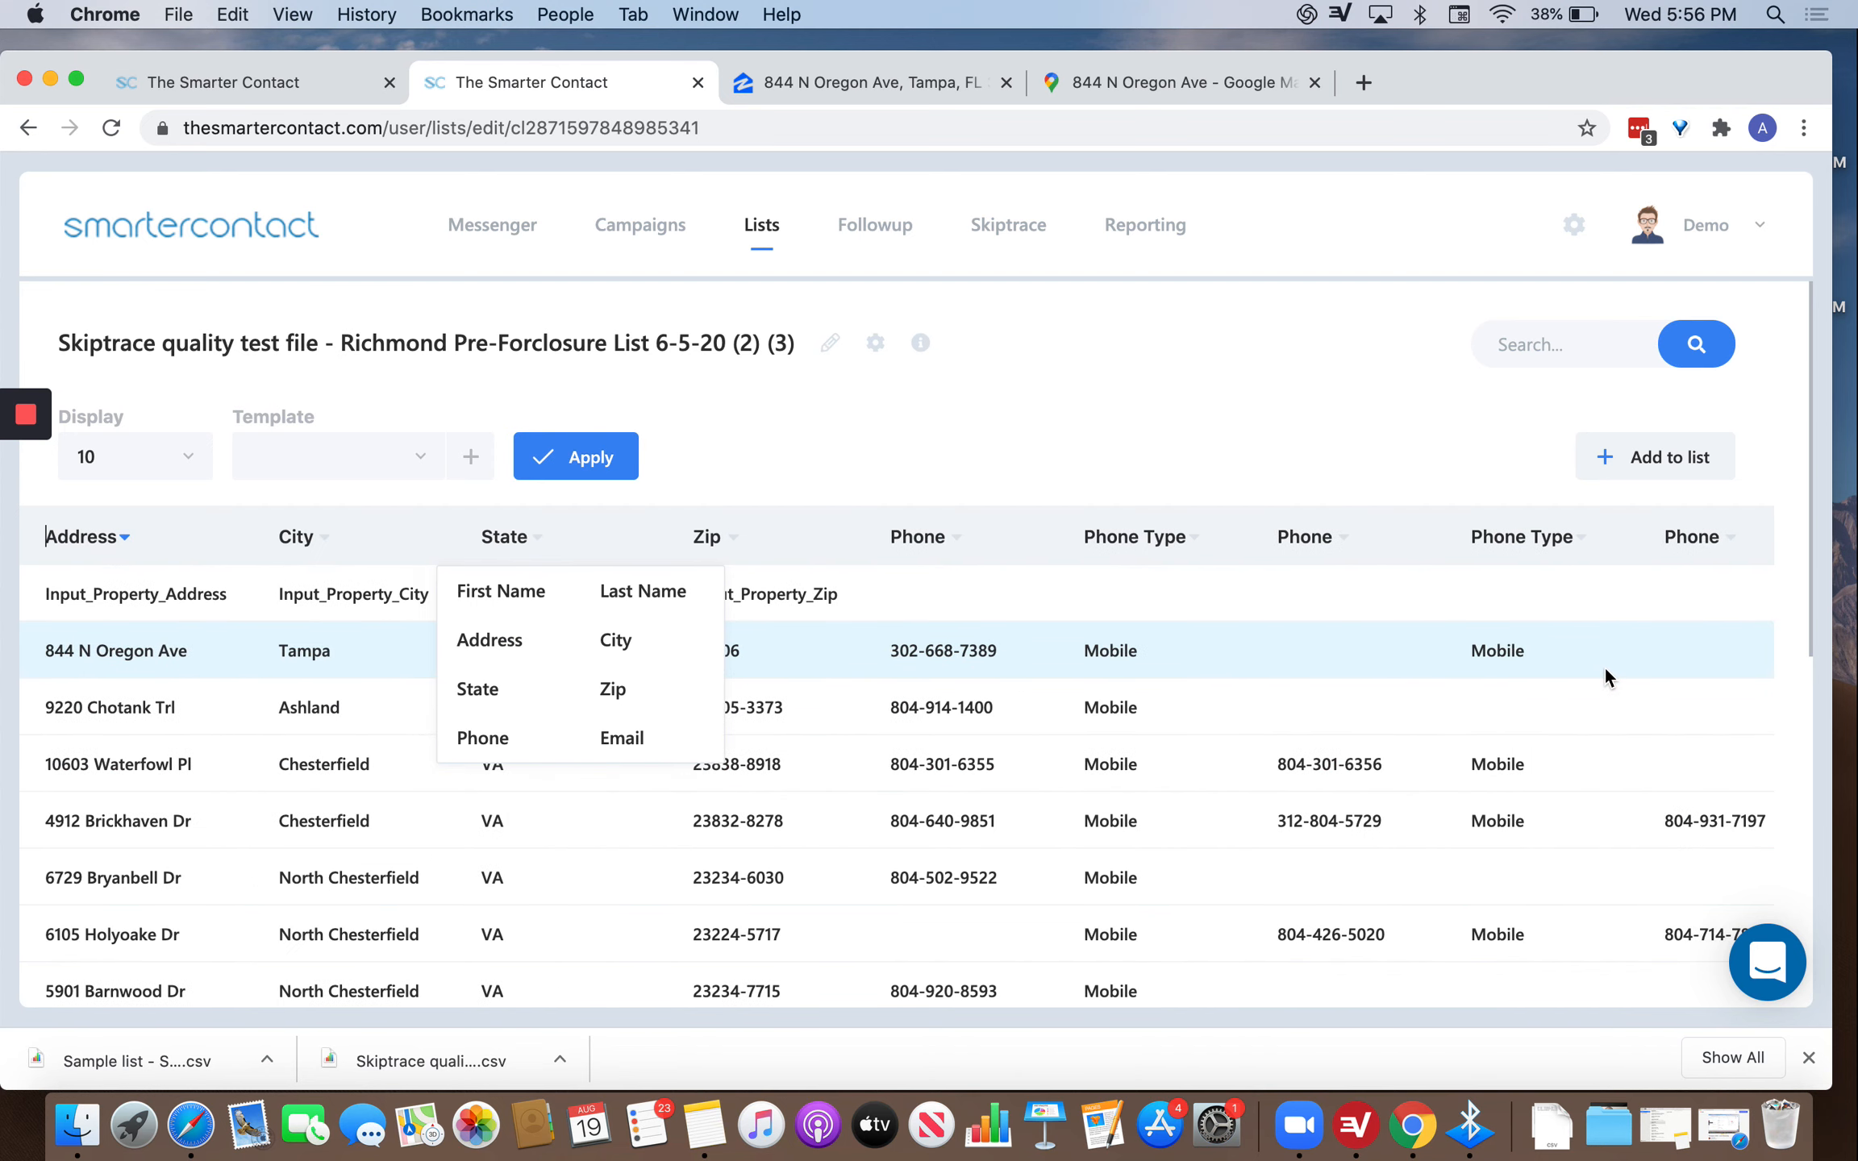
{"action": "scroll", "coordinate": [1605, 671], "scroll_direction": "right", "scroll_amount": 1}
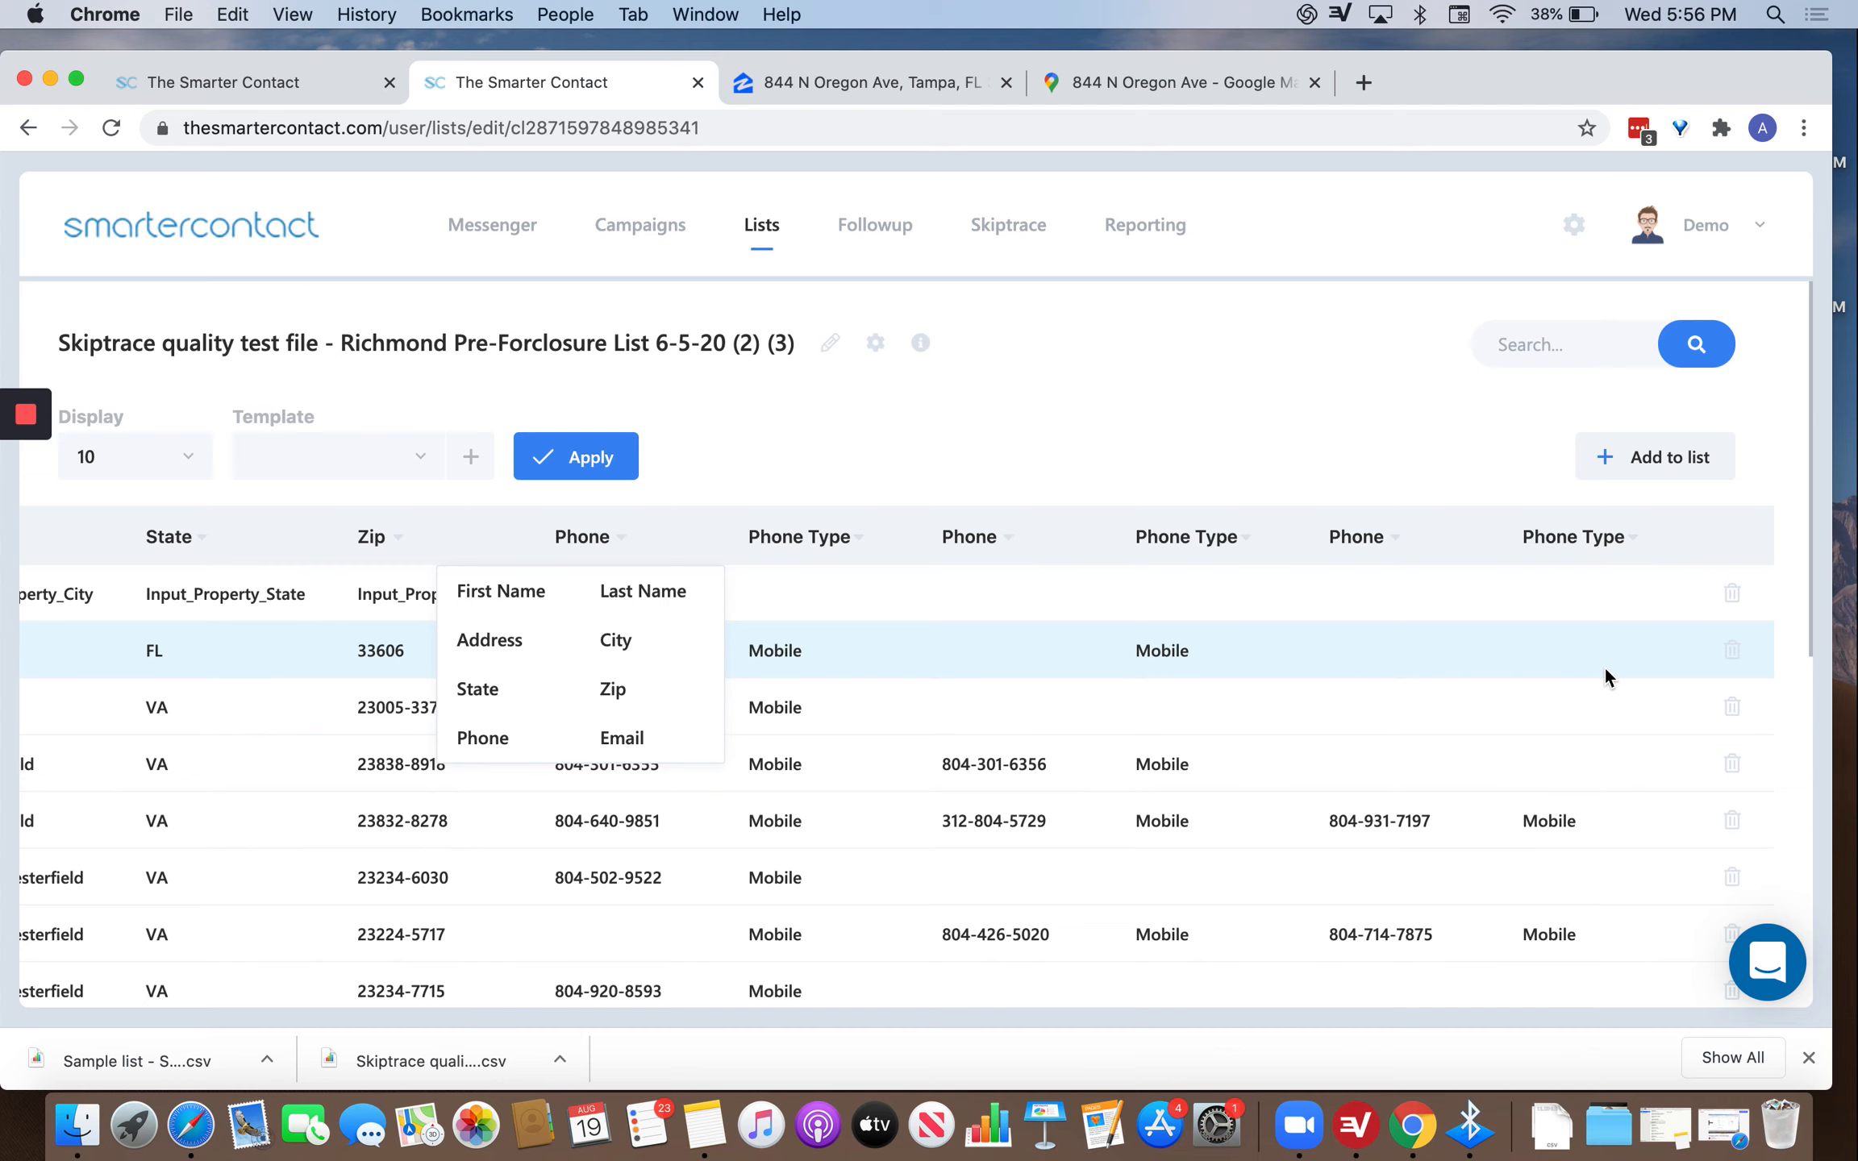
{"action": "left_click", "coordinate": [1215, 404]}
{"action": "scroll", "coordinate": [1042, 717], "scroll_direction": "left", "scroll_amount": 4}
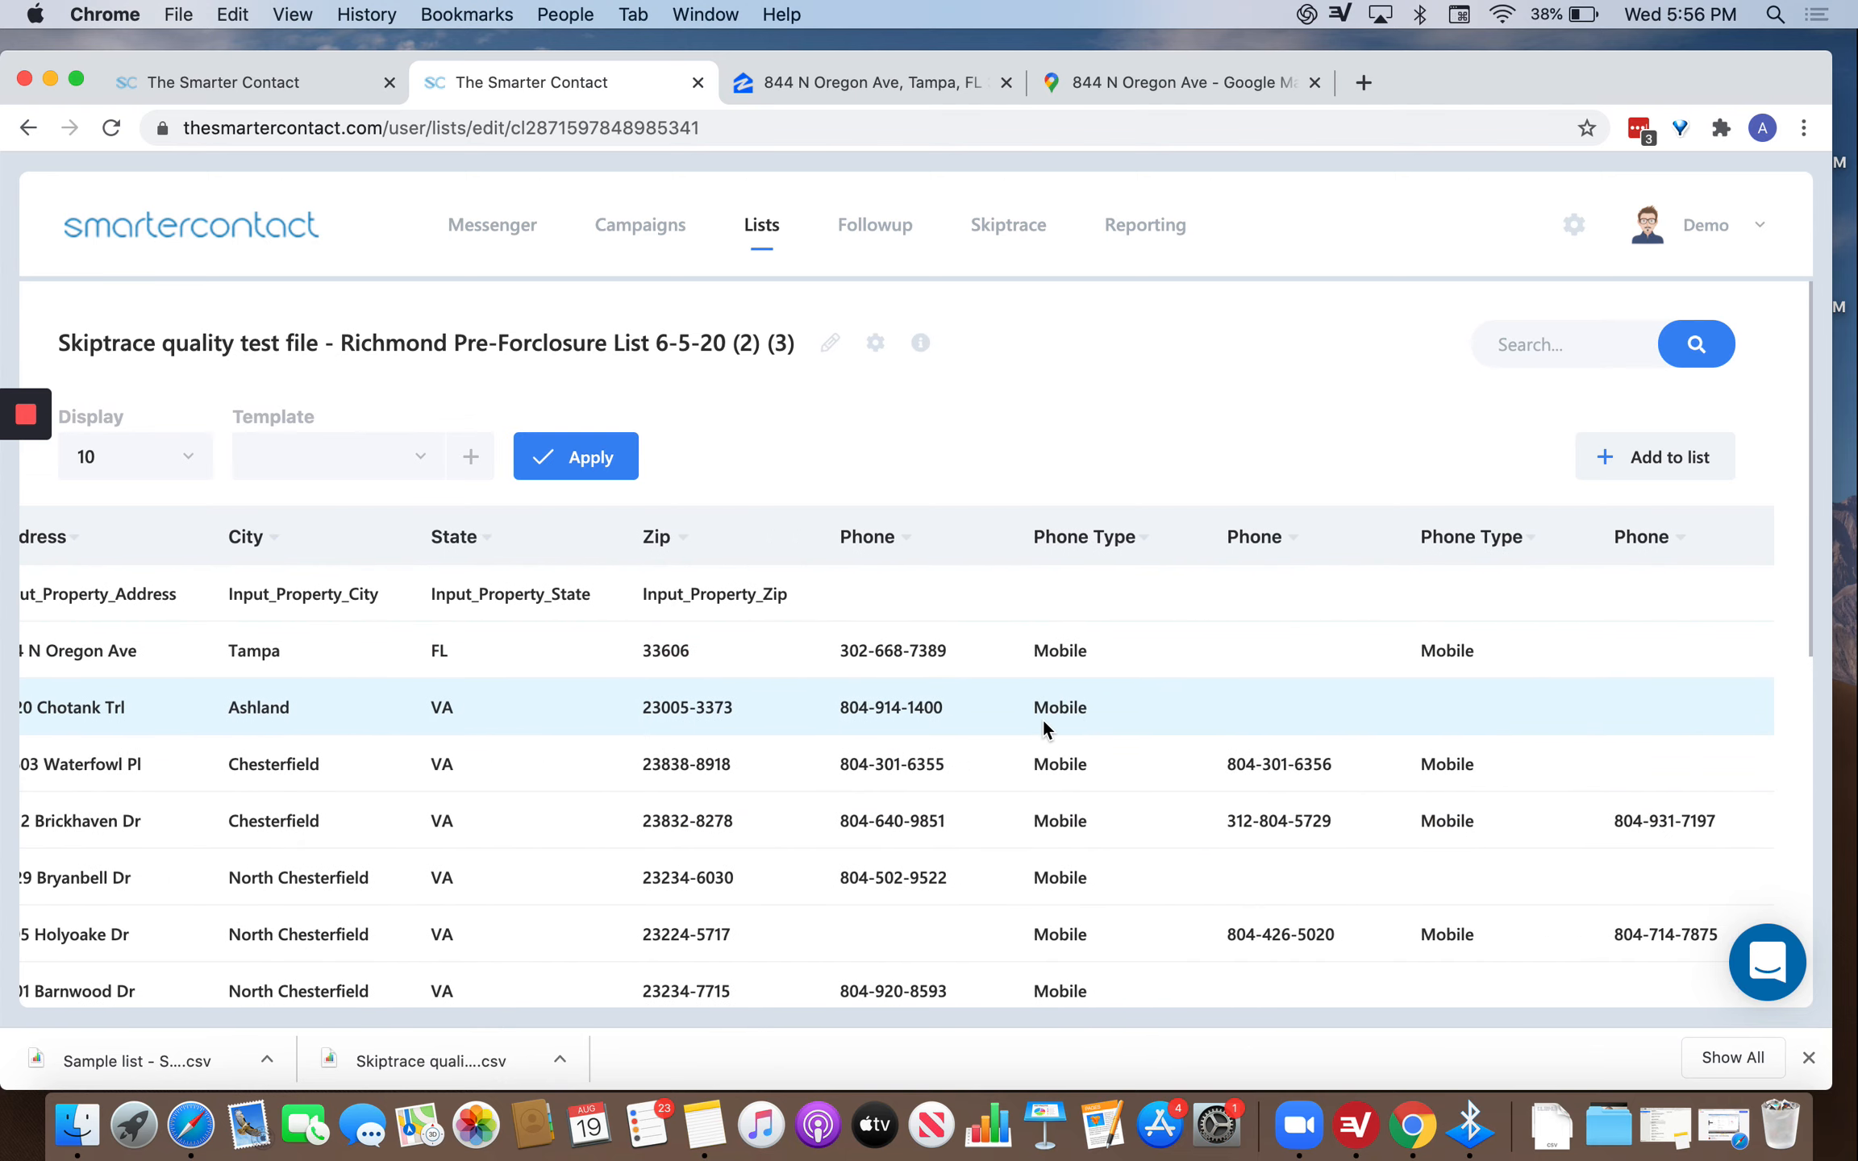
{"action": "scroll", "coordinate": [1150, 775], "scroll_direction": "down", "scroll_amount": 9}
{"action": "scroll", "coordinate": [1150, 775], "scroll_direction": "up", "scroll_amount": 9}
{"action": "left_click", "coordinate": [1084, 537]}
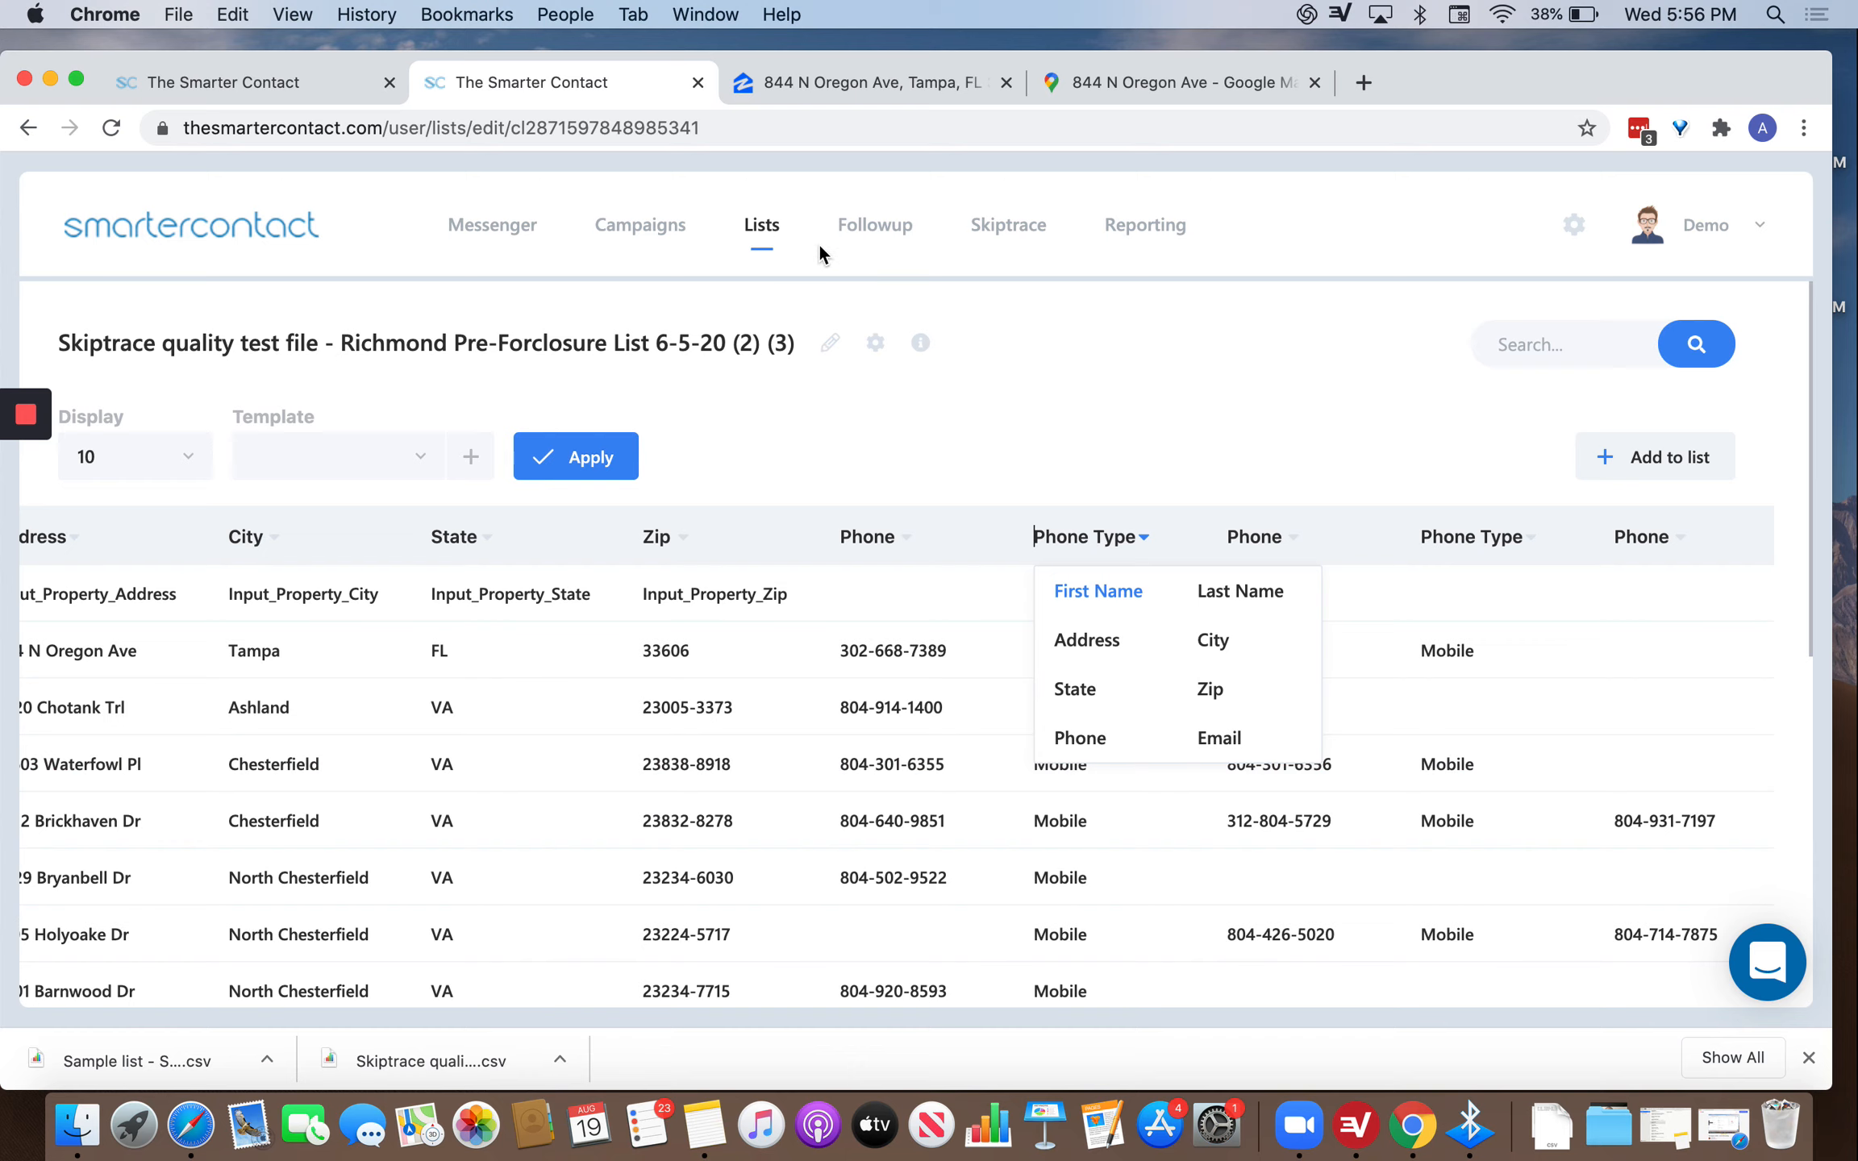
Glance at the August 2020 Followup calendar, then go to Settings > Profile.
{"action": "left_click", "coordinate": [869, 232]}
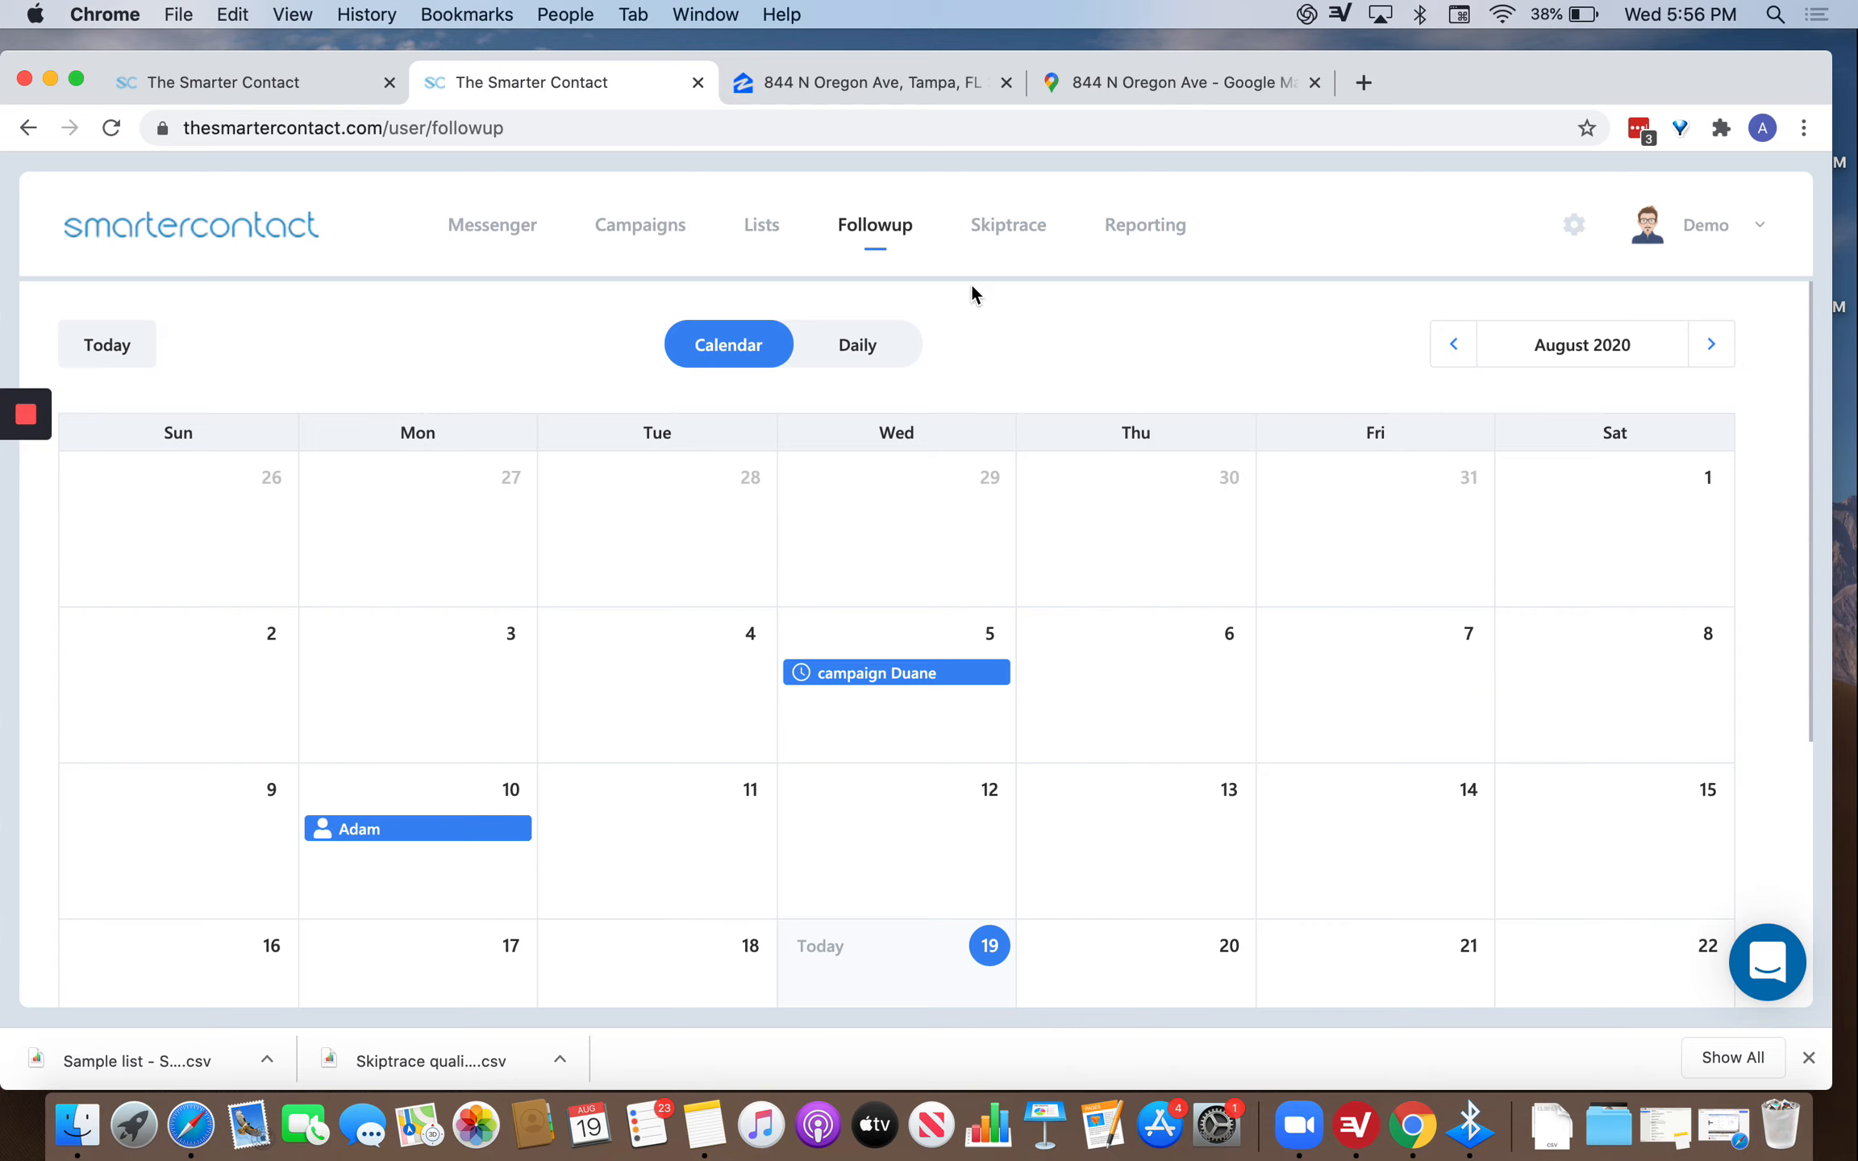
{"action": "left_click", "coordinate": [1572, 225]}
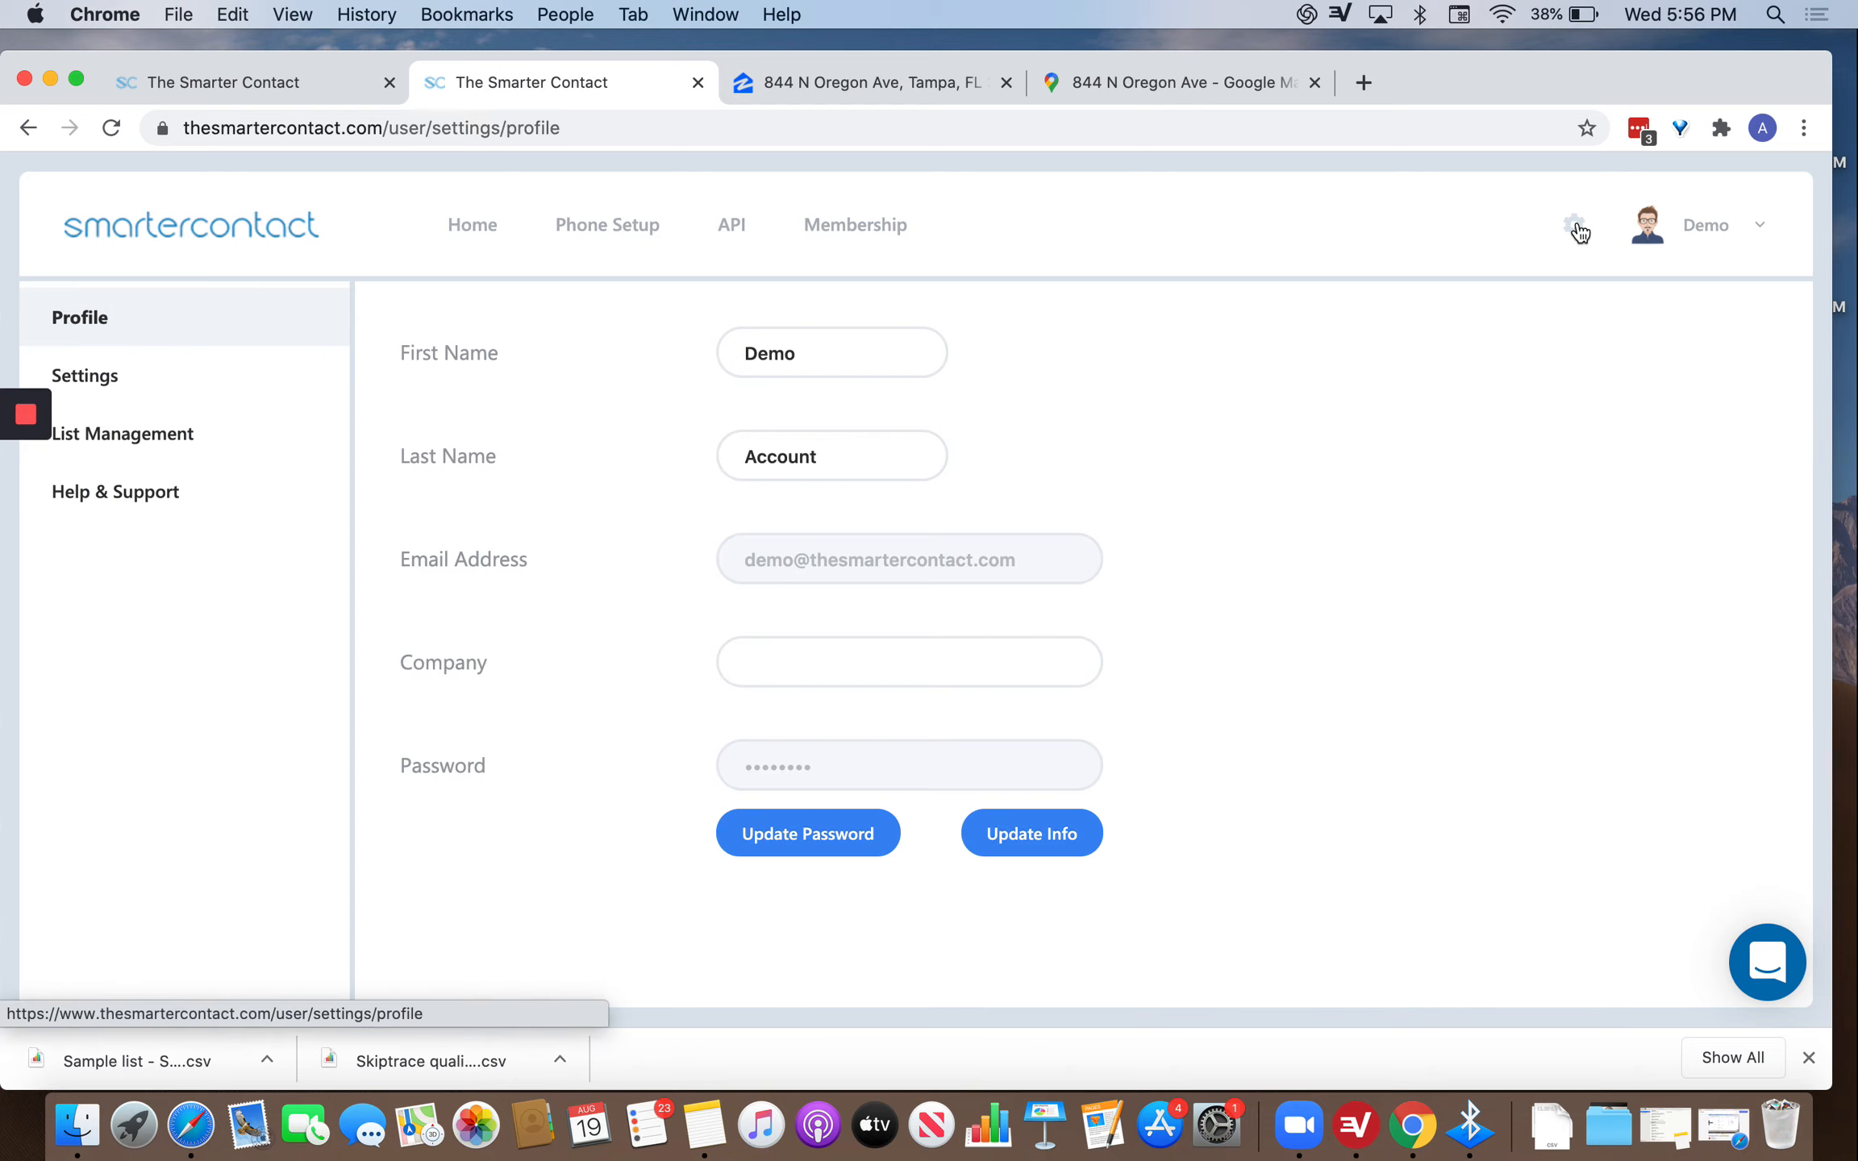